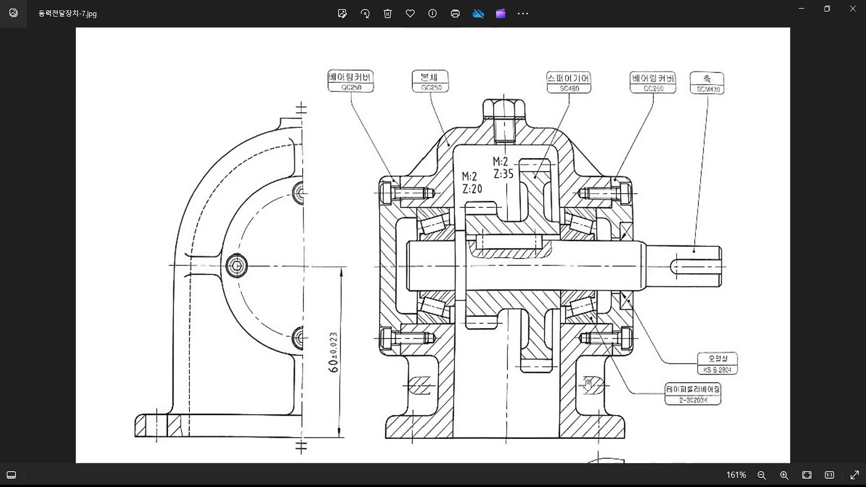
# Step: Examine the reference assembly drawing from the part labels down to the base, marking the main body label (본체)
pyautogui.moveTo(587, 380); pyautogui.dragTo(584, 321)
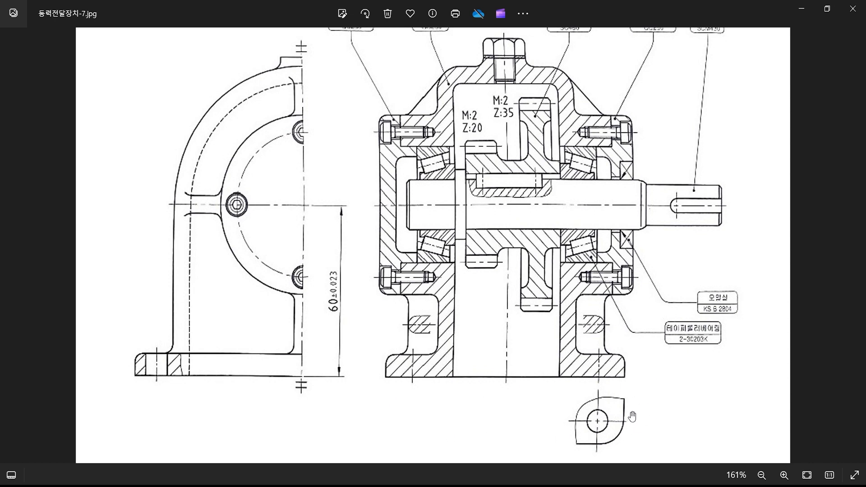
pyautogui.moveTo(543, 243); pyautogui.dragTo(558, 282)
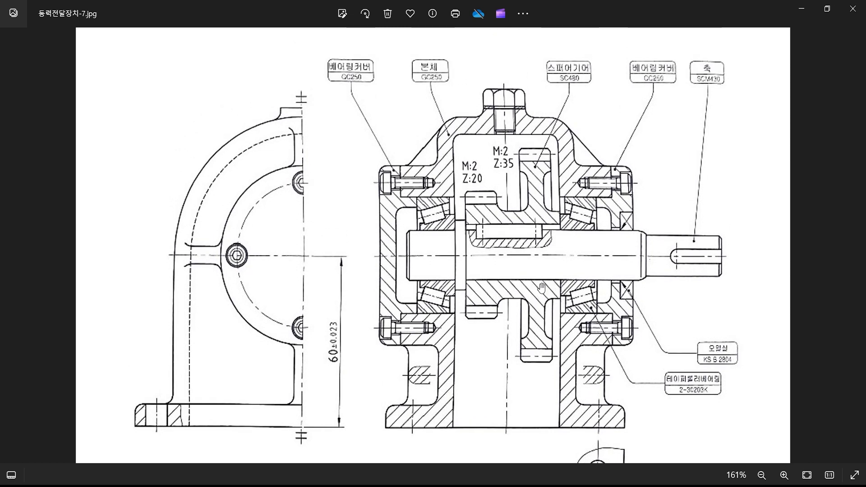
pyautogui.hotkey('ctrl', '2')
pyautogui.keyDown('ctrl'); pyautogui.moveTo(396, 49); pyautogui.dragTo(465, 95); pyautogui.keyUp('ctrl')
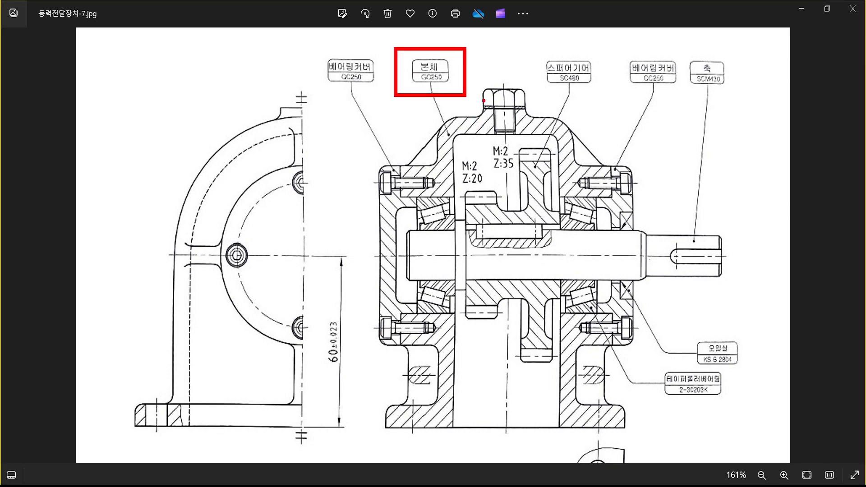
pyautogui.press('Escape')
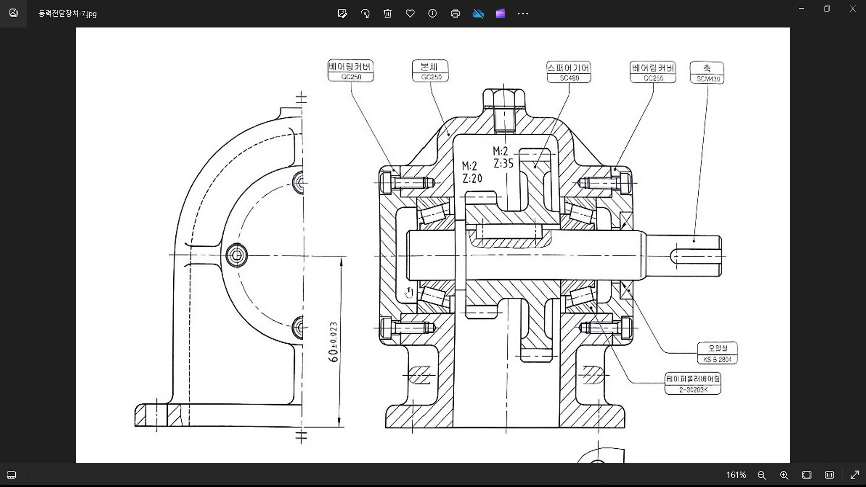
# Step: Mark the 60±0.023 centre-height dimension and the body's overall height on the reference drawing
pyautogui.moveTo(408, 293); pyautogui.dragTo(409, 261)
pyautogui.hotkey('ctrl', '2')
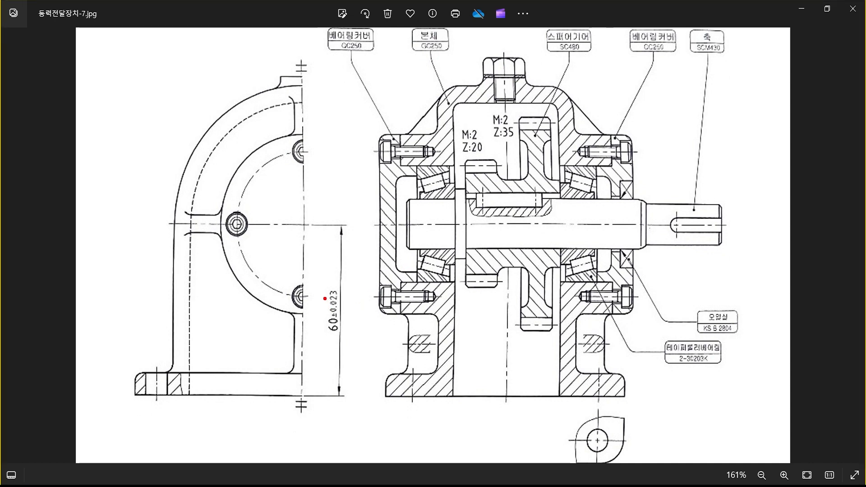
pyautogui.keyDown('ctrl'); pyautogui.moveTo(316, 277); pyautogui.dragTo(353, 349); pyautogui.keyUp('ctrl')
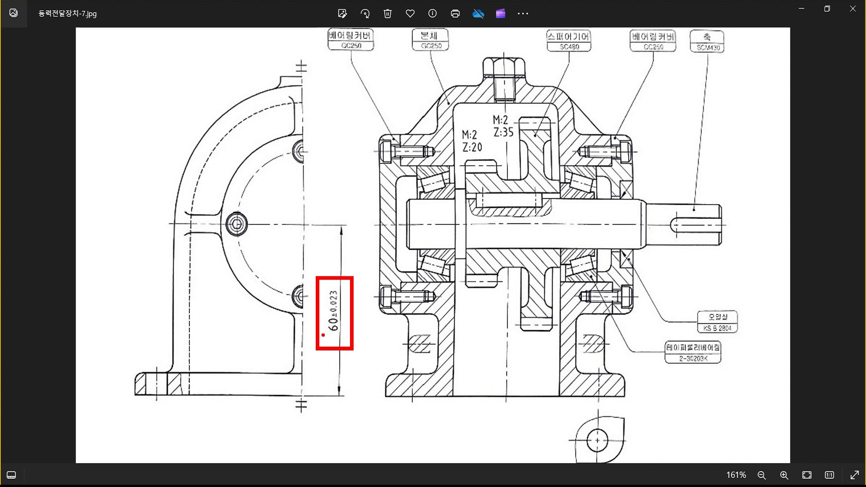
pyautogui.moveTo(323, 335); pyautogui.dragTo(339, 335)
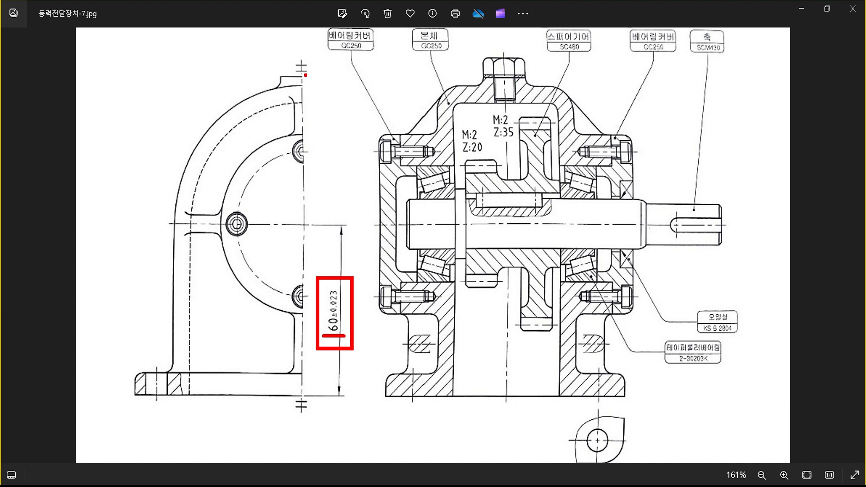
pyautogui.moveTo(301, 85)
pyautogui.mouseDown()
pyautogui.moveTo(384, 86)
pyautogui.moveTo(366, 280)
pyautogui.moveTo(370, 397)
pyautogui.moveTo(362, 396)
pyautogui.moveTo(384, 396)
pyautogui.mouseUp()
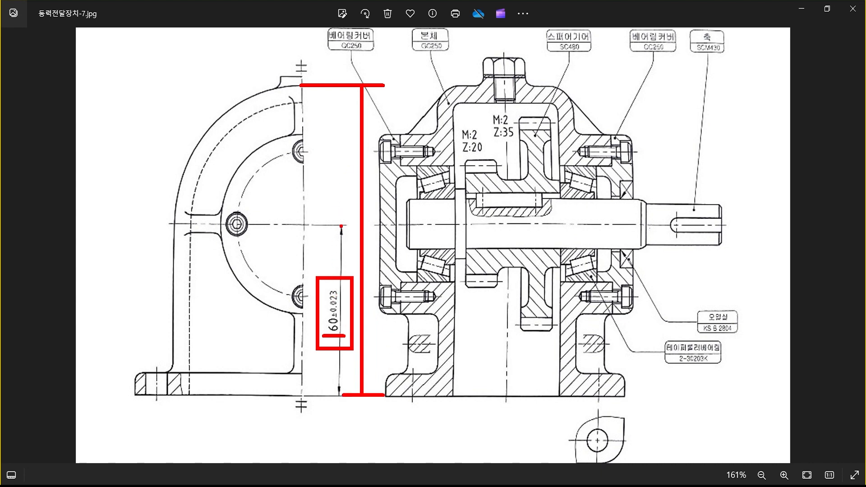
# Step: Trace the body's outer arc, mark its height above the shaft axis with a double arrow, and circle the 60±0.023 dimension
pyautogui.moveTo(175, 217)
pyautogui.mouseDown()
pyautogui.moveTo(233, 104)
pyautogui.moveTo(282, 84)
pyautogui.mouseUp()
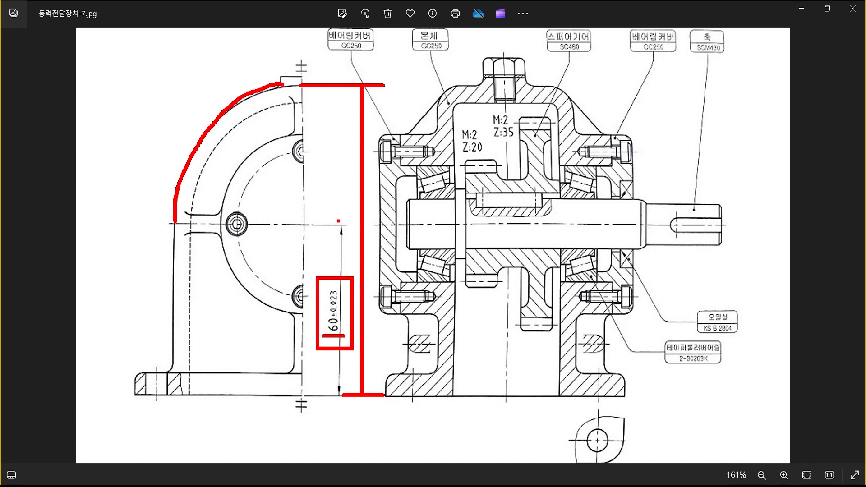
pyautogui.moveTo(341, 223)
pyautogui.mouseDown()
pyautogui.moveTo(341, 88)
pyautogui.moveTo(328, 103)
pyautogui.mouseUp()
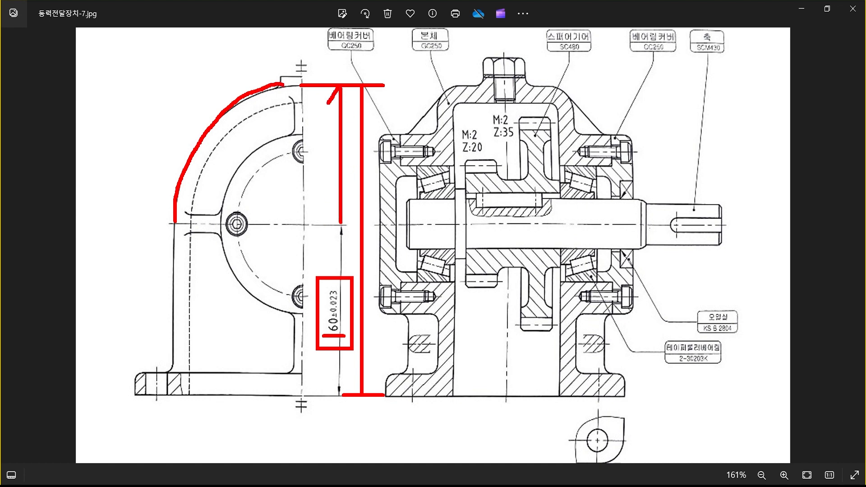
pyautogui.moveTo(343, 228); pyautogui.dragTo(349, 210)
pyautogui.moveTo(321, 165)
pyautogui.mouseDown()
pyautogui.moveTo(308, 143)
pyautogui.moveTo(333, 173)
pyautogui.moveTo(315, 171)
pyautogui.mouseUp()
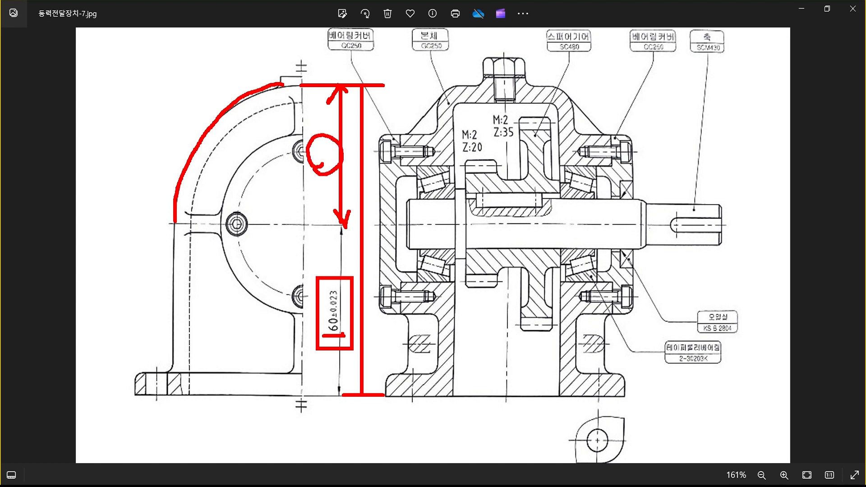
pyautogui.moveTo(343, 340)
pyautogui.mouseDown()
pyautogui.moveTo(310, 300)
pyautogui.moveTo(346, 308)
pyautogui.moveTo(340, 336)
pyautogui.mouseUp()
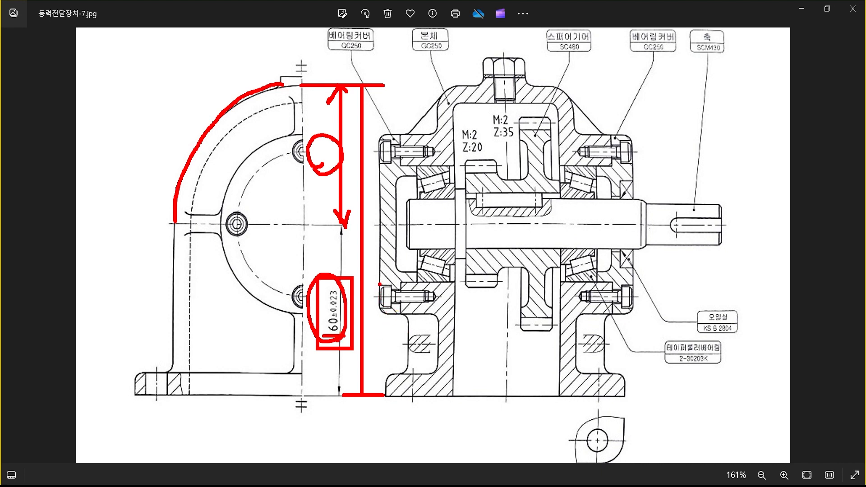
# Step: Note 48 for the arc height above the shaft axis and 108 for the overall height, then clear the markup
pyautogui.moveTo(326, 144); pyautogui.dragTo(339, 123)
pyautogui.moveTo(310, 121); pyautogui.dragTo(307, 150)
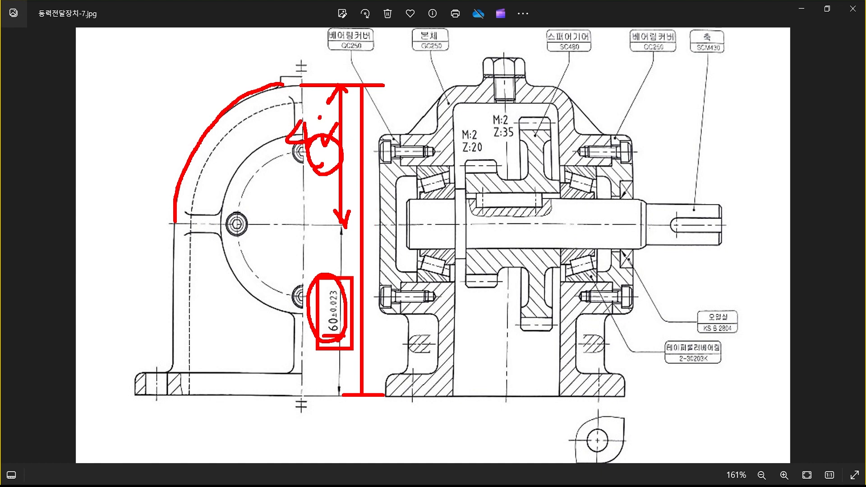
pyautogui.moveTo(319, 100)
pyautogui.mouseDown()
pyautogui.moveTo(312, 121)
pyautogui.moveTo(328, 118)
pyautogui.mouseUp()
pyautogui.moveTo(304, 162); pyautogui.dragTo(294, 260)
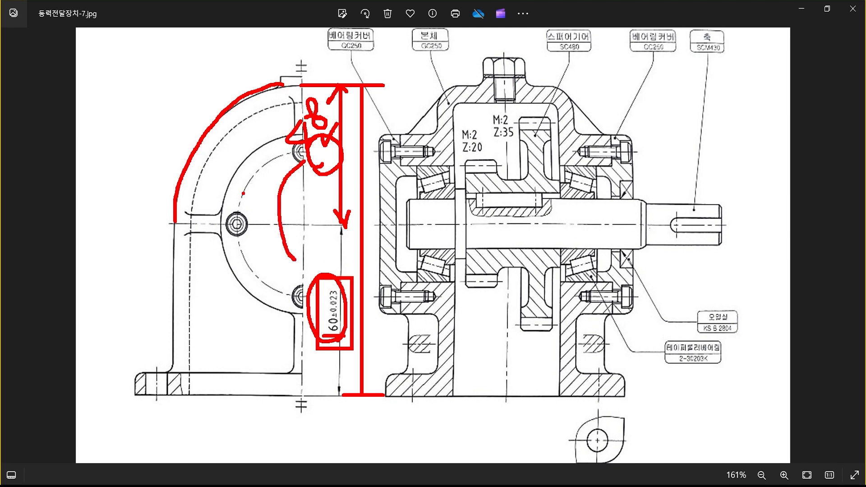
pyautogui.moveTo(225, 192)
pyautogui.mouseDown()
pyautogui.moveTo(221, 213)
pyautogui.moveTo(234, 189)
pyautogui.moveTo(264, 177)
pyautogui.moveTo(248, 182)
pyautogui.mouseUp()
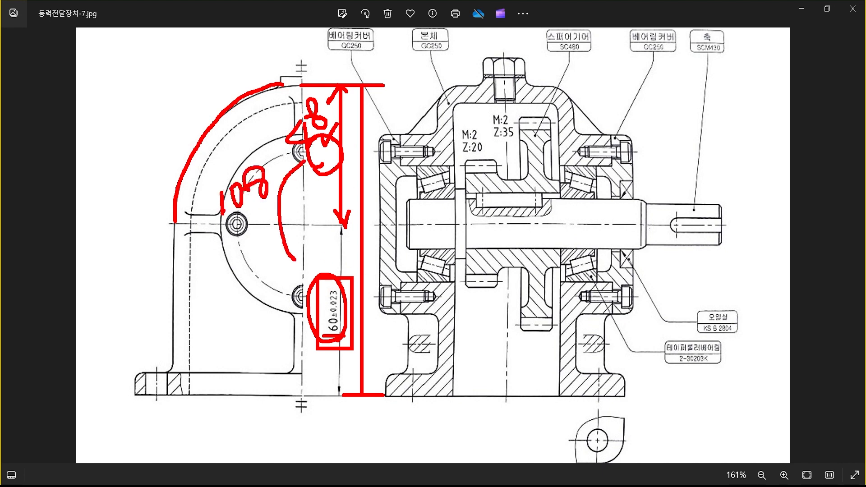
pyautogui.press('Escape')
# Step: Switch to AutoCAD and draw a vertical line 108 long inside the drawing frame on the 외형선 layer
pyautogui.hotkey('alt', 'Tab')
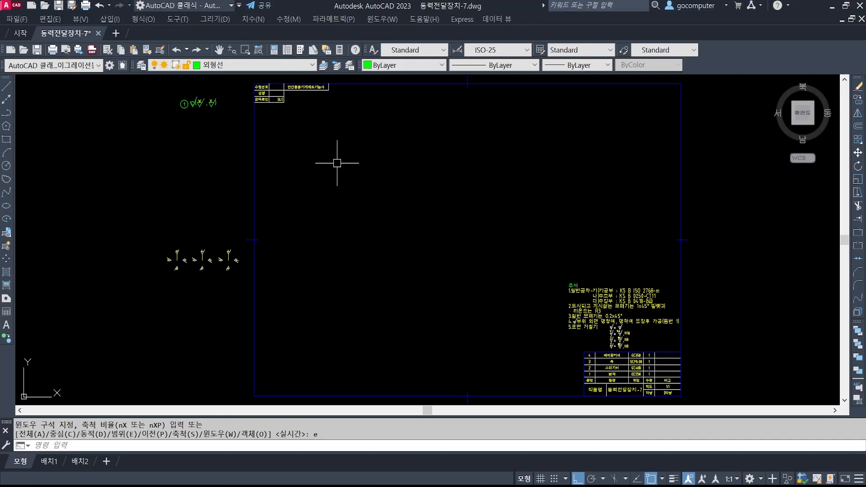
pyautogui.scroll(2, 316, 153)
pyautogui.write('l')
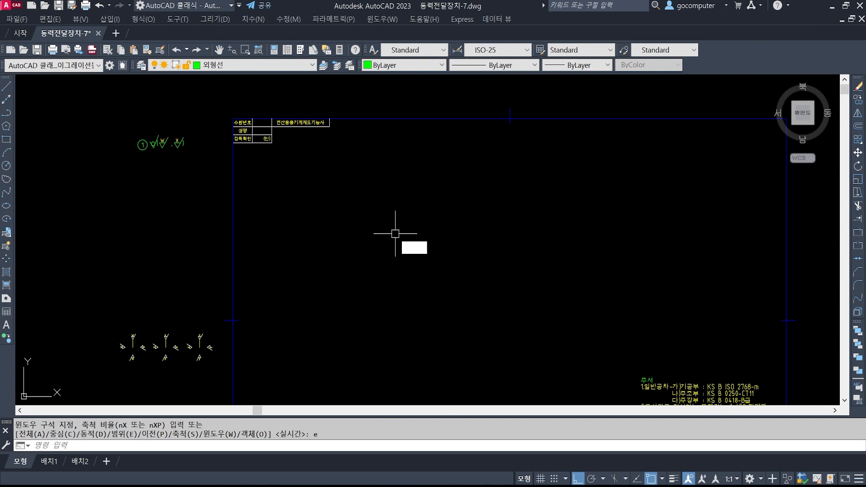
pyautogui.press('Return')
pyautogui.click(374, 296)
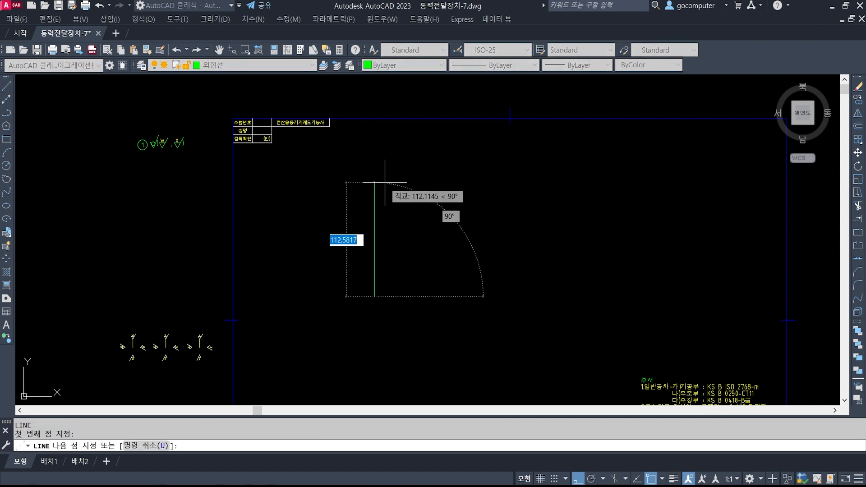
pyautogui.write('108')
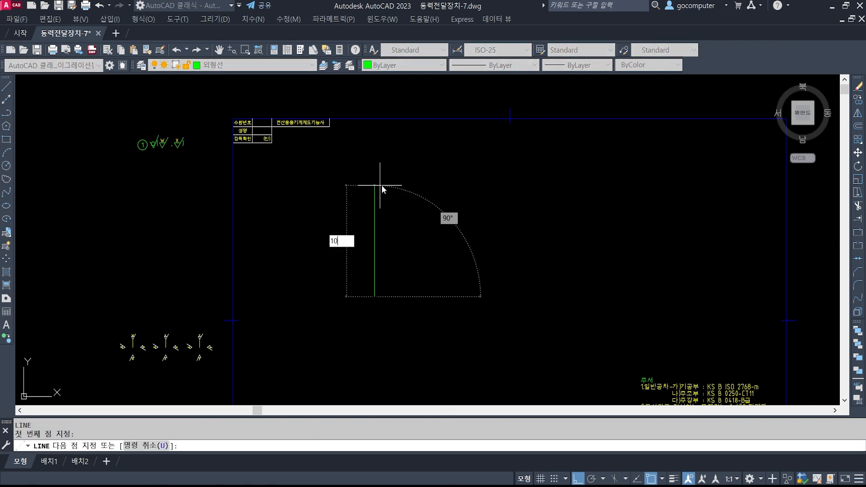
pyautogui.press('Return')
pyautogui.press('Return')
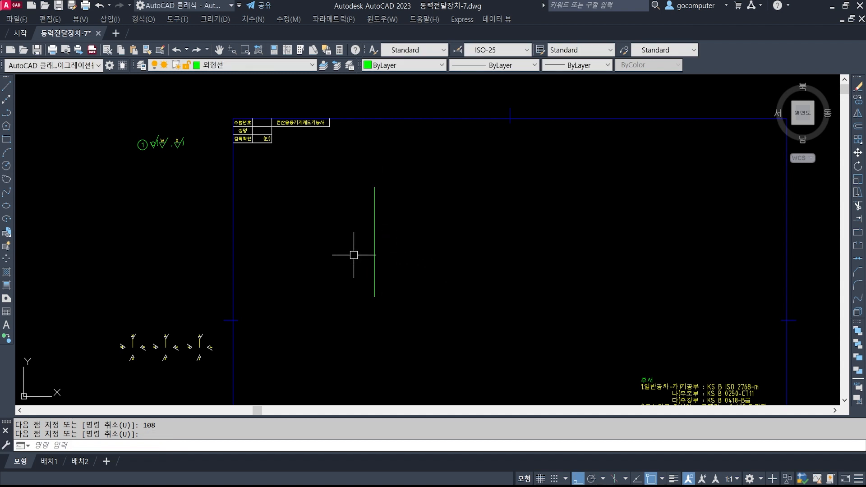
pyautogui.scroll(2, 348, 267)
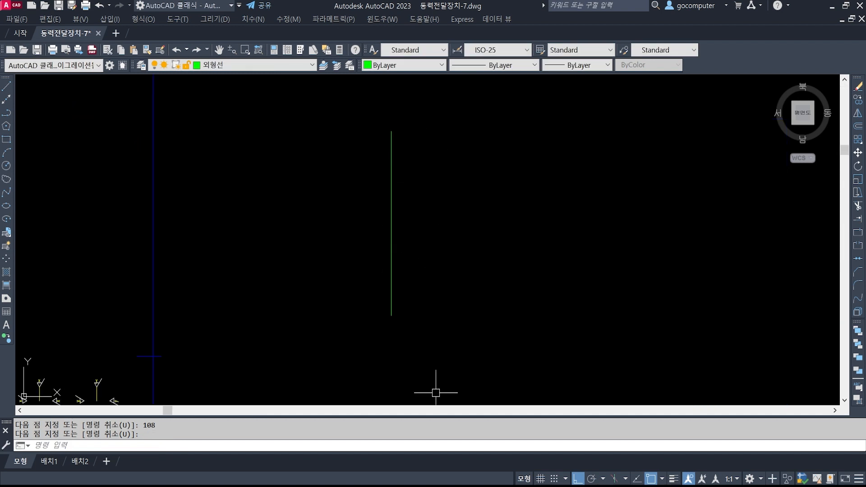
# Step: Return to the reference drawing, box both bearing housing ends of the body, and clear the marks
pyautogui.hotkey('alt', 'Tab')
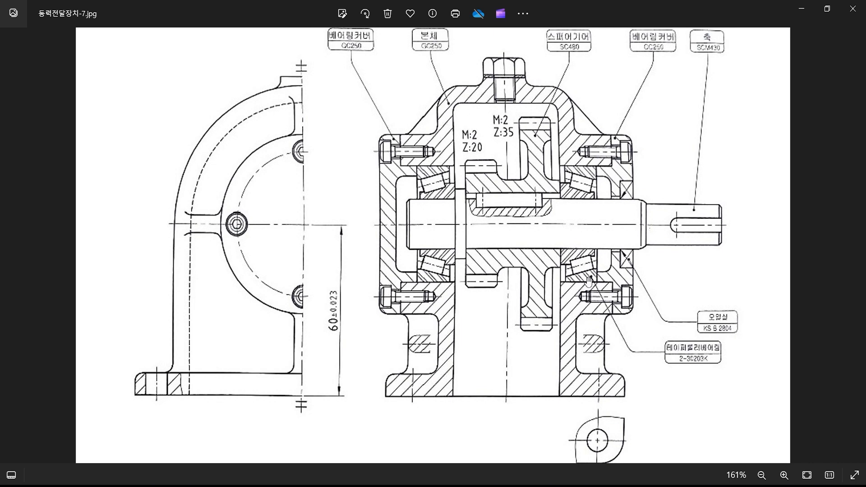
pyautogui.hotkey('ctrl', '2')
pyautogui.keyDown('ctrl'); pyautogui.moveTo(382, 122); pyautogui.dragTo(450, 310); pyautogui.keyUp('ctrl')
pyautogui.moveTo(577, 124)
pyautogui.keyDown('ctrl'); pyautogui.mouseDown()
pyautogui.moveTo(632, 289)
pyautogui.moveTo(635, 324)
pyautogui.mouseUp(); pyautogui.keyUp('ctrl')
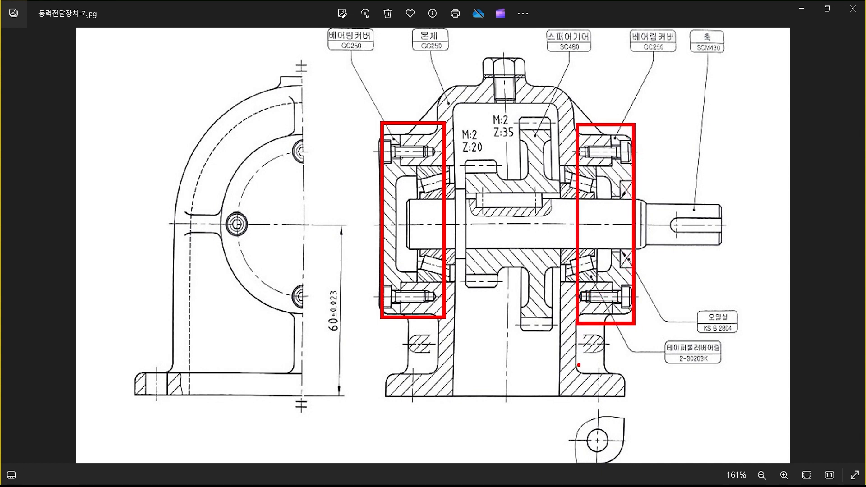
pyautogui.moveTo(579, 365)
pyautogui.keyDown('shift'); pyautogui.mouseDown()
pyautogui.moveTo(579, 88)
pyautogui.moveTo(492, 86)
pyautogui.moveTo(435, 86)
pyautogui.moveTo(447, 341)
pyautogui.moveTo(434, 363)
pyautogui.mouseUp(); pyautogui.keyUp('shift')
pyautogui.press('e')
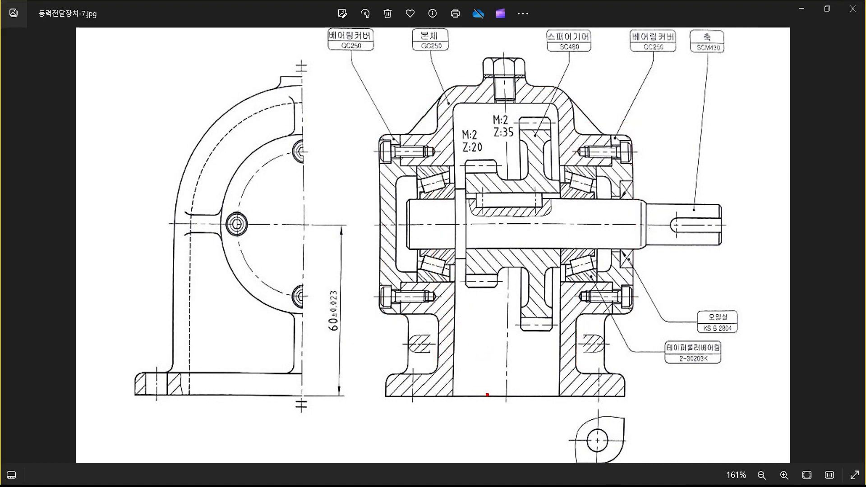
# Step: Mark a vertical line through the body's interior, clear it, and mark the column's outer width with a double arrow
pyautogui.moveTo(488, 395)
pyautogui.keyDown('shift'); pyautogui.mouseDown()
pyautogui.moveTo(474, 165)
pyautogui.moveTo(487, 155)
pyautogui.mouseUp(); pyautogui.keyUp('shift')
pyautogui.moveTo(479, 113); pyautogui.dragTo(478, 125)
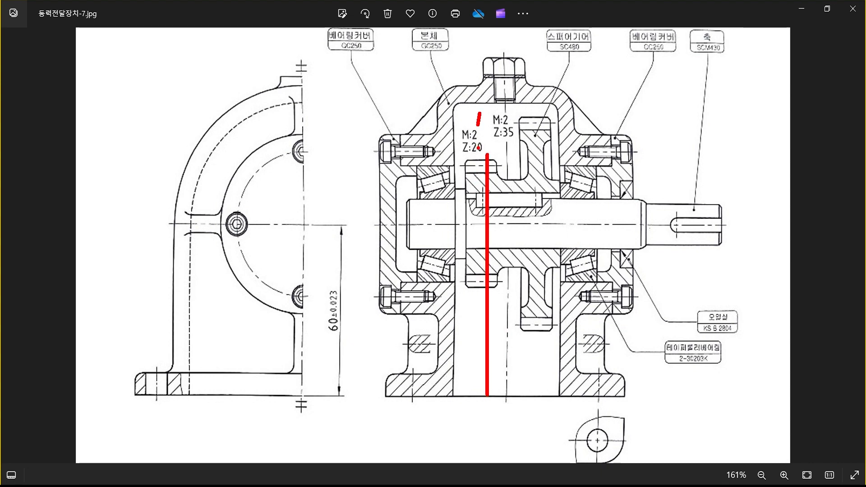
pyautogui.press('e')
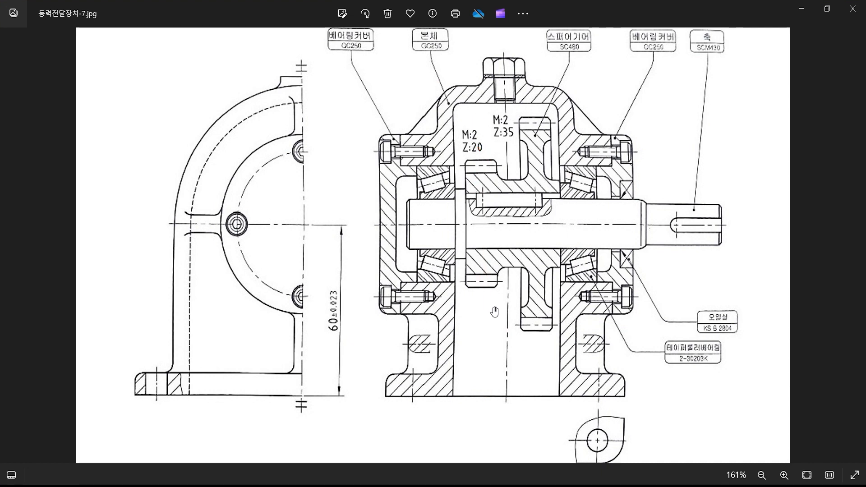
pyautogui.keyDown('shift'); pyautogui.moveTo(438, 344); pyautogui.dragTo(576, 344); pyautogui.keyUp('shift')
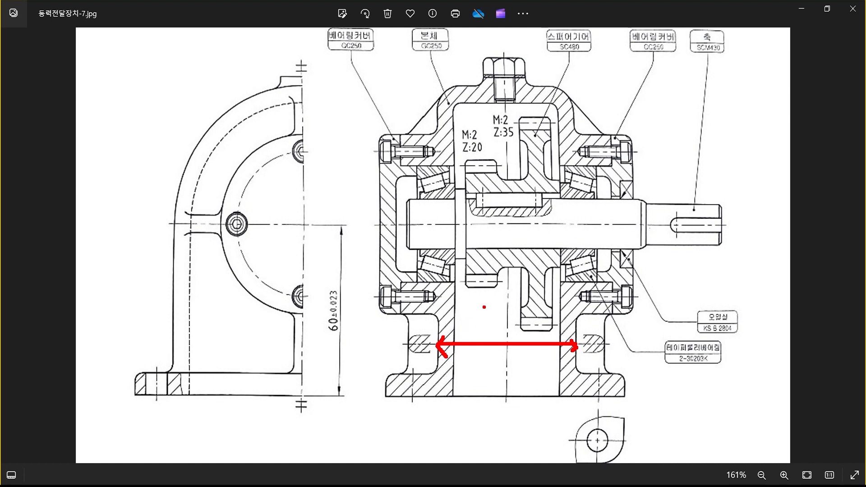
# Step: Switch to AutoCAD and offset the vertical line by 52/2 to both sides
pyautogui.hotkey('alt', 'Tab')
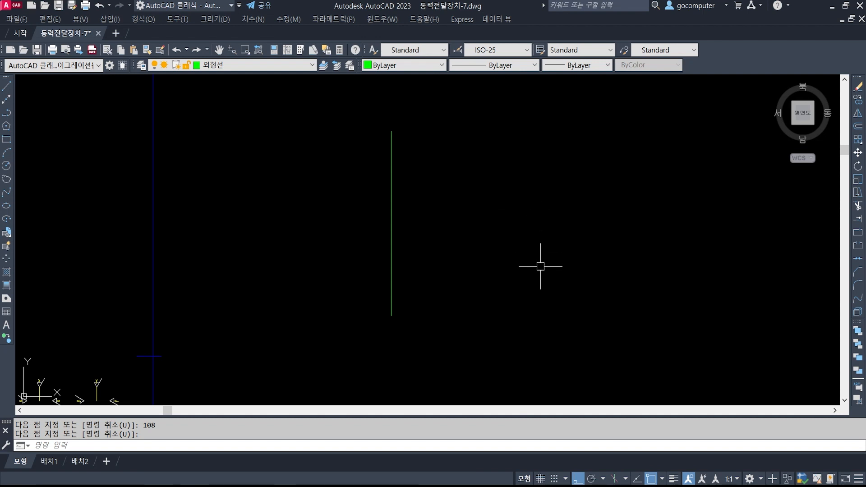
pyautogui.press('Return')
pyautogui.write('o')
pyautogui.press('Return')
pyautogui.write('52/')
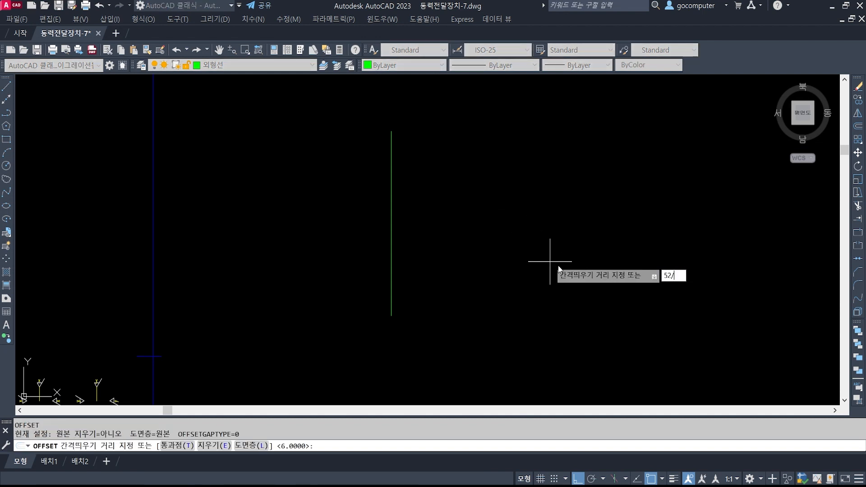
pyautogui.write('2')
pyautogui.press('Return')
pyautogui.click(391, 259)
pyautogui.click(451, 254)
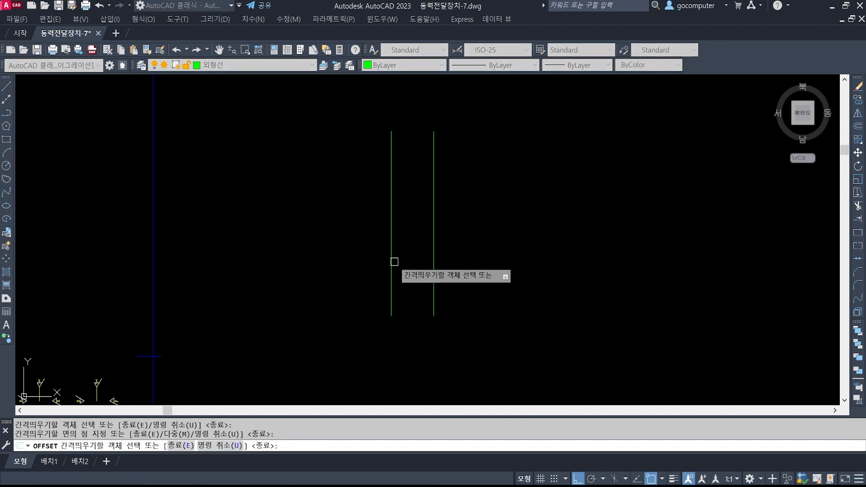
pyautogui.click(394, 262)
pyautogui.click(383, 265)
pyautogui.press('Return')
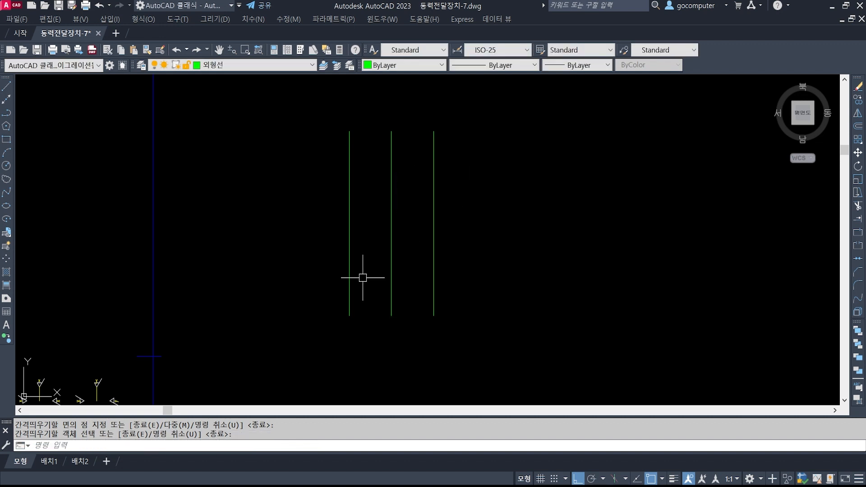
# Step: Switch to the reference drawing, mark the column's outer width and the base's full width with its ends, and clear the marks
pyautogui.hotkey('alt', 'Tab')
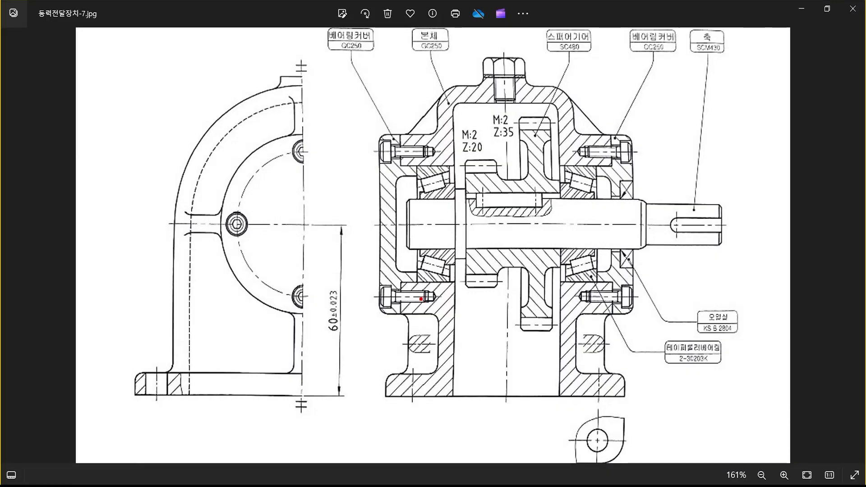
pyautogui.moveTo(453, 343); pyautogui.dragTo(576, 343)
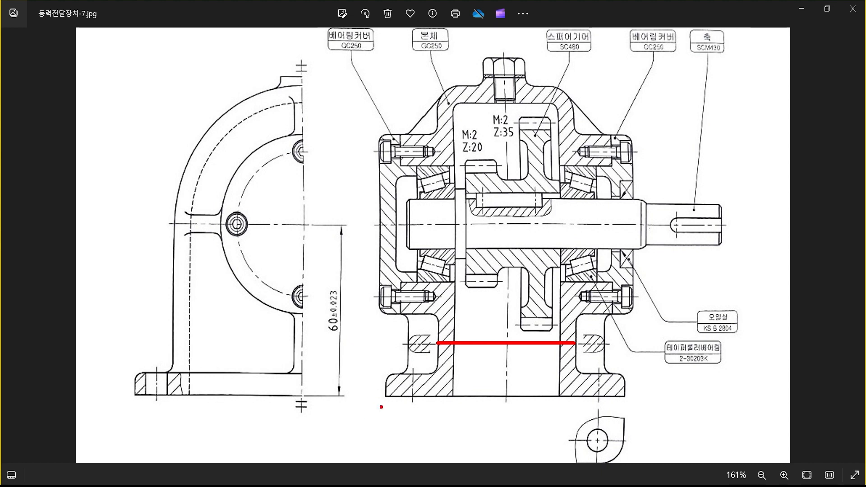
pyautogui.moveTo(386, 396); pyautogui.dragTo(621, 395)
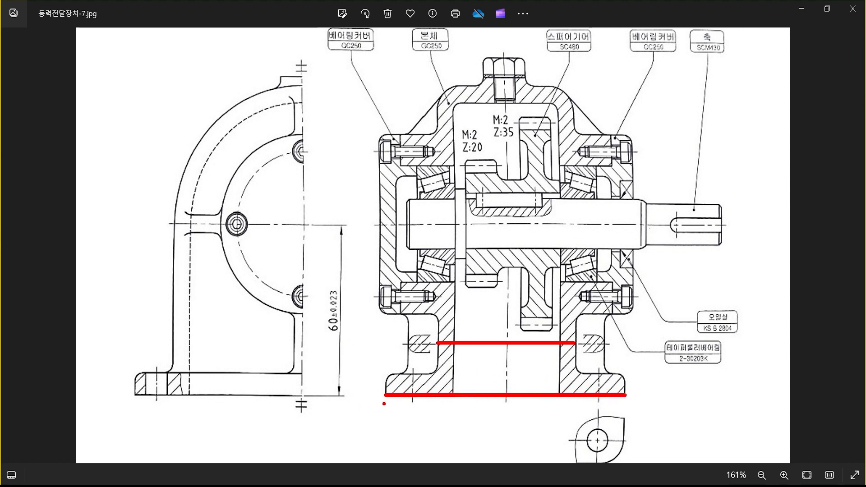
pyautogui.moveTo(389, 402); pyautogui.dragTo(389, 429)
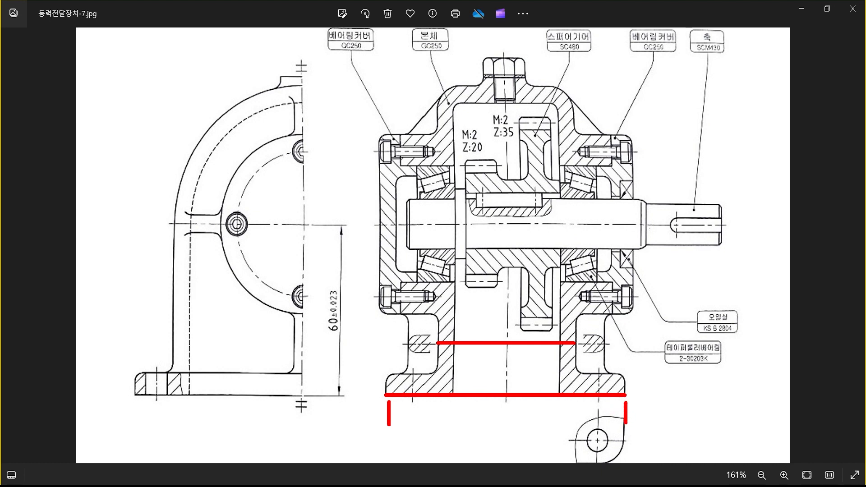
pyautogui.press('Escape')
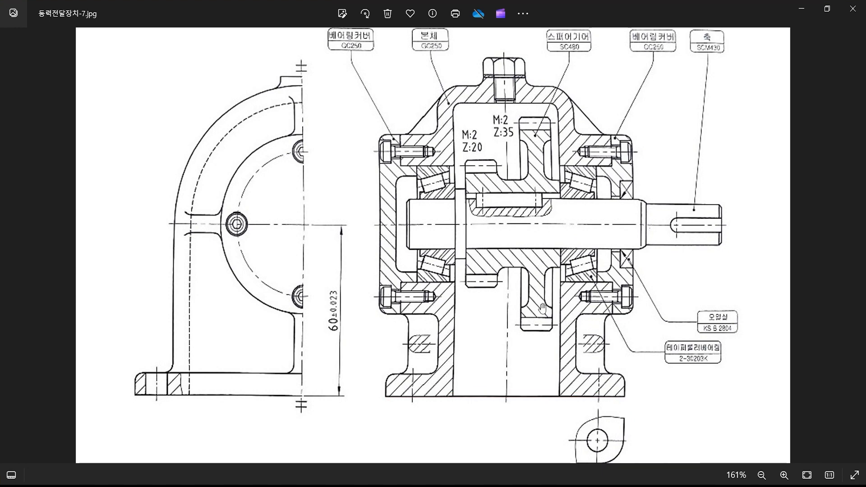
# Step: Switch to AutoCAD and offset the central vertical line by 45 to both sides for the base's outer edges
pyautogui.hotkey('alt', 'Tab')
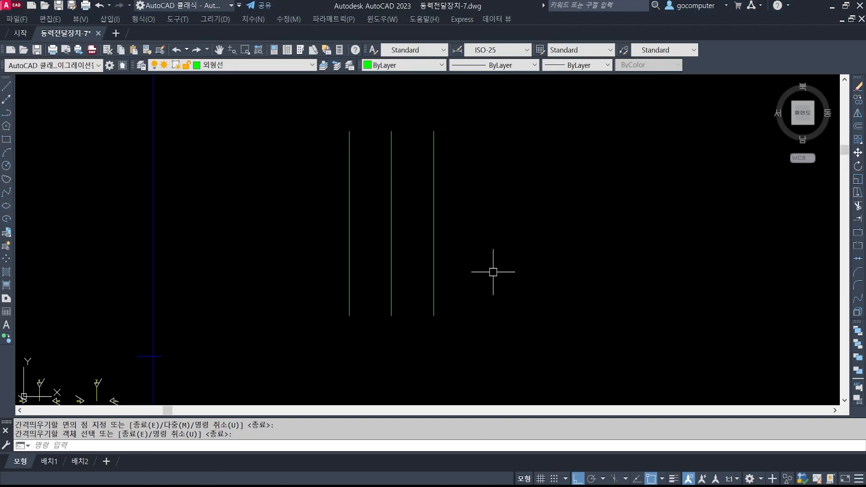
pyautogui.write('o')
pyautogui.press('Return')
pyautogui.press('Return')
pyautogui.click(433, 271)
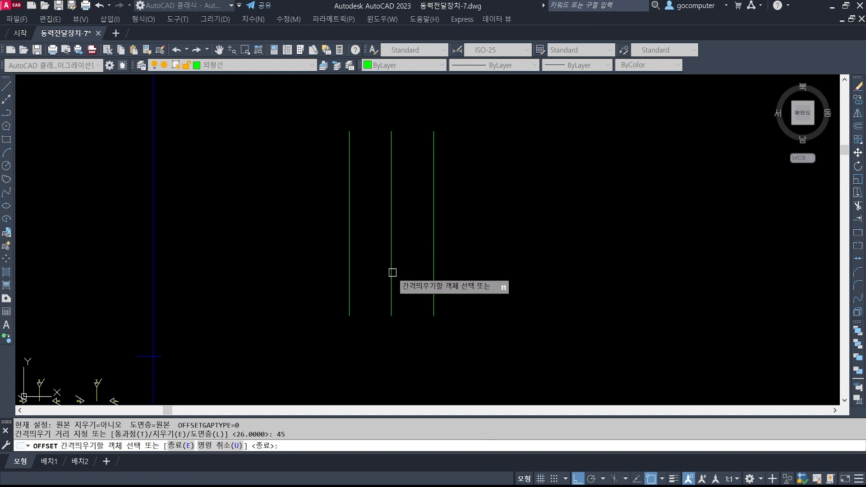
pyautogui.click(535, 266)
pyautogui.click(349, 285)
pyautogui.click(311, 284)
pyautogui.press('Return')
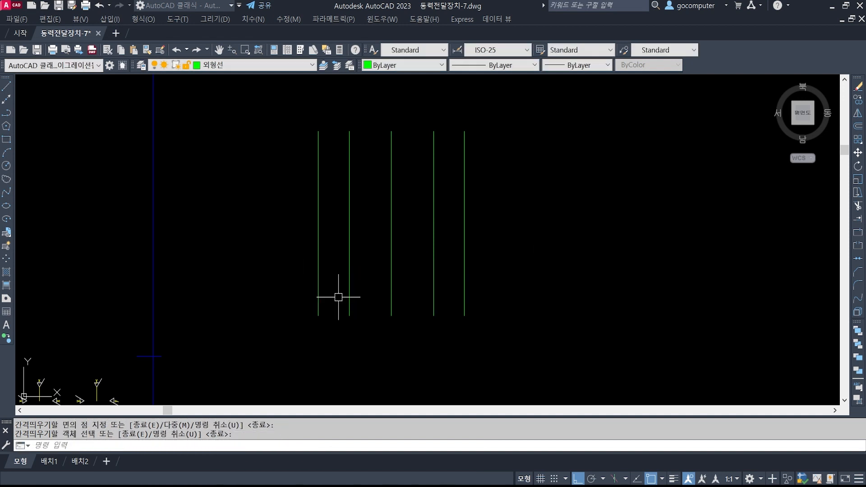
# Step: Draw a horizontal line joining the lower ends of the two outermost vertical lines
pyautogui.write('l')
pyautogui.press('Return')
pyautogui.click(318, 315)
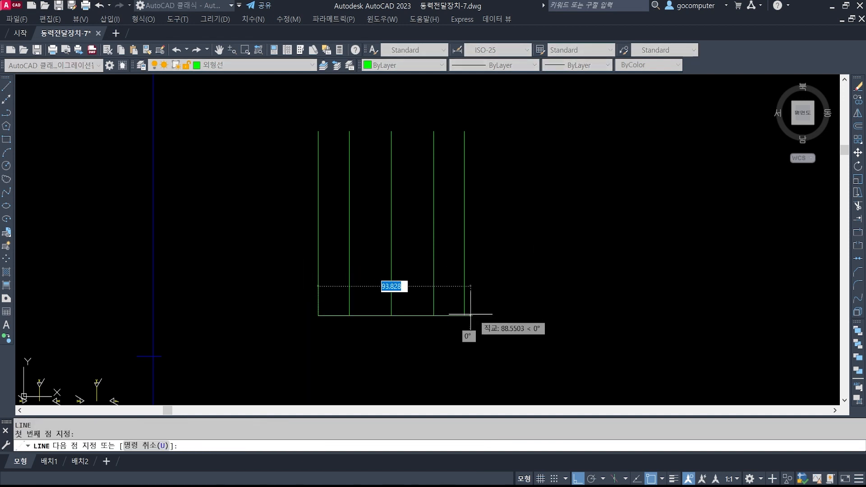
pyautogui.click(464, 315)
pyautogui.press('Return')
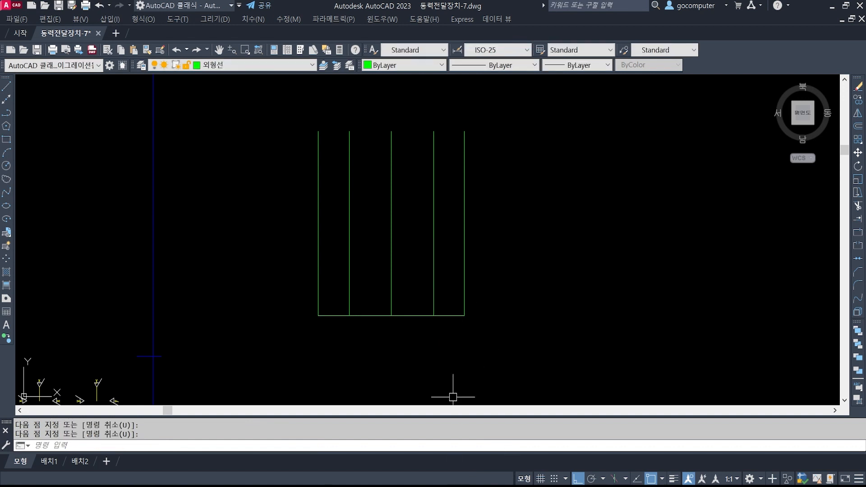
# Step: Check the base flange's thickness in the reference drawing, return to AutoCAD, and offset the bottom line upward by 8
pyautogui.hotkey('alt', 'Tab')
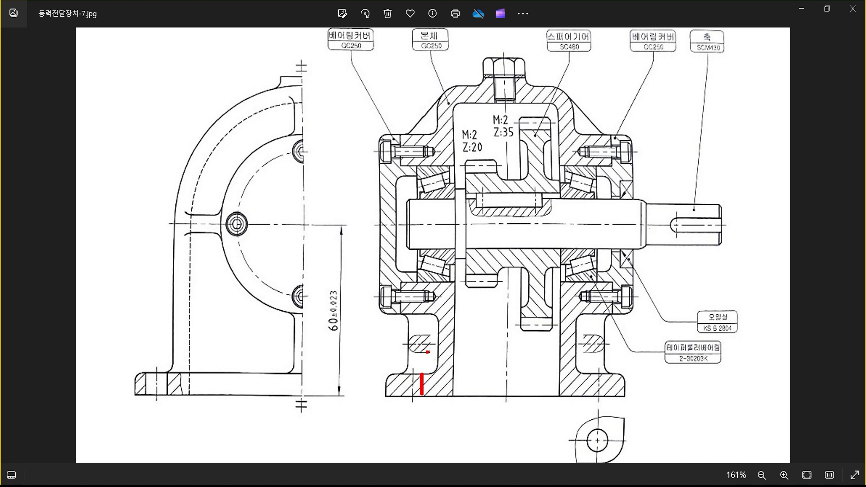
pyautogui.press('Escape')
pyautogui.hotkey('alt', 'Tab')
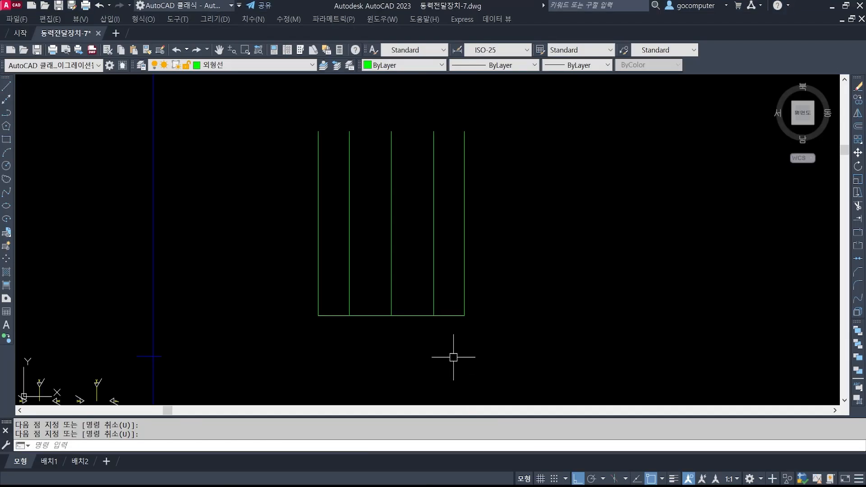
pyautogui.click(415, 315)
pyautogui.click(414, 279)
pyautogui.press('space')
# Step: Trim the two outermost vertical lines above the base flange, using the flange's upper line as the cutting edge
pyautogui.scroll(3, 403, 300)
pyautogui.write('tr')
pyautogui.press('space')
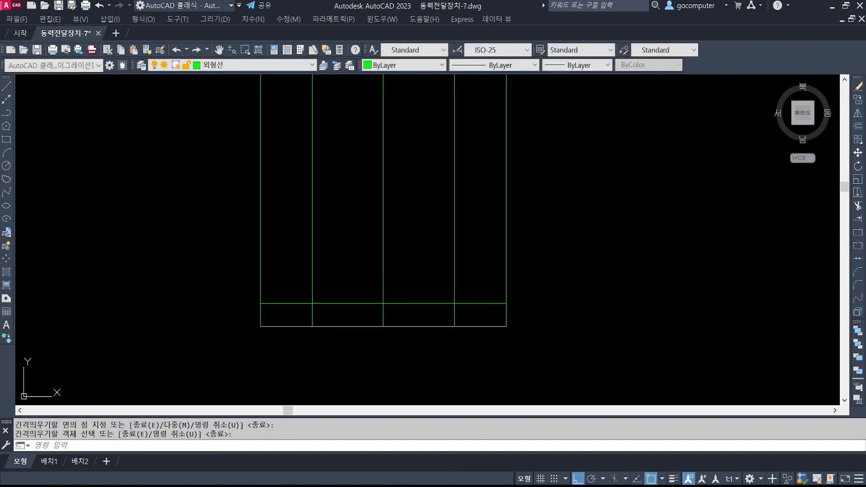
pyautogui.click(429, 314)
pyautogui.click(416, 279)
pyautogui.press('space')
pyautogui.click(506, 287)
pyautogui.click(261, 286)
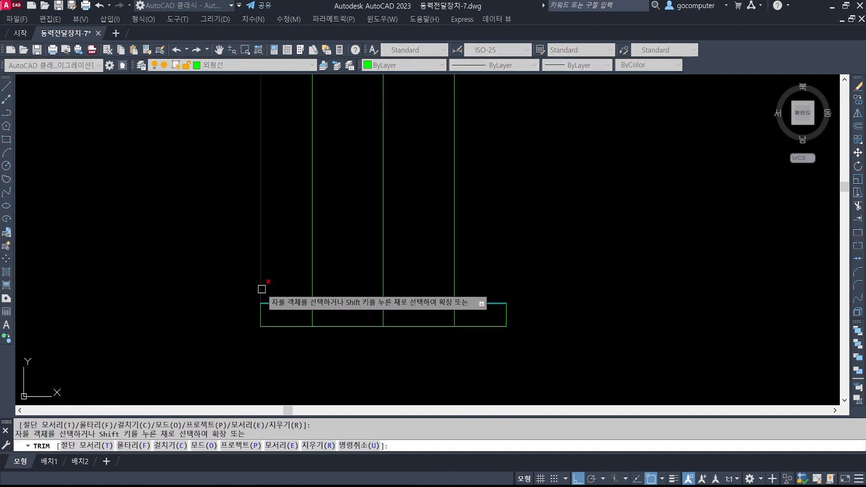
pyautogui.press('space')
# Step: Trim the two column lines inside the base flange, and undo that trim
pyautogui.press('space')
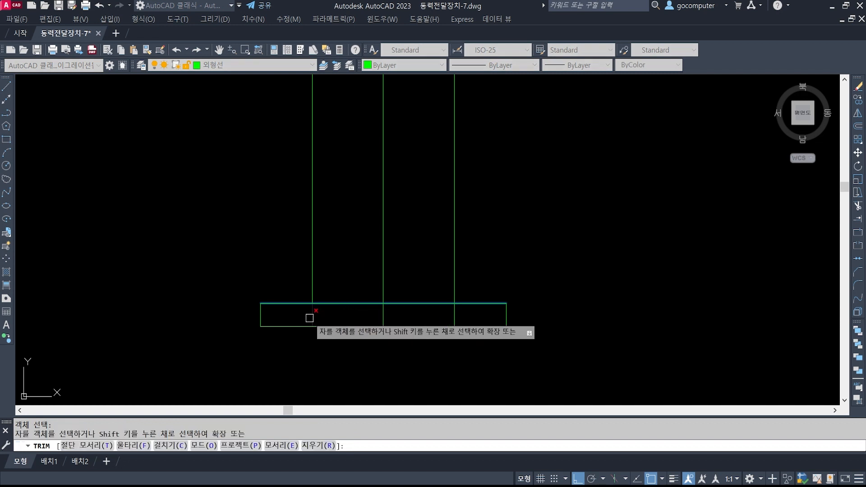
pyautogui.click(312, 315)
pyautogui.click(455, 314)
pyautogui.press('space')
pyautogui.write('u')
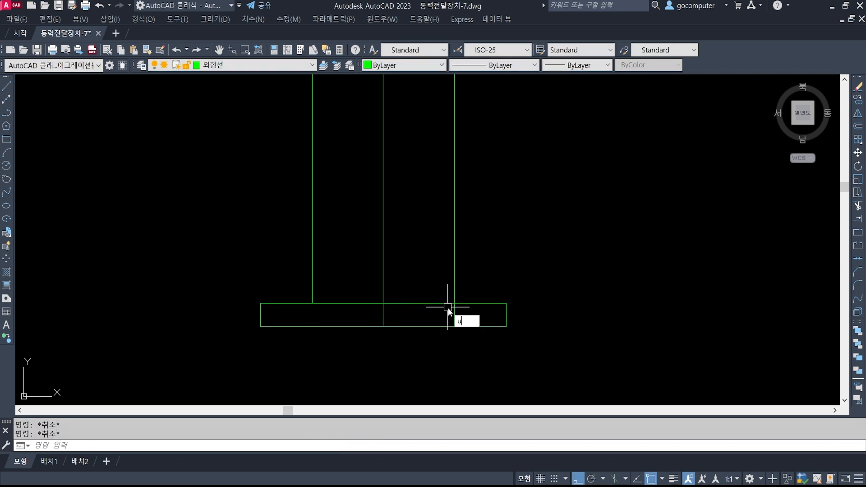
pyautogui.press('space')
# Step: Glance at the reference drawing, return to AutoCAD, and trim the two column lines below the flange's upper line
pyautogui.hotkey('alt', 'Tab')
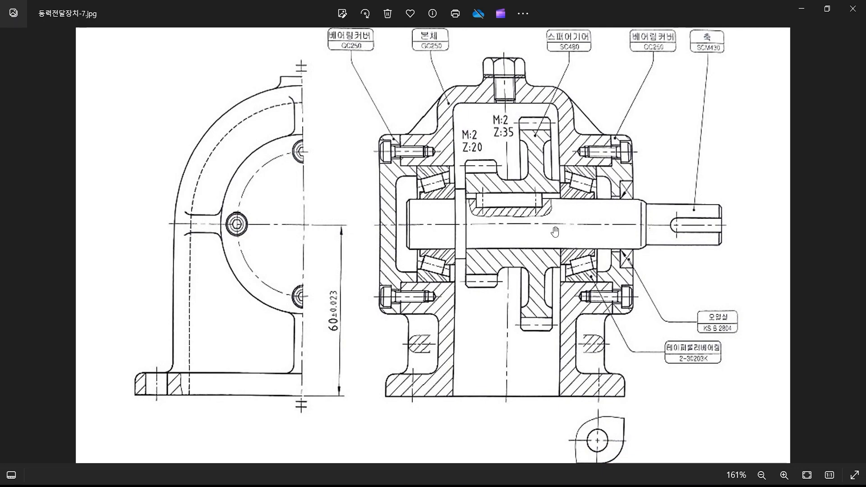
pyautogui.hotkey('alt', 'Tab')
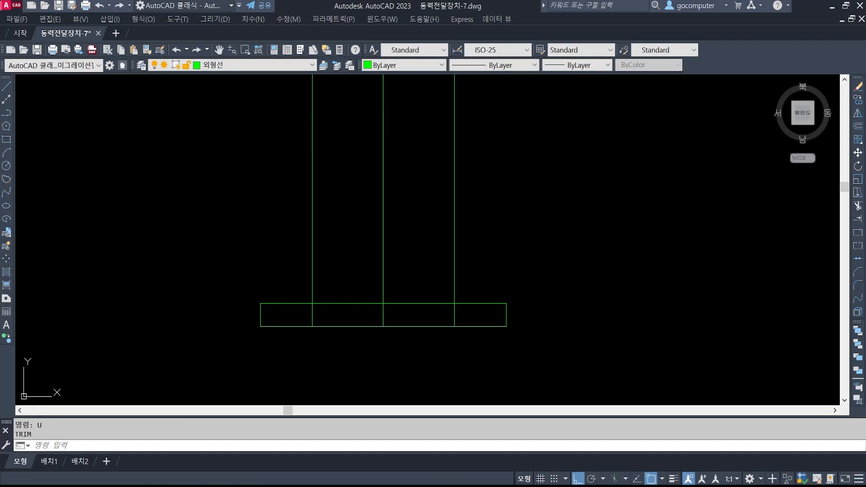
pyautogui.write('tr')
pyautogui.press('space')
pyautogui.click(330, 302)
pyautogui.press('space')
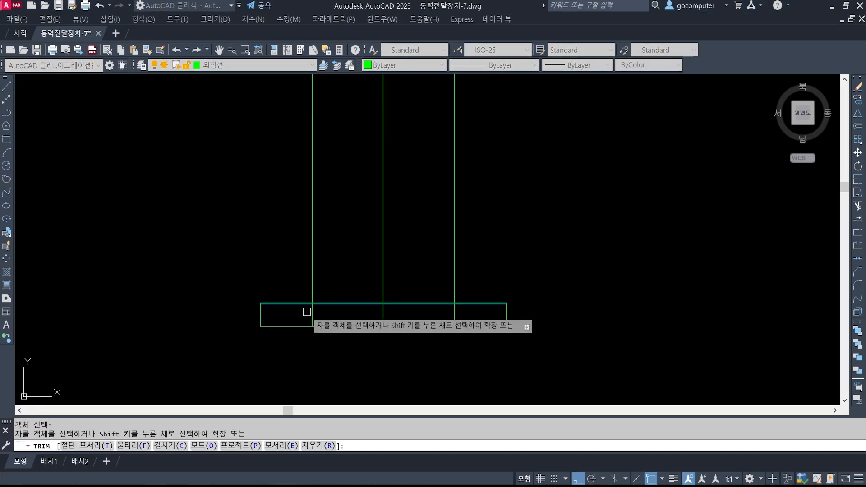
pyautogui.click(305, 309)
pyautogui.click(331, 306)
pyautogui.click(456, 315)
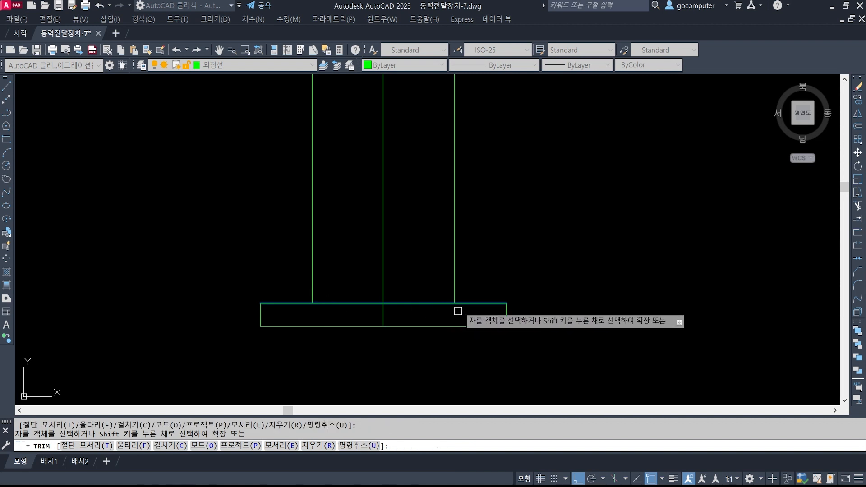
pyautogui.press('space')
pyautogui.press('space')
pyautogui.click(478, 270)
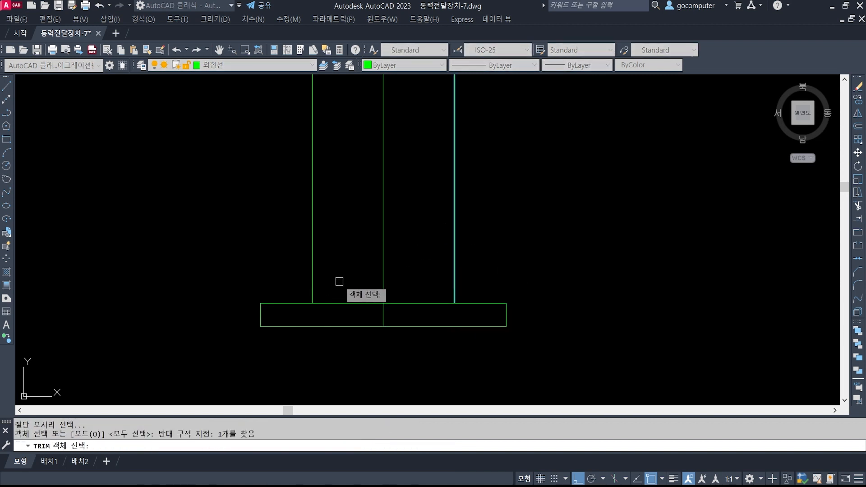
pyautogui.press('Escape')
pyautogui.press('Escape')
pyautogui.scroll(-3, 356, 321)
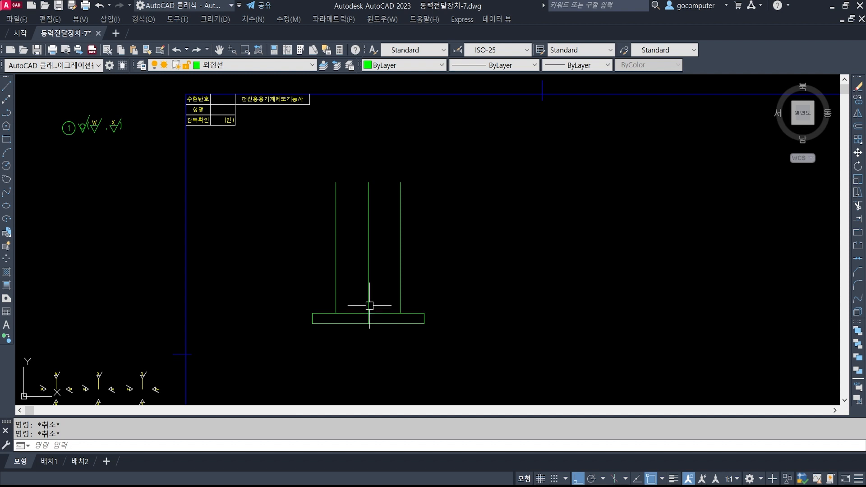
# Step: Undo the trims made to the column lines and the outermost vertical lines
pyautogui.write('u')
pyautogui.press('space')
pyautogui.press('space')
pyautogui.press('space')
pyautogui.press('space')
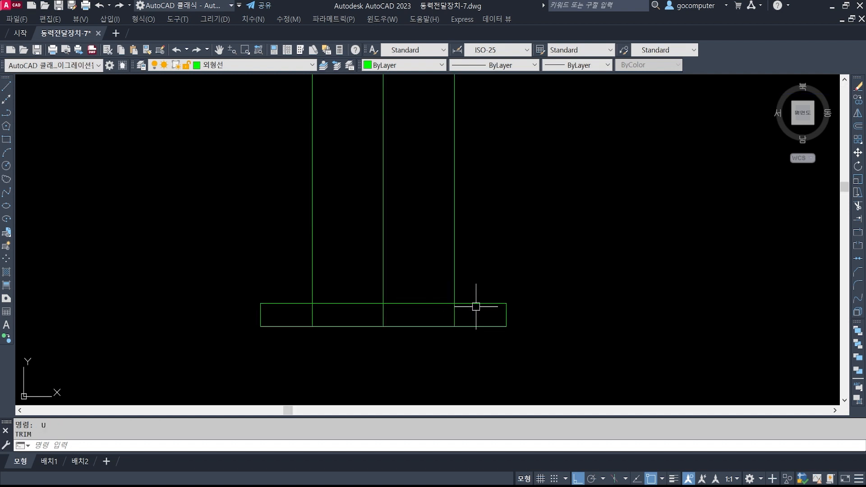
# Step: Trim off the outermost vertical lines above the base flange, cutting at the flange's upper line
pyautogui.write('tr')
pyautogui.press('space')
pyautogui.click(477, 313)
pyautogui.click(470, 296)
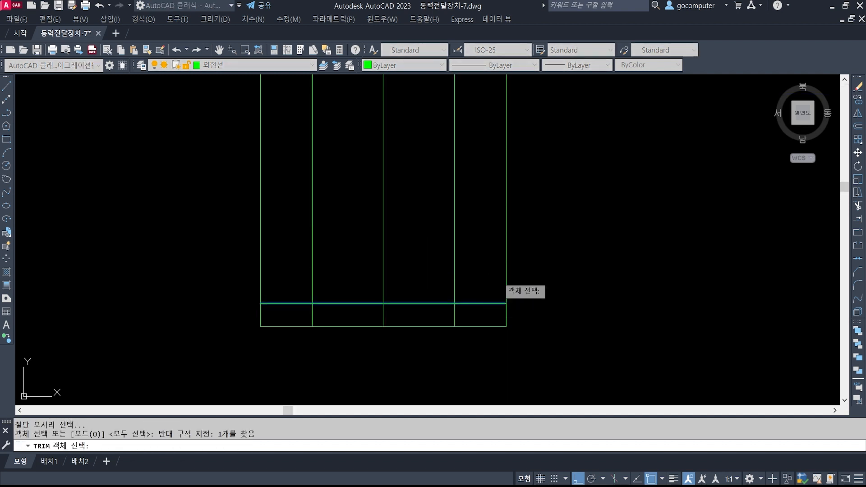
pyautogui.press('space')
pyautogui.click(541, 273)
pyautogui.click(493, 252)
pyautogui.click(300, 278)
pyautogui.click(231, 239)
pyautogui.press('space')
pyautogui.scroll(-3, 358, 326)
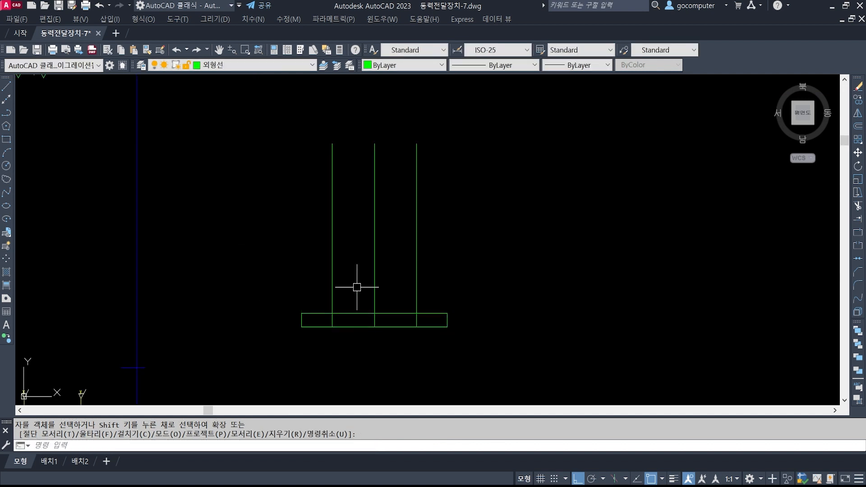
# Step: Draw a horizontal line joining the upper ends of the two column lines
pyautogui.moveTo(357, 287); pyautogui.dragTo(368, 322, button='middle')
pyautogui.write('l')
pyautogui.press('space')
pyautogui.click(343, 180)
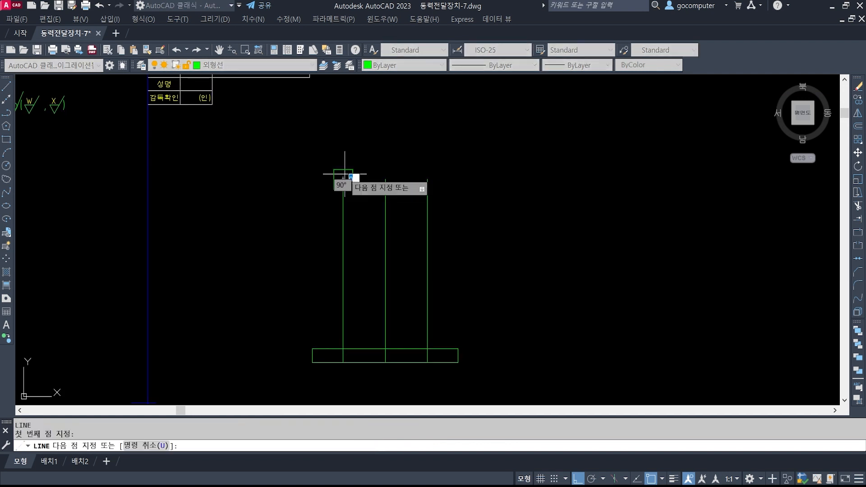
pyautogui.click(428, 179)
pyautogui.scroll(2, 371, 366)
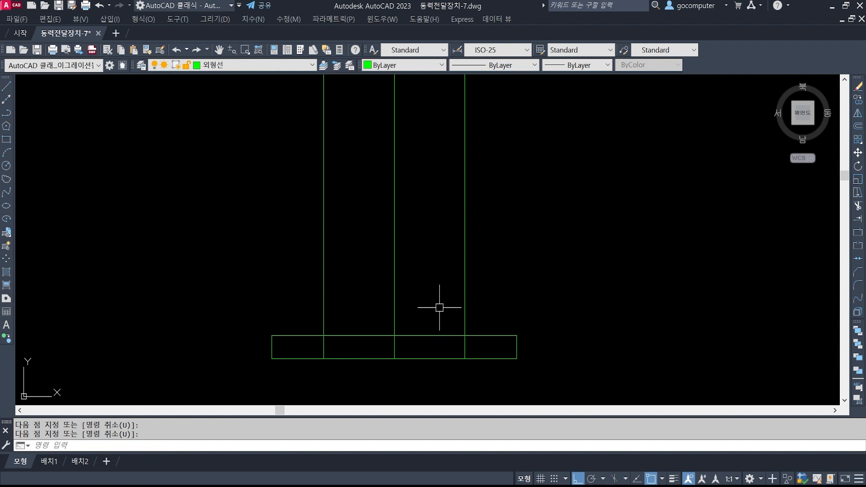
pyautogui.scroll(-1, 438, 298)
pyautogui.moveTo(475, 231); pyautogui.dragTo(448, 249, button='middle')
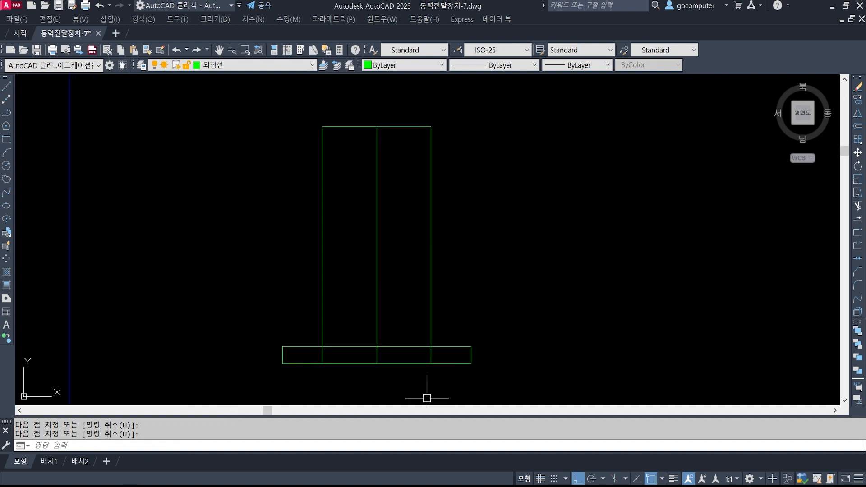
# Step: Switch to the reference drawing, mark the body's inner cavity width with a double arrow, and clear the mark
pyautogui.hotkey('alt', 'Tab')
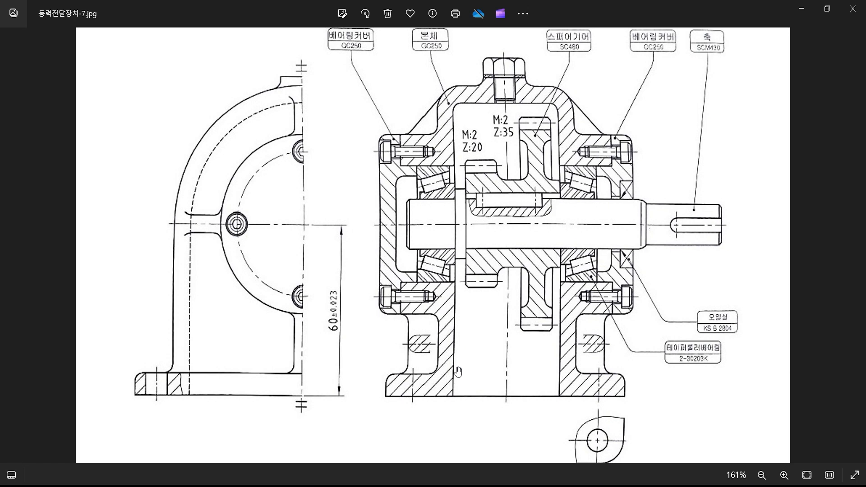
pyautogui.moveTo(454, 364); pyautogui.dragTo(559, 364)
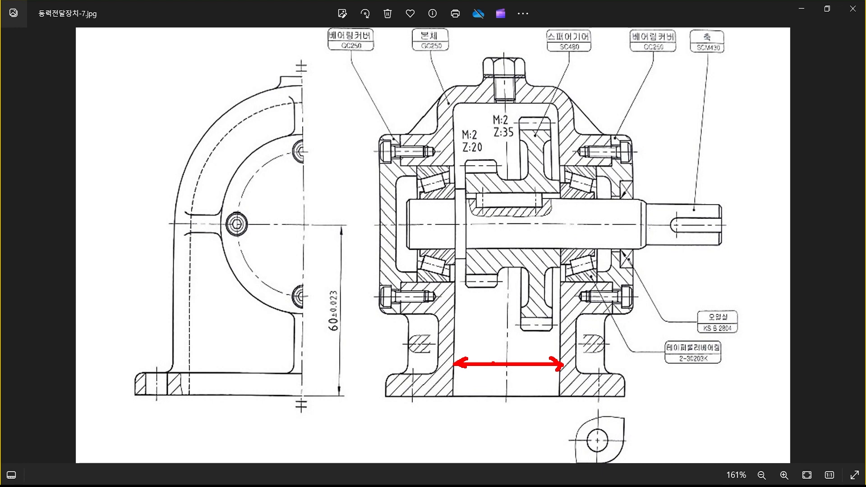
pyautogui.press('Escape')
# Step: Switch to AutoCAD and offset the central vertical line by 20 to both sides for the cavity walls
pyautogui.click(474, 482)
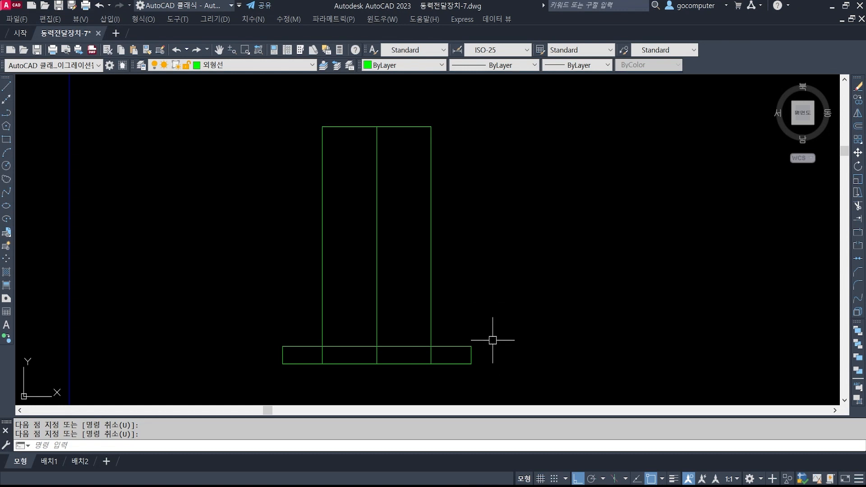
pyautogui.write('o')
pyautogui.press('Return')
pyautogui.write('20')
pyautogui.press('Return')
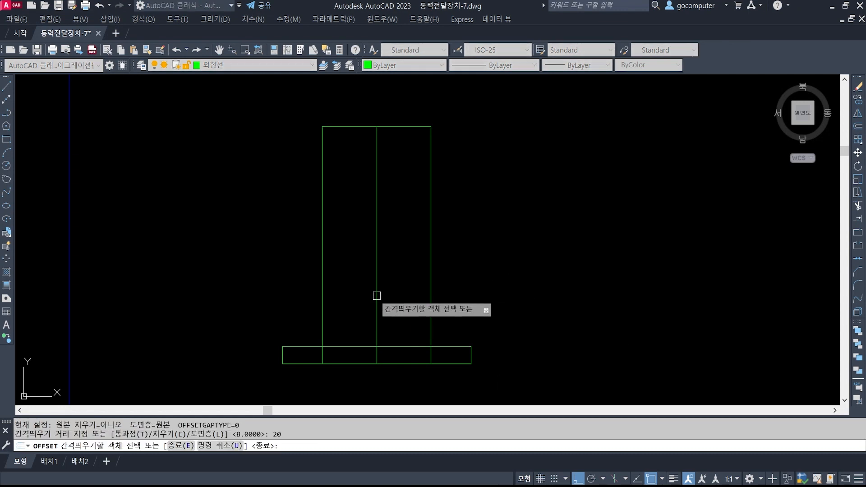
pyautogui.click(377, 301)
pyautogui.click(408, 302)
pyautogui.click(378, 302)
pyautogui.click(361, 312)
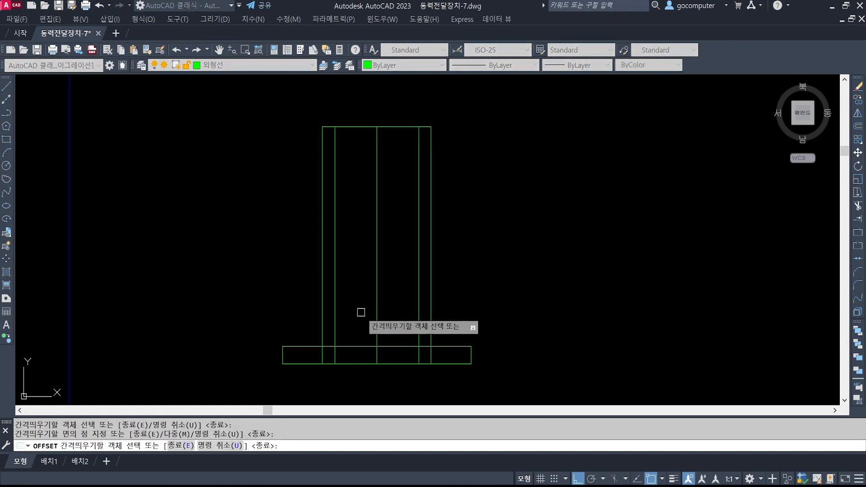
pyautogui.press('Return')
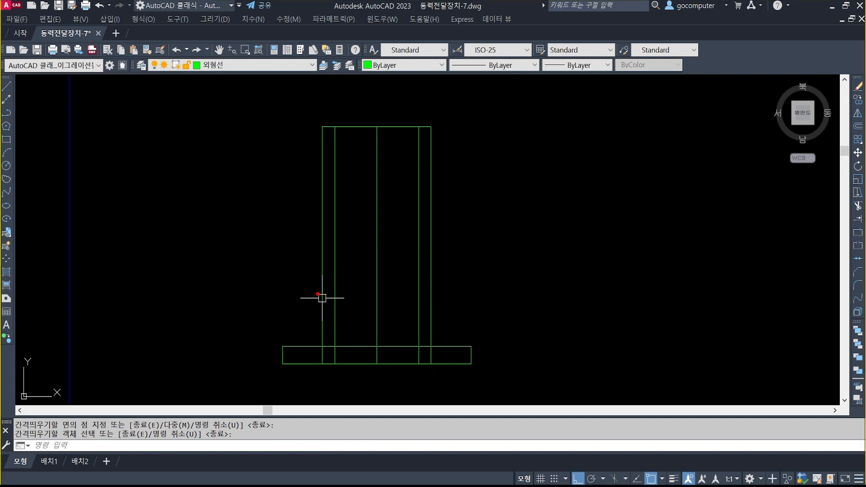
# Step: Mark the column's outer and cavity widths with double arrows, circle the wall gap between them, and clear the marks
pyautogui.moveTo(323, 258)
pyautogui.keyDown('shift'); pyautogui.mouseDown()
pyautogui.moveTo(441, 258)
pyautogui.moveTo(431, 258)
pyautogui.mouseUp(); pyautogui.keyUp('shift')
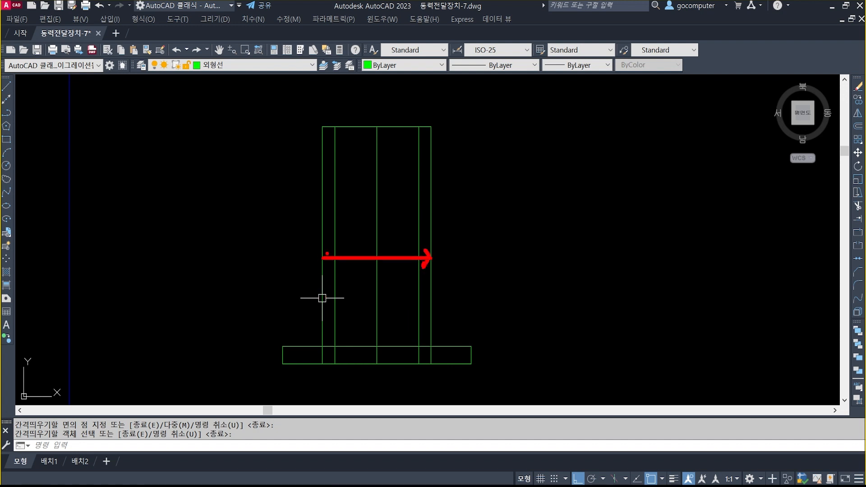
pyautogui.keyDown('shift'); pyautogui.moveTo(338, 238); pyautogui.dragTo(418, 236); pyautogui.keyUp('shift')
pyautogui.moveTo(412, 230); pyautogui.dragTo(419, 237)
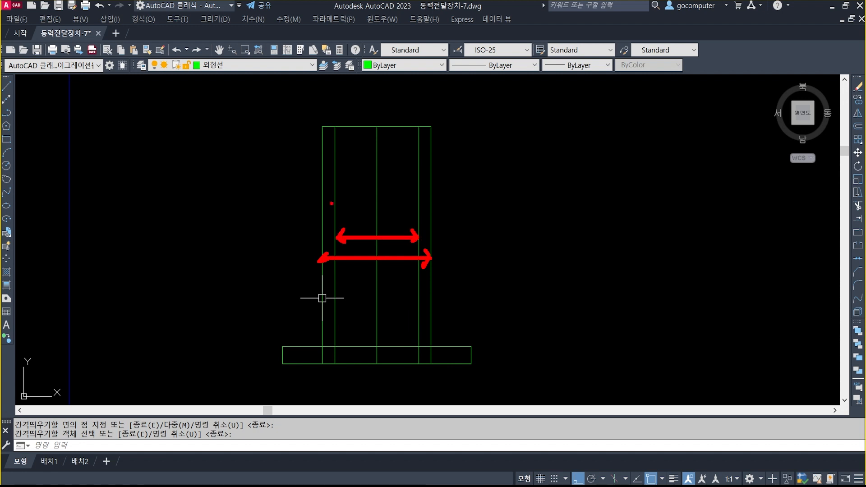
pyautogui.moveTo(347, 209)
pyautogui.mouseDown()
pyautogui.moveTo(325, 211)
pyautogui.moveTo(343, 183)
pyautogui.moveTo(346, 209)
pyautogui.mouseUp()
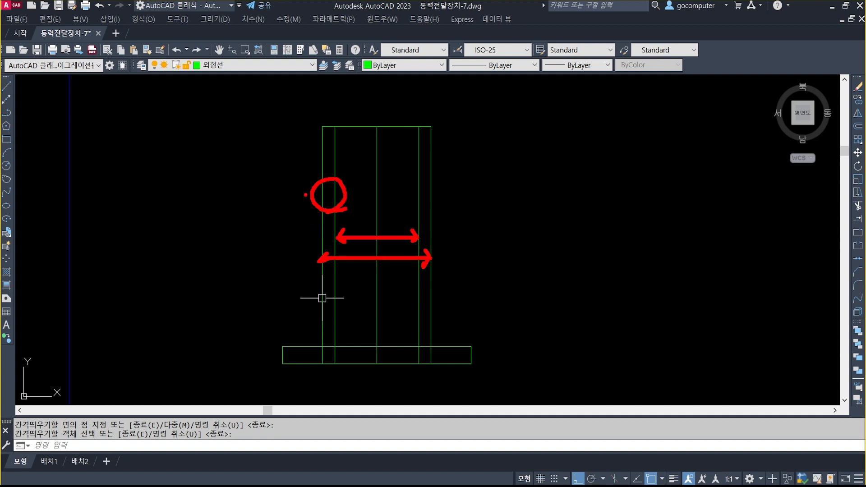
pyautogui.press('Escape')
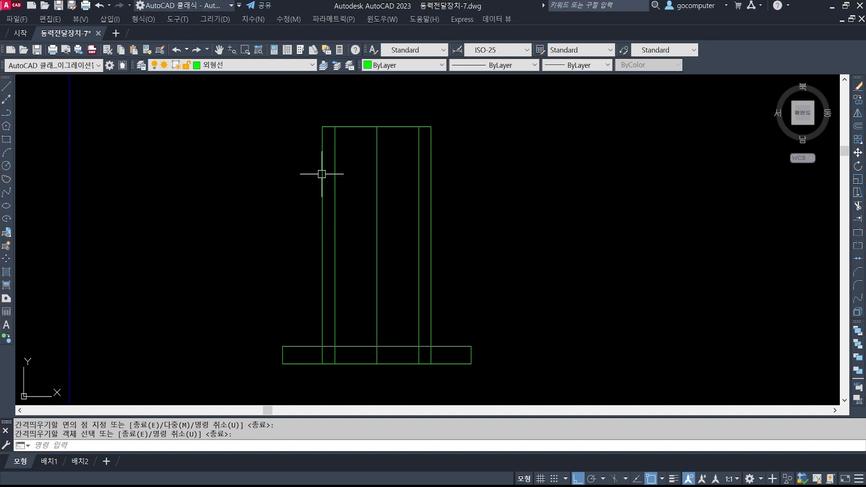
# Step: Measure the column's left wall thickness with a temporary linear dimension above the upper edge, and erase that dimension
pyautogui.write('dli')
pyautogui.press('Return')
pyautogui.click(323, 127)
pyautogui.click(335, 127)
pyautogui.click(332, 105)
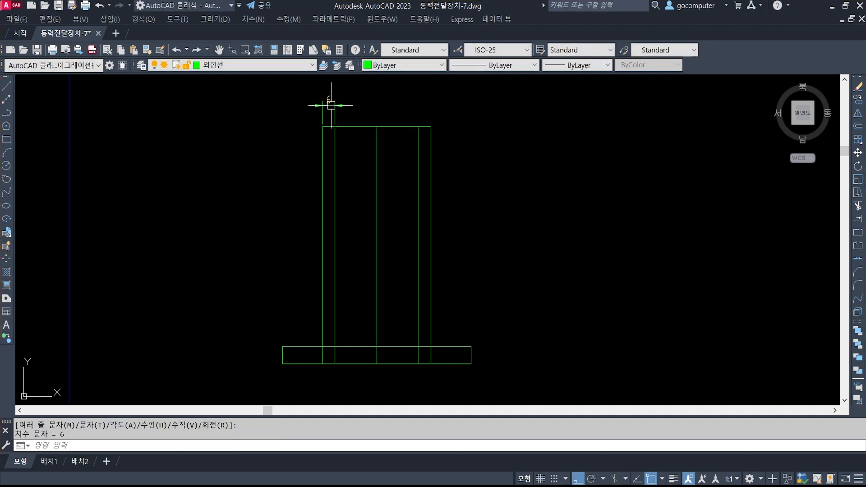
pyautogui.write('E')
pyautogui.press('Return')
pyautogui.click(326, 105)
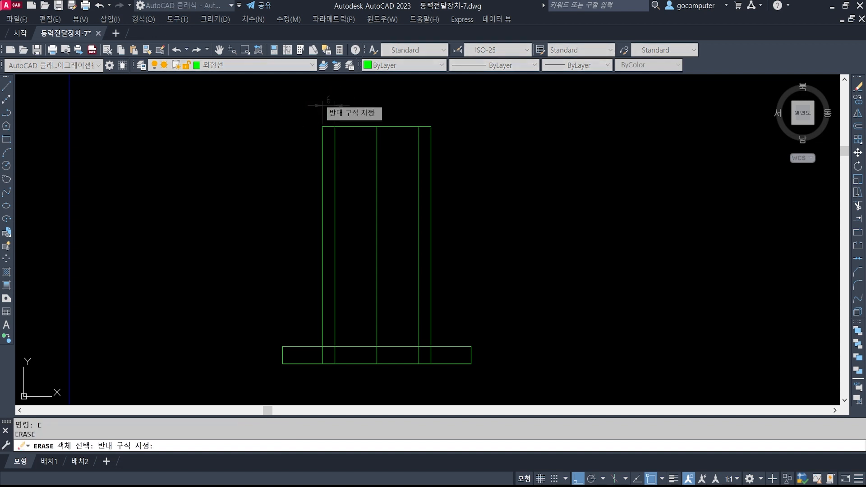
pyautogui.click(323, 106)
pyautogui.press('Return')
# Step: Switch to the reference drawing, mark the body's top wall, side wall and cavity height, and clear the marks
pyautogui.hotkey('alt', 'Tab')
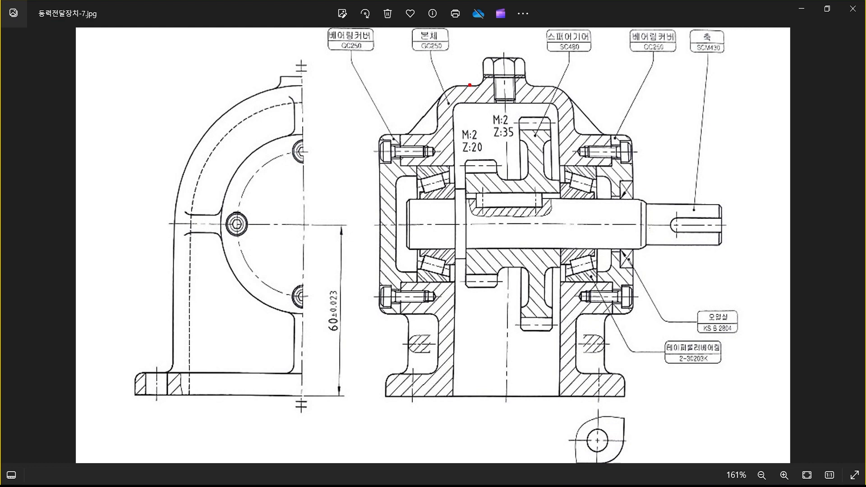
pyautogui.keyDown('shift'); pyautogui.moveTo(472, 94); pyautogui.dragTo(470, 103); pyautogui.keyUp('shift')
pyautogui.keyDown('shift'); pyautogui.moveTo(485, 104); pyautogui.dragTo(485, 395); pyautogui.keyUp('shift')
pyautogui.moveTo(470, 107)
pyautogui.mouseDown()
pyautogui.moveTo(482, 89)
pyautogui.moveTo(486, 103)
pyautogui.mouseUp()
pyautogui.moveTo(461, 140); pyautogui.dragTo(451, 121)
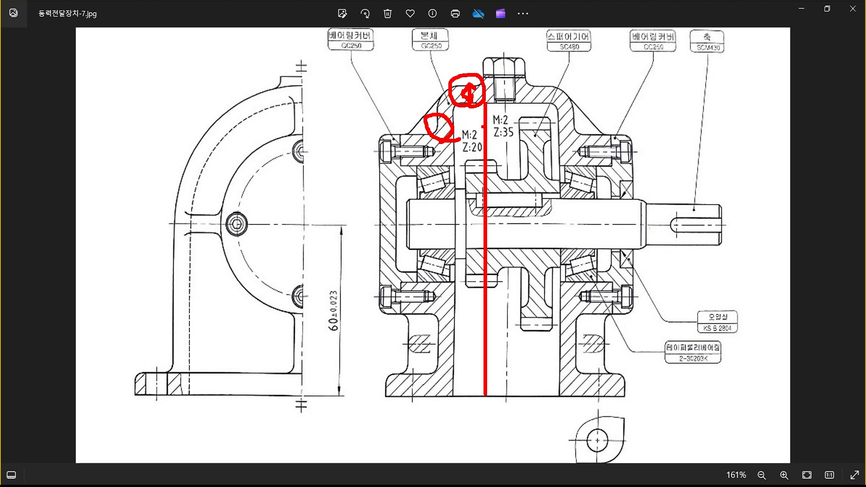
pyautogui.press('Escape')
# Step: Compare the body's top wall thickness with its side wall thickness using lines and a box, and clear the marks
pyautogui.hotkey('ctrl', '2')
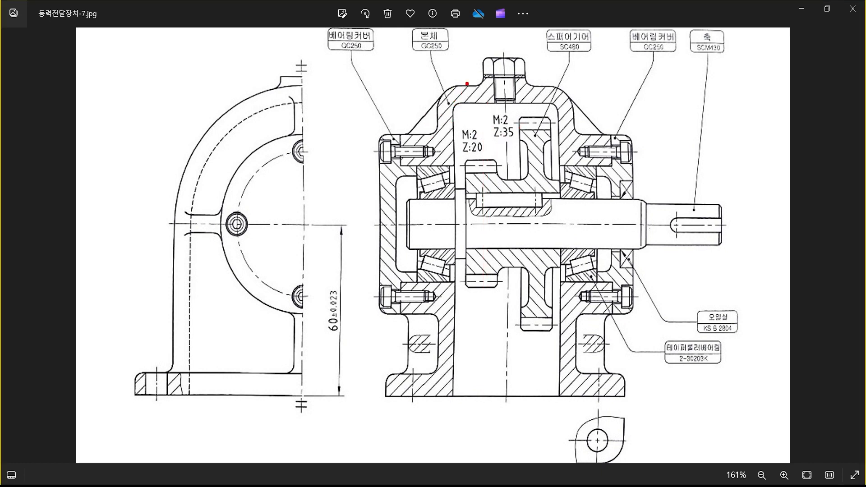
pyautogui.moveTo(473, 99); pyautogui.dragTo(474, 102)
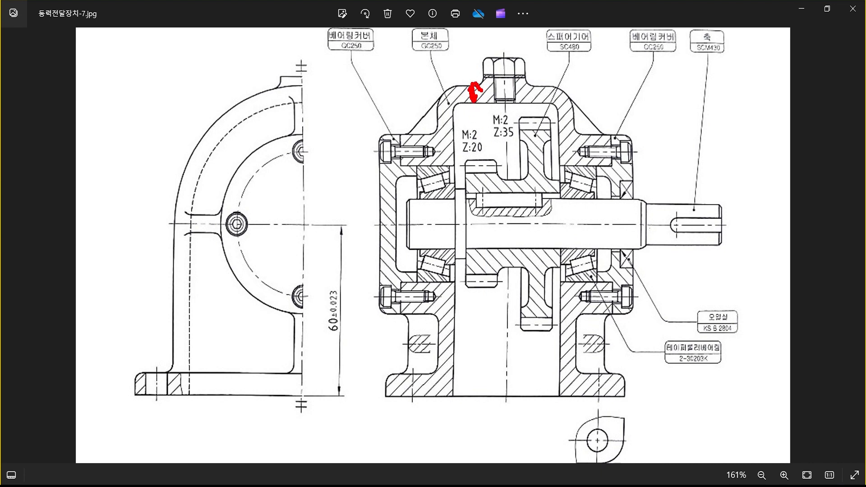
pyautogui.moveTo(433, 124); pyautogui.dragTo(451, 116)
pyautogui.moveTo(456, 86); pyautogui.dragTo(497, 85)
pyautogui.moveTo(526, 104); pyautogui.dragTo(528, 396)
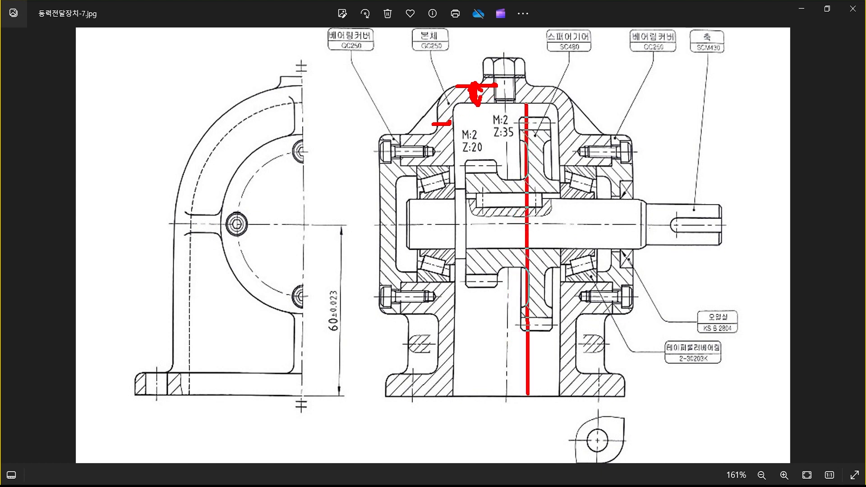
pyautogui.press('Escape')
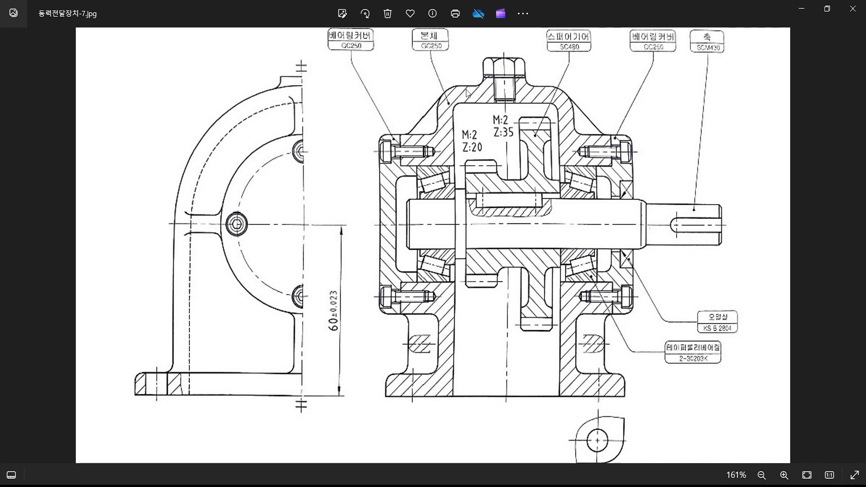
pyautogui.hotkey('ctrl', '2')
pyautogui.keyDown('ctrl'); pyautogui.moveTo(455, 69); pyautogui.dragTo(483, 112); pyautogui.keyUp('ctrl')
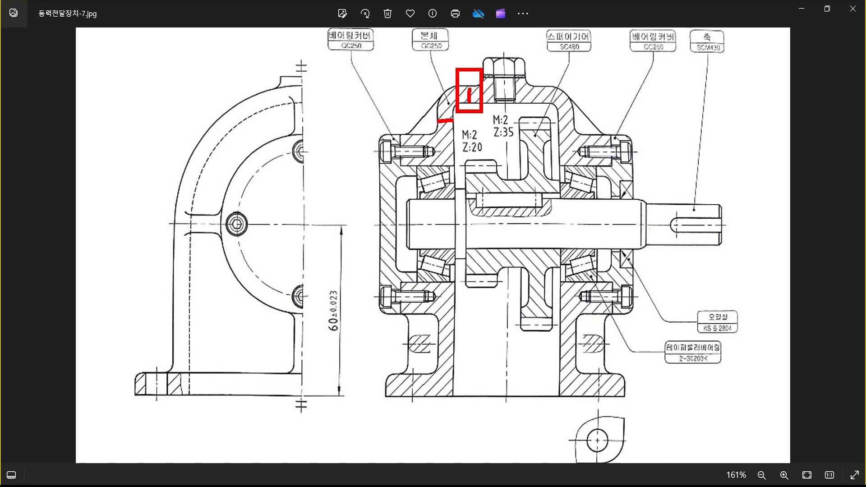
pyautogui.press('Escape')
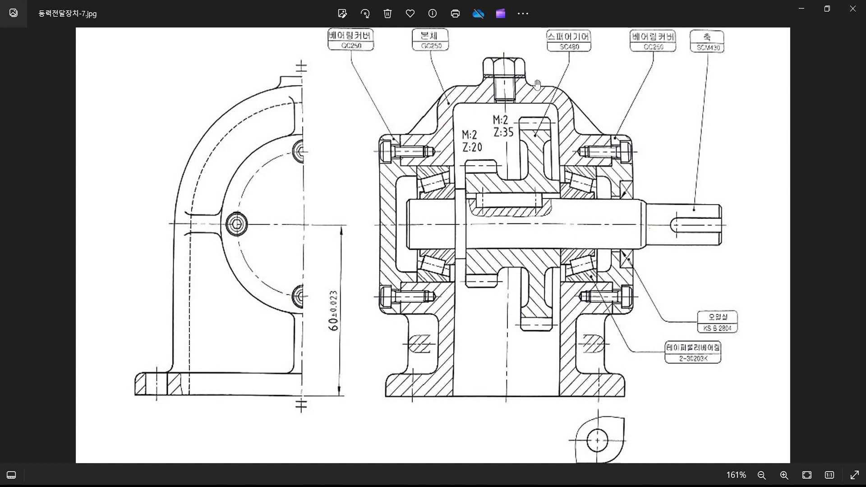
# Step: Switch to AutoCAD and offset the column's top line downward by 6 for the cavity's upper edge
pyautogui.hotkey('alt', 'Tab')
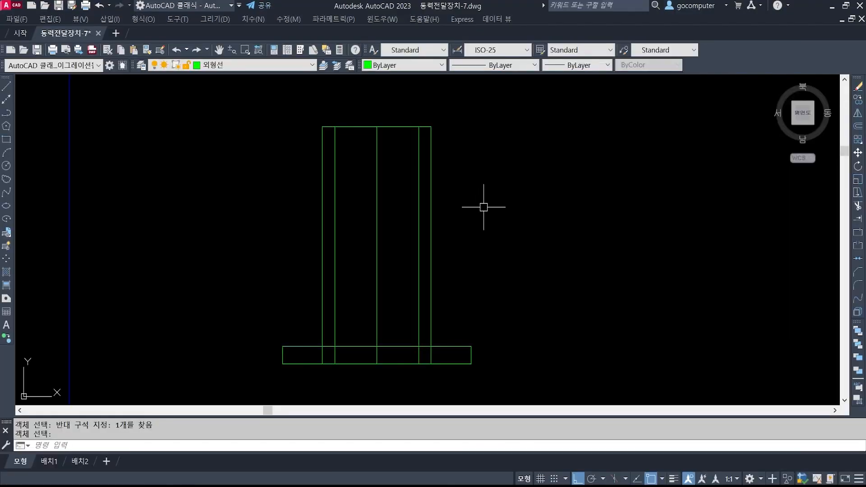
pyautogui.write('o')
pyautogui.press('Return')
pyautogui.write('6')
pyautogui.press('Return')
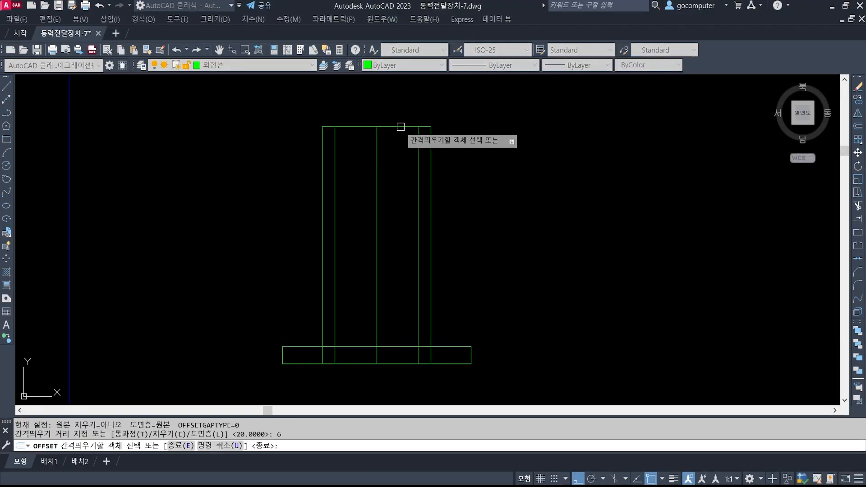
pyautogui.click(396, 127)
pyautogui.click(400, 164)
pyautogui.press('Return')
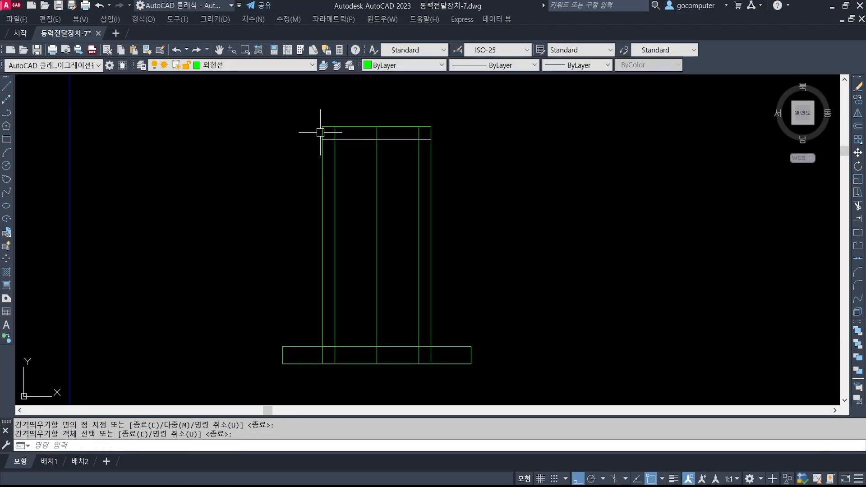
# Step: Box the column's two upper corners, switch to the reference drawing to mark the outer corner's rounding, and clear the marks
pyautogui.scroll(2, 319, 132)
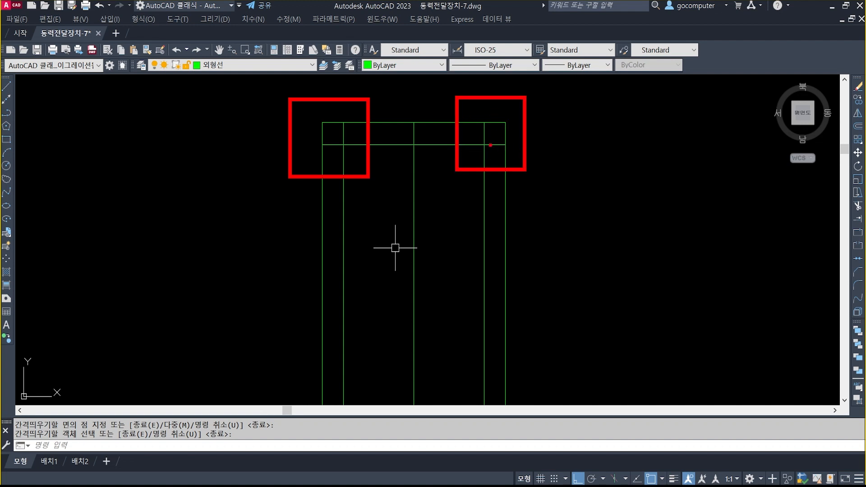
pyautogui.press('Escape')
pyautogui.hotkey('alt', 'Tab')
pyautogui.hotkey('ctrl', '2')
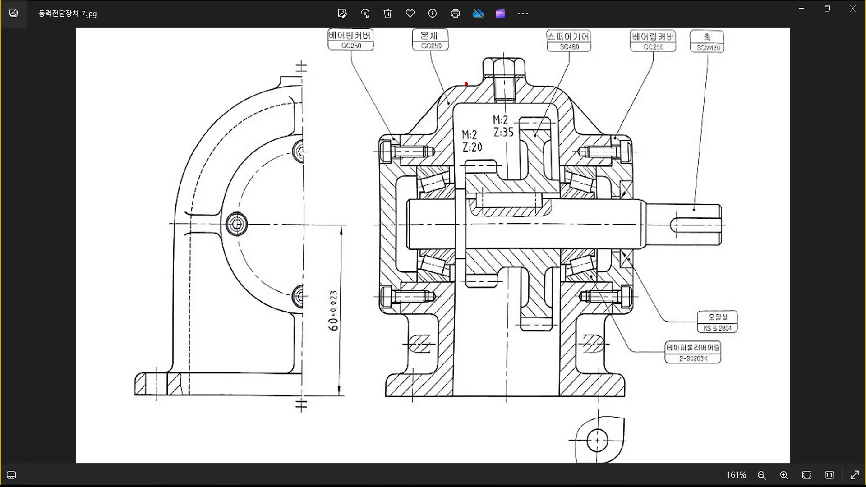
pyautogui.moveTo(462, 85); pyautogui.dragTo(426, 85)
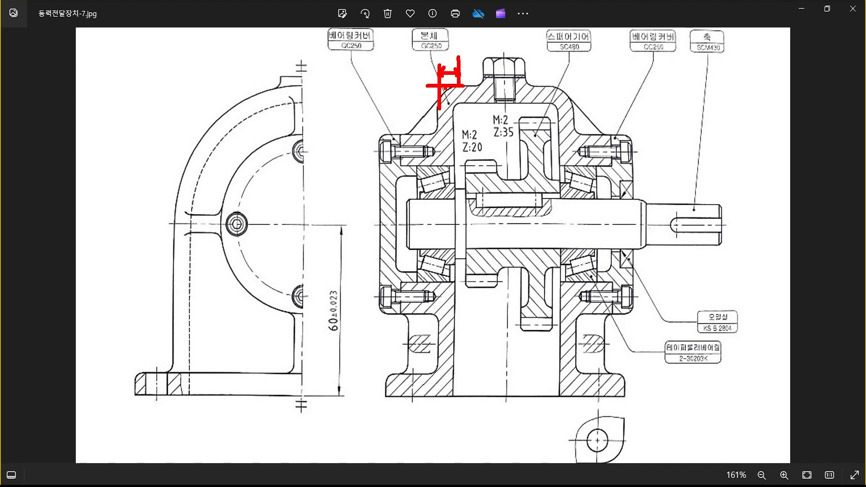
pyautogui.press('Escape')
# Step: Box the cavity's upper corners with the note R3, mark the body's other rounded corners, and clear the marks
pyautogui.hotkey('ctrl', '2')
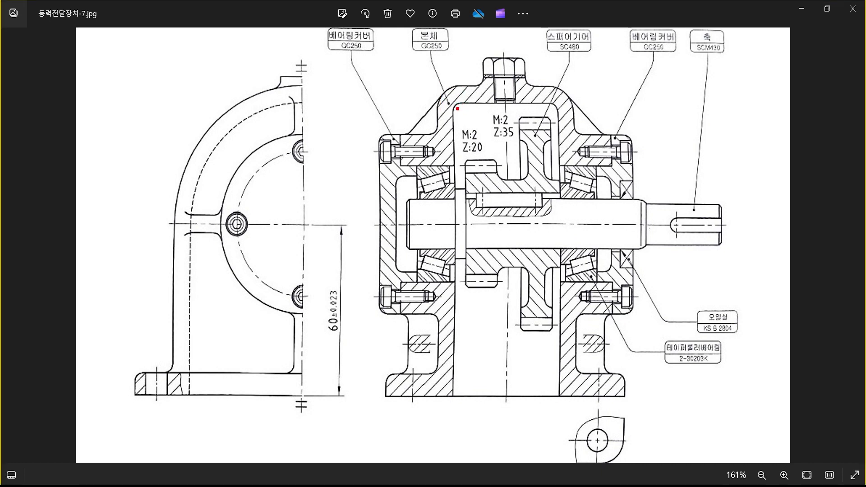
pyautogui.keyDown('ctrl'); pyautogui.moveTo(461, 114); pyautogui.dragTo(466, 119); pyautogui.keyUp('ctrl')
pyautogui.keyDown('ctrl'); pyautogui.moveTo(539, 98); pyautogui.dragTo(563, 120); pyautogui.keyUp('ctrl')
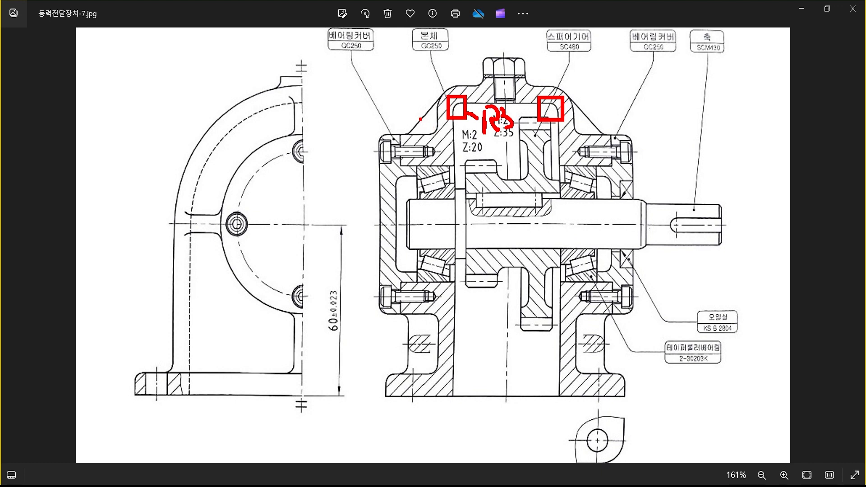
pyautogui.keyDown('ctrl'); pyautogui.moveTo(421, 119); pyautogui.dragTo(444, 142); pyautogui.keyUp('ctrl')
pyautogui.keyDown('ctrl'); pyautogui.moveTo(581, 140); pyautogui.dragTo(587, 144); pyautogui.keyUp('ctrl')
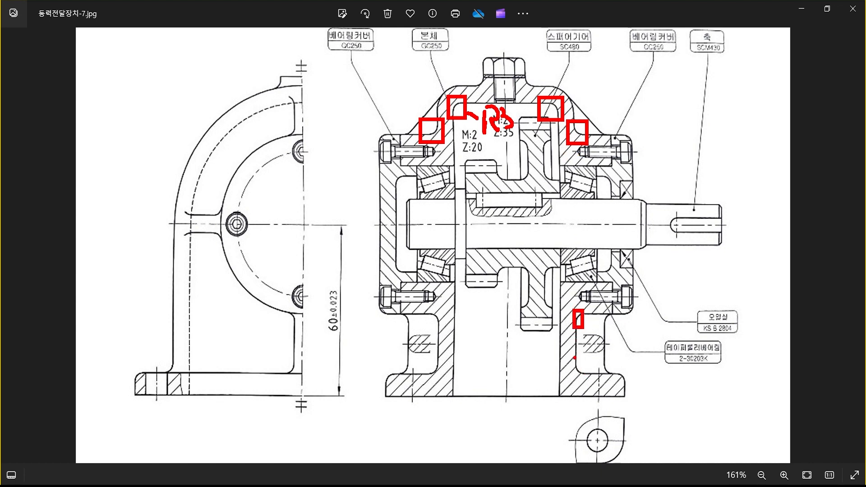
pyautogui.keyDown('ctrl'); pyautogui.moveTo(573, 354); pyautogui.dragTo(593, 372); pyautogui.keyUp('ctrl')
pyautogui.press('Escape')
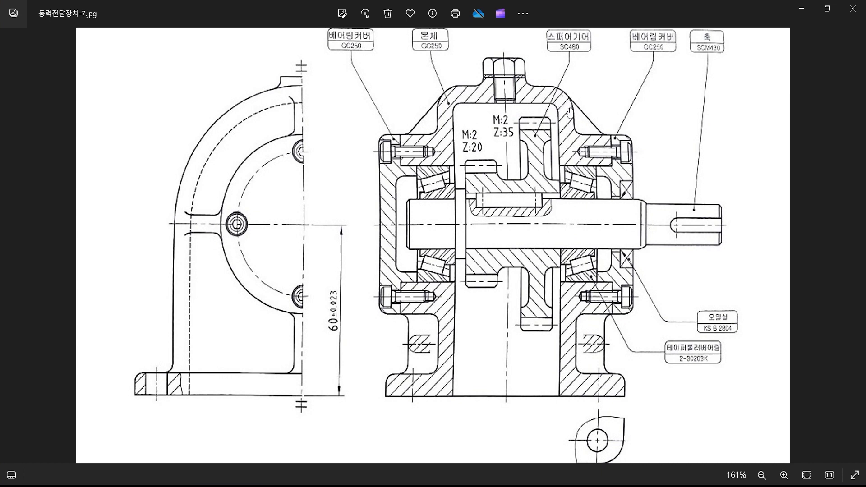
pyautogui.hotkey('ctrl', '2')
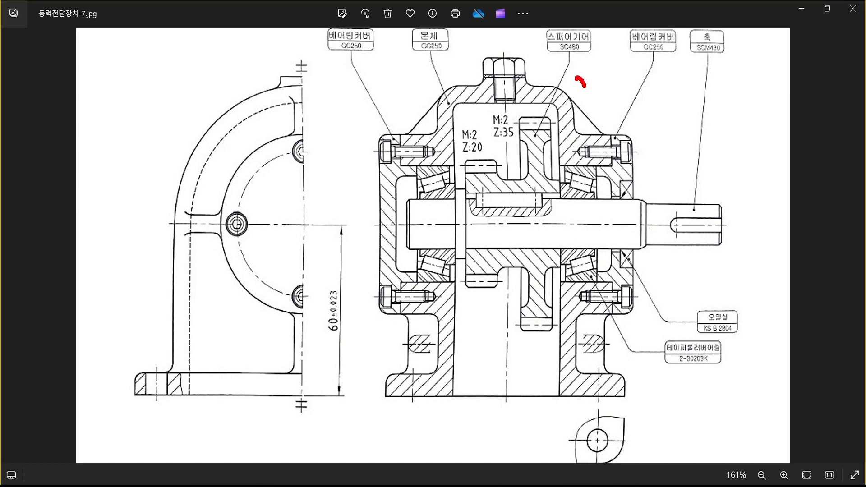
pyautogui.moveTo(584, 86); pyautogui.dragTo(586, 103)
pyautogui.press('Escape')
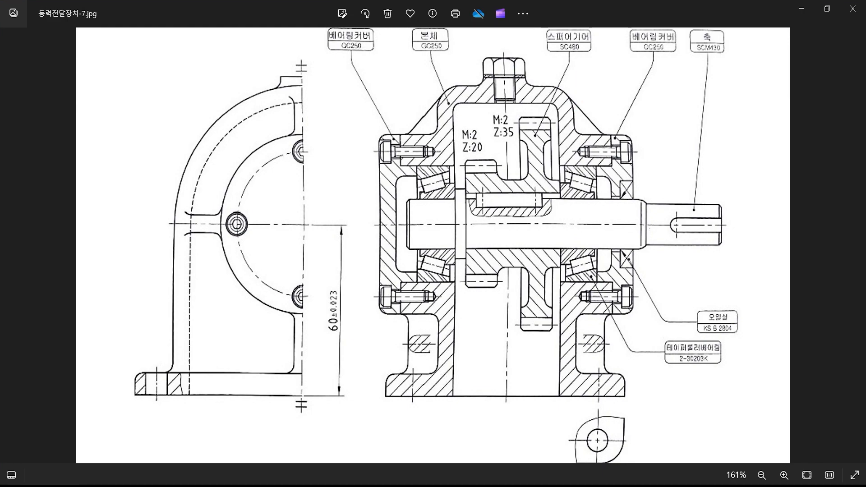
# Step: Switch to AutoCAD and fillet both upper corners of the cavity with radius 3
pyautogui.hotkey('alt', 'Tab')
pyautogui.scroll(4, 337, 163)
pyautogui.write('f')
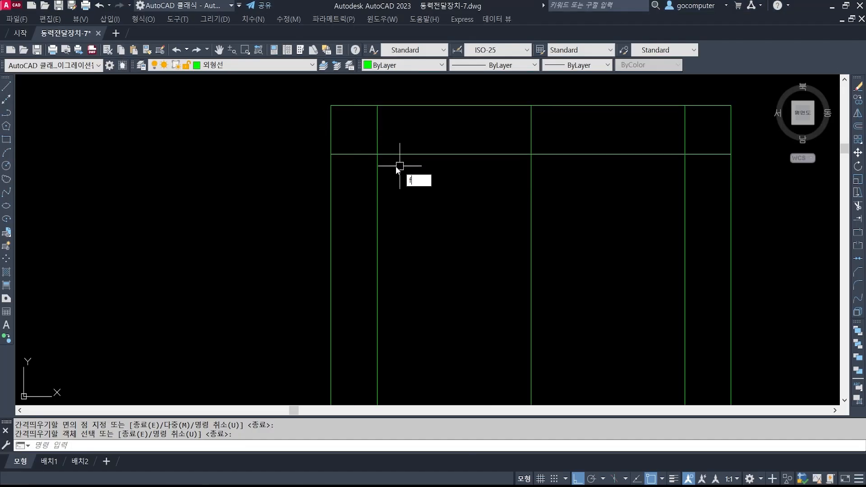
pyautogui.press('Return')
pyautogui.write('r')
pyautogui.press('Return')
pyautogui.write('3')
pyautogui.press('Return')
pyautogui.click(386, 154)
pyautogui.click(378, 170)
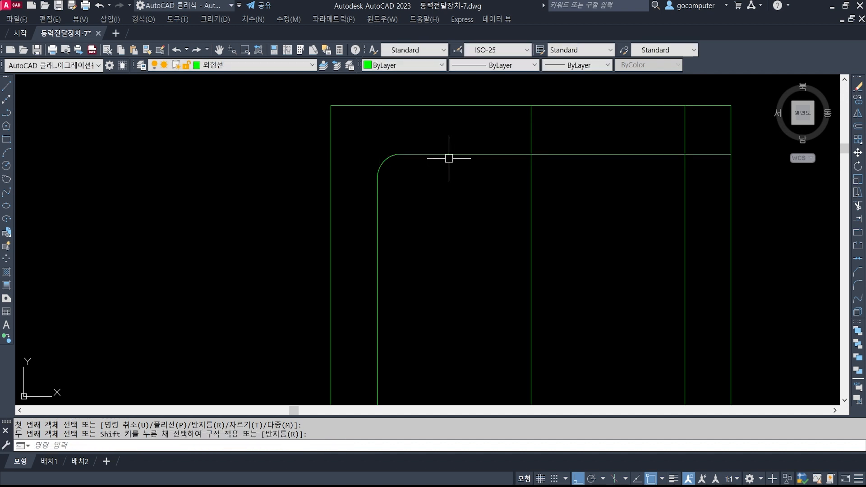
pyautogui.press('Return')
pyautogui.click(681, 154)
pyautogui.click(685, 170)
# Step: Offset the two cavity corner arcs outward by 6 to form the column's outer rounded corners
pyautogui.scroll(-2, 519, 216)
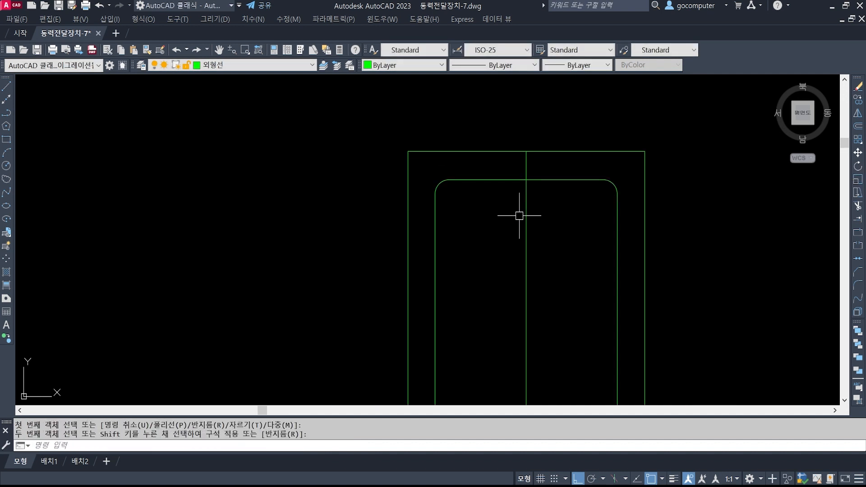
pyautogui.moveTo(557, 227); pyautogui.dragTo(471, 230, button='middle')
pyautogui.scroll(1, 475, 222)
pyautogui.write('o')
pyautogui.press('Return')
pyautogui.write('6')
pyautogui.press('Return')
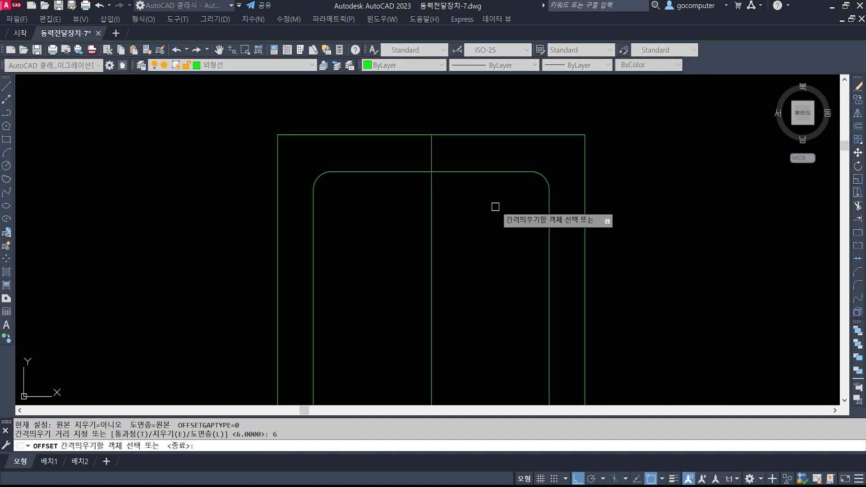
pyautogui.click(540, 176)
pyautogui.click(578, 147)
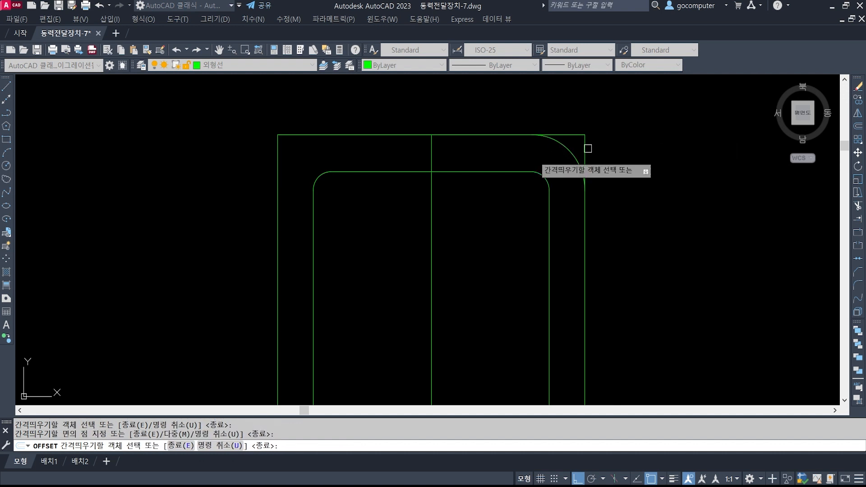
pyautogui.click(335, 173)
pyautogui.click(290, 144)
pyautogui.press('Return')
# Step: Trim the square corner ends outside the two outer arcs at the column's upper end
pyautogui.write('tr')
pyautogui.press('Return')
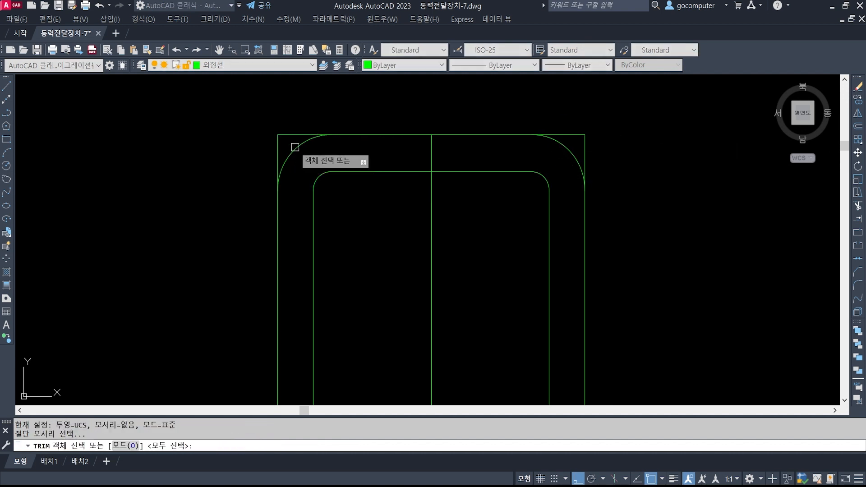
pyautogui.click(295, 147)
pyautogui.press('Return')
pyautogui.click(289, 137)
pyautogui.click(280, 144)
pyautogui.press('Return')
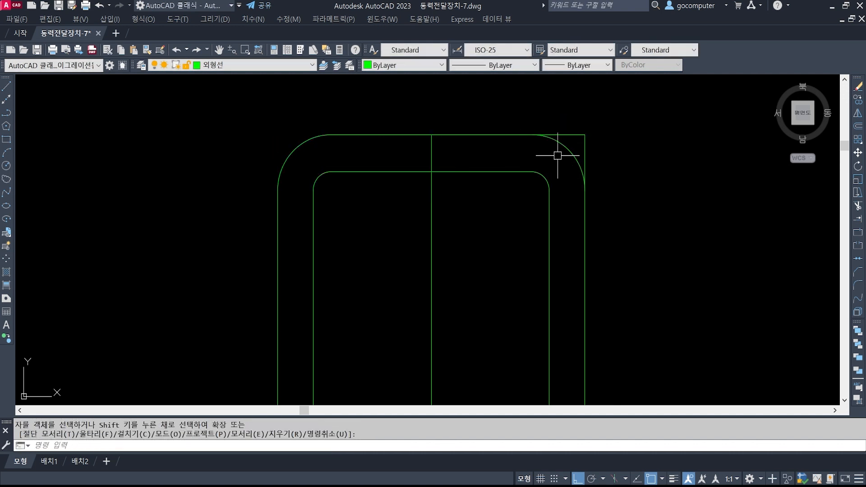
pyautogui.click(569, 136)
pyautogui.click(585, 147)
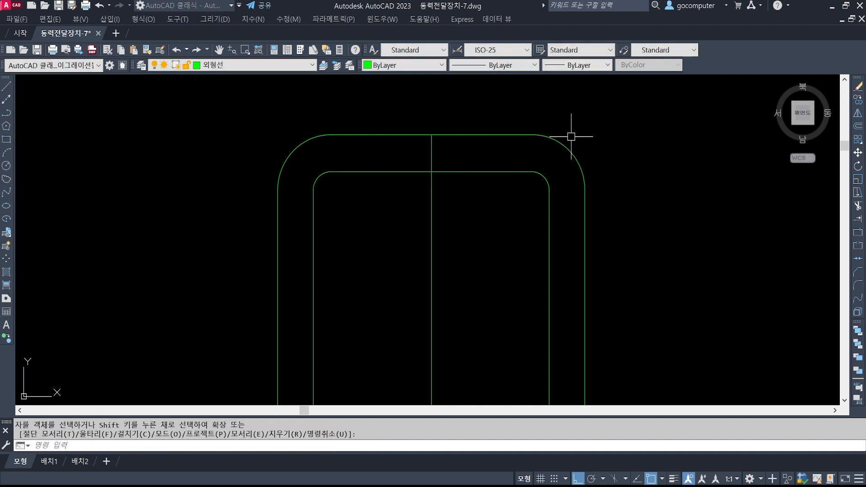
pyautogui.scroll(-2, 514, 158)
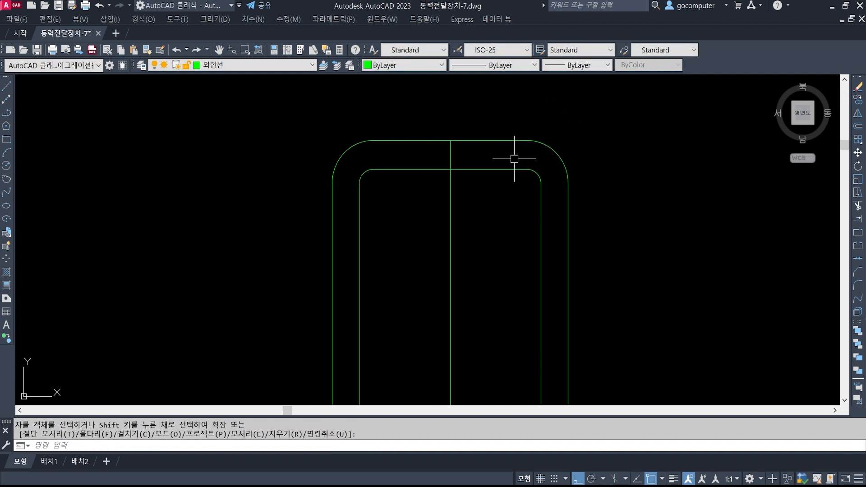
# Step: Trim the column's two outer side lines below the base flange's upper edge
pyautogui.moveTo(515, 294); pyautogui.dragTo(501, 201, button='middle')
pyautogui.scroll(-2, 473, 209)
pyautogui.moveTo(495, 229); pyautogui.dragTo(495, 229, button='middle')
pyautogui.scroll(1, 495, 229)
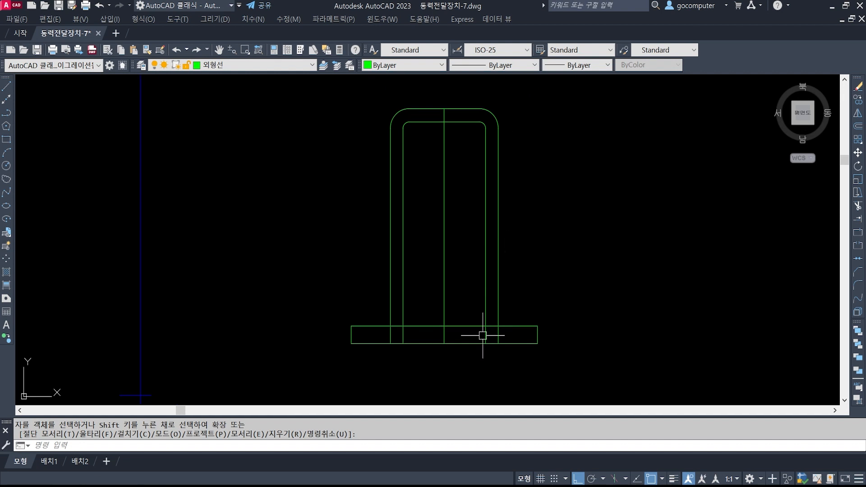
pyautogui.scroll(1, 468, 304)
pyautogui.write('t')
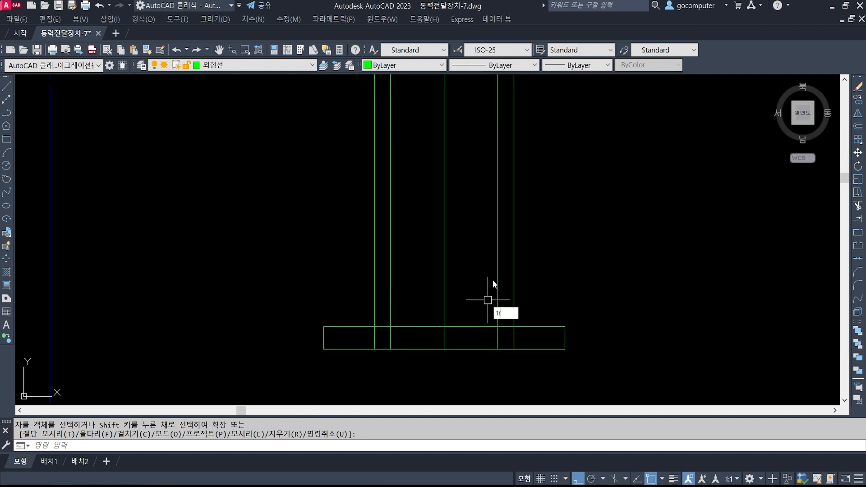
pyautogui.press('Return')
pyautogui.click(532, 326)
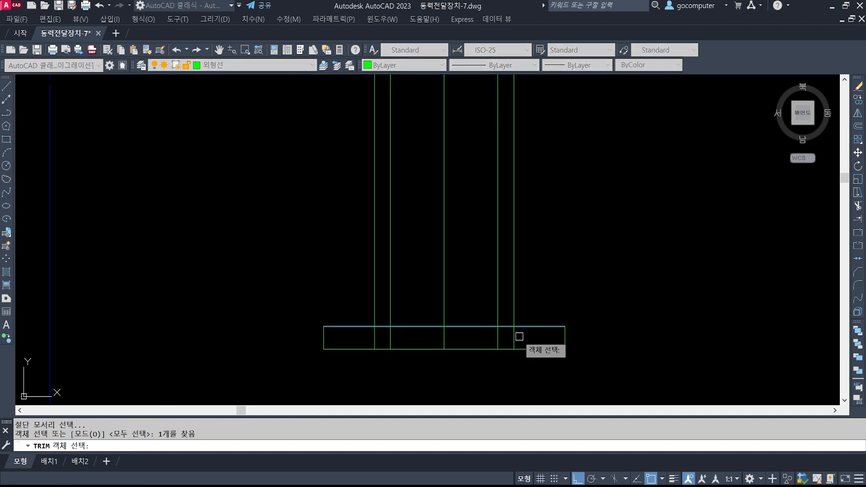
pyautogui.press('Return')
pyautogui.click(515, 337)
pyautogui.click(375, 338)
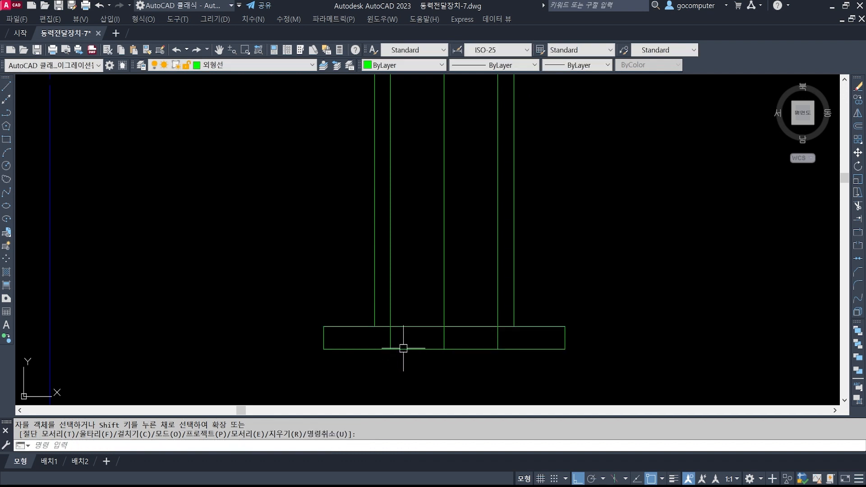
# Step: Trim the base flange's upper edge between the column's two outer sides
pyautogui.write('t')
pyautogui.press('Return')
pyautogui.click(375, 306)
pyautogui.click(515, 311)
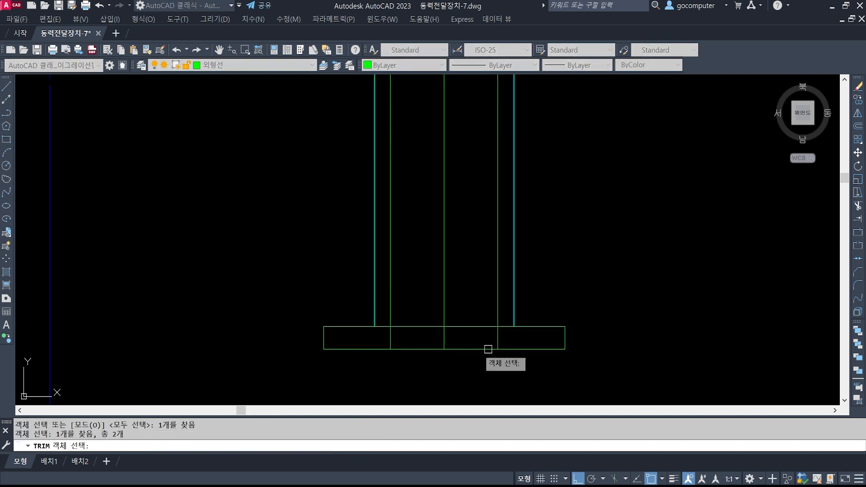
pyautogui.press('Return')
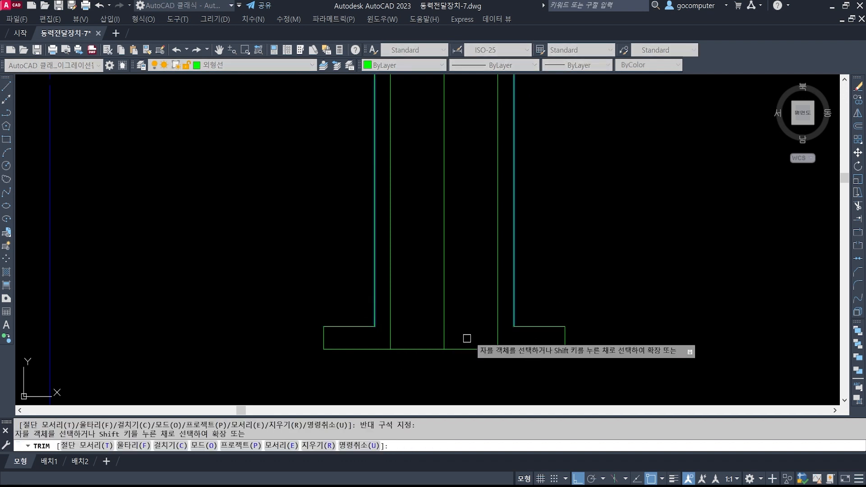
pyautogui.press('Return')
pyautogui.scroll(-2, 476, 339)
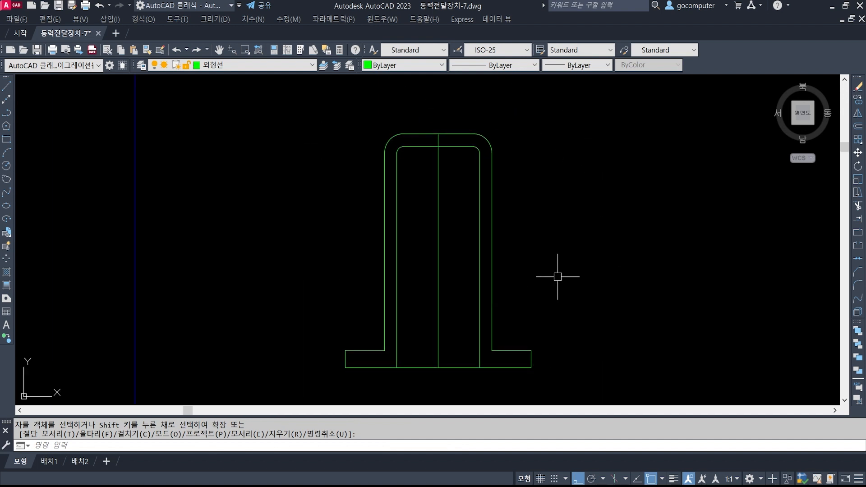
# Step: Check the reference drawing, then fillet both outer upper corners of the base flange with radius 3
pyautogui.hotkey('alt', 'Tab')
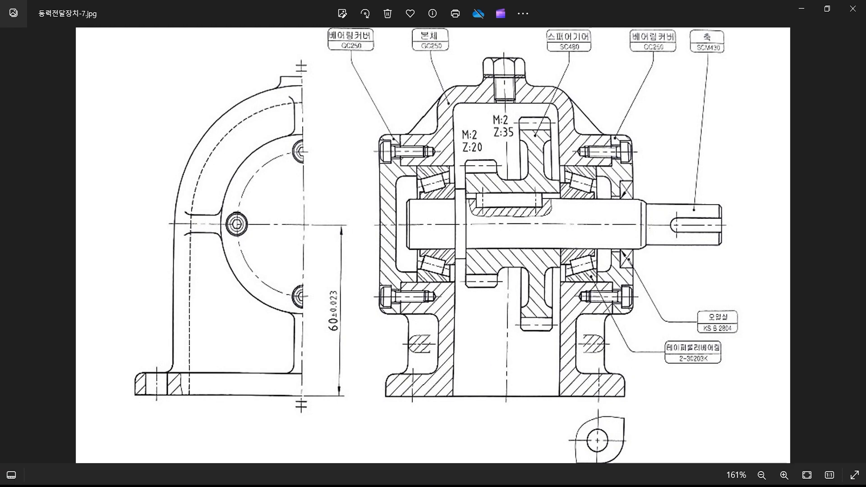
pyautogui.hotkey('alt', 'Tab')
pyautogui.write('3')
pyautogui.press('Return')
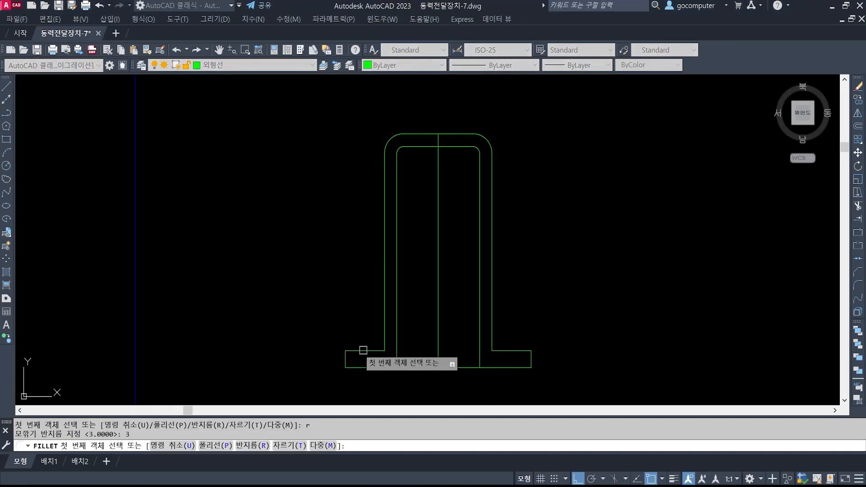
pyautogui.click(363, 351)
pyautogui.click(347, 358)
pyautogui.press('space')
pyautogui.click(528, 352)
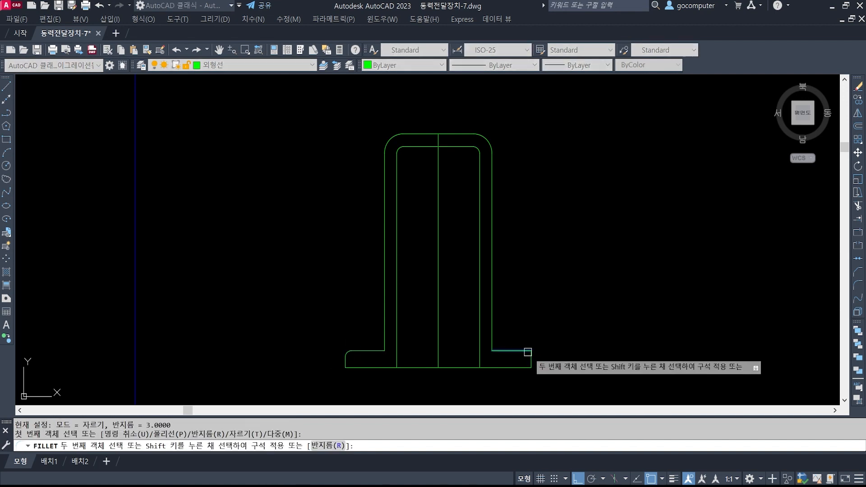
pyautogui.click(529, 358)
# Step: Check the reference drawing and fillet both inside corners between the column and the base flange with radius 3
pyautogui.hotkey('alt', 'Tab')
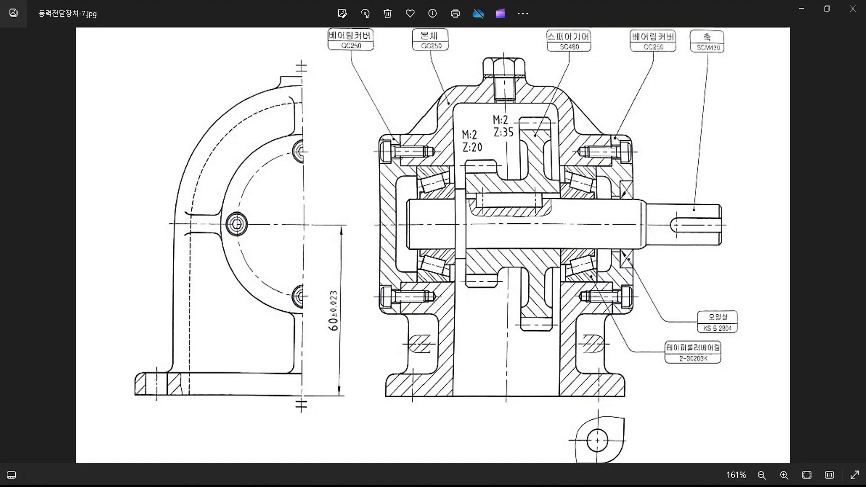
pyautogui.hotkey('alt', 'Tab')
pyautogui.press('space')
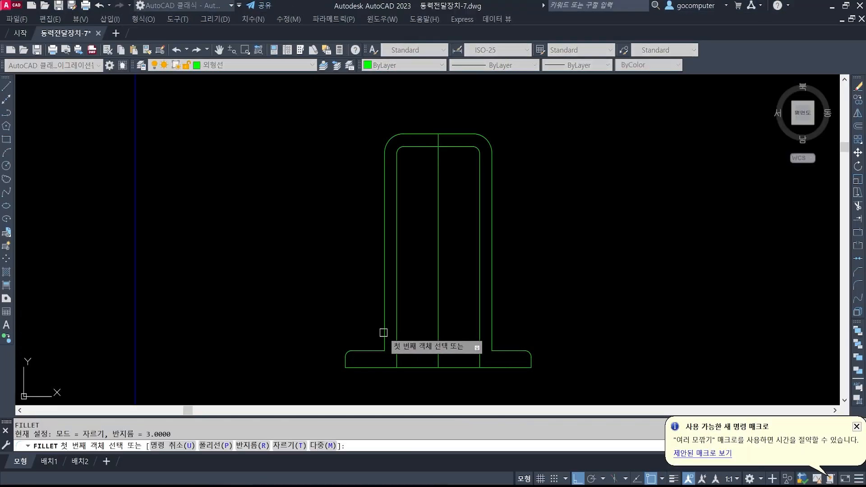
pyautogui.click(383, 332)
pyautogui.click(375, 351)
pyautogui.press('space')
pyautogui.click(493, 336)
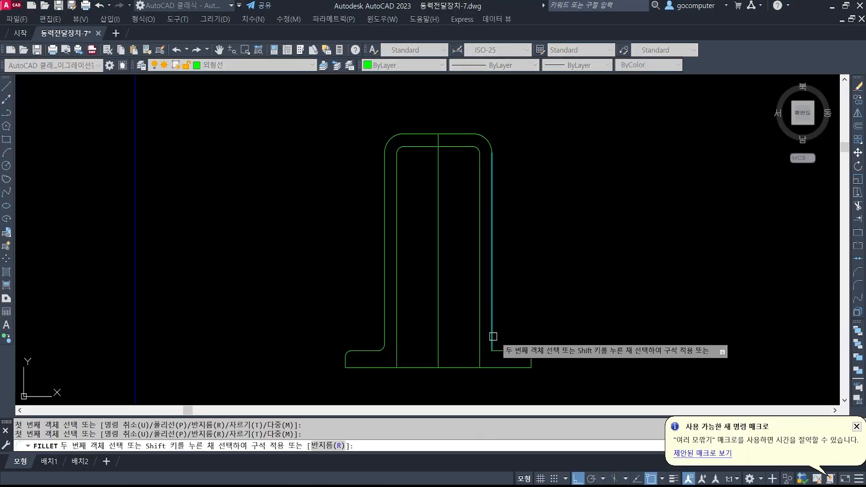
pyautogui.click(515, 351)
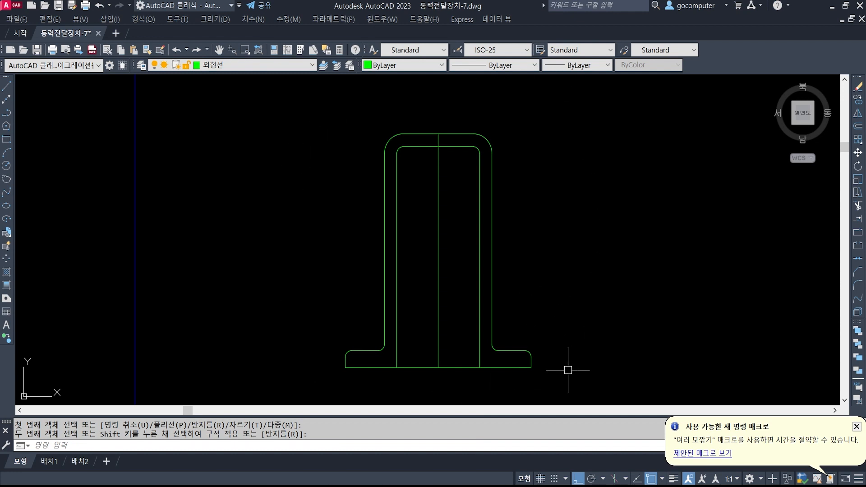
# Step: Switch to the reference drawing, mark the body's width across the bearing housings, and clear the marks
pyautogui.hotkey('alt', 'Tab')
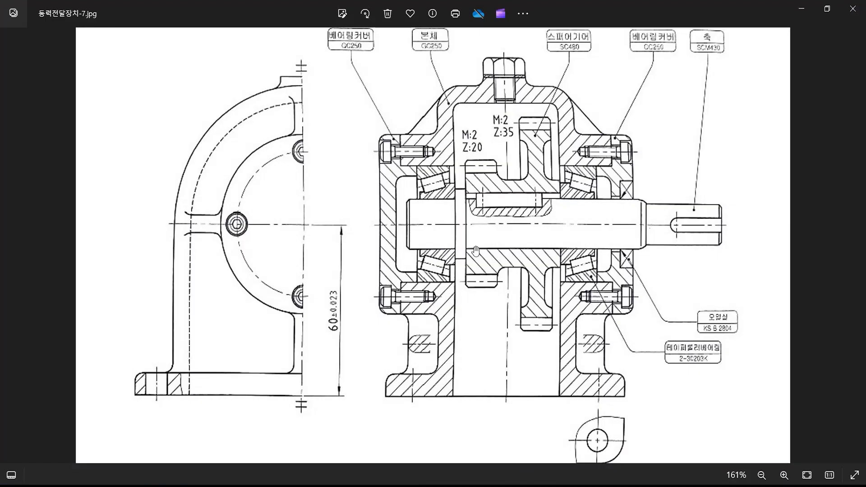
pyautogui.moveTo(401, 154); pyautogui.dragTo(612, 154)
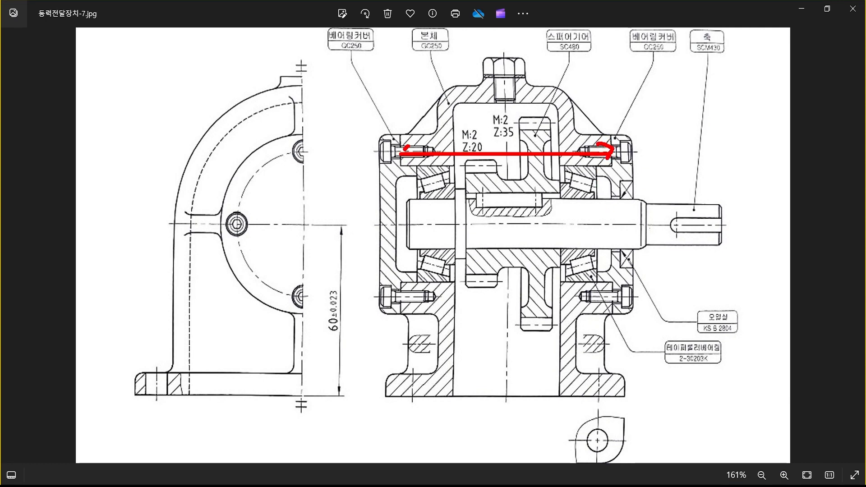
pyautogui.moveTo(406, 147); pyautogui.dragTo(416, 167)
pyautogui.press('Escape')
# Step: Switch to AutoCAD and offset the body's vertical centre line by 40 to both sides
pyautogui.hotkey('alt', 'Tab')
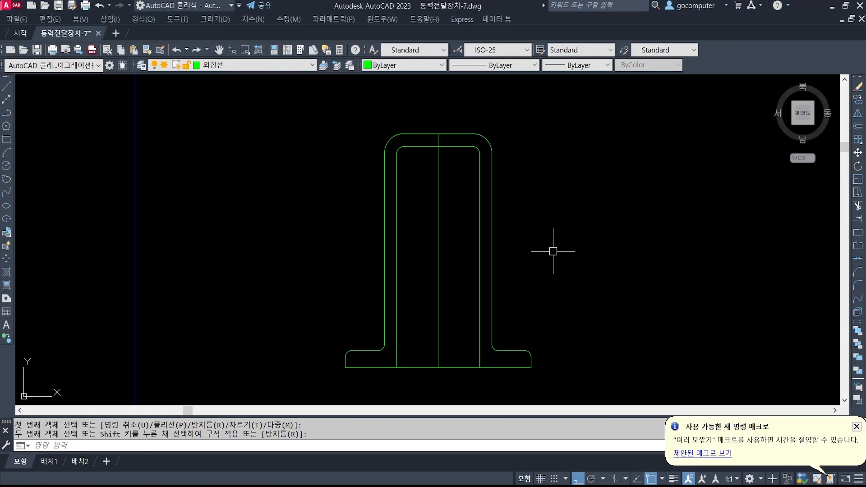
pyautogui.write('o')
pyautogui.press('space')
pyautogui.write('40')
pyautogui.press('Return')
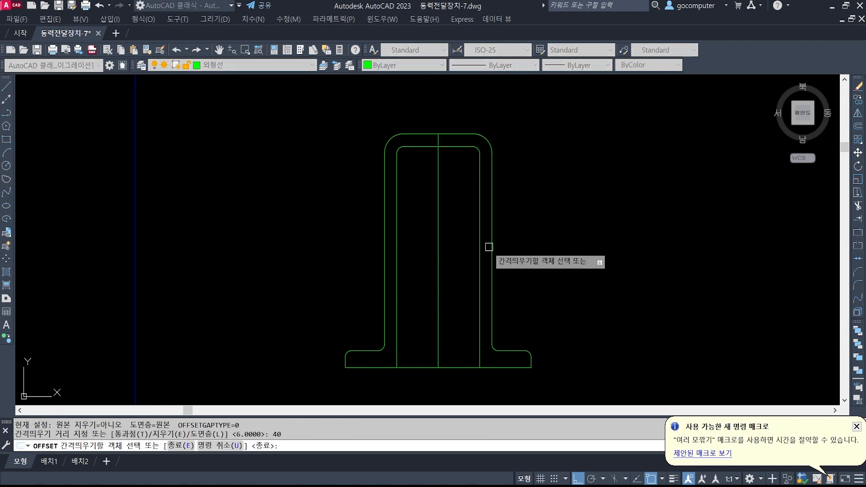
pyautogui.click(438, 246)
pyautogui.click(330, 247)
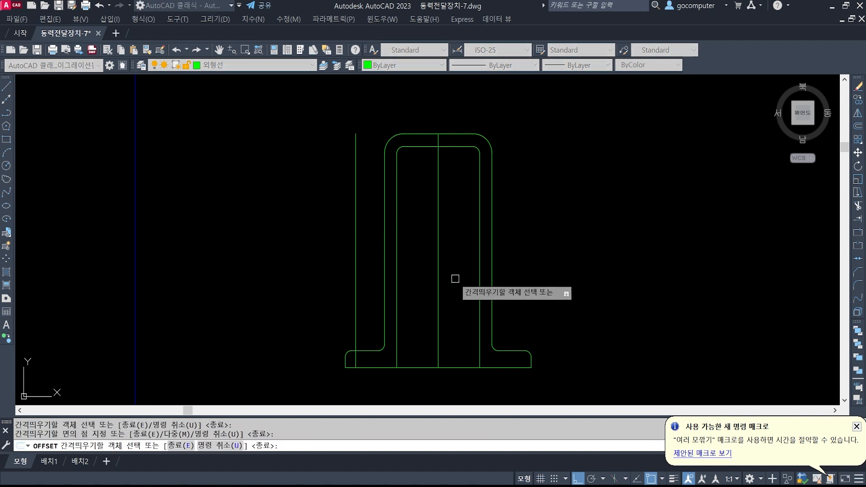
pyautogui.click(439, 246)
pyautogui.click(595, 247)
pyautogui.press('Return')
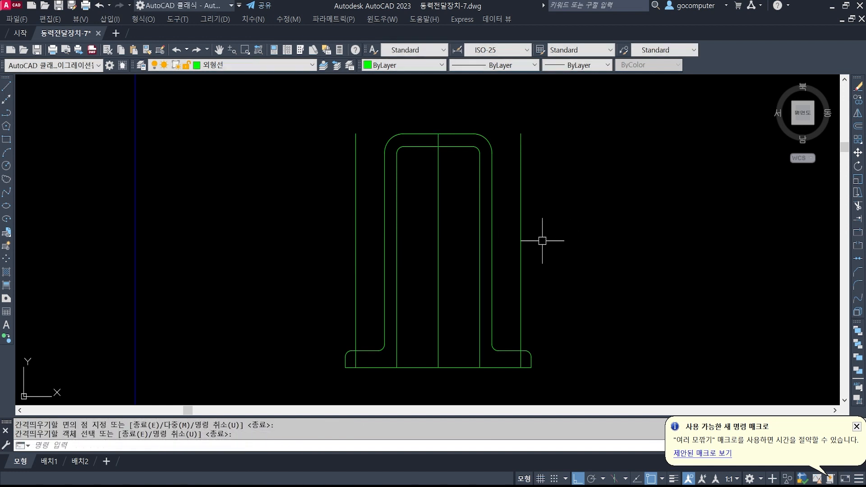
# Step: Switch to the reference drawing, mark the shaft centre's height above the base and its 60 dimension, and clear the marks
pyautogui.hotkey('alt', 'Tab')
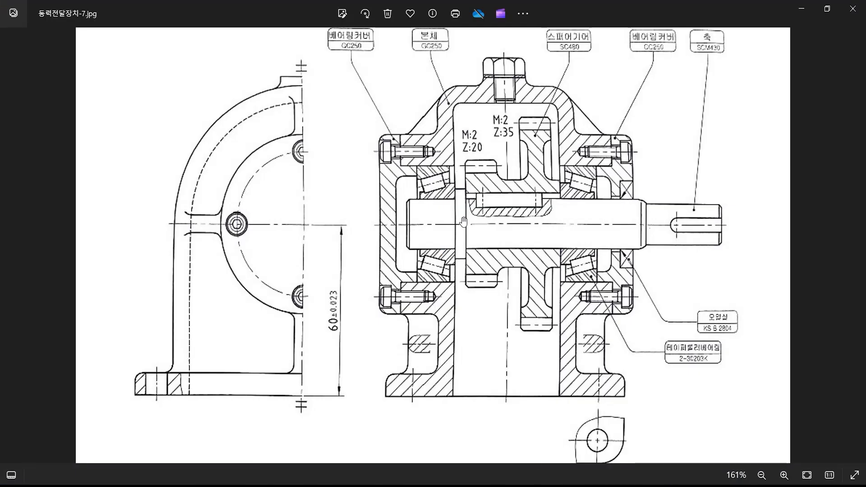
pyautogui.hotkey('ctrl', '2')
pyautogui.moveTo(471, 226)
pyautogui.mouseDown()
pyautogui.moveTo(472, 406)
pyautogui.moveTo(473, 387)
pyautogui.mouseUp()
pyautogui.moveTo(313, 287); pyautogui.dragTo(353, 353)
pyautogui.press('Escape')
# Step: Switch to AutoCAD and offset the base's bottom line upward by 60 for the shaft axis
pyautogui.hotkey('alt', 'Tab')
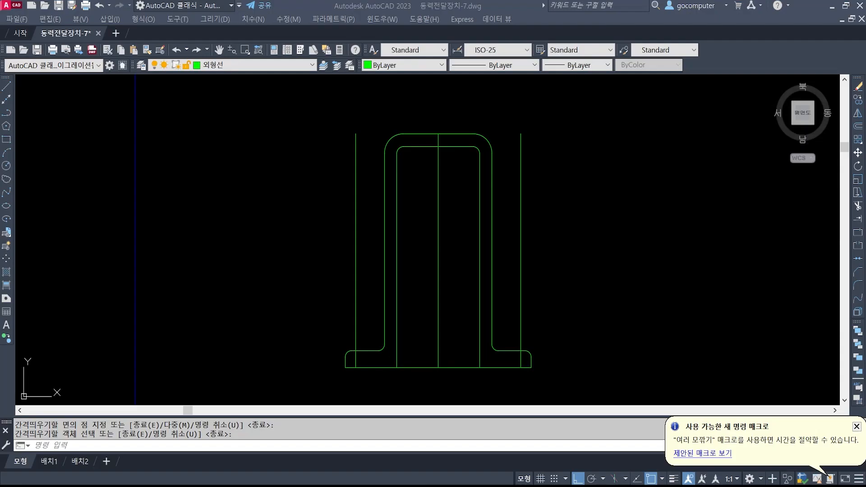
pyautogui.write('o')
pyautogui.press('space')
pyautogui.write('60')
pyautogui.press('space')
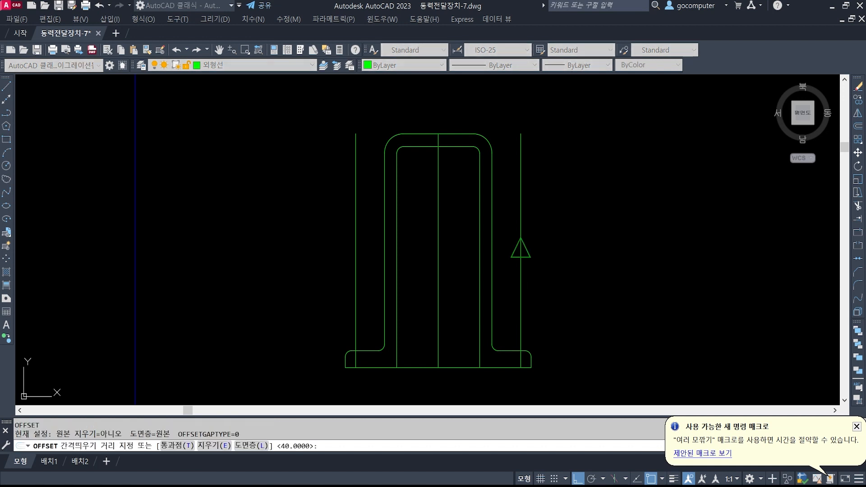
pyautogui.click(452, 368)
pyautogui.click(452, 260)
pyautogui.press('space')
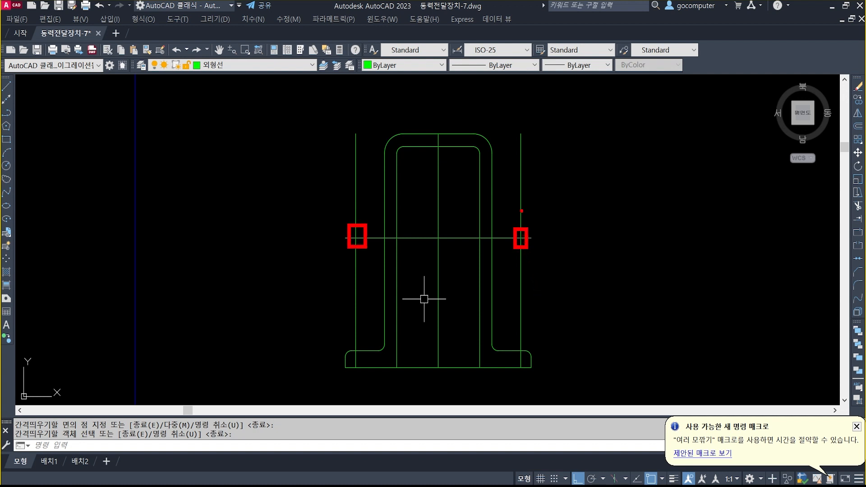
# Step: Trim both ends of the horizontal shaft axis line outside the two outermost vertical lines
pyautogui.write('tr')
pyautogui.press('space')
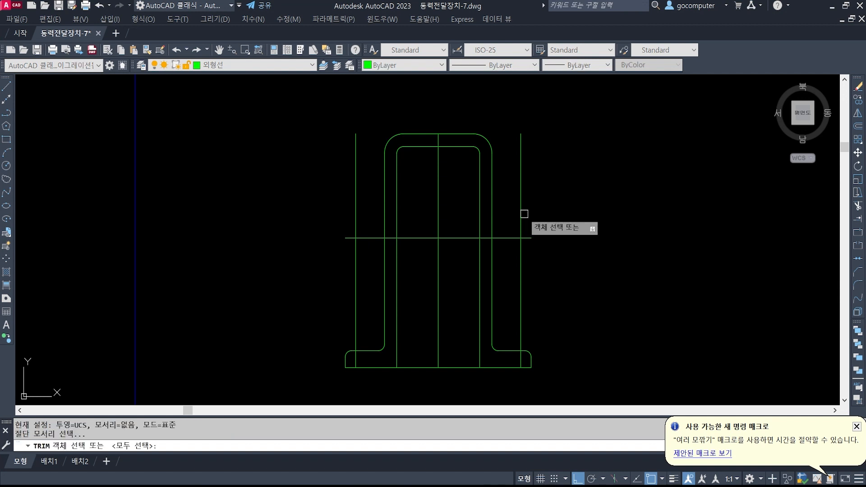
pyautogui.click(521, 217)
pyautogui.click(356, 219)
pyautogui.press('space')
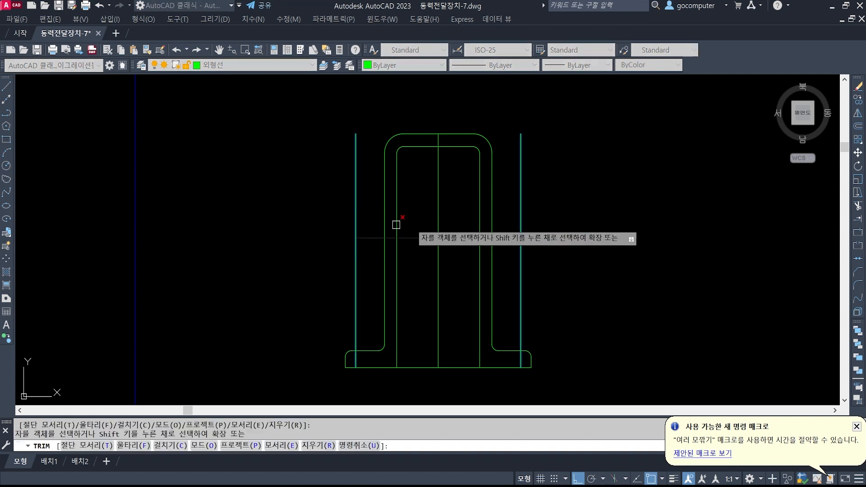
pyautogui.click(526, 237)
pyautogui.press('space')
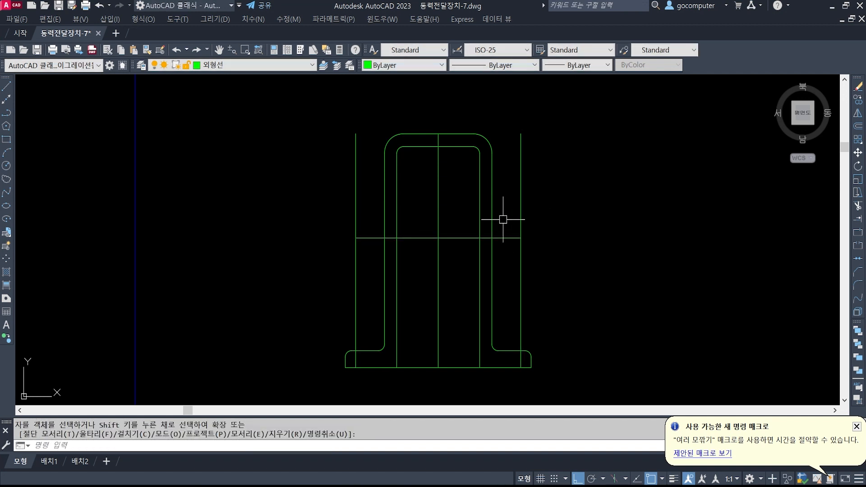
# Step: Switch to the reference drawing, mark the bearing housing's full height along its end face, and clear the mark
pyautogui.hotkey('alt', 'Tab')
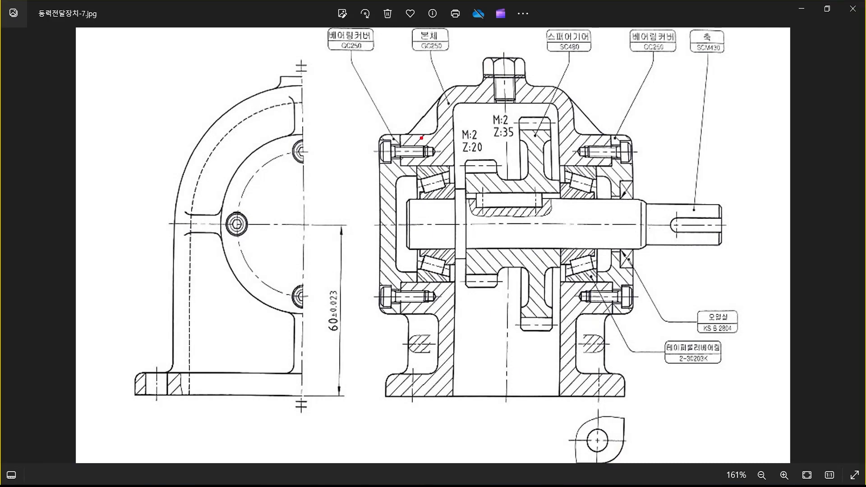
pyautogui.moveTo(400, 134); pyautogui.dragTo(400, 314)
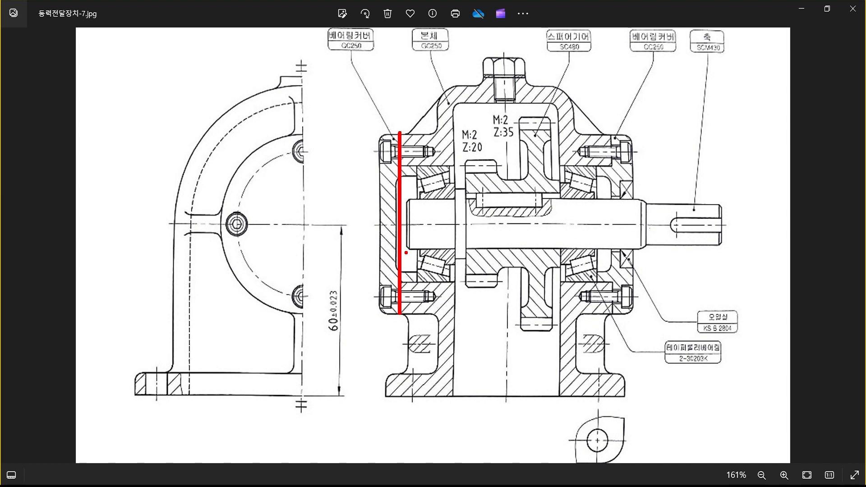
pyautogui.press('Escape')
# Step: Switch to AutoCAD and offset the horizontal shaft axis line by 31 both upward and downward
pyautogui.hotkey('alt', 'Tab')
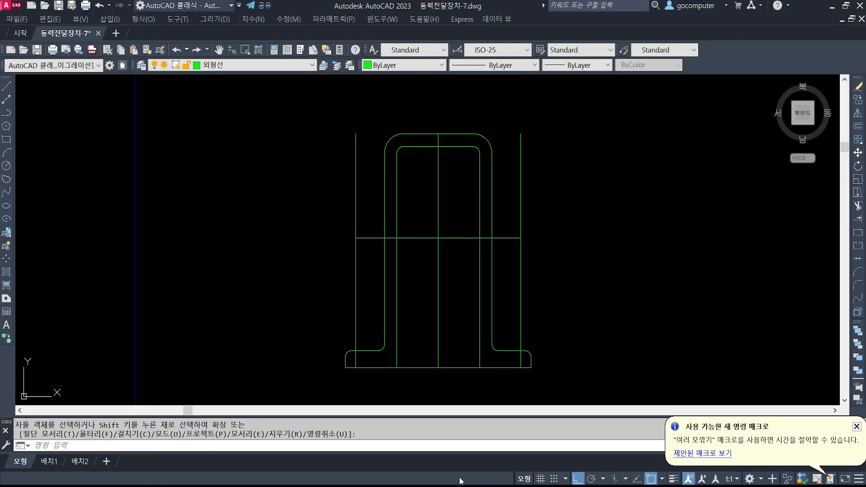
pyautogui.write('o')
pyautogui.press('Return')
pyautogui.write('31')
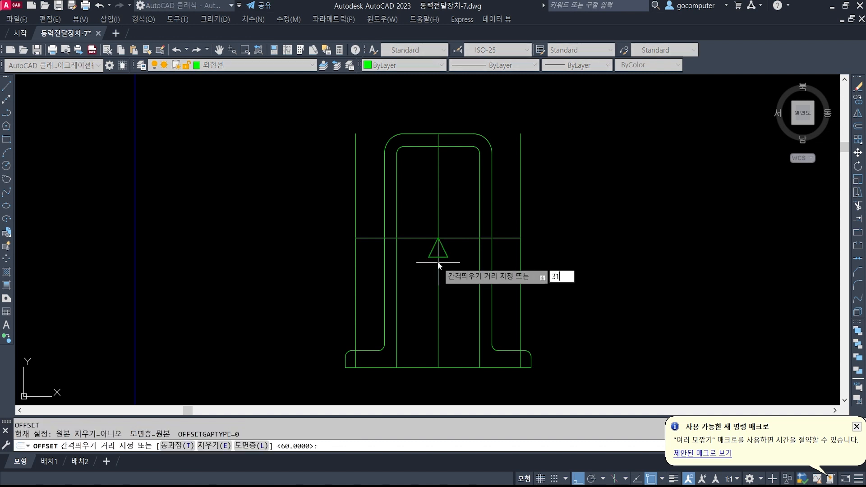
pyautogui.press('Return')
pyautogui.click(419, 238)
pyautogui.click(418, 188)
pyautogui.click(423, 235)
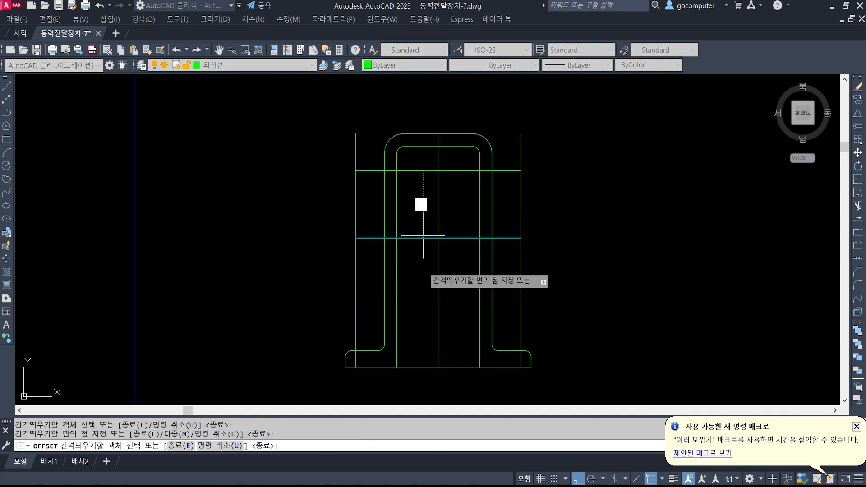
pyautogui.click(427, 282)
pyautogui.press('Return')
# Step: Trim the upper and lower bearing housing lines between the column's two outer walls
pyautogui.write('t')
pyautogui.press('Return')
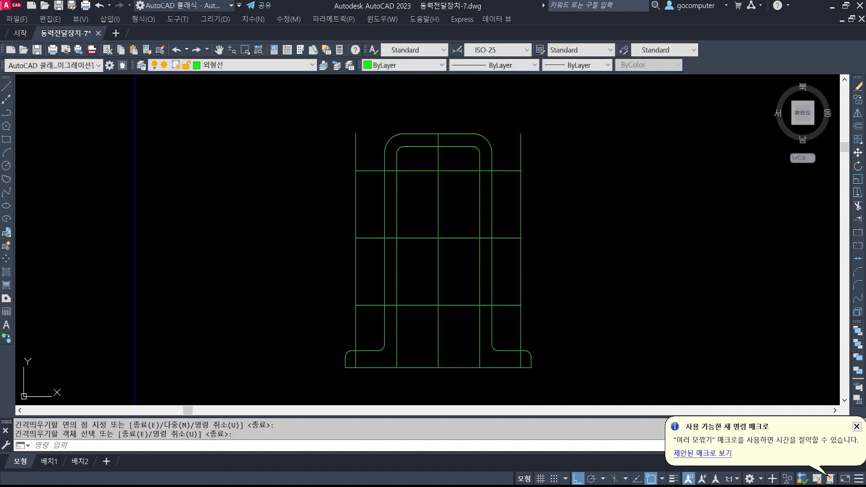
pyautogui.press('Escape')
pyautogui.write('tr')
pyautogui.press('Return')
pyautogui.click(386, 288)
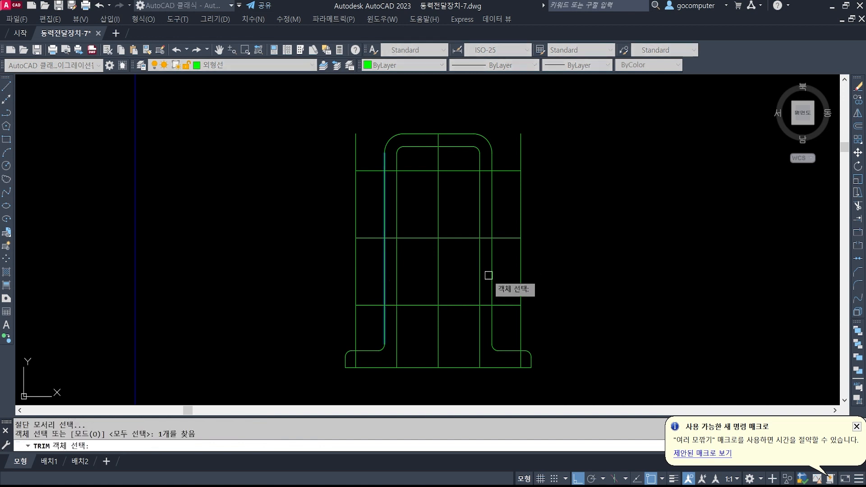
pyautogui.click(492, 275)
pyautogui.press('Return')
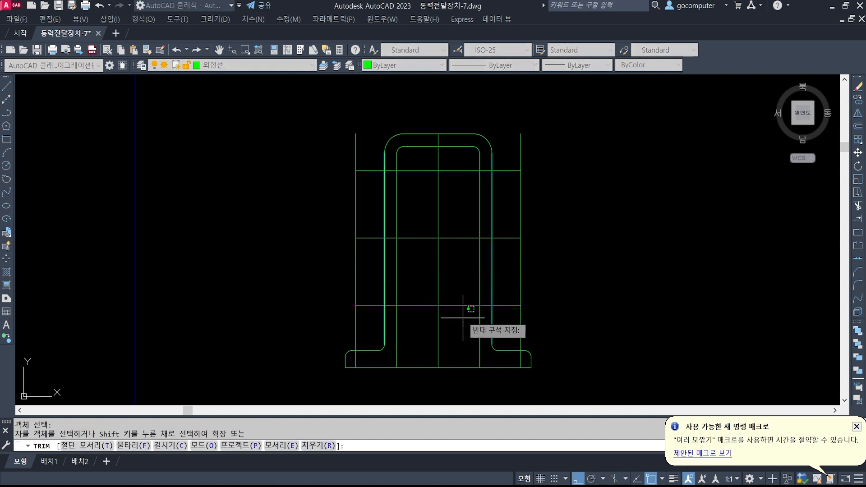
pyautogui.click(469, 305)
pyautogui.click(447, 170)
pyautogui.press('Return')
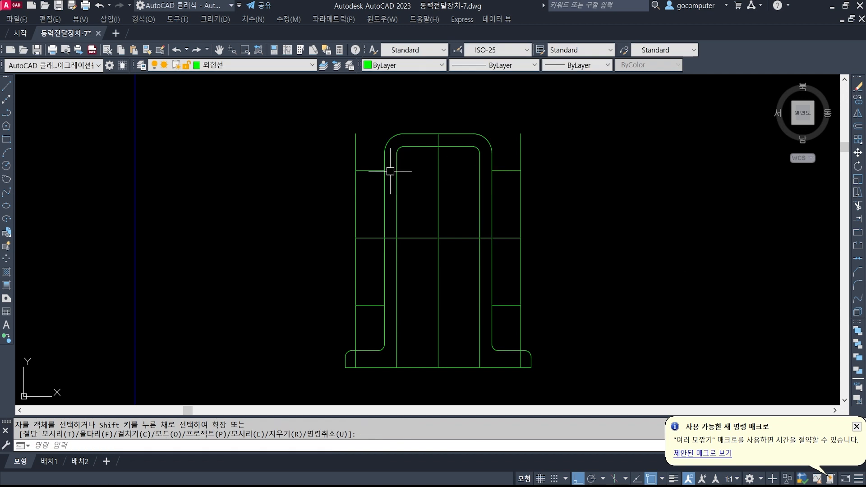
# Step: Trim both outermost vertical lines above and below the bearing housing's upper and lower edges
pyautogui.press('Return')
pyautogui.click(375, 180)
pyautogui.click(348, 149)
pyautogui.click(370, 326)
pyautogui.click(341, 286)
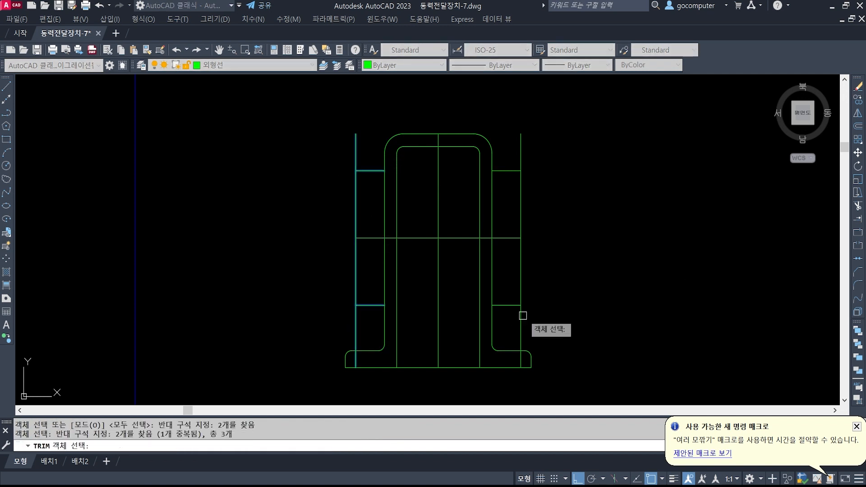
pyautogui.click(544, 315)
pyautogui.click(515, 290)
pyautogui.click(545, 170)
pyautogui.click(503, 142)
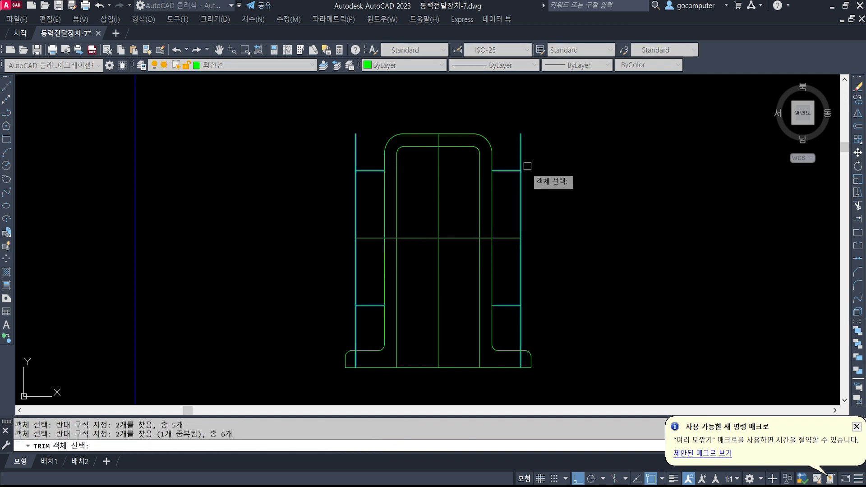
pyautogui.press('Return')
pyautogui.click(521, 151)
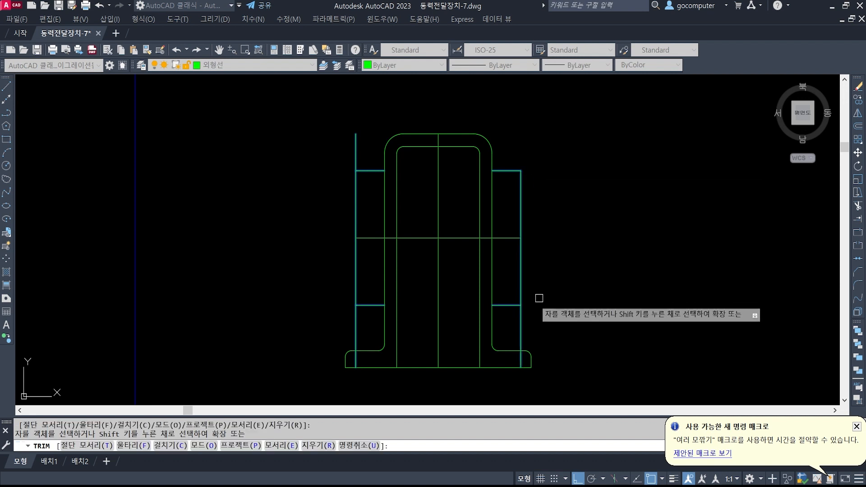
pyautogui.click(521, 320)
pyautogui.click(354, 164)
pyautogui.click(362, 336)
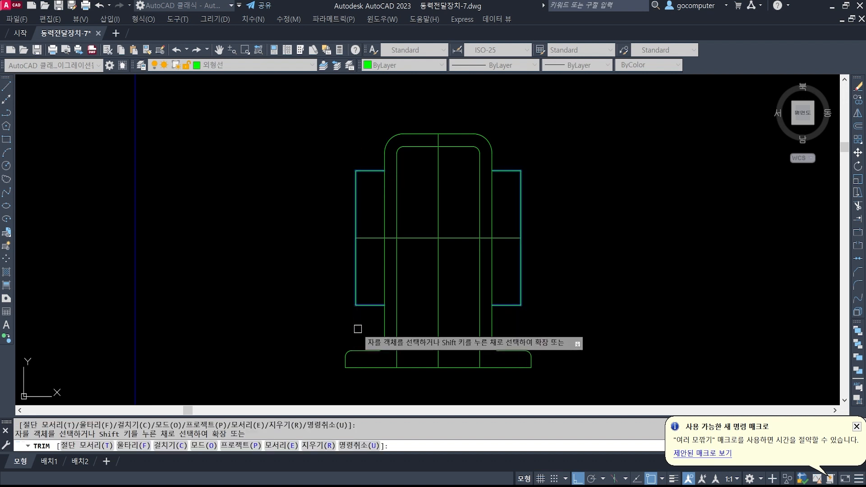
pyautogui.press('Return')
# Step: Trim the column's two outer wall lines between the upper and lower edges of the bearing housings
pyautogui.write('tr')
pyautogui.press('Return')
pyautogui.click(355, 306)
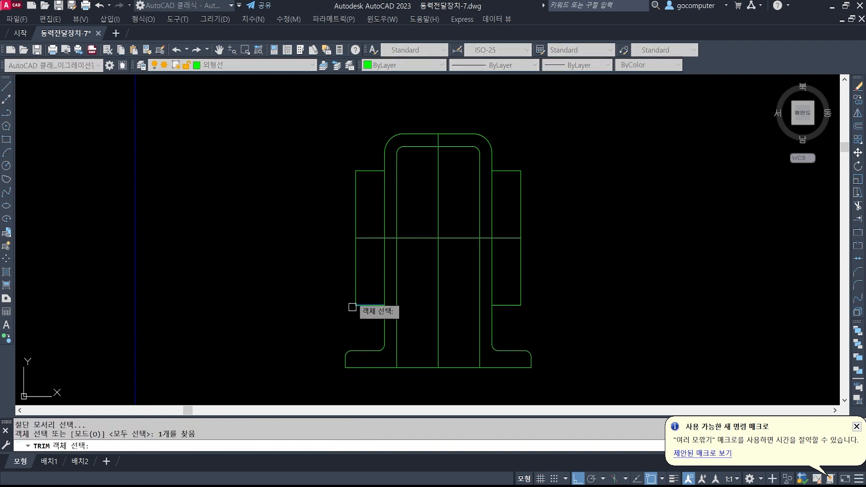
pyautogui.click(364, 166)
pyautogui.click(318, 178)
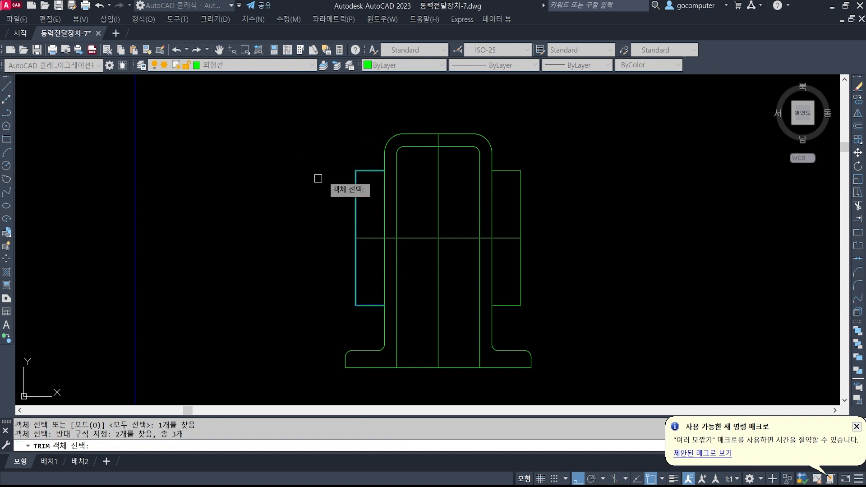
pyautogui.click(513, 170)
pyautogui.press('Return')
pyautogui.click(494, 278)
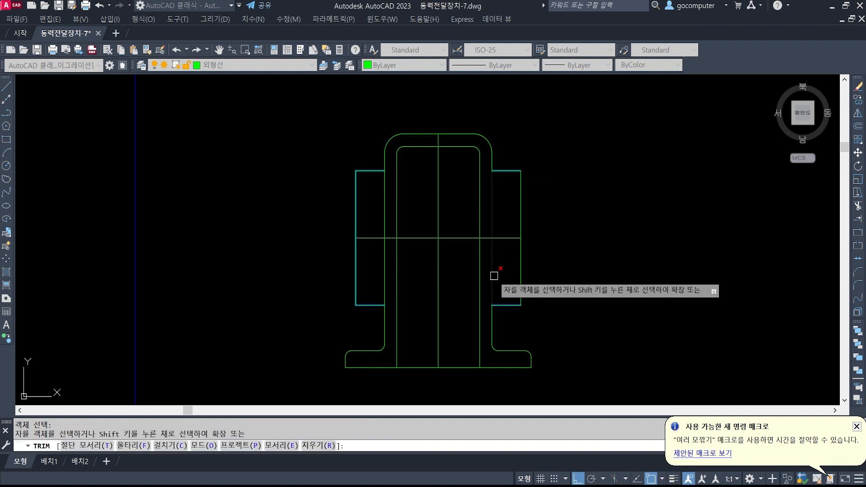
pyautogui.click(385, 256)
pyautogui.press('Return')
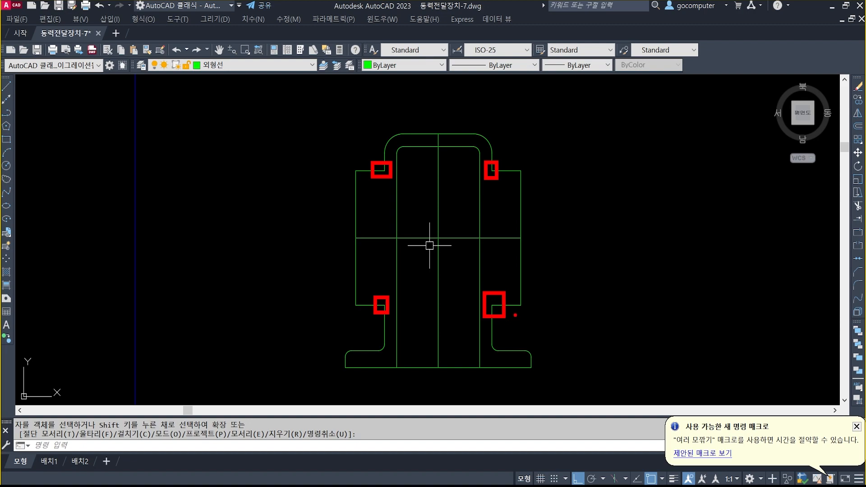
# Step: Switch to the reference drawing, mark the upper and lower corners where the housing meets the column, and clear the marks
pyautogui.press('Escape')
pyautogui.hotkey('alt', 'Tab')
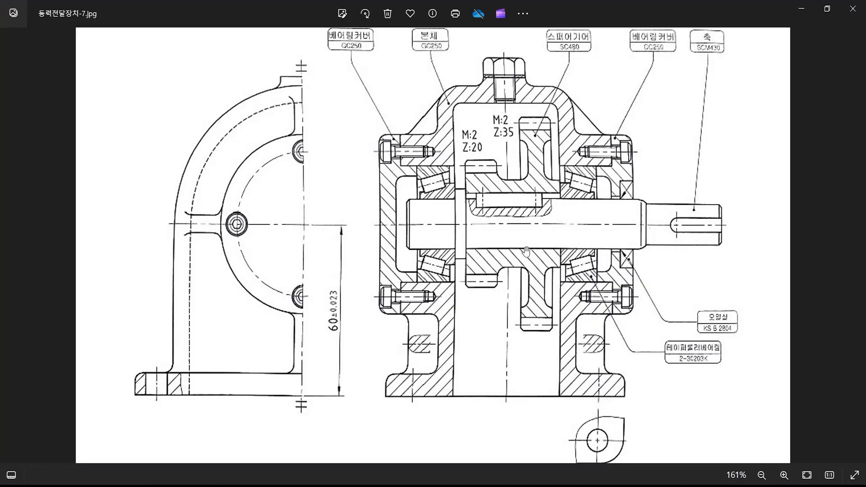
pyautogui.hotkey('ctrl', '2')
pyautogui.keyDown('ctrl'); pyautogui.moveTo(420, 122); pyautogui.dragTo(451, 138); pyautogui.keyUp('ctrl')
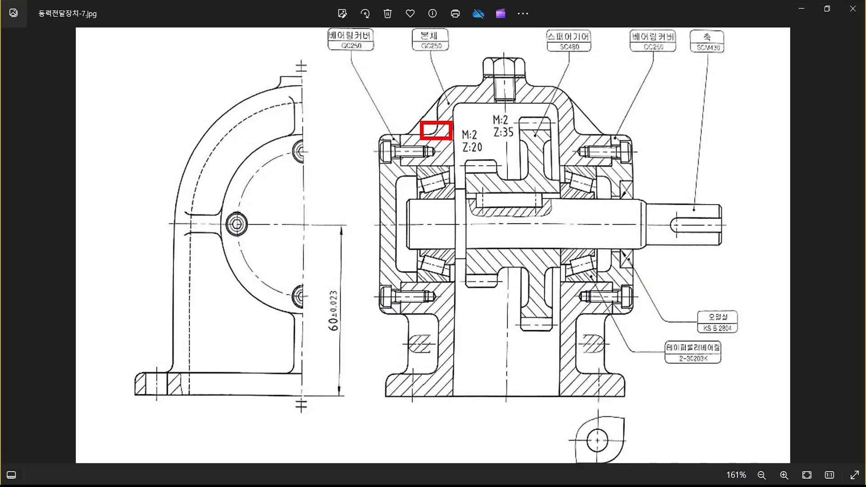
pyautogui.keyDown('ctrl'); pyautogui.moveTo(420, 306); pyautogui.dragTo(441, 326); pyautogui.keyUp('ctrl')
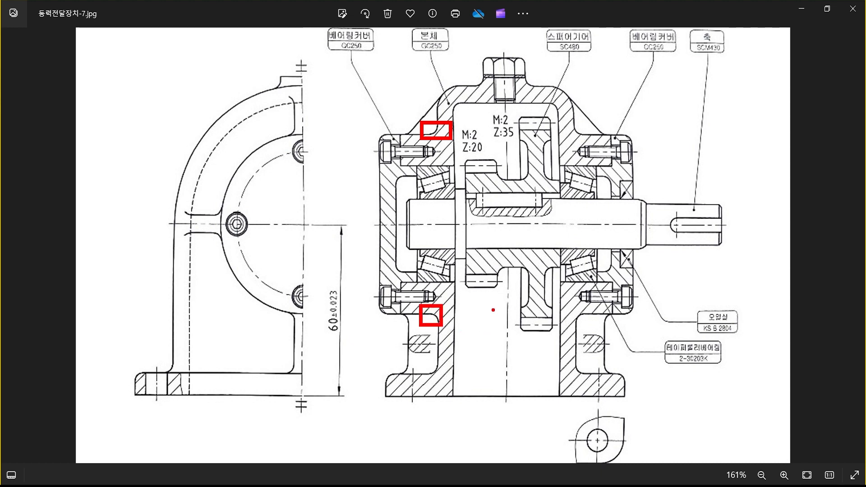
pyautogui.press('Escape')
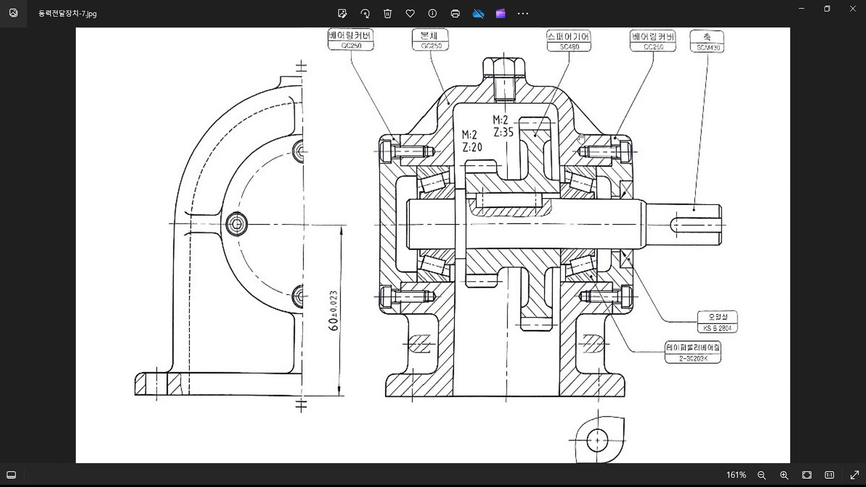
# Step: Switch to AutoCAD and fillet the two upper corners between the bearing housings and the column with radius 3
pyautogui.hotkey('alt', 'Tab')
pyautogui.write('f')
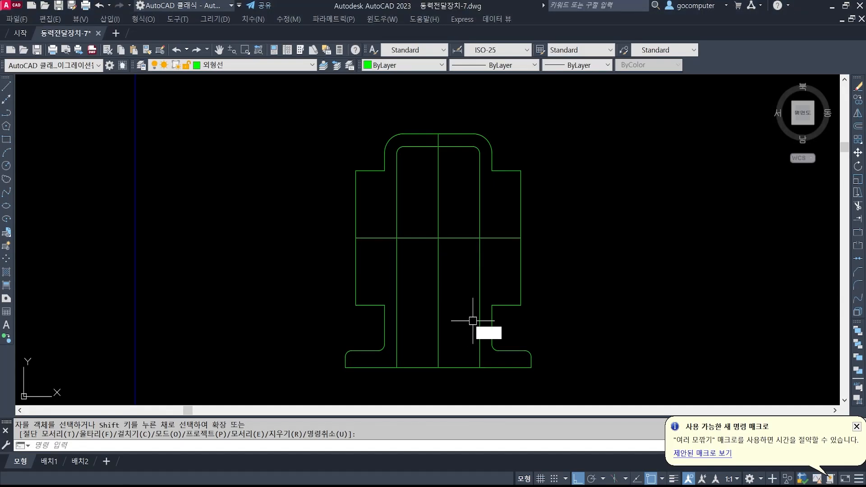
pyautogui.press('Return')
pyautogui.write('r')
pyautogui.press('Return')
pyautogui.write('3')
pyautogui.press('Return')
pyautogui.scroll(1, 361, 149)
pyautogui.click(402, 179)
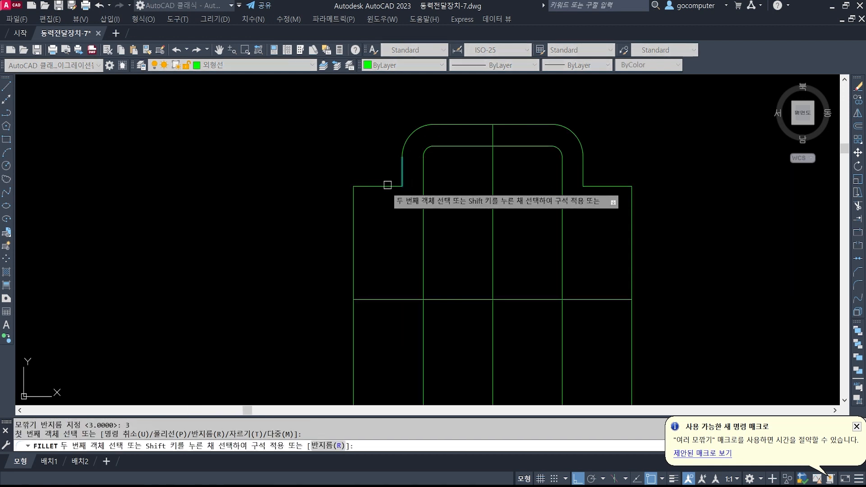
pyautogui.click(392, 186)
pyautogui.click(582, 180)
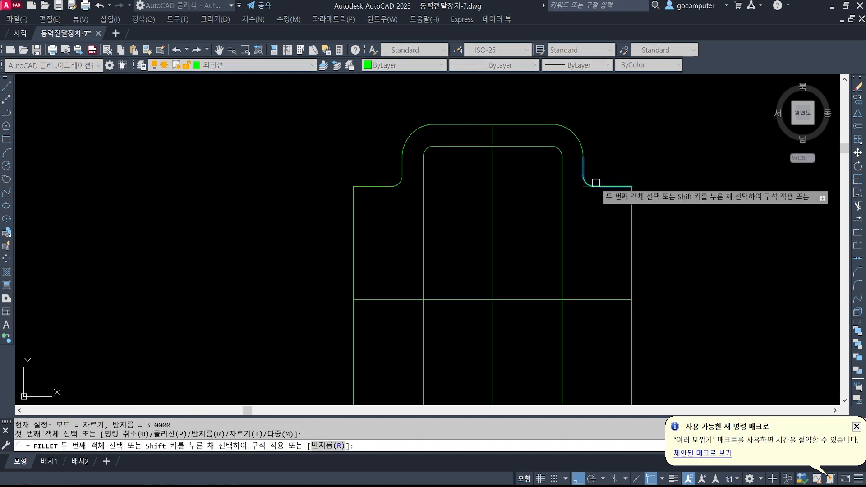
pyautogui.click(597, 184)
# Step: Fillet the two lower corners between the bearing housings and the column with radius 3
pyautogui.scroll(-2, 586, 185)
pyautogui.moveTo(581, 295); pyautogui.dragTo(574, 229, button='middle')
pyautogui.scroll(2, 574, 235)
pyautogui.press('Return')
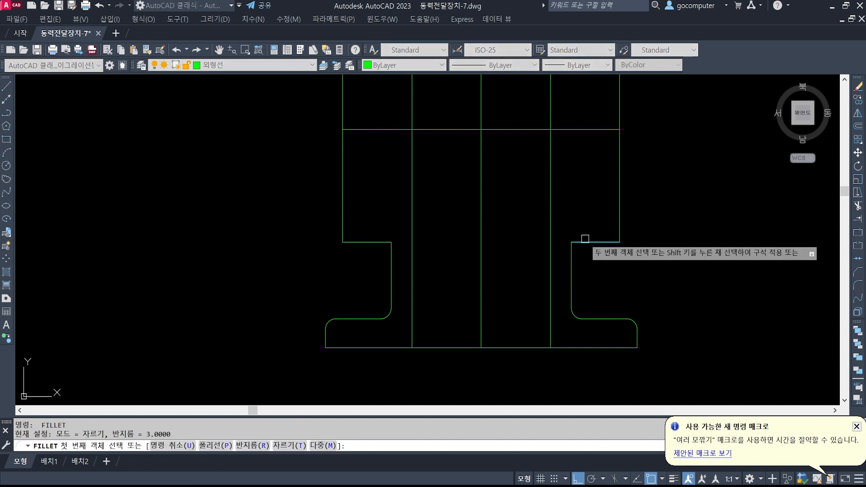
pyautogui.click(378, 242)
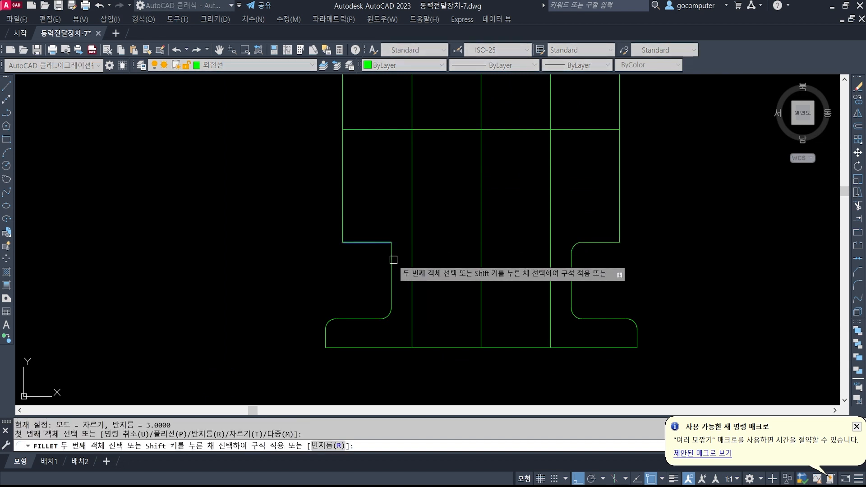
pyautogui.click(392, 258)
pyautogui.scroll(-1, 518, 199)
pyautogui.moveTo(523, 195)
pyautogui.mouseDown(button='middle')
pyautogui.moveTo(518, 230)
pyautogui.moveTo(488, 263)
pyautogui.moveTo(432, 247)
pyautogui.mouseUp(button='middle')
pyautogui.press('Escape')
pyautogui.press('Escape')
pyautogui.scroll(-2, 462, 274)
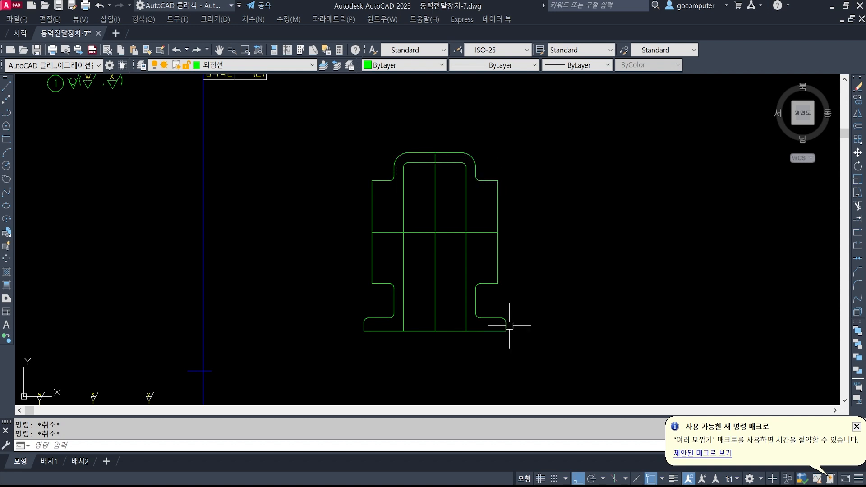
# Step: Switch to the reference drawing, mark the thread of the hex bolt on top of the body, label it 가는나사, and clear the marks
pyautogui.hotkey('alt', 'Tab')
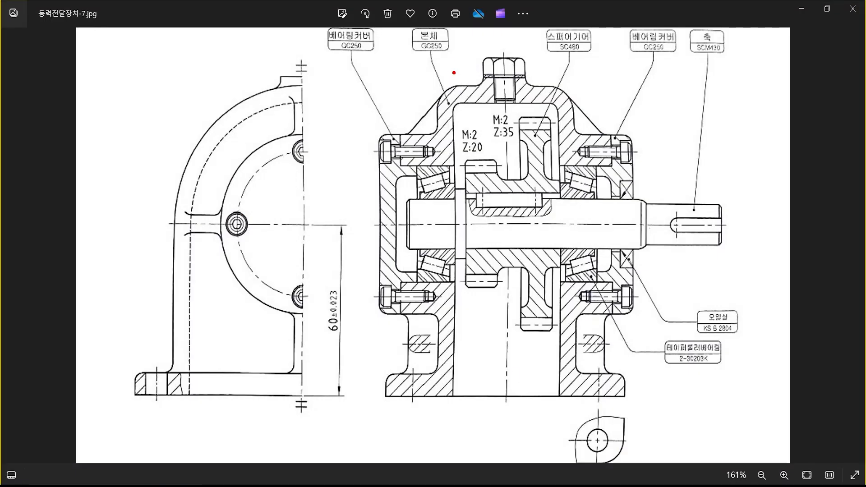
pyautogui.moveTo(475, 71); pyautogui.dragTo(542, 96)
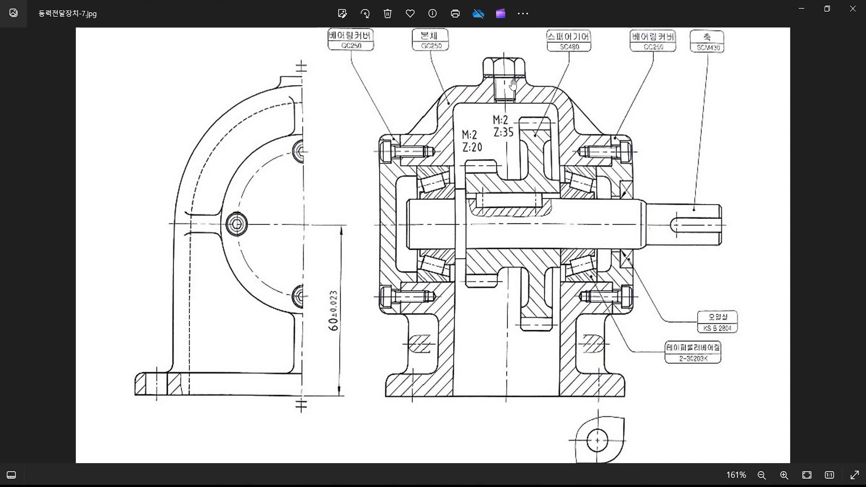
pyautogui.scroll(2, 506, 67)
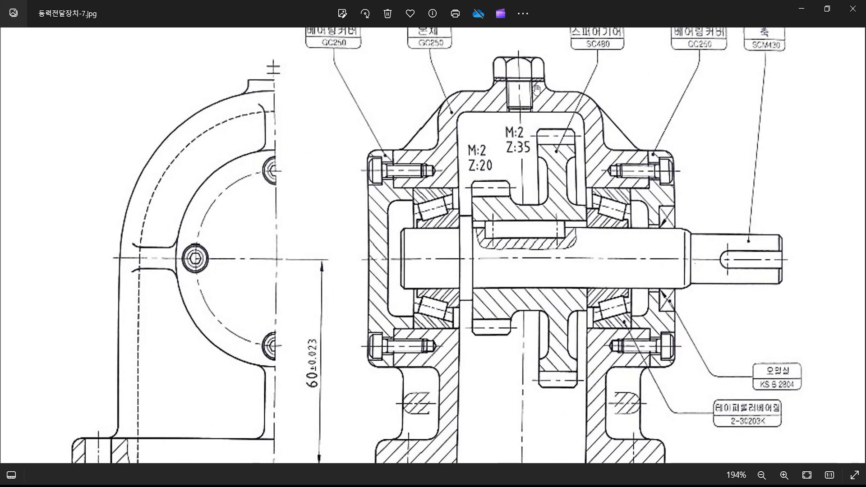
pyautogui.hotkey('ctrl', '2')
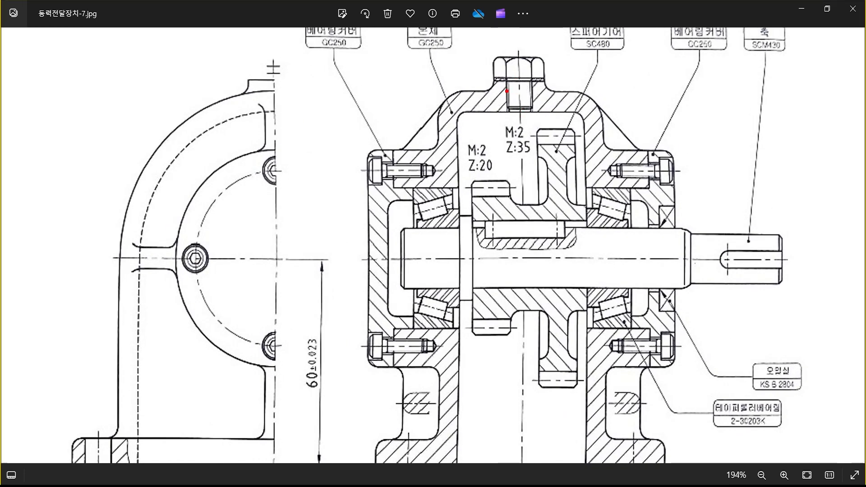
pyautogui.moveTo(507, 91); pyautogui.dragTo(531, 91)
pyautogui.moveTo(523, 92)
pyautogui.mouseDown()
pyautogui.moveTo(603, 77)
pyautogui.moveTo(635, 96)
pyautogui.moveTo(644, 84)
pyautogui.mouseUp()
pyautogui.moveTo(650, 73)
pyautogui.mouseDown()
pyautogui.moveTo(665, 75)
pyautogui.moveTo(677, 95)
pyautogui.moveTo(668, 81)
pyautogui.moveTo(683, 83)
pyautogui.mouseUp()
pyautogui.moveTo(698, 52)
pyautogui.mouseDown()
pyautogui.moveTo(701, 82)
pyautogui.moveTo(739, 73)
pyautogui.mouseUp()
pyautogui.moveTo(745, 58); pyautogui.dragTo(761, 67)
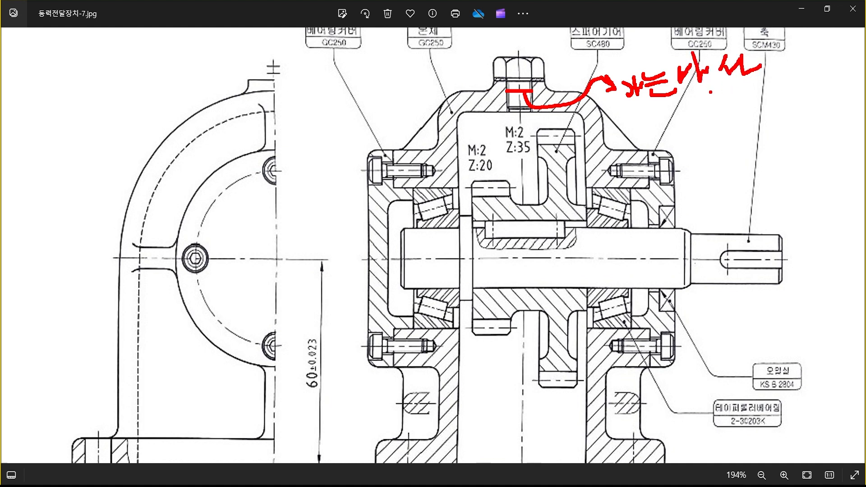
pyautogui.press('Escape')
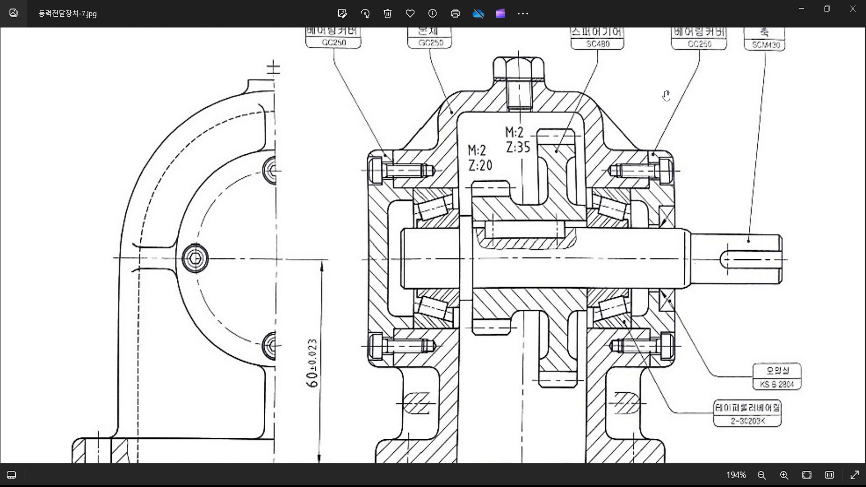
# Step: Mark the top edge of the bolt boss, outline the washer under the hex bolt's head, and clear the marks
pyautogui.hotkey('ctrl', '2')
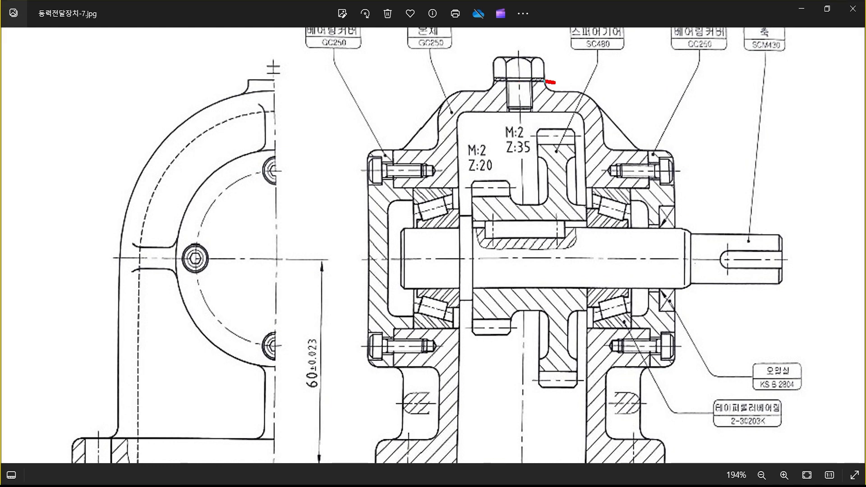
pyautogui.moveTo(554, 82)
pyautogui.mouseDown()
pyautogui.moveTo(600, 81)
pyautogui.moveTo(591, 90)
pyautogui.moveTo(602, 91)
pyautogui.mouseUp()
pyautogui.press('Escape')
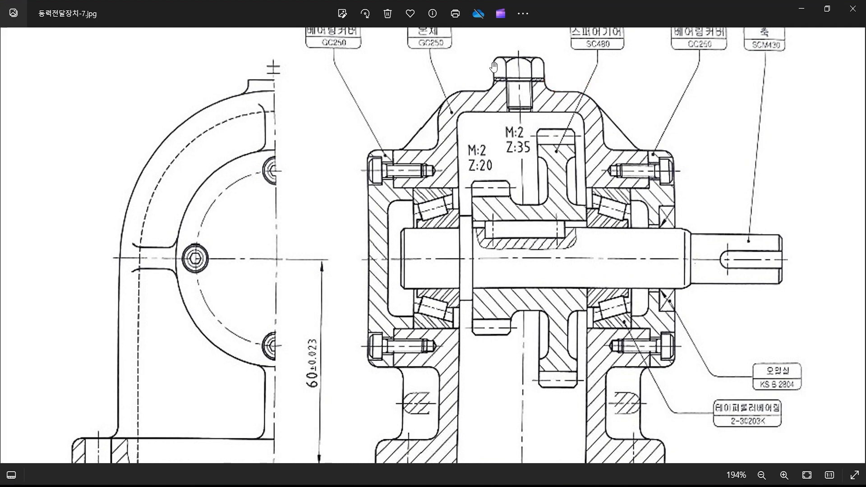
pyautogui.scroll(4, 504, 59)
pyautogui.hotkey('ctrl', '2')
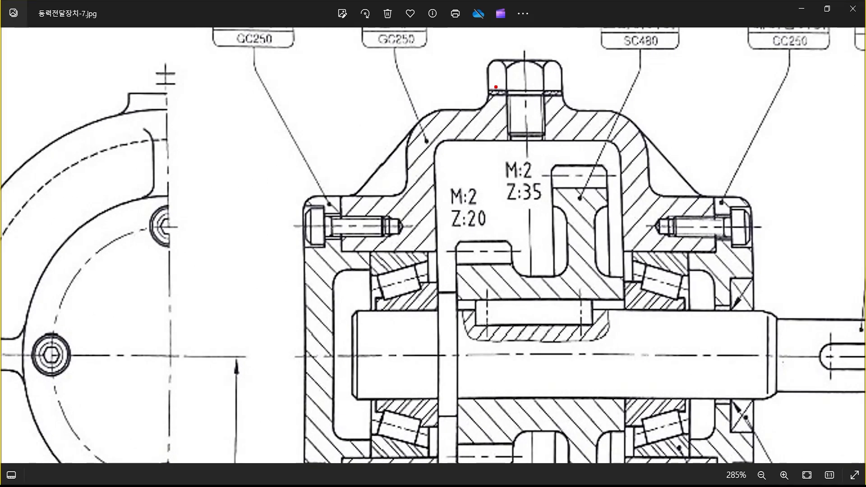
pyautogui.keyDown('ctrl'); pyautogui.moveTo(485, 86); pyautogui.dragTo(569, 102); pyautogui.keyUp('ctrl')
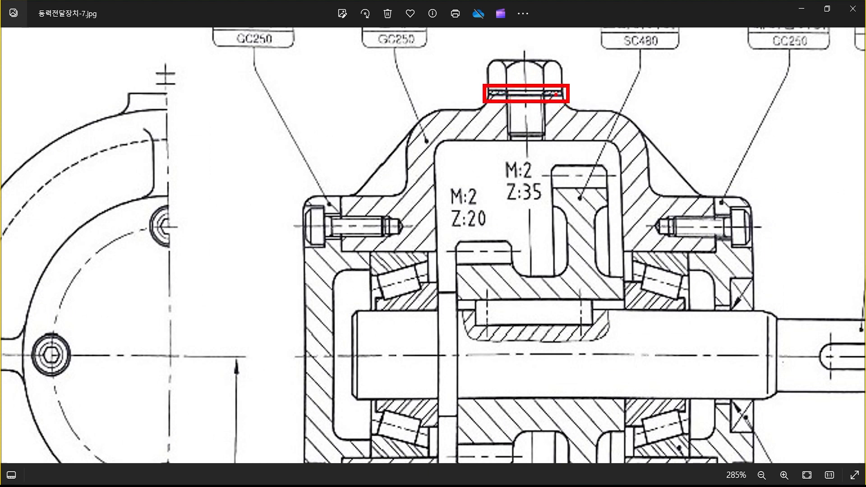
pyautogui.press('Escape')
# Step: Mark the width of the bolt boss with vertical lines rising from both ends of its top edge
pyautogui.hotkey('ctrl', '2')
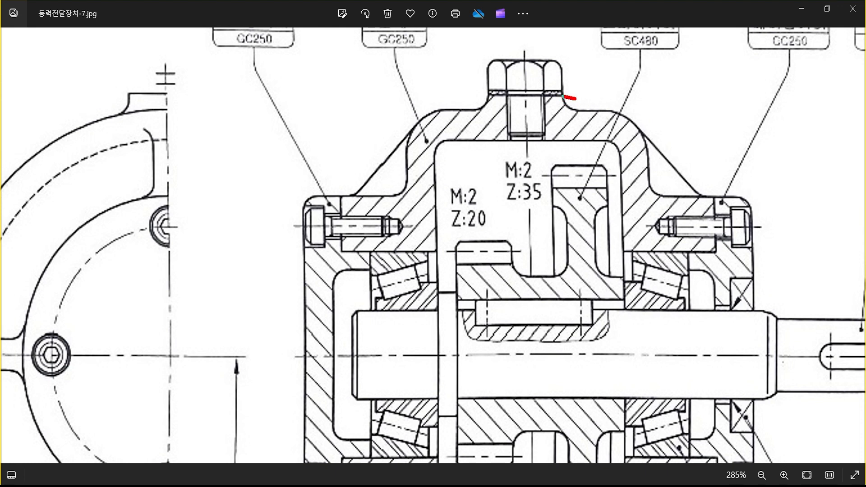
pyautogui.moveTo(576, 99); pyautogui.dragTo(609, 96)
pyautogui.moveTo(572, 102)
pyautogui.mouseDown()
pyautogui.moveTo(578, 140)
pyautogui.moveTo(568, 77)
pyautogui.mouseUp()
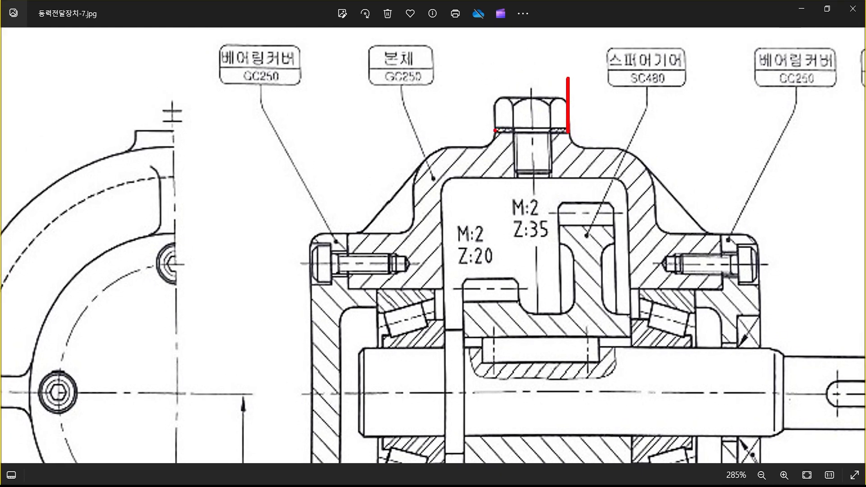
pyautogui.moveTo(496, 130)
pyautogui.mouseDown()
pyautogui.moveTo(495, 80)
pyautogui.moveTo(496, 88)
pyautogui.mouseUp()
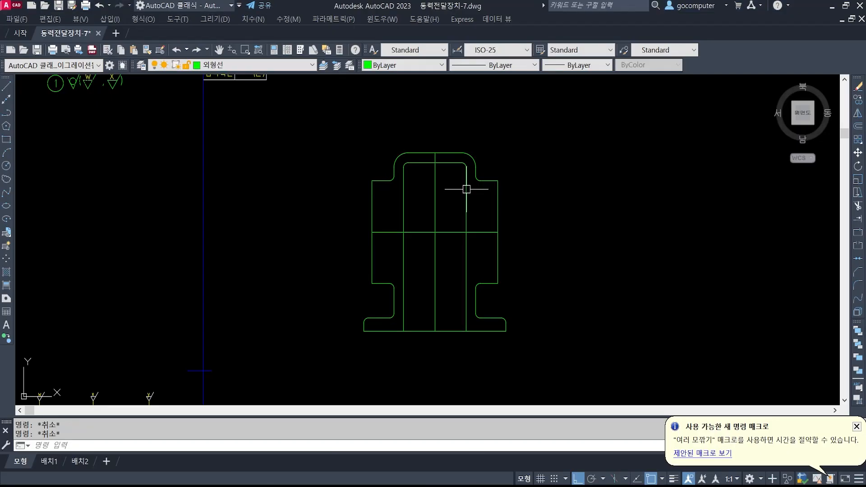
# Step: Offset the body's outer top edge 3 upward to form the top of the bolt boss
pyautogui.scroll(3, 444, 138)
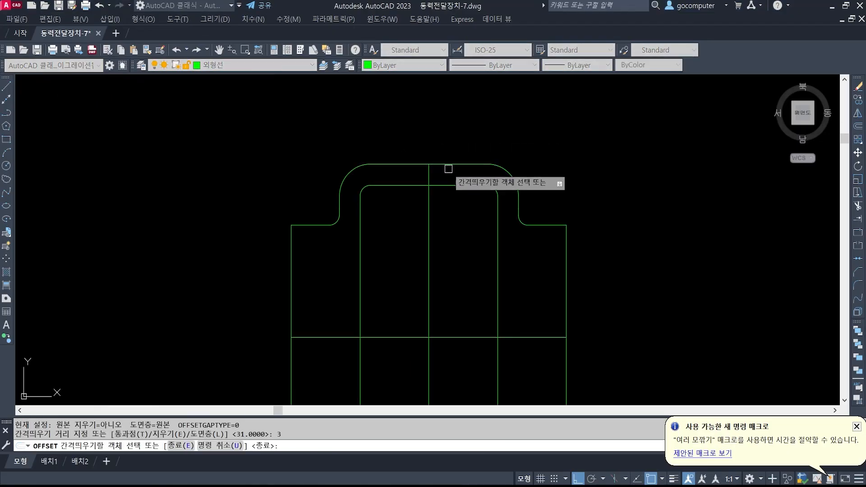
pyautogui.click(449, 164)
pyautogui.click(448, 129)
pyautogui.press('Return')
pyautogui.scroll(2, 433, 149)
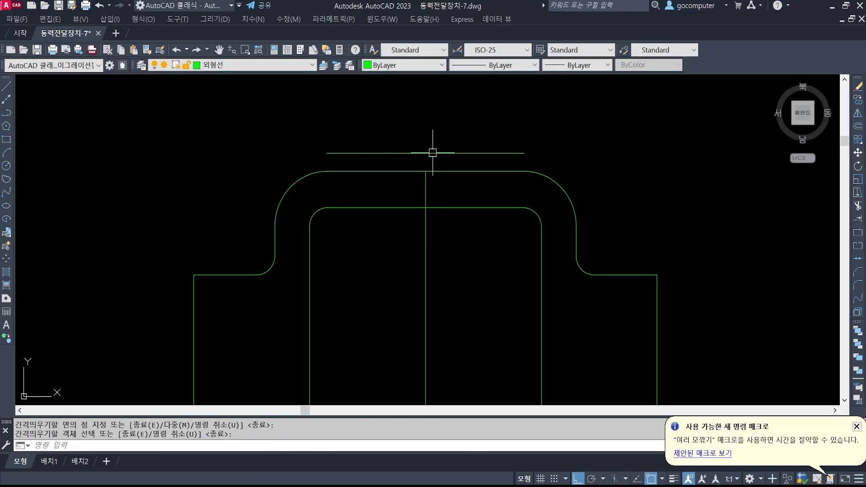
# Step: Extend the vertical centre line of the body up to the new boss top line
pyautogui.press('Escape')
pyautogui.press('Escape')
pyautogui.write('ex')
pyautogui.press('Return')
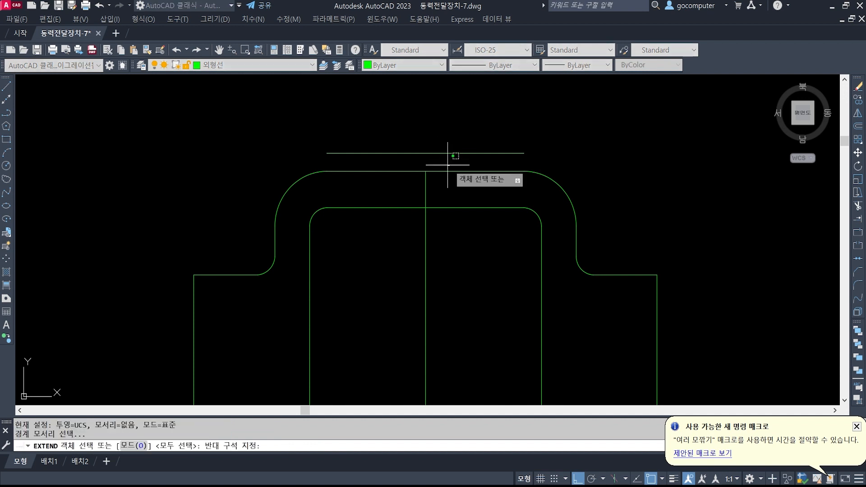
pyautogui.click(425, 190)
pyautogui.press('Escape')
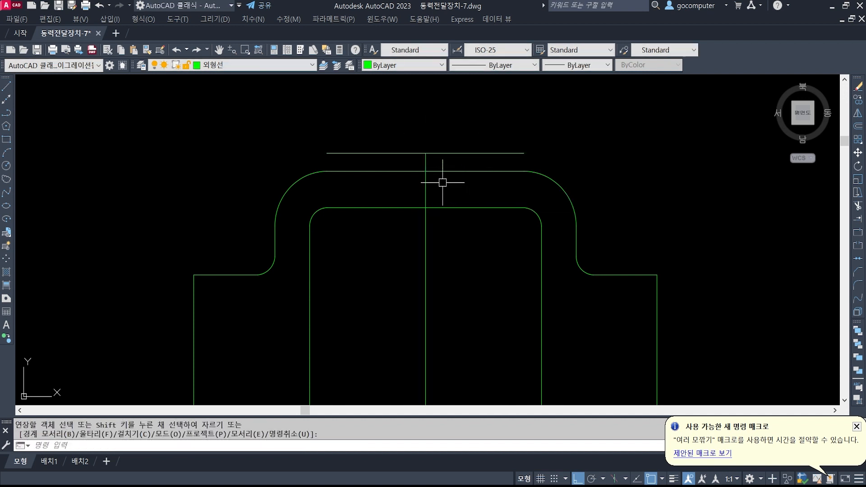
# Step: Offset the vertical centre line 8 to each side to form the sides of the bolt boss
pyautogui.write('o')
pyautogui.press('Return')
pyautogui.write('8')
pyautogui.press('Return')
pyautogui.click(426, 164)
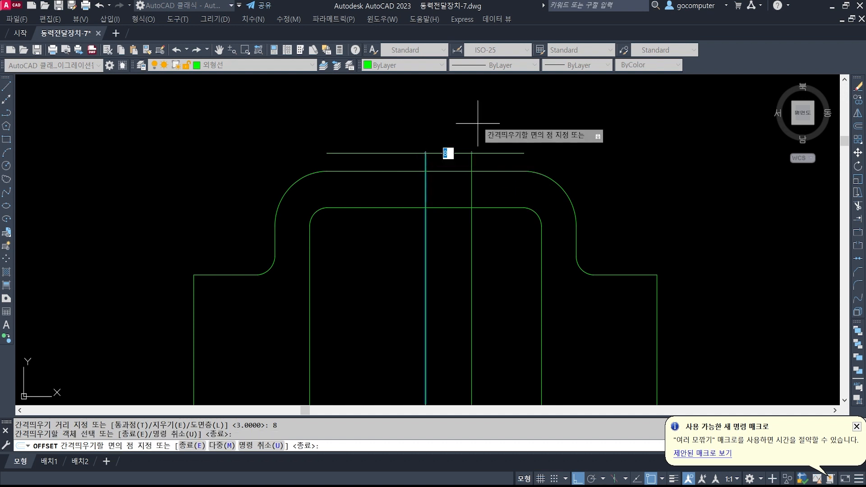
pyautogui.click(473, 121)
pyautogui.click(425, 158)
pyautogui.click(371, 121)
pyautogui.press('Return')
# Step: Trim the boss top line beyond its sides and the side lines below the body's top edge
pyautogui.write('tr')
pyautogui.press('Return')
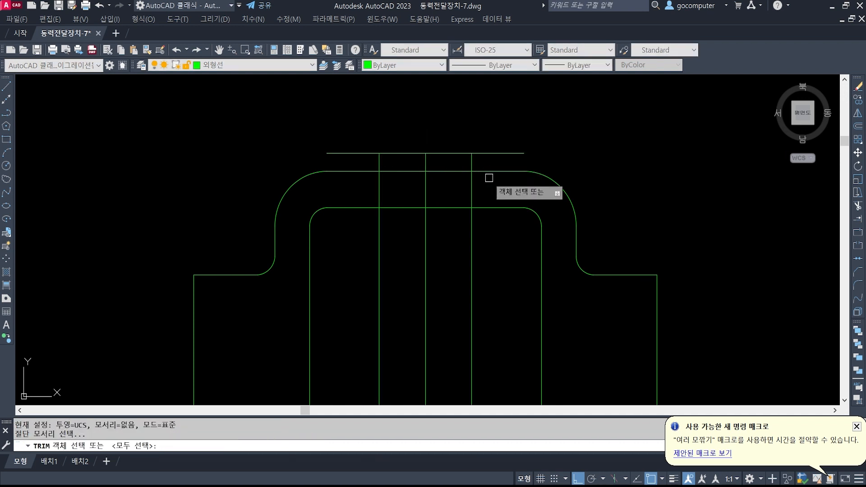
pyautogui.click(490, 179)
pyautogui.click(460, 139)
pyautogui.click(400, 183)
pyautogui.click(367, 130)
pyautogui.press('Return')
pyautogui.click(367, 153)
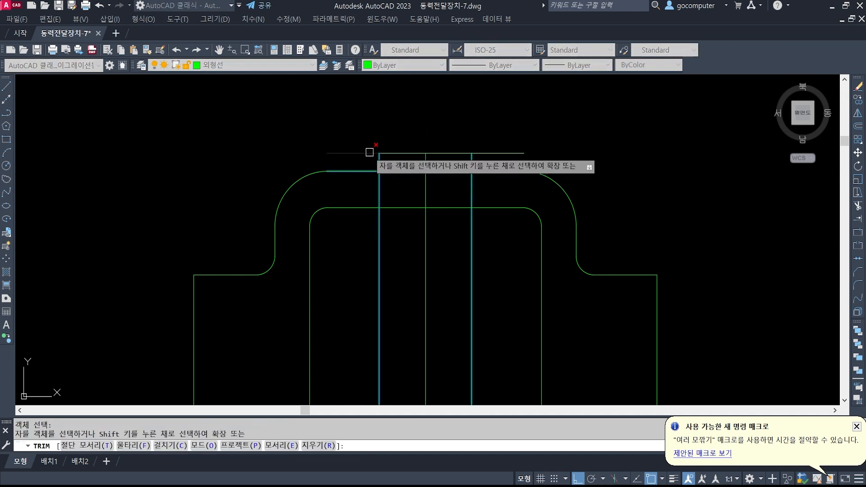
pyautogui.click(496, 153)
pyautogui.click(473, 188)
pyautogui.click(378, 185)
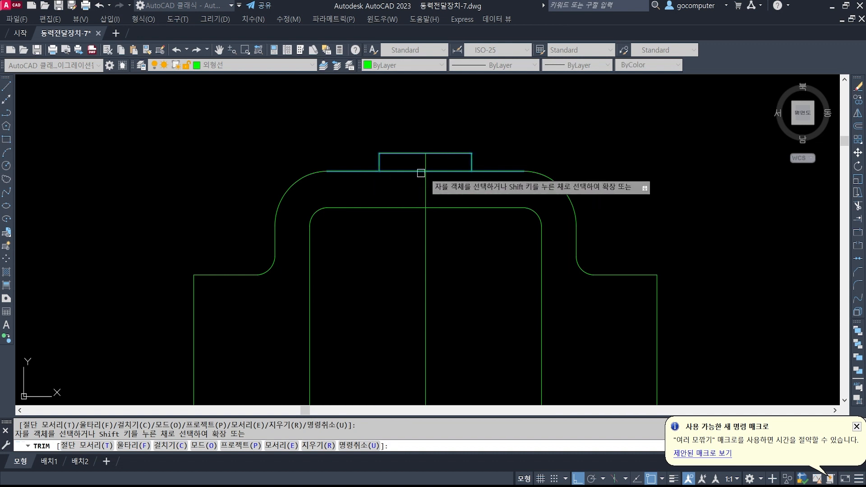
pyautogui.press('Return')
# Step: Trim away the body's top edge between the two sides of the bolt boss
pyautogui.scroll(1, 397, 175)
pyautogui.write('tr')
pyautogui.press('Return')
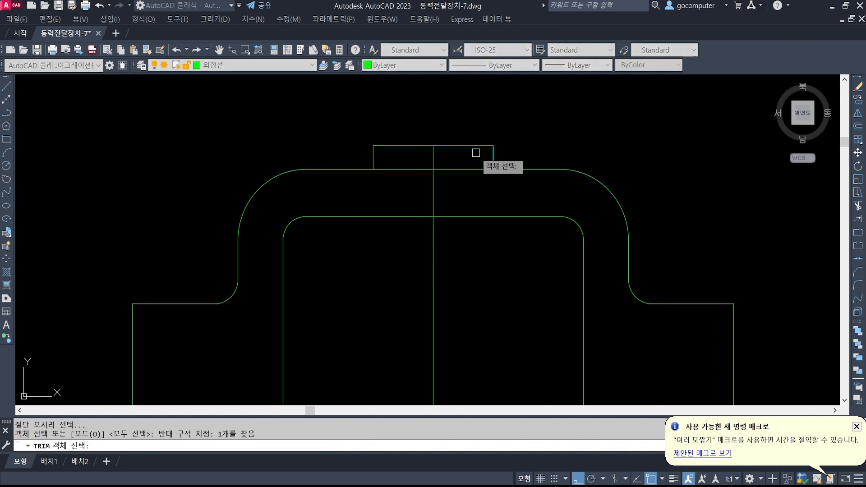
pyautogui.press('Return')
pyautogui.click(407, 170)
pyautogui.press('Return')
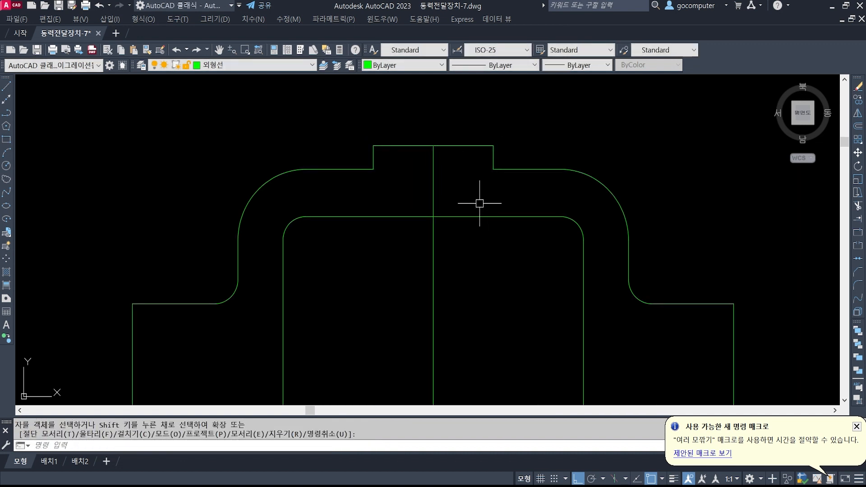
pyautogui.write('f')
pyautogui.press('Return')
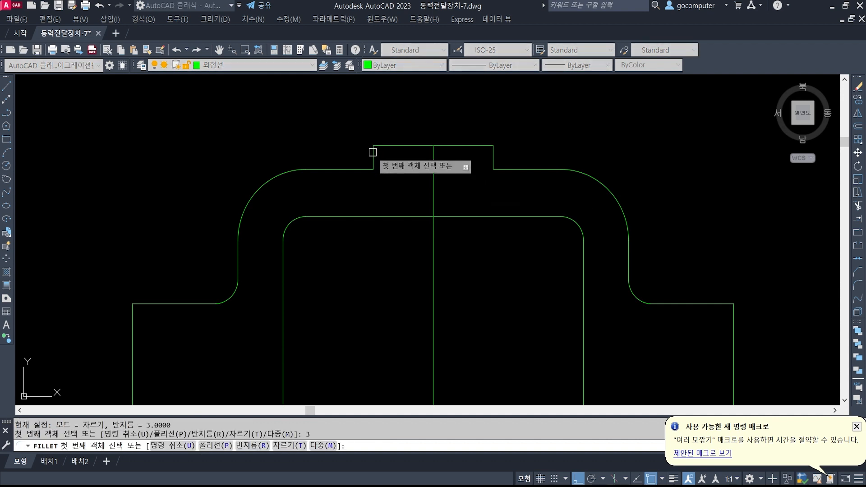
pyautogui.write('3')
pyautogui.press('Return')
pyautogui.press('Escape')
pyautogui.write('f r 3ee')
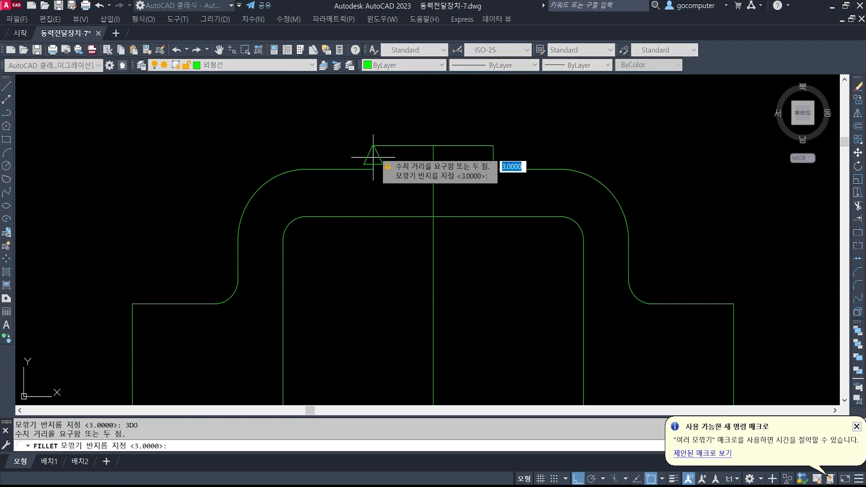
pyautogui.click(373, 158)
pyautogui.press('Escape')
pyautogui.press('Escape')
# Step: Fillet both corners between the bolt boss sides and the body's top edge with radius 3
pyautogui.write('f r 3')
pyautogui.press('Return')
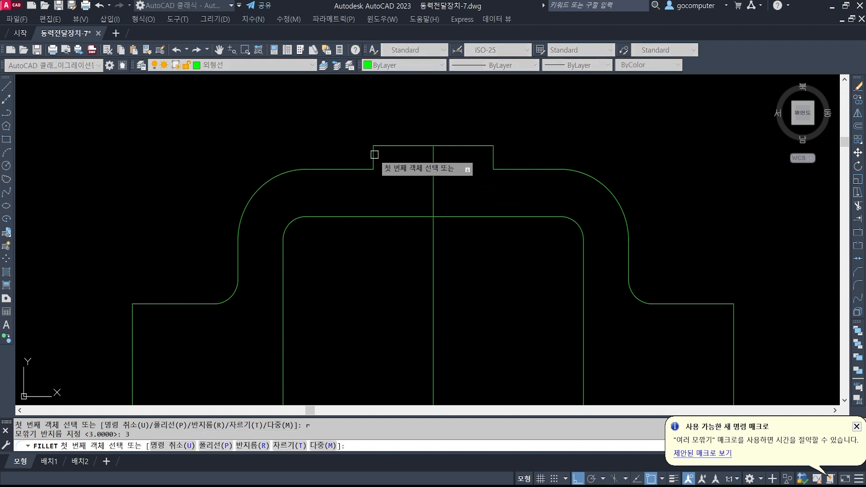
pyautogui.click(373, 157)
pyautogui.click(364, 169)
pyautogui.press('Return')
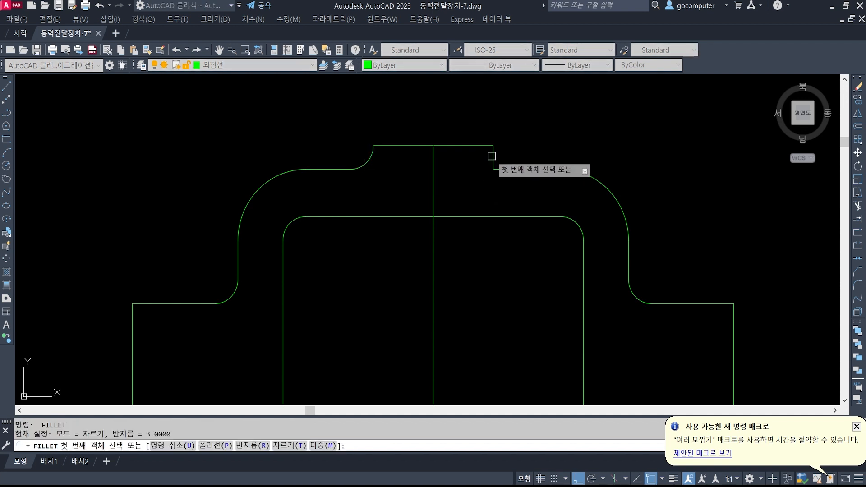
pyautogui.click(493, 159)
pyautogui.click(534, 171)
pyautogui.scroll(-1, 534, 171)
pyautogui.moveTo(487, 231); pyautogui.dragTo(538, 199, button='middle')
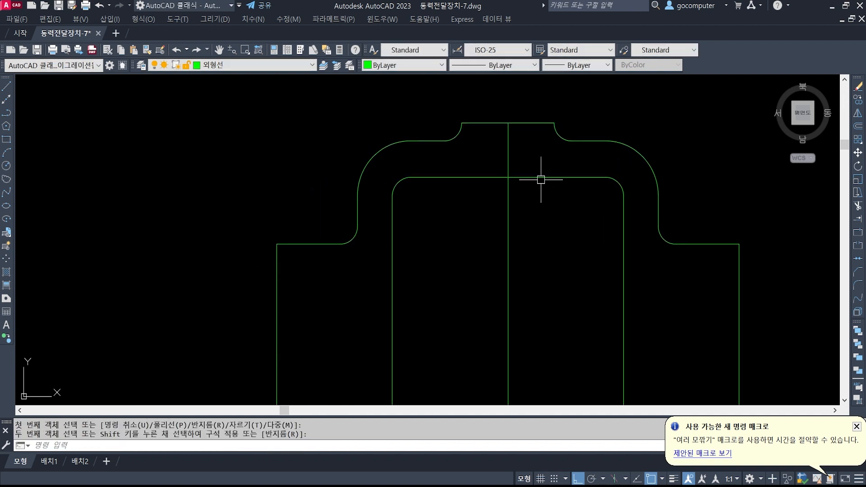
pyautogui.scroll(-2, 519, 180)
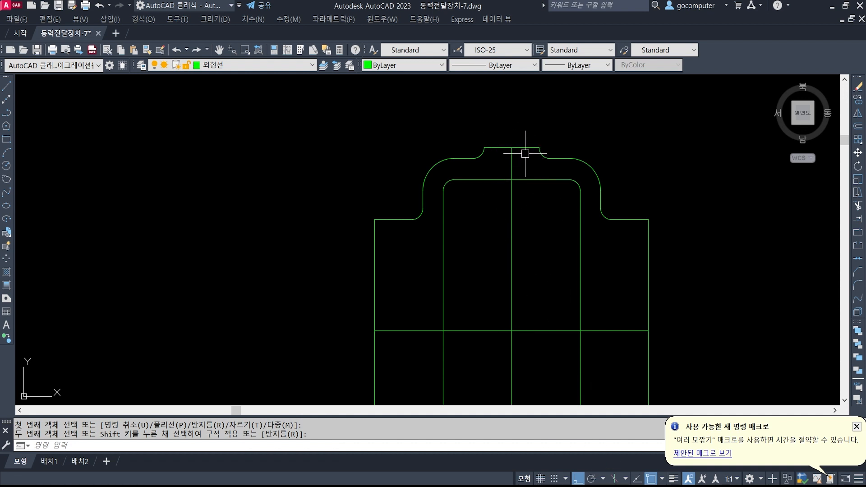
# Step: Switch to the reference drawing, mark the thread width of the top hex bolt, and clear the mark
pyautogui.hotkey('alt', 'Tab')
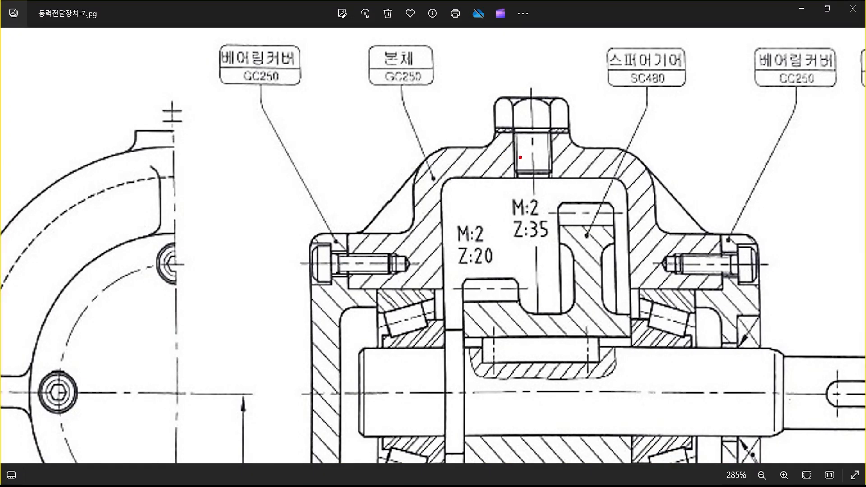
pyautogui.moveTo(516, 154)
pyautogui.mouseDown()
pyautogui.moveTo(561, 152)
pyautogui.moveTo(551, 152)
pyautogui.mouseUp()
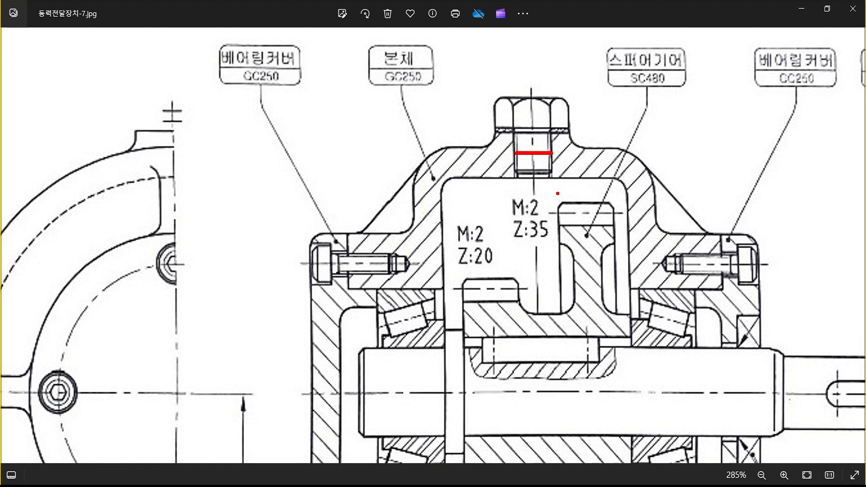
pyautogui.press('Escape')
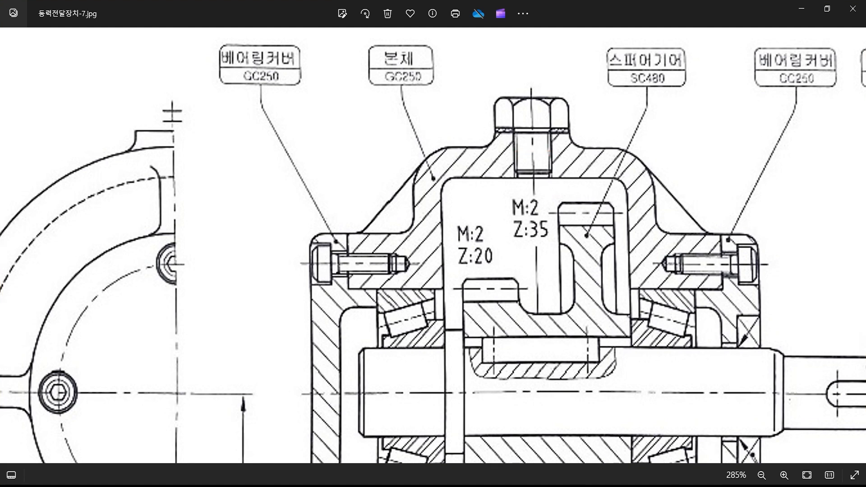
# Step: Switch to the KS machine drawing standard PDF and find the M8 rows of the 미터 가는 나사 table on page 4
pyautogui.hotkey('alt', 'Tab')
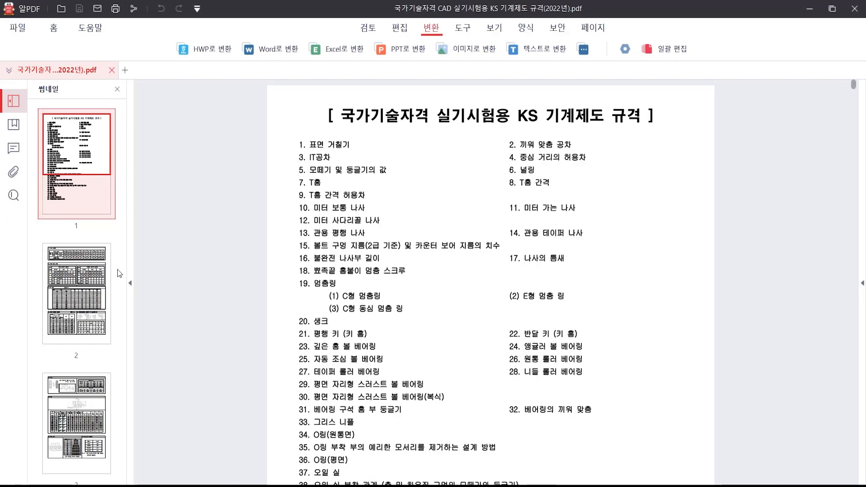
pyautogui.scroll(-6, 86, 314)
pyautogui.click(101, 254)
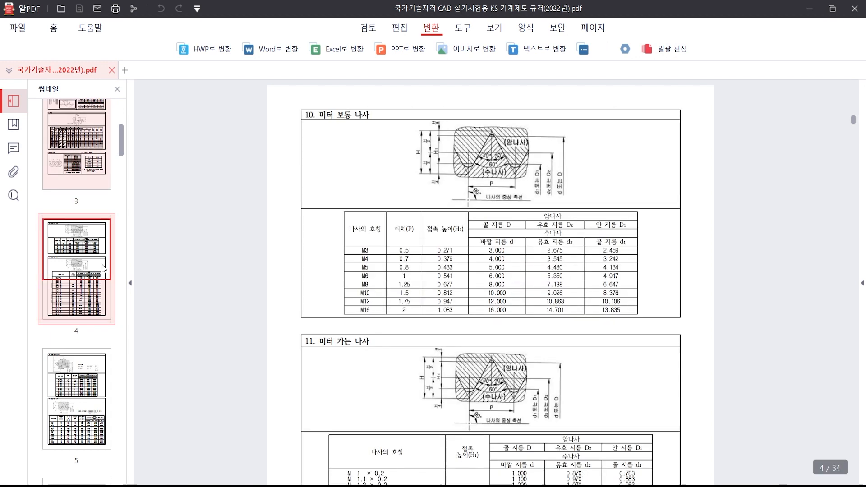
pyautogui.keyDown('ctrl'); pyautogui.scroll(4, 395, 342); pyautogui.keyUp('ctrl')
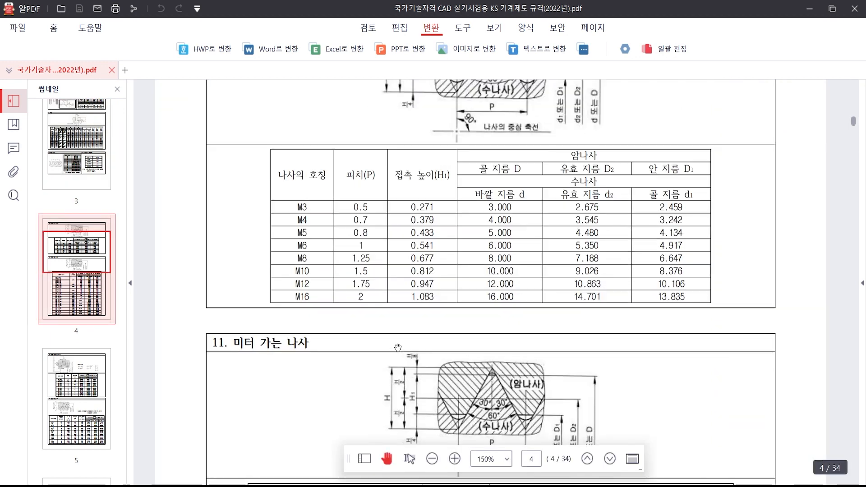
pyautogui.scroll(-7, 358, 300)
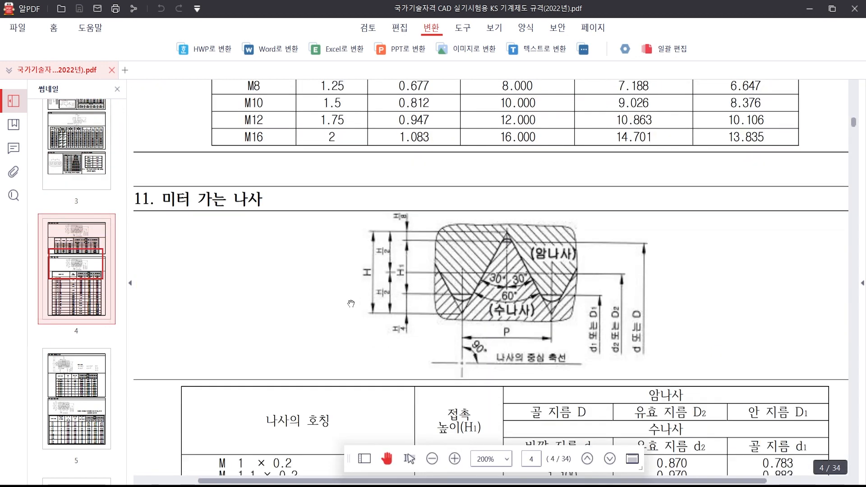
pyautogui.scroll(-7, 340, 305)
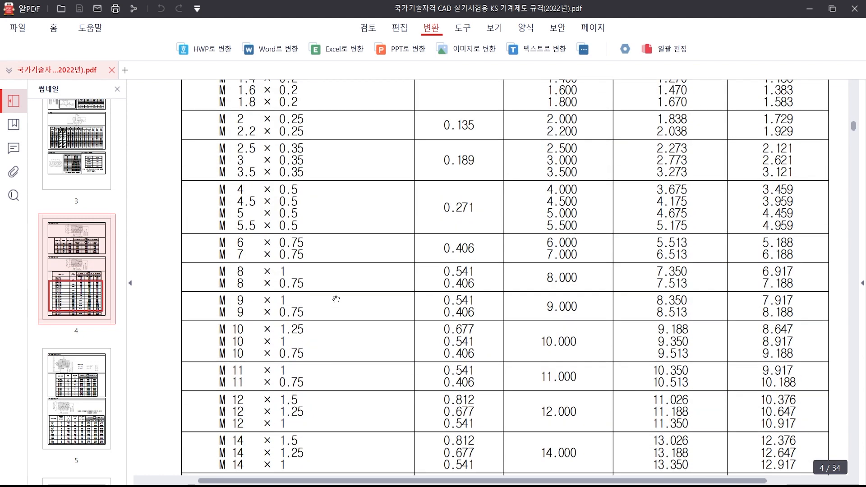
# Step: Outline the M8 rows of the fine thread table, mark the 0.75 pitch, and clear the marks
pyautogui.hotkey('ctrl', '2')
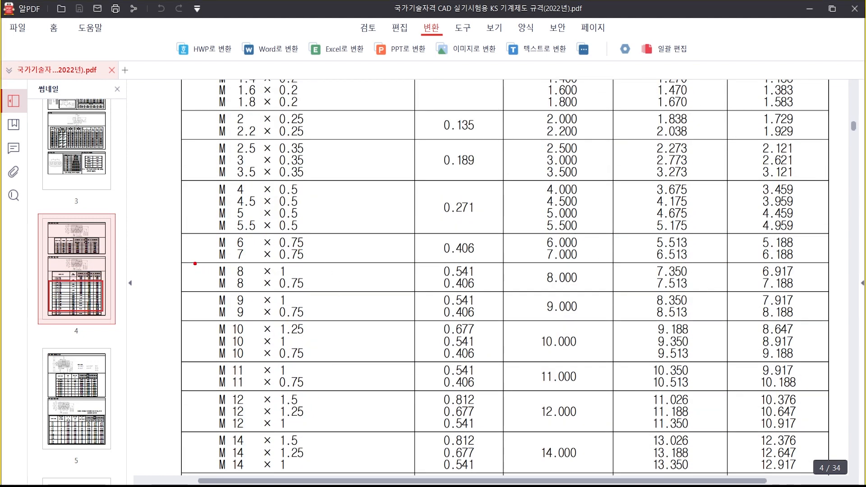
pyautogui.moveTo(180, 261)
pyautogui.mouseDown()
pyautogui.moveTo(247, 278)
pyautogui.moveTo(562, 299)
pyautogui.moveTo(803, 302)
pyautogui.moveTo(829, 294)
pyautogui.mouseUp()
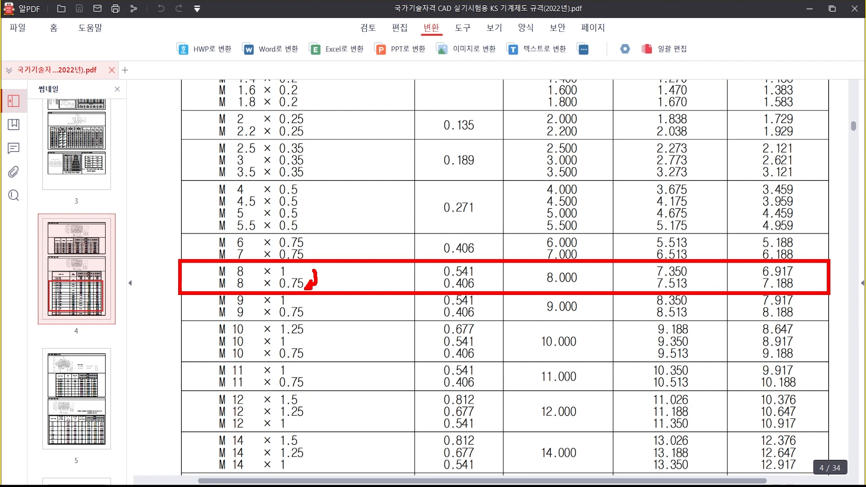
pyautogui.moveTo(286, 285); pyautogui.dragTo(306, 291)
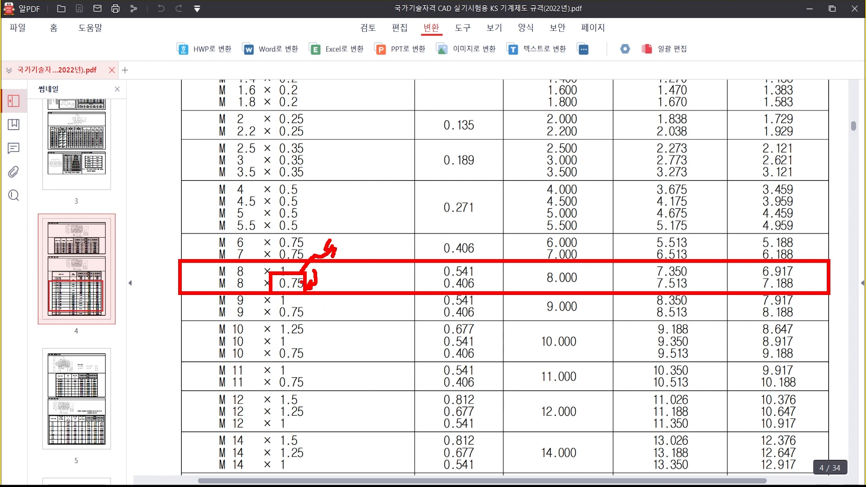
pyautogui.press('Escape')
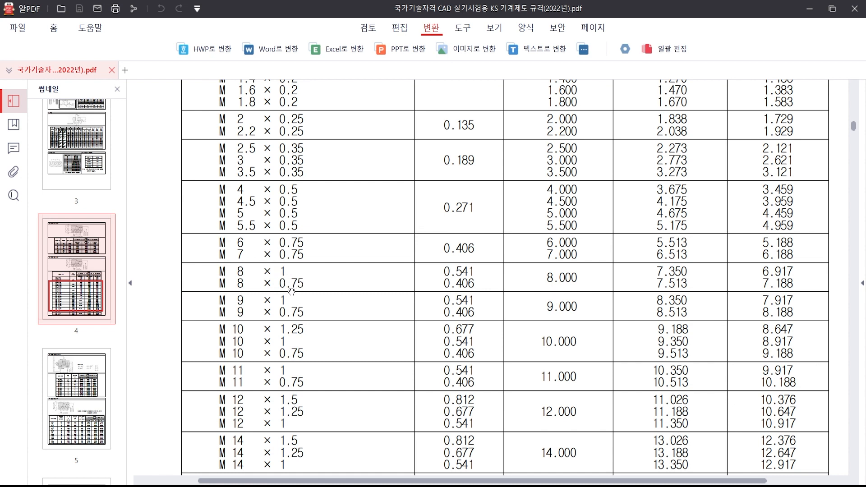
# Step: Box only the 0.75 pitch of the M8 fine thread, and clear the box
pyautogui.hotkey('ctrl', '2')
pyautogui.keyDown('ctrl'); pyautogui.moveTo(273, 275); pyautogui.dragTo(311, 293); pyautogui.keyUp('ctrl')
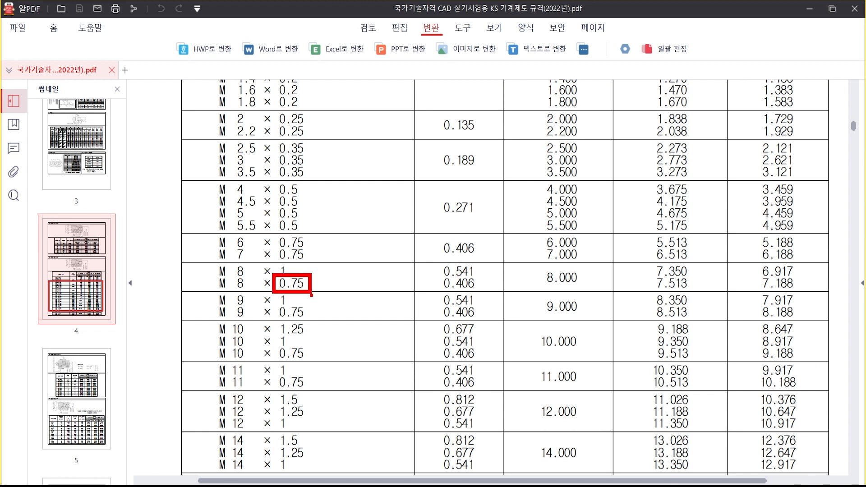
pyautogui.press('Escape')
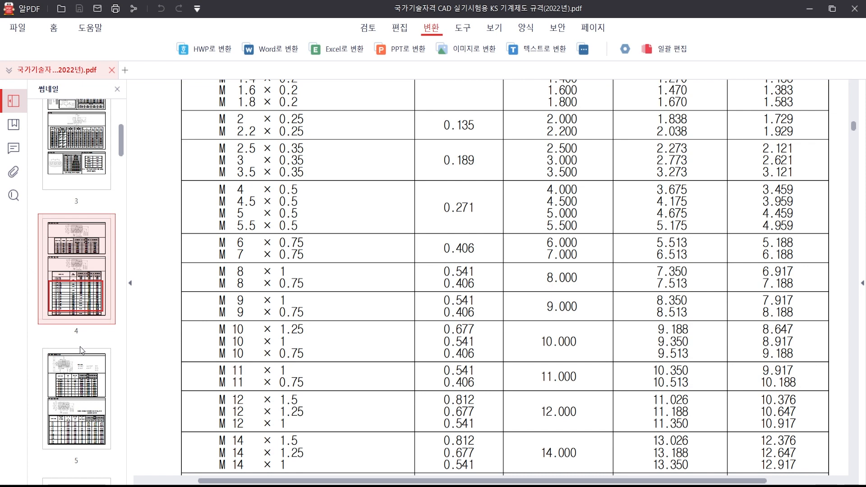
# Step: Browse the following page thumbnails of the KS standard and open page 17 with the thrust ball bearing tables
pyautogui.scroll(-3, 76, 368)
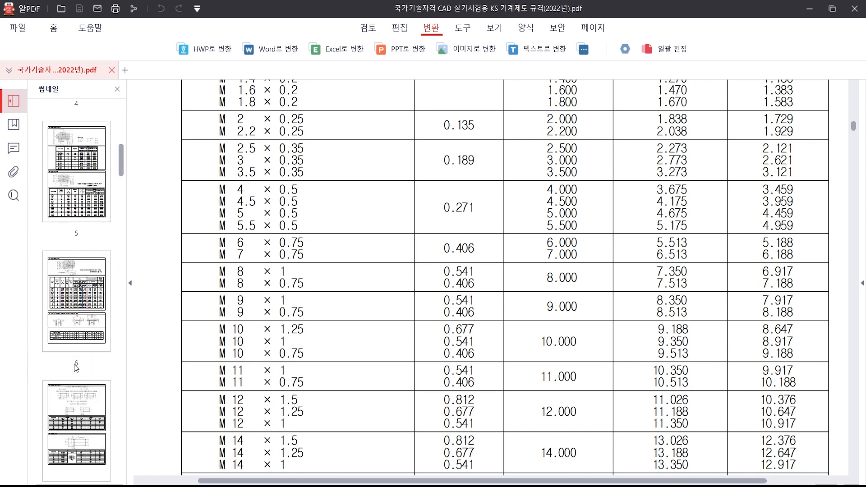
pyautogui.scroll(-7, 76, 368)
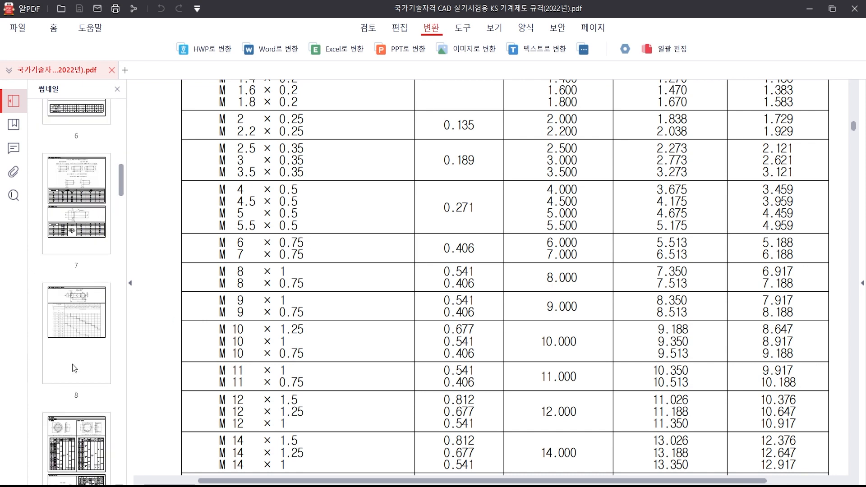
pyautogui.scroll(-4, 71, 367)
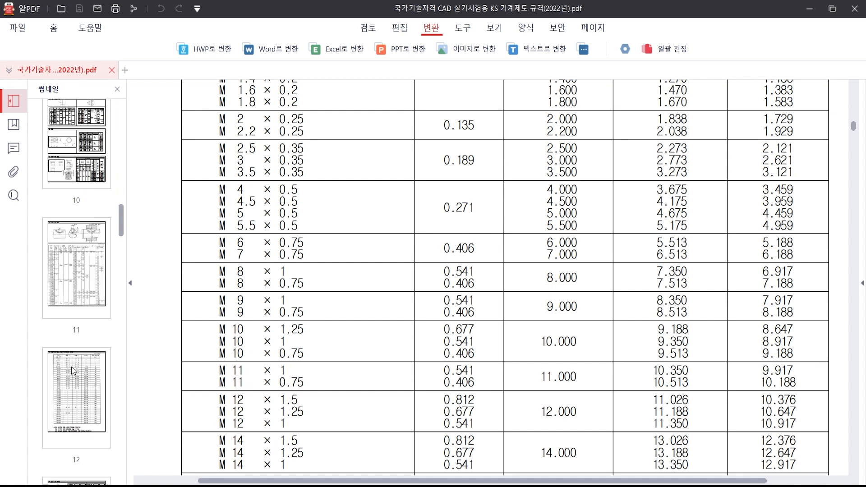
pyautogui.scroll(-1, 71, 367)
pyautogui.scroll(-12, 72, 371)
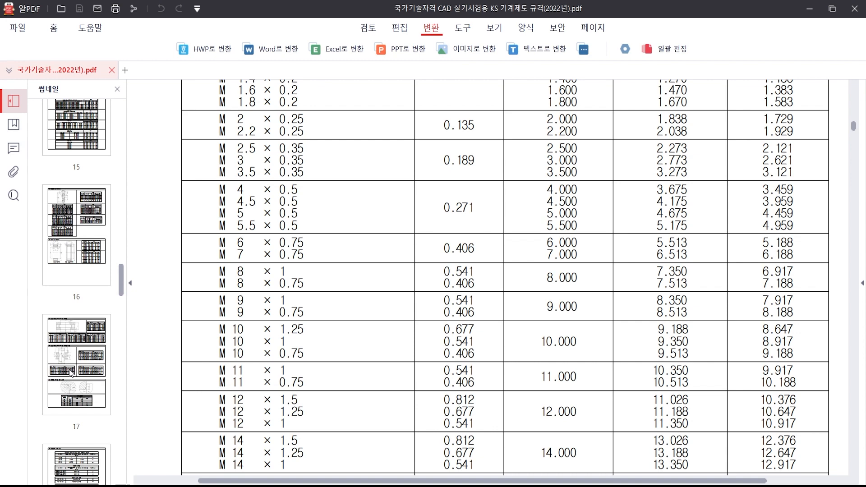
pyautogui.click(87, 400)
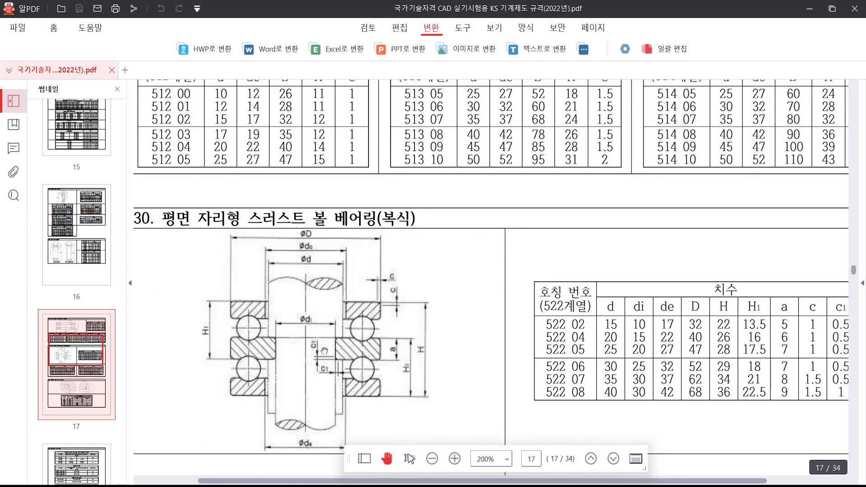
# Step: Open page 18 of the KS standard at the 그리스 니플 table, box the 0.75 pitch of A-MT6×0.75, and clear the box
pyautogui.scroll(-4, 96, 407)
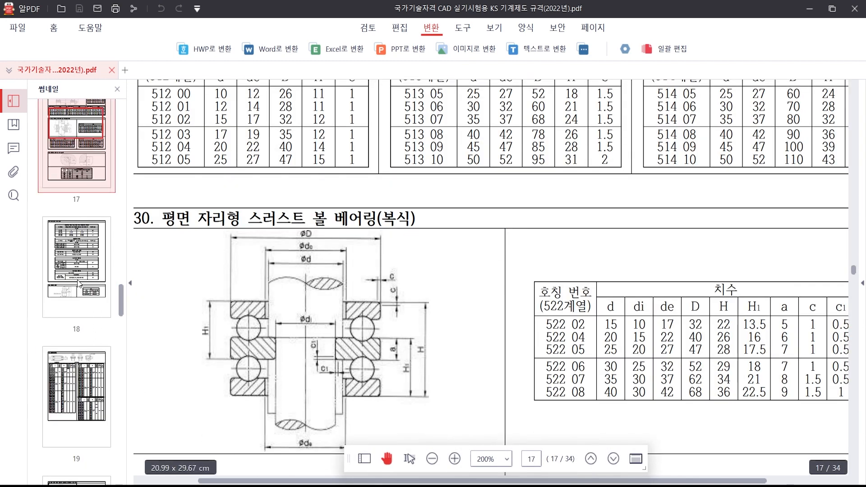
pyautogui.click(79, 283)
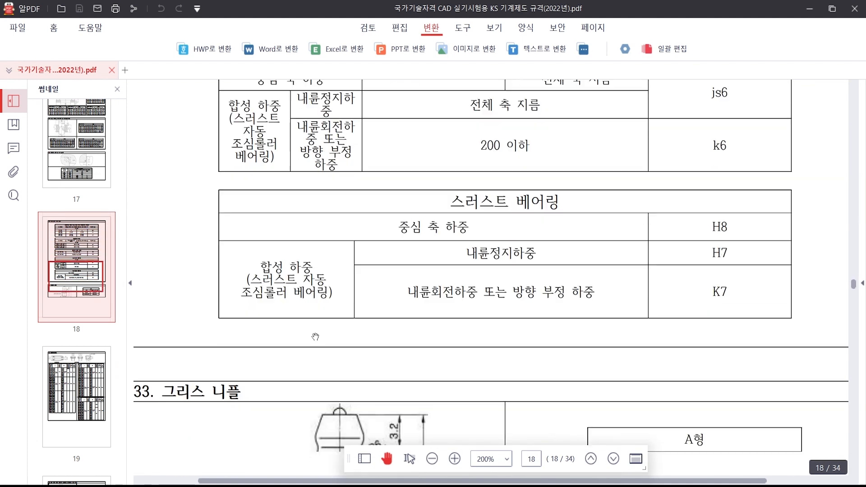
pyautogui.scroll(-3, 316, 337)
pyautogui.hotkey('ctrl', '2')
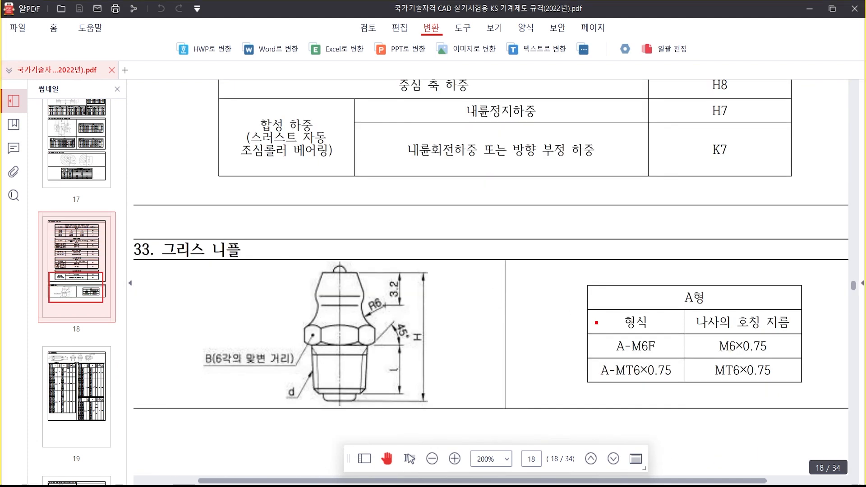
pyautogui.moveTo(645, 360); pyautogui.dragTo(679, 384)
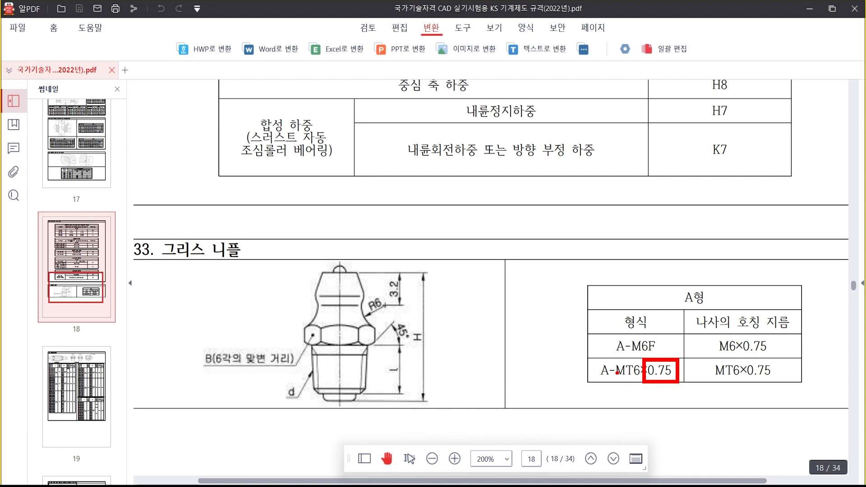
pyautogui.press('Escape')
pyautogui.scroll(10, 80, 357)
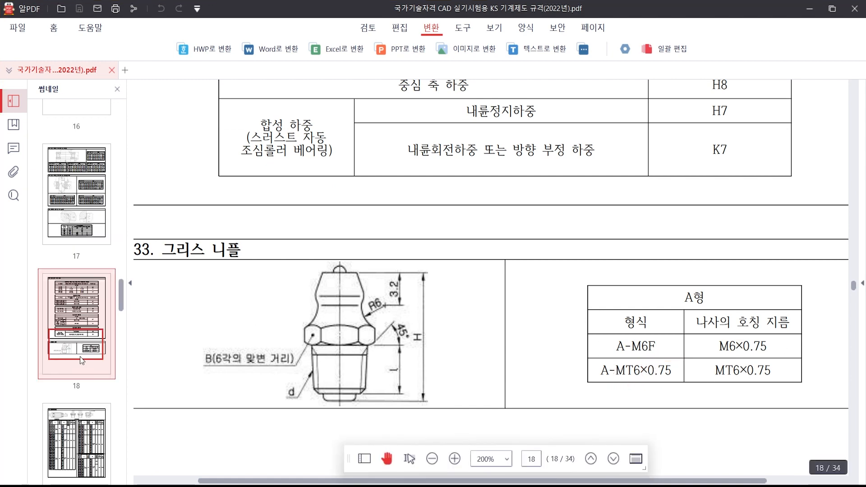
pyautogui.scroll(2, 72, 349)
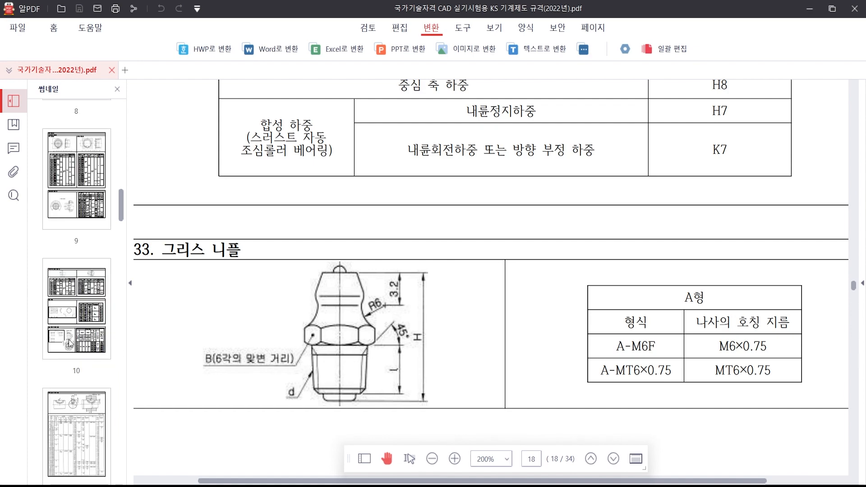
# Step: Switch to AutoCAD and offset the vertical centre line of the top boss by 4 mm to both sides
pyautogui.hotkey('alt', 'Tab')
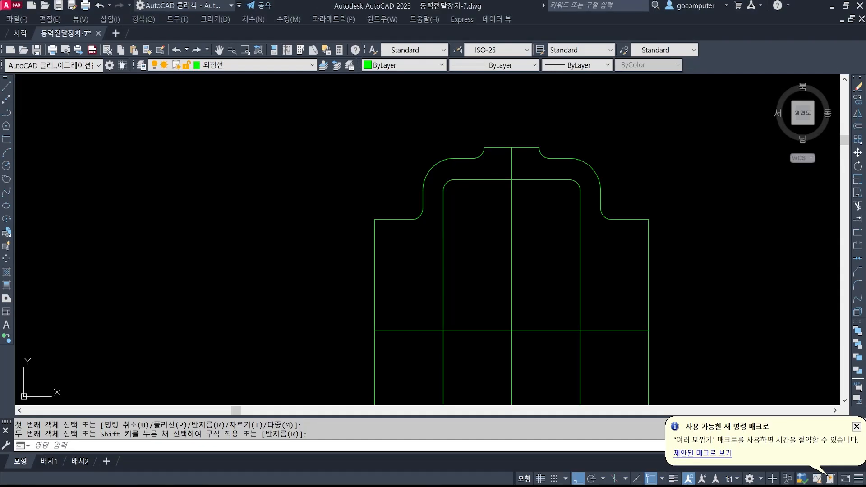
pyautogui.scroll(1, 518, 125)
pyautogui.write('o')
pyautogui.press('Return')
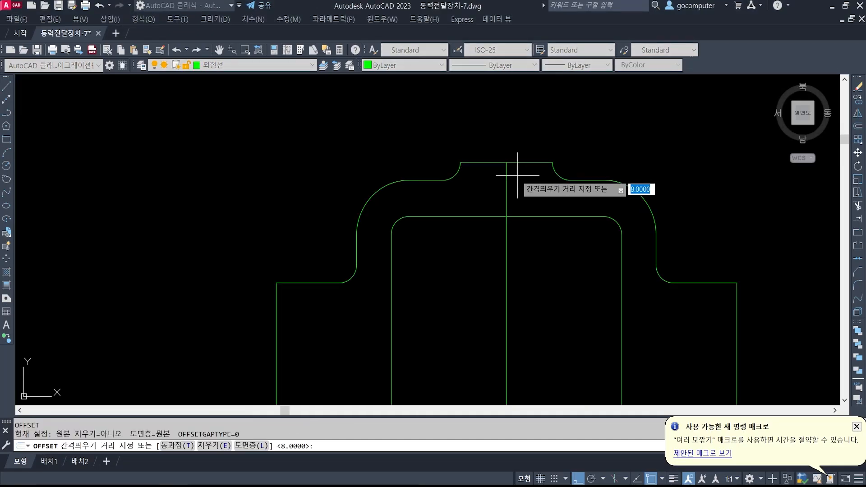
pyautogui.press('Return')
pyautogui.click(506, 184)
pyautogui.click(522, 189)
pyautogui.click(507, 189)
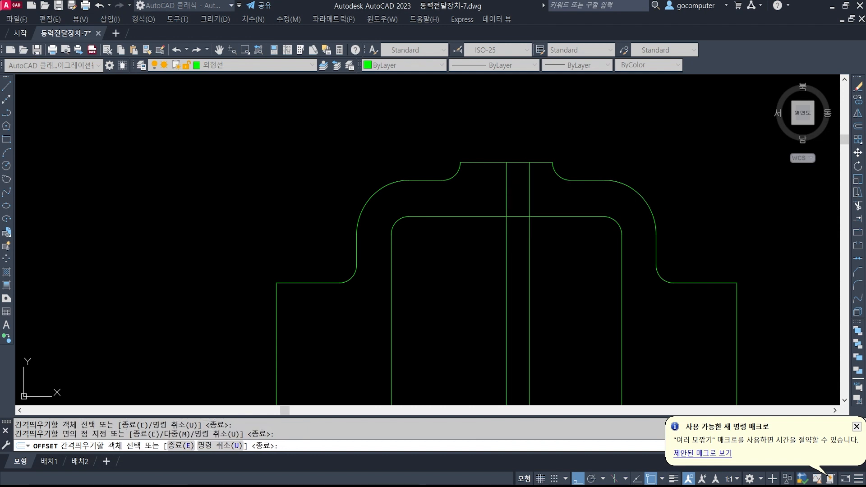
pyautogui.click(477, 189)
pyautogui.press('Return')
# Step: Trim the two offset hole lines below the body's inner top edge
pyautogui.scroll(2, 543, 221)
pyautogui.write('tr')
pyautogui.press('Return')
pyautogui.click(538, 214)
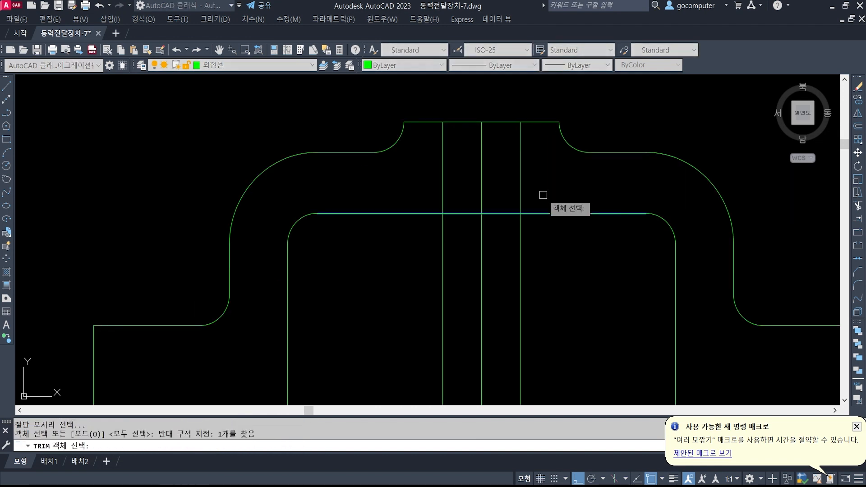
pyautogui.press('Return')
pyautogui.click(520, 229)
pyautogui.click(440, 241)
pyautogui.press('Return')
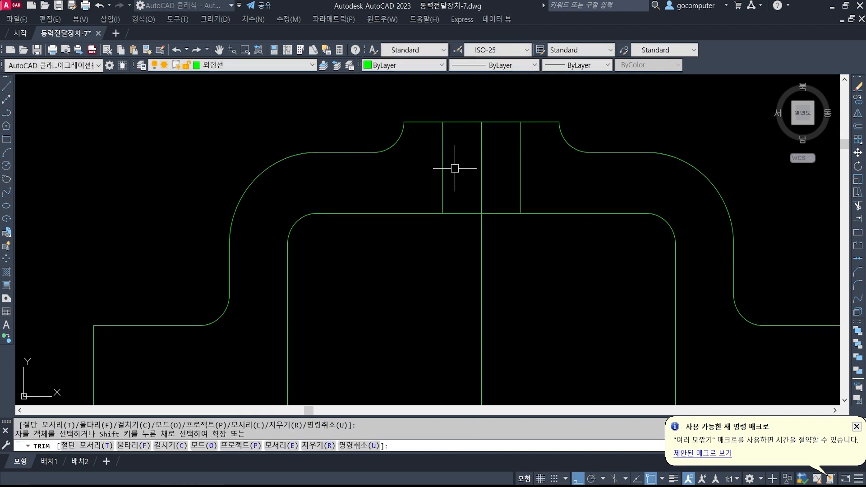
# Step: Offset both hole lines inward by half the 0.75 pitch, calculating the distance as 0.75/2 with the CAL function
pyautogui.scroll(3, 456, 166)
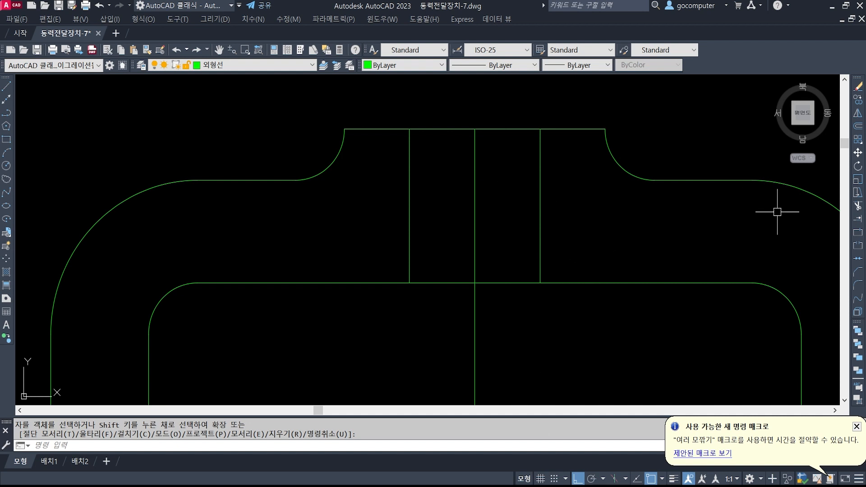
pyautogui.write('o')
pyautogui.press('Return')
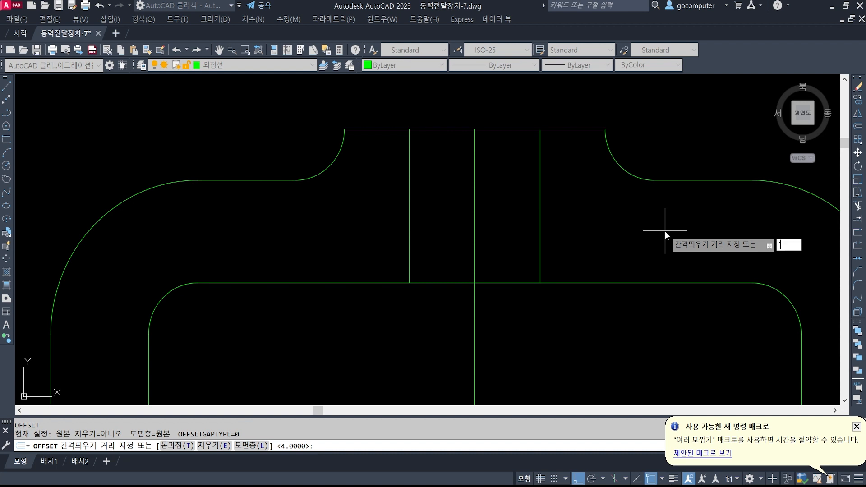
pyautogui.write("'cal")
pyautogui.press('Return')
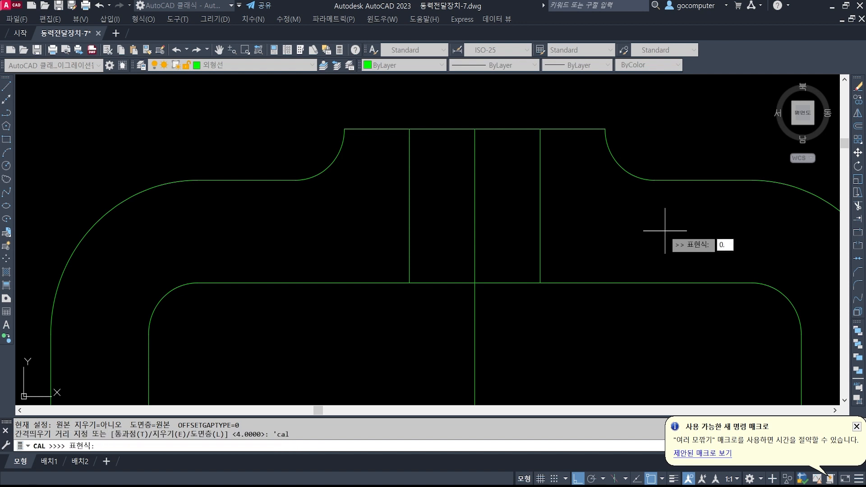
pyautogui.write('0.75/2')
pyautogui.press('Return')
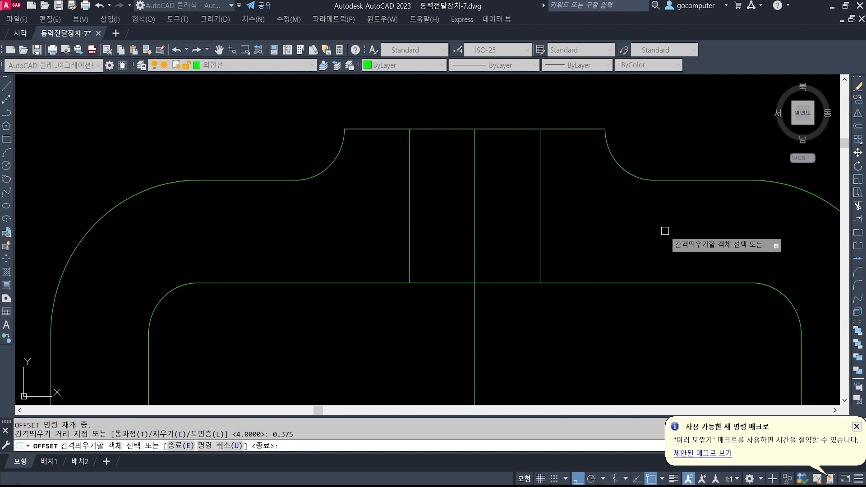
pyautogui.click(408, 203)
pyautogui.click(451, 207)
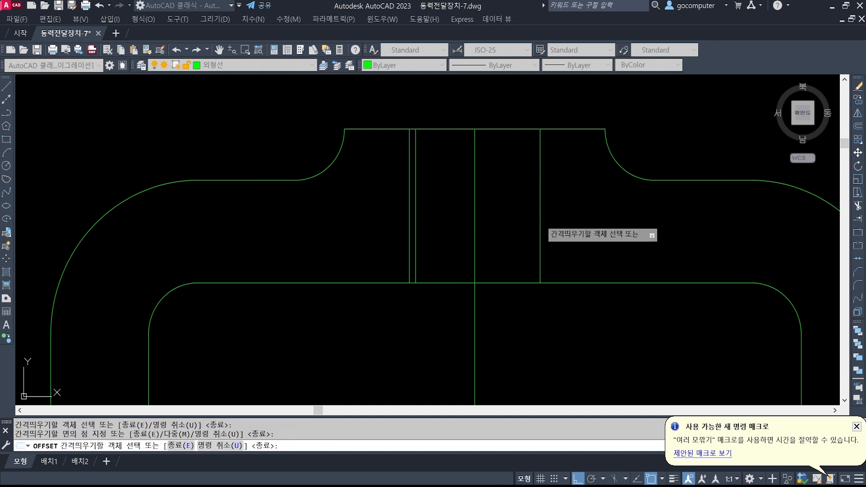
pyautogui.click(540, 222)
pyautogui.click(515, 224)
pyautogui.press('Return')
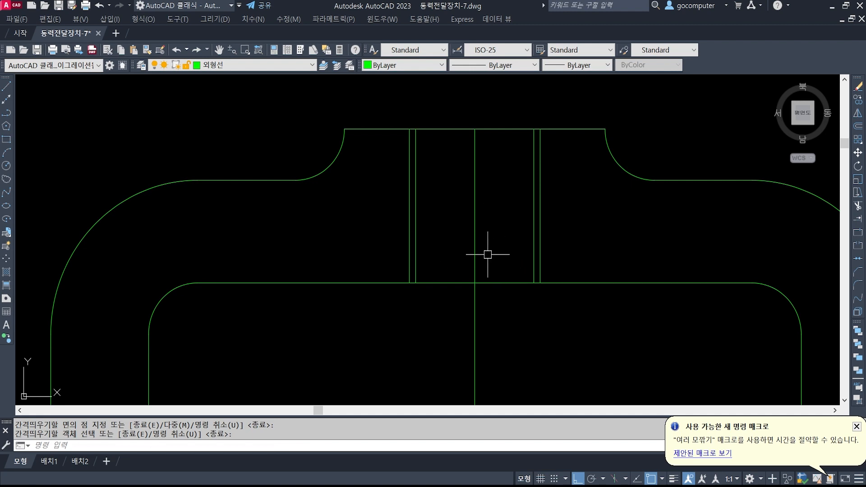
# Step: Switch to the KS standard PDF and find the M8 rows of the 미터 가는 나사 table on page 4
pyautogui.hotkey('alt', 'Tab')
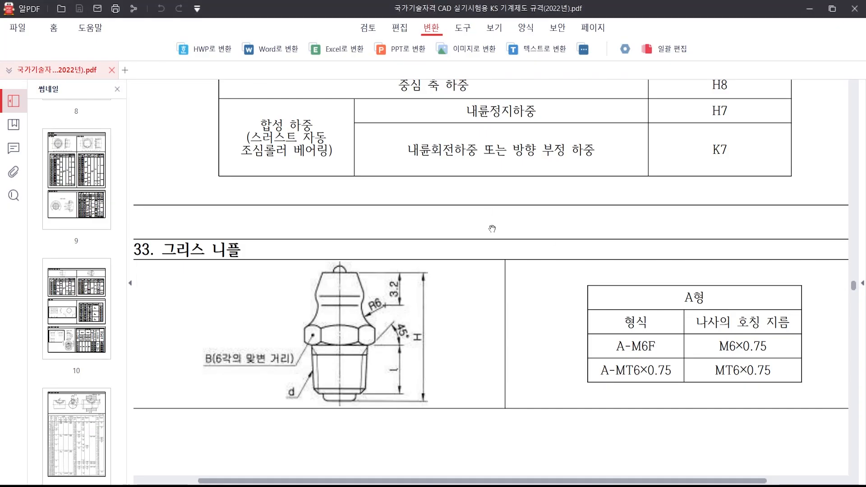
pyautogui.keyDown('ctrl'); pyautogui.scroll(-2, 484, 229); pyautogui.keyUp('ctrl')
pyautogui.scroll(8, 79, 278)
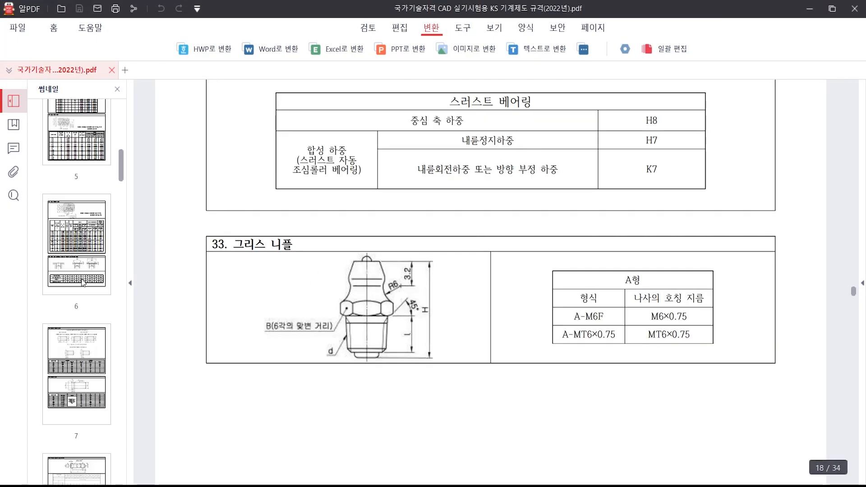
pyautogui.scroll(6, 77, 279)
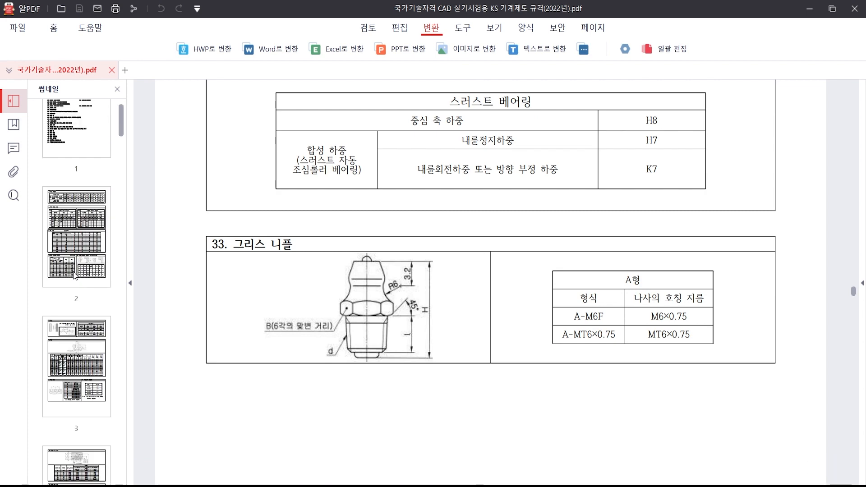
pyautogui.scroll(-3, 79, 270)
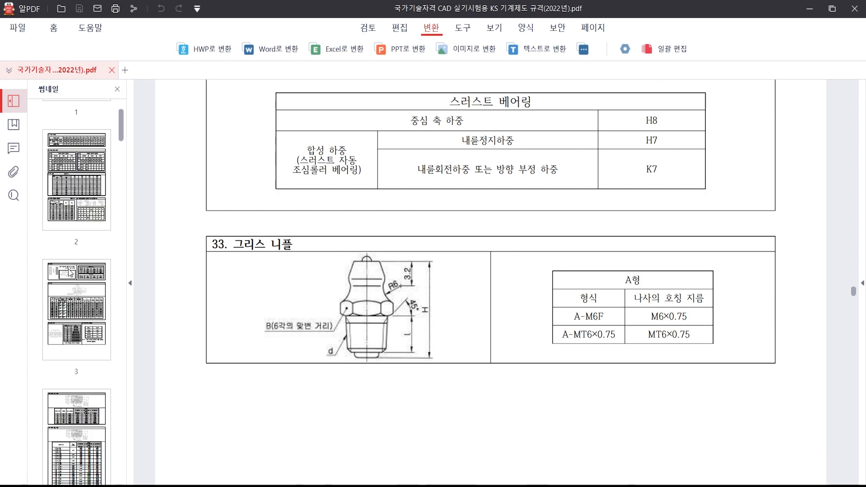
pyautogui.click(79, 350)
pyautogui.scroll(-8, 403, 293)
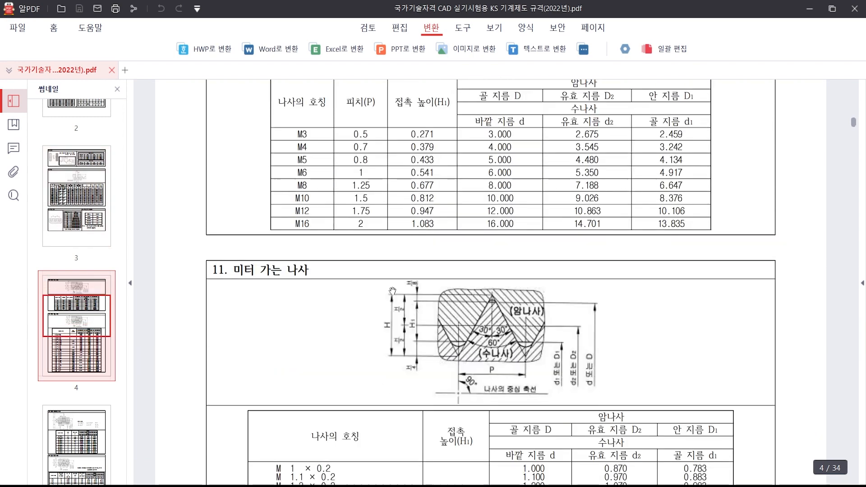
pyautogui.scroll(-4, 404, 293)
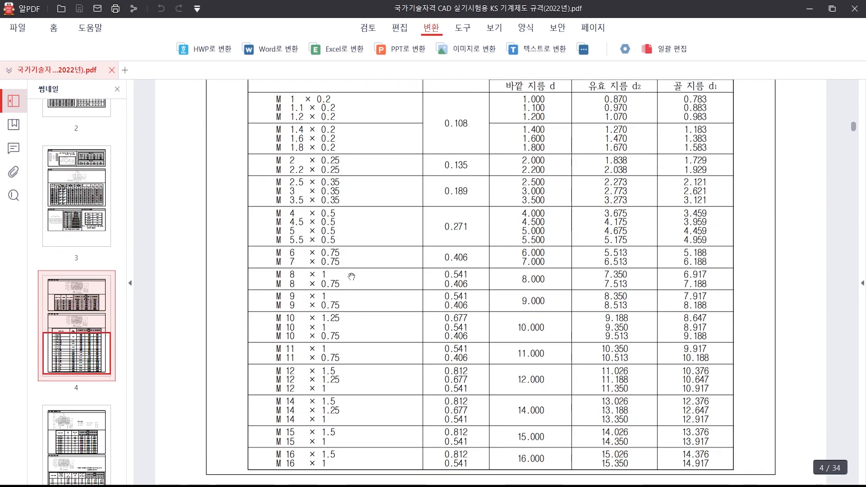
# Step: Mark the M8×0.75 row with an arrow leading to its 골 지름 d1 value, and clear the arrow
pyautogui.keyDown('ctrl'); pyautogui.scroll(1, 351, 276); pyautogui.keyUp('ctrl')
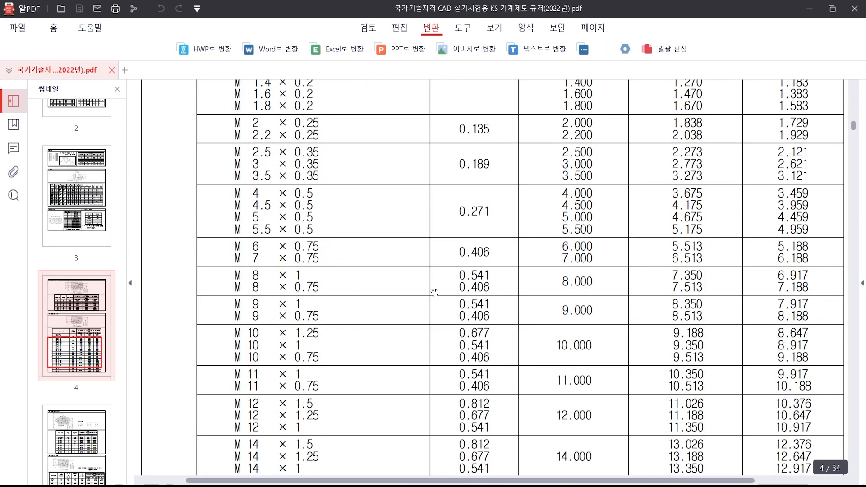
pyautogui.moveTo(435, 292); pyautogui.dragTo(330, 366)
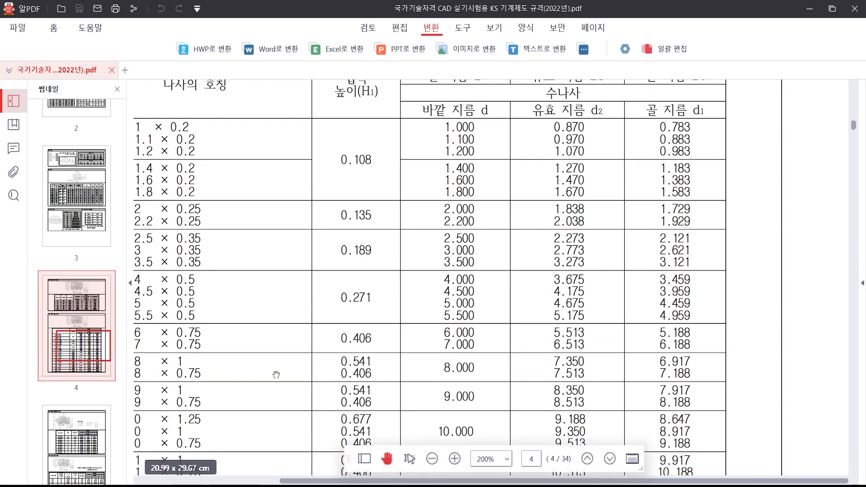
pyautogui.moveTo(213, 373); pyautogui.dragTo(650, 373)
pyautogui.moveTo(650, 373); pyautogui.dragTo(645, 367)
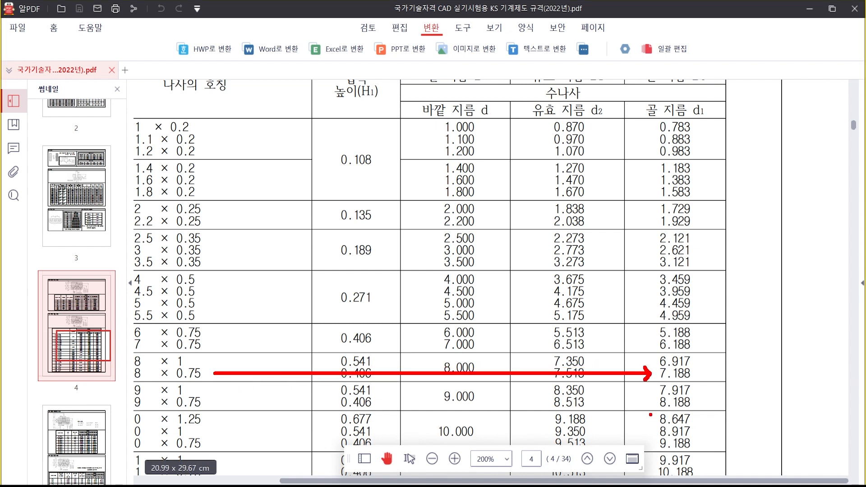
pyautogui.press('Escape')
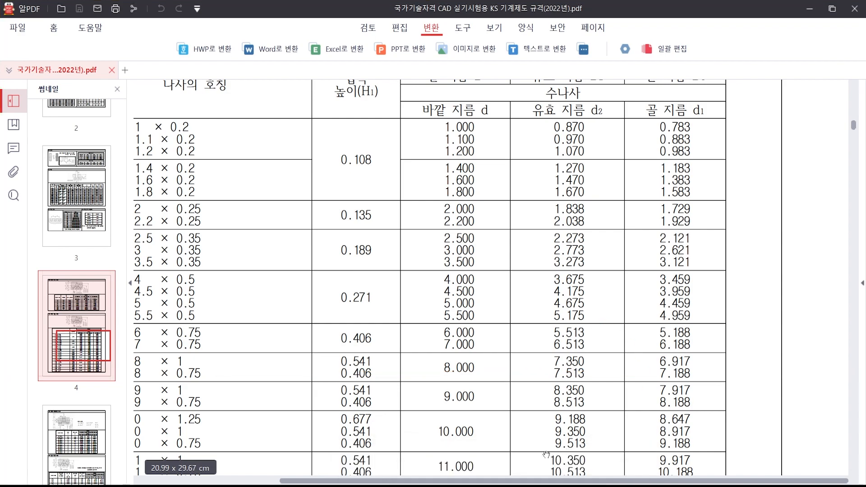
# Step: Switch to AutoCAD, draw a 7.188 mm diameter circle centred on the centre line's top end, and compare it with the inner hole lines
pyautogui.hotkey('alt', 'Tab')
pyautogui.write('c')
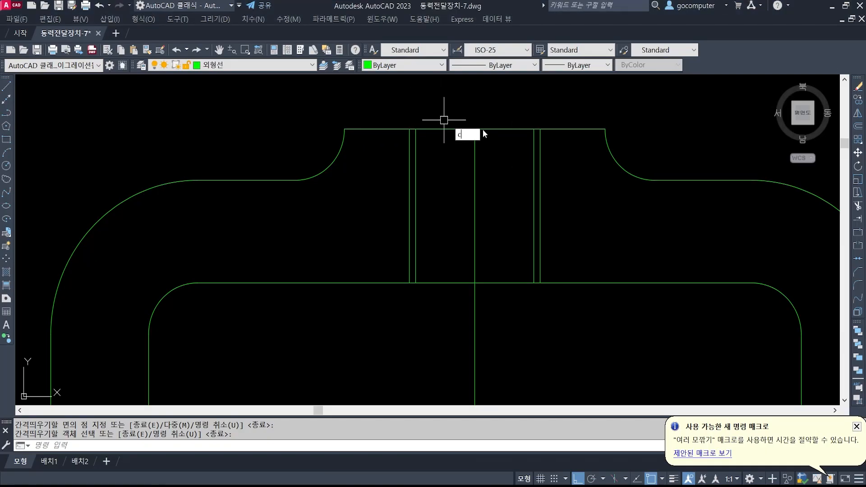
pyautogui.press('Return')
pyautogui.click(475, 129)
pyautogui.write('d')
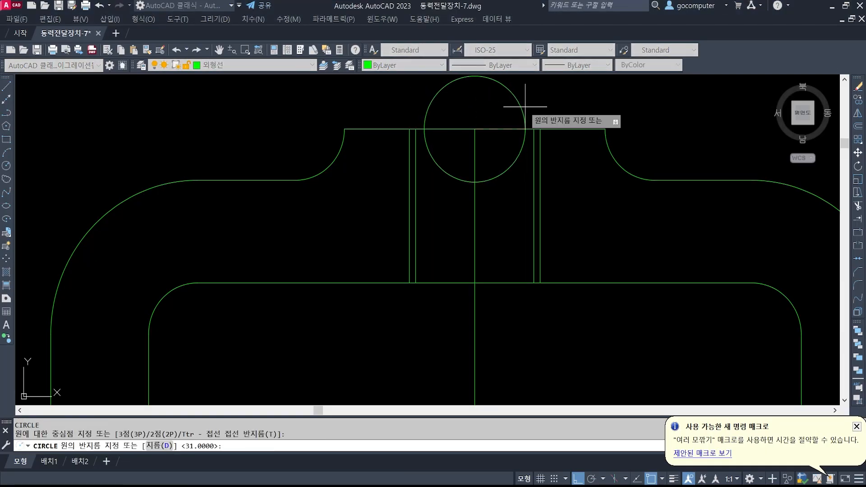
pyautogui.press('Return')
pyautogui.write('7.')
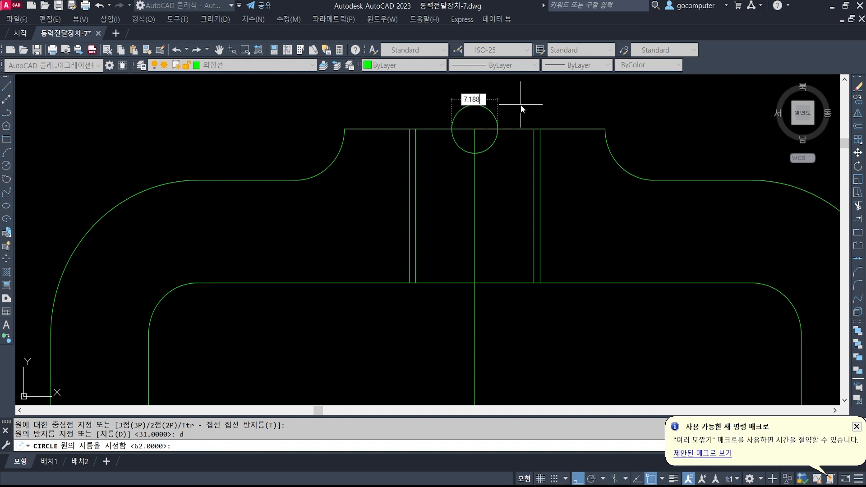
pyautogui.write('188')
pyautogui.press('Return')
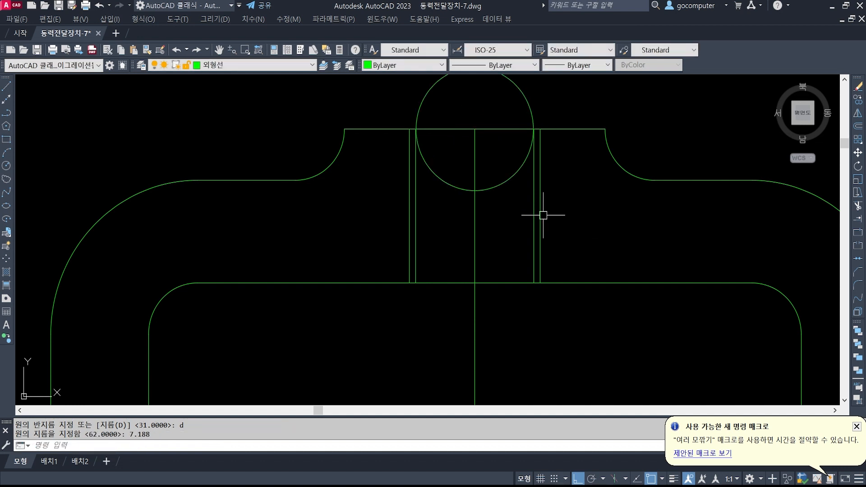
pyautogui.scroll(8, 535, 108)
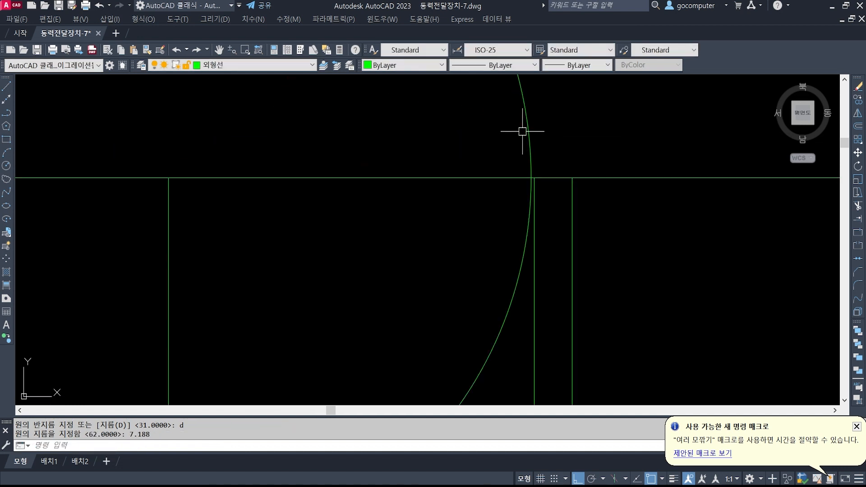
pyautogui.scroll(5, 528, 194)
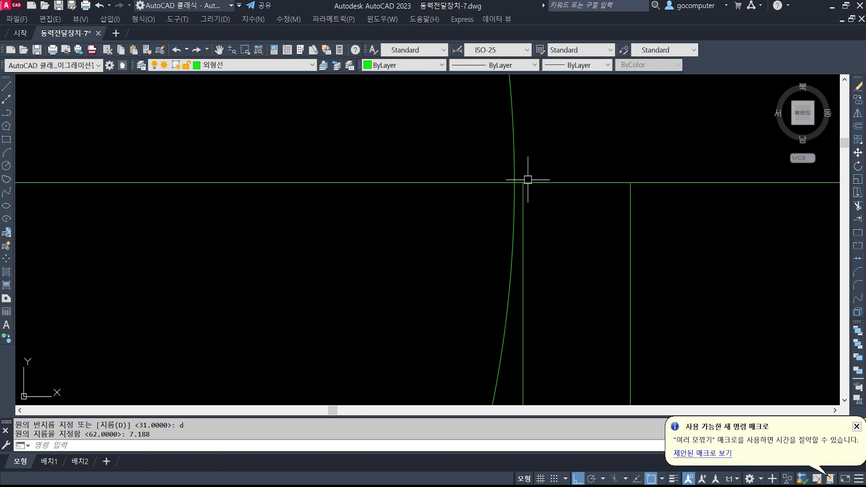
pyautogui.scroll(-10, 528, 179)
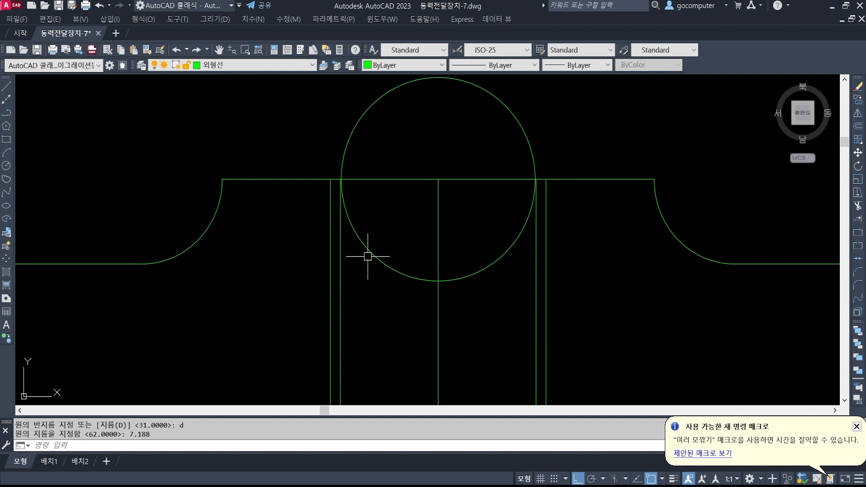
# Step: Erase the check circle centred on the top end of the centre line
pyautogui.write('e')
pyautogui.press('space')
pyautogui.click(391, 123)
pyautogui.click(345, 104)
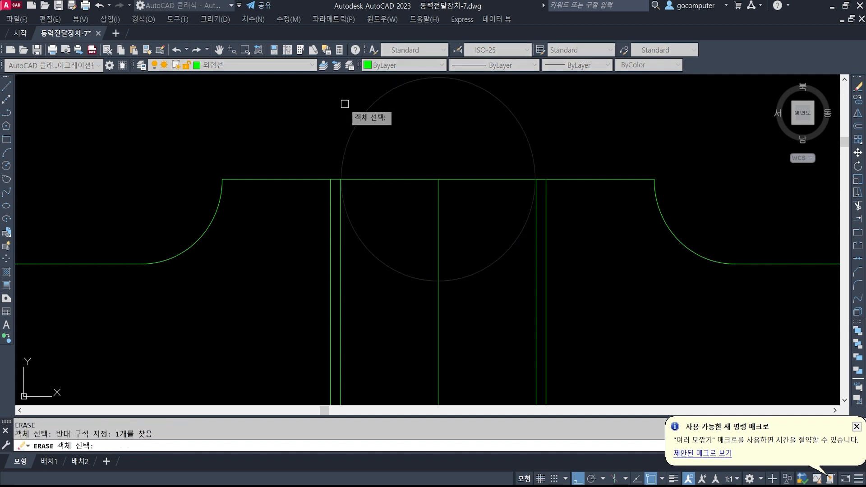
pyautogui.press('space')
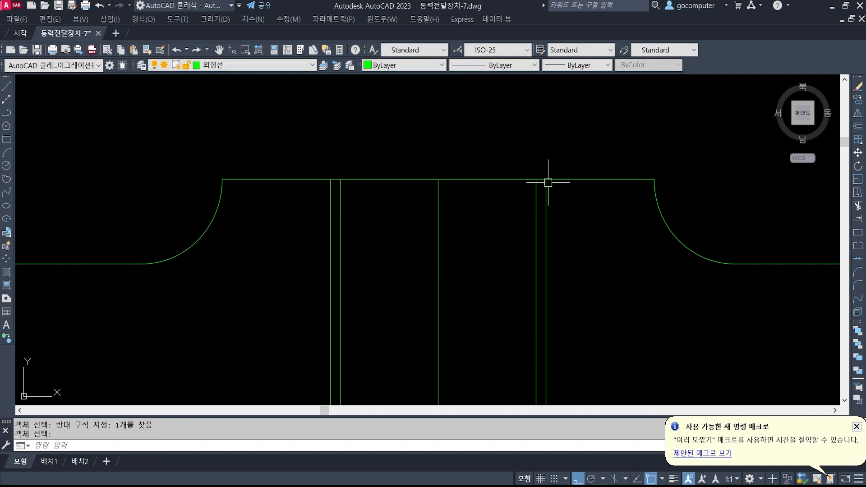
# Step: Move the two outer vertical lines of the threaded hole to the white line layer
pyautogui.click(331, 225)
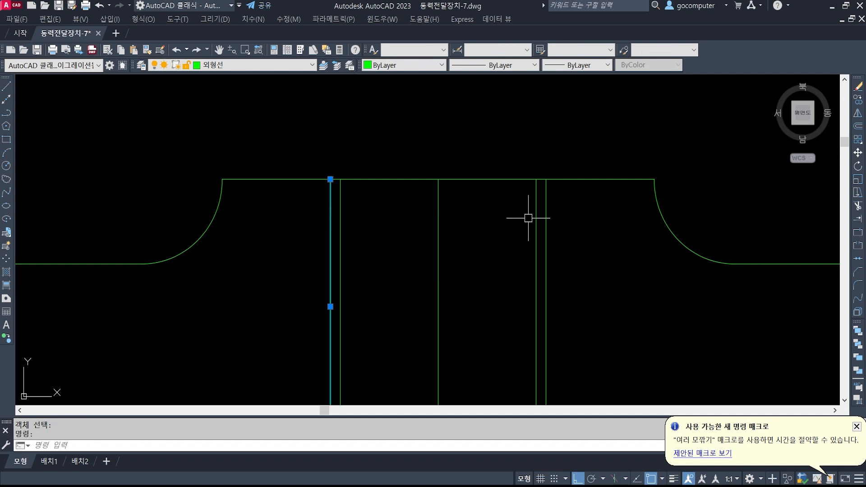
pyautogui.click(546, 229)
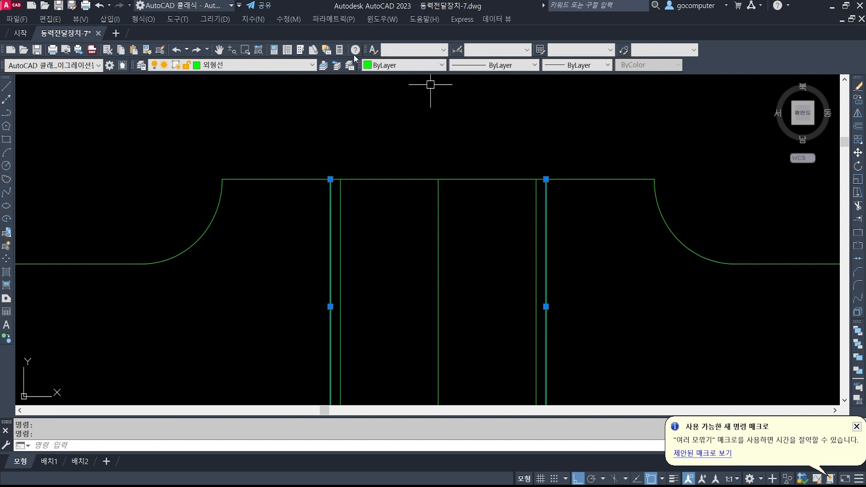
pyautogui.click(263, 68)
pyautogui.click(263, 92)
pyautogui.press('Escape')
pyautogui.press('Escape')
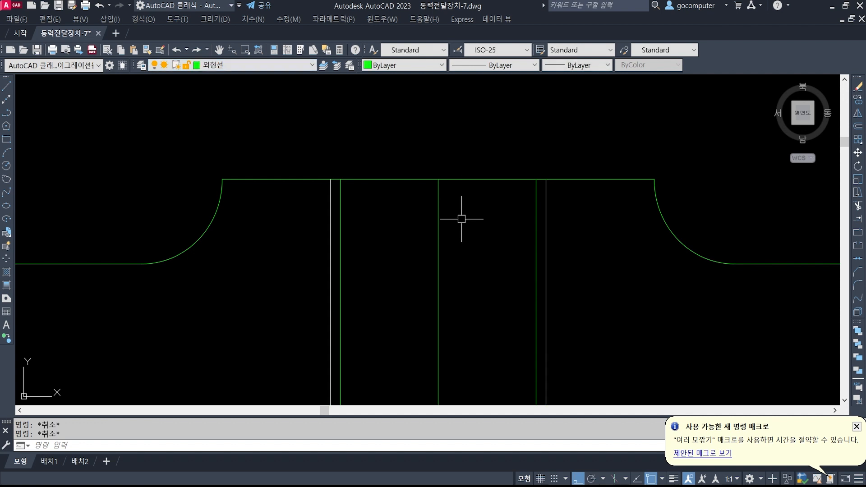
# Step: Switch to the reference image 동력전달장치-7.jpg and examine the bearing seats, boxing the 테이퍼롤러베어링 callout
pyautogui.scroll(-5, 462, 219)
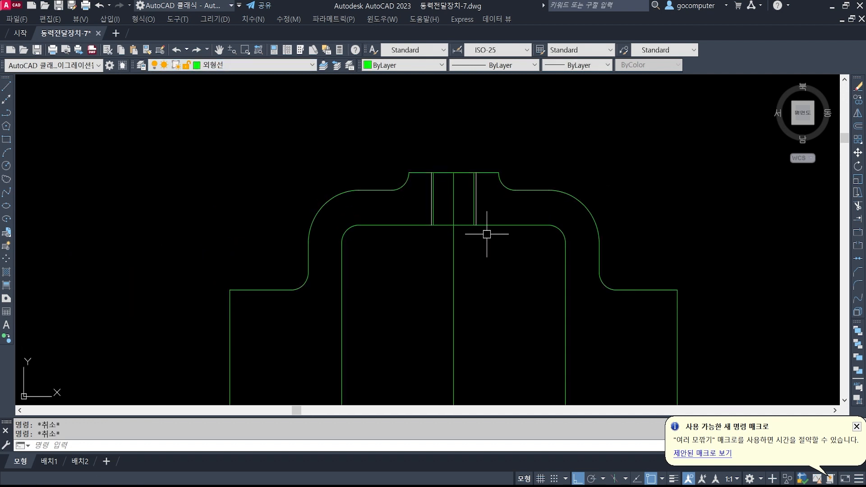
pyautogui.moveTo(476, 306); pyautogui.dragTo(488, 213, button='middle')
pyautogui.scroll(-1, 485, 198)
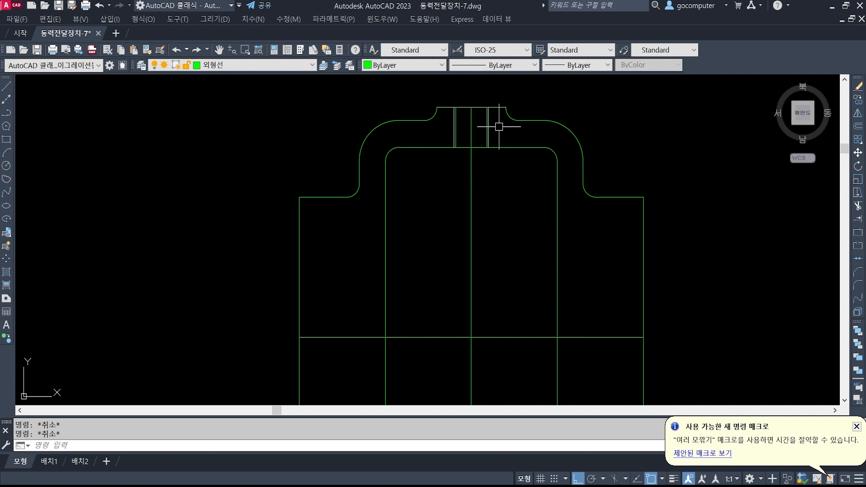
pyautogui.scroll(-4, 499, 126)
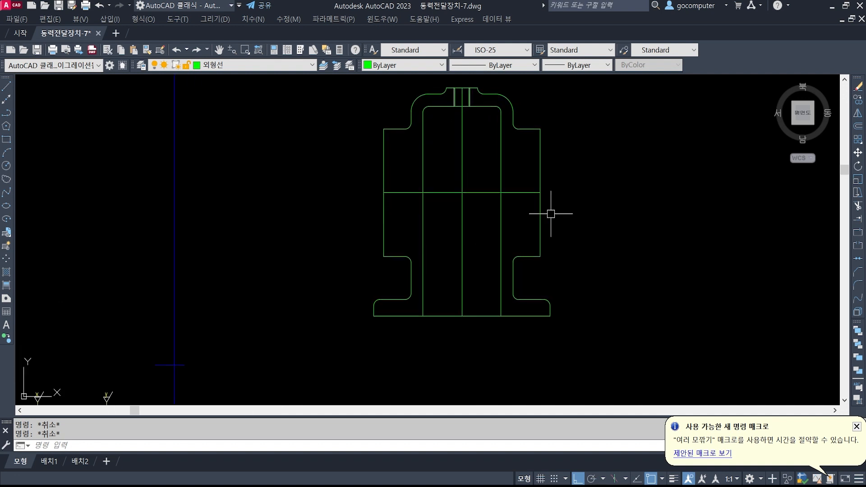
pyautogui.scroll(3, 475, 170)
pyautogui.moveTo(476, 171); pyautogui.dragTo(451, 193, button='middle')
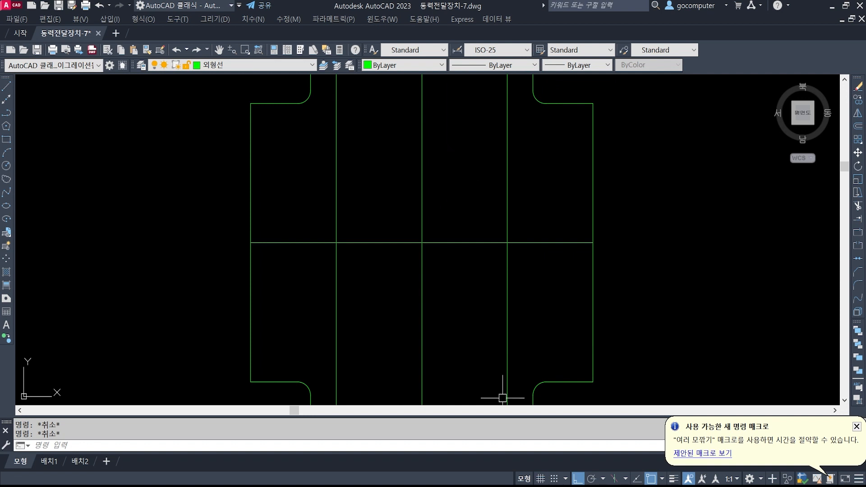
pyautogui.hotkey('alt', 'Tab')
pyautogui.scroll(-2, 444, 216)
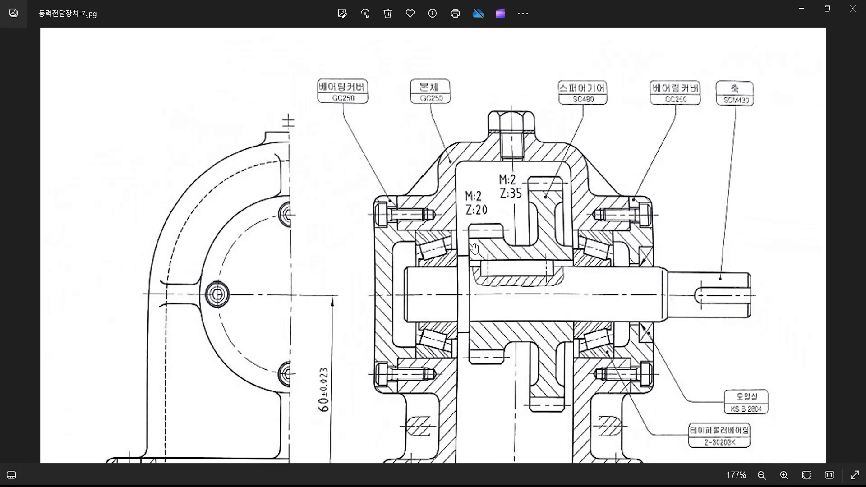
pyautogui.scroll(1, 521, 347)
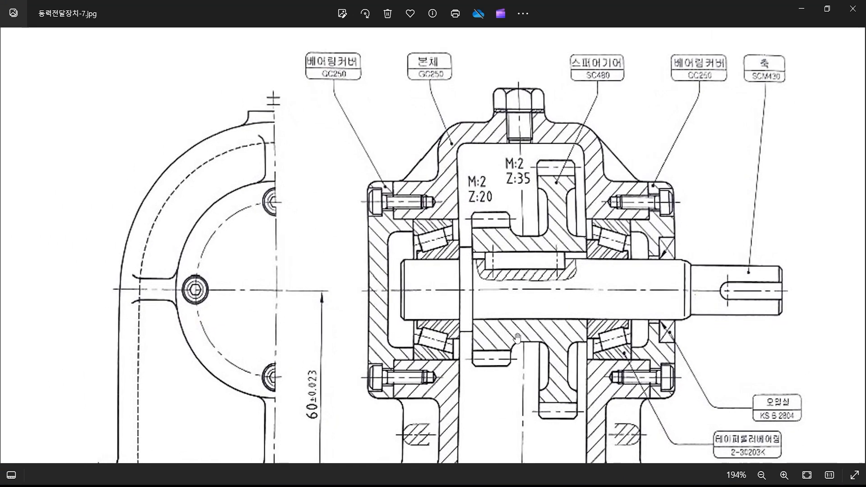
pyautogui.scroll(-1, 521, 277)
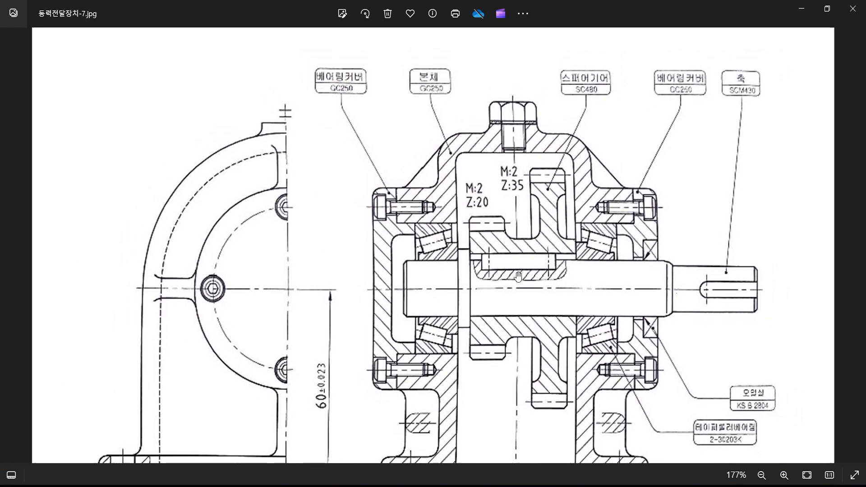
pyautogui.moveTo(545, 301); pyautogui.dragTo(514, 263)
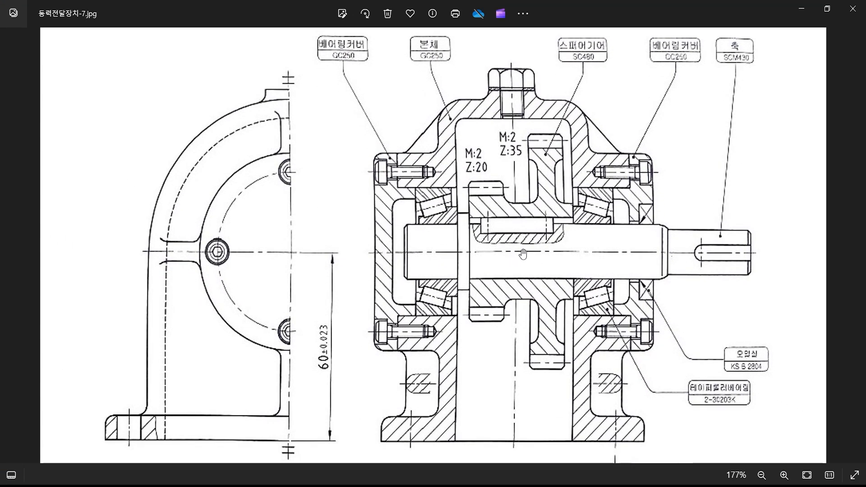
pyautogui.hotkey('ctrl', '2')
pyautogui.keyDown('ctrl'); pyautogui.keyDown('shift'); pyautogui.moveTo(680, 374); pyautogui.dragTo(764, 414); pyautogui.keyUp('shift'); pyautogui.keyUp('ctrl')
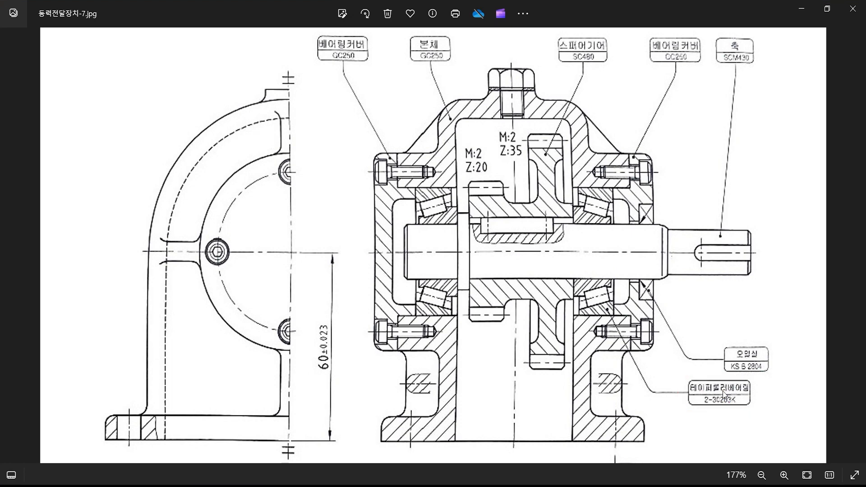
pyautogui.scroll(-5, 710, 372)
pyautogui.scroll(4, 519, 222)
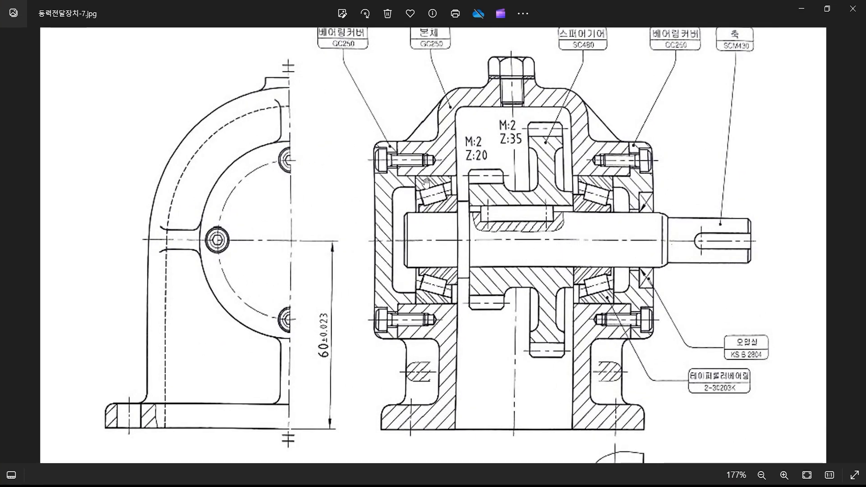
# Step: Switch to the KS standard PDF and find the 27. 테이퍼 롤러 베어링 tables past page 15
pyautogui.hotkey('alt', 'Tab')
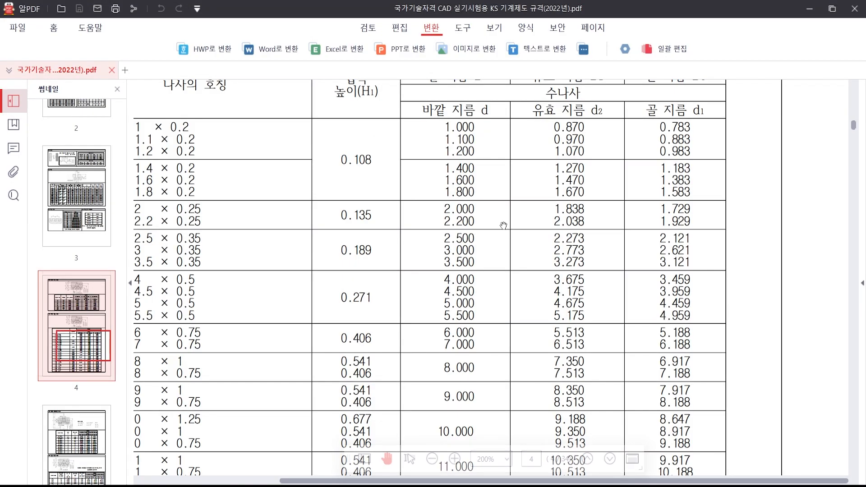
pyautogui.scroll(-3, 55, 349)
pyautogui.scroll(-10, 56, 347)
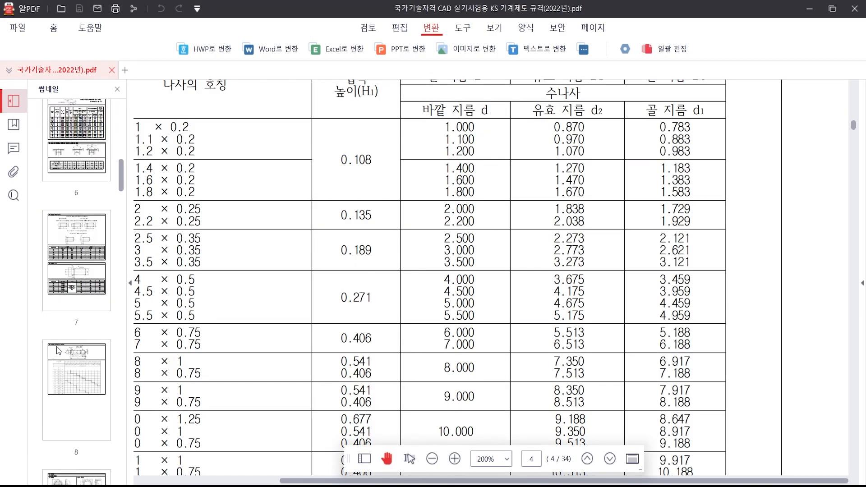
pyautogui.scroll(-4, 55, 347)
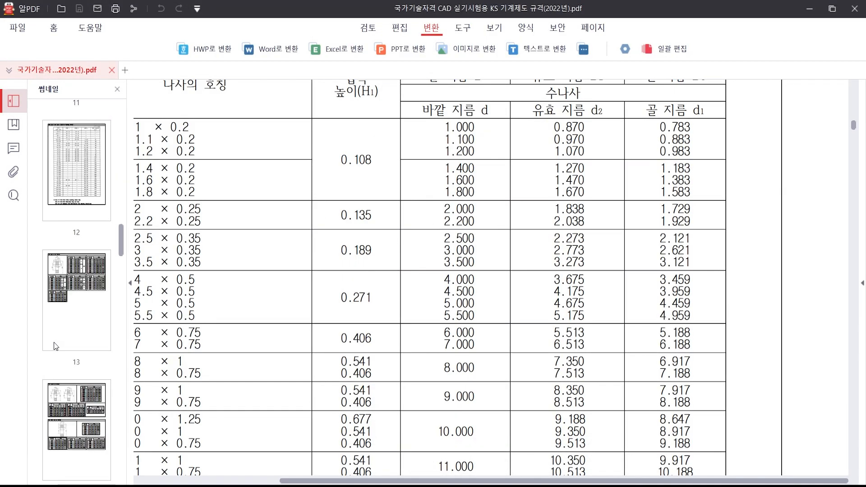
pyautogui.click(58, 332)
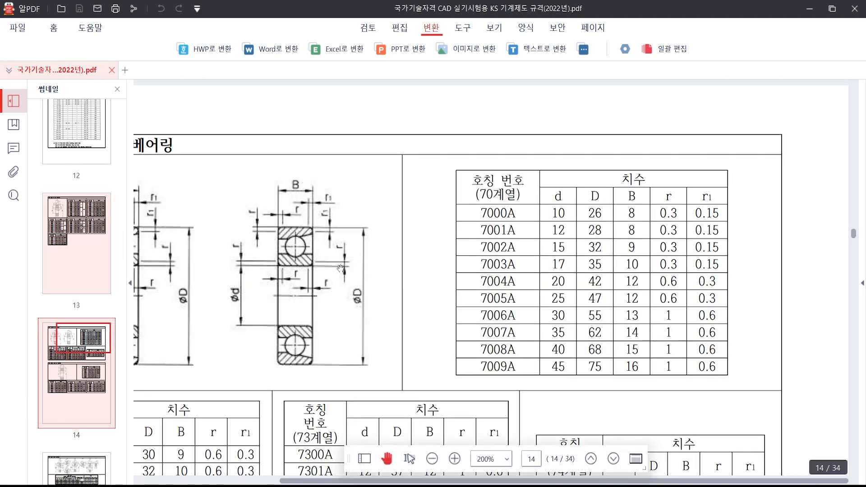
pyautogui.keyDown('ctrl'); pyautogui.scroll(-3, 354, 259); pyautogui.keyUp('ctrl')
pyautogui.scroll(-10, 339, 282)
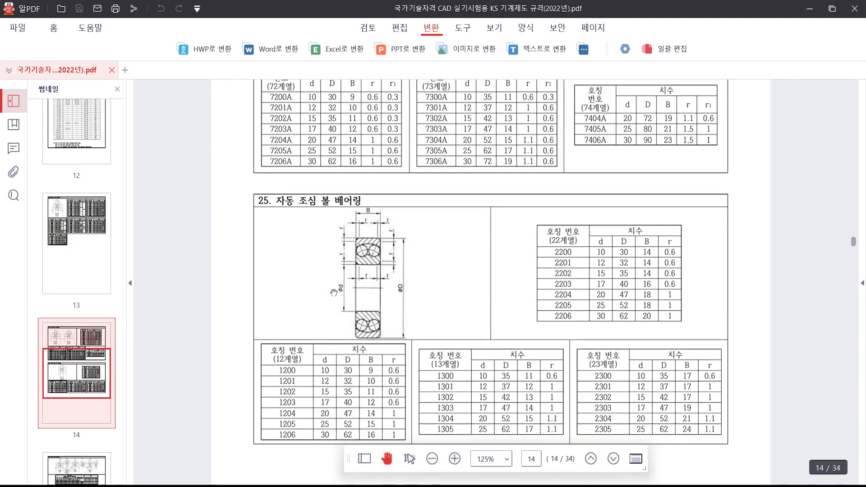
pyautogui.scroll(-10, 333, 292)
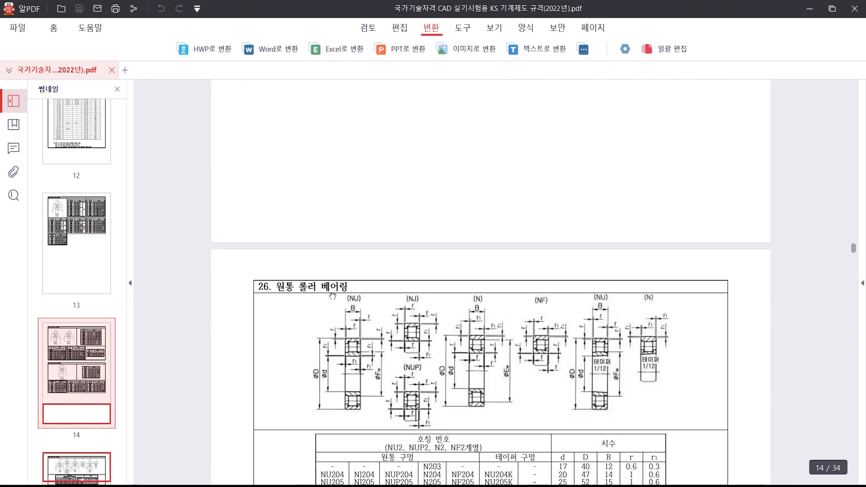
pyautogui.scroll(-10, 329, 297)
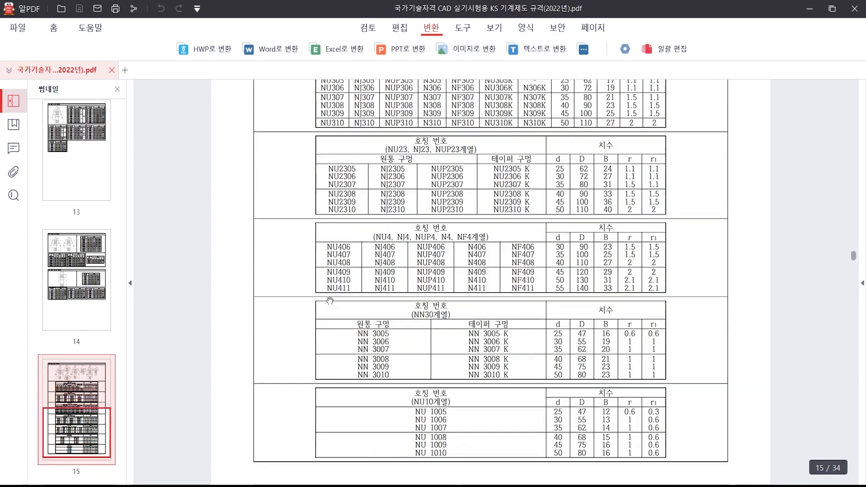
pyautogui.scroll(-3, 329, 301)
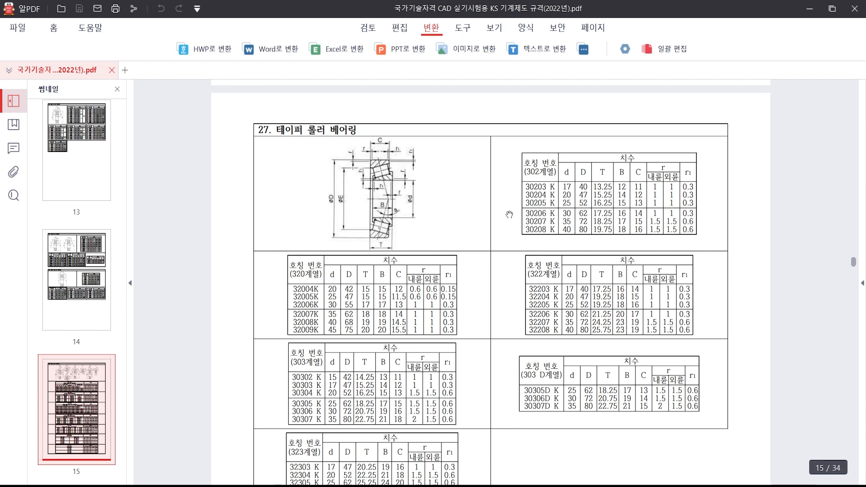
pyautogui.moveTo(409, 458)
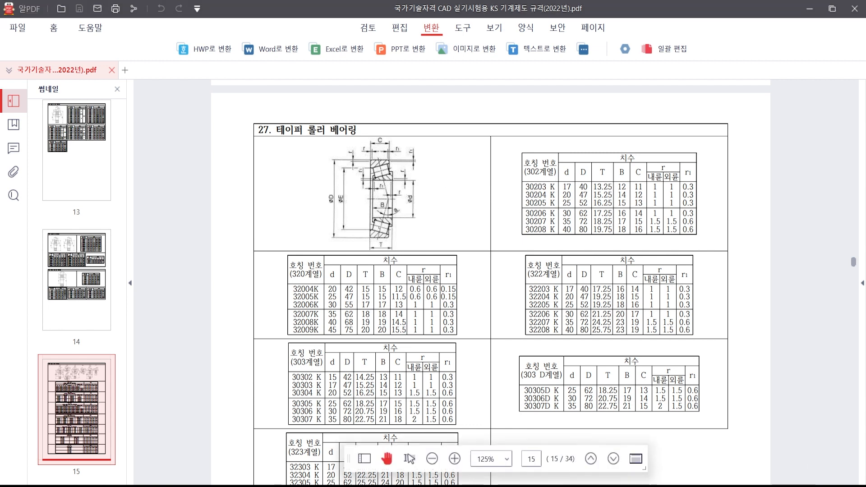
# Step: Recheck the bearing callout in the reference image, return to the PDF and box 30203 K in the 302 series table
pyautogui.hotkey('alt', 'Tab')
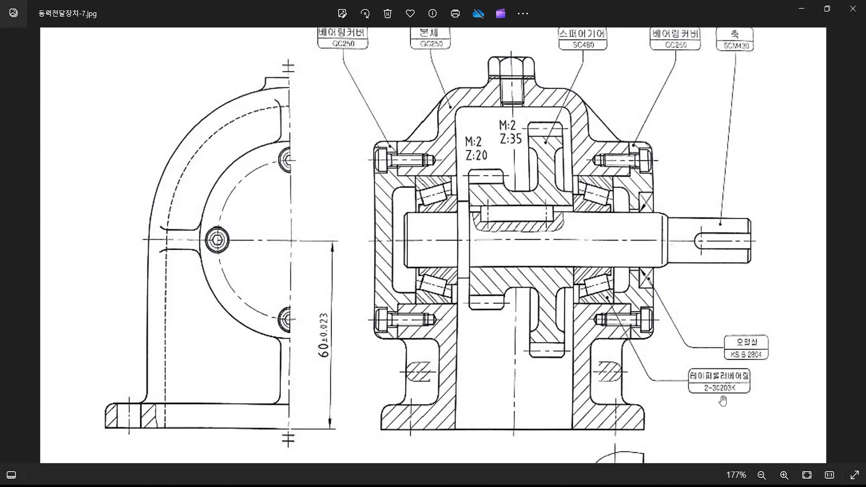
pyautogui.hotkey('alt', 'Tab')
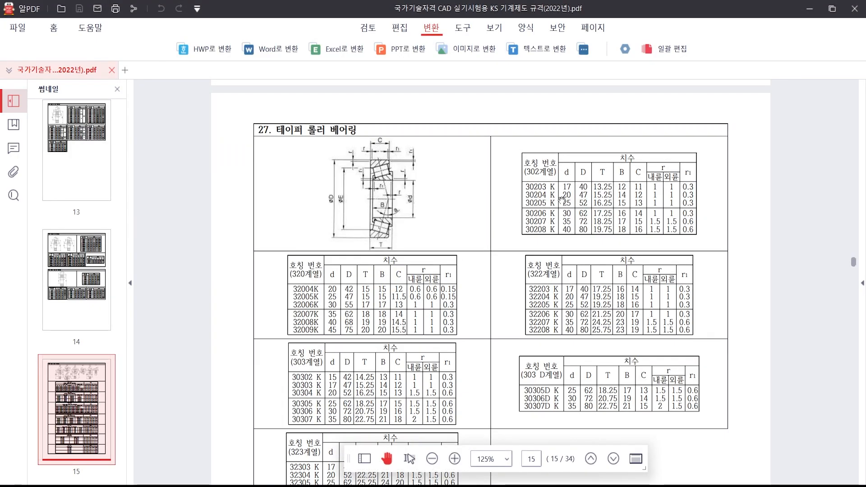
pyautogui.keyDown('ctrl'); pyautogui.scroll(4, 554, 222); pyautogui.keyUp('ctrl')
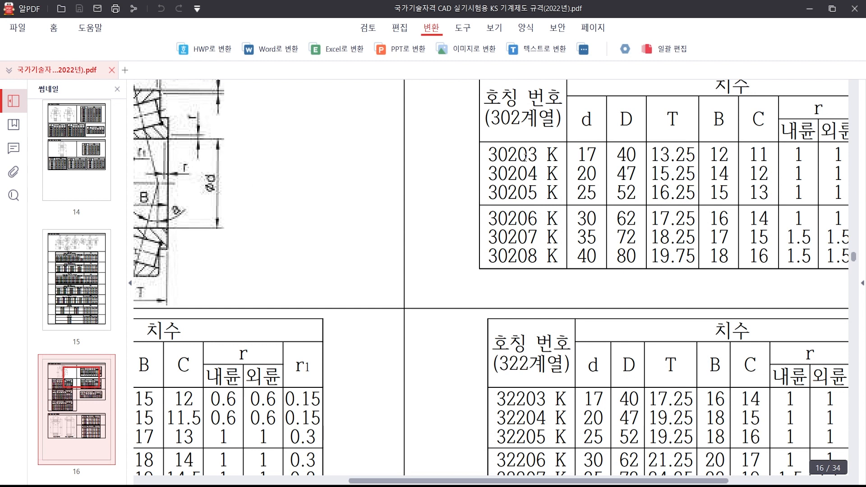
pyautogui.moveTo(525, 156); pyautogui.dragTo(499, 193)
pyautogui.click(498, 161)
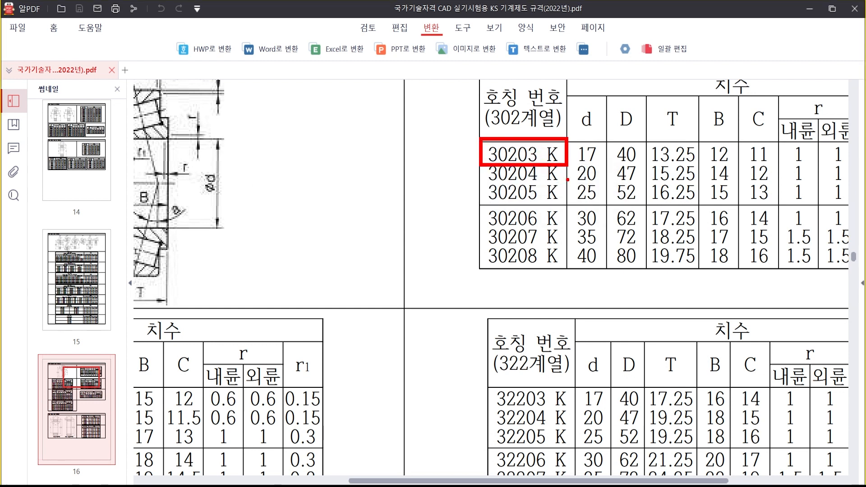
# Step: Box the ØD dimension in the tapered roller bearing figure and the D value of the 30203 K row
pyautogui.keyDown('ctrl'); pyautogui.scroll(-2, 527, 194); pyautogui.keyUp('ctrl')
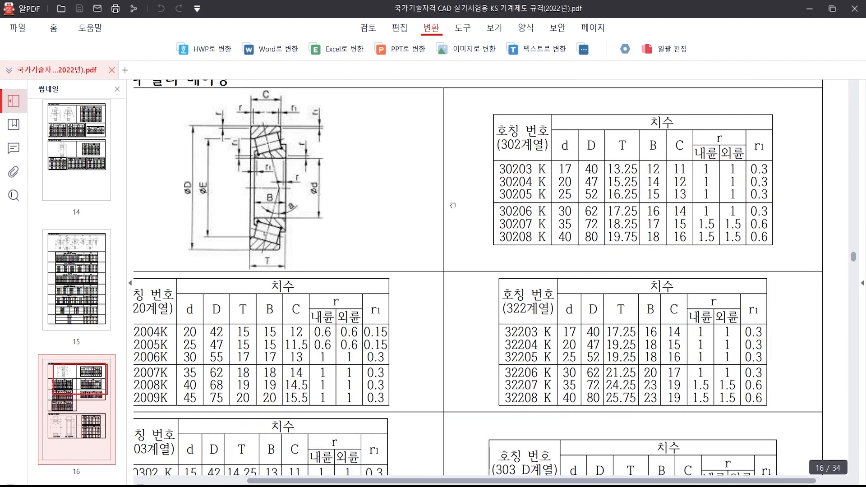
pyautogui.moveTo(453, 205); pyautogui.dragTo(416, 270)
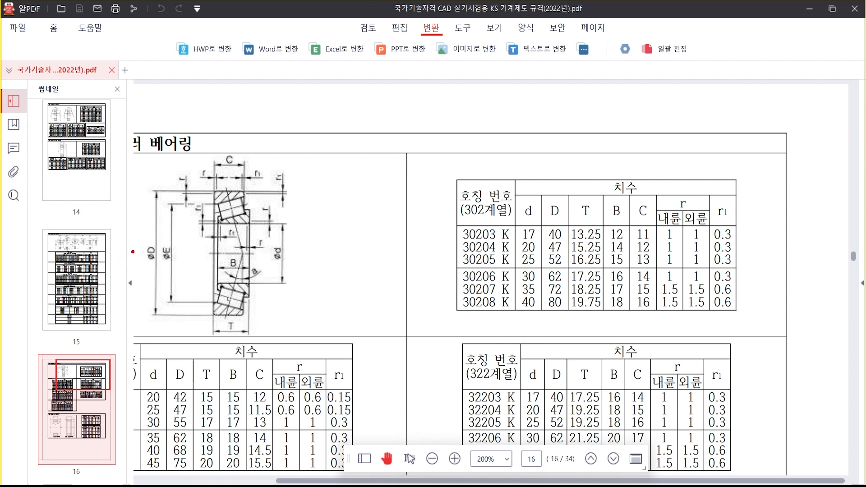
pyautogui.moveTo(141, 237); pyautogui.dragTo(159, 270)
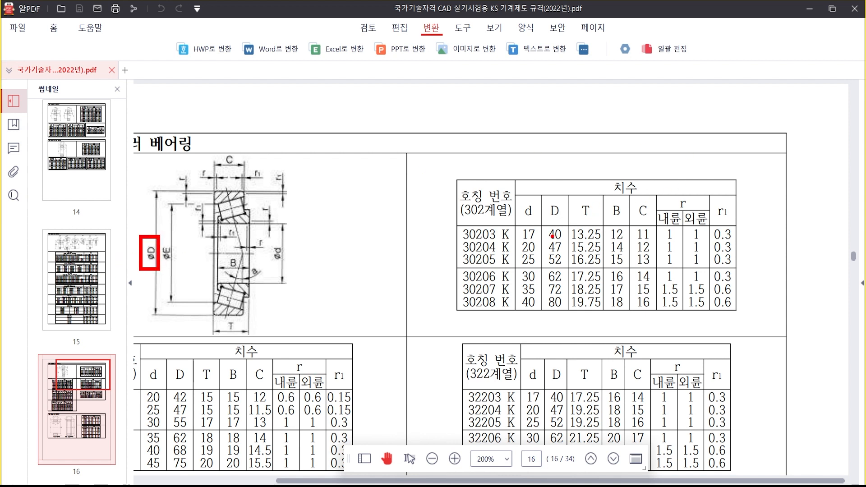
pyautogui.moveTo(543, 225); pyautogui.dragTo(570, 243)
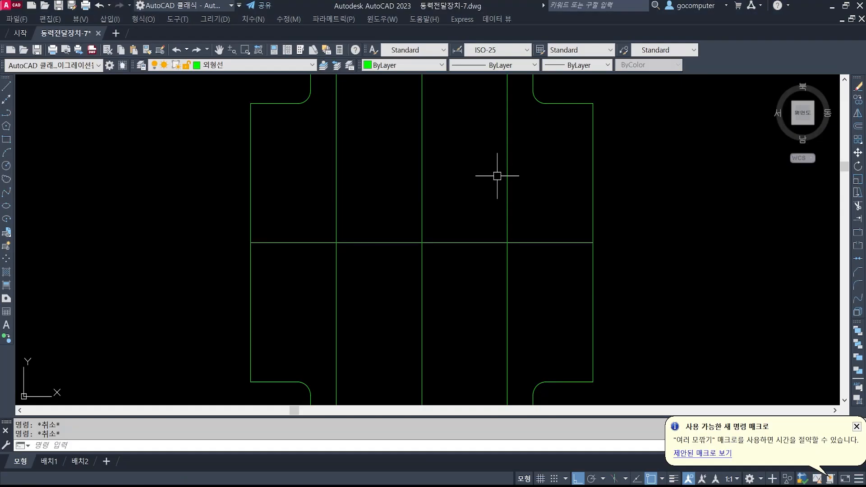
# Step: Switch to AutoCAD and offset the body's horizontal centre line 20 mm upward and 20 mm downward for the bearing bore
pyautogui.write('o')
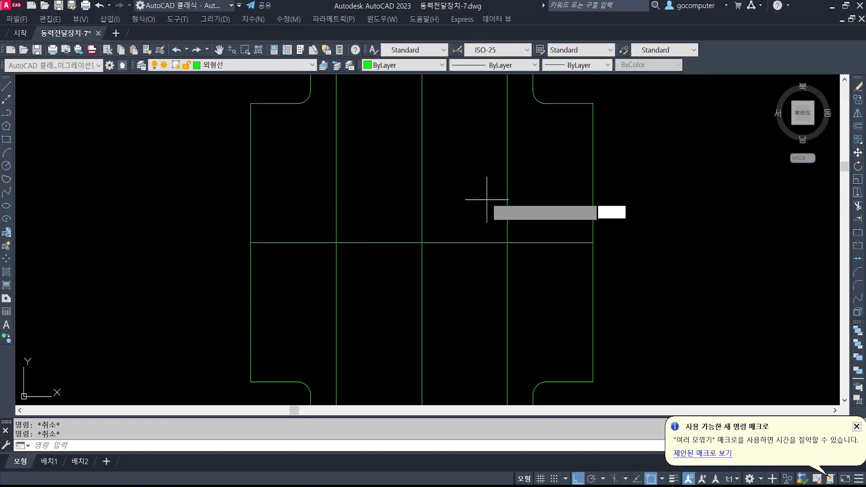
pyautogui.press('Return')
pyautogui.write('20')
pyautogui.press('Return')
pyautogui.click(435, 246)
pyautogui.click(446, 199)
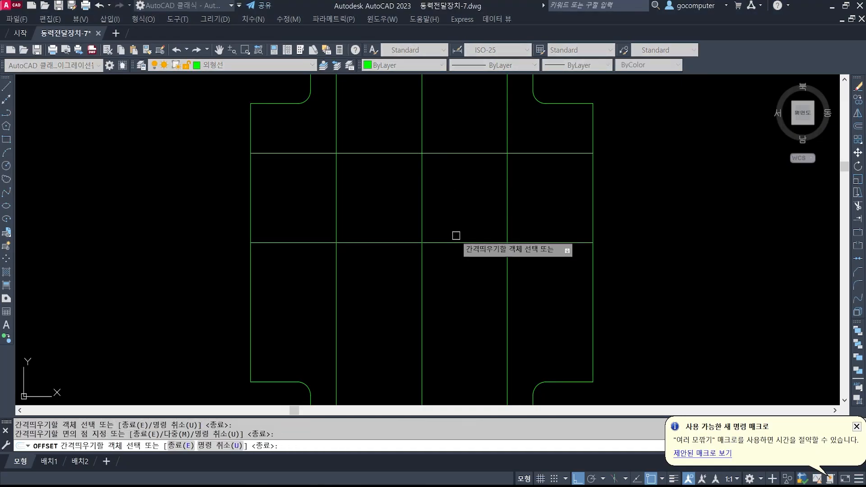
pyautogui.click(445, 243)
pyautogui.click(464, 298)
pyautogui.press('Return')
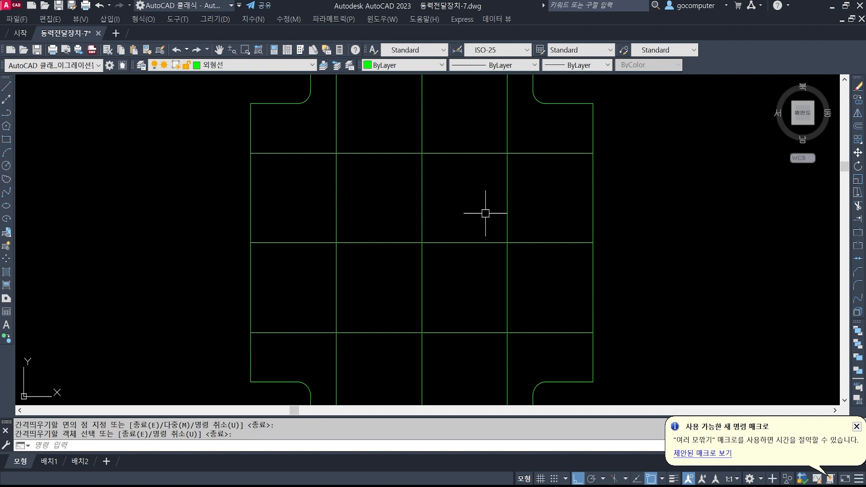
# Step: Trim the upper and lower bearing bore lines between the body's two inner wall lines
pyautogui.press('Escape')
pyautogui.write('tr')
pyautogui.press('Return')
pyautogui.click(538, 205)
pyautogui.click(492, 180)
pyautogui.click(361, 207)
pyautogui.click(305, 167)
pyautogui.press('Return')
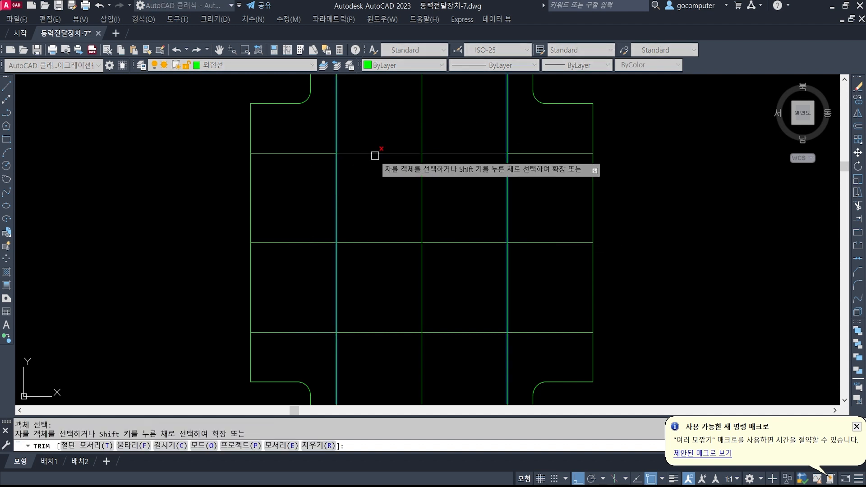
pyautogui.click(374, 153)
pyautogui.click(368, 334)
pyautogui.press('Return')
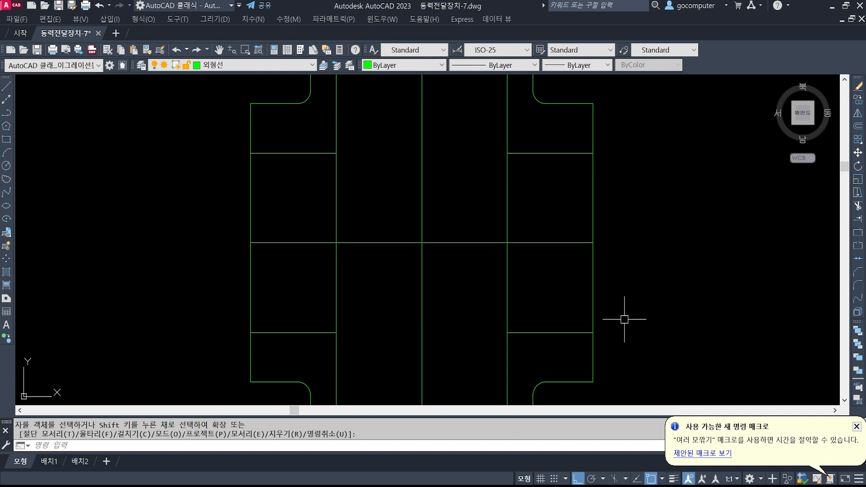
# Step: Box the outer bearing bore openings on both the left and right edges of the body
pyautogui.moveTo(265, 235); pyautogui.dragTo(315, 218, button='middle')
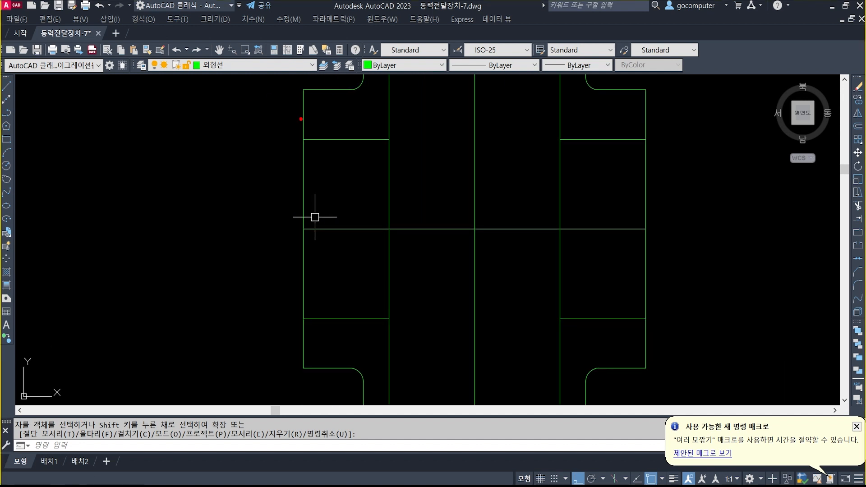
pyautogui.moveTo(301, 119); pyautogui.dragTo(314, 329)
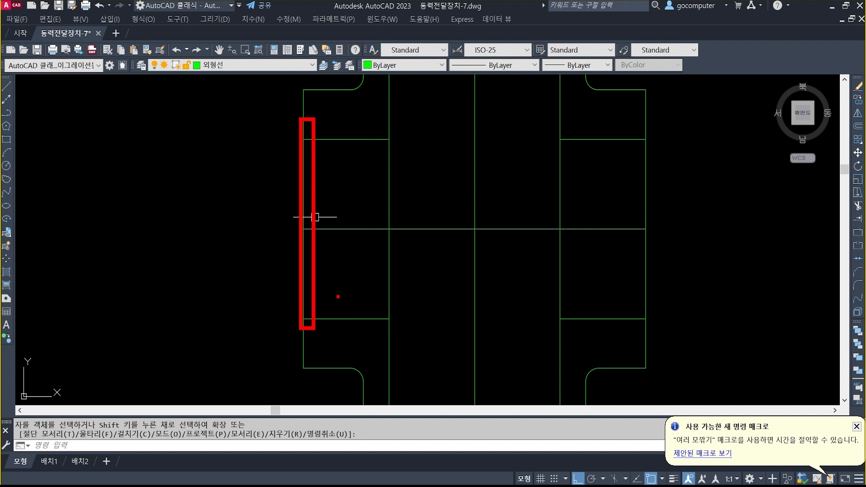
pyautogui.moveTo(631, 125); pyautogui.dragTo(665, 335)
pyautogui.press('Escape')
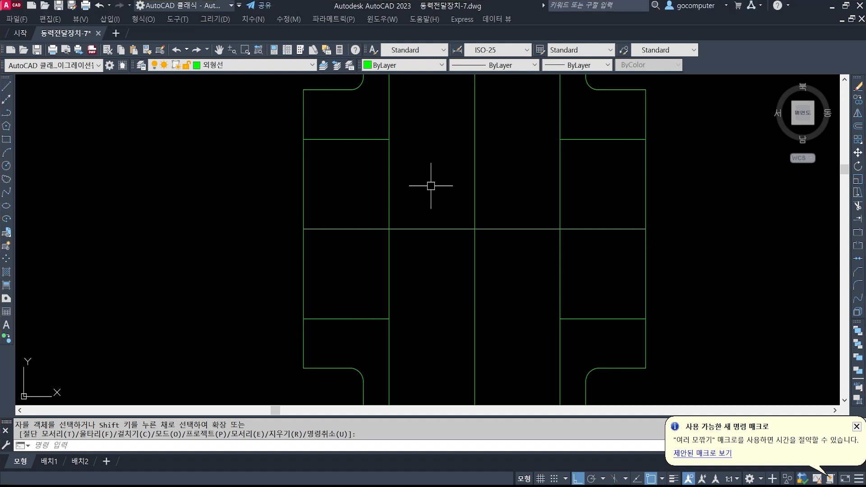
# Step: Chamfer the upper outer corner of the left bearing bore with both distances at 1 and no-trim mode
pyautogui.press('Return')
pyautogui.write('d')
pyautogui.press('Return')
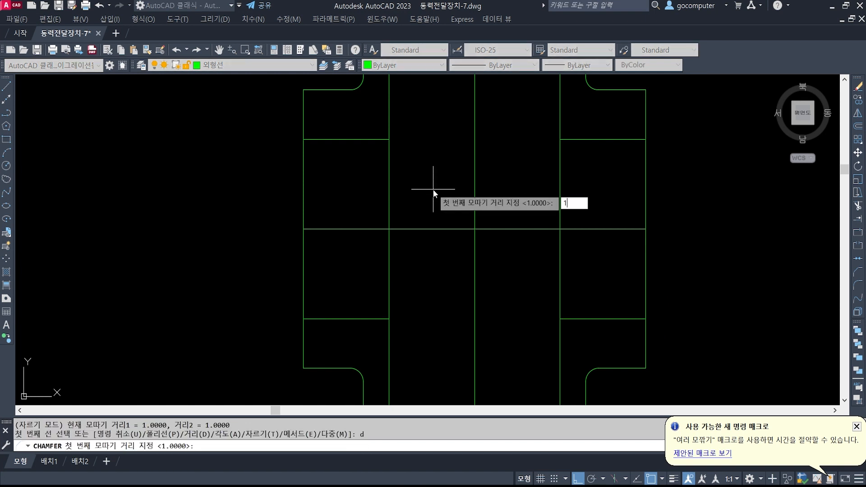
pyautogui.write('1')
pyautogui.press('Return')
pyautogui.press('Return')
pyautogui.write('t')
pyautogui.press('Return')
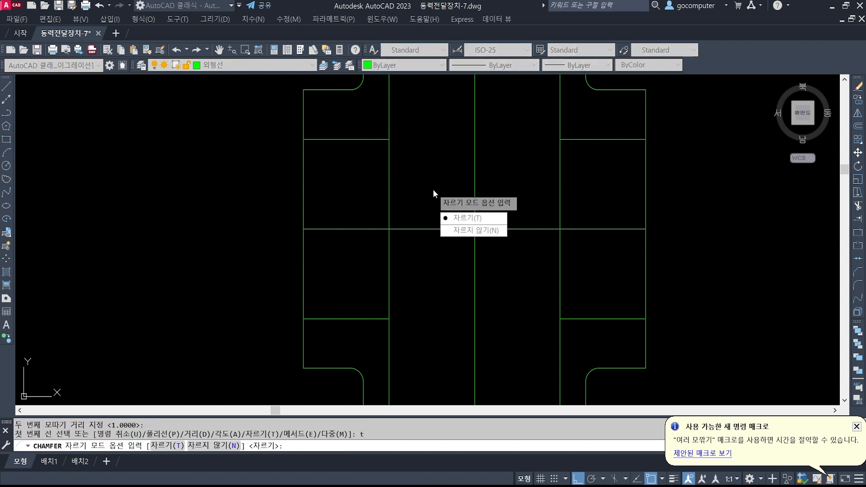
pyautogui.write('n')
pyautogui.press('Return')
pyautogui.scroll(3, 311, 122)
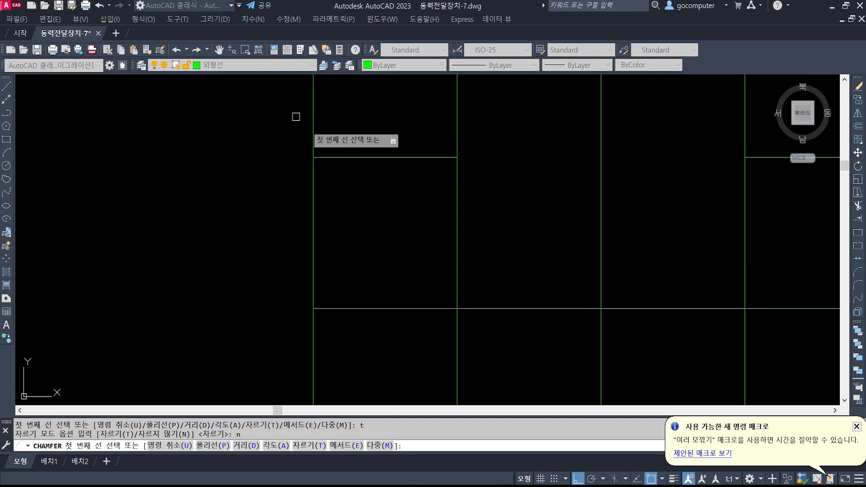
pyautogui.click(326, 155)
pyautogui.click(327, 153)
# Step: Chamfer the lower outer corner of the left bearing bore with the same distances
pyautogui.moveTo(382, 346); pyautogui.dragTo(375, 113, button='middle')
pyautogui.press('Return')
pyautogui.click(324, 225)
pyautogui.click(307, 246)
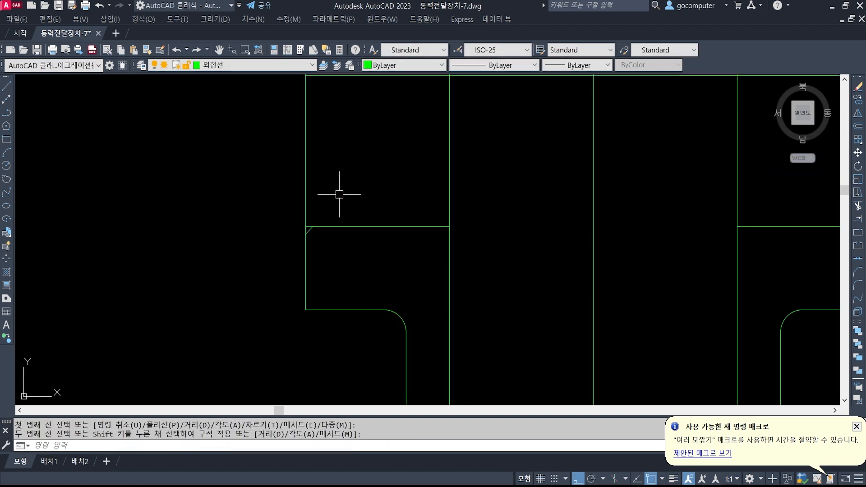
# Step: Draw a vertical line joining the inner ends of the left bore's lower and upper chamfers
pyautogui.moveTo(339, 191); pyautogui.dragTo(366, 246, button='middle')
pyautogui.write('l')
pyautogui.press('Return')
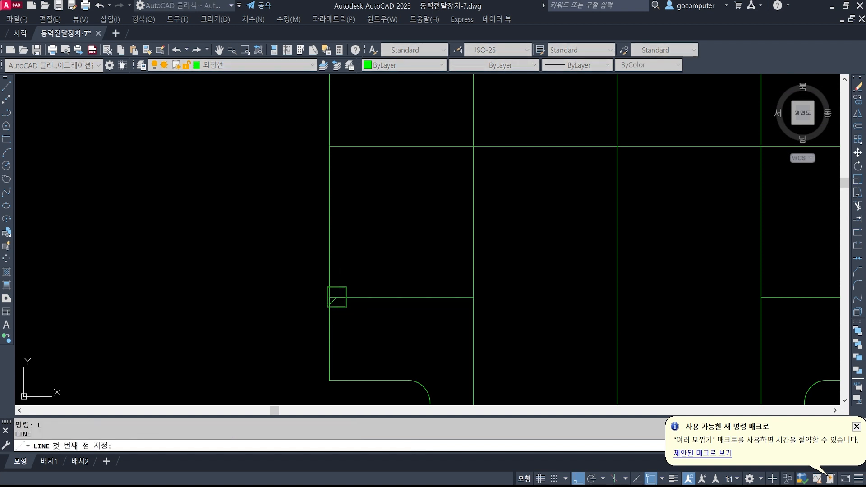
pyautogui.click(337, 297)
pyautogui.moveTo(344, 105); pyautogui.dragTo(354, 311, button='middle')
pyautogui.click(346, 201)
pyautogui.press('Return')
# Step: Trim the bore line ends outside the left chamfers, using the vertical chamfer line as the cutting edge
pyautogui.scroll(4, 341, 194)
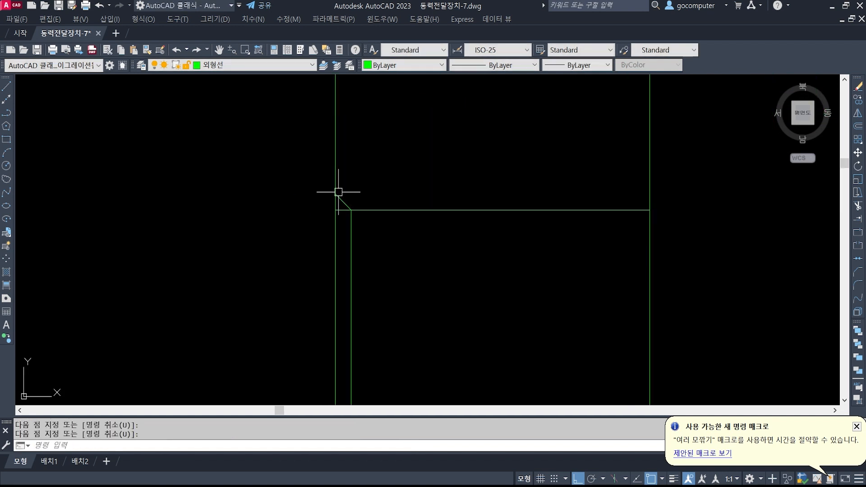
pyautogui.write('tr')
pyautogui.press('Return')
pyautogui.click(350, 234)
pyautogui.press('Return')
pyautogui.scroll(-4, 401, 203)
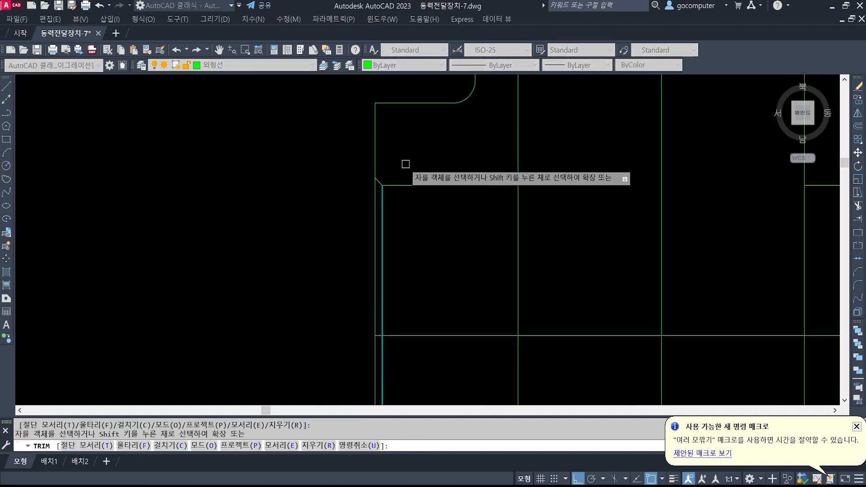
pyautogui.scroll(5, 375, 282)
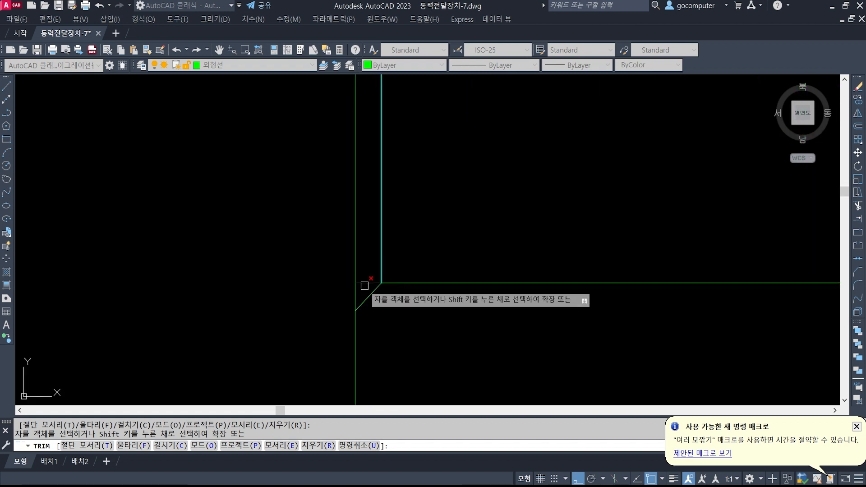
pyautogui.click(364, 284)
pyautogui.press('Return')
pyautogui.scroll(-6, 308, 288)
pyautogui.scroll(-1, 306, 271)
pyautogui.moveTo(372, 263); pyautogui.dragTo(337, 312, button='middle')
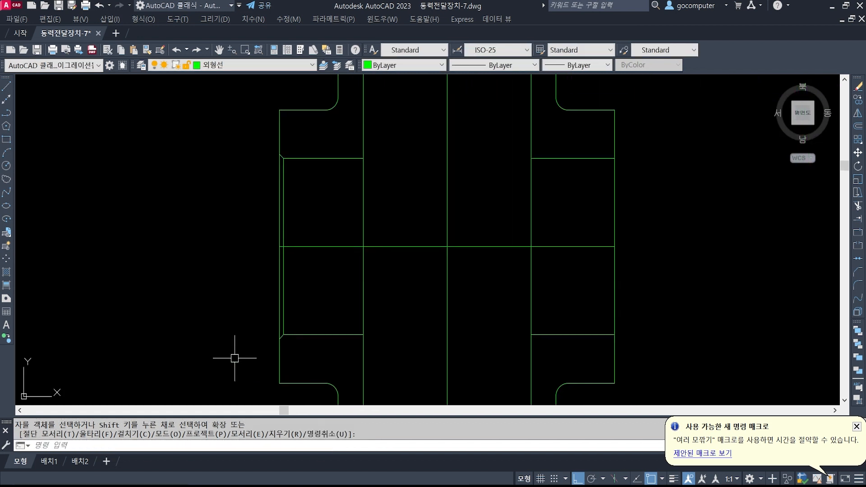
# Step: Mirror the left bore's two chamfers and vertical line about the body's vertical centre line, keeping the originals
pyautogui.moveTo(654, 235); pyautogui.dragTo(546, 239, button='middle')
pyautogui.moveTo(310, 242); pyautogui.dragTo(433, 215, button='middle')
pyautogui.press('Escape')
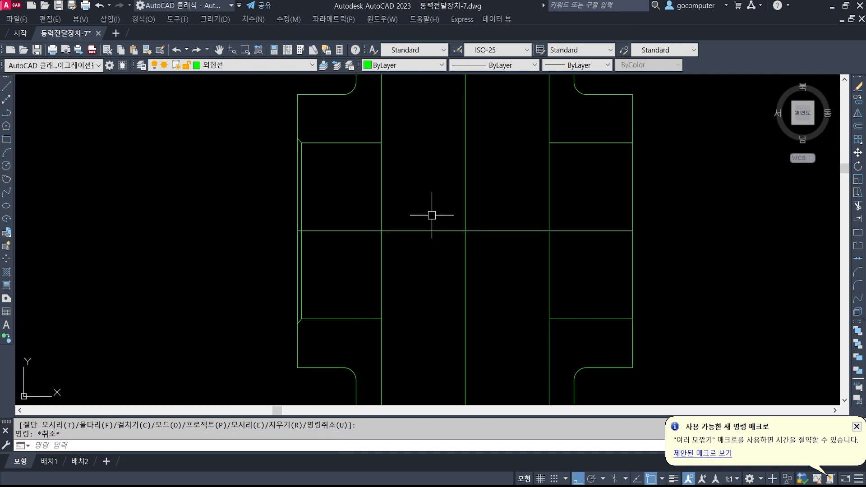
pyautogui.write('mi')
pyautogui.press('Return')
pyautogui.click(285, 119)
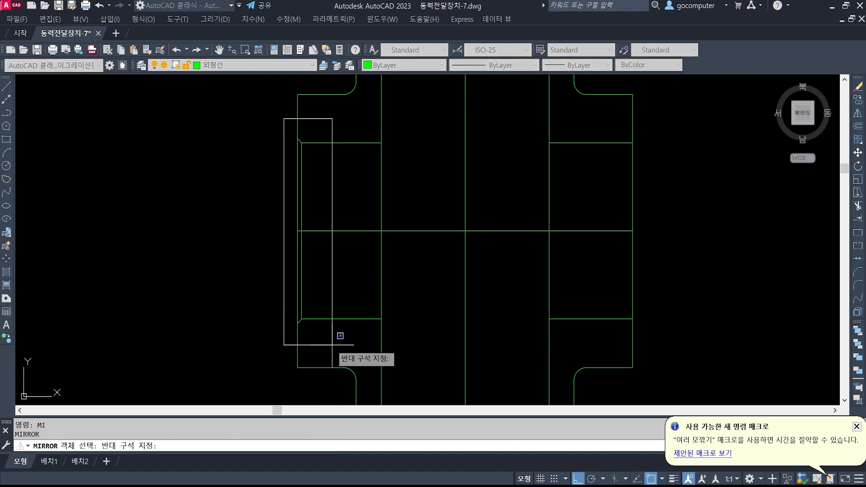
pyautogui.click(353, 367)
pyautogui.press('Return')
pyautogui.click(465, 231)
pyautogui.click(493, 318)
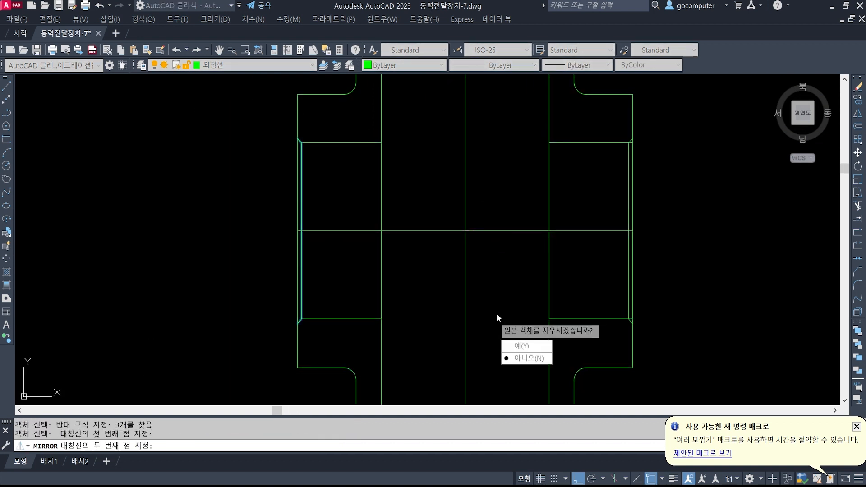
pyautogui.press('Return')
# Step: Trim the bore line ends outside the right chamfers, using the mirrored vertical line as the cutting edge
pyautogui.moveTo(506, 302); pyautogui.dragTo(309, 370, button='middle')
pyautogui.scroll(1, 309, 370)
pyautogui.scroll(2, 519, 158)
pyautogui.write('tr')
pyautogui.press('Return')
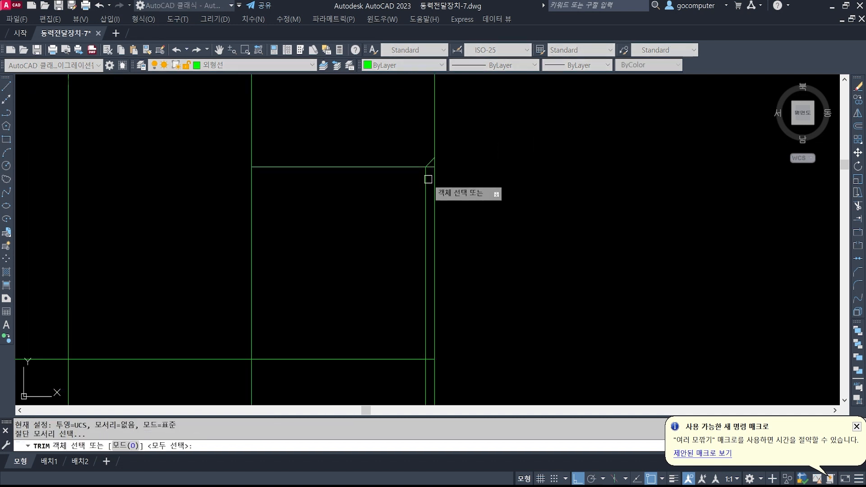
pyautogui.click(427, 178)
pyautogui.scroll(2, 428, 168)
pyautogui.press('Return')
pyautogui.scroll(-2, 443, 162)
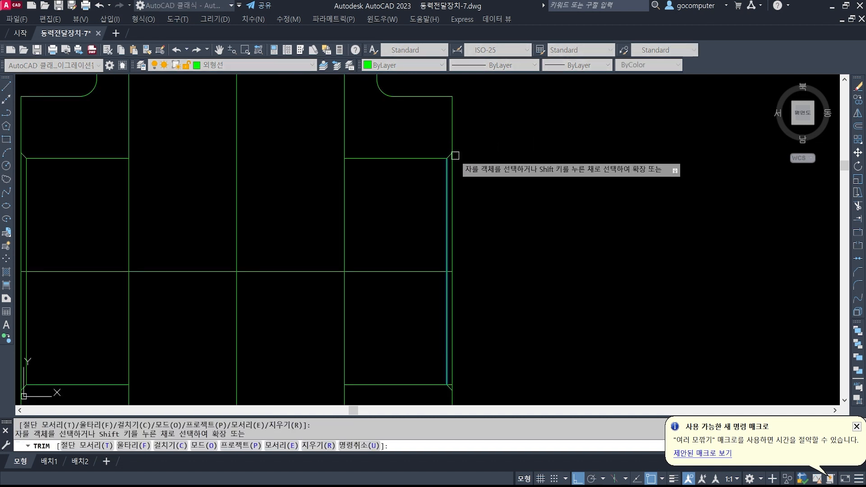
pyautogui.scroll(3, 460, 376)
pyautogui.press('Return')
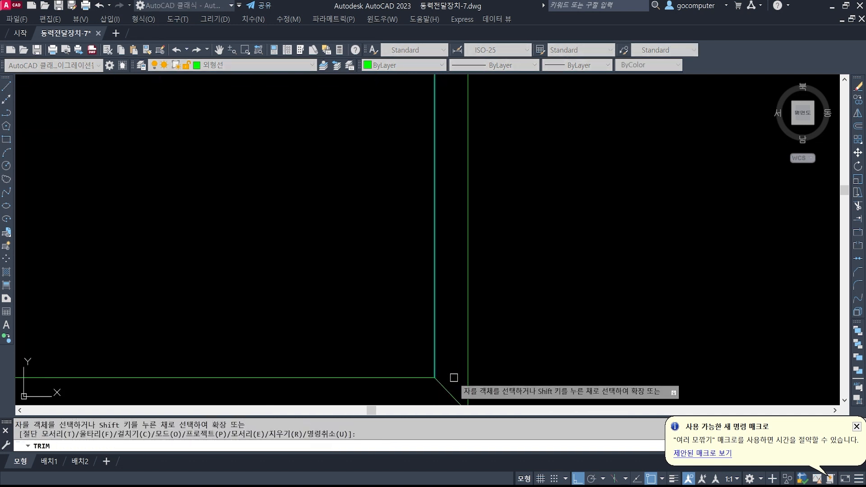
pyautogui.scroll(-4, 543, 300)
pyautogui.moveTo(419, 239)
pyautogui.mouseDown(button='middle')
pyautogui.moveTo(417, 251)
pyautogui.moveTo(409, 248)
pyautogui.mouseUp(button='middle')
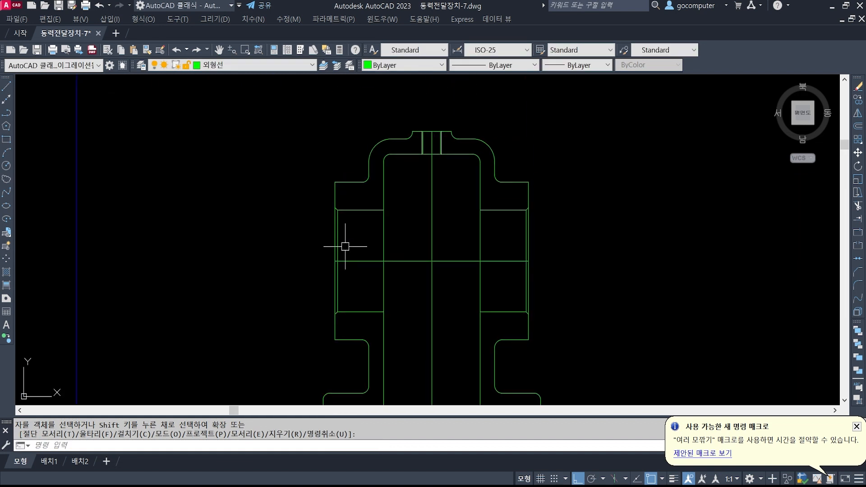
# Step: Switch to the reference image, box the upper-left cover bolt and mark the spacing between the upper and lower bolt centre lines
pyautogui.scroll(1, 415, 285)
pyautogui.scroll(1, 414, 284)
pyautogui.moveTo(448, 280); pyautogui.dragTo(415, 271, button='middle')
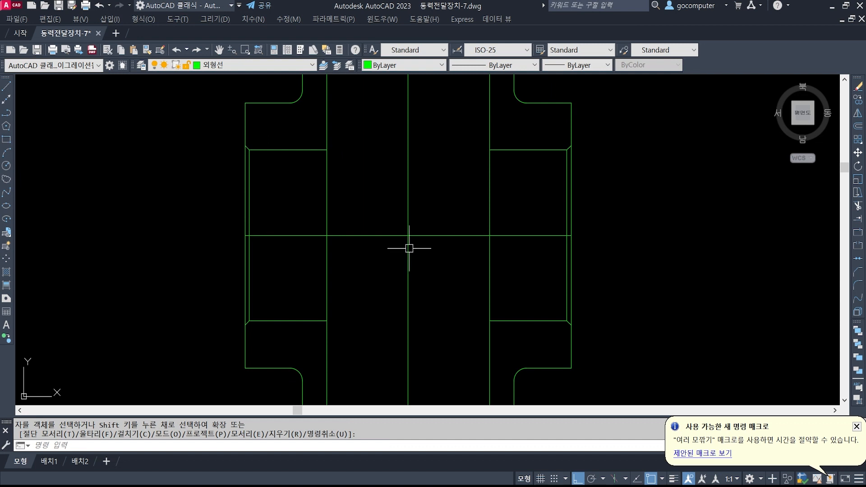
pyautogui.moveTo(324, 214); pyautogui.dragTo(385, 218, button='middle')
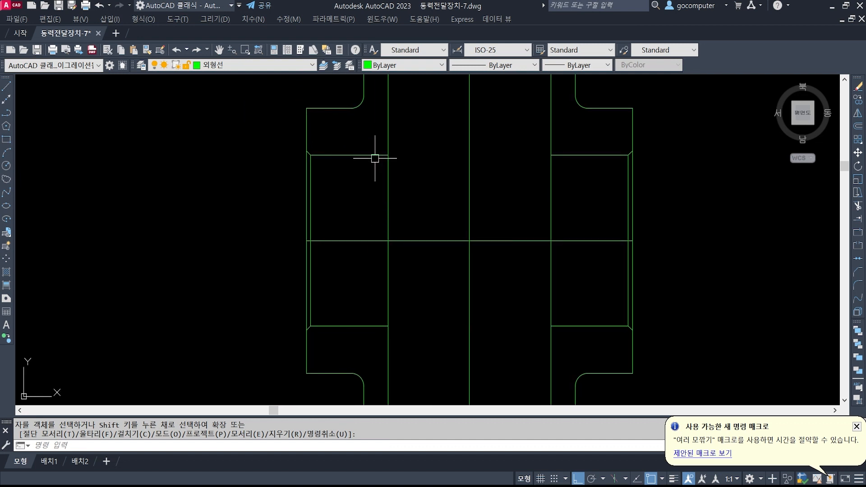
pyautogui.hotkey('alt', 'Tab')
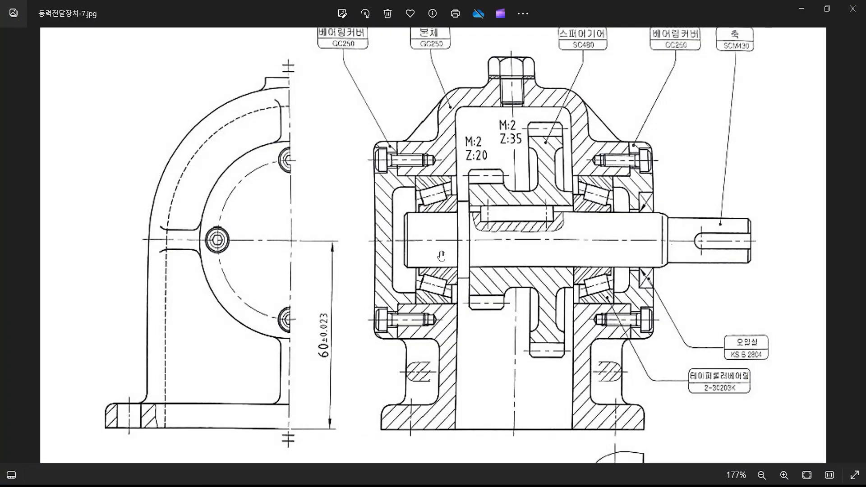
pyautogui.hotkey('ctrl', '2')
pyautogui.keyDown('ctrl'); pyautogui.moveTo(363, 144); pyautogui.dragTo(446, 174); pyautogui.keyUp('ctrl')
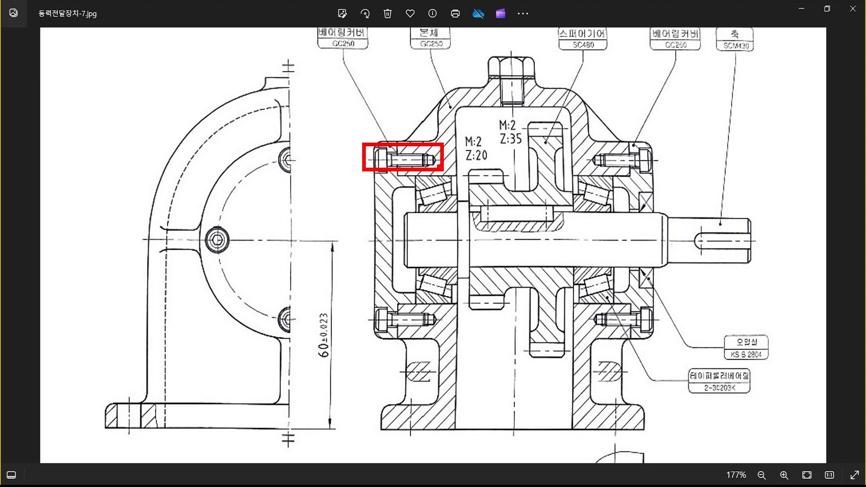
pyautogui.press('e')
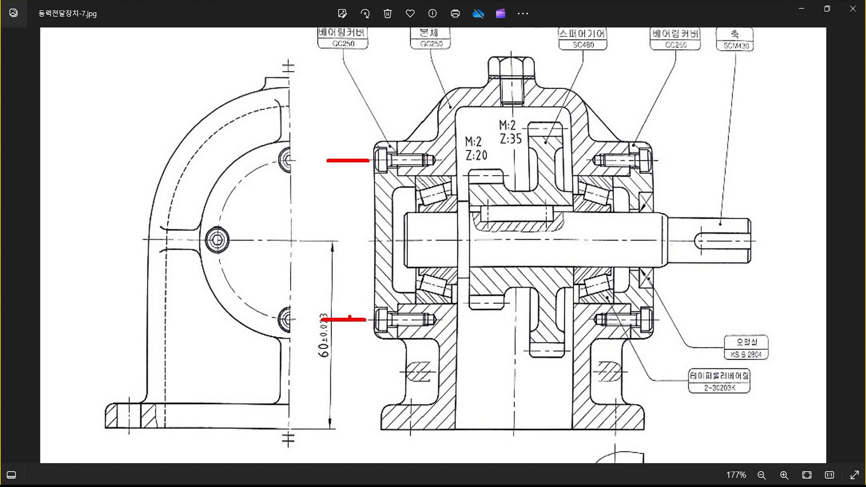
pyautogui.keyDown('ctrl'); pyautogui.keyDown('shift'); pyautogui.moveTo(350, 319); pyautogui.dragTo(347, 161); pyautogui.keyUp('shift'); pyautogui.keyUp('ctrl')
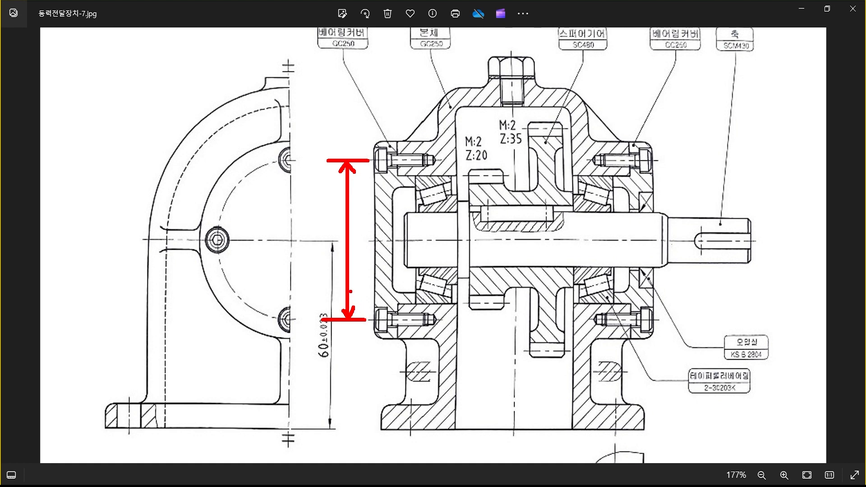
pyautogui.press('Escape')
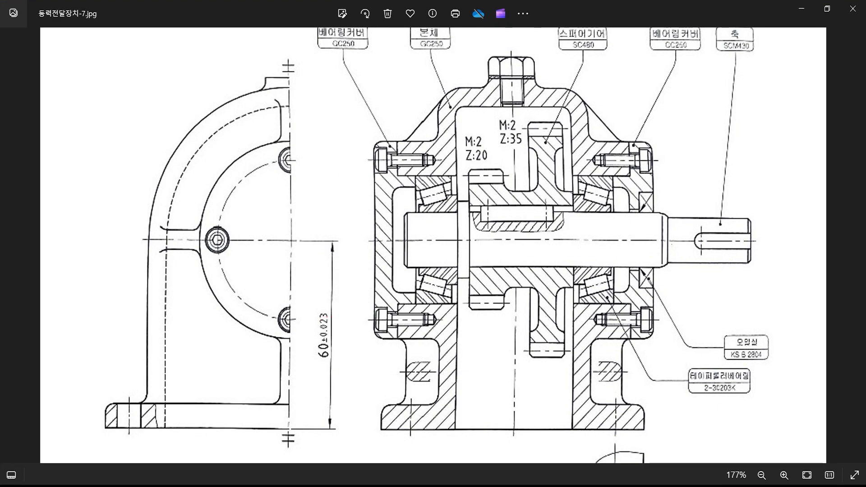
# Step: Switch to AutoCAD and offset the body's horizontal centre line upward, between the upper bore line and the shoulder edge, for the cover bolt axis
pyautogui.hotkey('alt', 'Tab')
pyautogui.write('o')
pyautogui.press('Return')
pyautogui.write('2')
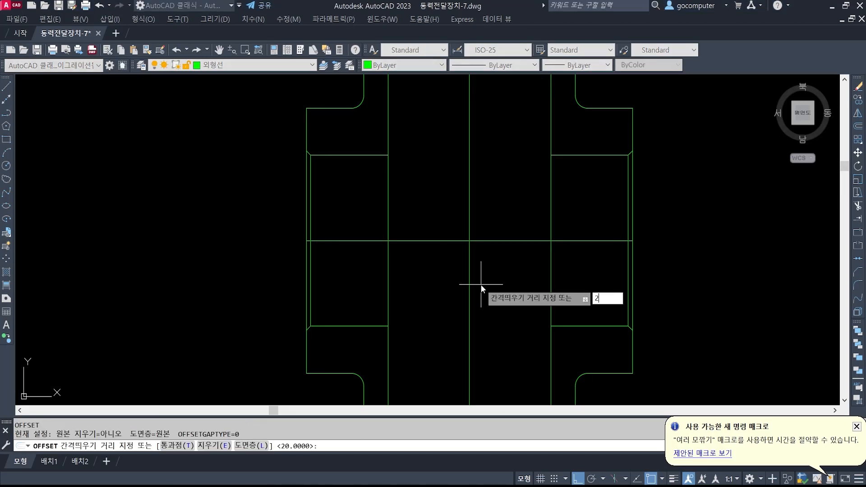
pyautogui.press('Return')
pyautogui.click(433, 241)
pyautogui.click(426, 163)
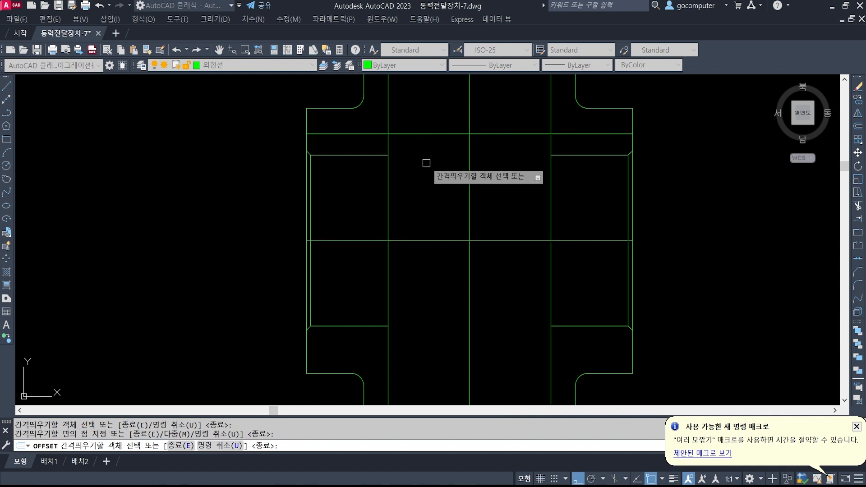
pyautogui.press('Escape')
# Step: Switch to the reference image and mark the upper-left cover bolt hole's 10 thread length and M4 diameter
pyautogui.moveTo(358, 142); pyautogui.dragTo(425, 233, button='middle')
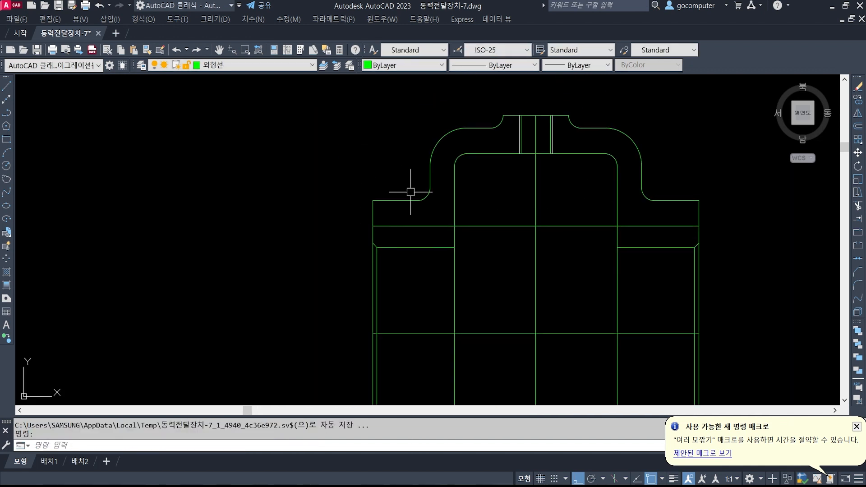
pyautogui.hotkey('alt', 'Tab')
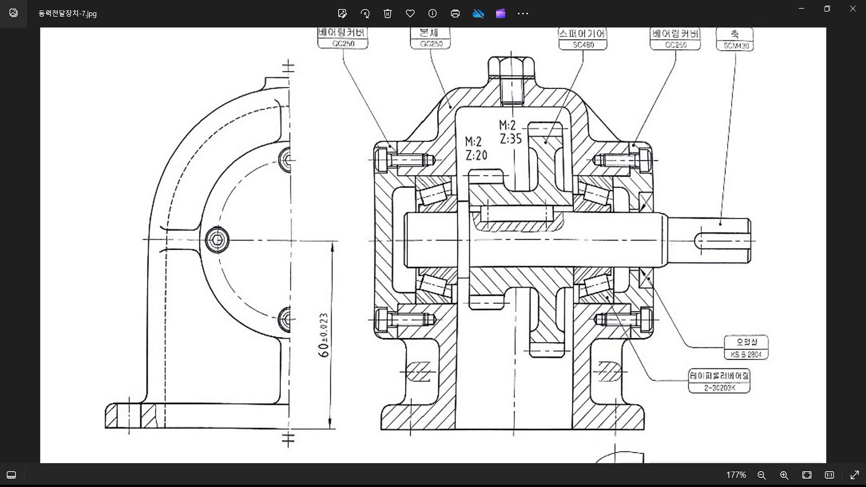
pyautogui.hotkey('alt', 'Tab')
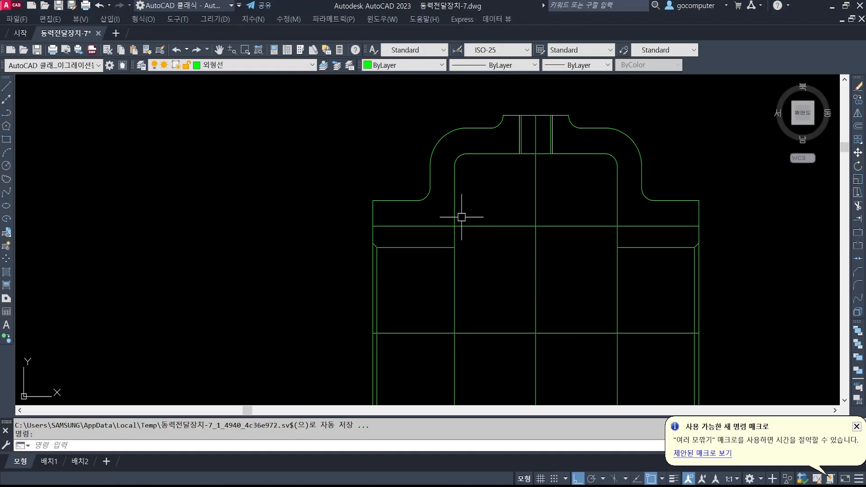
pyautogui.scroll(5, 380, 203)
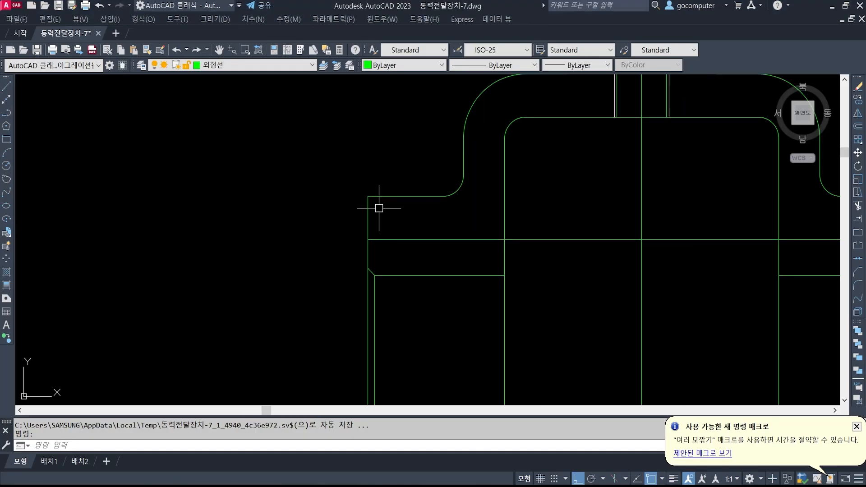
pyautogui.hotkey('alt', 'Tab')
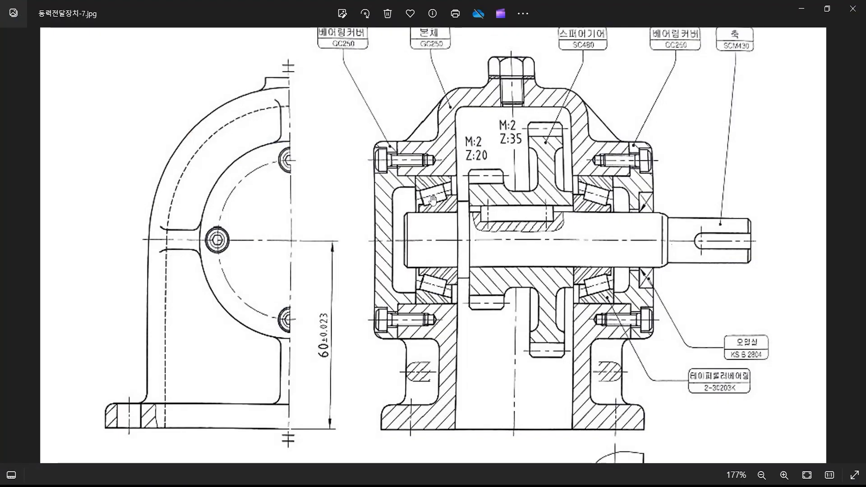
pyautogui.scroll(1, 424, 136)
pyautogui.scroll(2, 423, 136)
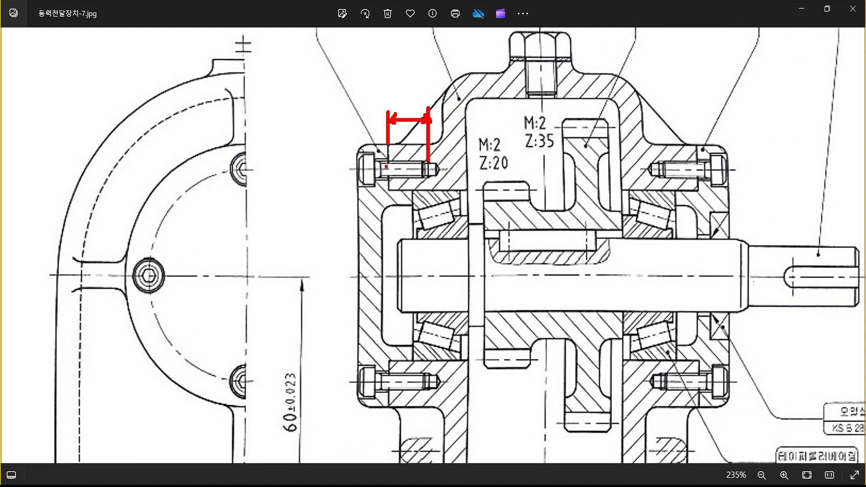
pyautogui.moveTo(390, 159); pyautogui.dragTo(311, 160)
pyautogui.moveTo(389, 177); pyautogui.dragTo(314, 177)
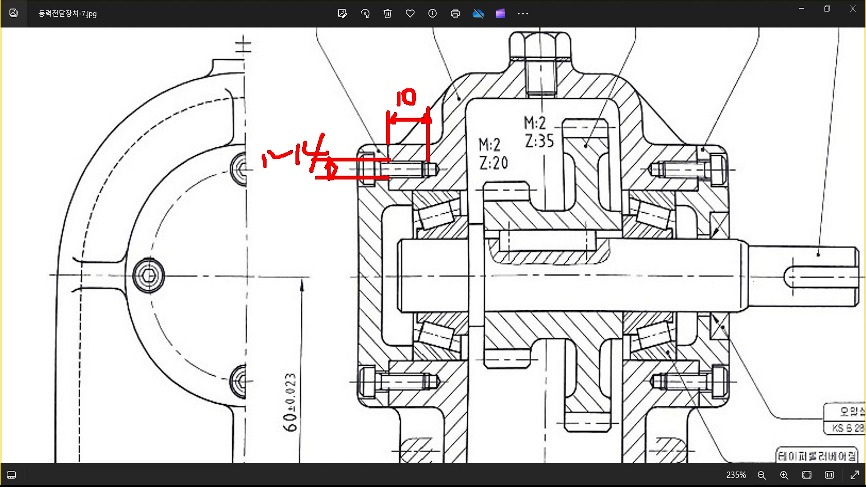
pyautogui.press('Escape')
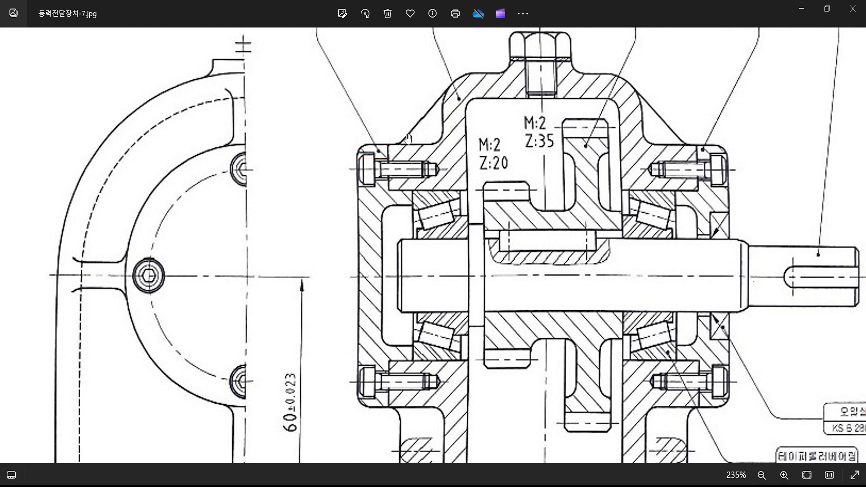
# Step: Switch to AutoCAD and offset the cover bolt axis by 2 to both sides for the M4 hole's outer lines
pyautogui.hotkey('alt', 'Tab')
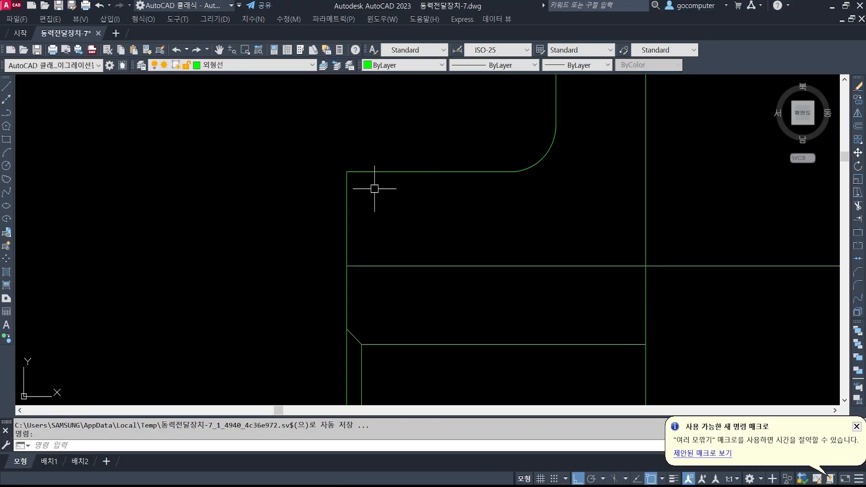
pyautogui.scroll(-1, 426, 219)
pyautogui.write('o')
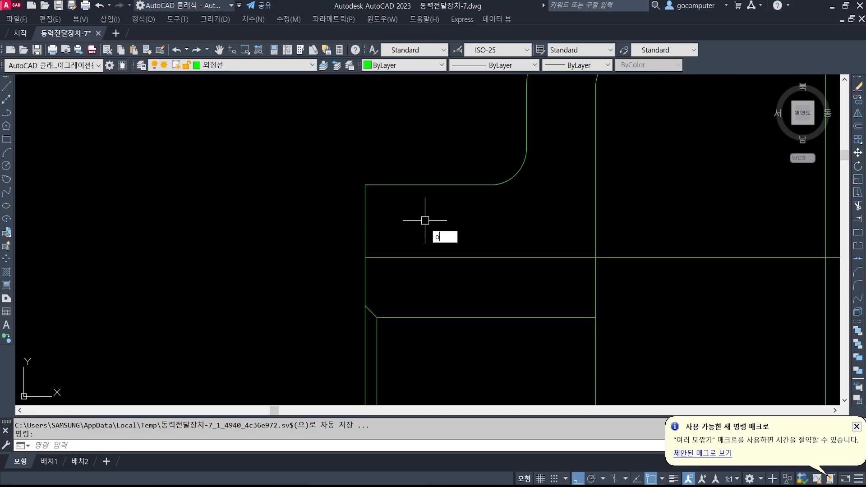
pyautogui.press('Return')
pyautogui.write('2')
pyautogui.press('Return')
pyautogui.click(435, 258)
pyautogui.click(438, 223)
pyautogui.click(436, 258)
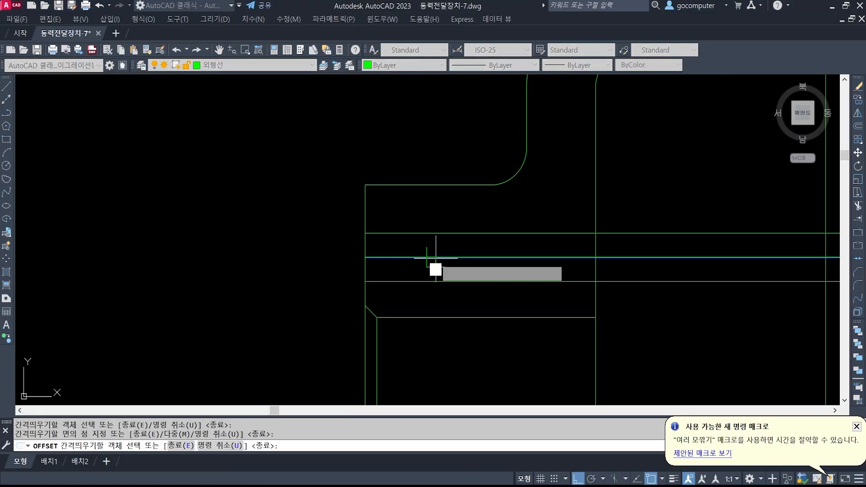
pyautogui.press('Return')
# Step: Offset the body's left vertical edge inward by 10 to set the bolt hole's thread depth
pyautogui.scroll(2, 426, 258)
pyautogui.write('o')
pyautogui.press('Return')
pyautogui.write('10')
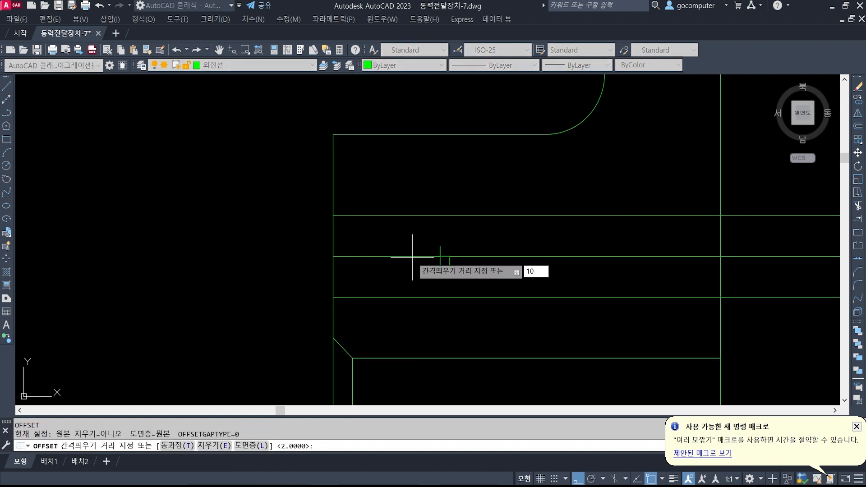
pyautogui.press('Return')
pyautogui.click(333, 188)
pyautogui.click(434, 183)
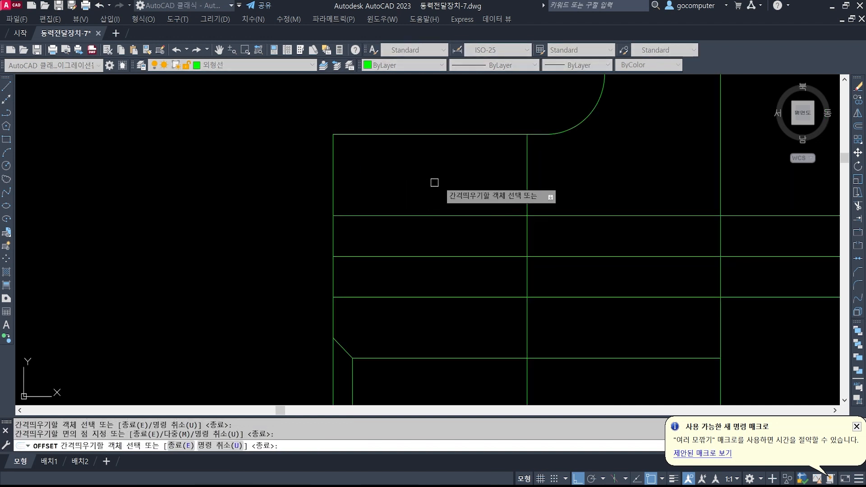
pyautogui.press('Return')
# Step: Trim the hole's outer lines, axis and depth line against each other, leaving a closed rectangle with its axis at the left edge
pyautogui.write('tr')
pyautogui.press('Return')
pyautogui.click(560, 319)
pyautogui.click(512, 206)
pyautogui.press('Return')
pyautogui.click(585, 331)
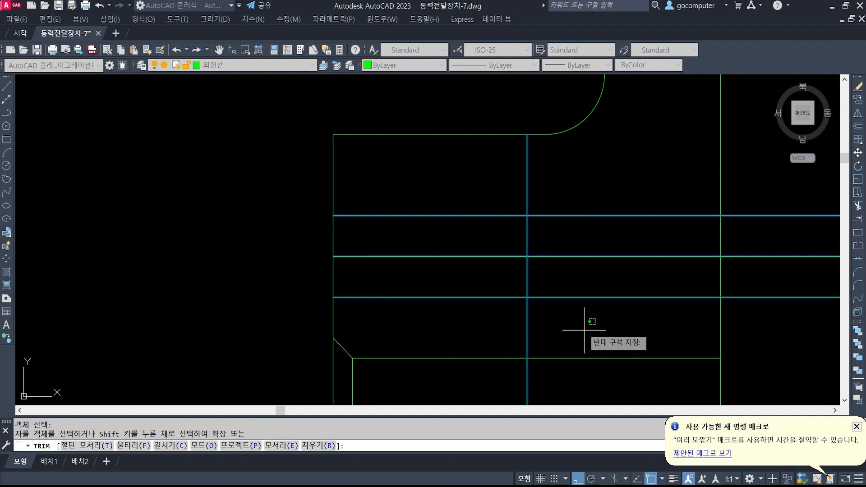
pyautogui.click(559, 186)
pyautogui.click(527, 190)
pyautogui.click(527, 314)
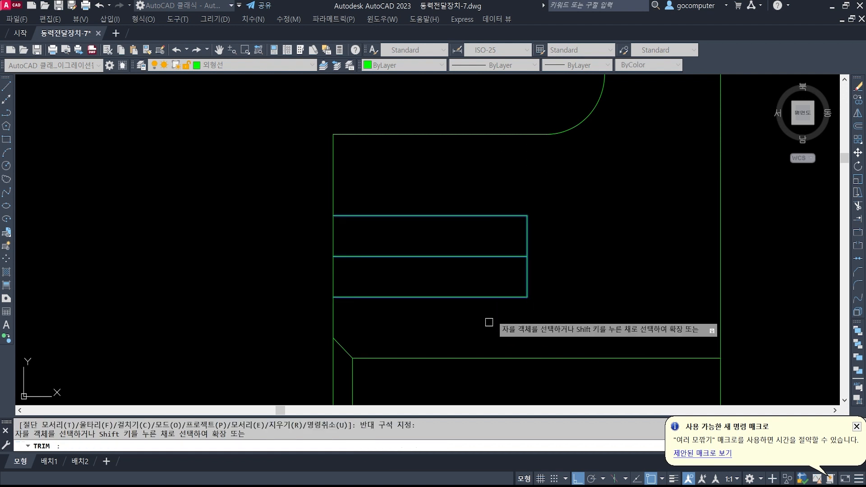
pyautogui.press('Return')
pyautogui.moveTo(527, 268); pyautogui.dragTo(544, 238, button='middle')
pyautogui.click(544, 206)
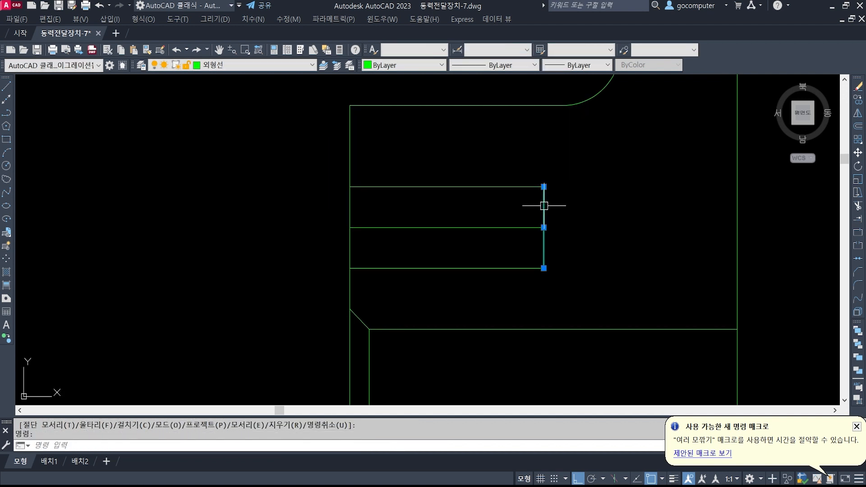
pyautogui.press('Escape')
pyautogui.press('Escape')
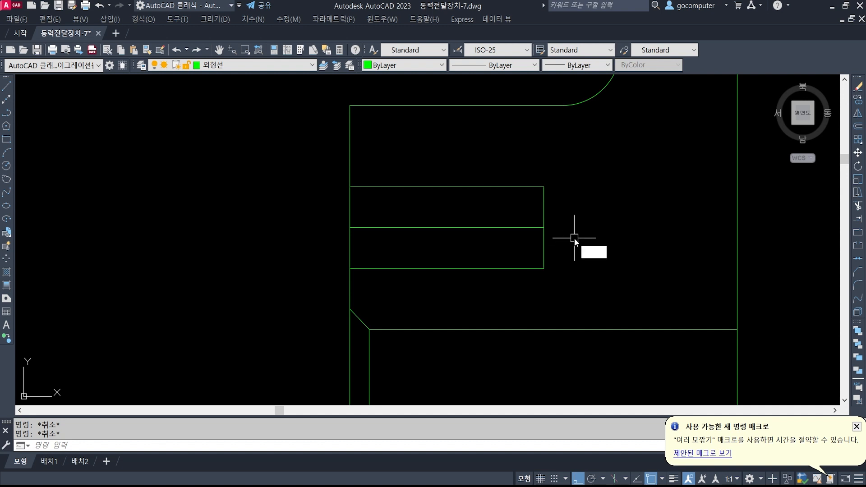
# Step: Start an offset, then switch to the KS standards PDF and look up M4 in the M3–M16 thread table on page 4
pyautogui.write('o')
pyautogui.press('Return')
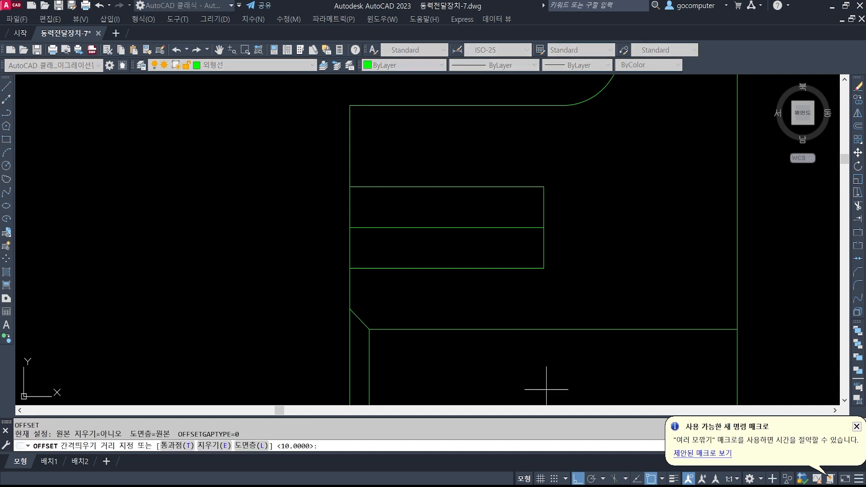
pyautogui.hotkey('alt', 'Tab')
pyautogui.scroll(10, 54, 329)
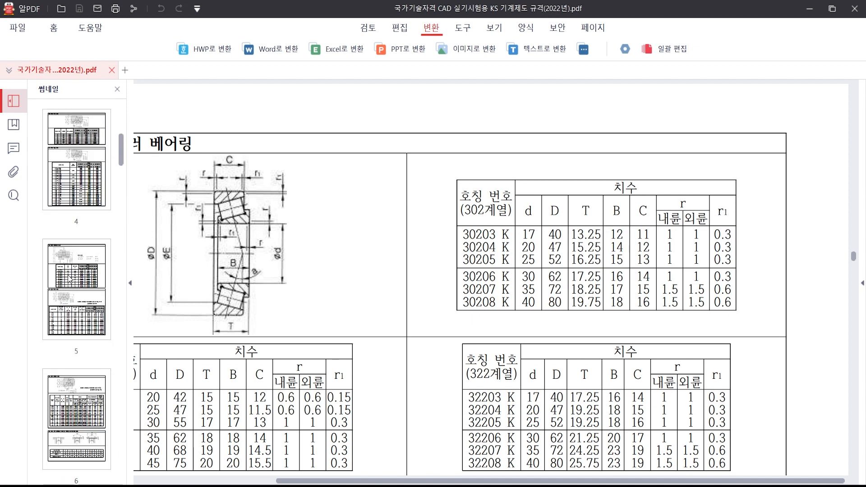
pyautogui.click(79, 286)
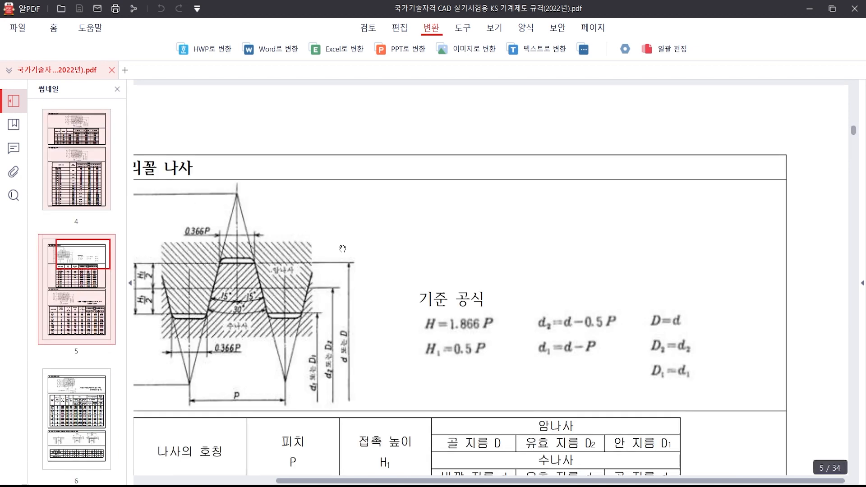
pyautogui.keyDown('ctrl'); pyautogui.scroll(-2, 342, 249); pyautogui.keyUp('ctrl')
pyautogui.scroll(3, 94, 223)
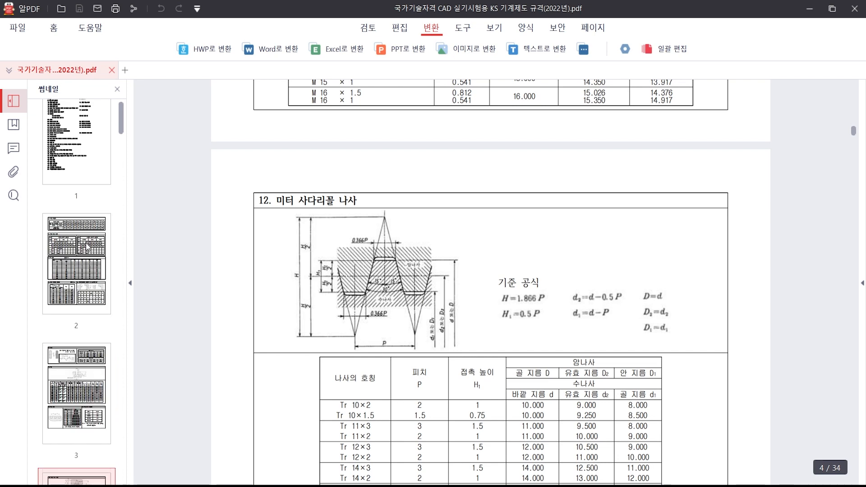
pyautogui.scroll(-3, 86, 242)
pyautogui.scroll(-3, 77, 337)
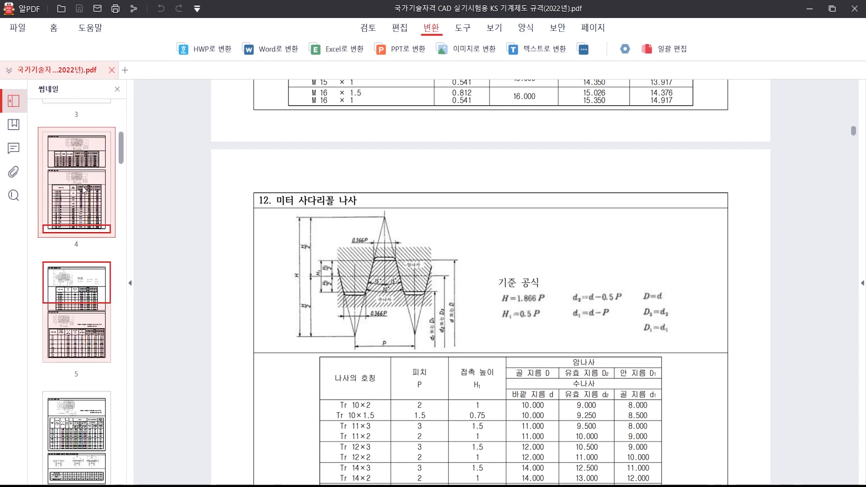
pyautogui.scroll(10, 361, 250)
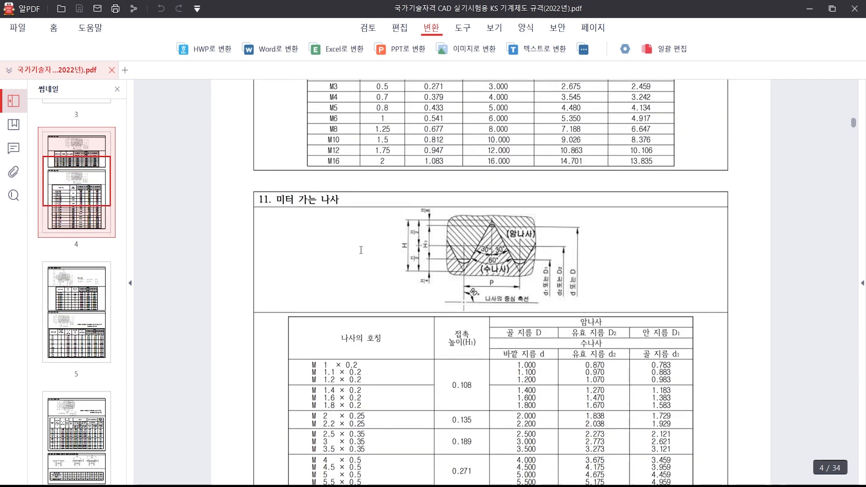
pyautogui.scroll(5, 361, 250)
pyautogui.keyDown('ctrl'); pyautogui.scroll(2, 377, 271); pyautogui.keyUp('ctrl')
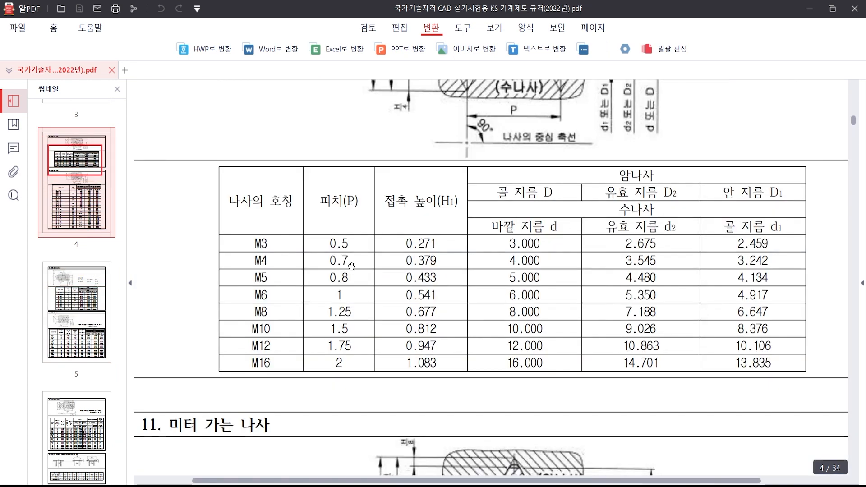
# Step: Switch to AutoCAD and offset the threaded hole's upper and lower edges inward by 0.35
pyautogui.hotkey('ctrl', '2')
pyautogui.moveTo(302, 250)
pyautogui.keyDown('ctrl'); pyautogui.mouseDown()
pyautogui.moveTo(381, 267)
pyautogui.moveTo(372, 269)
pyautogui.mouseUp(); pyautogui.keyUp('ctrl')
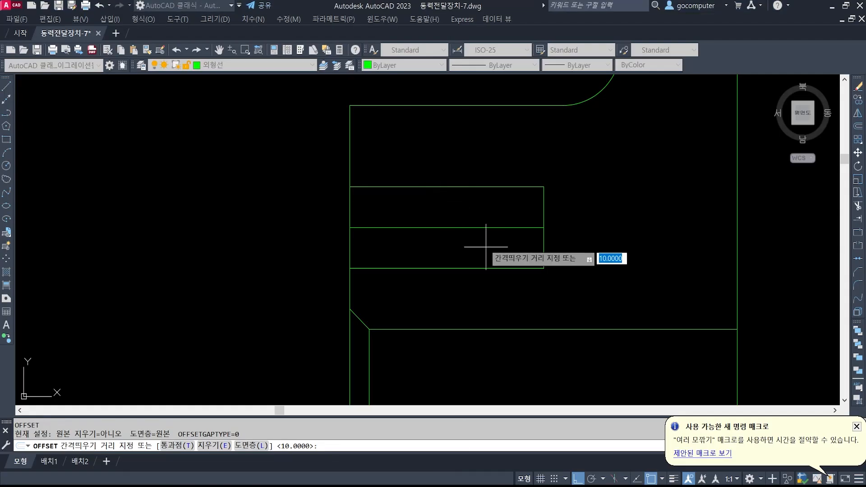
pyautogui.press('Escape')
pyautogui.press('Escape')
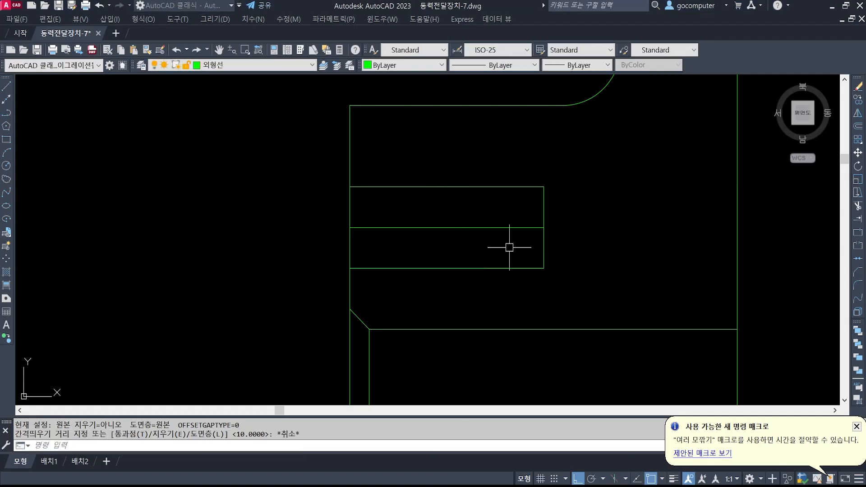
pyautogui.write('o')
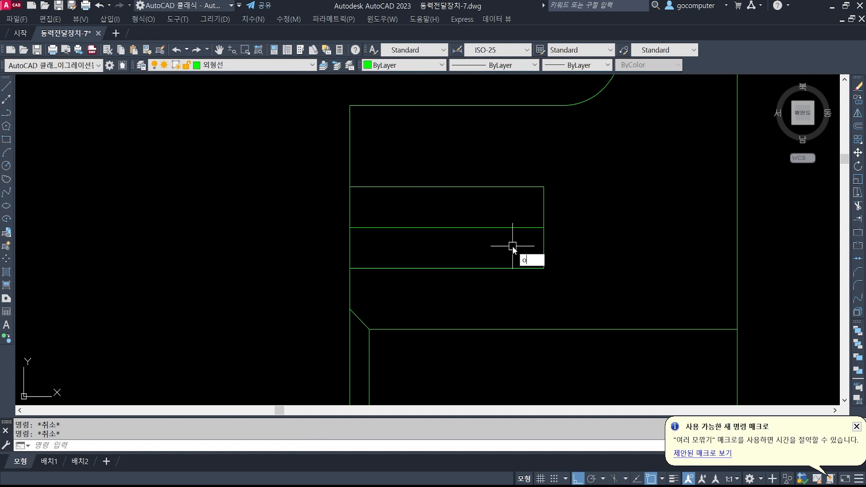
pyautogui.press('Return')
pyautogui.write('0.3')
pyautogui.press('Return')
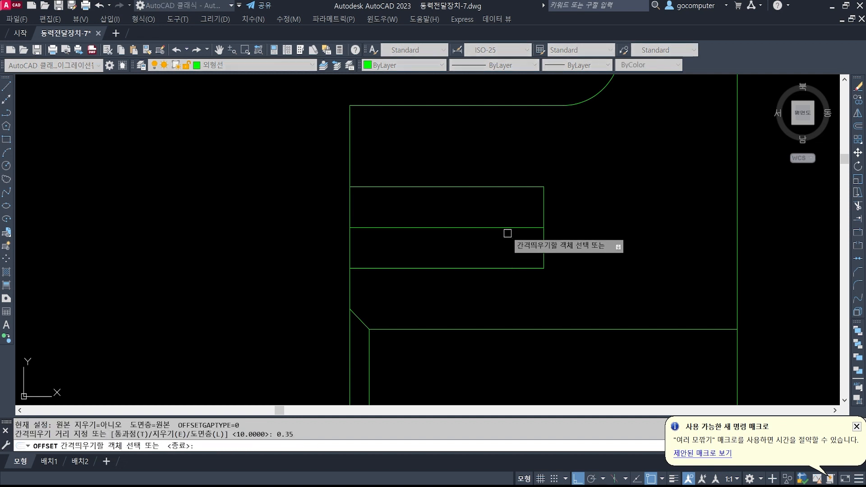
pyautogui.click(470, 187)
pyautogui.click(471, 208)
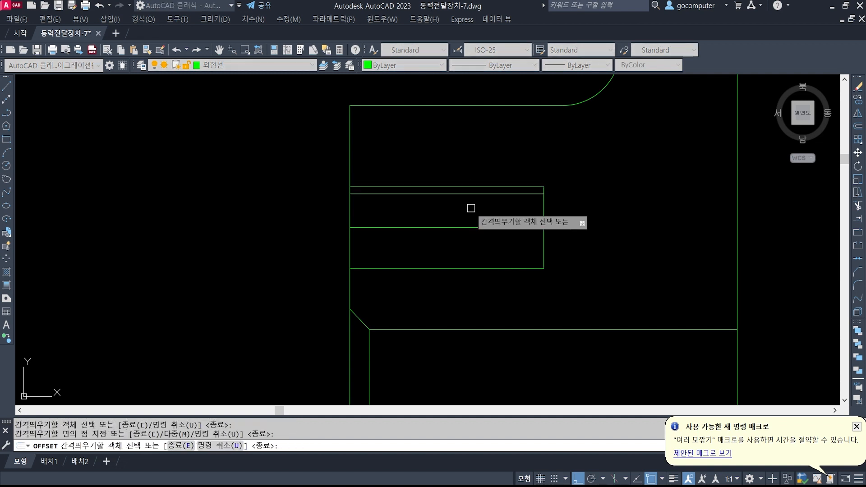
pyautogui.click(472, 268)
pyautogui.click(475, 238)
pyautogui.press('Return')
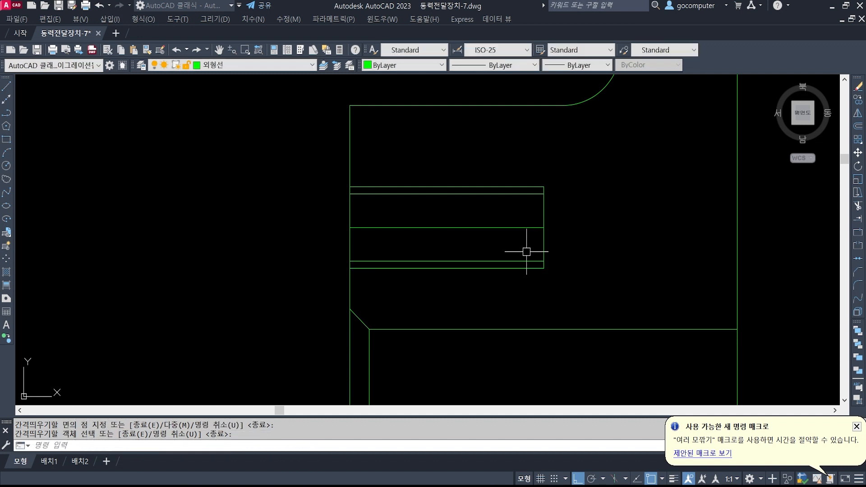
# Step: Move the hole's outermost upper and lower lines to the 가는실선 layer
pyautogui.moveTo(518, 230); pyautogui.dragTo(485, 228, button='middle')
pyautogui.click(439, 183)
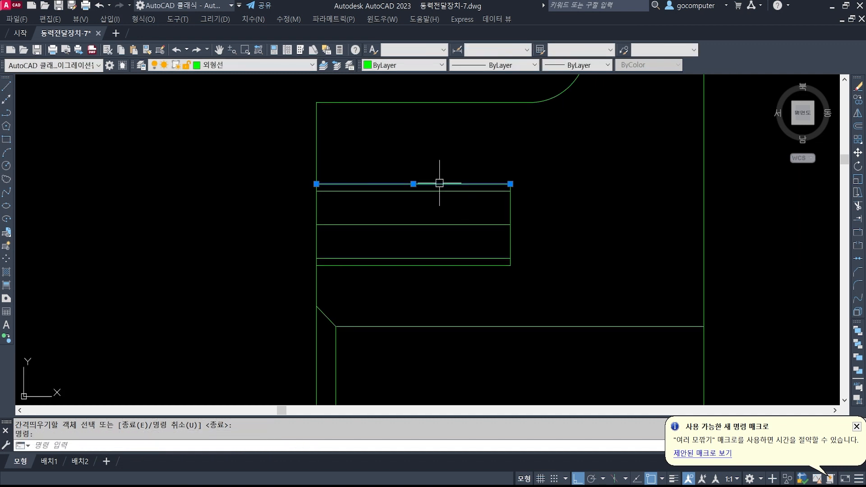
pyautogui.click(446, 266)
pyautogui.click(292, 65)
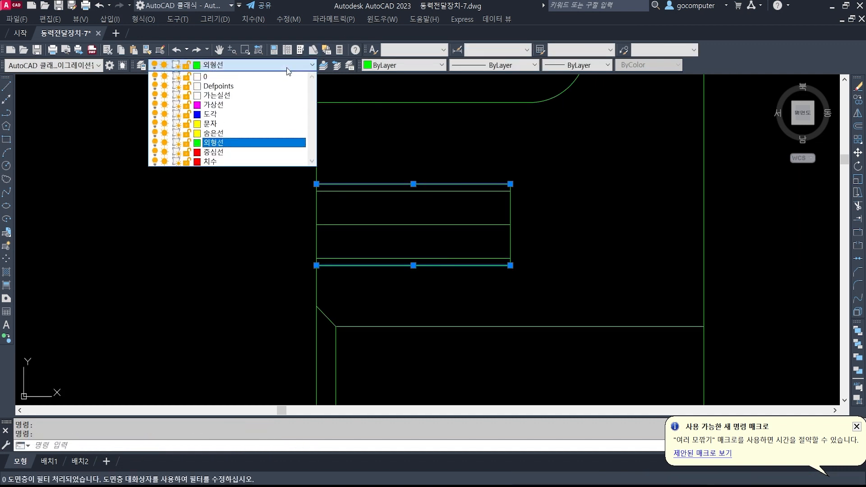
pyautogui.click(271, 96)
pyautogui.press('Escape')
pyautogui.press('Escape')
# Step: Offset the hole's vertical end line by 2, away from the hole opening
pyautogui.scroll(2, 548, 235)
pyautogui.moveTo(549, 235); pyautogui.dragTo(510, 232, button='middle')
pyautogui.write('o')
pyautogui.press('Return')
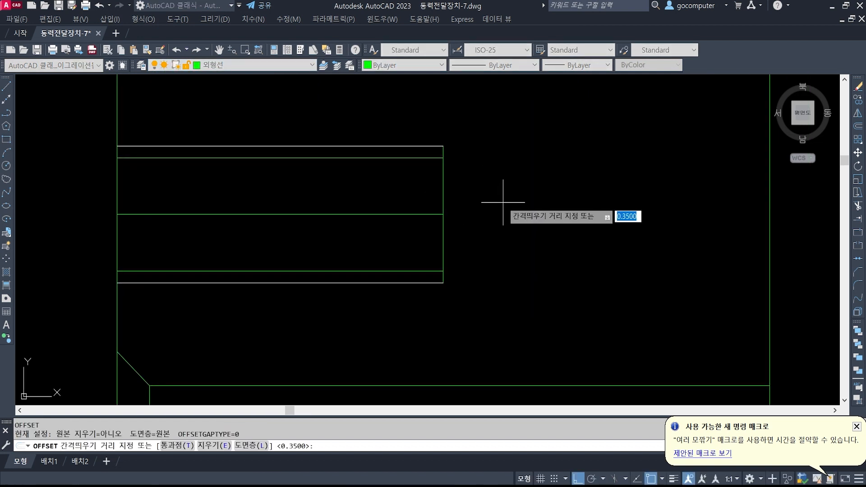
pyautogui.write('2')
pyautogui.press('Return')
pyautogui.click(443, 196)
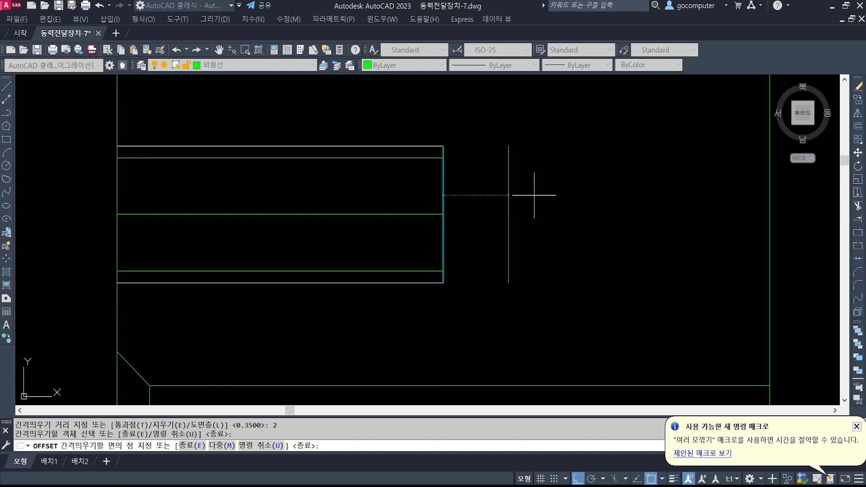
pyautogui.click(544, 218)
pyautogui.press('Return')
# Step: Extend the two inner horizontal thread lines to the offset end line
pyautogui.write('ex')
pyautogui.press('Return')
pyautogui.click(508, 192)
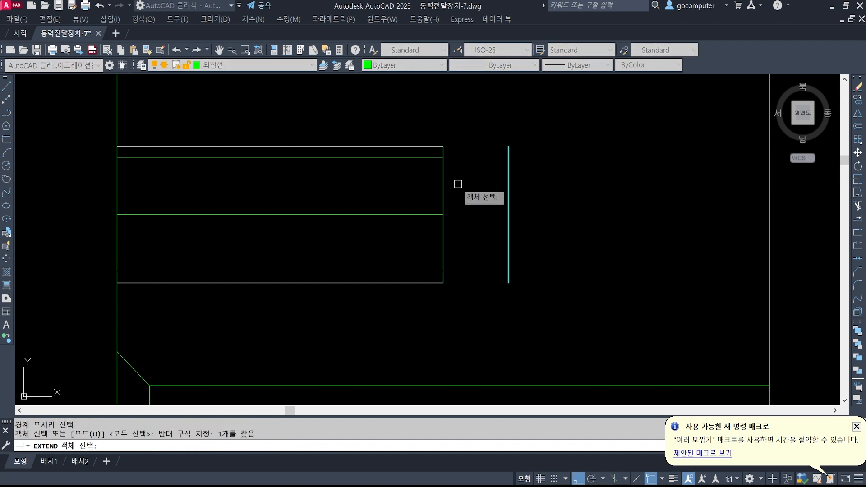
pyautogui.press('Return')
pyautogui.click(434, 158)
pyautogui.click(413, 271)
pyautogui.press('Return')
# Step: Trim both ends of the new vertical end line where they project past the inner thread lines
pyautogui.write('tr')
pyautogui.press('Return')
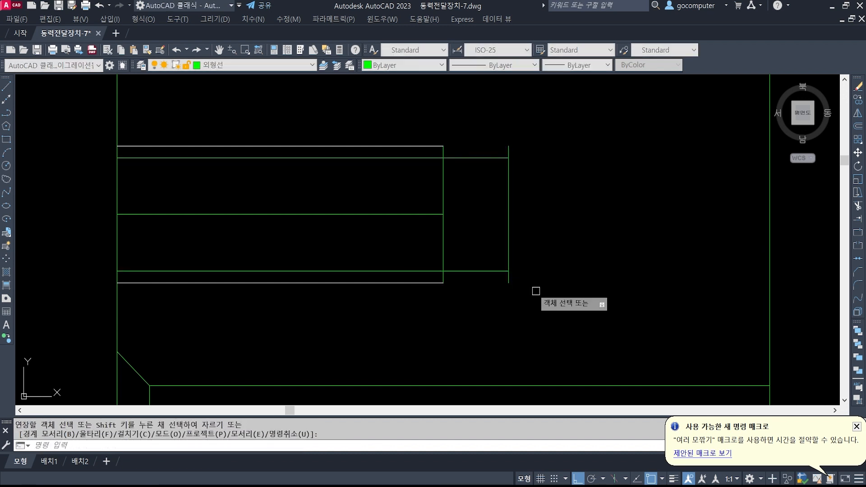
pyautogui.click(535, 291)
pyautogui.click(484, 130)
pyautogui.press('Return')
pyautogui.click(509, 145)
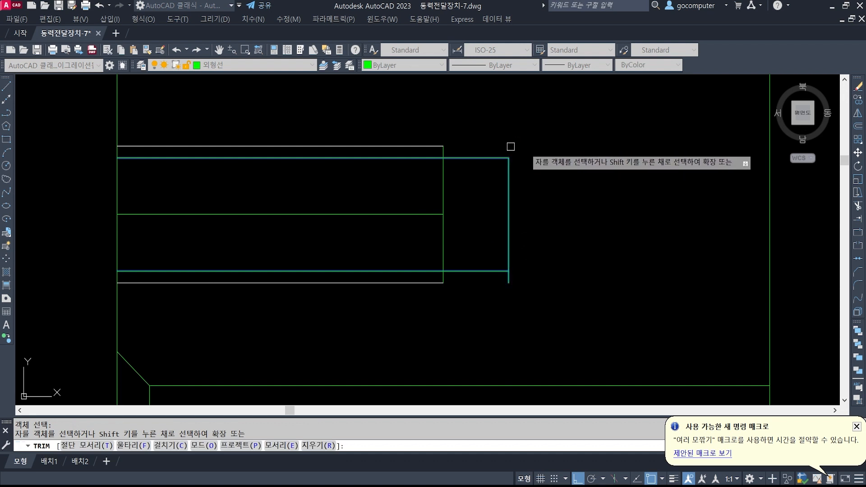
pyautogui.click(509, 280)
pyautogui.press('Return')
# Step: Draw a line at a 30° angle from the lower corner of the thread's end
pyautogui.write('l')
pyautogui.press('Return')
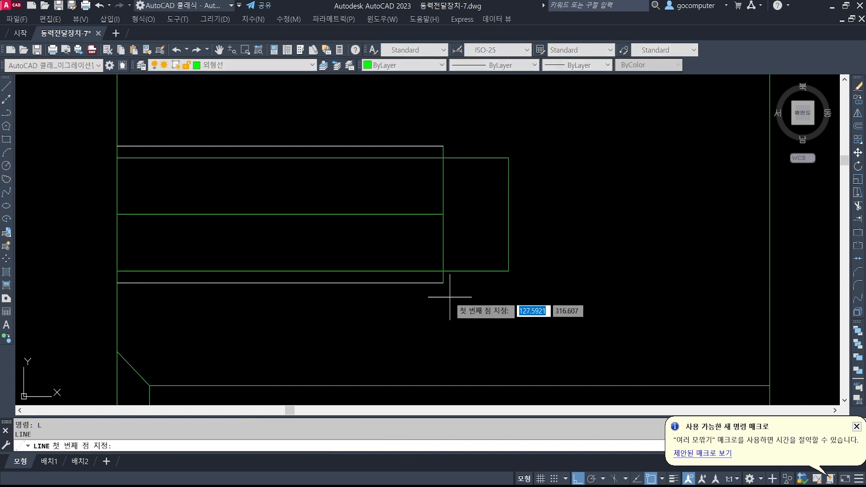
pyautogui.click(443, 283)
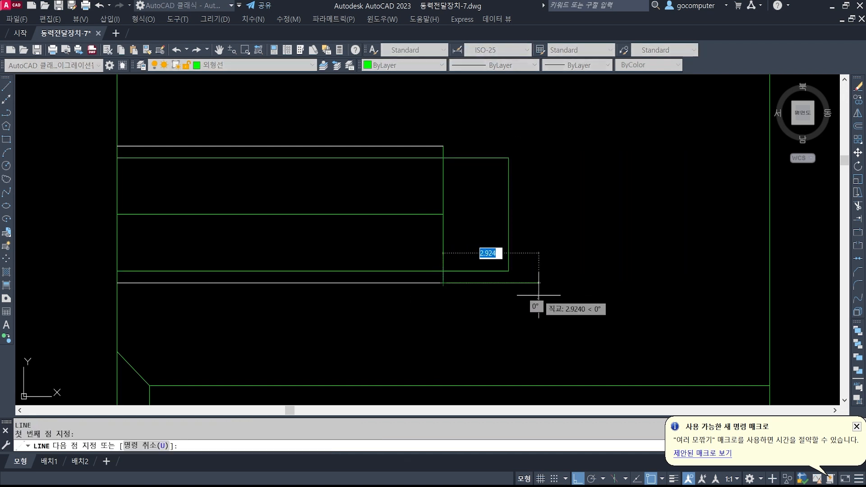
pyautogui.write('<30')
pyautogui.press('Return')
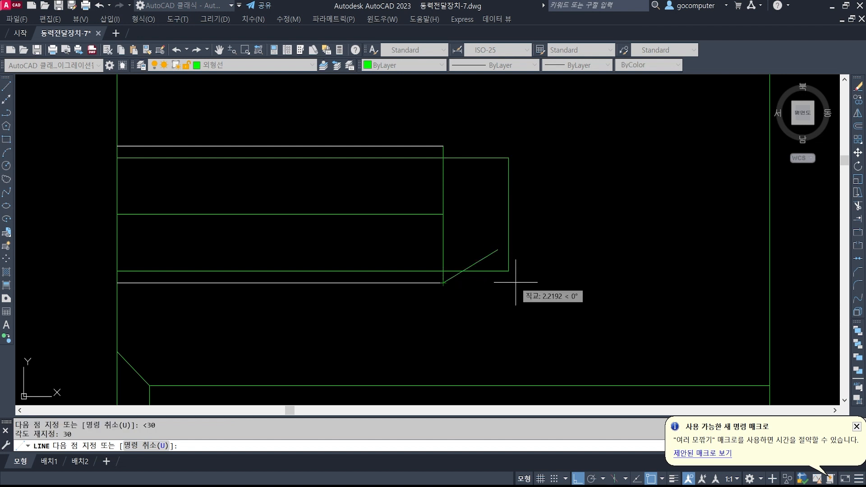
pyautogui.click(516, 284)
pyautogui.press('Return')
# Step: Trim the 30° line where it crosses above the lower inner thread line
pyautogui.write('tr')
pyautogui.press('Return')
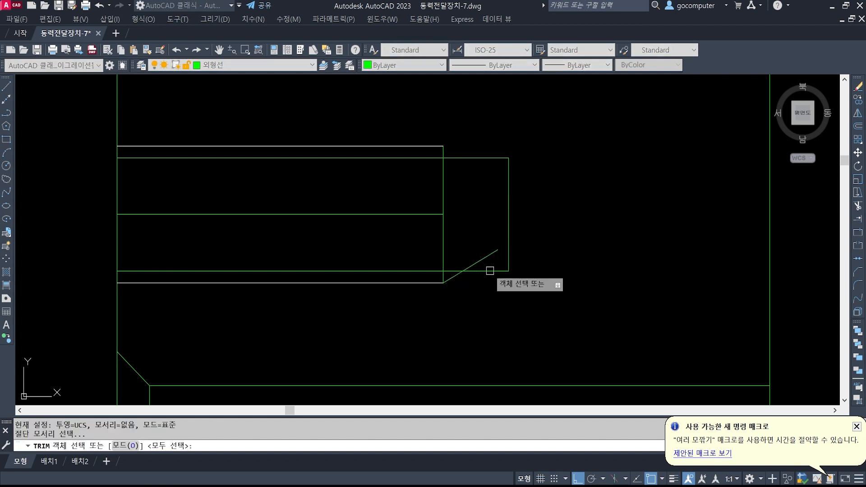
pyautogui.click(487, 254)
pyautogui.press('Return')
# Step: Match the short slanted line's properties to the lower outer thread line
pyautogui.write('ma')
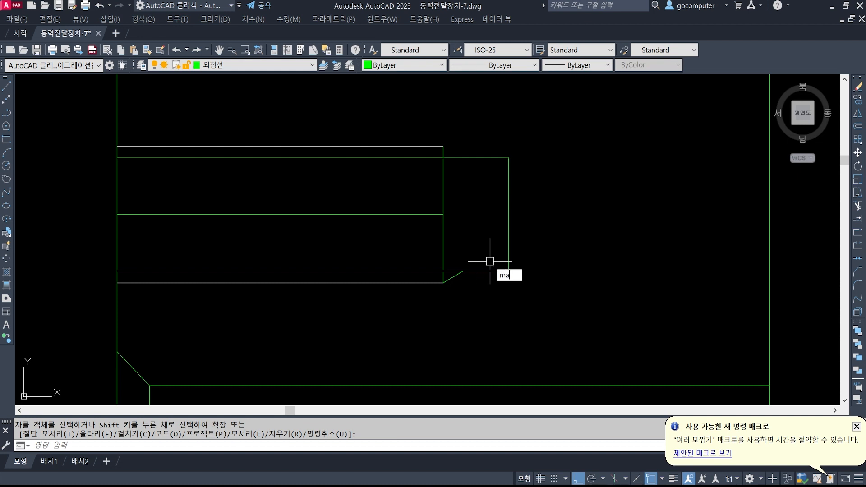
pyautogui.press('Return')
pyautogui.click(429, 283)
pyautogui.click(455, 276)
pyautogui.press('Return')
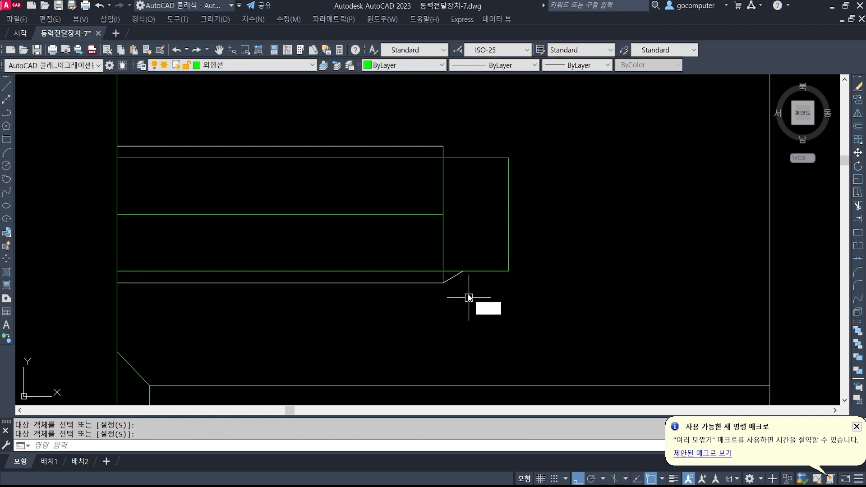
# Step: Mirror the short slanted line about the hole's centre line, keeping the original
pyautogui.write('mi')
pyautogui.press('Return')
pyautogui.click(454, 276)
pyautogui.press('Return')
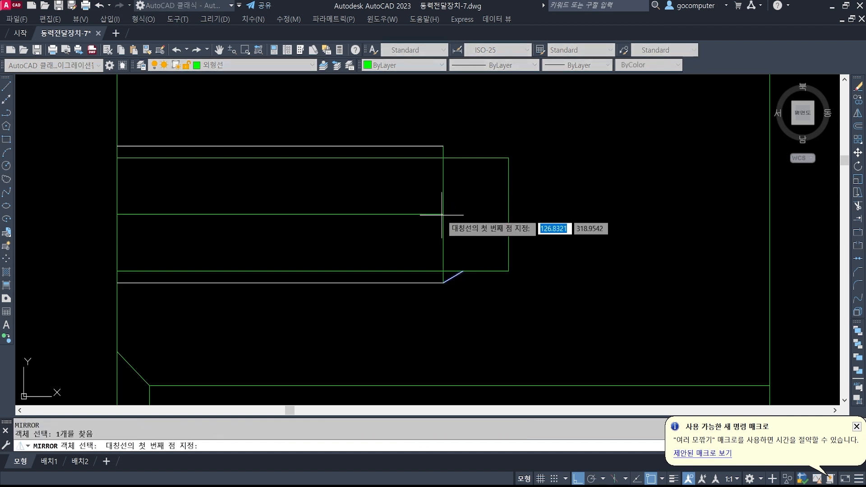
pyautogui.click(444, 214)
pyautogui.click(584, 228)
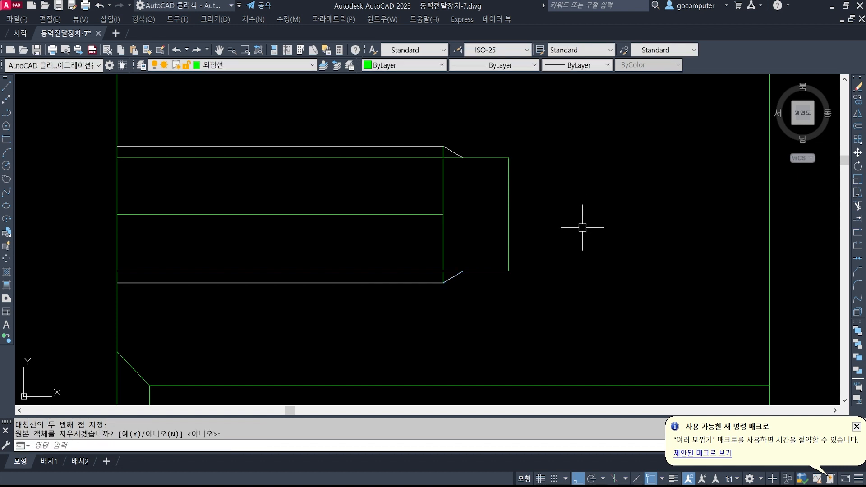
pyautogui.press('Return')
# Step: Draw a line at a 60° angle from the lower corner of the drilled hole's end
pyautogui.write('l')
pyautogui.press('Return')
pyautogui.click(509, 271)
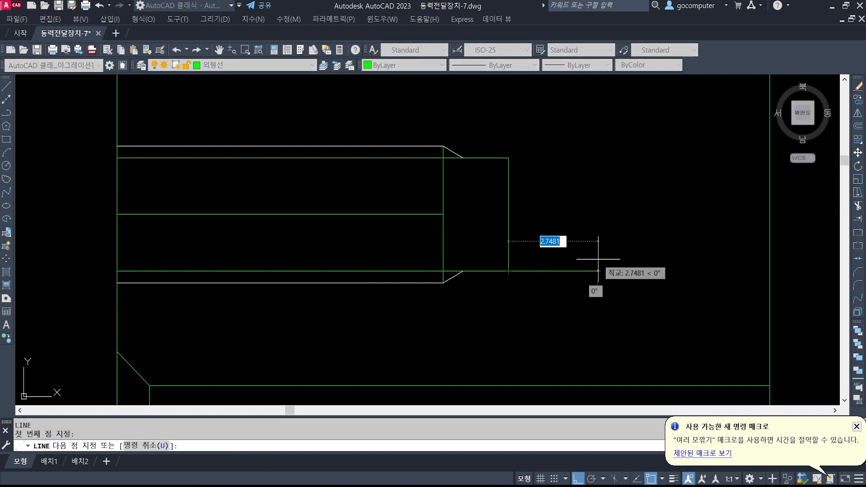
pyautogui.write('<')
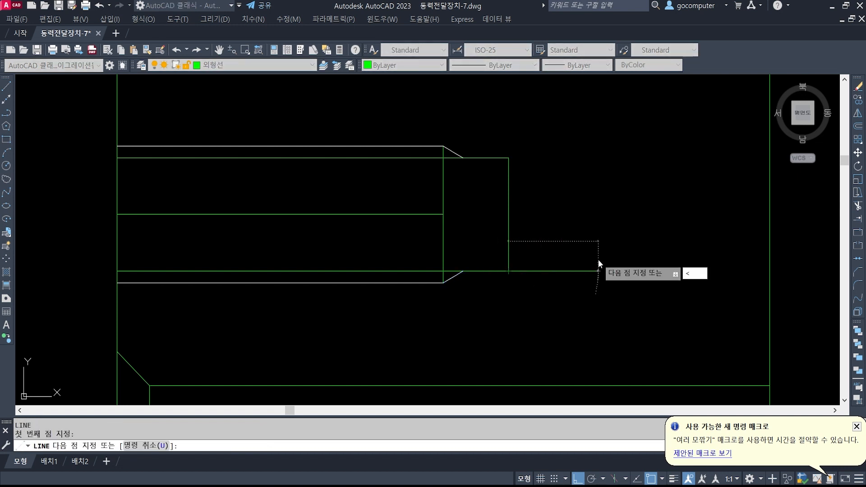
pyautogui.write('60')
pyautogui.press('Return')
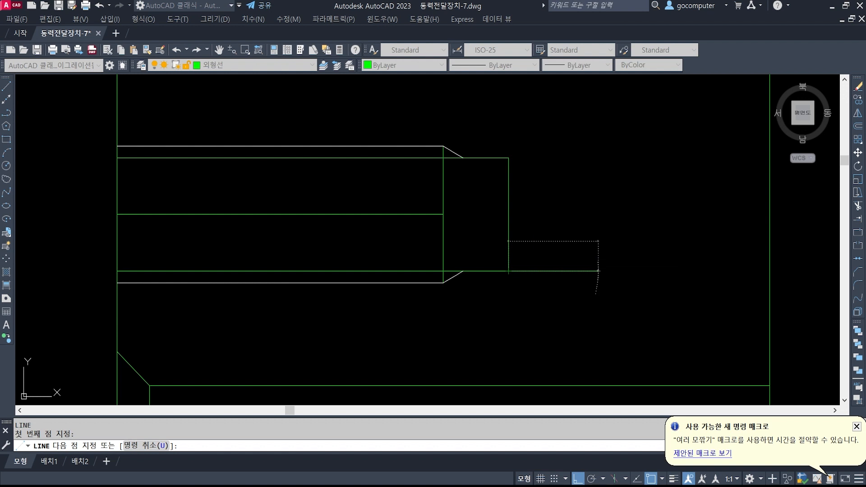
pyautogui.click(592, 155)
pyautogui.press('Return')
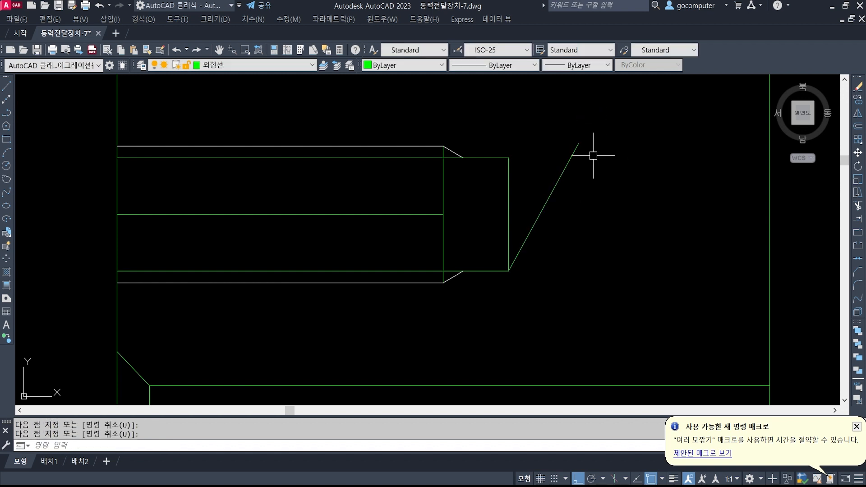
# Step: Mirror the 60° line about the hole's centre line, keeping the original
pyautogui.write('mi')
pyautogui.press('Return')
pyautogui.click(571, 199)
pyautogui.click(544, 183)
pyautogui.press('Return')
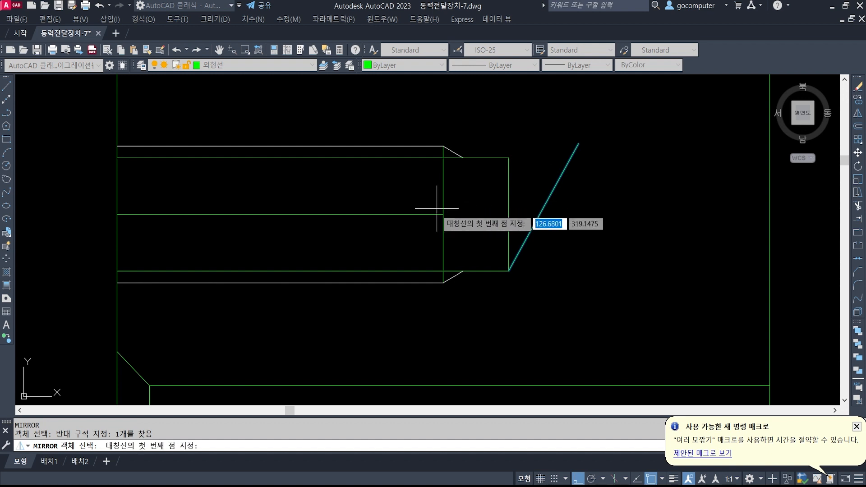
pyautogui.click(443, 214)
pyautogui.click(634, 217)
pyautogui.press('Return')
# Step: Trim the two crossing 60° lines beyond their intersection to form the drill point
pyautogui.write('tr')
pyautogui.press('Return')
pyautogui.click(585, 239)
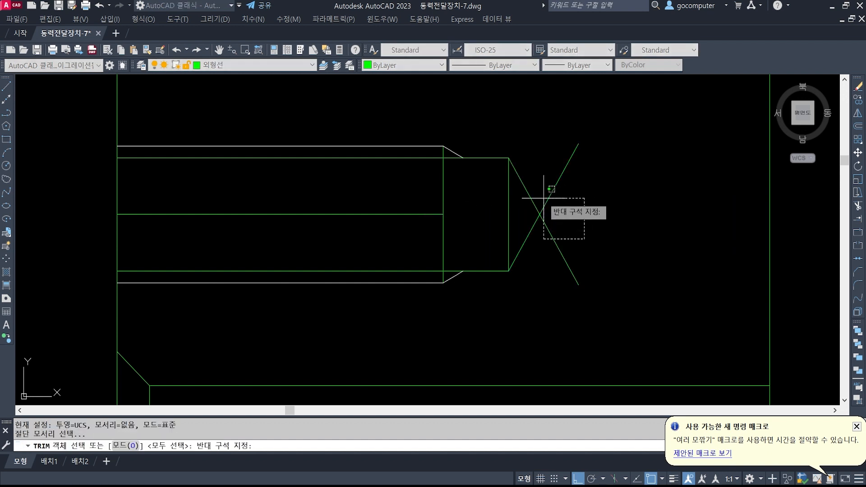
pyautogui.click(544, 196)
pyautogui.press('Return')
pyautogui.click(549, 190)
pyautogui.click(551, 239)
pyautogui.press('Return')
# Step: Extend the hole's horizontal middle line to the tip of the drill point
pyautogui.write('ex')
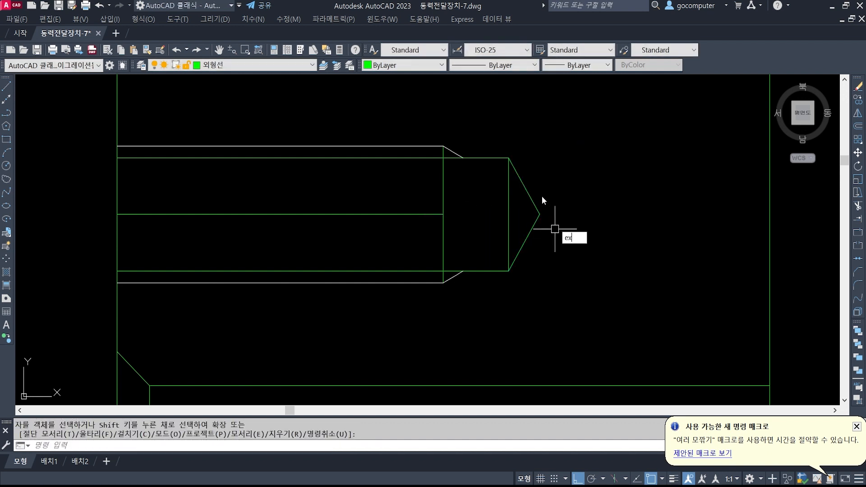
pyautogui.press('Return')
pyautogui.click(529, 195)
pyautogui.press('Return')
pyautogui.click(425, 213)
pyautogui.press('Return')
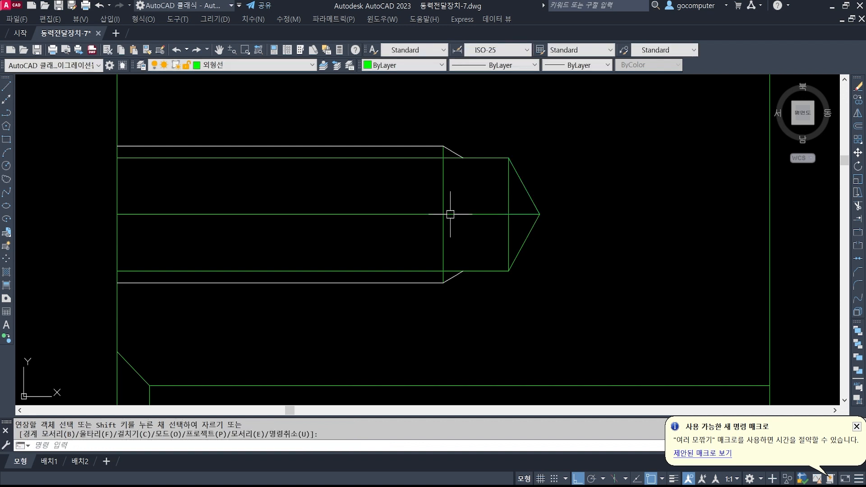
# Step: Lengthen the hole's middle line at both ends by an increment of 3
pyautogui.write('le')
pyautogui.press('Return')
pyautogui.write('de')
pyautogui.press('Return')
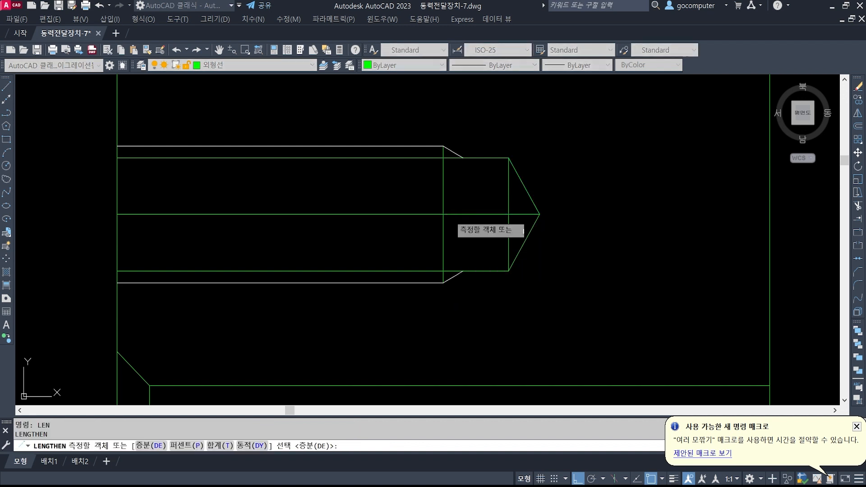
pyautogui.write('3')
pyautogui.press('Return')
pyautogui.click(475, 212)
pyautogui.click(308, 212)
pyautogui.press('Return')
# Step: Move the hole's middle line to the 중심선 layer
pyautogui.click(371, 241)
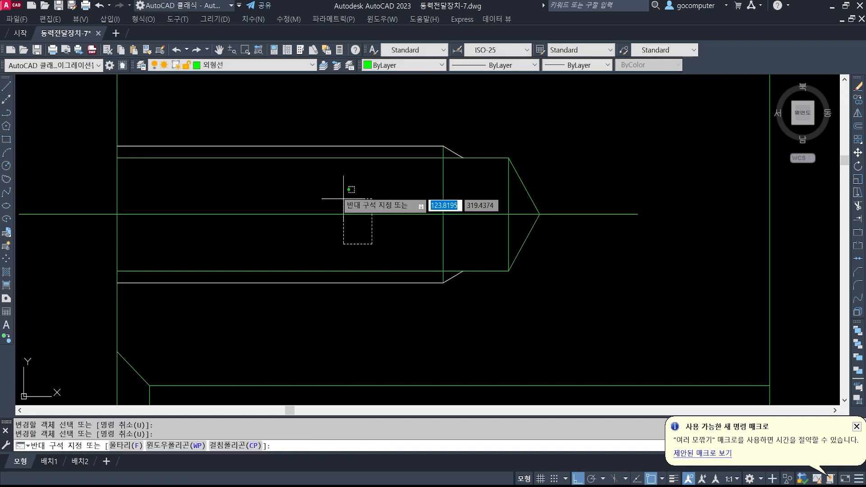
pyautogui.click(331, 185)
pyautogui.click(274, 66)
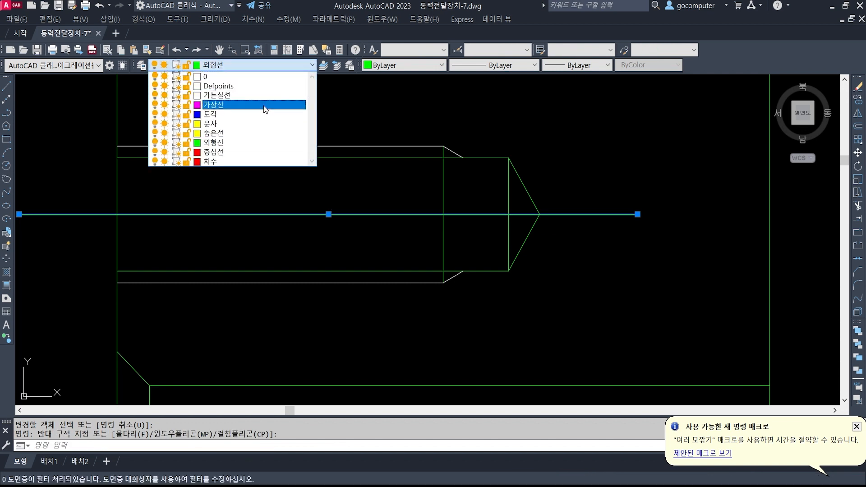
pyautogui.click(261, 148)
pyautogui.press('Escape')
pyautogui.press('Escape')
# Step: Mirror the tapped hole with its centre line about the housing's vertical middle line, keeping the original
pyautogui.scroll(-5, 381, 187)
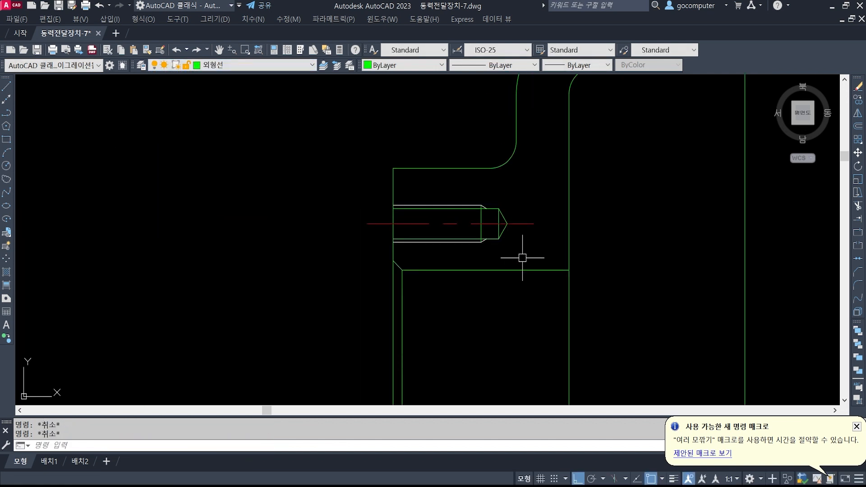
pyautogui.scroll(1, 335, 205)
pyautogui.write('mi')
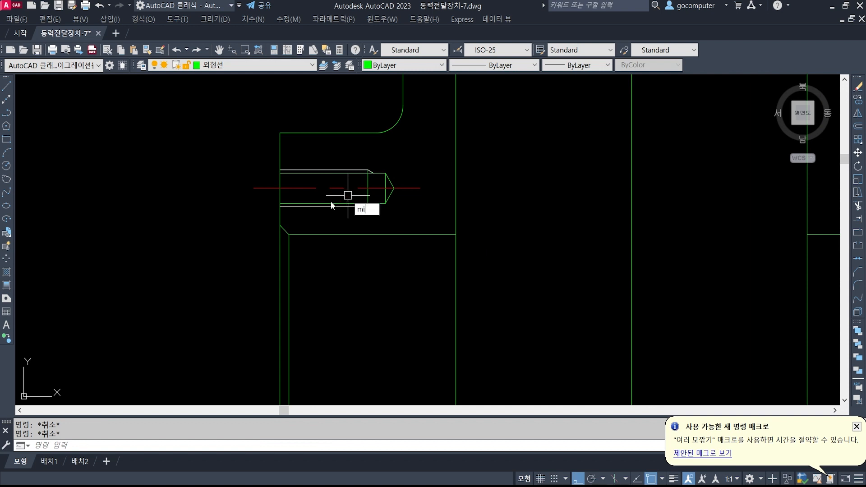
pyautogui.press('Return')
pyautogui.click(432, 211)
pyautogui.click(337, 152)
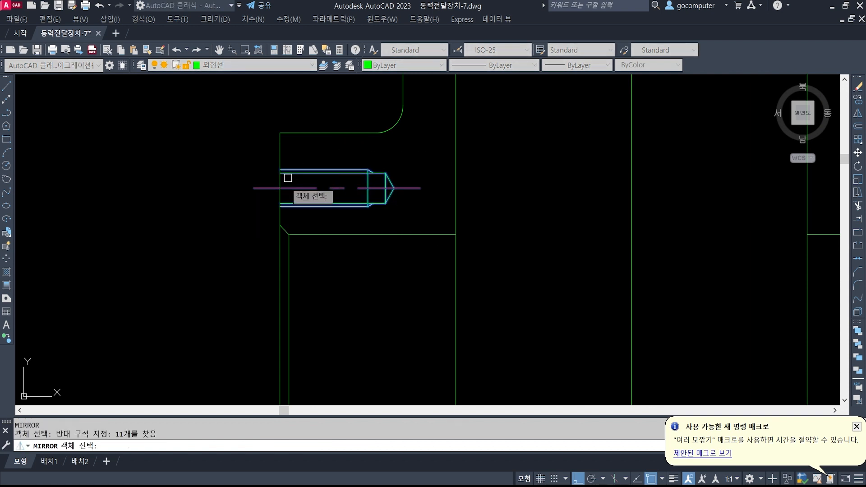
pyautogui.scroll(-4, 383, 180)
pyautogui.press('Return')
pyautogui.click(406, 205)
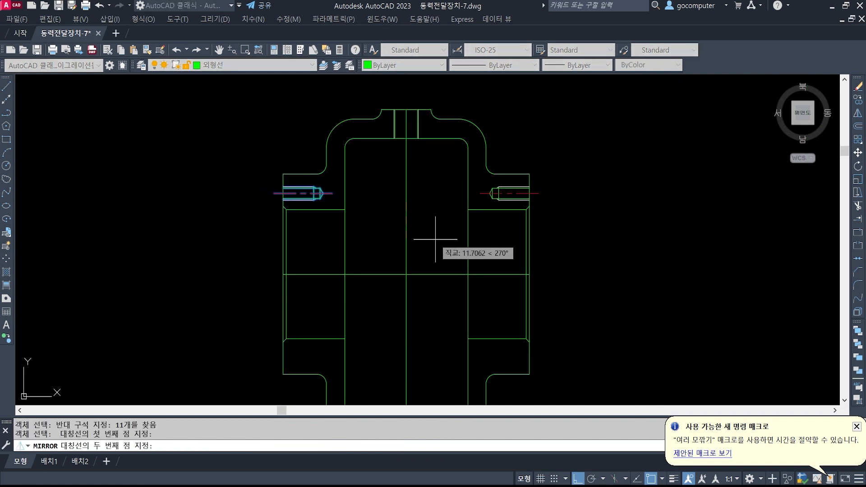
pyautogui.click(418, 235)
pyautogui.press('Return')
pyautogui.press('Return')
pyautogui.click(245, 174)
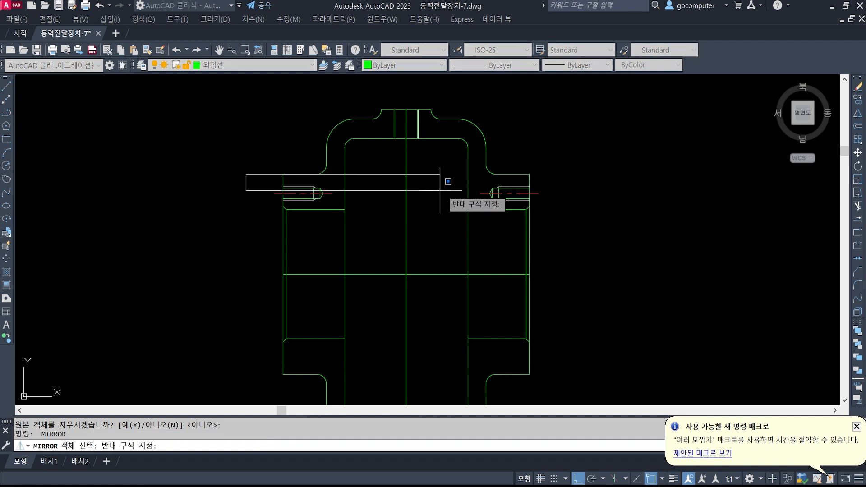
pyautogui.click(551, 197)
pyautogui.press('Escape')
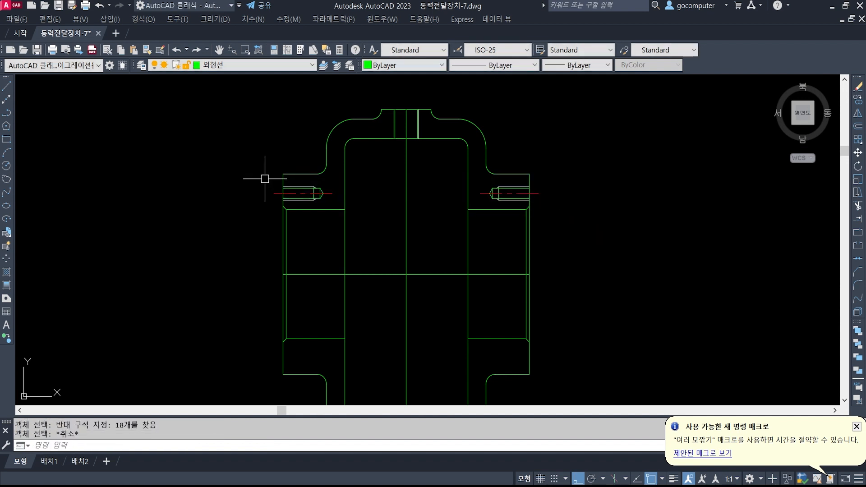
# Step: Mirror both upper tapped holes with their centre lines about the housing's horizontal middle line, keeping the originals
pyautogui.press('Return')
pyautogui.click(261, 180)
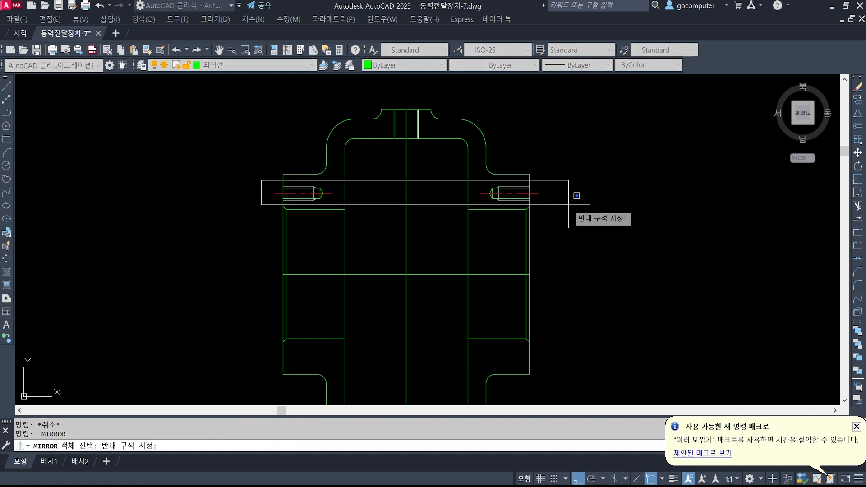
pyautogui.click(569, 202)
pyautogui.press('Return')
pyautogui.click(406, 274)
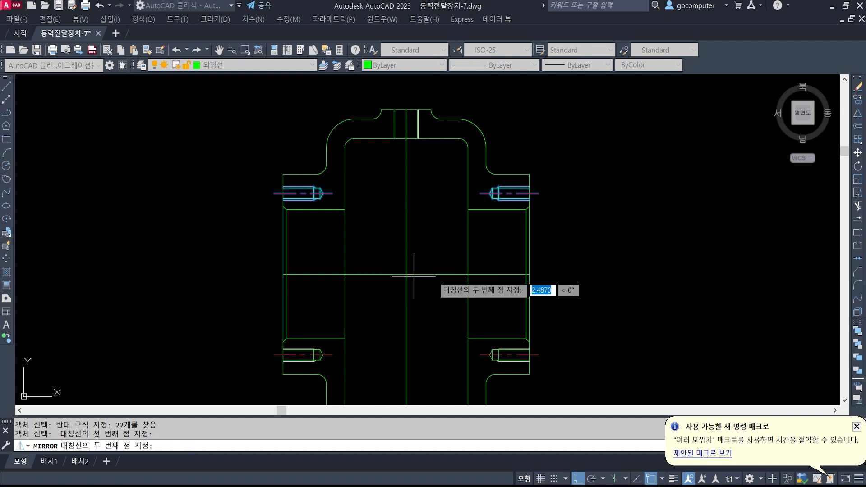
pyautogui.click(634, 280)
pyautogui.press('Return')
# Step: Switch to the reference image 동력전달장치-7.jpg and examine the spacing between the two mounting-hole centre lines in the housing base
pyautogui.moveTo(372, 186); pyautogui.dragTo(353, 132, button='middle')
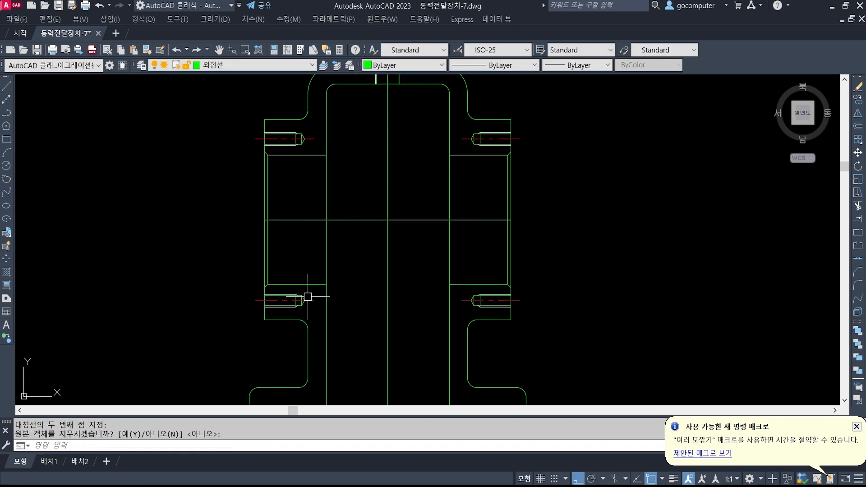
pyautogui.scroll(-1, 459, 239)
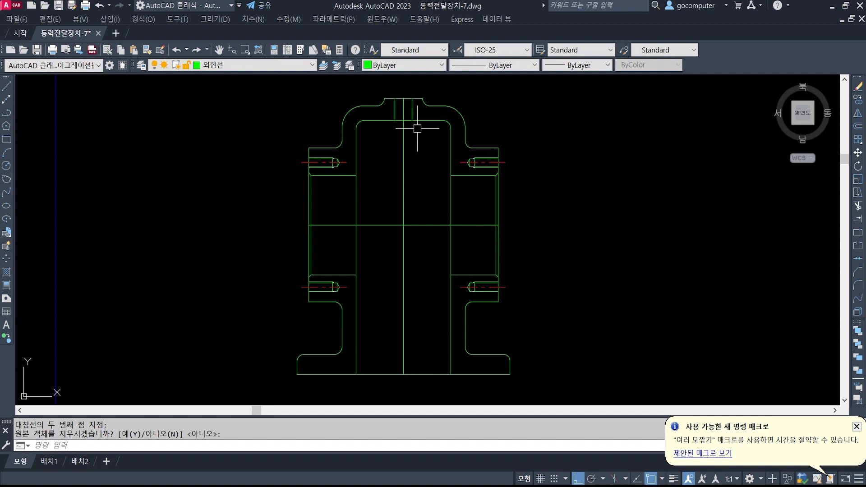
pyautogui.hotkey('alt', 'Tab')
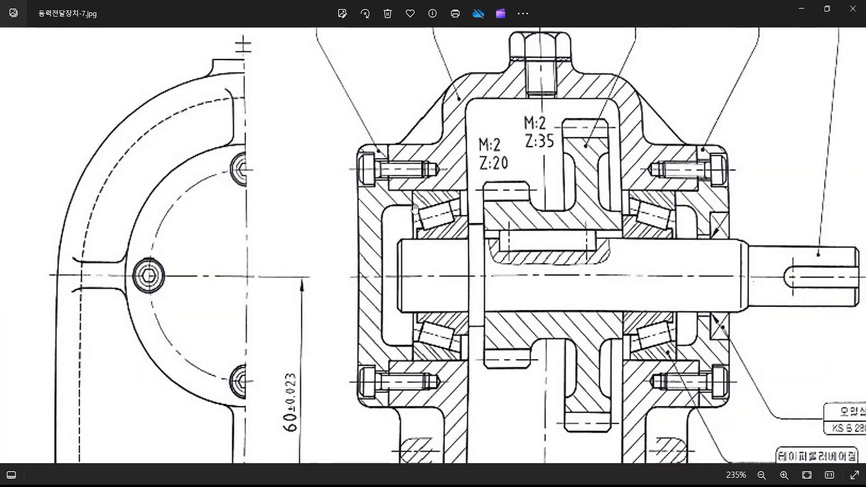
pyautogui.scroll(-3, 436, 221)
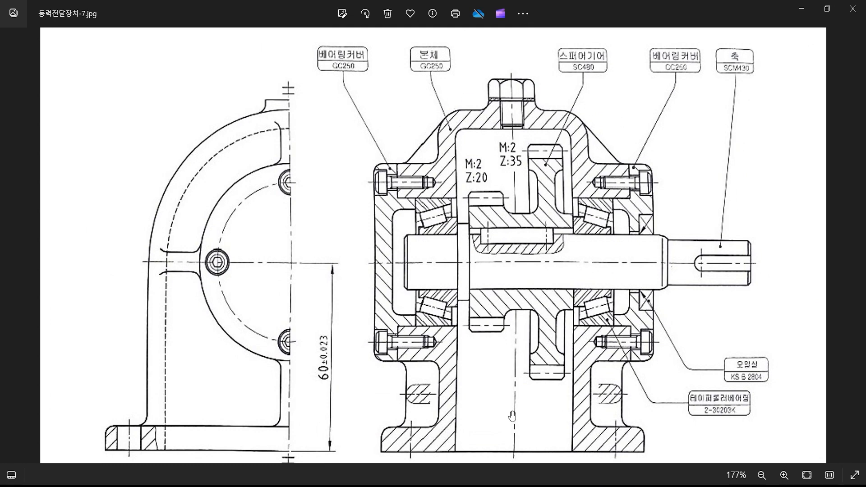
pyautogui.moveTo(508, 373); pyautogui.dragTo(496, 301)
pyautogui.hotkey('ctrl', '2')
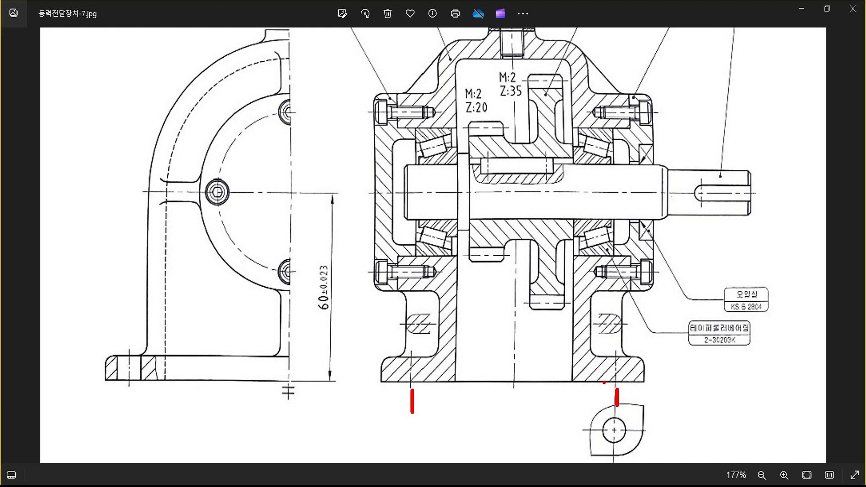
pyautogui.moveTo(420, 406); pyautogui.dragTo(612, 405)
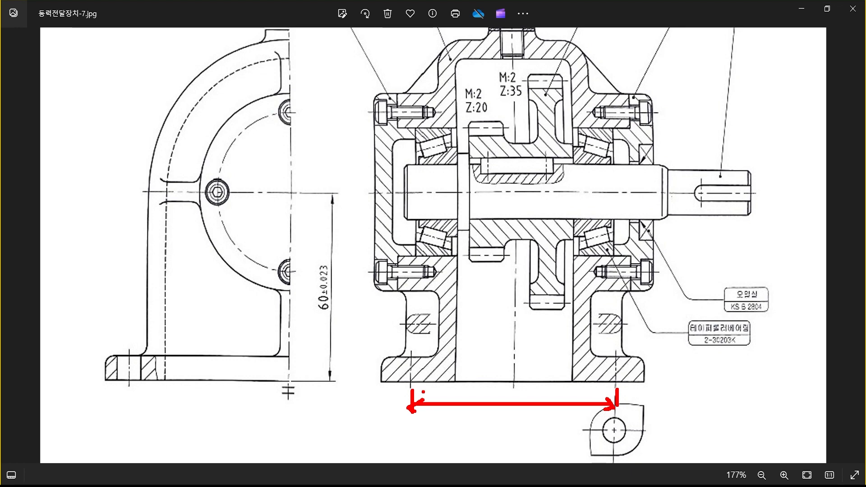
pyautogui.press('Escape')
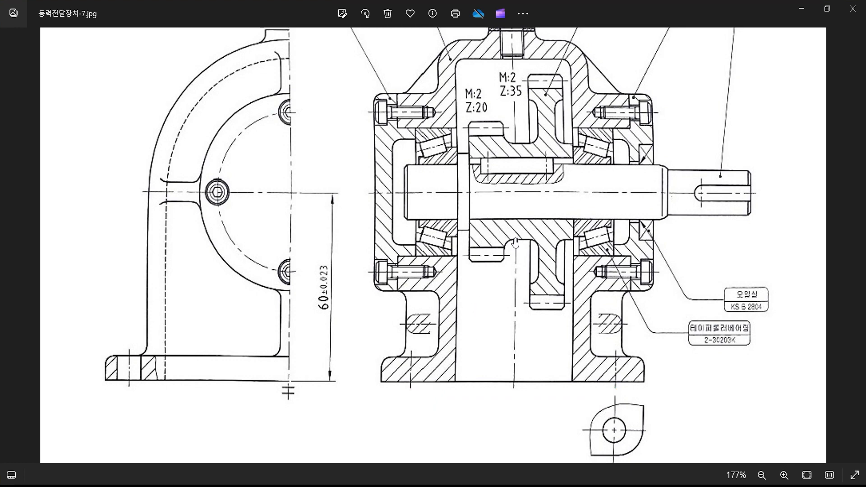
# Step: Switch back to AutoCAD and offset the housing's vertical middle line by 74/2 to both sides
pyautogui.hotkey('alt', 'Tab')
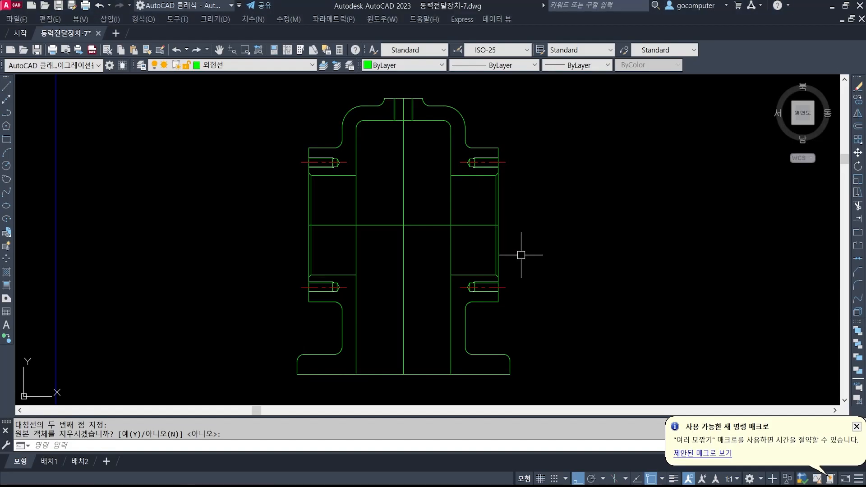
pyautogui.write('o')
pyautogui.press('Return')
pyautogui.write('74/2')
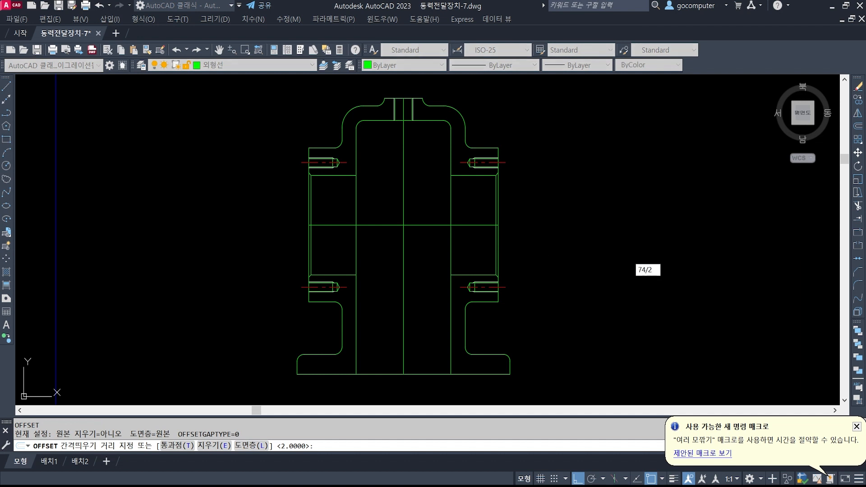
pyautogui.press('Return')
pyautogui.click(405, 356)
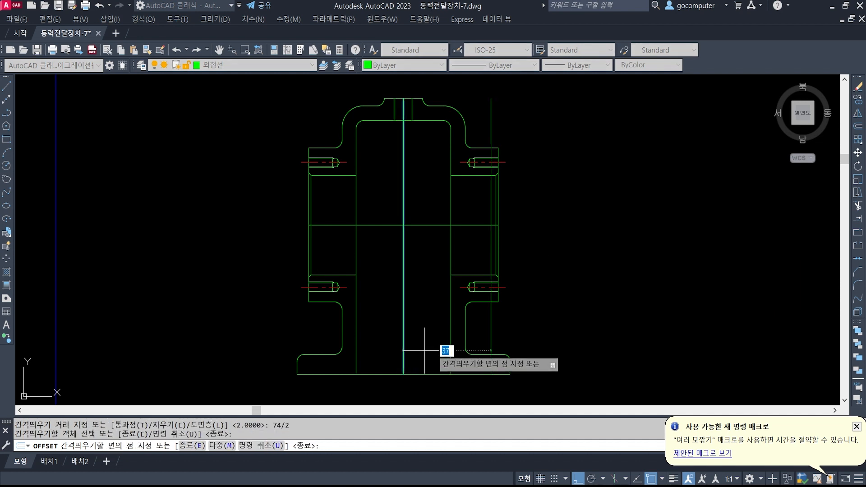
pyautogui.click(434, 347)
pyautogui.click(405, 348)
pyautogui.click(361, 348)
pyautogui.press('Return')
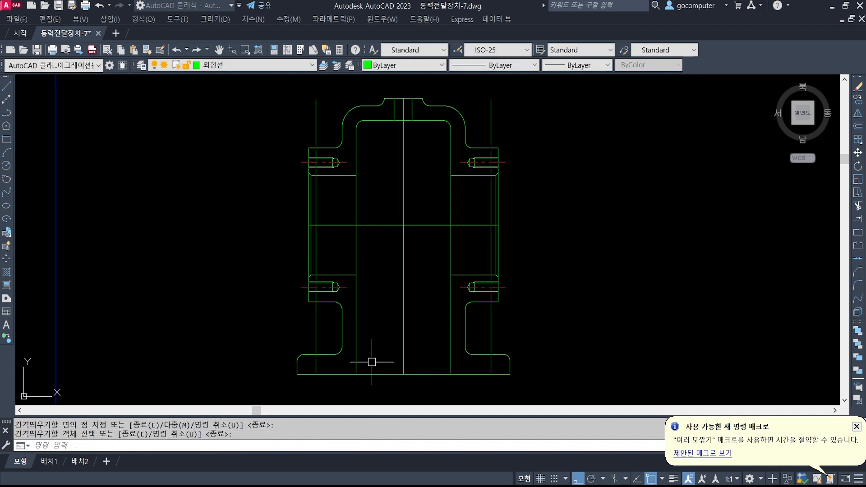
# Step: Trim both offset vertical lines above the base flange, using the flange's upper and lower edges as cutting edges
pyautogui.scroll(3, 368, 358)
pyautogui.write('tr')
pyautogui.press('space')
pyautogui.click(316, 392)
pyautogui.click(286, 327)
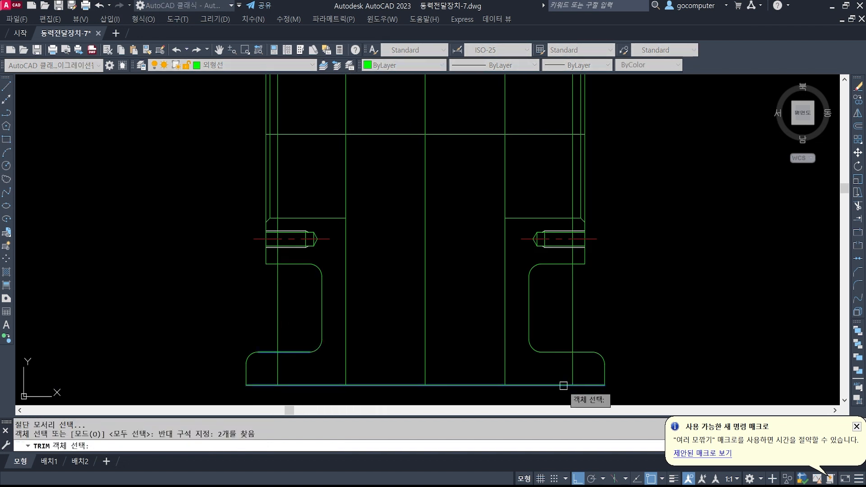
pyautogui.click(629, 393)
pyautogui.click(584, 309)
pyautogui.press('Return')
pyautogui.click(572, 325)
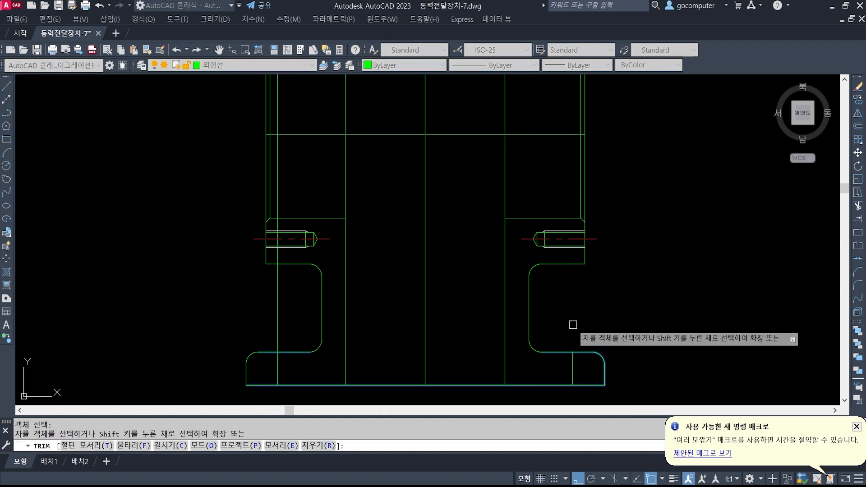
pyautogui.click(278, 328)
pyautogui.press('Return')
# Step: Lengthen both short vertical lines in the base flange by an increment of 3 at each end
pyautogui.moveTo(309, 359); pyautogui.dragTo(311, 284, button='middle')
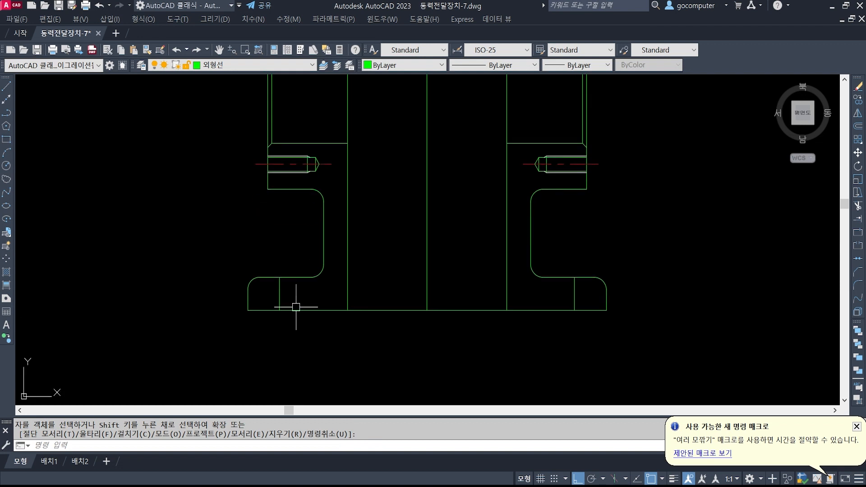
pyautogui.write('len')
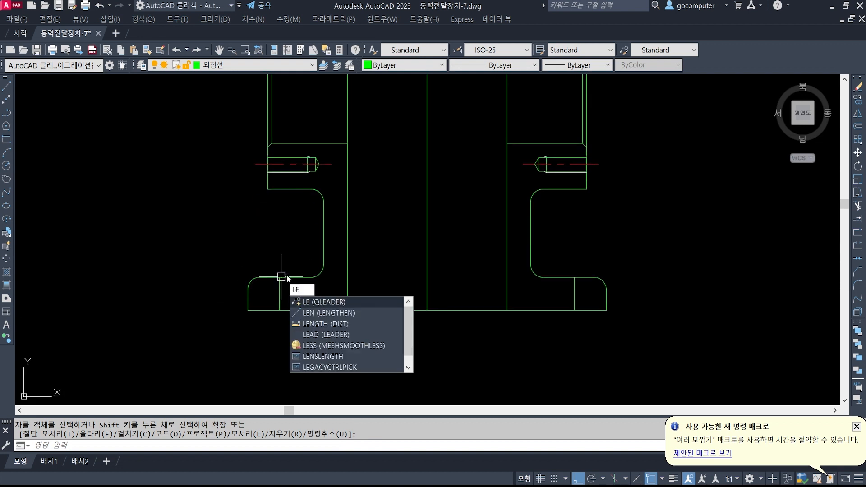
pyautogui.press('Return')
pyautogui.write('de')
pyautogui.press('Return')
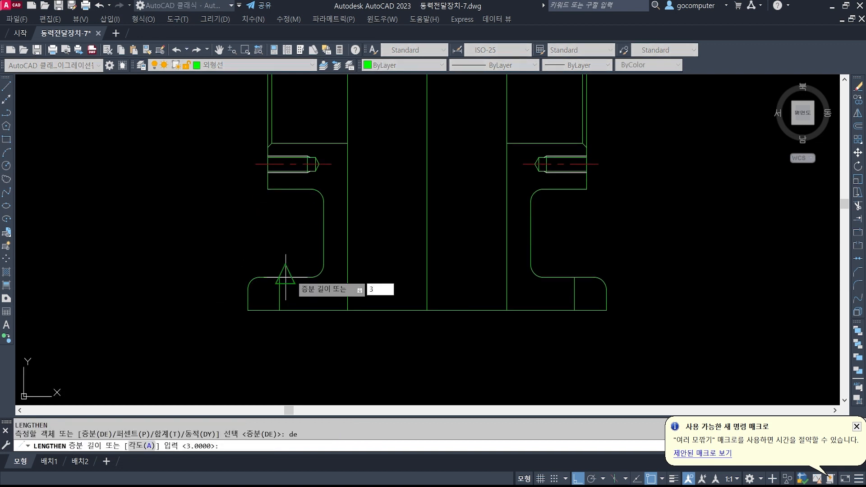
pyautogui.press('Return')
pyautogui.click(279, 287)
pyautogui.click(280, 297)
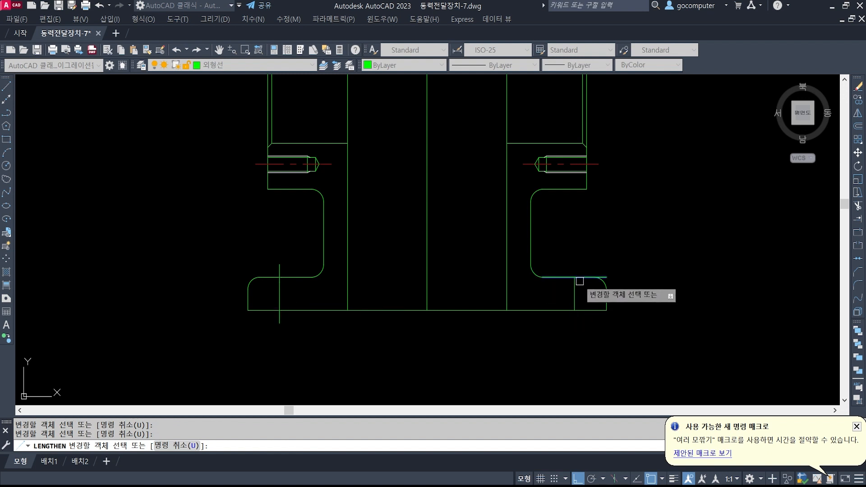
pyautogui.click(574, 288)
pyautogui.click(575, 299)
pyautogui.press('Return')
# Step: Match the properties of a tapped hole's centre line onto the two vertical lines in the base flange
pyautogui.write('ma')
pyautogui.press('Return')
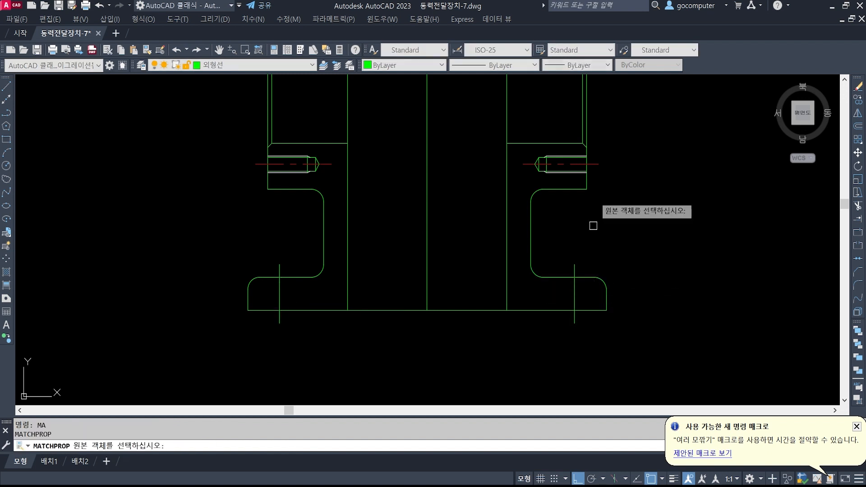
pyautogui.click(595, 164)
pyautogui.click(575, 269)
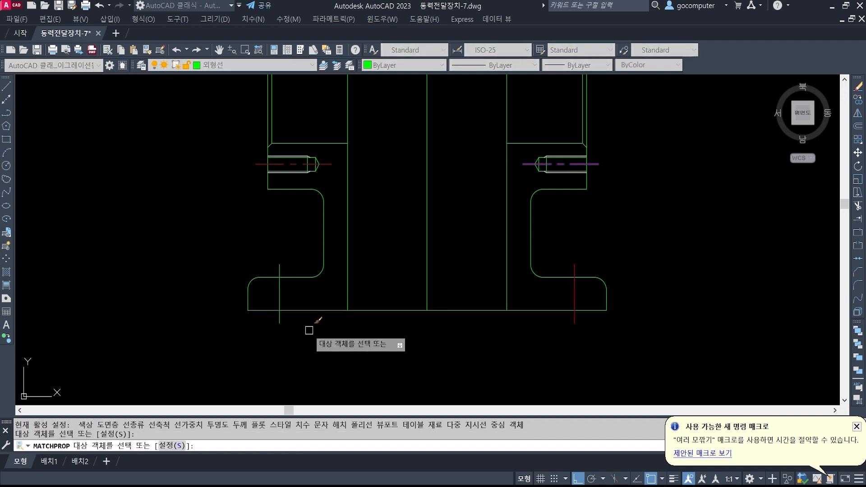
pyautogui.click(279, 318)
pyautogui.press('Return')
# Step: Set the linetype scale of the two base flange centre lines to 0.5
pyautogui.click(280, 320)
pyautogui.scroll(2, 282, 325)
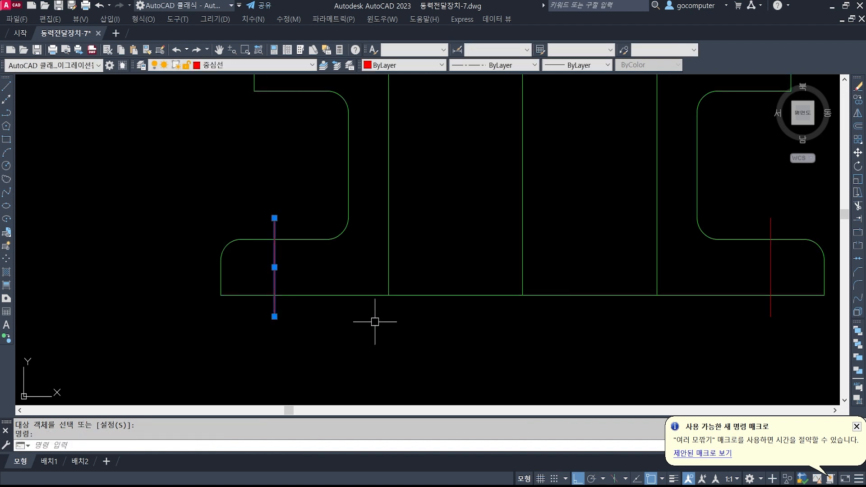
pyautogui.scroll(-2, 471, 330)
pyautogui.click(649, 323)
pyautogui.scroll(1, 395, 330)
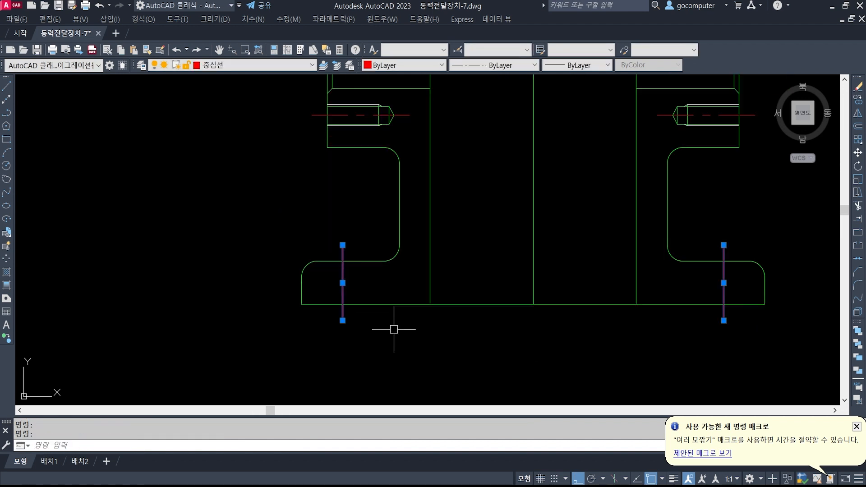
pyautogui.write('ch')
pyautogui.press('Return')
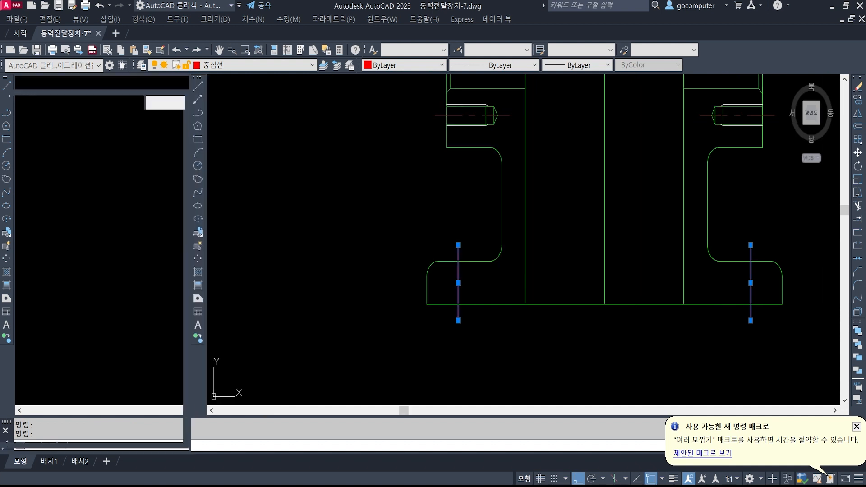
pyautogui.click(112, 167)
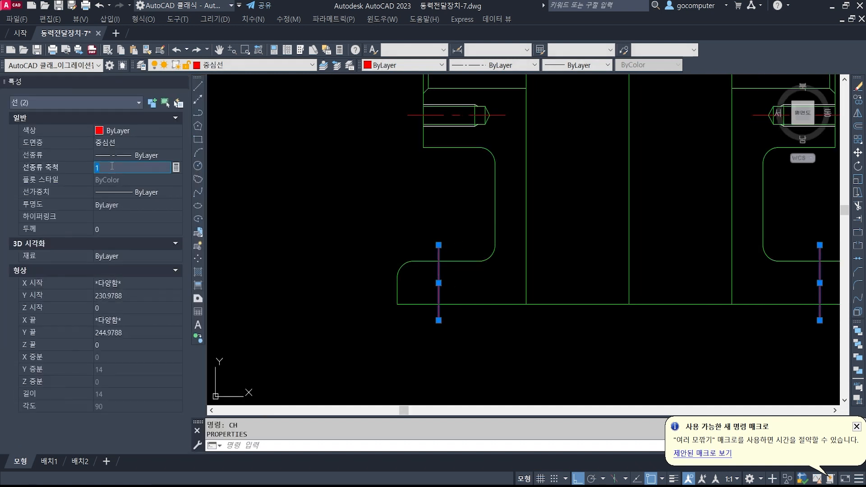
pyautogui.press('Return')
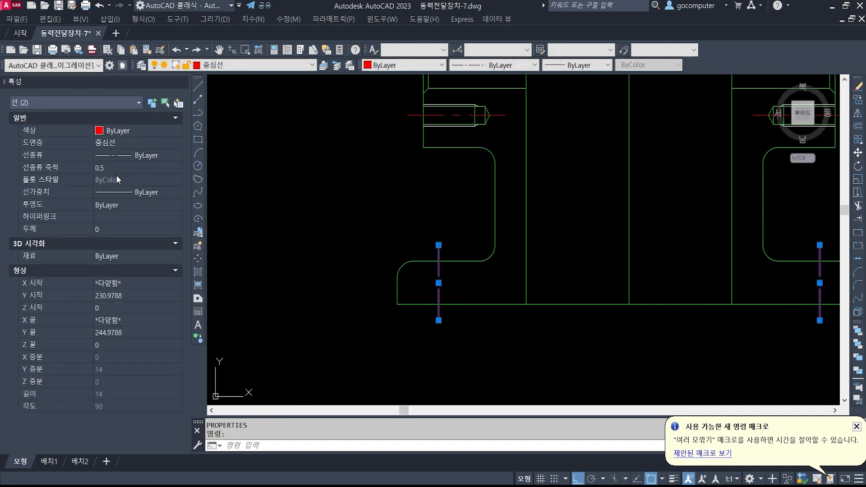
pyautogui.click(181, 82)
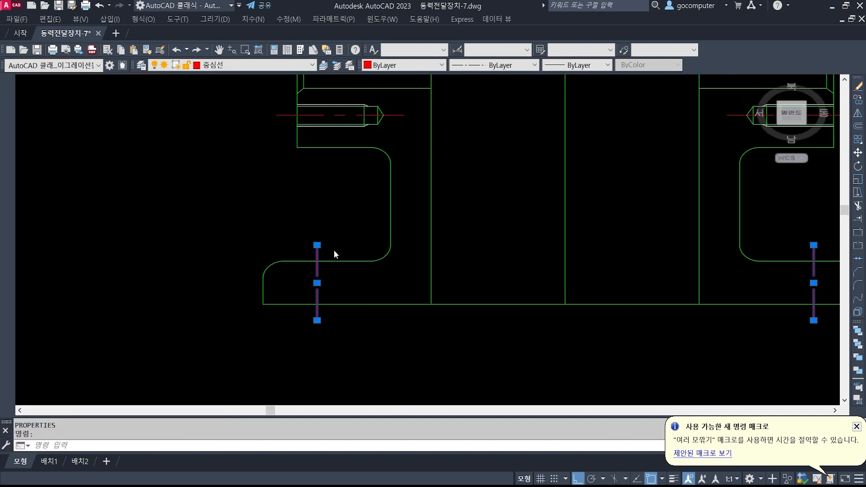
pyautogui.press('Escape')
pyautogui.press('Escape')
pyautogui.scroll(-2, 335, 262)
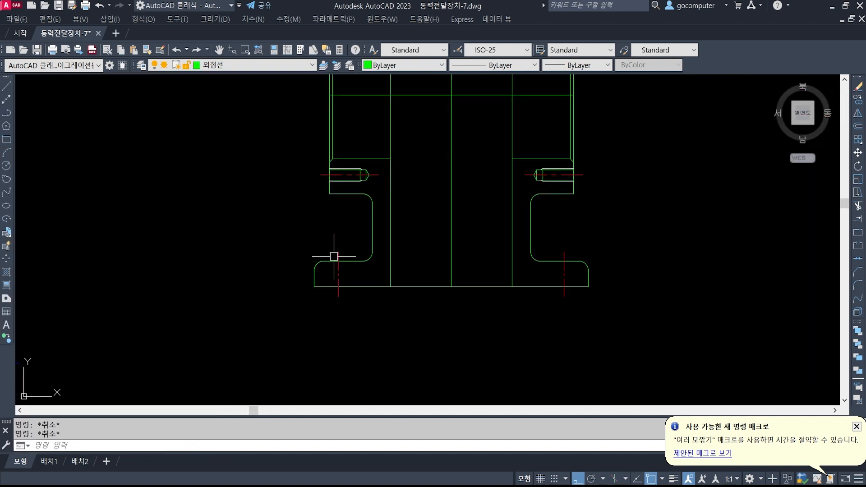
pyautogui.moveTo(543, 229); pyautogui.dragTo(492, 300, button='middle')
pyautogui.moveTo(422, 205); pyautogui.dragTo(424, 239, button='middle')
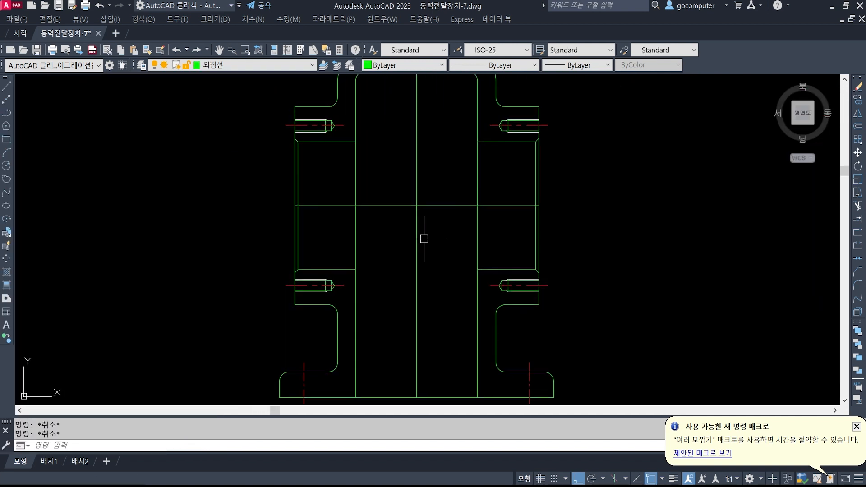
# Step: Switch to the reference image 동력전달장치-7.jpg and examine the housing's ribs and the overall width across the two lower ribs
pyautogui.hotkey('alt', 'Tab')
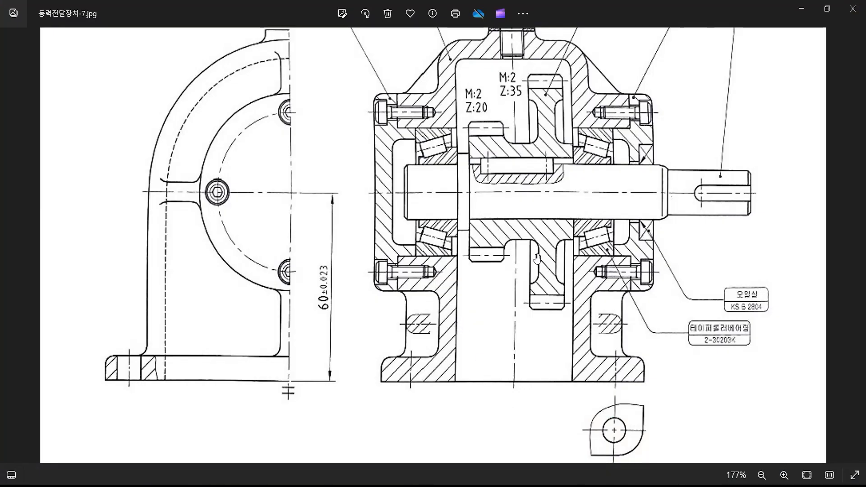
pyautogui.moveTo(537, 258)
pyautogui.mouseDown()
pyautogui.moveTo(538, 323)
pyautogui.moveTo(525, 246)
pyautogui.mouseUp()
pyautogui.hotkey('ctrl', '2')
pyautogui.keyDown('ctrl'); pyautogui.moveTo(393, 298); pyautogui.dragTo(417, 321); pyautogui.keyUp('ctrl')
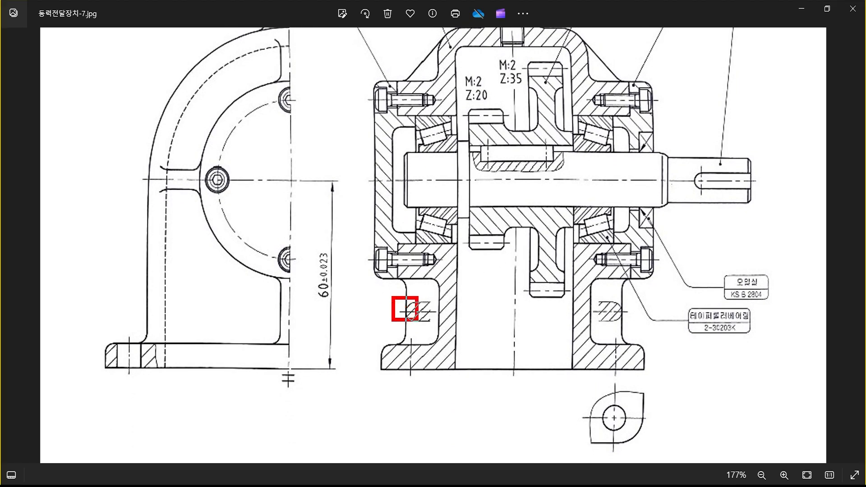
pyautogui.keyDown('ctrl'); pyautogui.moveTo(617, 318); pyautogui.dragTo(624, 329); pyautogui.keyUp('ctrl')
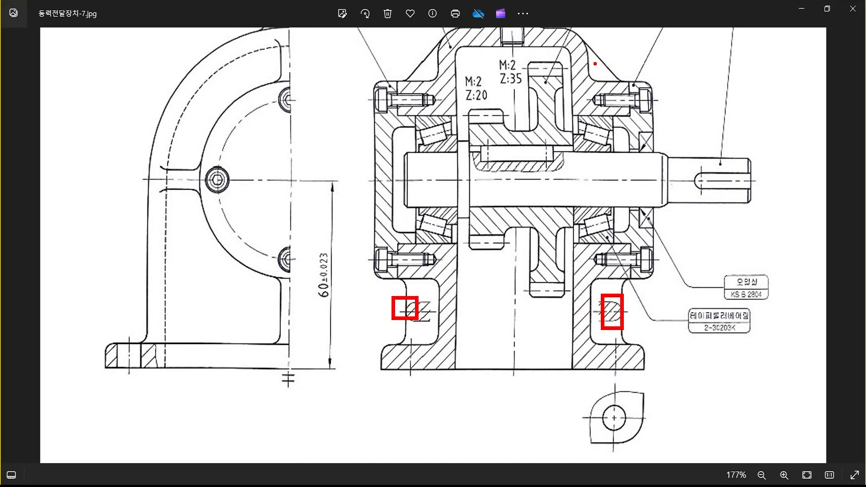
pyautogui.keyDown('ctrl'); pyautogui.moveTo(405, 45); pyautogui.dragTo(425, 68); pyautogui.keyUp('ctrl')
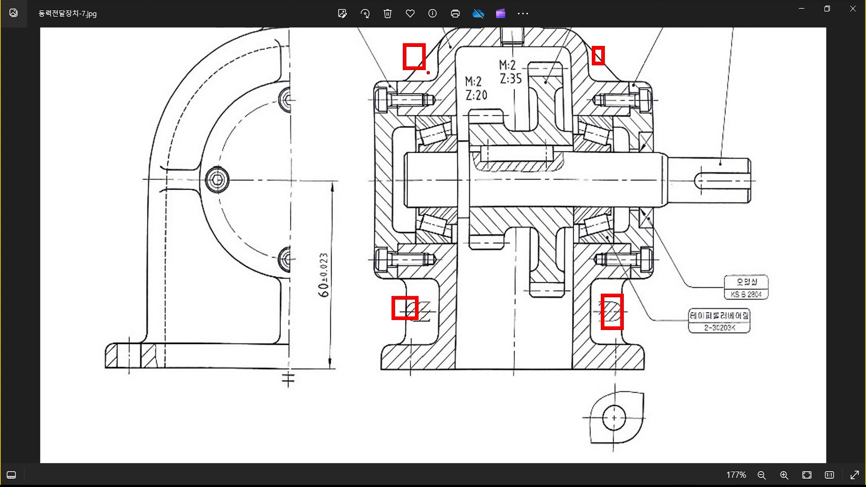
pyautogui.press('Escape')
pyautogui.hotkey('ctrl', '2')
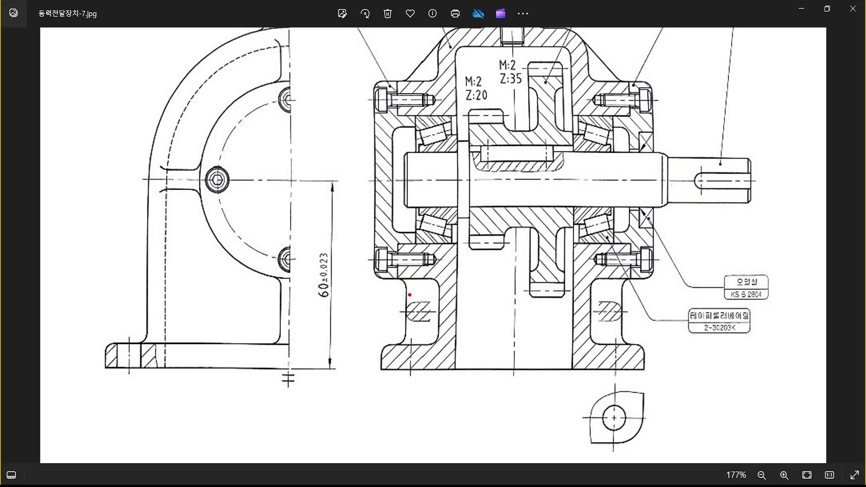
pyautogui.moveTo(406, 296); pyautogui.dragTo(622, 296)
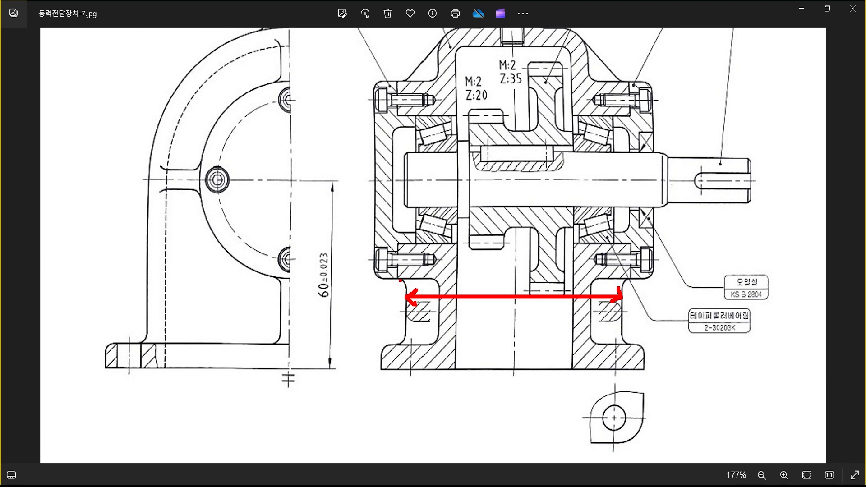
pyautogui.press('Escape')
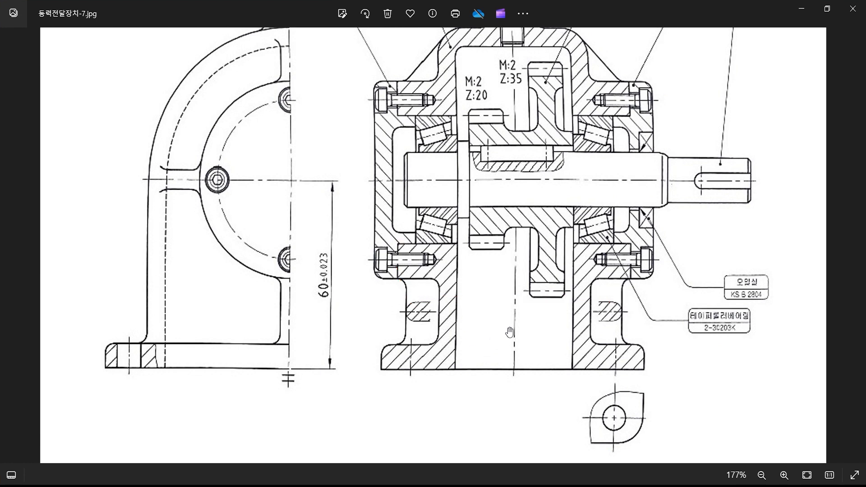
# Step: Switch back to AutoCAD and offset the housing's vertical middle line by 74/2 to each side
pyautogui.hotkey('alt', 'Tab')
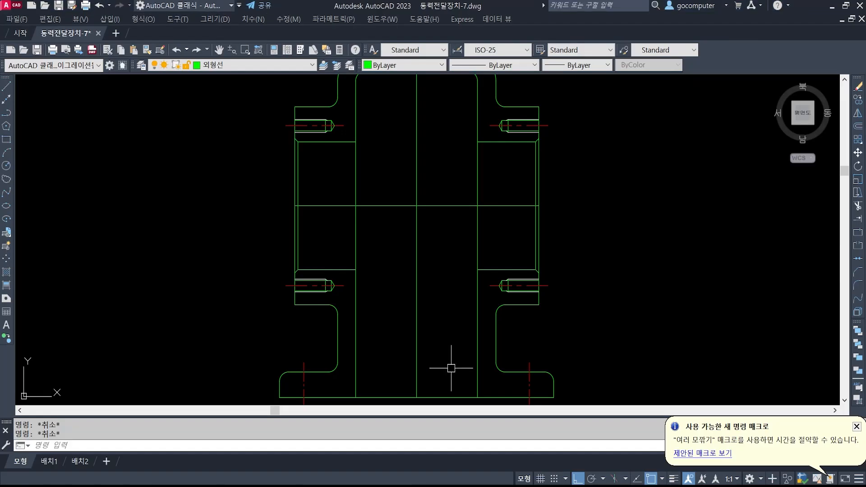
pyautogui.write('o')
pyautogui.press('Return')
pyautogui.write('74/2')
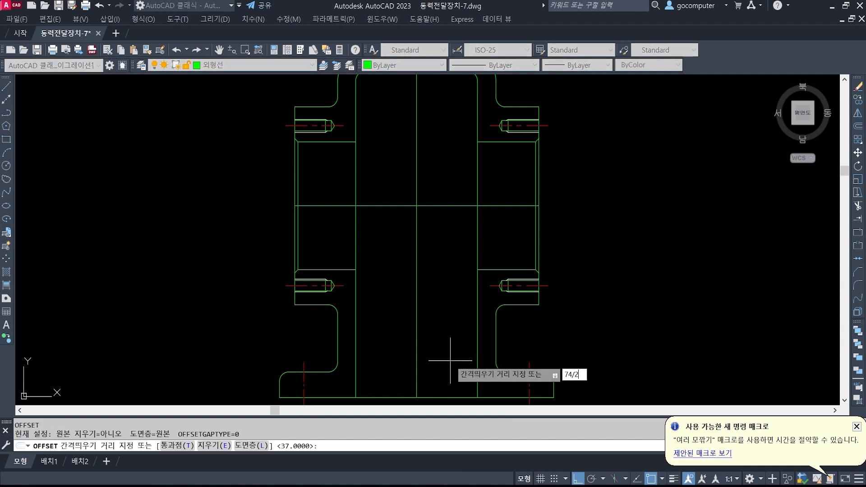
pyautogui.press('Return')
pyautogui.click(416, 354)
pyautogui.click(359, 350)
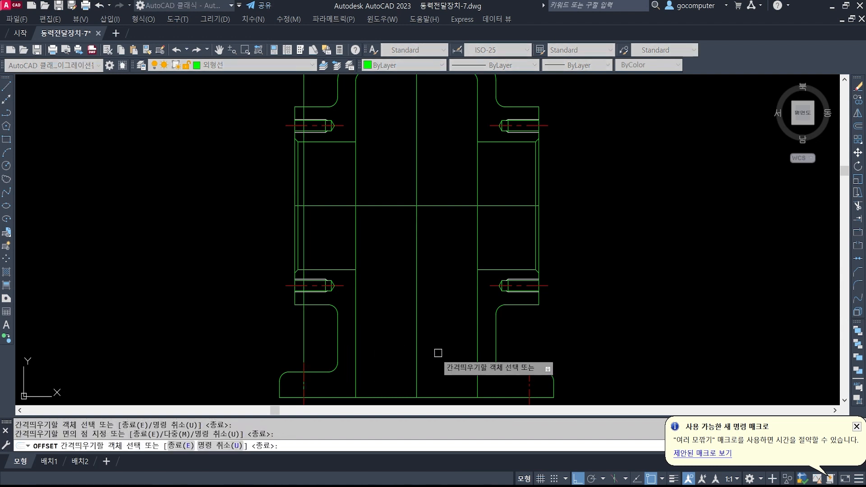
pyautogui.press('Return')
pyautogui.moveTo(533, 363); pyautogui.dragTo(541, 302, button='middle')
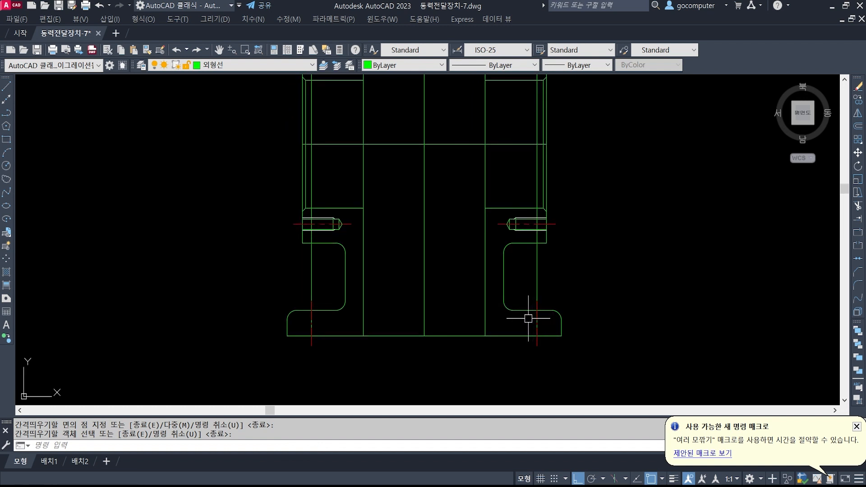
pyautogui.write('tr')
pyautogui.press('Return')
pyautogui.click(526, 243)
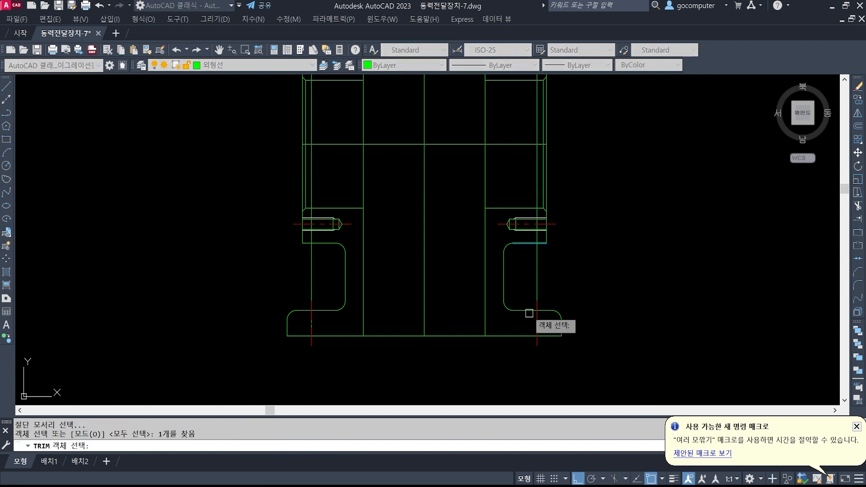
pyautogui.click(534, 311)
pyautogui.scroll(2, 534, 312)
pyautogui.press('Escape')
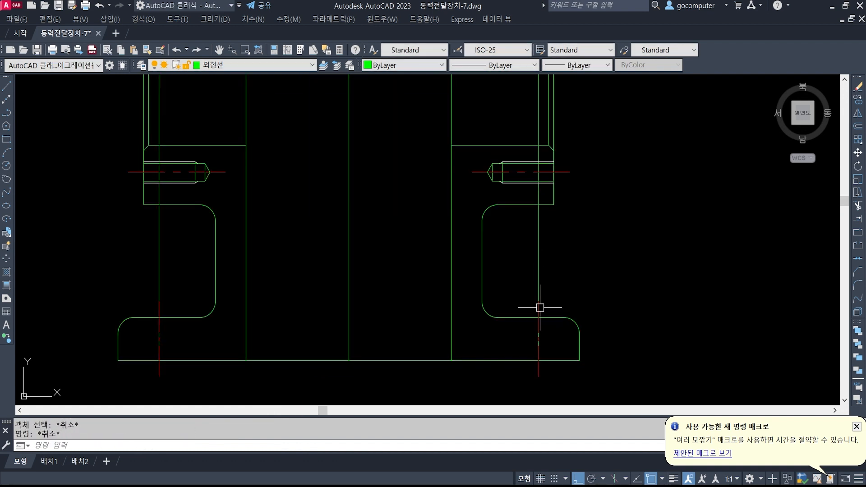
# Step: Shorten the right offset line by moving its lower end up to the base flange's upper edge
pyautogui.click(539, 308)
pyautogui.press('Escape')
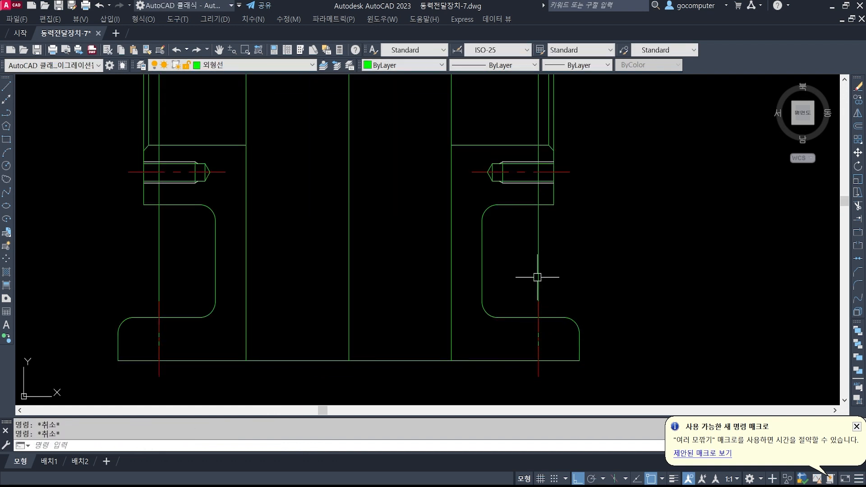
pyautogui.click(542, 263)
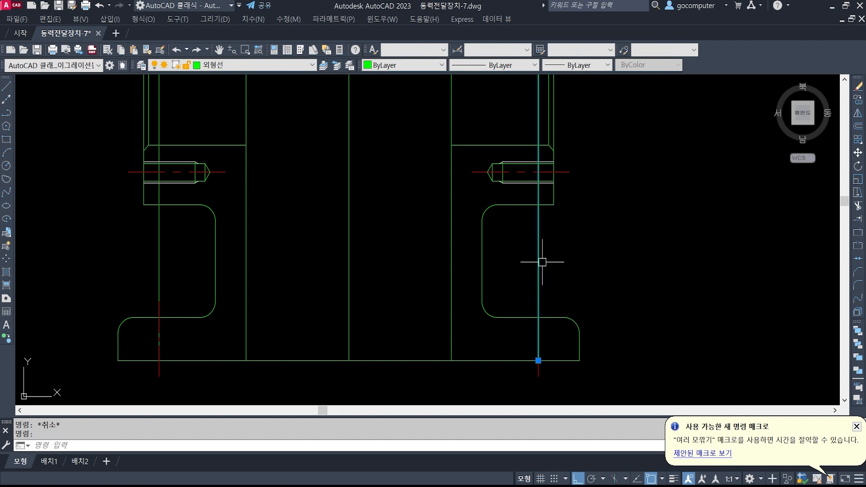
pyautogui.scroll(3, 537, 355)
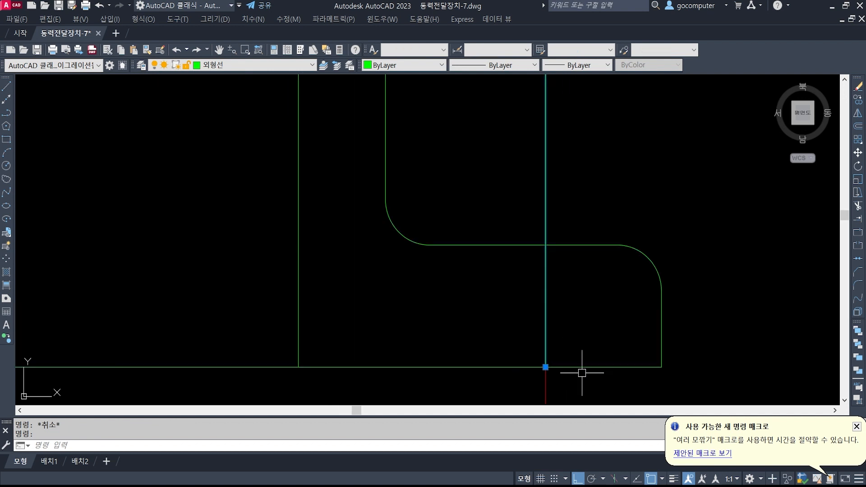
pyautogui.click(546, 365)
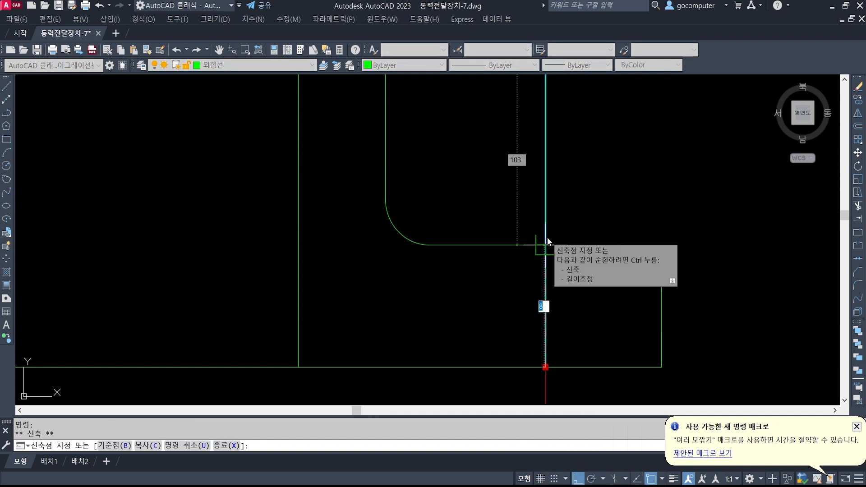
pyautogui.press('Escape')
pyautogui.press('Escape')
pyautogui.scroll(-3, 567, 321)
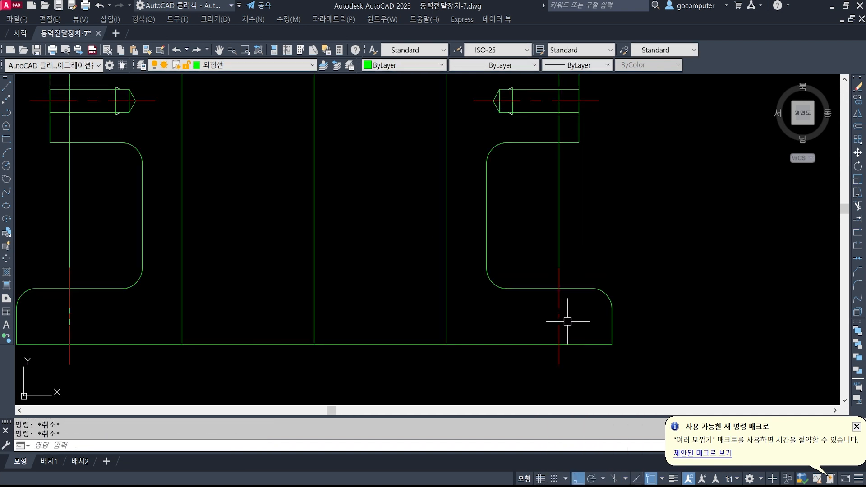
# Step: Shorten the left offset line by moving its lower end up perpendicular to the base flange's upper edge
pyautogui.moveTo(361, 311); pyautogui.dragTo(526, 313, button='middle')
pyautogui.scroll(2, 526, 313)
pyautogui.click(311, 217)
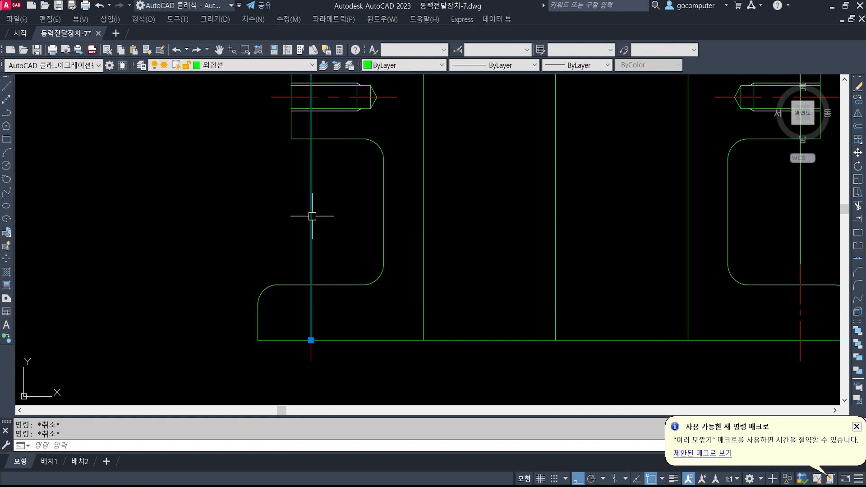
pyautogui.click(312, 338)
pyautogui.keyDown('shift'); pyautogui.rightClick(314, 277); pyautogui.keyUp('shift')
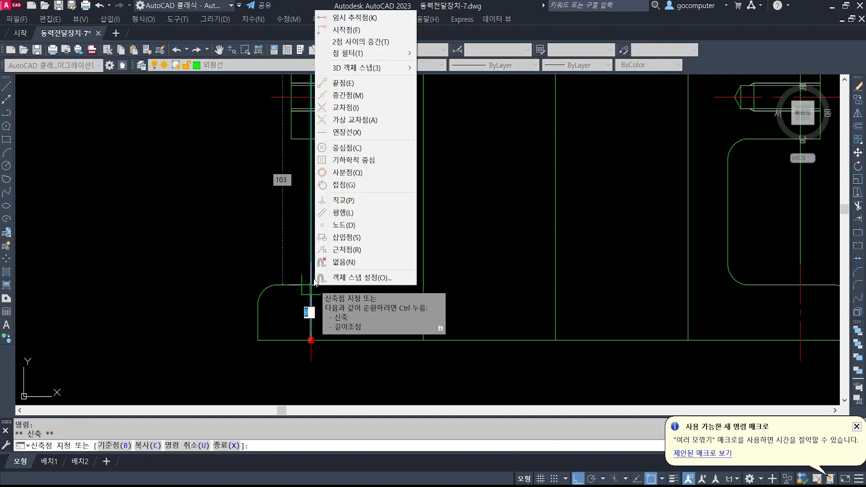
pyautogui.press('p')
pyautogui.press('Escape')
pyautogui.press('Escape')
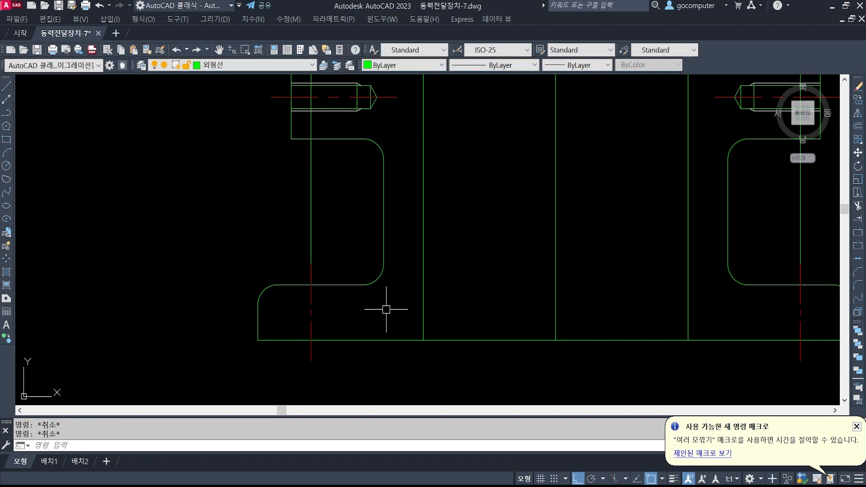
# Step: Trim the left offset line above the bearing boss's lower edge, using that edge as the cutting edge
pyautogui.moveTo(326, 219); pyautogui.dragTo(325, 248, button='middle')
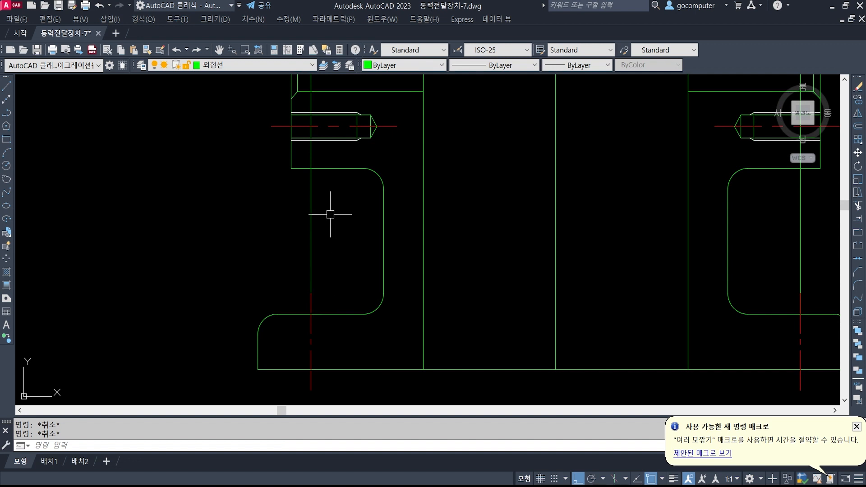
pyautogui.moveTo(330, 214); pyautogui.dragTo(334, 278, button='middle')
pyautogui.write('tr')
pyautogui.press('Return')
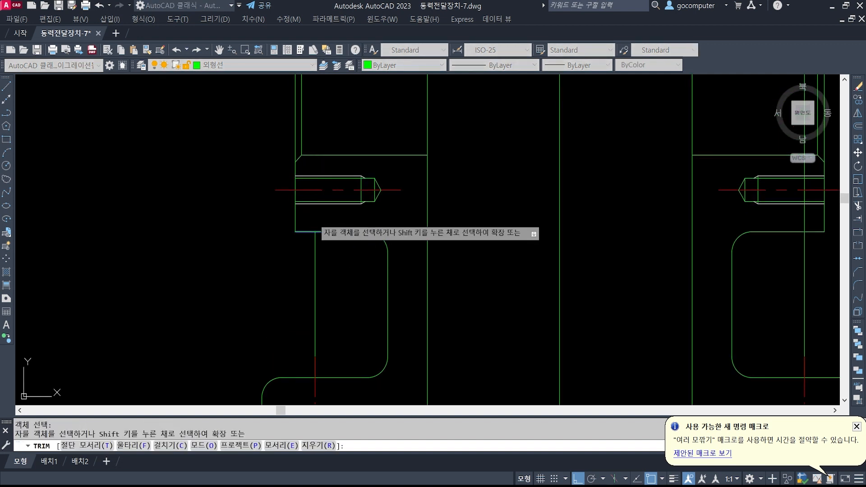
pyautogui.click(314, 219)
pyautogui.press('Return')
# Step: Trim the right offset line above the bearing boss's lower edge, using that edge as the cutting edge
pyautogui.moveTo(634, 307); pyautogui.dragTo(227, 295, button='middle')
pyautogui.press('Return')
pyautogui.click(379, 217)
pyautogui.press('Return')
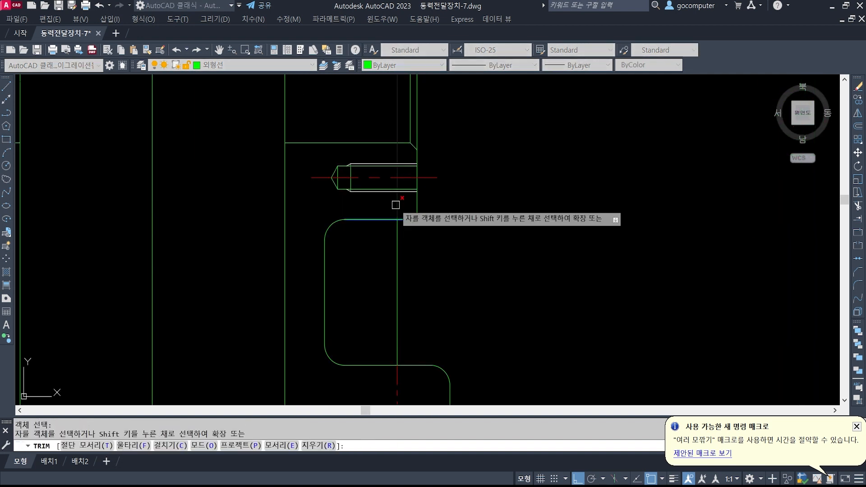
pyautogui.click(395, 205)
pyautogui.press('Return')
# Step: Measure the horizontal distance from the right rib line to the bearing boss's outer corner with a temporary linear dimension
pyautogui.scroll(-1, 495, 254)
pyautogui.moveTo(417, 259); pyautogui.dragTo(504, 248, button='middle')
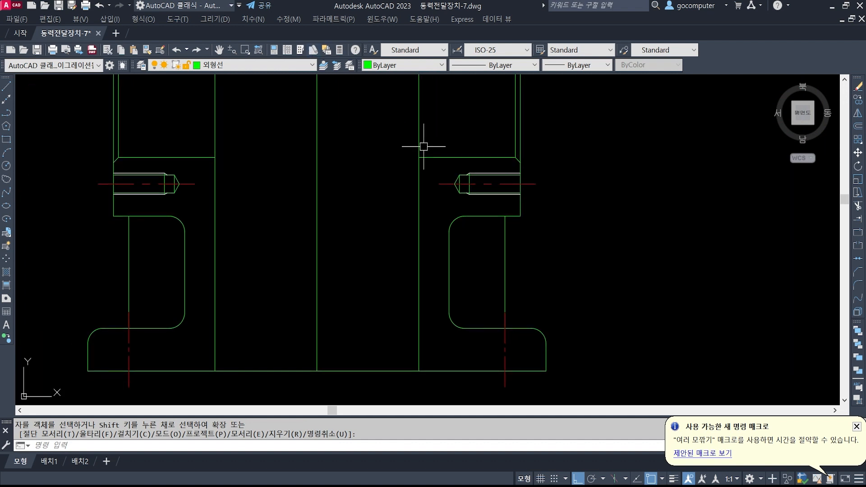
pyautogui.write('dli')
pyautogui.press('Return')
pyautogui.scroll(2, 493, 212)
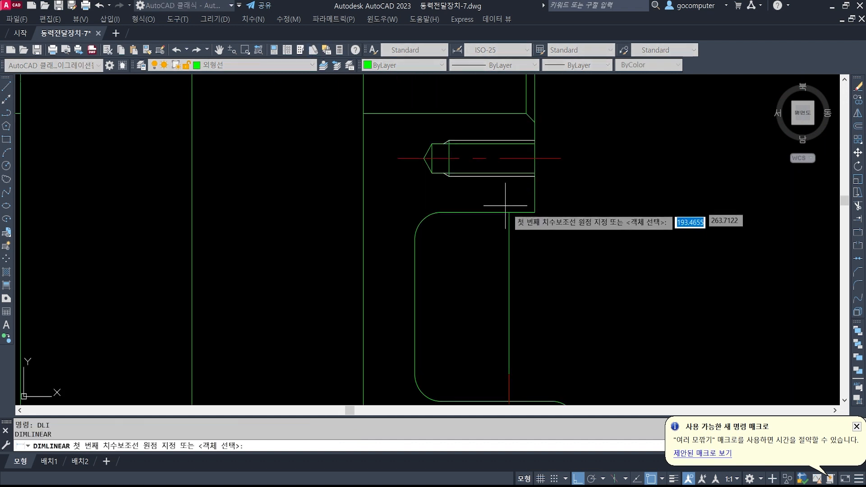
pyautogui.click(516, 208)
pyautogui.click(535, 212)
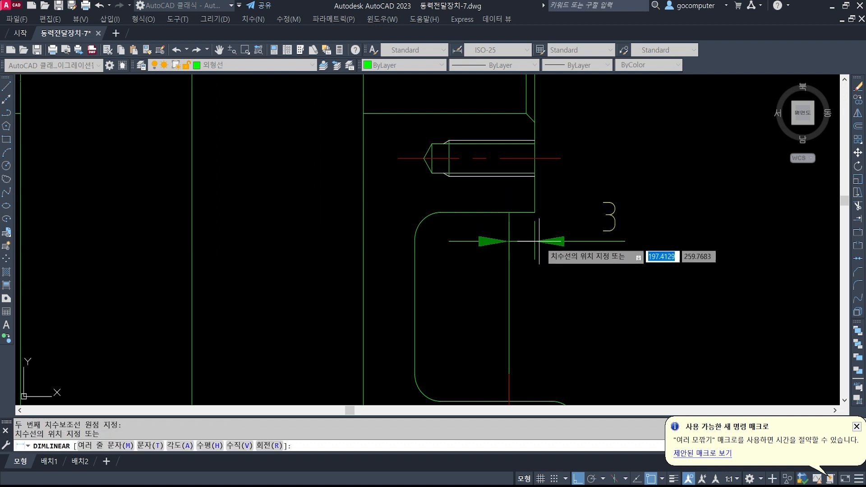
pyautogui.press('Escape')
pyautogui.press('Escape')
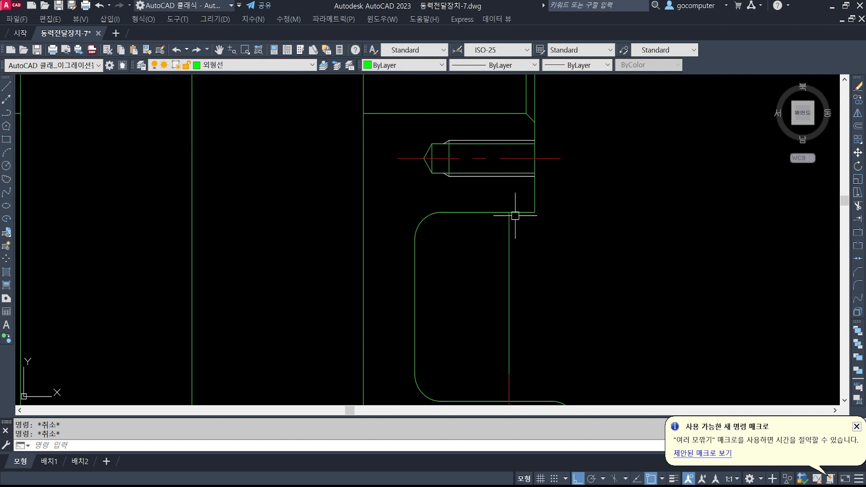
# Step: Fillet the right rib line with the bearing boss's lower edge at radius 3, using the no-trim option
pyautogui.write('f')
pyautogui.press('Return')
pyautogui.write('r')
pyautogui.press('Return')
pyautogui.write('3')
pyautogui.press('Return')
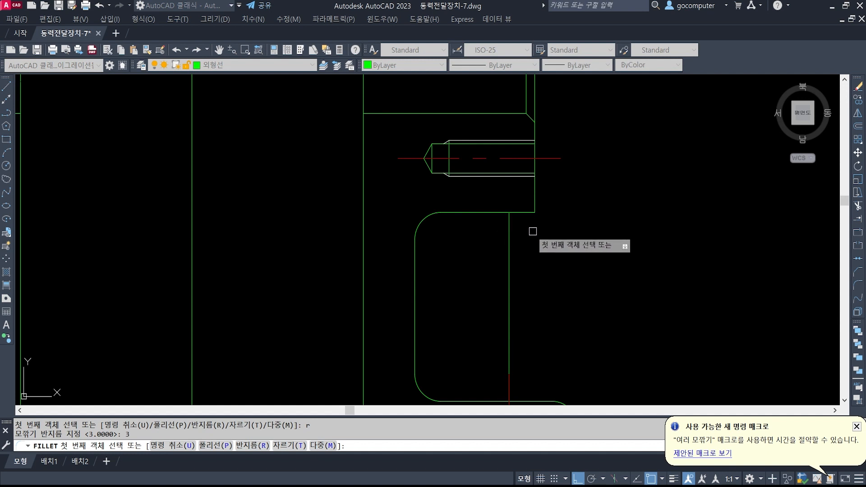
pyautogui.scroll(1, 506, 228)
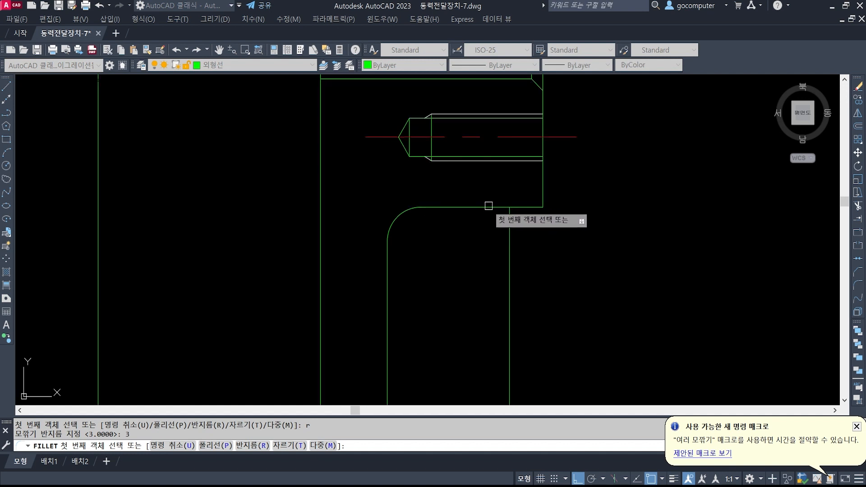
pyautogui.write('t')
pyautogui.press('Return')
pyautogui.write('n')
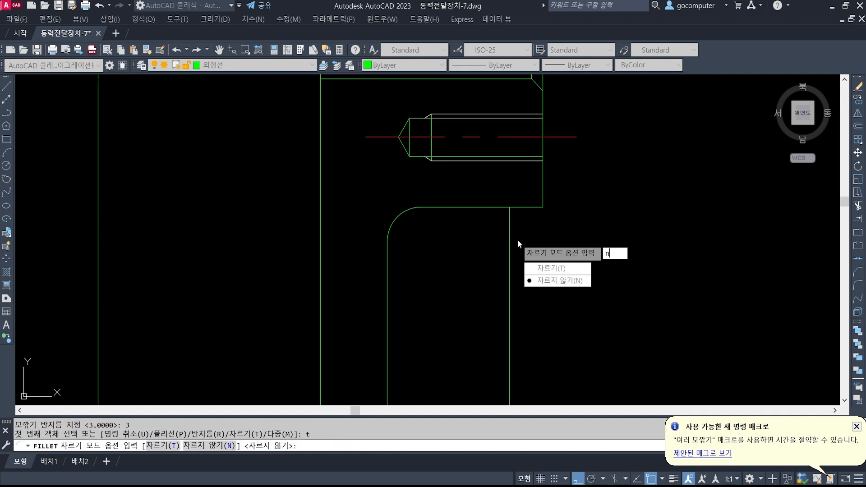
pyautogui.press('Return')
pyautogui.click(509, 229)
pyautogui.click(524, 208)
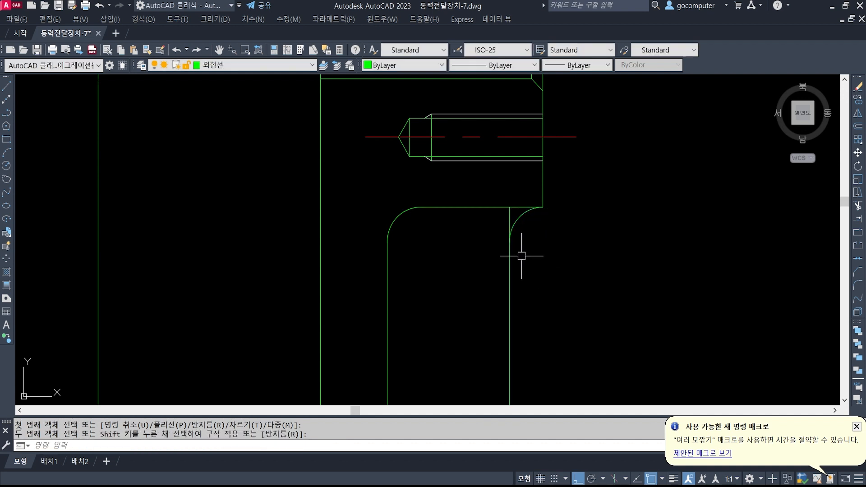
# Step: Trim the right rib line above its upper fillet, using the fillet arc as the cutting edge
pyautogui.scroll(3, 505, 207)
pyautogui.write('tr')
pyautogui.press('Return')
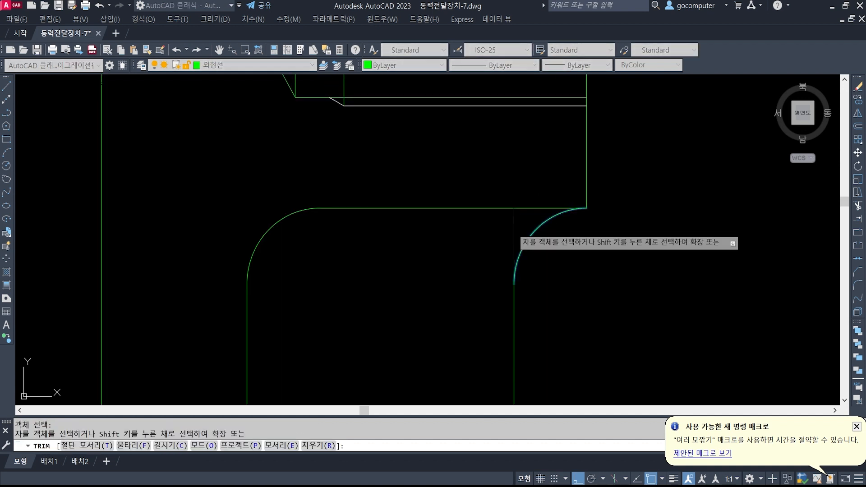
pyautogui.scroll(-2, 562, 213)
pyautogui.scroll(-3, 562, 212)
pyautogui.scroll(3, 516, 219)
pyautogui.scroll(1, 464, 223)
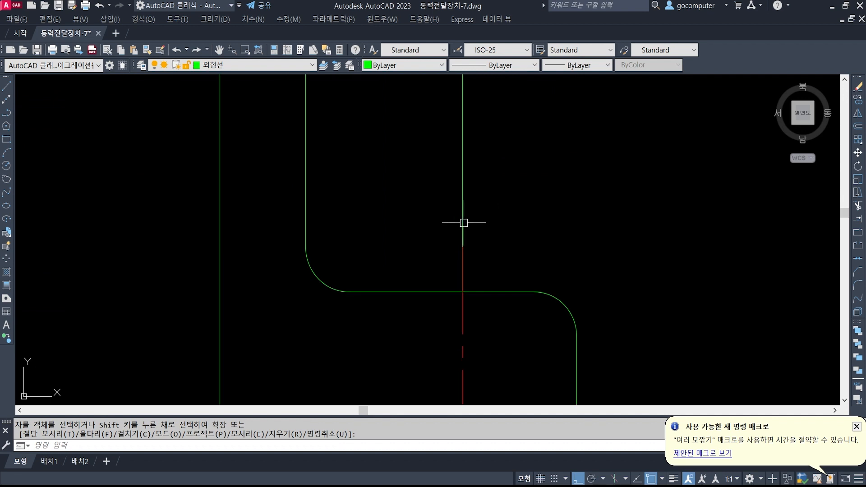
pyautogui.scroll(-2, 343, 245)
pyautogui.scroll(-2, 428, 236)
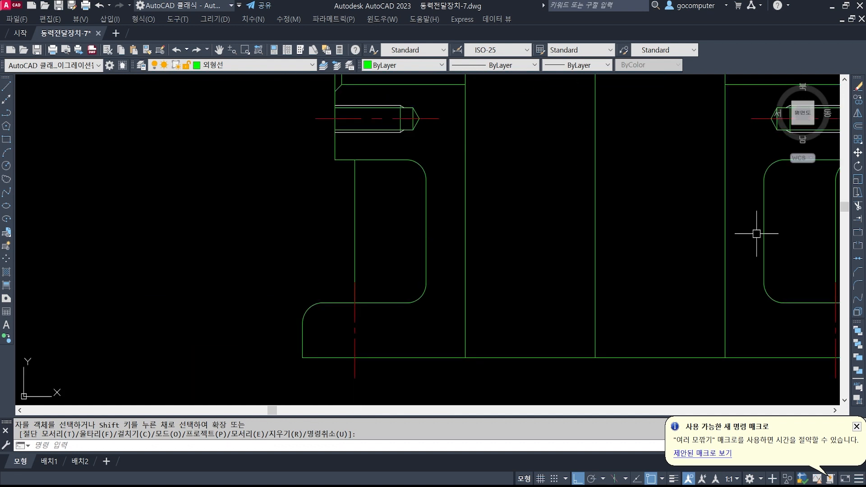
pyautogui.scroll(3, 508, 229)
pyautogui.scroll(3, 471, 244)
pyautogui.write('t')
pyautogui.press('Return')
pyautogui.click(402, 230)
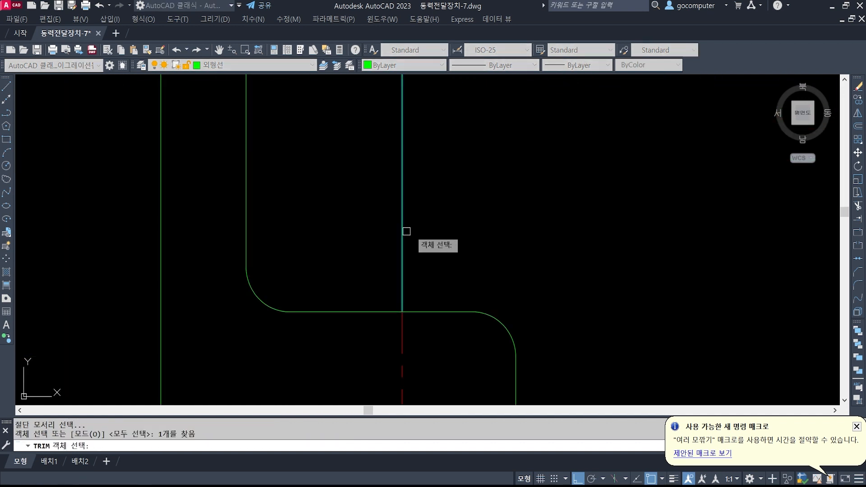
pyautogui.click(461, 311)
pyautogui.press('Escape')
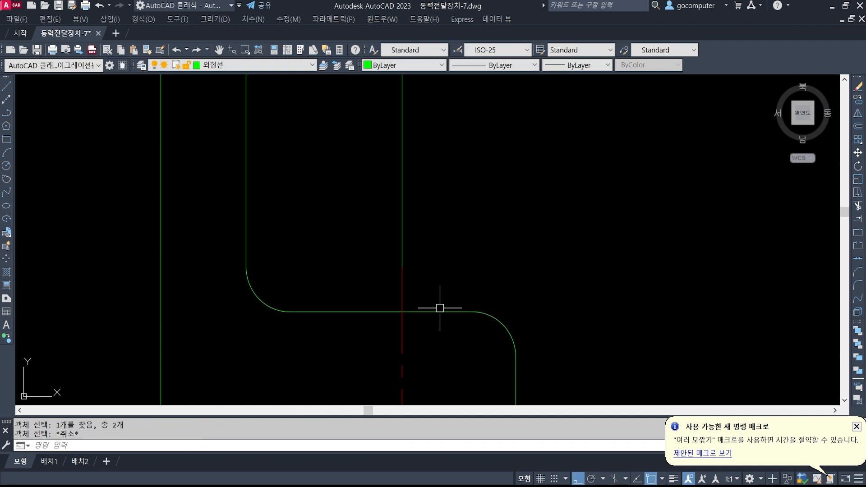
# Step: Fillet the right rib line with the base flange's upper edge at radius 3, keeping both lines untrimmed
pyautogui.write('f')
pyautogui.press('Return')
pyautogui.click(402, 243)
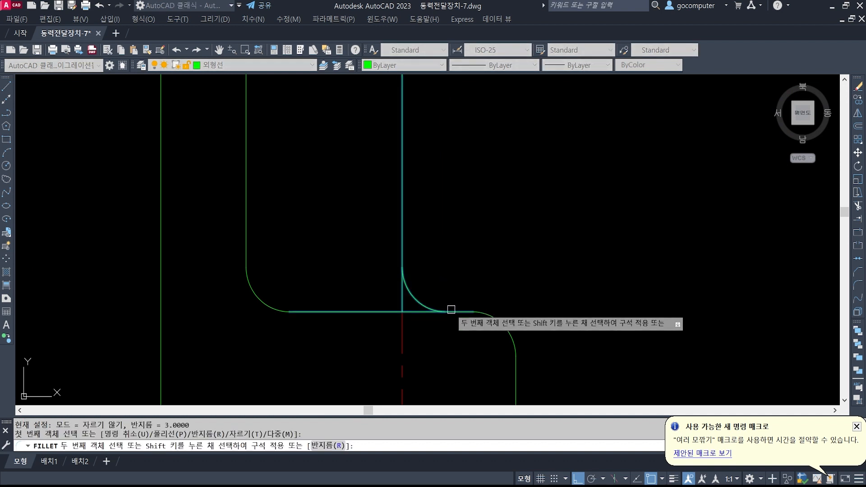
pyautogui.click(449, 311)
# Step: Shorten the right rib line by moving its lower endpoint up to the upper end of the base fillet arc
pyautogui.scroll(3, 420, 265)
pyautogui.click(455, 260)
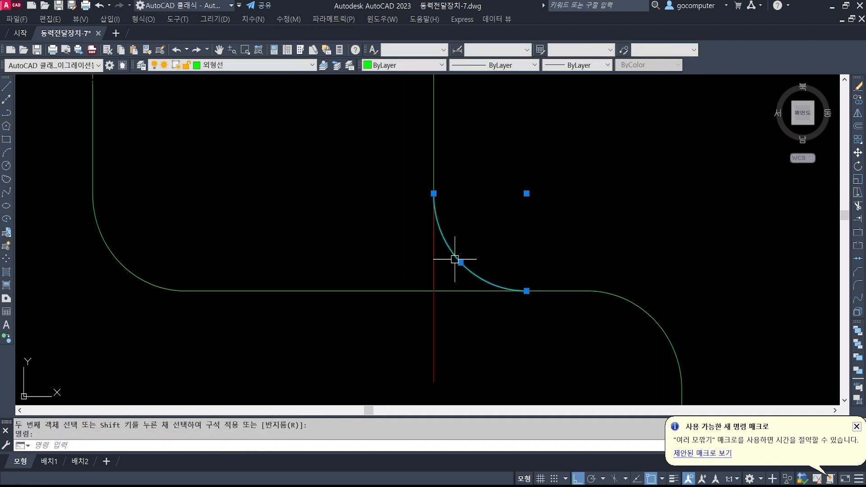
pyautogui.press('Escape')
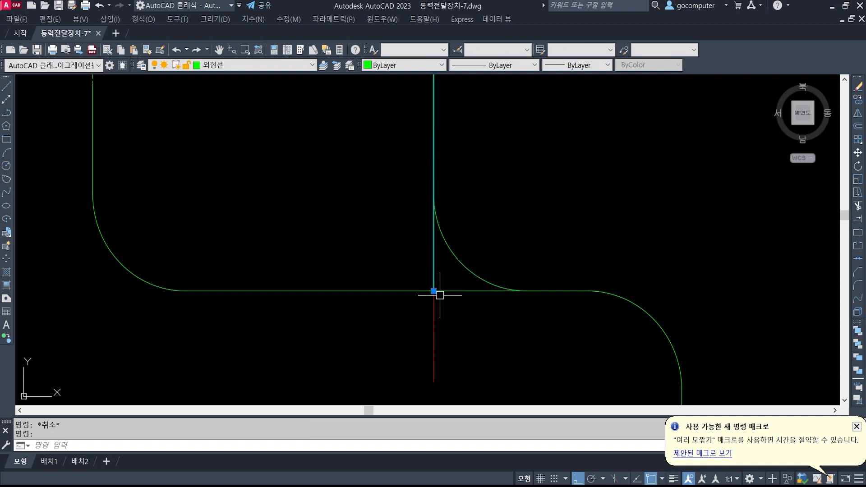
pyautogui.click(433, 291)
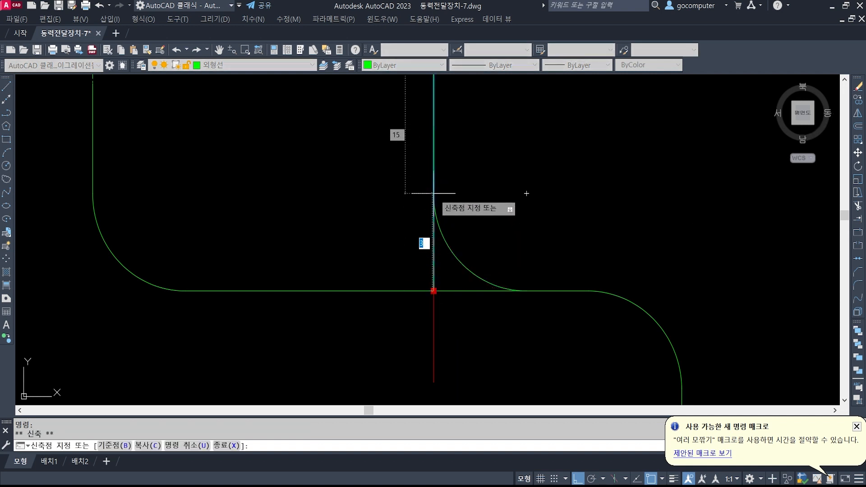
pyautogui.press('Escape')
pyautogui.press('Escape')
# Step: Check the right rib line's lower end against the base fillet arc and the hole's centre line
pyautogui.click(458, 264)
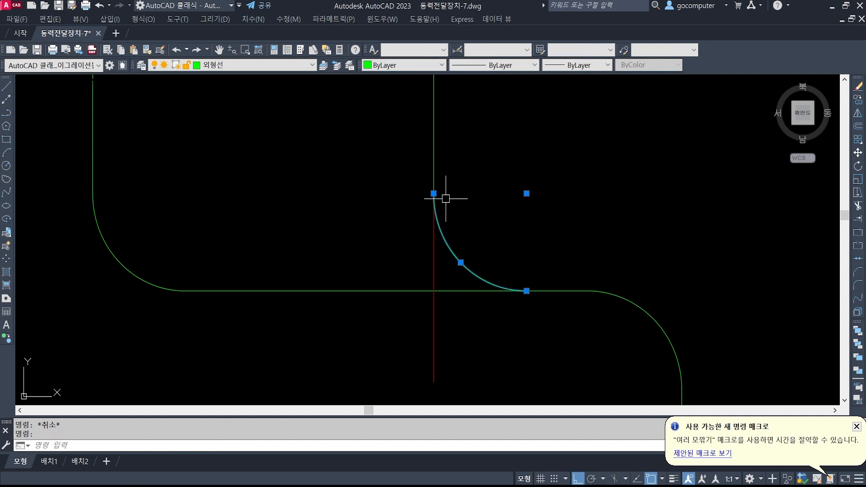
pyautogui.press('Escape')
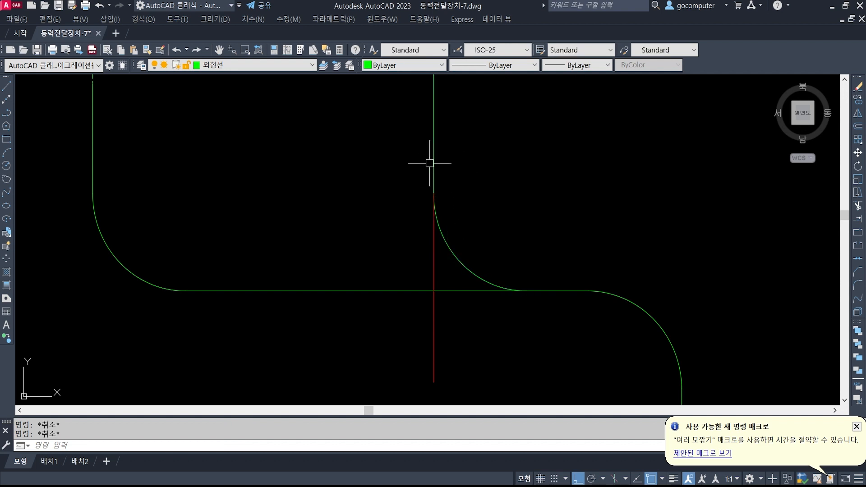
pyautogui.click(430, 163)
pyautogui.click(446, 172)
pyautogui.click(447, 242)
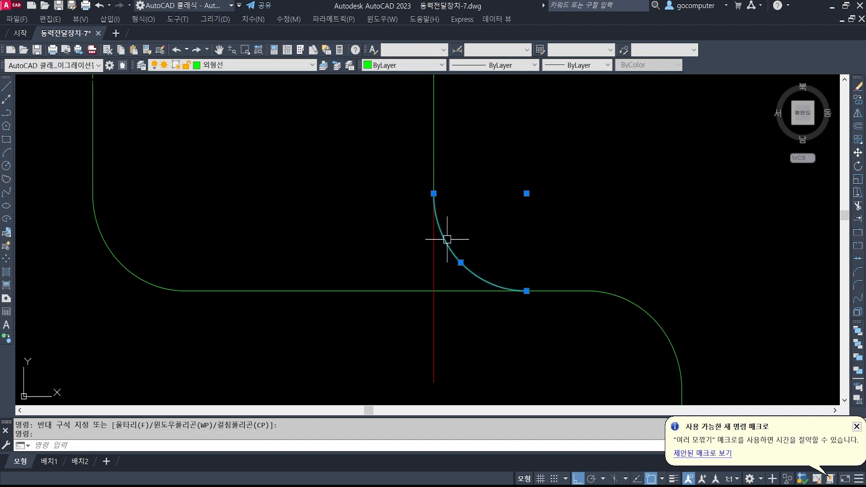
pyautogui.click(434, 238)
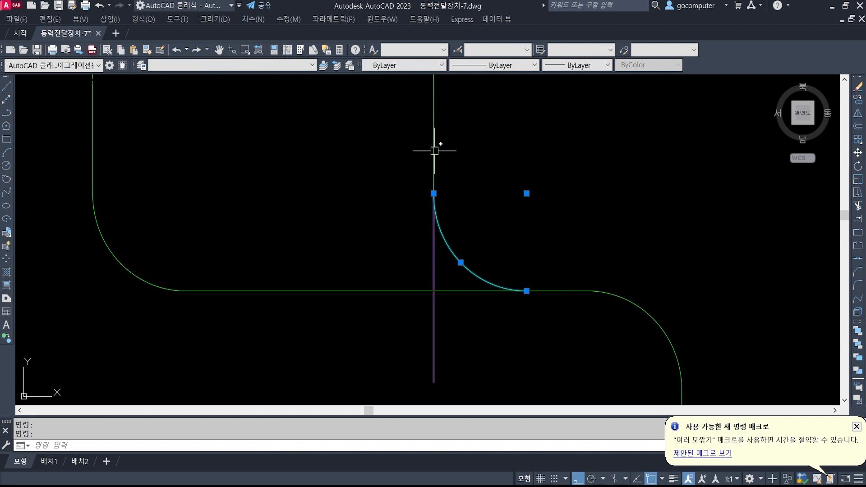
pyautogui.press('Escape')
pyautogui.press('Escape')
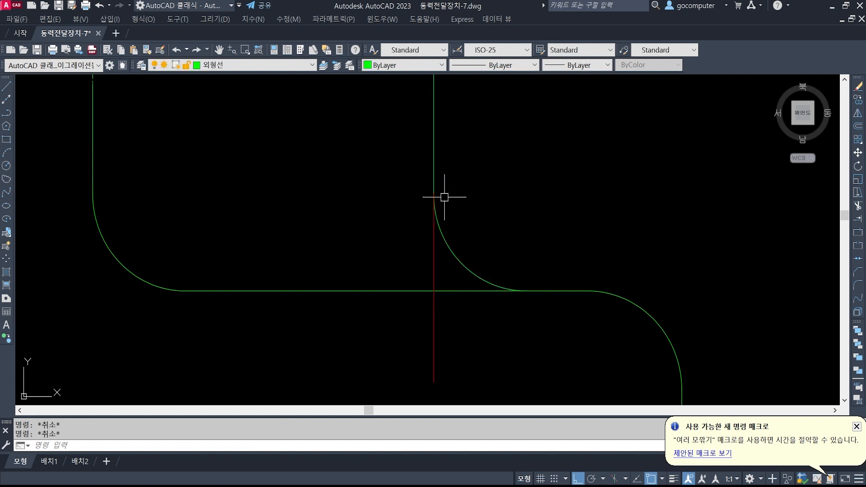
# Step: Fillet the left rib line with the base flange's upper edge at radius 3 without trimming
pyautogui.scroll(-3, 450, 228)
pyautogui.moveTo(286, 254); pyautogui.dragTo(519, 259, button='middle')
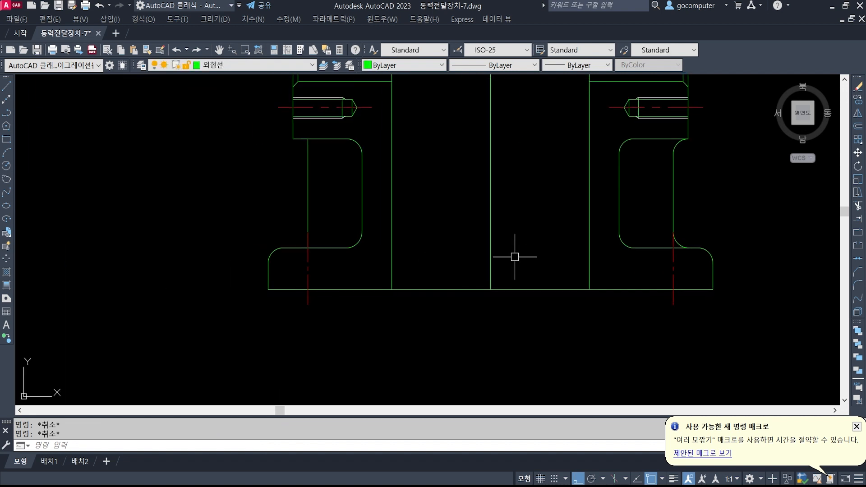
pyautogui.scroll(5, 291, 242)
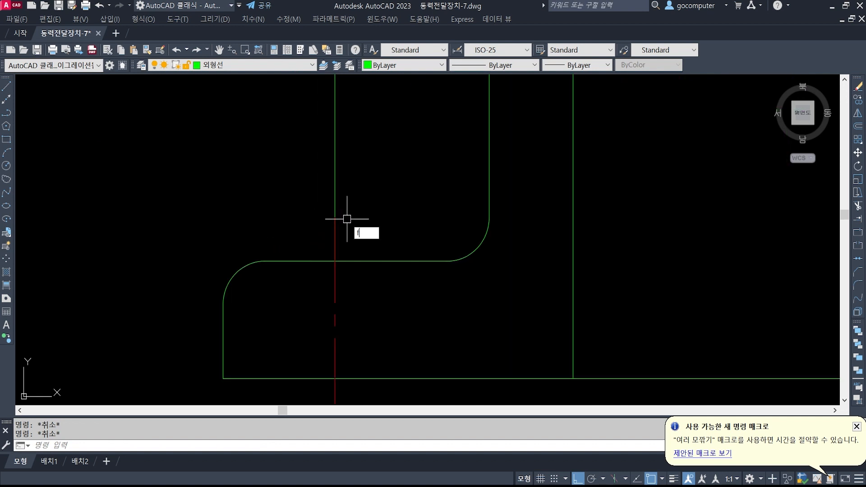
pyautogui.press('Return')
pyautogui.click(335, 212)
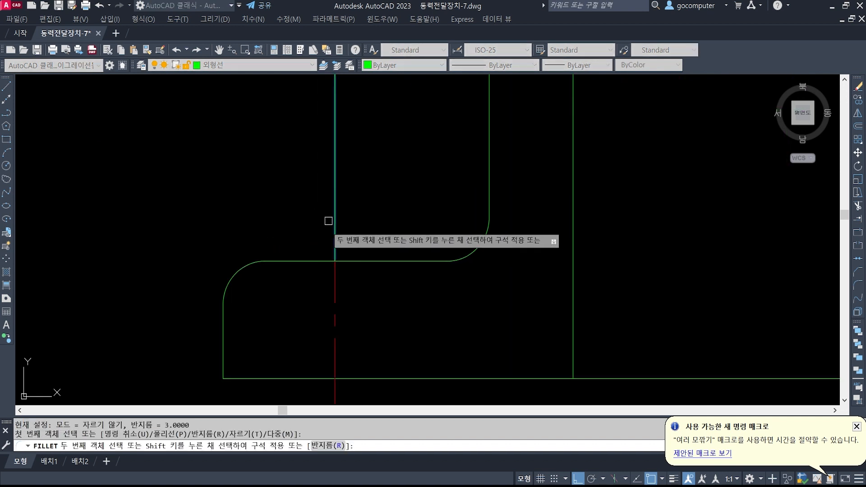
pyautogui.click(308, 261)
pyautogui.scroll(4, 305, 258)
pyautogui.write('tr')
pyautogui.press('Return')
pyautogui.press('F1')
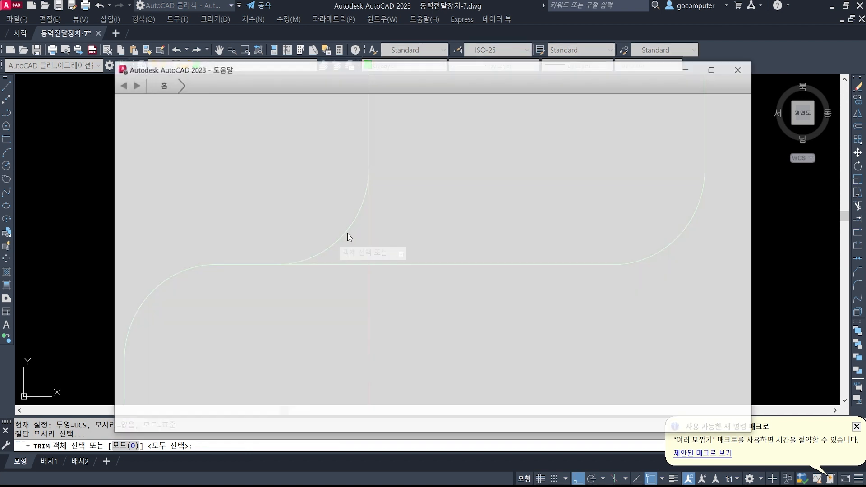
pyautogui.click(745, 69)
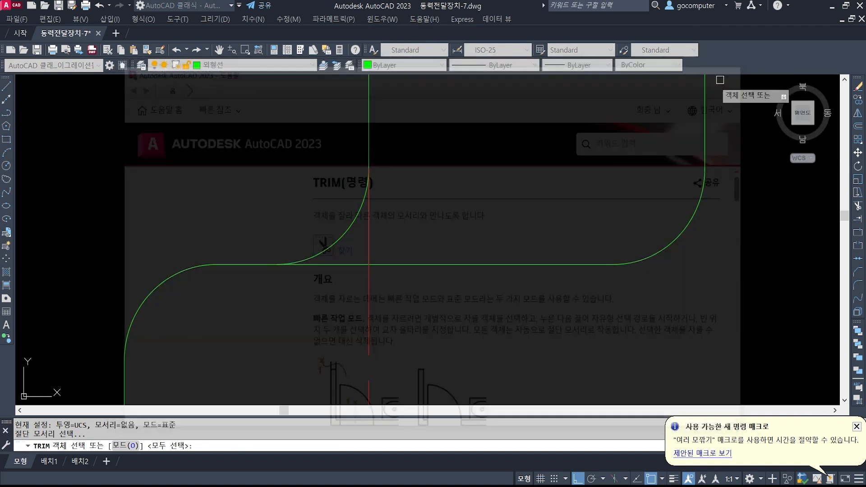
pyautogui.press('Escape')
# Step: Shorten the left rib line by moving its lower endpoint up to the upper end of its base fillet arc
pyautogui.click(351, 222)
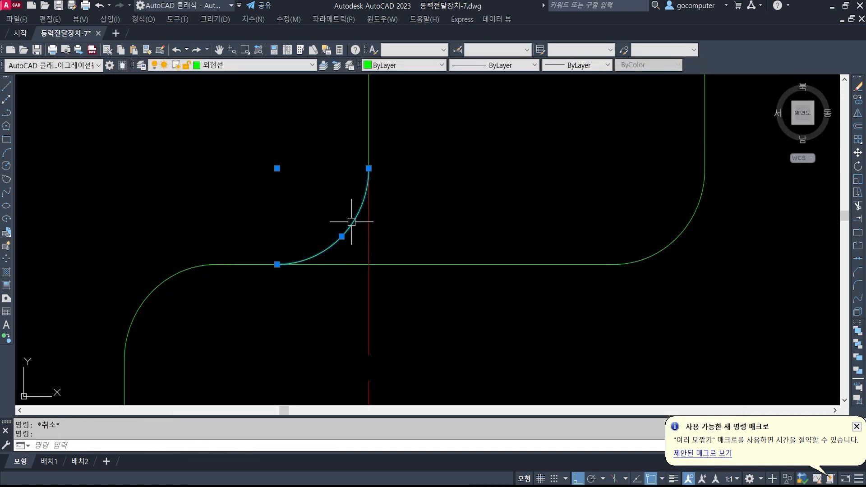
pyautogui.press('Escape')
pyautogui.click(369, 117)
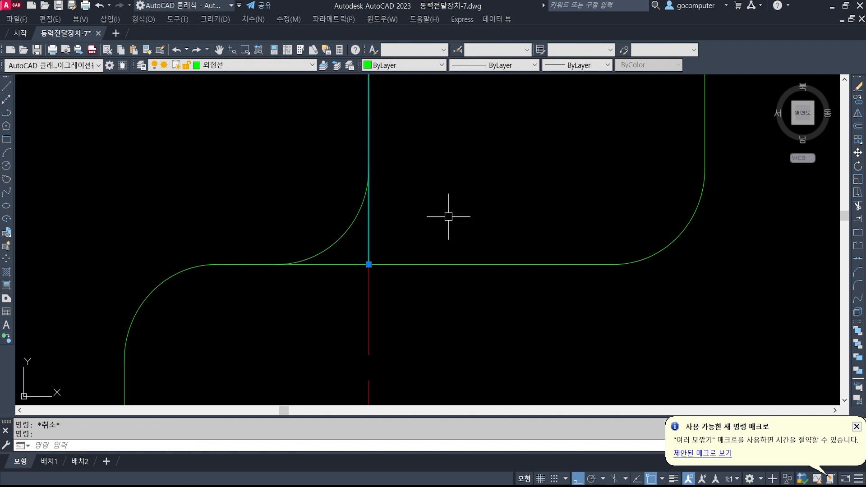
pyautogui.click(369, 265)
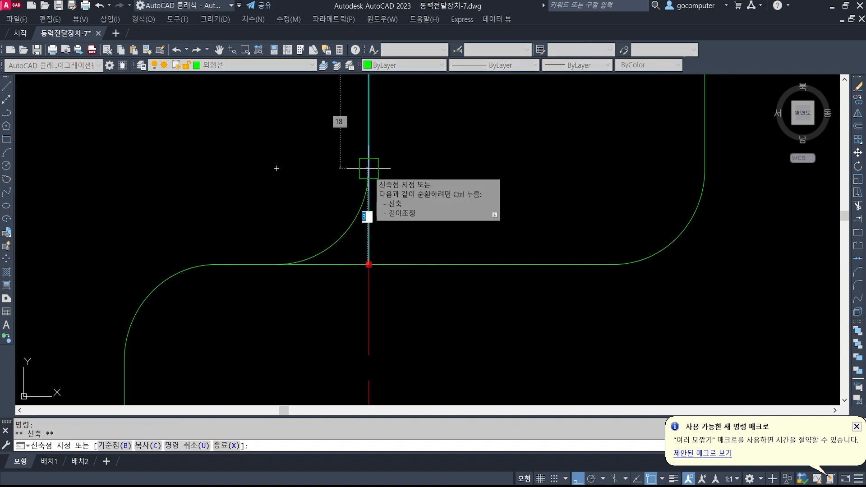
pyautogui.press('Escape')
pyautogui.press('Escape')
# Step: Fillet the left rib line with the left bearing boss's lower edge at radius 3 without trimming
pyautogui.scroll(-5, 443, 224)
pyautogui.moveTo(422, 251); pyautogui.dragTo(355, 287, button='middle')
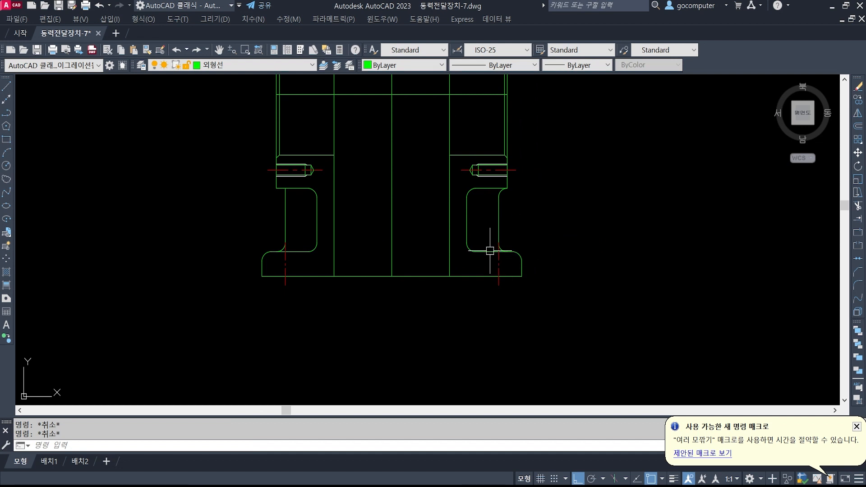
pyautogui.scroll(5, 255, 168)
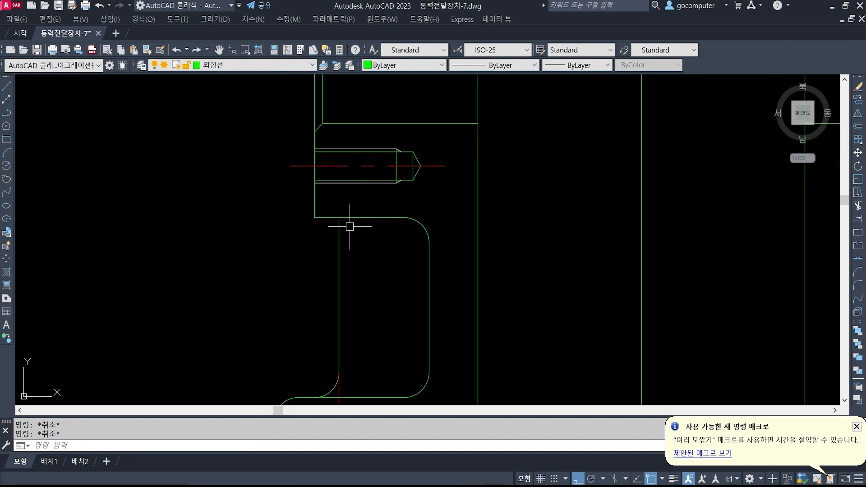
pyautogui.write('f')
pyautogui.press('space')
pyautogui.click(328, 219)
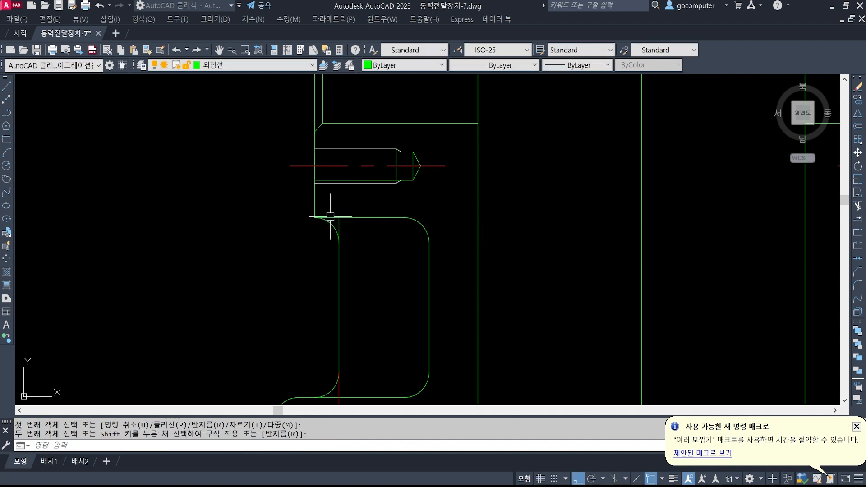
# Step: Trim the left rib line above its upper fillet, using the fillet arc as the cutting edge
pyautogui.scroll(3, 327, 225)
pyautogui.write('tr')
pyautogui.press('Return')
pyautogui.press('Escape')
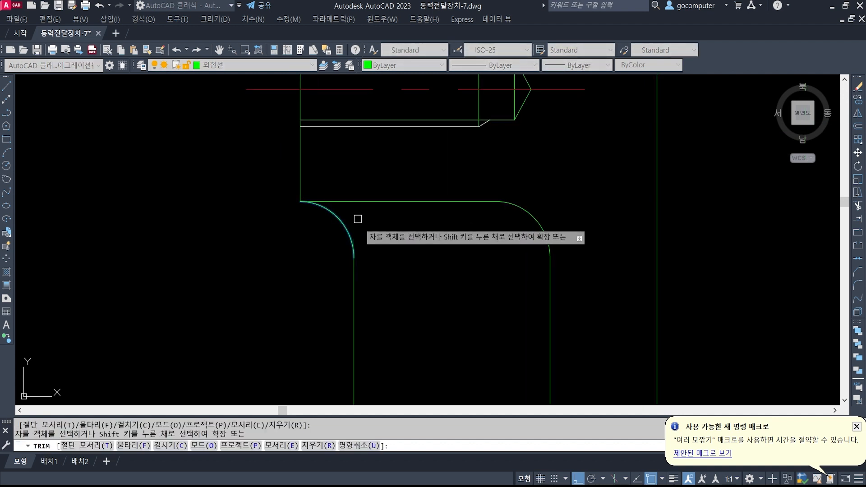
# Step: Draw a horizontal line from the left rib line's midpoint inward, ending short of the recess's inner wall
pyautogui.scroll(-5, 361, 216)
pyautogui.scroll(3, 334, 273)
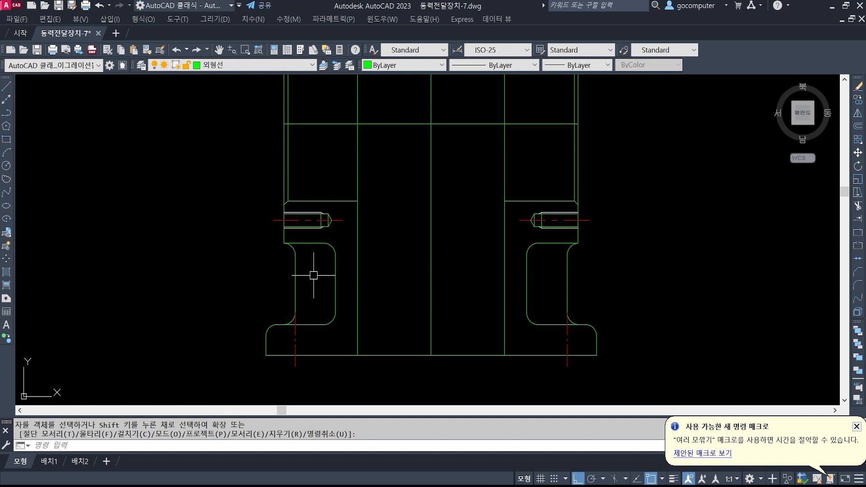
pyautogui.scroll(2, 307, 298)
pyautogui.write('L')
pyautogui.press('Return')
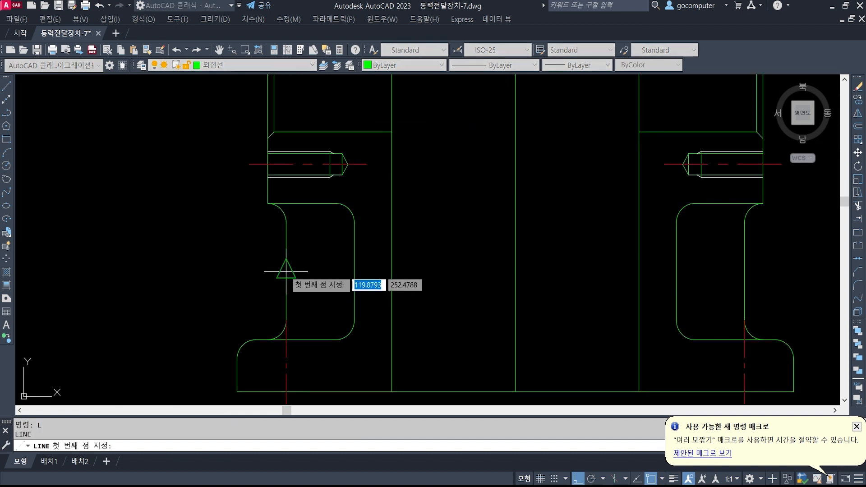
pyautogui.click(286, 272)
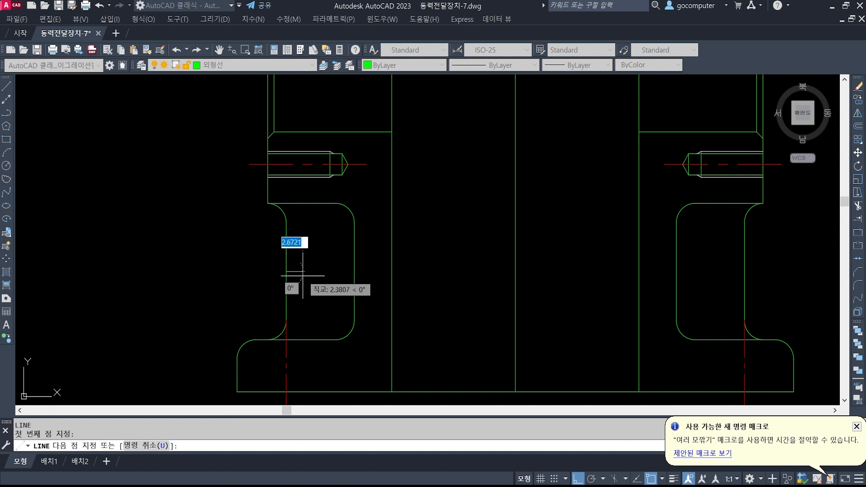
pyautogui.click(336, 283)
pyautogui.press('Return')
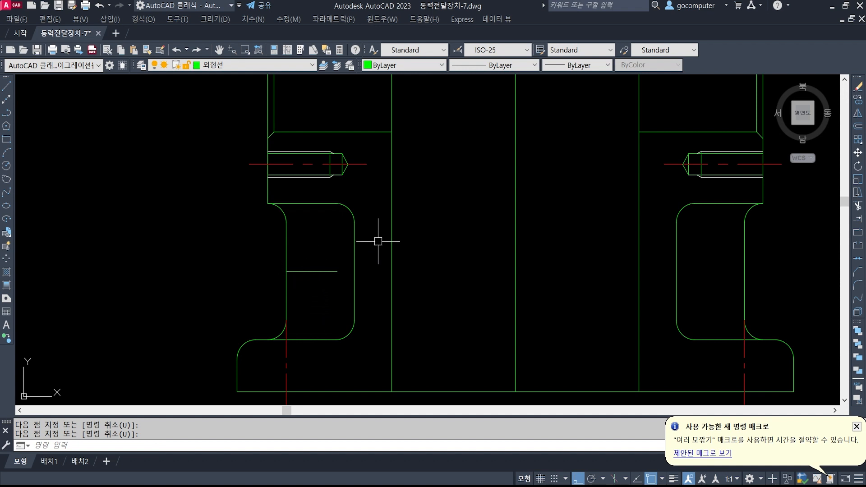
# Step: Examine the rib's thickness in the reference image 동력전달장치-7.jpg and switch back to the AutoCAD drawing
pyautogui.hotkey('alt', 'Tab')
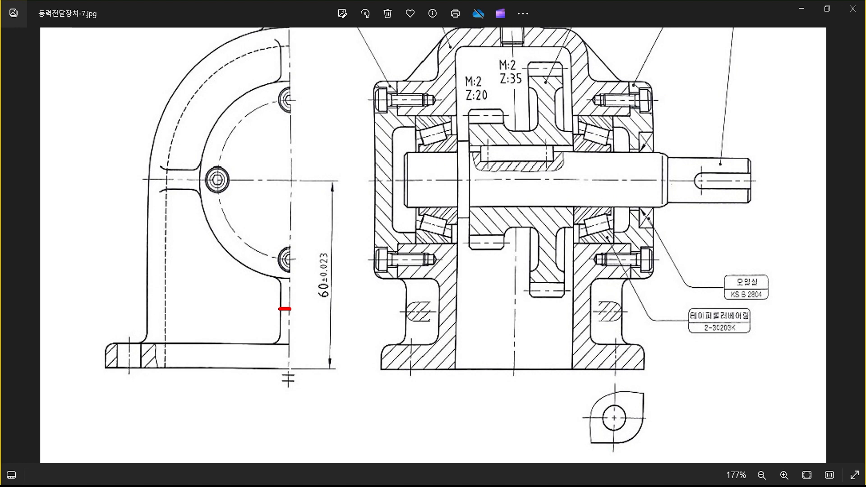
pyautogui.press('Escape')
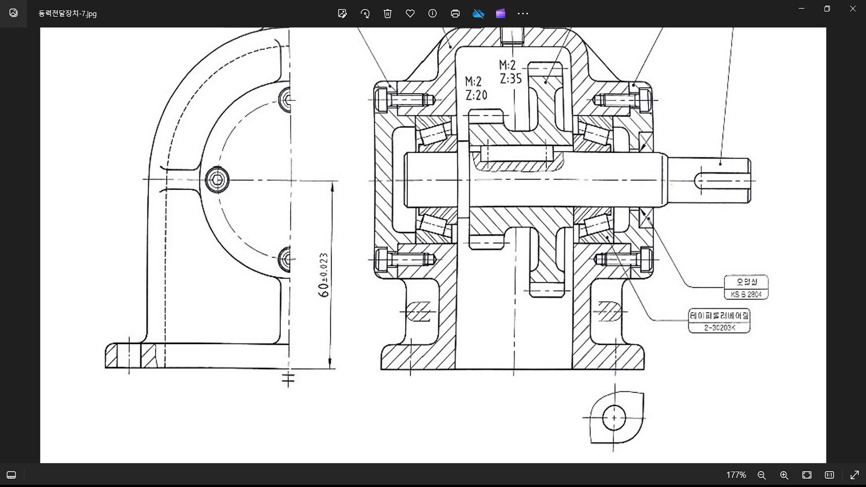
pyautogui.hotkey('alt', 'Tab')
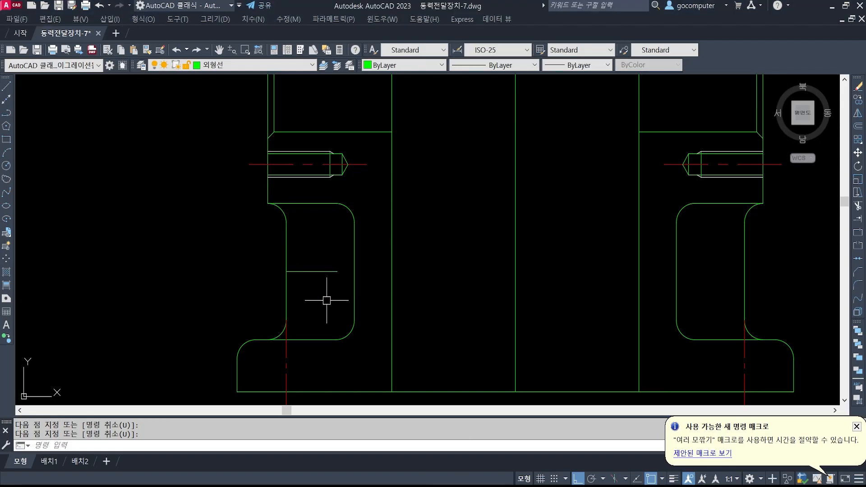
# Step: Offset the horizontal line inside the left rib once upward and once downward, keeping the stored offset distance
pyautogui.write('o')
pyautogui.press('Return')
pyautogui.press('Return')
pyautogui.click(315, 271)
pyautogui.click(319, 246)
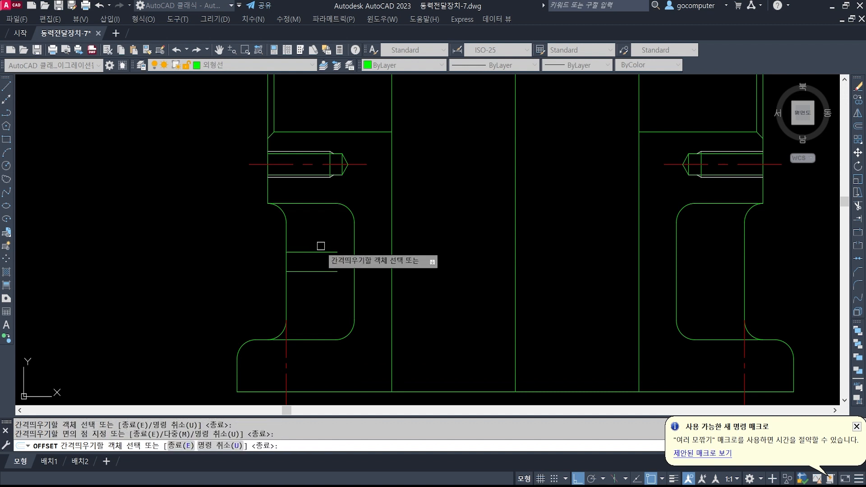
pyautogui.press('Return')
# Step: Fillet the upper and lower offset lines with the left rib line at radius 3 to round the rib section's outer end
pyautogui.scroll(3, 302, 271)
pyautogui.write('f')
pyautogui.press('Return')
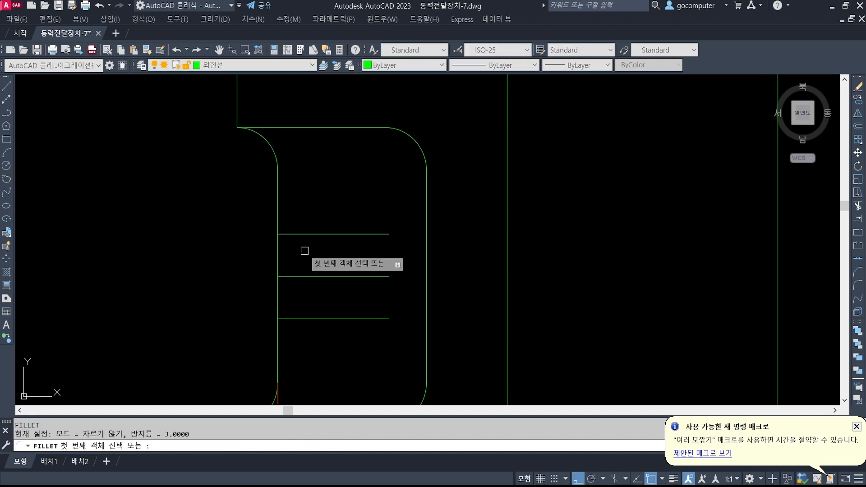
pyautogui.write('r')
pyautogui.press('Return')
pyautogui.write('3')
pyautogui.press('Return')
pyautogui.click(293, 234)
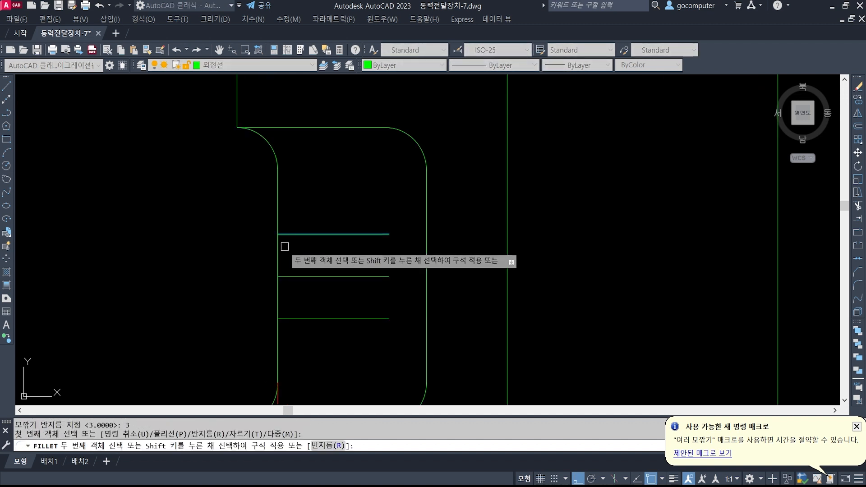
pyautogui.click(307, 319)
# Step: Draw a vertical line joining the inner ends of the lower and upper offset lines to close the left rib section
pyautogui.write('l')
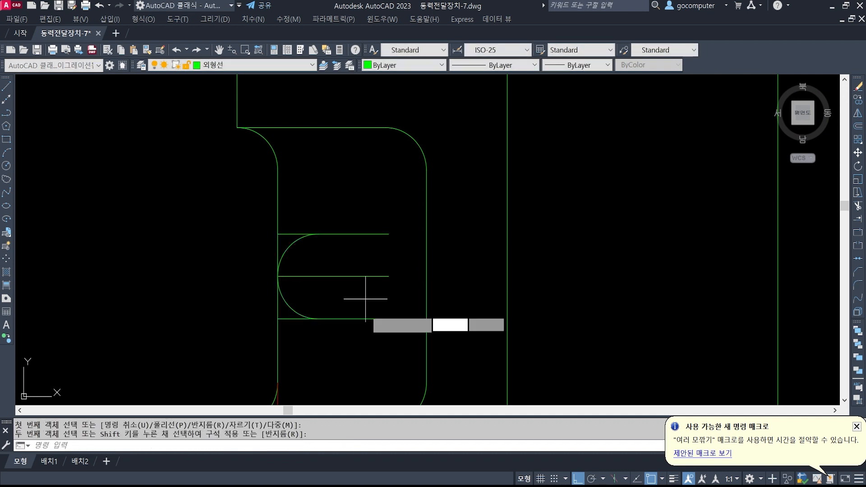
pyautogui.press('Return')
pyautogui.click(388, 319)
pyautogui.click(389, 234)
pyautogui.press('Return')
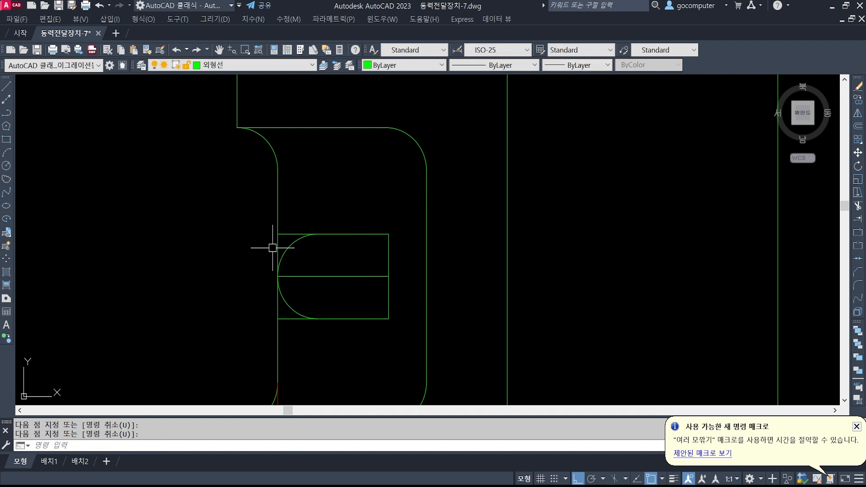
# Step: Trim the square corner remnants of the upper and lower lines outside the rib section's rounded end
pyautogui.write('tr')
pyautogui.press('Return')
pyautogui.click(288, 248)
pyautogui.press('Return')
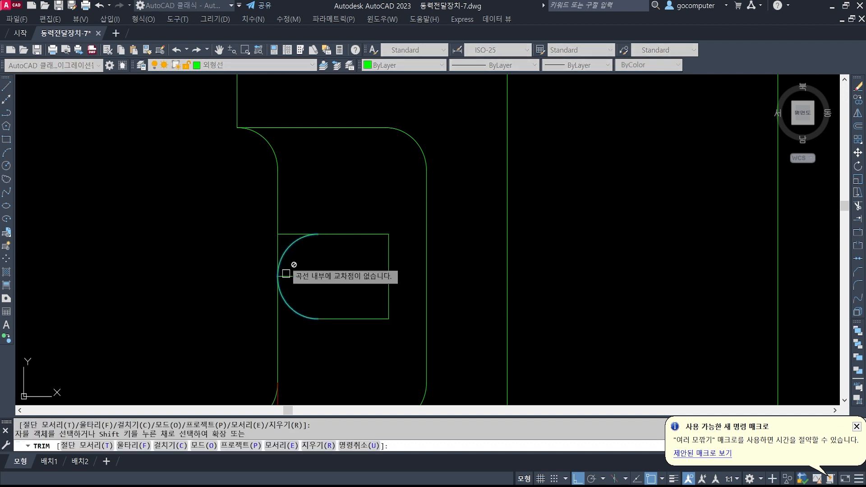
pyautogui.press('Return')
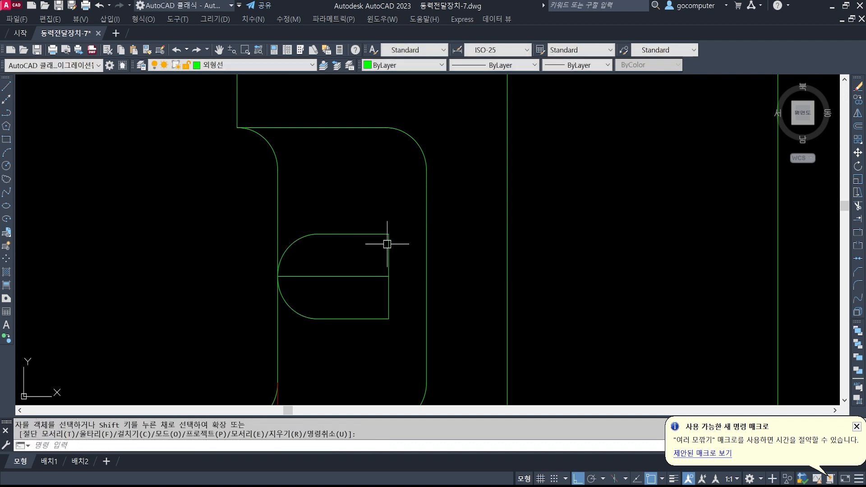
# Step: Move the rib section's outline to the 가는실선 layer and make 가는실선 the current layer
pyautogui.click(413, 278)
pyautogui.click(297, 203)
pyautogui.click(352, 354)
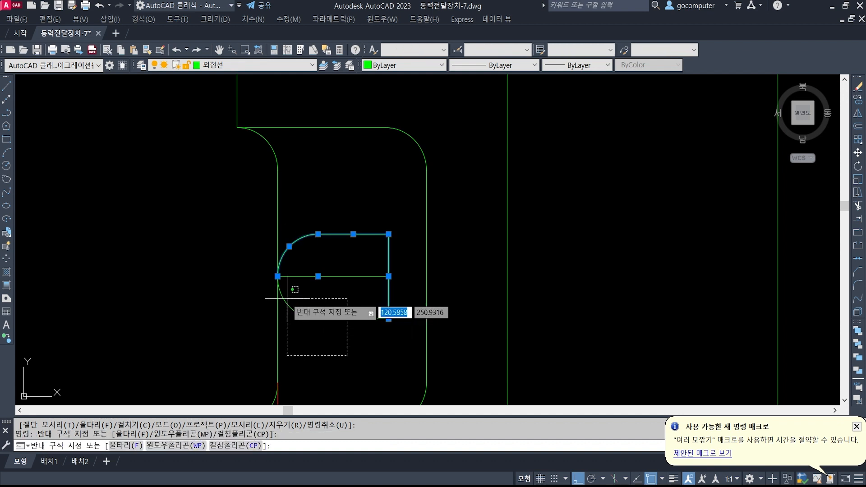
pyautogui.click(284, 293)
pyautogui.click(291, 63)
pyautogui.press('Escape')
pyautogui.press('Escape')
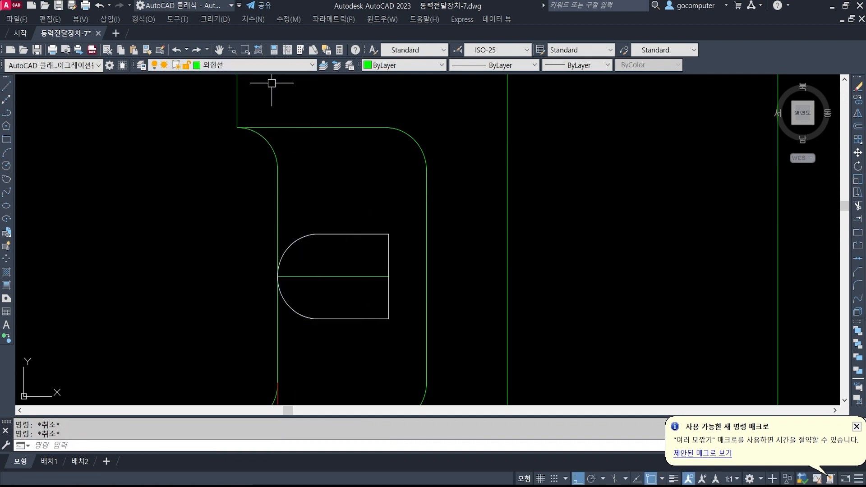
pyautogui.click(270, 64)
pyautogui.click(258, 94)
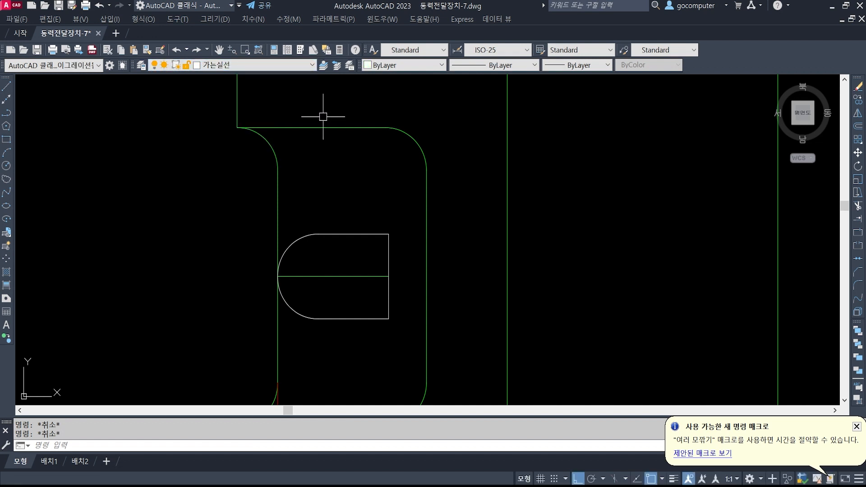
# Step: Hatch the upper and lower halves of the left rib section with the ANSI31 pattern
pyautogui.write('h')
pyautogui.press('Return')
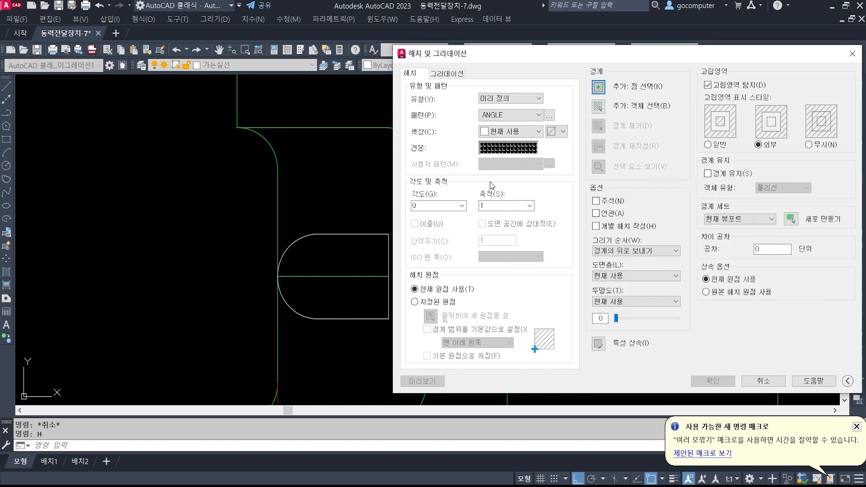
pyautogui.click(504, 147)
pyautogui.click(451, 130)
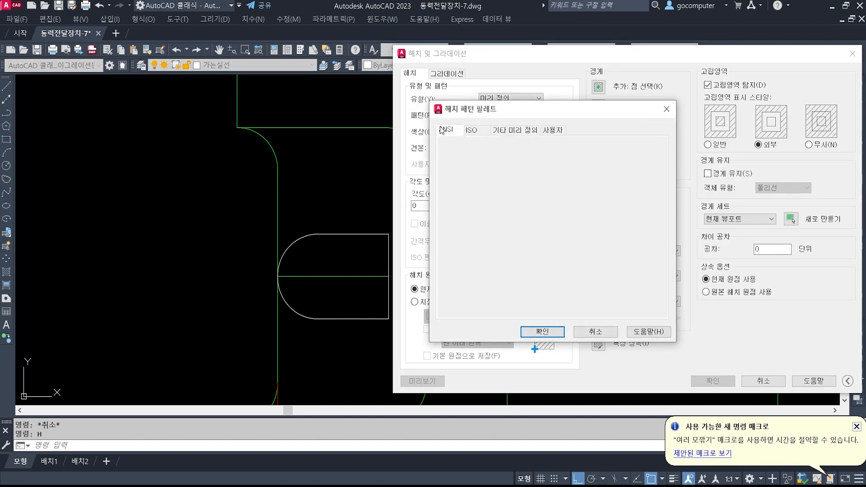
pyautogui.click(465, 153)
pyautogui.click(543, 332)
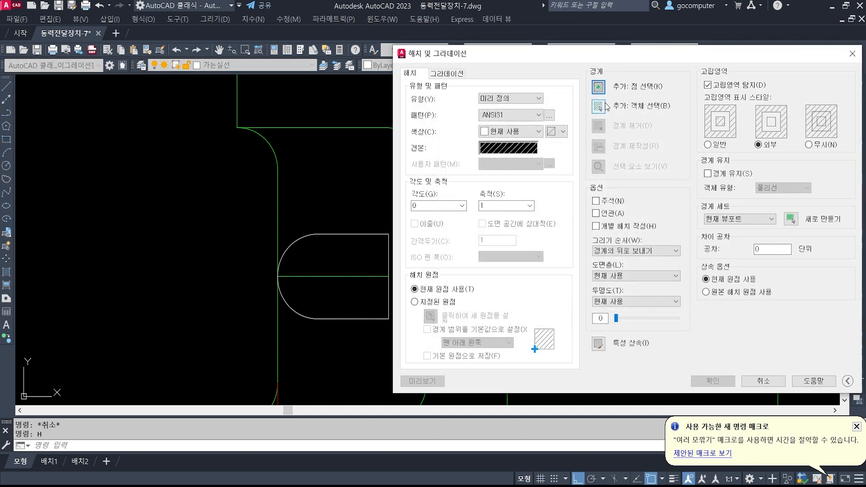
pyautogui.click(599, 87)
pyautogui.click(330, 259)
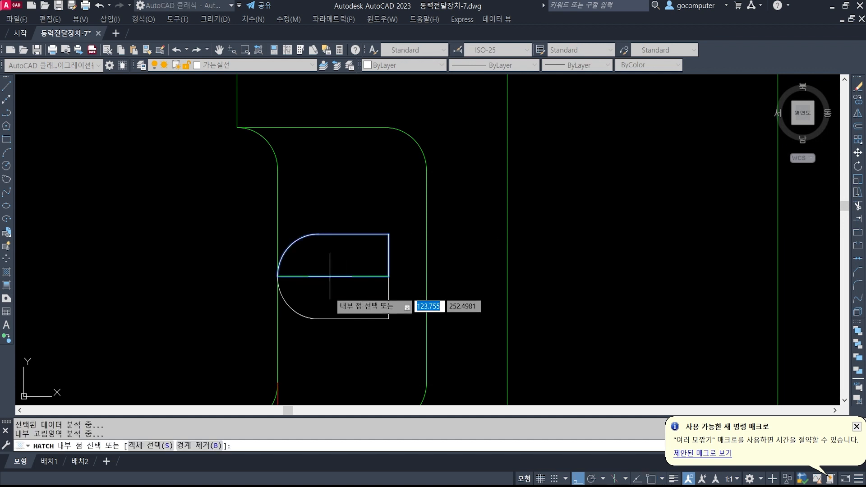
pyautogui.click(330, 299)
pyautogui.press('Return')
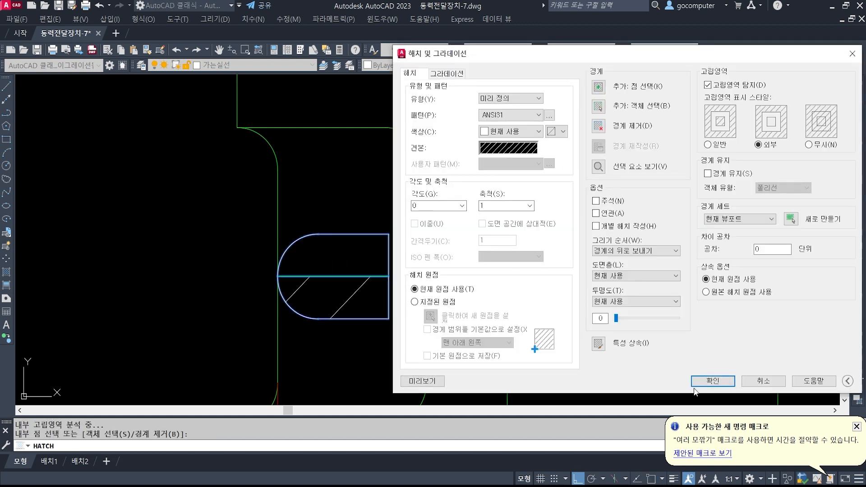
pyautogui.click(712, 381)
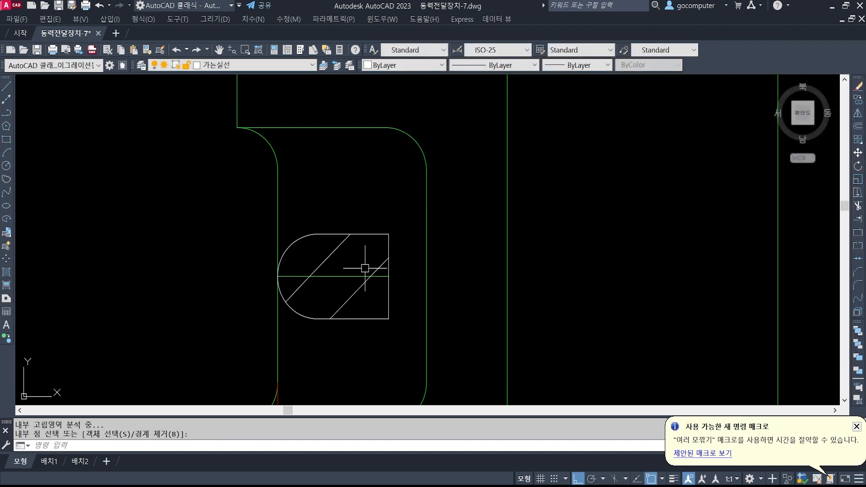
# Step: Lengthen the horizontal line through the left rib section by 3 at both ends
pyautogui.write('len')
pyautogui.press('Return')
pyautogui.write('de')
pyautogui.press('Return')
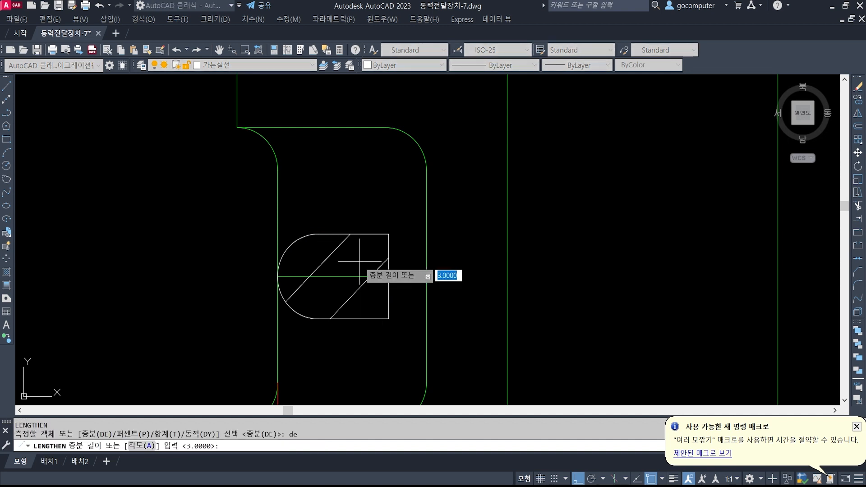
pyautogui.write('3')
pyautogui.press('Return')
pyautogui.click(306, 273)
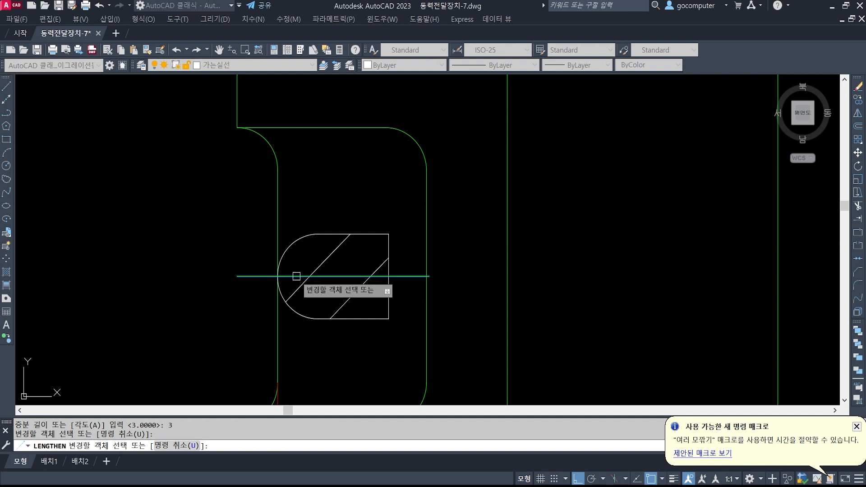
pyautogui.press('Return')
# Step: Move the lengthened horizontal line through the left rib section to the 중심선 layer
pyautogui.click(402, 276)
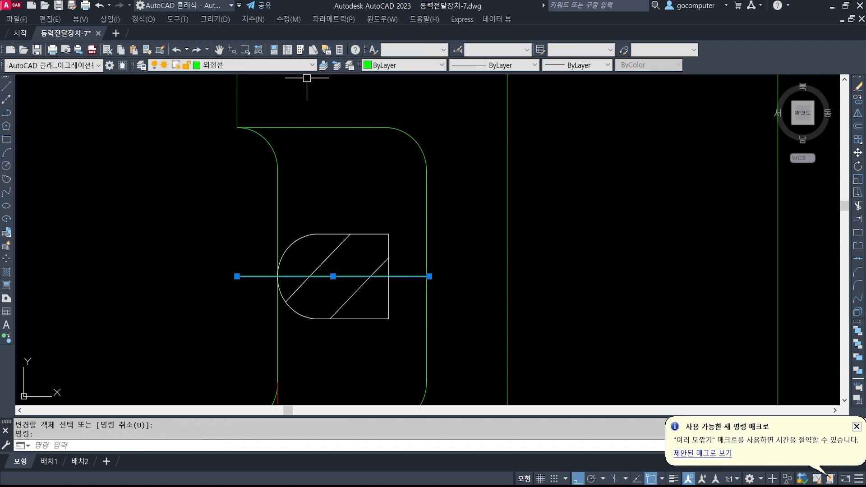
pyautogui.click(288, 65)
pyautogui.click(235, 149)
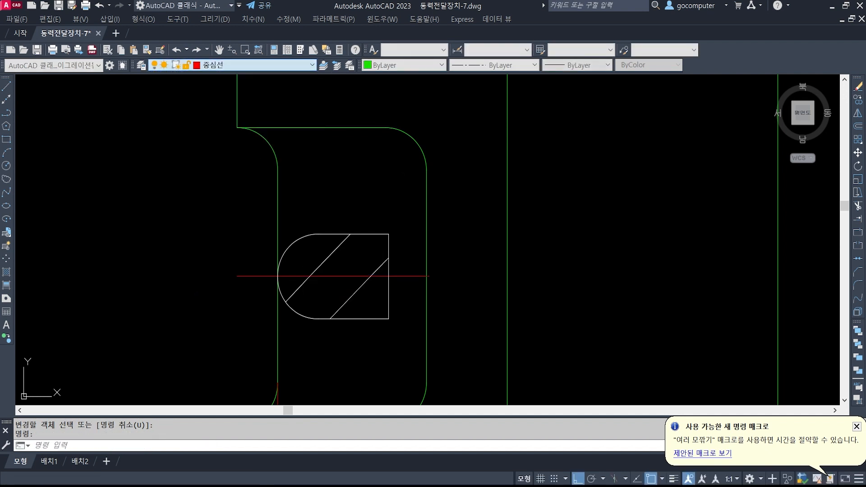
pyautogui.press('Escape')
pyautogui.press('Escape')
pyautogui.scroll(-2, 352, 257)
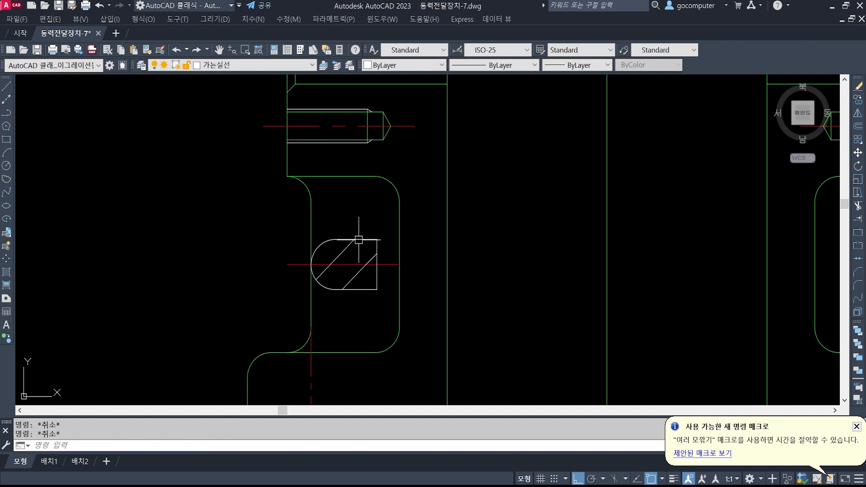
# Step: Match the rib section centerline's properties to the vertical centerline in the left base flange
pyautogui.write('MA')
pyautogui.press('Return')
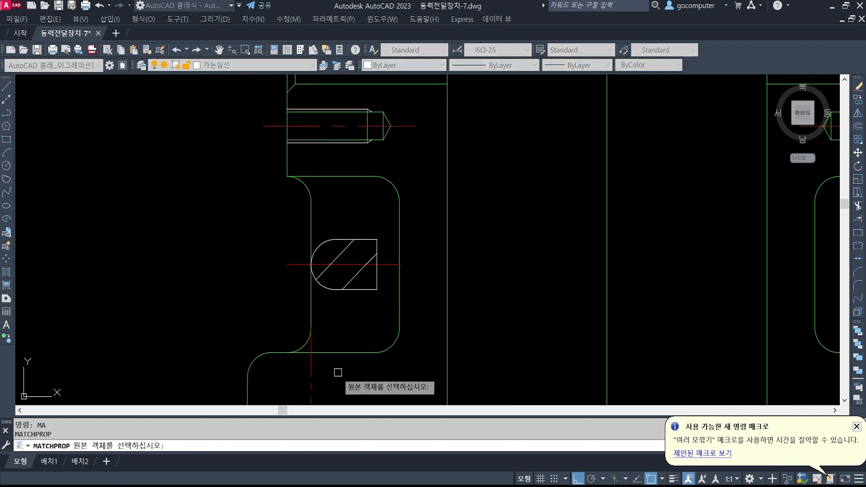
pyautogui.click(312, 374)
pyautogui.click(348, 265)
pyautogui.press('Return')
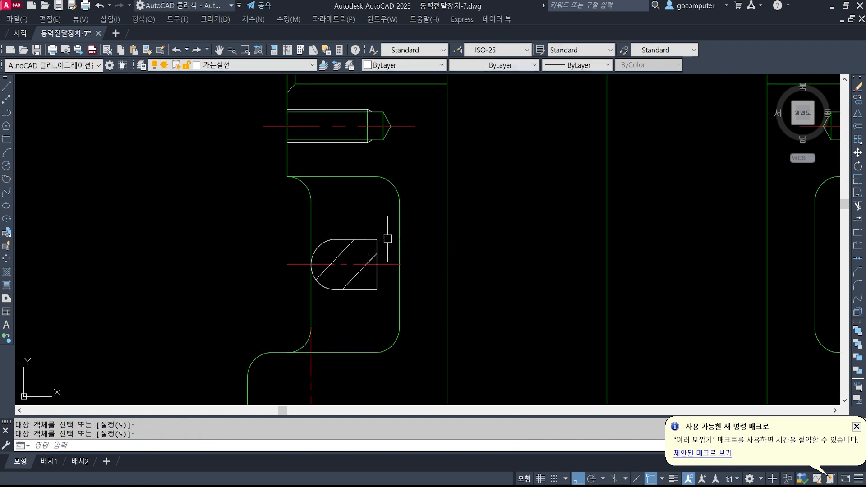
# Step: Erase the vertical line closing the inner end of the left rib section
pyautogui.scroll(2, 387, 246)
pyautogui.write('E')
pyautogui.press('Return')
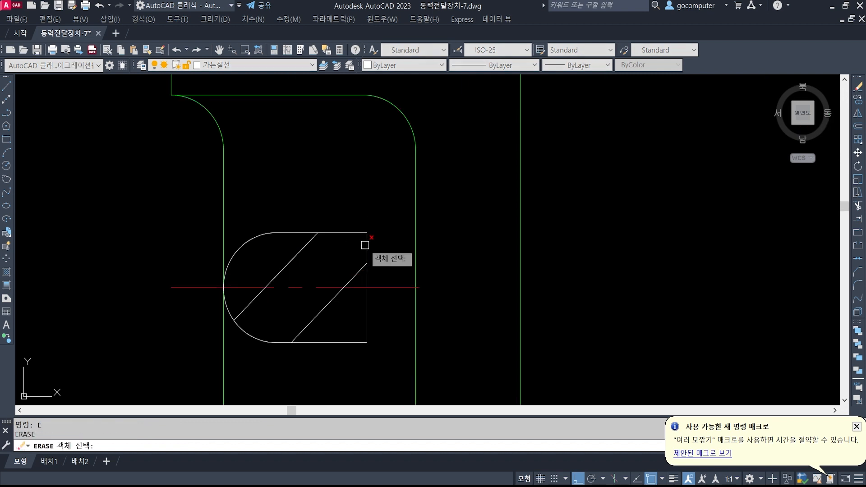
pyautogui.click(367, 245)
pyautogui.press('Return')
# Step: Mirror the left rib section with its hatch and centerline about the housing's vertical middle line, keeping the original
pyautogui.scroll(-2, 387, 243)
pyautogui.moveTo(504, 298); pyautogui.dragTo(348, 273, button='middle')
pyautogui.scroll(-2, 344, 256)
pyautogui.moveTo(442, 255); pyautogui.dragTo(411, 252, button='middle')
pyautogui.moveTo(349, 228); pyautogui.dragTo(368, 228, button='middle')
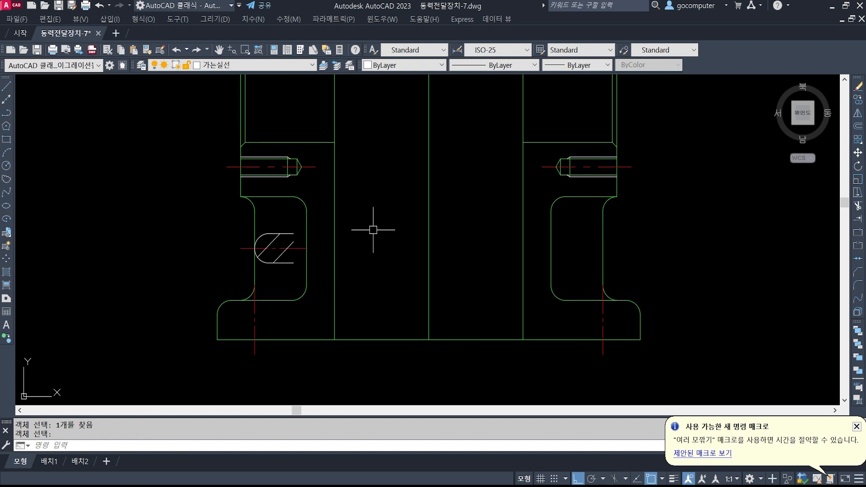
pyautogui.write('MI')
pyautogui.press('Return')
pyautogui.click(208, 213)
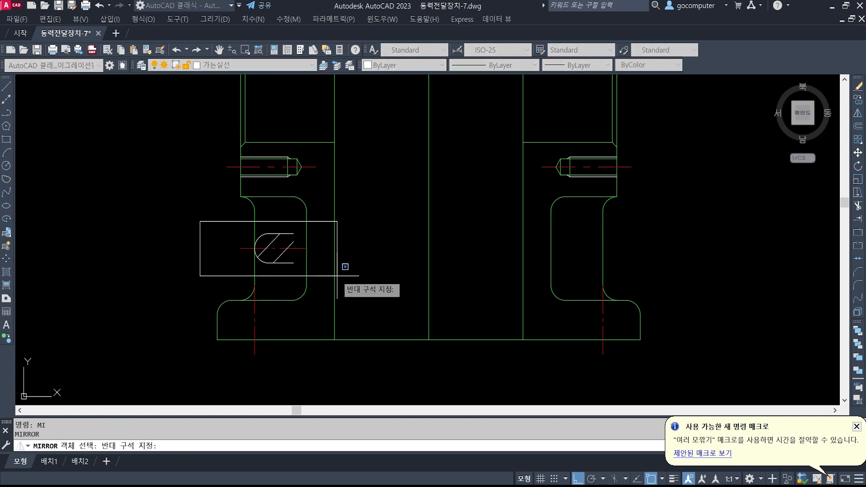
pyautogui.click(344, 267)
pyautogui.press('Return')
pyautogui.click(429, 339)
pyautogui.click(437, 370)
pyautogui.press('Return')
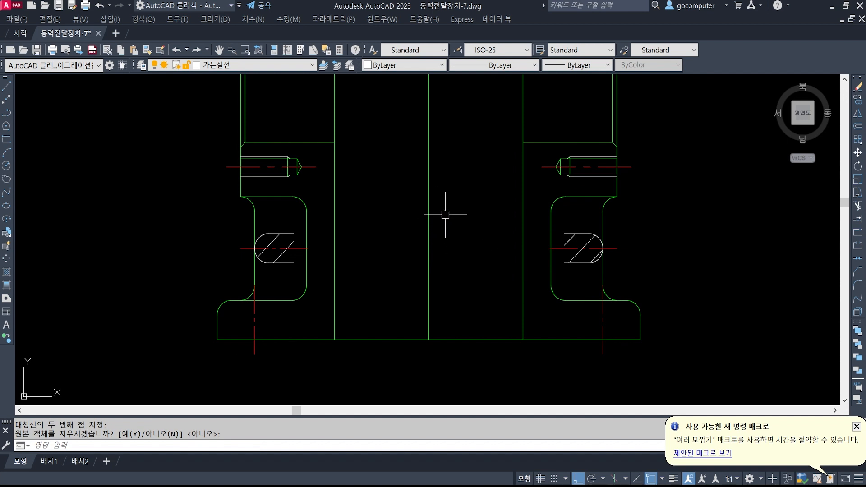
# Step: Erase the mirrored hatch in the right rib section
pyautogui.scroll(4, 635, 263)
pyautogui.write('e')
pyautogui.press('Return')
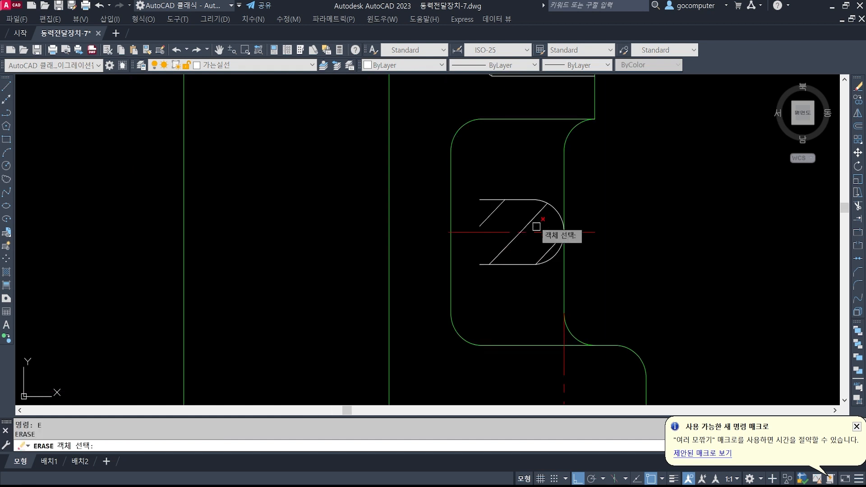
pyautogui.click(535, 217)
pyautogui.press('Return')
# Step: Draw a vertical line joining the inner ends of the right rib section's upper and lower lines
pyautogui.write('l')
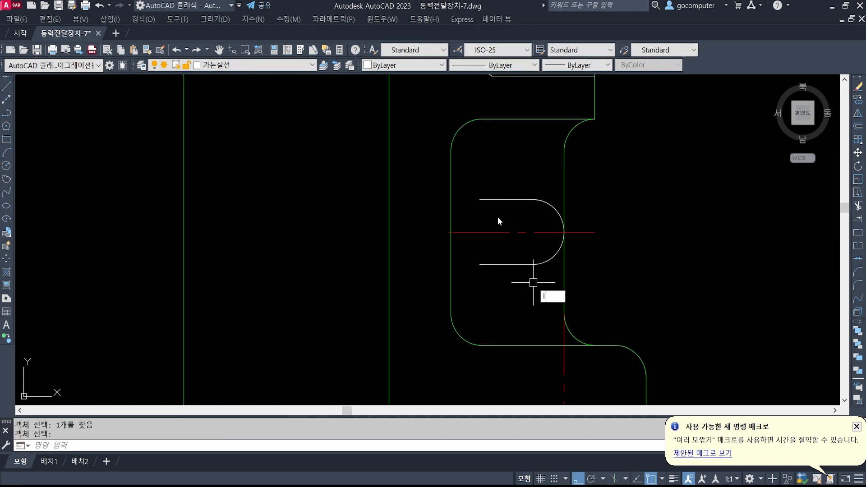
pyautogui.press('Return')
pyautogui.click(480, 199)
pyautogui.click(480, 264)
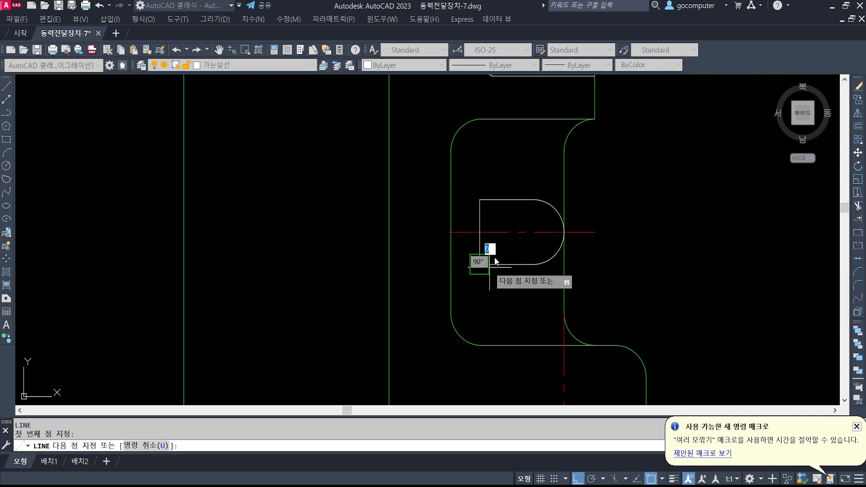
pyautogui.press('Return')
# Step: Hatch the closed right rib section with the ANSI31 pattern
pyautogui.write('h')
pyautogui.press('Return')
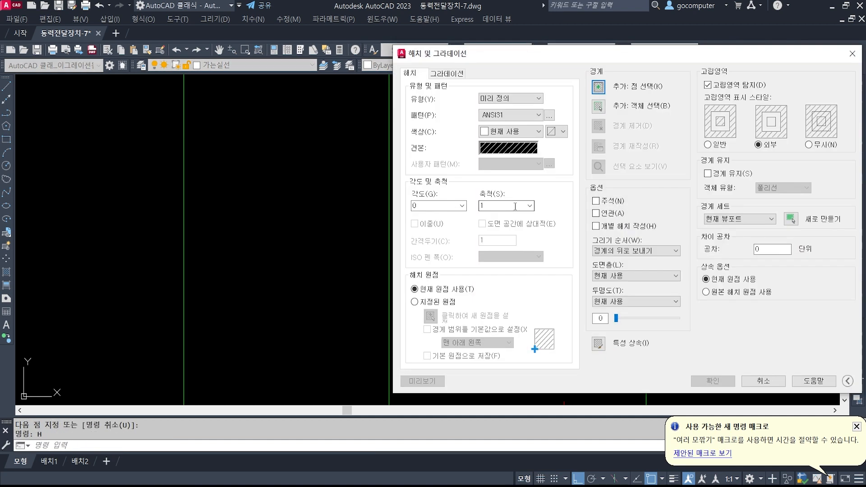
pyautogui.click(599, 87)
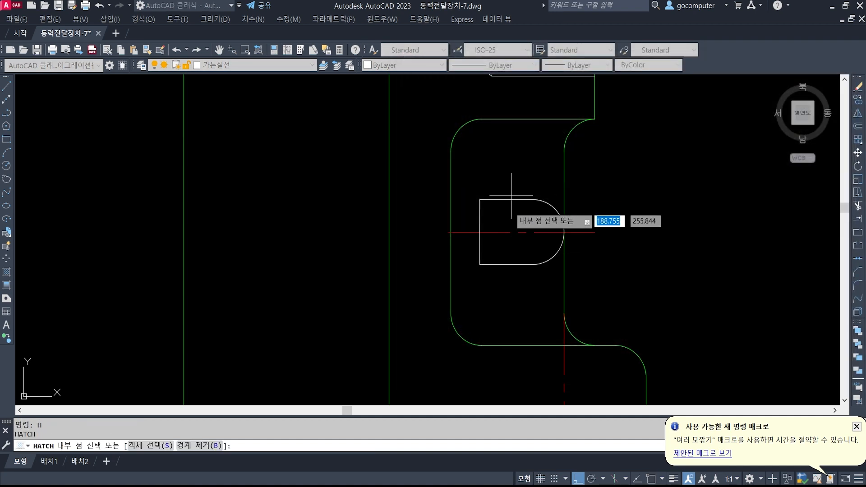
pyautogui.press('Return')
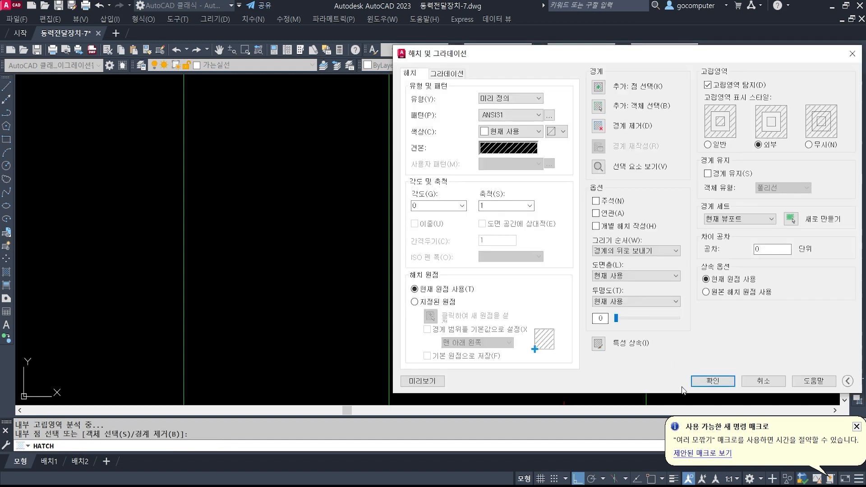
pyautogui.click(713, 382)
# Step: Erase the vertical line closing the inner end of the right rib section
pyautogui.write('e')
pyautogui.press('Return')
pyautogui.click(476, 207)
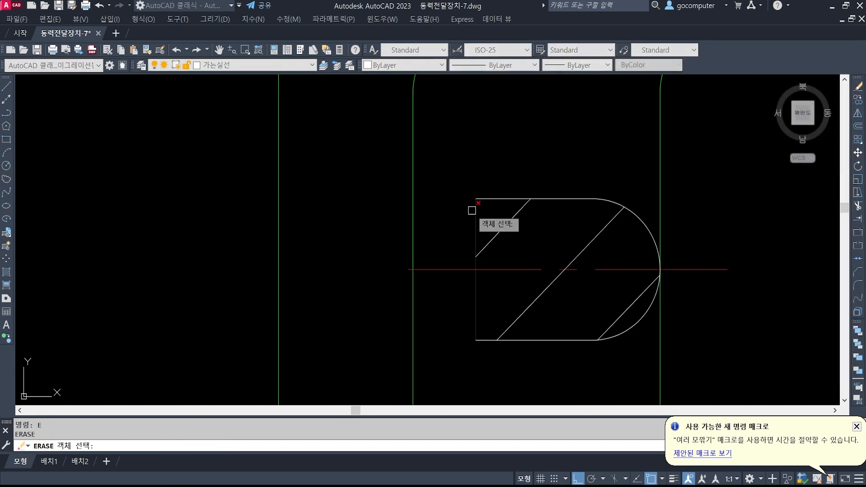
pyautogui.press('Return')
# Step: Review the housing section view, then switch to the reference image 동력전달장치-7.jpg and examine the housing's upper part and sloped ribs
pyautogui.scroll(-5, 478, 207)
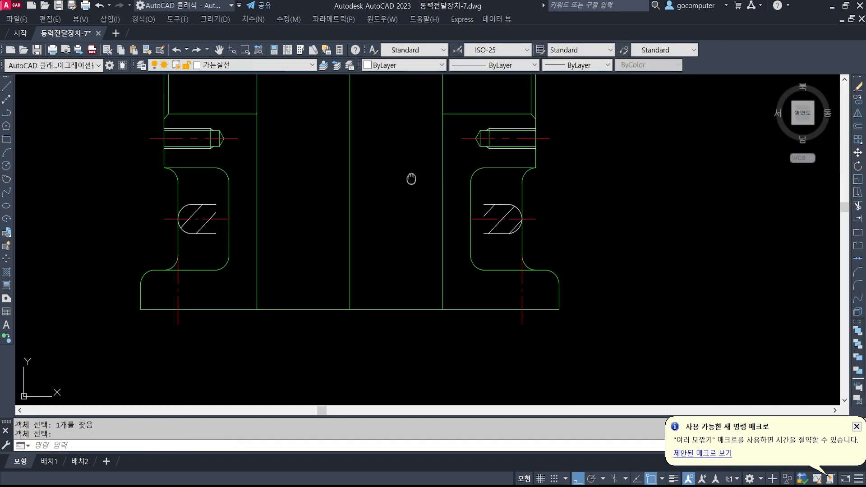
pyautogui.moveTo(410, 184); pyautogui.dragTo(477, 220, button='middle')
pyautogui.scroll(-2, 419, 240)
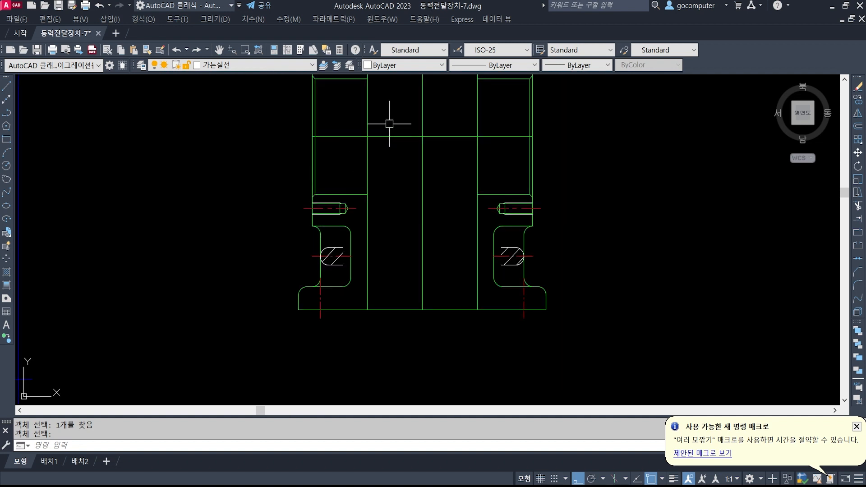
pyautogui.moveTo(388, 124); pyautogui.dragTo(397, 193, button='middle')
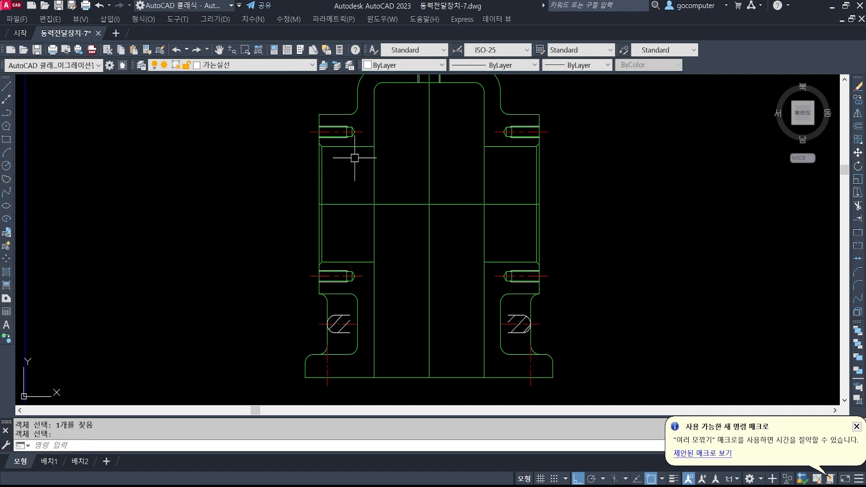
pyautogui.moveTo(355, 161); pyautogui.dragTo(319, 284, button='middle')
pyautogui.hotkey('alt', 'Tab')
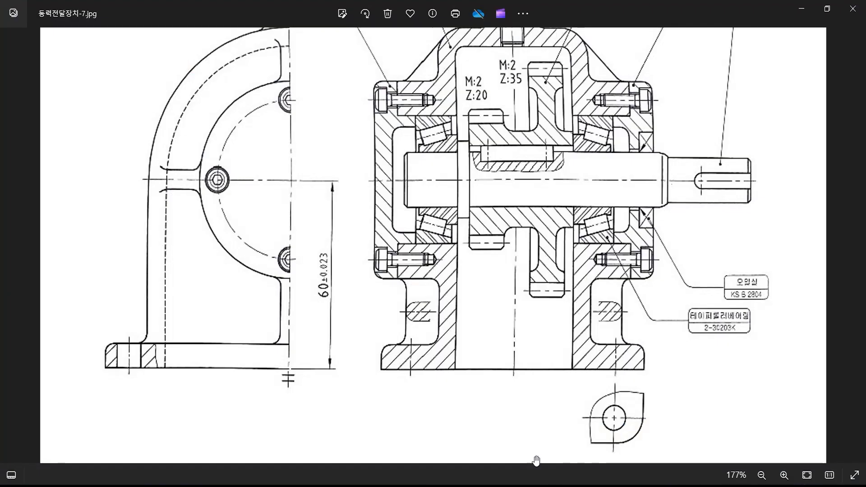
pyautogui.moveTo(441, 118); pyautogui.dragTo(443, 202)
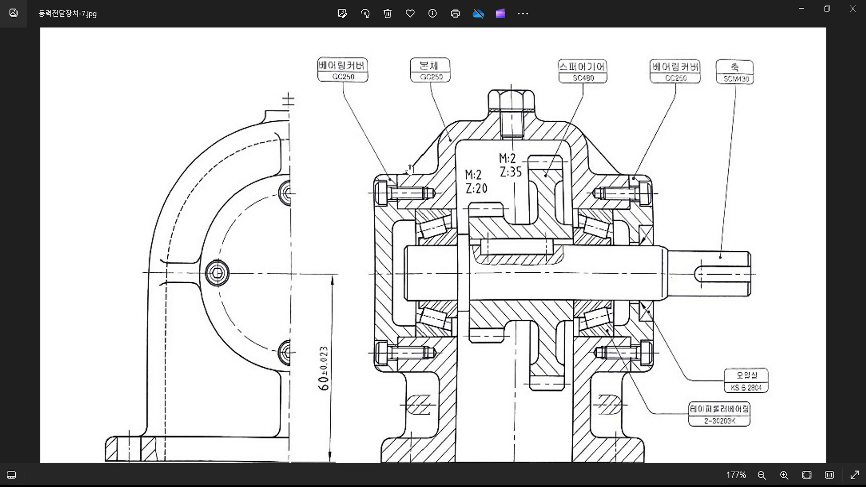
pyautogui.scroll(2, 410, 169)
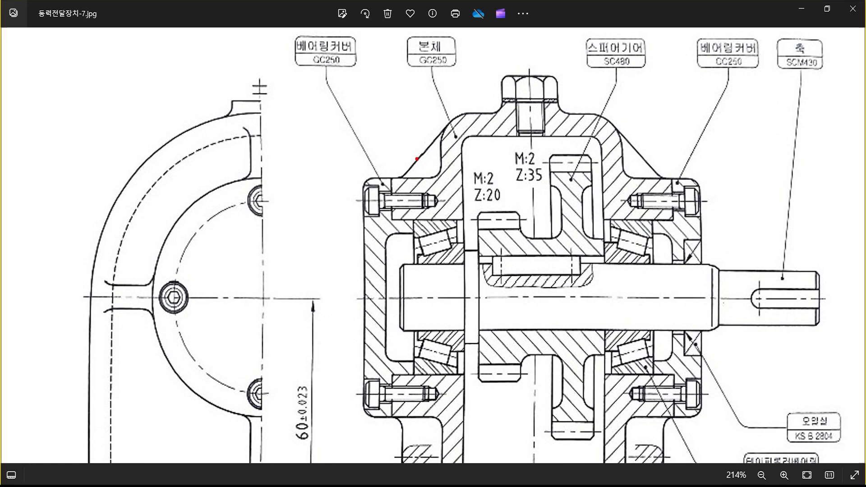
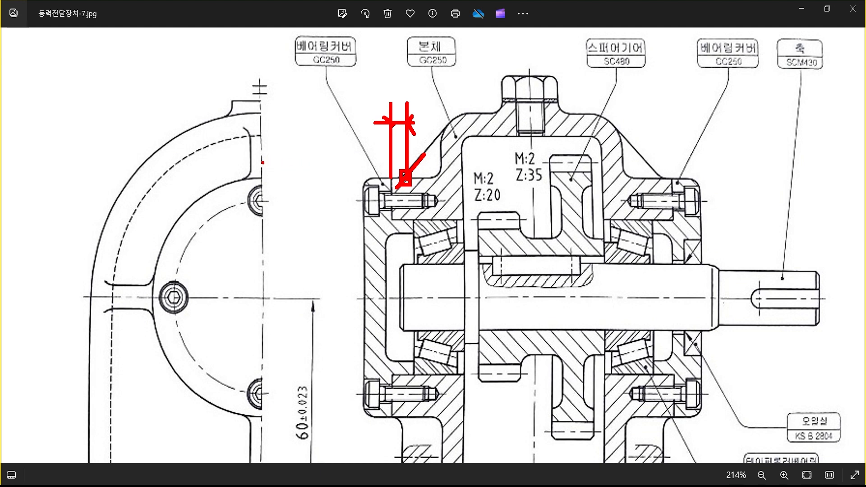
# Step: Switch back to AutoCAD and offset the outer vertical edge of the housing's upper left flange inward by 3
pyautogui.press('Escape')
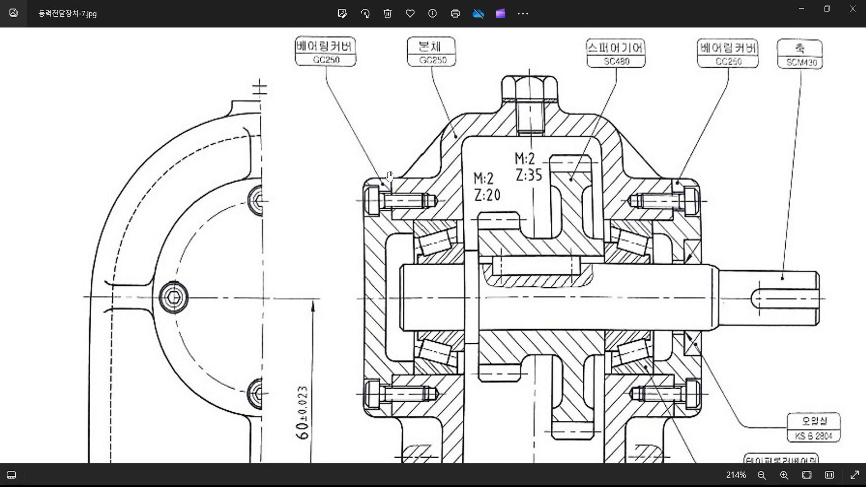
pyautogui.hotkey('alt', 'Tab')
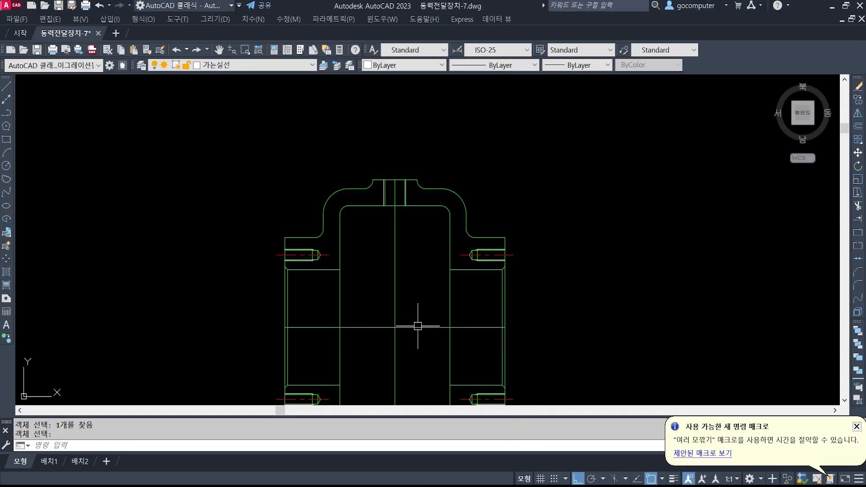
pyautogui.write('o')
pyautogui.press('Return')
pyautogui.write('3')
pyautogui.press('Return')
pyautogui.scroll(5, 302, 230)
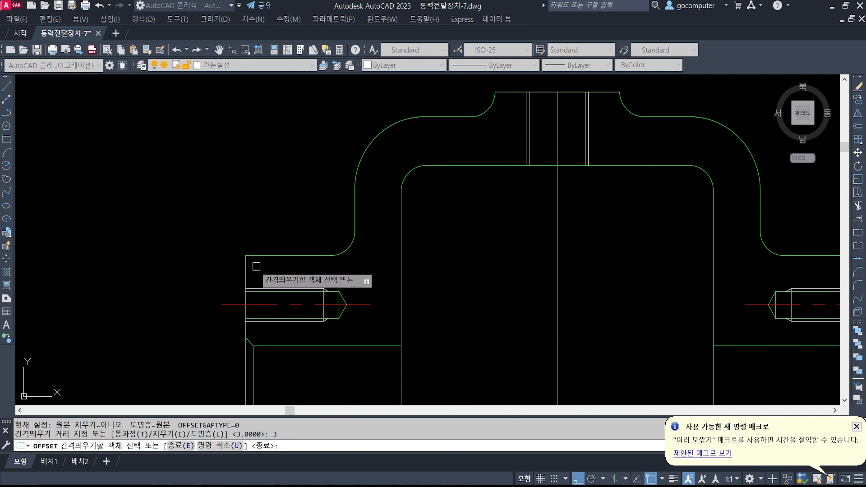
pyautogui.click(251, 271)
pyautogui.click(313, 270)
pyautogui.press('Return')
# Step: Draw a sloped line from the offset line's upper end on the left flange tangent to the housing's outer corner arc
pyautogui.moveTo(316, 245); pyautogui.dragTo(387, 257, button='middle')
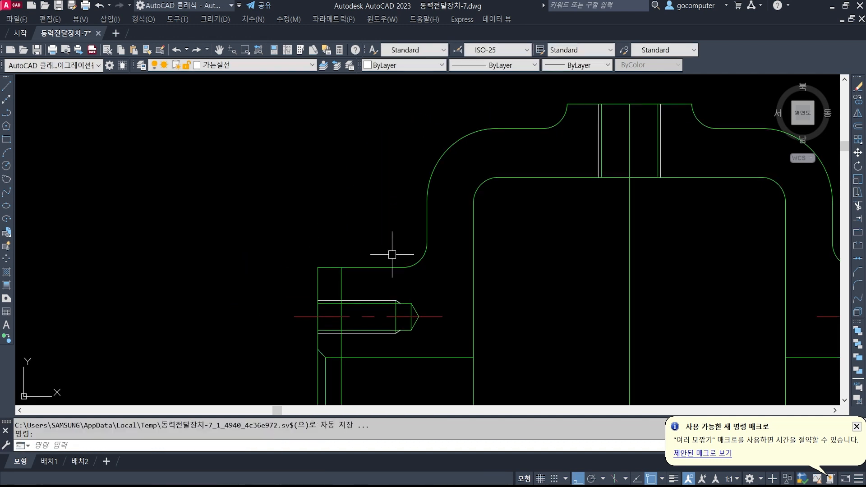
pyautogui.write('l')
pyautogui.press('Return')
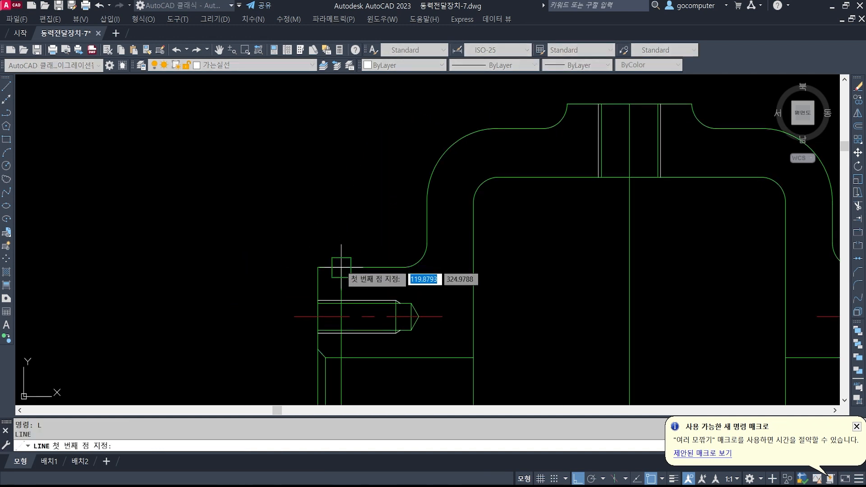
pyautogui.click(319, 267)
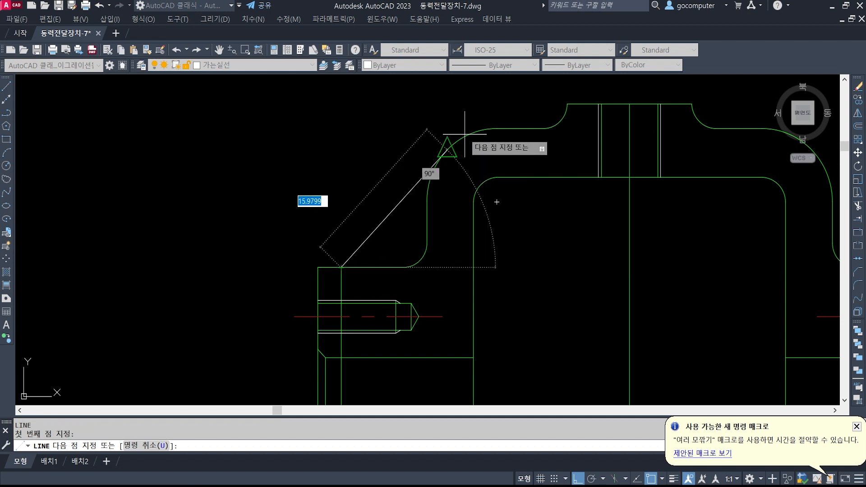
pyautogui.keyDown('shift'); pyautogui.rightClick(428, 165); pyautogui.keyUp('shift')
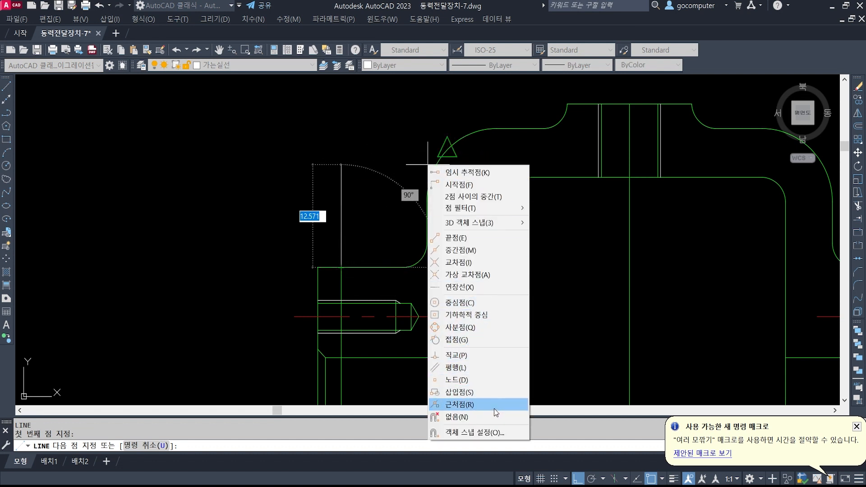
pyautogui.click(494, 340)
pyautogui.click(447, 143)
pyautogui.press('Return')
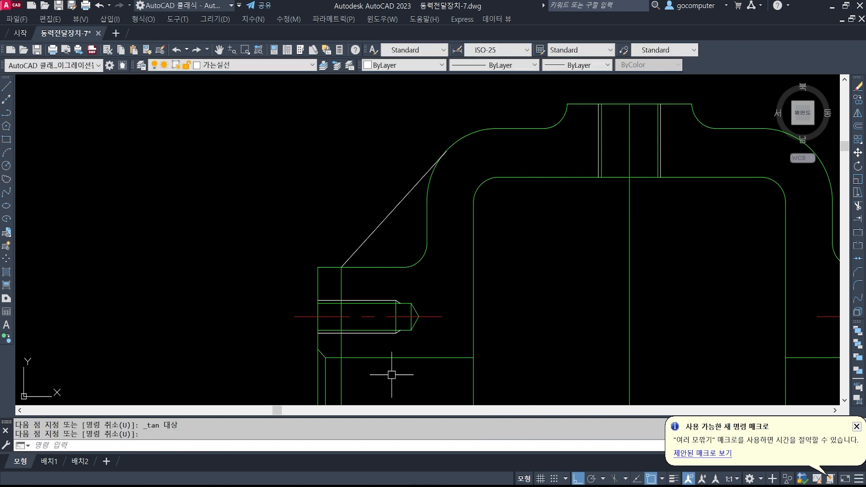
# Step: Move the sloped rib line to the 외형선 layer and make that layer current
pyautogui.click(404, 196)
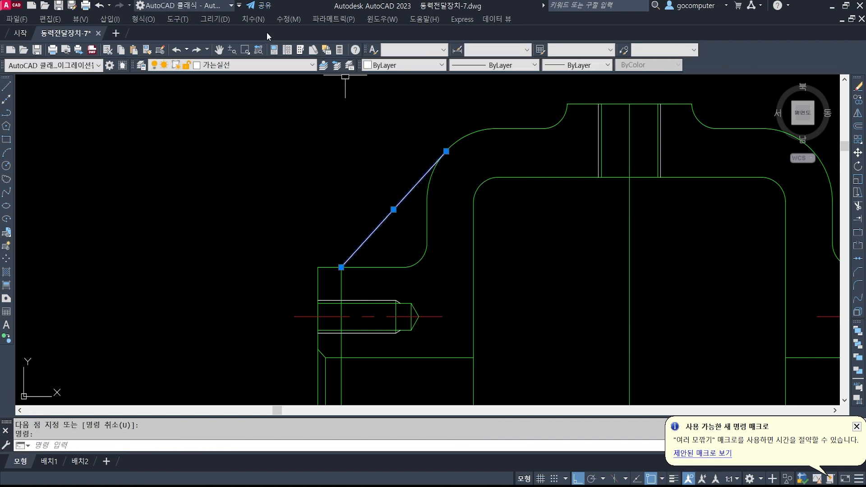
pyautogui.click(258, 63)
pyautogui.click(286, 138)
pyautogui.press('Escape')
pyautogui.press('Escape')
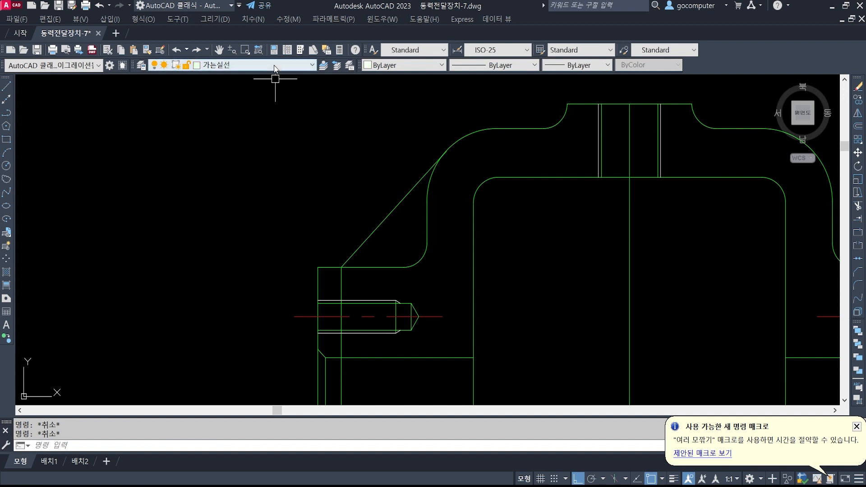
pyautogui.click(274, 66)
pyautogui.click(267, 142)
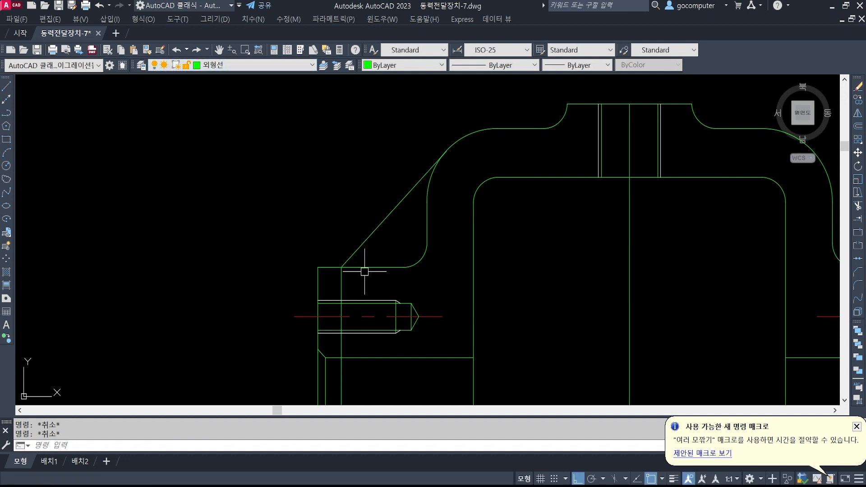
# Step: Erase the vertical offset construction line on the left flange
pyautogui.write('e')
pyautogui.press('space')
pyautogui.click(341, 280)
pyautogui.press('space')
# Step: Fillet the sloped rib line and the left flange's upper edge with radius 3, leaving both lines untrimmed
pyautogui.scroll(3, 333, 263)
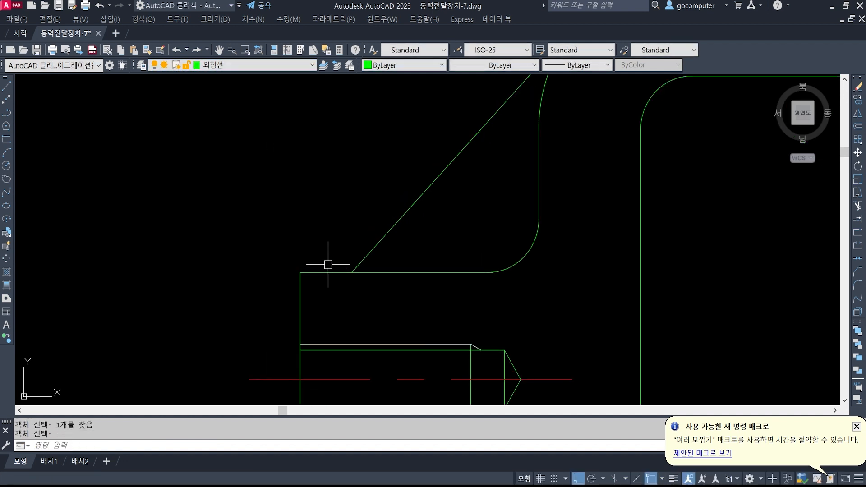
pyautogui.write('f')
pyautogui.press('space')
pyautogui.click(364, 259)
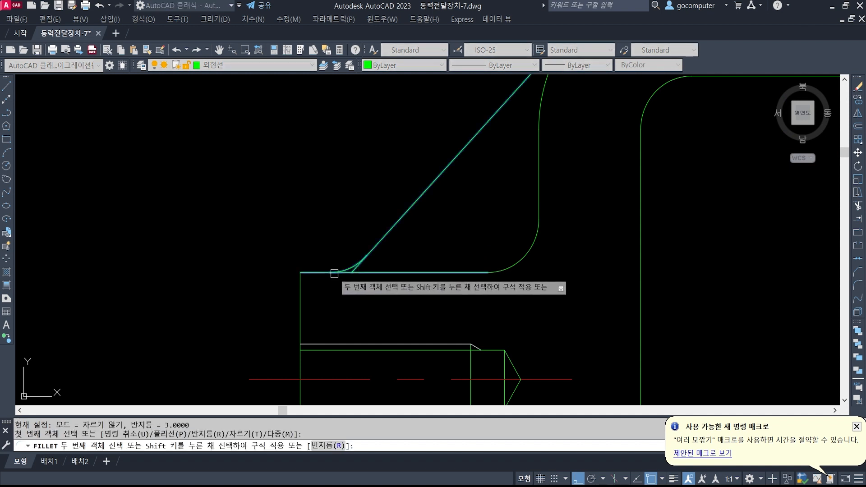
pyautogui.click(354, 270)
pyautogui.scroll(3, 353, 270)
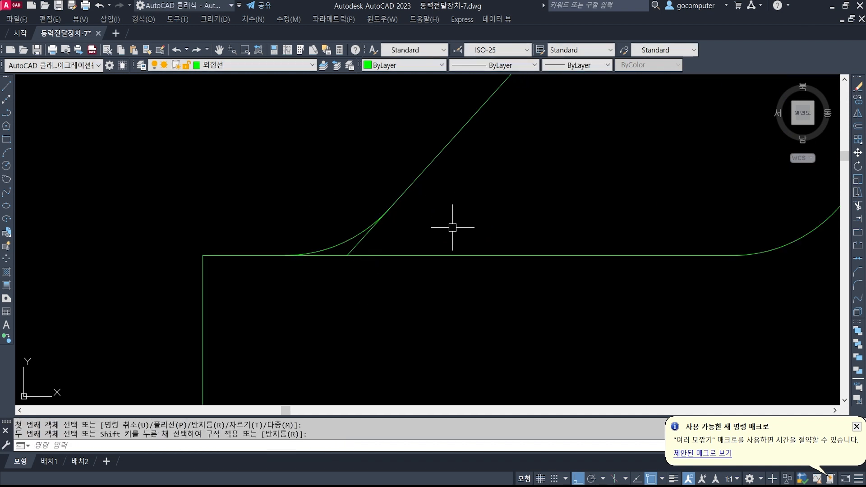
# Step: Break the sloped line from a point partway along its lower end up to the fillet's tangent point, leaving a short separate segment
pyautogui.click(366, 237)
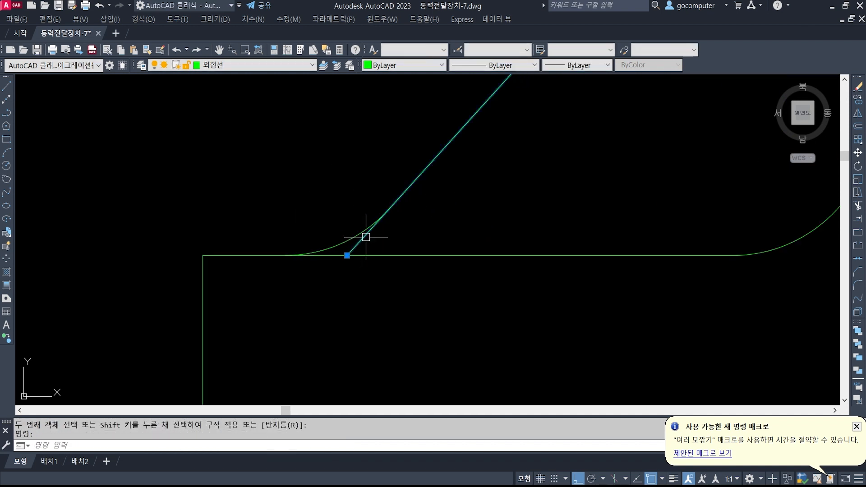
pyautogui.scroll(4, 359, 238)
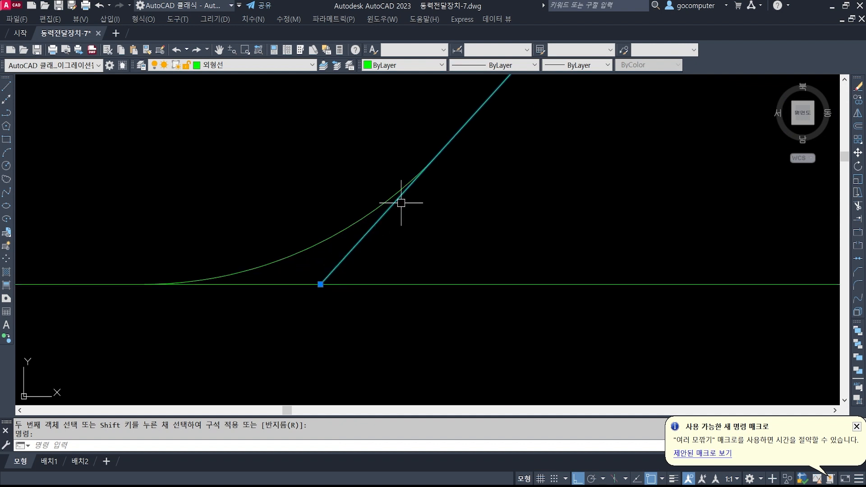
pyautogui.press('Escape')
pyautogui.press('Escape')
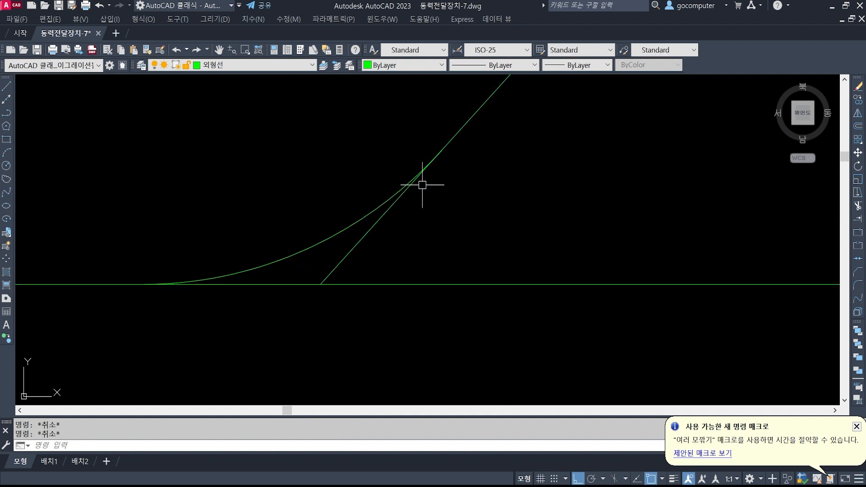
pyautogui.write('br')
pyautogui.press('Return')
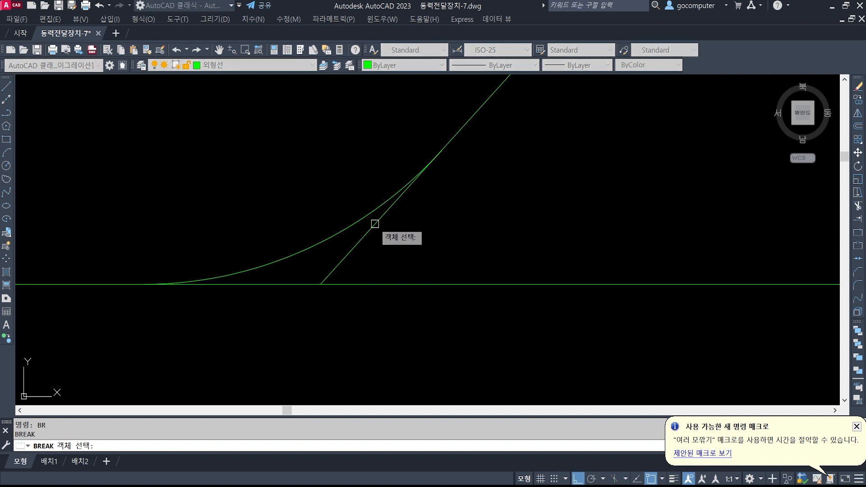
pyautogui.click(375, 224)
pyautogui.click(442, 150)
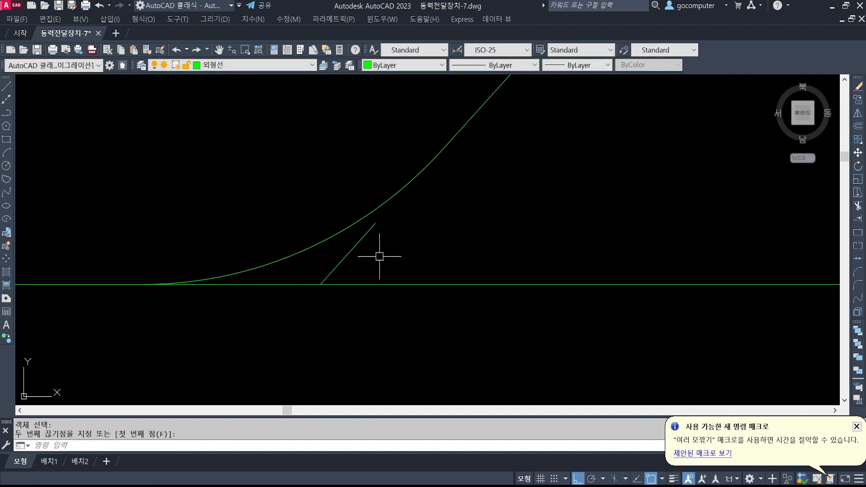
pyautogui.press('Escape')
pyautogui.press('Escape')
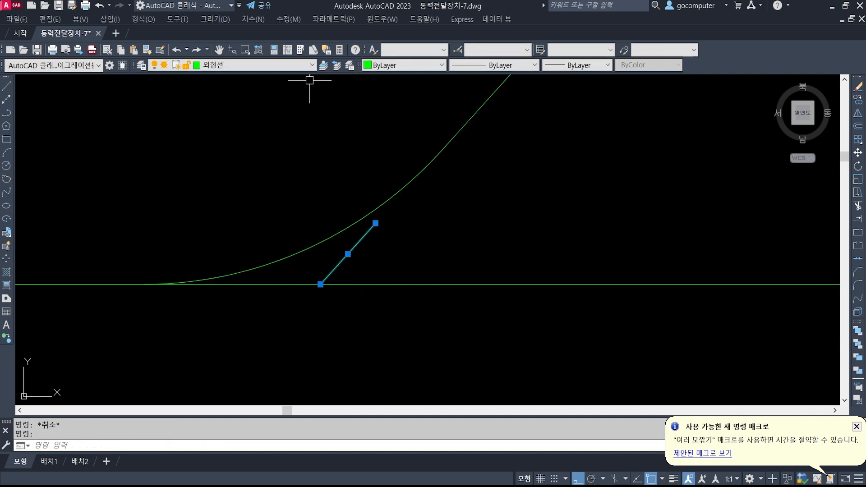
# Step: Move the short leftover segment beneath the rib's fillet to the 치수 layer
pyautogui.click(267, 65)
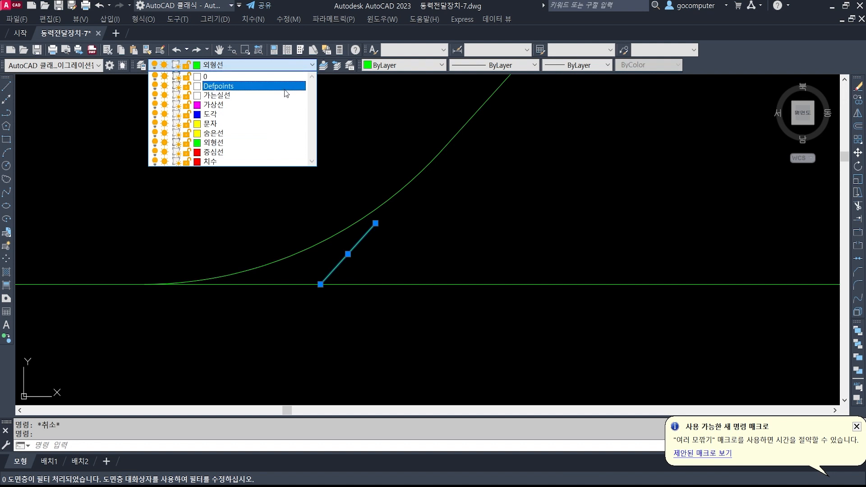
pyautogui.click(263, 161)
pyautogui.press('Escape')
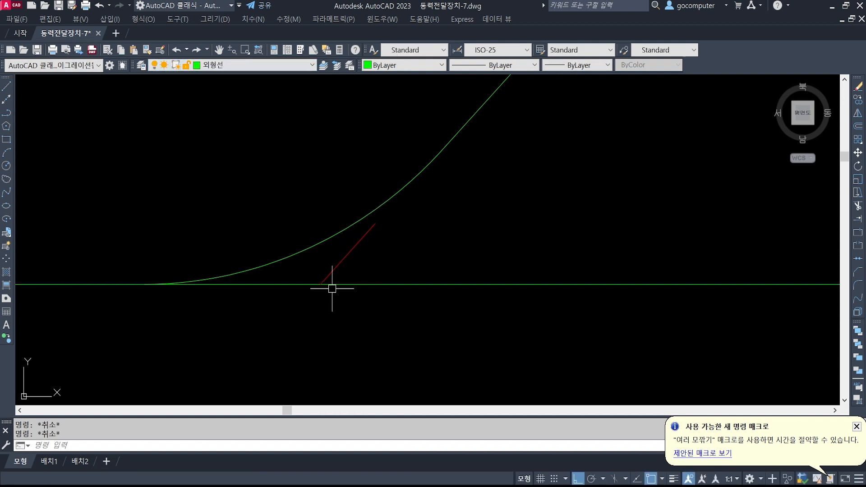
# Step: Mirror the left sloped rib line, its fillet and the short segment about the housing's vertical centerline, keeping the originals
pyautogui.scroll(-5, 276, 242)
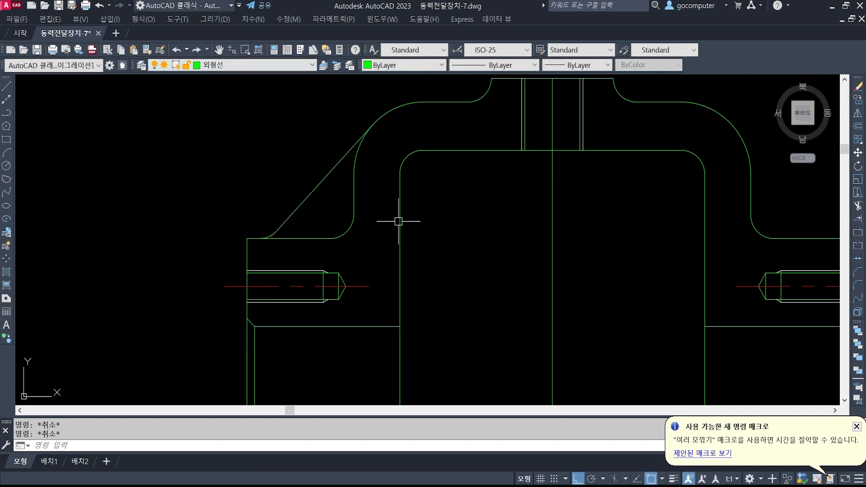
pyautogui.scroll(2, 300, 220)
pyautogui.press('Return')
pyautogui.scroll(3, 257, 234)
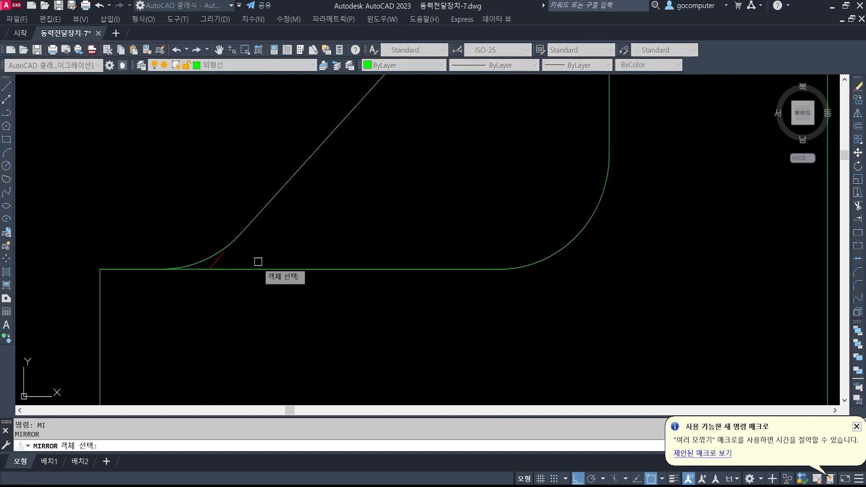
pyautogui.click(258, 260)
pyautogui.click(189, 182)
pyautogui.scroll(-4, 189, 181)
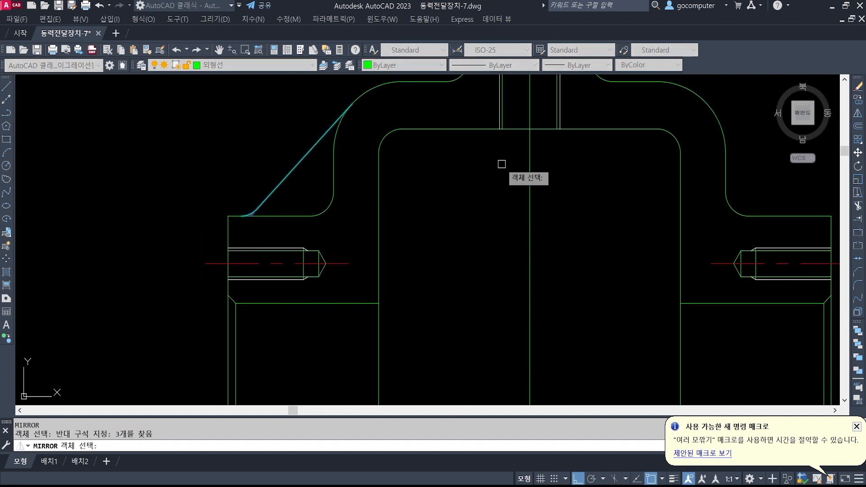
pyautogui.press('Return')
pyautogui.click(450, 164)
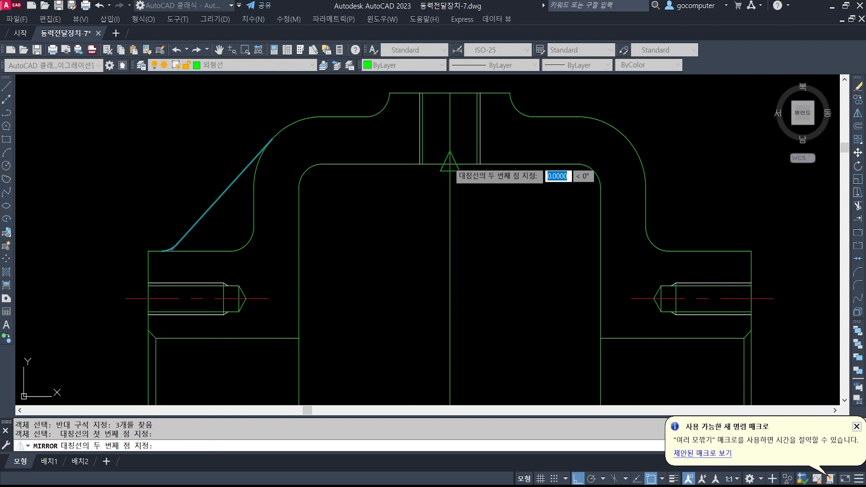
pyautogui.click(494, 270)
pyautogui.press('Return')
# Step: Check the mirrored rib and the overall section view, then switch to the reference image 동력전달장치-7.jpg and examine the whole housing
pyautogui.moveTo(583, 249); pyautogui.dragTo(423, 254, button='middle')
pyautogui.scroll(1, 550, 233)
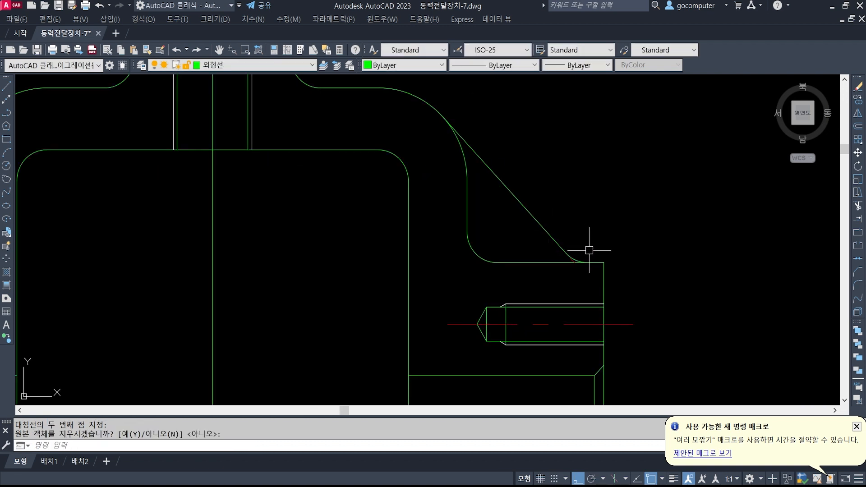
pyautogui.scroll(5, 586, 255)
pyautogui.scroll(-6, 526, 180)
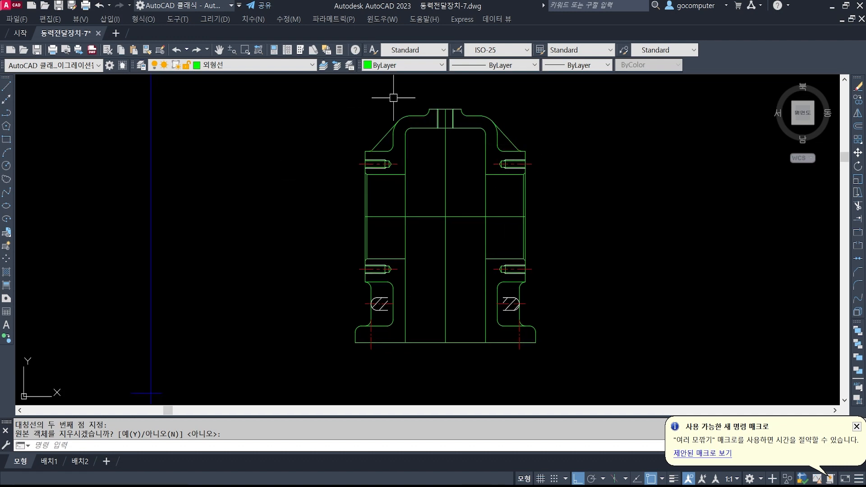
pyautogui.hotkey('alt', 'Tab')
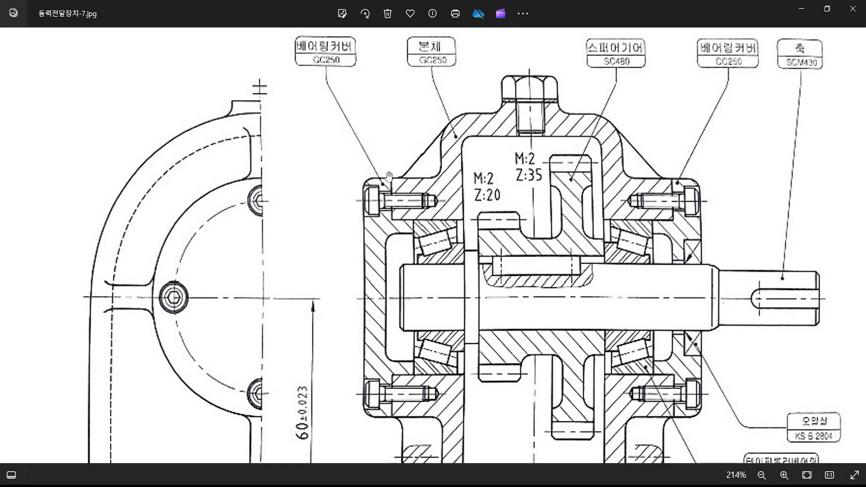
pyautogui.scroll(-2, 497, 208)
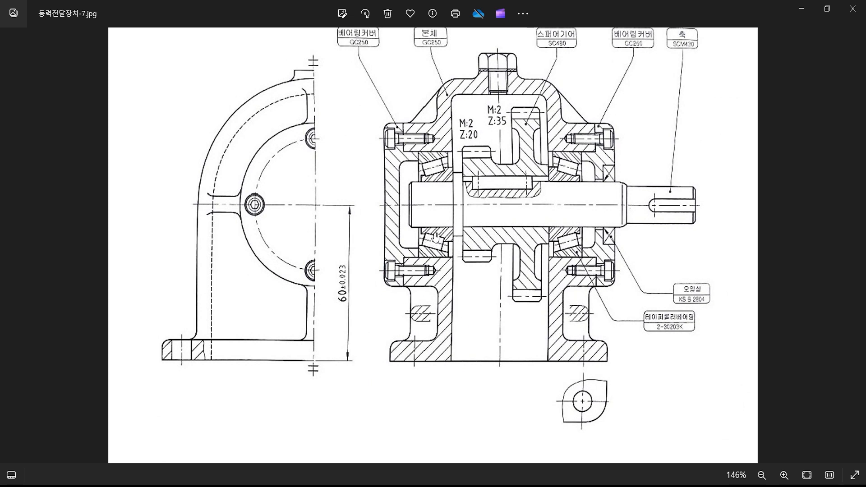
pyautogui.scroll(-2, 532, 311)
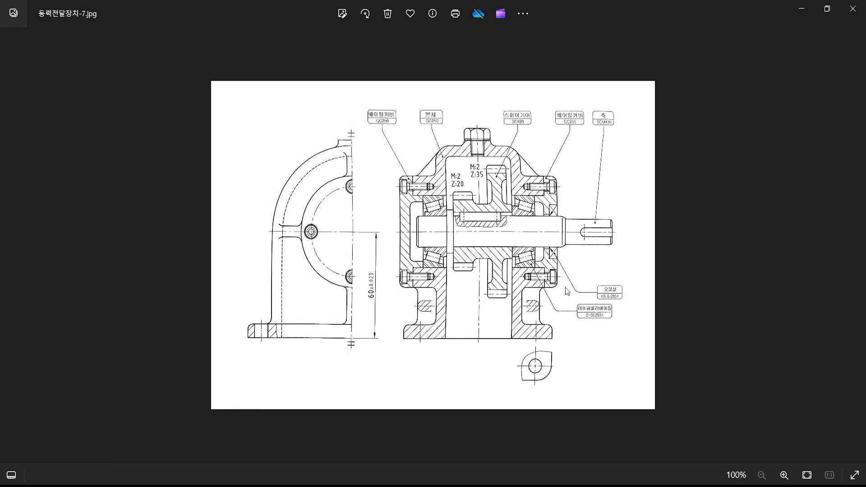
pyautogui.scroll(2, 460, 316)
# Step: Switch back to AutoCAD and make 가는실선 the current layer
pyautogui.hotkey('alt', 'Tab')
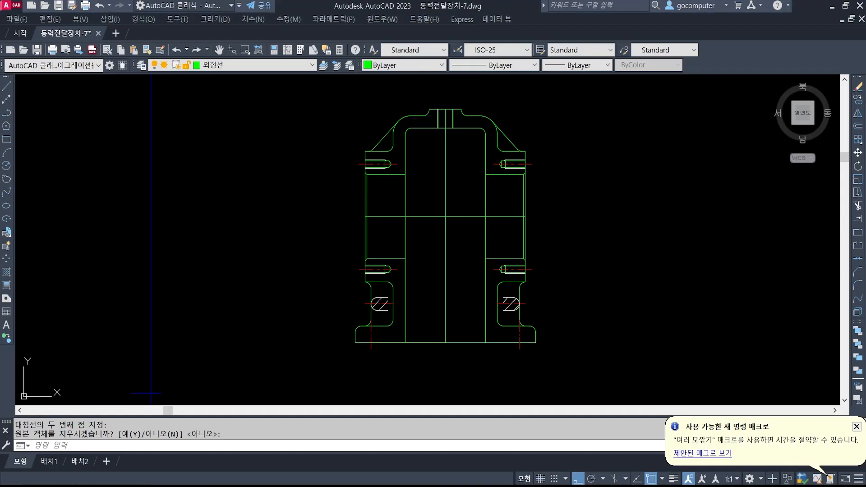
pyautogui.click(247, 62)
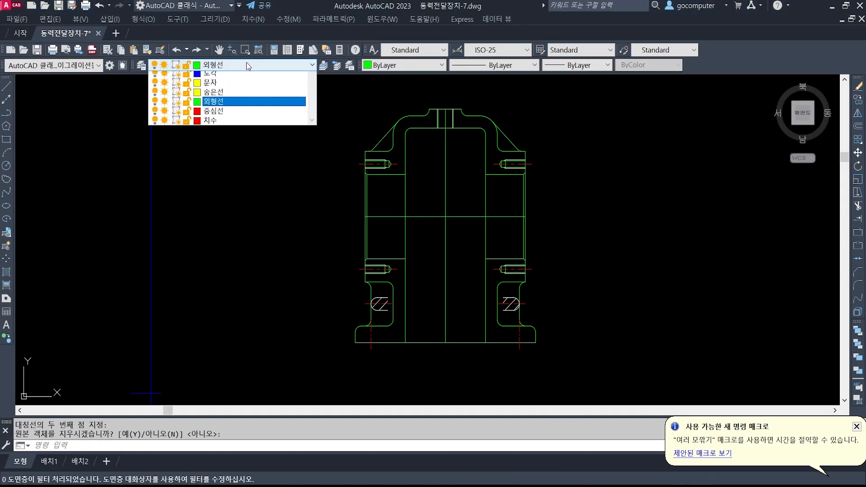
pyautogui.click(237, 93)
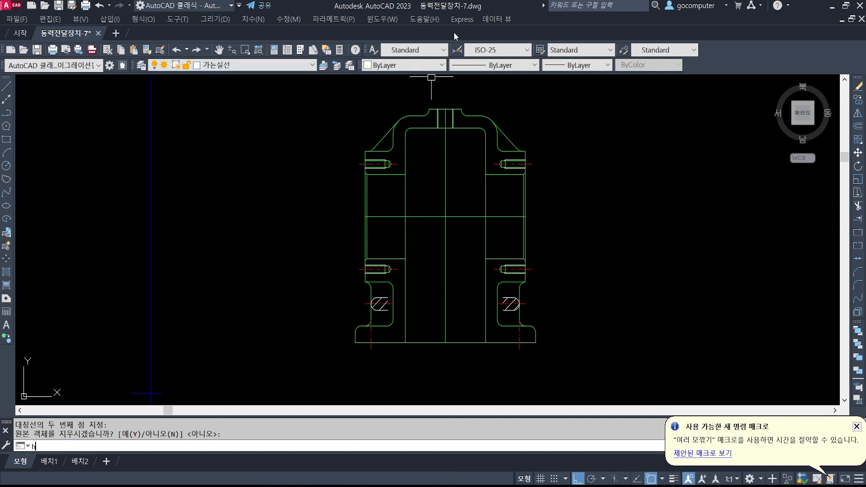
# Step: Start a hatch and pick the housing's upper cut section, both lower walls and the base feet as boundaries
pyautogui.press('Return')
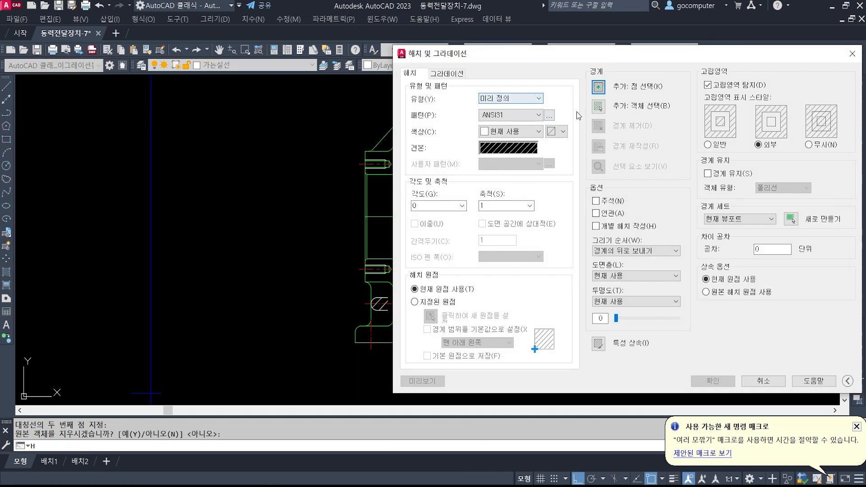
pyautogui.click(599, 88)
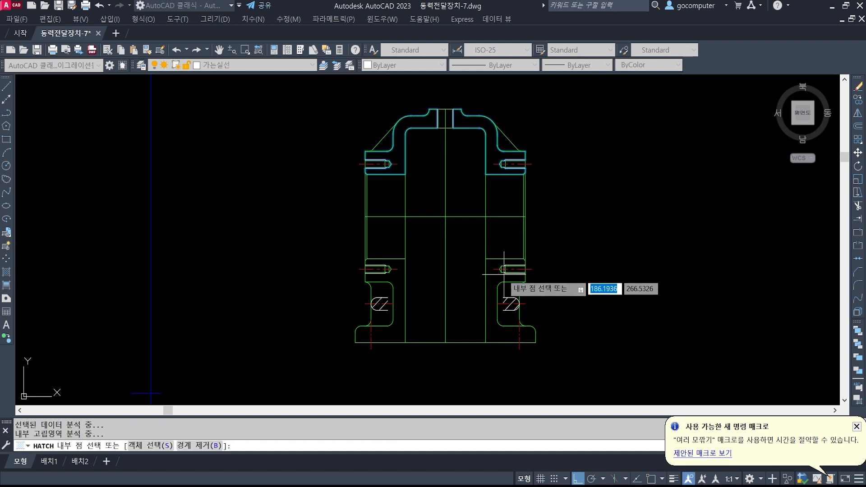
pyautogui.click(397, 279)
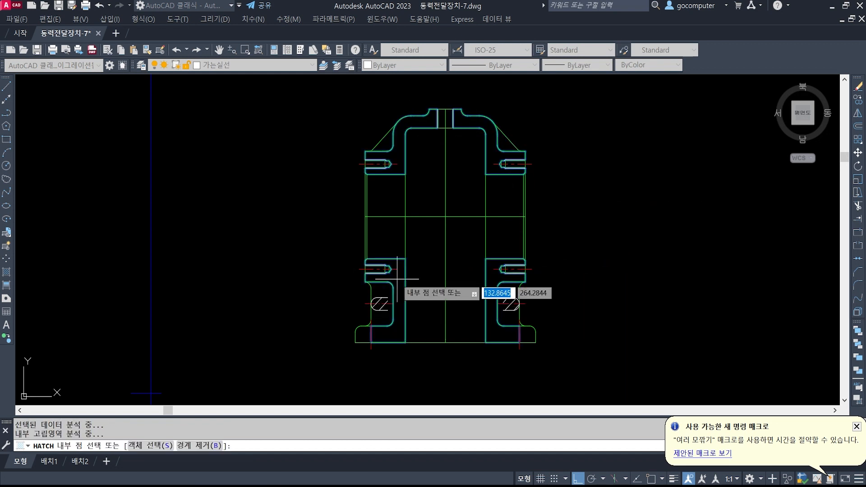
pyautogui.click(528, 331)
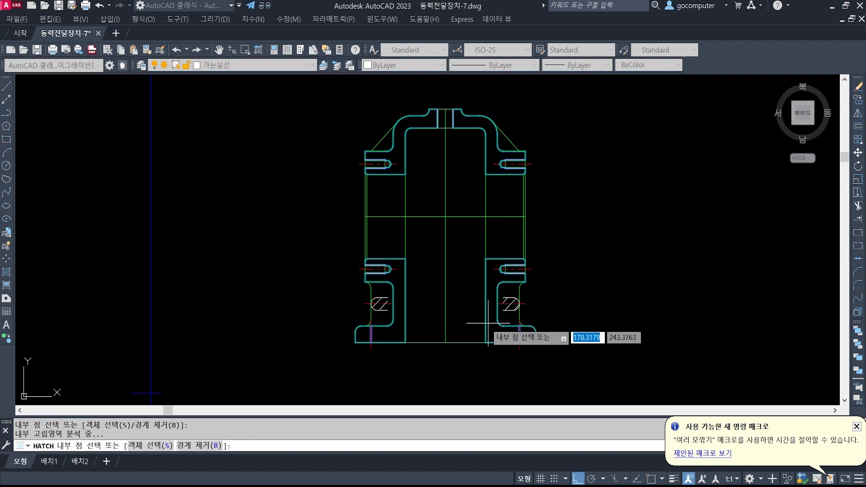
# Step: Add the narrow thread strips on both sides of the top center hole to the hatch boundaries
pyautogui.scroll(5, 431, 197)
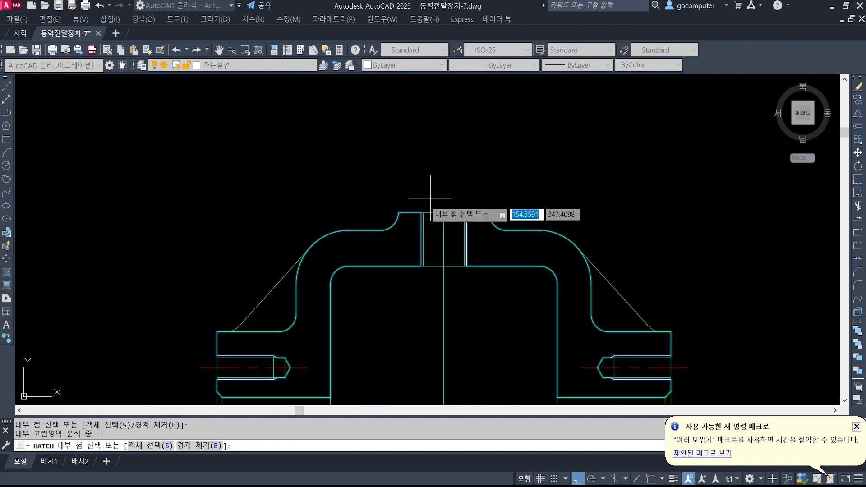
pyautogui.scroll(8, 412, 246)
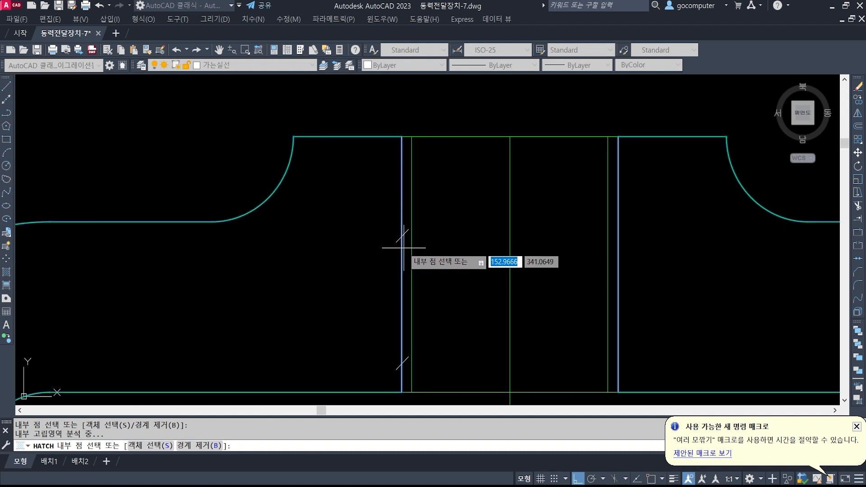
pyautogui.click(406, 249)
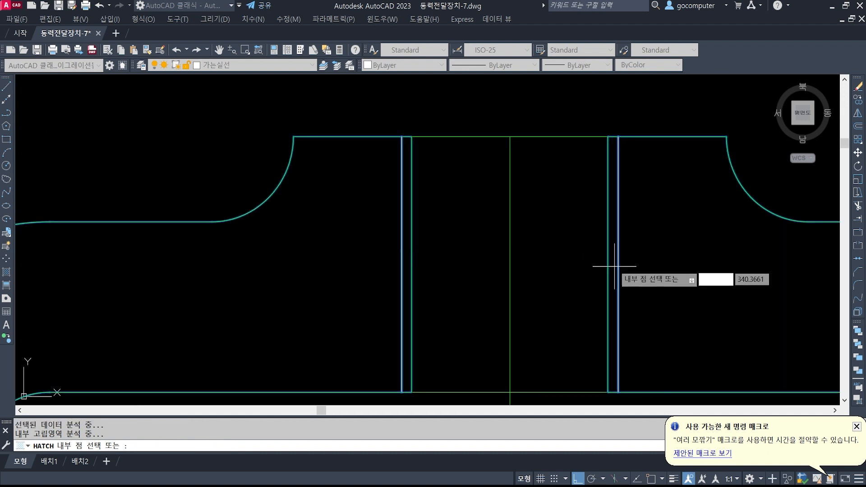
# Step: Add the thread strips and runout corners of the upper left and upper right tapped holes to the hatch boundaries
pyautogui.scroll(-6, 571, 251)
pyautogui.scroll(6, 393, 217)
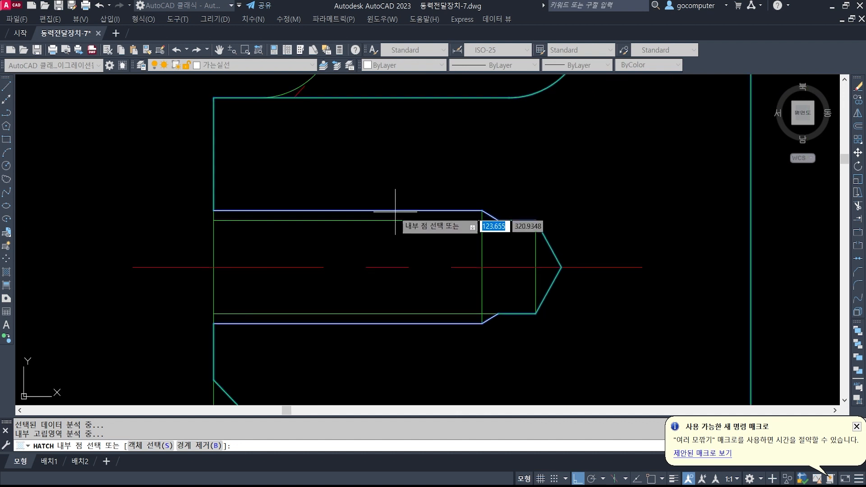
pyautogui.click(394, 215)
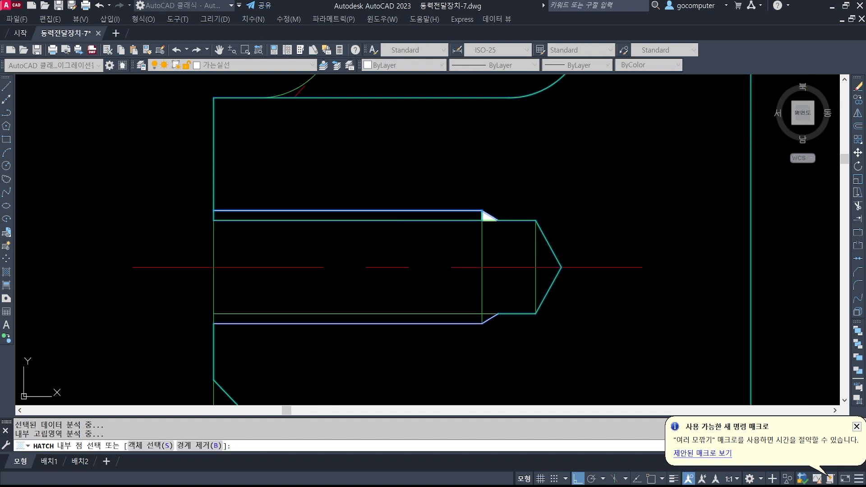
pyautogui.click(481, 314)
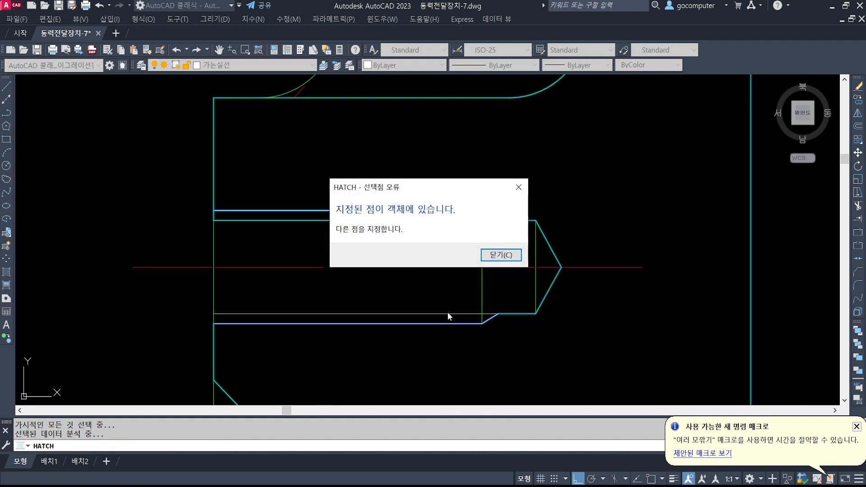
pyautogui.click(492, 255)
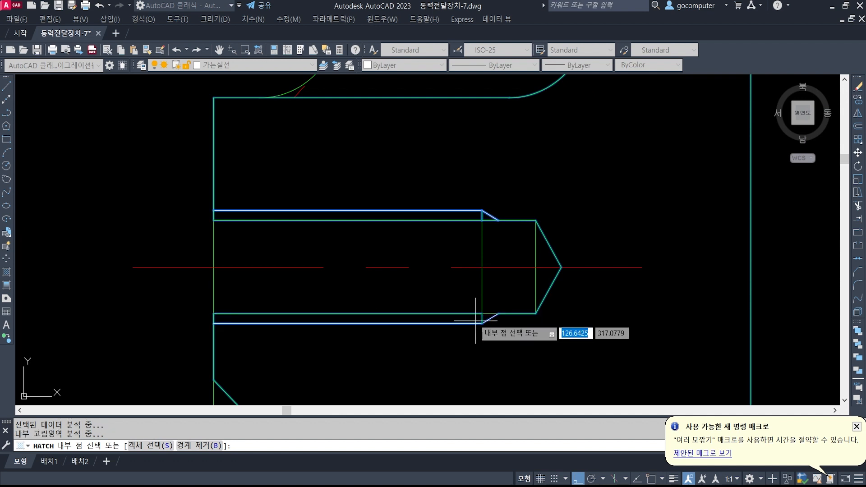
pyautogui.scroll(-5, 397, 284)
pyautogui.moveTo(749, 296); pyautogui.dragTo(402, 285, button='middle')
pyautogui.scroll(5, 519, 270)
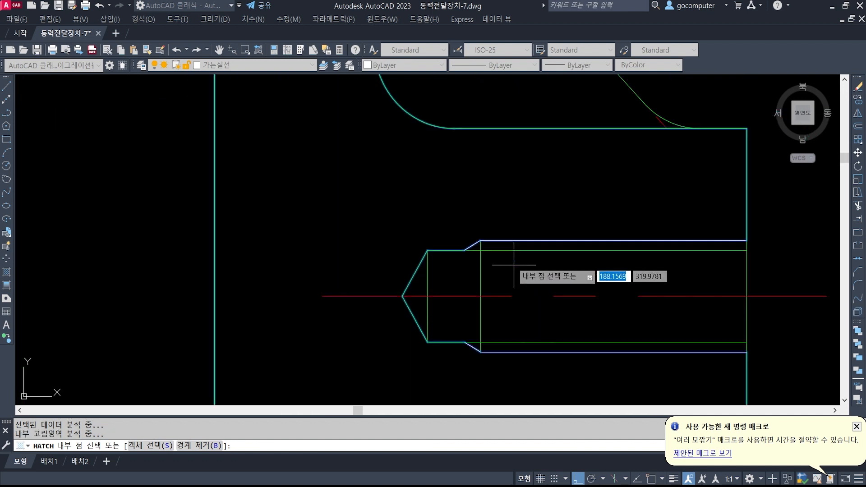
pyautogui.scroll(1, 514, 265)
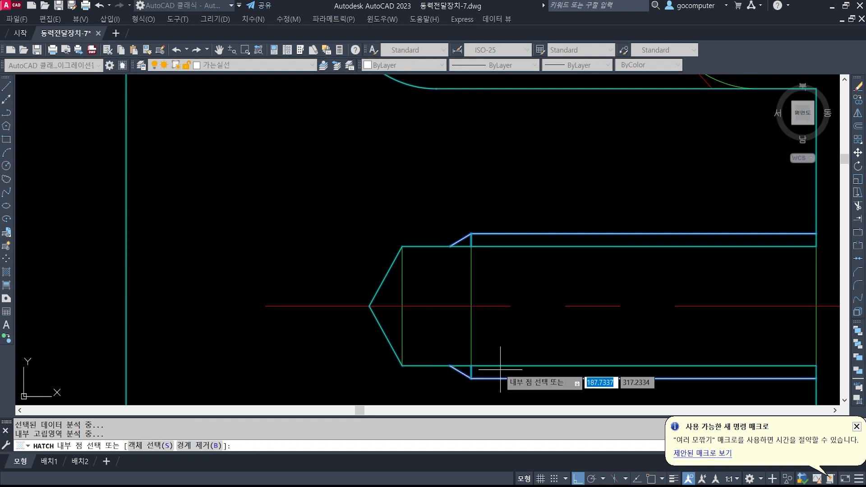
# Step: Add the thread strips and runout corners of the lower right tapped hole to the hatch boundaries
pyautogui.scroll(-5, 474, 291)
pyautogui.scroll(4, 495, 266)
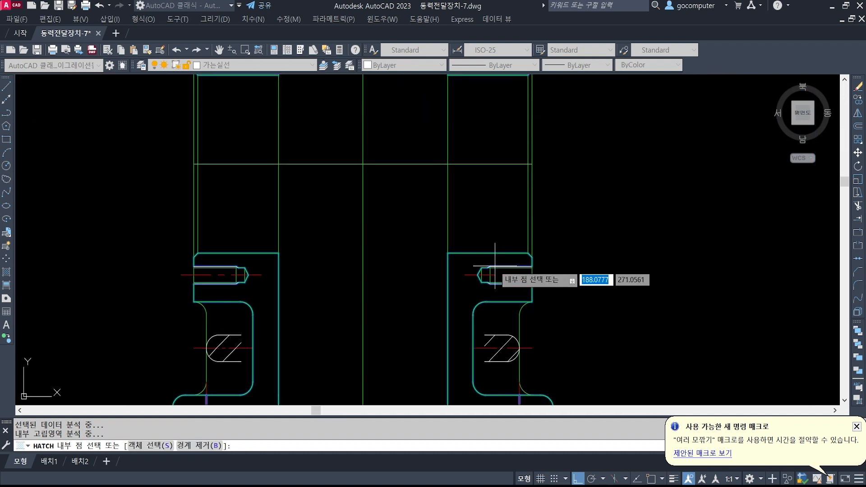
pyautogui.scroll(8, 495, 266)
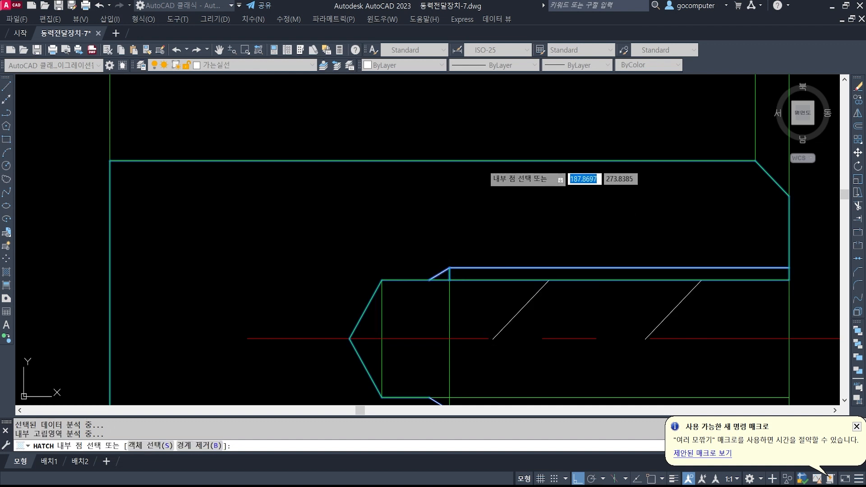
pyautogui.moveTo(488, 278); pyautogui.dragTo(484, 139, button='middle')
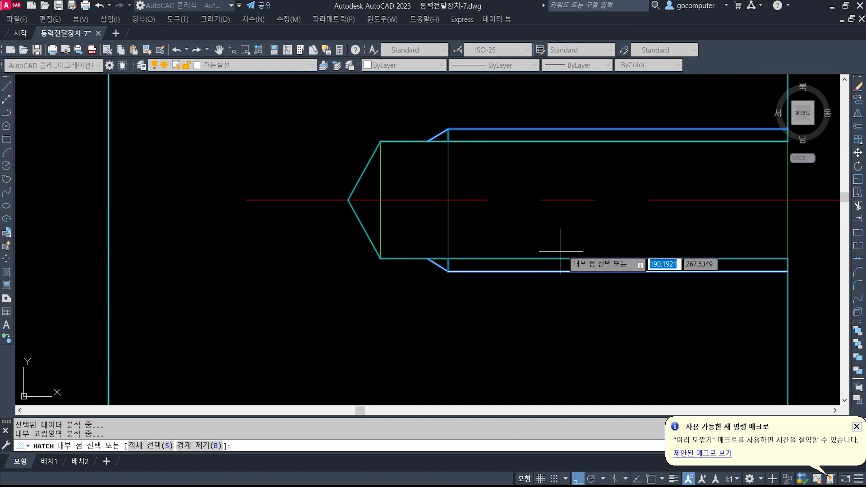
# Step: Add the thread strips and runout corners of the lower left tapped hole to the hatch boundaries
pyautogui.scroll(-5, 559, 254)
pyautogui.moveTo(235, 251); pyautogui.dragTo(729, 236, button='middle')
pyautogui.scroll(4, 421, 234)
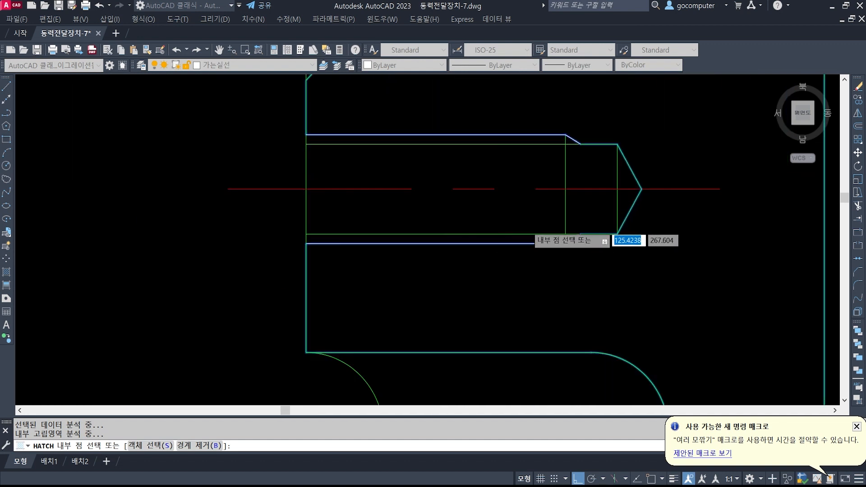
pyautogui.scroll(2, 529, 224)
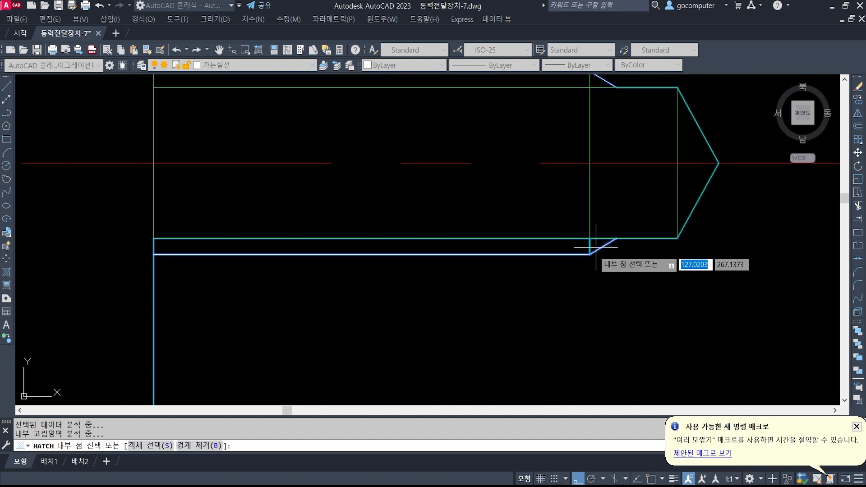
pyautogui.scroll(-3, 544, 298)
pyautogui.moveTo(572, 217); pyautogui.dragTo(516, 290, button='middle')
pyautogui.scroll(3, 493, 270)
pyautogui.click(480, 280)
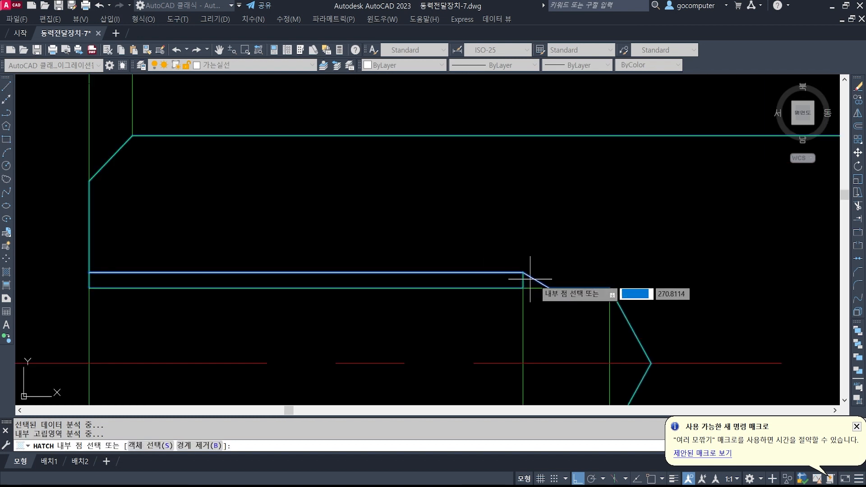
pyautogui.click(528, 281)
pyautogui.scroll(-5, 541, 228)
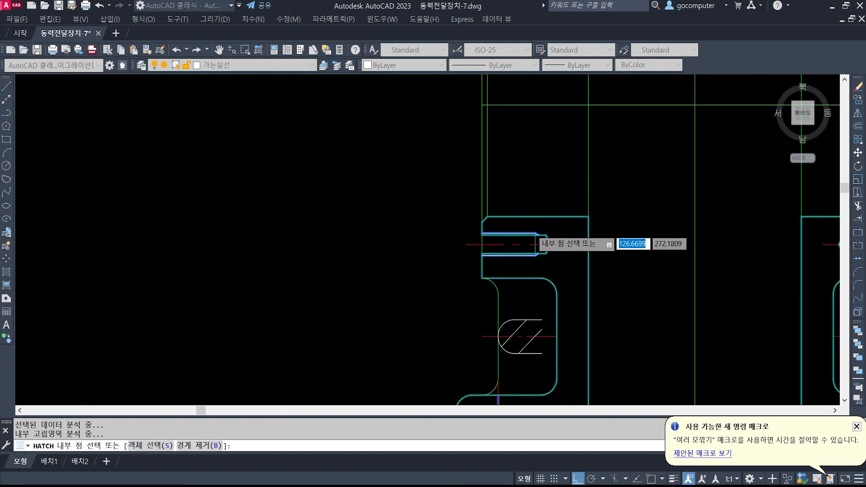
# Step: Apply the ANSI31 hatch at angle 0 and scale 1 to the picked areas and dismiss the macro notification
pyautogui.scroll(-3, 537, 239)
pyautogui.scroll(2, 555, 265)
pyautogui.press('Return')
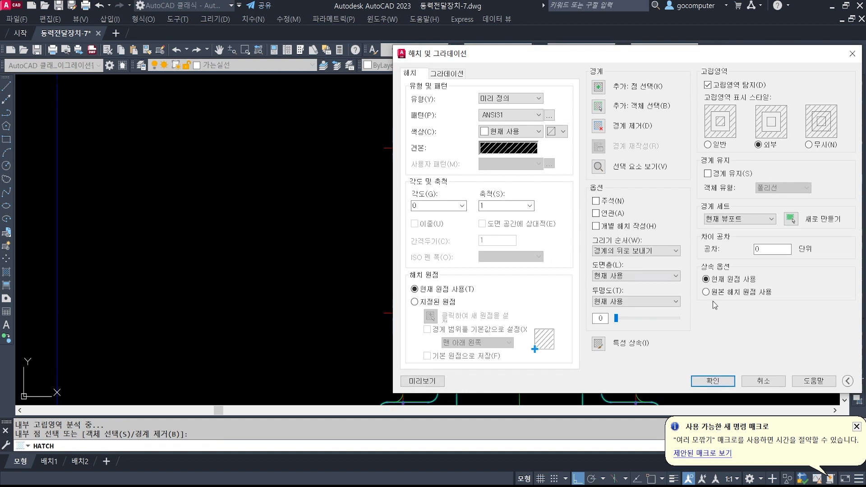
pyautogui.click(714, 381)
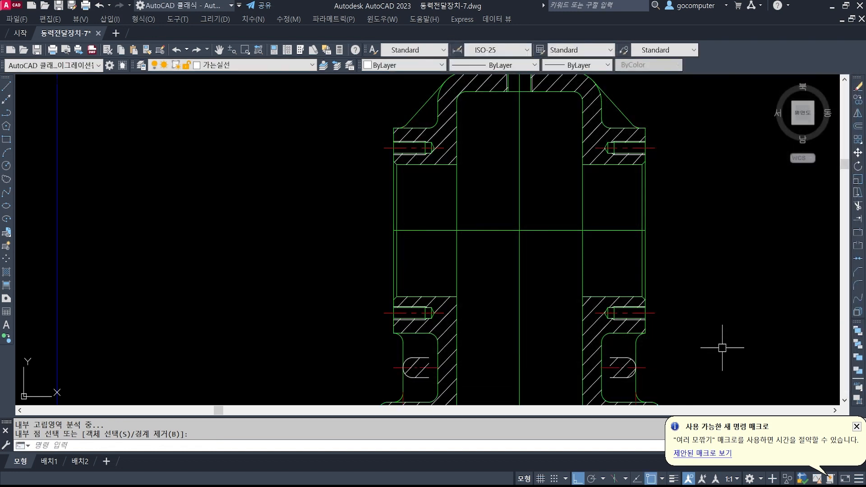
pyautogui.click(856, 426)
# Step: Lengthen the housing's vertical and horizontal center lines by an increment of 3 at their ends
pyautogui.scroll(-4, 532, 227)
pyautogui.moveTo(507, 234)
pyautogui.mouseDown(button='middle')
pyautogui.moveTo(517, 239)
pyautogui.moveTo(452, 249)
pyautogui.mouseUp(button='middle')
pyautogui.scroll(2, 422, 247)
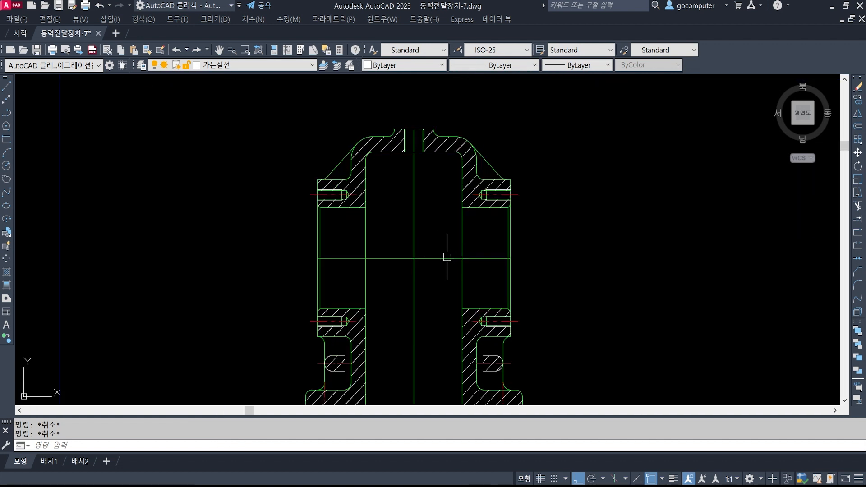
pyautogui.write('LEN')
pyautogui.press('Return')
pyautogui.press('Escape')
pyautogui.press('Escape')
pyautogui.write('len')
pyautogui.press('Return')
pyautogui.press('Return')
pyautogui.press('Return')
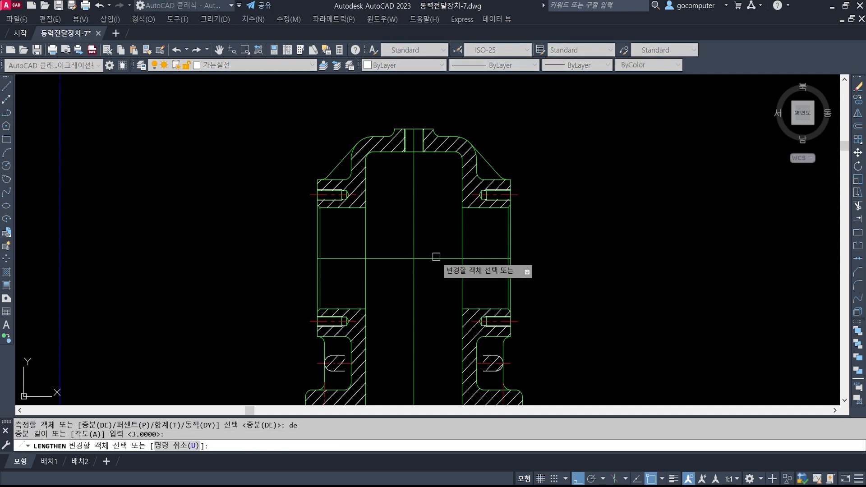
pyautogui.click(414, 185)
pyautogui.press('Return')
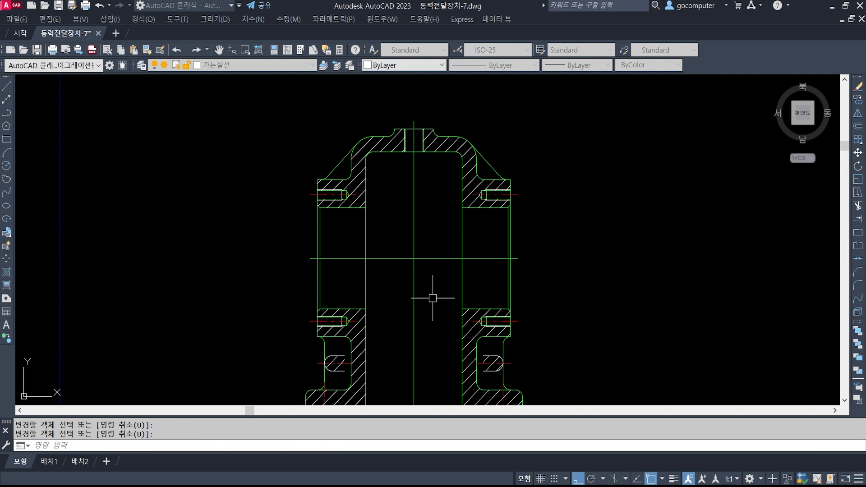
# Step: Move the housing's vertical and horizontal center lines to the 중심선 layer
pyautogui.click(429, 293)
pyautogui.click(396, 227)
pyautogui.click(295, 64)
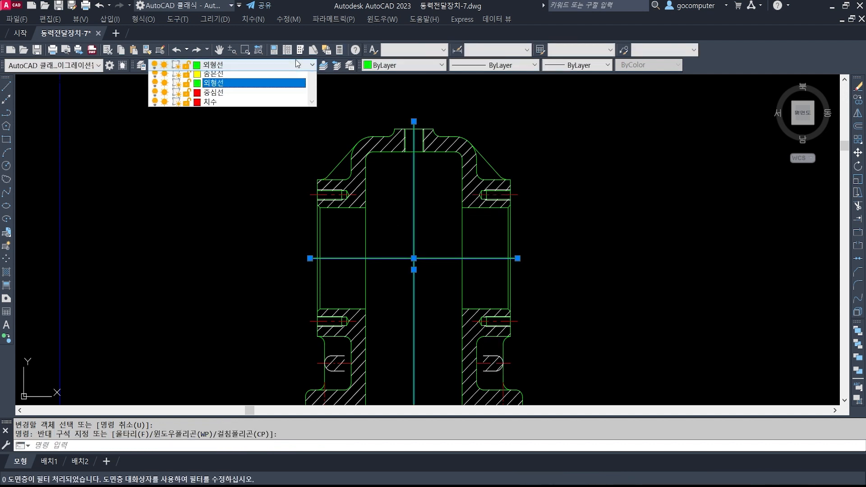
pyautogui.click(272, 151)
pyautogui.press('Escape')
pyautogui.press('Escape')
pyautogui.scroll(-4, 492, 255)
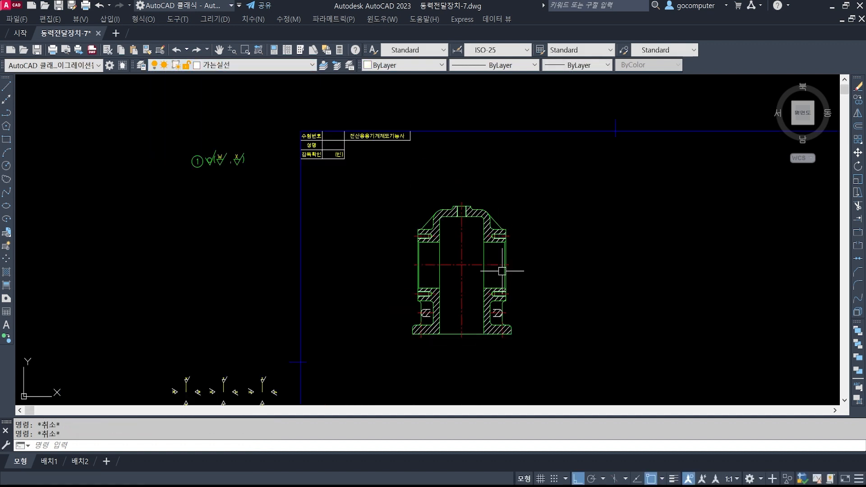
pyautogui.scroll(3, 469, 257)
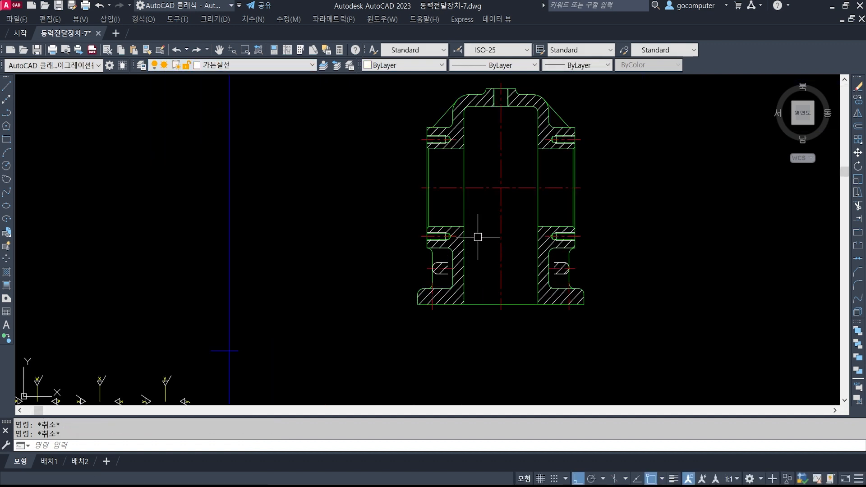
pyautogui.moveTo(559, 251); pyautogui.dragTo(499, 278, button='middle')
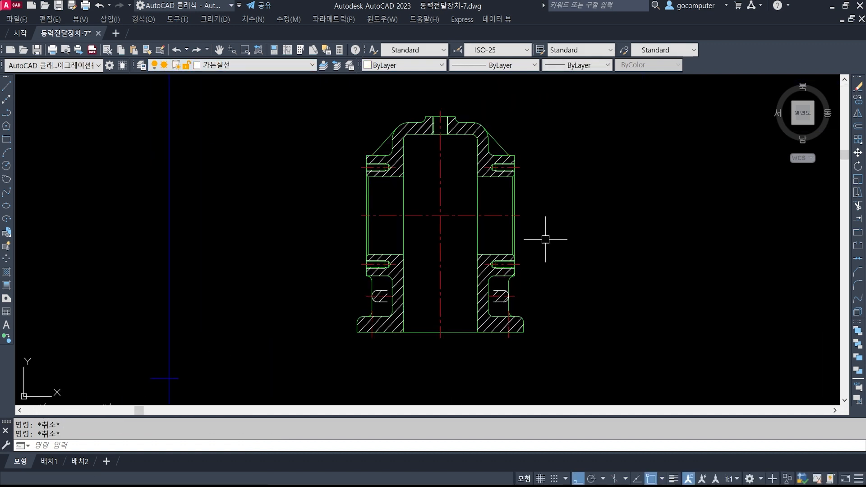
# Step: Check the reference image 동력전달장치-7.jpg, then move the whole section view horizontally to the right to make room beside it
pyautogui.hotkey('alt', 'Tab')
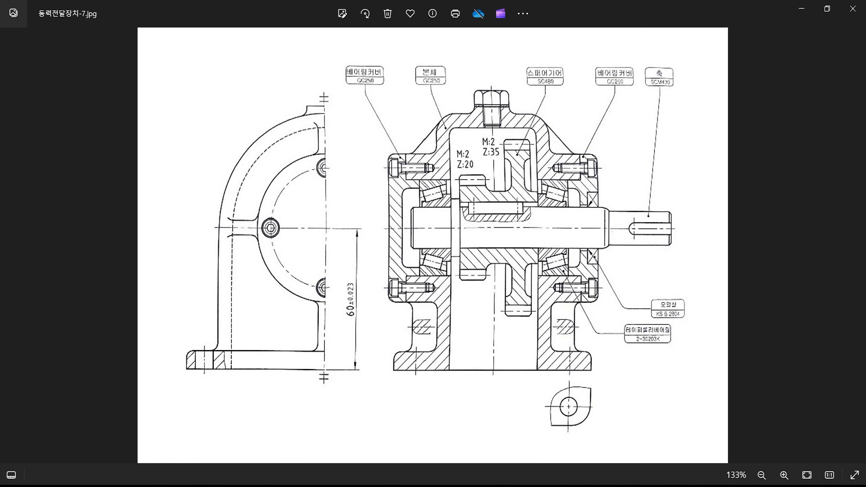
pyautogui.hotkey('alt', 'Tab')
pyautogui.moveTo(409, 230); pyautogui.dragTo(425, 253, button='middle')
pyautogui.write('m')
pyautogui.press('Return')
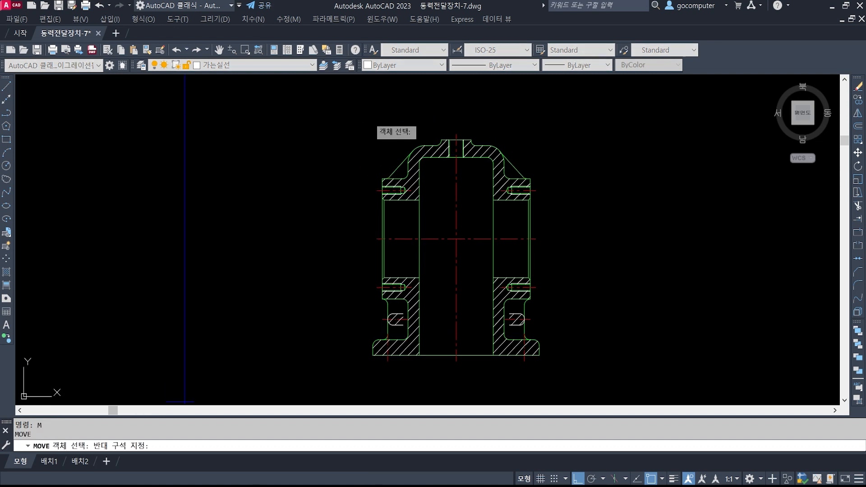
pyautogui.click(319, 116)
pyautogui.click(618, 403)
pyautogui.press('Return')
pyautogui.click(400, 383)
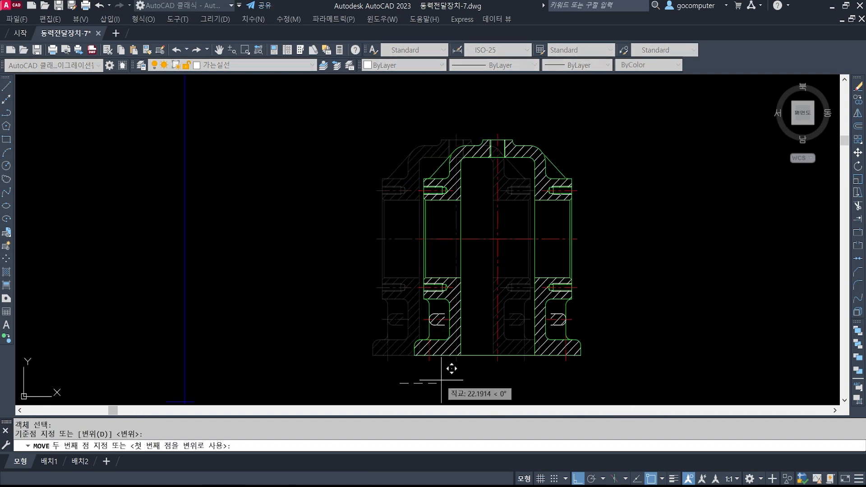
pyautogui.click(464, 383)
pyautogui.moveTo(355, 371); pyautogui.dragTo(491, 349, button='middle')
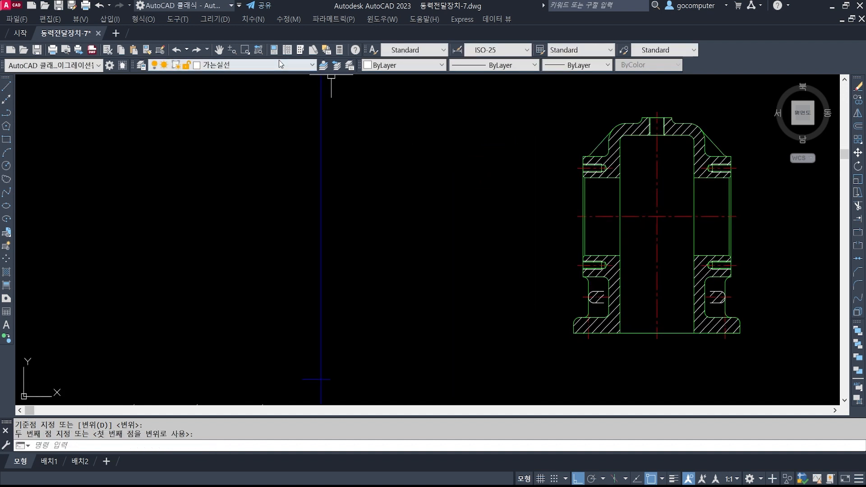
# Step: Make 외형선 the current layer and draw a line leftward from the section's bottom-left corner, continuing vertically upward past the housing's top
pyautogui.click(279, 64)
pyautogui.click(259, 143)
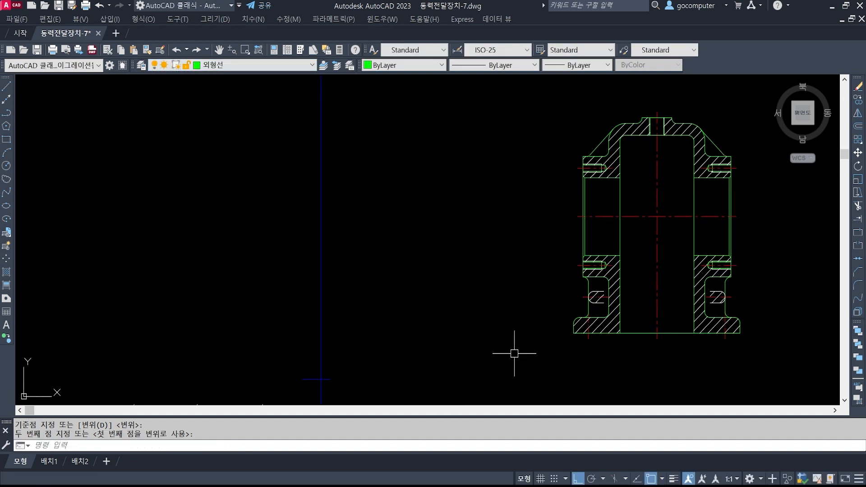
pyautogui.write('l')
pyautogui.press('Return')
pyautogui.click(574, 333)
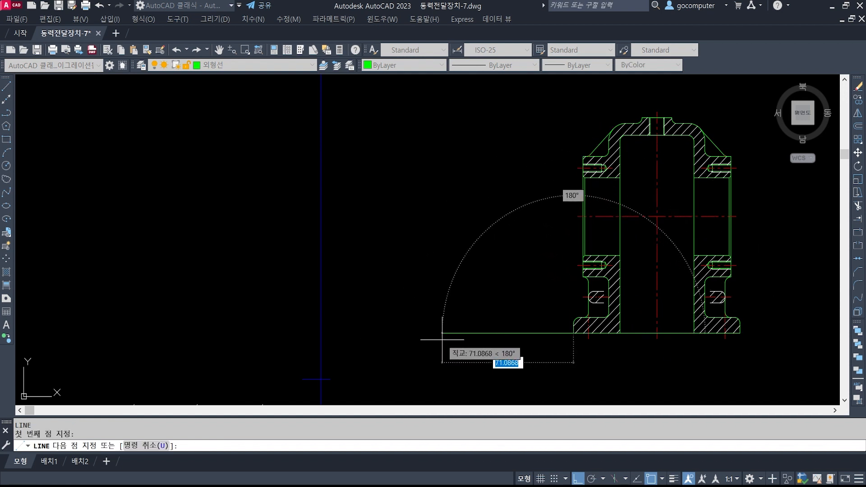
pyautogui.click(438, 340)
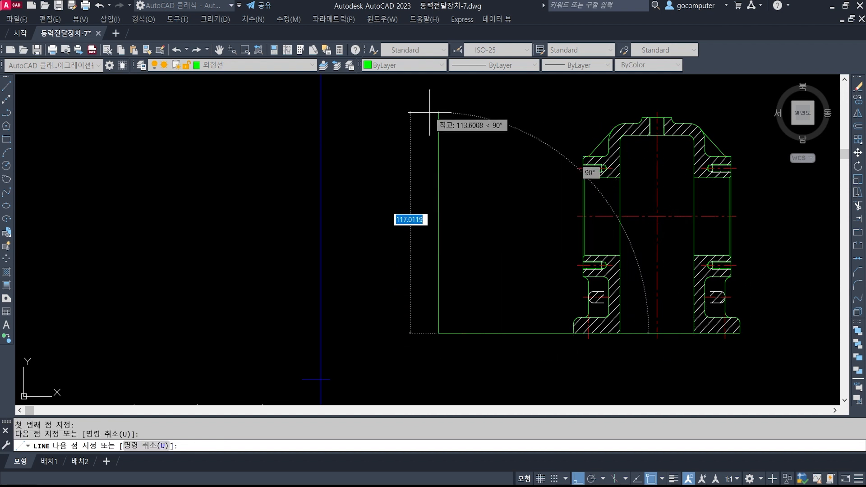
pyautogui.click(430, 80)
pyautogui.press('Return')
# Step: Draw a projection line from the left end of the section's flat roof edge perpendicular to the new vertical line
pyautogui.press('Return')
pyautogui.scroll(5, 636, 92)
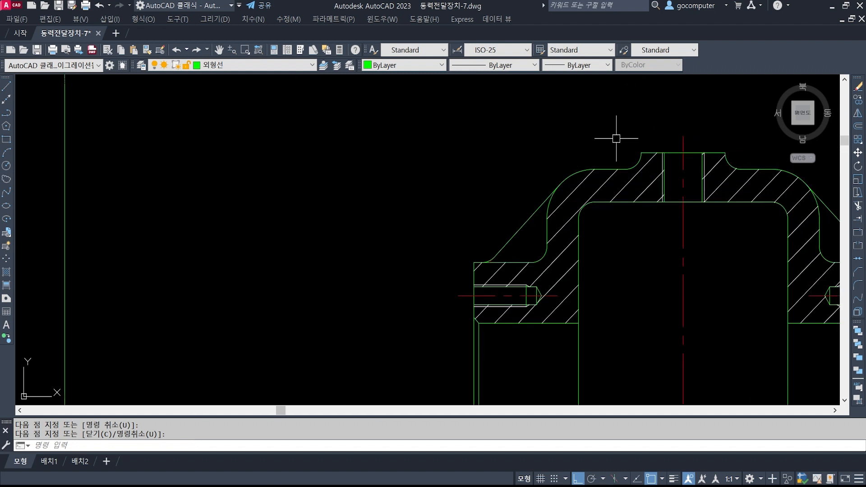
pyautogui.click(595, 169)
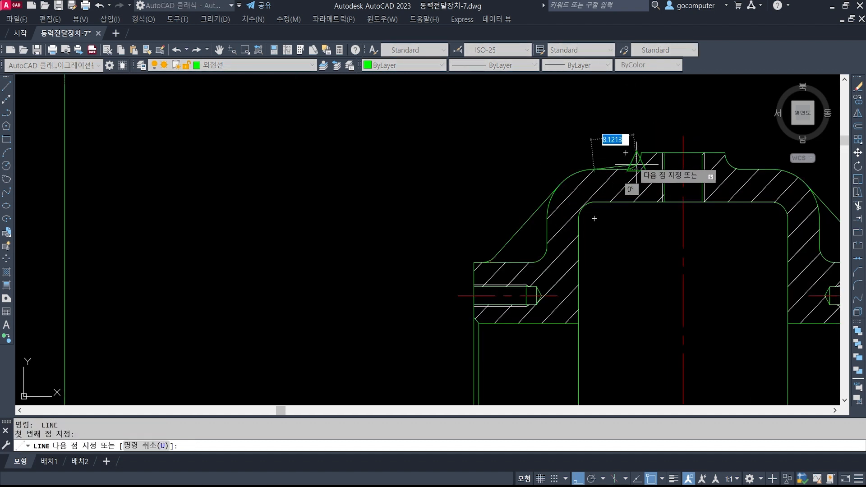
pyautogui.scroll(-2, 607, 140)
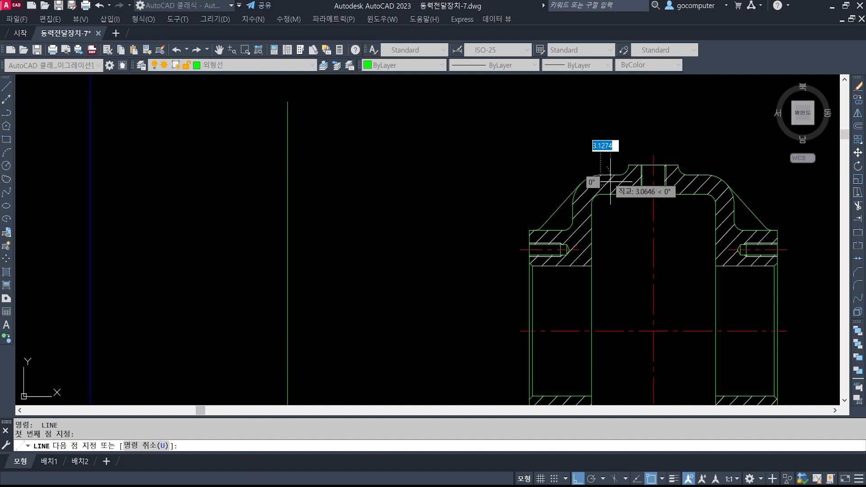
pyautogui.keyDown('shift'); pyautogui.rightClick(291, 174); pyautogui.keyUp('shift')
pyautogui.click(333, 357)
pyautogui.click(289, 175)
pyautogui.press('Return')
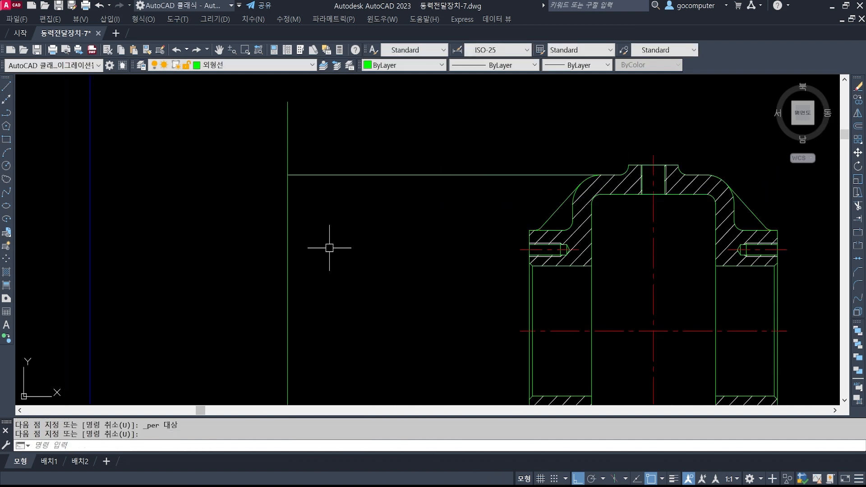
# Step: Trim off the part of the vertical line that extends above the roof projection line
pyautogui.moveTo(329, 246); pyautogui.dragTo(367, 224, button='middle')
pyautogui.write('tr')
pyautogui.press('Return')
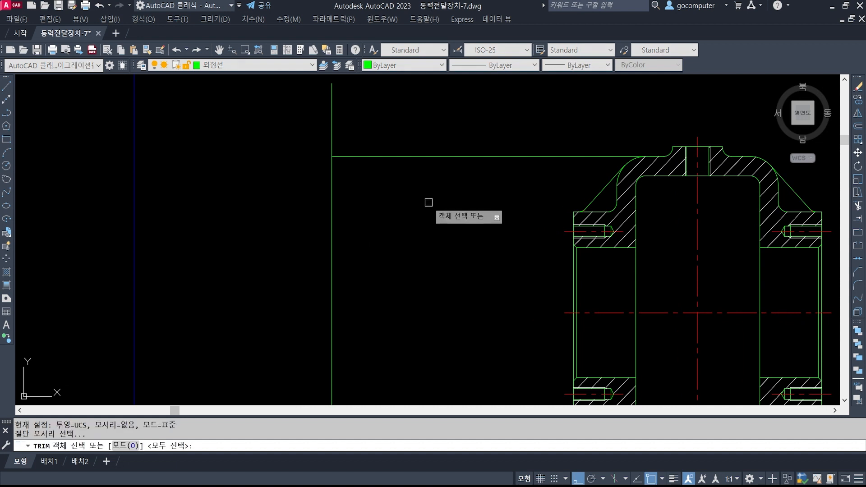
pyautogui.click(332, 140)
pyautogui.scroll(-3, 519, 187)
# Step: Erase the two horizontal projection lines between the vertical line and the section view
pyautogui.moveTo(497, 211); pyautogui.dragTo(521, 160, button='middle')
pyautogui.write('e')
pyautogui.press('Return')
pyautogui.click(511, 298)
pyautogui.click(486, 100)
pyautogui.press('Return')
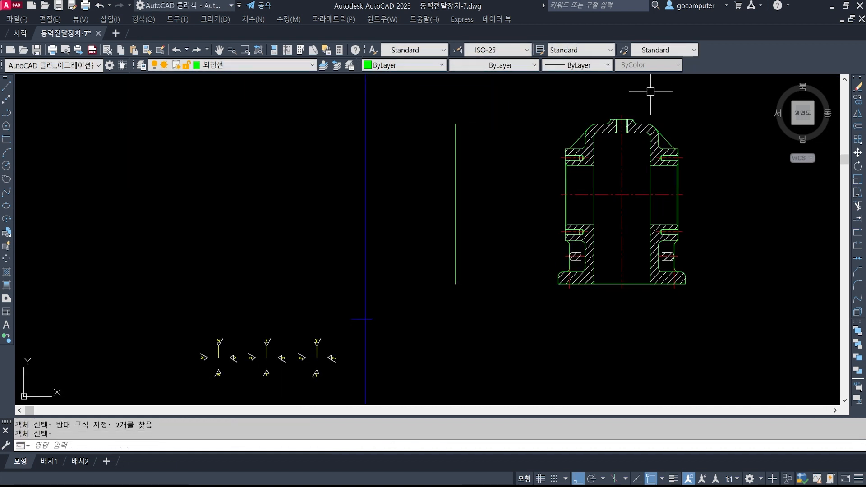
# Step: Check the base's half width in the reference image 동력전달장치-7.jpg, then offset the vertical line 62 to the left
pyautogui.scroll(3, 655, 92)
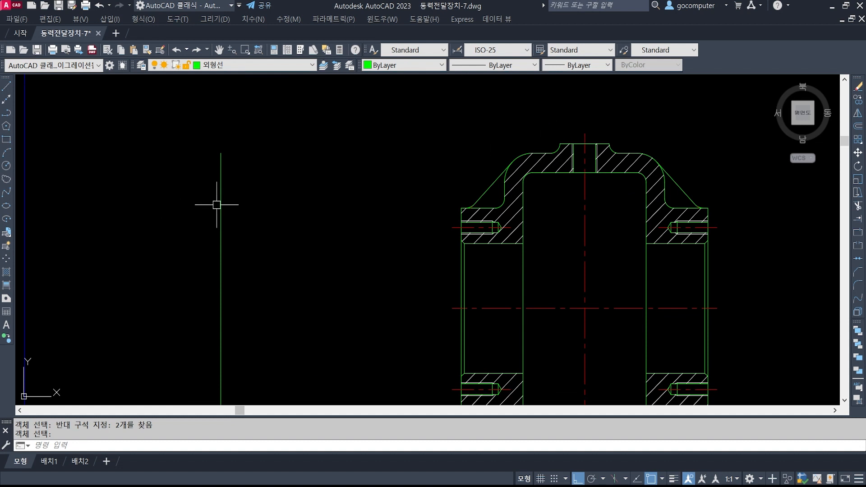
pyautogui.moveTo(265, 286); pyautogui.dragTo(519, 196, button='middle')
pyautogui.scroll(-2, 496, 199)
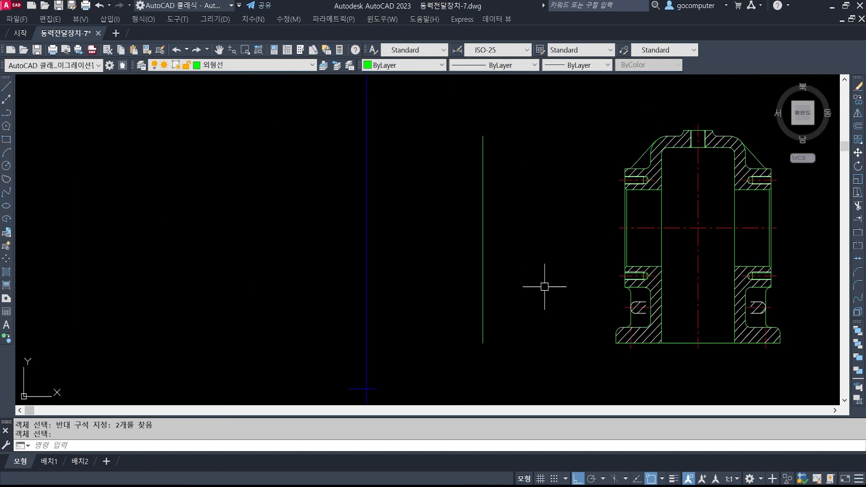
pyautogui.hotkey('alt', 'Tab')
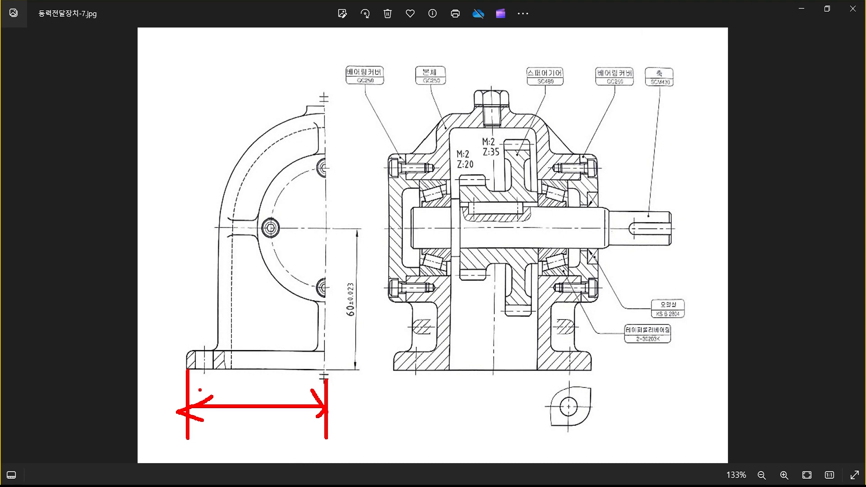
pyautogui.press('Escape')
pyautogui.hotkey('alt', 'Tab')
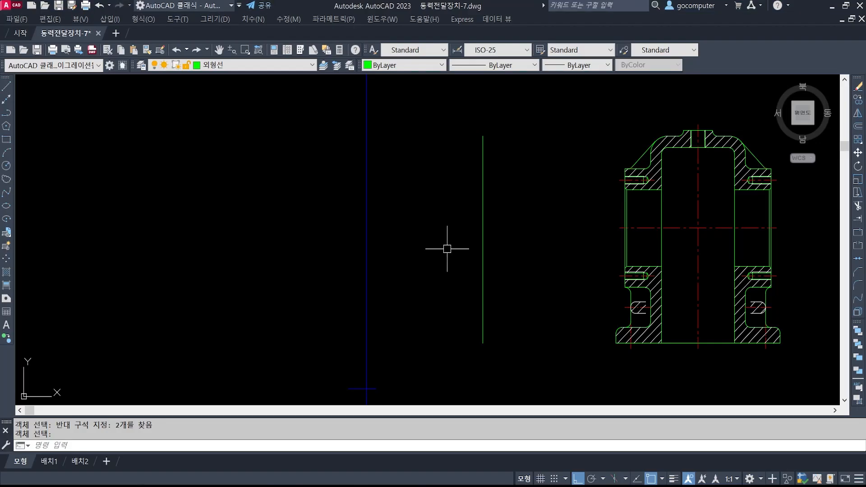
pyautogui.write('o')
pyautogui.press('Return')
pyautogui.write('62')
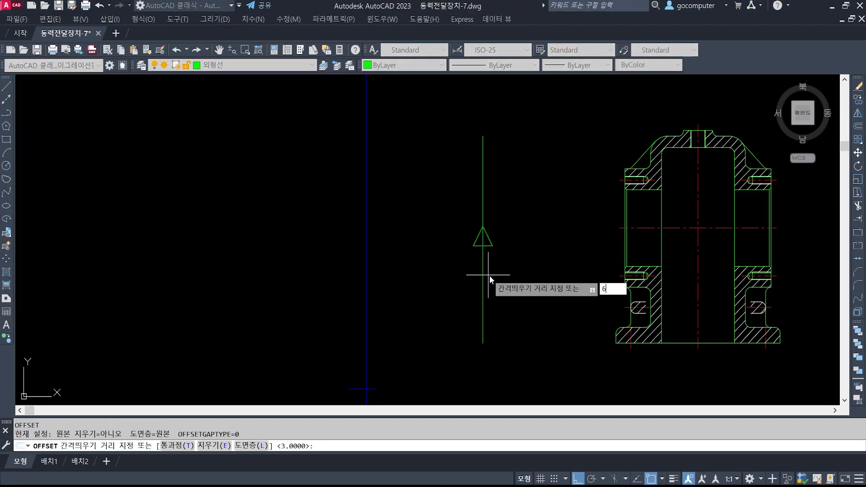
pyautogui.press('Return')
pyautogui.press('Return')
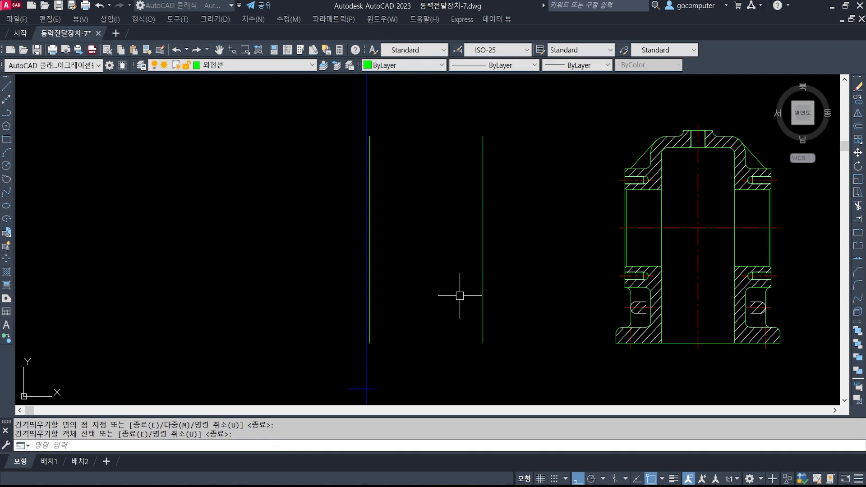
# Step: Move both vertical lines about 20 units horizontally to the right, toward the section view
pyautogui.write('m')
pyautogui.press('Return')
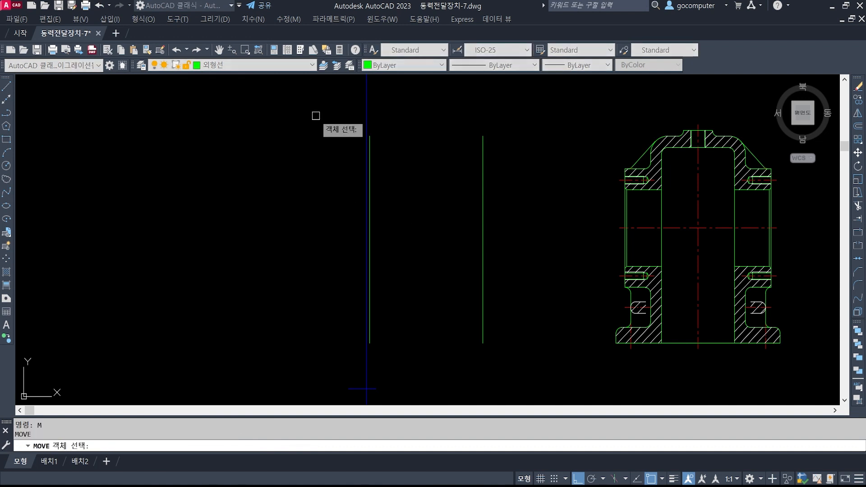
pyautogui.click(316, 114)
pyautogui.click(544, 361)
pyautogui.press('Return')
pyautogui.click(457, 363)
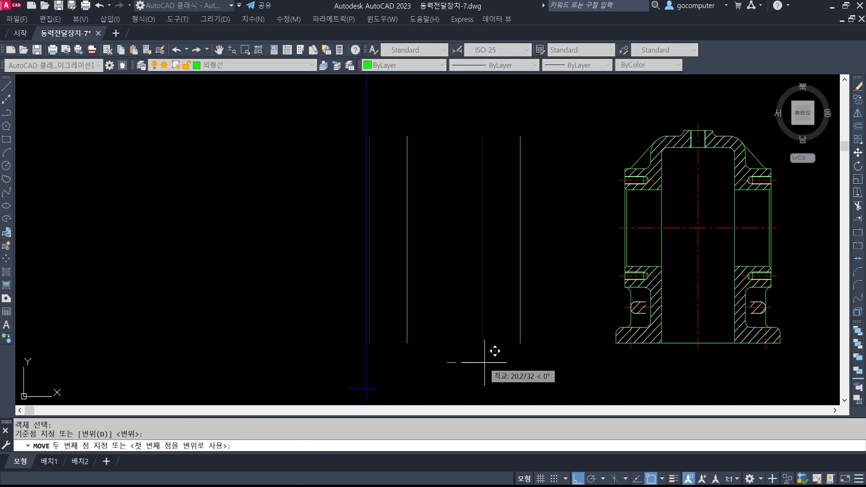
pyautogui.click(483, 368)
pyautogui.scroll(-1, 510, 314)
pyautogui.moveTo(548, 339); pyautogui.dragTo(481, 322, button='middle')
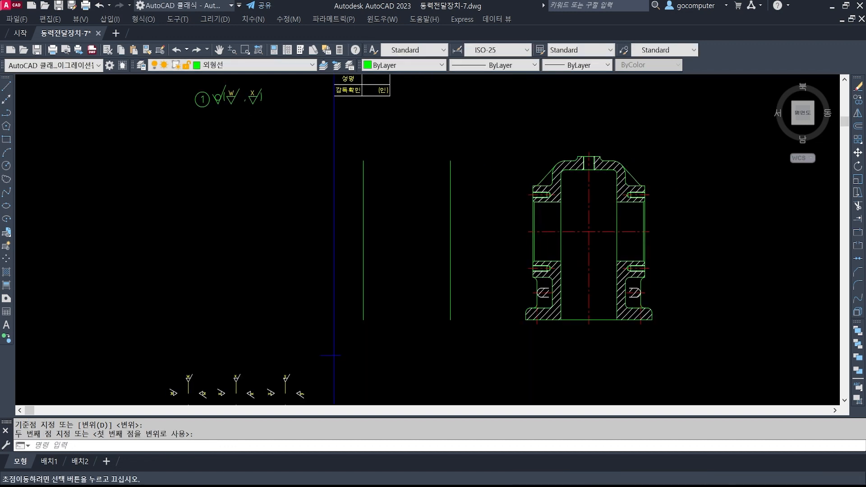
# Step: Check the reference image, then draw the base line joining the bottom ends of the two vertical lines
pyautogui.hotkey('alt', 'Tab')
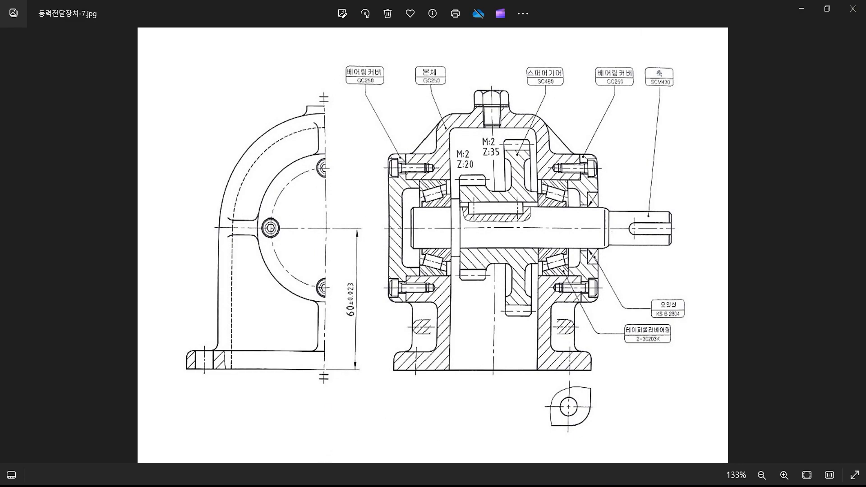
pyautogui.hotkey('alt', 'Tab')
pyautogui.scroll(2, 431, 232)
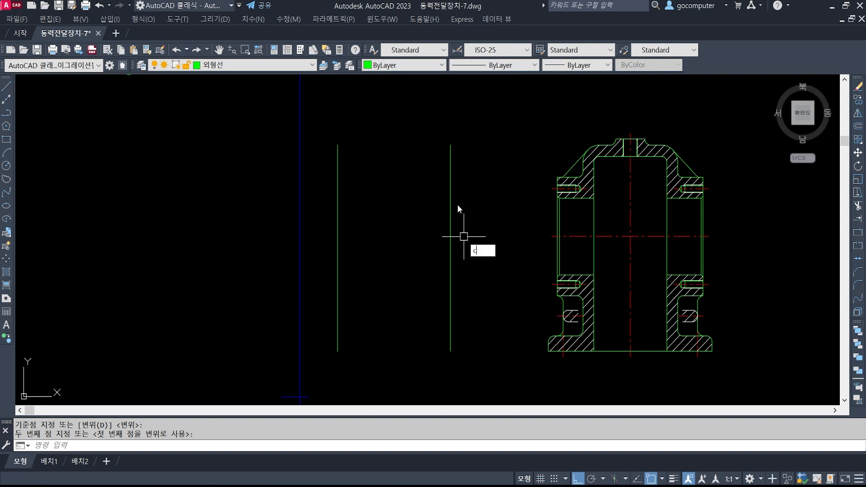
pyautogui.press('Escape')
pyautogui.write('l')
pyautogui.press('Return')
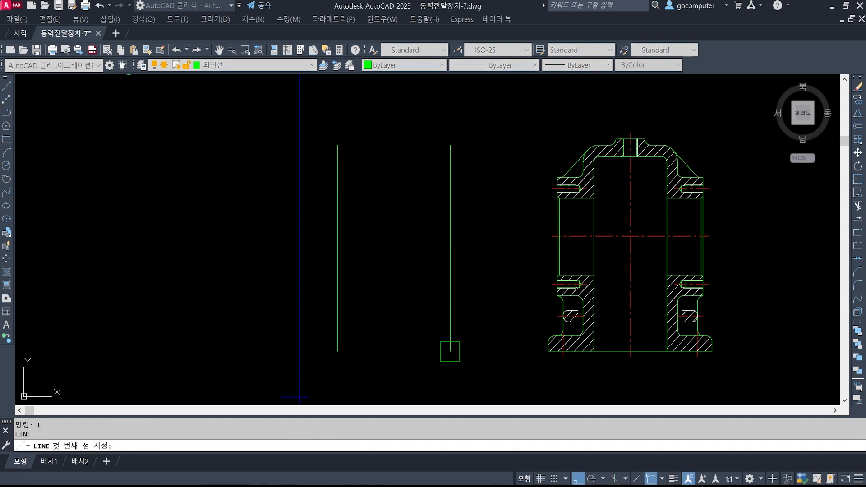
pyautogui.click(450, 352)
pyautogui.click(338, 351)
pyautogui.press('Return')
pyautogui.moveTo(478, 326); pyautogui.dragTo(424, 305, button='middle')
pyautogui.write('o')
pyautogui.press('Return')
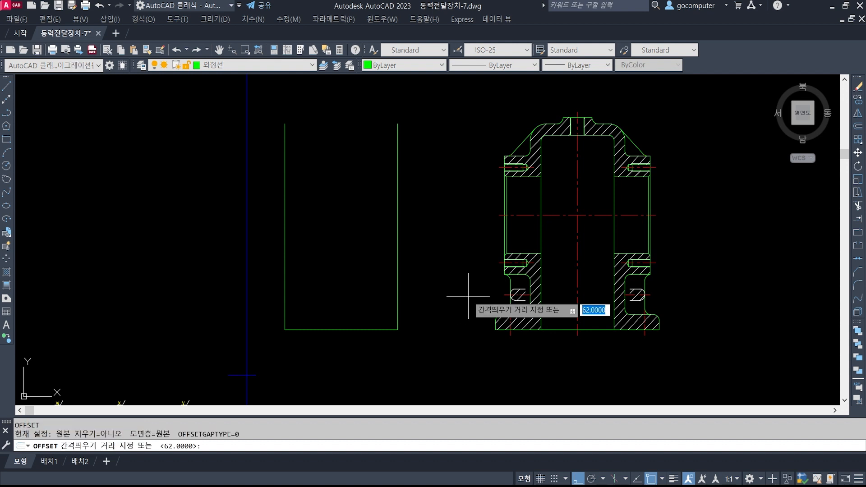
pyautogui.press('Escape')
pyautogui.press('Escape')
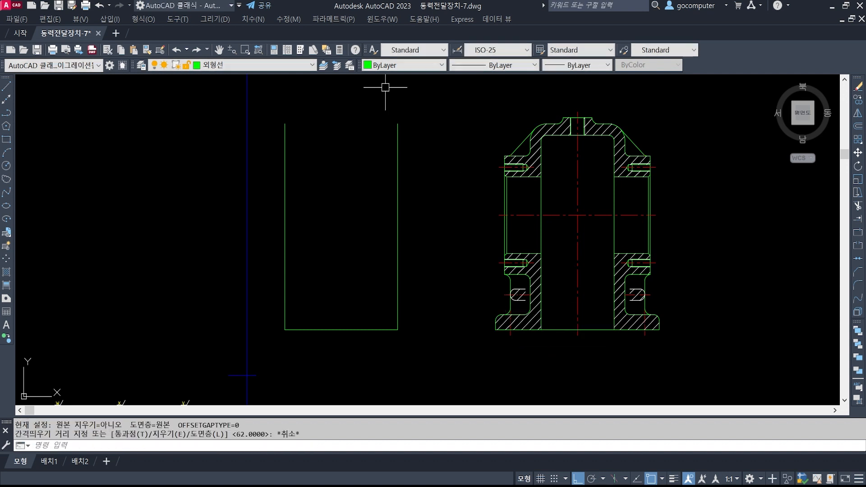
# Step: Project the top edge of the section's base flange with a horizontal line perpendicular to the adjacent view's left vertical line
pyautogui.scroll(2, 459, 291)
pyautogui.write('l')
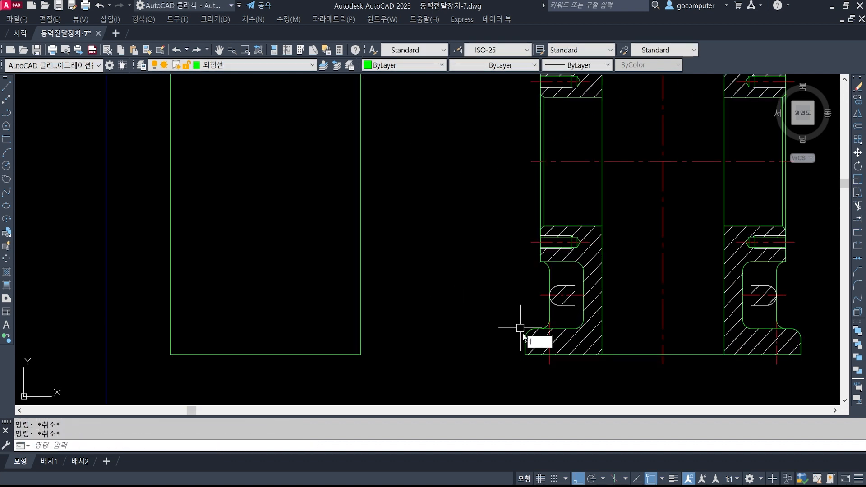
pyautogui.press('Return')
pyautogui.scroll(3, 519, 329)
pyautogui.click(535, 329)
pyautogui.scroll(-3, 646, 317)
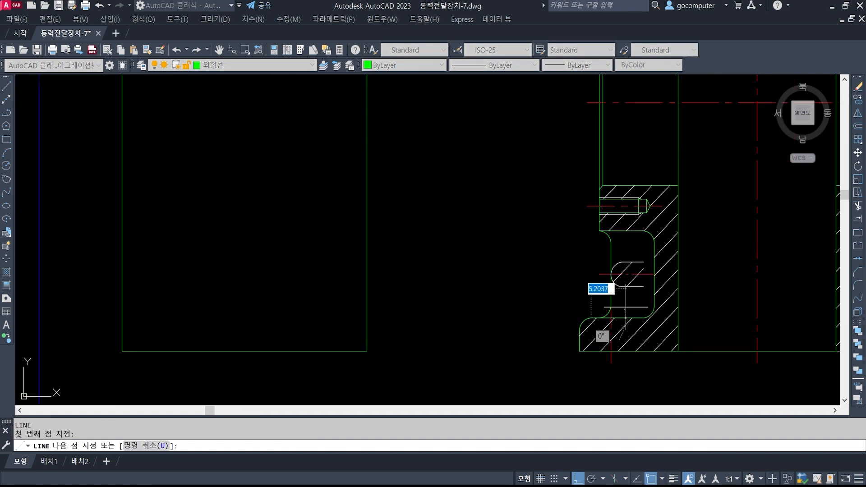
pyautogui.keyDown('shift'); pyautogui.rightClick(142, 334); pyautogui.keyUp('shift')
pyautogui.click(192, 233)
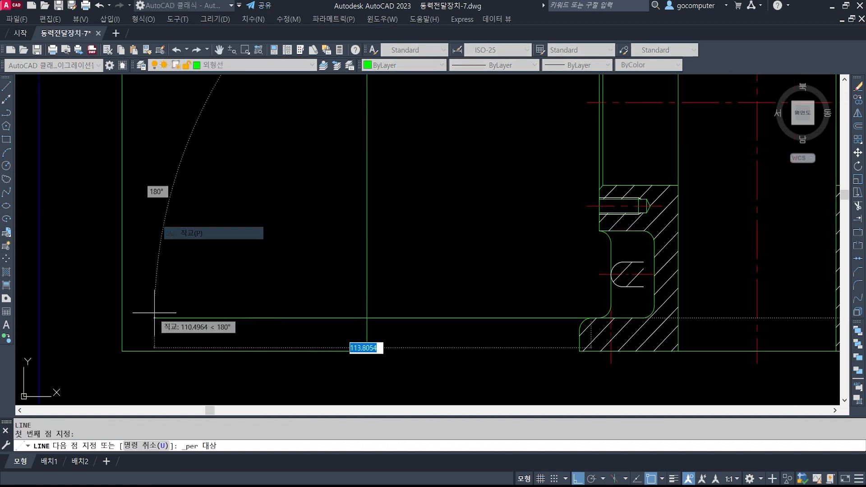
pyautogui.click(121, 317)
pyautogui.press('Return')
# Step: Trim the left vertical line above the projected top edge of the base plate
pyautogui.write('tr')
pyautogui.press('Return')
pyautogui.click(412, 337)
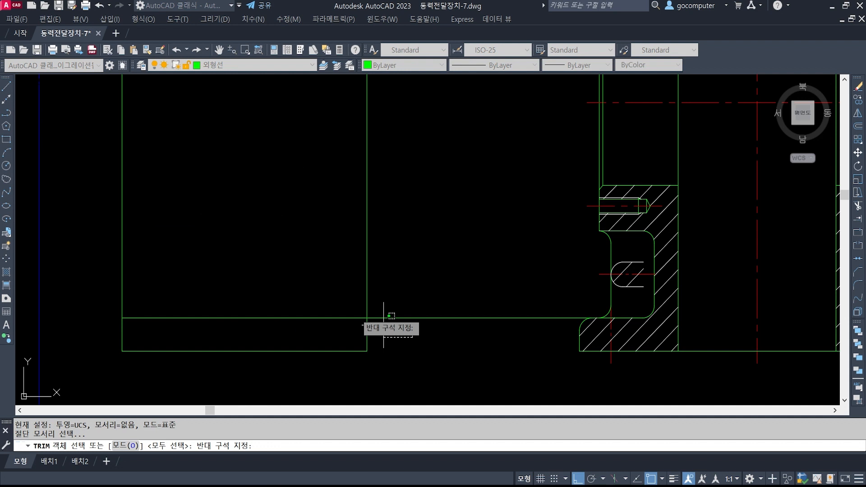
pyautogui.click(84, 271)
pyautogui.press('Return')
pyautogui.click(201, 289)
pyautogui.click(107, 269)
# Step: Trim away the projected flange line between the right vertical line and the section view
pyautogui.press('Return')
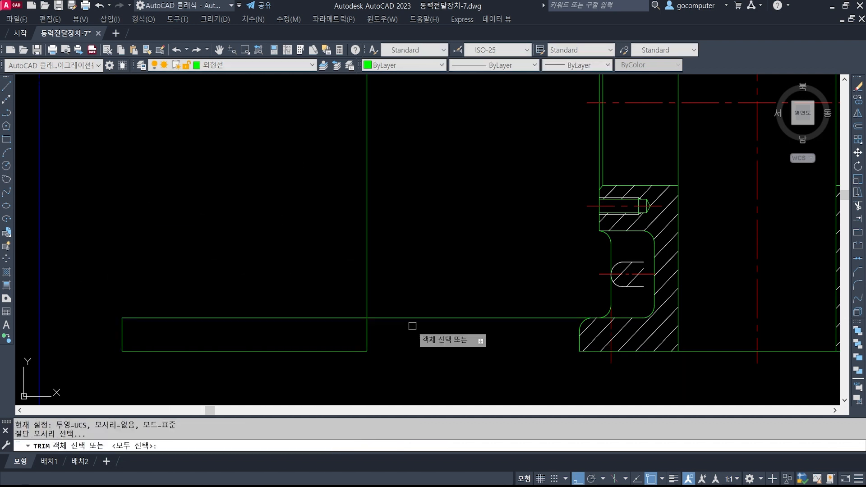
pyautogui.press('Escape')
pyautogui.press('Escape')
pyautogui.write('tr')
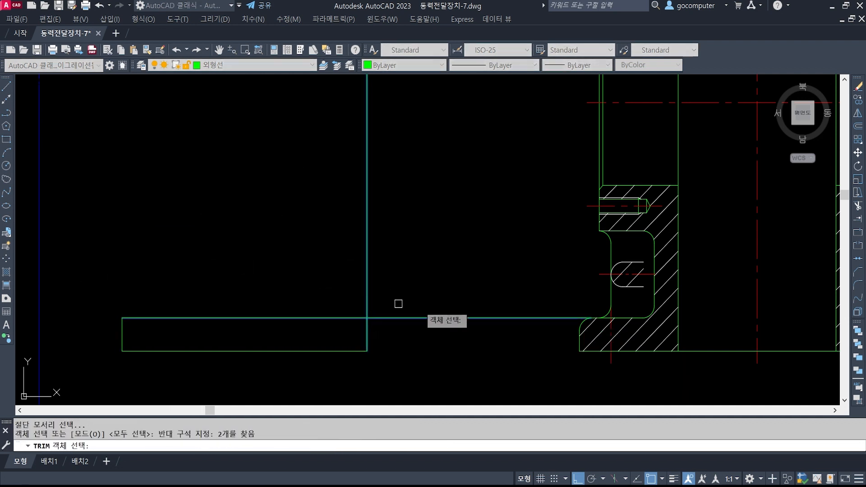
pyautogui.press('Return')
pyautogui.scroll(-4, 382, 294)
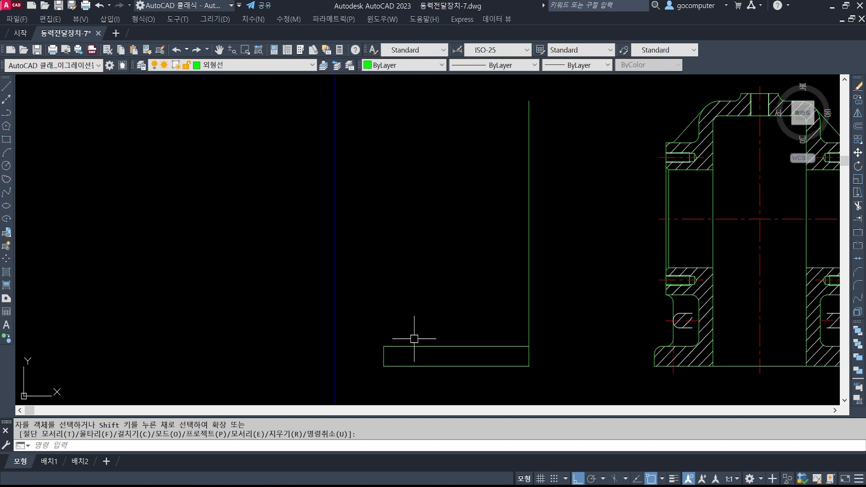
# Step: Check the reference image, try a radius 3 fillet on the base plate's upper-left corner, and undo it
pyautogui.moveTo(456, 321); pyautogui.dragTo(445, 271, button='middle')
pyautogui.hotkey('alt', 'Tab')
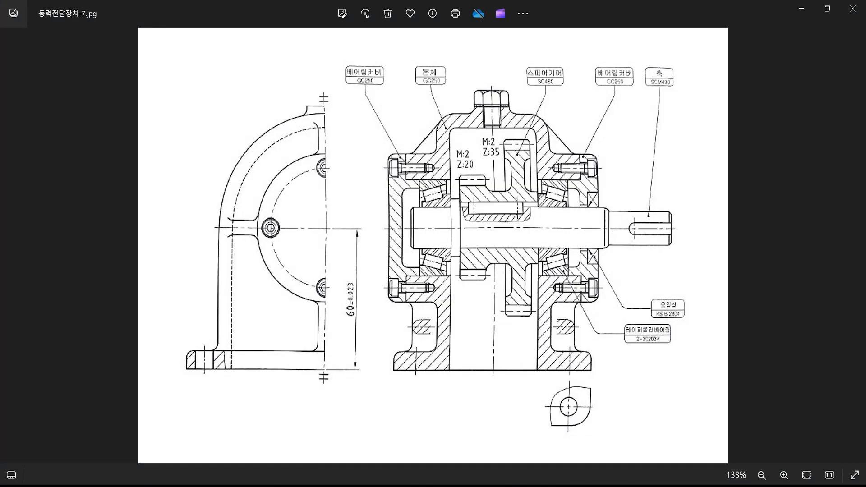
pyautogui.hotkey('alt', 'Tab')
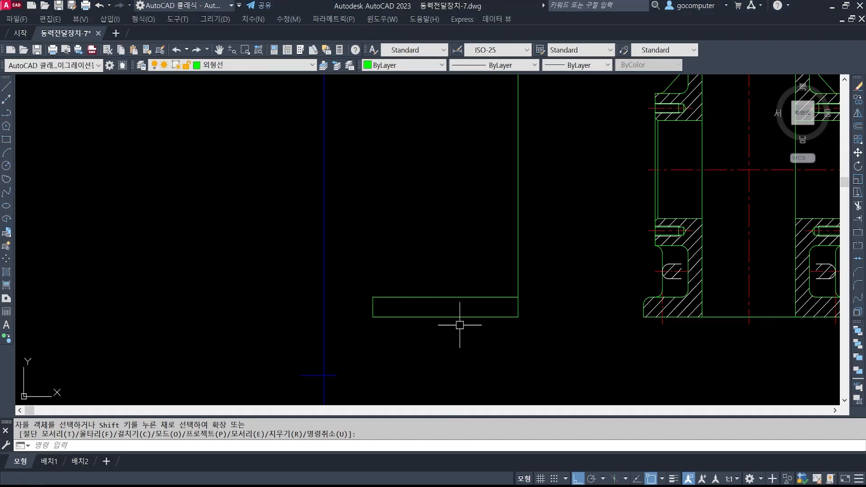
pyautogui.write('f')
pyautogui.press('Return')
pyautogui.write('r')
pyautogui.press('Return')
pyautogui.press('Return')
pyautogui.click(375, 304)
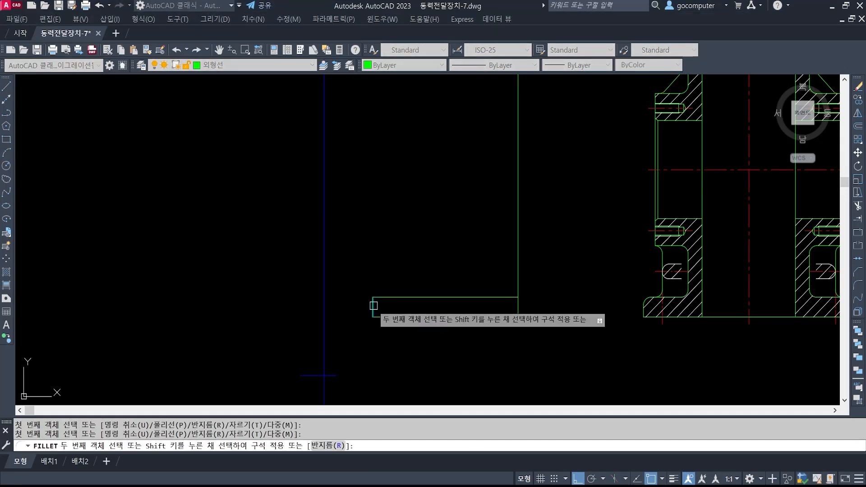
pyautogui.click(382, 297)
pyautogui.scroll(4, 382, 299)
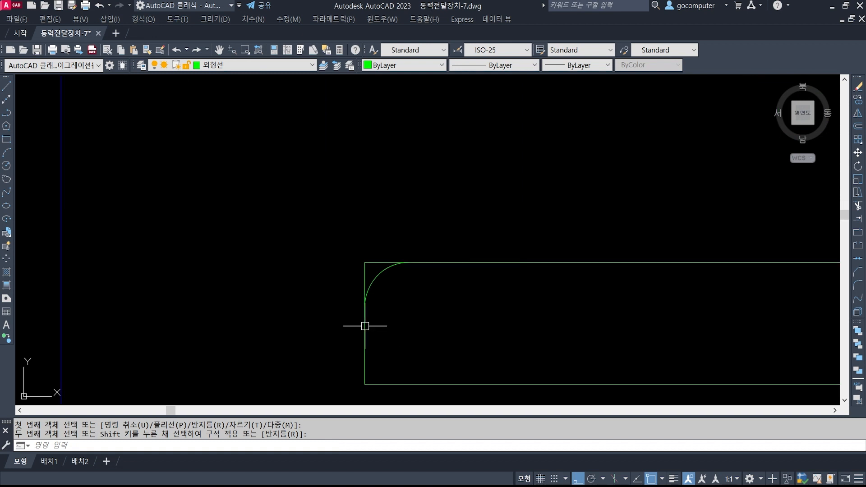
pyautogui.hotkey('ctrl', 'z')
# Step: Fillet the base plate's upper-left corner with radius 3, using the trim mode that cuts the edges back
pyautogui.write('f')
pyautogui.press('Return')
pyautogui.write('t')
pyautogui.press('Return')
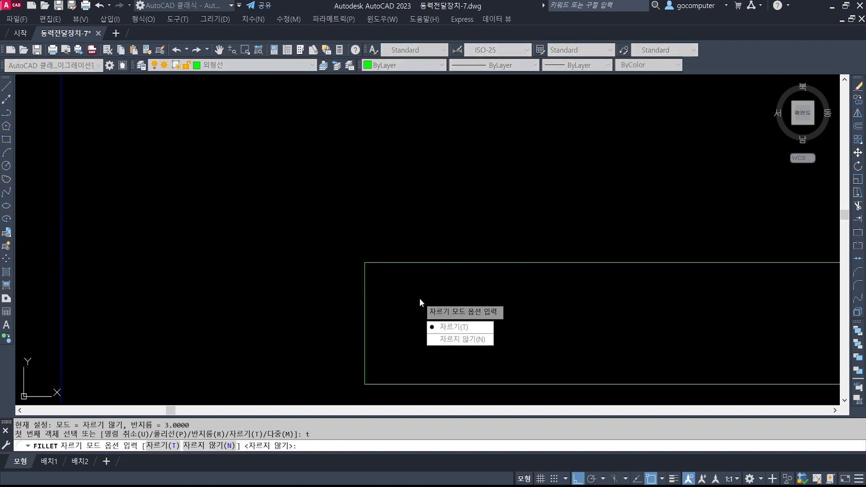
pyautogui.write('t')
pyautogui.press('Return')
pyautogui.click(391, 262)
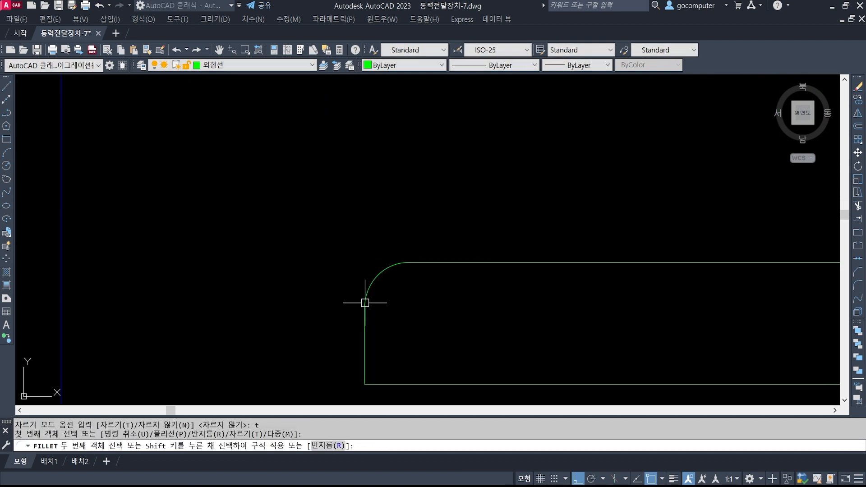
pyautogui.click(365, 303)
pyautogui.scroll(-6, 363, 297)
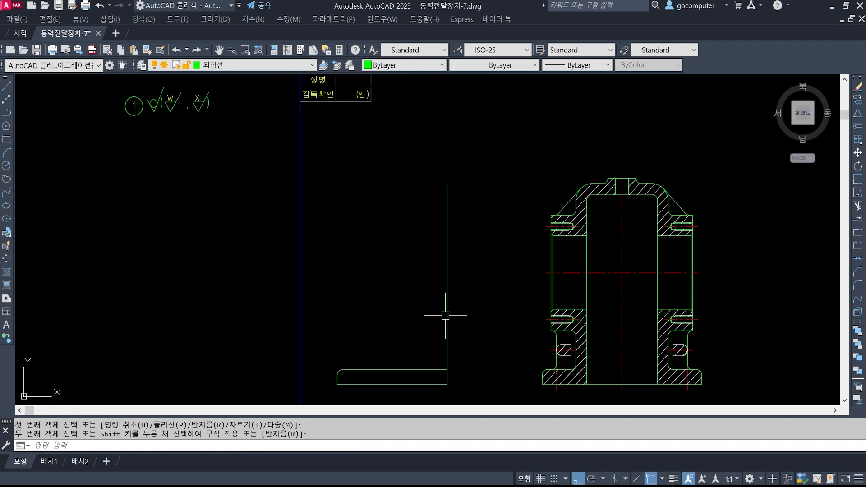
# Step: Measure the height from the section's horizontal bore centerline to its flat top edge with a vertical linear dimension
pyautogui.moveTo(445, 315); pyautogui.dragTo(442, 270, button='middle')
pyautogui.hotkey('alt', 'Tab')
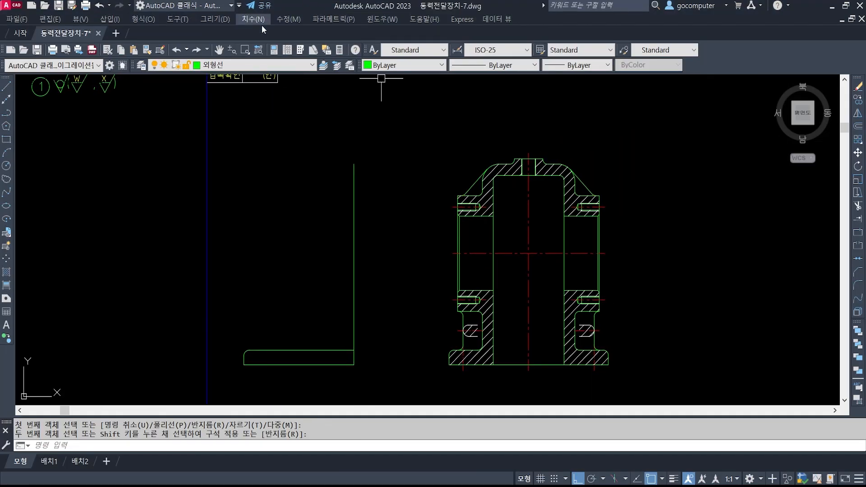
pyautogui.press('Escape')
pyautogui.press('Escape')
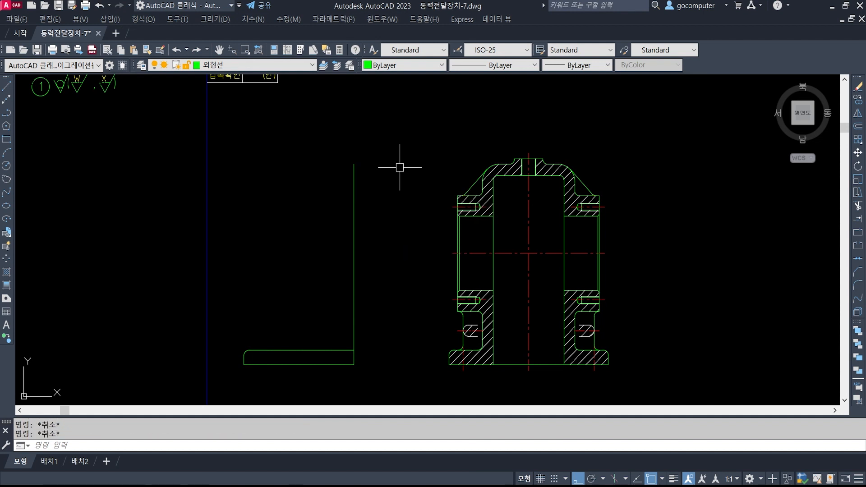
pyautogui.write('dli')
pyautogui.press('space')
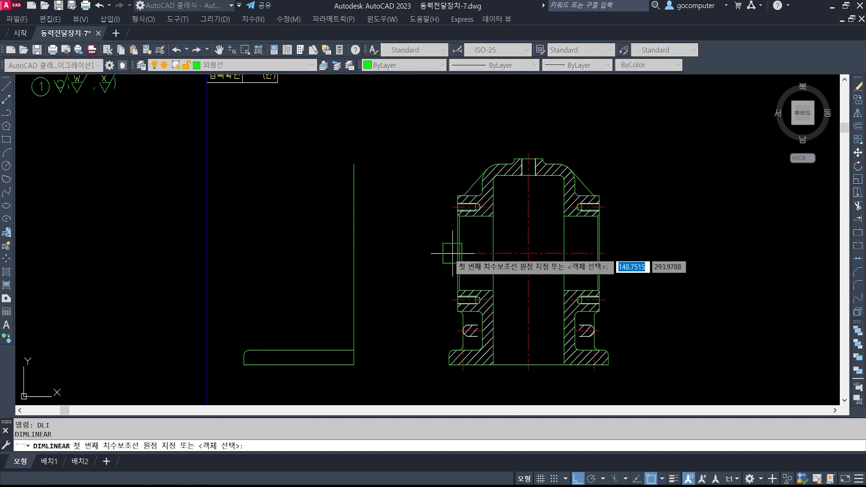
pyautogui.click(452, 254)
pyautogui.scroll(4, 497, 164)
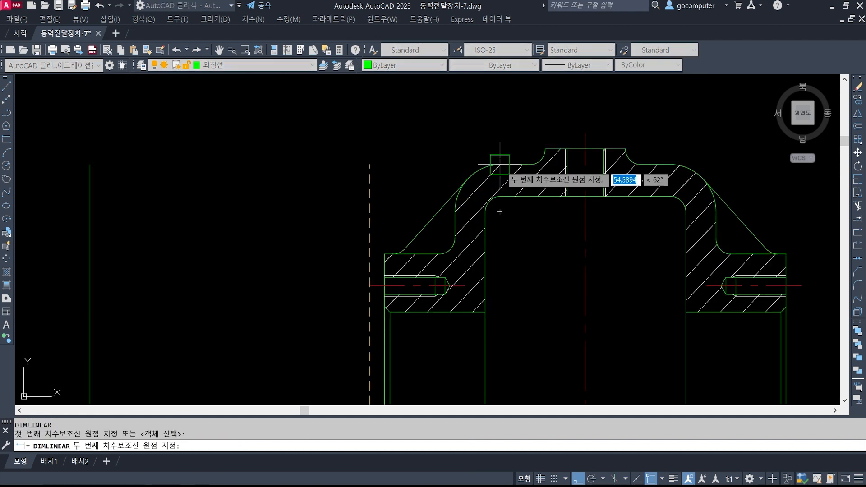
pyautogui.click(496, 161)
pyautogui.scroll(-4, 368, 209)
pyautogui.click(325, 241)
pyautogui.scroll(3, 328, 252)
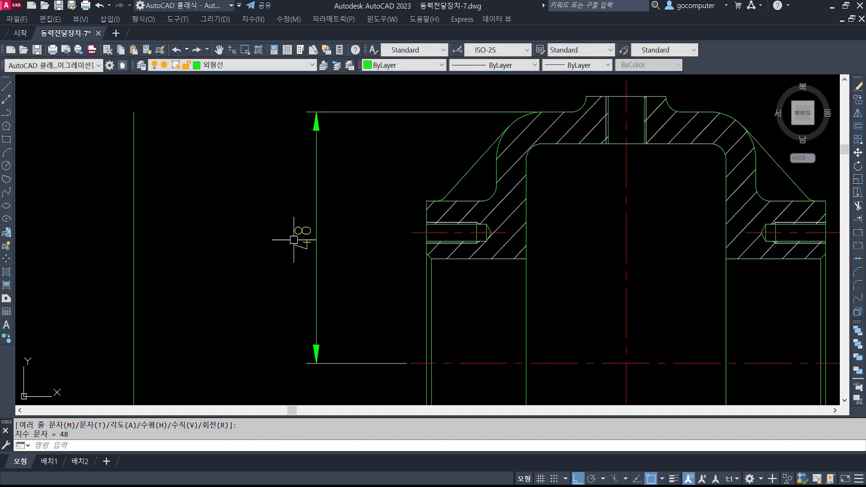
# Step: Erase the temporary height dimension beside the section view
pyautogui.write('e')
pyautogui.press('space')
pyautogui.click(330, 253)
pyautogui.click(270, 216)
pyautogui.press('space')
pyautogui.scroll(-4, 397, 261)
pyautogui.moveTo(290, 289); pyautogui.dragTo(435, 240, button='middle')
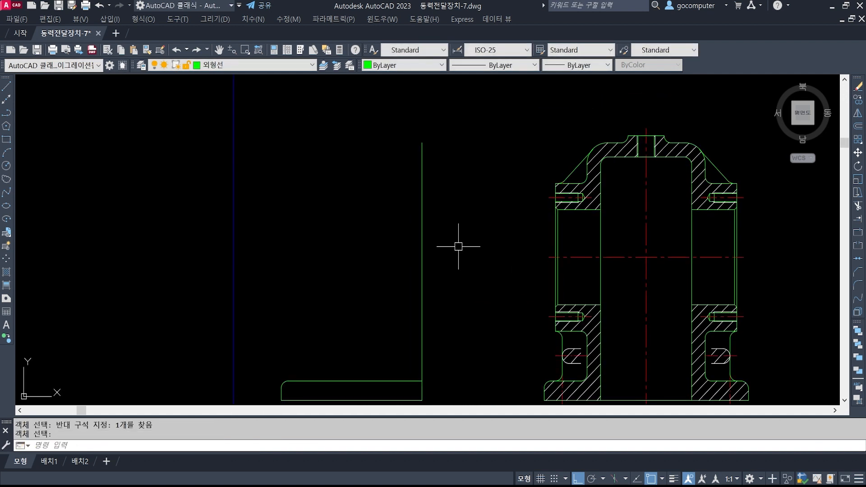
# Step: Offset the base plate's bottom line 60 upward to mark the bore axis height in the side view
pyautogui.write('o')
pyautogui.press('space')
pyautogui.write('60')
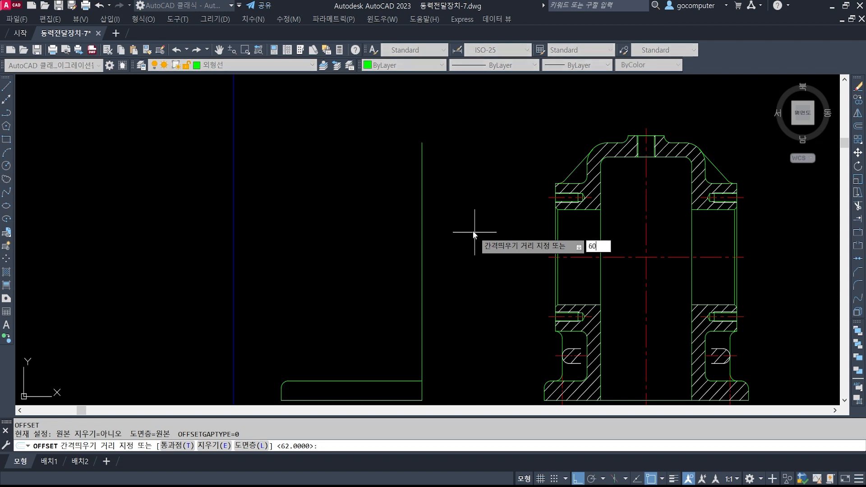
pyautogui.press('space')
pyautogui.click(387, 399)
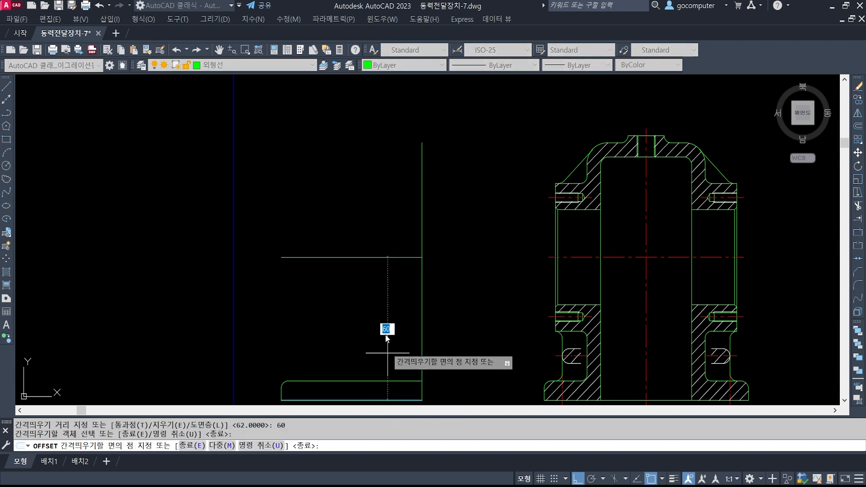
pyautogui.click(387, 318)
pyautogui.press('space')
# Step: Draw a circle centered where the axis line meets the right vertical line, with its radius reaching the vertical line's top end
pyautogui.moveTo(452, 303); pyautogui.dragTo(450, 238, button='middle')
pyautogui.write('c')
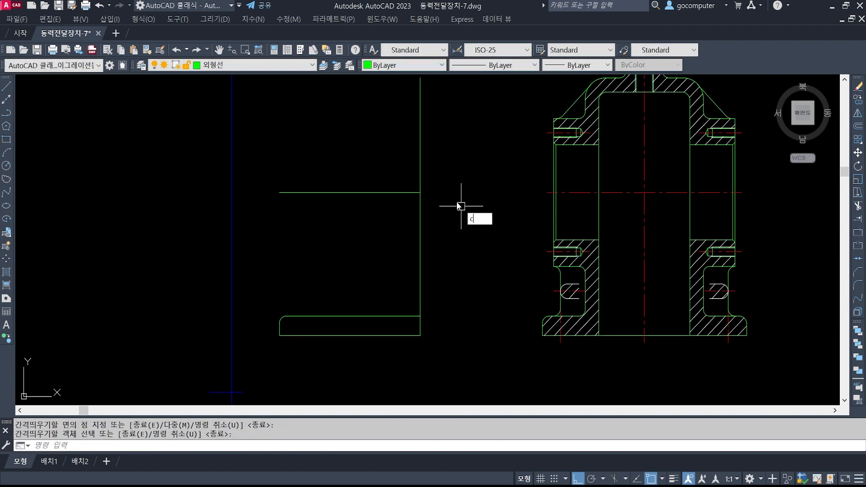
pyautogui.press('space')
pyautogui.click(420, 193)
pyautogui.moveTo(421, 103); pyautogui.dragTo(419, 188, button='middle')
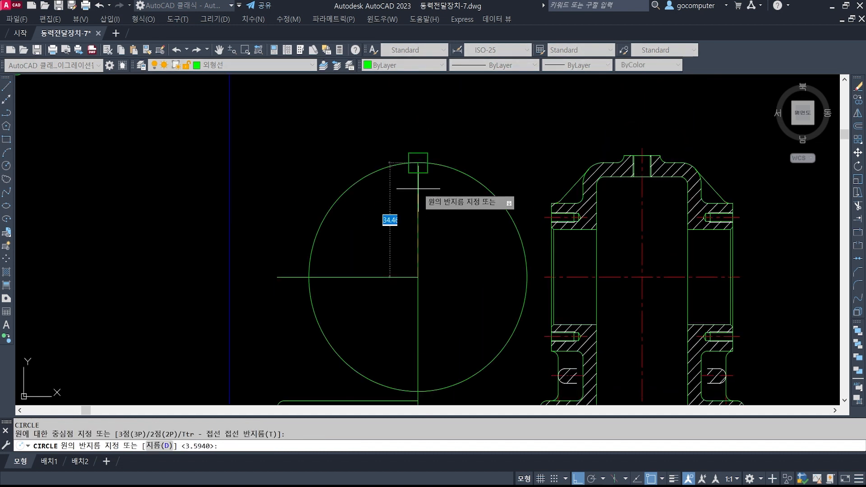
pyautogui.click(417, 163)
# Step: Trim the circle down to its upper-left quarter arc, using the vertical line and the horizontal axis line as cutting edges
pyautogui.moveTo(411, 291); pyautogui.dragTo(409, 246, button='middle')
pyautogui.write('tr')
pyautogui.press('space')
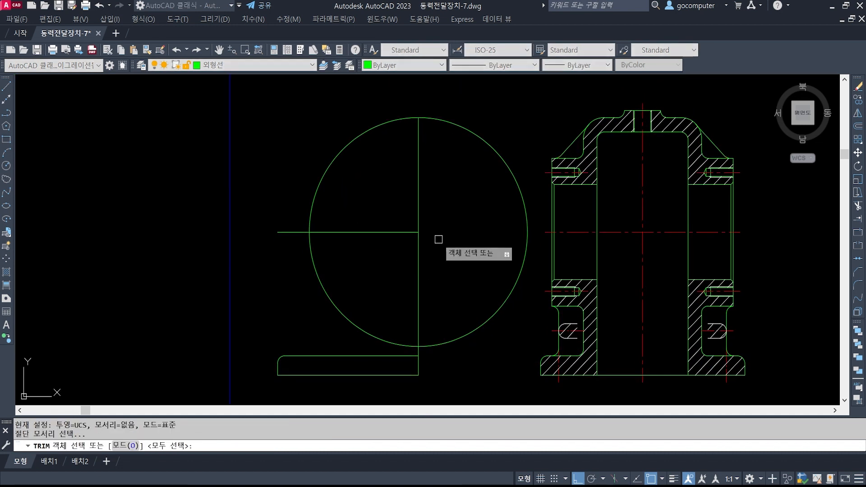
pyautogui.click(426, 226)
pyautogui.click(349, 238)
pyautogui.press('space')
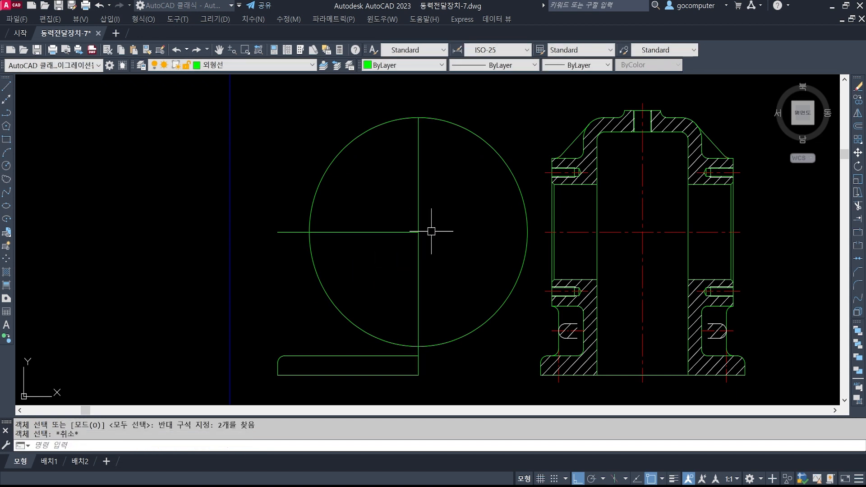
pyautogui.click(481, 143)
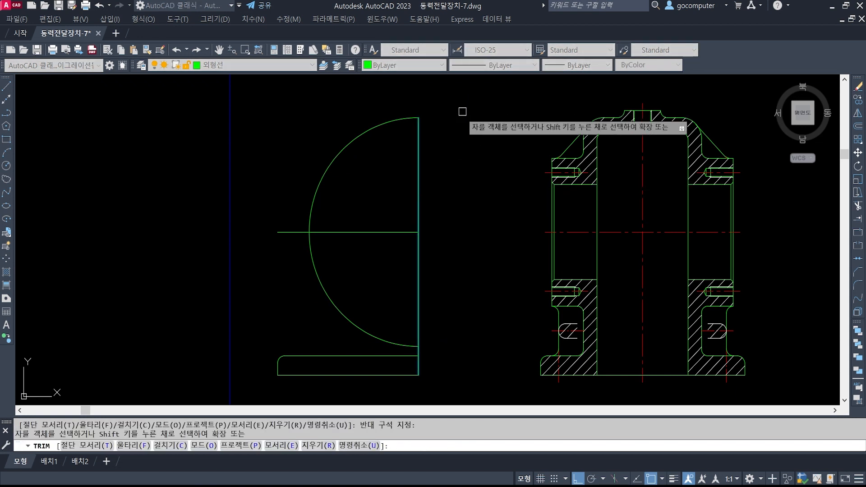
pyautogui.press('space')
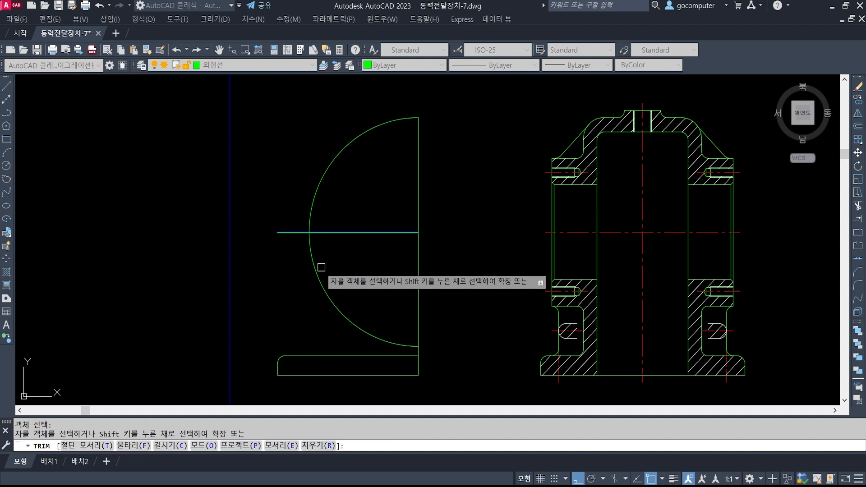
pyautogui.click(315, 271)
pyautogui.moveTo(330, 305); pyautogui.dragTo(337, 232, button='middle')
pyautogui.press('Escape')
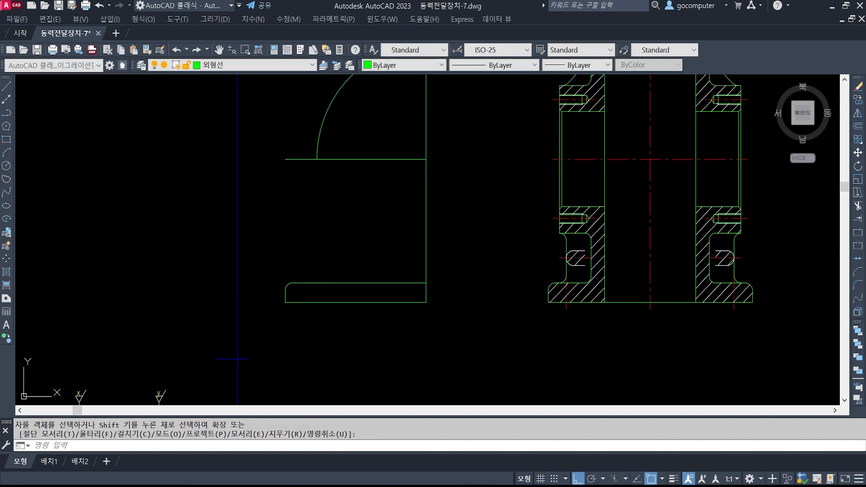
# Step: Draw a vertical line from the arc's lower-left end perpendicular to the base plate's top edge
pyautogui.write('l')
pyautogui.press('space')
pyautogui.click(317, 159)
pyautogui.keyDown('shift'); pyautogui.rightClick(321, 277); pyautogui.keyUp('shift')
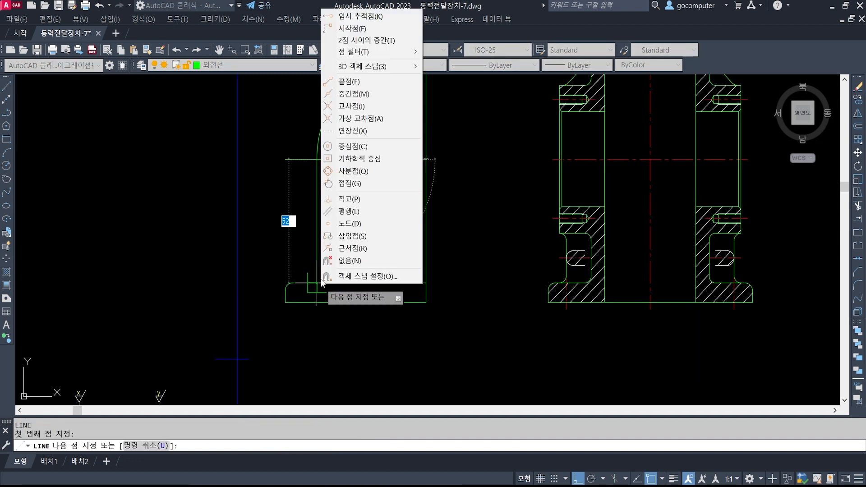
pyautogui.click(354, 196)
pyautogui.click(321, 276)
pyautogui.press('space')
pyautogui.moveTo(321, 276); pyautogui.dragTo(319, 348, button='middle')
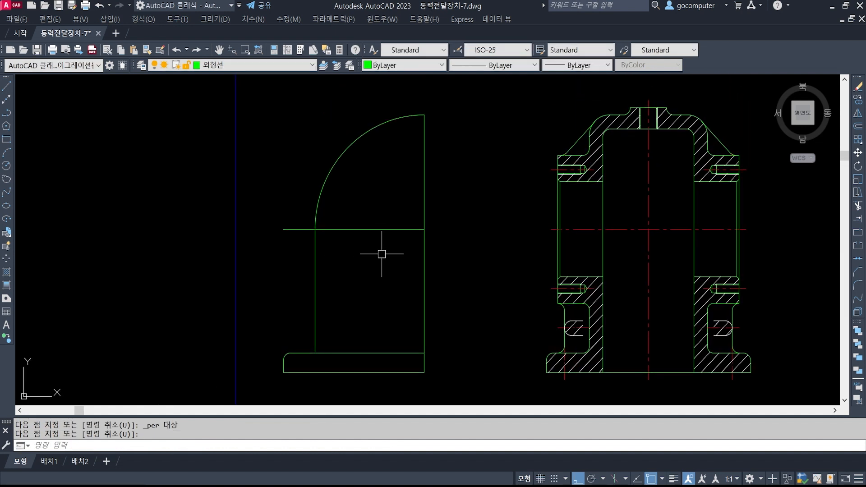
# Step: Trim the horizontal axis line where it extends left of the housing's outer wall
pyautogui.write('tr')
pyautogui.press('space')
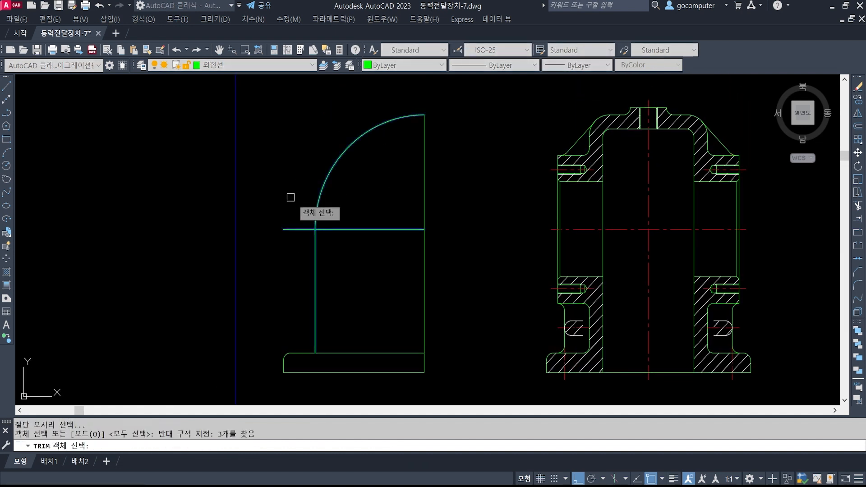
pyautogui.click(291, 229)
pyautogui.scroll(-3, 473, 176)
pyautogui.scroll(3, 446, 212)
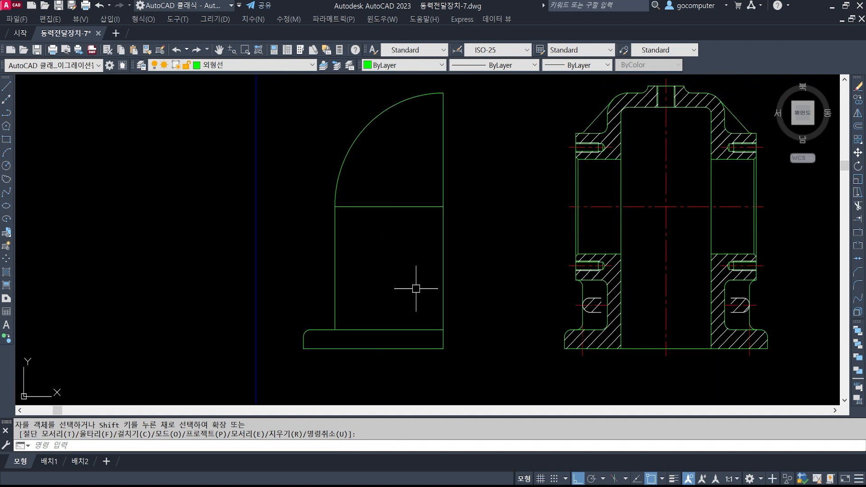
# Step: After checking the reference image, fillet the outer wall and base plate's top edge with radius 3 in no-trim mode
pyautogui.moveTo(416, 289); pyautogui.dragTo(428, 252, button='middle')
pyautogui.hotkey('alt', 'Tab')
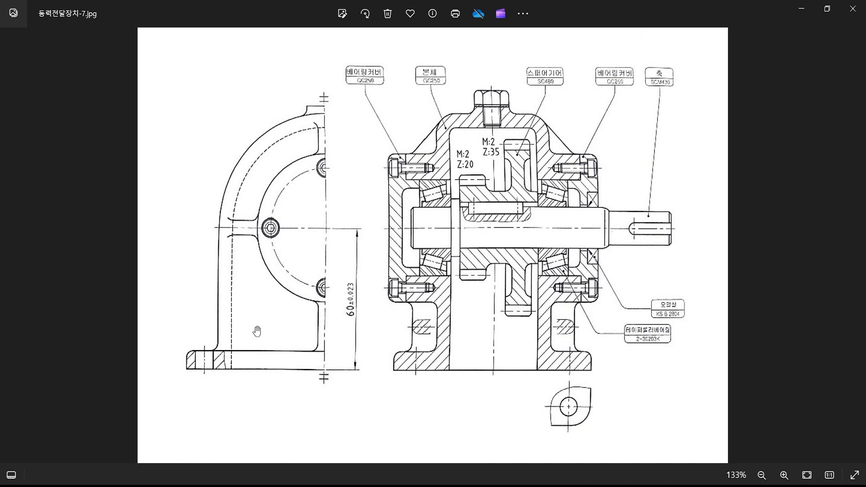
pyautogui.hotkey('alt', 'Tab')
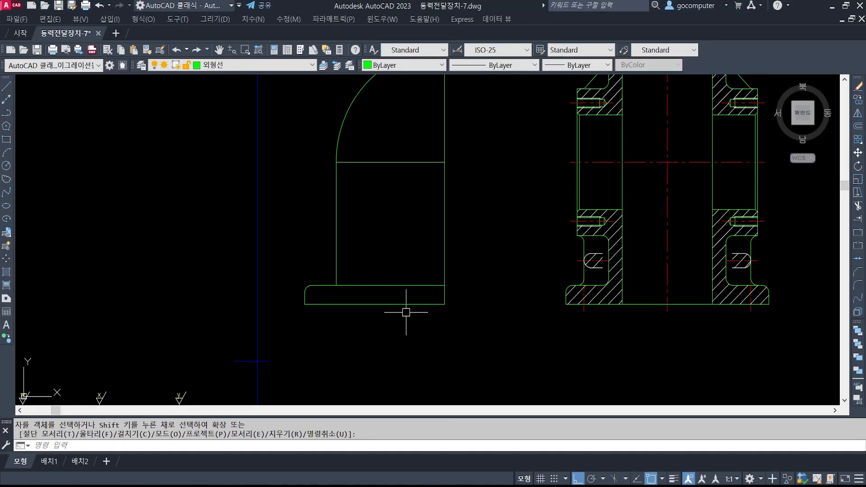
pyautogui.press('Escape')
pyautogui.write('f')
pyautogui.press('Return')
pyautogui.write('r')
pyautogui.press('Return')
pyautogui.write('3')
pyautogui.press('Return')
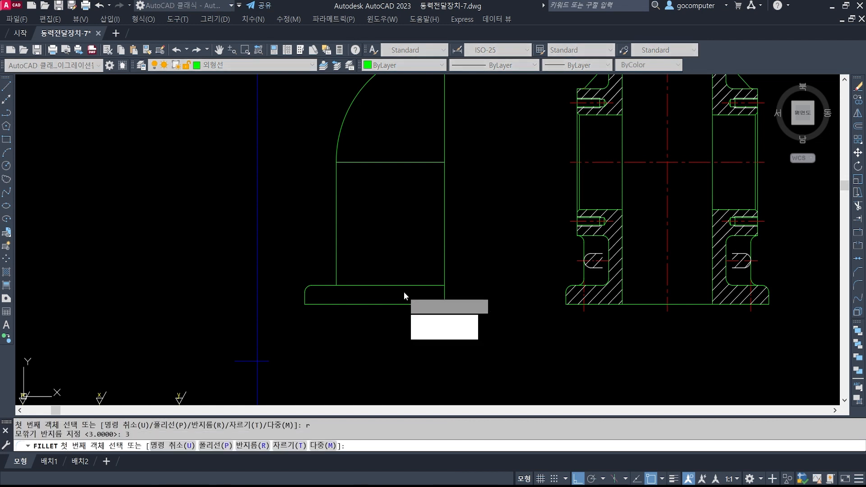
pyautogui.write('t')
pyautogui.press('Return')
pyautogui.write('n')
pyautogui.press('Return')
pyautogui.scroll(4, 295, 286)
pyautogui.click(383, 267)
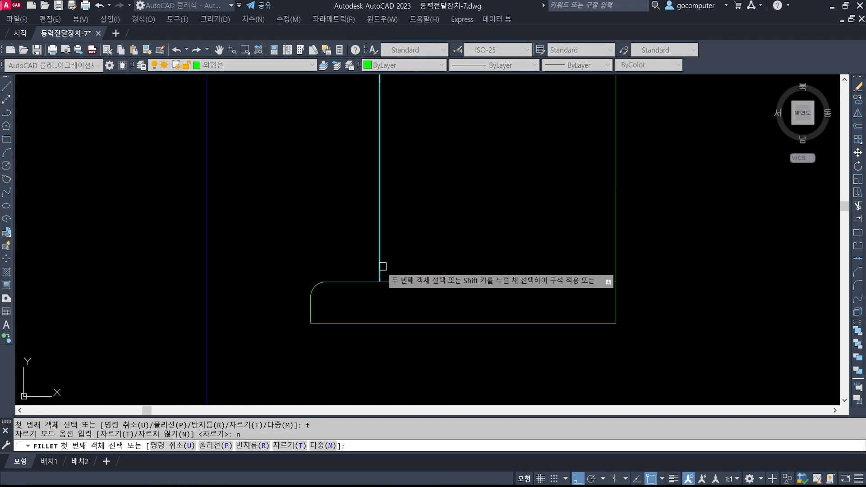
pyautogui.click(366, 283)
# Step: Trim the stub of the outer wall line below the new fillet, using the fillet arc as the cutting edge
pyautogui.scroll(4, 371, 282)
pyautogui.write('tr')
pyautogui.press('Return')
pyautogui.click(383, 271)
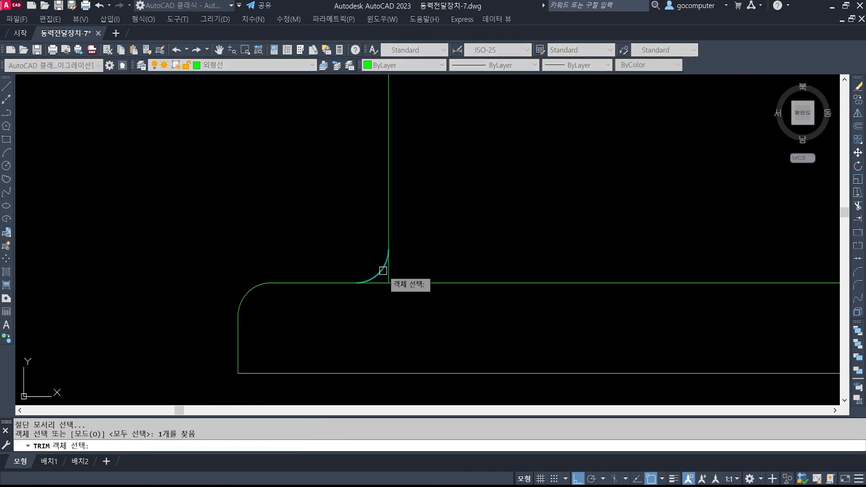
pyautogui.press('Return')
pyautogui.scroll(-6, 412, 284)
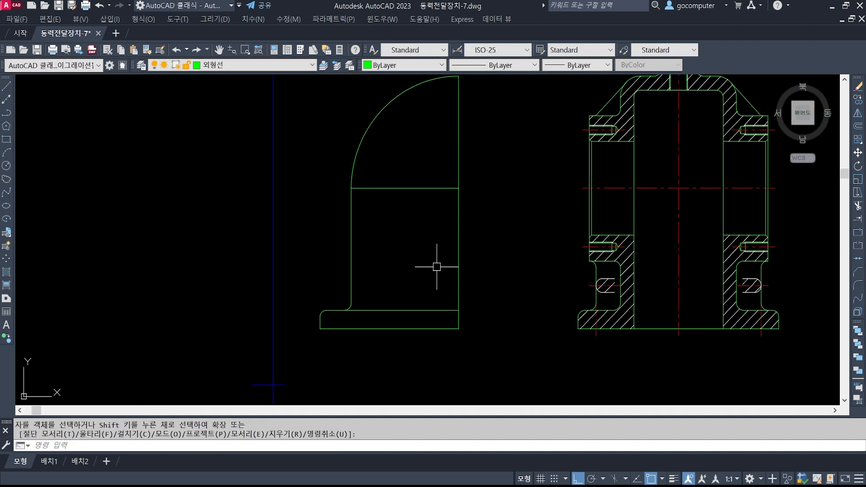
# Step: Check the reference image and offset the outer arc and the outer wall line 6 inward for the inner wall
pyautogui.hotkey('alt', 'Tab')
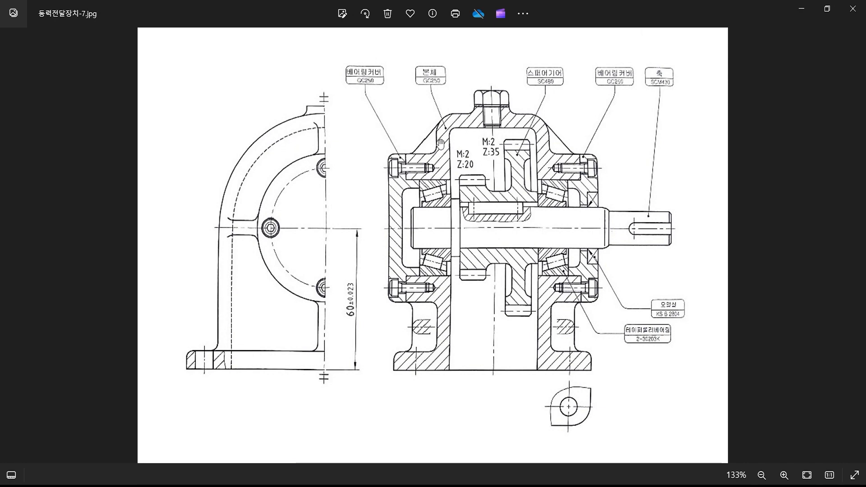
pyautogui.hotkey('alt', 'Tab')
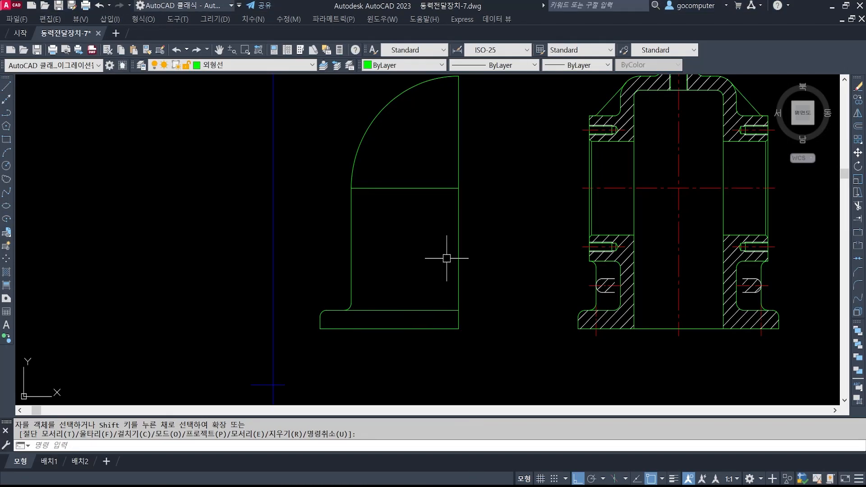
pyautogui.write('o')
pyautogui.press('Return')
pyautogui.press('Return')
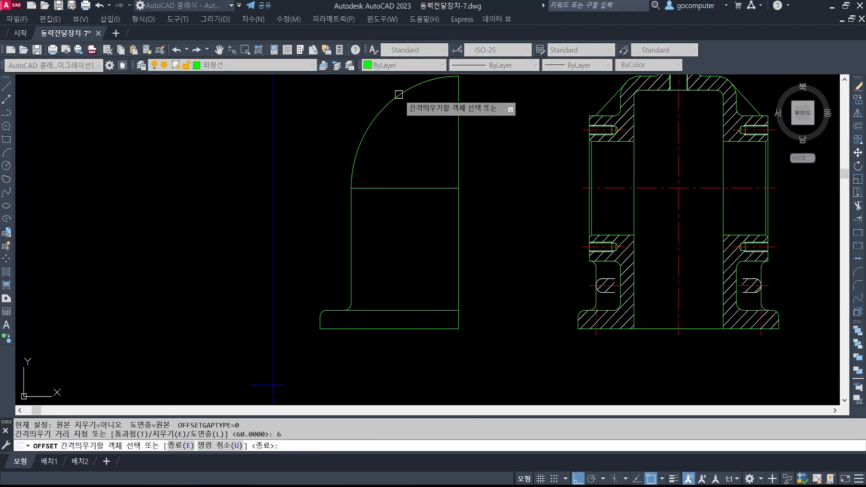
pyautogui.click(397, 94)
pyautogui.click(424, 133)
pyautogui.click(351, 232)
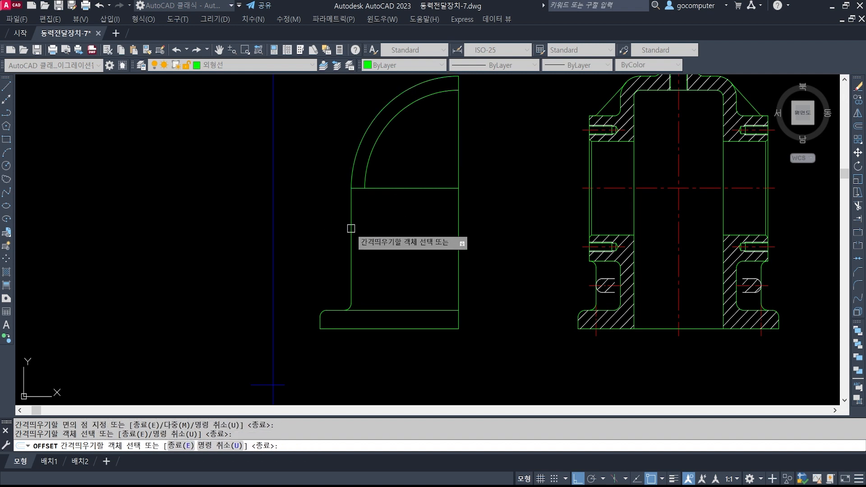
pyautogui.click(426, 231)
pyautogui.press('Return')
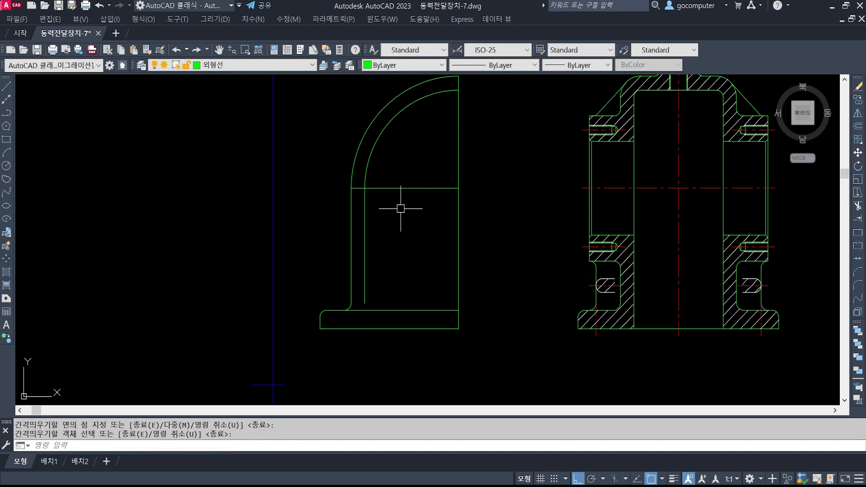
# Step: Extend the inner wall's vertical line down to the base plate's bottom edge
pyautogui.write('ex')
pyautogui.press('Return')
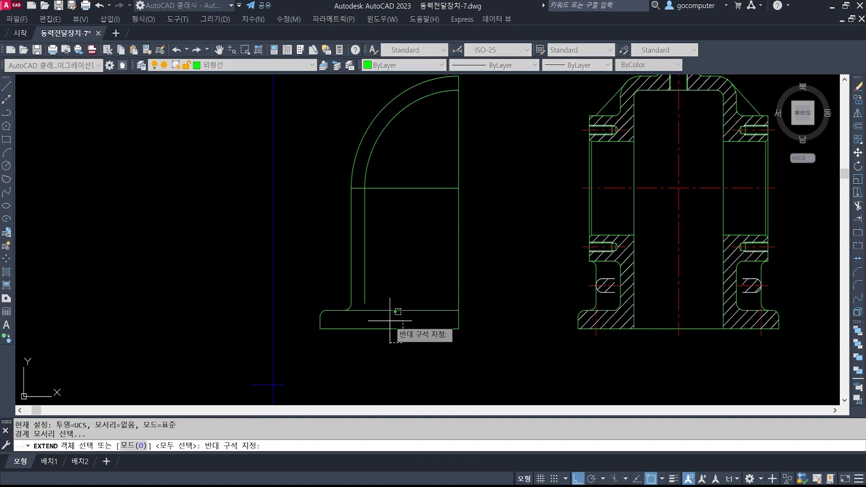
pyautogui.click(365, 296)
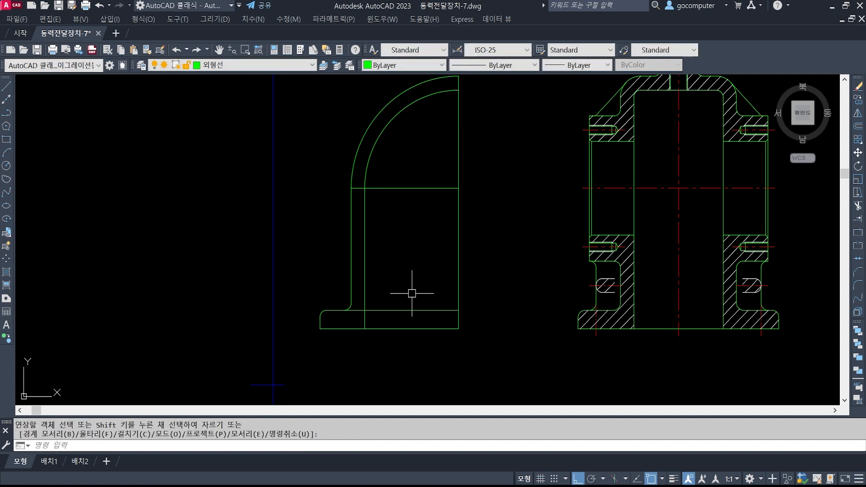
# Step: Move the inner wall's vertical line and inner arc to the hidden-line layer 숨은선
pyautogui.moveTo(372, 232); pyautogui.dragTo(362, 274, button='middle')
pyautogui.press('Escape')
pyautogui.click(353, 247)
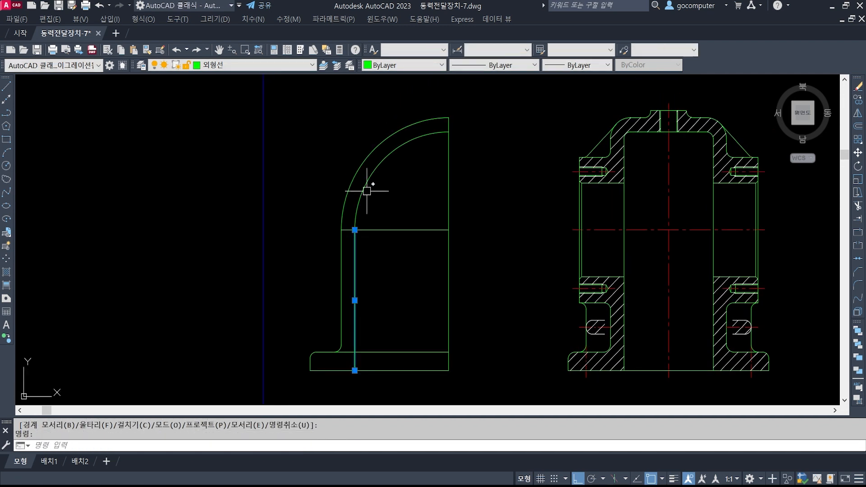
pyautogui.click(367, 188)
pyautogui.click(253, 66)
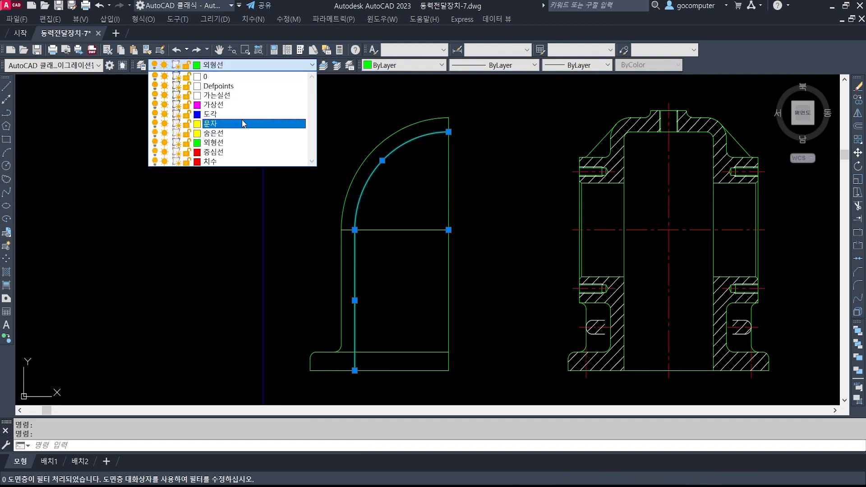
pyautogui.click(246, 128)
pyautogui.press('Escape')
pyautogui.press('Escape')
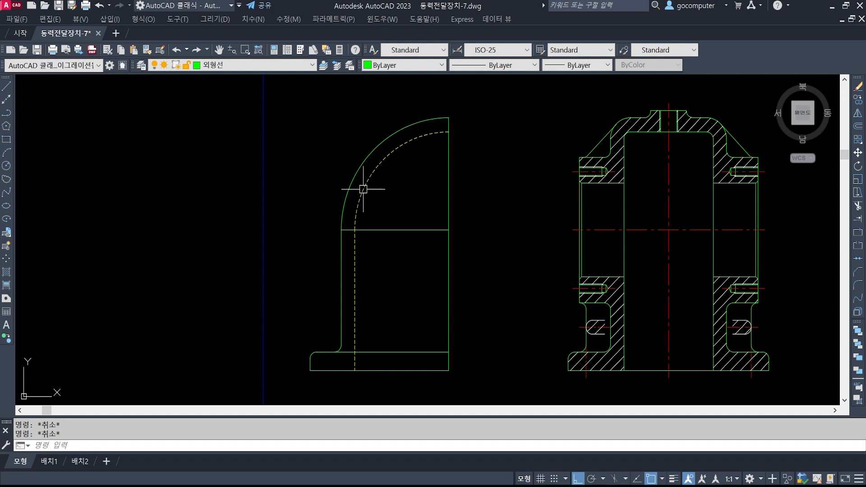
# Step: Check the side view in the reference image and make the thin-line layer 가는실선 current
pyautogui.hotkey('alt', 'Tab')
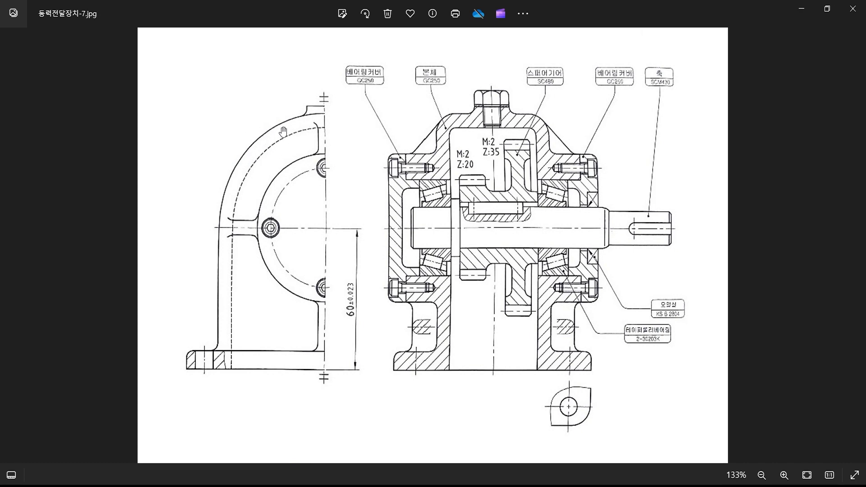
pyautogui.scroll(-3, 372, 188)
pyautogui.scroll(4, 340, 216)
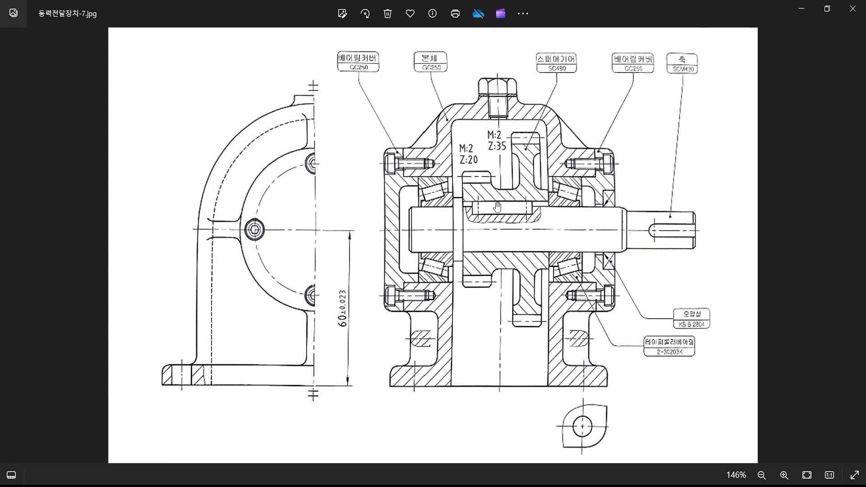
pyautogui.hotkey('alt', 'Tab')
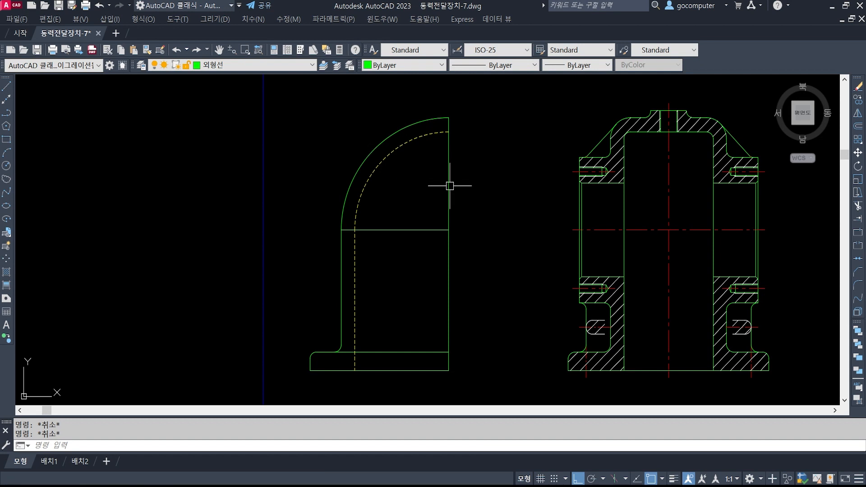
pyautogui.scroll(2, 384, 171)
pyautogui.click(272, 66)
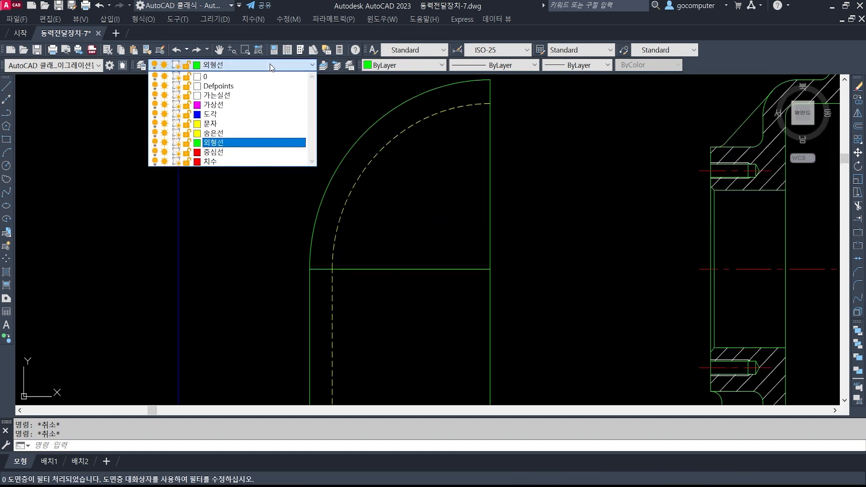
pyautogui.click(252, 95)
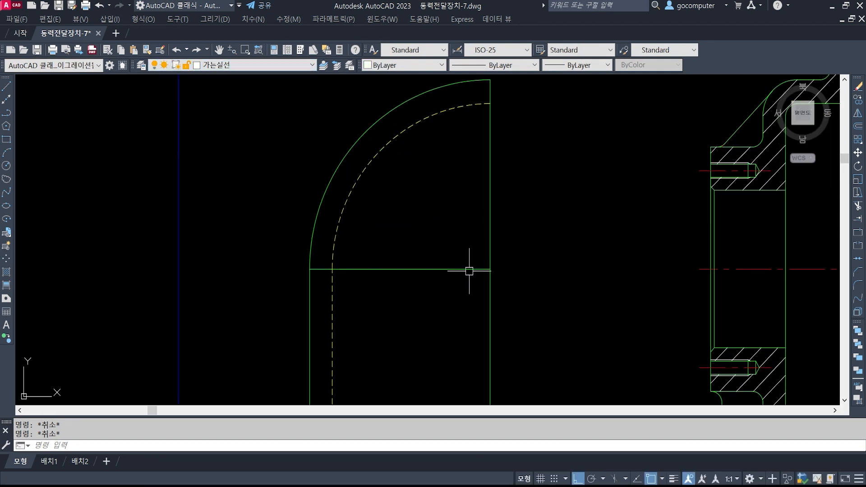
# Step: With ortho off, draw a freehand spline break line from the outer arc, looping inside the hidden inner arc and ending just beyond the outer arc
pyautogui.write('spl')
pyautogui.press('space')
pyautogui.keyDown('shift'); pyautogui.rightClick(470, 248); pyautogui.keyUp('shift')
pyautogui.press('r')
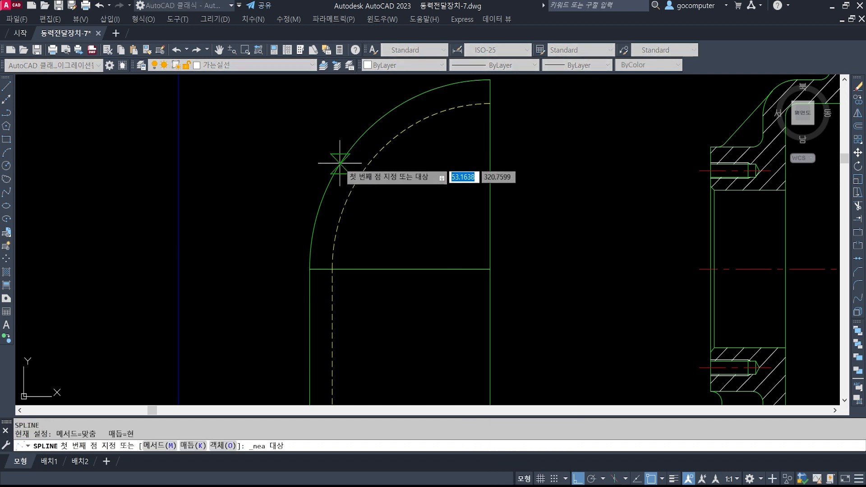
pyautogui.click(339, 165)
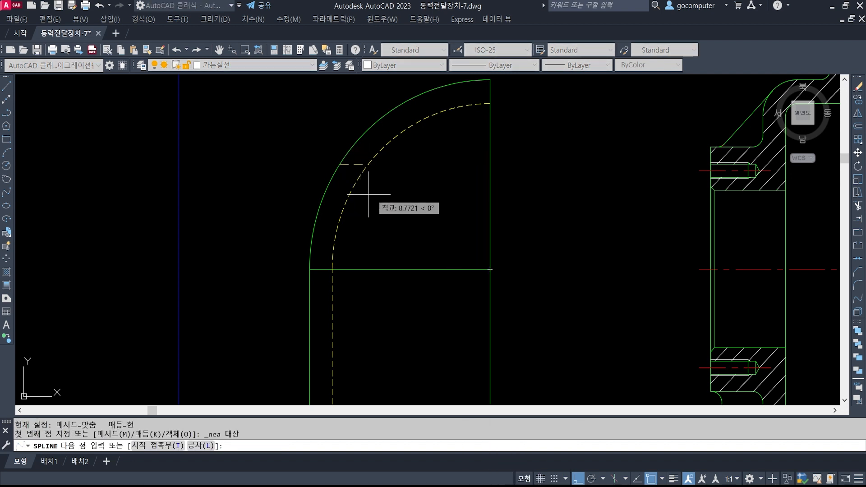
pyautogui.click(577, 479)
pyautogui.scroll(2, 345, 187)
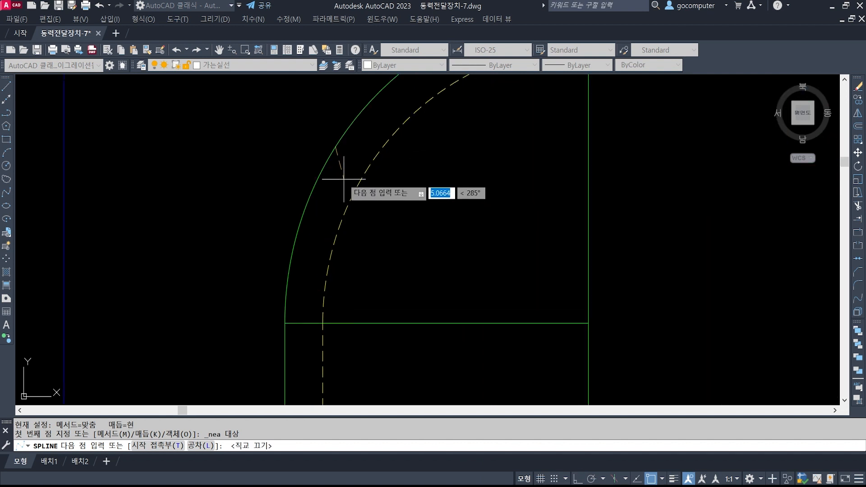
pyautogui.click(381, 206)
pyautogui.scroll(2, 433, 153)
pyautogui.moveTo(433, 152); pyautogui.dragTo(438, 228, button='middle')
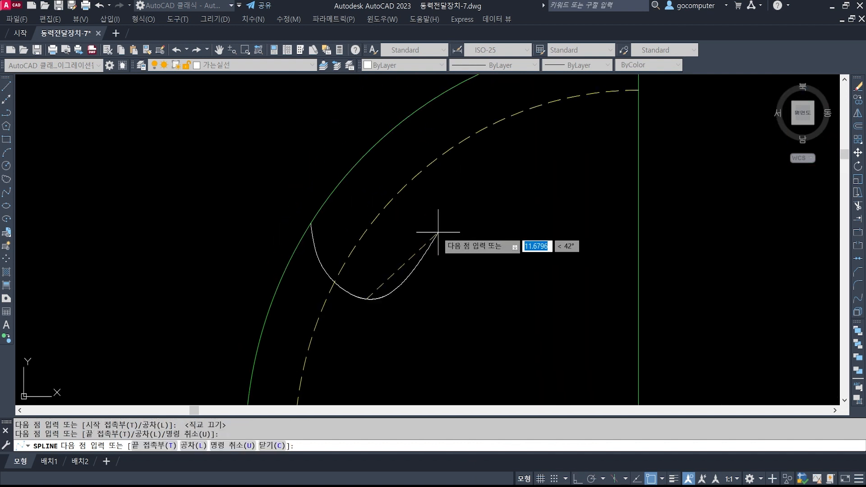
pyautogui.click(431, 227)
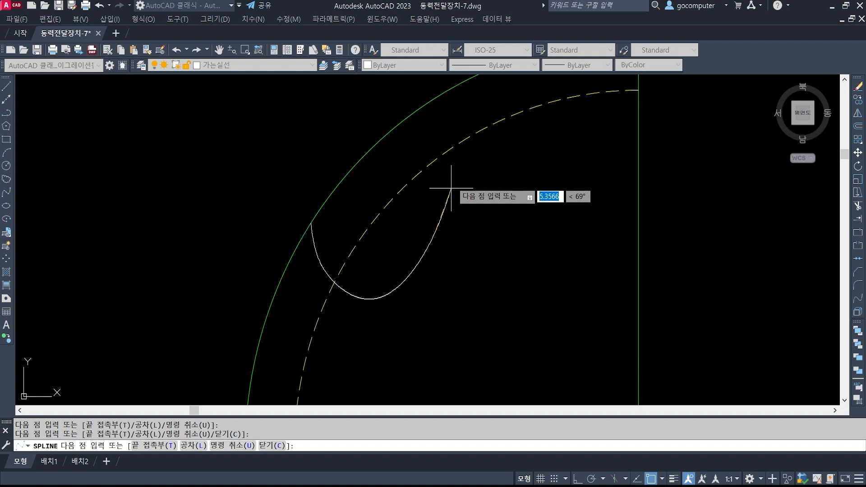
pyautogui.keyDown('shift'); pyautogui.rightClick(428, 128); pyautogui.keyUp('shift')
pyautogui.press('r')
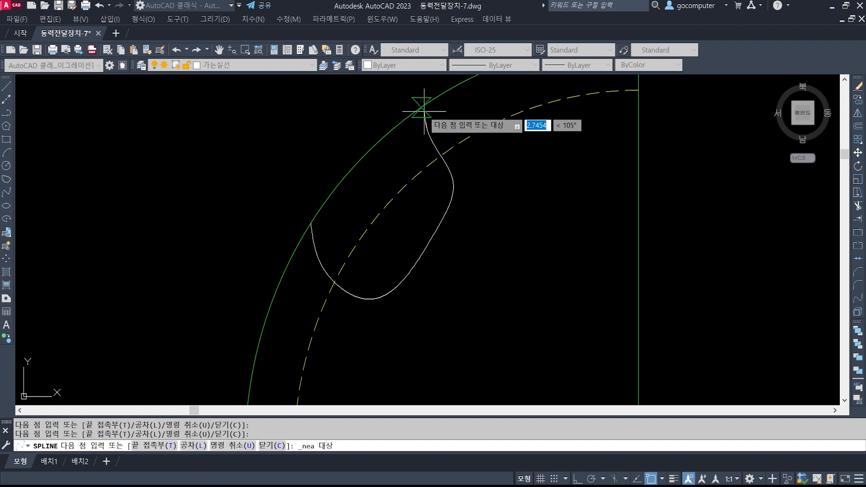
pyautogui.click(422, 107)
pyautogui.click(412, 82)
pyautogui.press('Return')
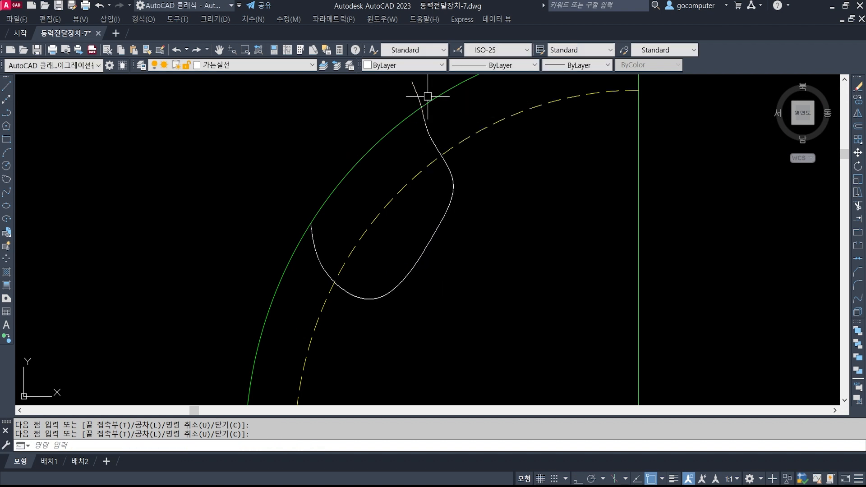
# Step: Trim the end of the break-line spline that sticks out beyond the outer arc
pyautogui.write('tr')
pyautogui.press('Return')
pyautogui.press('Return')
pyautogui.scroll(-4, 458, 164)
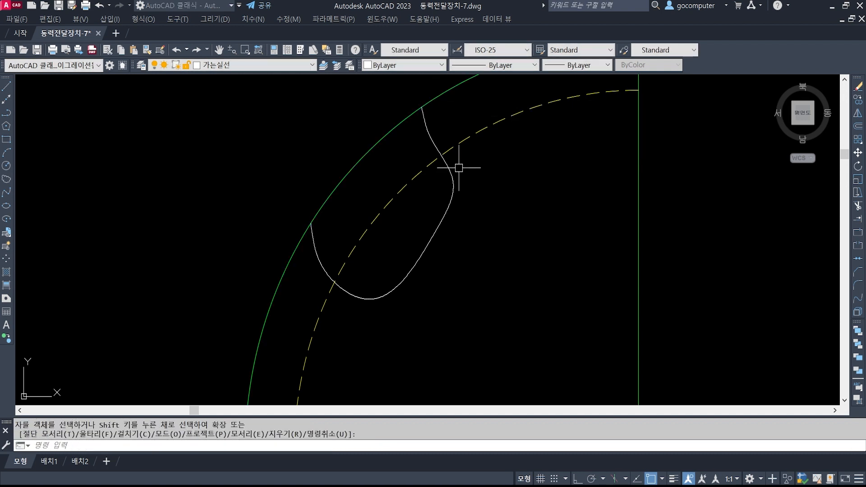
# Step: Break the dashed hidden-line arc at its lower intersection with the freeform break-out curve, using the intersection snap
pyautogui.scroll(5, 477, 174)
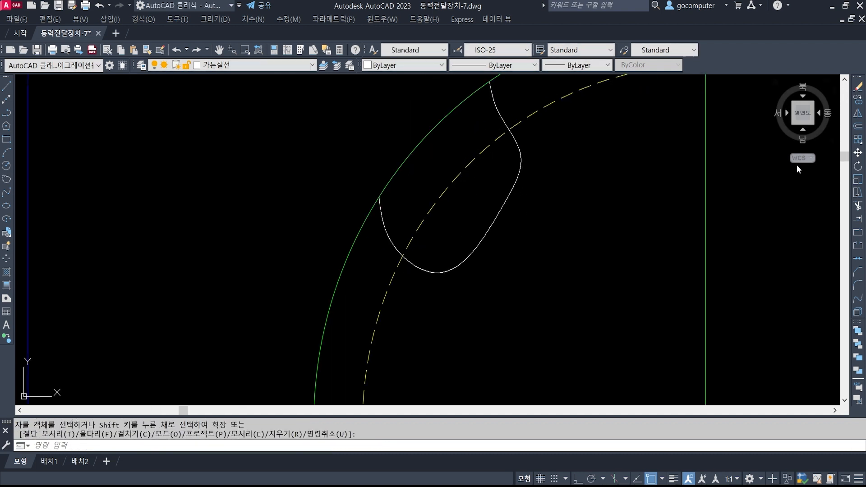
pyautogui.scroll(3, 423, 245)
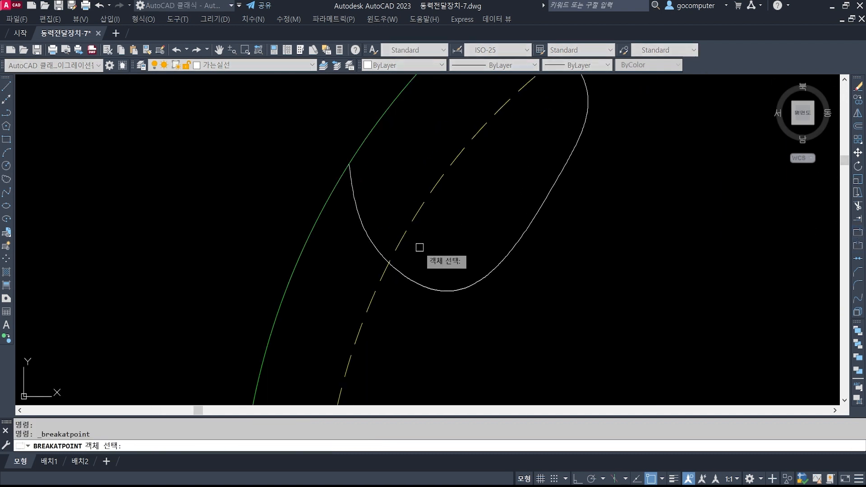
pyautogui.click(397, 247)
pyautogui.keyDown('shift'); pyautogui.rightClick(390, 260); pyautogui.keyUp('shift')
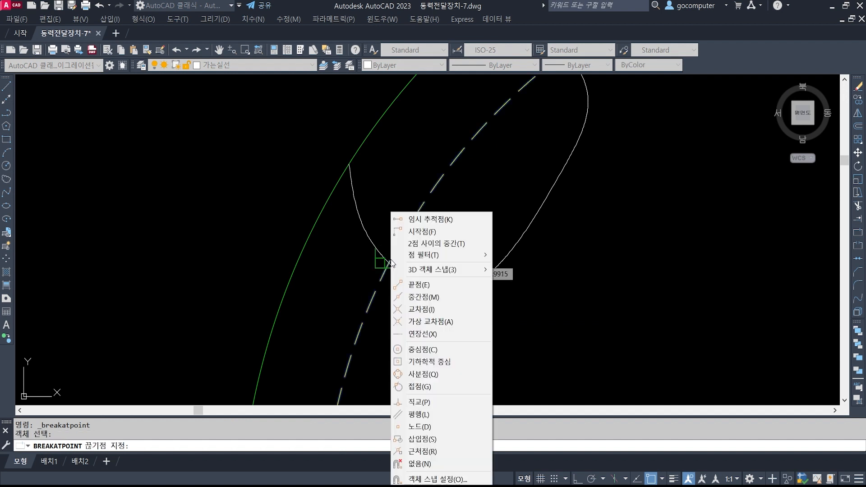
pyautogui.click(433, 309)
pyautogui.click(387, 265)
pyautogui.moveTo(464, 201); pyautogui.dragTo(432, 237, button='middle')
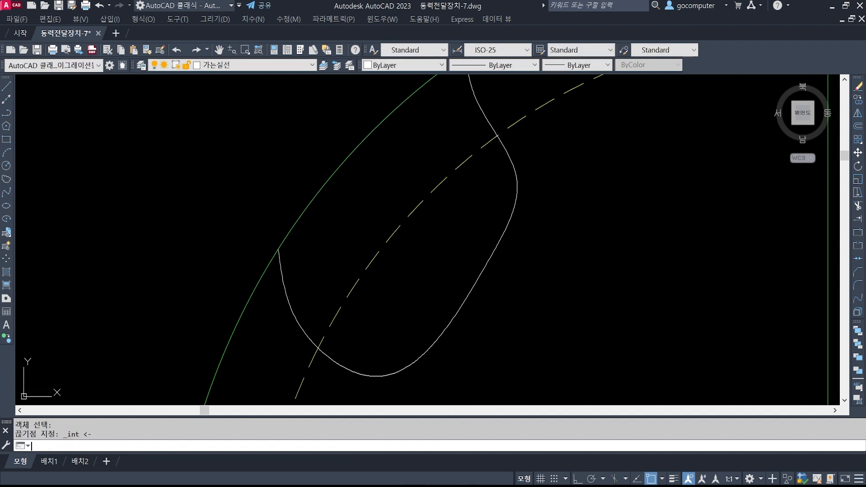
pyautogui.press('Return')
pyautogui.press('Escape')
# Step: Break the dashed arc at its upper intersection with the freeform break-out curve
pyautogui.click(856, 232)
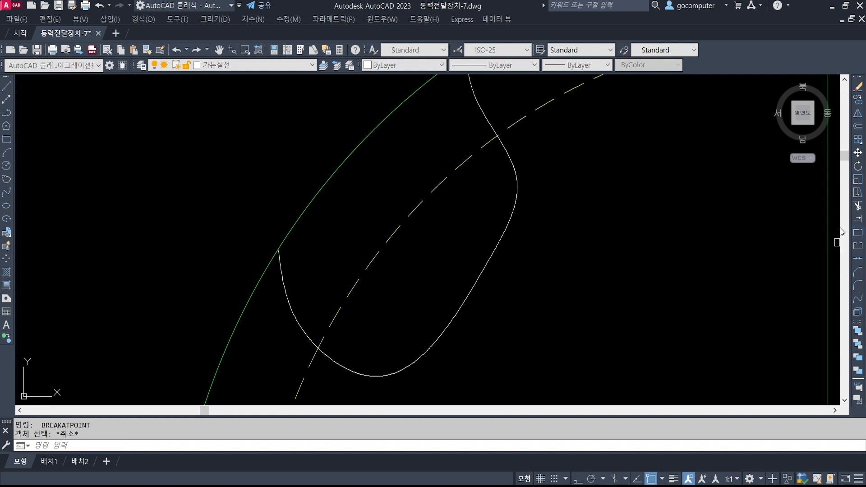
pyautogui.click(480, 148)
pyautogui.keyDown('shift'); pyautogui.rightClick(480, 148); pyautogui.keyUp('shift')
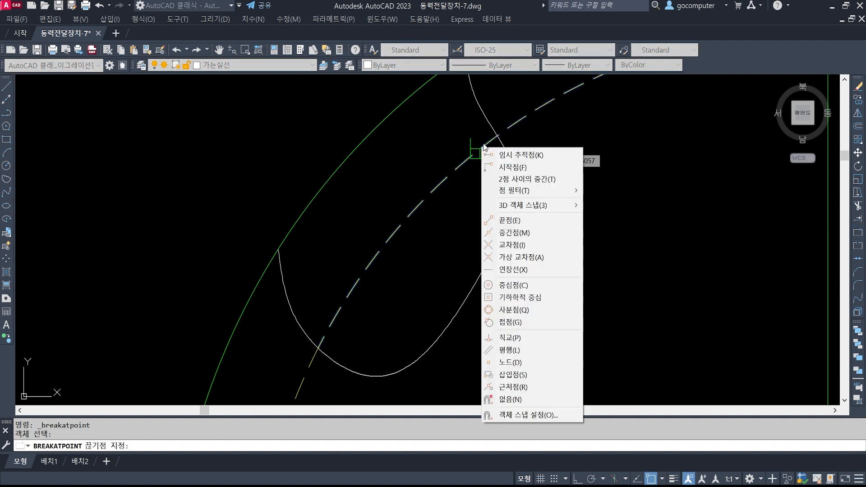
pyautogui.click(510, 257)
pyautogui.click(497, 136)
# Step: Move the arc segment inside the break-out curve to the 외형선 layer
pyautogui.click(426, 202)
pyautogui.click(407, 180)
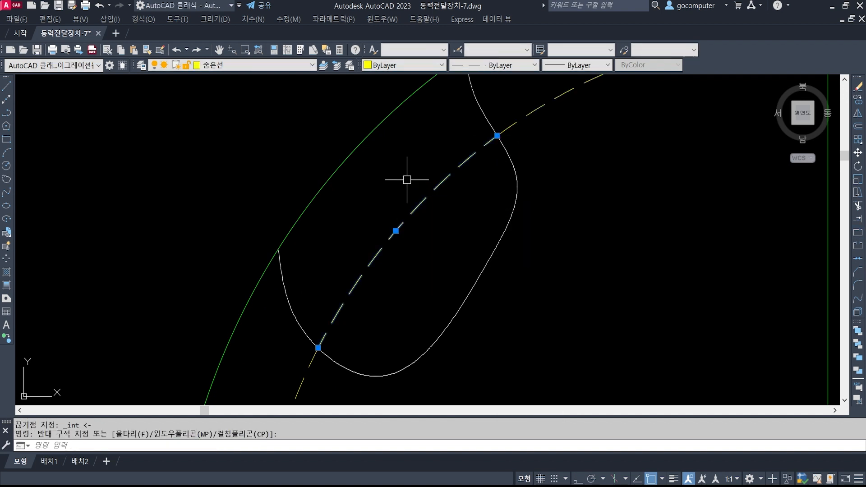
pyautogui.click(259, 61)
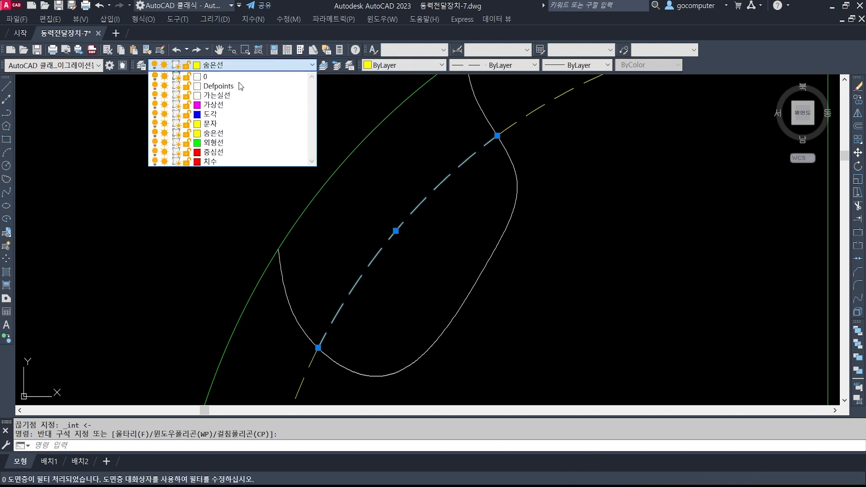
pyautogui.click(241, 140)
pyautogui.press('Escape')
pyautogui.press('Escape')
# Step: Try hatching the wall area between the two arcs inside the break-out with ANSI31, angle 0 and scale 1
pyautogui.scroll(-1, 551, 193)
pyautogui.scroll(-5, 526, 276)
pyautogui.scroll(3, 443, 226)
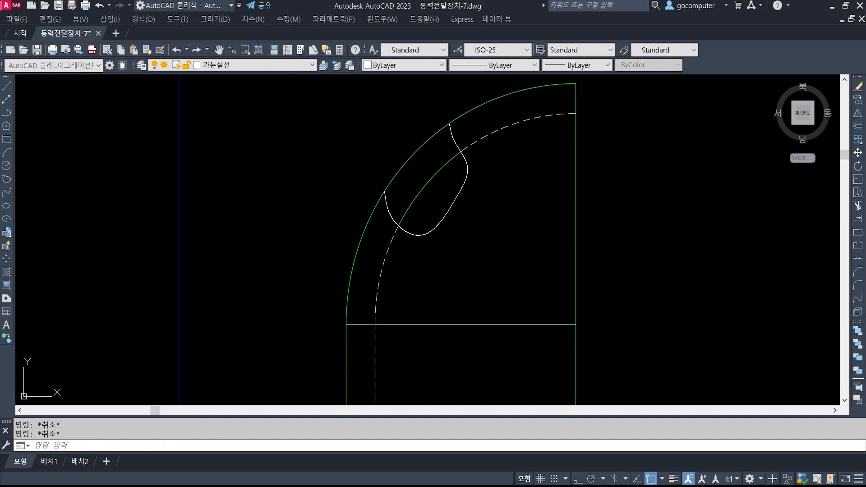
pyautogui.write('H')
pyautogui.press('Return')
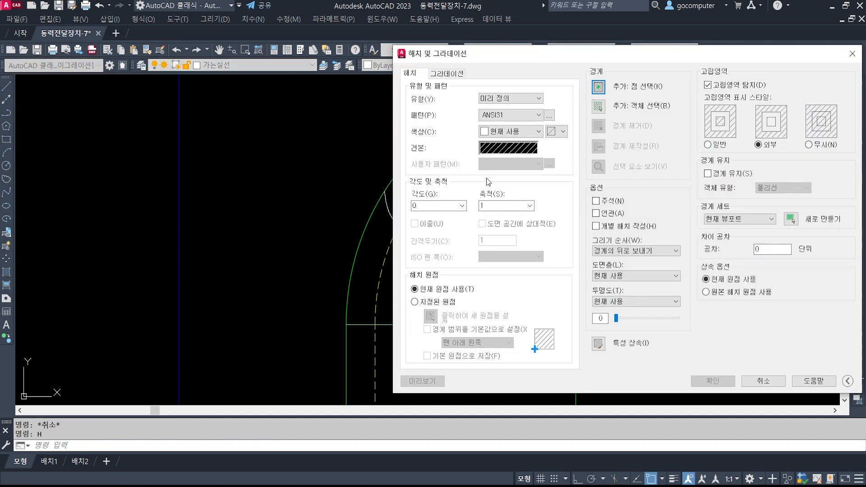
pyautogui.click(598, 87)
pyautogui.click(401, 181)
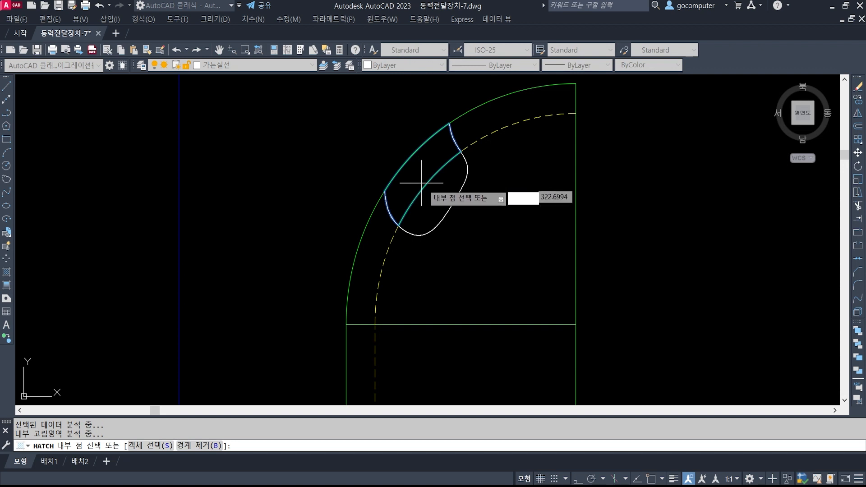
pyautogui.press('Return')
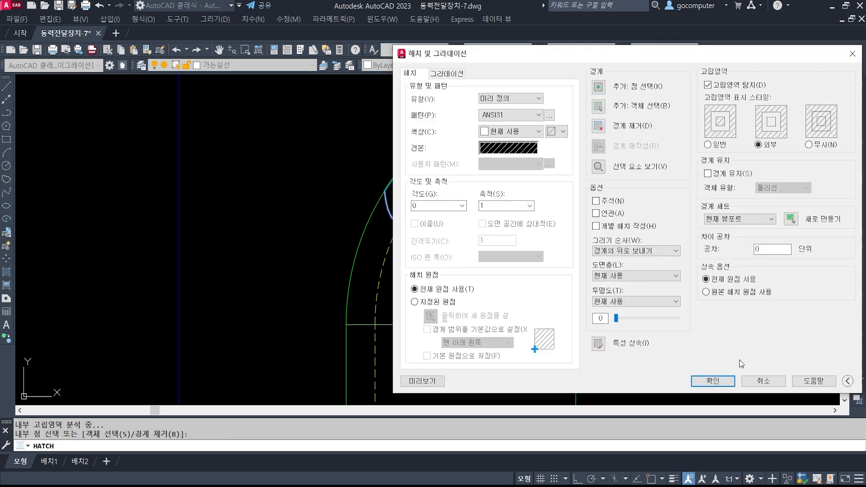
pyautogui.click(712, 381)
pyautogui.press('Escape')
pyautogui.press('Escape')
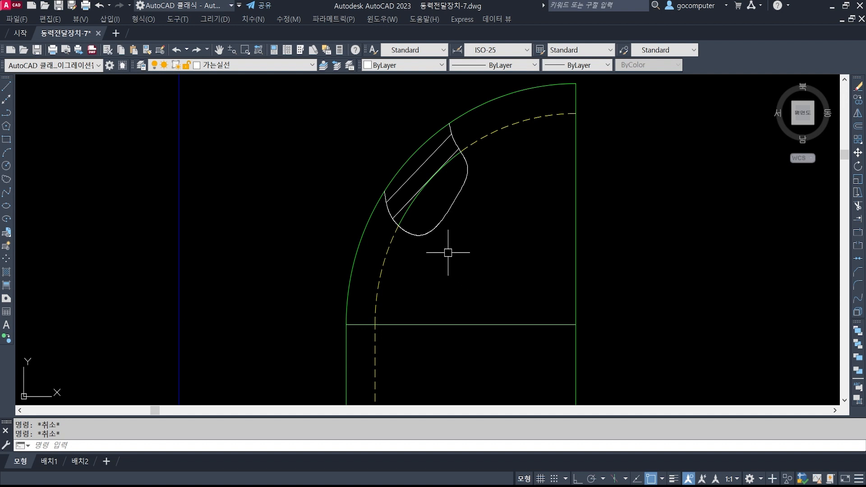
# Step: Erase the hatch from the break-out area
pyautogui.scroll(2, 442, 171)
pyautogui.write('e')
pyautogui.press('Return')
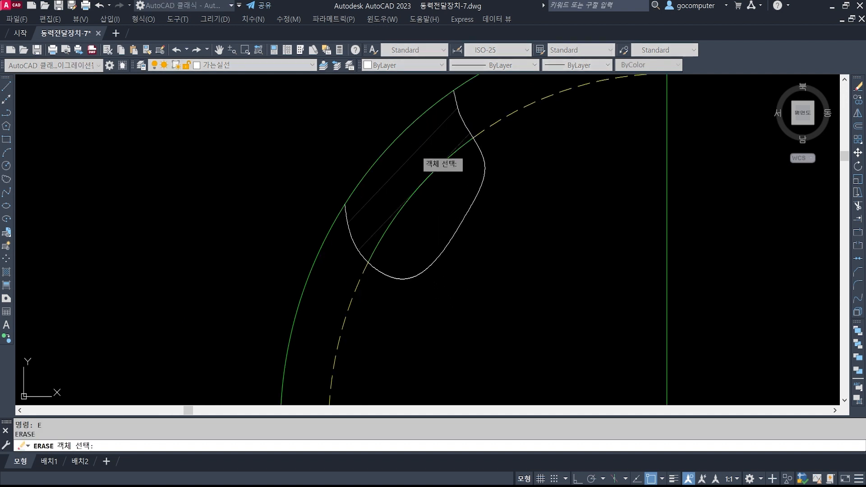
pyautogui.click(414, 153)
pyautogui.press('Return')
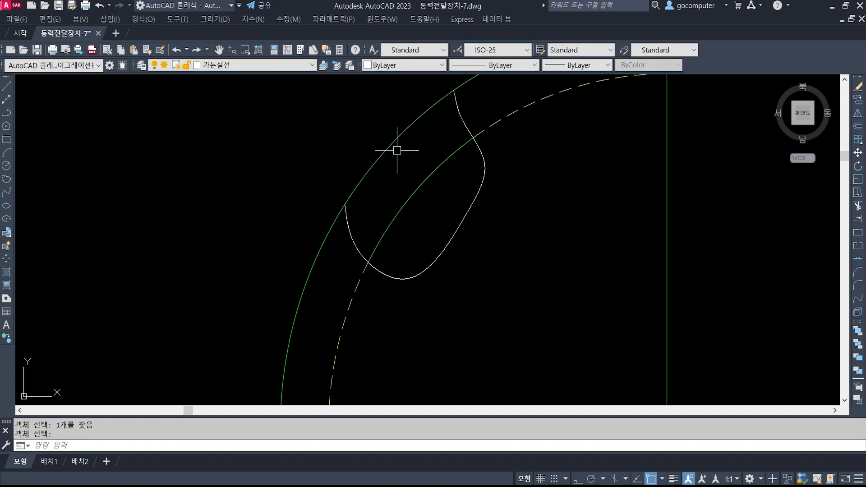
# Step: Hatch the wall area inside the break-out with ANSI31 at scale 1, angled so its lines run vertically
pyautogui.write('h')
pyautogui.press('Return')
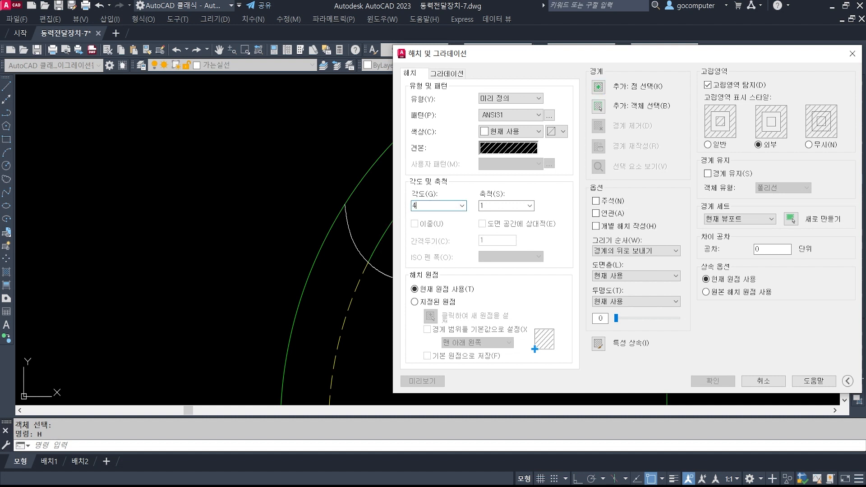
pyautogui.click(599, 87)
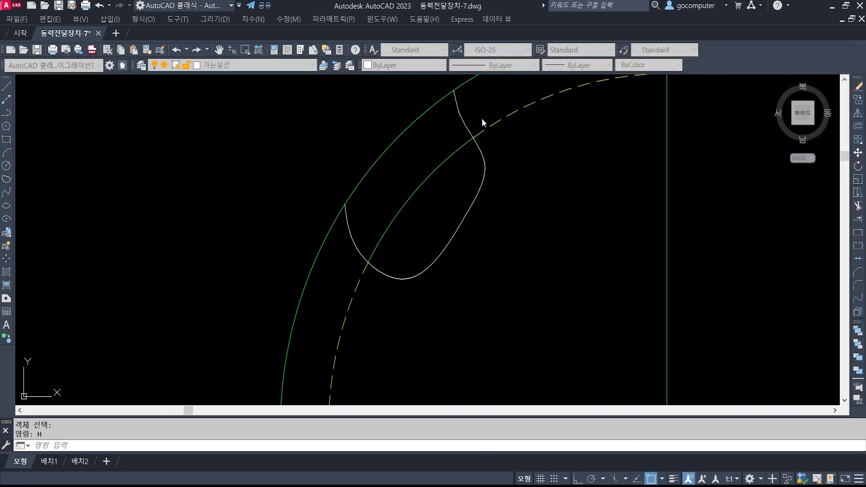
pyautogui.click(416, 165)
pyautogui.press('Return')
pyautogui.press('Return')
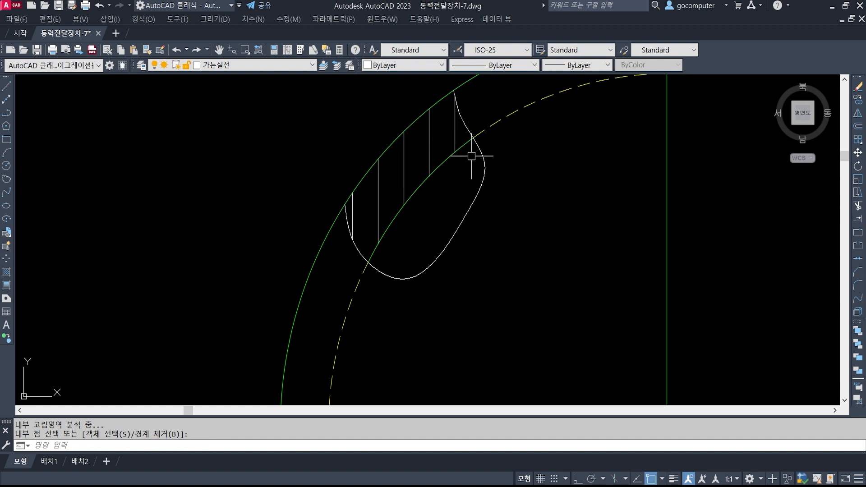
pyautogui.scroll(-5, 473, 217)
pyautogui.press('Escape')
pyautogui.press('Escape')
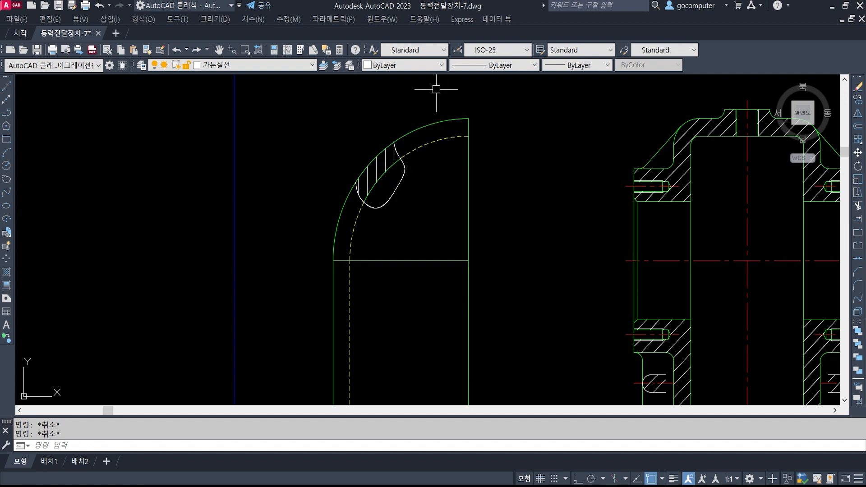
# Step: Check the housing's side view in the reference image 동력전달장치-7.jpg, then return to the AutoCAD drawing
pyautogui.scroll(-2, 525, 265)
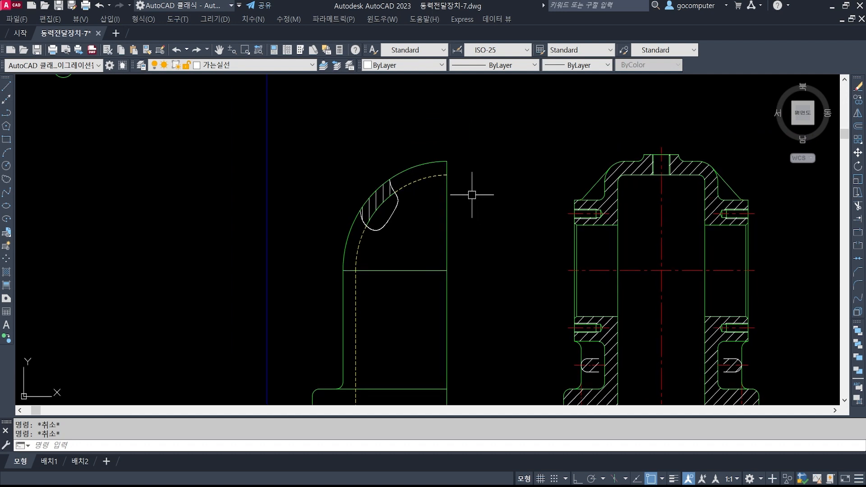
pyautogui.scroll(-2, 470, 191)
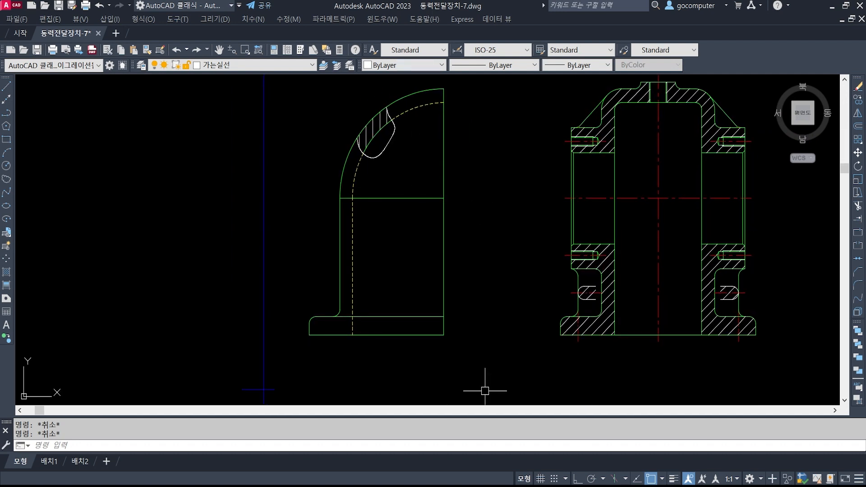
pyautogui.hotkey('alt', 'Tab')
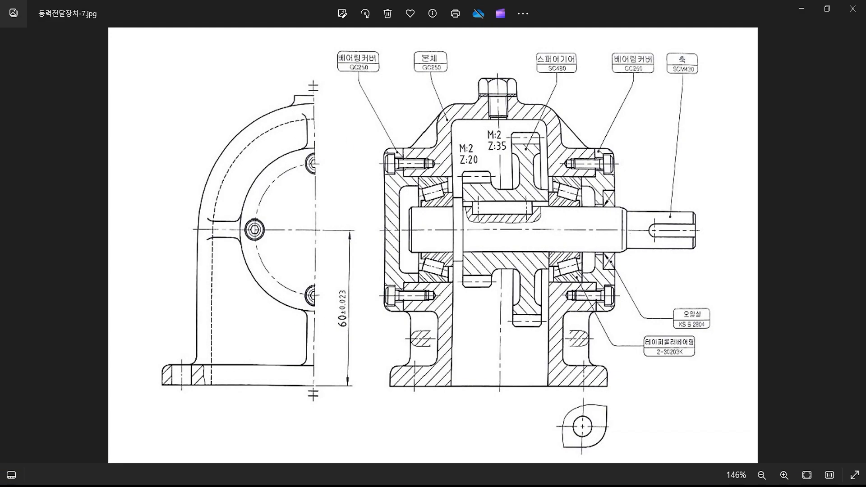
pyautogui.hotkey('alt', 'Tab')
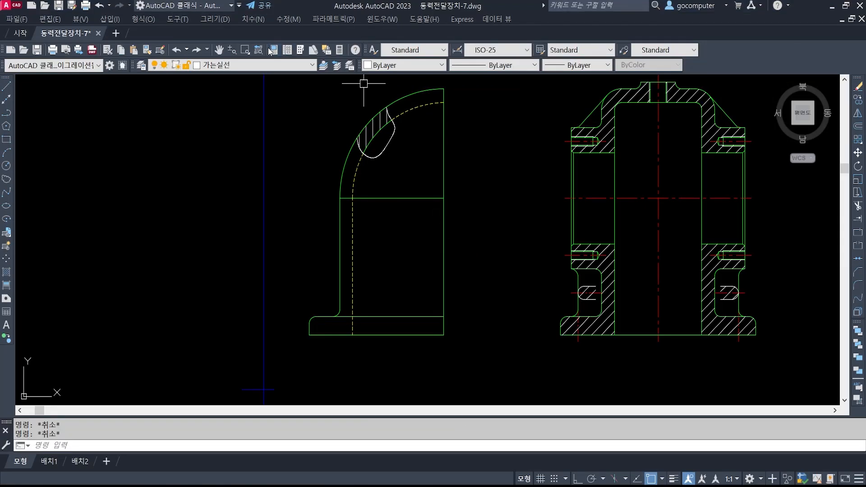
# Step: Make 외형선 the current layer and draw a projection line from the flange's upper-left corner to the side view's vertical centre edge
pyautogui.click(270, 66)
pyautogui.click(221, 131)
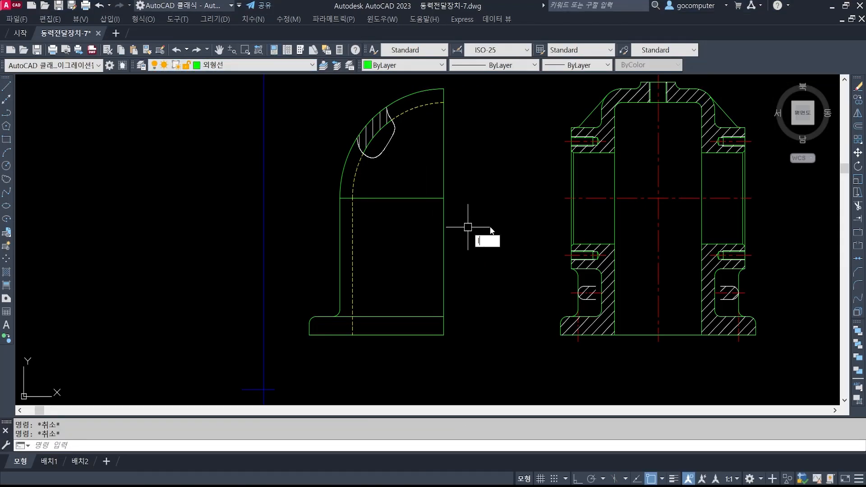
pyautogui.write('l')
pyautogui.press('Return')
pyautogui.scroll(3, 553, 108)
pyautogui.click(572, 128)
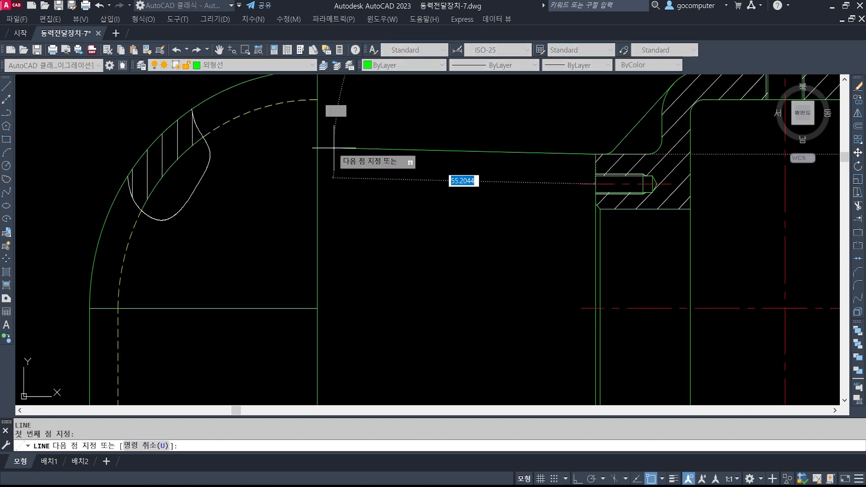
pyautogui.click(318, 153)
pyautogui.press('Return')
# Step: Turn on ortho and project the upper screw-hole centre line and the bore's upper edge horizontally to the side view's vertical edge
pyautogui.click(578, 477)
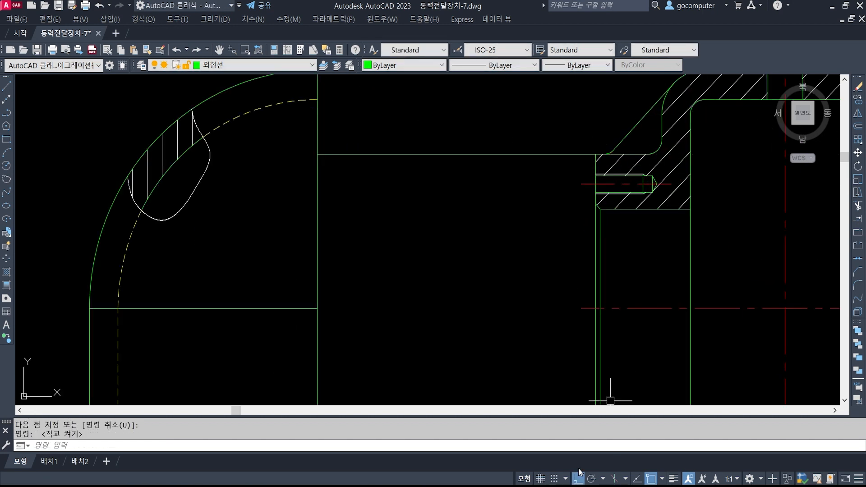
pyautogui.write('l')
pyautogui.press('Return')
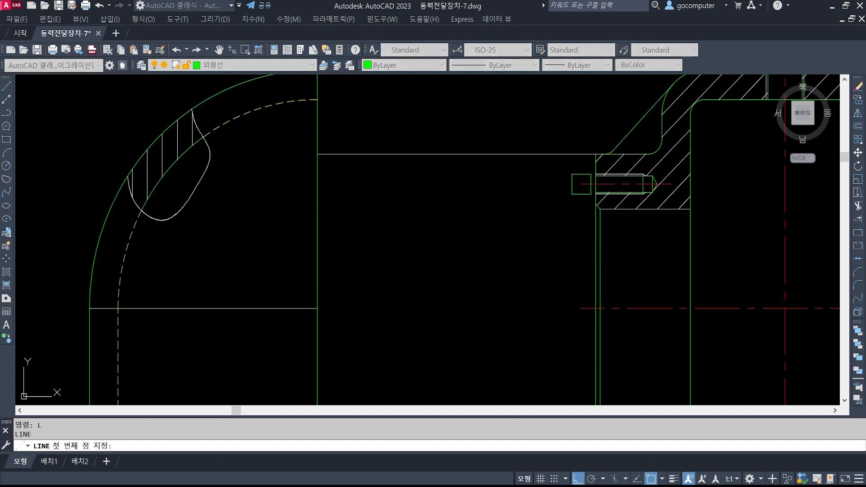
pyautogui.click(582, 184)
pyautogui.click(317, 183)
pyautogui.press('Return')
pyautogui.press('Return')
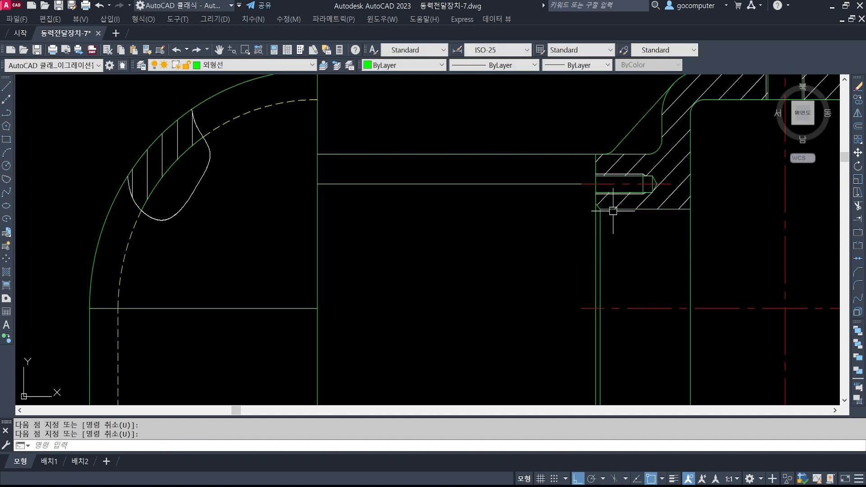
pyautogui.click(600, 209)
pyautogui.click(317, 209)
pyautogui.press('Return')
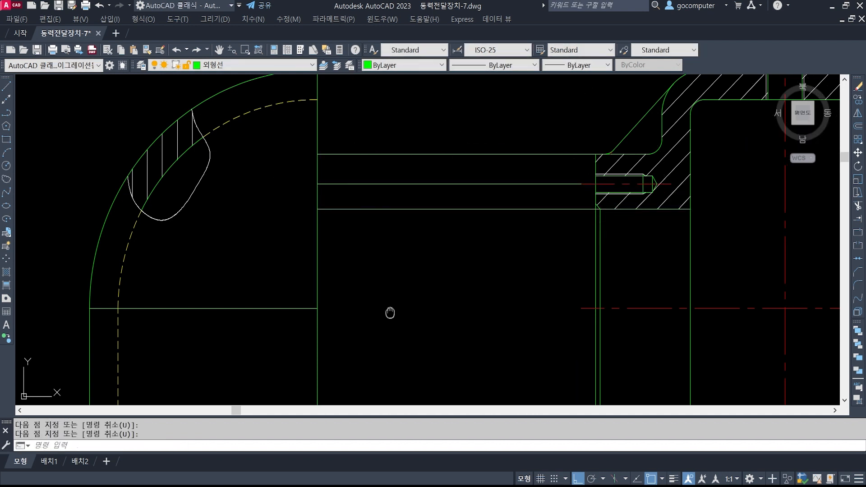
# Step: Draw a radius 20 circle centred where the side view's horizontal and vertical lines meet, reaching the lowest projection line
pyautogui.moveTo(389, 313); pyautogui.dragTo(428, 253, button='middle')
pyautogui.scroll(-1, 409, 244)
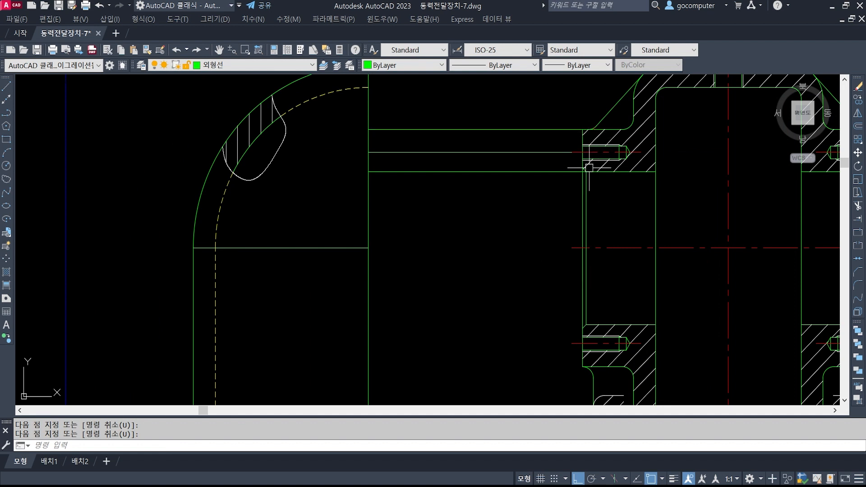
pyautogui.moveTo(433, 201); pyautogui.dragTo(464, 240, button='middle')
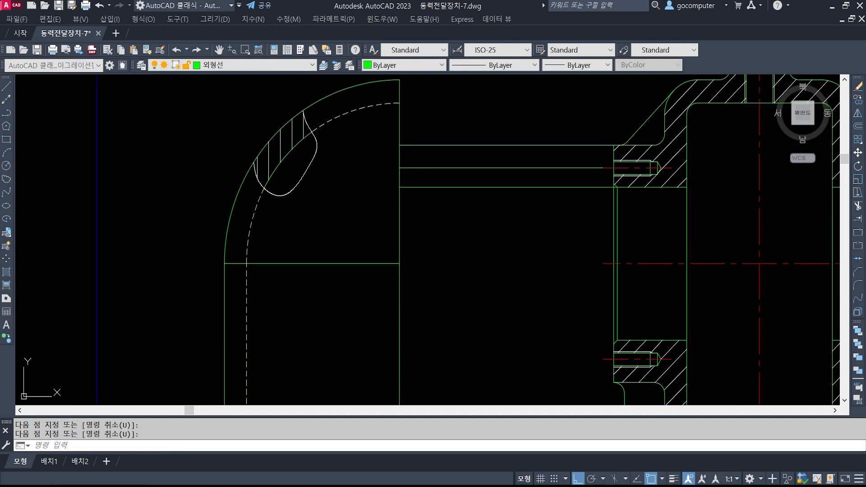
pyautogui.write('c')
pyautogui.press('Return')
pyautogui.click(400, 264)
pyautogui.click(404, 185)
# Step: Add two larger concentric circles, one of radius 25 on the screw-hole projection line and one reaching the topmost projection line
pyautogui.press('Return')
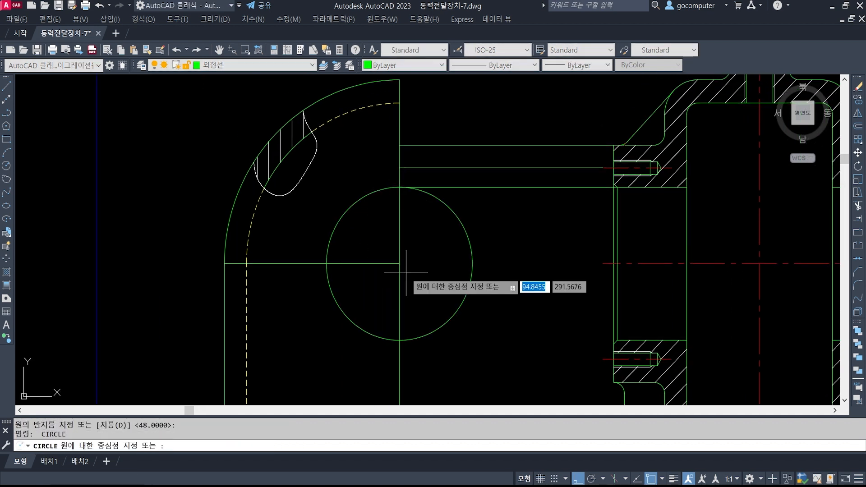
pyautogui.click(399, 263)
pyautogui.write('60')
pyautogui.press('Return')
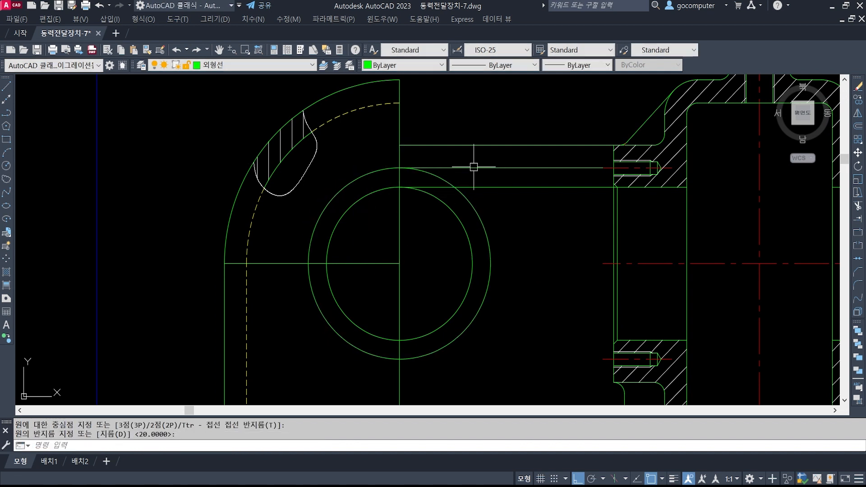
pyautogui.press('Return')
pyautogui.click(399, 263)
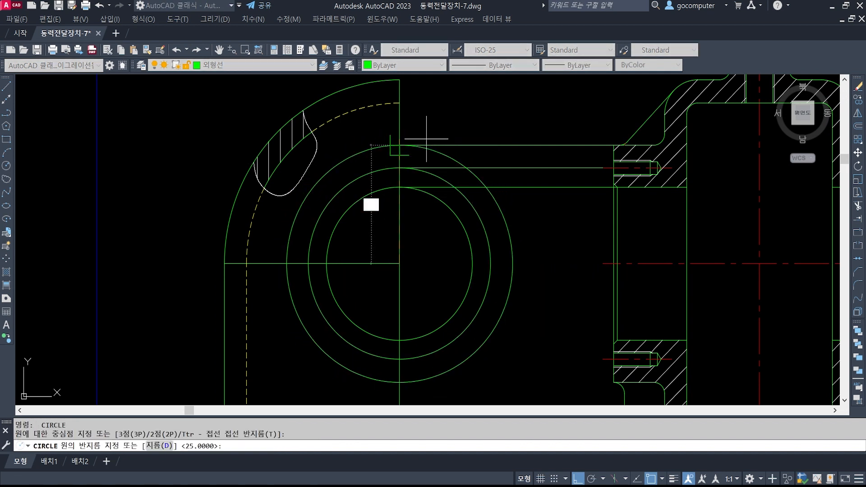
pyautogui.click(433, 145)
# Step: Trim away the halves of the three concentric circles beyond the side view's vertical edge, on the section-view side
pyautogui.write('tr')
pyautogui.press('Return')
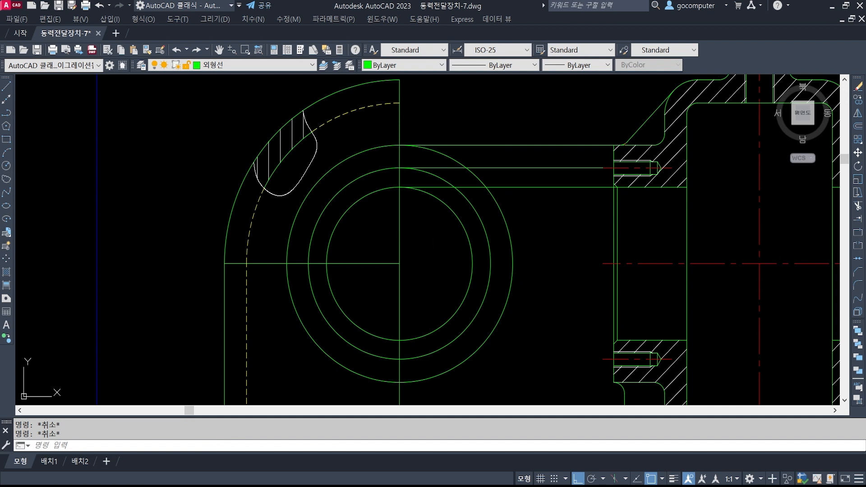
pyautogui.click(400, 217)
pyautogui.press('Return')
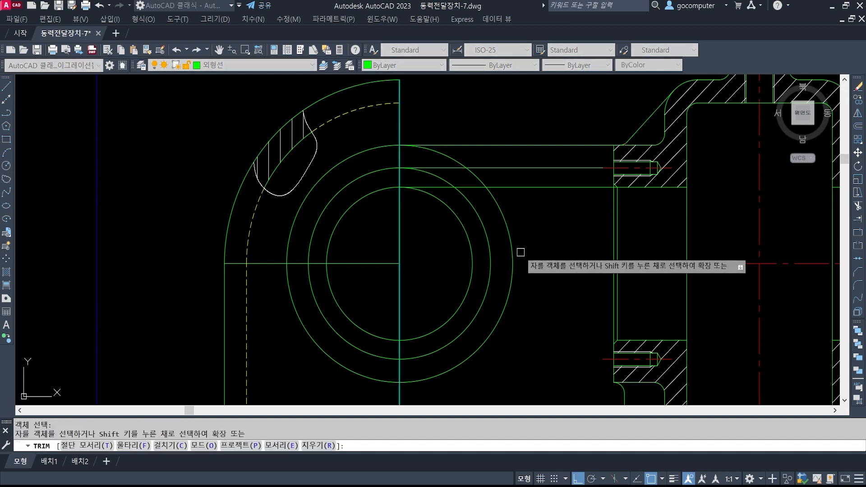
pyautogui.moveTo(517, 247); pyautogui.dragTo(453, 266)
pyautogui.press('Return')
# Step: Erase the three horizontal projection lines between the side view and the section view
pyautogui.write('e')
pyautogui.press('Return')
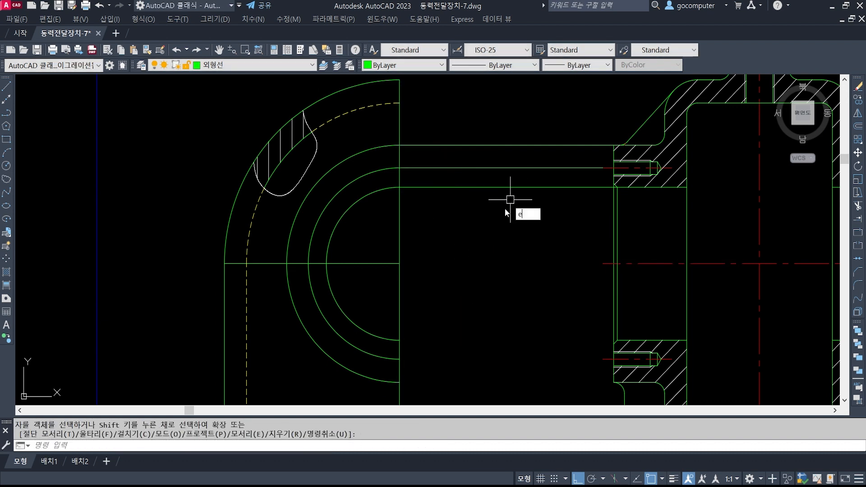
pyautogui.click(505, 215)
pyautogui.click(480, 127)
pyautogui.press('Return')
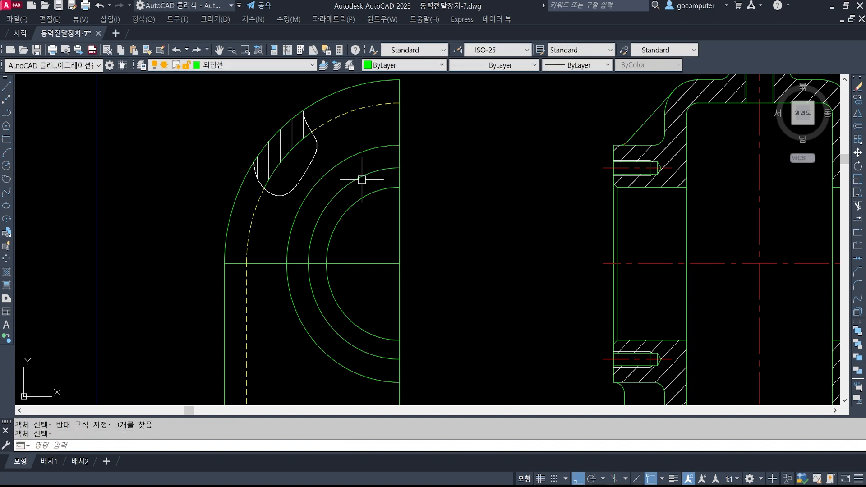
# Step: Change the middle concentric arc of the side view to the 중심선 layer
pyautogui.click(361, 180)
pyautogui.click(298, 65)
pyautogui.click(271, 153)
pyautogui.press('Escape')
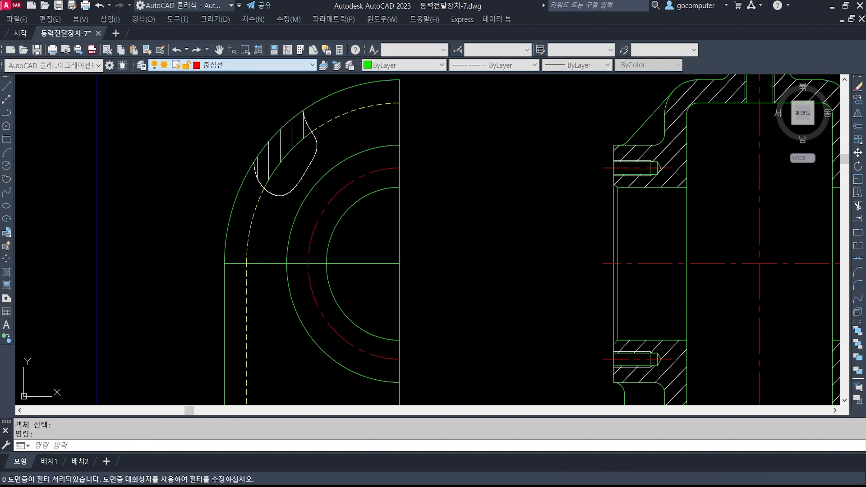
pyautogui.press('Escape')
pyautogui.press('Escape')
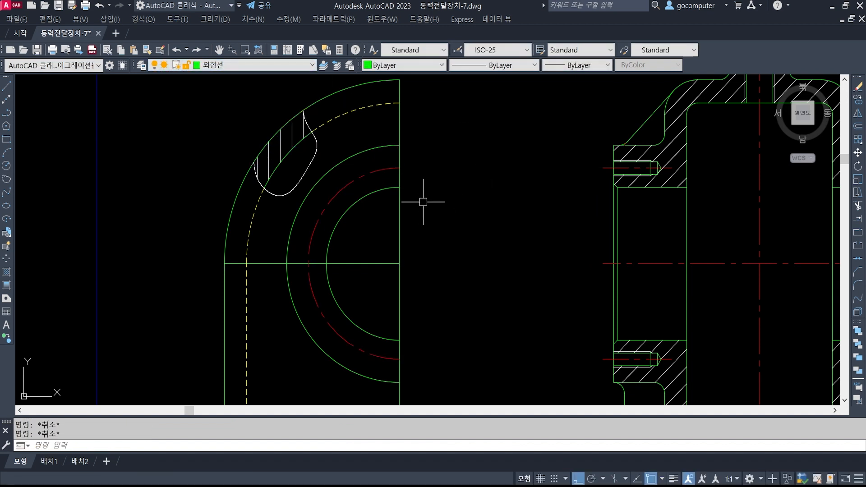
# Step: Lengthen both ends of the middle centre-line arc by an increment of 3 past the vertical edge
pyautogui.write('len')
pyautogui.press('Return')
pyautogui.write('de')
pyautogui.press('Return')
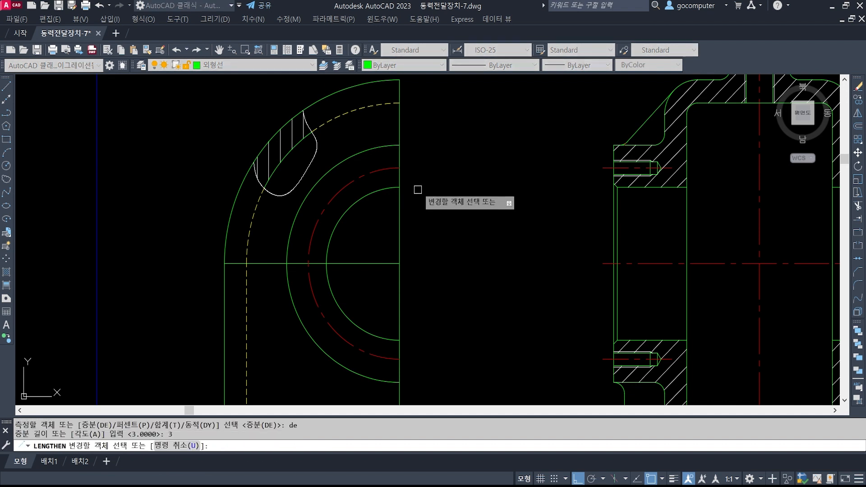
pyautogui.write('3')
pyautogui.press('Return')
pyautogui.click(390, 351)
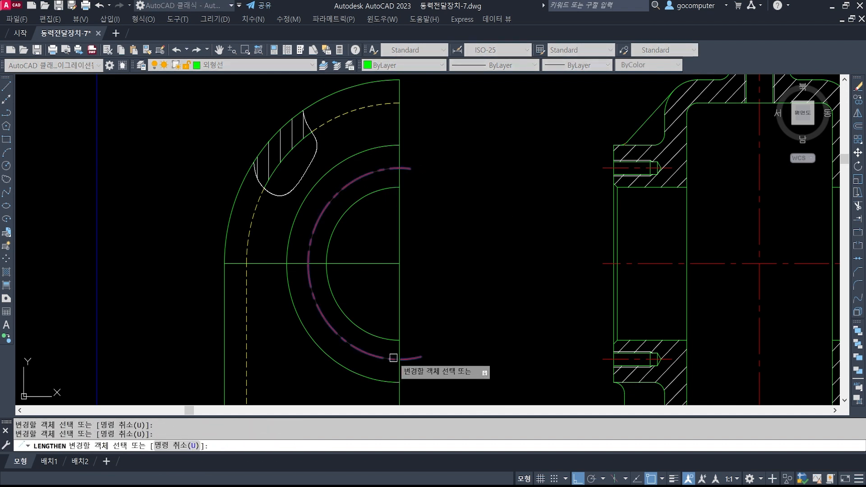
pyautogui.press('Return')
pyautogui.moveTo(414, 251)
pyautogui.mouseDown(button='middle')
pyautogui.moveTo(437, 250)
pyautogui.moveTo(453, 230)
pyautogui.mouseUp(button='middle')
pyautogui.scroll(-2, 471, 247)
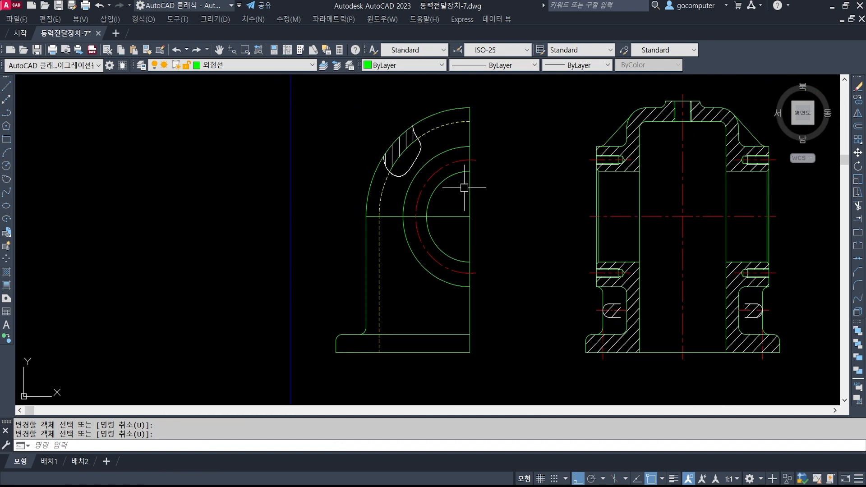
pyautogui.scroll(1, 463, 166)
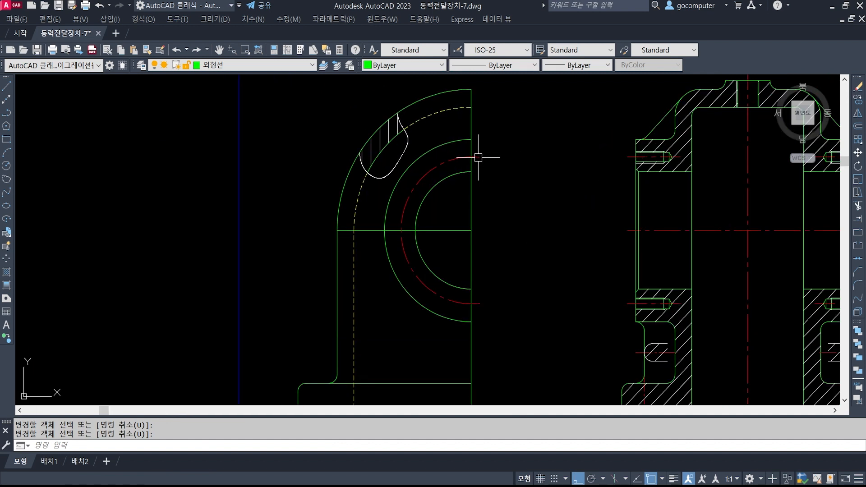
pyautogui.scroll(5, 476, 158)
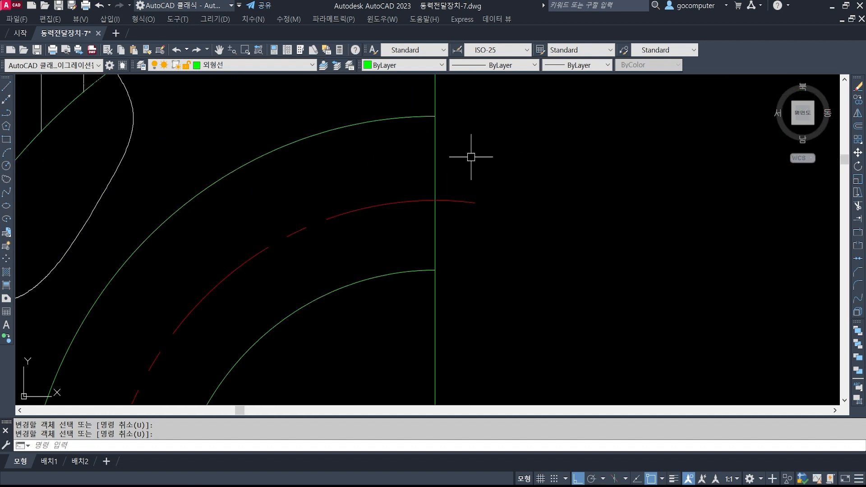
pyautogui.write('c')
pyautogui.press('Return')
pyautogui.click(435, 201)
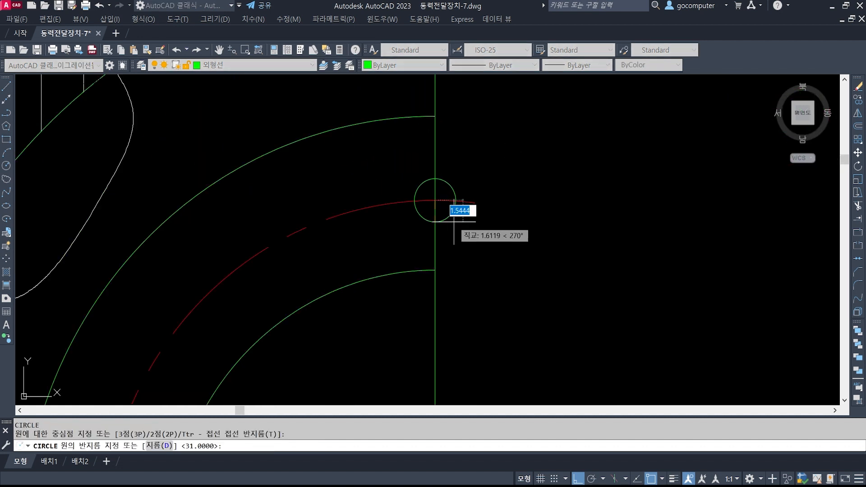
pyautogui.press('Escape')
# Step: Draw a diameter 4 circle centred where the centre-line arc crosses the side view's horizontal line
pyautogui.scroll(-3, 450, 209)
pyautogui.scroll(3, 425, 226)
pyautogui.write('c')
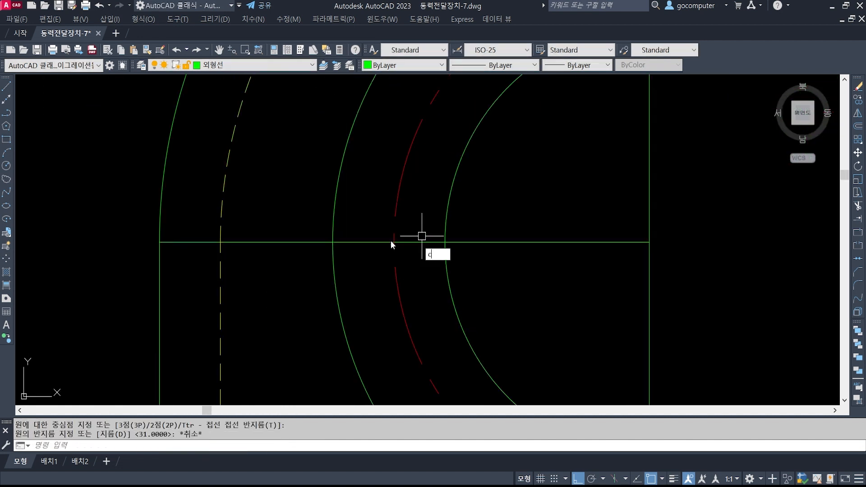
pyautogui.press('Return')
pyautogui.click(394, 242)
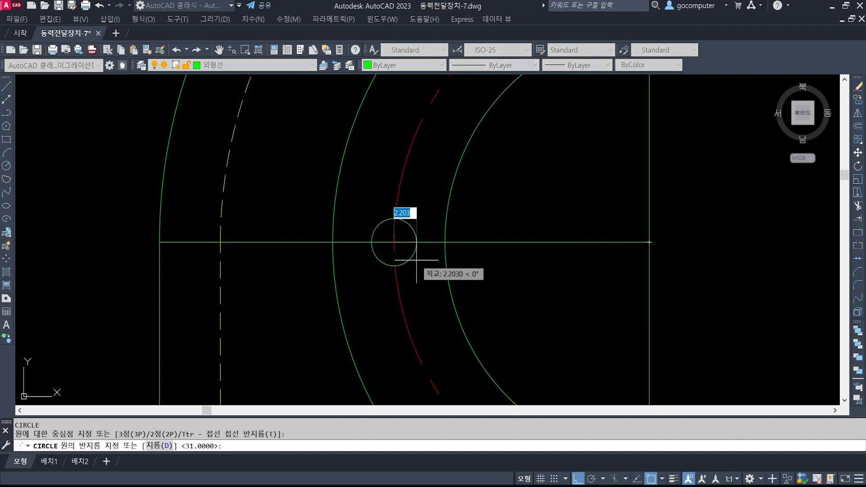
pyautogui.write('d')
pyautogui.press('Return')
pyautogui.write('4')
pyautogui.press('Return')
pyautogui.scroll(-2, 397, 251)
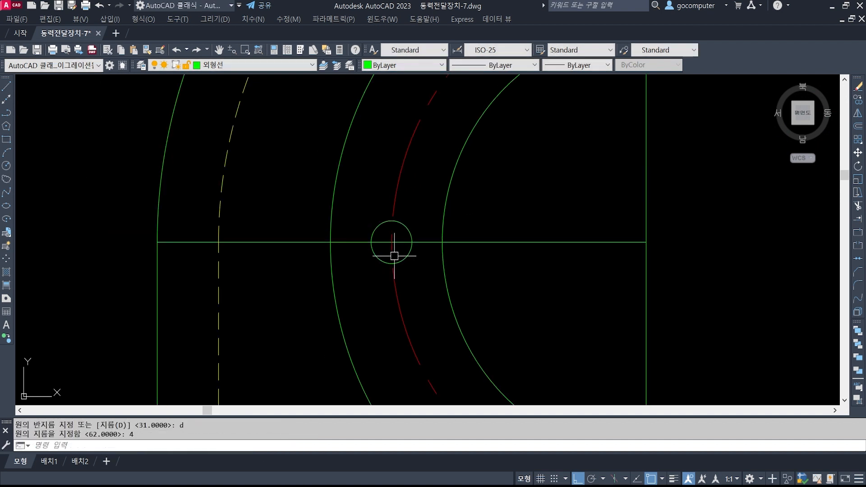
pyautogui.moveTo(577, 270); pyautogui.dragTo(394, 239, button='middle')
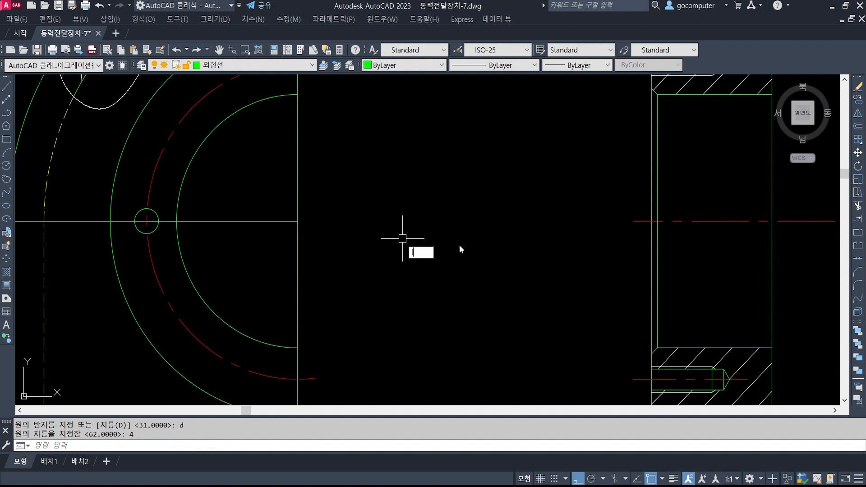
pyautogui.press('Return')
pyautogui.moveTo(509, 240); pyautogui.dragTo(446, 238, button='middle')
pyautogui.moveTo(574, 316); pyautogui.dragTo(573, 216, button='middle')
pyautogui.moveTo(460, 199); pyautogui.dragTo(561, 383, button='middle')
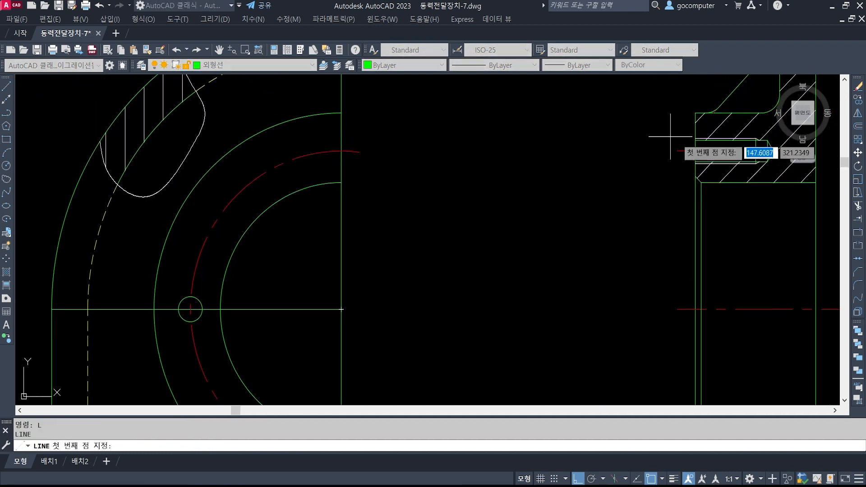
pyautogui.moveTo(338, 170); pyautogui.dragTo(493, 91, button='middle')
pyautogui.press('Escape')
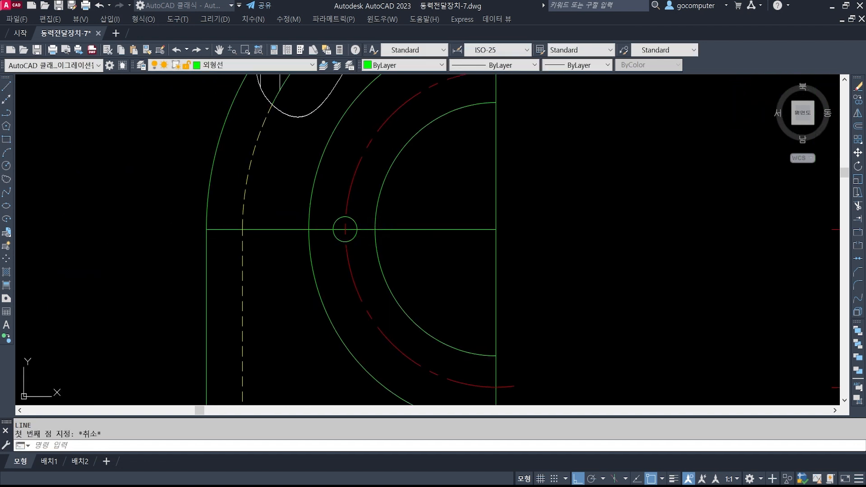
pyautogui.scroll(7, 345, 226)
pyautogui.write('o')
pyautogui.press('Return')
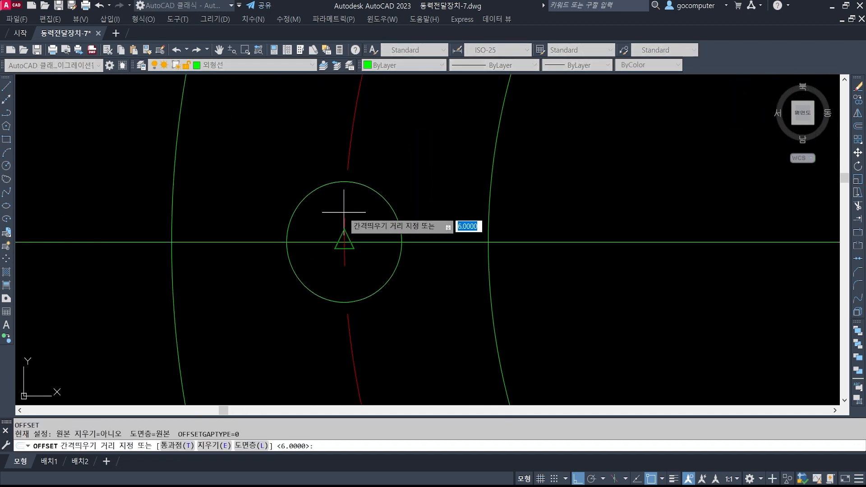
pyautogui.write("'cal")
pyautogui.press('Return')
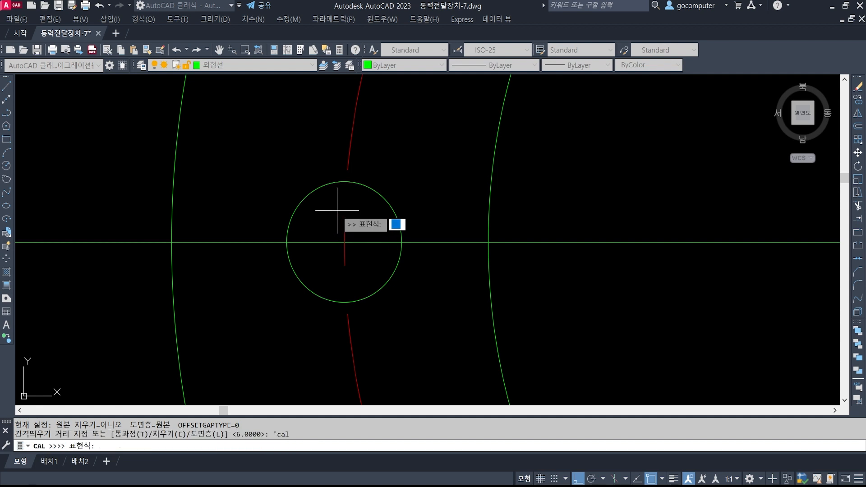
pyautogui.write('0.7')
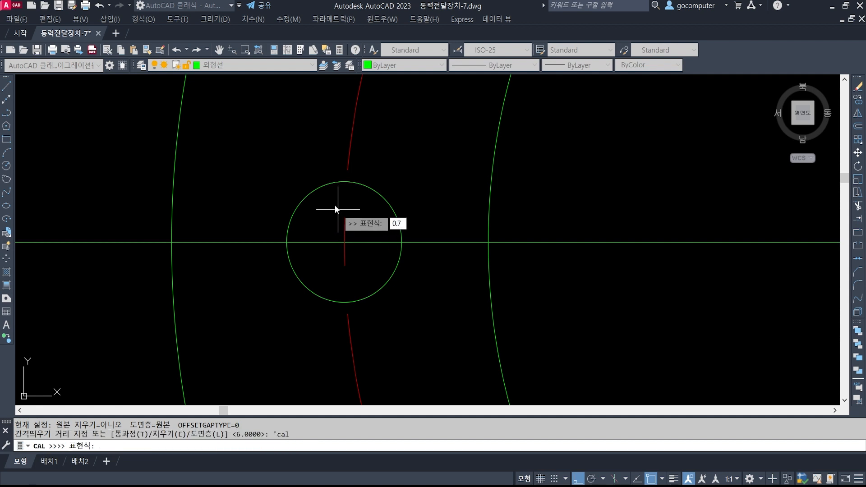
pyautogui.write('/')
pyautogui.press('Escape')
pyautogui.press('Escape')
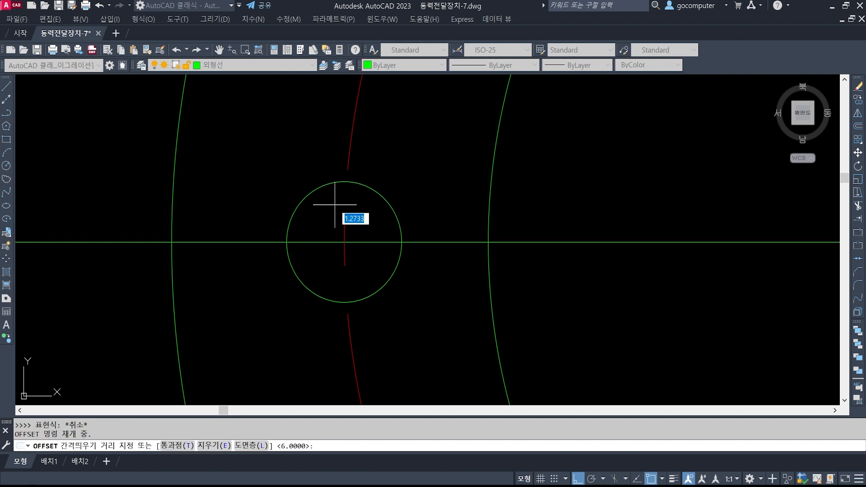
# Step: Offset the diameter 4 screw-hole circle inward by 0.35
pyautogui.press('Return')
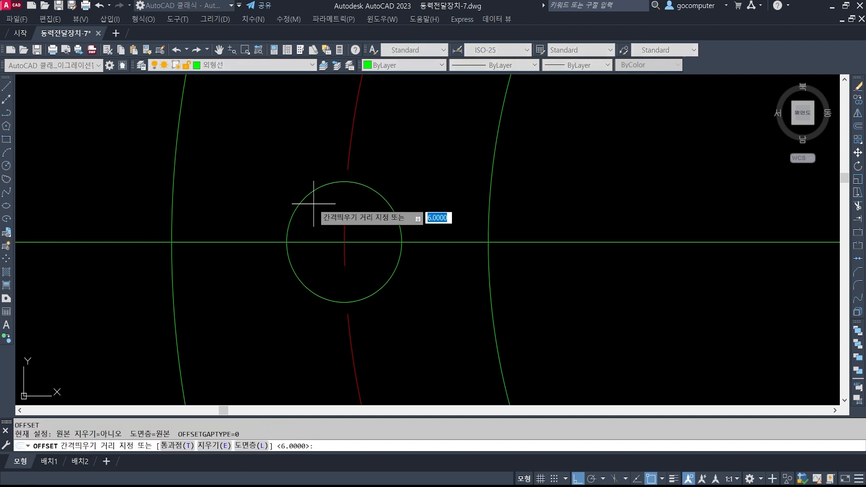
pyautogui.write('0.')
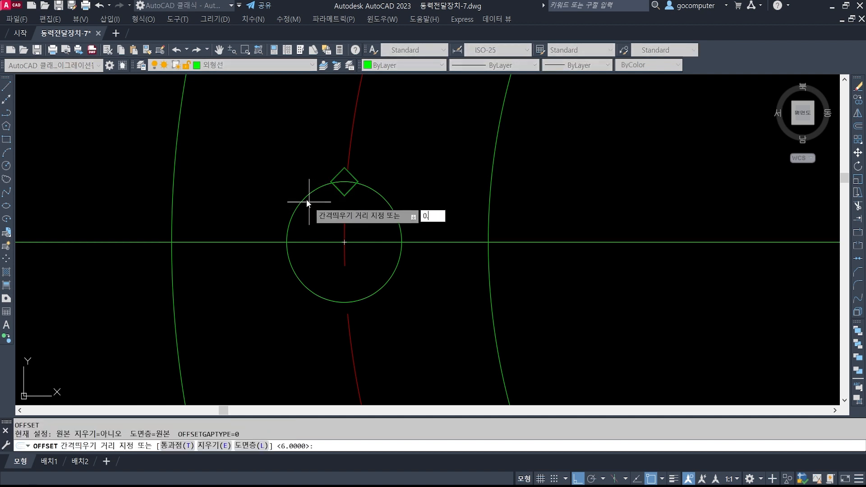
pyautogui.write('35')
pyautogui.press('Return')
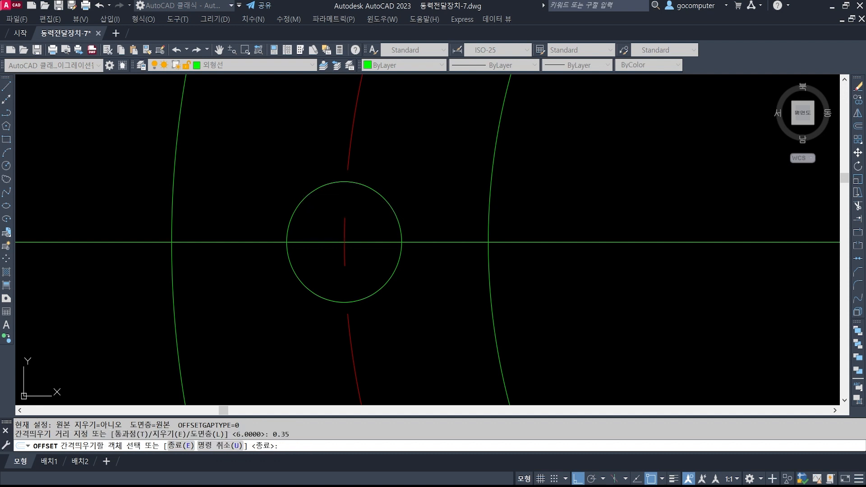
pyautogui.click(310, 193)
pyautogui.click(330, 212)
pyautogui.press('Return')
# Step: Change the outer screw-hole circle to the layer that displays thin lines in white
pyautogui.scroll(3, 310, 190)
pyautogui.click(321, 188)
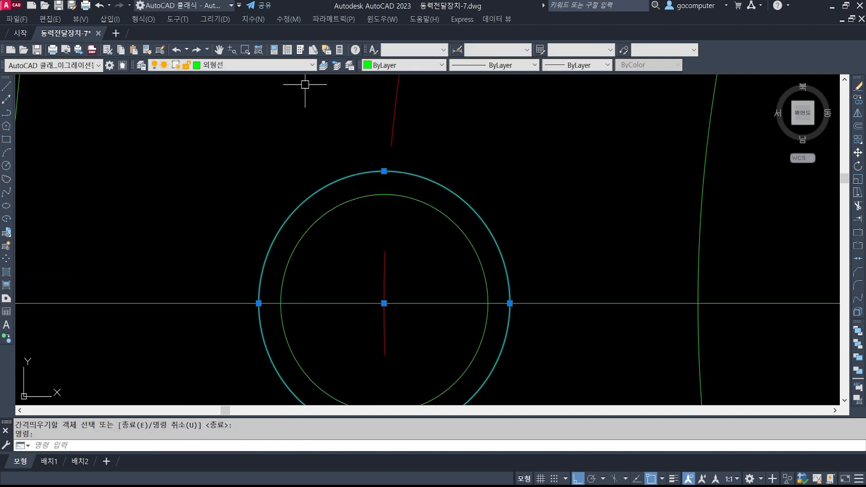
pyautogui.click(271, 65)
pyautogui.click(252, 85)
pyautogui.press('Escape')
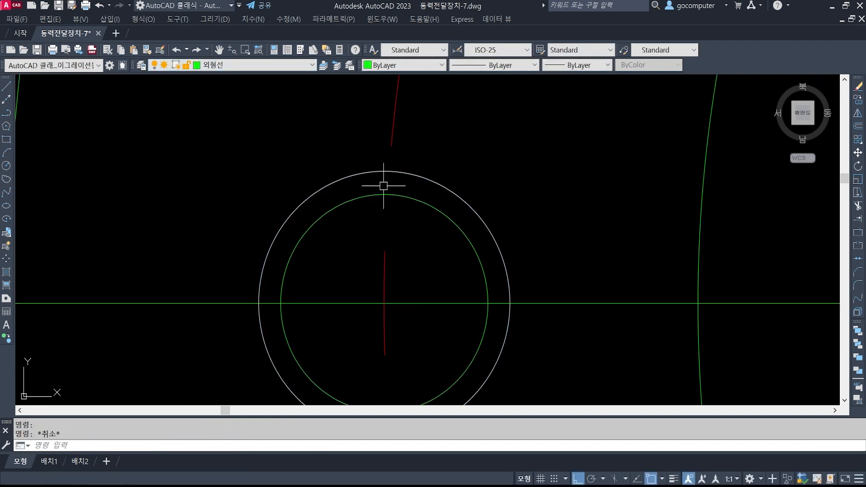
pyautogui.press('Escape')
# Step: Trim off the lower-left quarter of the white outer circle using the horizontal line and centre-line arc as cutting edges
pyautogui.scroll(-7, 383, 185)
pyautogui.scroll(2, 350, 215)
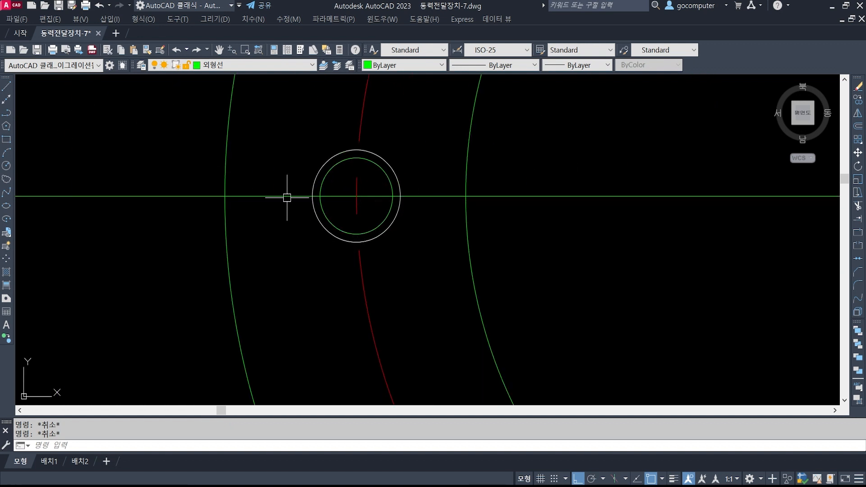
pyautogui.scroll(3, 374, 227)
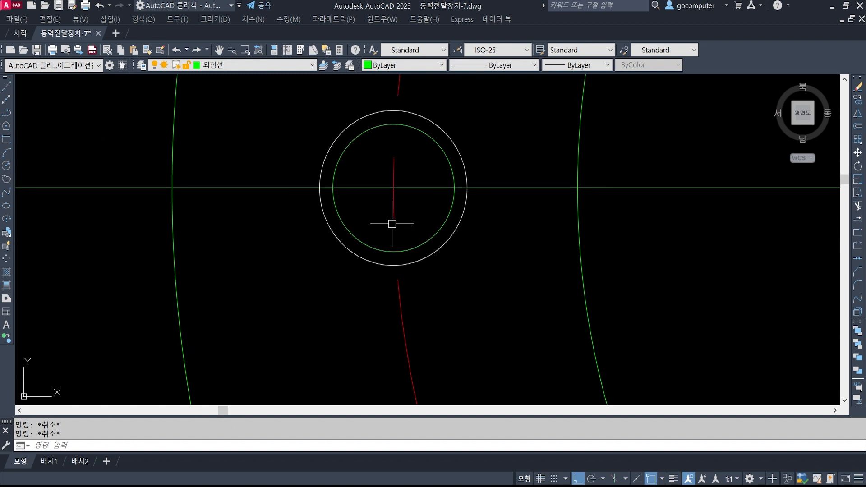
pyautogui.write('tr')
pyautogui.press('Return')
pyautogui.press('Return')
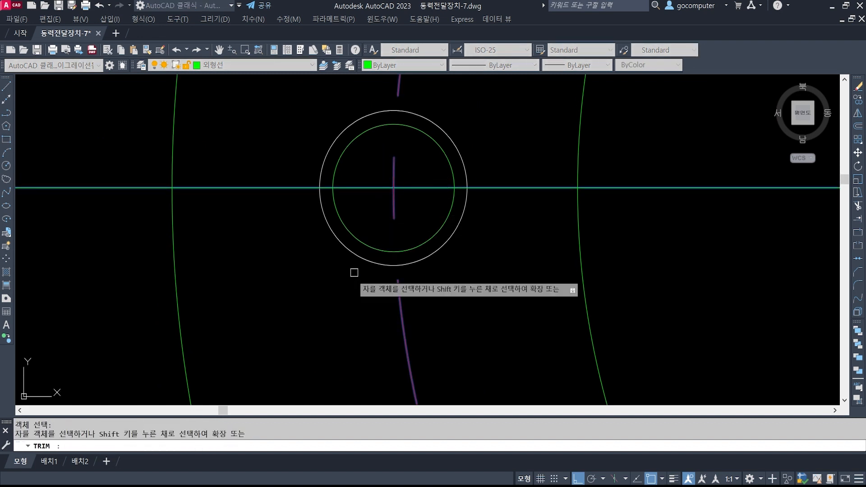
pyautogui.click(357, 254)
pyautogui.press('Return')
# Step: Rotate the white three-quarter thread arc by -15 degrees about its centre
pyautogui.write('r')
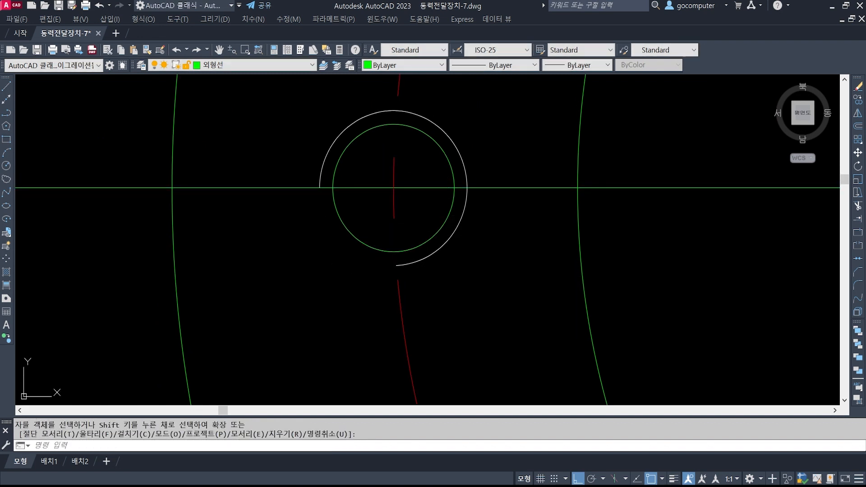
pyautogui.write('o')
pyautogui.press('Return')
pyautogui.click(426, 258)
pyautogui.press('Return')
pyautogui.keyDown('shift'); pyautogui.rightClick(432, 241); pyautogui.keyUp('shift')
pyautogui.press('c')
pyautogui.click(432, 234)
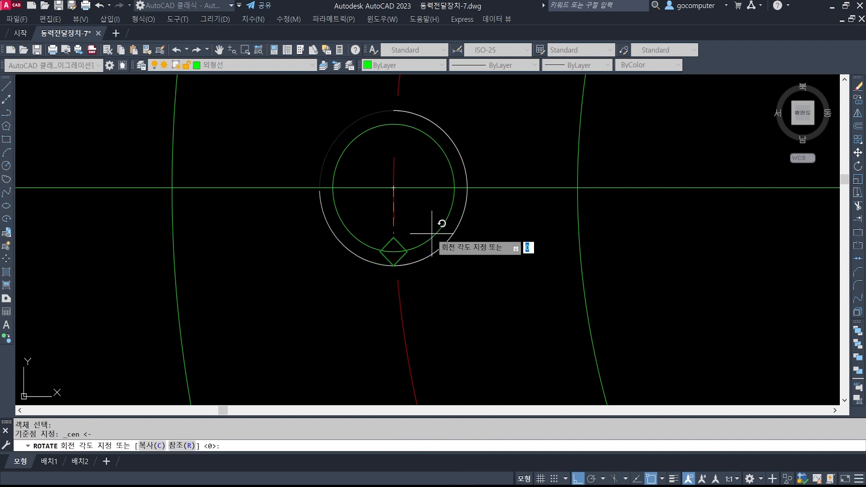
pyautogui.write('-15')
pyautogui.press('Return')
pyautogui.press('Escape')
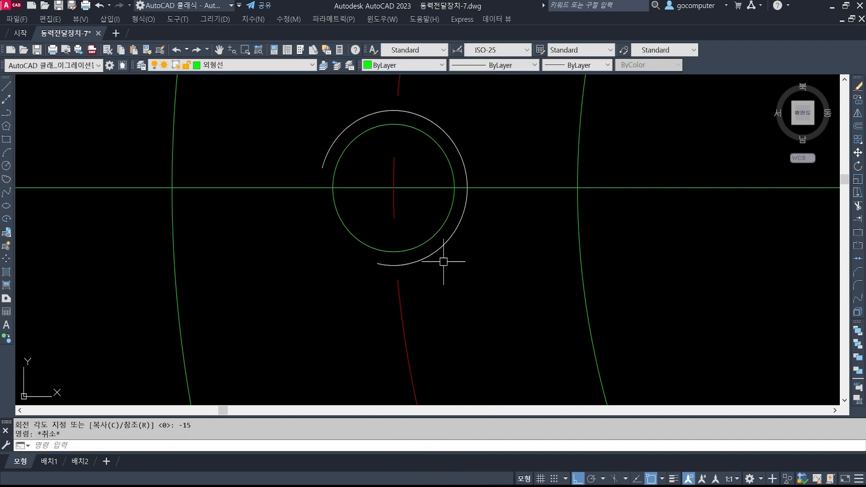
pyautogui.press('Escape')
# Step: Copy the screw hole with its thread arc from its centre to the upper and lower intersections of the bolt-circle arc and vertical line
pyautogui.scroll(-1, 420, 265)
pyautogui.moveTo(481, 266); pyautogui.dragTo(443, 247, button='middle')
pyautogui.write('co')
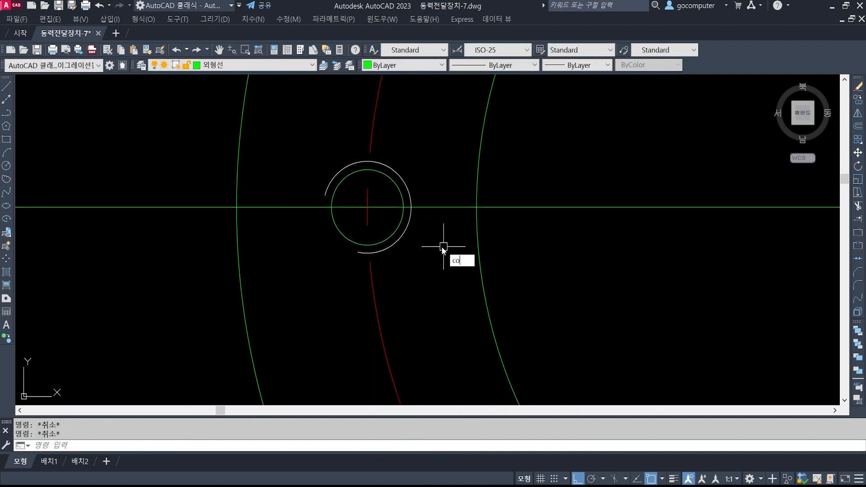
pyautogui.press('Return')
pyautogui.click(434, 255)
pyautogui.click(391, 215)
pyautogui.press('Return')
pyautogui.click(370, 208)
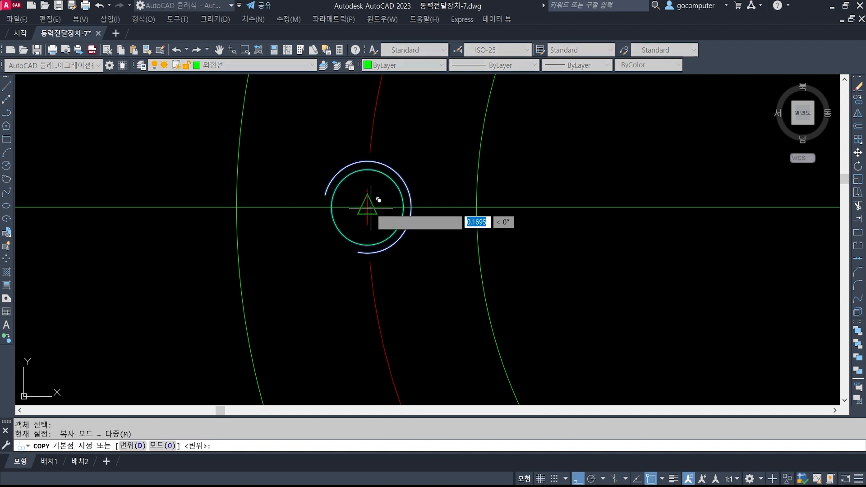
pyautogui.scroll(-6, 335, 287)
pyautogui.moveTo(464, 186); pyautogui.dragTo(424, 258, button='middle')
pyautogui.scroll(2, 409, 248)
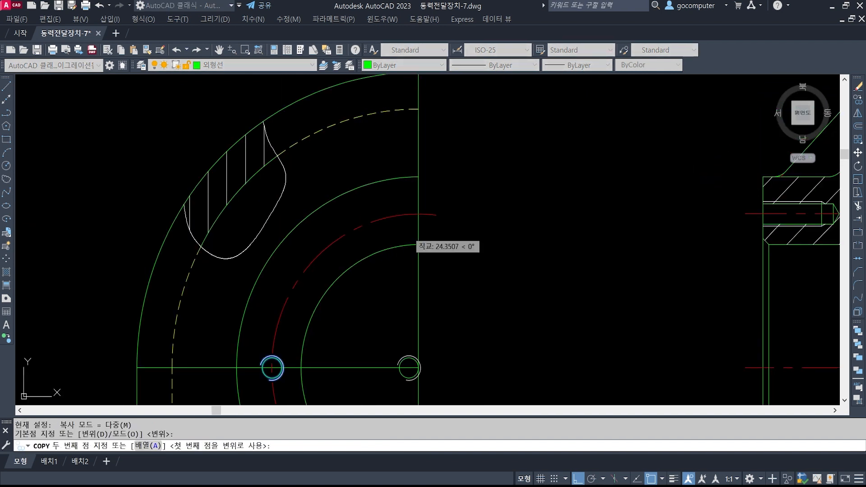
pyautogui.click(421, 208)
pyautogui.moveTo(478, 357); pyautogui.dragTo(470, 1, button='middle')
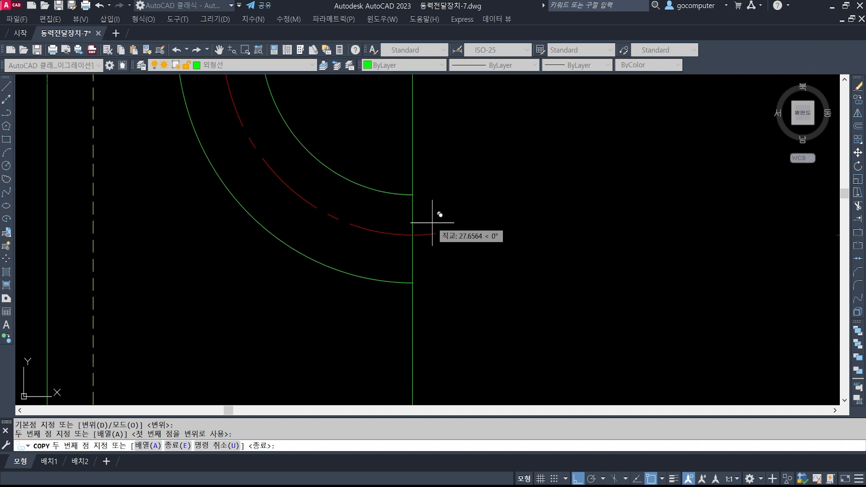
pyautogui.click(412, 235)
pyautogui.press('Return')
pyautogui.scroll(-2, 450, 243)
pyautogui.moveTo(448, 200); pyautogui.dragTo(453, 276, button='middle')
pyautogui.scroll(3, 440, 336)
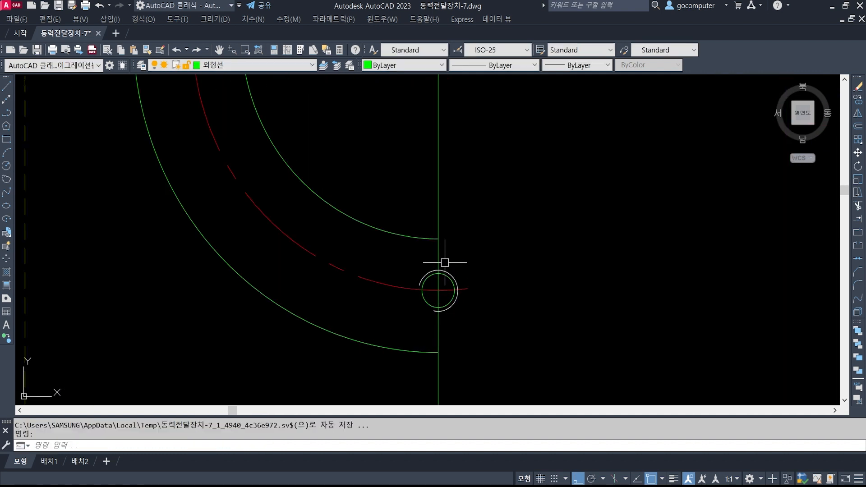
pyautogui.scroll(-2, 420, 273)
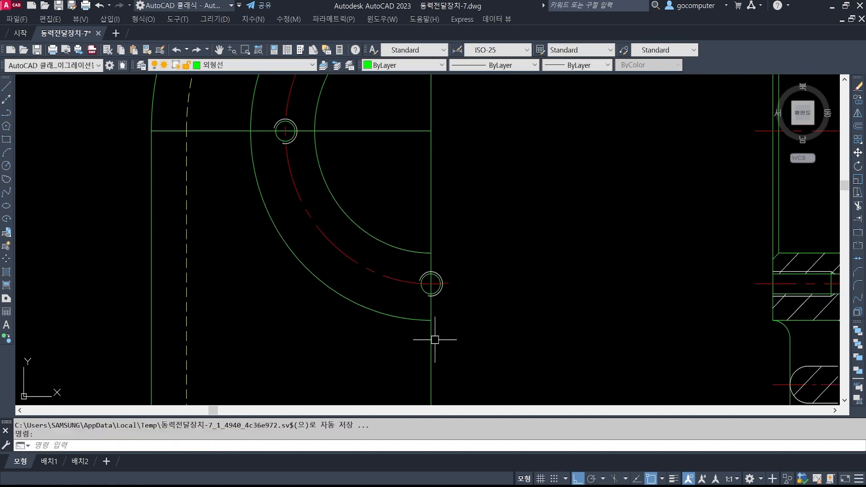
# Step: Trim away the right halves of the lower and upper screw holes using the vertical line as the cutting edge
pyautogui.scroll(3, 440, 273)
pyautogui.write('tr')
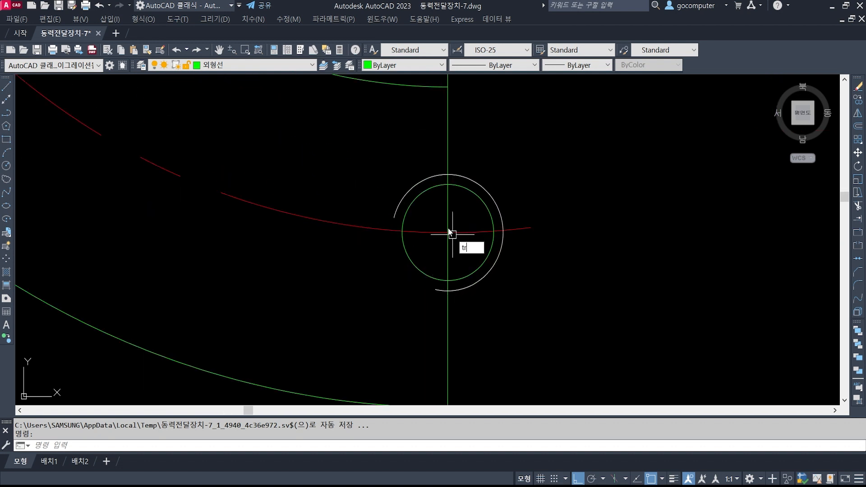
pyautogui.press('Return')
pyautogui.click(444, 214)
pyautogui.press('Return')
pyautogui.scroll(-3, 431, 289)
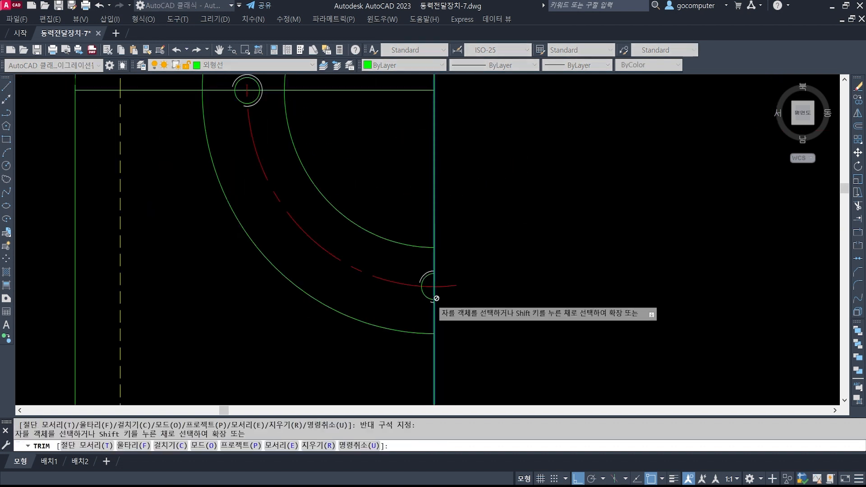
pyautogui.moveTo(469, 124); pyautogui.dragTo(470, 344, button='middle')
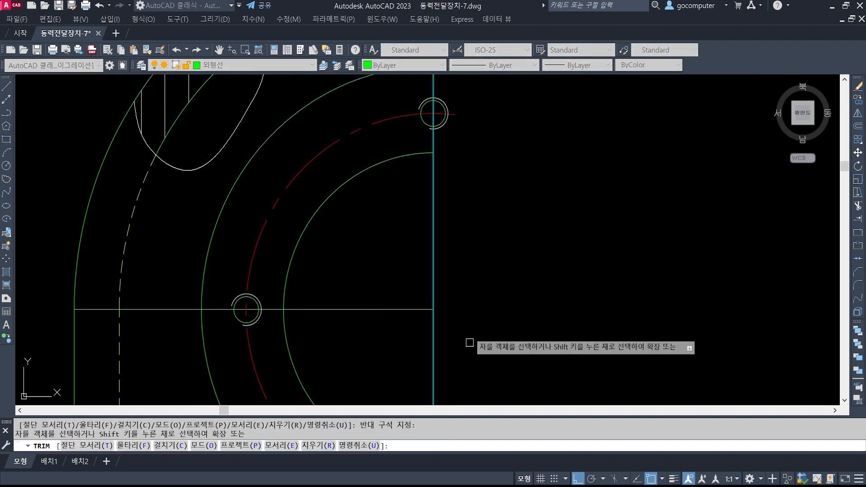
pyautogui.moveTo(439, 139); pyautogui.dragTo(449, 236, button='middle')
pyautogui.scroll(3, 452, 198)
pyautogui.click(468, 185)
pyautogui.click(445, 208)
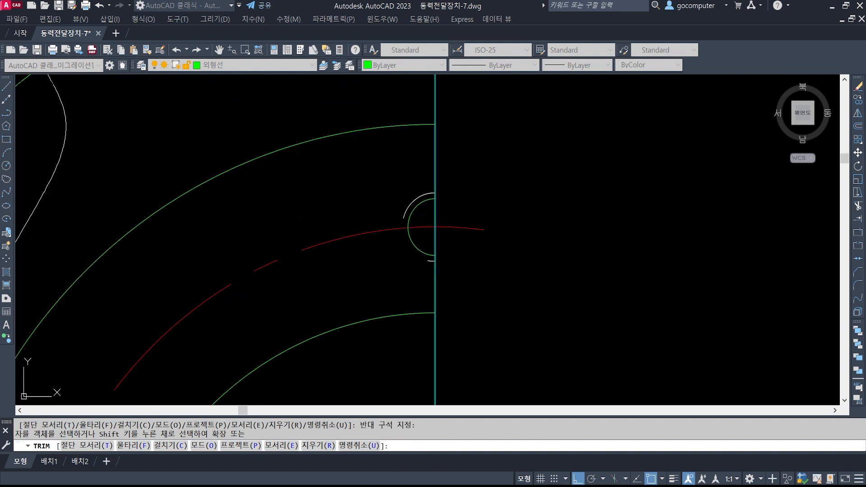
pyautogui.press('Return')
# Step: Erase the short leftover white thread arc pieces beneath the upper and lower half screw holes
pyautogui.scroll(1, 407, 265)
pyautogui.scroll(3, 407, 266)
pyautogui.write('E')
pyautogui.press('Return')
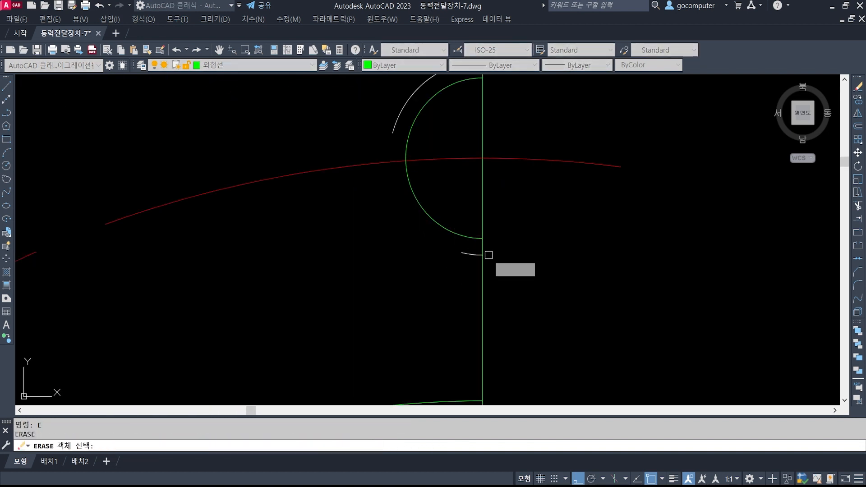
pyautogui.click(524, 281)
pyautogui.press('Return')
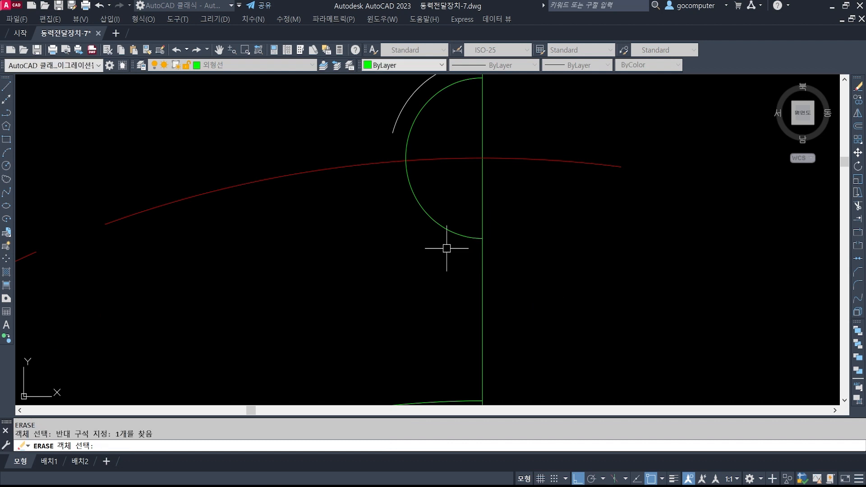
pyautogui.scroll(6, 446, 245)
pyautogui.scroll(3, 438, 217)
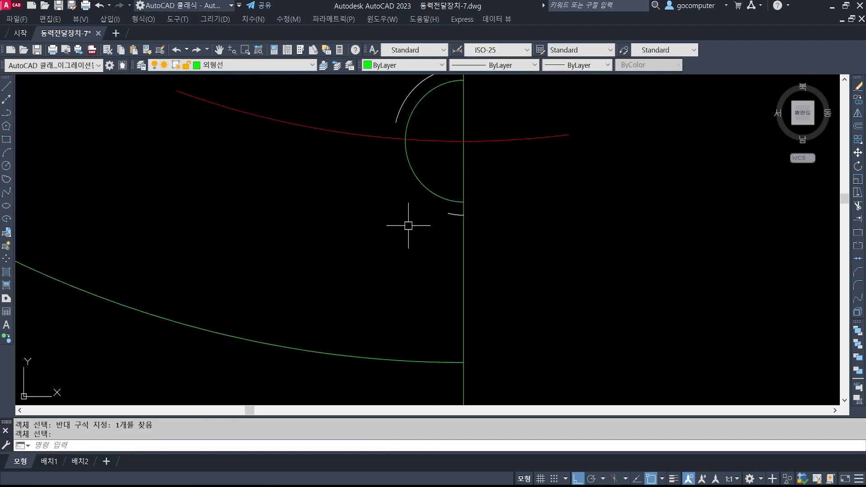
pyautogui.click(408, 199)
pyautogui.click(495, 239)
# Step: Extend the lower screw hole's white thread arc to the vertical line to form a half circle
pyautogui.scroll(2, 460, 145)
pyautogui.write('ex')
pyautogui.press('Return')
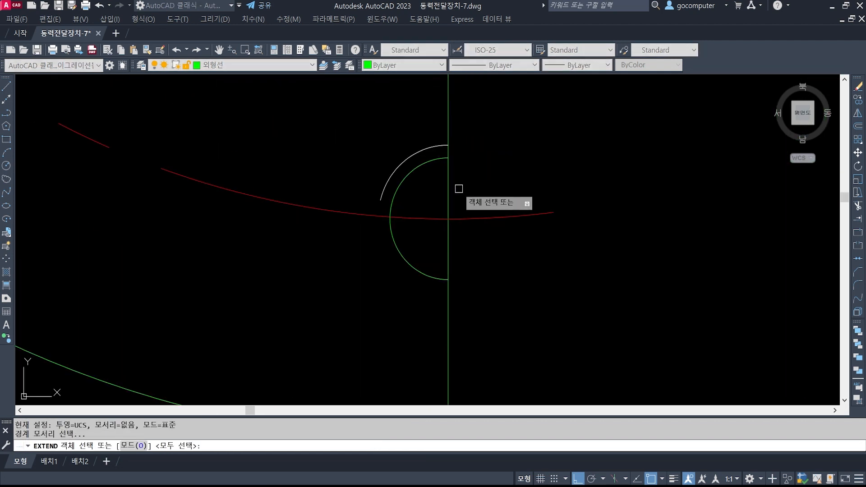
pyautogui.click(448, 188)
pyautogui.press('Return')
pyautogui.click(382, 192)
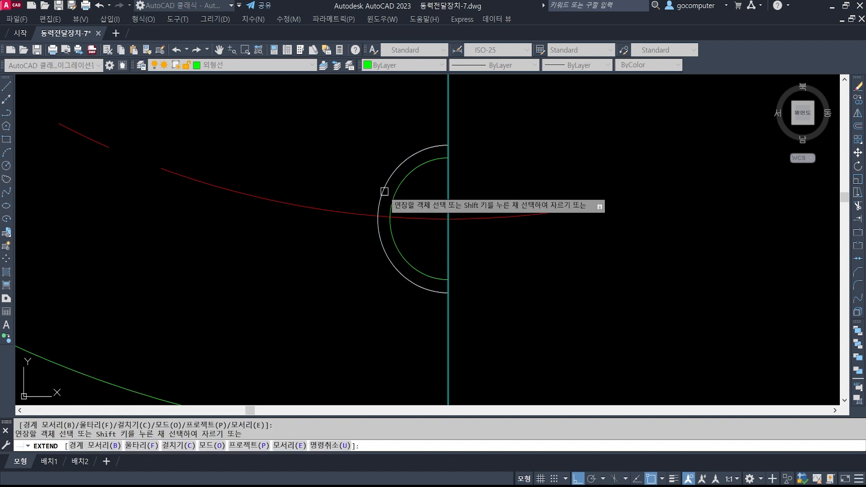
pyautogui.press('Return')
# Step: Extend the upper screw hole's white thread arc to the vertical line to form a half circle
pyautogui.scroll(-6, 418, 246)
pyautogui.scroll(4, 451, 239)
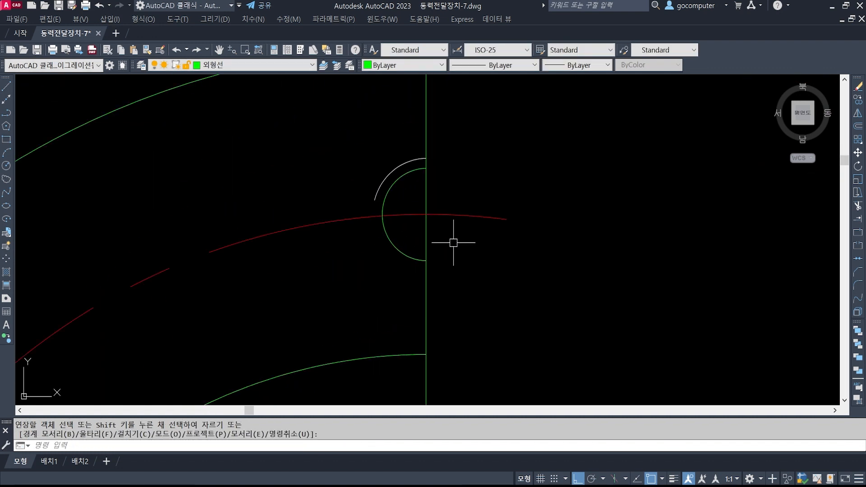
pyautogui.press('Return')
pyautogui.click(427, 239)
pyautogui.press('Return')
pyautogui.click(379, 187)
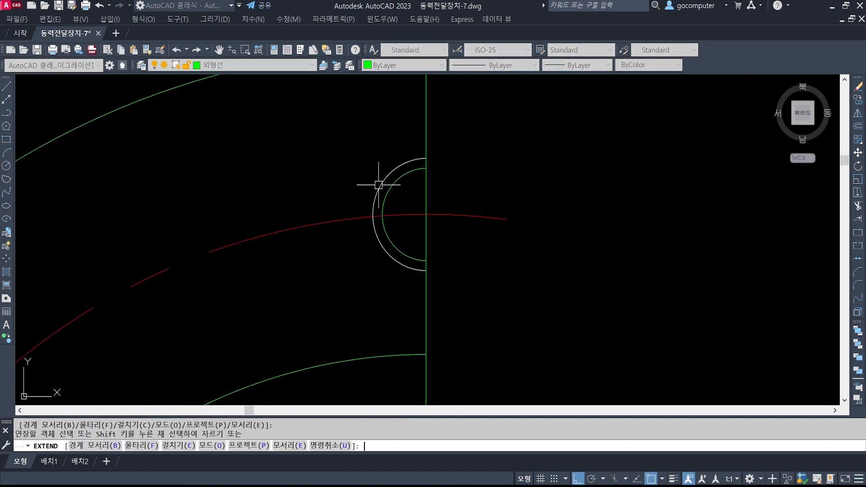
pyautogui.press('Return')
pyautogui.scroll(-4, 388, 221)
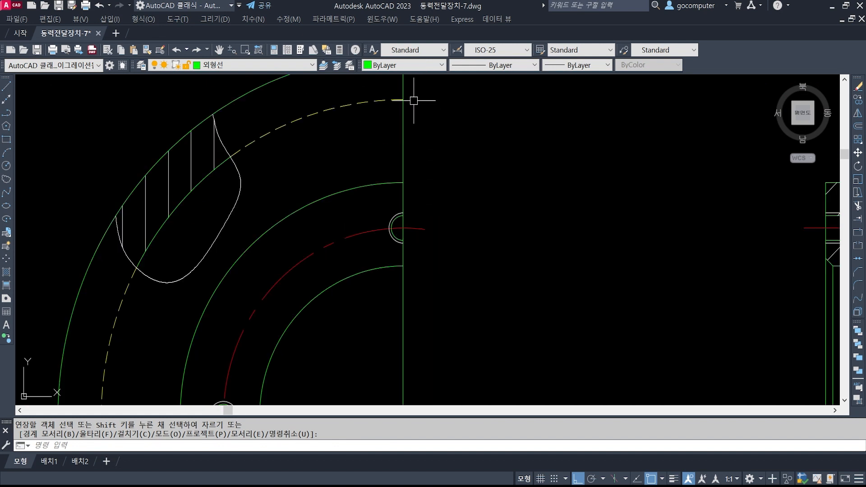
pyautogui.scroll(-2, 411, 110)
pyautogui.scroll(5, 477, 169)
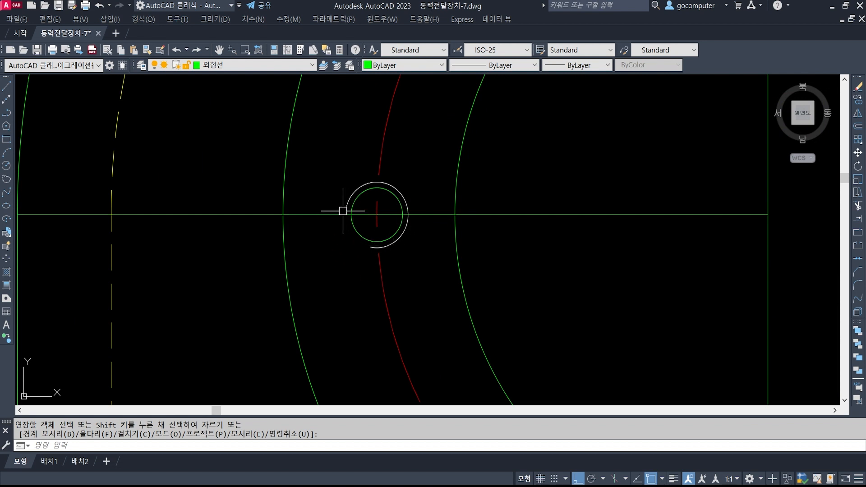
pyautogui.press('Escape')
pyautogui.scroll(-5, 394, 242)
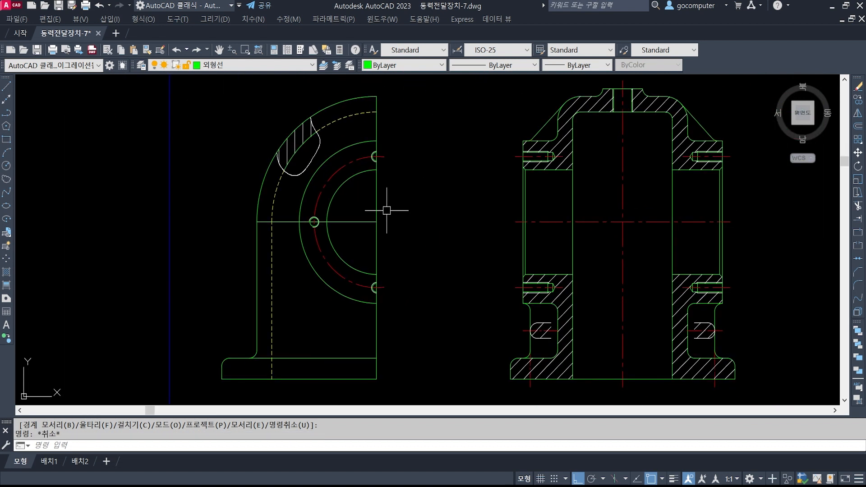
pyautogui.scroll(4, 359, 217)
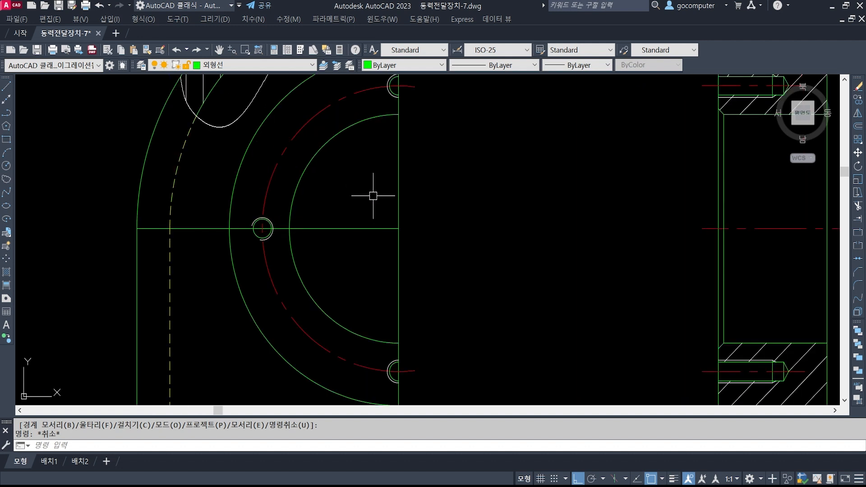
pyautogui.moveTo(530, 230); pyautogui.dragTo(466, 267, button='middle')
pyautogui.write('l')
pyautogui.press('Return')
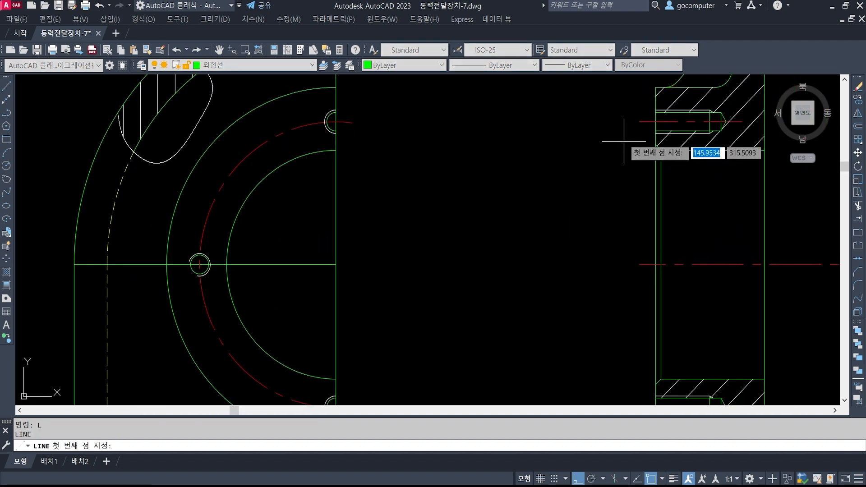
pyautogui.scroll(6, 634, 136)
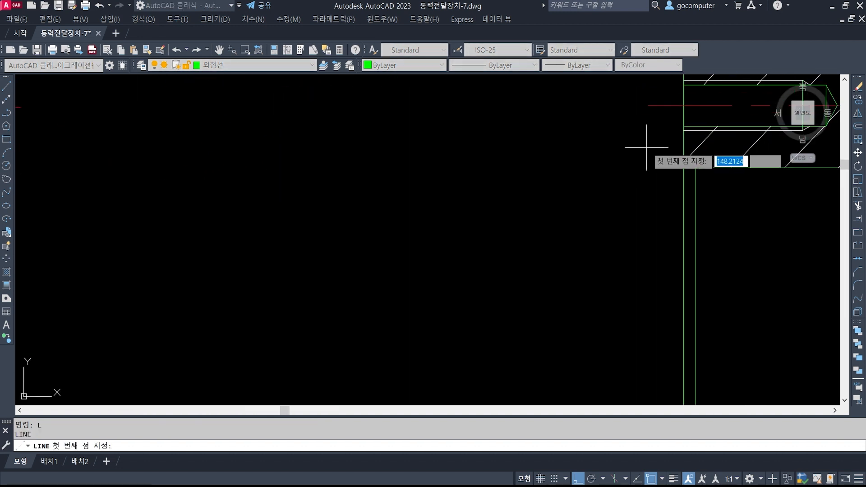
pyautogui.click(707, 161)
pyautogui.scroll(-4, 429, 171)
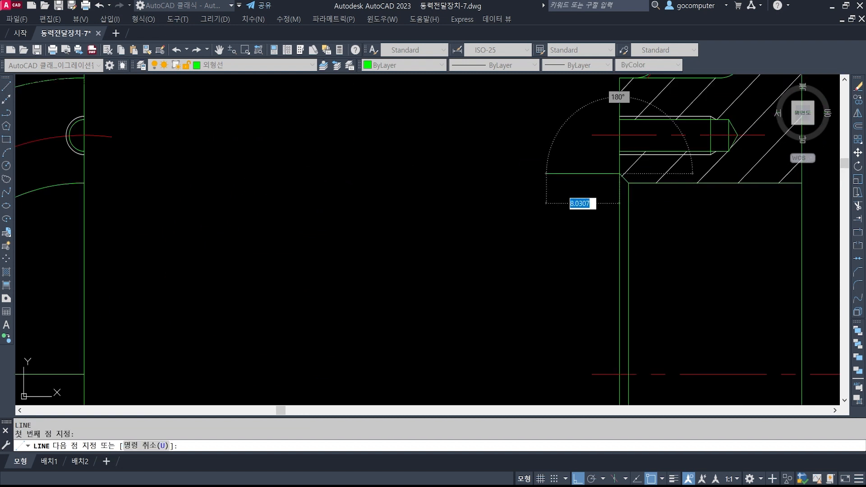
pyautogui.press('Escape')
pyautogui.press('Escape')
pyautogui.press('Escape')
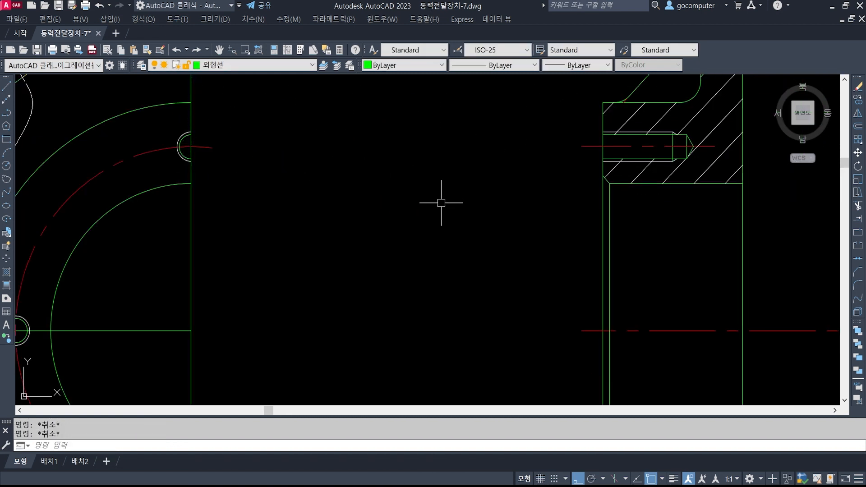
# Step: Switch to the reference image 동력전달장치-7.jpg and examine the base's mounting hole and its spacing from the vertical centre line, then return to AutoCAD
pyautogui.scroll(-4, 441, 203)
pyautogui.moveTo(450, 283); pyautogui.dragTo(446, 197, button='middle')
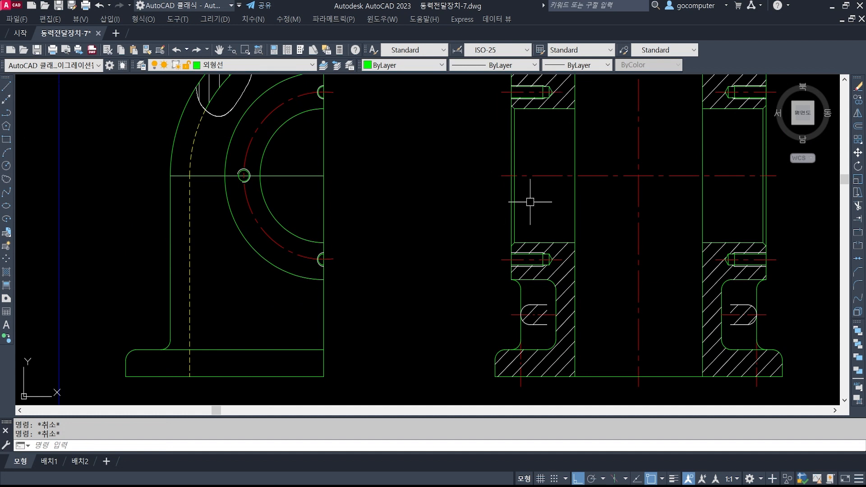
pyautogui.scroll(-2, 524, 207)
pyautogui.moveTo(482, 187)
pyautogui.mouseDown(button='middle')
pyautogui.moveTo(474, 232)
pyautogui.moveTo(474, 193)
pyautogui.mouseUp(button='middle')
pyautogui.moveTo(470, 245)
pyautogui.mouseDown(button='middle')
pyautogui.moveTo(461, 221)
pyautogui.moveTo(452, 227)
pyautogui.mouseUp(button='middle')
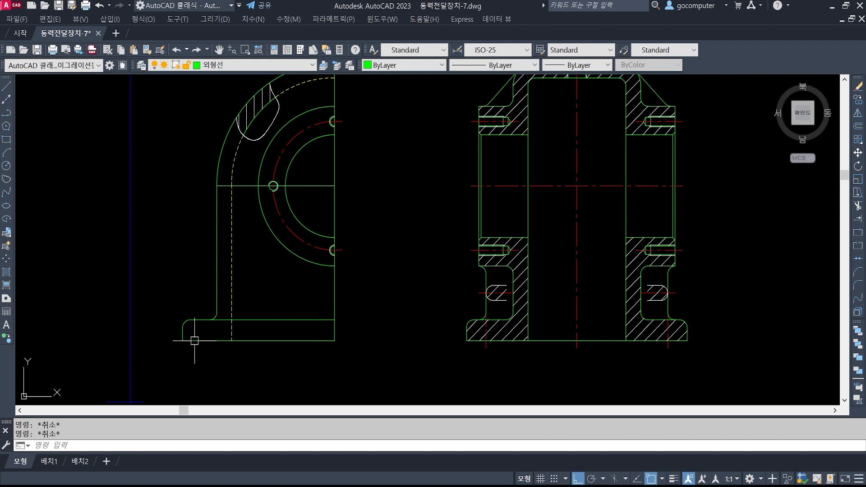
pyautogui.hotkey('alt', 'Tab')
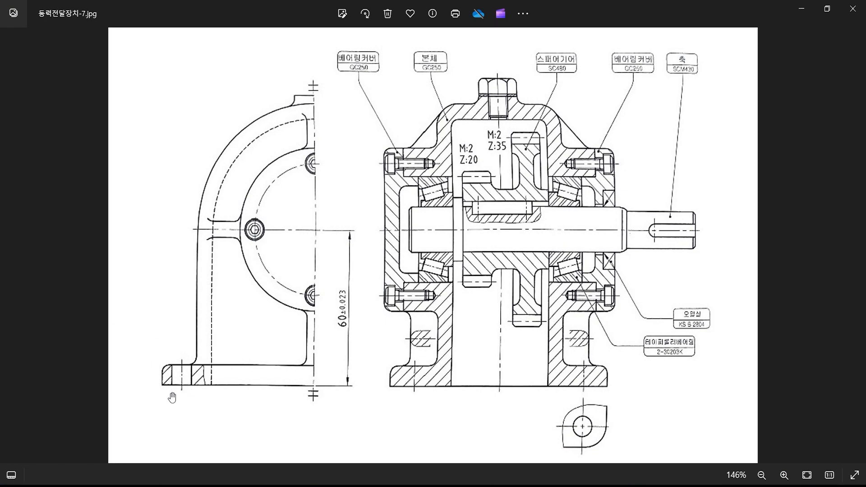
pyautogui.scroll(2, 182, 384)
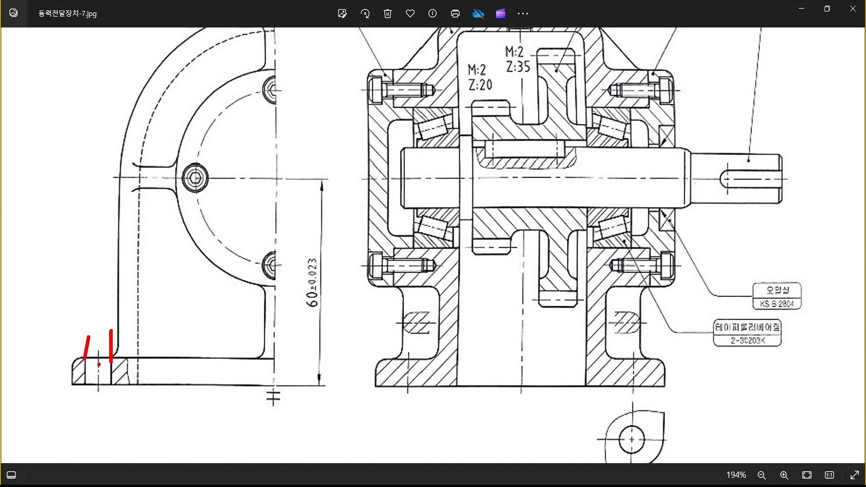
pyautogui.press('Escape')
pyautogui.hotkey('ctrl', '2')
pyautogui.moveTo(100, 408)
pyautogui.keyDown('shift'); pyautogui.mouseDown()
pyautogui.moveTo(272, 408)
pyautogui.moveTo(272, 427)
pyautogui.mouseUp(); pyautogui.keyUp('shift')
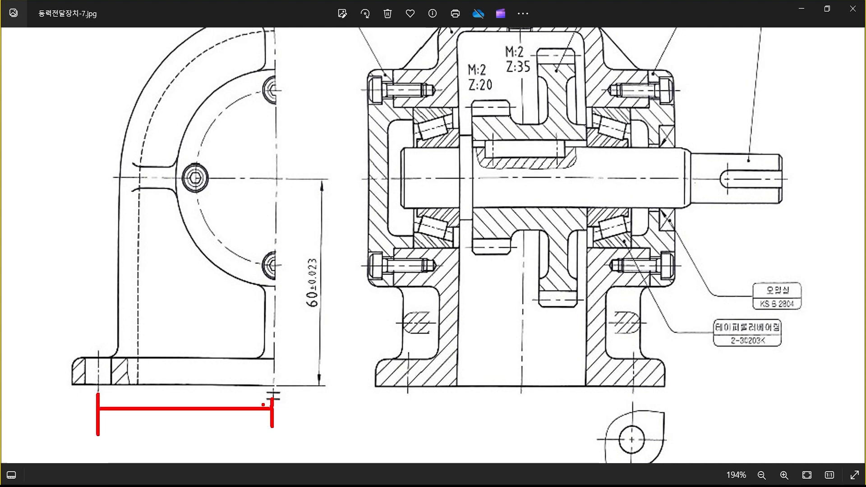
pyautogui.moveTo(108, 401); pyautogui.dragTo(108, 415)
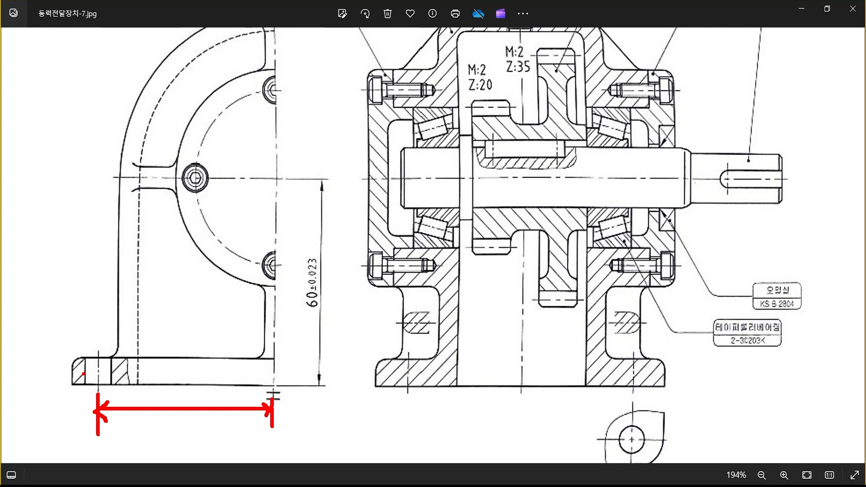
pyautogui.press('Escape')
pyautogui.hotkey('alt', 'Tab')
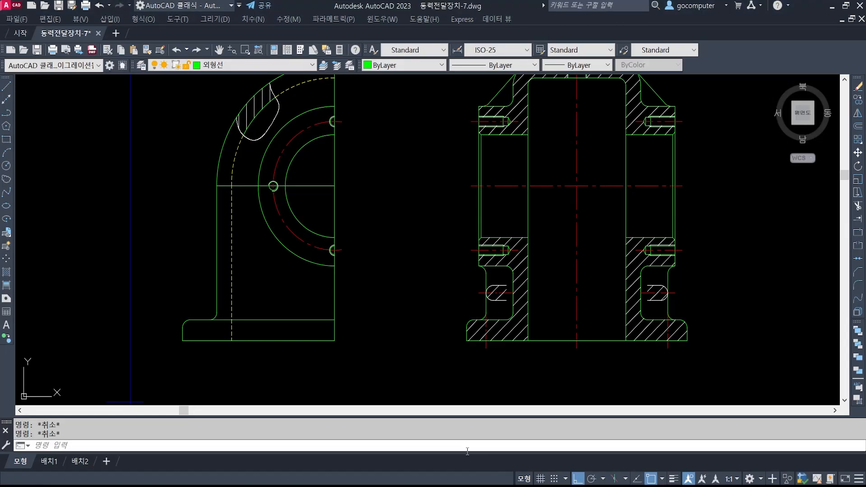
# Step: Offset the side view's vertical centre edge 54 to the left to locate the base mounting hole's axis
pyautogui.write('o')
pyautogui.press('Return')
pyautogui.write('54')
pyautogui.press('Return')
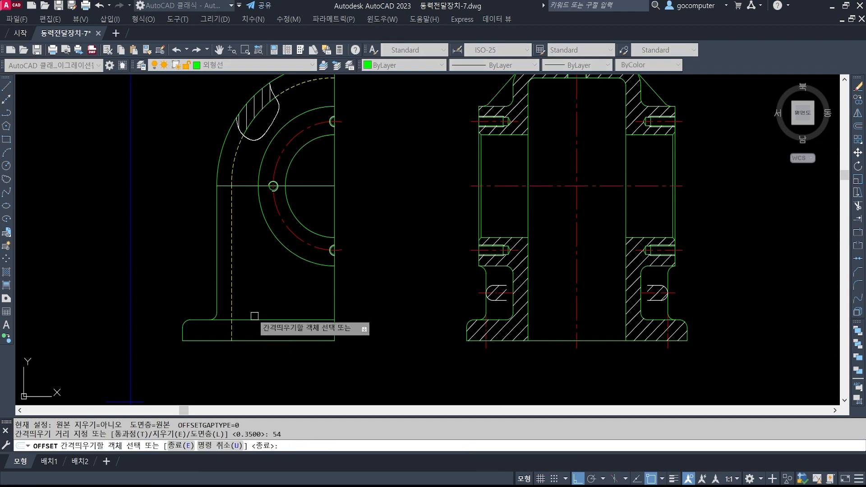
pyautogui.click(334, 303)
pyautogui.click(180, 338)
pyautogui.press('Return')
# Step: Trim off the part of the offset vertical line that extends above the base flange's top edge
pyautogui.scroll(7, 180, 339)
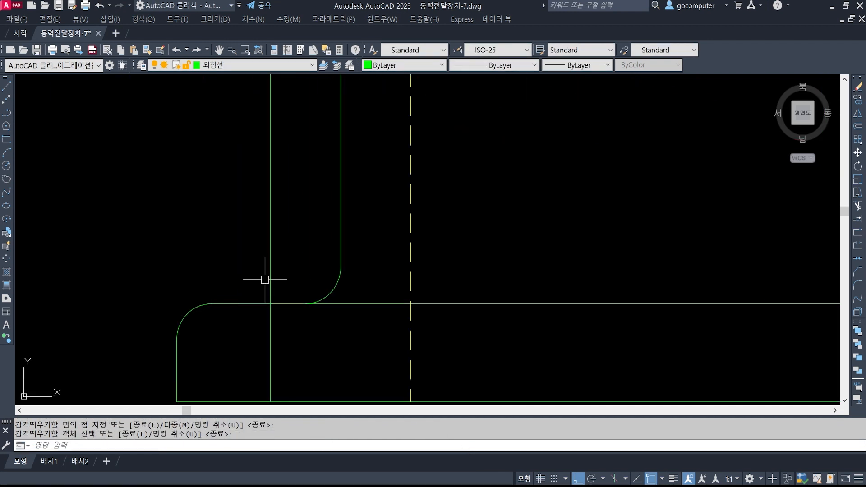
pyautogui.write('tr')
pyautogui.press('Return')
pyautogui.click(283, 269)
pyautogui.click(259, 253)
pyautogui.press('Return')
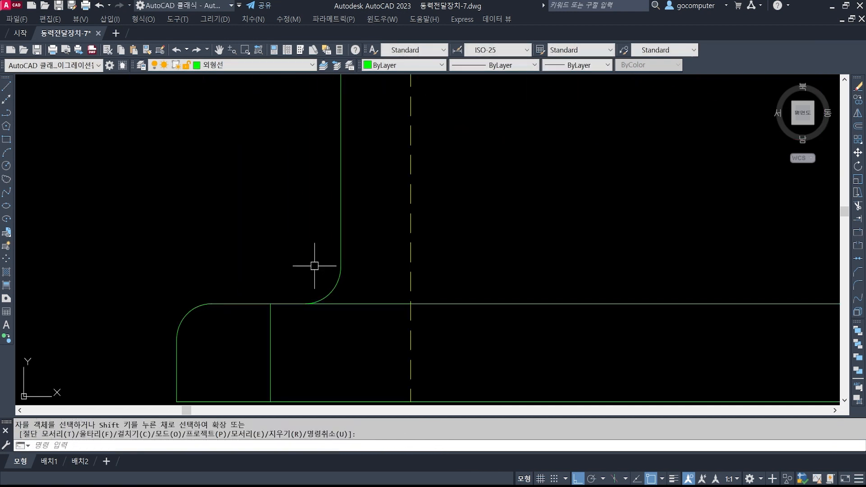
# Step: Switch to the reference image 동력전달장치-7.jpg to check the width of the base mounting hole, clear its markup, and return to AutoCAD
pyautogui.scroll(-3, 315, 258)
pyautogui.hotkey('alt', 'Tab')
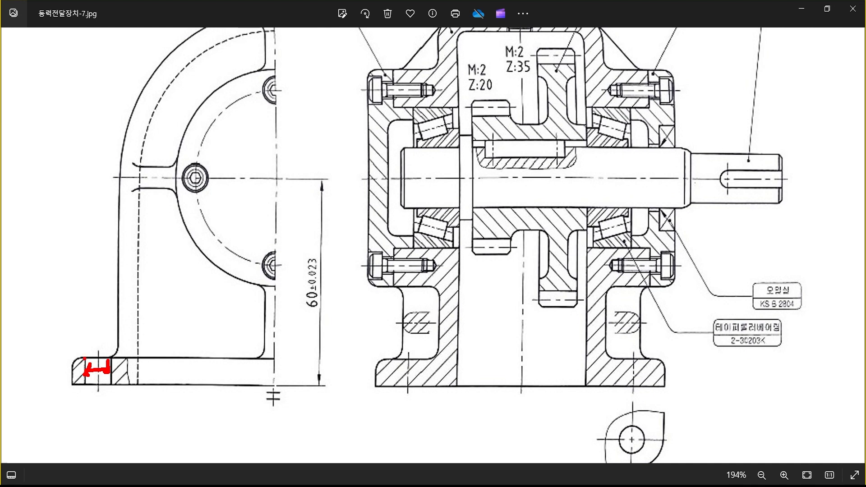
pyautogui.press('Escape')
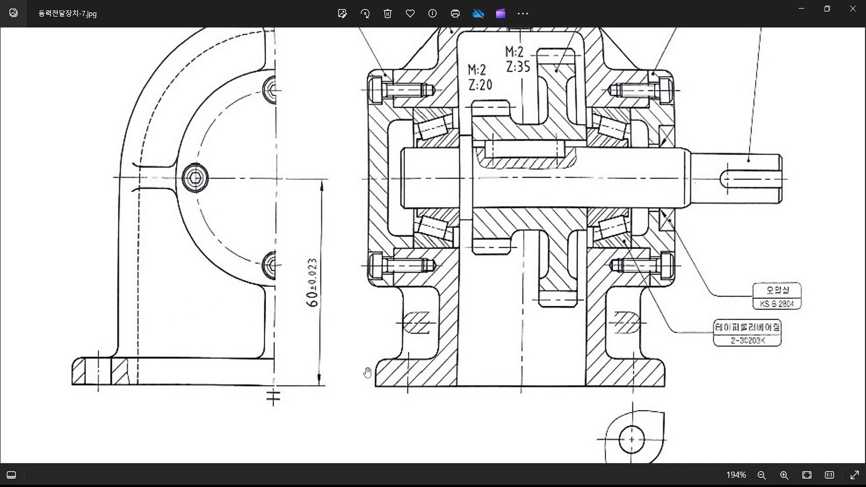
pyautogui.hotkey('alt', 'Tab')
pyautogui.press('Escape')
# Step: Offset the base mounting hole's axis line 4 to both sides to form the hole's edges
pyautogui.write('o')
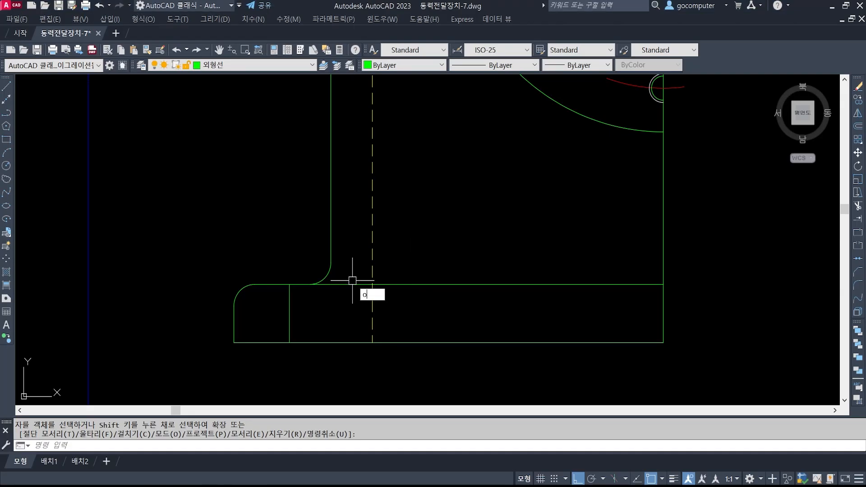
pyautogui.press('Return')
pyautogui.write('4')
pyautogui.press('Return')
pyautogui.click(289, 311)
pyautogui.click(277, 316)
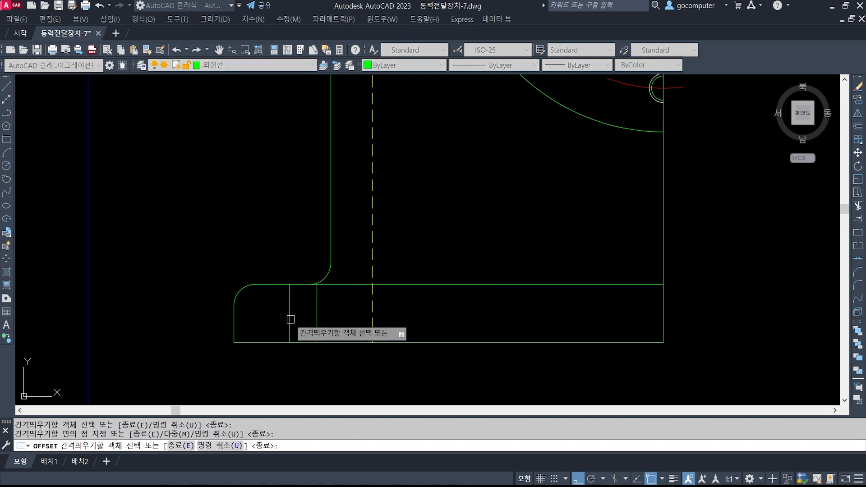
pyautogui.press('Return')
# Step: Lengthen the mounting hole's axis line by an increment of 3 at both ends
pyautogui.scroll(2, 269, 292)
pyautogui.scroll(1, 319, 291)
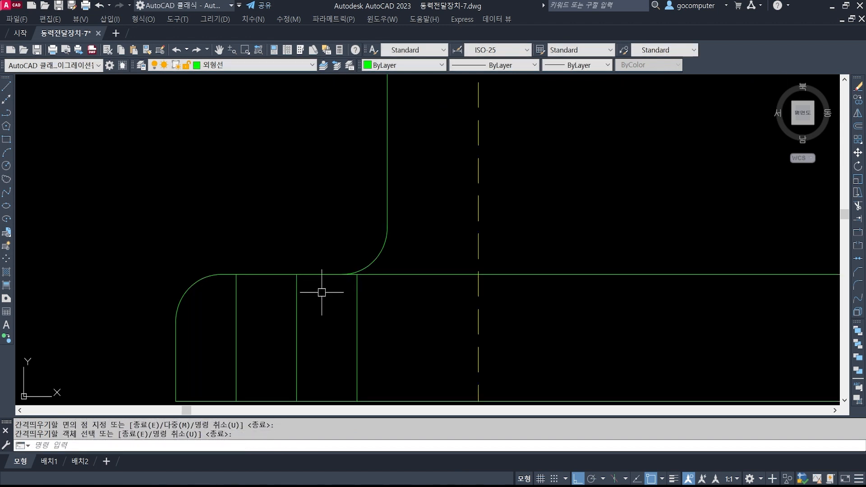
pyautogui.write('len')
pyautogui.press('Return')
pyautogui.write('de')
pyautogui.press('Return')
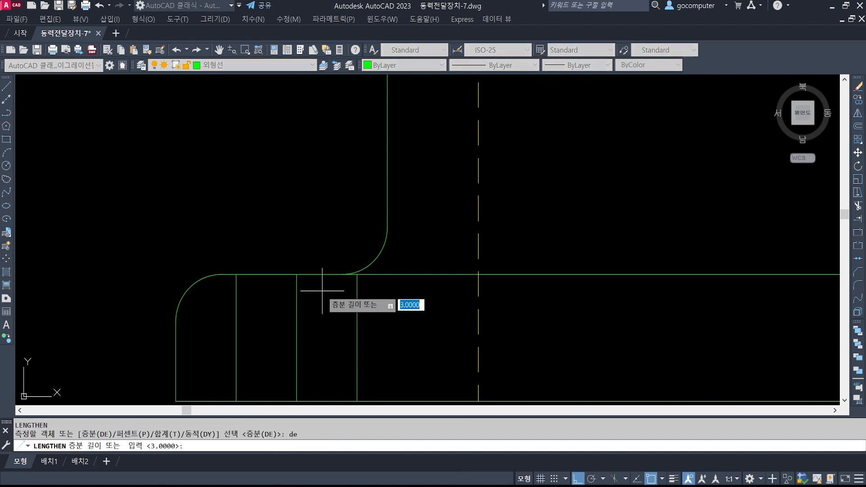
pyautogui.write('3')
pyautogui.press('Return')
pyautogui.press('Return')
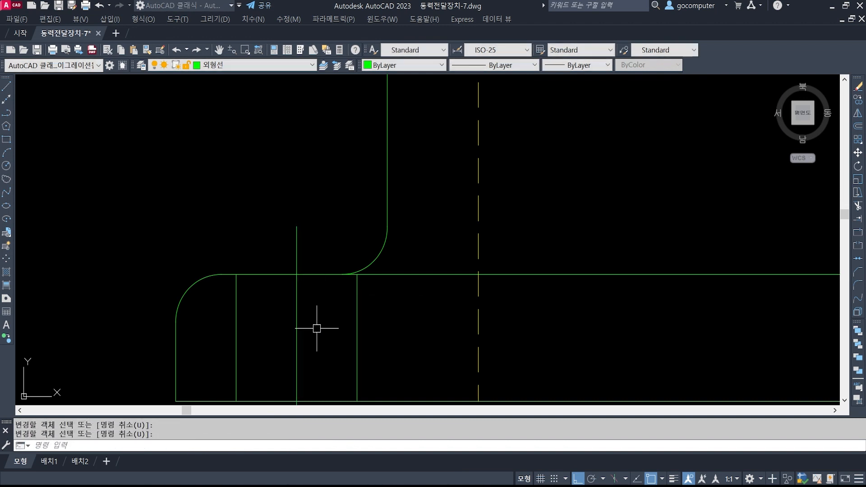
# Step: Move the mounting hole's axis line to the 중심선 layer
pyautogui.moveTo(315, 328); pyautogui.dragTo(291, 306)
pyautogui.click(273, 66)
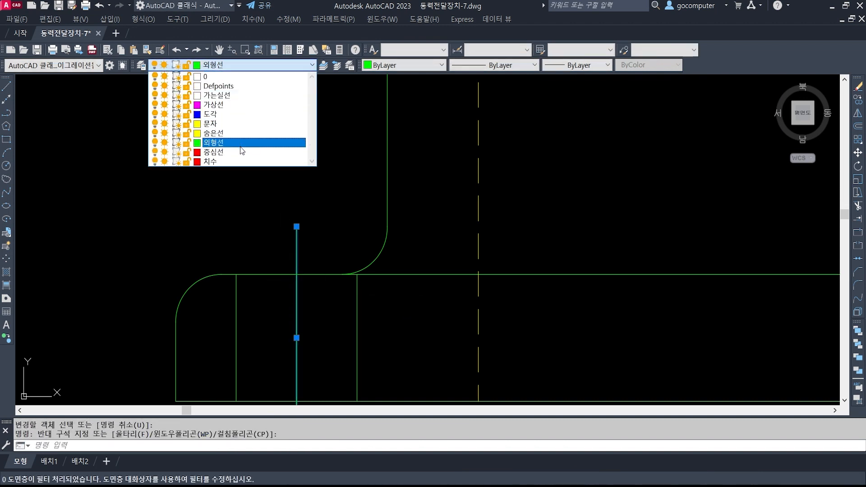
pyautogui.click(212, 143)
pyautogui.press('Escape')
pyautogui.press('Escape')
# Step: Set the linetype scale of the mounting hole's centre line to 0.5 in its properties
pyautogui.scroll(-2, 330, 198)
pyautogui.moveTo(332, 268); pyautogui.dragTo(329, 243, button='middle')
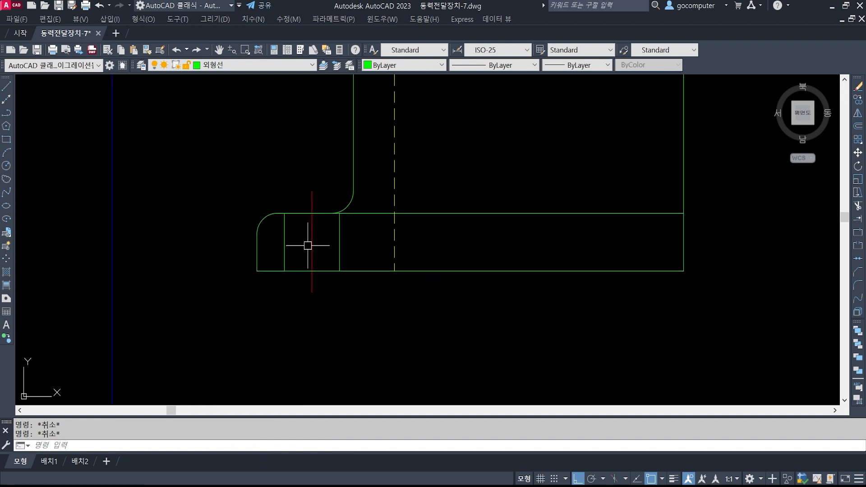
pyautogui.click(312, 250)
pyautogui.doubleClick(313, 221)
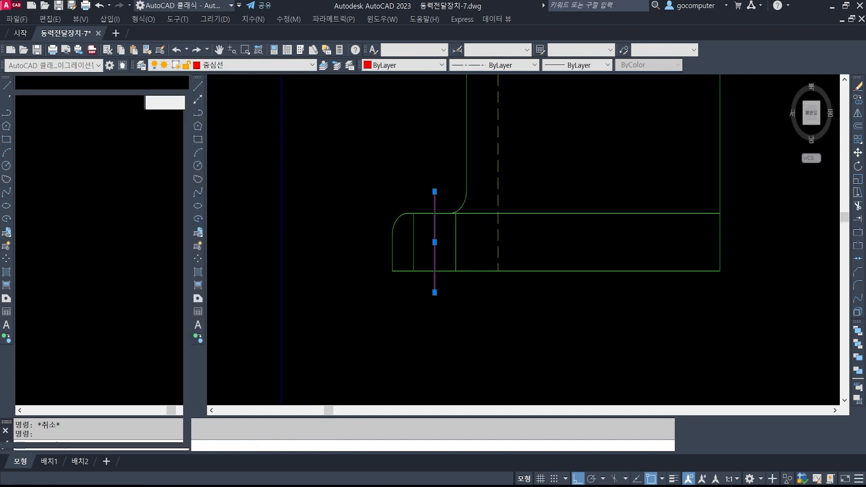
pyautogui.click(123, 167)
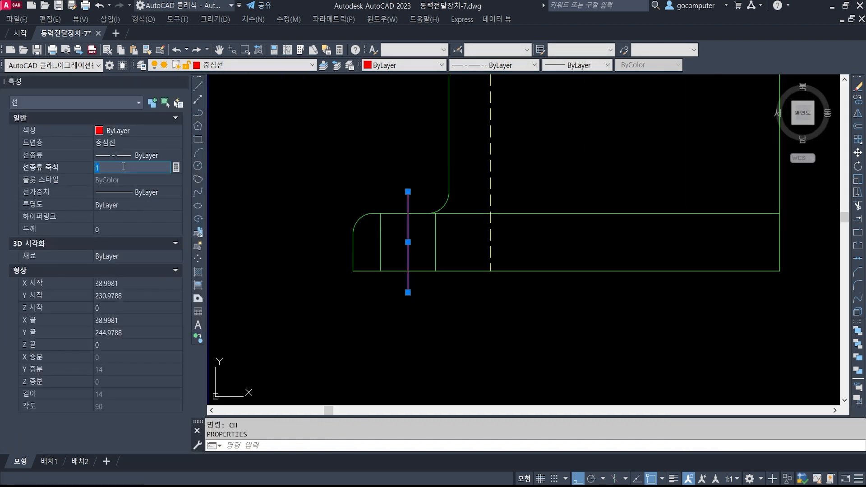
pyautogui.press('Return')
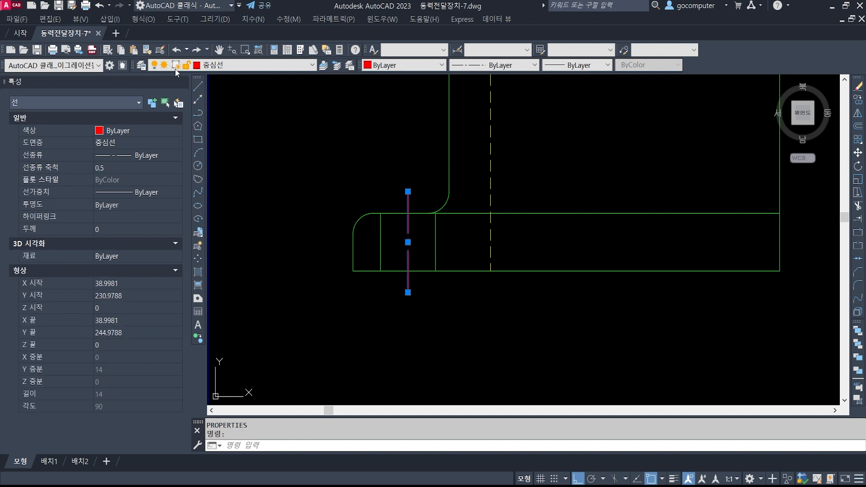
pyautogui.click(182, 79)
pyautogui.press('Escape')
pyautogui.press('Escape')
pyautogui.scroll(-1, 283, 254)
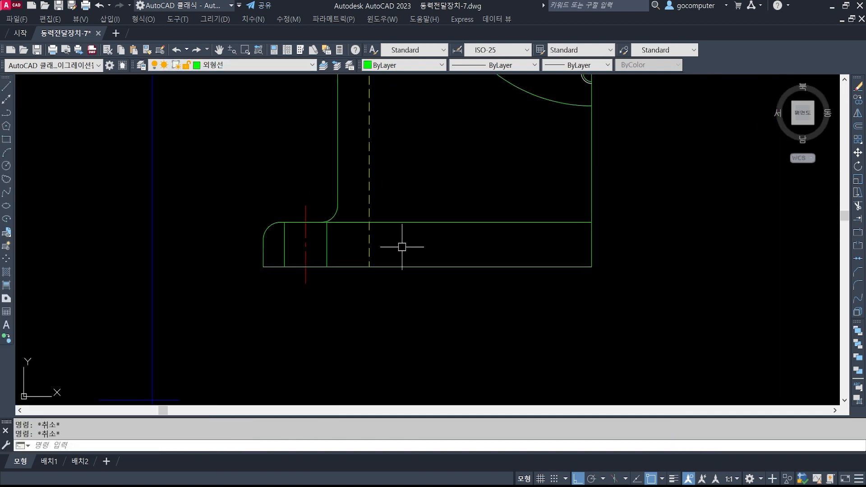
# Step: Make 가는실선 the current layer and draw a wavy spline break line across the base flange between the mounting hole and the dashed line
pyautogui.moveTo(330, 240); pyautogui.dragTo(298, 258, button='middle')
pyautogui.scroll(1, 298, 259)
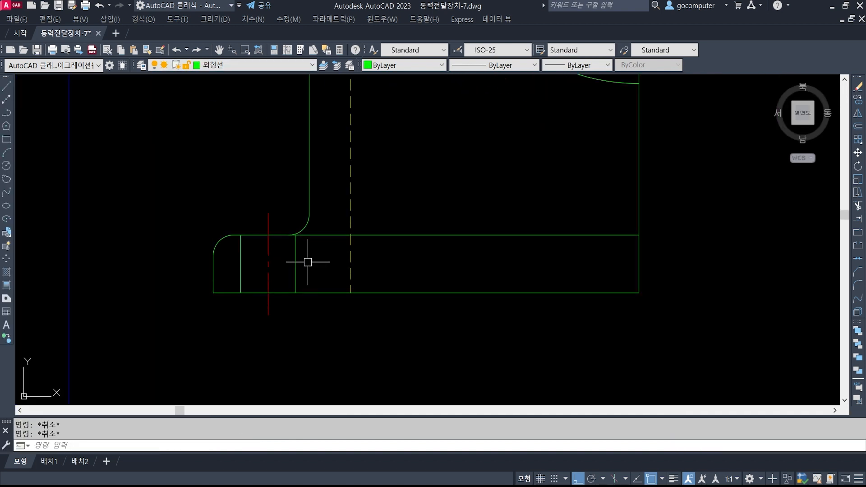
pyautogui.click(264, 65)
pyautogui.click(258, 96)
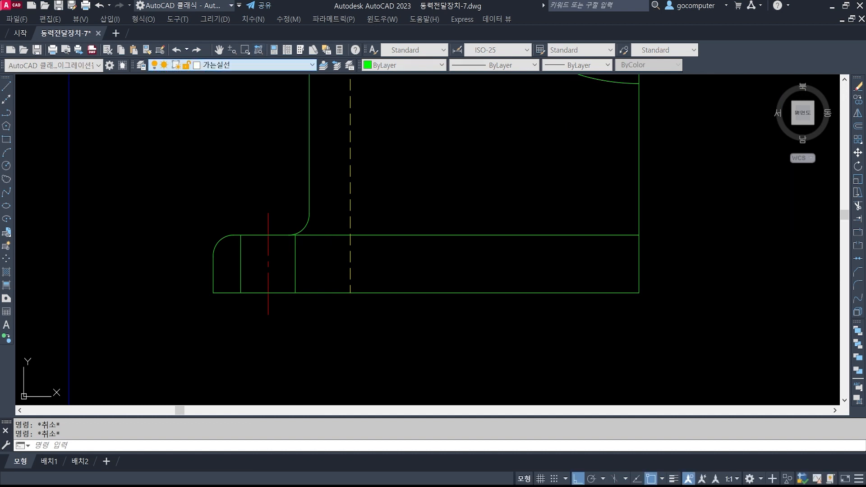
pyautogui.scroll(1, 321, 260)
pyautogui.write('spl')
pyautogui.press('Return')
pyautogui.keyDown('shift'); pyautogui.rightClick(334, 244); pyautogui.keyUp('shift')
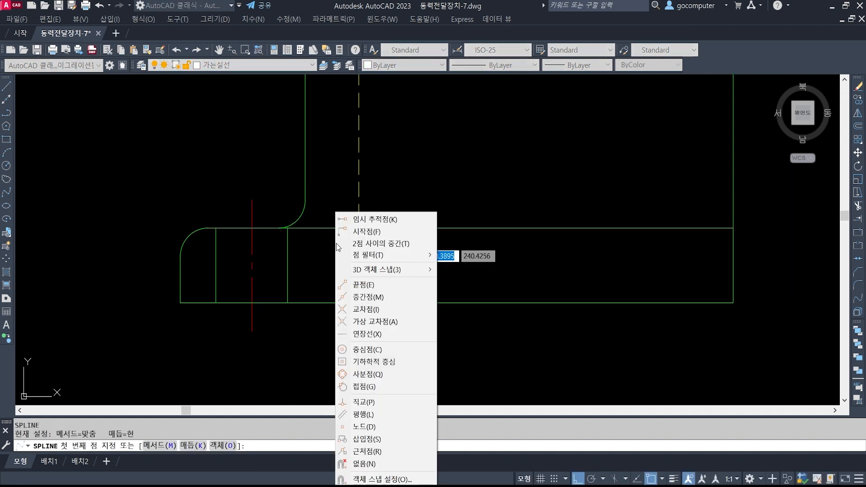
pyautogui.press('r')
pyautogui.click(320, 228)
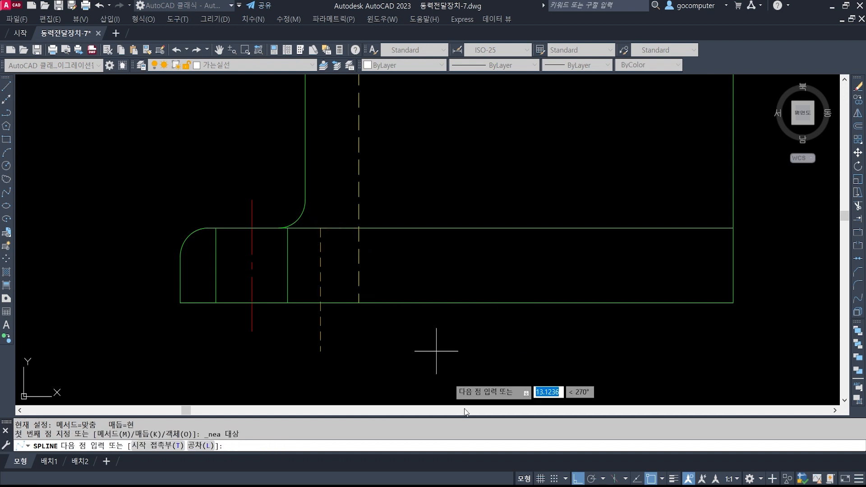
pyautogui.click(326, 247)
pyautogui.click(313, 282)
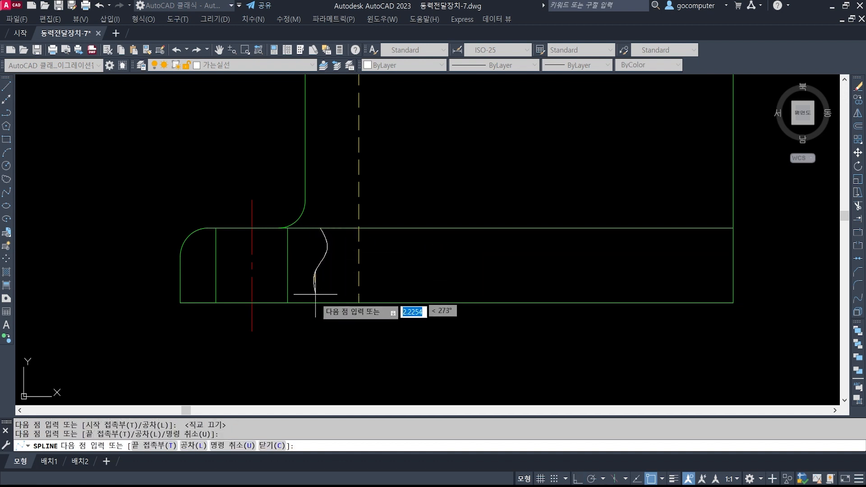
pyautogui.click(314, 302)
pyautogui.press('Return')
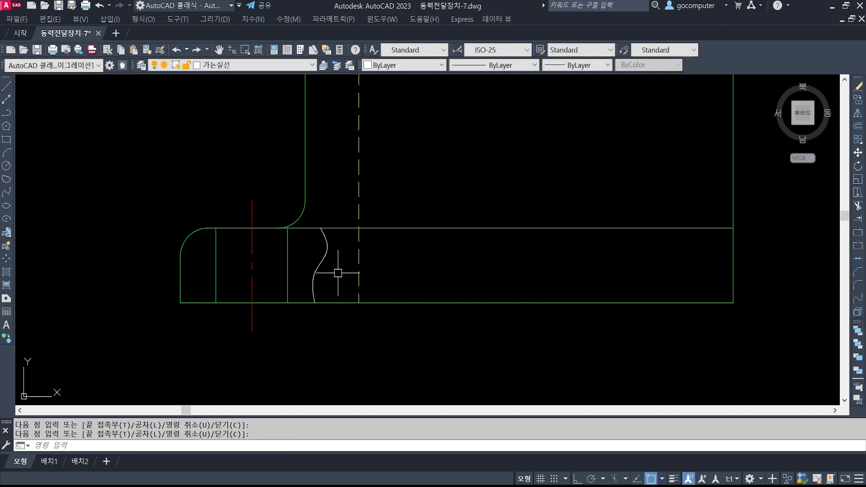
# Step: Try hatching the flange sections on both sides of the mounting hole with ANSI31 at angle 45 and scale 1
pyautogui.write('h')
pyautogui.press('Return')
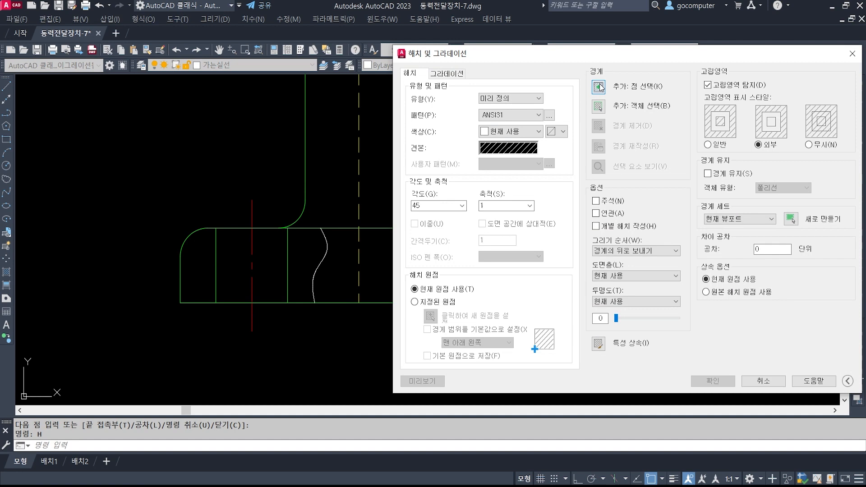
pyautogui.click(600, 87)
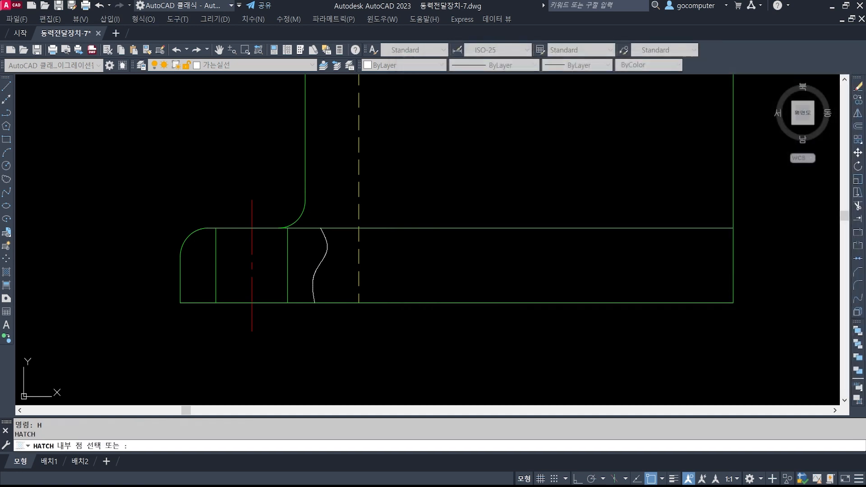
pyautogui.click(196, 257)
pyautogui.click(304, 249)
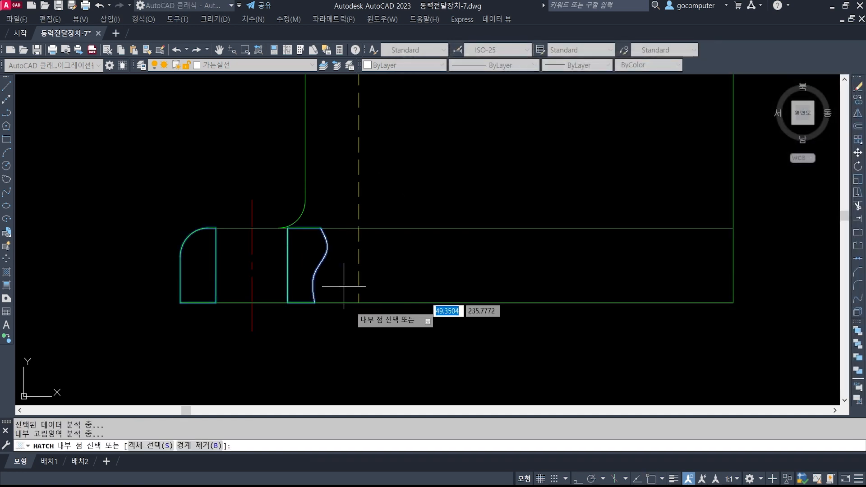
pyautogui.press('Return')
pyautogui.press('Return')
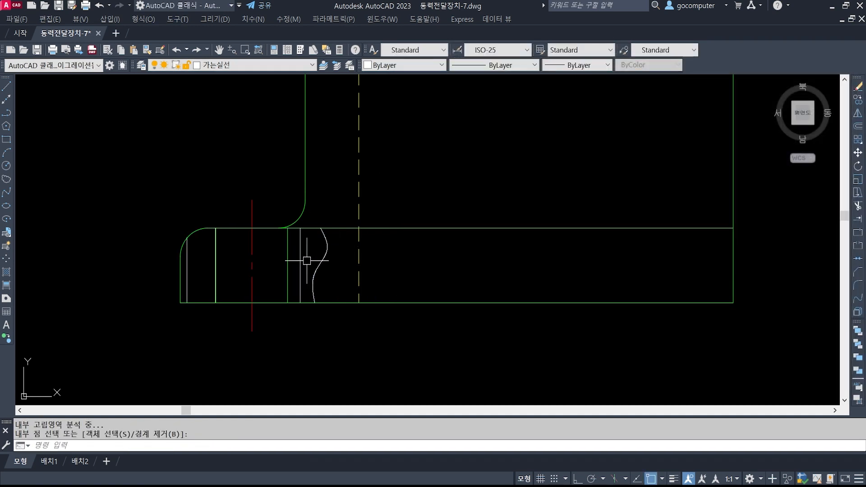
# Step: Inspect the flange hatch's properties and erase the hatch
pyautogui.click(300, 248)
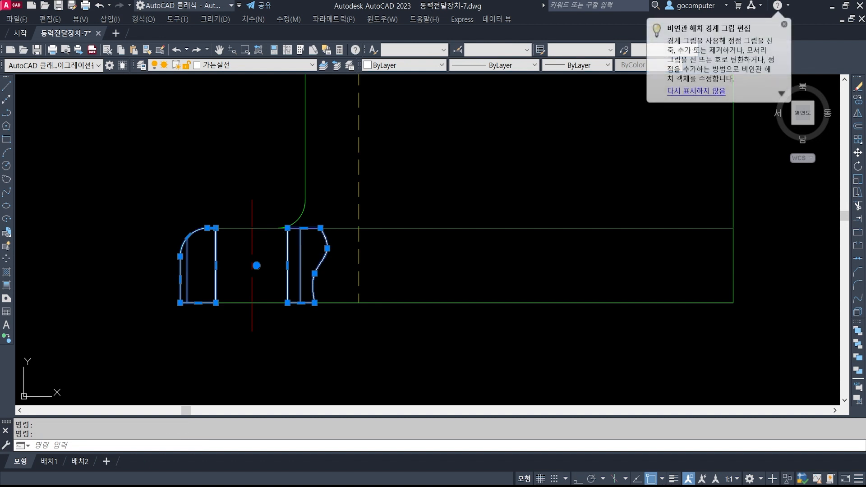
pyautogui.doubleClick(301, 243)
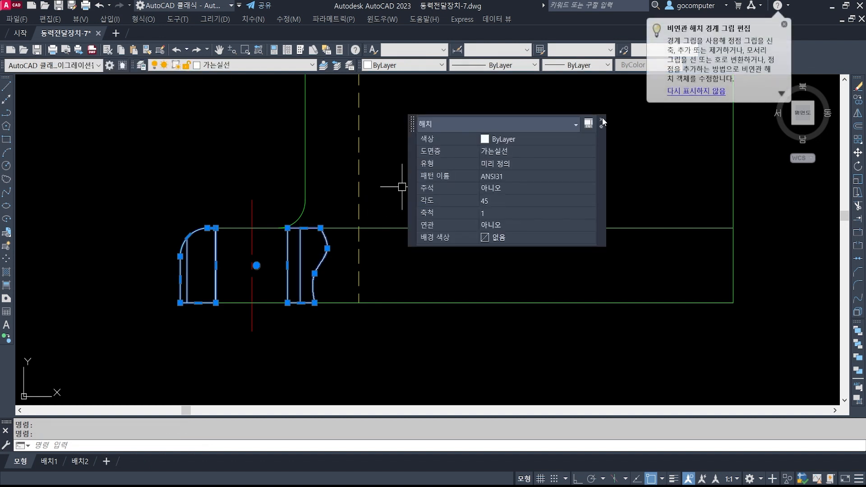
pyautogui.press('Escape')
pyautogui.press('Escape')
pyautogui.write('e')
pyautogui.press('Return')
pyautogui.click(301, 245)
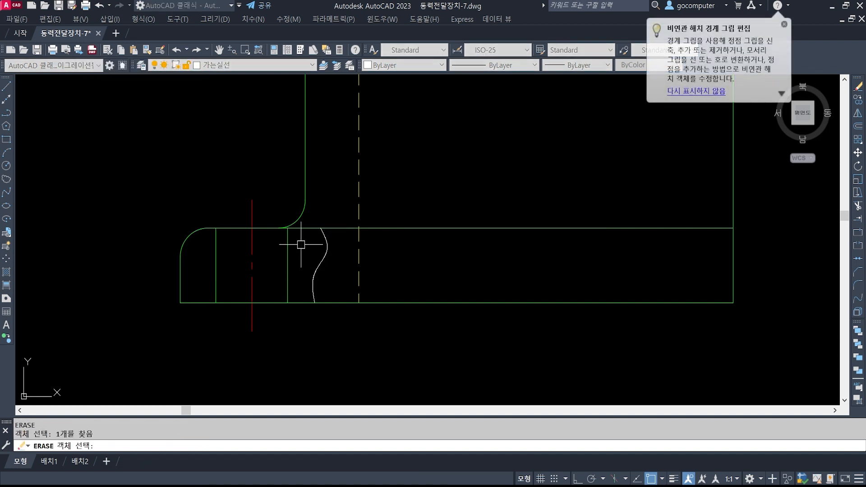
pyautogui.press('Return')
# Step: Hatch the flange sections on both sides of the mounting hole, up to the break line, with ANSI31 at angle 0 and scale 1
pyautogui.write('h')
pyautogui.press('Return')
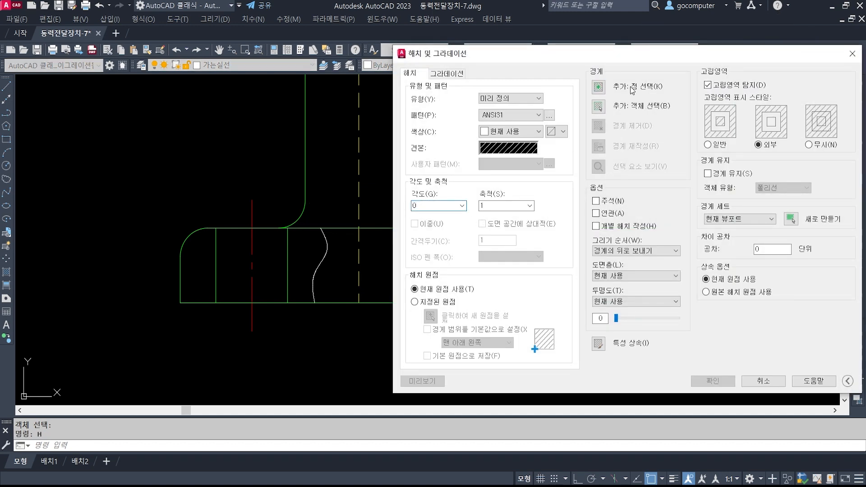
pyautogui.click(599, 86)
pyautogui.click(201, 266)
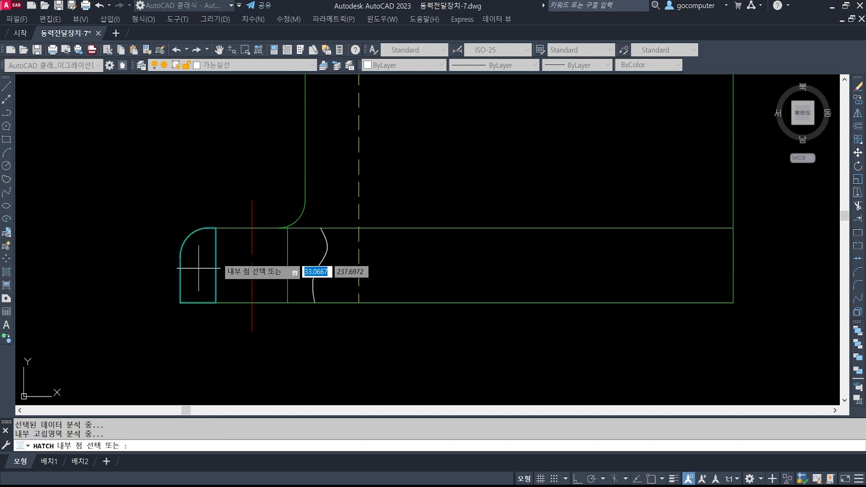
pyautogui.click(307, 260)
pyautogui.press('Return')
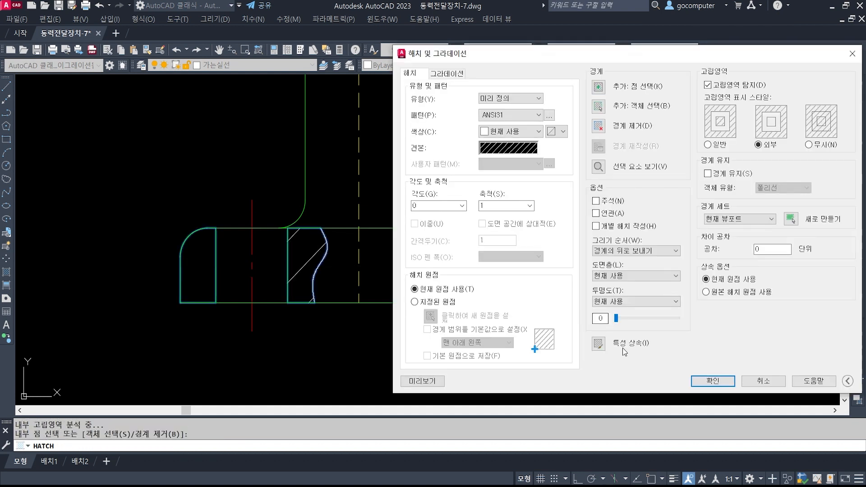
pyautogui.click(706, 380)
# Step: Switch to the reference image 동력전달장치-7.jpg and examine the rib between the round boss and the base flange, then return to AutoCAD
pyautogui.scroll(-2, 316, 338)
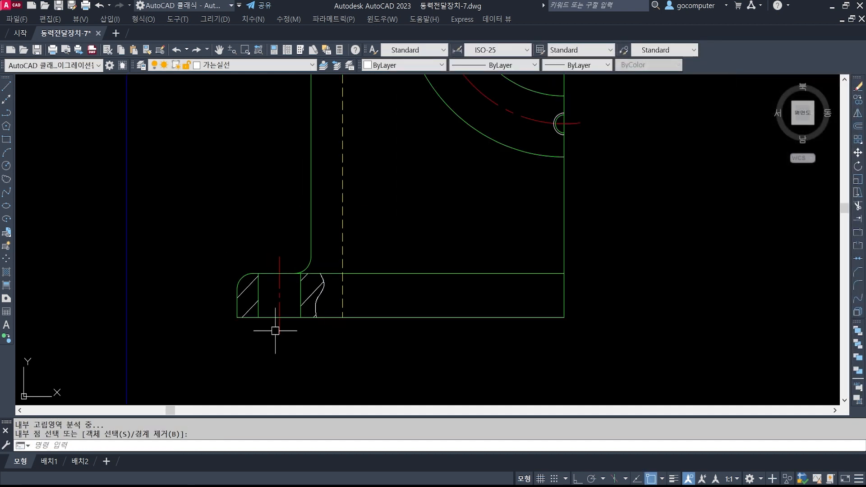
pyautogui.scroll(-2, 281, 274)
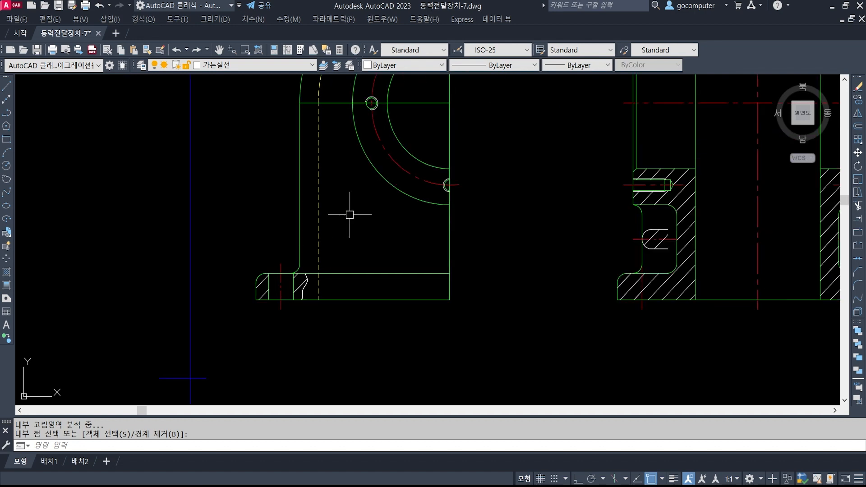
pyautogui.moveTo(350, 214); pyautogui.dragTo(254, 268, button='middle')
pyautogui.hotkey('alt', 'Tab')
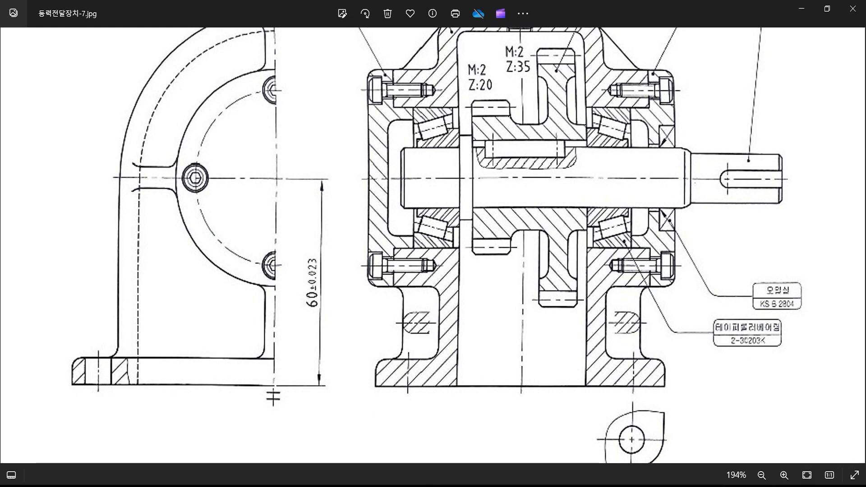
pyautogui.hotkey('alt', 'Tab')
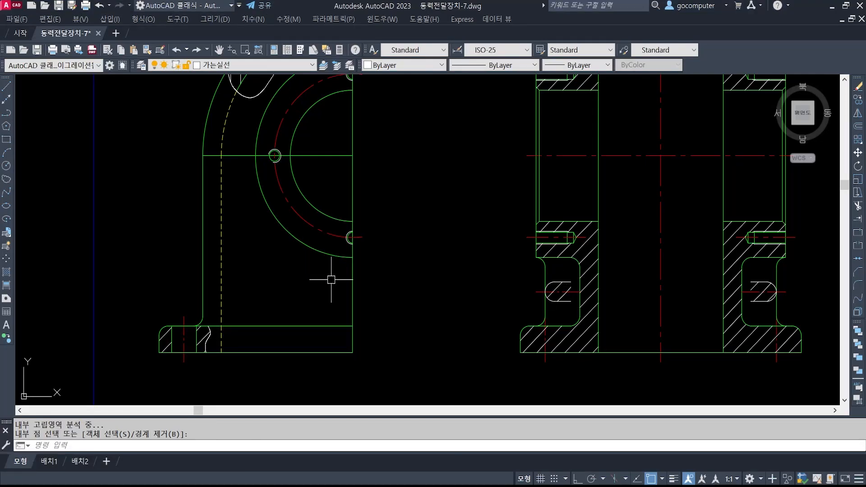
# Step: Offset the side view's vertical centre edge 3 to the left to form the rib's edge
pyautogui.write('o')
pyautogui.press('Return')
pyautogui.write('3')
pyautogui.press('Return')
pyautogui.click(353, 292)
pyautogui.click(301, 287)
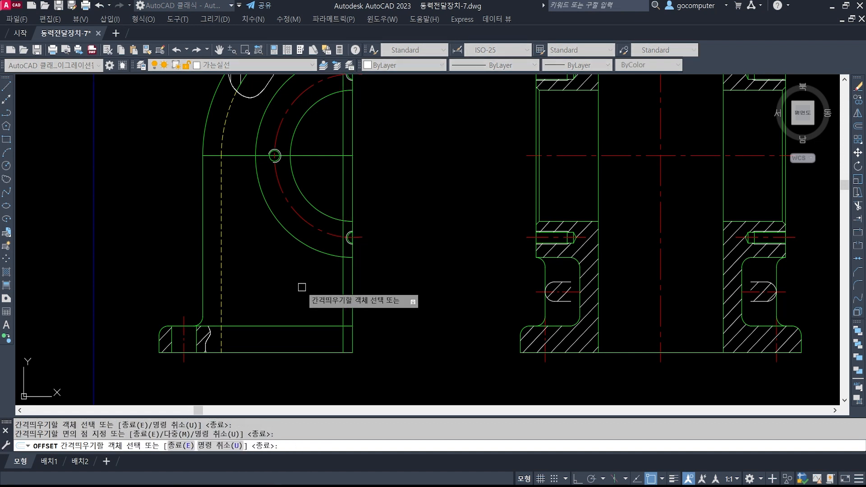
pyautogui.scroll(4, 329, 254)
pyautogui.press('Return')
# Step: Trim the offset rib edge so it runs only between the round boss's outer arc and the base flange's upper edge
pyautogui.write('tr')
pyautogui.press('Return')
pyautogui.click(371, 259)
pyautogui.press('Return')
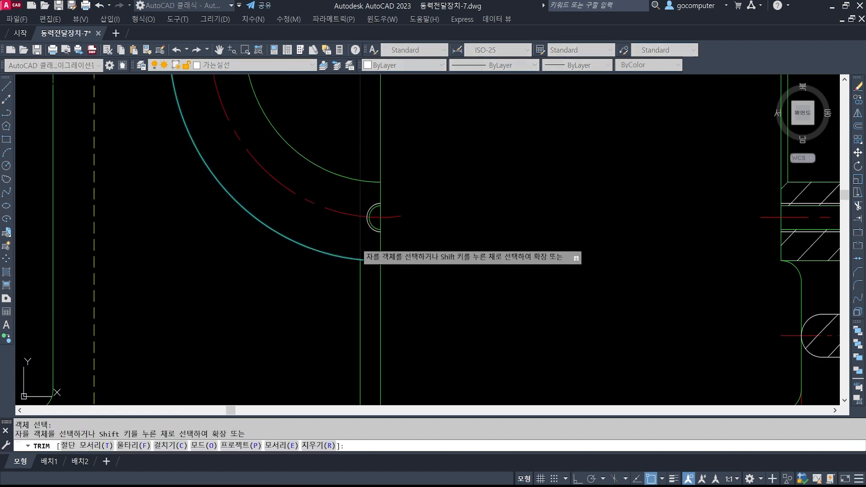
pyautogui.moveTo(394, 340); pyautogui.dragTo(360, 194, button='middle')
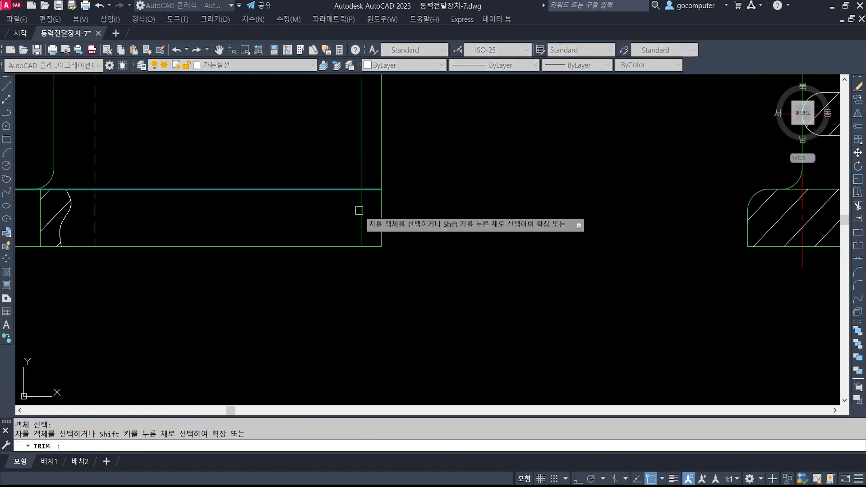
pyautogui.click(360, 210)
pyautogui.press('Return')
pyautogui.moveTo(401, 151); pyautogui.dragTo(387, 252, button='middle')
pyautogui.write('f')
pyautogui.press('Return')
pyautogui.write('3')
pyautogui.click(349, 233)
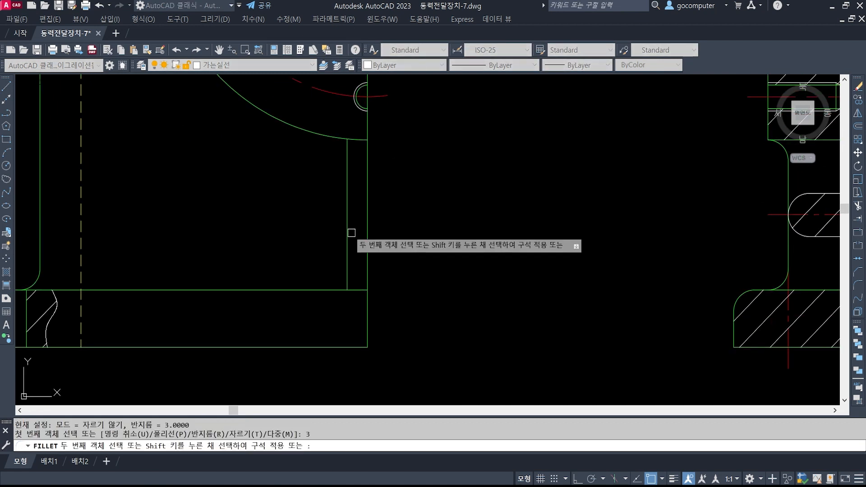
pyautogui.press('Escape')
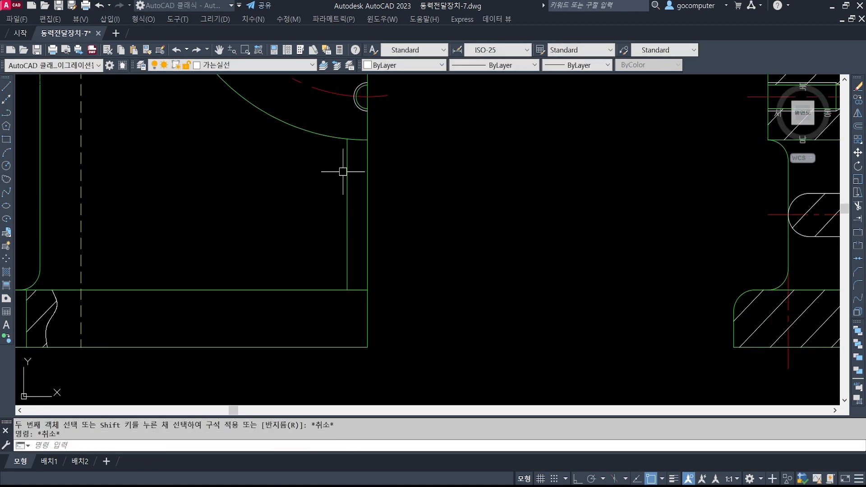
# Step: Fillet the rib edge with radius 3 where it meets the boss arc and the flange's upper edge
pyautogui.press('Return')
pyautogui.click(346, 155)
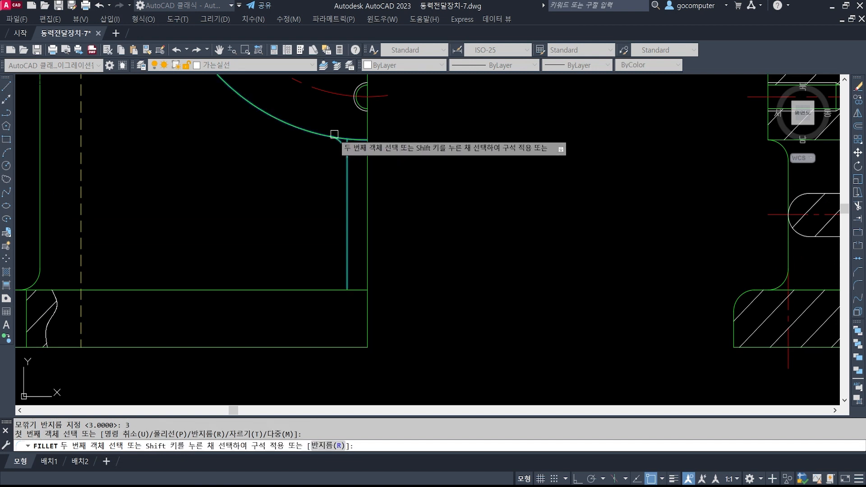
pyautogui.click(340, 137)
pyautogui.press('Return')
pyautogui.click(347, 267)
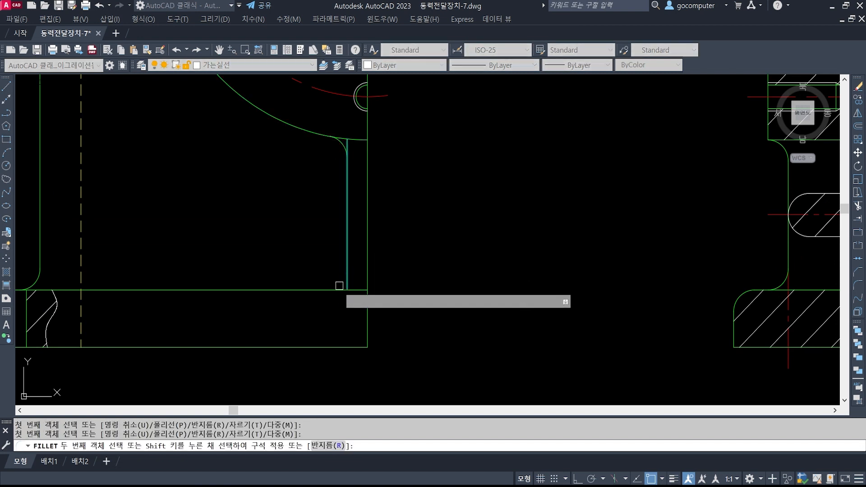
pyautogui.click(342, 289)
# Step: Trim off the rib edge's stub above the upper fillet, using the fillet arc as cutting edge
pyautogui.scroll(2, 347, 266)
pyautogui.write('tr')
pyautogui.press('Return')
pyautogui.click(337, 294)
pyautogui.moveTo(357, 99); pyautogui.dragTo(350, 280, button='middle')
pyautogui.press('Return')
pyautogui.click(339, 246)
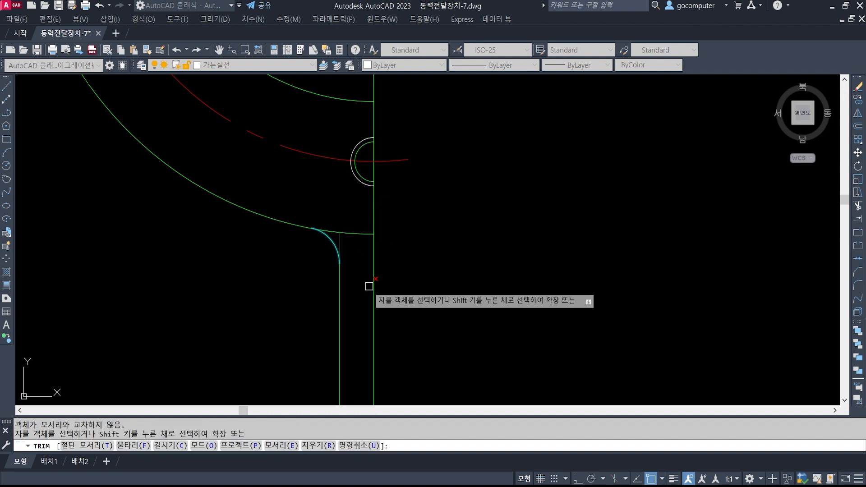
pyautogui.click(343, 235)
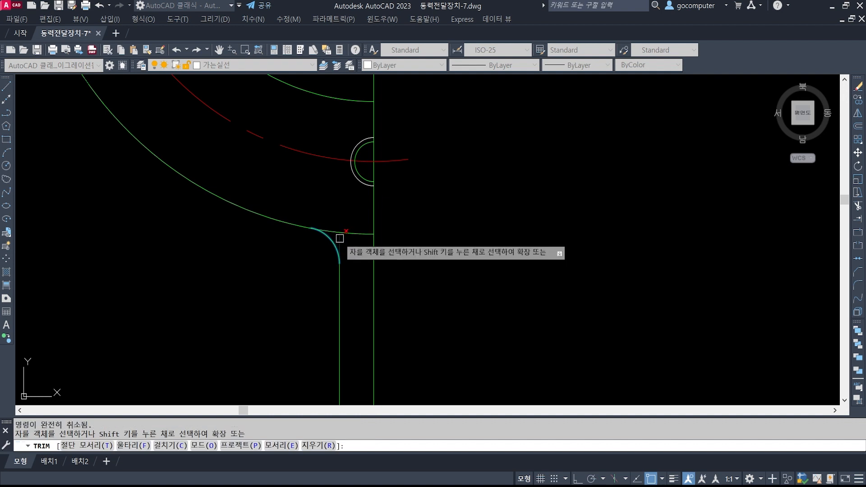
pyautogui.moveTo(354, 287); pyautogui.dragTo(343, 232, button='middle')
# Step: Try to trim the rib edge's stub below the start of the lower fillet
pyautogui.write('t')
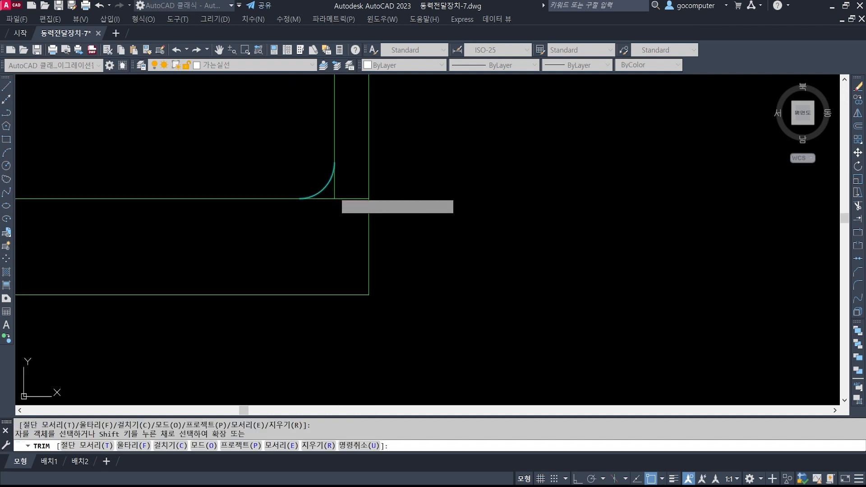
pyautogui.press('Return')
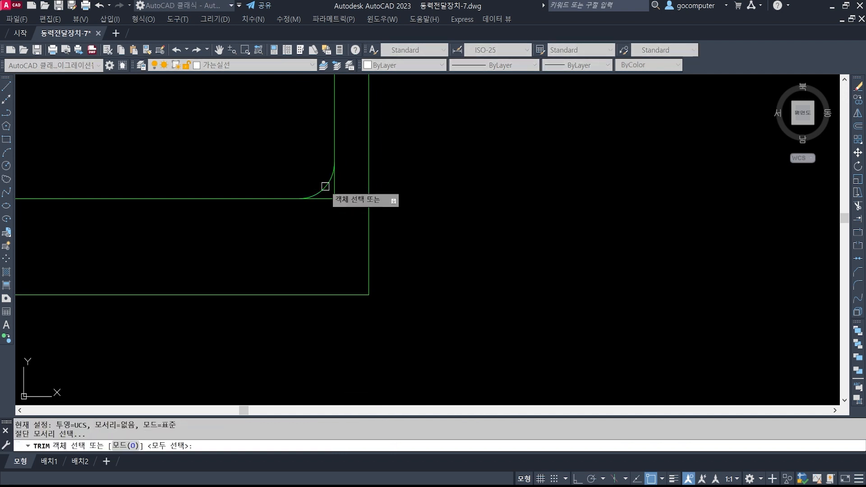
pyautogui.click(334, 188)
pyautogui.press('Return')
pyautogui.click(335, 188)
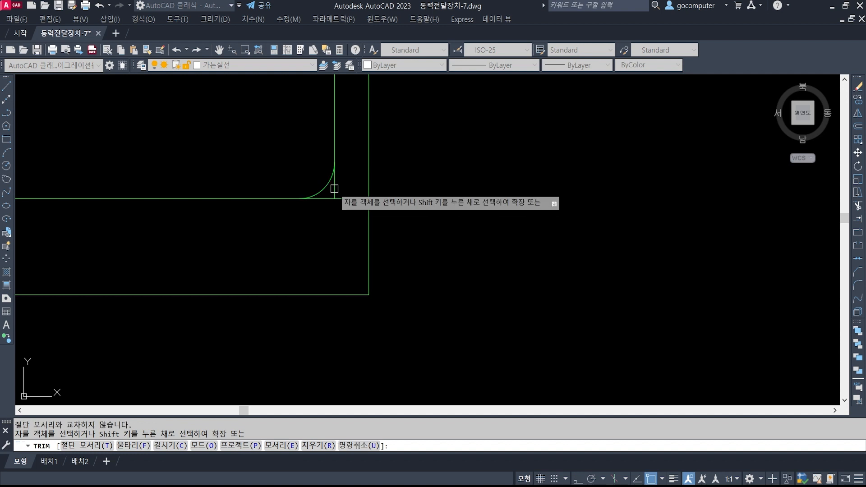
pyautogui.scroll(3, 337, 187)
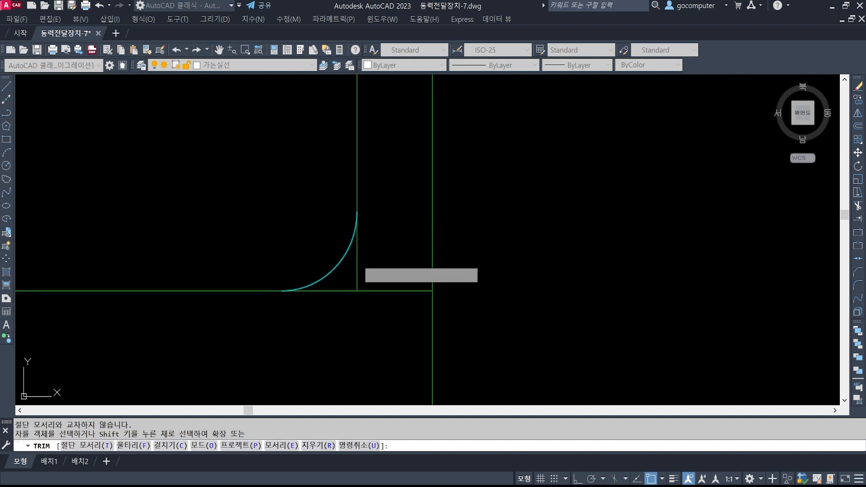
pyautogui.press('Escape')
pyautogui.press('Escape')
# Step: Draw a slightly sloped helper line from the lower fillet's upper tangent point across the vertical centre edge
pyautogui.write('l')
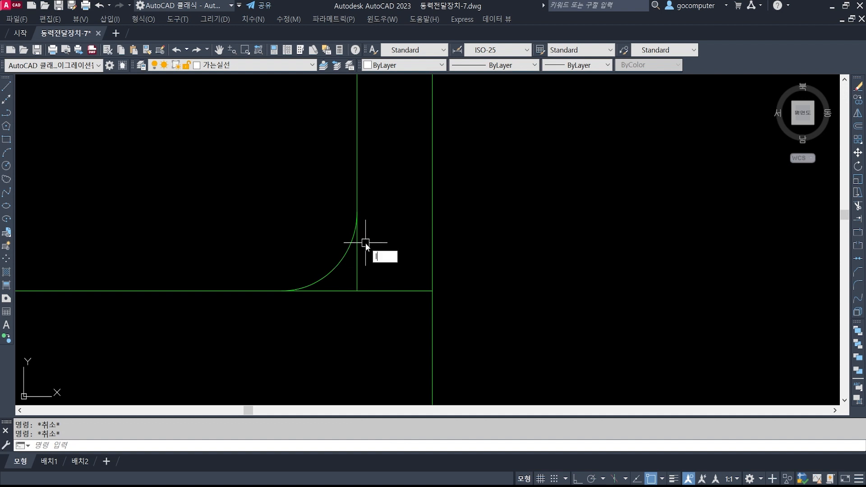
pyautogui.press('Return')
pyautogui.click(356, 212)
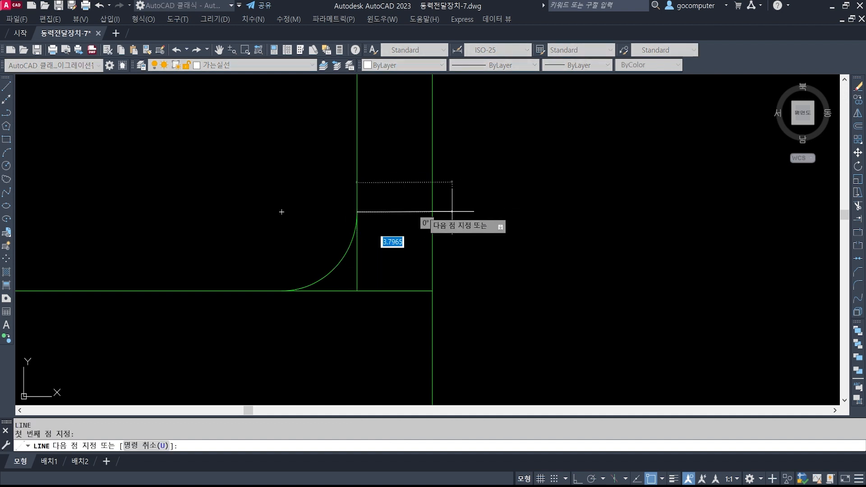
pyautogui.press('Escape')
pyautogui.press('Escape')
pyautogui.write('l')
pyautogui.press('Return')
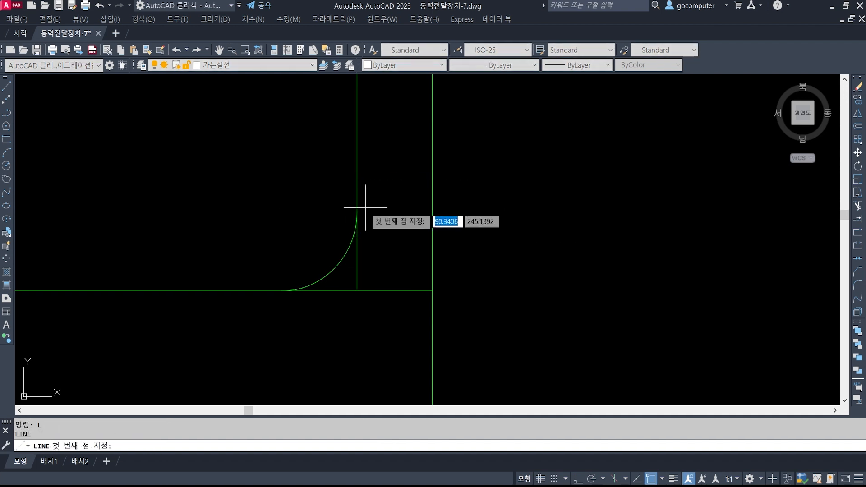
pyautogui.click(357, 212)
pyautogui.click(577, 199)
pyautogui.press('Return')
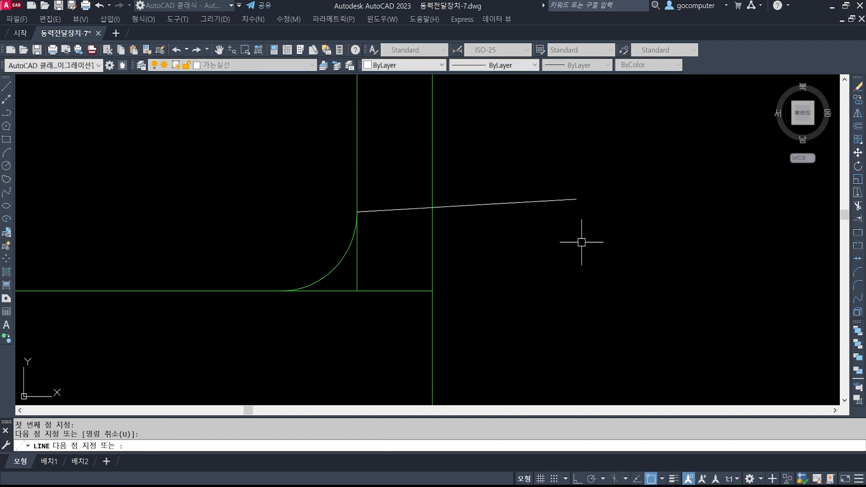
# Step: Trim the rib edge's lower stub against the helper line and erase the helper line
pyautogui.write('tr')
pyautogui.press('Return')
pyautogui.click(492, 156)
pyautogui.click(329, 267)
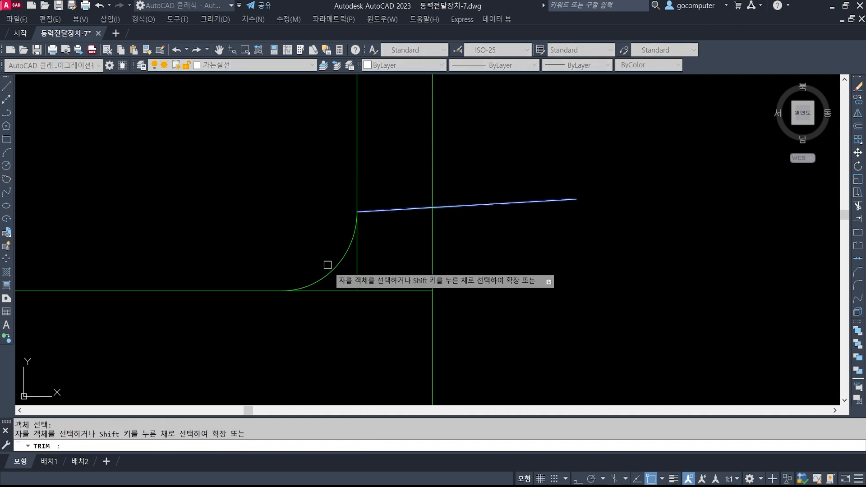
pyautogui.press('Escape')
pyautogui.write('e')
pyautogui.press('Return')
pyautogui.click(533, 250)
pyautogui.press('Return')
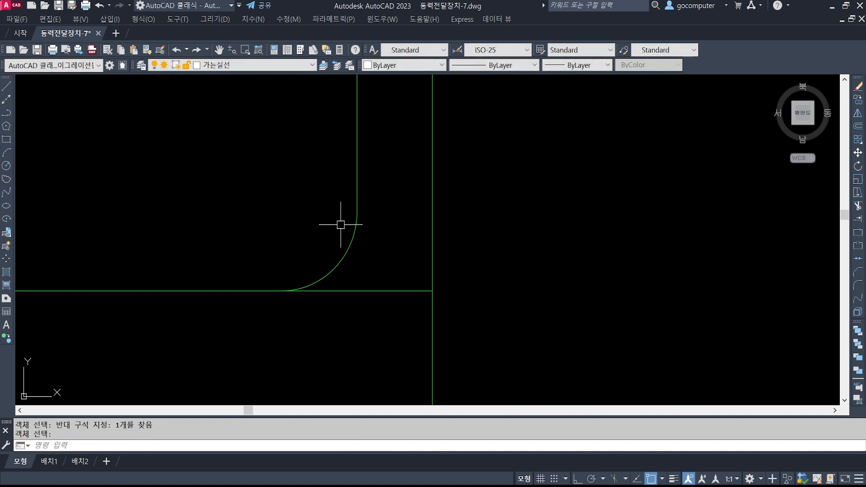
# Step: Undo the last erase and the stub trim, and erase only the helper line
pyautogui.write('u')
pyautogui.press('Return')
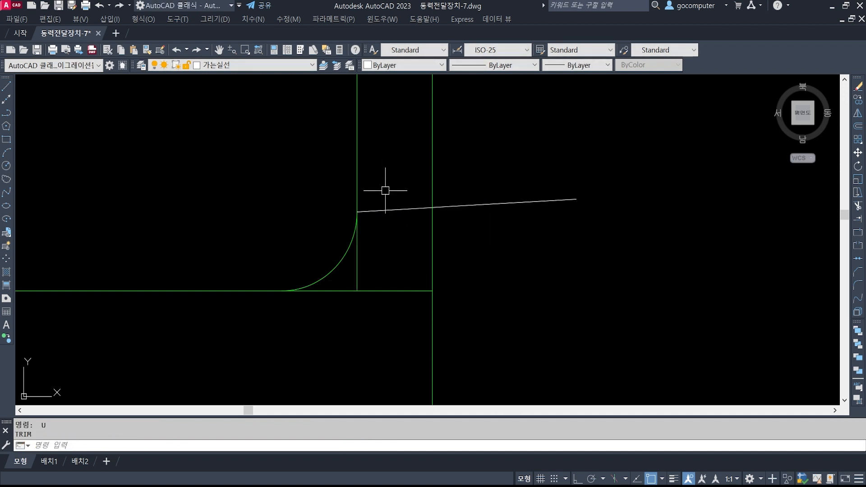
pyautogui.write('e')
pyautogui.press('Return')
pyautogui.click(391, 225)
pyautogui.click(380, 190)
pyautogui.press('Return')
# Step: Shorten the rib edge by stretching its lower endpoint up to the lower fillet's tangent point
pyautogui.click(387, 255)
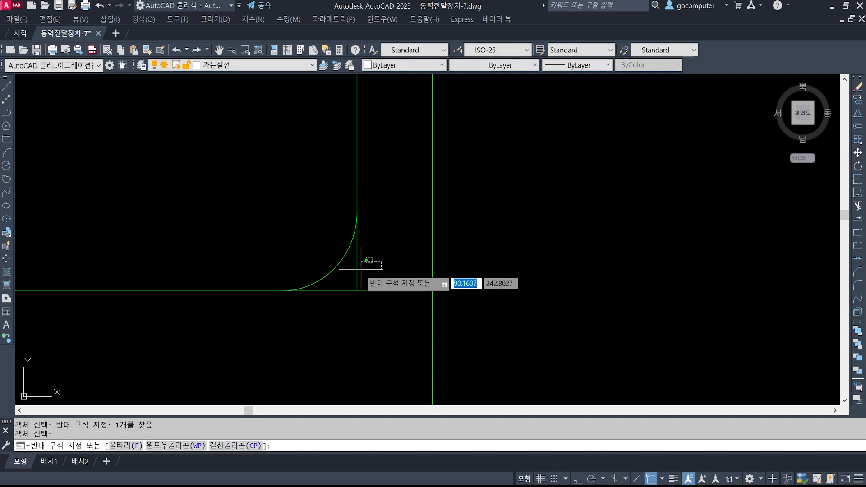
pyautogui.click(348, 272)
pyautogui.click(364, 289)
pyautogui.click(357, 291)
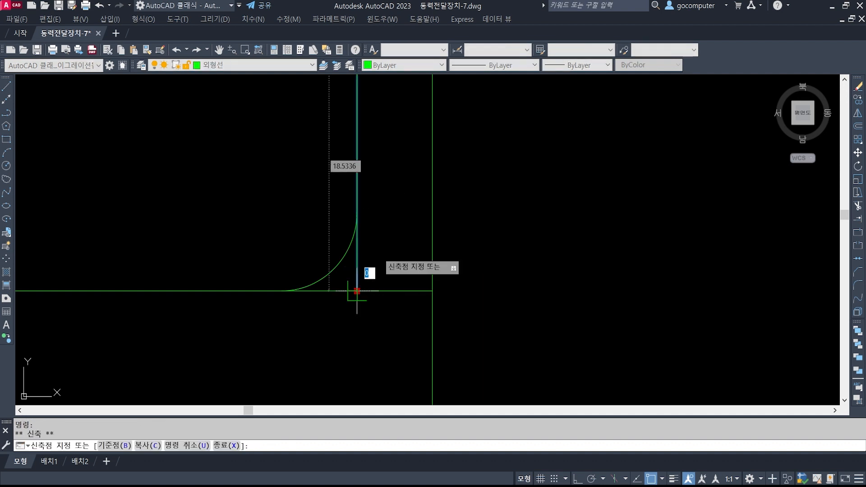
pyautogui.rightClick(366, 217)
pyautogui.press('Escape')
pyautogui.press('Escape')
pyautogui.press('Escape')
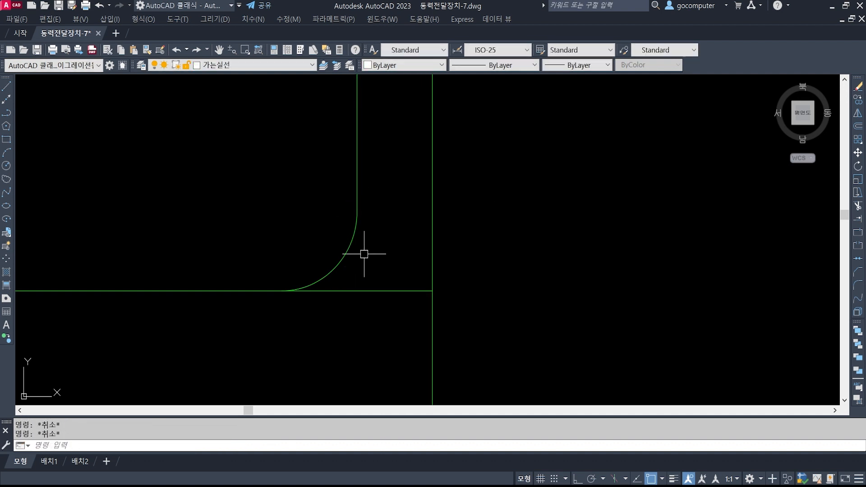
# Step: Switch to the reference image 동력전달장치-7.jpg and examine how the upper rib's end aligns with the section view's sloped rib, then return to AutoCAD
pyautogui.scroll(-5, 336, 247)
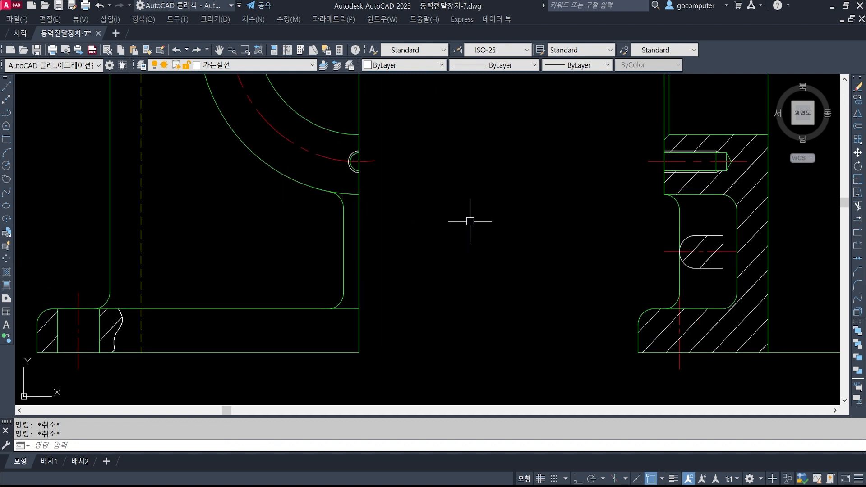
pyautogui.moveTo(457, 201); pyautogui.dragTo(453, 222, button='middle')
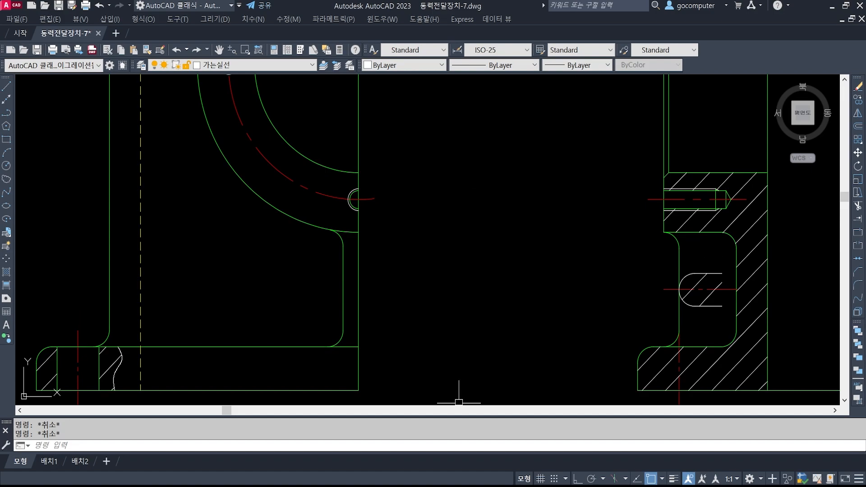
pyautogui.hotkey('alt', 'Tab')
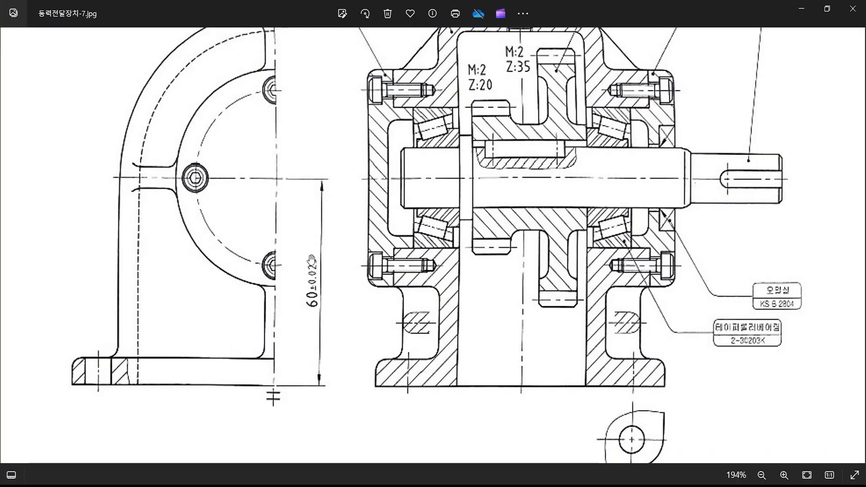
pyautogui.moveTo(257, 177); pyautogui.dragTo(269, 222)
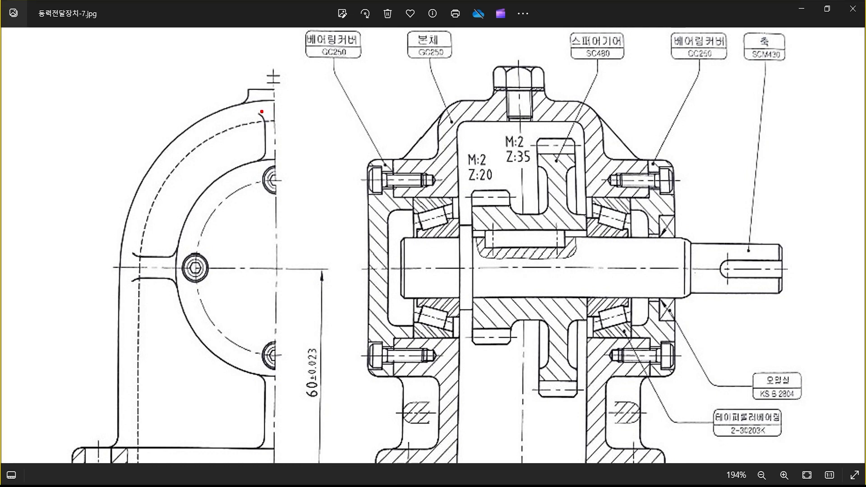
pyautogui.moveTo(258, 112); pyautogui.dragTo(446, 112)
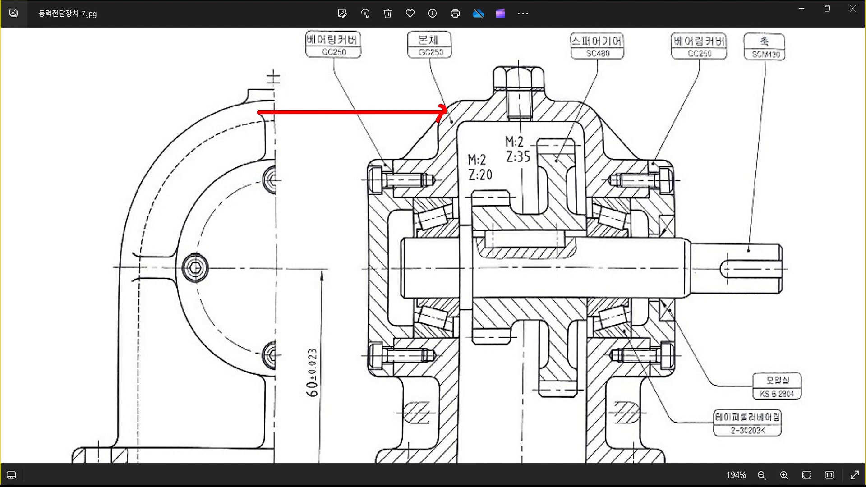
pyautogui.press('Escape')
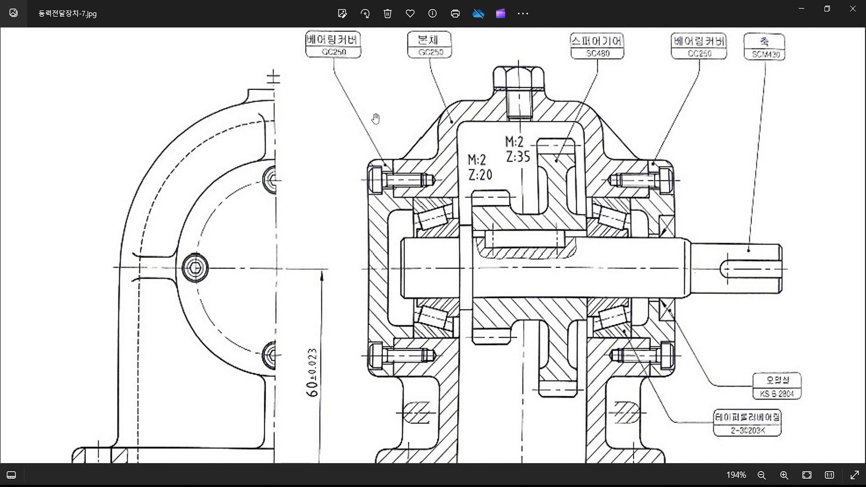
pyautogui.hotkey('ctrl', '2')
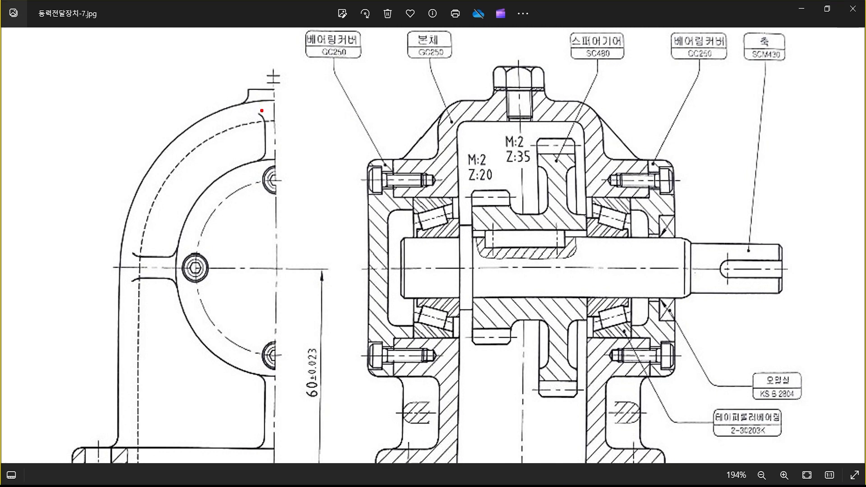
pyautogui.moveTo(260, 112); pyautogui.dragTo(447, 112)
pyautogui.press('Escape')
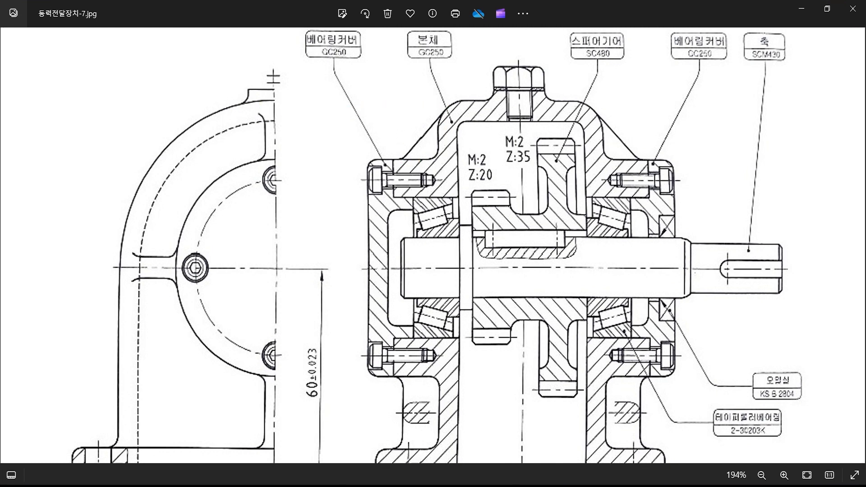
pyautogui.hotkey('alt', 'Tab')
# Step: Draw a horizontal projection line from the upper end of the section view's left sloped rib to the side view's vertical centre edge
pyautogui.scroll(-5, 447, 176)
pyautogui.scroll(6, 522, 226)
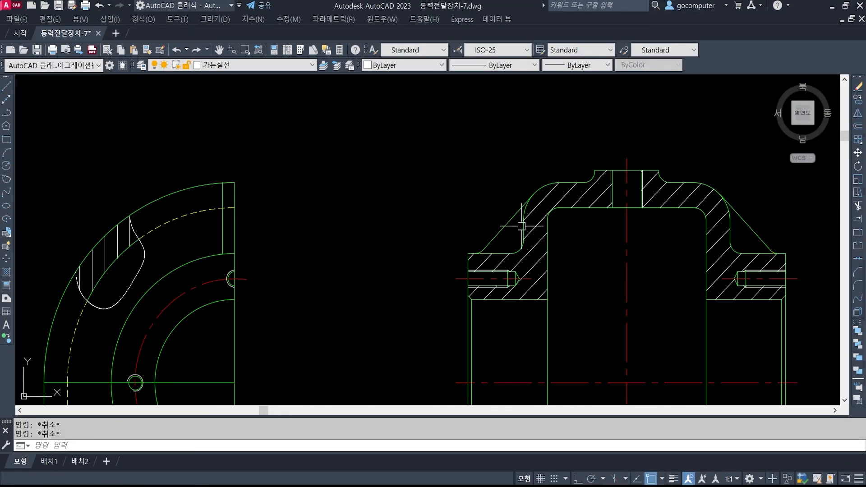
pyautogui.write('l')
pyautogui.press('Return')
pyautogui.scroll(3, 523, 203)
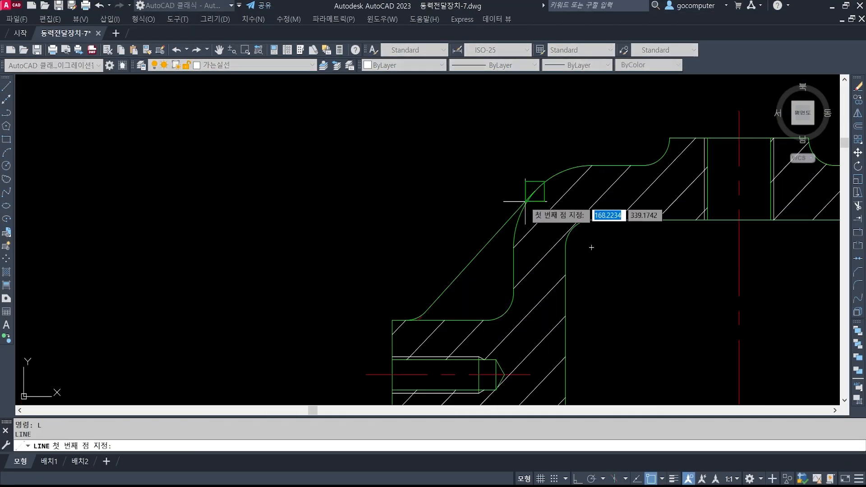
pyautogui.click(525, 203)
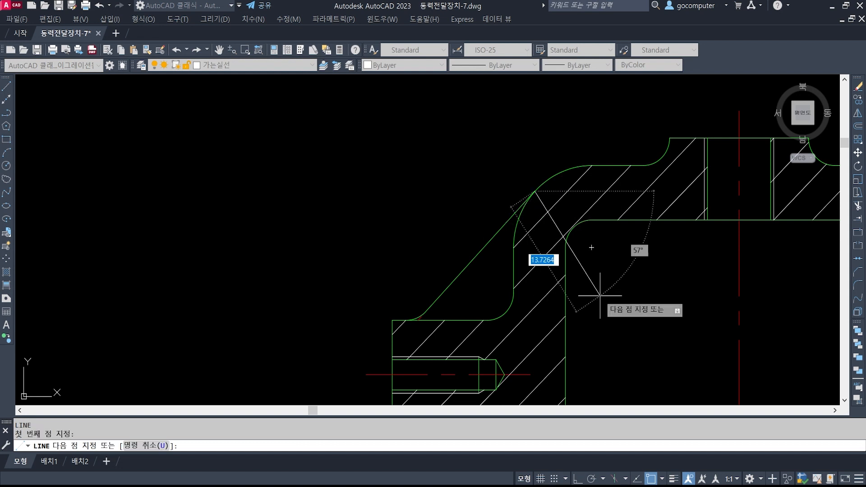
pyautogui.scroll(-2, 587, 280)
pyautogui.scroll(2, 381, 203)
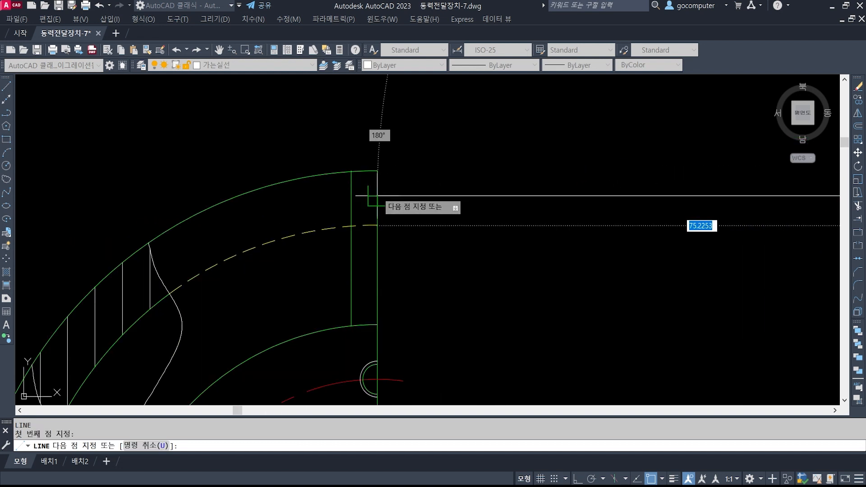
pyautogui.click(375, 194)
pyautogui.press('Return')
# Step: Try erasing the upper rib's vertical edge line, and undo the erase
pyautogui.scroll(2, 379, 307)
pyautogui.write('e')
pyautogui.press('Return')
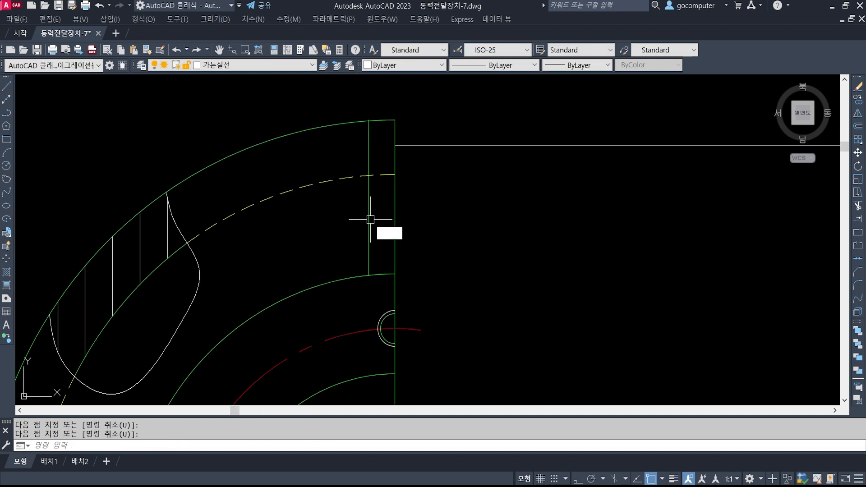
pyautogui.click(368, 218)
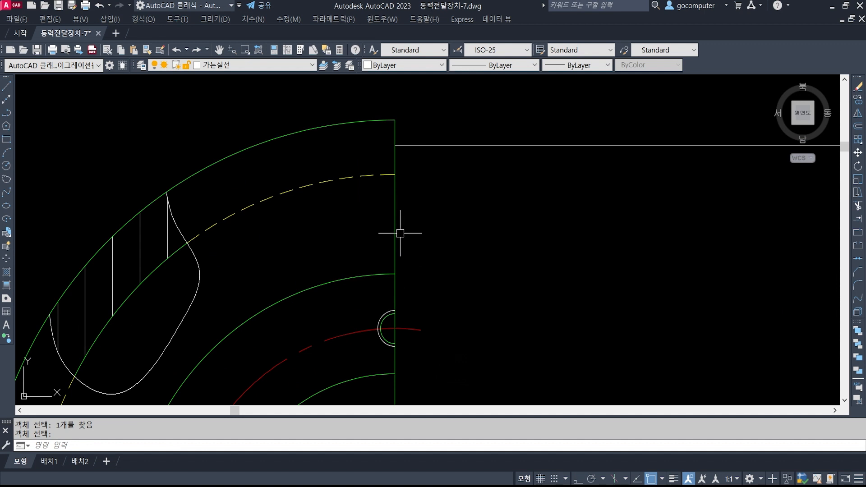
pyautogui.moveTo(382, 187); pyautogui.dragTo(421, 186, button='middle')
pyautogui.write('u')
pyautogui.press('Return')
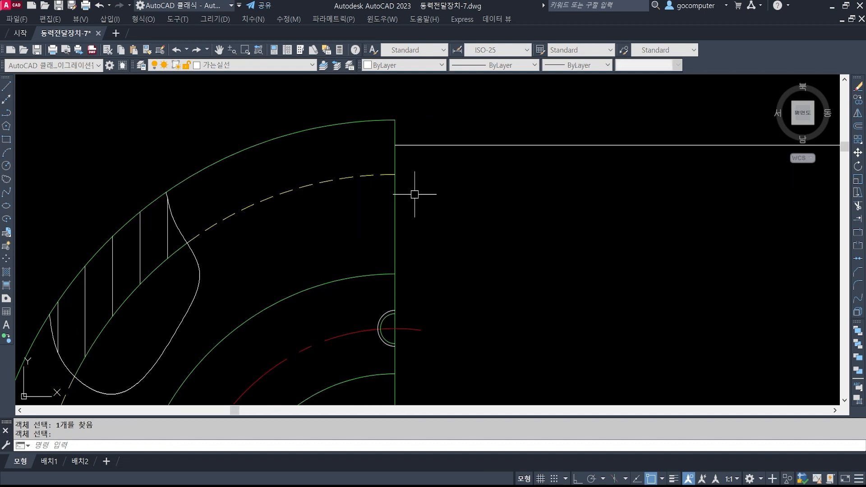
pyautogui.press('Return')
pyautogui.moveTo(394, 200); pyautogui.dragTo(413, 217, button='middle')
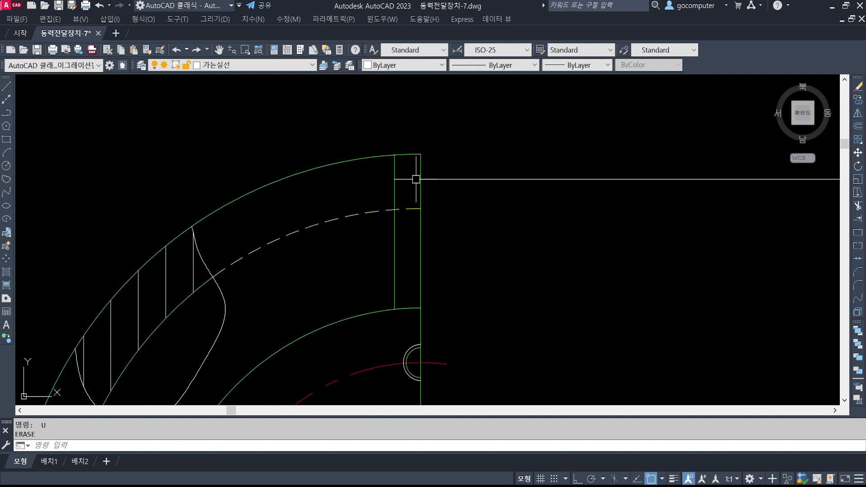
# Step: Extend the horizontal projection line from the vertical centre edge to the upper rib's edge line
pyautogui.write('ex')
pyautogui.press('Return')
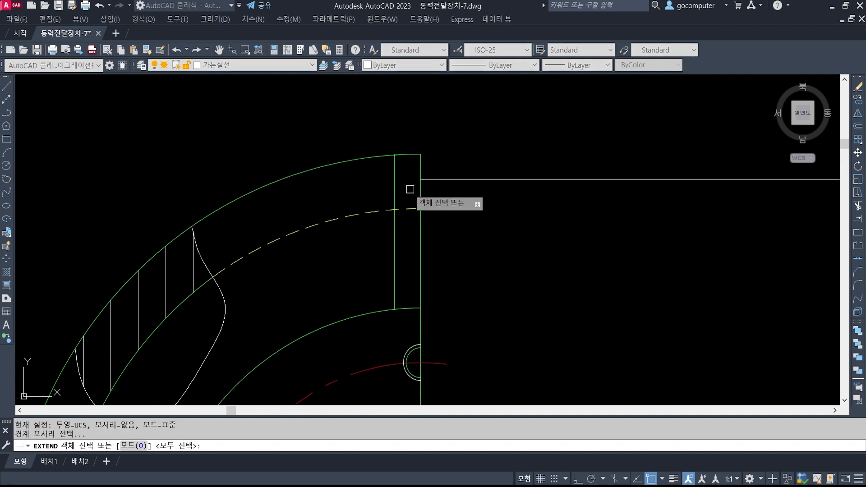
pyautogui.click(394, 189)
pyautogui.press('Return')
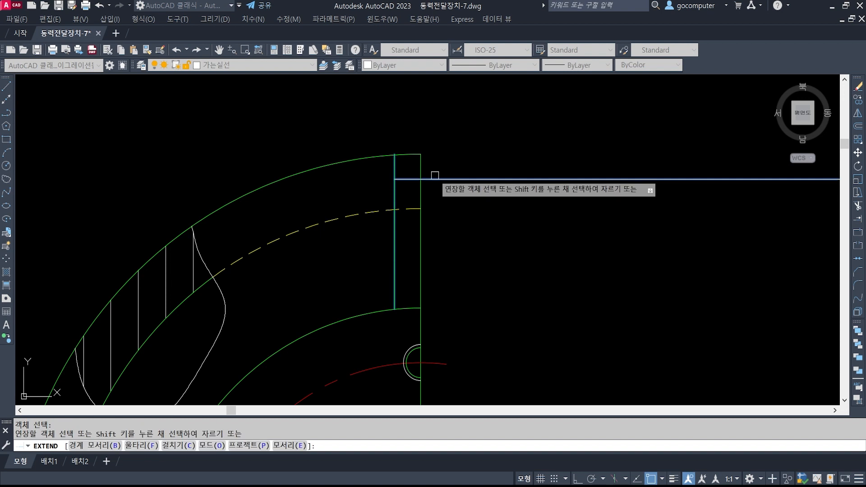
pyautogui.click(431, 177)
pyautogui.press('Return')
pyautogui.click(405, 177)
pyautogui.press('Escape')
pyautogui.press('Escape')
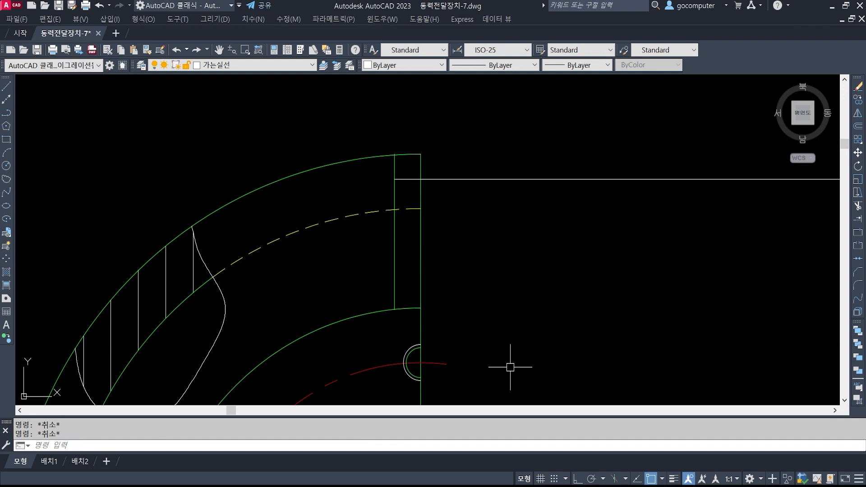
# Step: Turn on Ortho mode and stretch the projection line's end horizontally beyond the upper rib's edge, away from the centre edge
pyautogui.click(578, 478)
pyautogui.click(505, 212)
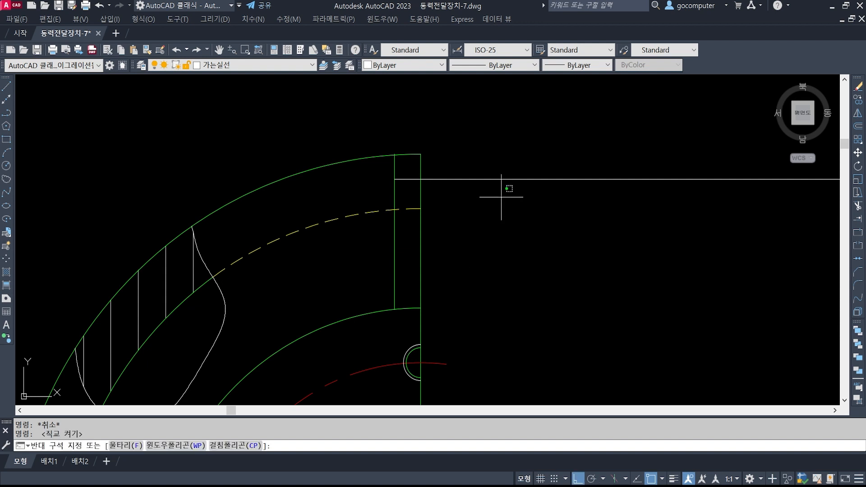
pyautogui.click(402, 168)
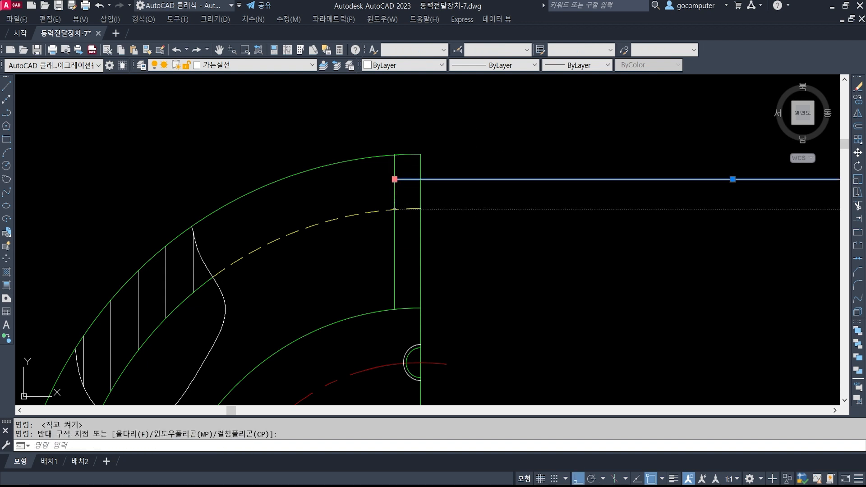
pyautogui.click(394, 179)
pyautogui.click(348, 190)
pyautogui.press('Escape')
pyautogui.press('Escape')
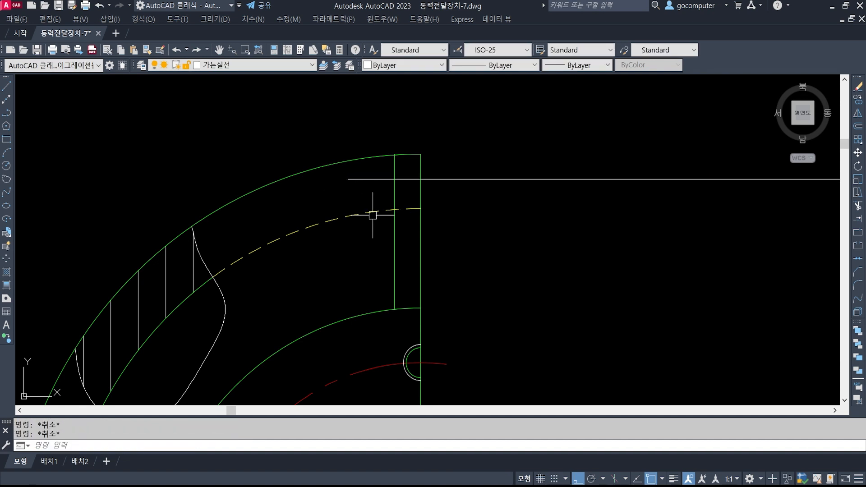
# Step: Offset the upper rib's edge line 3 mm away from the centre edge
pyautogui.write('o')
pyautogui.press('Return')
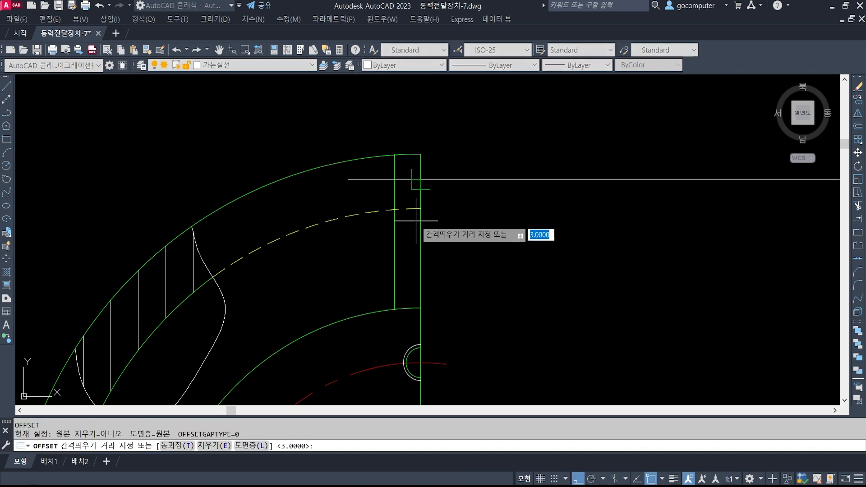
pyautogui.press('Escape')
pyautogui.press('Escape')
pyautogui.write('o')
pyautogui.press('Return')
pyautogui.press('Return')
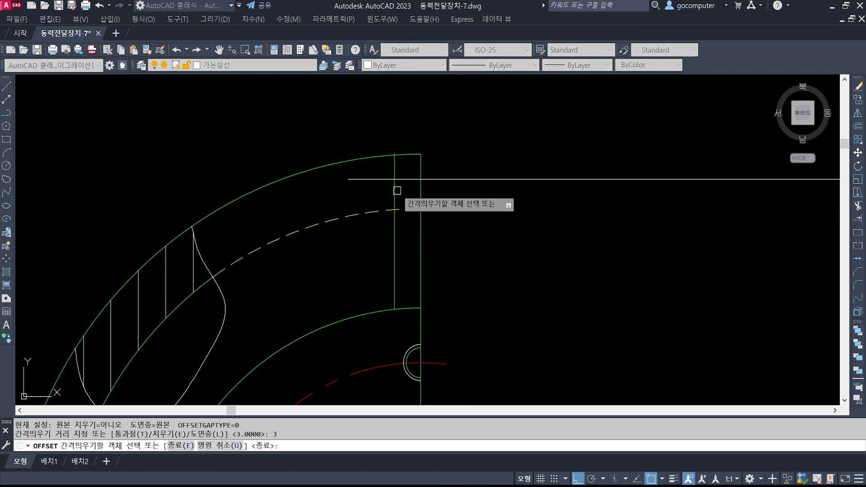
pyautogui.click(395, 187)
pyautogui.click(384, 185)
pyautogui.press('Return')
# Step: Trim the projection line's overhang at the offset line, and erase that offset line
pyautogui.write('tr')
pyautogui.press('Return')
pyautogui.click(369, 184)
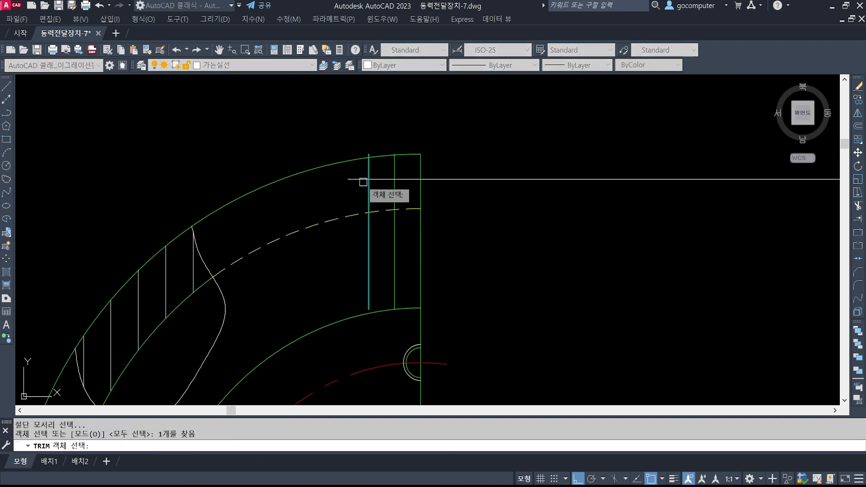
pyautogui.press('Return')
pyautogui.click(361, 180)
pyautogui.press('Return')
pyautogui.write('e')
pyautogui.press('Return')
pyautogui.click(368, 184)
pyautogui.press('Return')
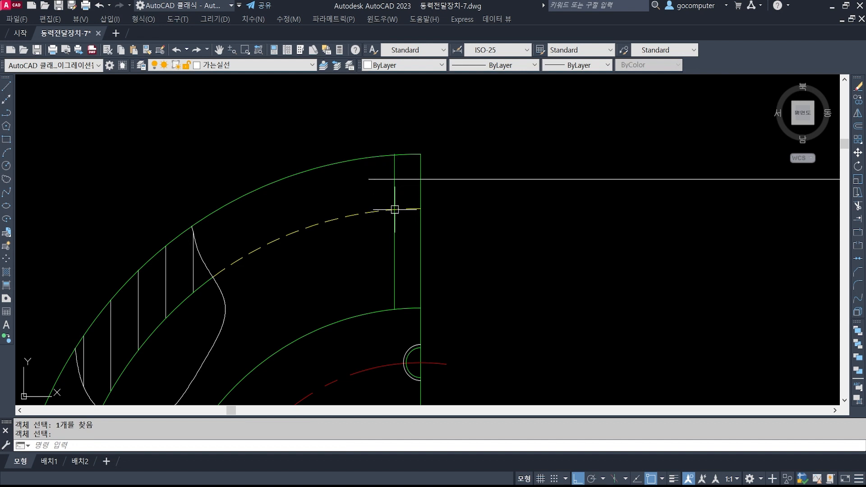
# Step: Trim the projection line and the upper rib's edge against each other, leaving a corner with a short horizontal stub
pyautogui.write('tr')
pyautogui.press('Return')
pyautogui.click(395, 186)
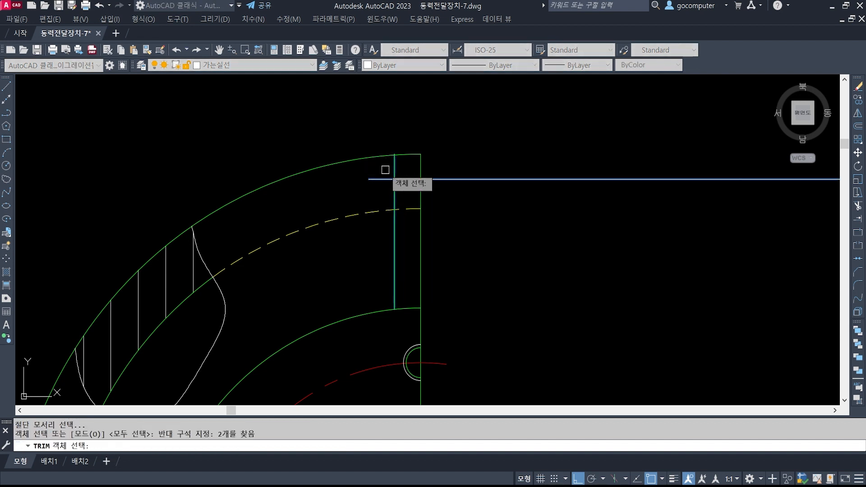
pyautogui.press('Return')
pyautogui.click(407, 179)
pyautogui.press('Return')
pyautogui.moveTo(421, 295); pyautogui.dragTo(443, 265, button='middle')
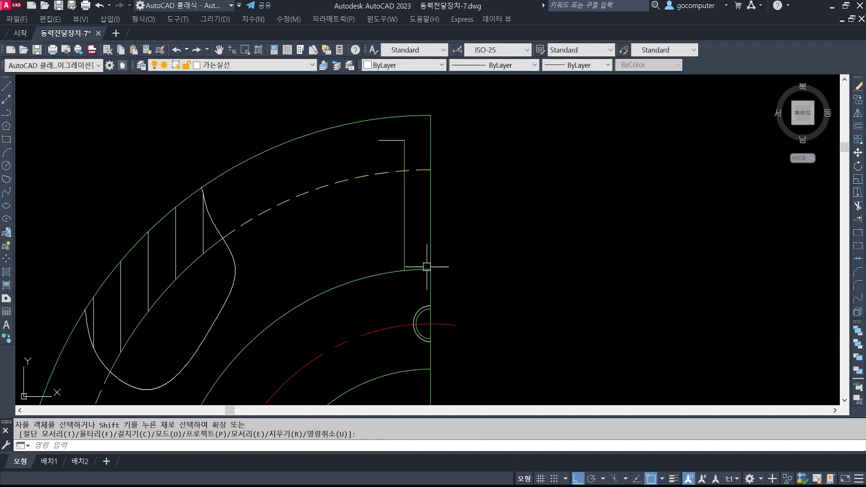
# Step: Make 외형선 the current layer and fillet the upper rib's top corner with radius 3
pyautogui.click(269, 65)
pyautogui.scroll(1, 266, 99)
pyautogui.click(253, 142)
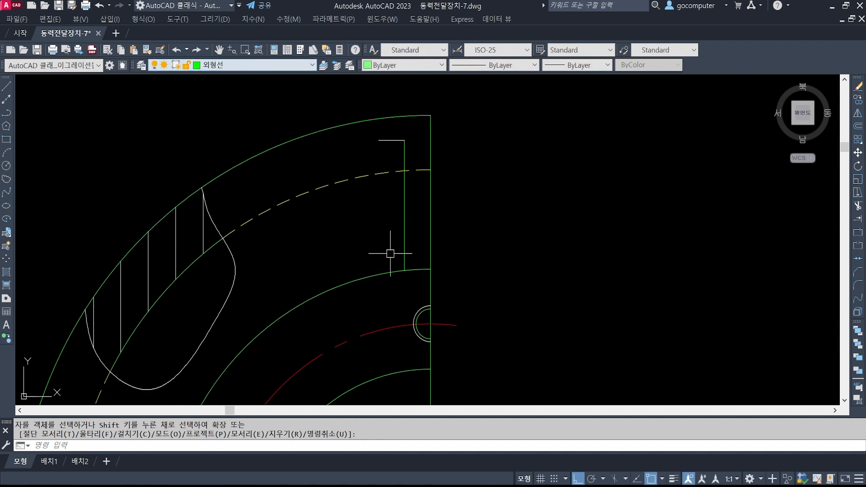
pyautogui.moveTo(424, 145); pyautogui.dragTo(418, 171, button='middle')
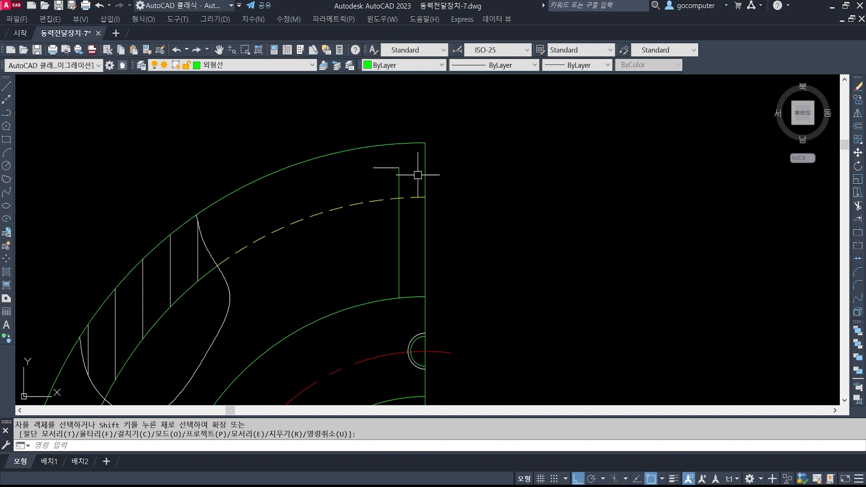
pyautogui.write('f')
pyautogui.press('Return')
pyautogui.write('r')
pyautogui.press('Return')
pyautogui.write('3')
pyautogui.press('Return')
pyautogui.click(398, 181)
pyautogui.click(386, 168)
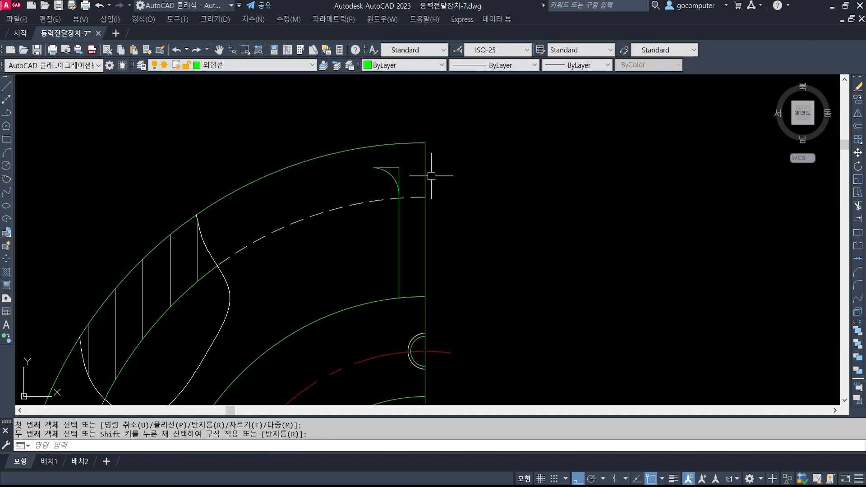
# Step: Erase the horizontal stub at the rib's top and trim the rib edge above the fillet
pyautogui.scroll(4, 389, 160)
pyautogui.write('e')
pyautogui.press('Return')
pyautogui.click(398, 177)
pyautogui.press('Return')
pyautogui.write('tr')
pyautogui.press('Return')
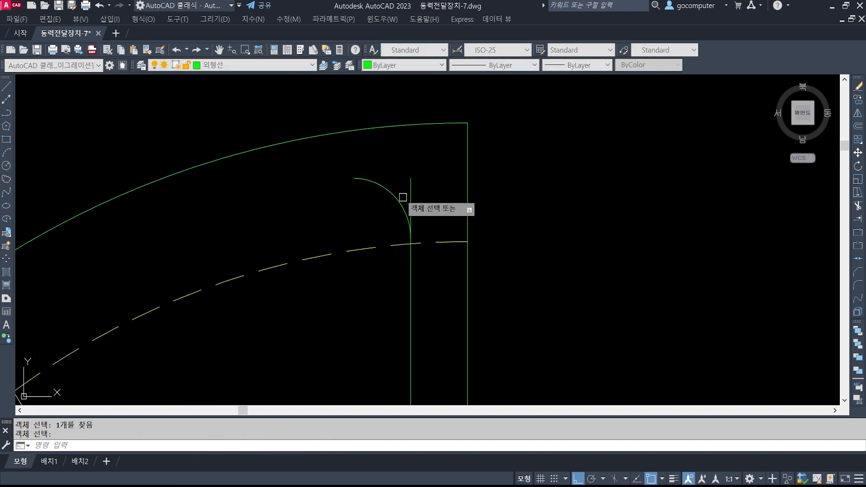
pyautogui.press('Return')
pyautogui.scroll(-5, 420, 194)
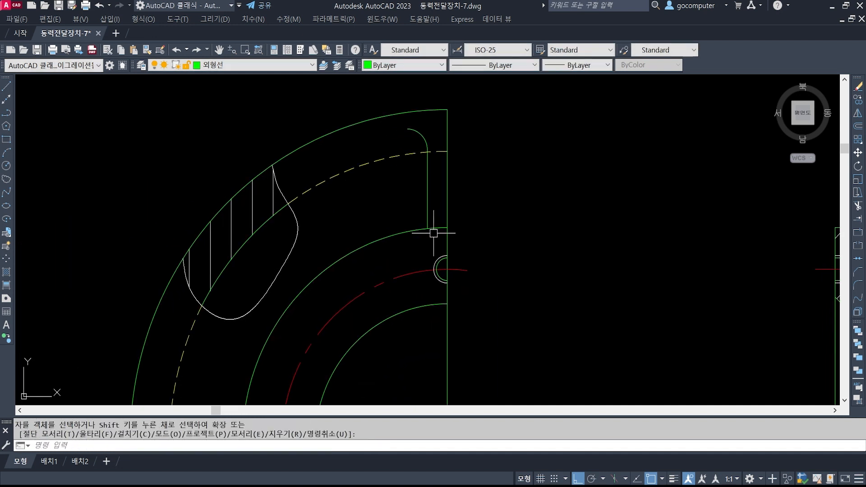
# Step: Fillet the upper rib's lower end into the boss's outer arc with radius 3 and trim the leftover rib edge
pyautogui.scroll(3, 432, 230)
pyautogui.press('Escape')
pyautogui.write('f')
pyautogui.press('Return')
pyautogui.click(420, 197)
pyautogui.click(388, 226)
pyautogui.write('tr')
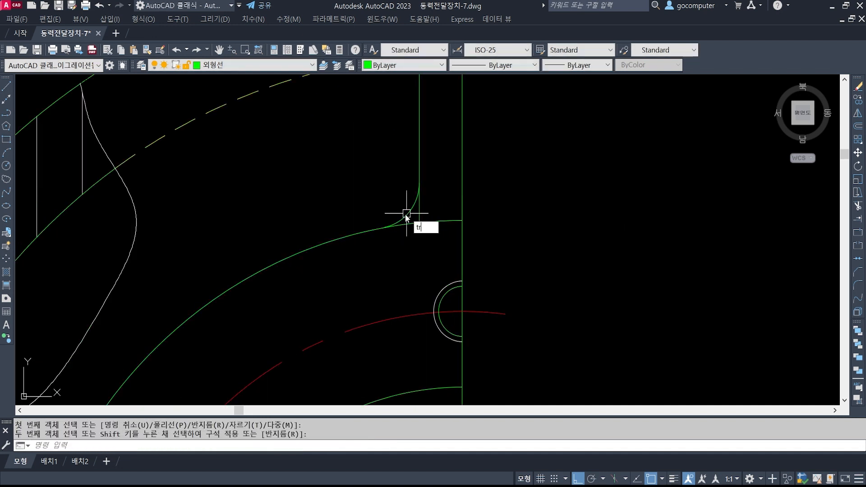
pyautogui.press('Return')
pyautogui.scroll(-4, 420, 225)
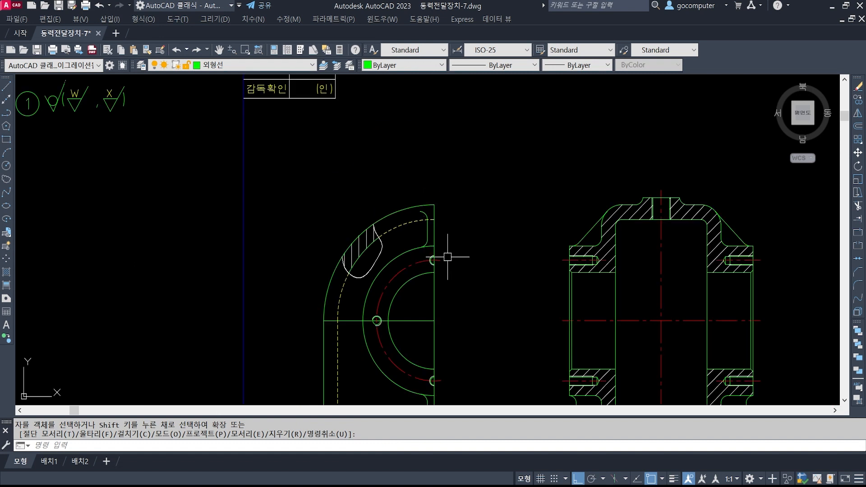
pyautogui.scroll(4, 427, 281)
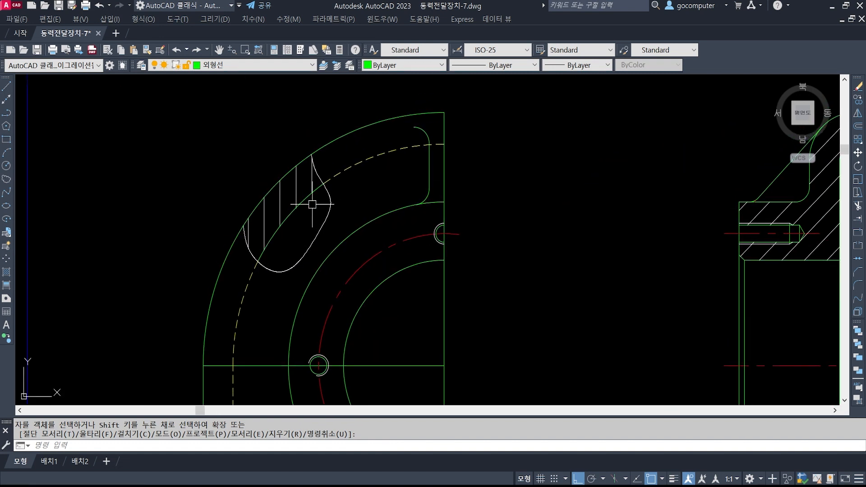
pyautogui.moveTo(481, 234); pyautogui.dragTo(473, 221, button='middle')
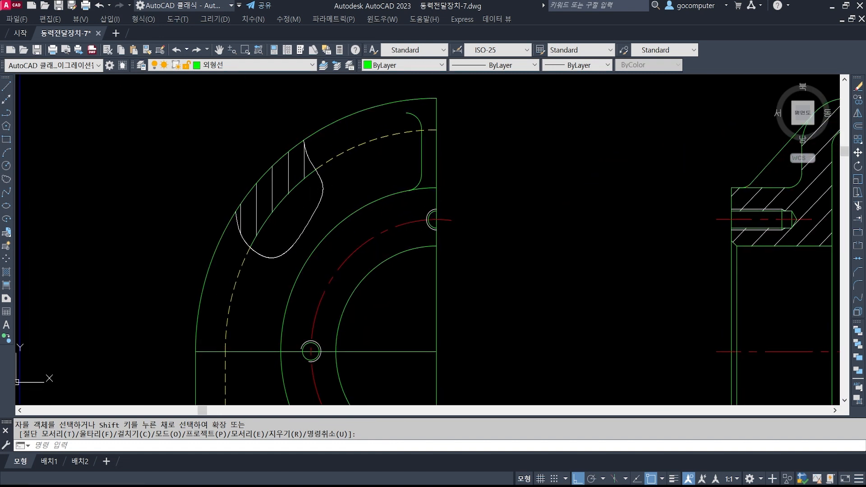
pyautogui.scroll(-3, 455, 201)
pyautogui.moveTo(468, 276); pyautogui.dragTo(455, 196, button='middle')
pyautogui.moveTo(445, 108); pyautogui.dragTo(448, 246, button='middle')
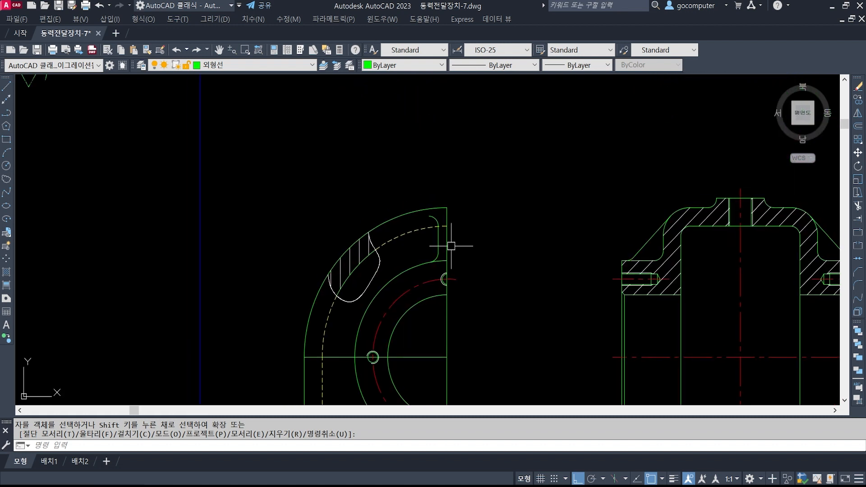
# Step: Rotate a copy of the upper rib's edge and both its fillets by 90° about the boss centre on the vertical centre edge
pyautogui.scroll(2, 443, 248)
pyautogui.write('ro')
pyautogui.press('space')
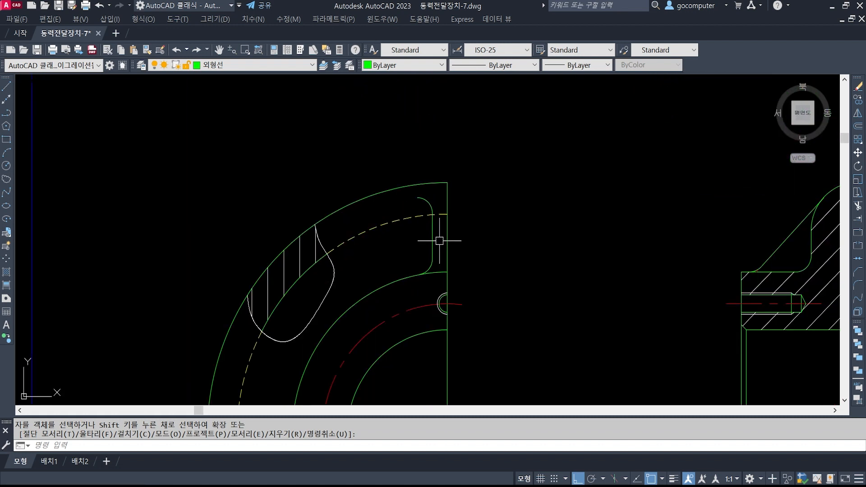
pyautogui.click(397, 152)
pyautogui.click(468, 276)
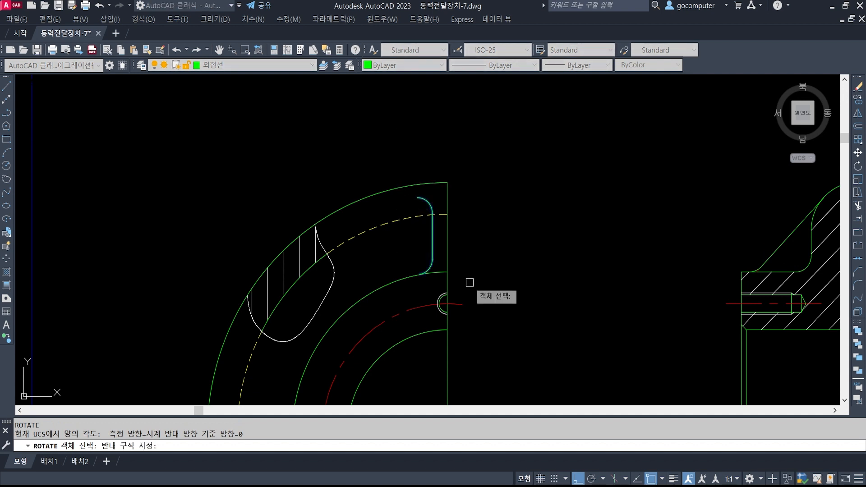
pyautogui.scroll(-3, 464, 191)
pyautogui.scroll(2, 456, 229)
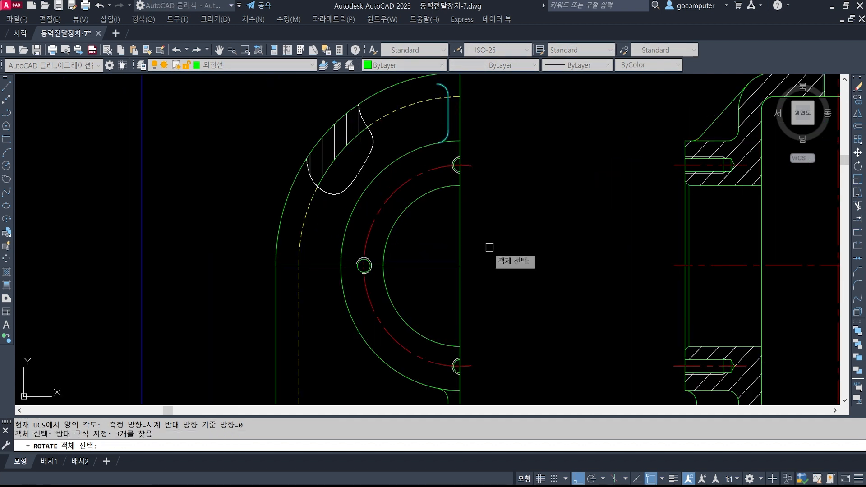
pyautogui.press('space')
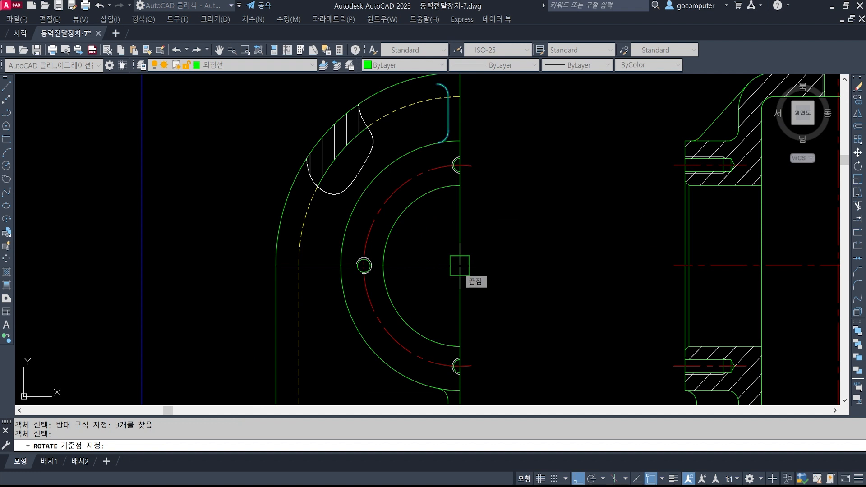
pyautogui.click(460, 266)
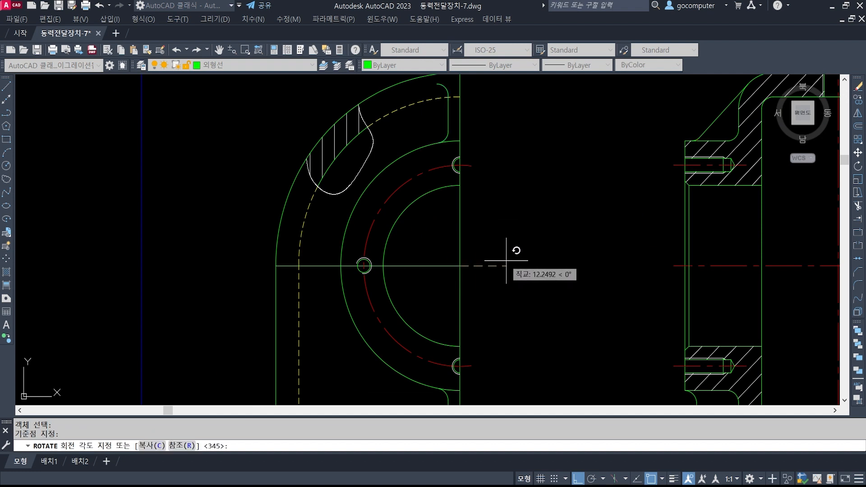
pyautogui.moveTo(473, 237)
pyautogui.mouseDown()
pyautogui.moveTo(224, 414)
pyautogui.moveTo(142, 445)
pyautogui.moveTo(153, 438)
pyautogui.mouseUp()
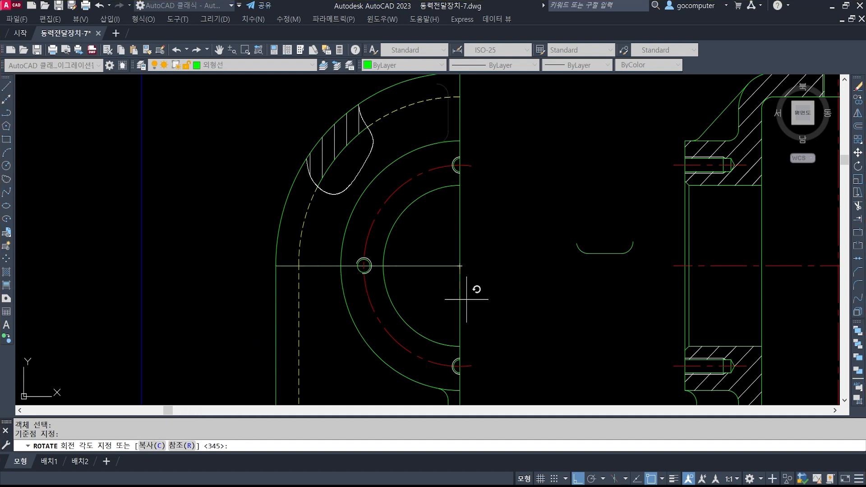
pyautogui.write('c')
pyautogui.press('Return')
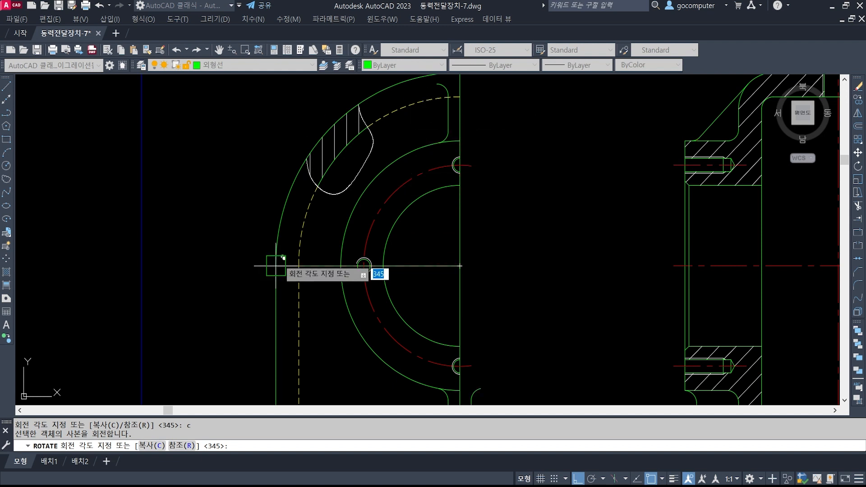
pyautogui.press('Return')
# Step: Mirror the side rib's edge and both its fillets about the side view's horizontal centre line, keeping the originals
pyautogui.scroll(5, 296, 269)
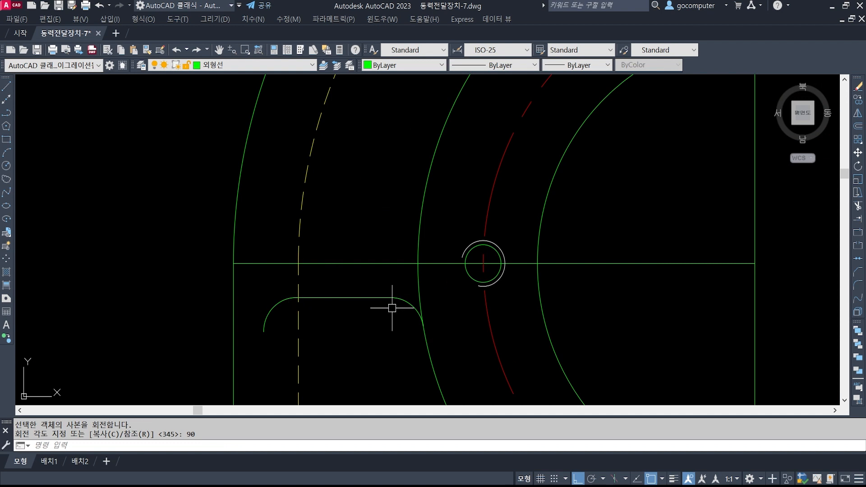
pyautogui.write('MI')
pyautogui.press('Return')
pyautogui.click(242, 280)
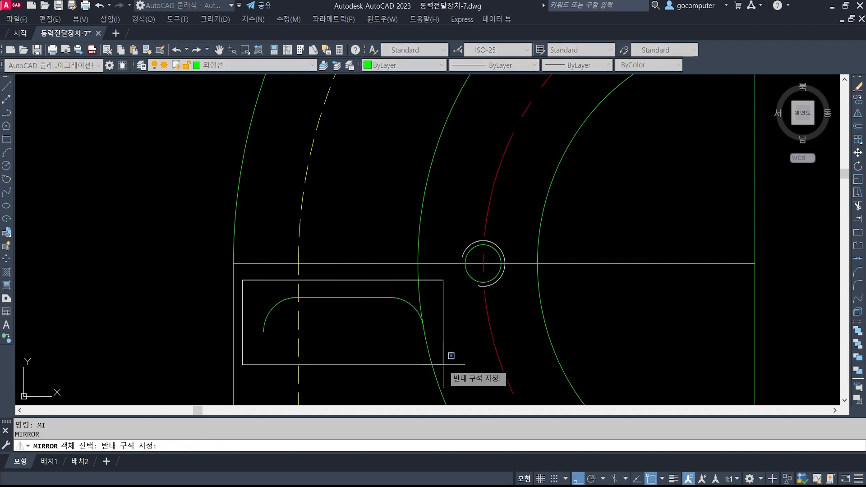
pyautogui.click(451, 356)
pyautogui.press('Return')
pyautogui.click(233, 264)
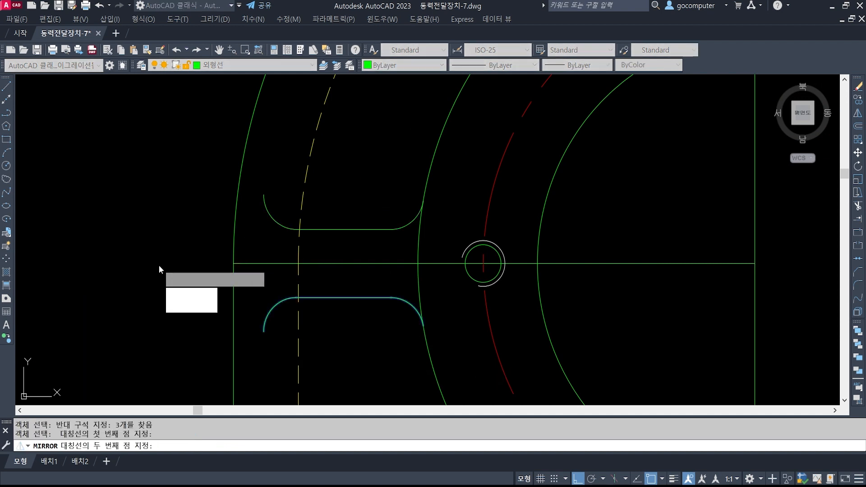
pyautogui.click(159, 269)
pyautogui.press('Return')
pyautogui.scroll(-2, 298, 250)
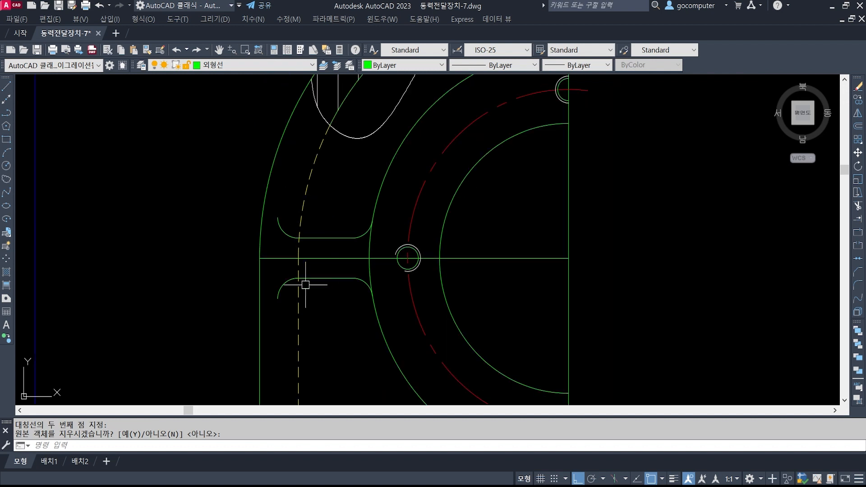
# Step: Compare the side view with the reference image 동력전달장치-7.jpg, checking the base, the ribs and the raised boss at the top
pyautogui.scroll(-4, 297, 248)
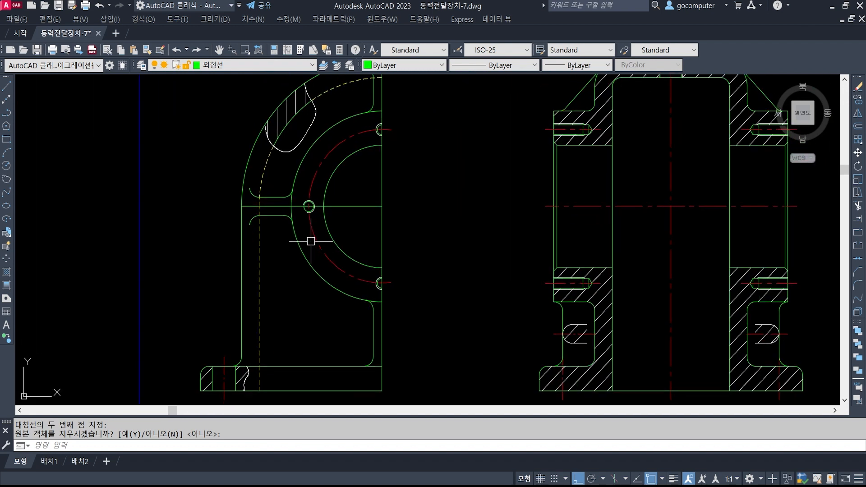
pyautogui.scroll(-1, 380, 345)
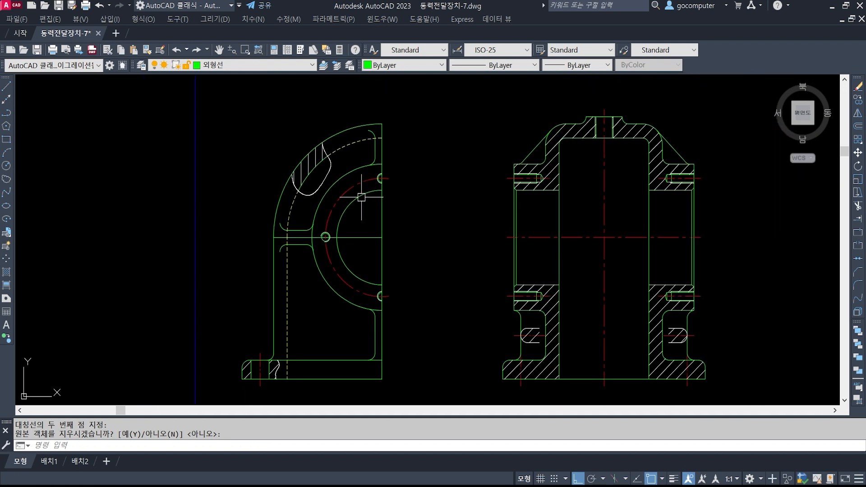
pyautogui.moveTo(396, 302); pyautogui.dragTo(403, 248, button='middle')
pyautogui.hotkey('alt', 'Tab')
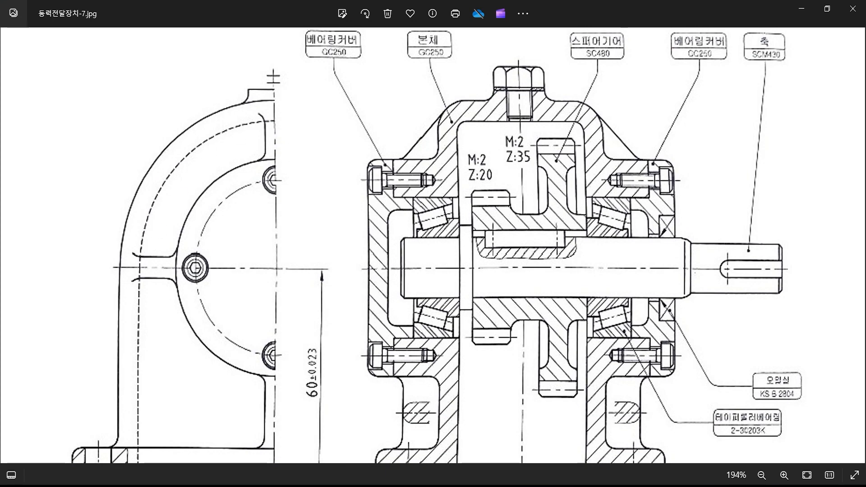
pyautogui.hotkey('alt', 'Tab')
pyautogui.scroll(-1, 422, 257)
pyautogui.scroll(2, 350, 231)
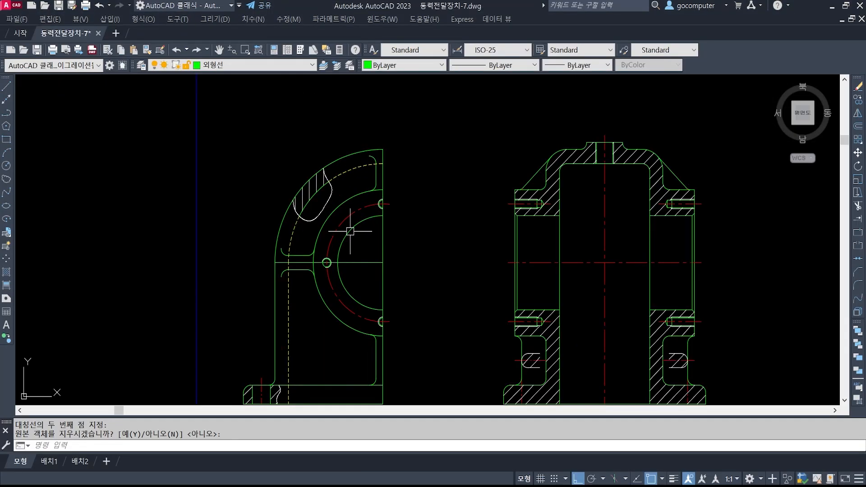
pyautogui.moveTo(391, 295); pyautogui.dragTo(390, 261, button='middle')
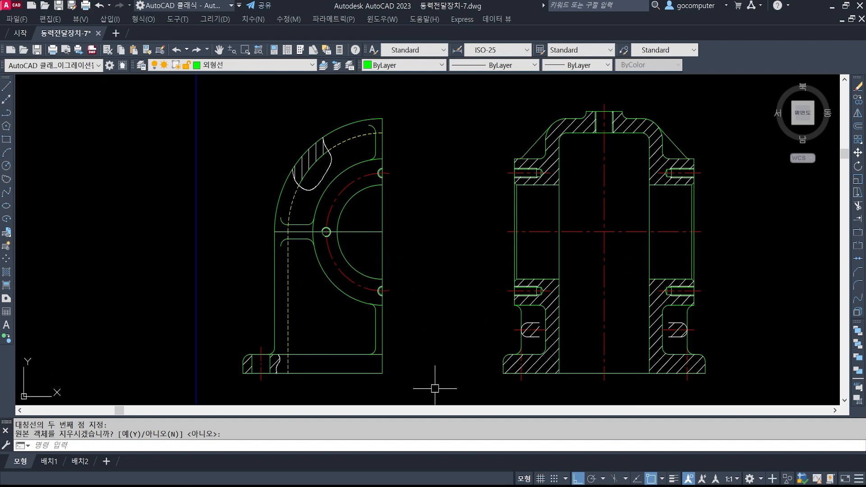
pyautogui.hotkey('alt', 'Tab')
pyautogui.moveTo(193, 403); pyautogui.dragTo(196, 351)
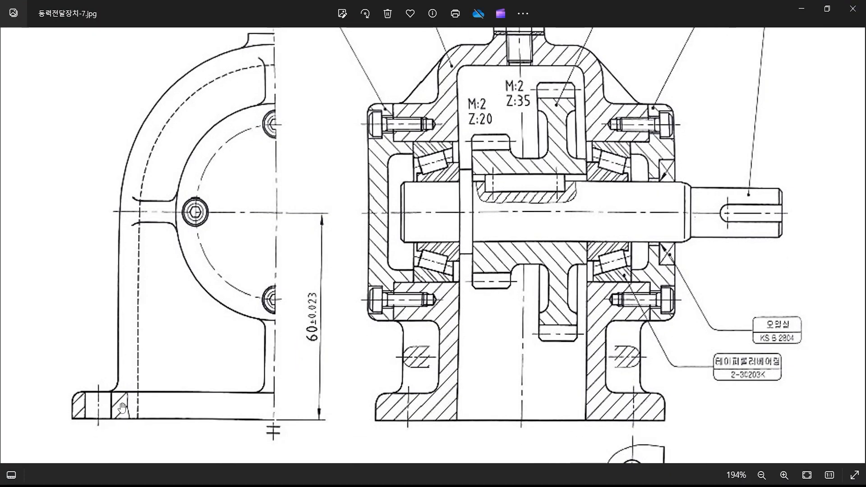
pyautogui.moveTo(224, 196); pyautogui.dragTo(225, 303)
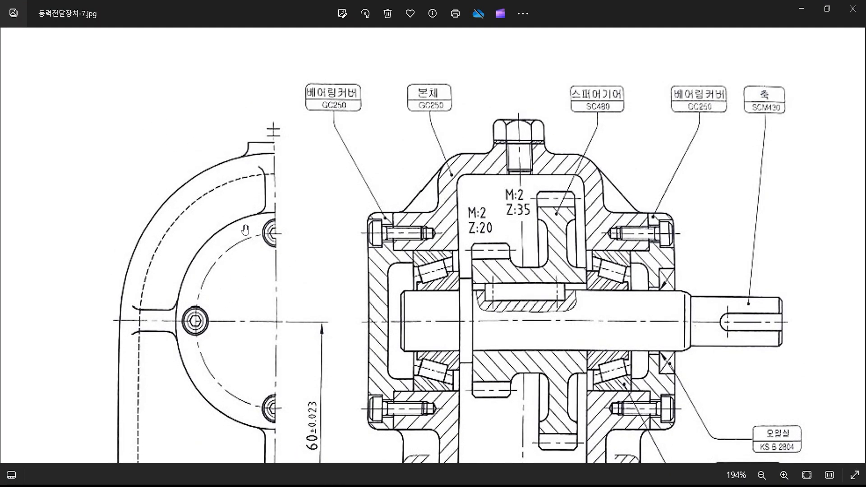
pyautogui.hotkey('alt', 'Tab')
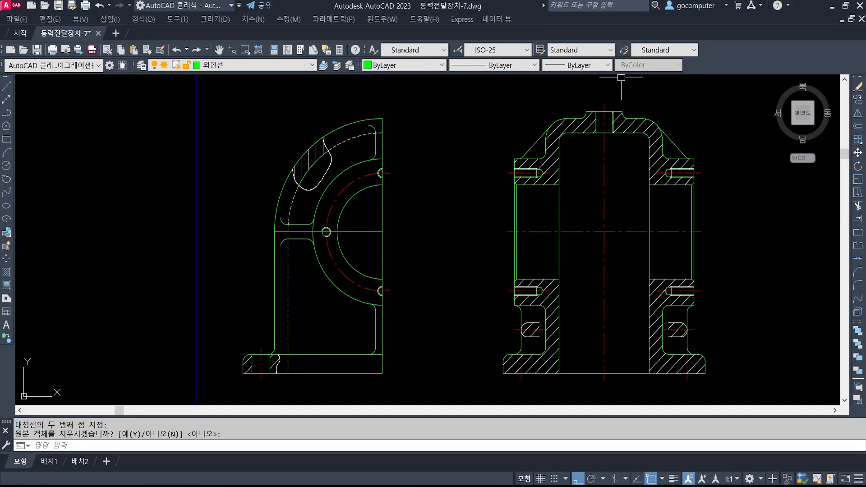
# Step: Copy the top boss's outline and both its fillet arcs from the sectional view's centreline perpendicular onto the side view's vertical centre edge
pyautogui.scroll(2, 474, 156)
pyautogui.write('c')
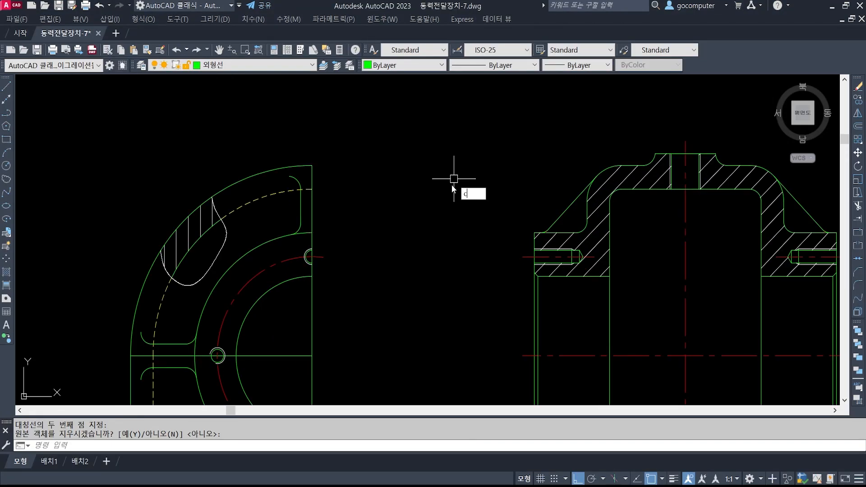
pyautogui.write('o')
pyautogui.press('Return')
pyautogui.scroll(3, 704, 181)
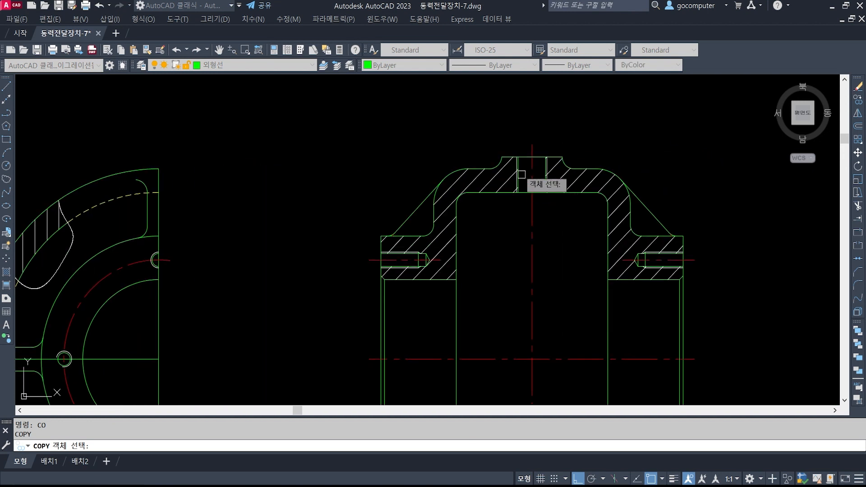
pyautogui.click(445, 142)
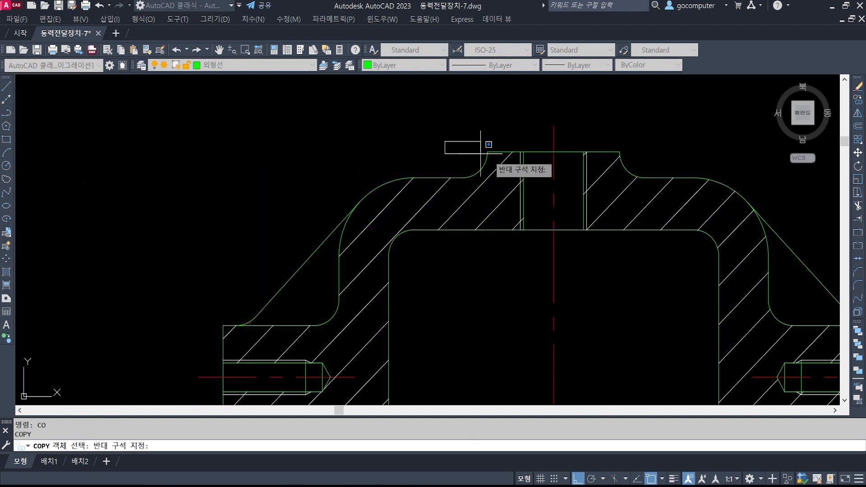
pyautogui.click(677, 189)
pyautogui.click(455, 139)
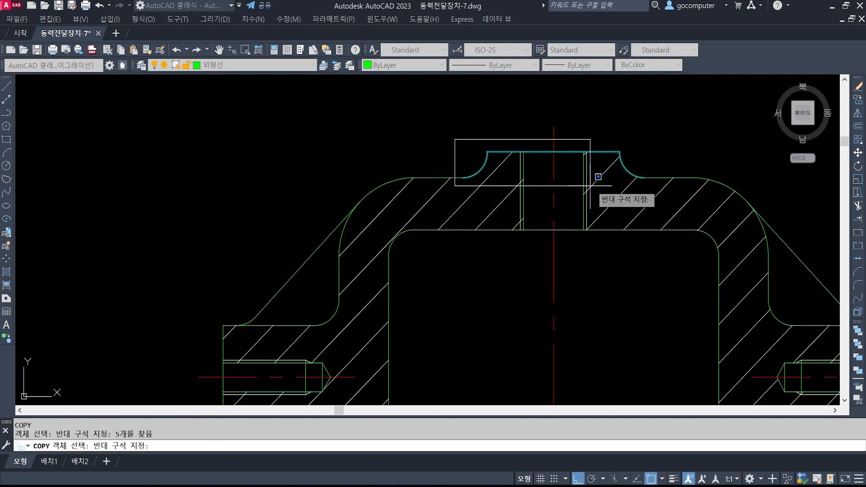
pyautogui.click(663, 190)
pyautogui.press('Return')
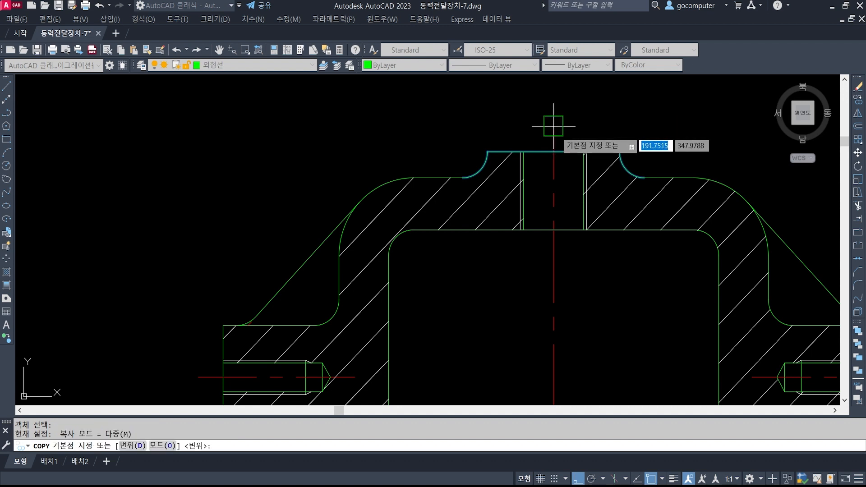
pyautogui.click(554, 127)
pyautogui.moveTo(201, 145); pyautogui.dragTo(836, 192, button='middle')
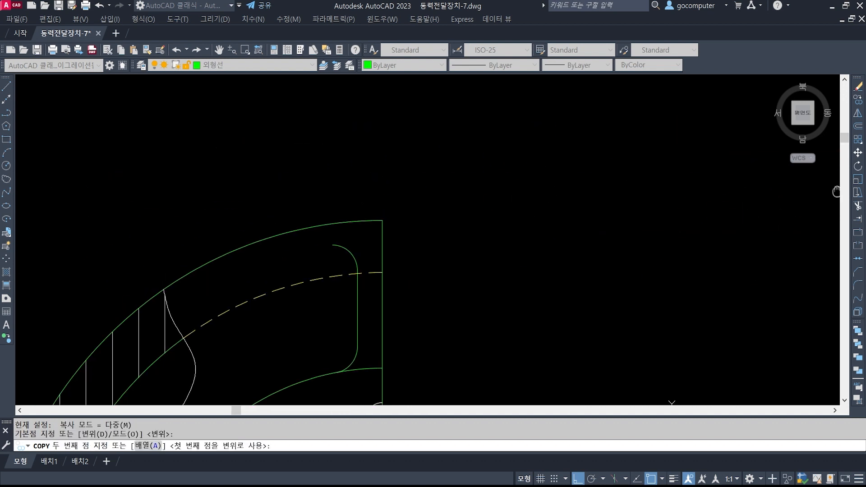
pyautogui.keyDown('shift'); pyautogui.rightClick(495, 172); pyautogui.keyUp('shift')
pyautogui.press('p')
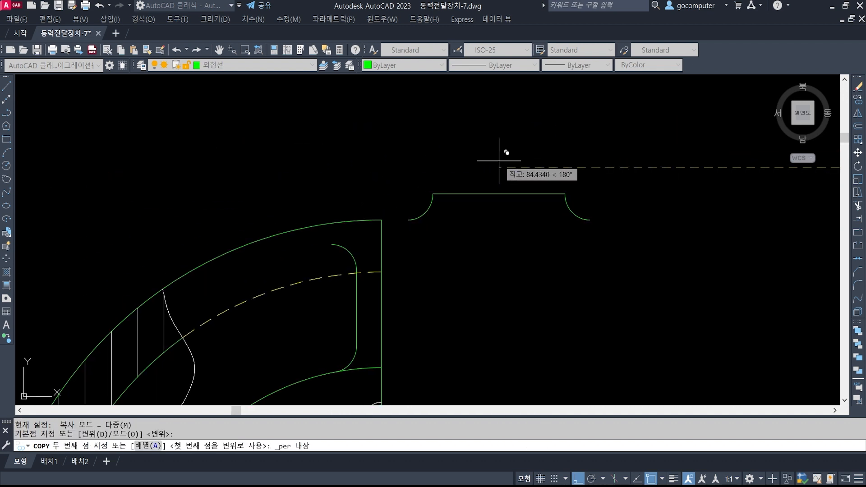
pyautogui.click(391, 239)
pyautogui.press('Return')
# Step: Extend the side view's vertical centre edge up to the copied boss's top line and trim that line beyond the edge
pyautogui.moveTo(373, 228); pyautogui.dragTo(448, 207, button='middle')
pyautogui.write('ex')
pyautogui.press('Return')
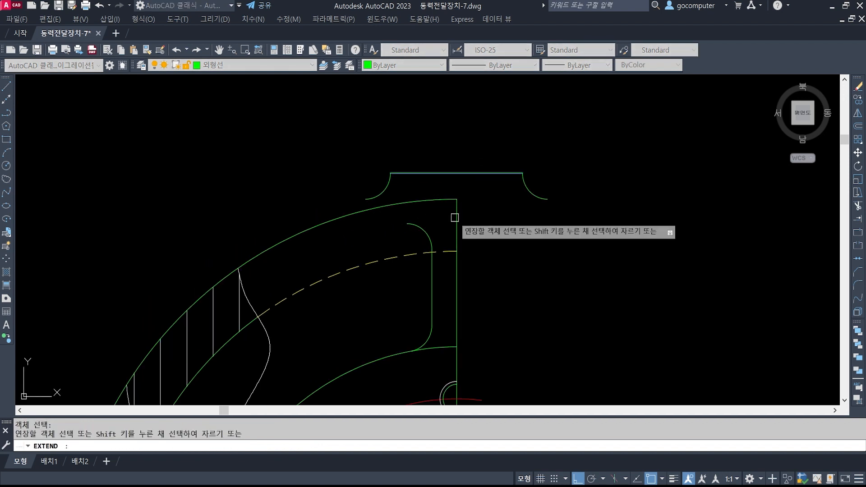
pyautogui.moveTo(407, 224); pyautogui.dragTo(405, 244, button='middle')
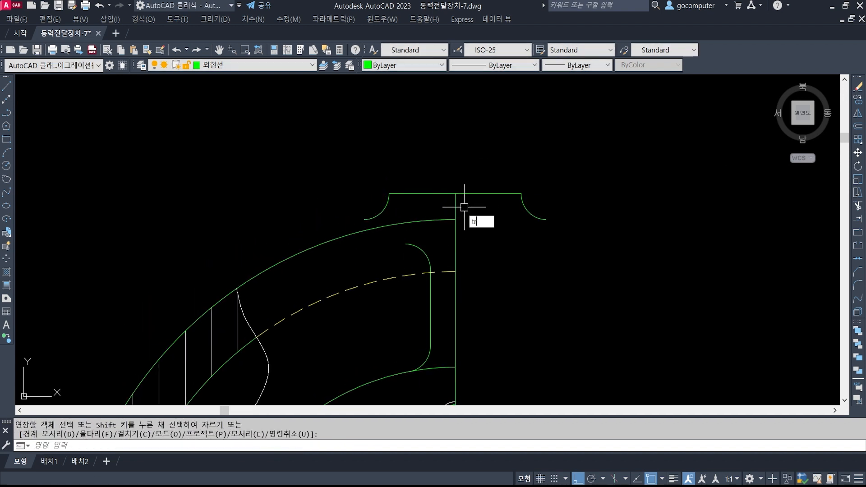
pyautogui.press('Return')
pyautogui.click(456, 203)
pyautogui.press('Return')
pyautogui.click(474, 193)
pyautogui.press('Return')
# Step: Erase the leftover boss geometry outside the side view's vertical centre edge
pyautogui.write('e')
pyautogui.press('Return')
pyautogui.click(556, 240)
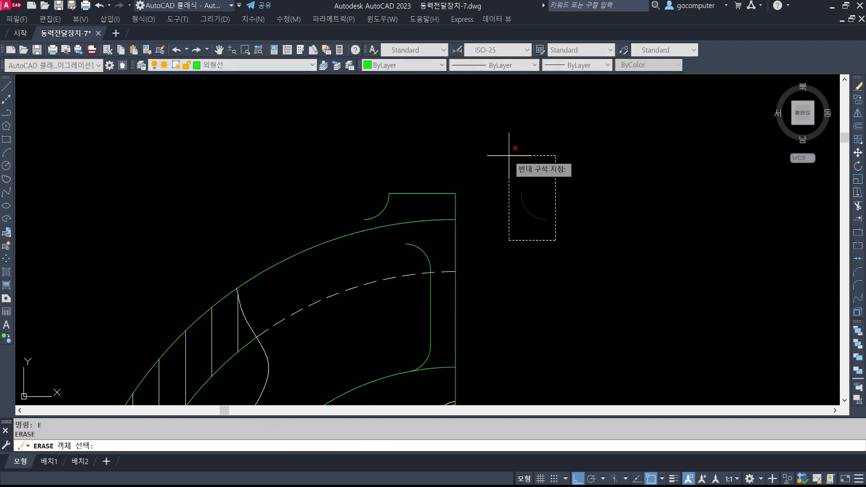
pyautogui.click(509, 155)
pyautogui.press('Return')
pyautogui.scroll(2, 315, 214)
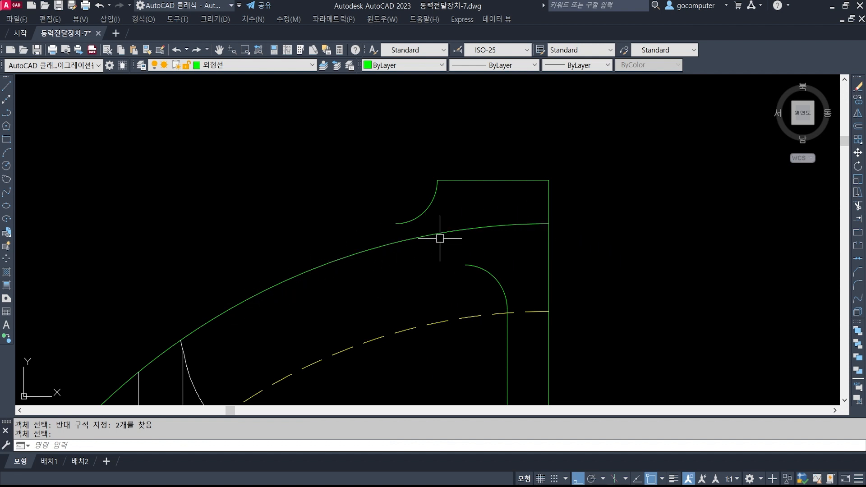
# Step: Erase the copied fillet arc at the left end of the boss's top line
pyautogui.write('e')
pyautogui.press('Return')
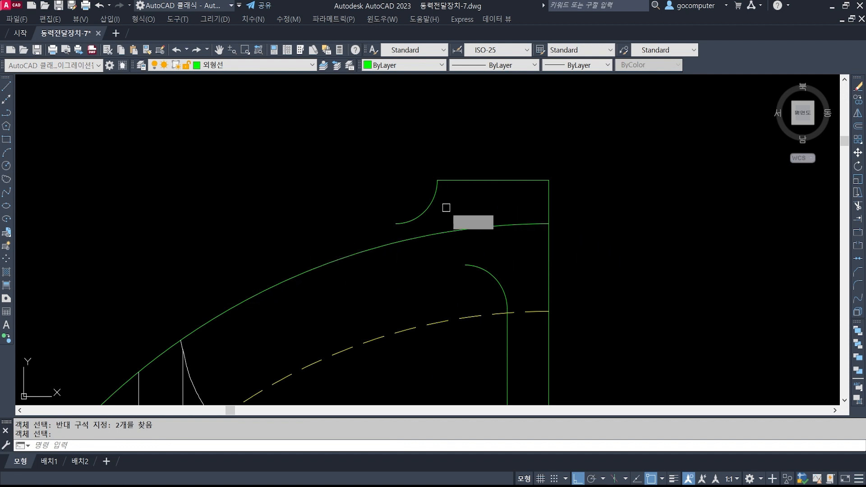
pyautogui.click(446, 207)
pyautogui.click(408, 197)
pyautogui.press('Return')
# Step: Draw a vertical line from the left end of the boss's top line down past the housing's outer arc
pyautogui.write('l')
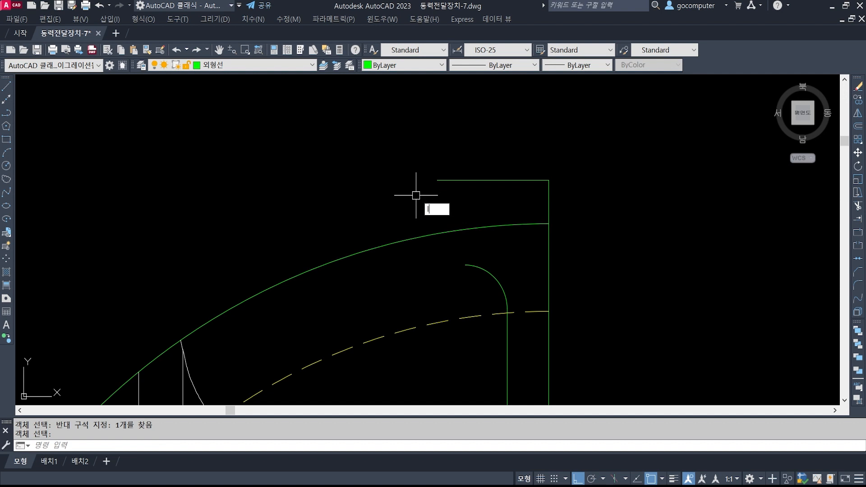
pyautogui.press('Return')
pyautogui.click(437, 181)
pyautogui.click(438, 271)
pyautogui.press('Return')
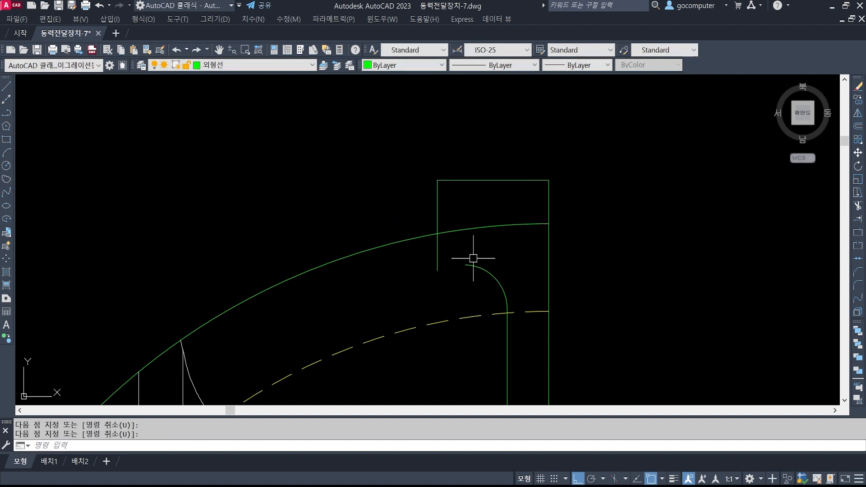
pyautogui.write('tr')
pyautogui.press('Return')
pyautogui.click(464, 230)
pyautogui.press('Return')
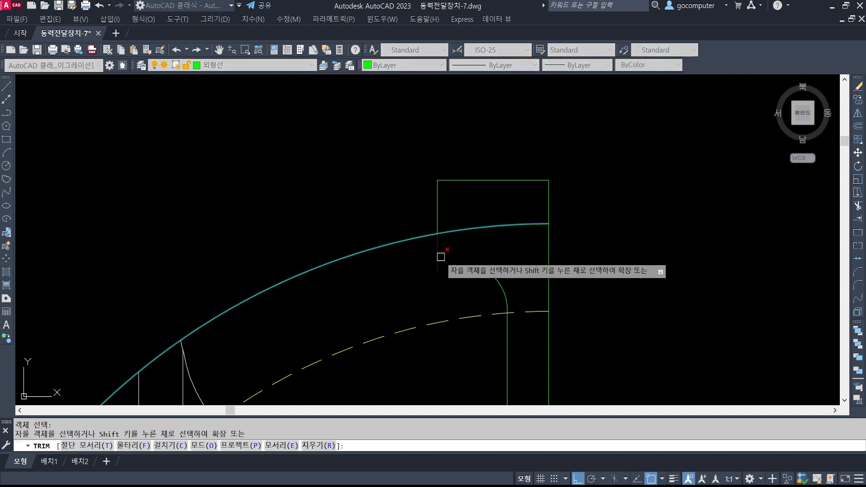
pyautogui.press('Escape')
# Step: Fillet the boss's vertical side into the housing's outer arc with radius 3 and trim the side line below the fillet
pyautogui.write('f')
pyautogui.press('Return')
pyautogui.write('r')
pyautogui.press('Return')
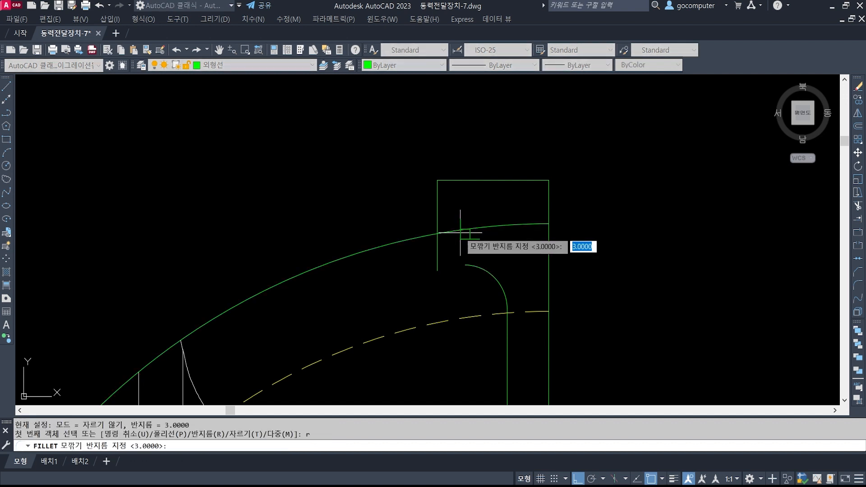
pyautogui.press('Return')
pyautogui.click(409, 238)
pyautogui.click(436, 219)
pyautogui.write('tr')
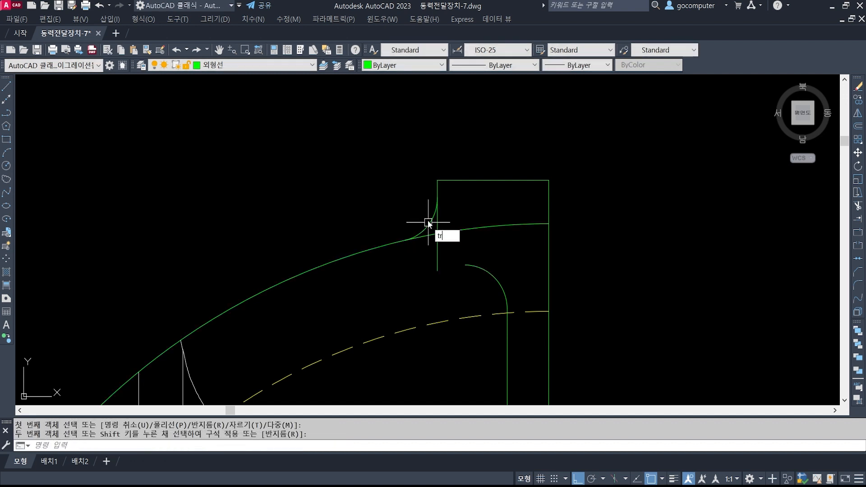
pyautogui.press('Return')
# Step: Check the side view's finished top boss and remaining lines against the reference image
pyautogui.scroll(-5, 490, 247)
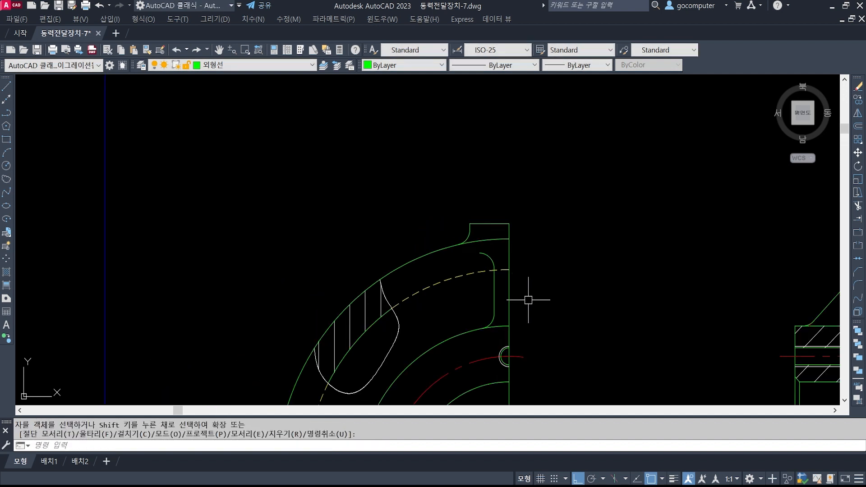
pyautogui.moveTo(528, 300); pyautogui.dragTo(507, 265, button='middle')
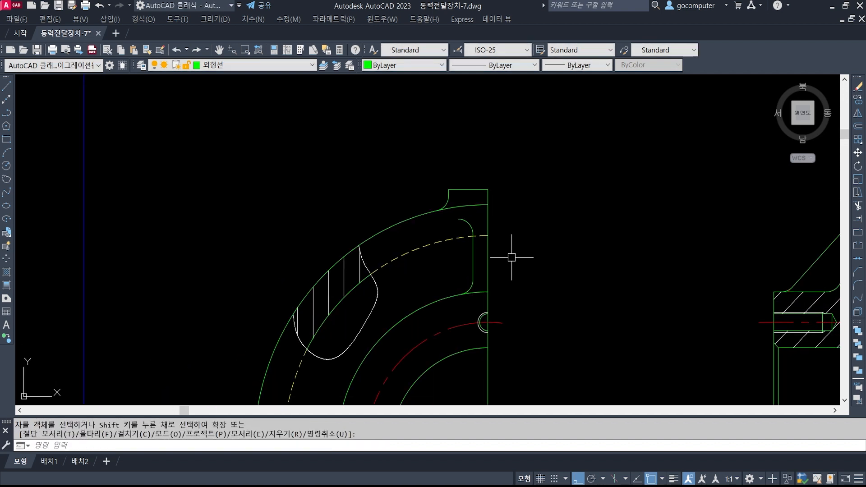
pyautogui.scroll(-3, 497, 255)
pyautogui.moveTo(532, 289); pyautogui.dragTo(470, 252, button='middle')
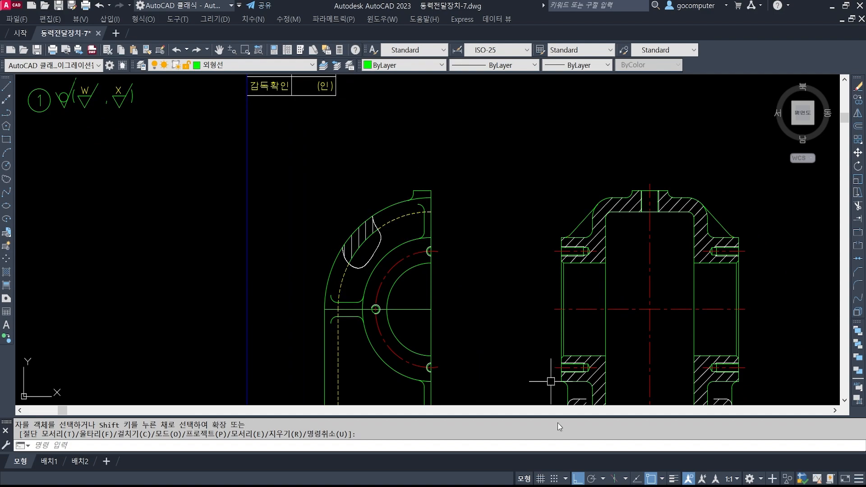
pyautogui.hotkey('alt', 'Tab')
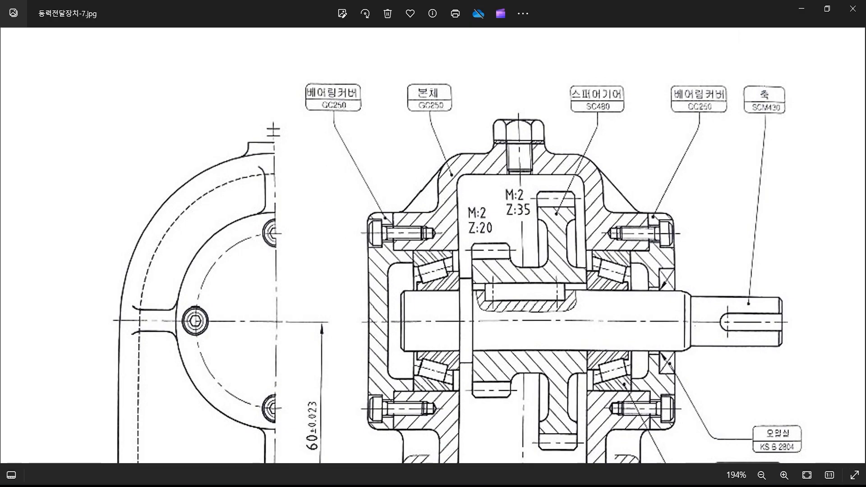
pyautogui.hotkey('alt', 'Tab')
pyautogui.scroll(-3, 521, 219)
pyautogui.scroll(3, 549, 270)
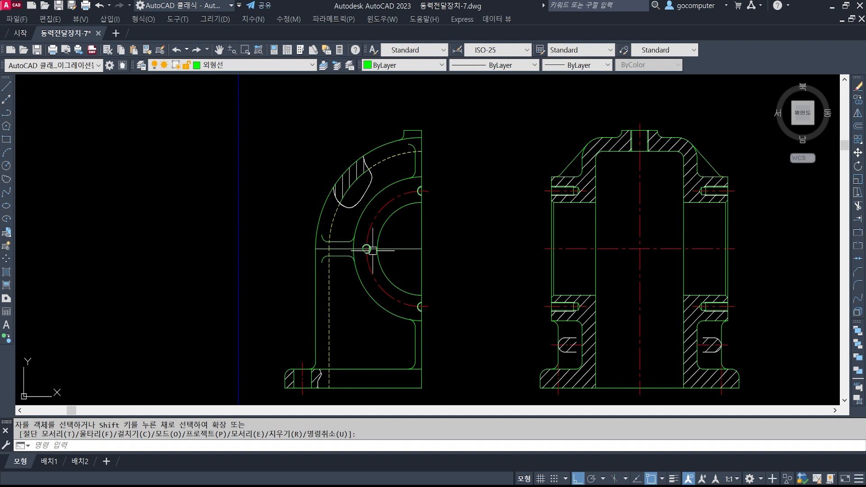
# Step: Lengthen the ends of the side view's horizontal and vertical centre lines in increments of 3, extending the vertical line's upper end twice
pyautogui.write('len')
pyautogui.press('Return')
pyautogui.write('de')
pyautogui.press('Return')
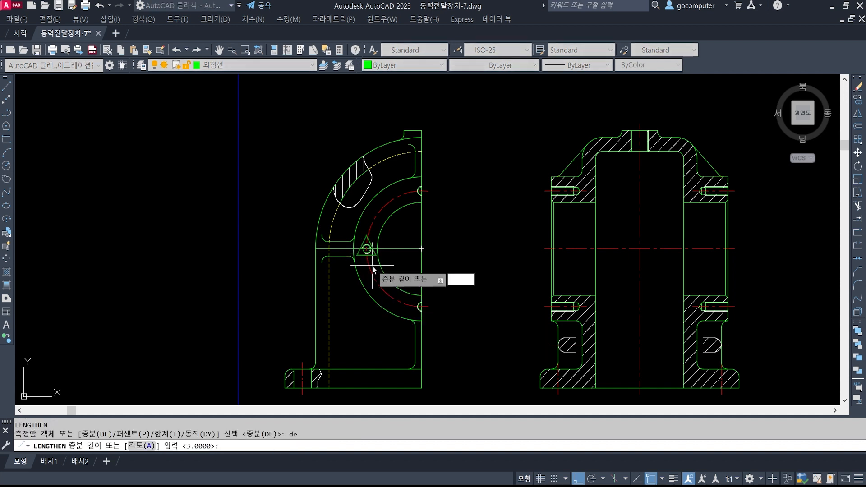
pyautogui.write('3')
pyautogui.press('Return')
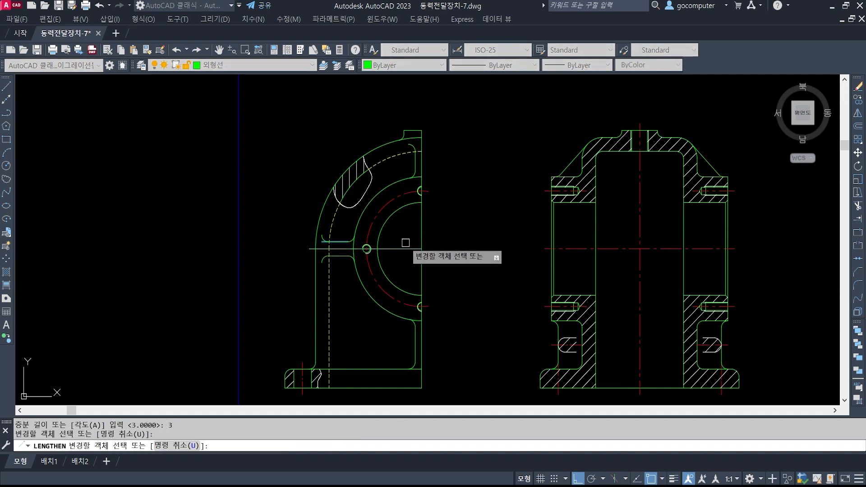
pyautogui.click(407, 249)
pyautogui.click(423, 142)
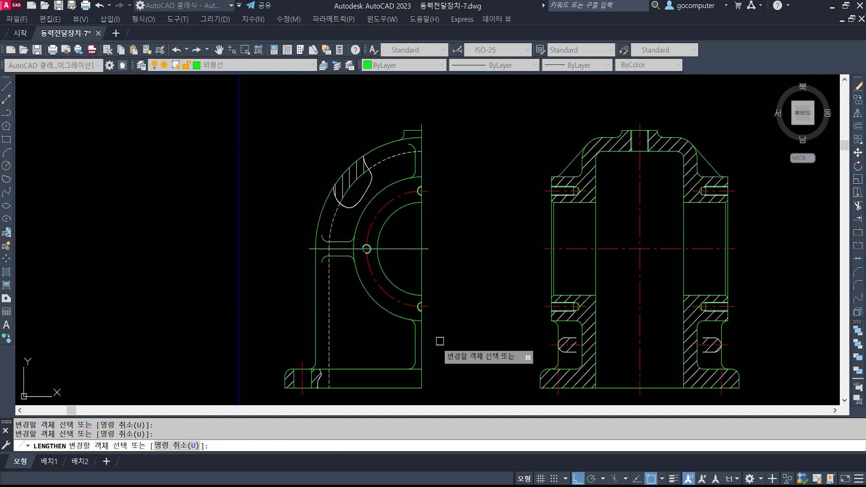
pyautogui.click(422, 359)
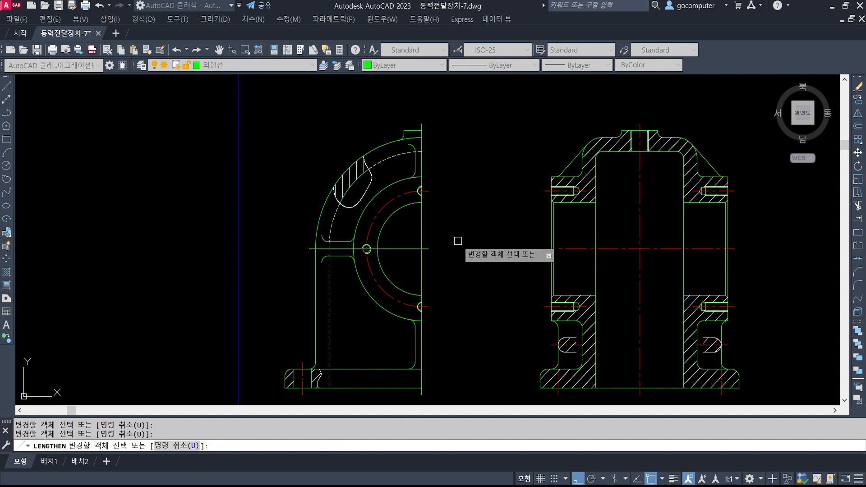
pyautogui.click(425, 164)
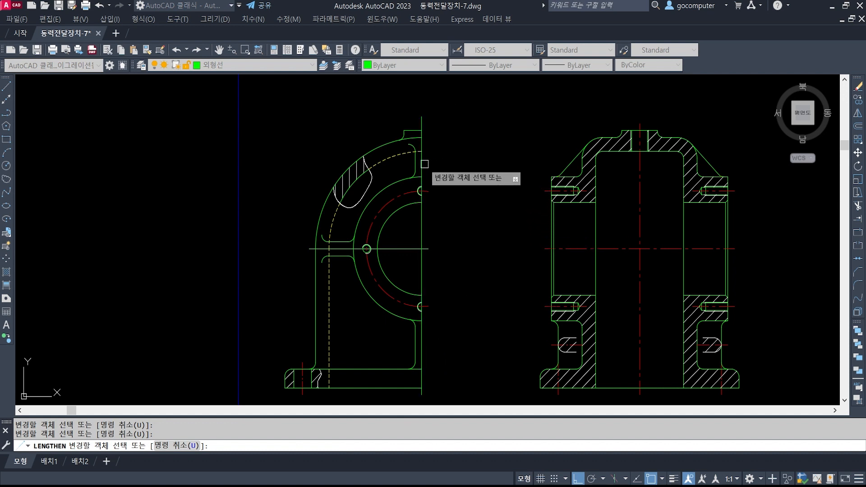
pyautogui.press('Return')
pyautogui.scroll(-1, 469, 288)
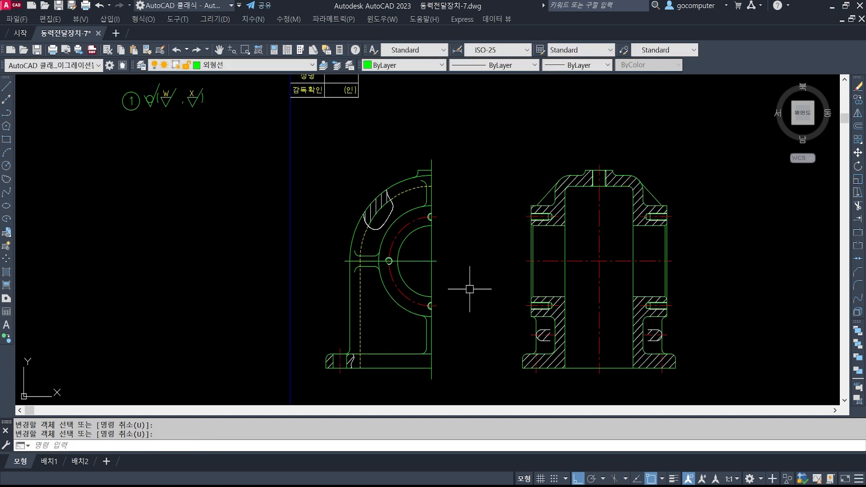
# Step: Put the side view's horizontal and vertical centre lines on the 중심선 layer
pyautogui.scroll(2, 470, 289)
pyautogui.click(455, 234)
pyautogui.click(435, 193)
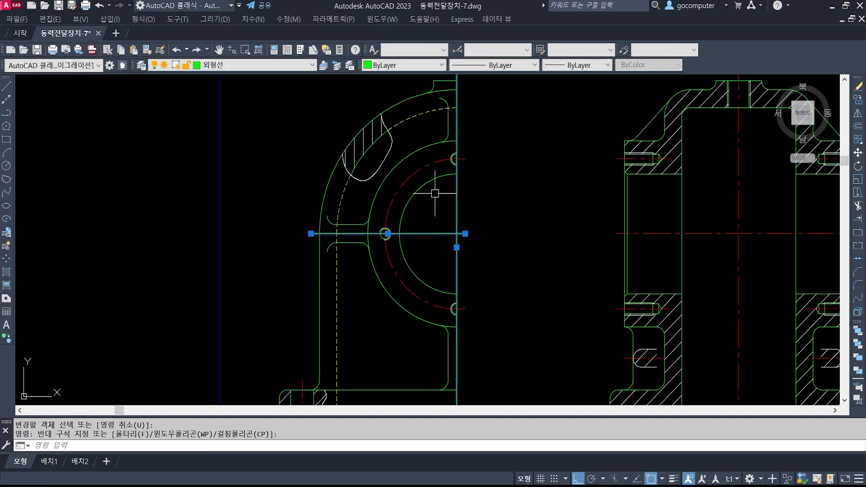
pyautogui.click(285, 66)
pyautogui.click(250, 152)
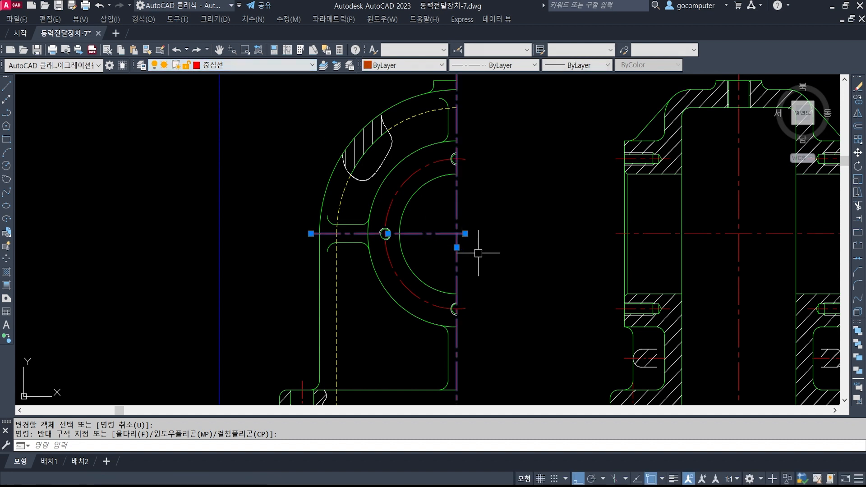
pyautogui.press('Escape')
pyautogui.press('Escape')
pyautogui.moveTo(470, 242); pyautogui.dragTo(467, 321, button='middle')
# Step: Make 가는실선 the current layer and draw a horizontal line 5 long in the empty space beside the vertical centre line's upper end
pyautogui.click(264, 65)
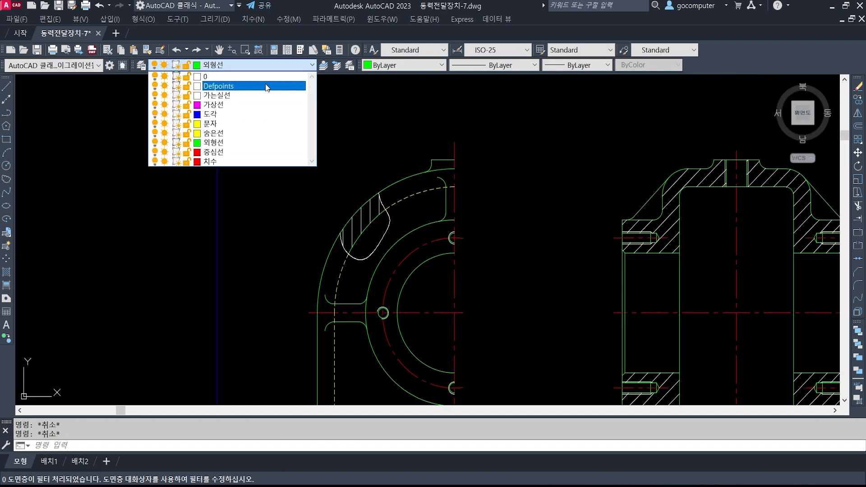
pyautogui.click(261, 95)
pyautogui.scroll(5, 454, 126)
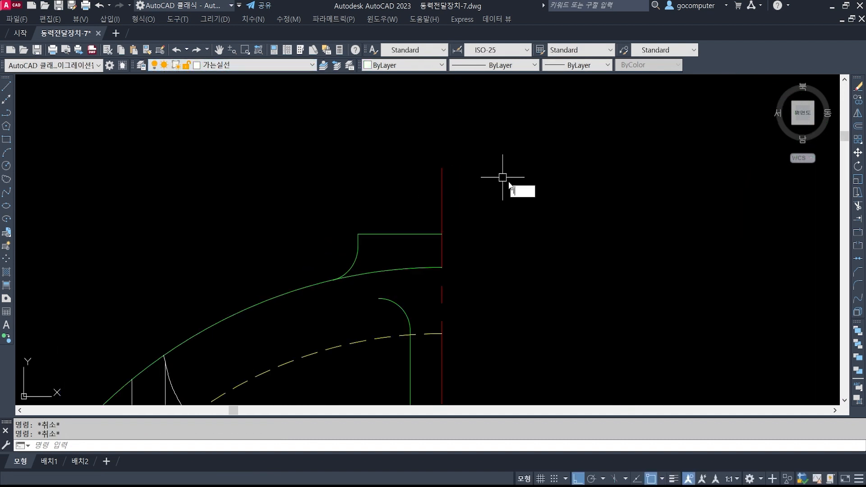
pyautogui.press('Return')
pyautogui.click(496, 189)
pyautogui.write('5')
pyautogui.press('Return')
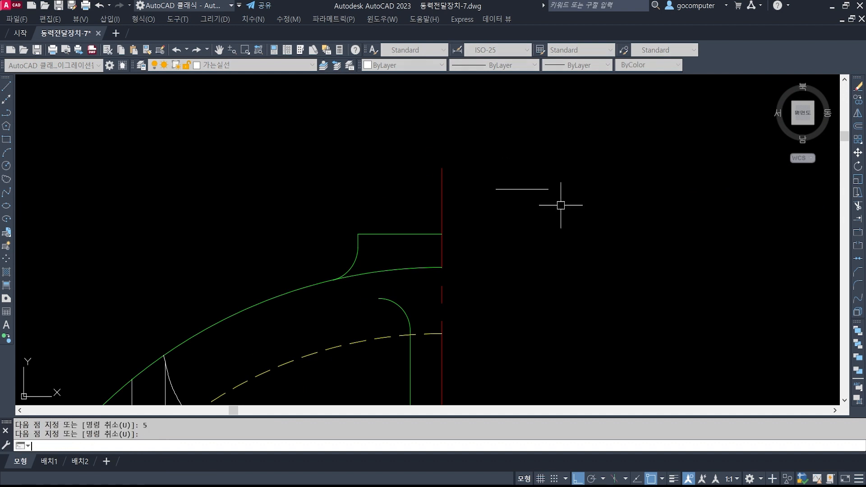
pyautogui.scroll(1, 530, 190)
pyautogui.write('m')
pyautogui.press('Return')
pyautogui.press('Escape')
# Step: Offset the short horizontal line downward by 1
pyautogui.write('o')
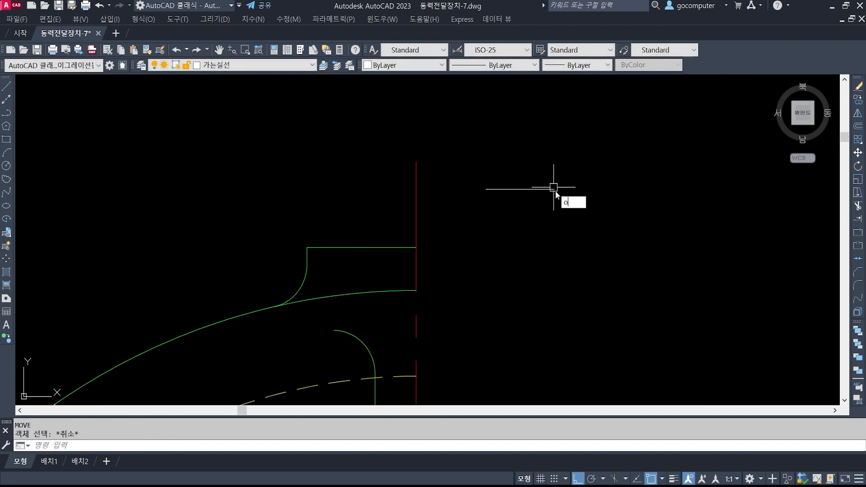
pyautogui.press('Return')
pyautogui.write('1')
pyautogui.press('Return')
pyautogui.click(537, 189)
pyautogui.click(543, 218)
# Step: Move the two short parallel lines so the upper one's midpoint sits on the vertical centre line's upper end
pyautogui.write('m')
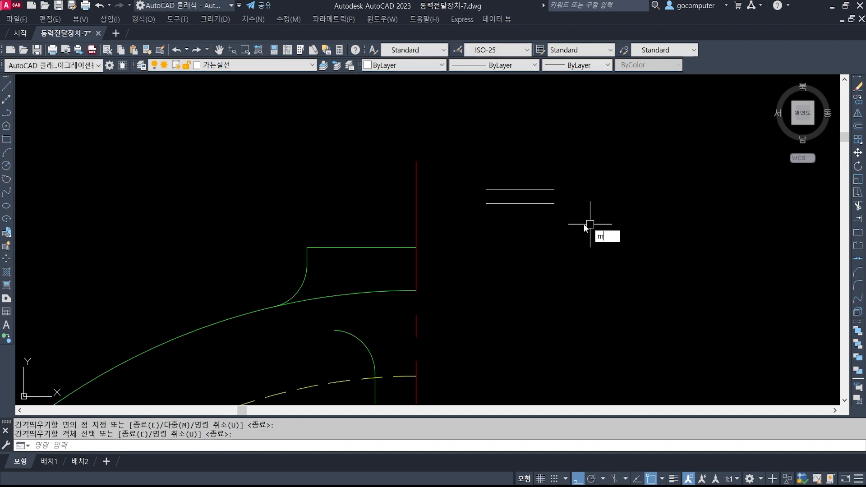
pyautogui.press('Return')
pyautogui.click(591, 230)
pyautogui.click(484, 167)
pyautogui.press('Return')
pyautogui.click(521, 190)
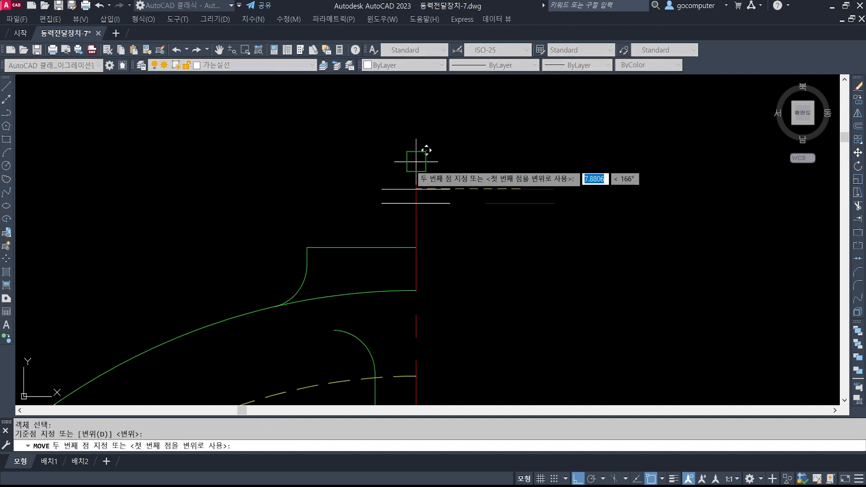
pyautogui.click(416, 161)
pyautogui.write('m')
pyautogui.press('Return')
pyautogui.click(467, 187)
pyautogui.click(433, 146)
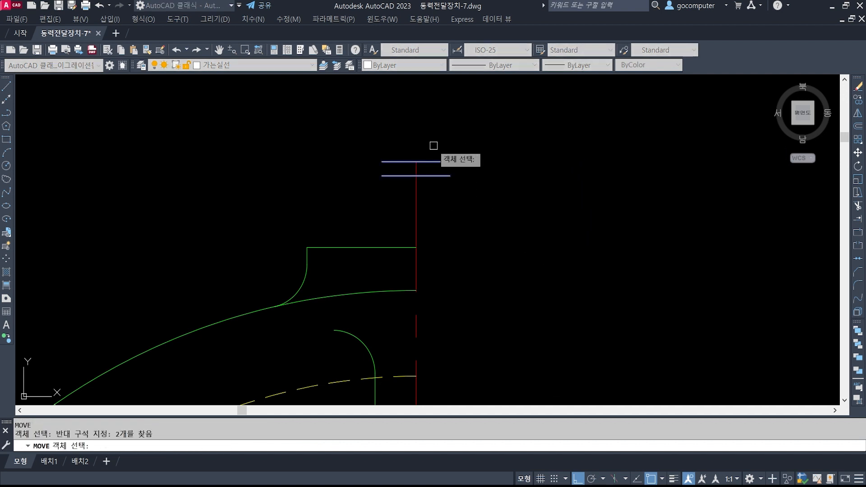
pyautogui.press('Return')
pyautogui.click(450, 161)
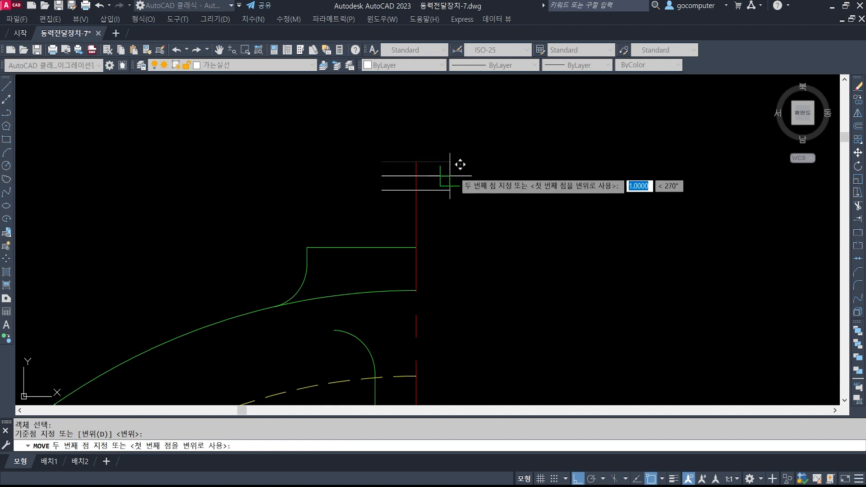
pyautogui.press('Escape')
# Step: Move both symmetry mark lines down by their spacing of 1 along the vertical centre line
pyautogui.press('Return')
pyautogui.click(457, 187)
pyautogui.click(433, 149)
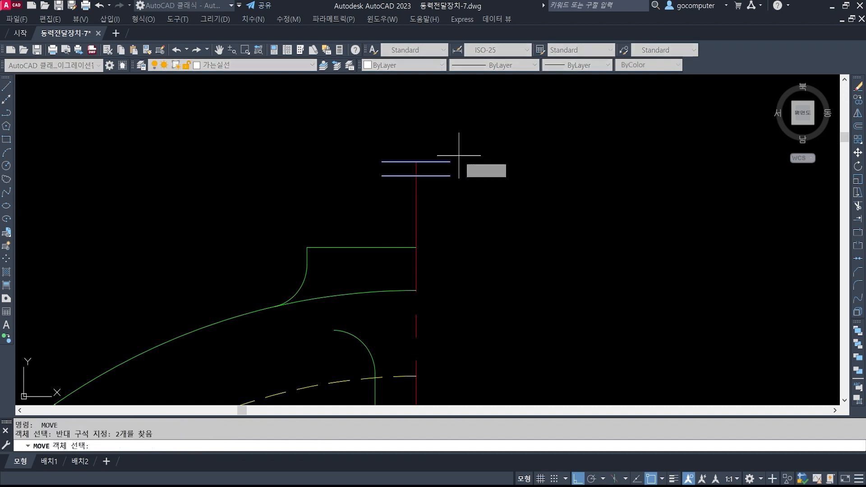
pyautogui.press('Return')
pyautogui.click(451, 162)
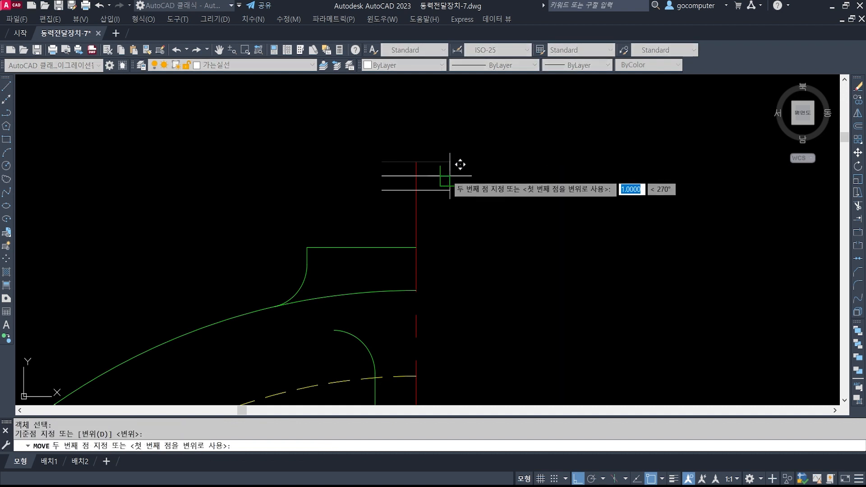
pyautogui.click(450, 176)
pyautogui.scroll(-2, 501, 285)
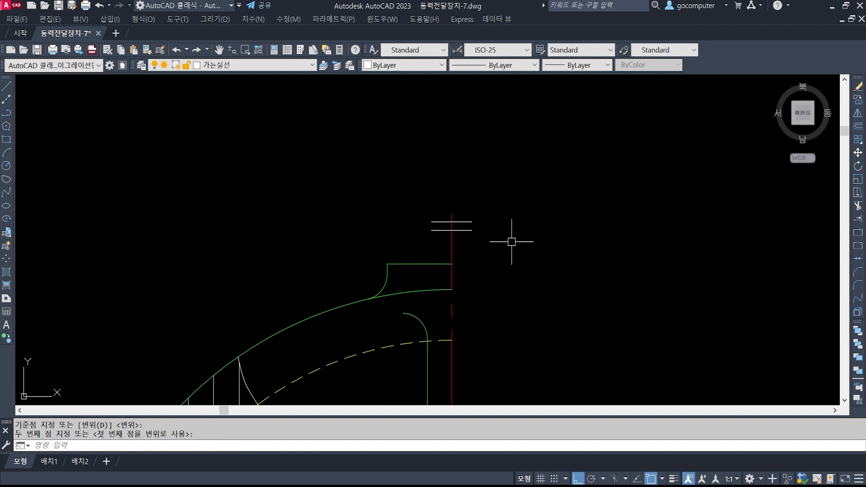
# Step: Mirror the two symmetry mark lines to the centre line's lower end about a horizontal axis through its midpoint, keeping the originals
pyautogui.write('mi')
pyautogui.press('Return')
pyautogui.click(481, 244)
pyautogui.click(456, 197)
pyautogui.scroll(-3, 449, 153)
pyautogui.moveTo(496, 326); pyautogui.dragTo(474, 185, button='middle')
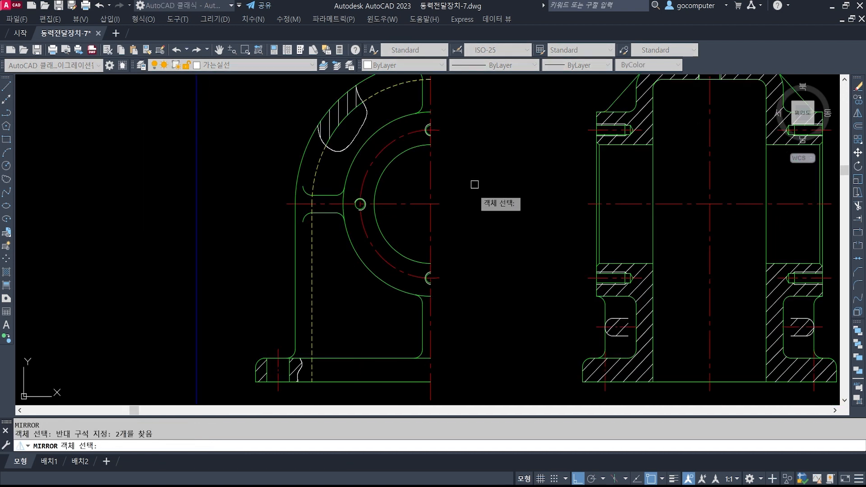
pyautogui.scroll(-2, 469, 198)
pyautogui.press('Return')
pyautogui.scroll(1, 447, 217)
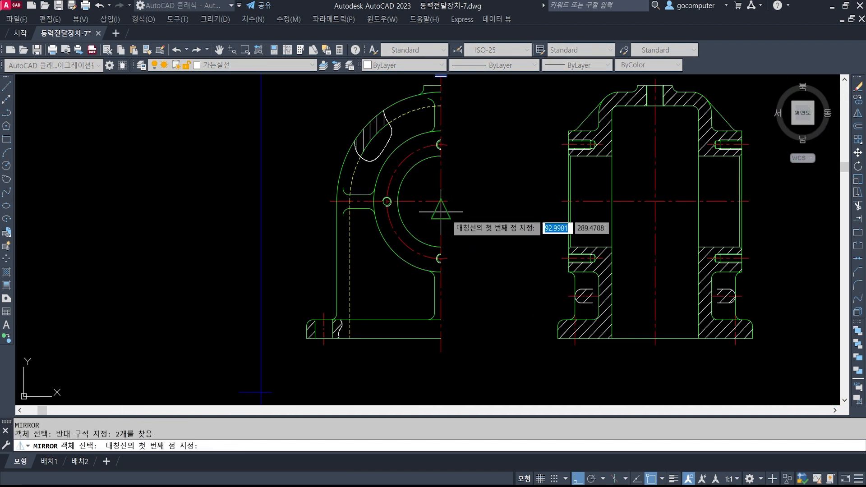
pyautogui.click(440, 211)
pyautogui.click(469, 212)
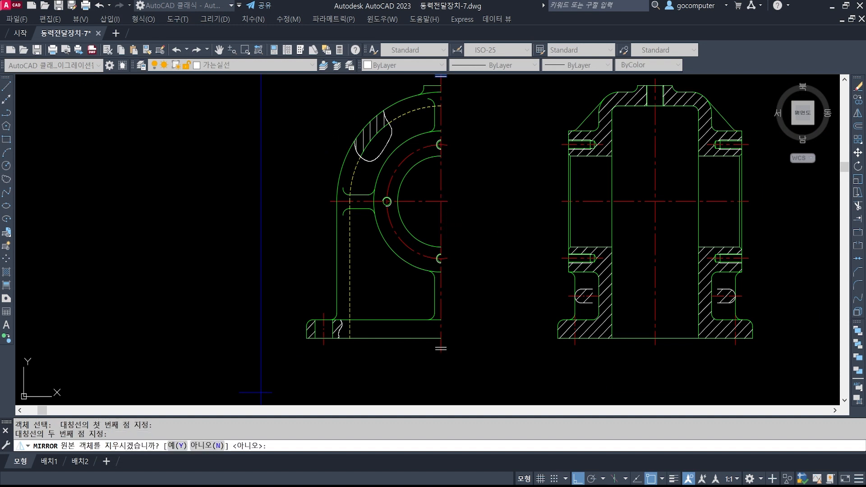
pyautogui.press('Return')
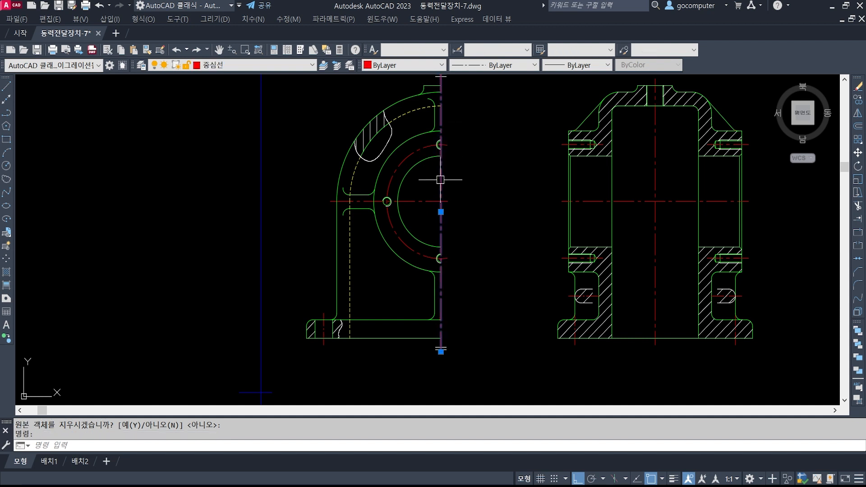
# Step: Review the side view with its symmetry marks and the neighbouring section view
pyautogui.press('Escape')
pyautogui.press('Escape')
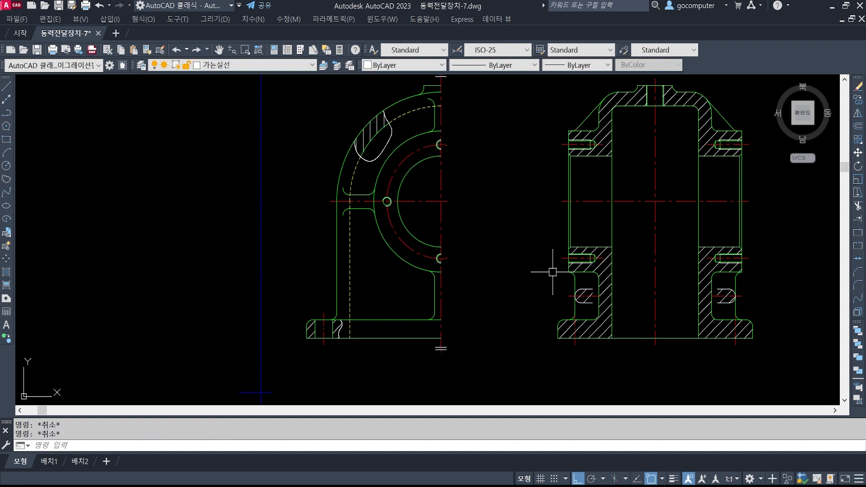
pyautogui.scroll(-4, 553, 247)
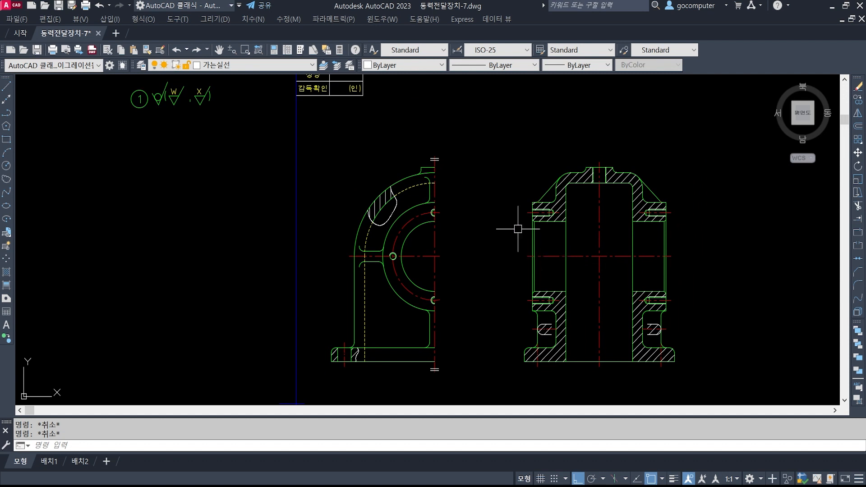
pyautogui.moveTo(499, 210); pyautogui.dragTo(499, 224, button='middle')
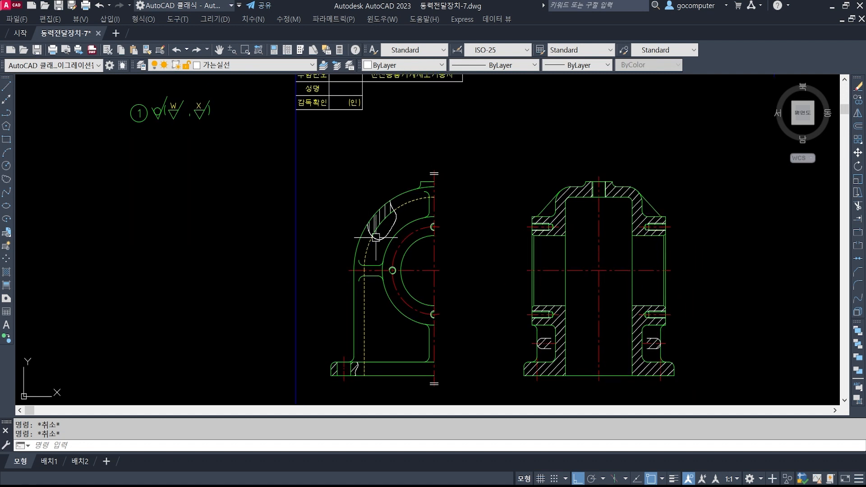
pyautogui.moveTo(457, 322); pyautogui.dragTo(416, 225, button='middle')
pyautogui.moveTo(623, 310)
pyautogui.mouseDown(button='middle')
pyautogui.moveTo(592, 315)
pyautogui.moveTo(582, 342)
pyautogui.mouseUp(button='middle')
pyautogui.moveTo(577, 202); pyautogui.dragTo(572, 253, button='middle')
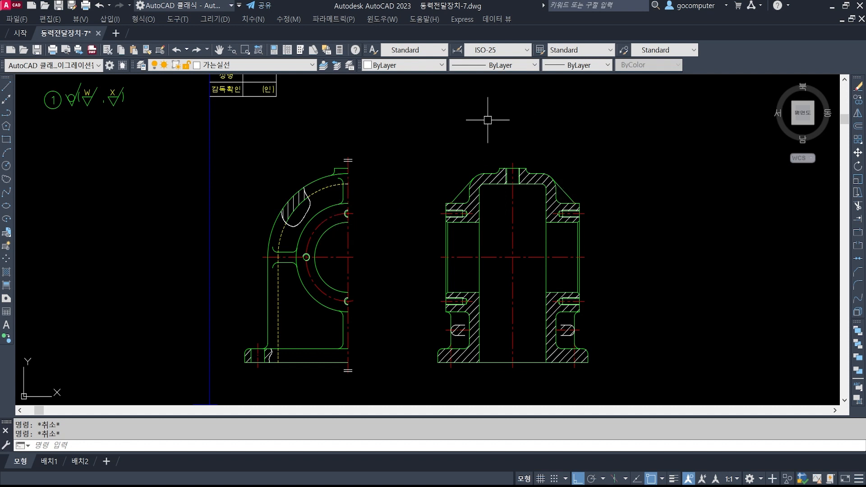
# Step: Draw a vertical line down from the side view base's lower outer corner, continued by a horizontal line running below the base
pyautogui.scroll(-3, 505, 125)
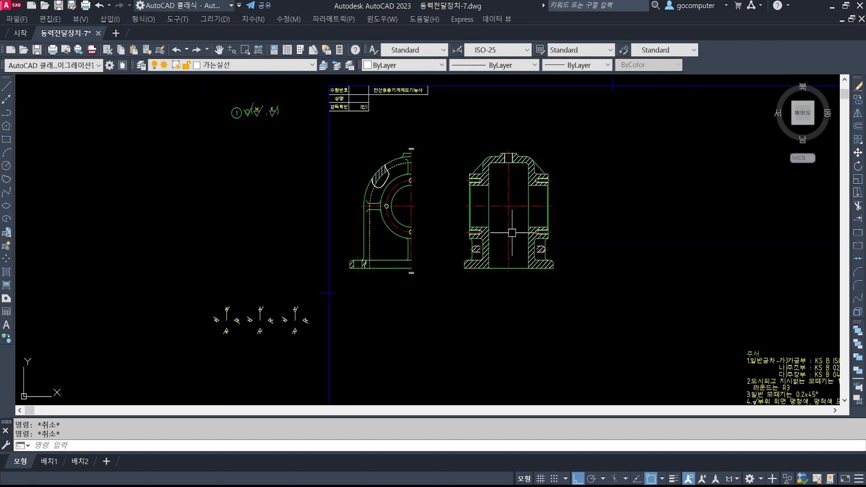
pyautogui.scroll(3, 504, 179)
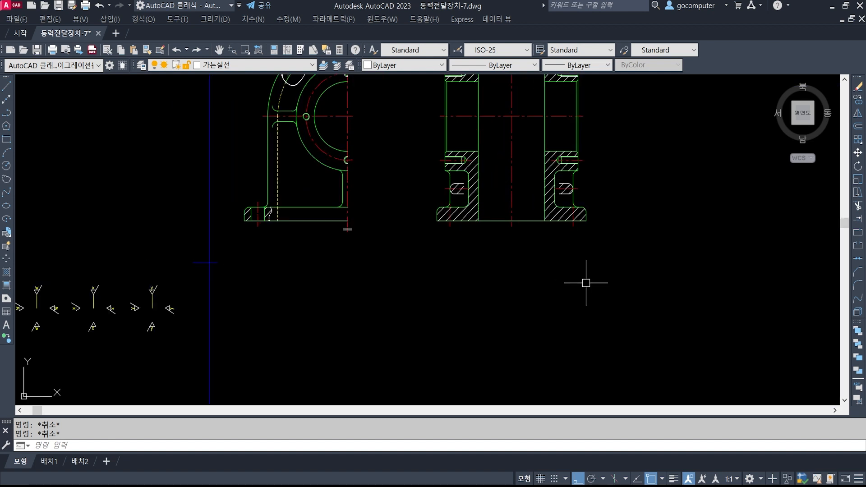
pyautogui.write('l')
pyautogui.press('Return')
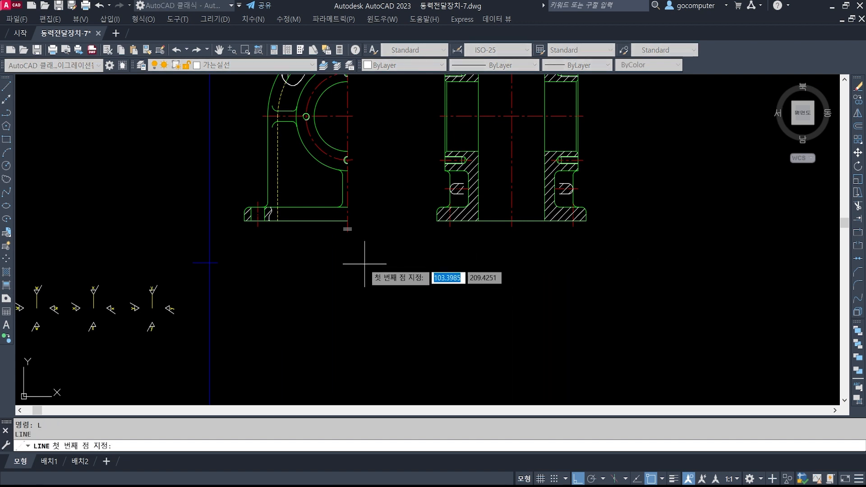
pyautogui.scroll(1, 359, 261)
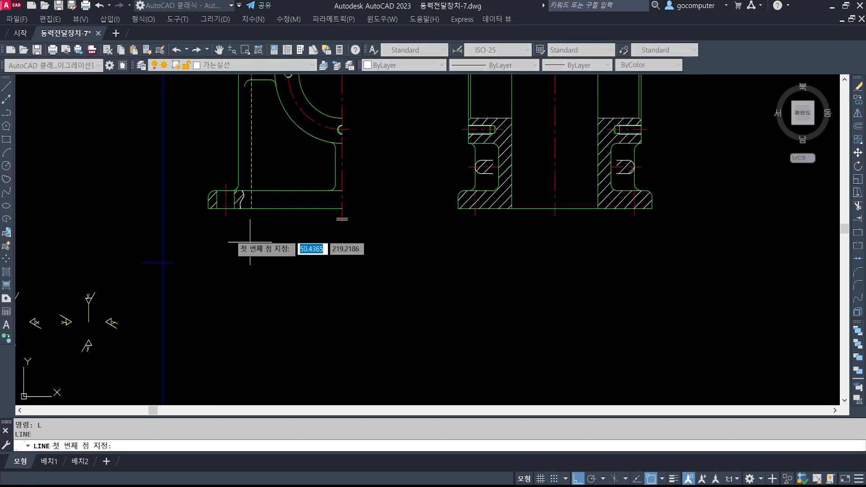
pyautogui.click(208, 209)
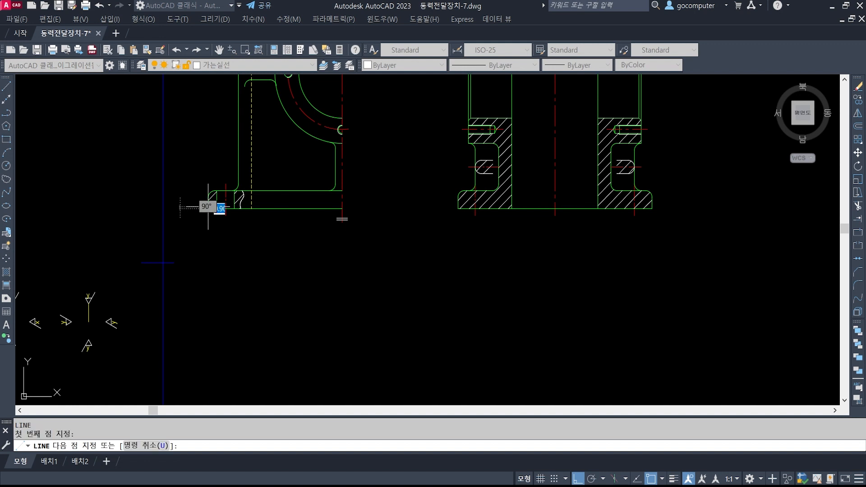
pyautogui.click(208, 317)
pyautogui.click(326, 316)
pyautogui.press('Return')
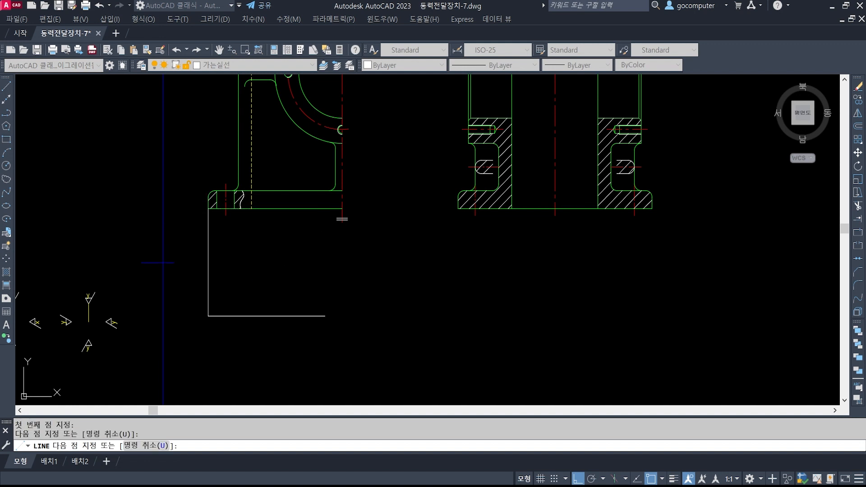
pyautogui.scroll(2, 221, 288)
pyautogui.moveTo(386, 273); pyautogui.dragTo(359, 256, button='middle')
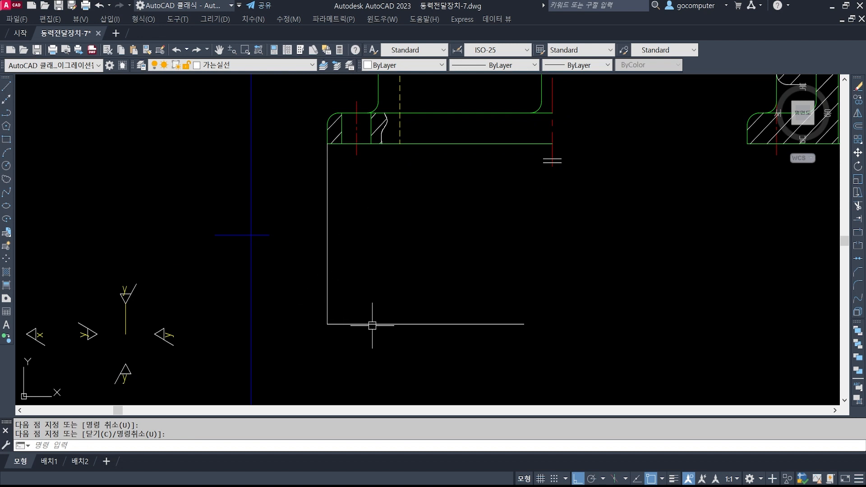
# Step: Check the base and the corner partial view with its hole in the reference drawing 동력전달장치-7.jpg
pyautogui.hotkey('alt', 'Tab')
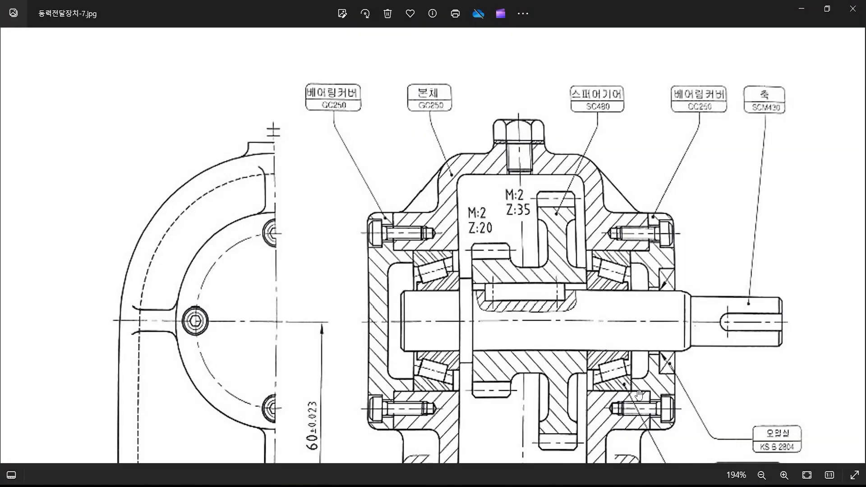
pyautogui.moveTo(601, 356); pyautogui.dragTo(579, 138)
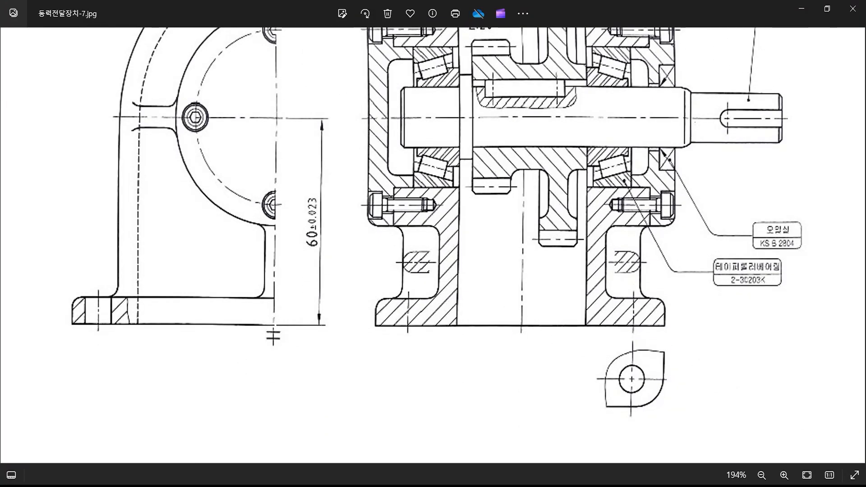
pyautogui.hotkey('alt', 'Tab')
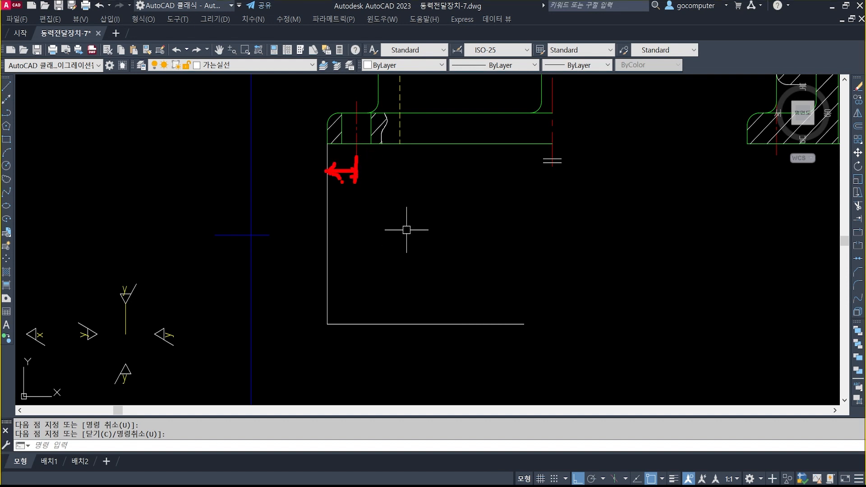
# Step: Measure the horizontal distance from the base hole's centre line to the base's outer corner
pyautogui.press('Escape')
pyautogui.write('d')
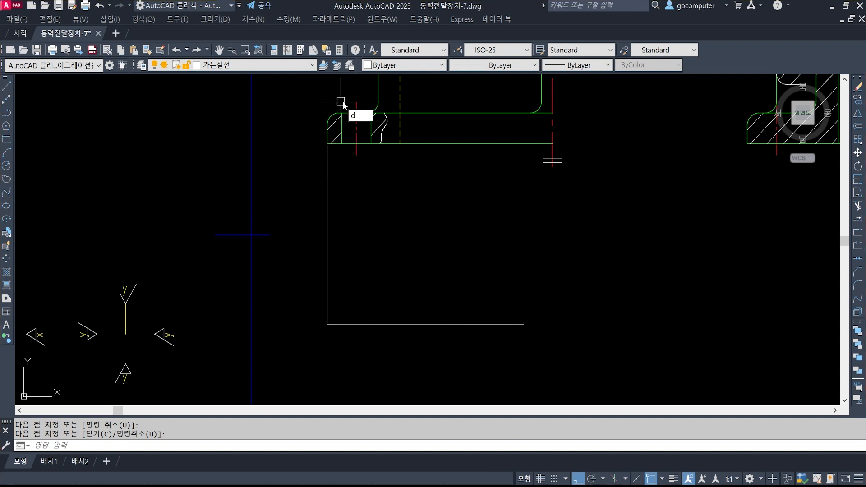
pyautogui.write('li')
pyautogui.press('space')
pyautogui.click(356, 154)
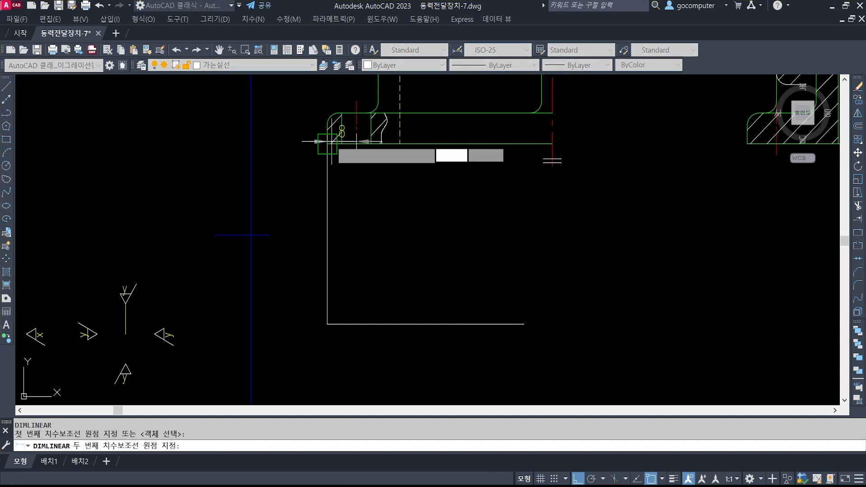
pyautogui.click(327, 144)
pyautogui.scroll(4, 342, 129)
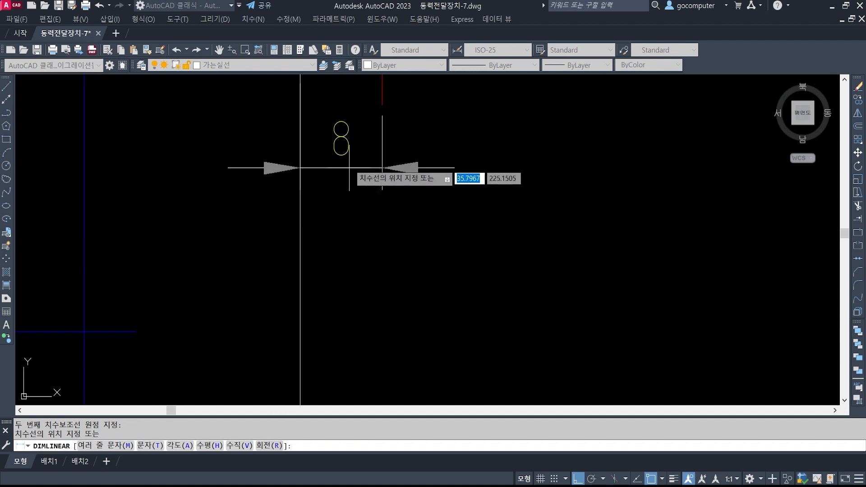
pyautogui.press('Escape')
# Step: Try to fillet the corner of the two construction lines with radius 8, and erase the resulting arc
pyautogui.scroll(-4, 393, 235)
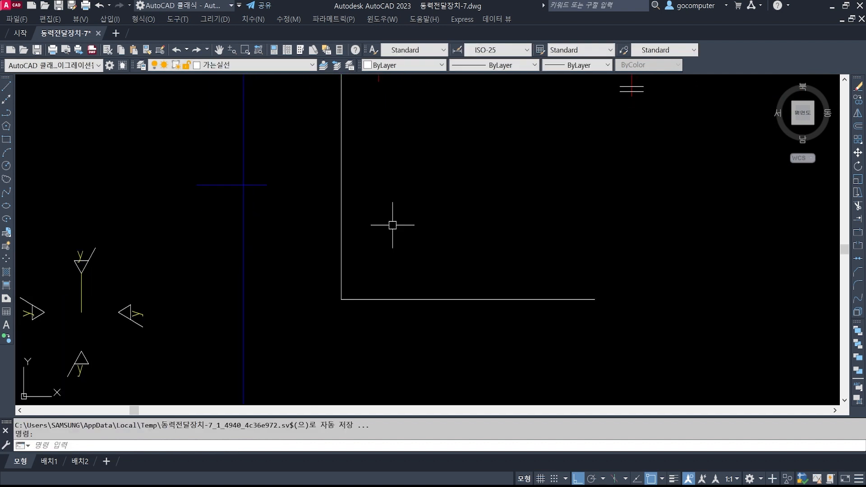
pyautogui.write('f')
pyautogui.press('space')
pyautogui.write('r')
pyautogui.press('space')
pyautogui.write('8')
pyautogui.press('space')
pyautogui.click(341, 265)
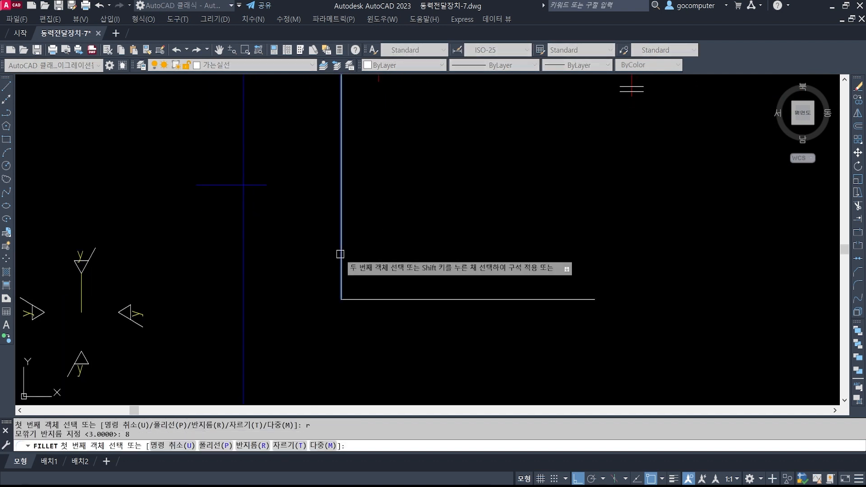
pyautogui.click(377, 300)
pyautogui.write('e')
pyautogui.press('space')
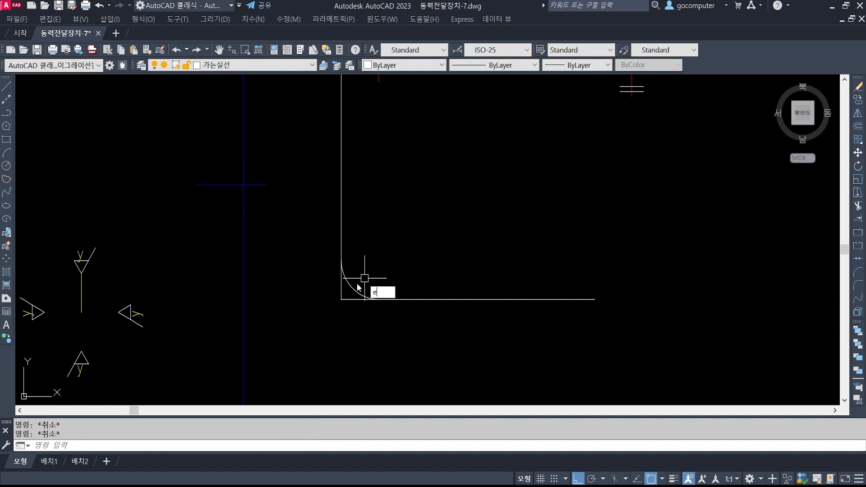
pyautogui.click(356, 287)
pyautogui.press('space')
# Step: Fillet the corner between the vertical and horizontal lines below the base with radius 8, in trim mode
pyautogui.write('f')
pyautogui.write('t')
pyautogui.press('Return')
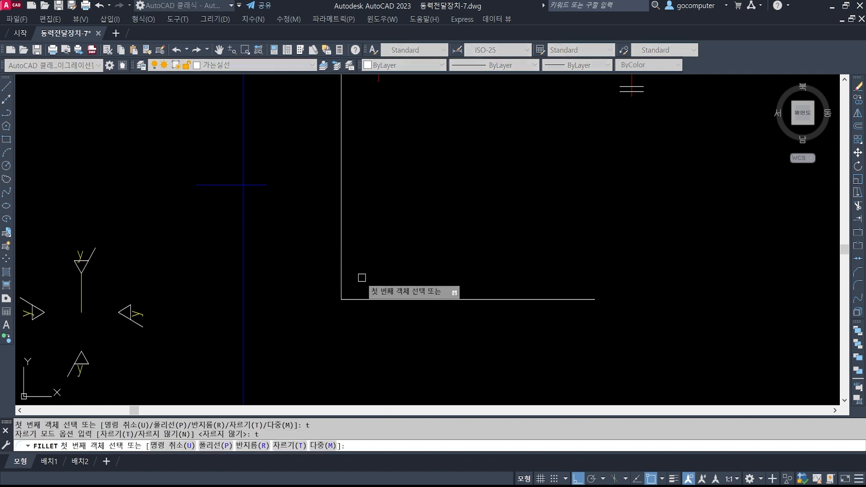
pyautogui.write('r')
pyautogui.press('Return')
pyautogui.write('8')
pyautogui.press('Return')
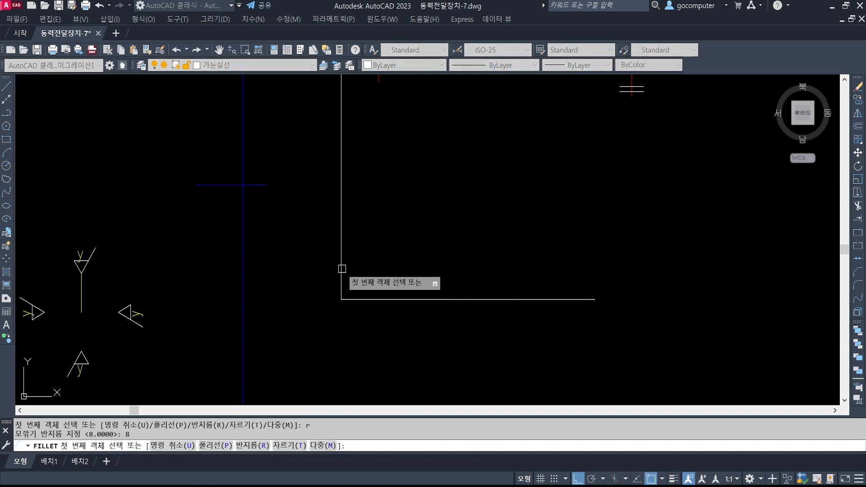
pyautogui.click(342, 266)
pyautogui.click(368, 298)
pyautogui.scroll(-2, 394, 265)
pyautogui.moveTo(431, 259); pyautogui.dragTo(413, 284, button='middle')
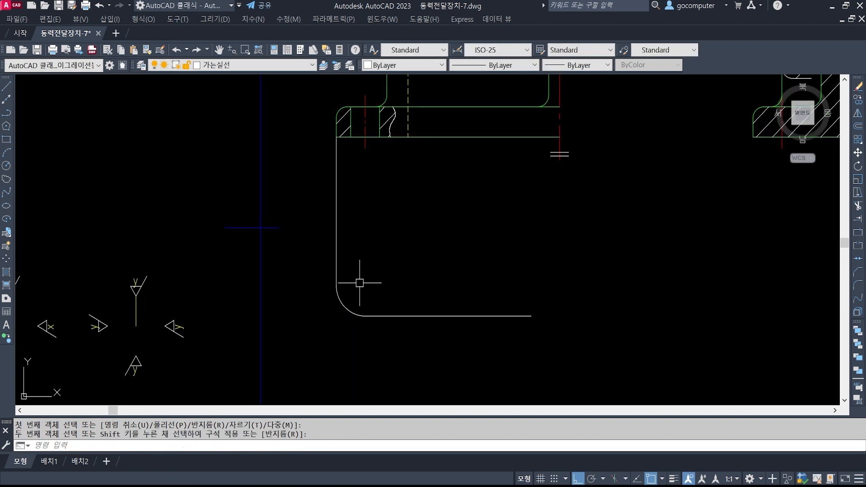
pyautogui.press('Escape')
pyautogui.write('l')
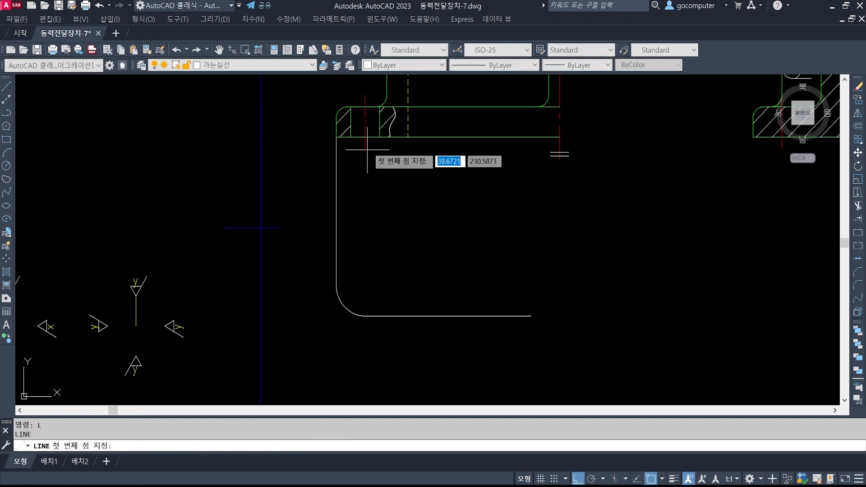
pyautogui.press('Return')
pyautogui.press('Escape')
pyautogui.write('e')
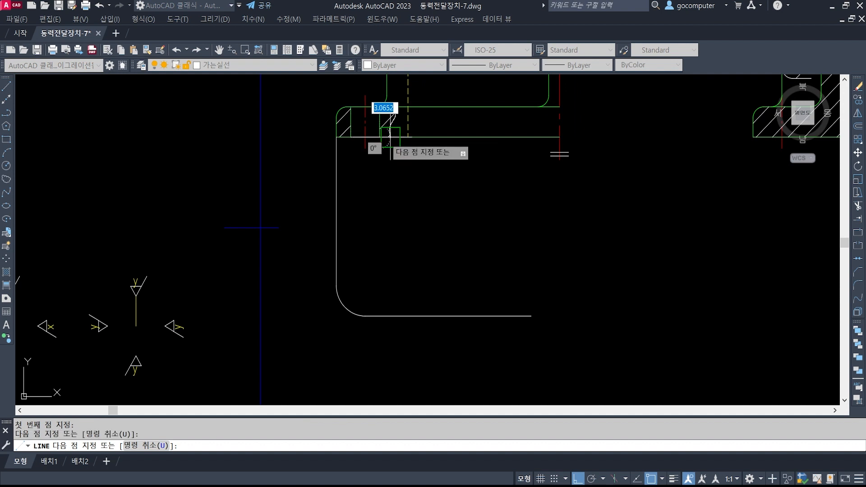
pyautogui.press('Return')
pyautogui.click(372, 135)
pyautogui.press('Return')
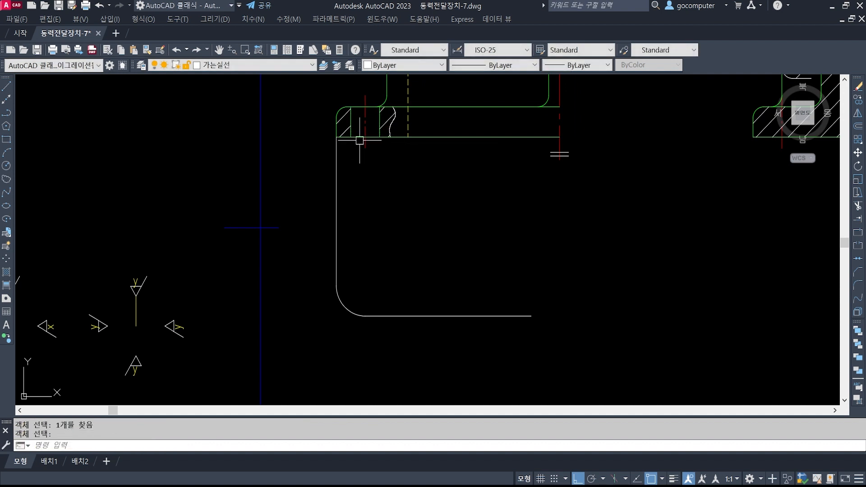
# Step: Measure the width of the bolt hole along the side view base's lower edge
pyautogui.scroll(3, 359, 140)
pyautogui.scroll(-4, 426, 189)
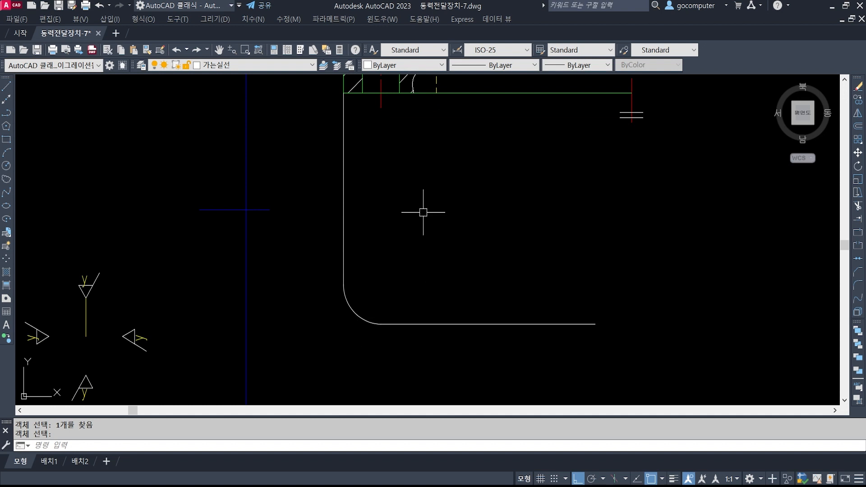
pyautogui.moveTo(411, 155); pyautogui.dragTo(410, 217, button='middle')
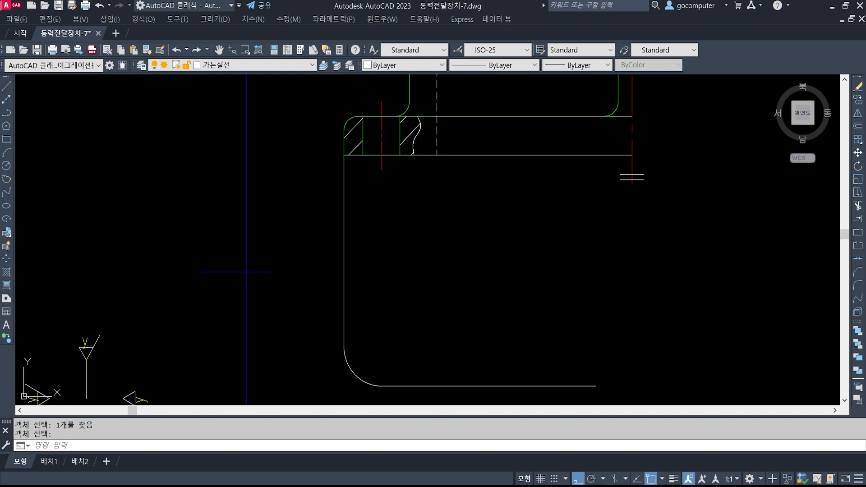
pyautogui.moveTo(394, 188); pyautogui.dragTo(402, 218, button='middle')
pyautogui.write('DLI')
pyautogui.press('Return')
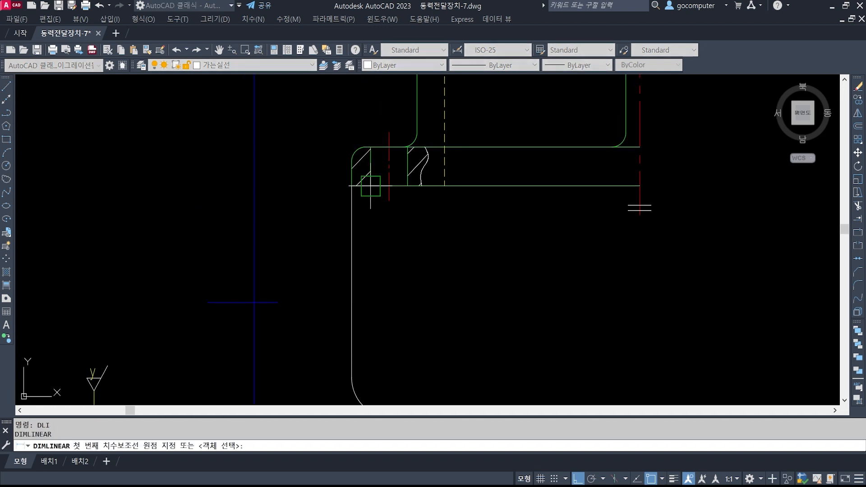
pyautogui.click(370, 186)
pyautogui.click(408, 186)
pyautogui.press('Escape')
# Step: Draw a circle of diameter 8 centred on the corner fillet's centre
pyautogui.moveTo(411, 333); pyautogui.dragTo(405, 207, button='middle')
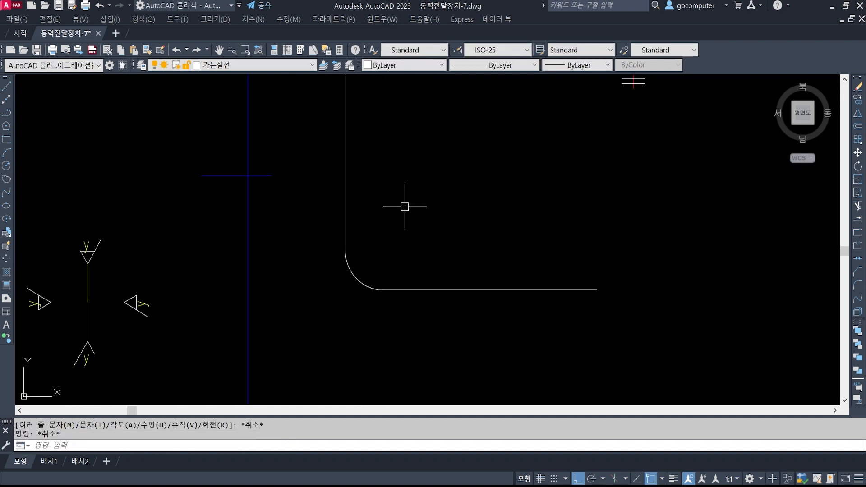
pyautogui.write('c')
pyautogui.press('Return')
pyautogui.keyDown('shift'); pyautogui.rightClick(367, 290); pyautogui.keyUp('shift')
pyautogui.click(406, 341)
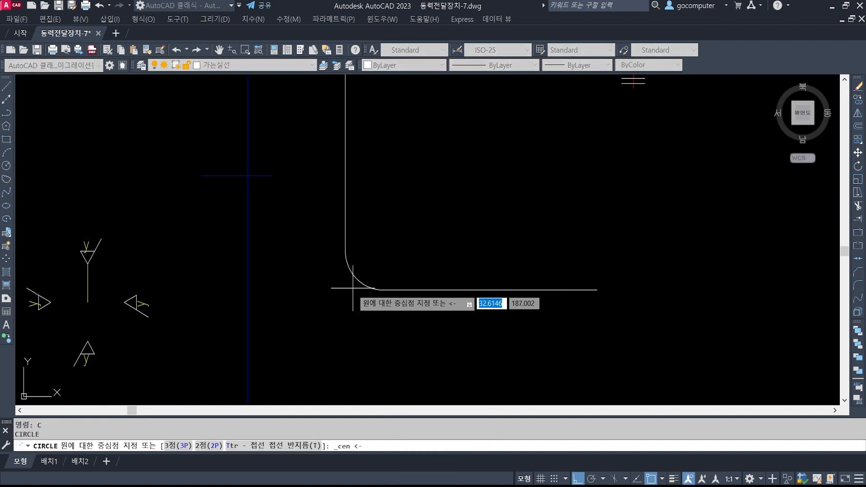
pyautogui.click(356, 276)
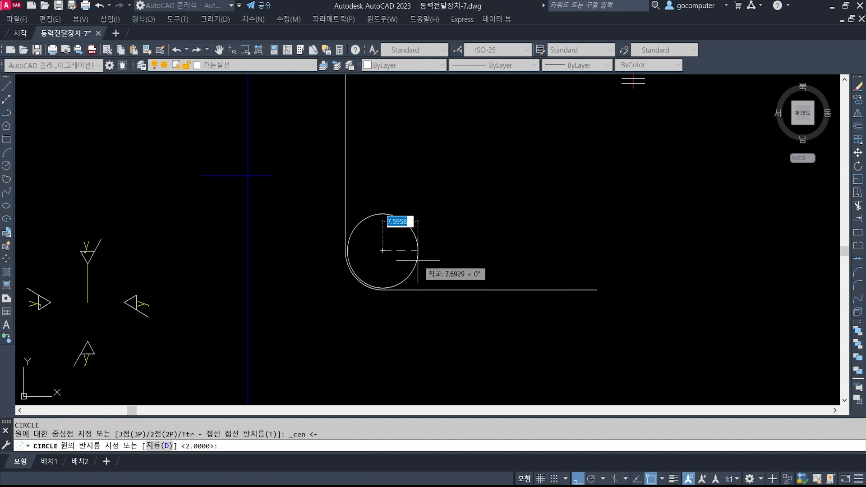
pyautogui.write('d')
pyautogui.press('Return')
pyautogui.write('8')
pyautogui.press('Return')
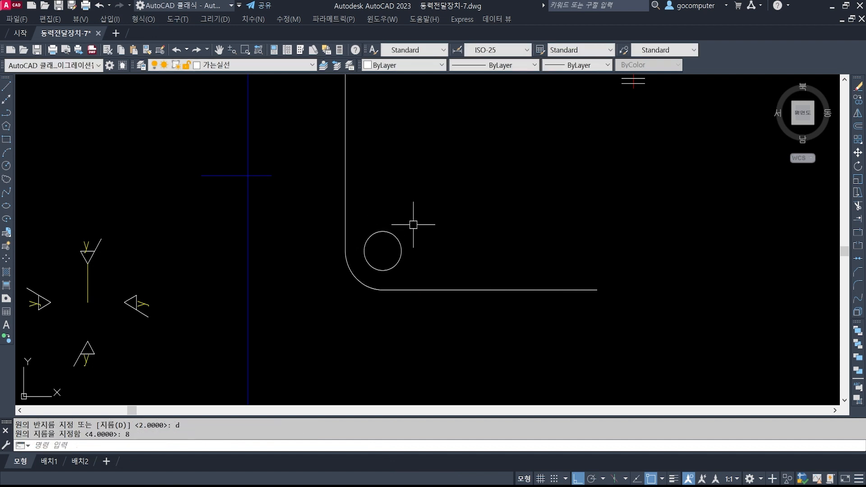
# Step: Draw a curved spline break line around the circle from the vertical line to the horizontal line of the partial view
pyautogui.moveTo(403, 197); pyautogui.dragTo(369, 215, button='middle')
pyautogui.write('s')
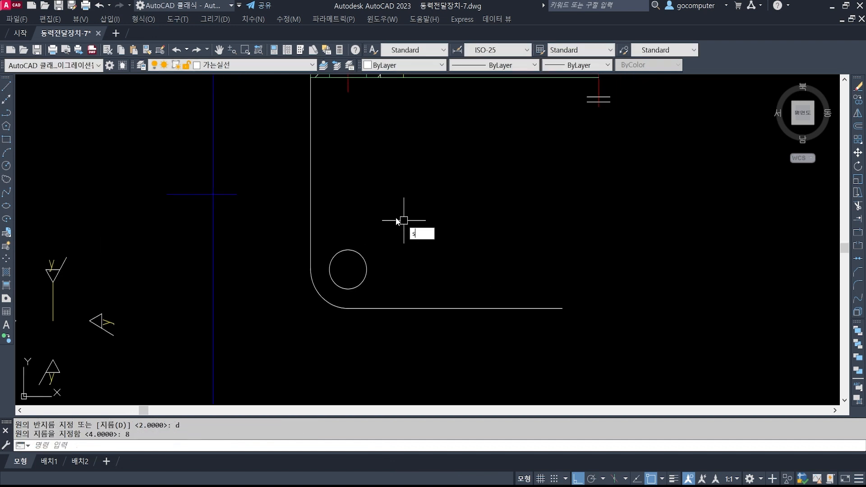
pyautogui.write('pl')
pyautogui.press('Return')
pyautogui.keyDown('shift'); pyautogui.rightClick(371, 196); pyautogui.keyUp('shift')
pyautogui.click(397, 447)
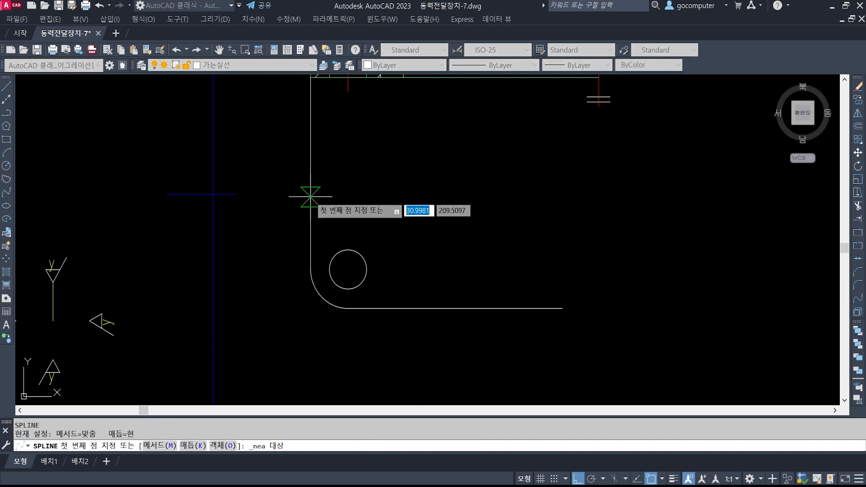
pyautogui.click(311, 197)
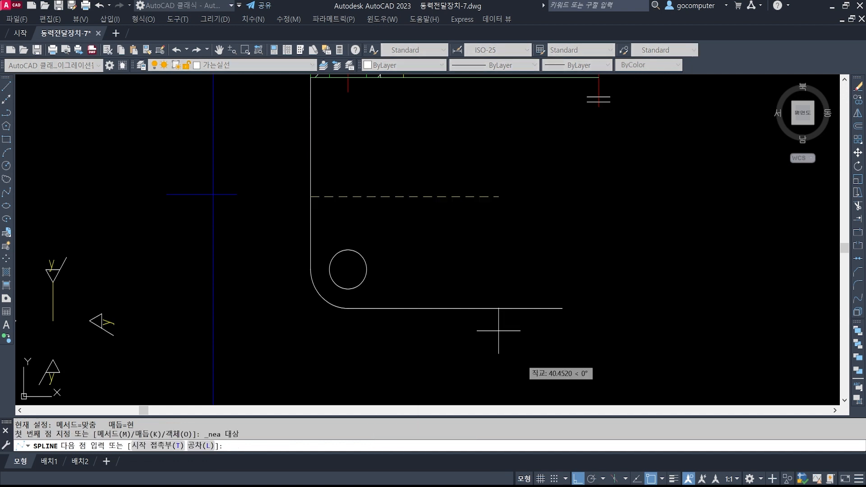
pyautogui.click(381, 192)
pyautogui.click(414, 210)
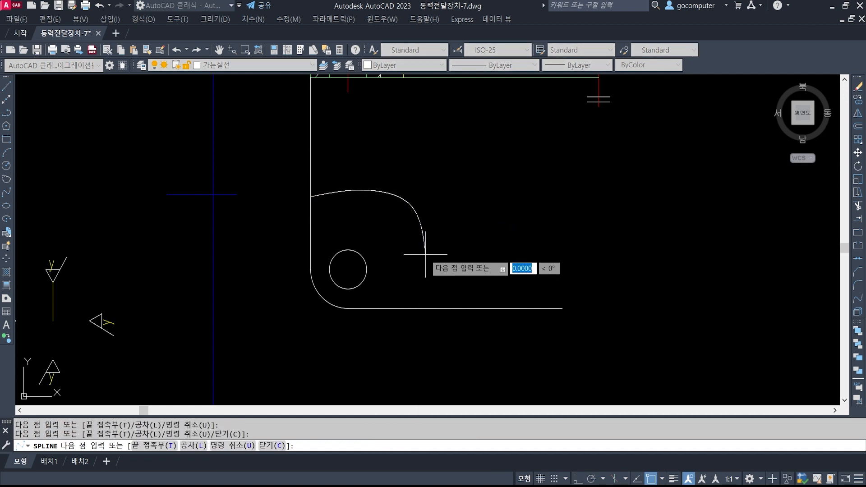
pyautogui.click(425, 254)
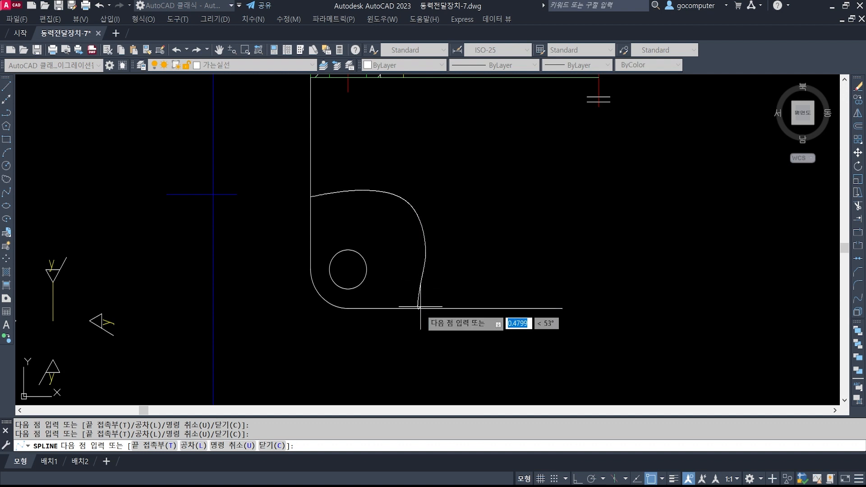
pyautogui.click(419, 308)
pyautogui.press('Return')
# Step: Trim the vertical and horizontal lines where they extend beyond the spline break line
pyautogui.moveTo(438, 225); pyautogui.dragTo(439, 250, button='middle')
pyautogui.write('tr')
pyautogui.press('Return')
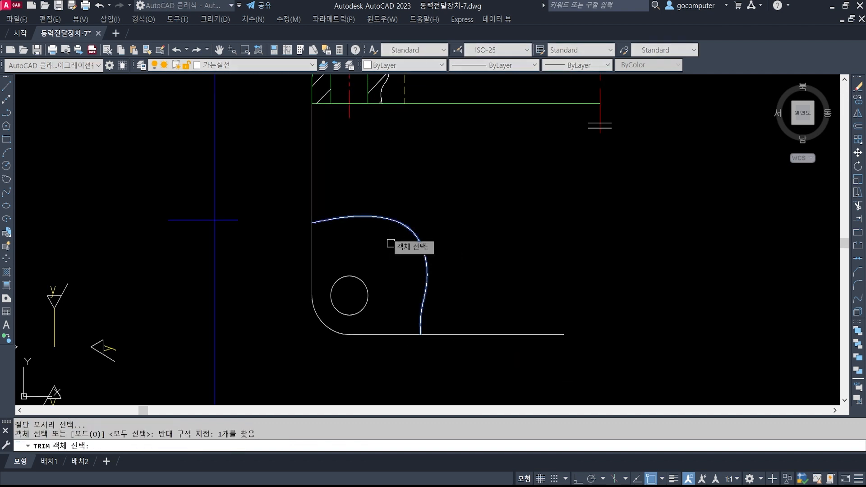
pyautogui.click(501, 335)
pyautogui.press('Return')
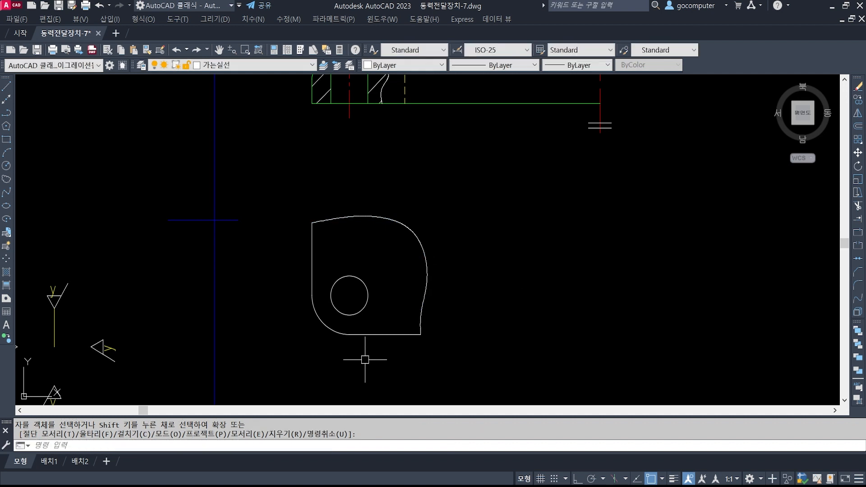
# Step: Assign the partial view's straight edges, fillet arc and circle to the 외형선 layer
pyautogui.click(281, 358)
pyautogui.click(424, 219)
pyautogui.click(271, 65)
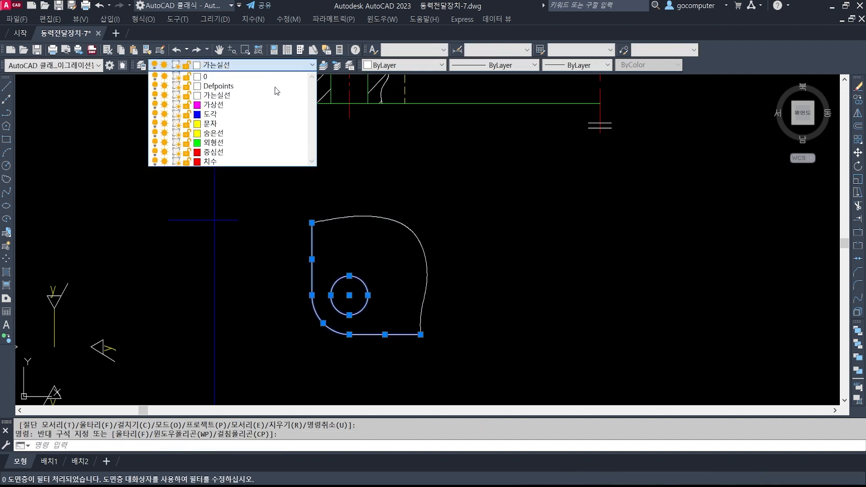
pyautogui.click(255, 142)
pyautogui.press('Escape')
pyautogui.press('Escape')
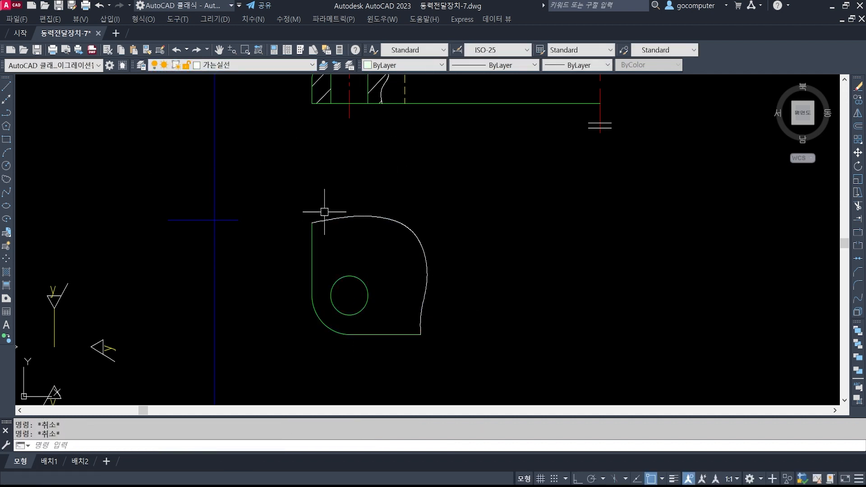
# Step: Make 중심선 the current layer and draw horizontal and vertical centre lines through the partial view's circle
pyautogui.moveTo(422, 340); pyautogui.dragTo(425, 316, button='middle')
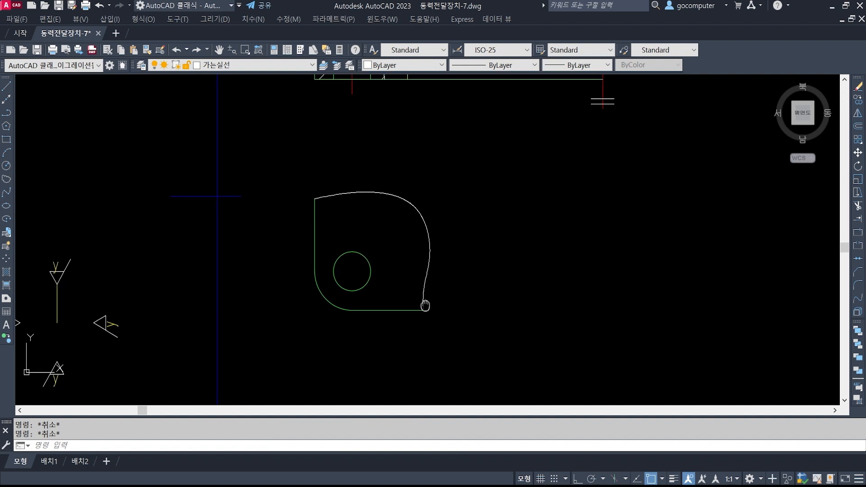
pyautogui.click(248, 65)
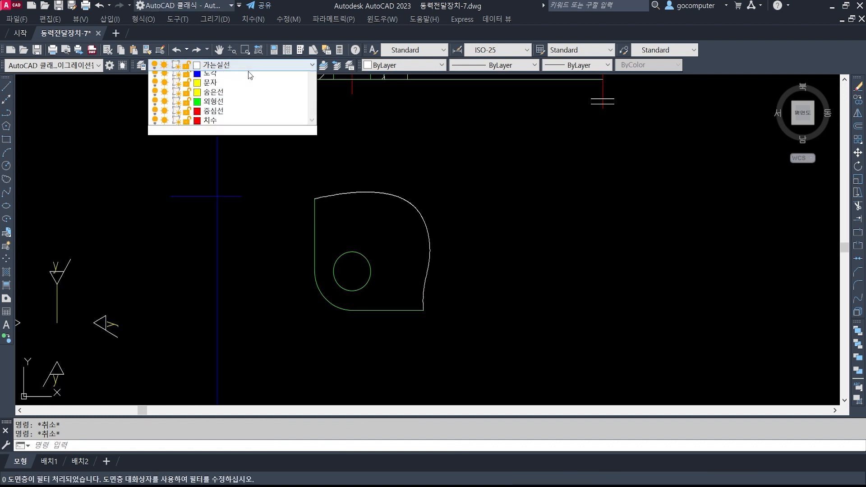
pyautogui.click(245, 153)
pyautogui.write('L')
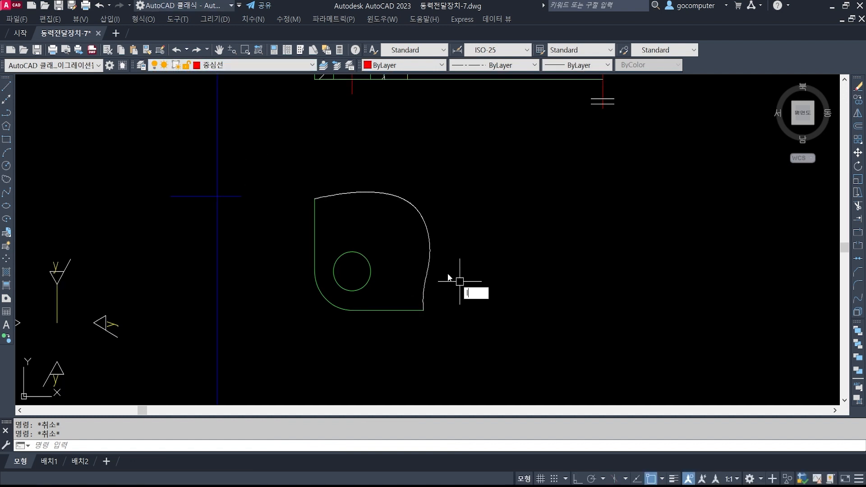
pyautogui.press('Return')
pyautogui.click(312, 271)
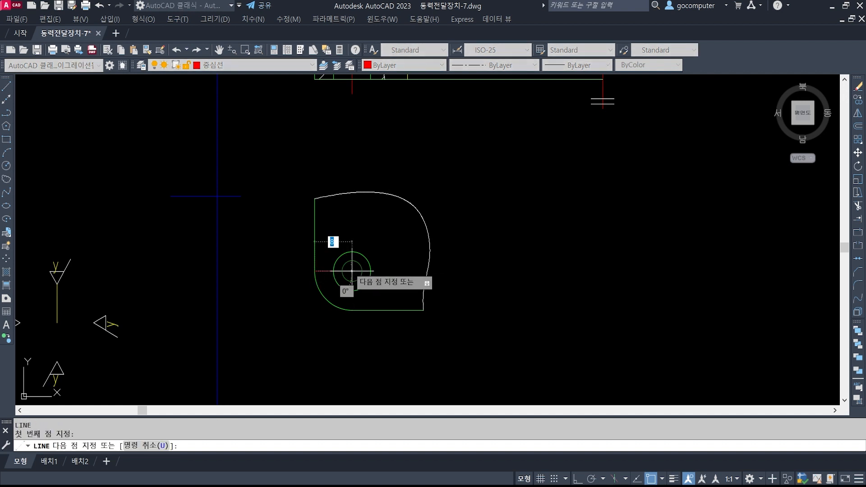
pyautogui.click(357, 254)
pyautogui.press('Return')
pyautogui.press('Return')
pyautogui.click(352, 253)
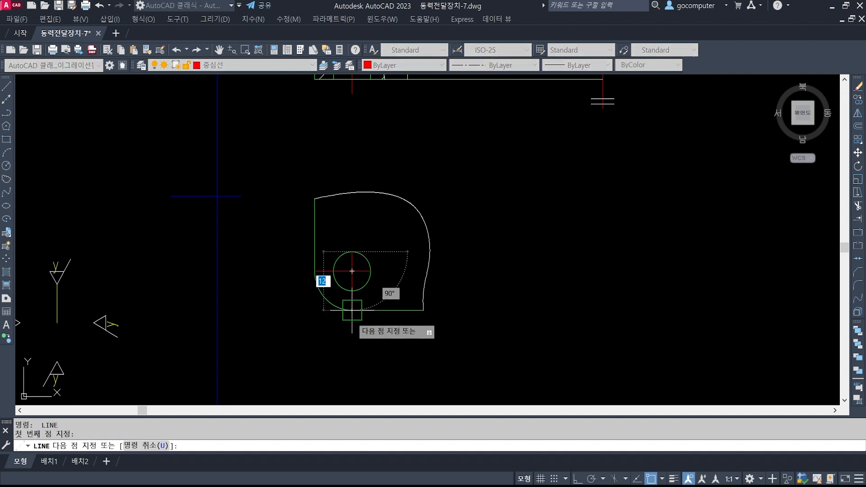
pyautogui.click(352, 310)
pyautogui.press('Return')
# Step: Lengthen both ends of the circle's horizontal and vertical centre lines by 3 with a delta Lengthen
pyautogui.write('len')
pyautogui.press('Return')
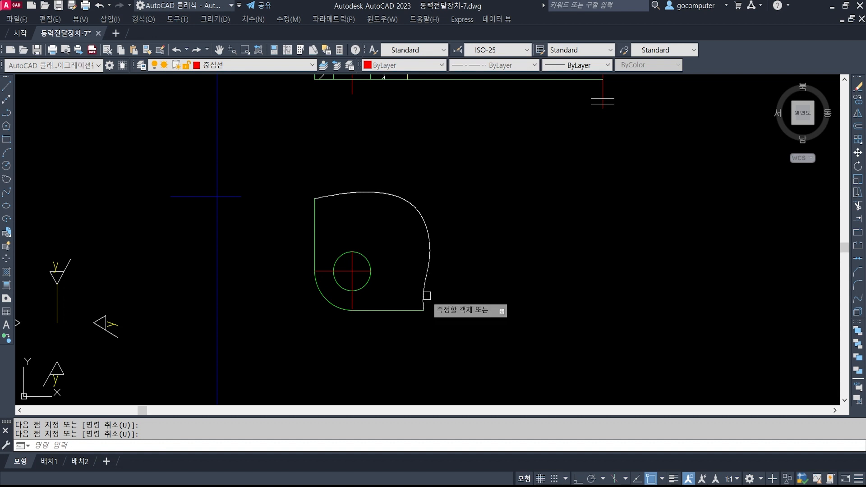
pyautogui.write('de')
pyautogui.press('Return')
pyautogui.write('3')
pyautogui.press('Return')
pyautogui.click(364, 271)
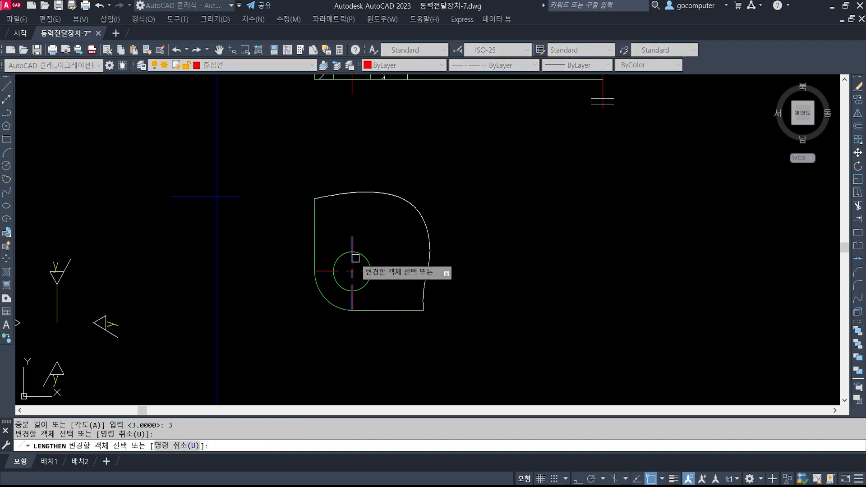
pyautogui.click(352, 256)
pyautogui.click(324, 273)
pyautogui.click(352, 306)
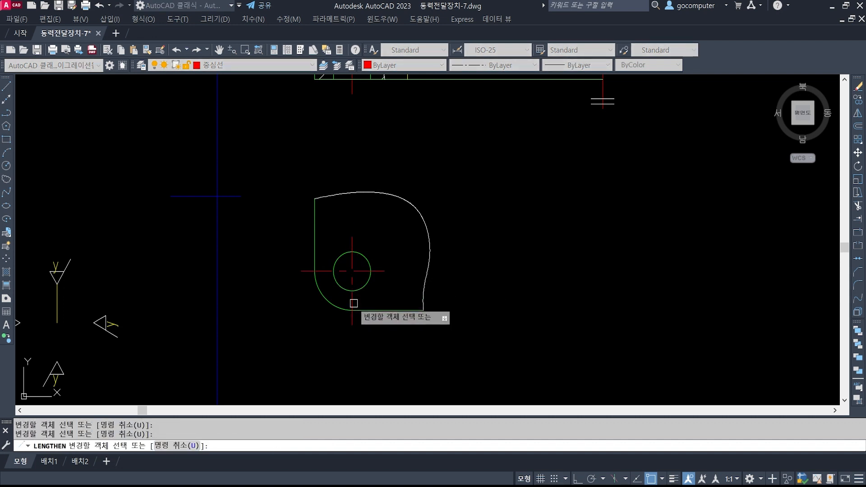
pyautogui.press('Return')
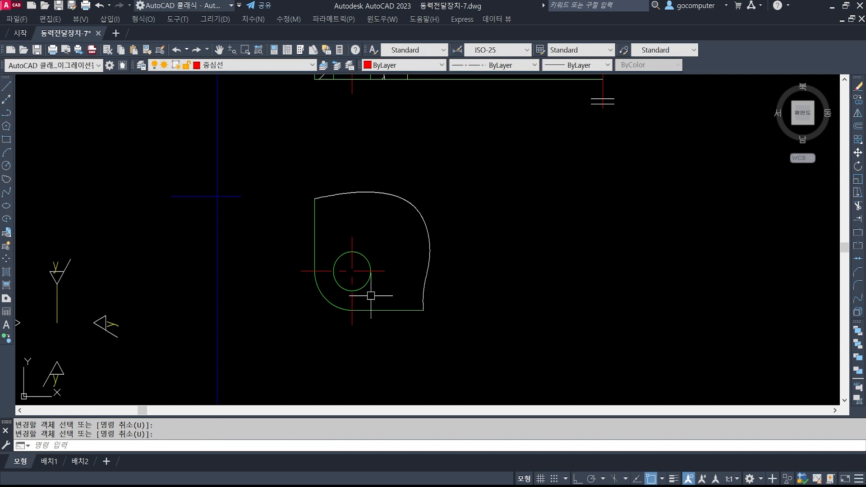
# Step: Turn on Ortho and project a vertical line from the lower end of the side view's hidden line down past the partial view
pyautogui.scroll(-2, 387, 246)
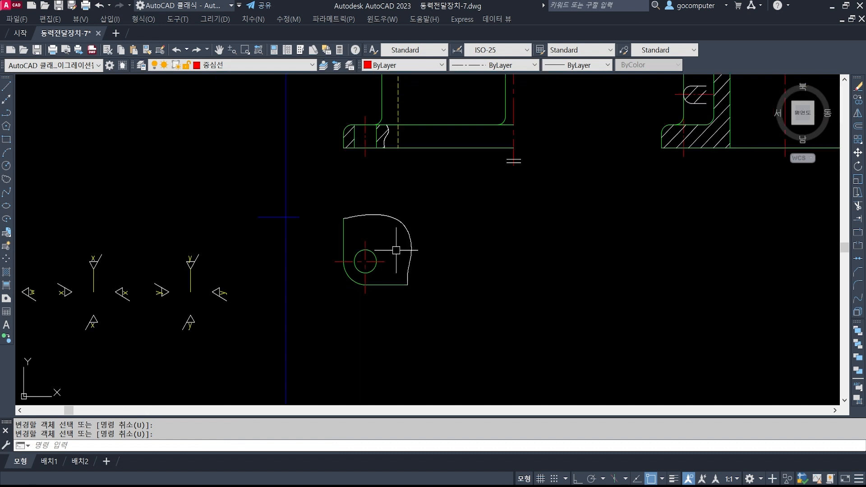
pyautogui.moveTo(485, 254); pyautogui.dragTo(436, 279, button='middle')
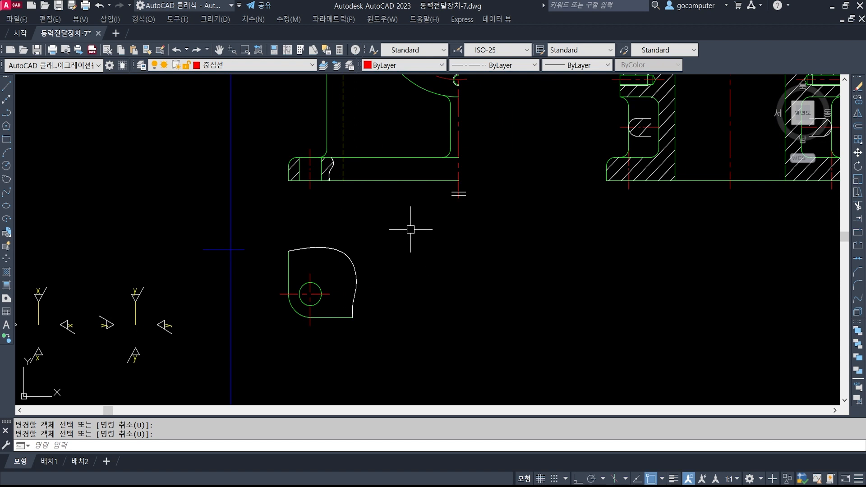
pyautogui.moveTo(359, 202); pyautogui.dragTo(363, 228, button='middle')
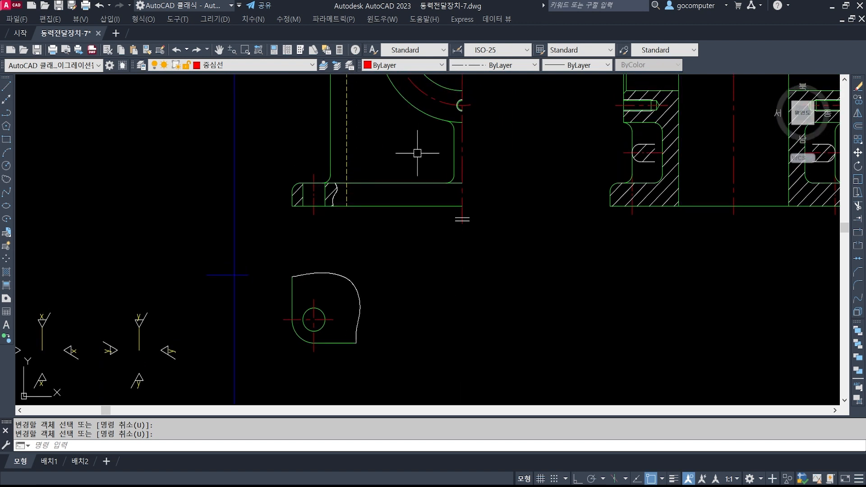
pyautogui.moveTo(417, 153); pyautogui.dragTo(397, 216, button='middle')
pyautogui.moveTo(625, 231); pyautogui.dragTo(495, 223, button='middle')
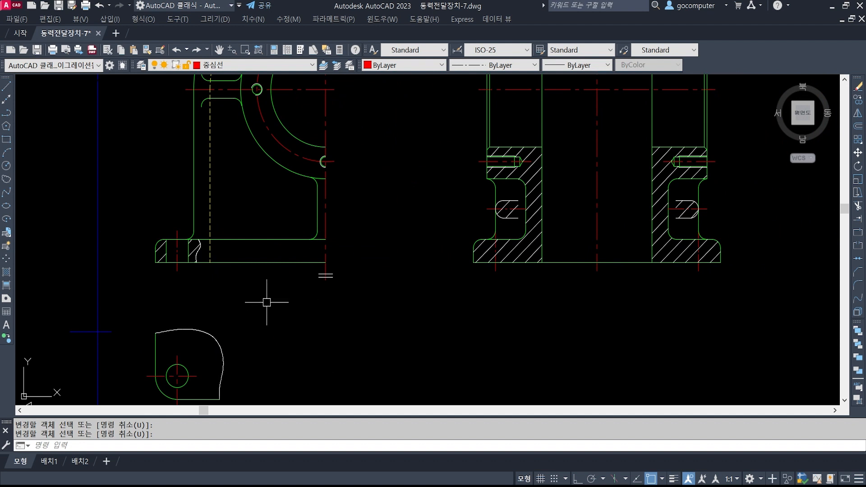
pyautogui.moveTo(267, 303); pyautogui.dragTo(389, 209, button='middle')
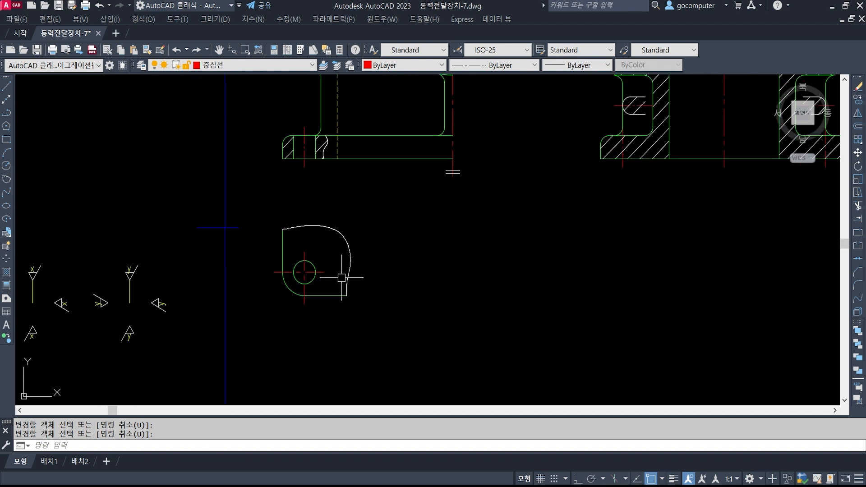
pyautogui.moveTo(538, 226); pyautogui.dragTo(447, 275, button='middle')
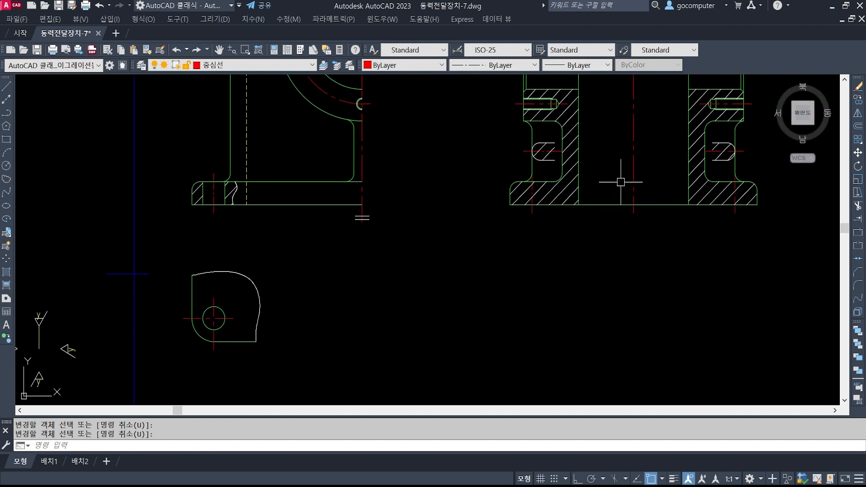
pyautogui.write('l')
pyautogui.press('Return')
pyautogui.click(247, 205)
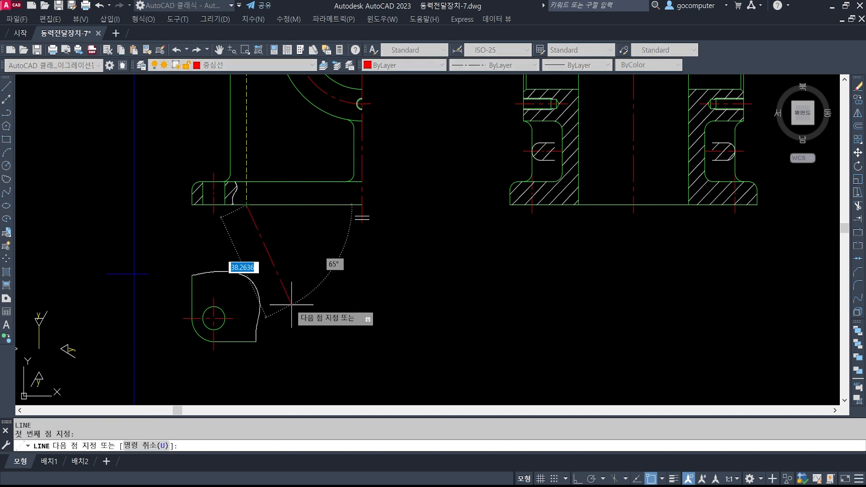
pyautogui.click(576, 479)
pyautogui.click(247, 363)
pyautogui.press('Return')
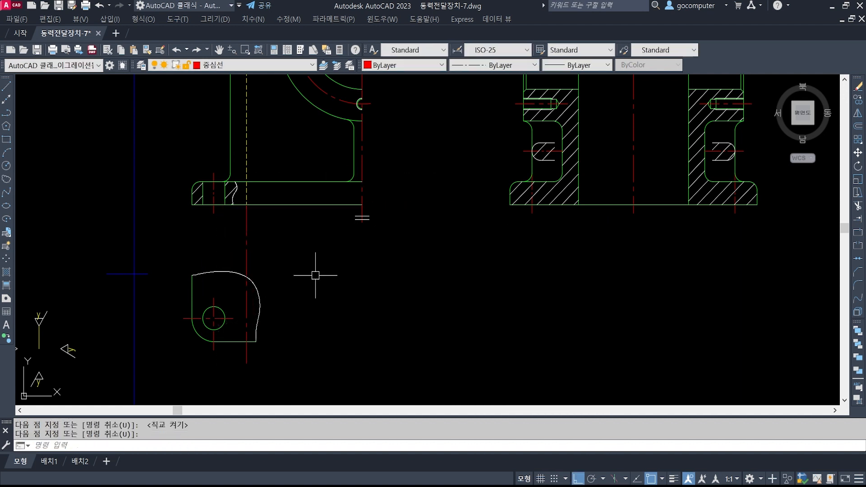
# Step: Erase the vertical projection line crossing the partial view
pyautogui.write('e')
pyautogui.press('Return')
pyautogui.click(246, 300)
pyautogui.press('Return')
# Step: Compare the partial view of the base corner with the reference image 동력전달장치-7.jpg in Photos, and return to the drawing
pyautogui.scroll(-2, 311, 296)
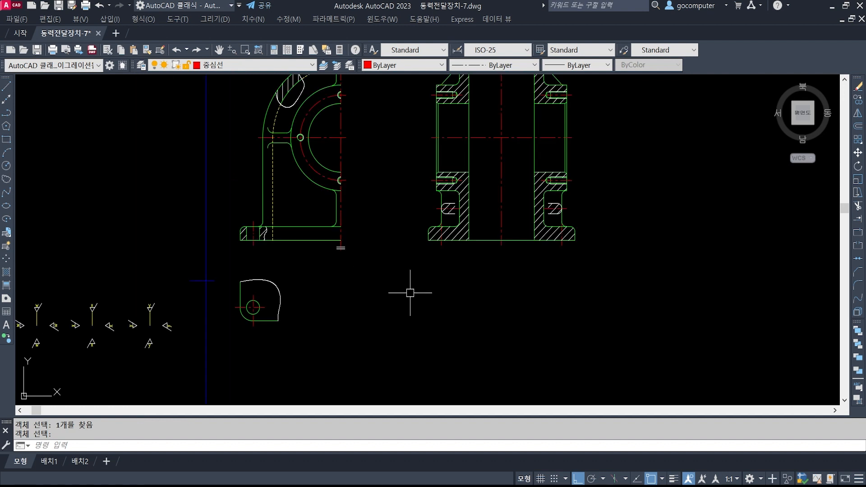
pyautogui.moveTo(411, 293); pyautogui.dragTo(403, 295, button='middle')
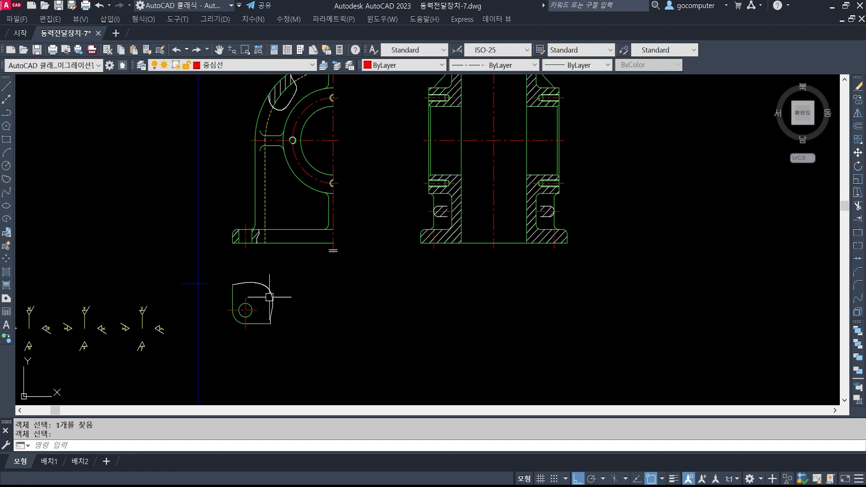
pyautogui.scroll(2, 250, 306)
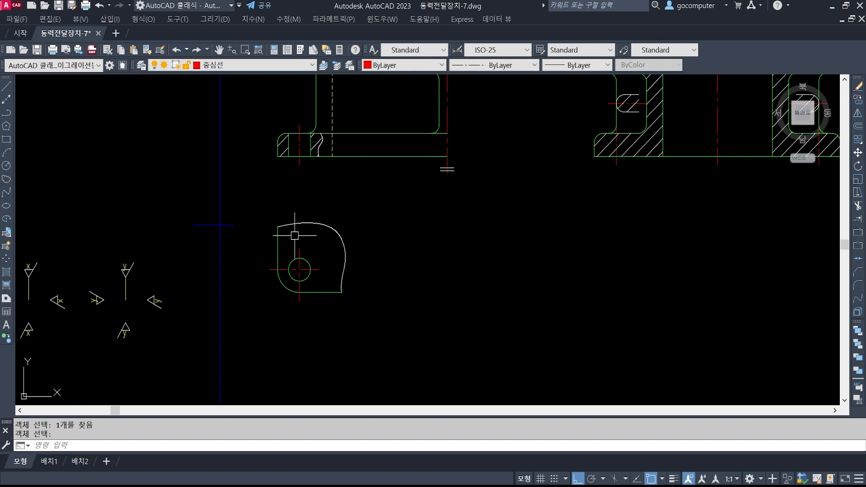
pyautogui.hotkey('alt', 'Tab')
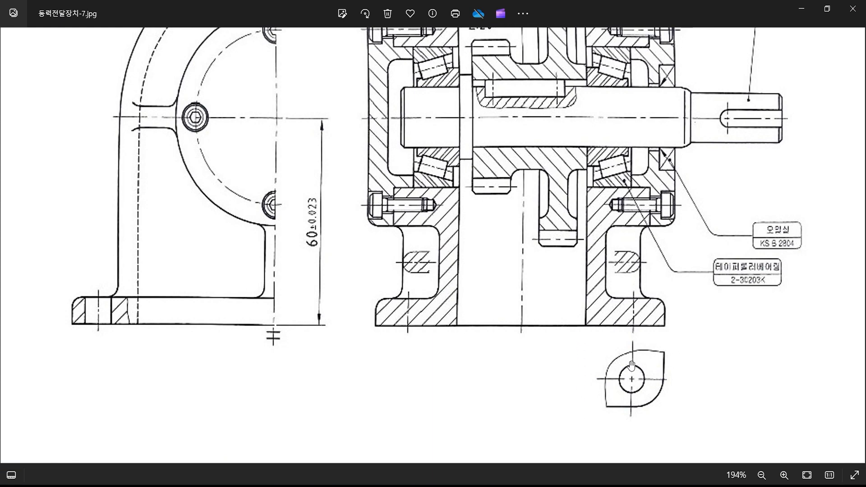
pyautogui.hotkey('alt', 'Tab')
# Step: Start a spline in the partial view of the base corner
pyautogui.scroll(3, 396, 246)
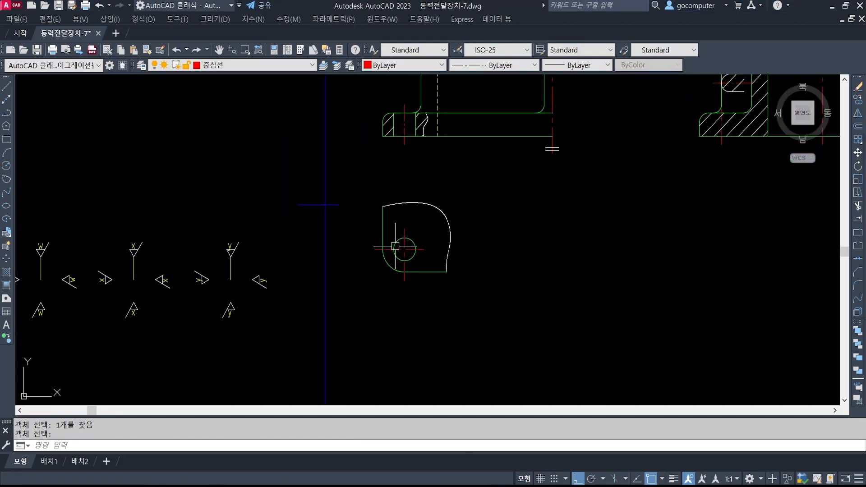
pyautogui.press('Return')
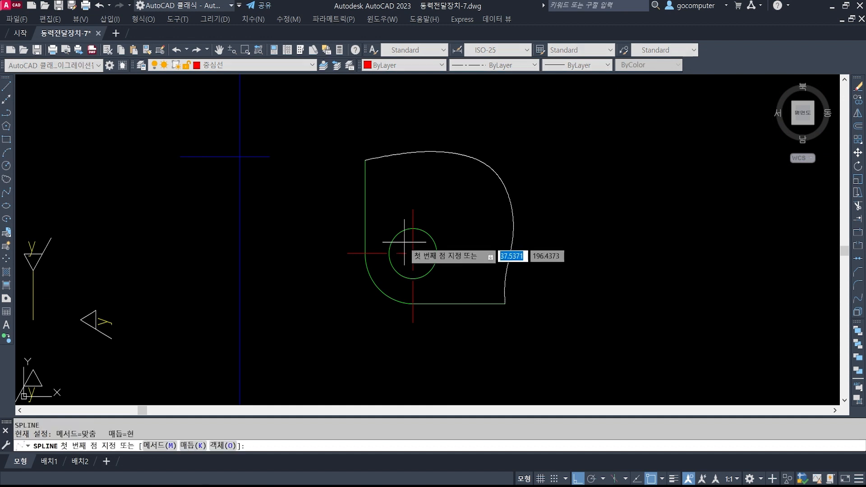
# Step: Draw an inner spline around the hole in the partial view, from a nearest point on its vertical edge to its lower edge
pyautogui.keyDown('shift'); pyautogui.rightClick(411, 209); pyautogui.keyUp('shift')
pyautogui.press('r')
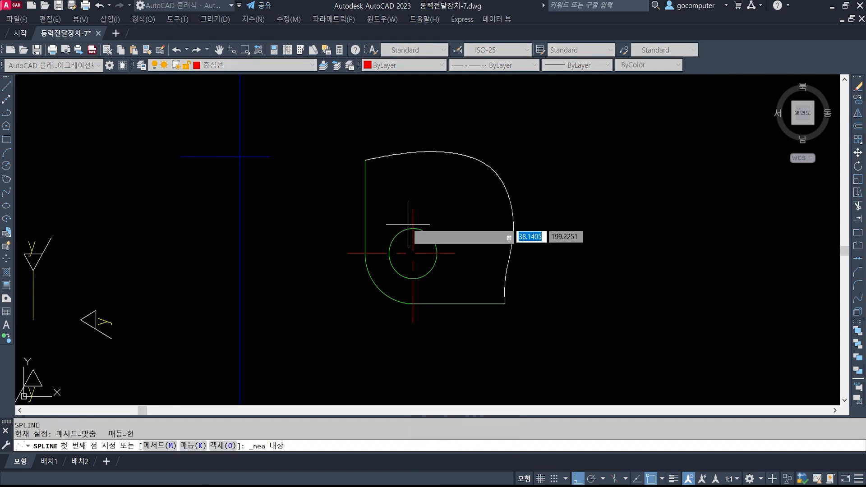
pyautogui.click(365, 192)
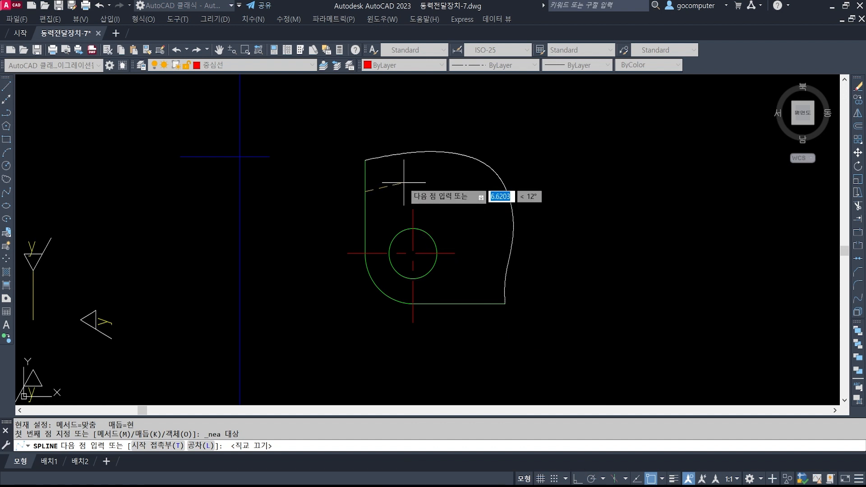
pyautogui.press('F8')
pyautogui.click(437, 190)
pyautogui.click(467, 224)
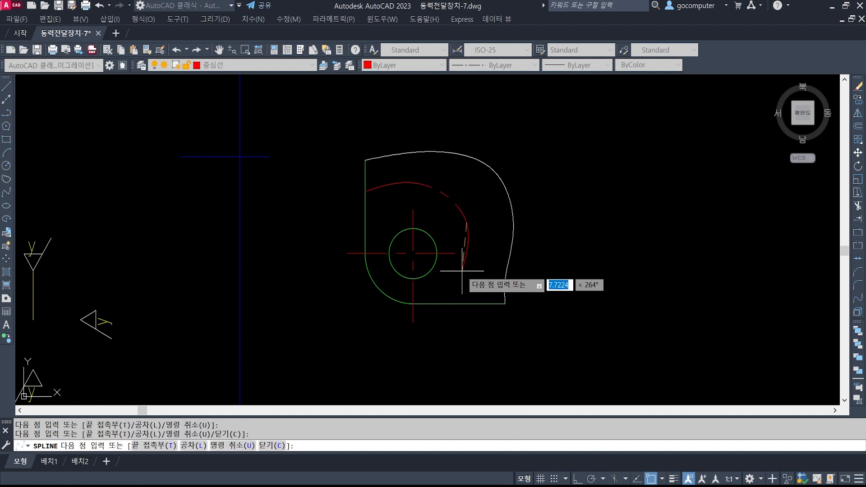
pyautogui.click(462, 271)
pyautogui.click(464, 304)
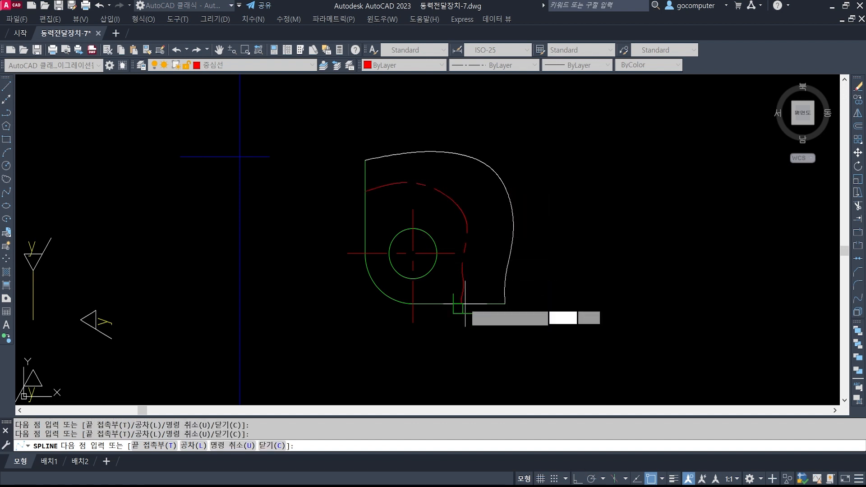
pyautogui.press('Return')
# Step: Draw a vertical guide line from the lower end of the front view's hidden line through the partial view, and erase it
pyautogui.scroll(-3, 476, 339)
pyautogui.write('l')
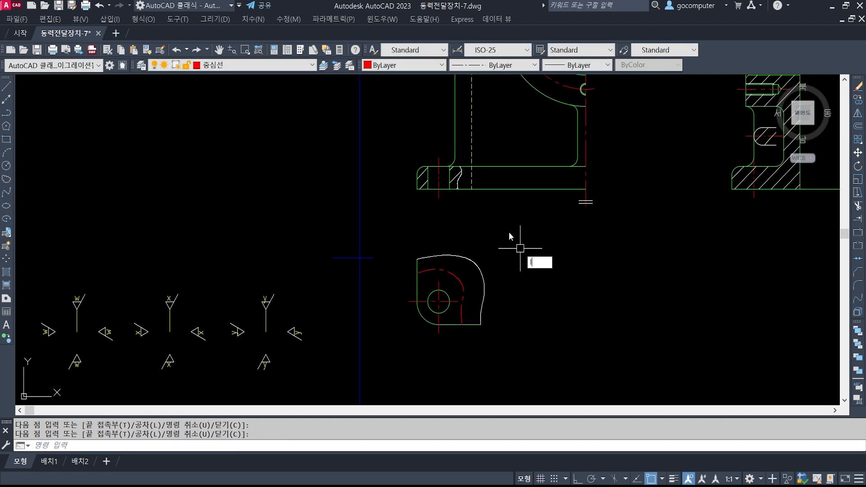
pyautogui.press('Return')
pyautogui.click(472, 189)
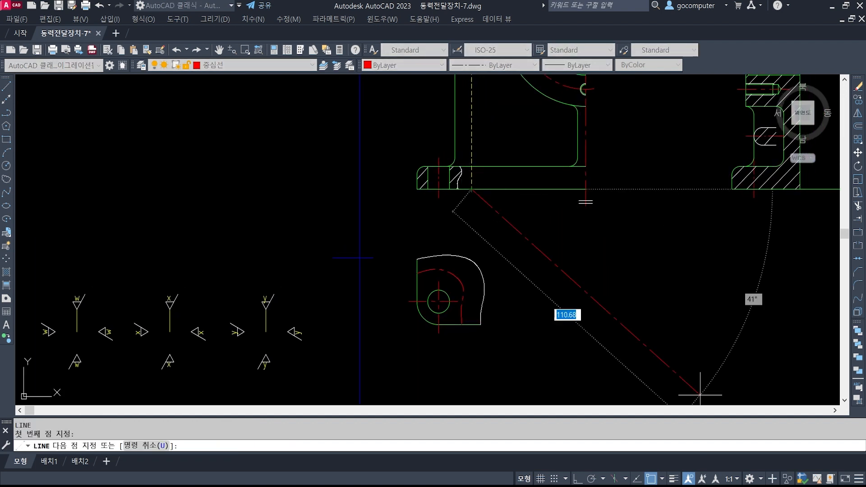
pyautogui.click(579, 479)
pyautogui.click(508, 349)
pyautogui.press('Return')
pyautogui.scroll(4, 449, 313)
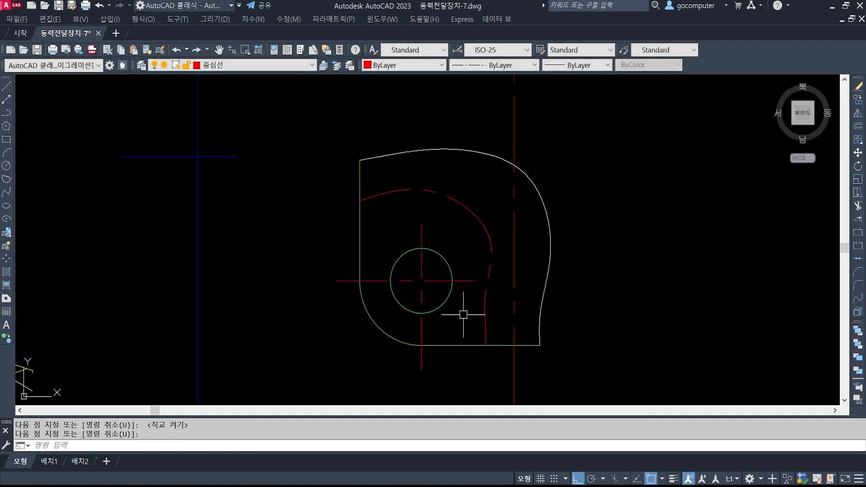
pyautogui.click(515, 290)
pyautogui.press('Delete')
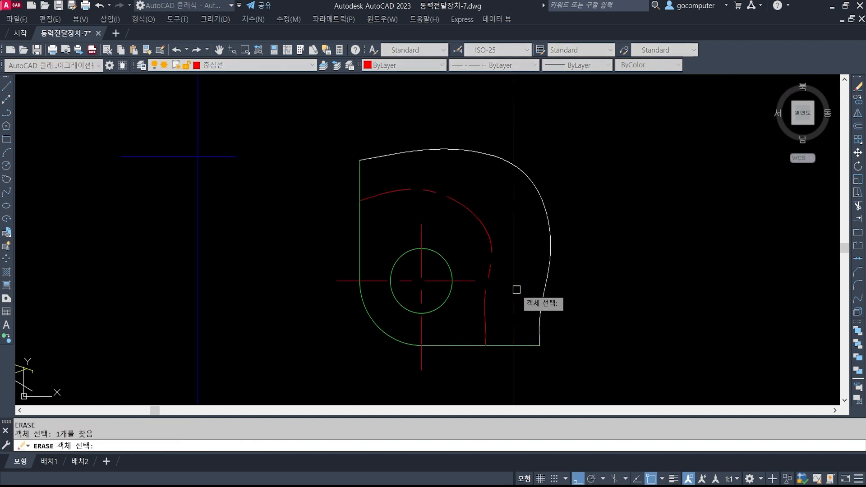
pyautogui.write('tr')
pyautogui.press('Return')
pyautogui.press('Escape')
# Step: Match the inner spline's properties to those of the outer break-line spline
pyautogui.write('ma')
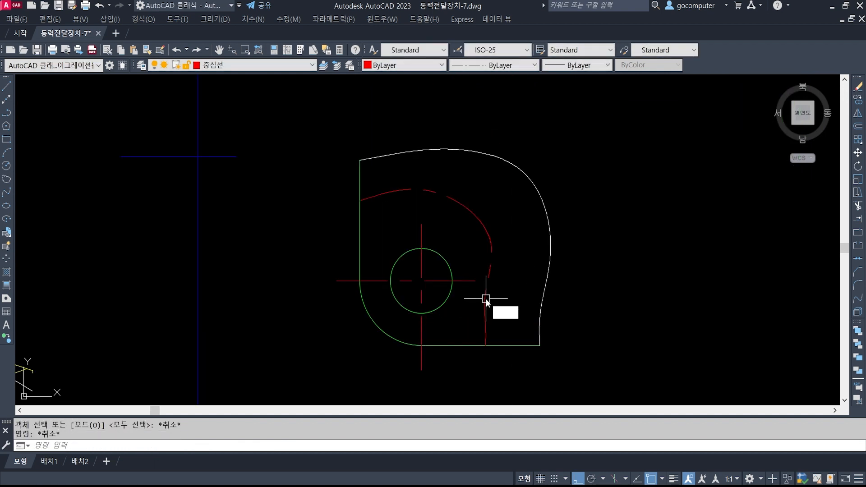
pyautogui.press('Return')
pyautogui.click(546, 297)
pyautogui.click(488, 300)
pyautogui.press('Return')
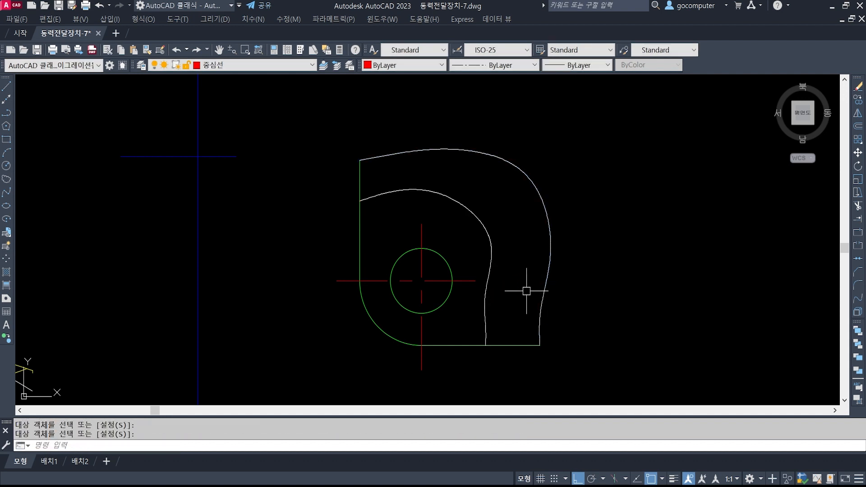
# Step: Trim the partial view's lower and vertical edges where they extend beyond the inner spline
pyautogui.write('tr')
pyautogui.press('Return')
pyautogui.click(486, 300)
pyautogui.press('Return')
pyautogui.click(505, 344)
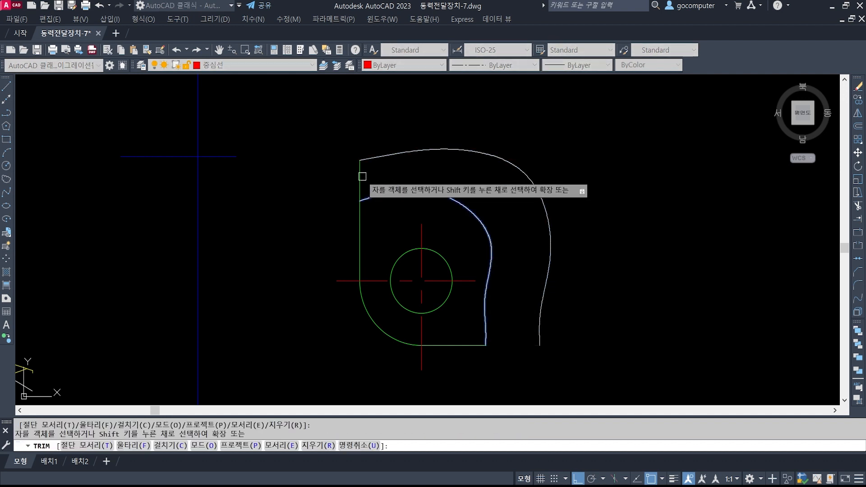
pyautogui.click(360, 176)
pyautogui.press('Return')
# Step: Erase the outer spline of the partial view
pyautogui.write('e')
pyautogui.press('Return')
pyautogui.click(484, 175)
pyautogui.click(444, 110)
pyautogui.press('Return')
# Step: Make the 치수 layer current for dimensioning
pyautogui.scroll(-5, 556, 268)
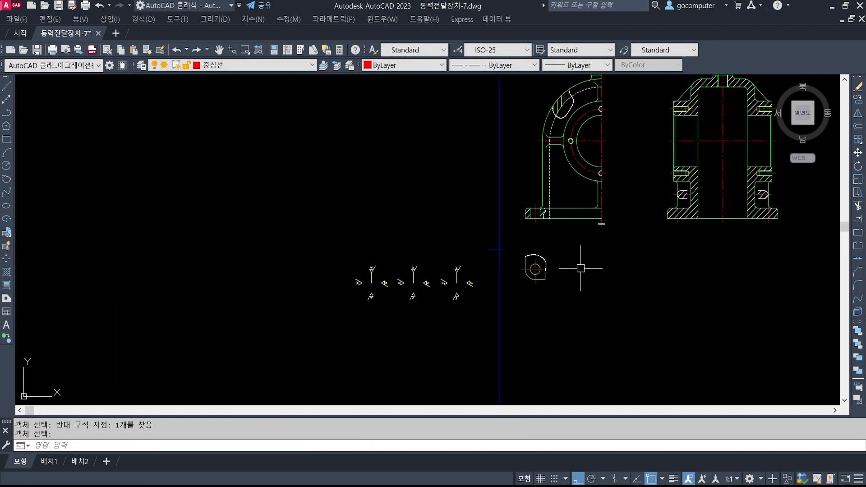
pyautogui.moveTo(580, 269); pyautogui.dragTo(500, 284, button='middle')
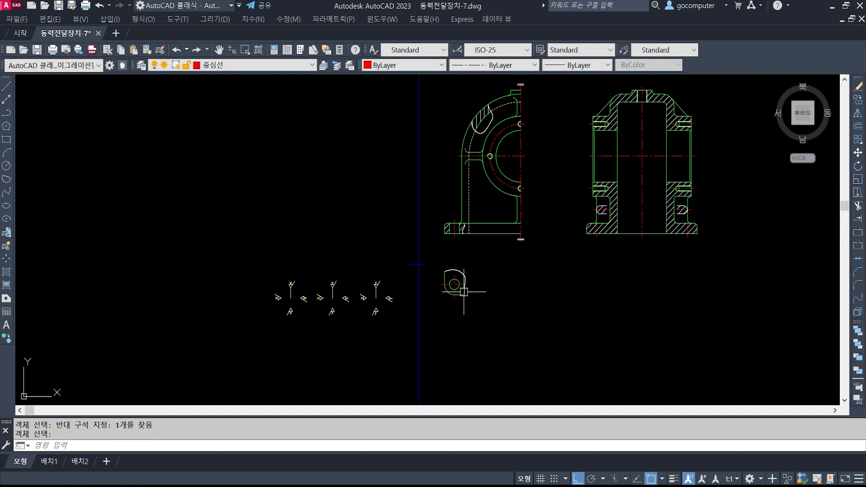
pyautogui.moveTo(510, 265)
pyautogui.mouseDown(button='middle')
pyautogui.moveTo(397, 344)
pyautogui.moveTo(418, 320)
pyautogui.mouseUp(button='middle')
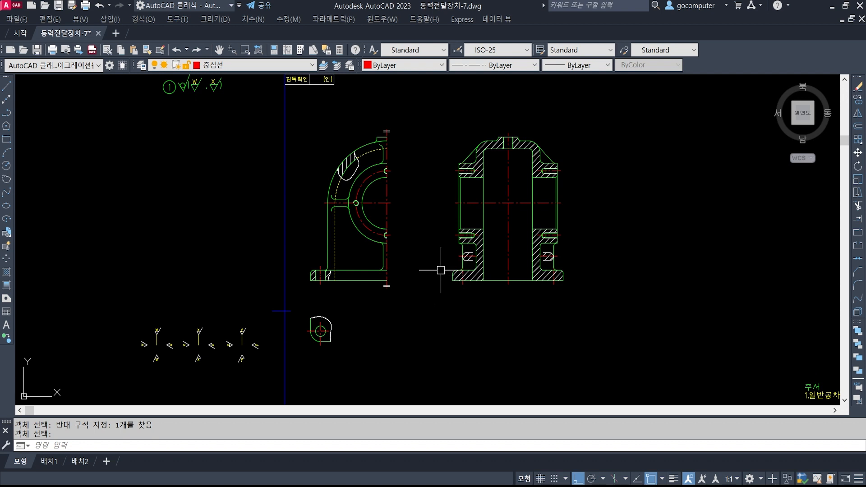
pyautogui.moveTo(448, 234); pyautogui.dragTo(410, 269, button='middle')
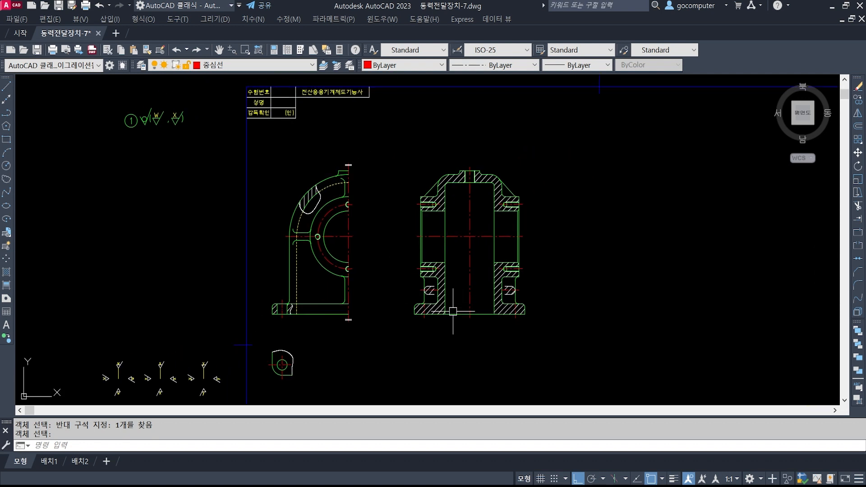
pyautogui.click(257, 65)
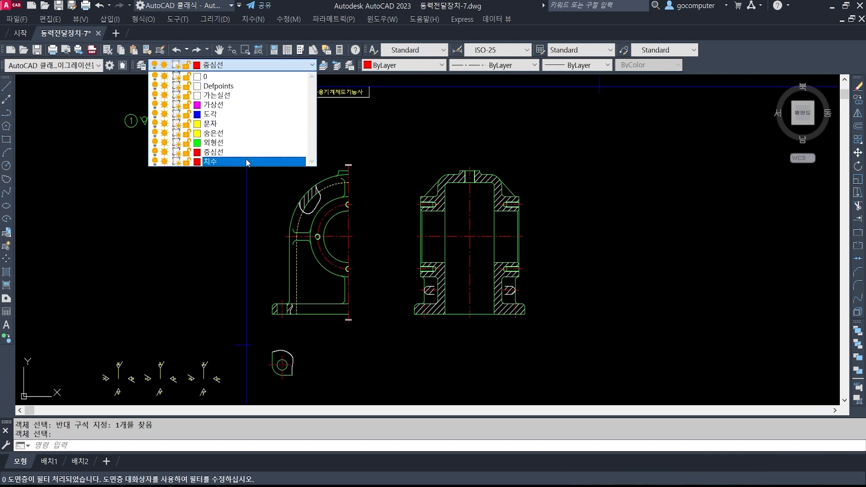
pyautogui.click(277, 161)
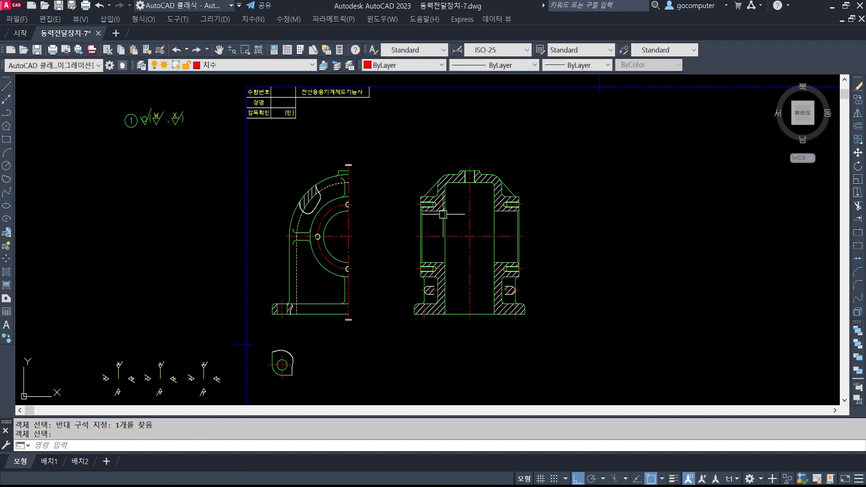
pyautogui.write('dli')
pyautogui.press('Return')
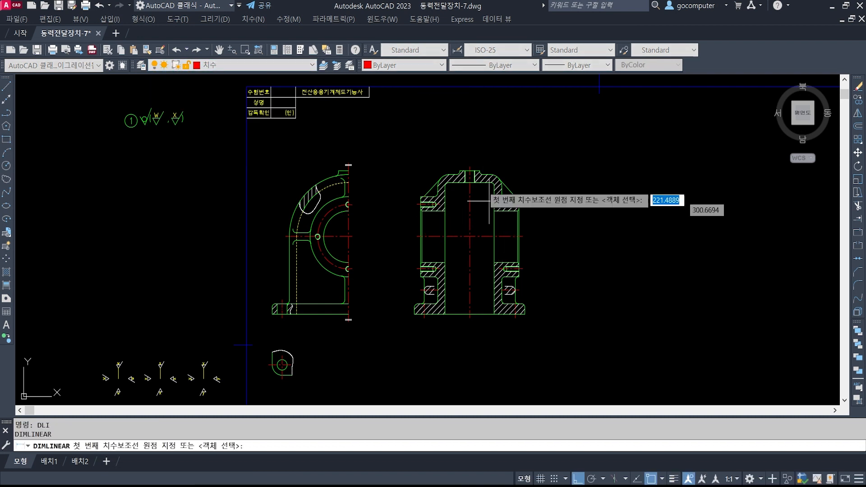
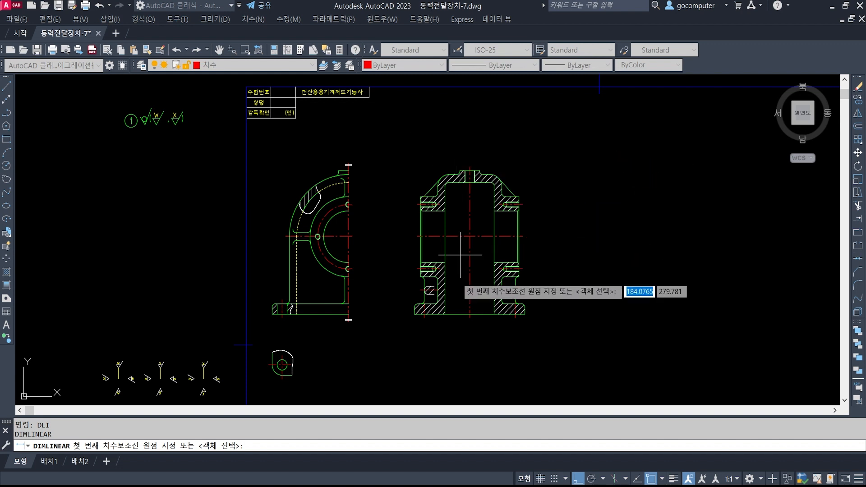
pyautogui.scroll(6, 462, 180)
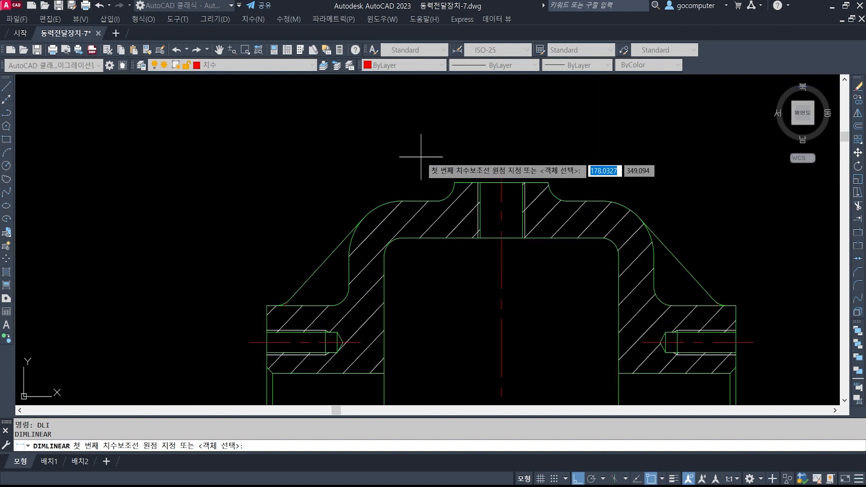
pyautogui.scroll(5, 518, 175)
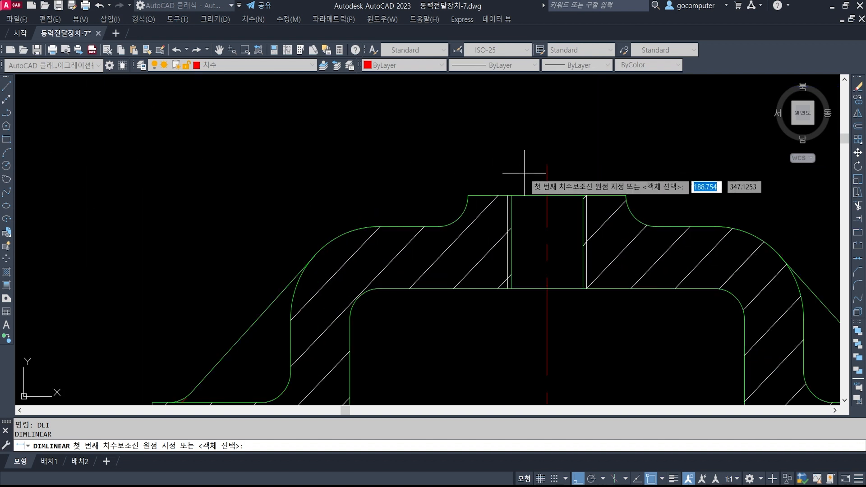
pyautogui.click(506, 208)
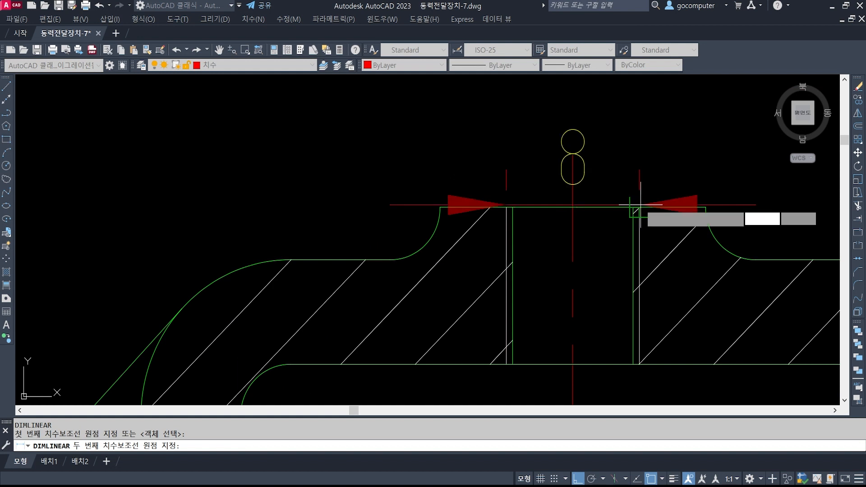
pyautogui.click(640, 207)
pyautogui.scroll(-2, 519, 180)
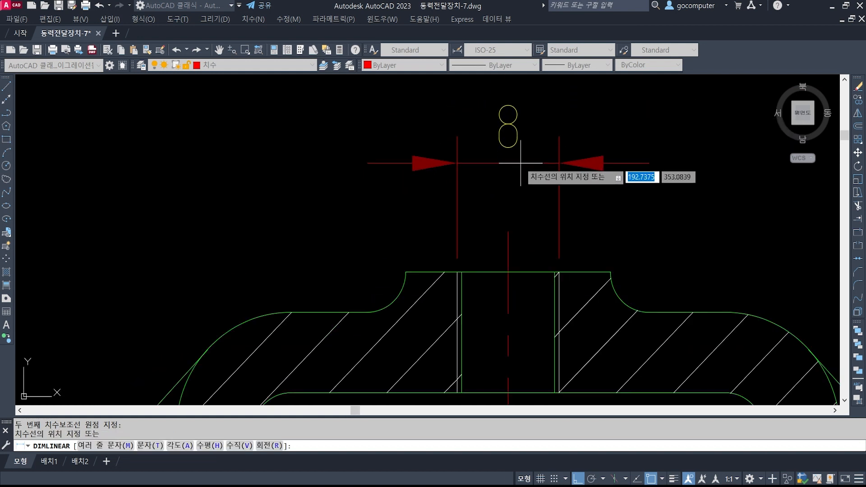
pyautogui.press('Escape')
pyautogui.press('Escape')
pyautogui.scroll(-4, 531, 170)
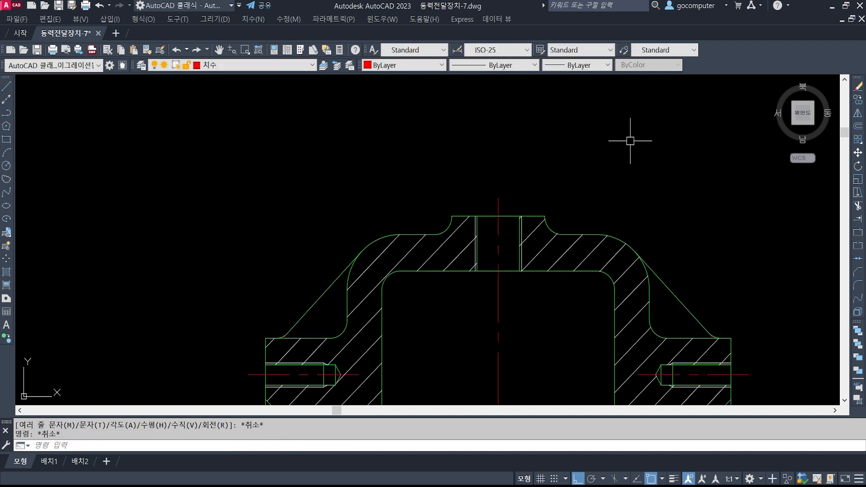
pyautogui.write('le')
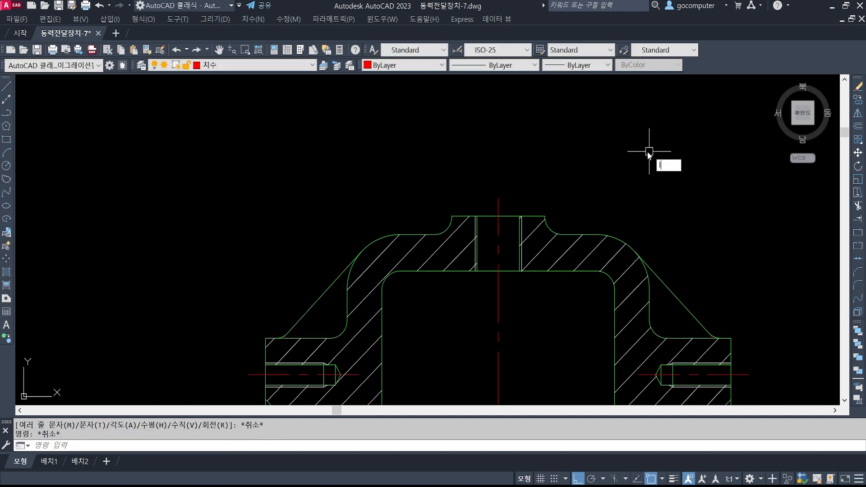
pyautogui.press('Escape')
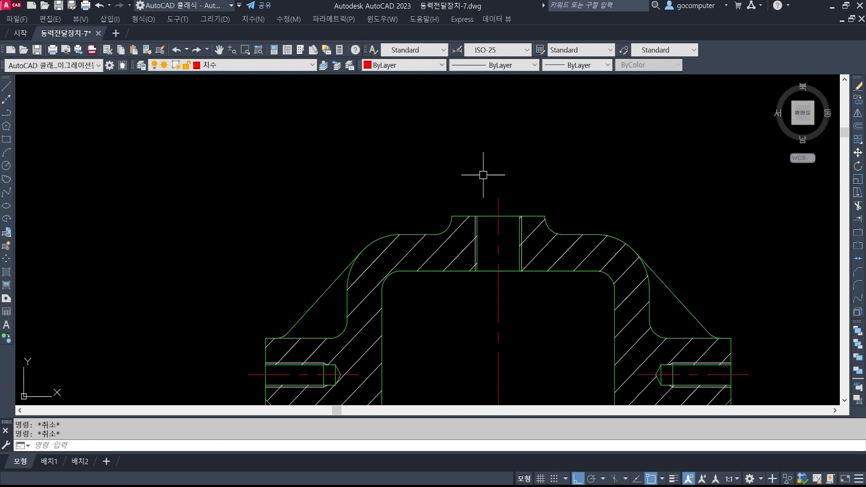
# Step: Add a horizontal linear dimension above the section view across the width of the top boss
pyautogui.write('dli')
pyautogui.press('Return')
pyautogui.click(451, 217)
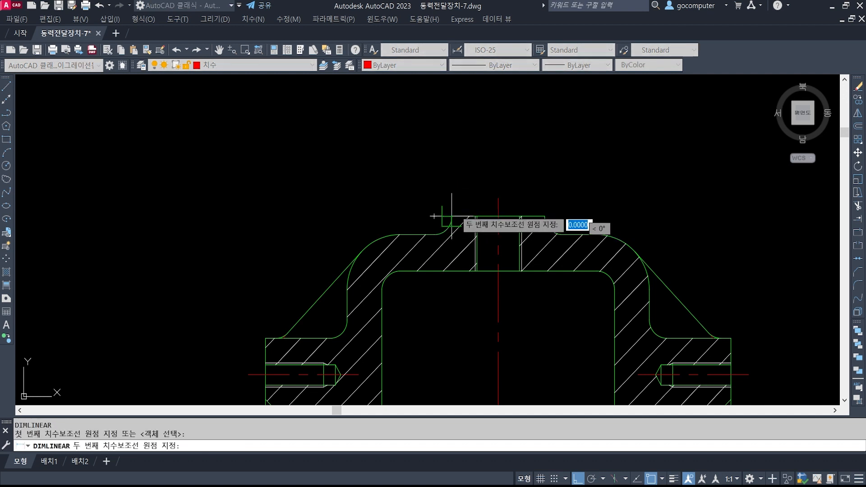
pyautogui.click(545, 217)
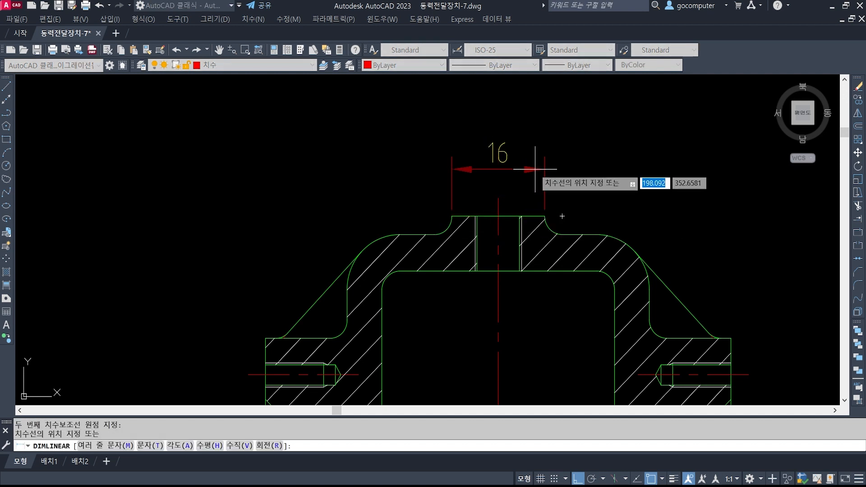
pyautogui.click(535, 164)
# Step: Add a diameter symbol before the top boss dimension text so it reads Ø16
pyautogui.write('ed')
pyautogui.press('Return')
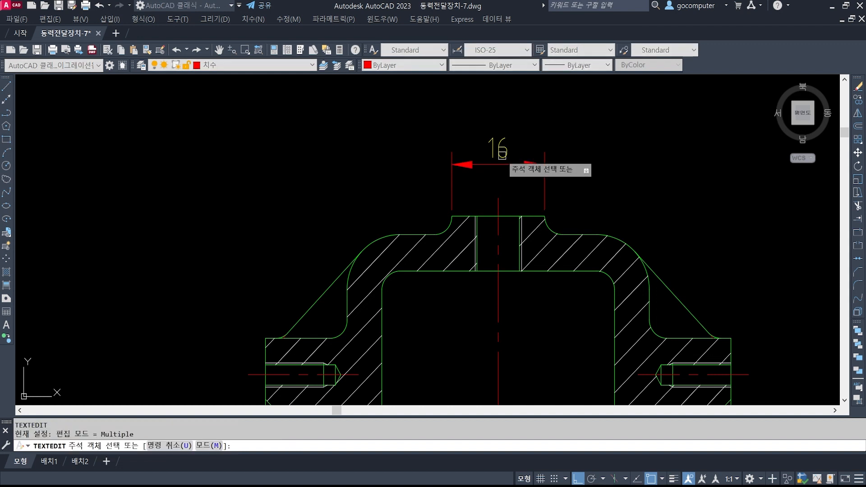
pyautogui.click(495, 149)
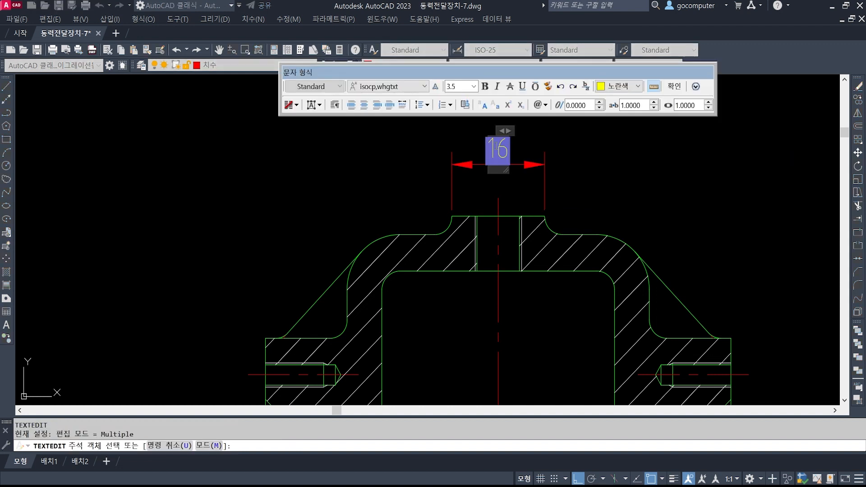
pyautogui.press('Home')
pyautogui.write('%%c')
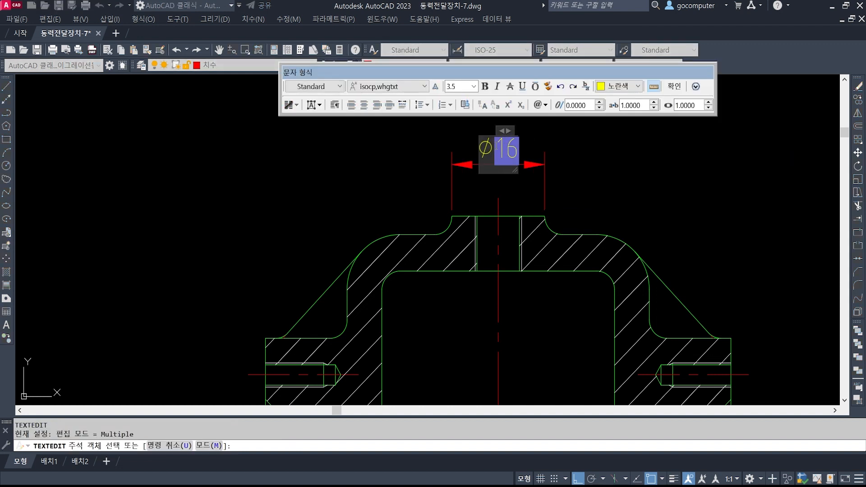
pyautogui.click(582, 162)
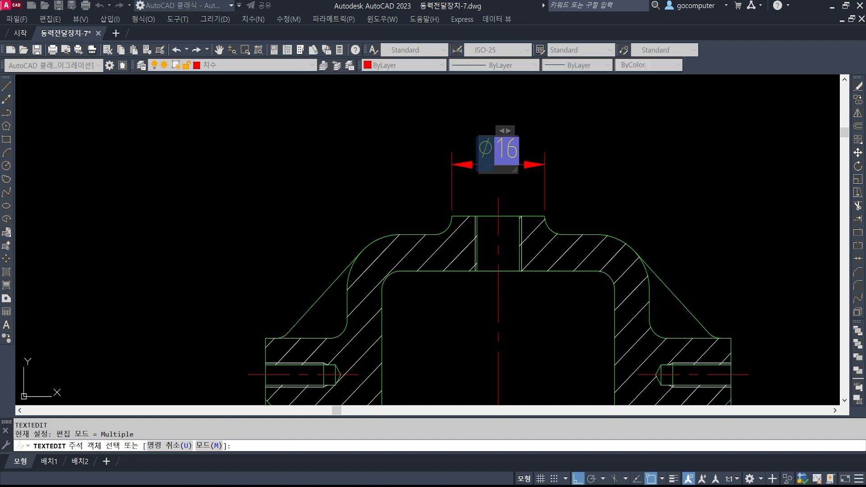
pyautogui.press('Return')
# Step: Add a horizontal linear dimension across the housing body's outer width, placed above the Ø16 boss dimension
pyautogui.scroll(-2, 554, 193)
pyautogui.moveTo(608, 176); pyautogui.dragTo(600, 203, button='middle')
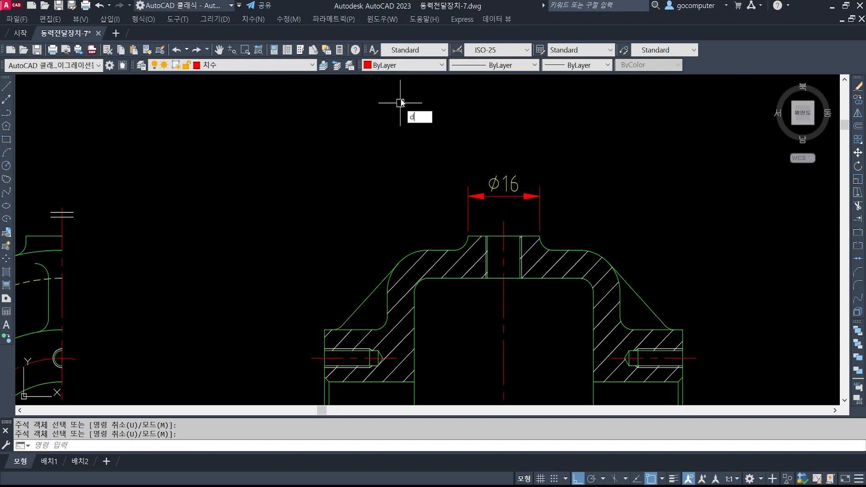
pyautogui.write('dli')
pyautogui.press('Return')
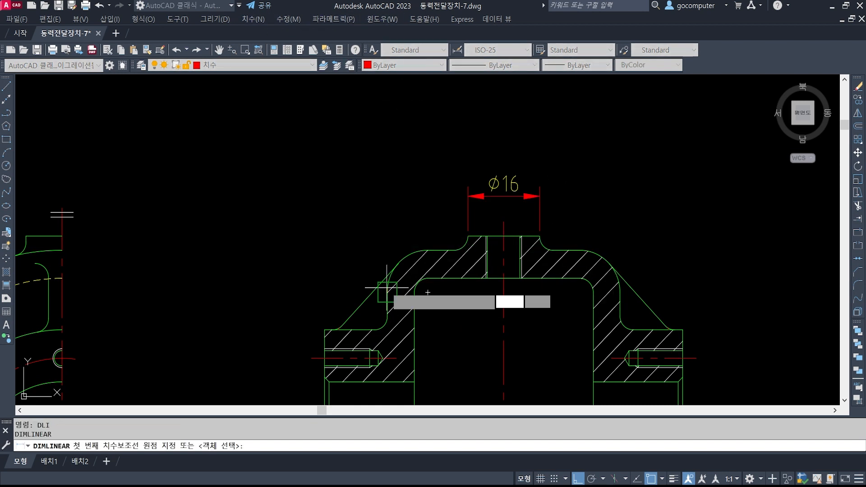
pyautogui.click(388, 292)
pyautogui.click(620, 277)
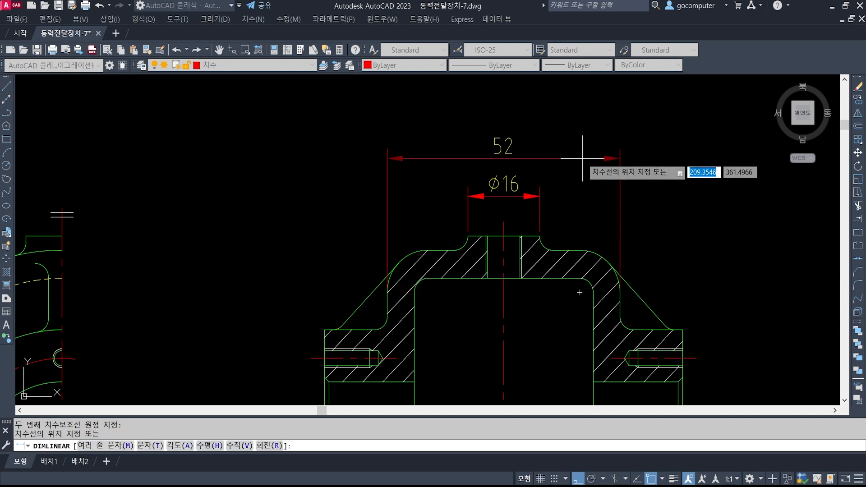
pyautogui.click(581, 157)
pyautogui.write('ed')
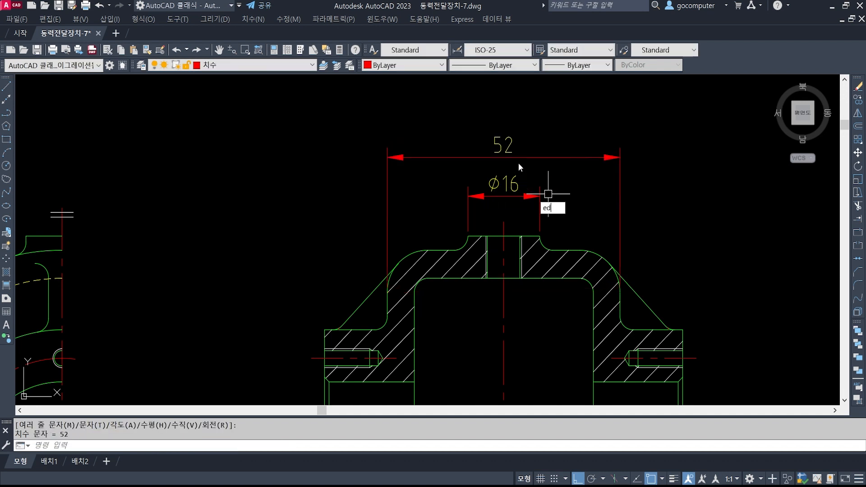
pyautogui.press('Return')
pyautogui.click(502, 145)
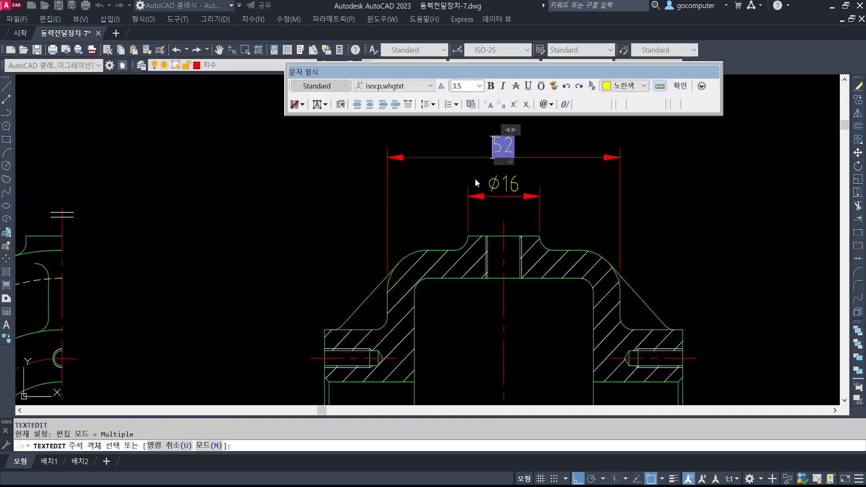
pyautogui.press('Escape')
pyautogui.press('Escape')
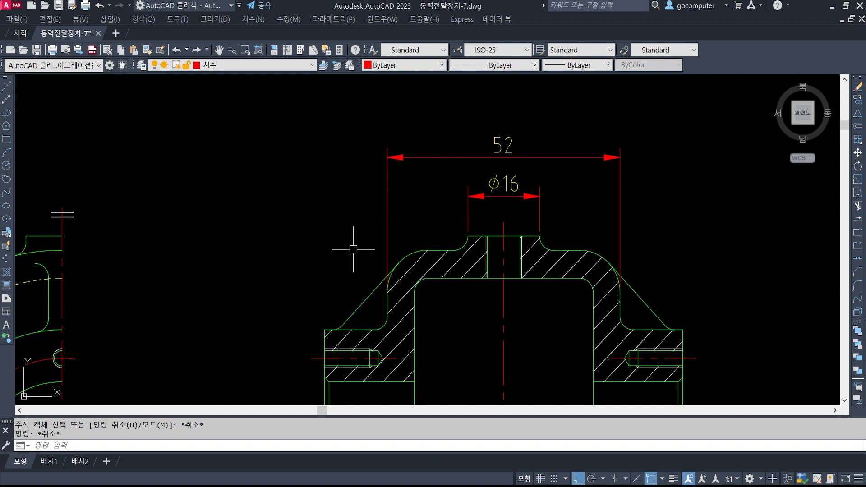
# Step: Add a horizontal linear dimension across the section view's overall width, from end face to end face, above the body-width dimension
pyautogui.write('dli')
pyautogui.press('Return')
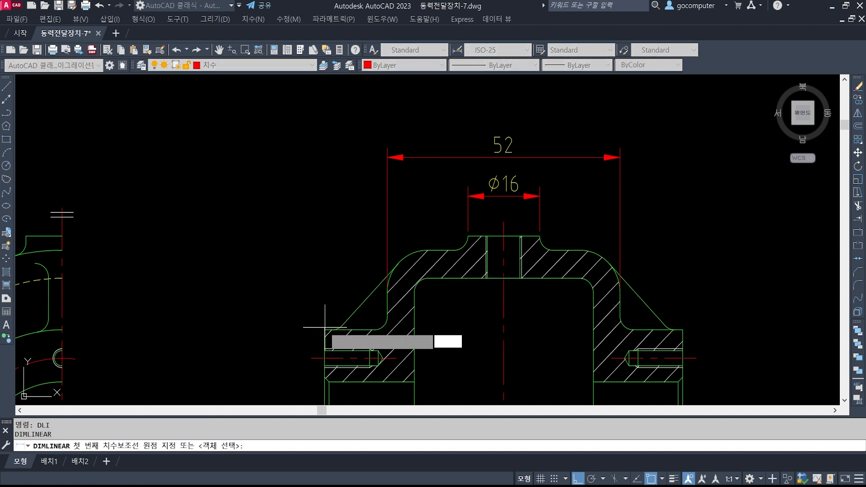
pyautogui.click(325, 327)
pyautogui.click(682, 330)
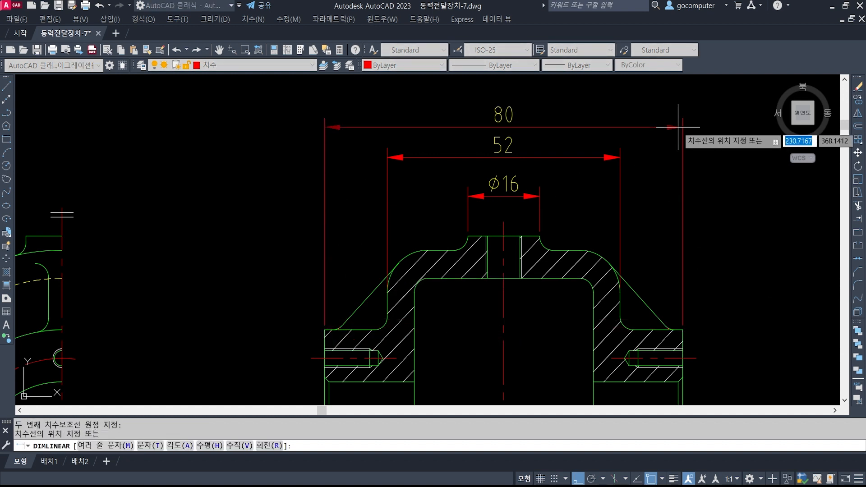
pyautogui.click(681, 123)
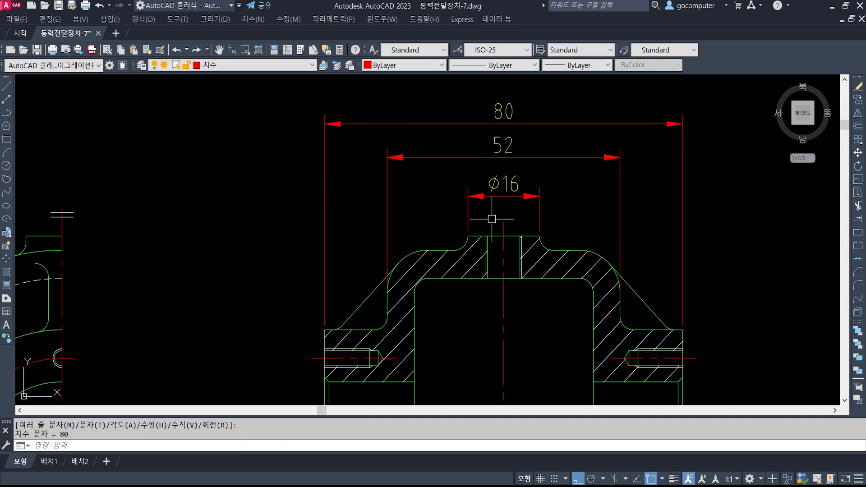
pyautogui.scroll(-2, 462, 207)
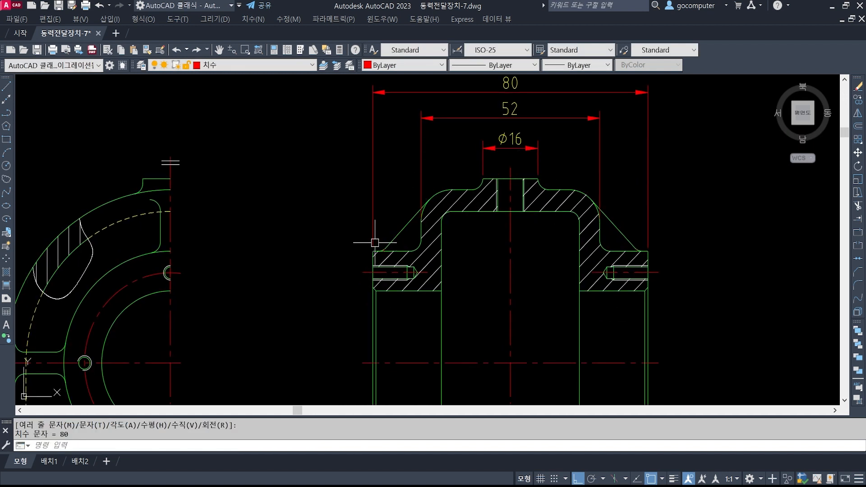
pyautogui.moveTo(372, 240); pyautogui.dragTo(368, 261, button='middle')
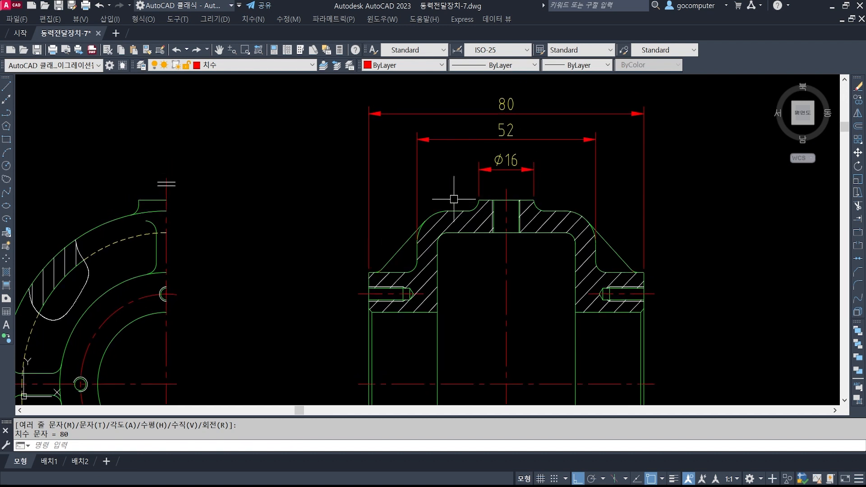
pyautogui.scroll(2, 430, 206)
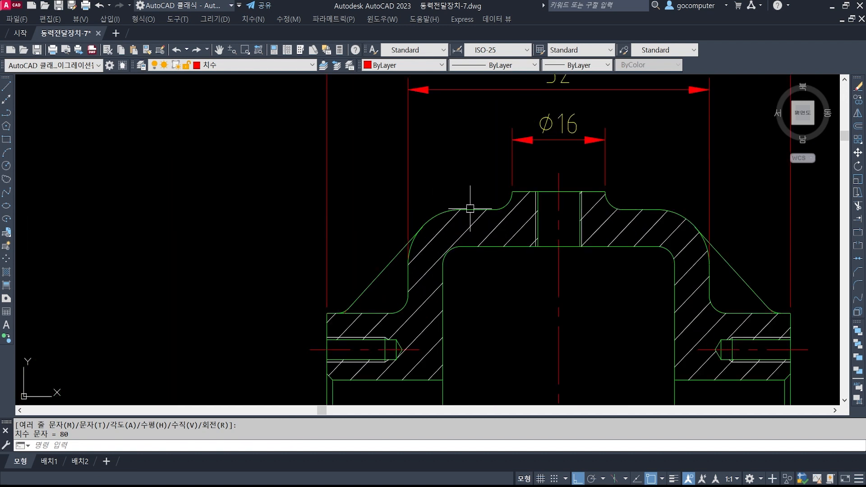
pyautogui.click(508, 204)
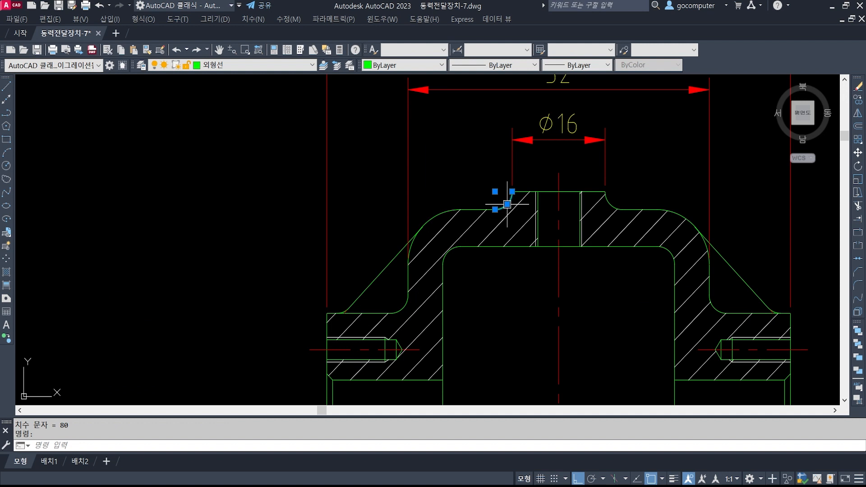
pyautogui.click(611, 202)
pyautogui.press('Escape')
pyautogui.press('Escape')
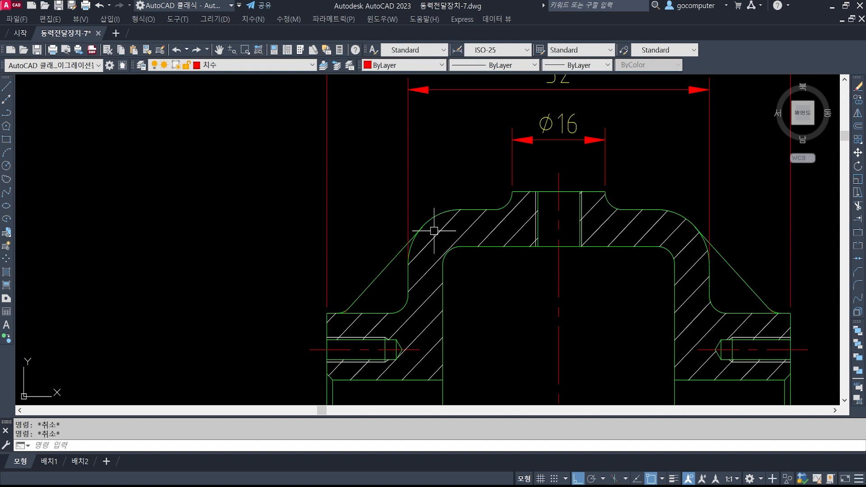
# Step: Add a radius dimension to the upper-left outer corner arc of the section view, with its text outside the body
pyautogui.click(253, 19)
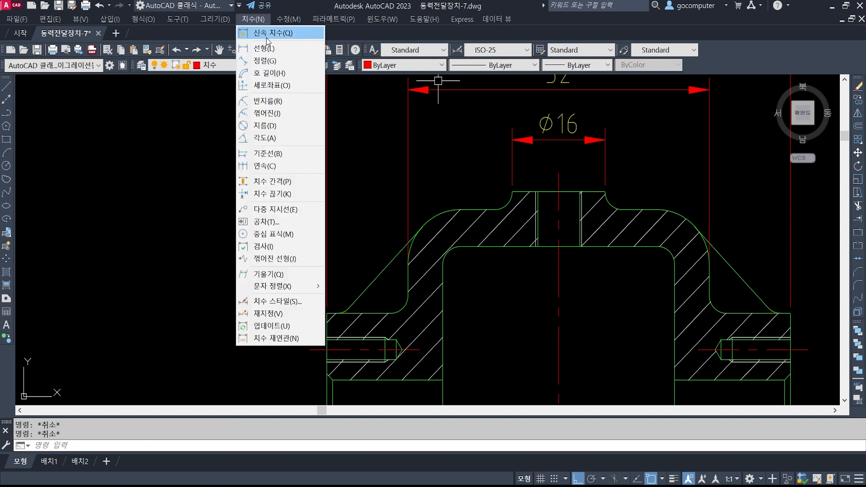
pyautogui.click(278, 102)
pyautogui.click(445, 210)
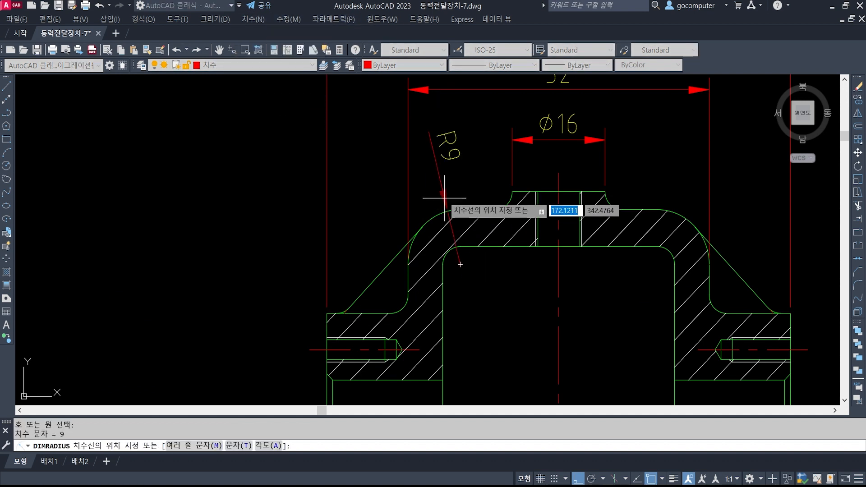
pyautogui.click(421, 196)
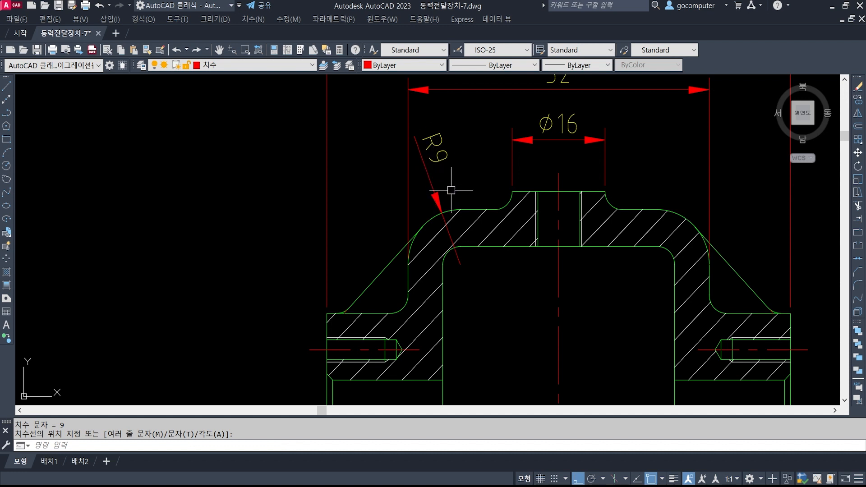
# Step: Turn off the forced dimension line (치수선 강제 끄기) in the properties of the upper-left corner's radius dimension
pyautogui.click(439, 199)
pyautogui.click(440, 199)
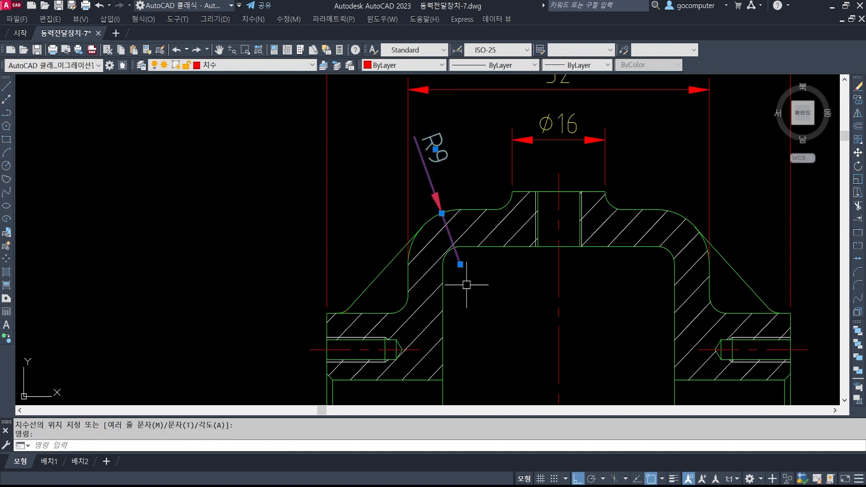
pyautogui.doubleClick(458, 248)
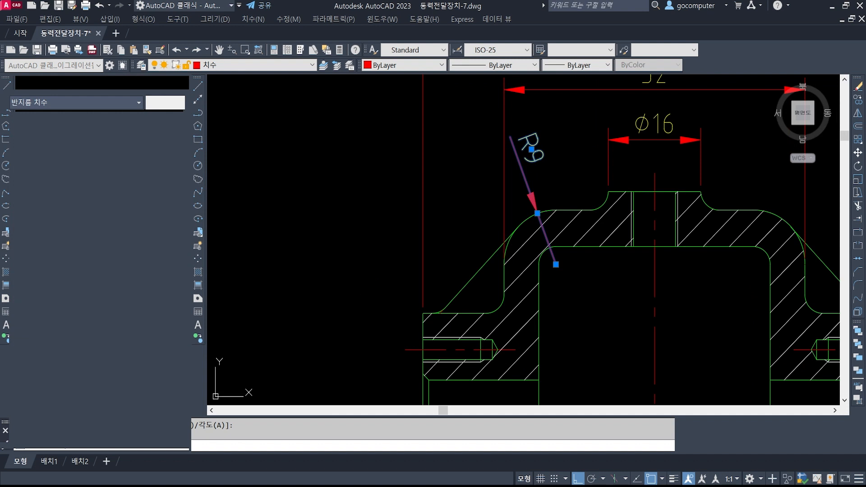
pyautogui.scroll(-5, 88, 296)
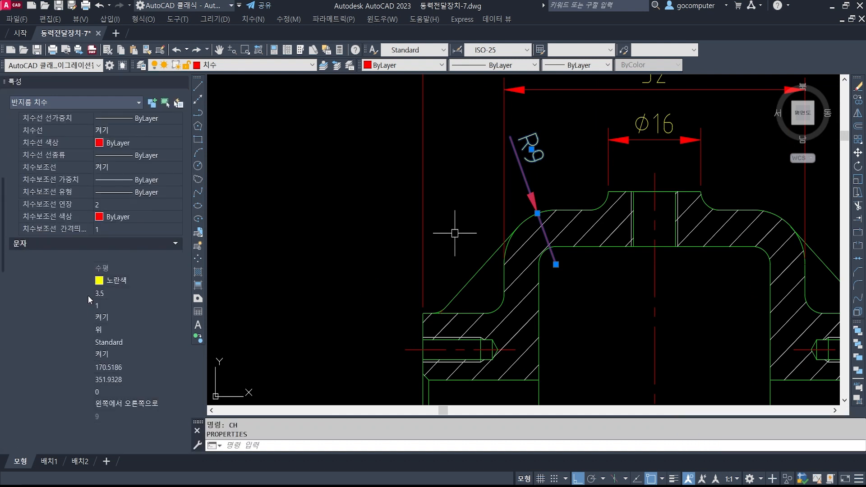
pyautogui.scroll(-4, 88, 296)
pyautogui.click(108, 293)
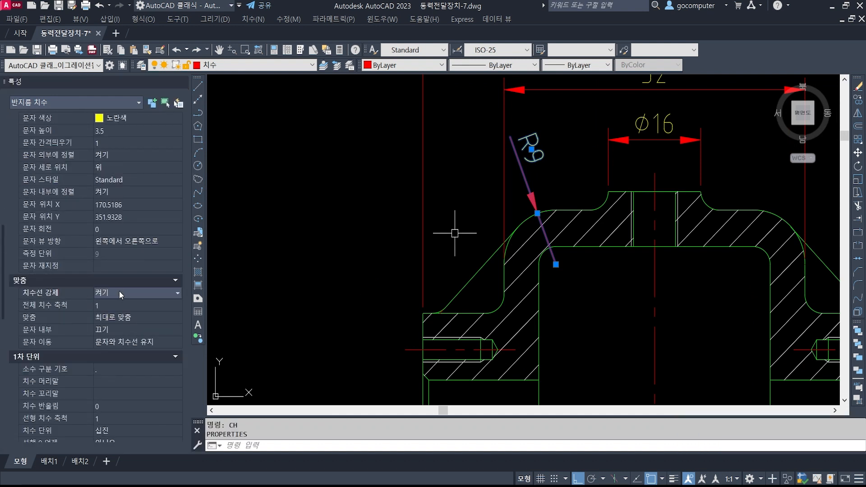
pyautogui.click(119, 291)
pyautogui.click(142, 311)
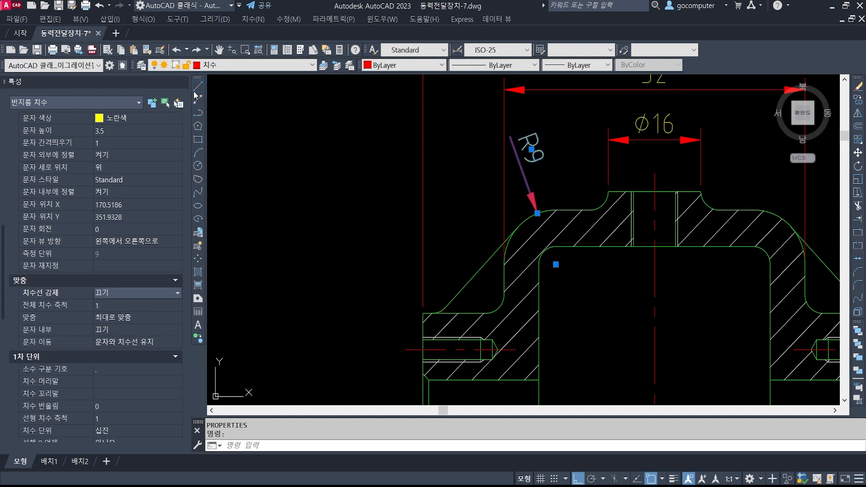
pyautogui.click(182, 82)
pyautogui.press('Escape')
pyautogui.press('Escape')
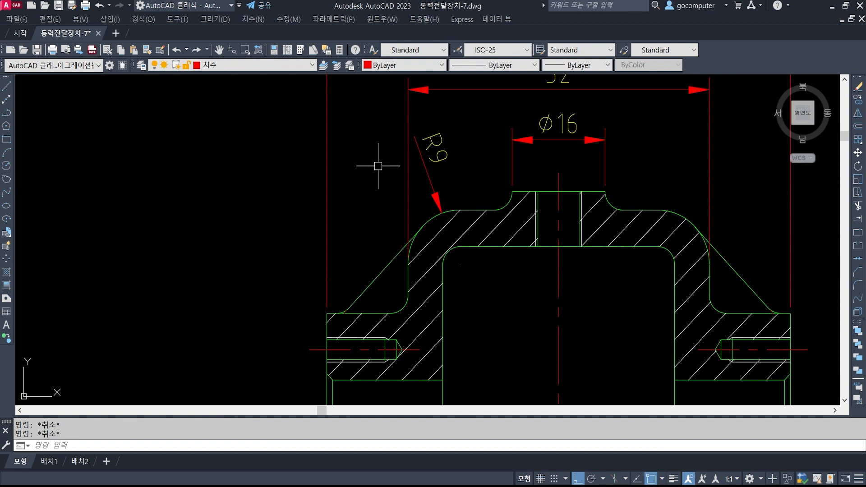
# Step: Add a horizontal linear dimension from the left rib's foot corner to the left end face, level with the body-width dimension line
pyautogui.write('Dli')
pyautogui.press('Return')
pyautogui.scroll(9, 336, 311)
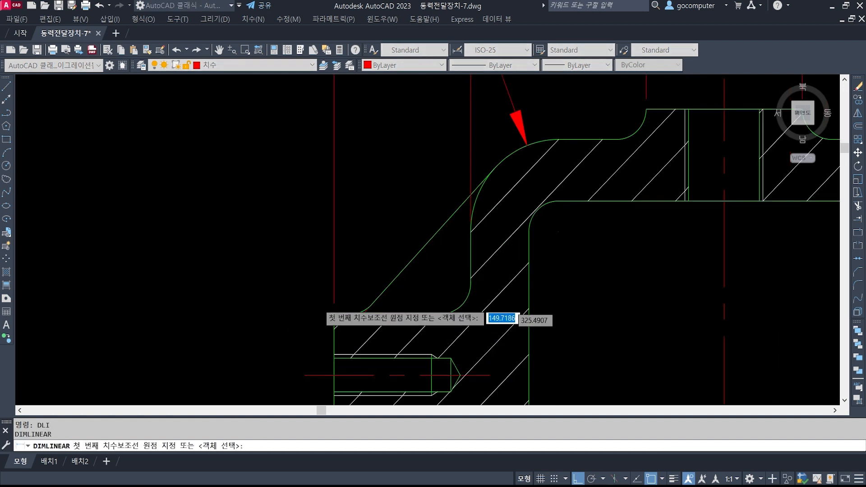
pyautogui.click(420, 326)
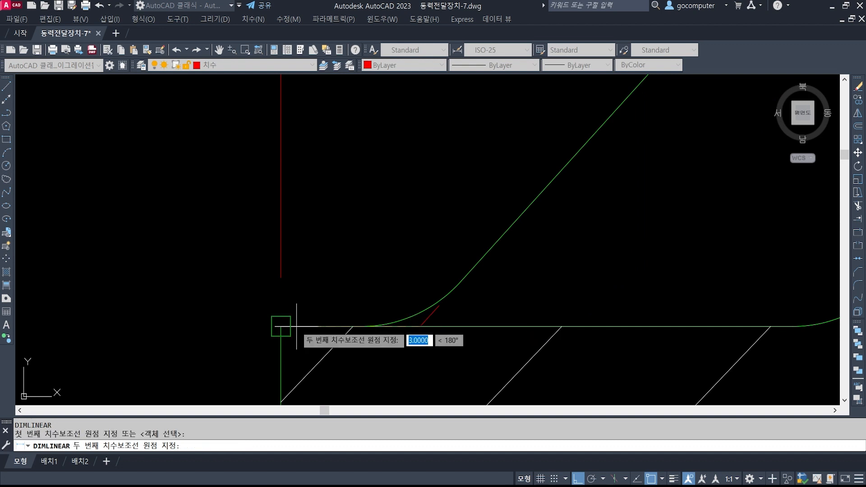
pyautogui.click(281, 326)
pyautogui.scroll(-8, 374, 329)
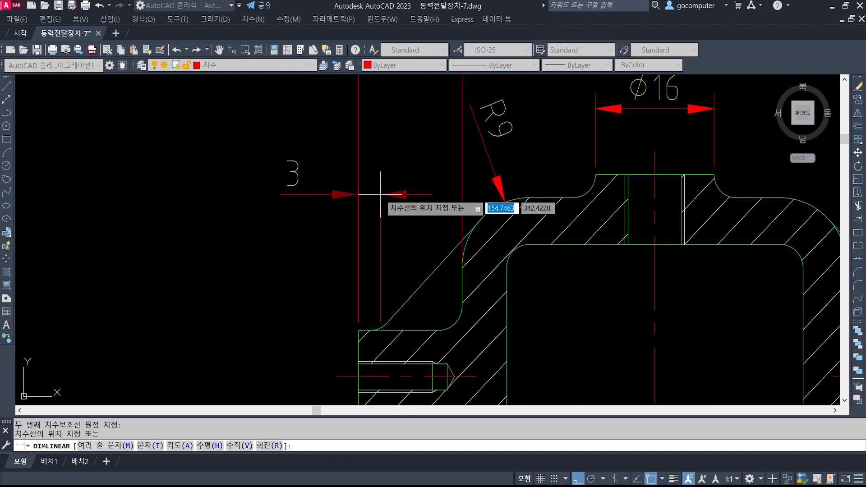
pyautogui.moveTo(379, 195); pyautogui.dragTo(359, 305, button='middle')
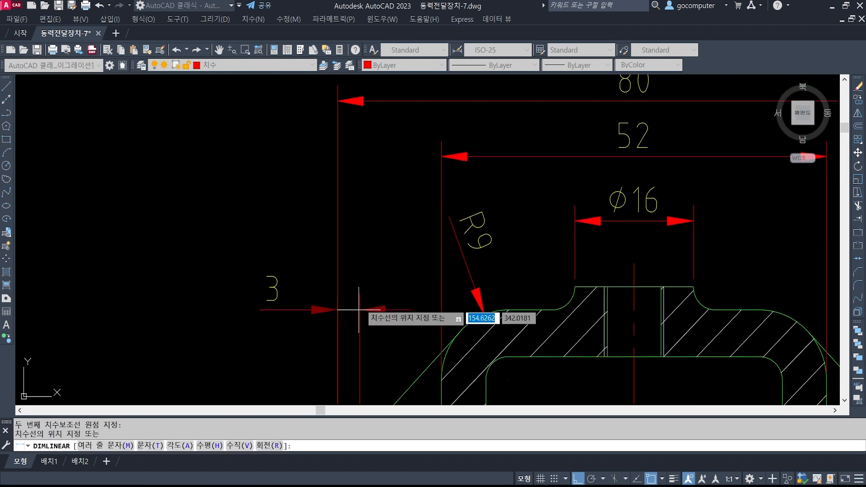
pyautogui.click(443, 155)
# Step: Add a radius dimension to the upper-right outer corner arc of the section view, with its text outside the body
pyautogui.scroll(-3, 357, 224)
pyautogui.scroll(-1, 357, 224)
pyautogui.moveTo(480, 229); pyautogui.dragTo(371, 227, button='middle')
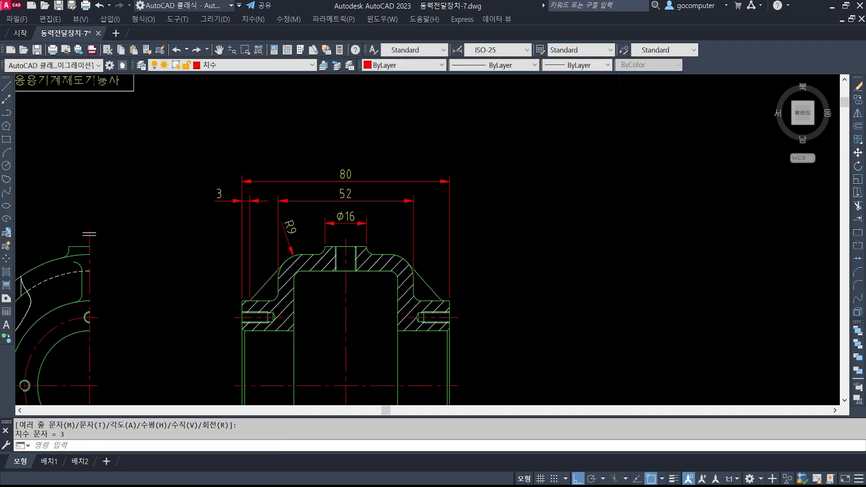
pyautogui.scroll(2, 370, 226)
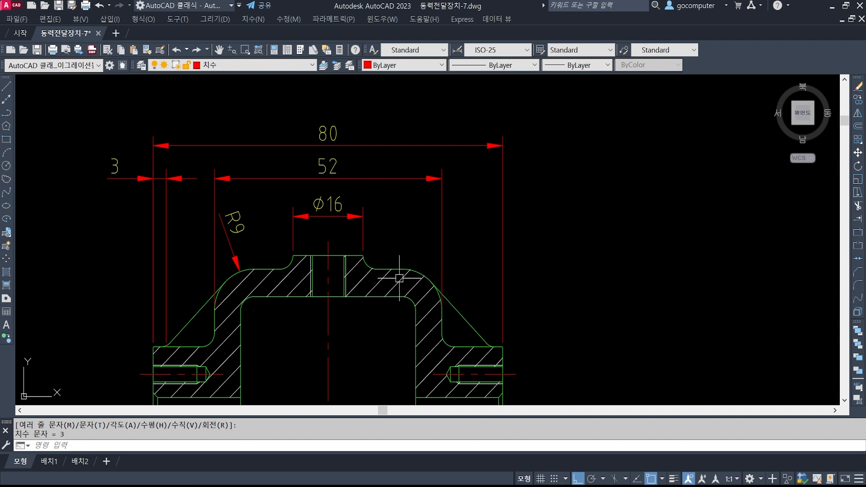
pyautogui.scroll(-1, 463, 262)
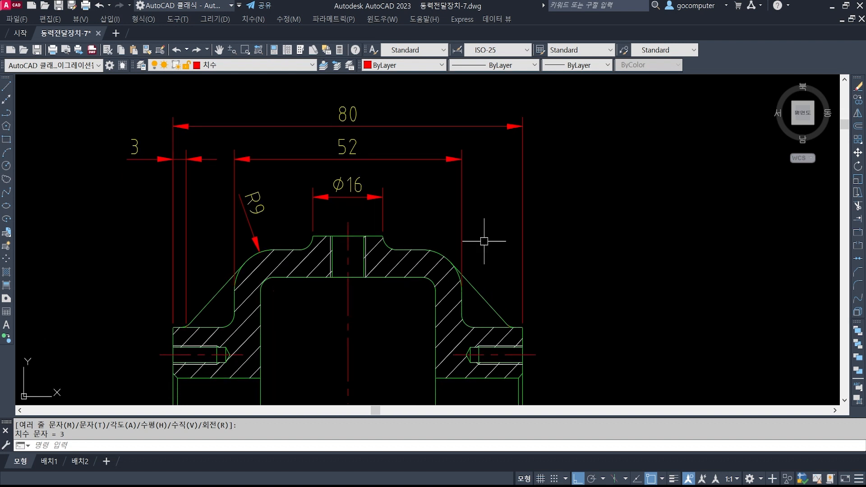
pyautogui.scroll(3, 450, 262)
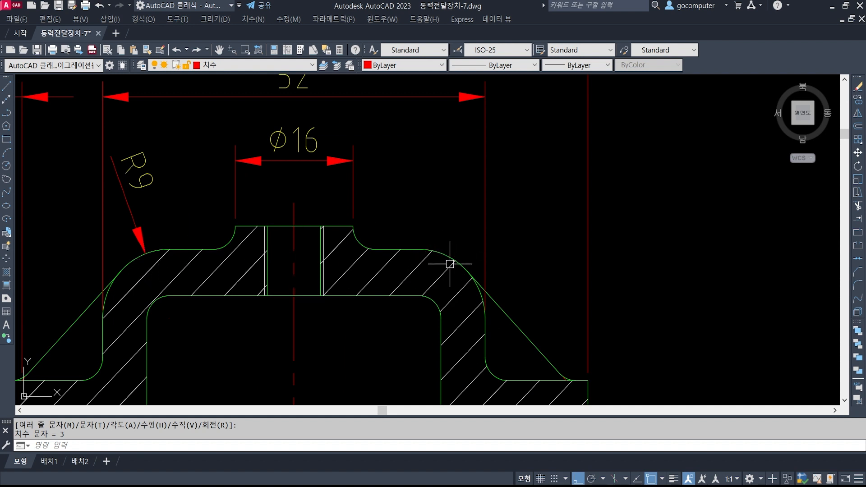
pyautogui.click(253, 19)
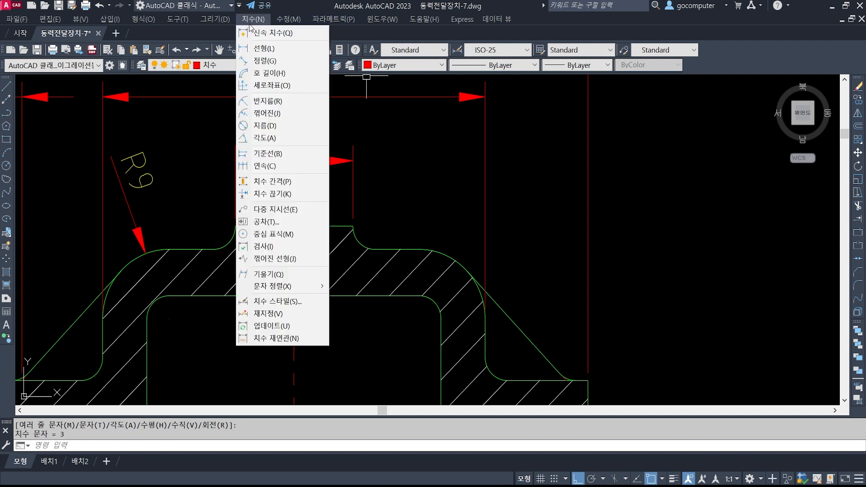
pyautogui.click(280, 115)
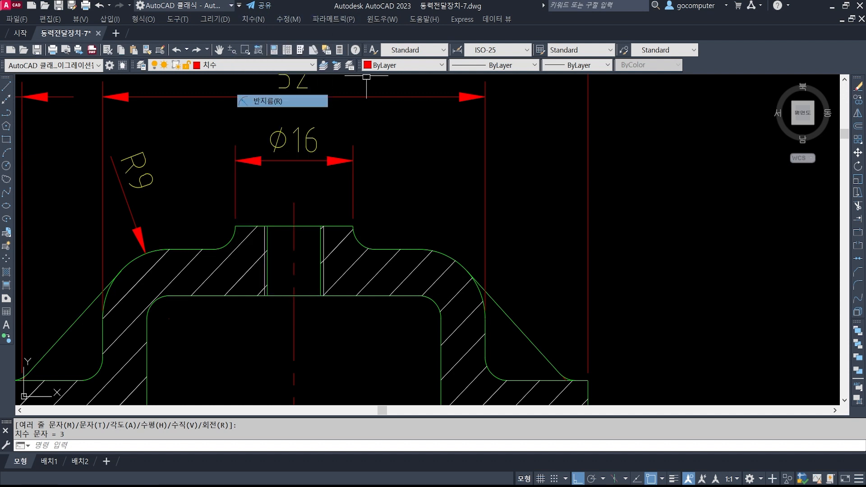
pyautogui.click(447, 253)
pyautogui.click(457, 210)
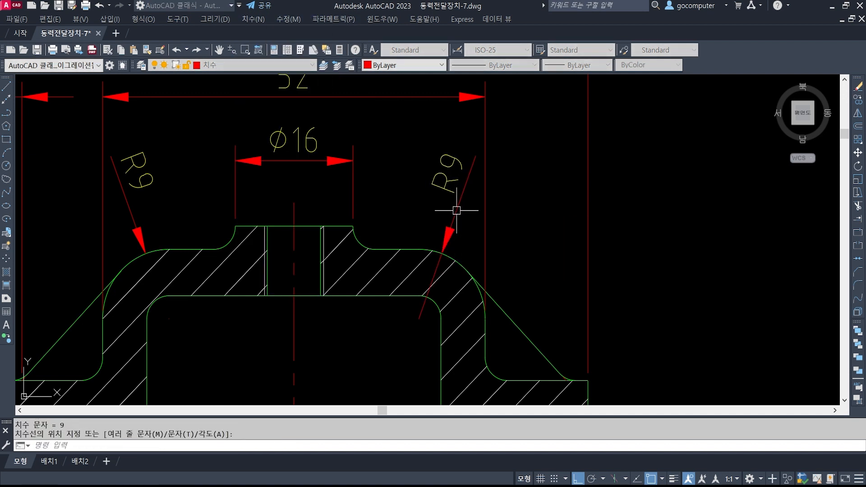
# Step: Match the properties of the upper-left corner's radius dimension onto the upper-right corner's radius dimension
pyautogui.write('MA')
pyautogui.press('Return')
pyautogui.click(129, 188)
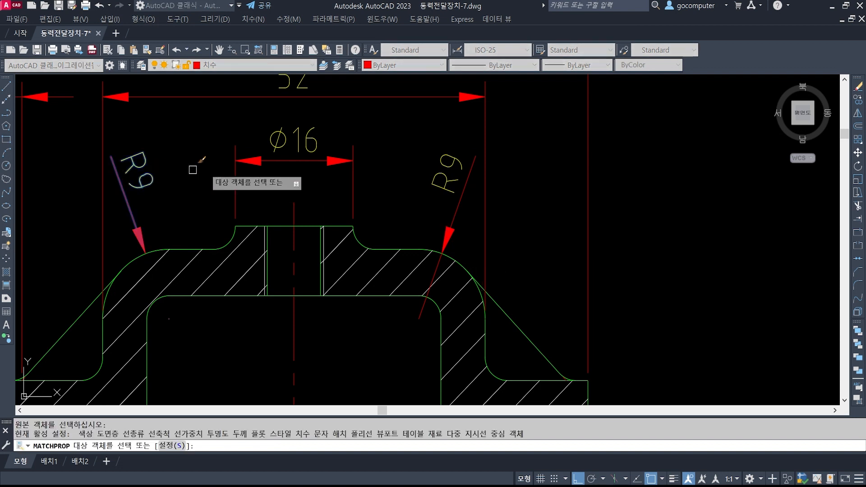
pyautogui.click(439, 191)
pyautogui.press('Return')
# Step: Add a horizontal linear dimension from the right rib's foot corner to the right end face, level with the left rib-foot dimension line
pyautogui.scroll(-3, 487, 253)
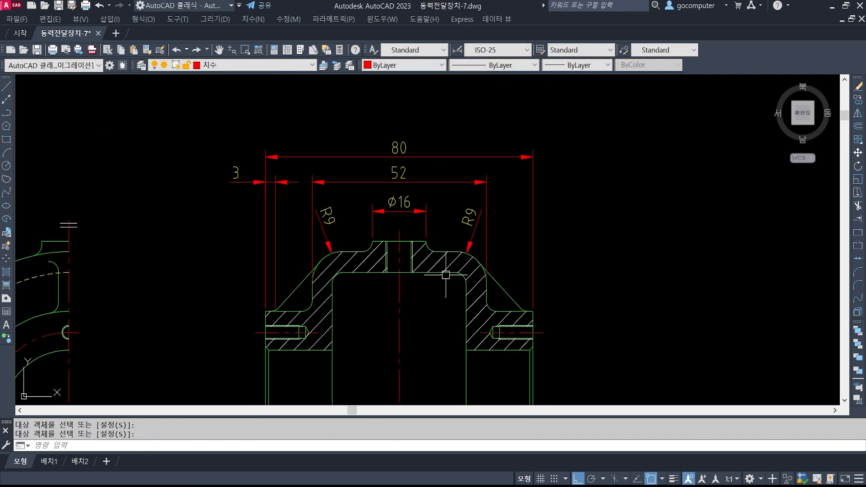
pyautogui.moveTo(356, 215); pyautogui.dragTo(315, 180, button='middle')
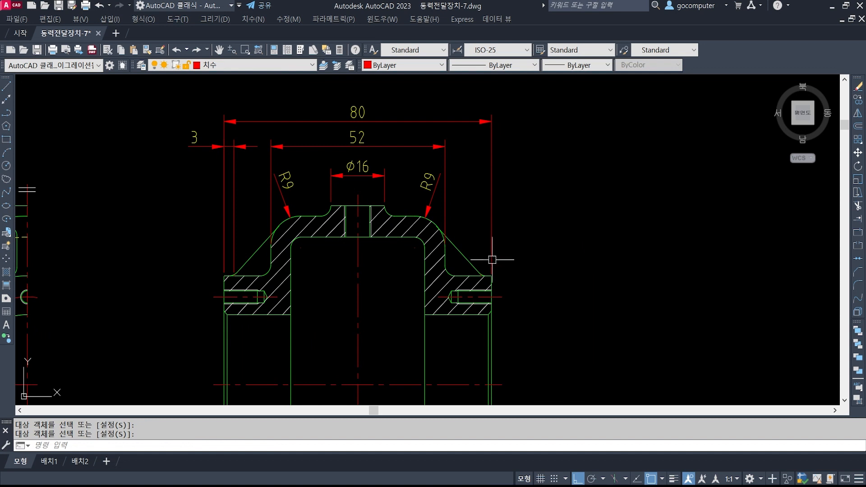
pyautogui.write('dli')
pyautogui.press('Return')
pyautogui.scroll(6, 482, 228)
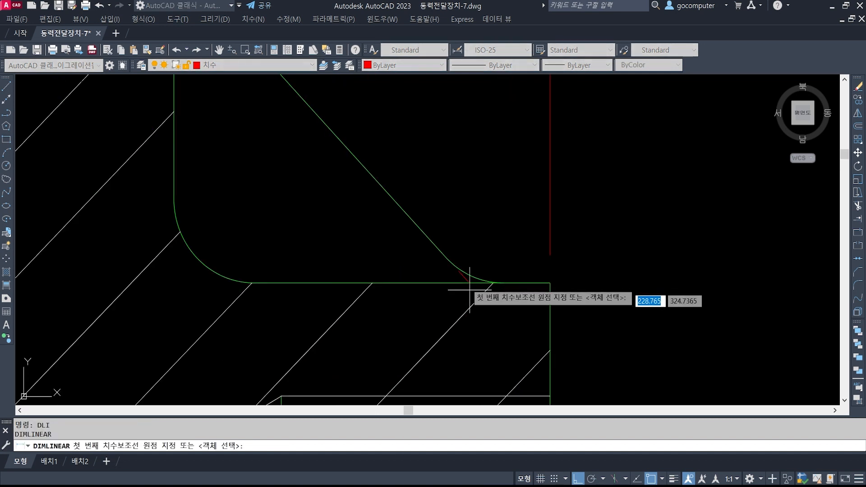
pyautogui.click(467, 283)
pyautogui.click(550, 283)
pyautogui.scroll(-6, 522, 282)
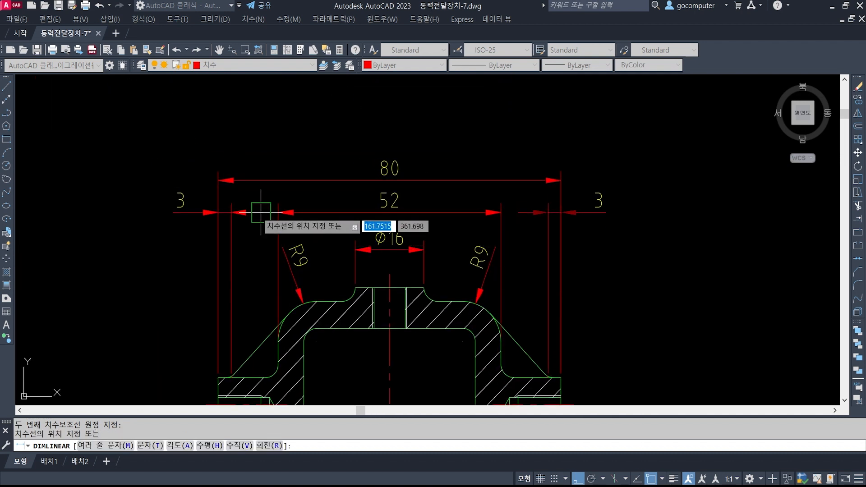
pyautogui.click(260, 212)
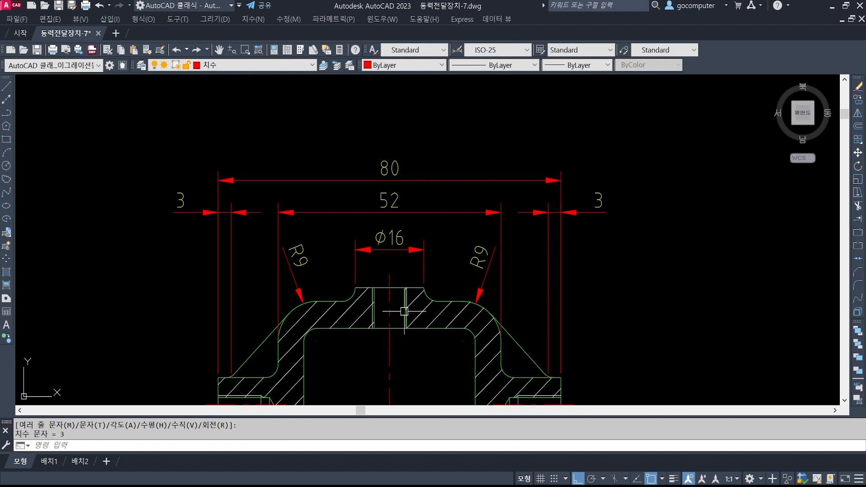
# Step: Add a vertical linear dimension across the bearing bore at the left end face, placed outside the section view
pyautogui.moveTo(404, 311); pyautogui.dragTo(439, 235, button='middle')
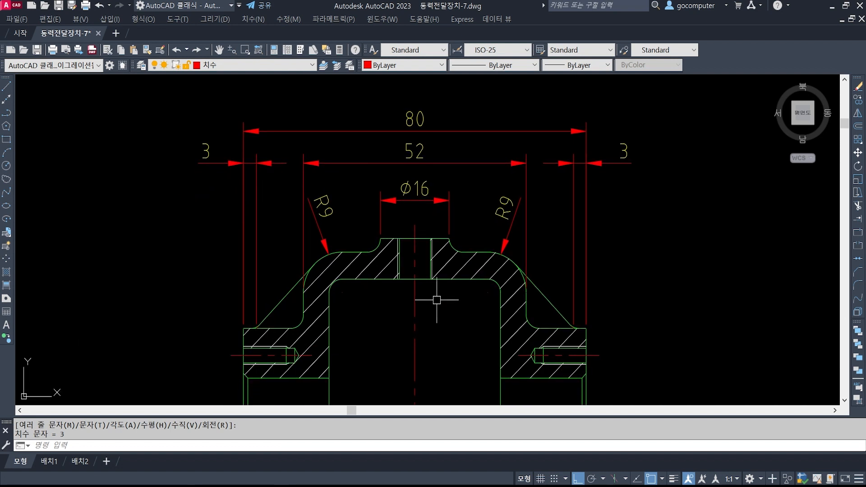
pyautogui.moveTo(437, 300)
pyautogui.mouseDown(button='middle')
pyautogui.moveTo(386, 203)
pyautogui.moveTo(394, 245)
pyautogui.mouseUp(button='middle')
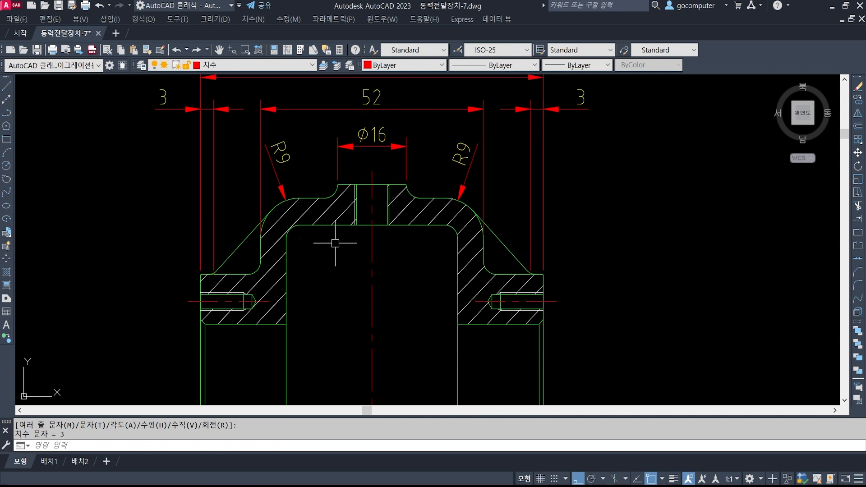
pyautogui.scroll(-3, 480, 228)
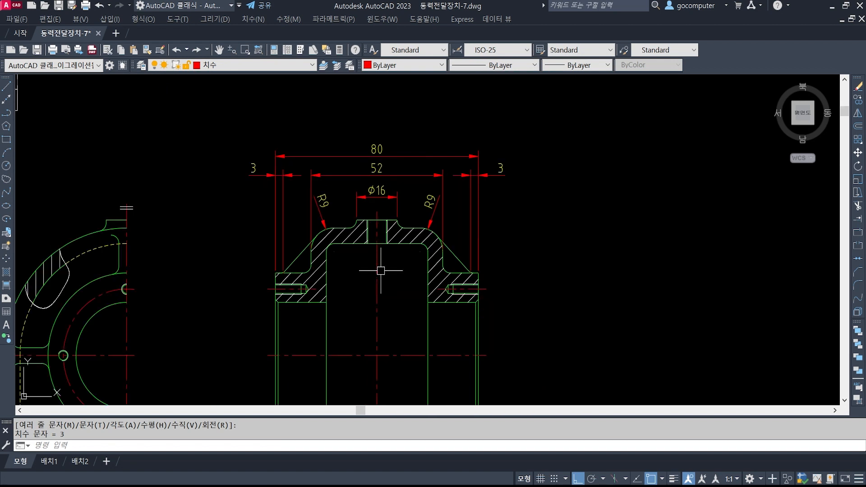
pyautogui.moveTo(301, 313); pyautogui.dragTo(301, 264, button='middle')
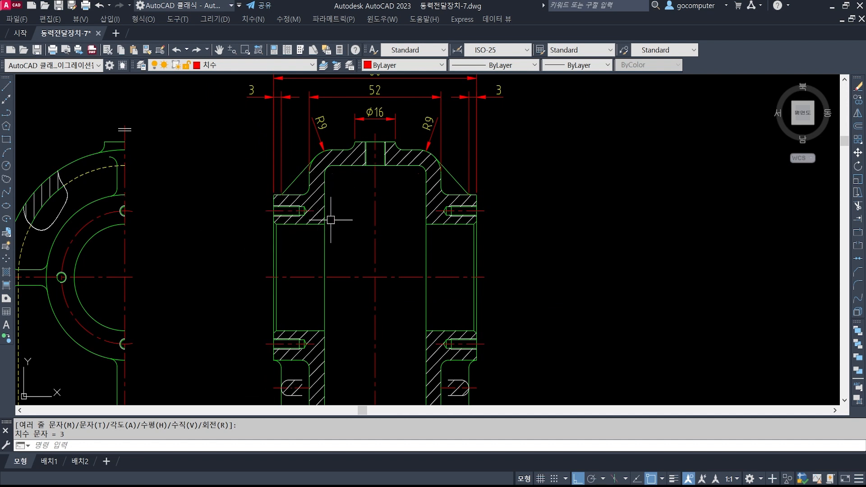
pyautogui.write('dli')
pyautogui.press('Return')
pyautogui.scroll(3, 242, 271)
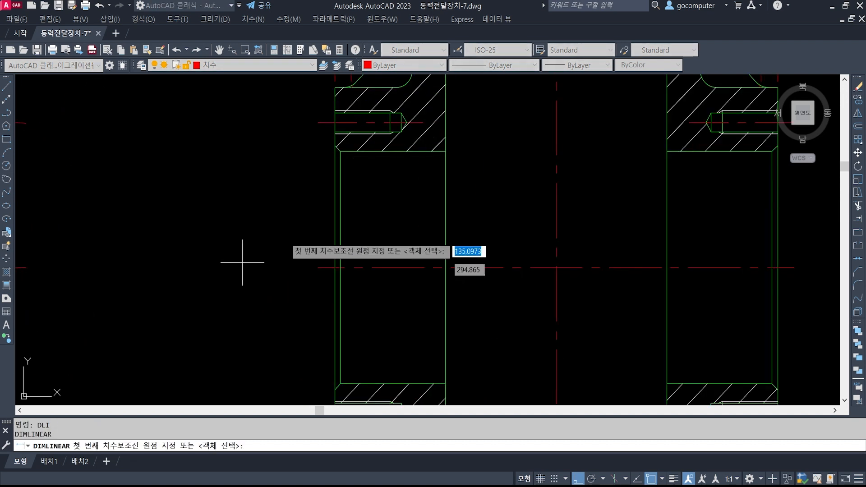
pyautogui.click(335, 152)
pyautogui.click(335, 384)
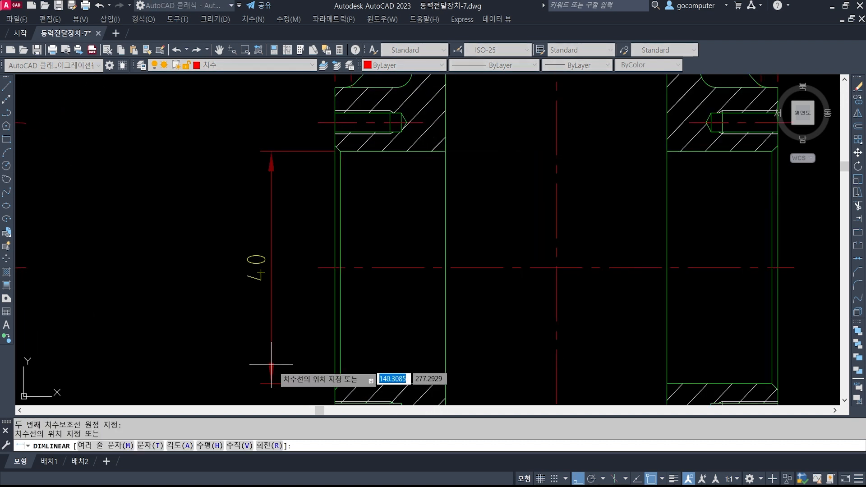
pyautogui.click(276, 366)
# Step: Add a vertical linear dimension between the two left tapped-hole centrelines, placed outside the left bore dimension
pyautogui.scroll(-2, 369, 272)
pyautogui.moveTo(369, 273); pyautogui.dragTo(422, 250, button='middle')
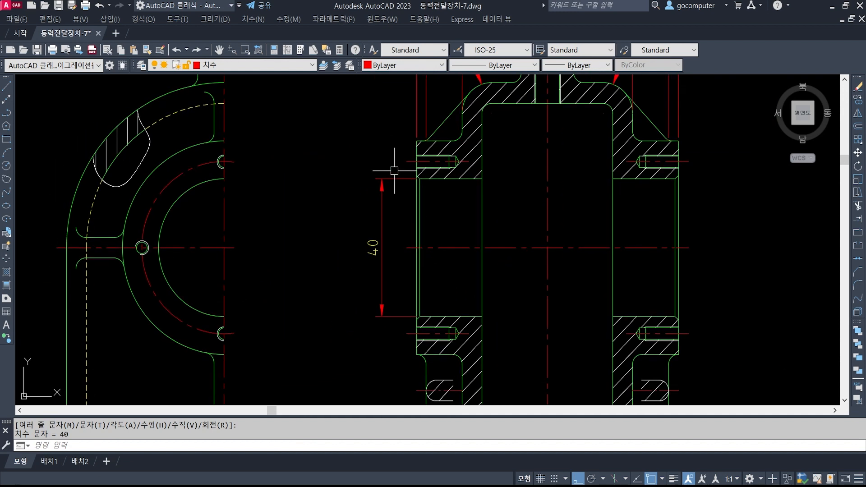
pyautogui.scroll(1, 396, 170)
pyautogui.press('Return')
pyautogui.click(410, 159)
pyautogui.click(409, 383)
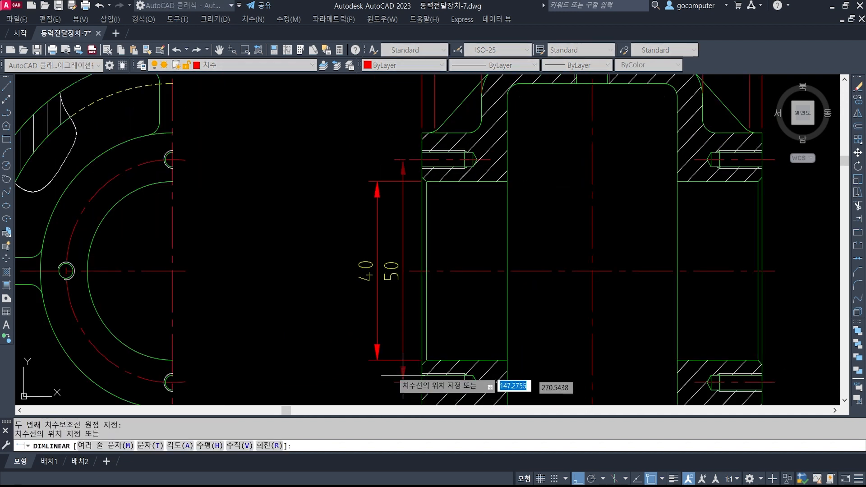
pyautogui.click(348, 367)
# Step: Add a vertical linear dimension across the left boss's outer edges, placed outside the left hole-spacing dimension
pyautogui.scroll(-1, 356, 292)
pyautogui.moveTo(355, 292); pyautogui.dragTo(384, 312, button='middle')
pyautogui.press('Return')
pyautogui.click(435, 189)
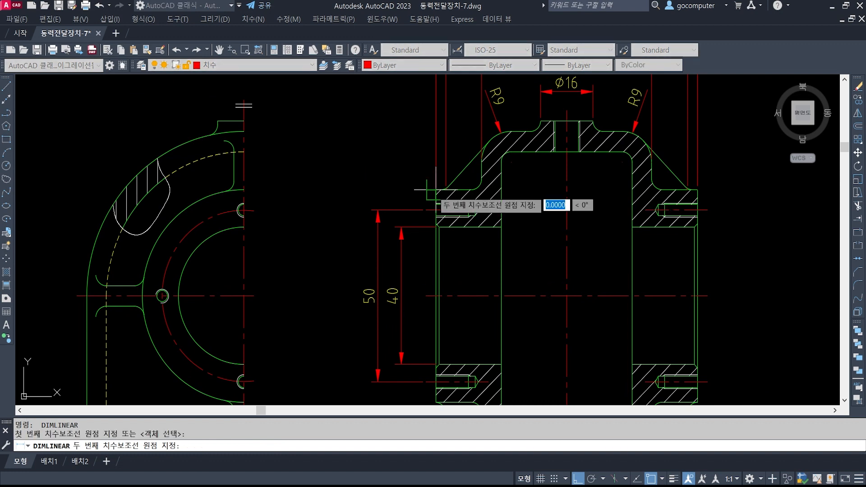
pyautogui.moveTo(435, 361); pyautogui.dragTo(434, 306, button='middle')
pyautogui.click(435, 348)
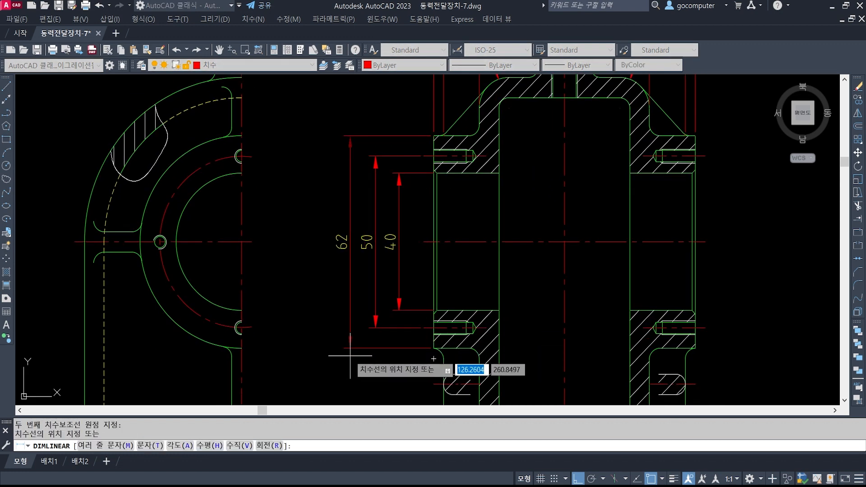
pyautogui.click(350, 355)
pyautogui.scroll(-1, 381, 301)
pyautogui.moveTo(400, 296); pyautogui.dragTo(364, 273, button='middle')
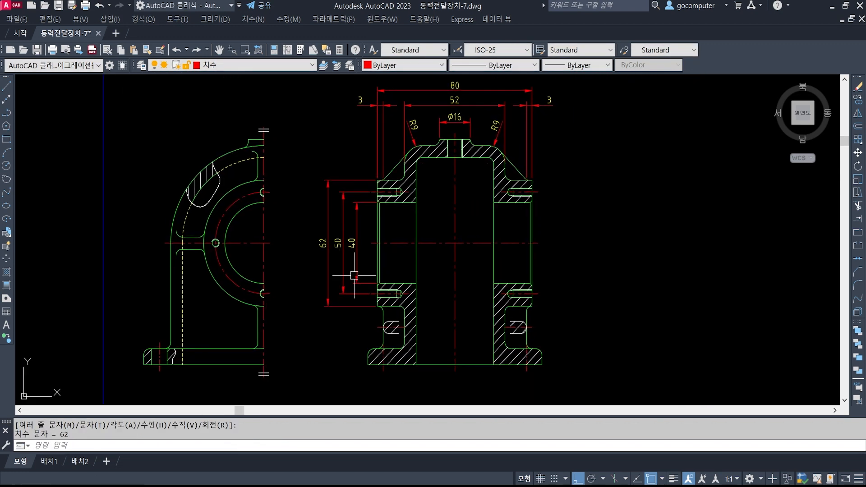
pyautogui.scroll(2, 317, 287)
pyautogui.write('ed')
pyautogui.press('Return')
pyautogui.press('Escape')
pyautogui.press('Escape')
pyautogui.press('Escape')
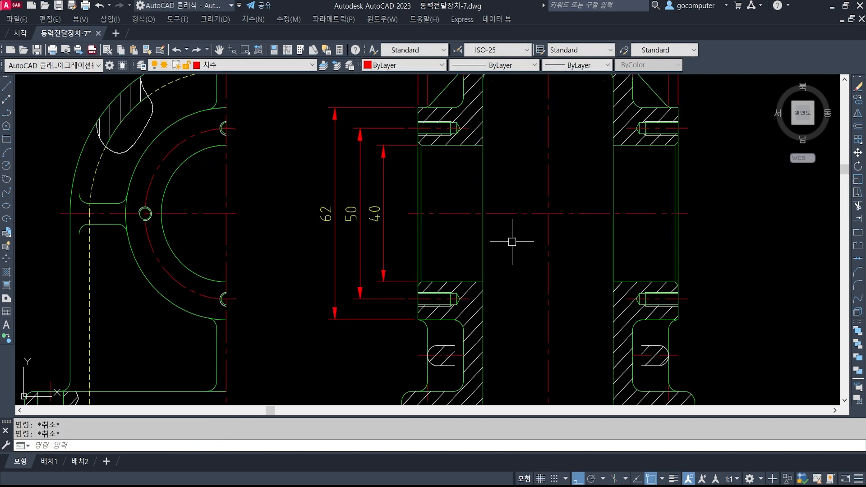
# Step: Add a vertical linear dimension across the bearing bore at the right end face, placed outside the section view
pyautogui.moveTo(509, 242); pyautogui.dragTo(442, 242, button='middle')
pyautogui.write('dl')
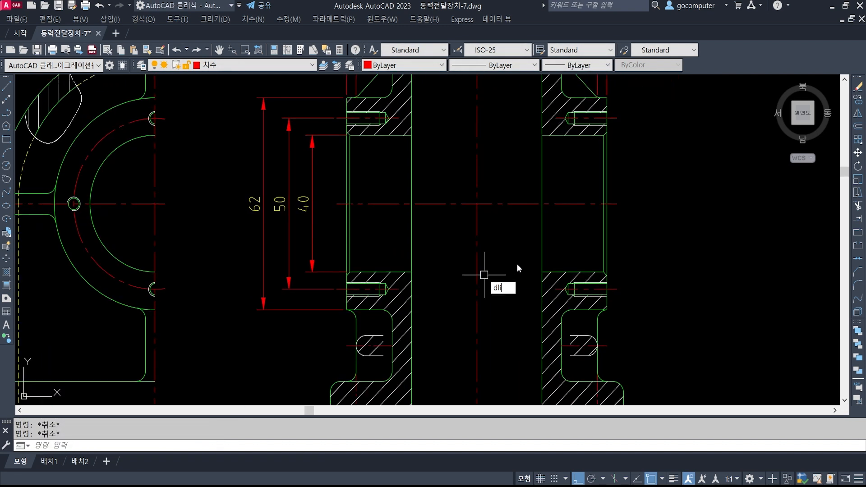
pyautogui.write('i')
pyautogui.press('Return')
pyautogui.click(603, 136)
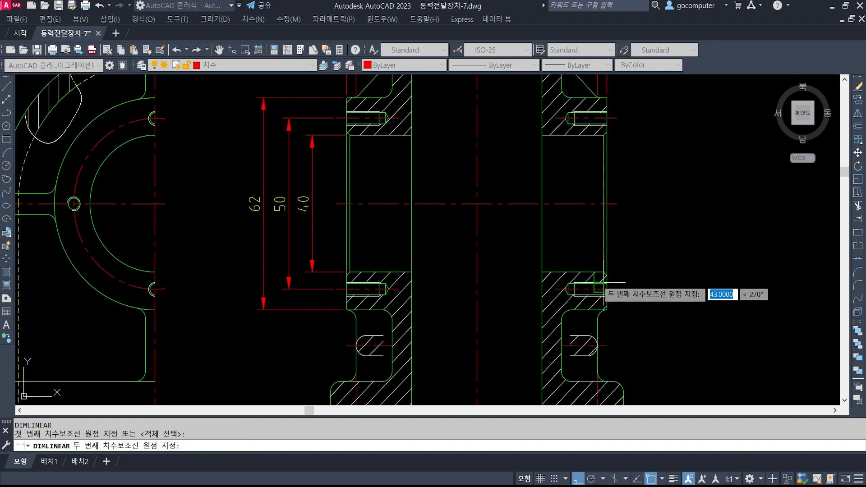
pyautogui.click(604, 273)
pyautogui.click(644, 255)
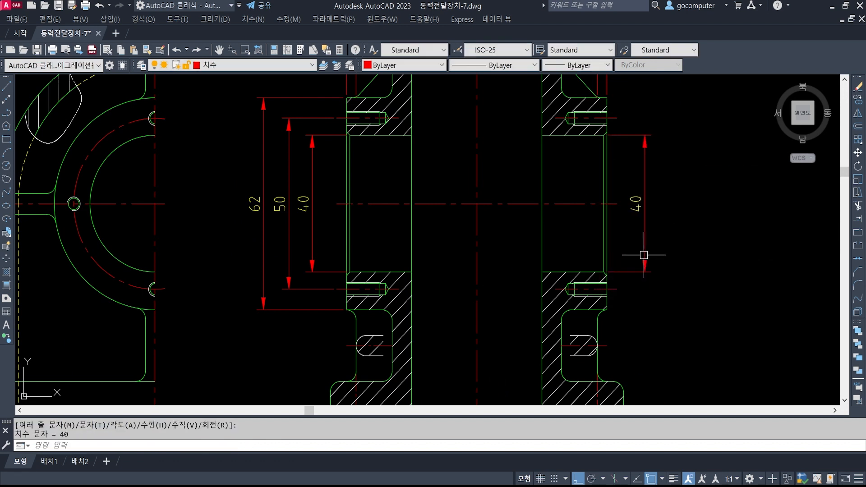
# Step: Add a vertical linear dimension between the two right tapped-hole centrelines, placed outside the right bore dimension
pyautogui.press('Return')
pyautogui.click(607, 118)
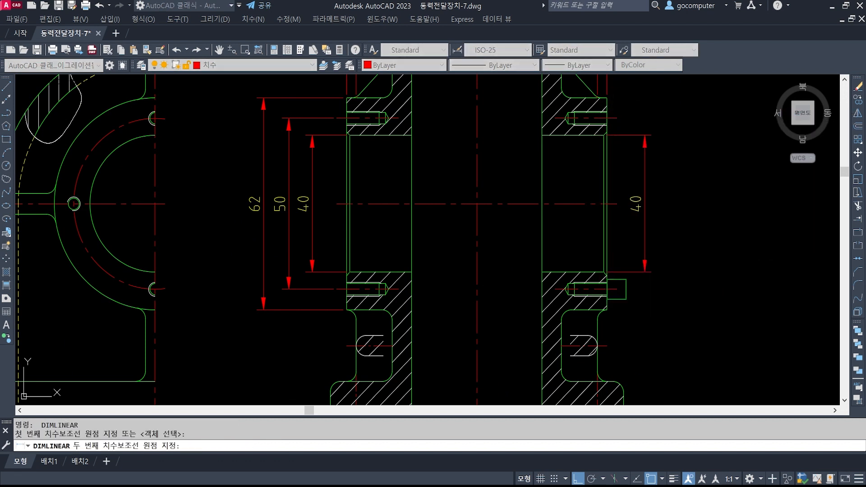
pyautogui.click(617, 289)
pyautogui.click(671, 288)
# Step: Add a vertical linear dimension across the right boss's outer edges, placed outside the right hole-spacing dimension
pyautogui.press('Return')
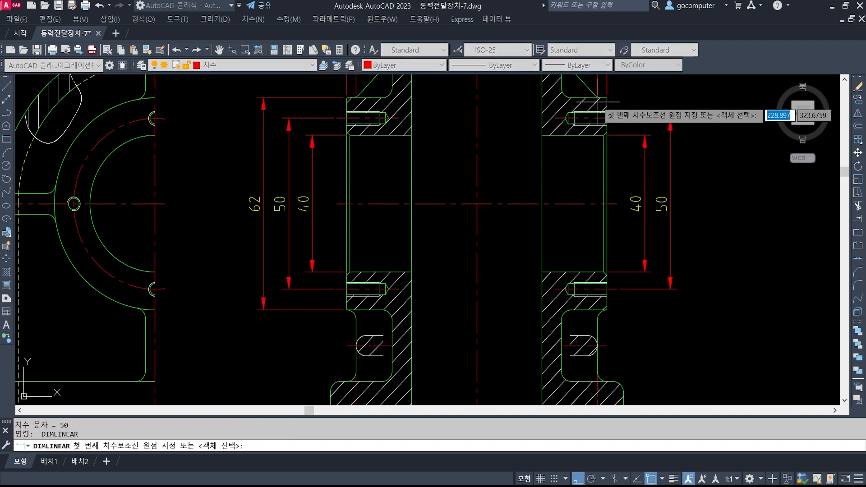
pyautogui.click(605, 99)
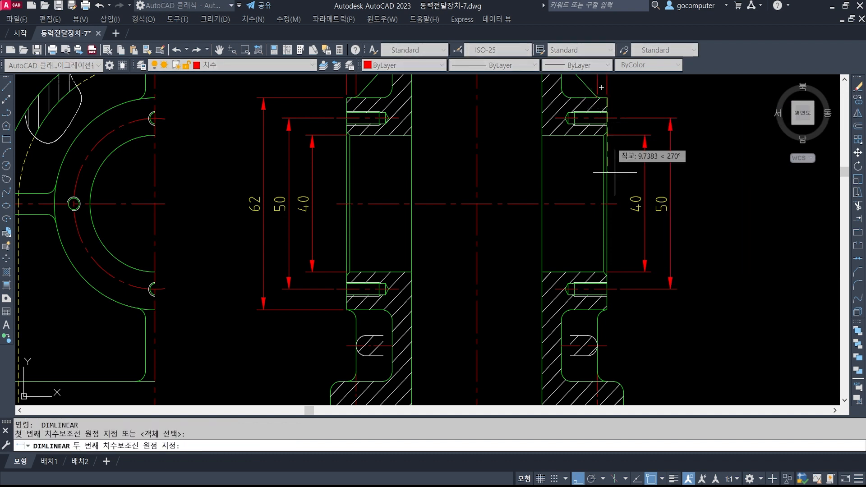
pyautogui.click(613, 310)
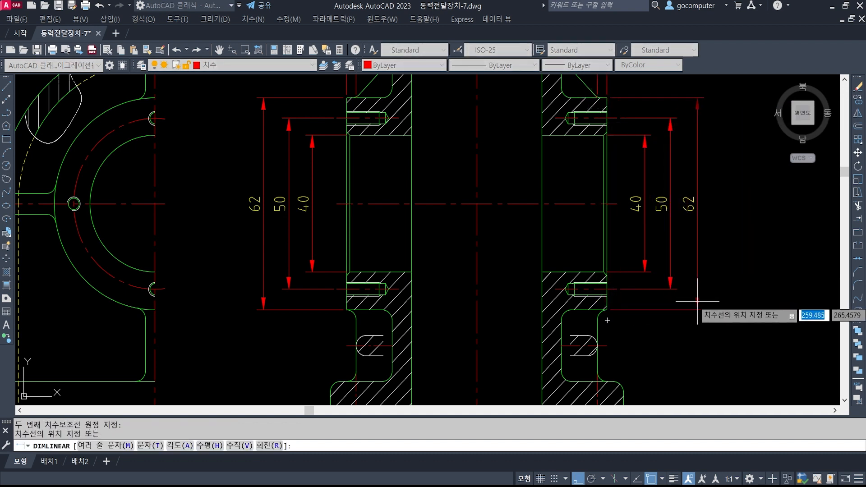
pyautogui.click(699, 312)
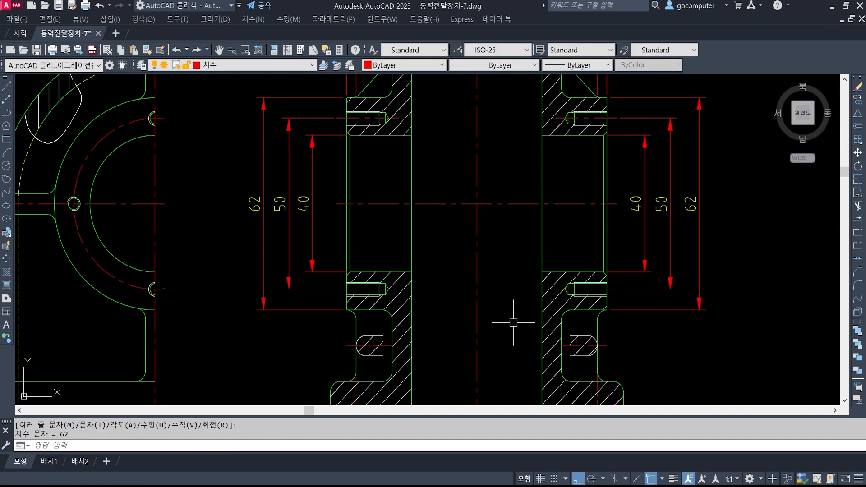
# Step: Prefix the texts of the left boss and left hole-spacing dimensions with the diameter symbol (%%c)
pyautogui.write('ed')
pyautogui.press('Return')
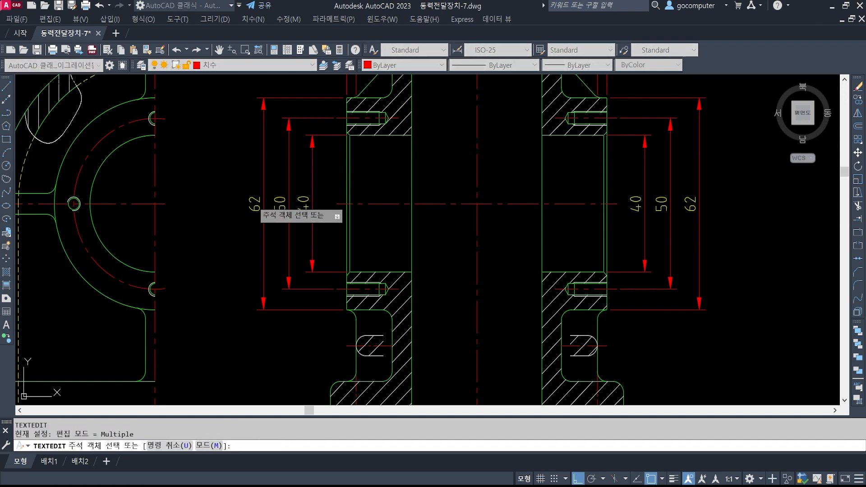
pyautogui.click(253, 202)
pyautogui.write('%%c')
pyautogui.click(275, 284)
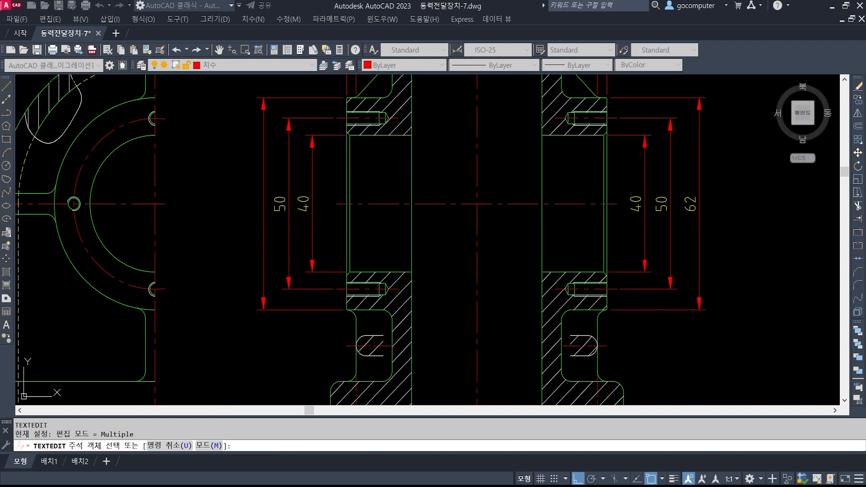
pyautogui.click(284, 195)
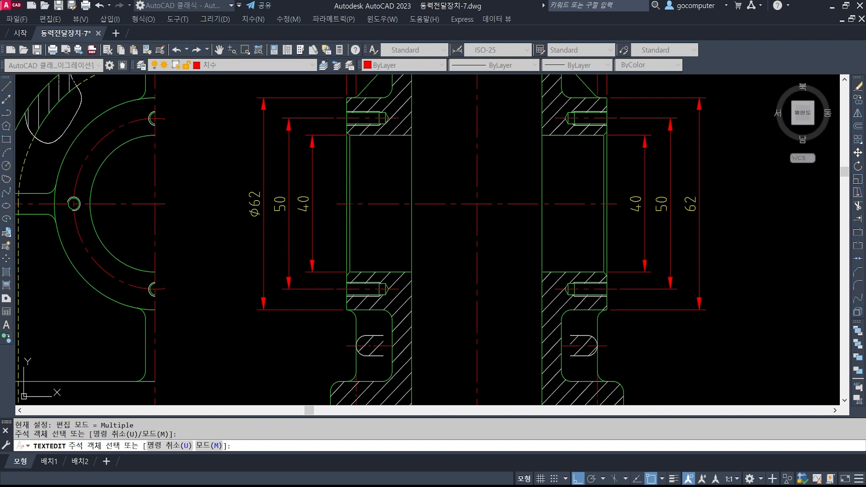
pyautogui.write('%%c')
pyautogui.click(333, 226)
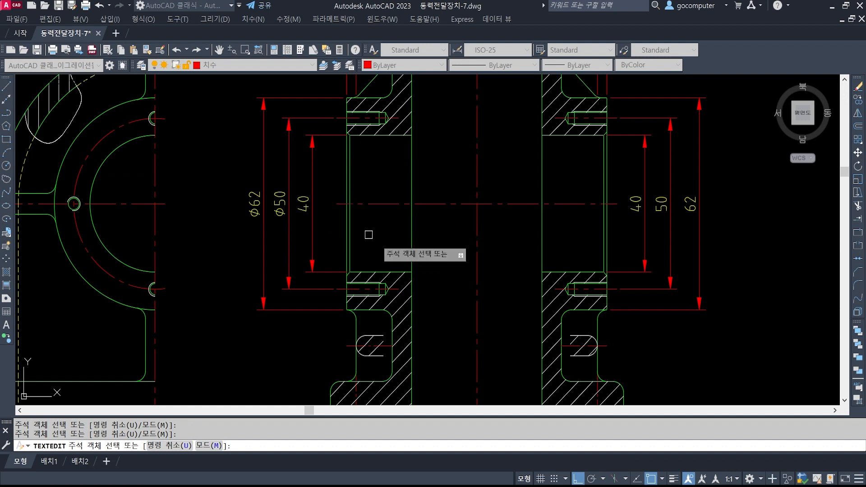
# Step: Switch to the KS machine drawing standards PDF in 알PDF and go to section 32 on bearing fits, page 18
pyautogui.hotkey('alt', 'Tab')
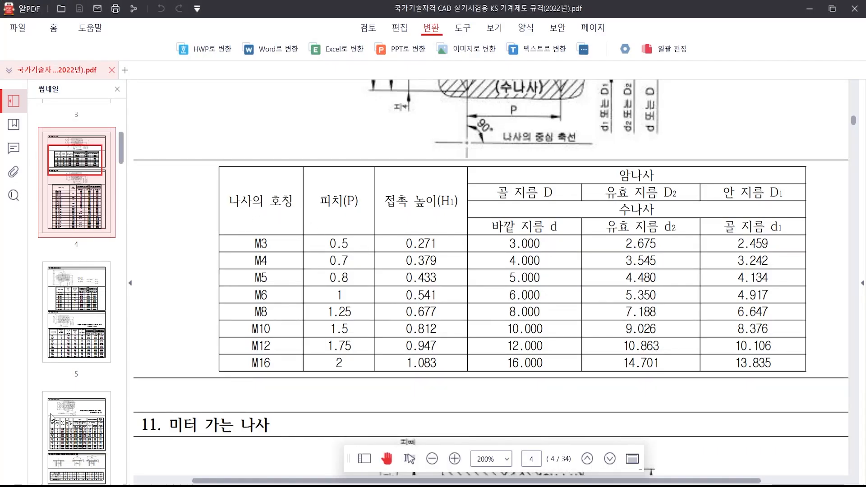
pyautogui.scroll(-10, 51, 417)
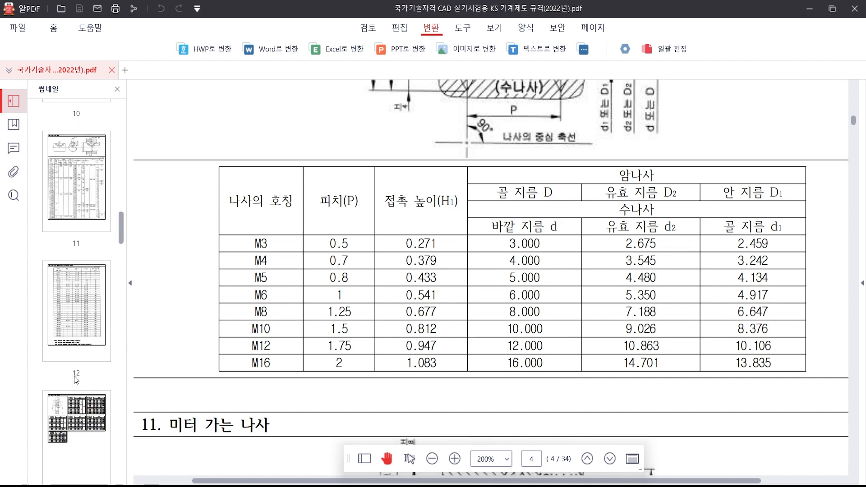
pyautogui.scroll(-6, 76, 379)
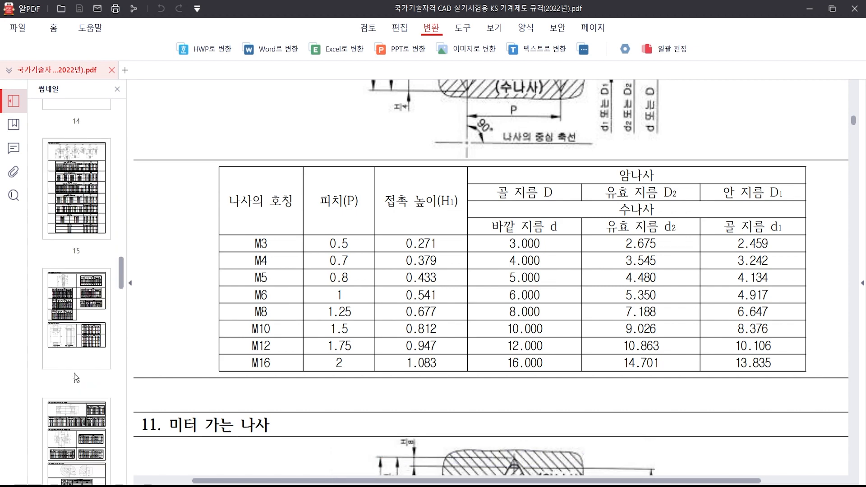
pyautogui.scroll(1, 76, 377)
pyautogui.scroll(-4, 70, 257)
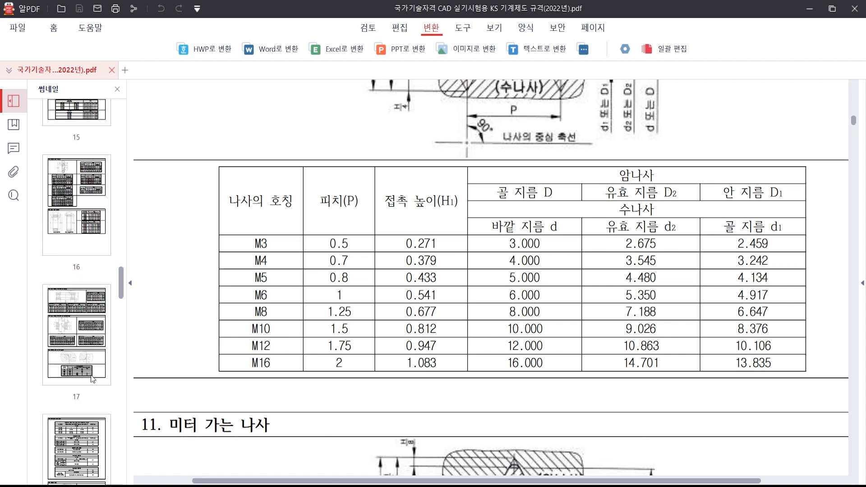
pyautogui.click(76, 397)
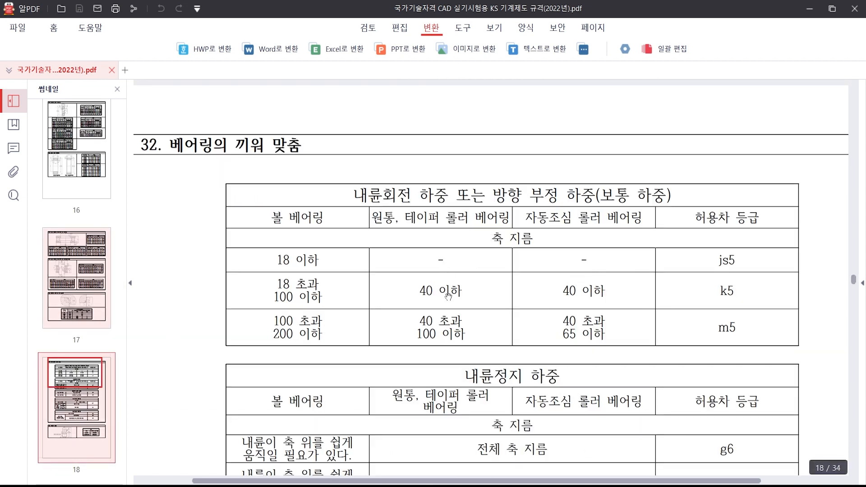
# Step: Look up the housing bore tolerance in the bearing fit tables, return to AutoCAD and set both bore dimension texts to ⌀40H7
pyautogui.scroll(-5, 448, 296)
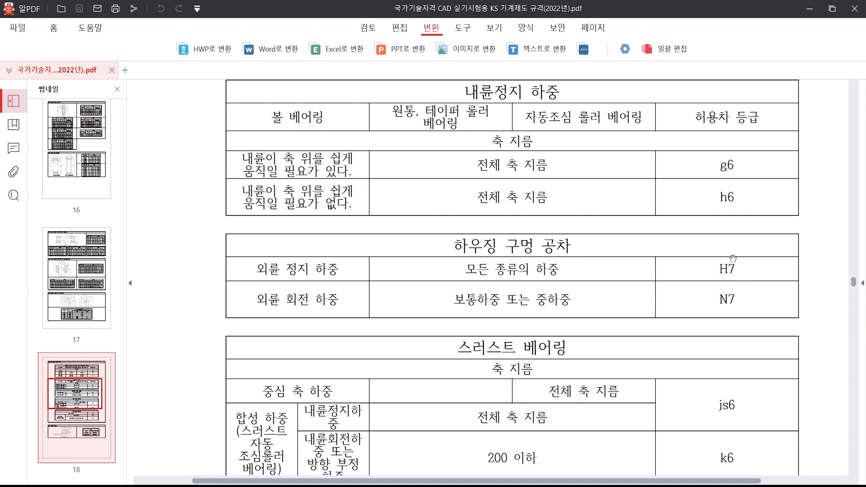
pyautogui.click(817, 9)
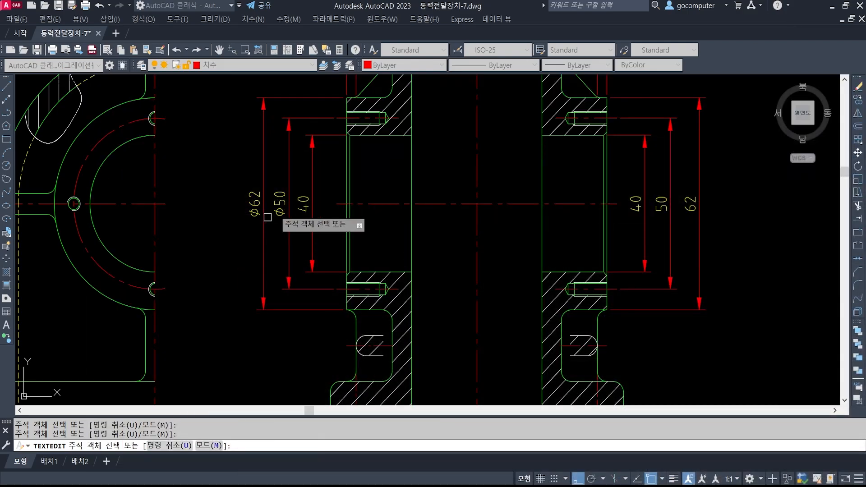
pyautogui.click(304, 204)
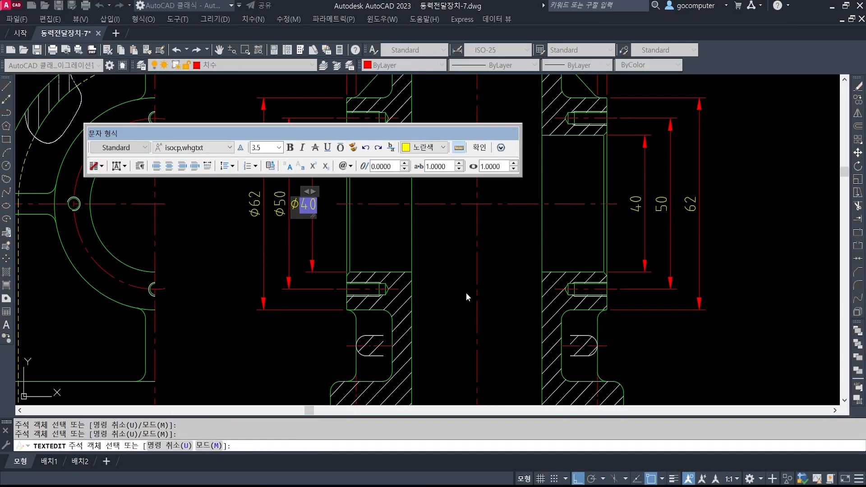
pyautogui.write('40H7')
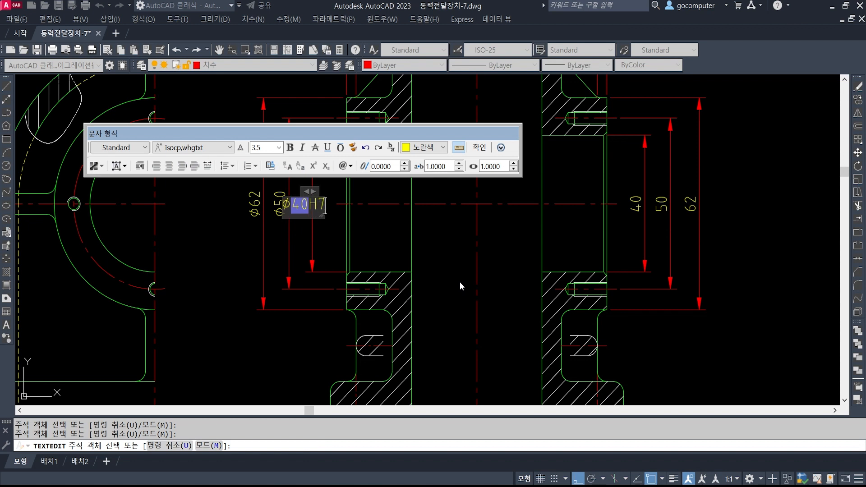
pyautogui.click(460, 283)
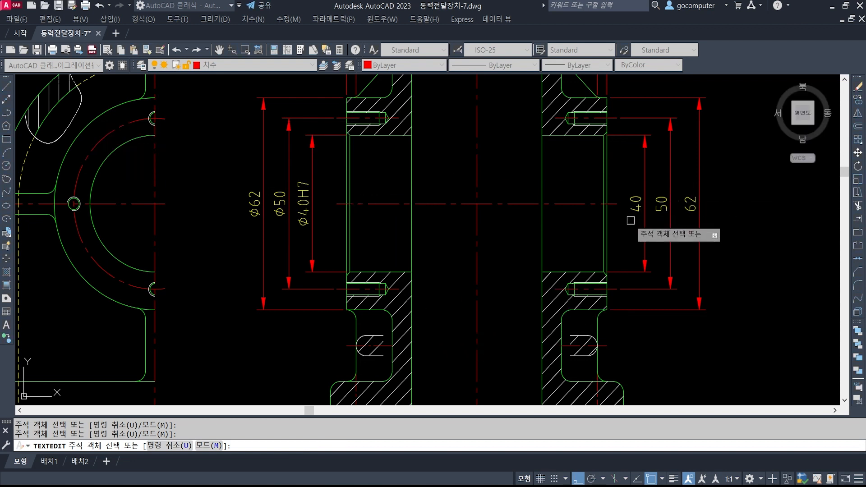
pyautogui.click(636, 205)
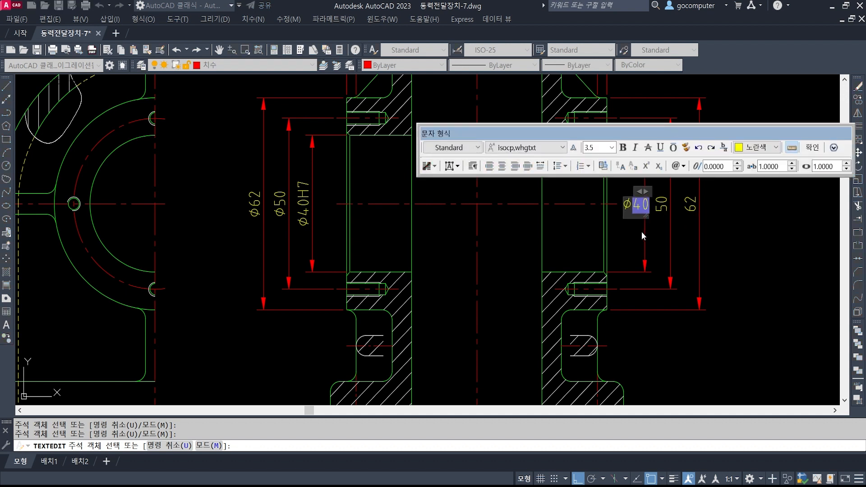
pyautogui.write('40H7')
pyautogui.click(680, 269)
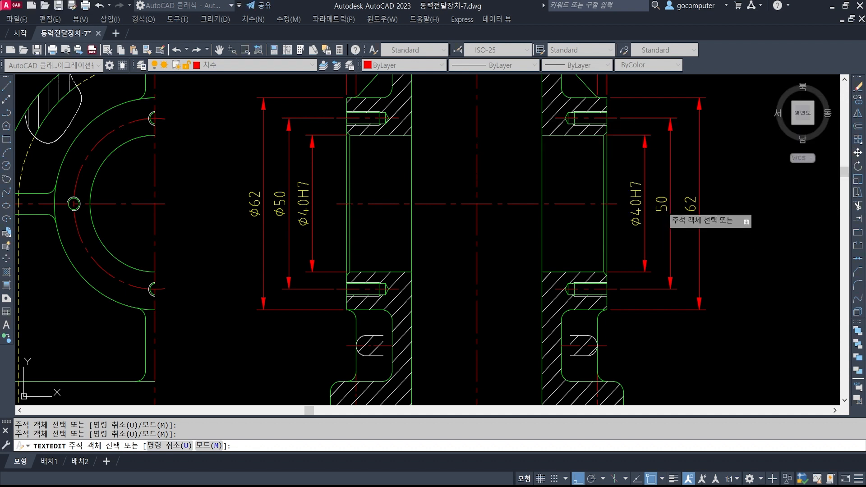
# Step: Prefix the right hole-spacing and right boss dimension texts with the diameter symbol, entering %%c50 and %%c62
pyautogui.click(661, 204)
pyautogui.write('%%c50')
pyautogui.click(731, 280)
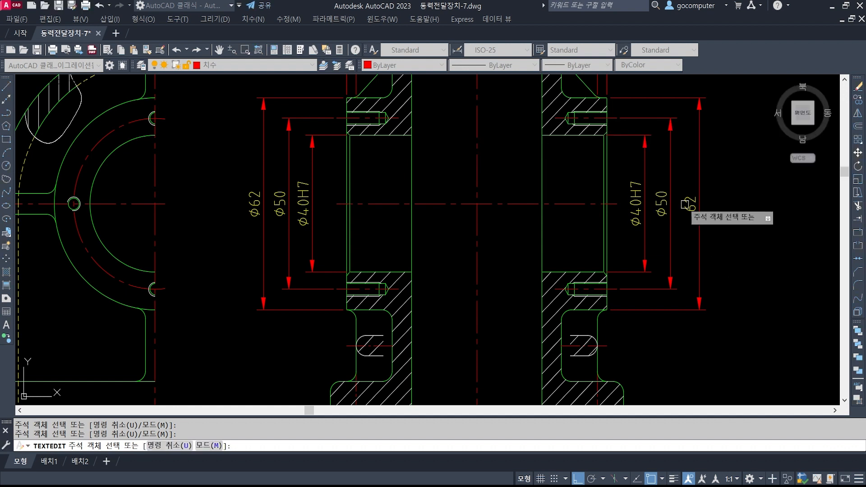
pyautogui.click(690, 204)
pyautogui.write('%%c62')
pyautogui.click(727, 257)
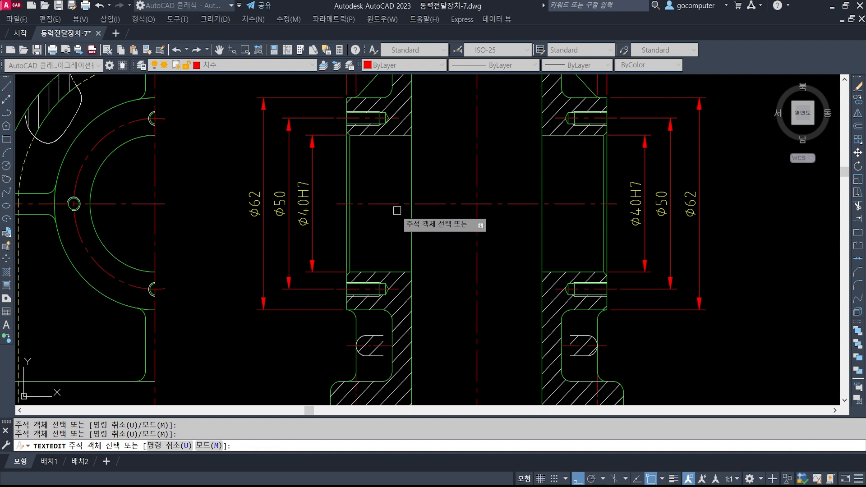
pyautogui.press('Escape')
pyautogui.moveTo(406, 203); pyautogui.dragTo(405, 244, button='middle')
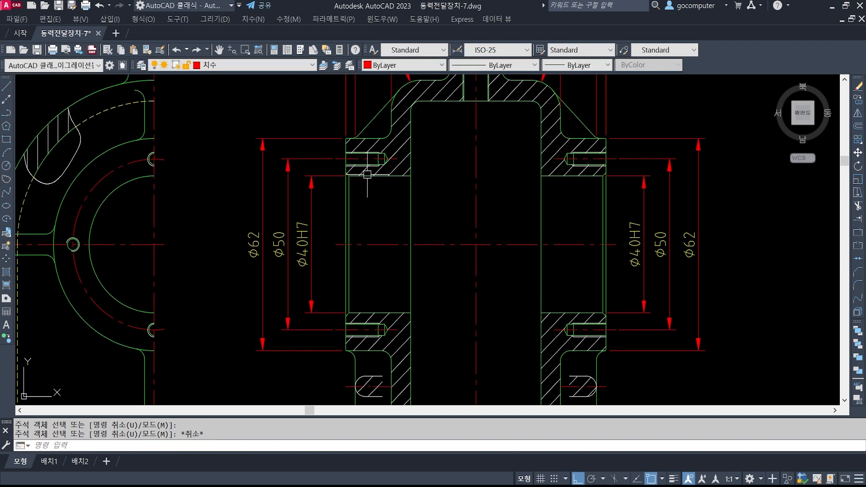
pyautogui.moveTo(367, 172); pyautogui.dragTo(372, 188, button='middle')
pyautogui.moveTo(377, 136)
pyautogui.mouseDown(button='middle')
pyautogui.moveTo(356, 237)
pyautogui.moveTo(341, 200)
pyautogui.mouseUp(button='middle')
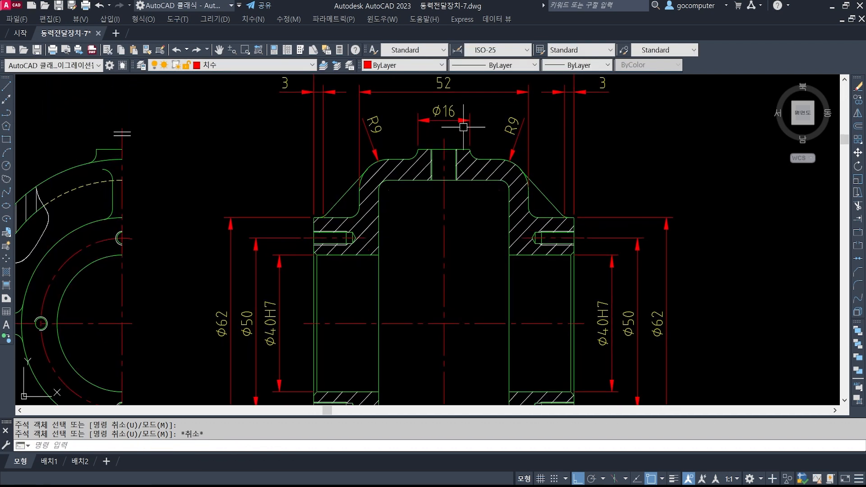
pyautogui.moveTo(421, 303); pyautogui.dragTo(433, 237, button='middle')
pyautogui.moveTo(367, 259); pyautogui.dragTo(396, 210, button='middle')
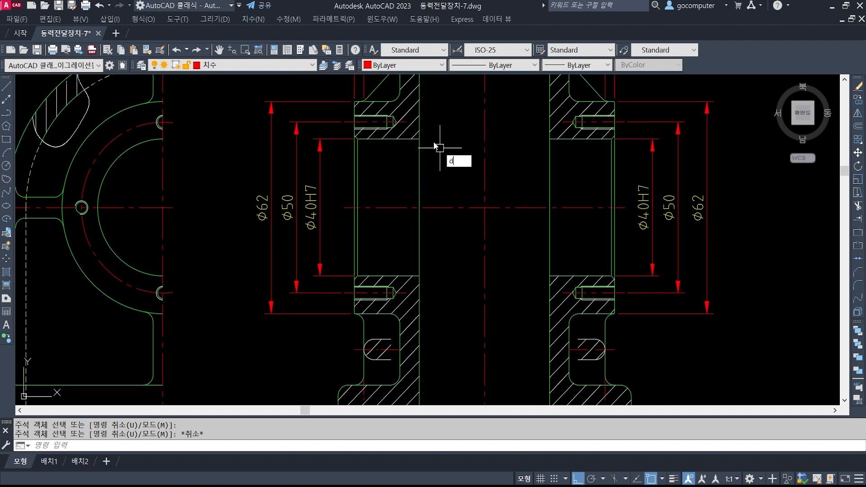
pyautogui.write('DLI')
pyautogui.press('Return')
pyautogui.scroll(-1, 436, 184)
pyautogui.moveTo(435, 184); pyautogui.dragTo(429, 201, button='middle')
pyautogui.scroll(1, 392, 180)
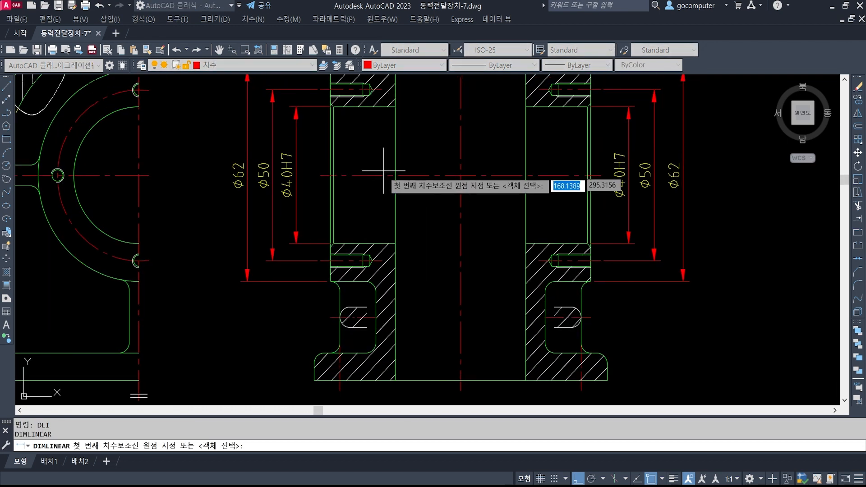
pyautogui.moveTo(446, 310); pyautogui.dragTo(448, 226, button='middle')
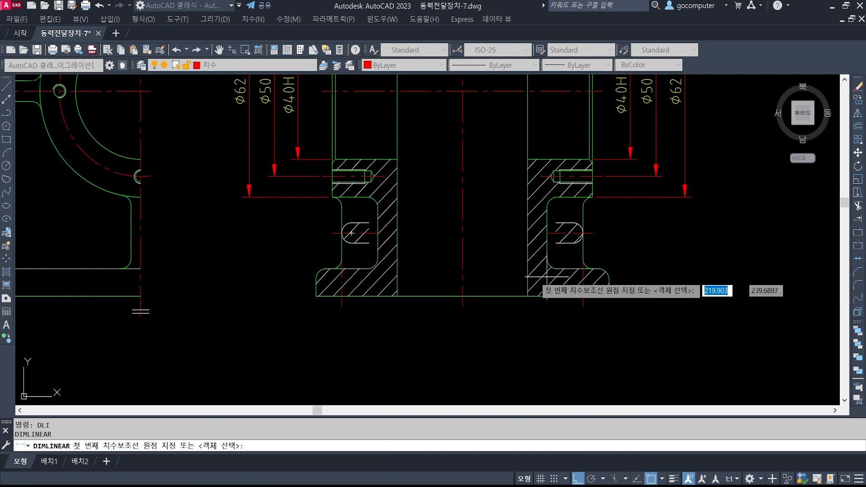
pyautogui.moveTo(462, 307); pyautogui.dragTo(459, 252, button='middle')
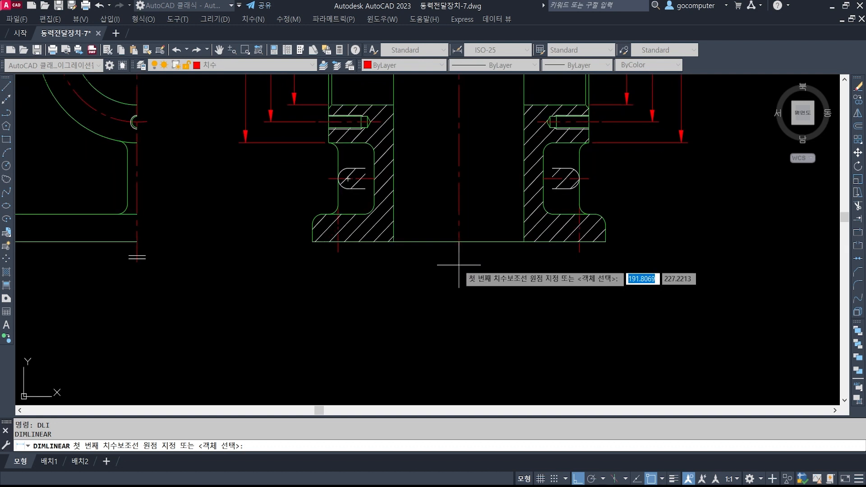
pyautogui.click(393, 243)
pyautogui.press('Escape')
# Step: Add a vertical linear dimension from the base's lower right corner to the top boss face, placed outside the right ⌀62 dimension
pyautogui.scroll(-4, 401, 265)
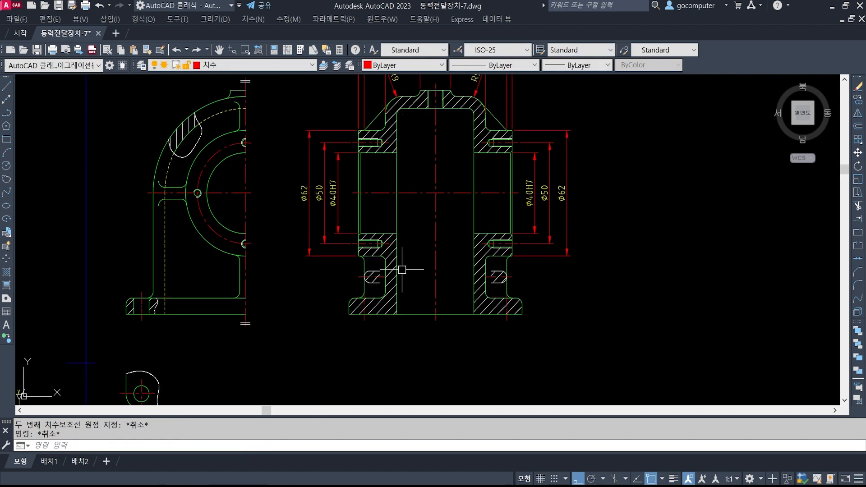
pyautogui.moveTo(454, 292); pyautogui.dragTo(436, 309, button='middle')
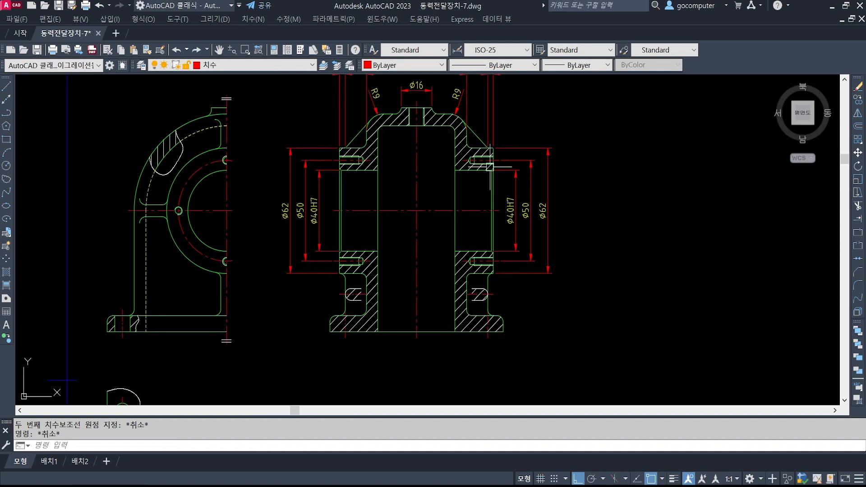
pyautogui.moveTo(491, 167); pyautogui.dragTo(472, 236, button='middle')
pyautogui.scroll(3, 426, 168)
pyautogui.moveTo(291, 179); pyautogui.dragTo(401, 169, button='middle')
pyautogui.scroll(-2, 416, 188)
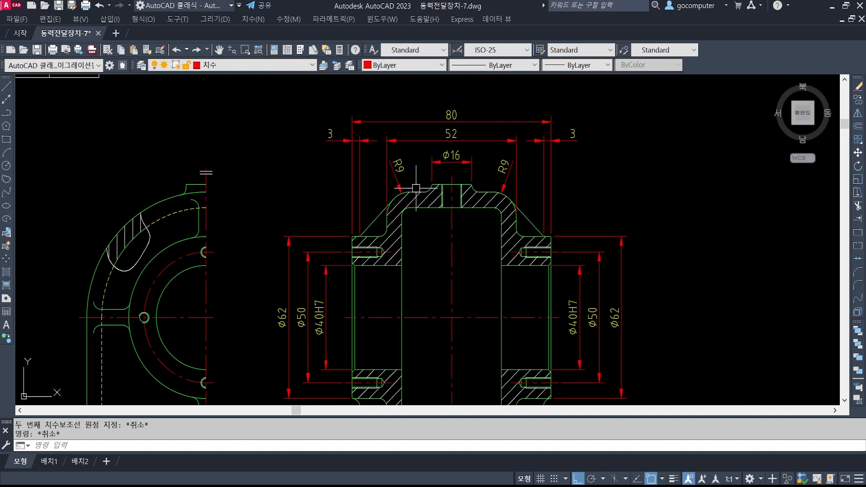
pyautogui.click(245, 20)
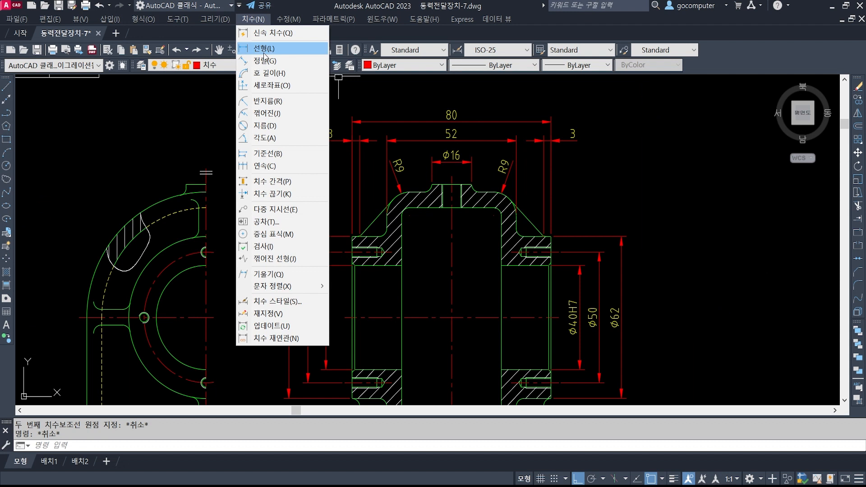
pyautogui.click(264, 48)
pyautogui.moveTo(358, 289); pyautogui.dragTo(365, 230, button='middle')
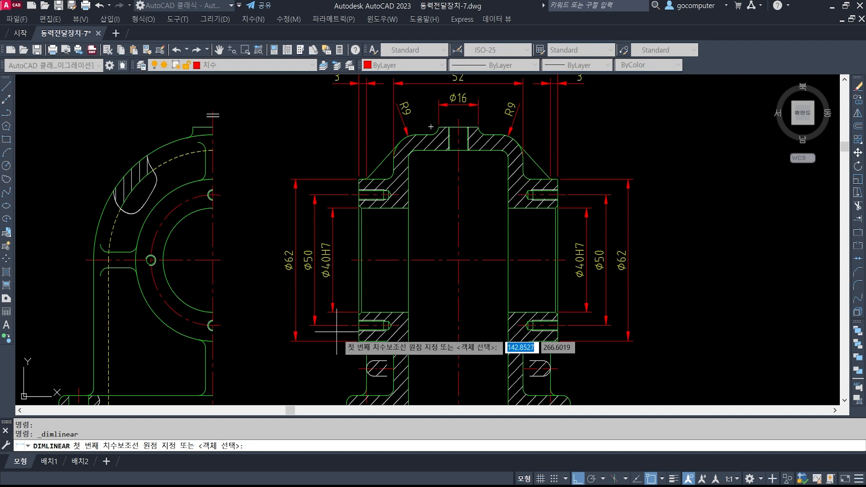
pyautogui.moveTo(337, 337)
pyautogui.mouseDown(button='middle')
pyautogui.moveTo(325, 270)
pyautogui.moveTo(368, 294)
pyautogui.moveTo(174, 249)
pyautogui.mouseUp(button='middle')
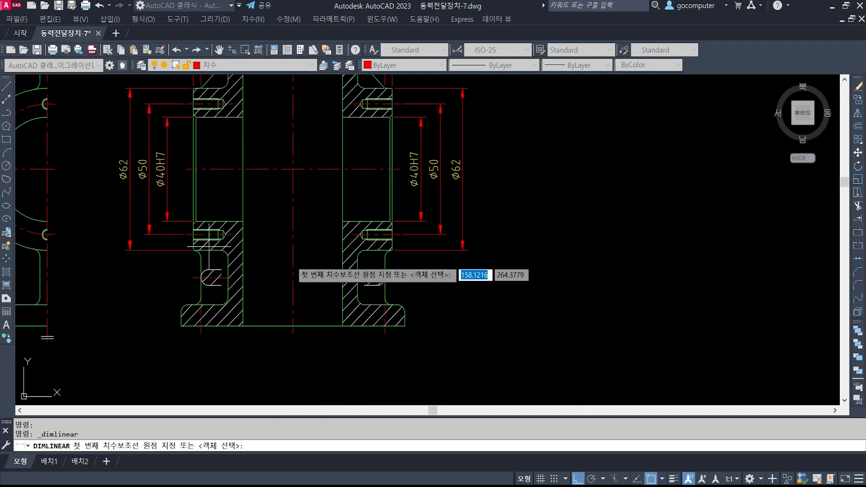
pyautogui.click(405, 326)
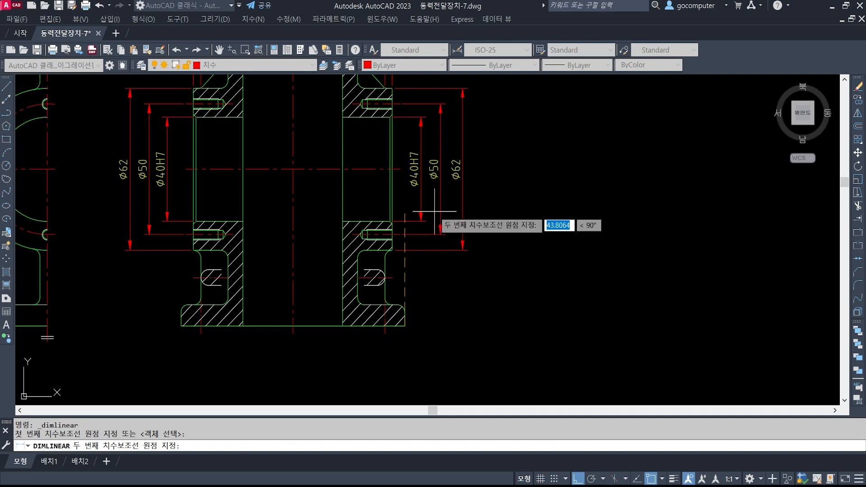
pyautogui.moveTo(431, 209); pyautogui.dragTo(386, 233, button='middle')
pyautogui.scroll(3, 293, 169)
pyautogui.scroll(3, 293, 169)
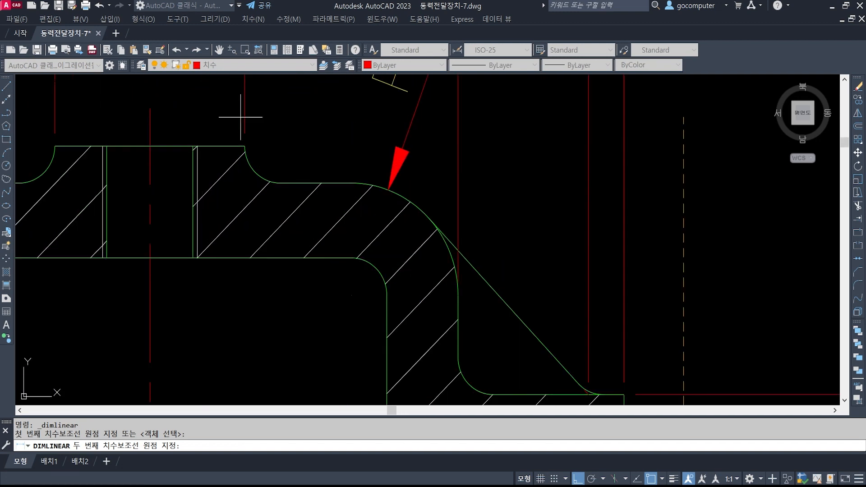
pyautogui.click(259, 154)
pyautogui.scroll(-4, 287, 180)
pyautogui.scroll(-5, 316, 194)
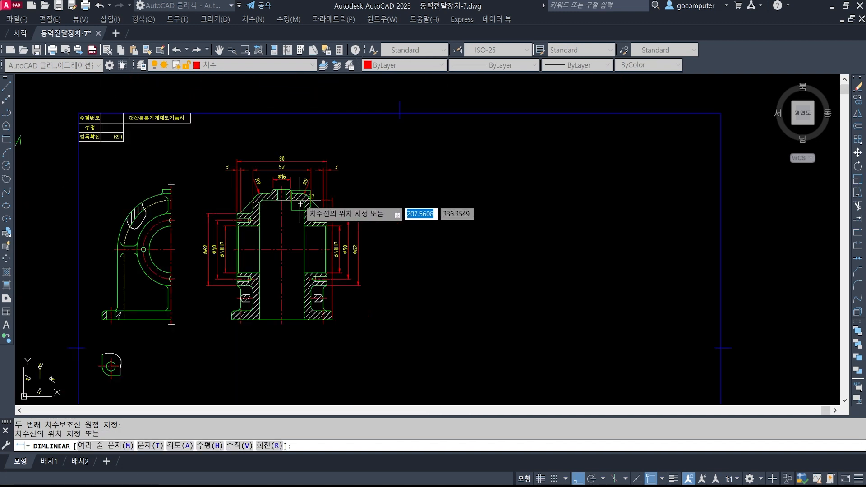
pyautogui.scroll(4, 359, 257)
pyautogui.click(376, 259)
# Step: Add a vertical linear dimension between the housing's upper shoulder and the top boss face, aligned with the right ⌀62 dimension line
pyautogui.scroll(-5, 293, 215)
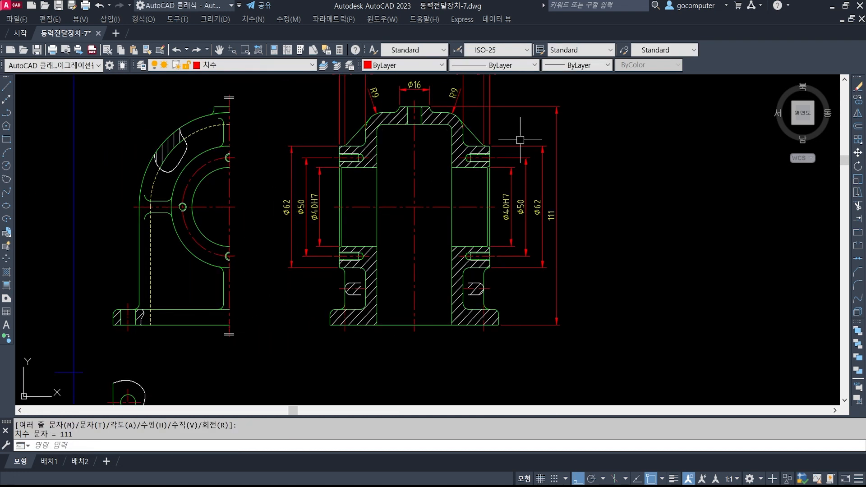
pyautogui.scroll(6, 521, 140)
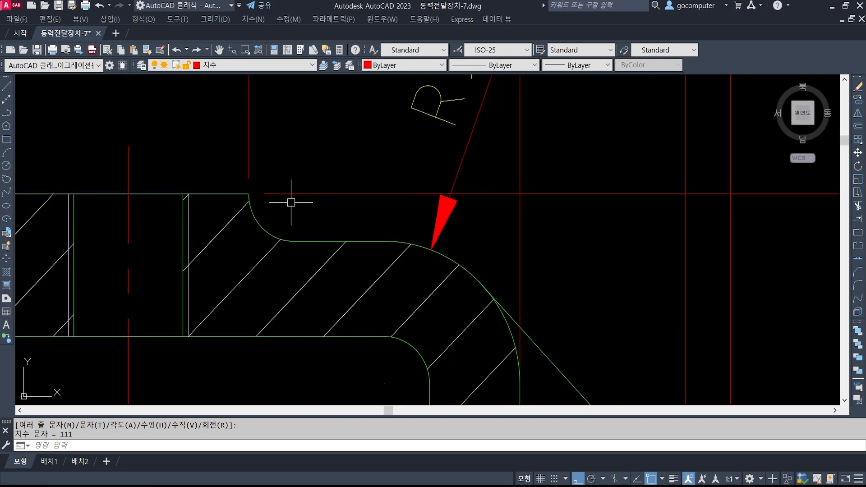
pyautogui.press('Return')
pyautogui.click(384, 241)
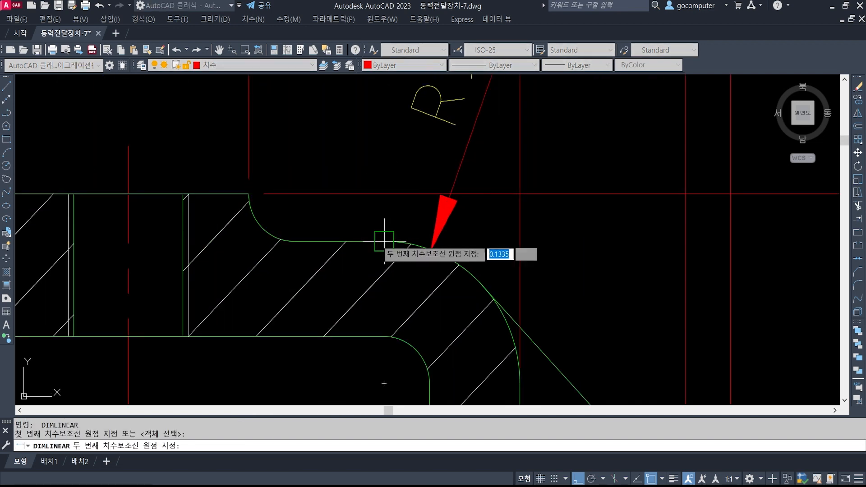
pyautogui.click(244, 194)
pyautogui.scroll(-5, 244, 194)
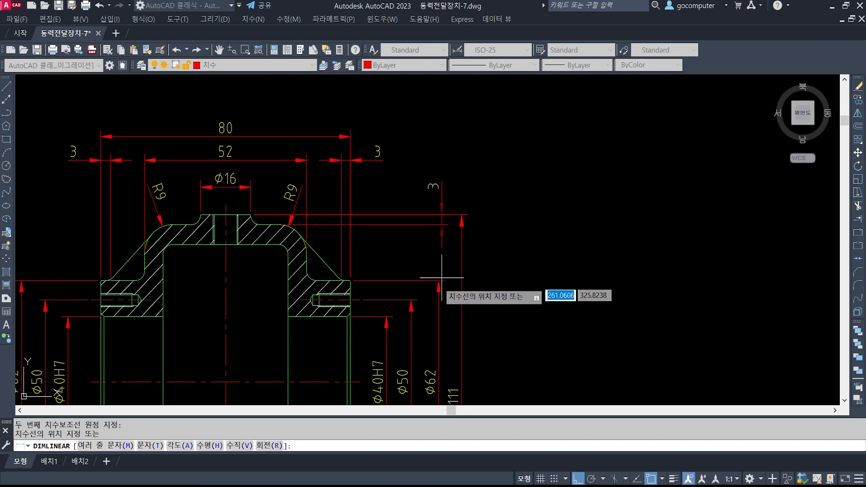
pyautogui.click(439, 280)
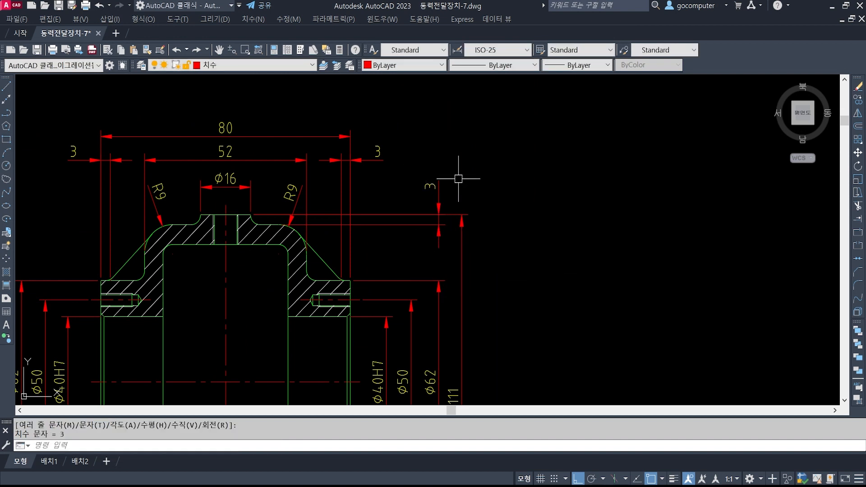
# Step: Make 가는실선 the current layer for drawing at the housing's upper left rib
pyautogui.moveTo(423, 289); pyautogui.dragTo(480, 241, button='middle')
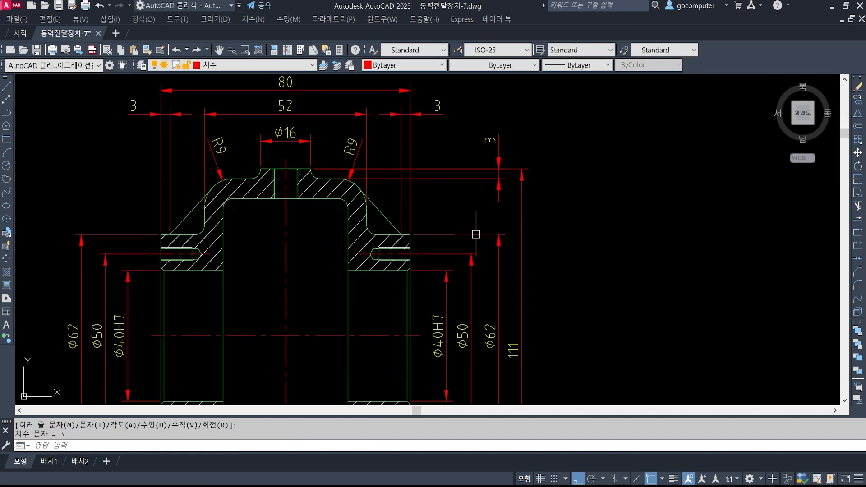
pyautogui.scroll(-1, 469, 225)
pyautogui.moveTo(370, 201); pyautogui.dragTo(420, 184, button='middle')
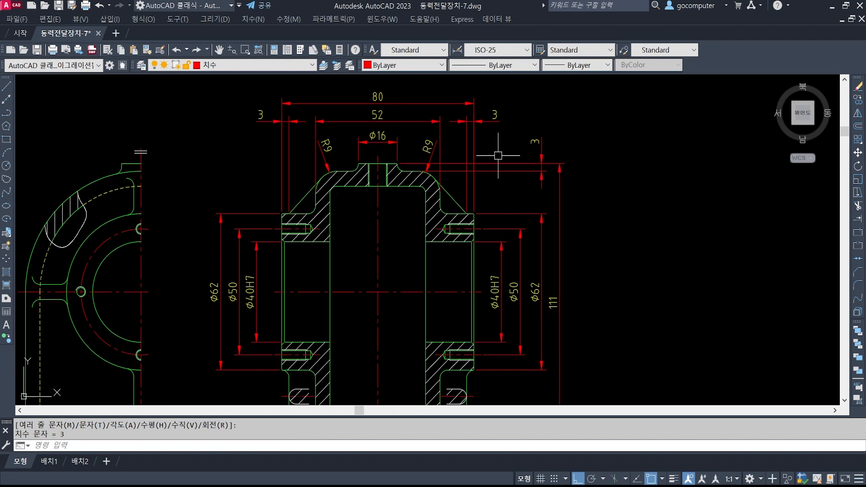
pyautogui.moveTo(408, 220); pyautogui.dragTo(443, 166, button='middle')
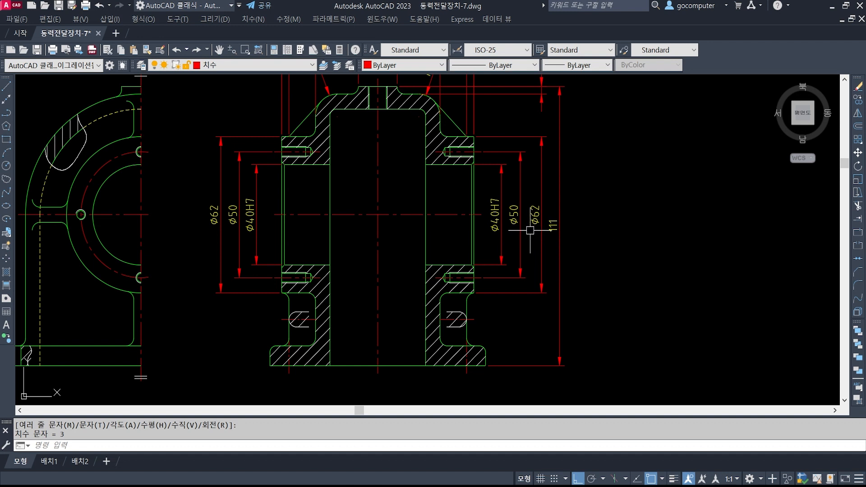
pyautogui.scroll(4, 307, 95)
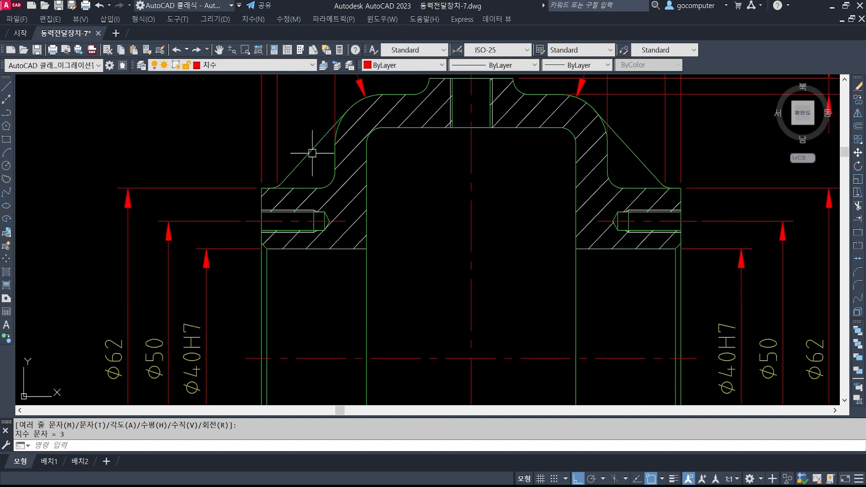
pyautogui.scroll(2, 343, 196)
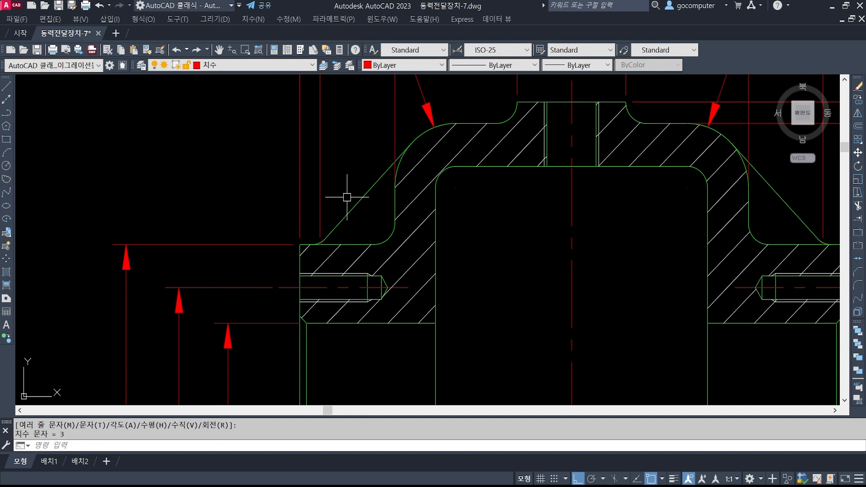
pyautogui.scroll(2, 362, 207)
pyautogui.press('Return')
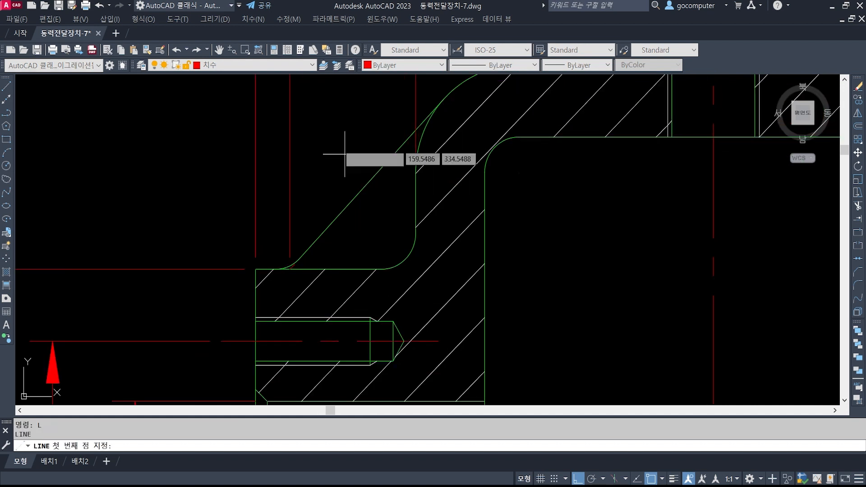
pyautogui.press('Escape')
pyautogui.press('Escape')
pyautogui.click(284, 64)
pyautogui.click(212, 85)
# Step: Draw a line from the midpoint of the shoulder fillet perpendicular to the slanted edge of the upper left rib
pyautogui.write('l')
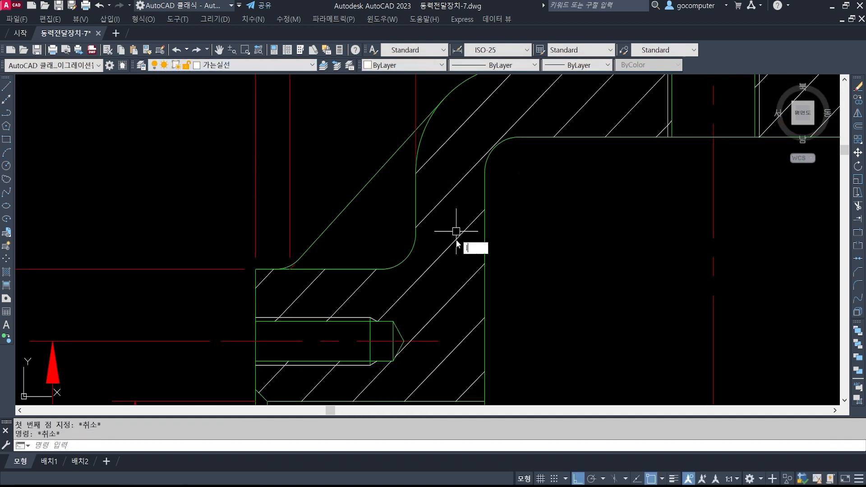
pyautogui.press('Return')
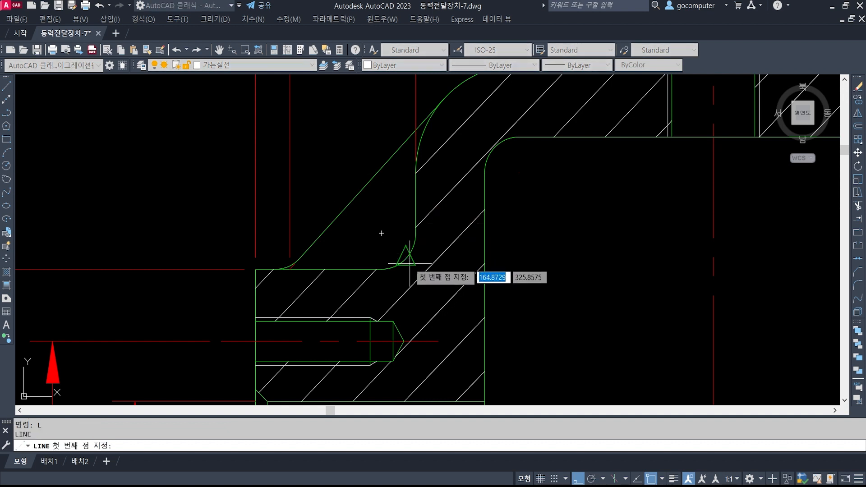
pyautogui.click(405, 258)
pyautogui.click(354, 197)
pyautogui.press('Return')
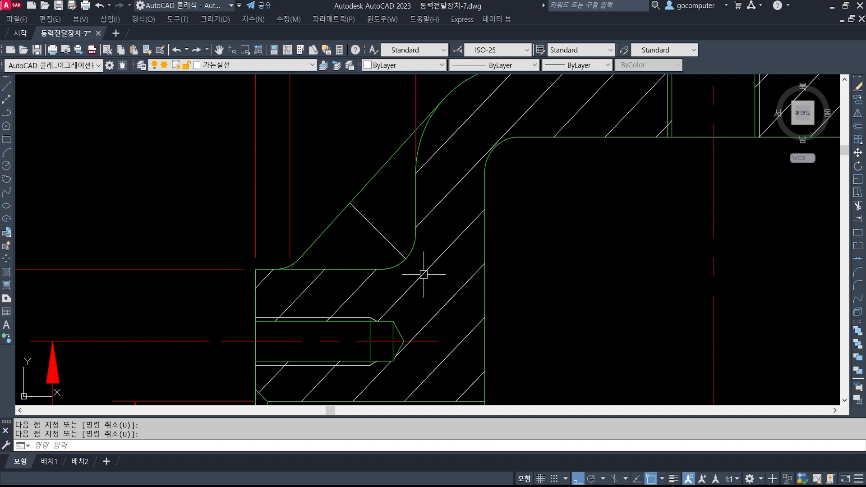
# Step: Offset the perpendicular rib line by 3 to both sides
pyautogui.write('o')
pyautogui.press('Return')
pyautogui.write('3')
pyautogui.press('Return')
pyautogui.click(393, 241)
pyautogui.click(399, 212)
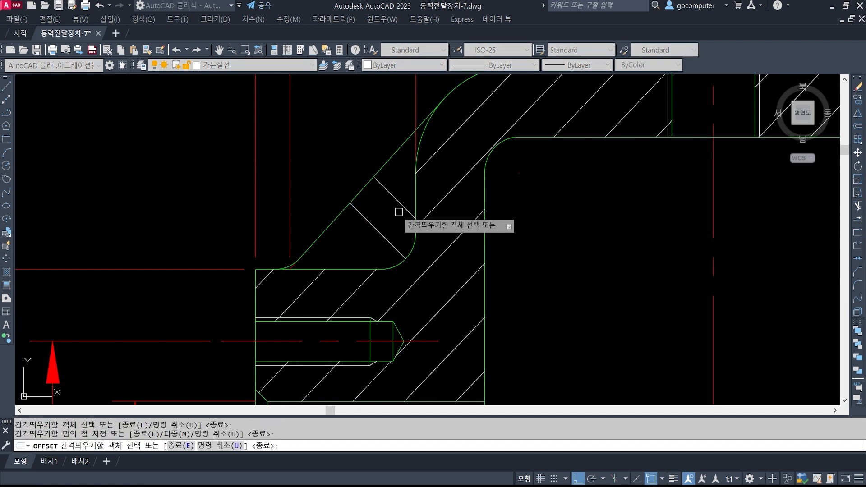
pyautogui.click(379, 232)
pyautogui.click(343, 248)
pyautogui.press('Return')
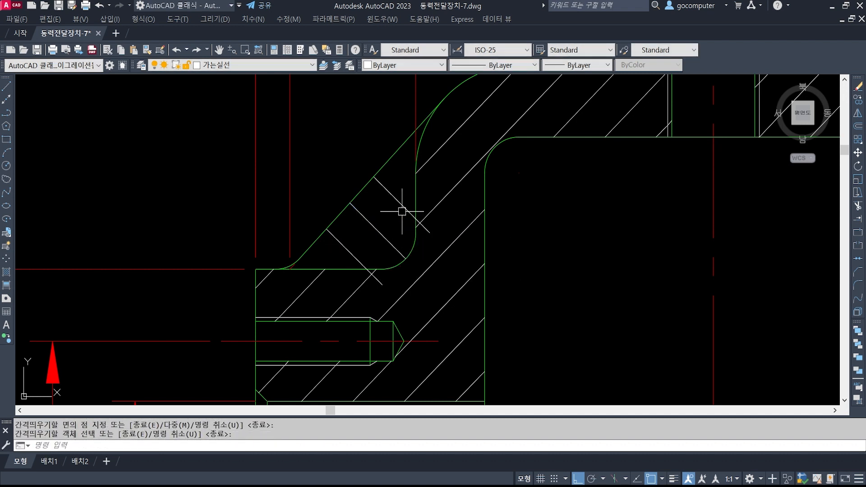
# Step: Switch Fillet to No Trim mode and try filleting the slanted rib edge to the lower offset line
pyautogui.scroll(2, 402, 212)
pyautogui.write('f')
pyautogui.press('Return')
pyautogui.write('t')
pyautogui.press('Return')
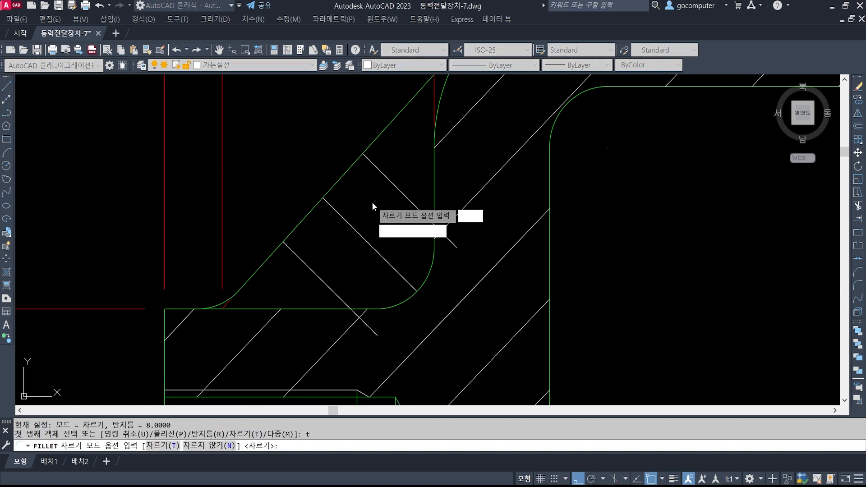
pyautogui.press('Return')
pyautogui.click(305, 220)
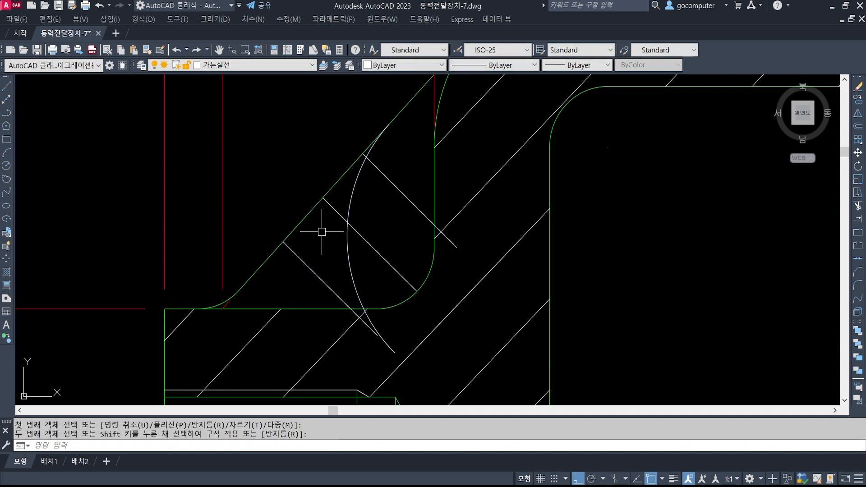
# Step: Fillet the slanted rib edge to the lower and upper offset lines with a radius of 3
pyautogui.write('r')
pyautogui.press('Return')
pyautogui.write('3')
pyautogui.press('Return')
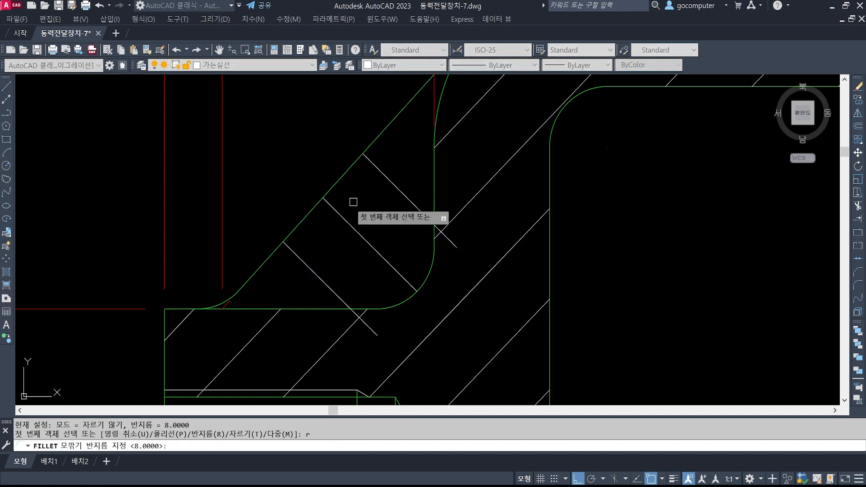
pyautogui.click(295, 228)
pyautogui.click(298, 256)
pyautogui.press('space')
pyautogui.click(343, 176)
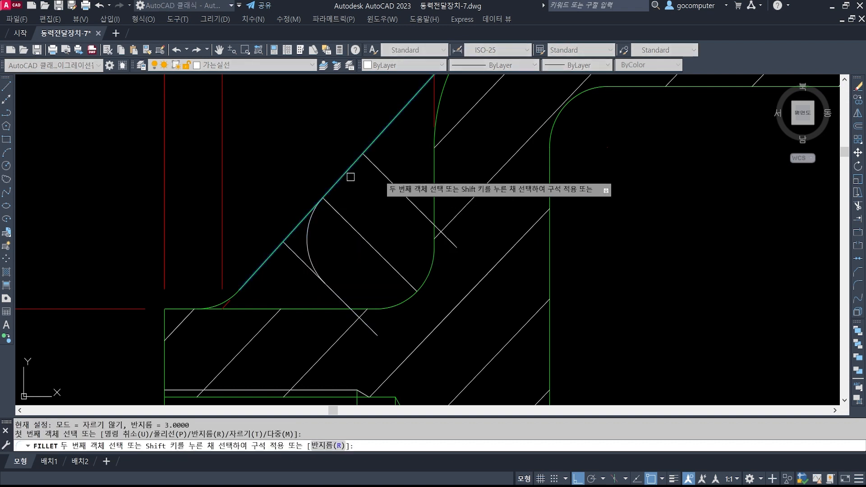
pyautogui.click(388, 180)
# Step: Trim both offset lines back to the fillet arcs at the rib edge and to the housing outline at their inner ends
pyautogui.write('tr')
pyautogui.press('space')
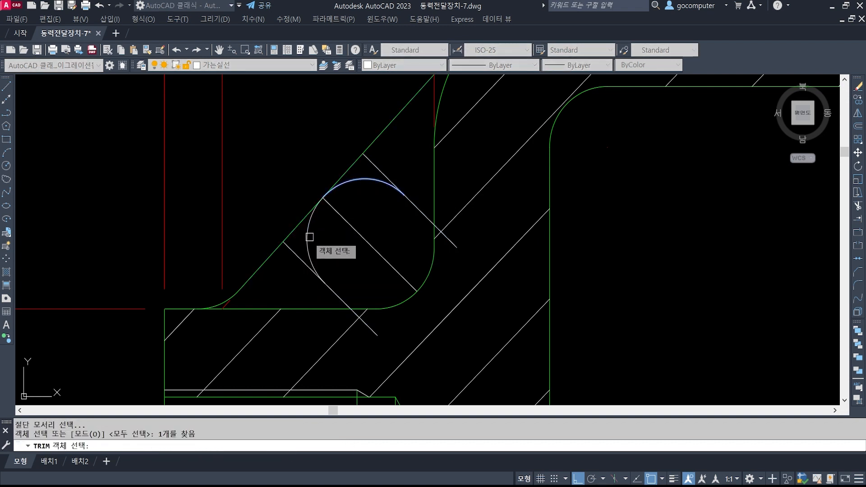
pyautogui.press('space')
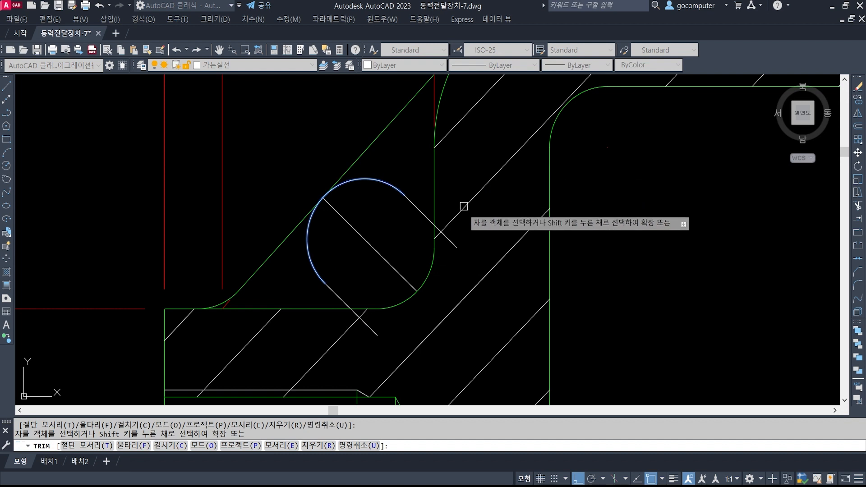
pyautogui.write('t')
pyautogui.press('Return')
pyautogui.click(434, 187)
pyautogui.click(311, 309)
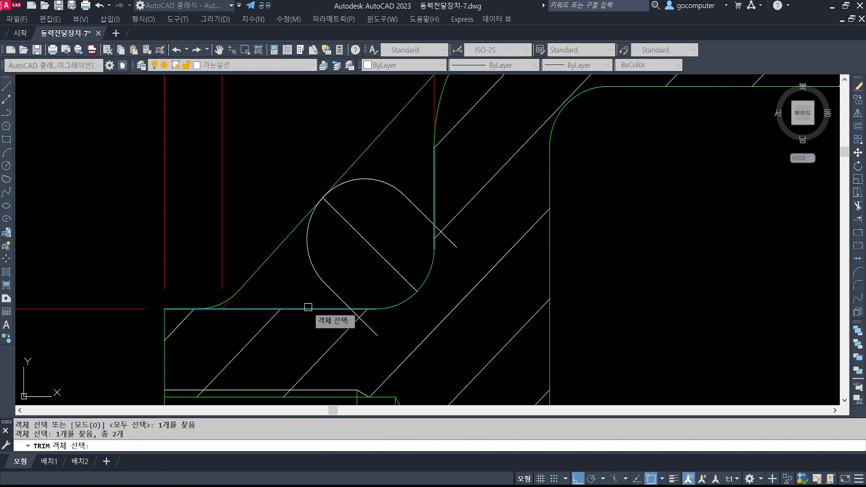
pyautogui.press('Return')
pyautogui.click(380, 339)
pyautogui.click(451, 241)
pyautogui.press('Return')
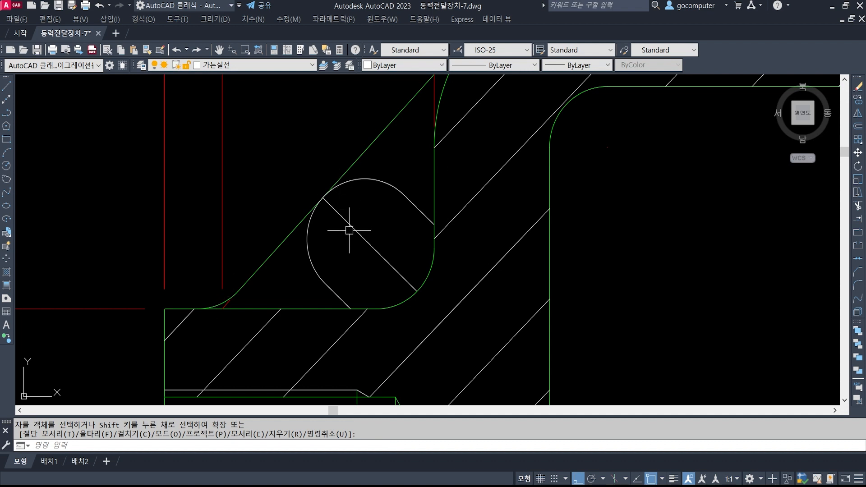
# Step: Check the angle between the middle rib line and the slanted rib edge with an unplaced angular dimension
pyautogui.click(254, 19)
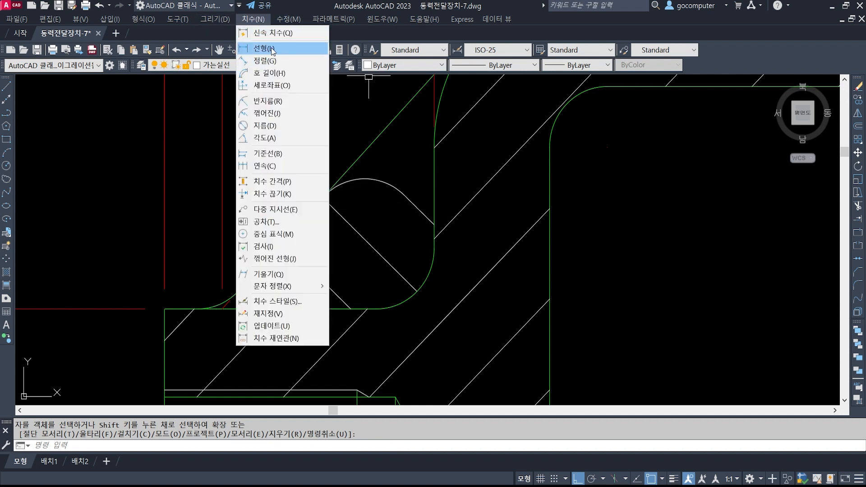
pyautogui.click(266, 138)
pyautogui.click(339, 214)
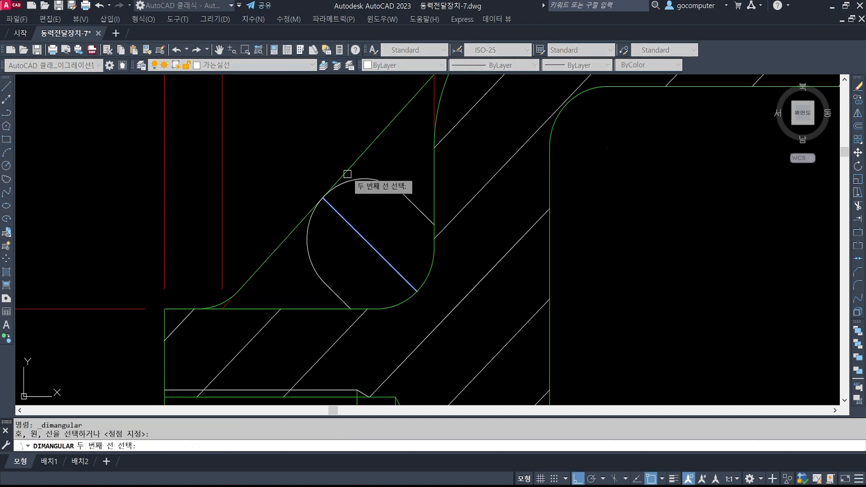
pyautogui.click(347, 174)
pyautogui.scroll(-2, 361, 212)
pyautogui.scroll(1, 408, 204)
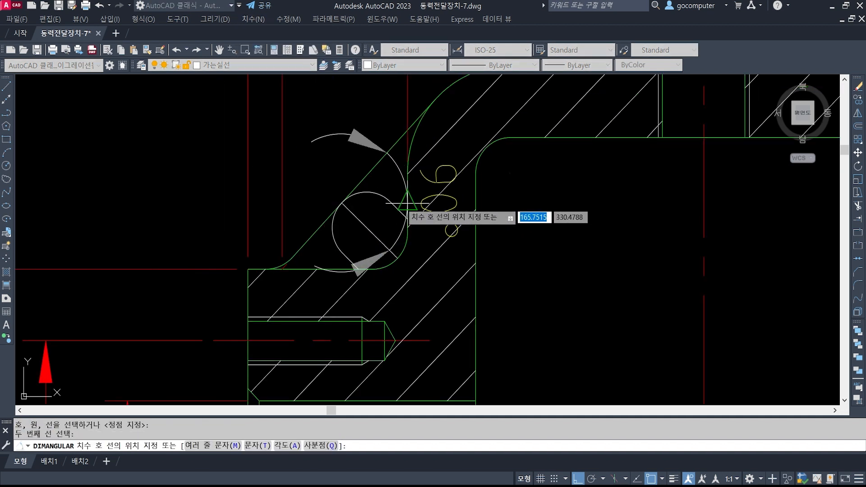
pyautogui.press('Escape')
pyautogui.press('Escape')
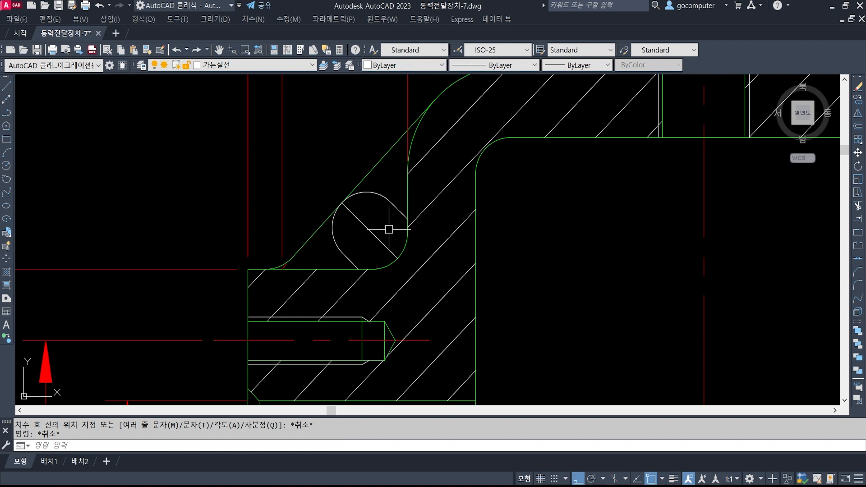
# Step: Lengthen the middle rib line by 3 at both ends
pyautogui.write('len')
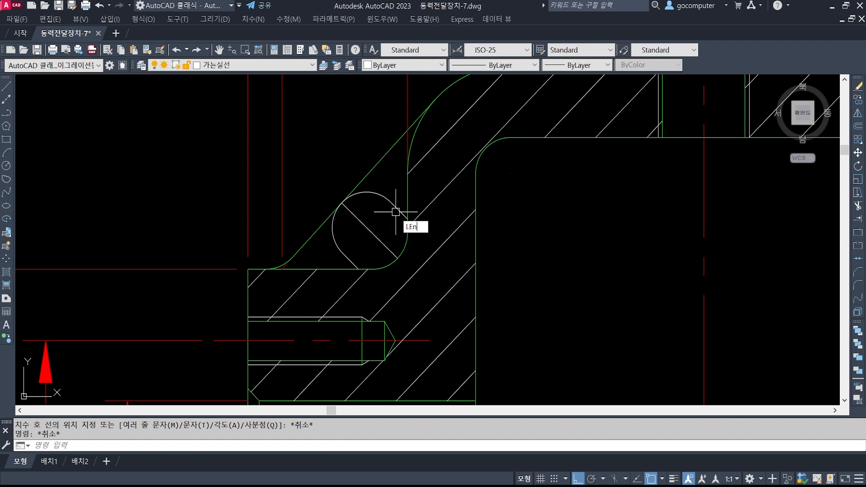
pyautogui.press('Return')
pyautogui.write('de')
pyautogui.press('Return')
pyautogui.write('3')
pyautogui.press('Return')
pyautogui.scroll(1, 361, 208)
pyautogui.click(361, 208)
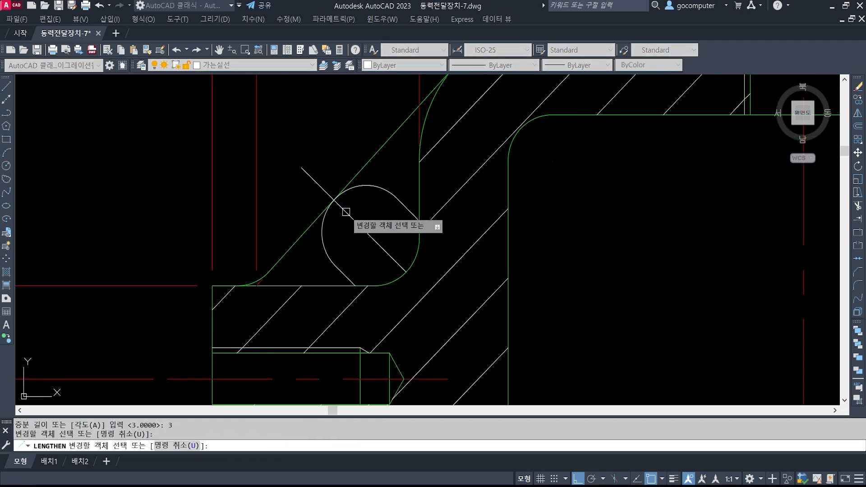
pyautogui.click(397, 270)
pyautogui.press('Return')
# Step: Match the middle rib line's properties to the threaded hole's center line
pyautogui.write('ma')
pyautogui.press('Return')
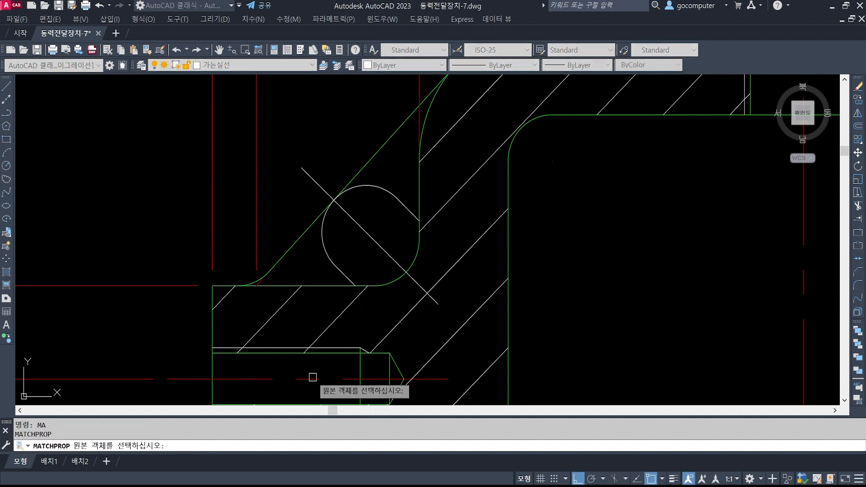
pyautogui.click(310, 379)
pyautogui.click(378, 244)
pyautogui.press('Return')
# Step: Set the linetype scale of the rib section's center line to 0.5
pyautogui.click(372, 240)
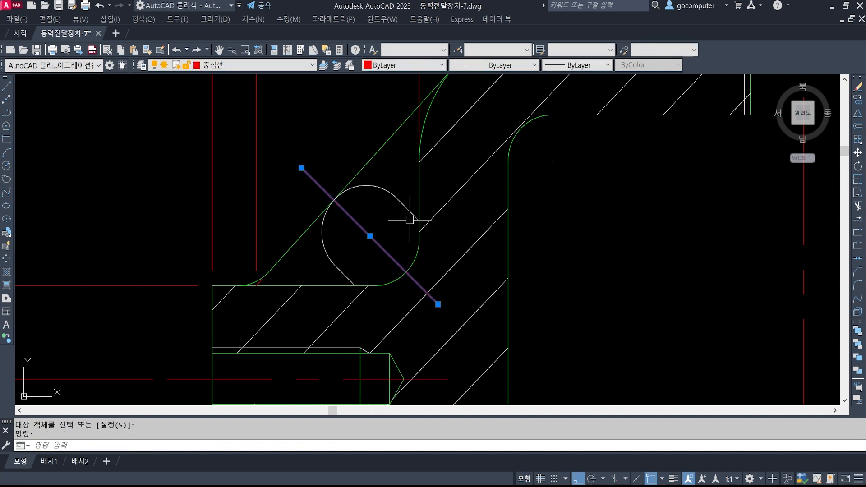
pyautogui.write('ch')
pyautogui.press('Return')
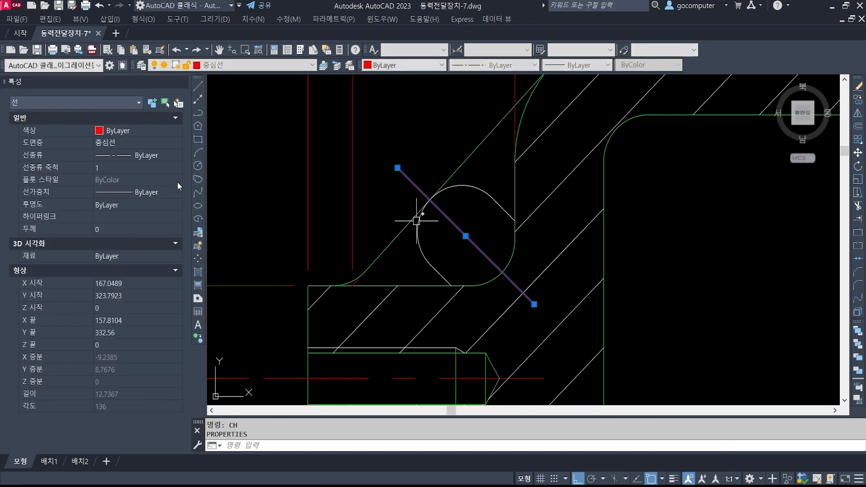
pyautogui.click(138, 167)
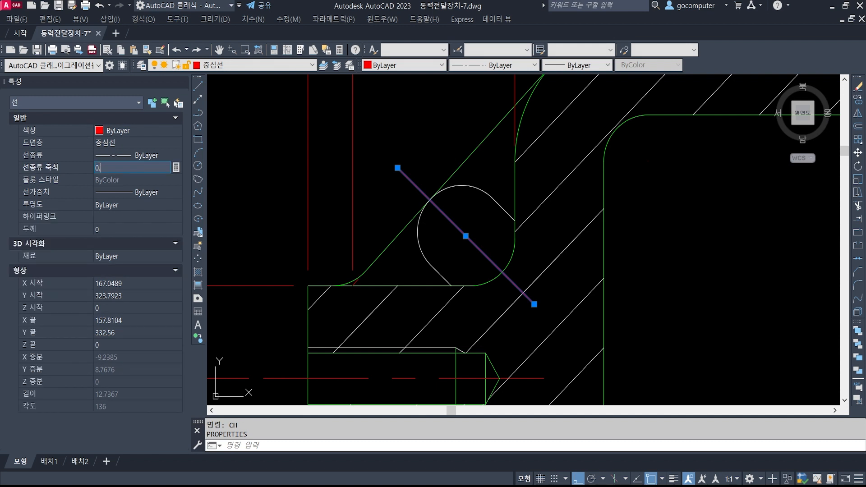
pyautogui.write('0.5')
pyautogui.press('Return')
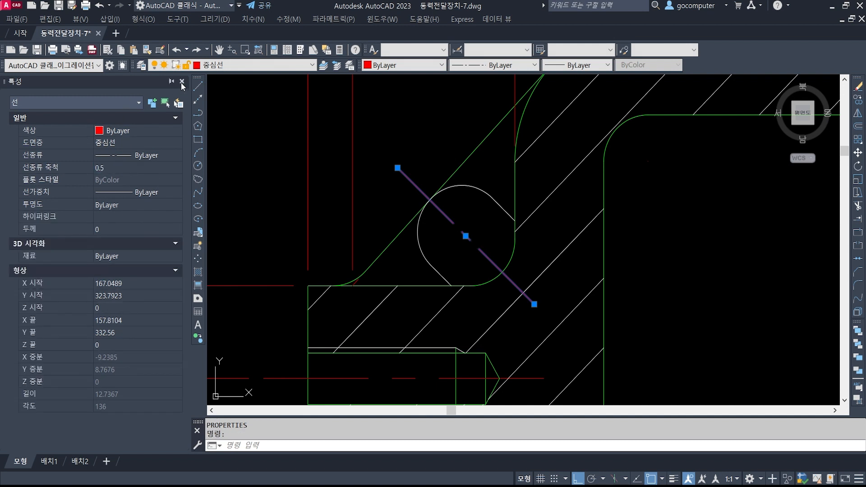
pyautogui.click(183, 81)
pyautogui.press('Escape')
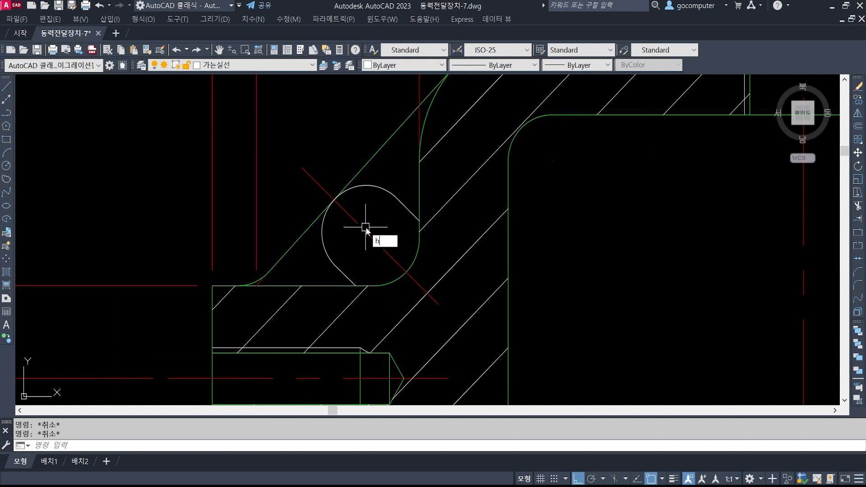
# Step: Check the angle between the slanted rib edge and the horizontal flange edge with an unplaced angular dimension
pyautogui.write('h')
pyautogui.press('Return')
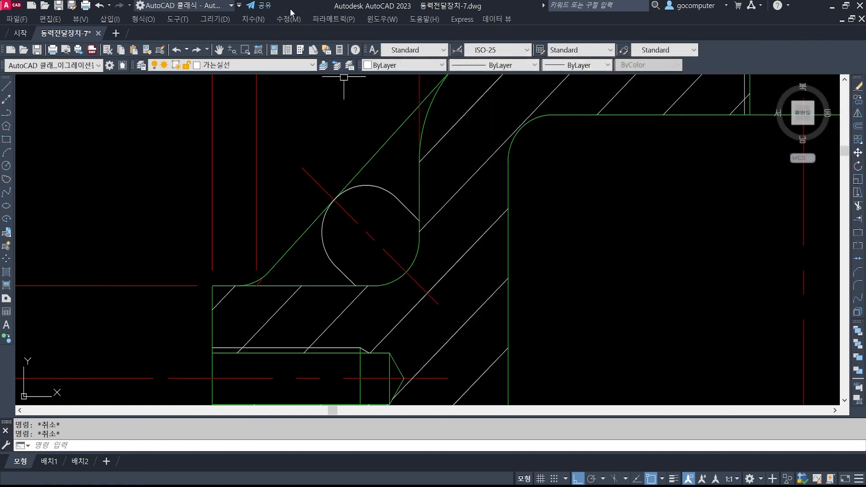
pyautogui.click(250, 20)
pyautogui.click(273, 137)
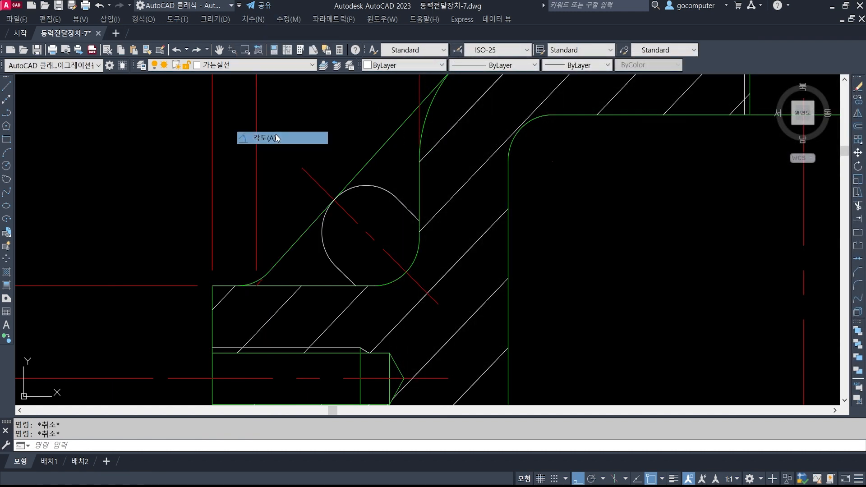
pyautogui.click(283, 252)
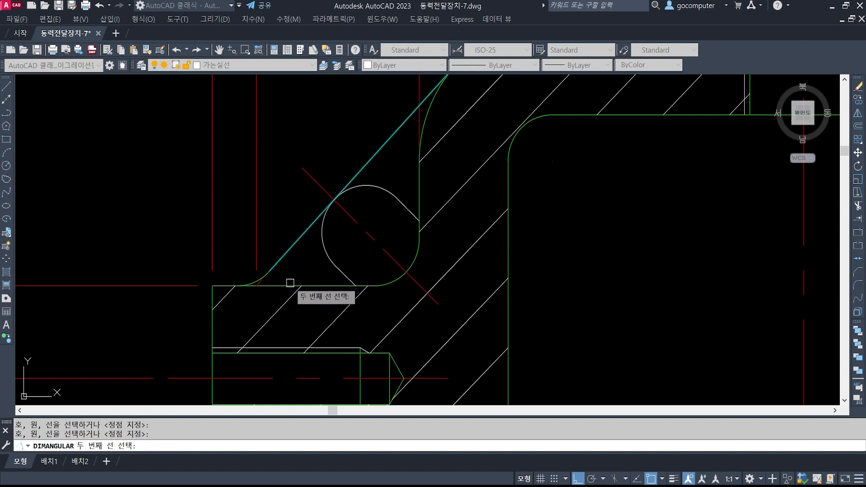
pyautogui.click(292, 286)
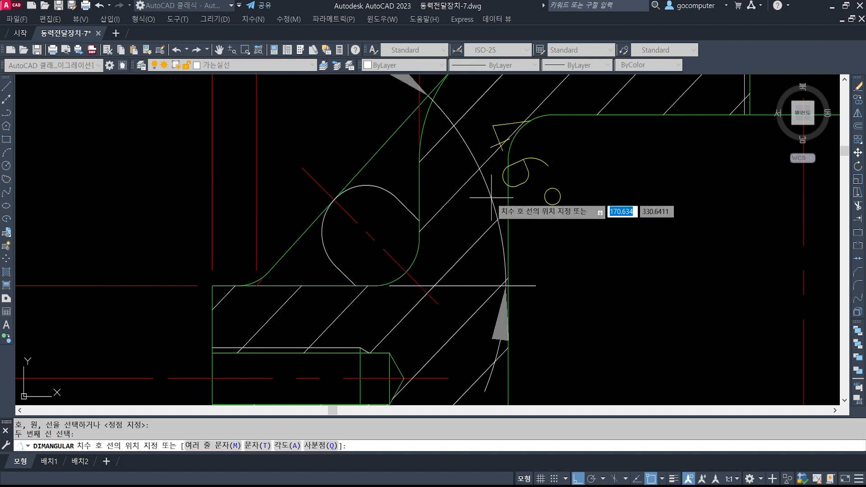
pyautogui.press('Escape')
pyautogui.press('Escape')
pyautogui.press('Escape')
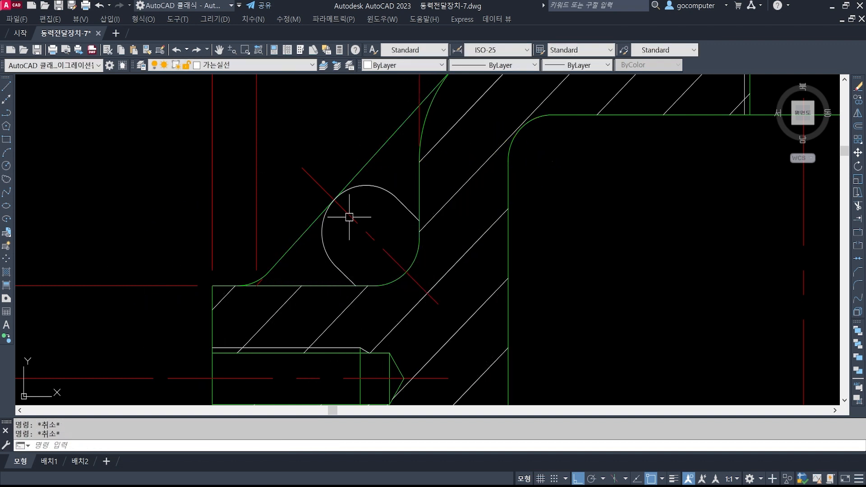
pyautogui.write('f')
pyautogui.press('Return')
pyautogui.press('Escape')
pyautogui.press('Escape')
# Step: Hatch both halves of the left rib's revolved section with ANSI31 at angle 46 and scale 1
pyautogui.write('h')
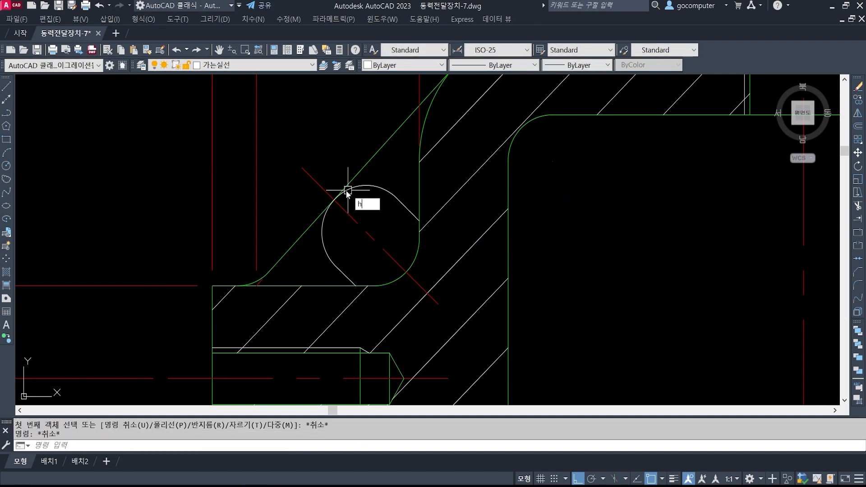
pyautogui.press('Return')
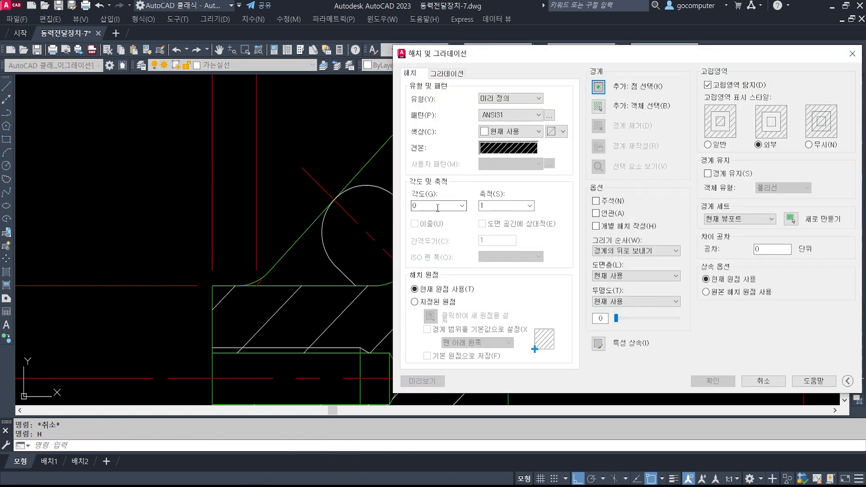
pyautogui.write('46')
pyautogui.click(600, 88)
pyautogui.click(375, 218)
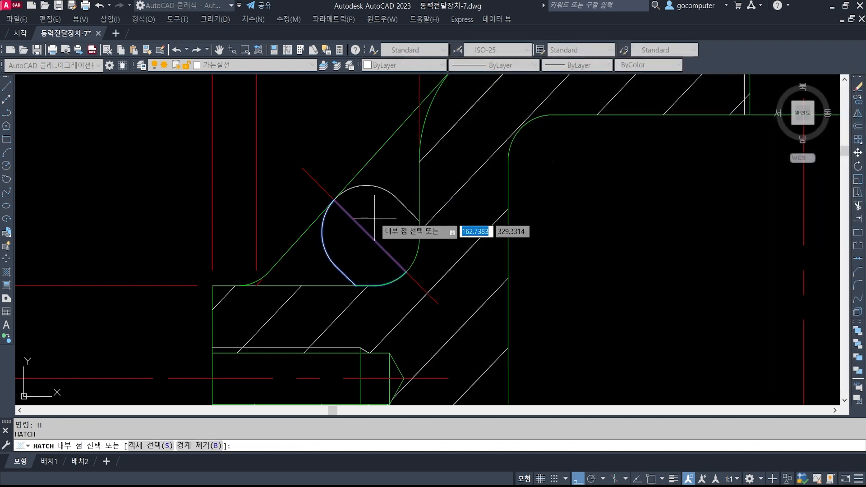
pyautogui.press('Return')
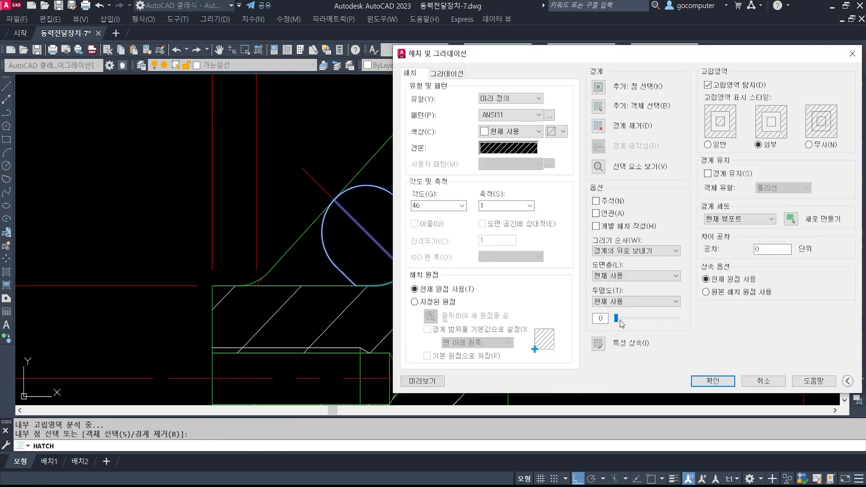
pyautogui.click(711, 382)
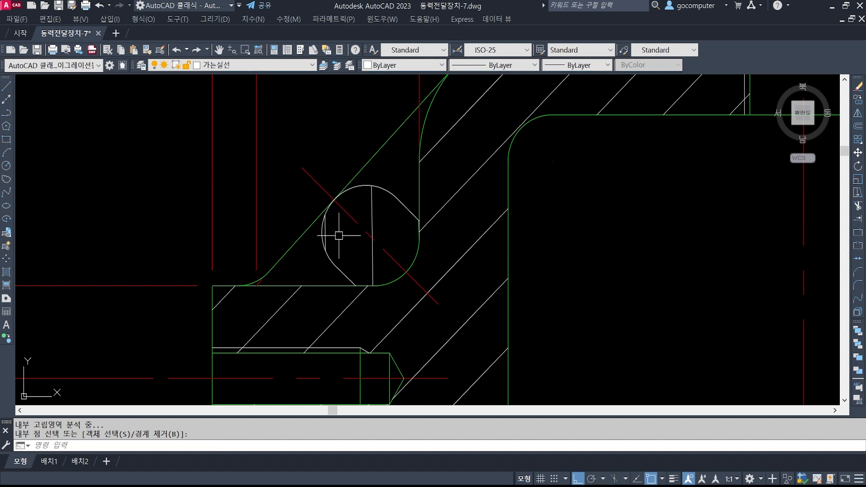
# Step: Try an angle of -46 on the left rib section's hatch and undo the change
pyautogui.scroll(-4, 333, 241)
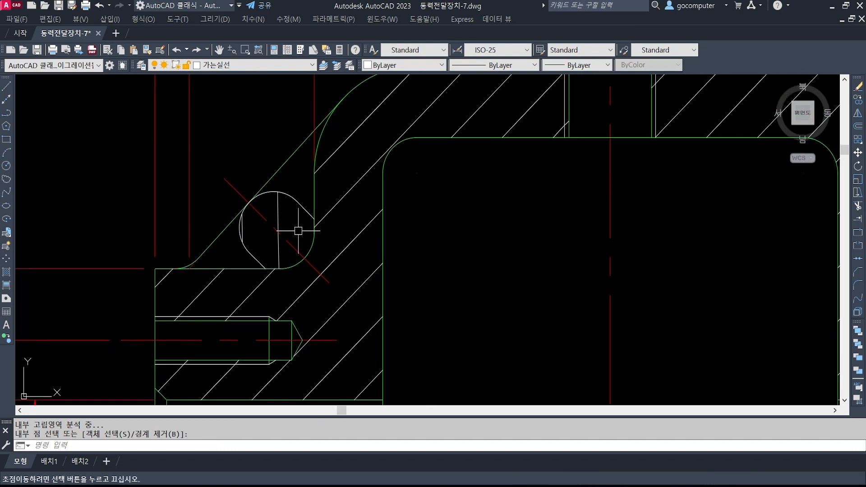
pyautogui.scroll(5, 280, 241)
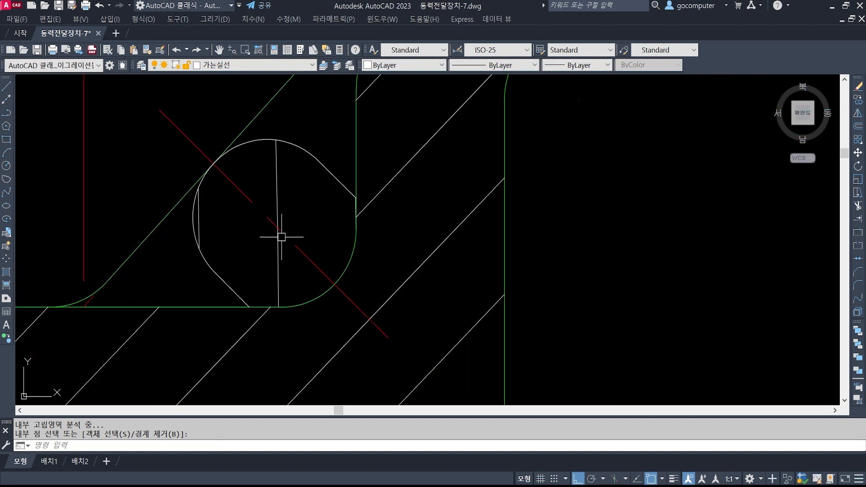
pyautogui.scroll(-3, 278, 189)
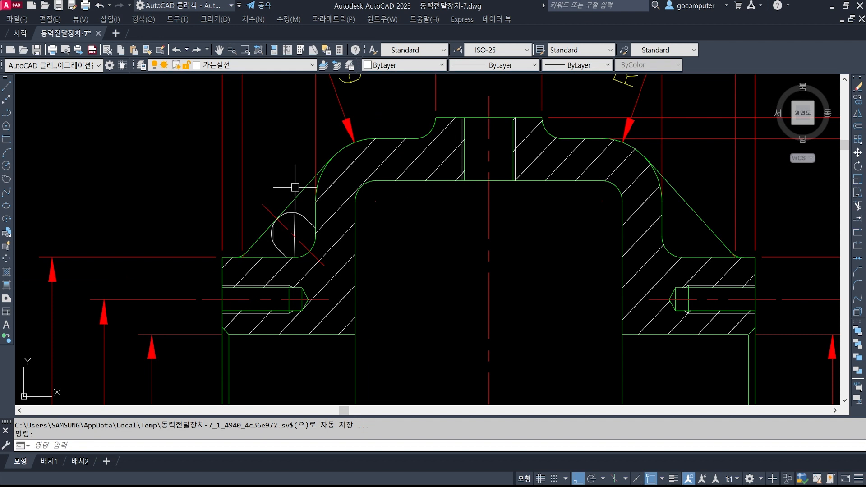
pyautogui.moveTo(318, 214)
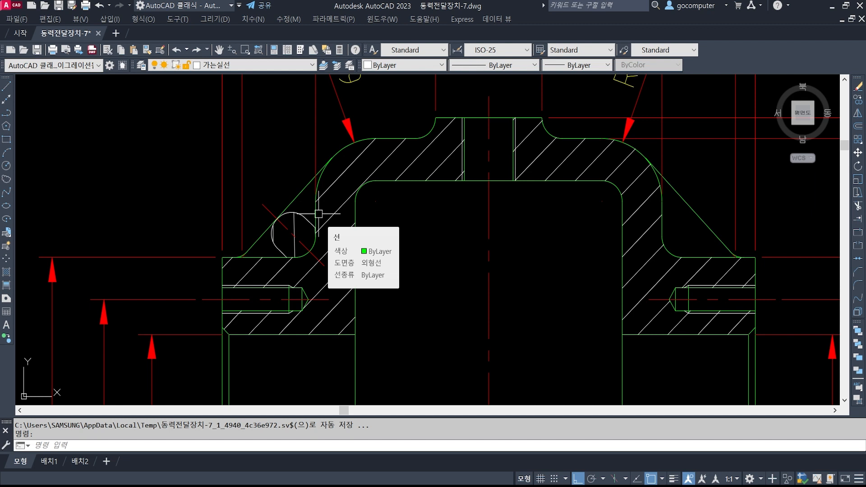
pyautogui.scroll(1, 332, 232)
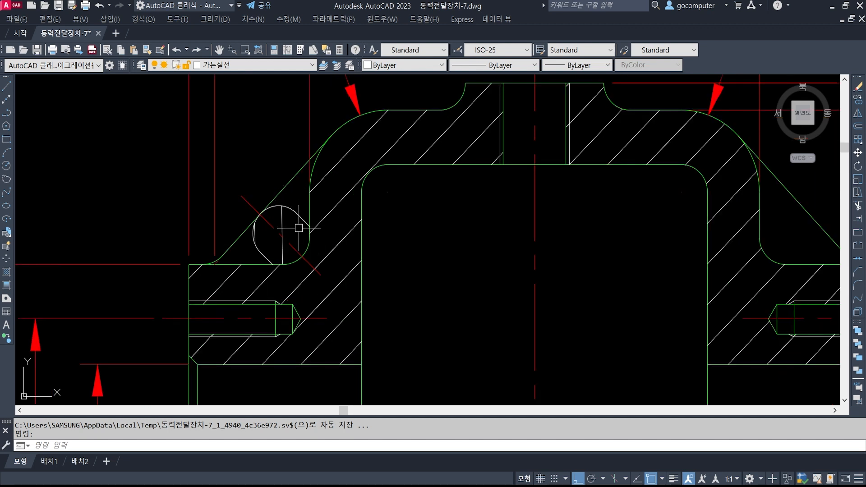
pyautogui.scroll(1, 330, 230)
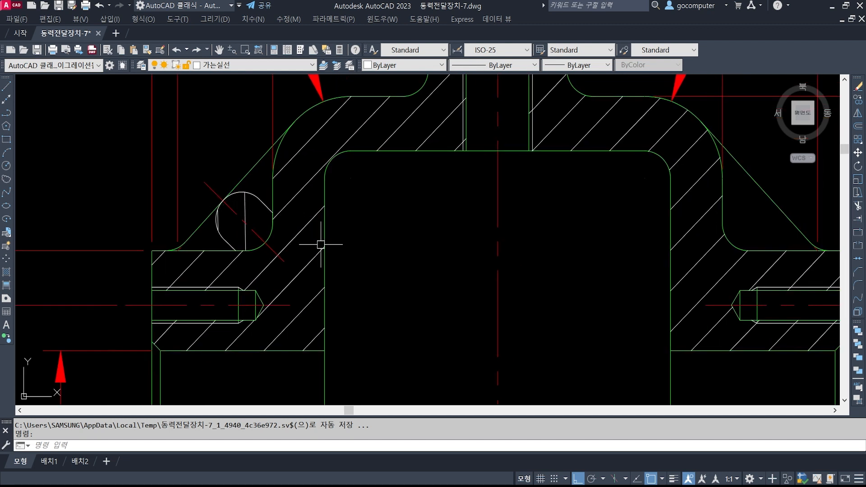
pyautogui.write('h')
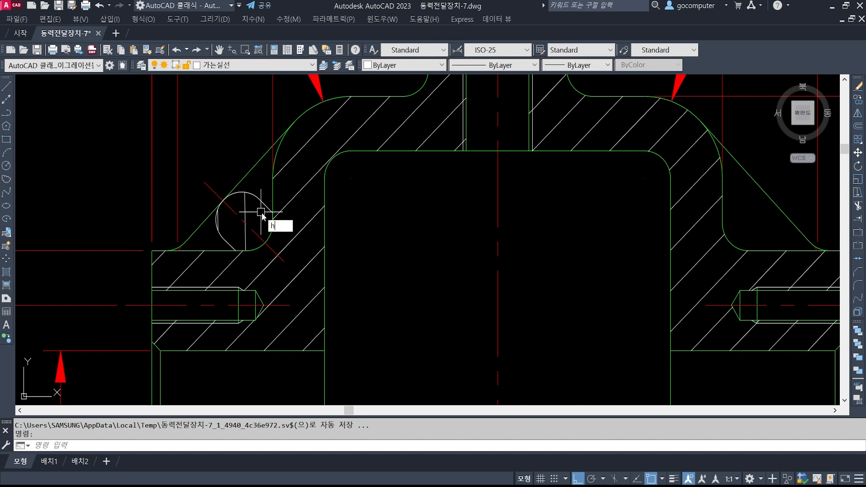
pyautogui.write('e')
pyautogui.press('Return')
pyautogui.click(261, 212)
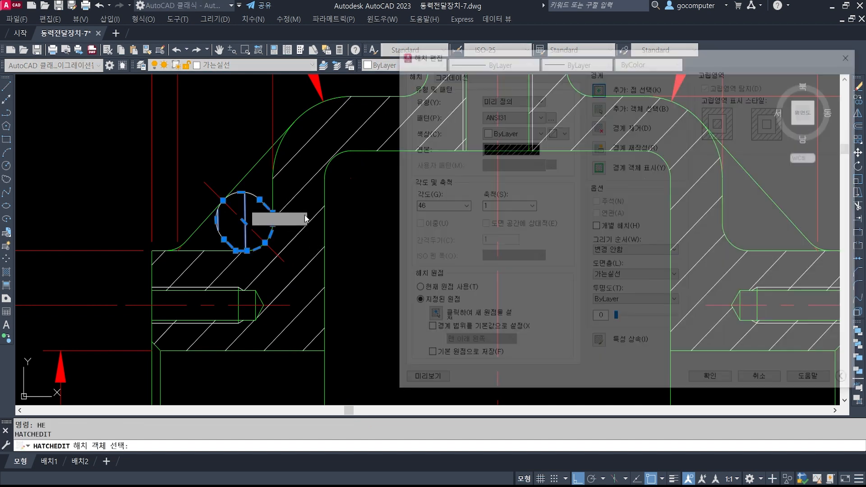
pyautogui.click(435, 207)
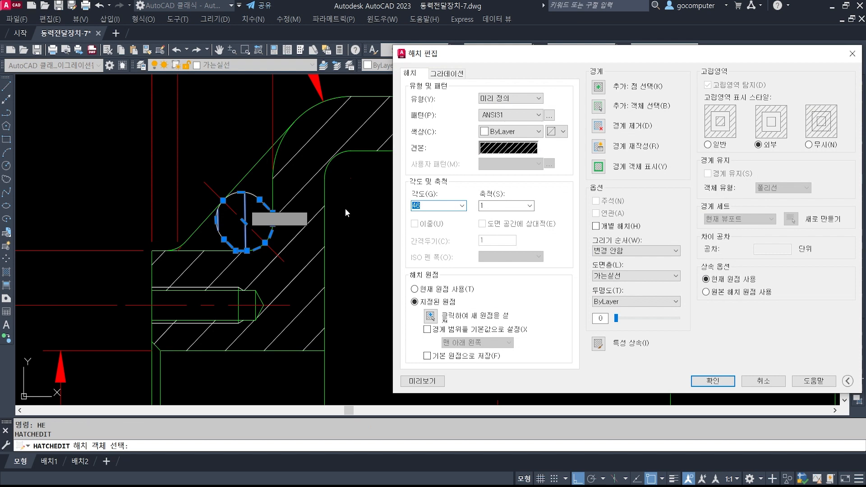
pyautogui.press('Home')
pyautogui.write('-')
pyautogui.click(713, 382)
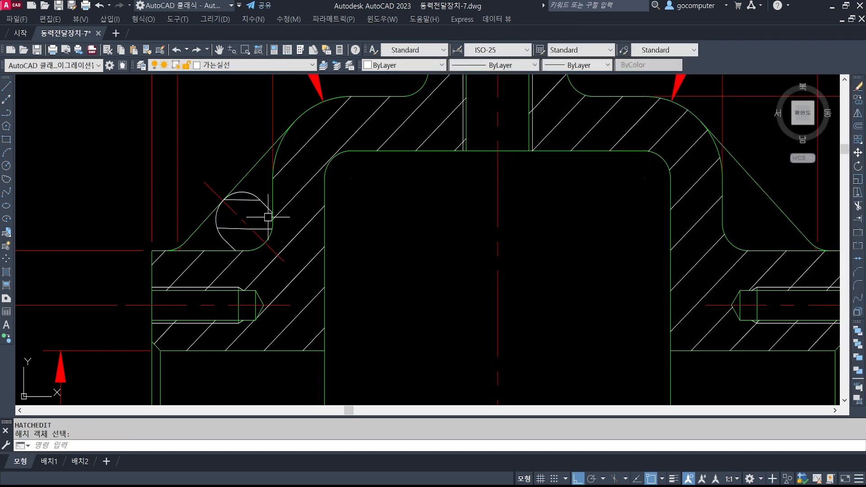
pyautogui.press('Return')
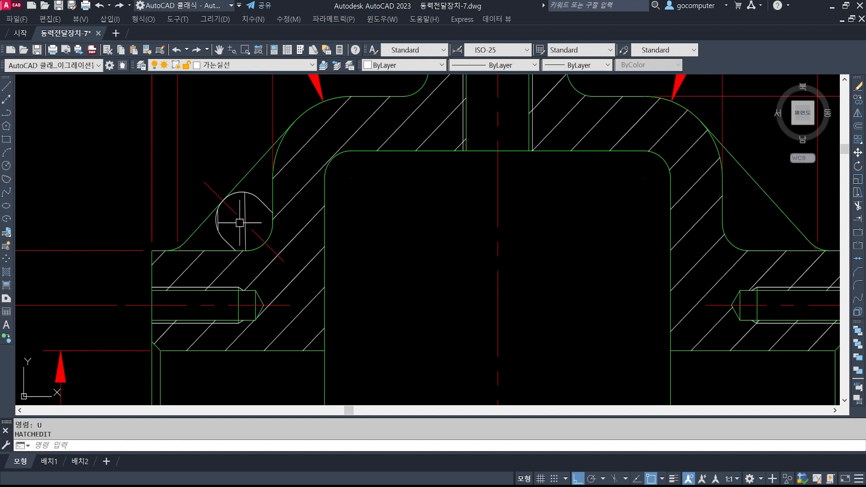
# Step: Mirror the left rib section with its hatch and center line, without the fillet arc, about the housing's vertical center line, keeping the original
pyautogui.moveTo(407, 258); pyautogui.dragTo(351, 254, button='middle')
pyautogui.write('mi')
pyautogui.press('Return')
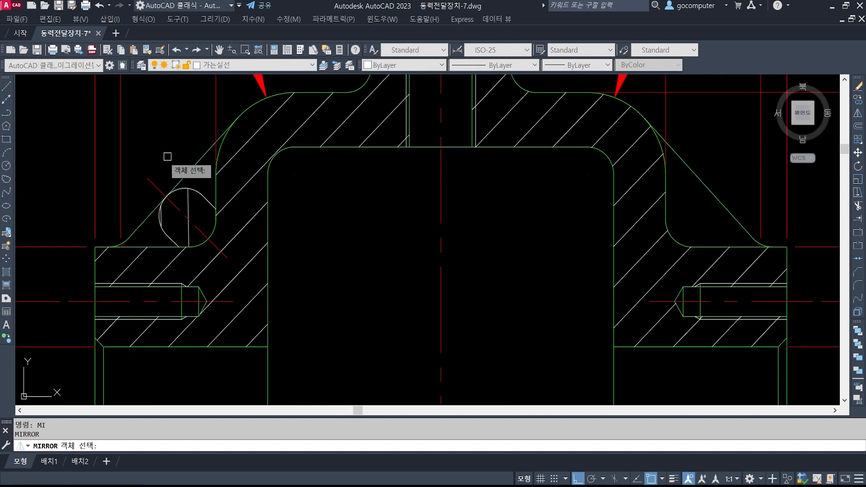
pyautogui.click(141, 163)
pyautogui.click(233, 256)
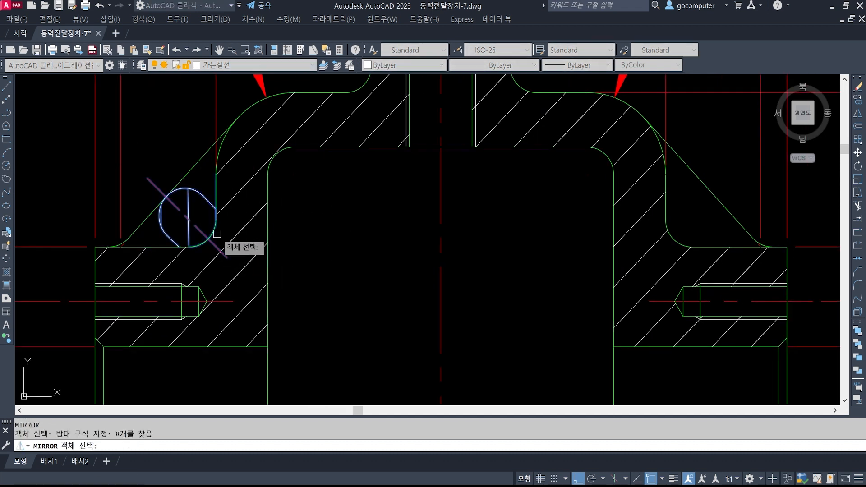
pyautogui.keyDown('shift'); pyautogui.click(216, 233); pyautogui.keyUp('shift')
pyautogui.press('Return')
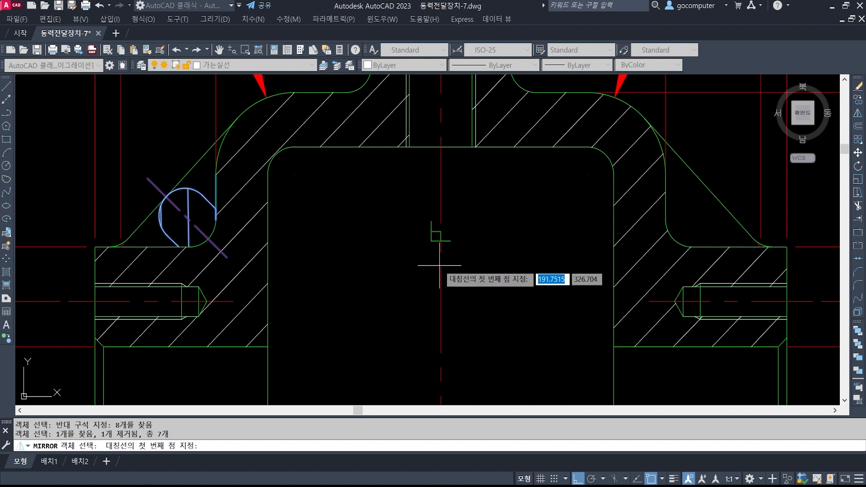
pyautogui.click(441, 231)
pyautogui.click(467, 317)
pyautogui.press('Return')
# Step: Erase the mirrored hatch from the right rib section
pyautogui.scroll(5, 417, 280)
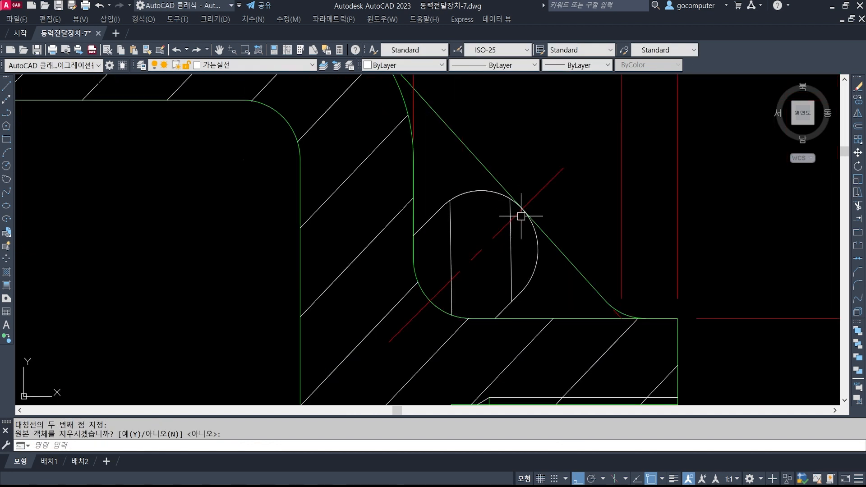
pyautogui.write('e')
pyautogui.press('Return')
pyautogui.click(510, 264)
pyautogui.press('Return')
# Step: Hatch both halves of the right rib section with ANSI31 at angle 45 and scale 1
pyautogui.scroll(-3, 515, 239)
pyautogui.write('h')
pyautogui.press('Return')
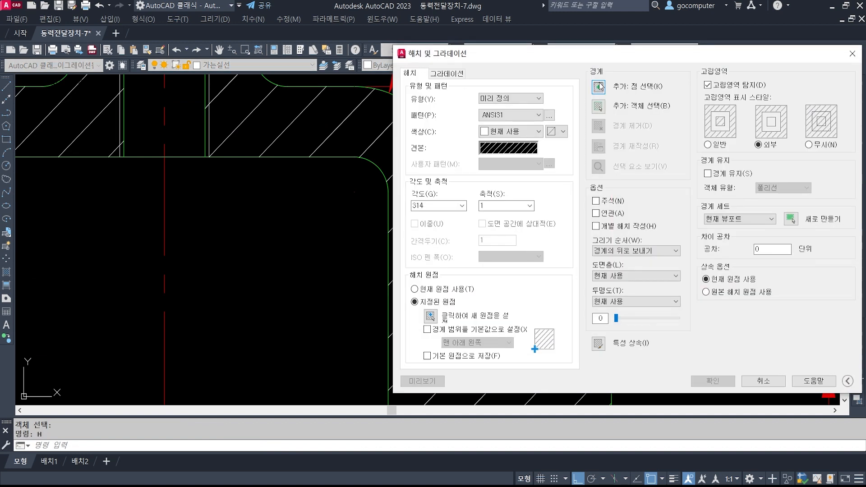
pyautogui.click(599, 86)
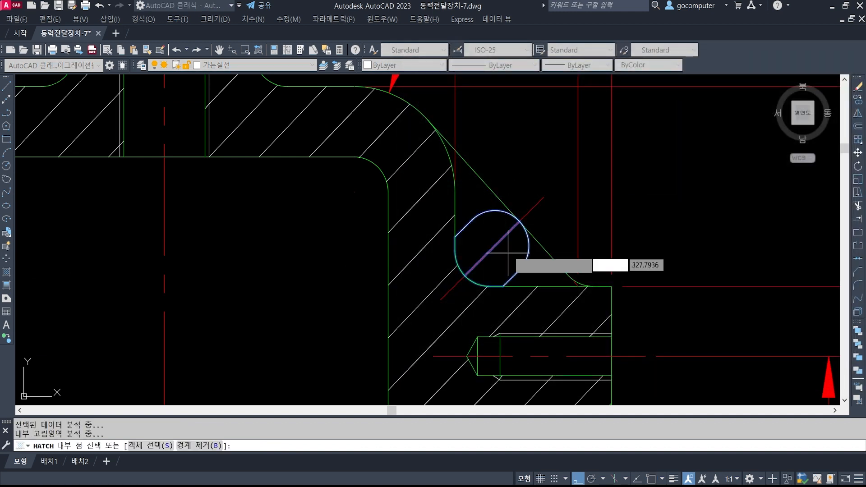
pyautogui.press('Return')
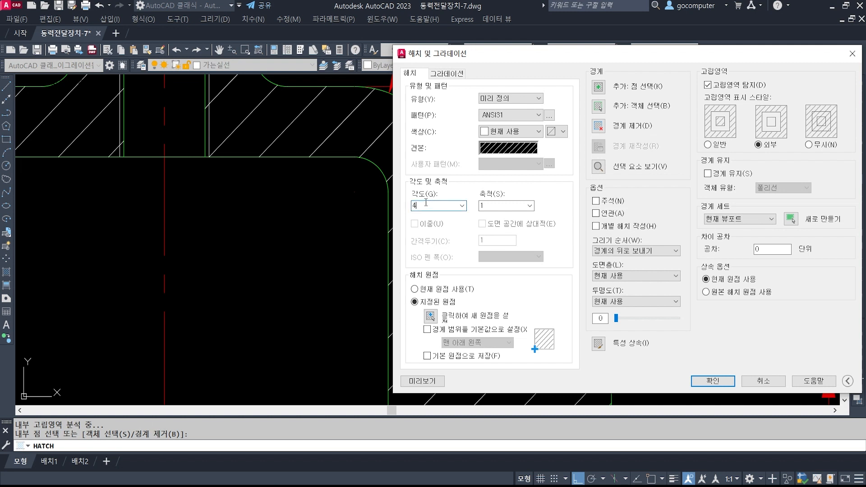
pyautogui.press('Return')
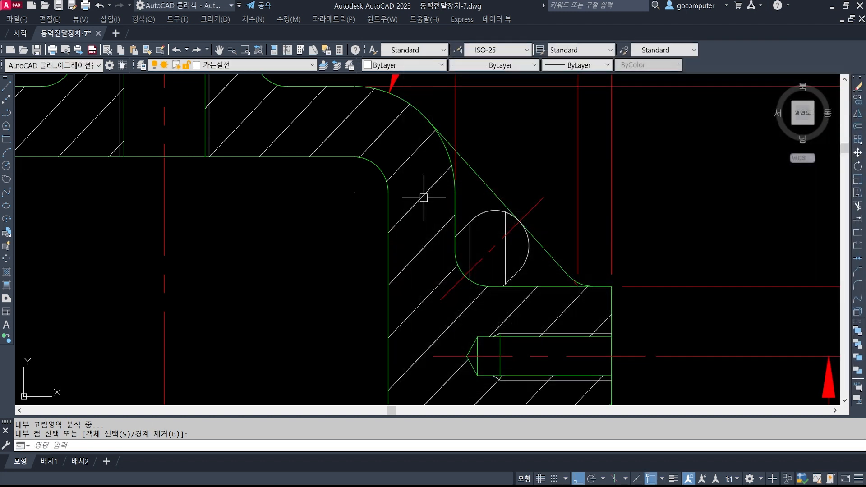
# Step: Set the right rib section's hatch angle to 46 in its properties
pyautogui.press('Escape')
pyautogui.click(507, 259)
pyautogui.press('Escape')
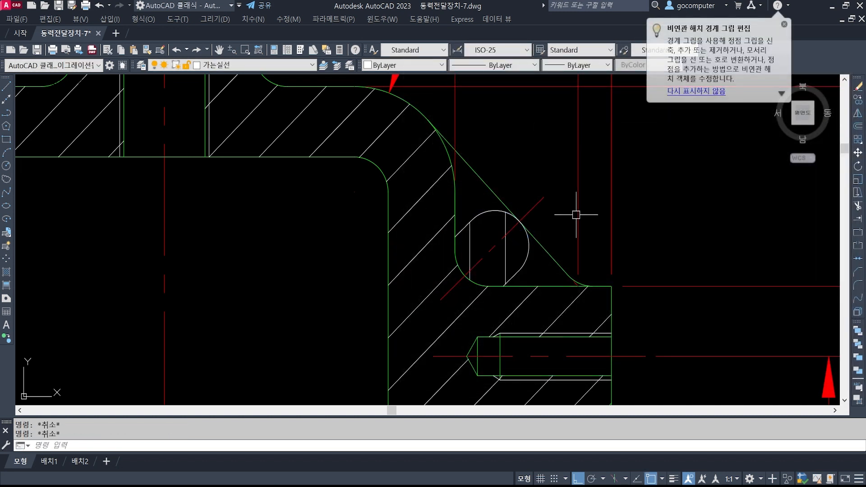
pyautogui.click(503, 255)
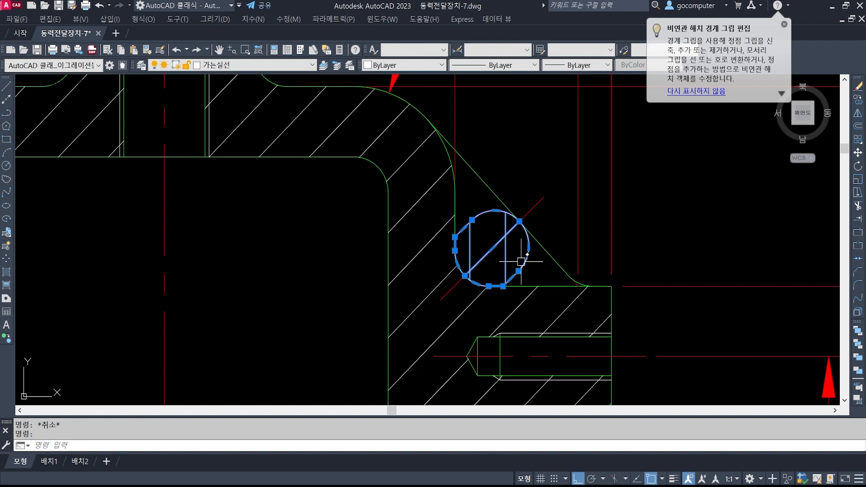
pyautogui.click(619, 214)
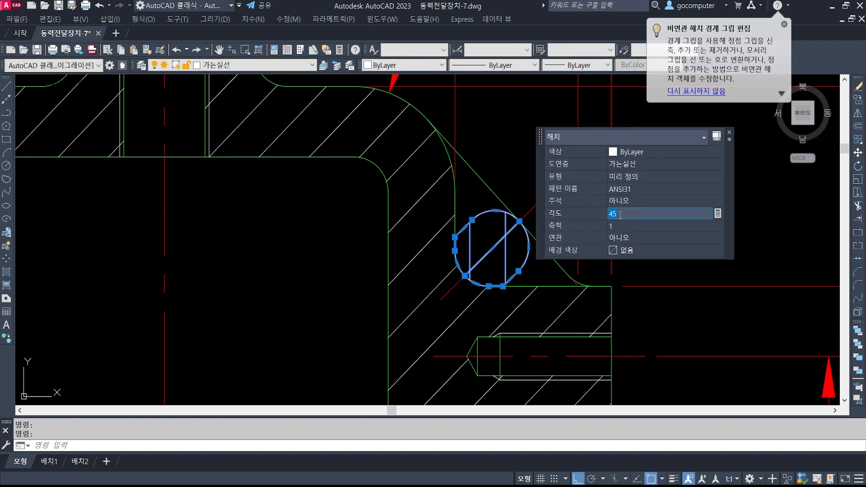
pyautogui.write('46')
pyautogui.press('Tab')
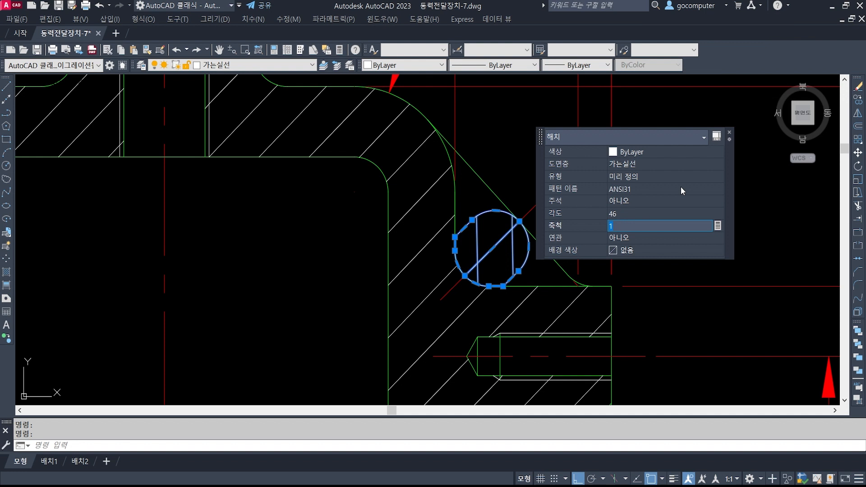
pyautogui.click(729, 133)
pyautogui.press('Escape')
pyautogui.press('Escape')
pyautogui.scroll(-5, 461, 220)
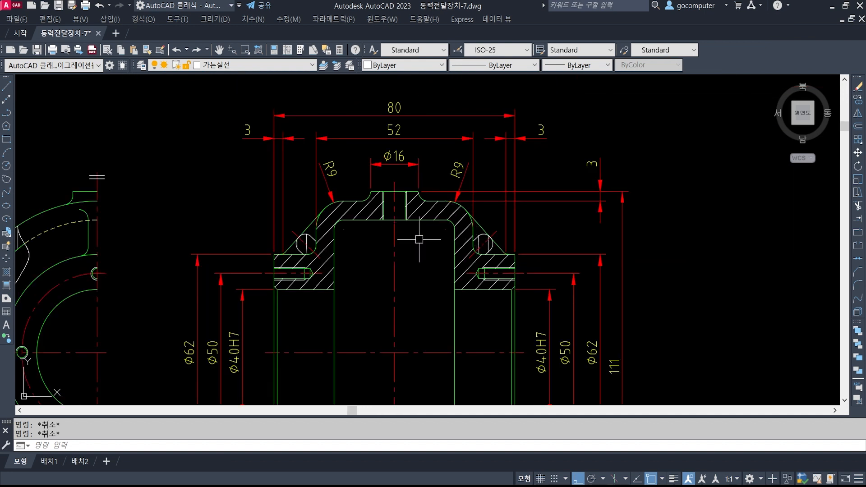
pyautogui.scroll(-1, 348, 130)
pyautogui.scroll(-1, 359, 136)
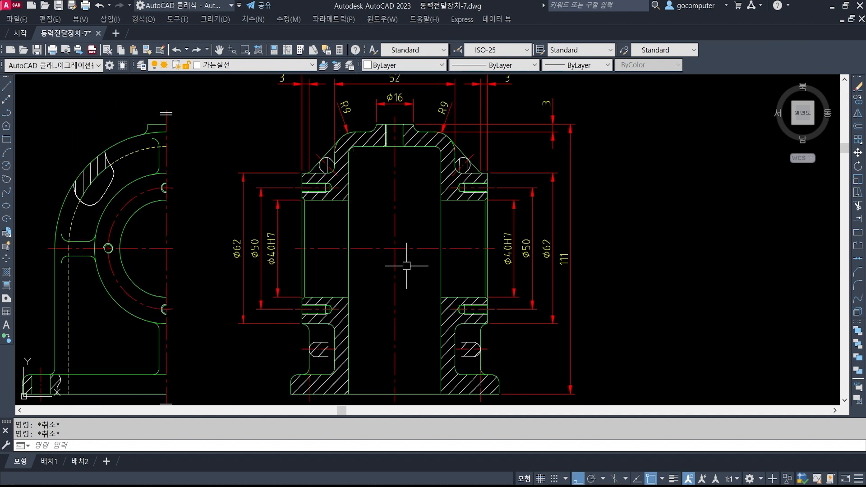
# Step: Make the 치수 layer current for annotating the housing section view
pyautogui.moveTo(419, 261); pyautogui.dragTo(421, 237, button='middle')
pyautogui.moveTo(361, 135); pyautogui.dragTo(310, 230, button='middle')
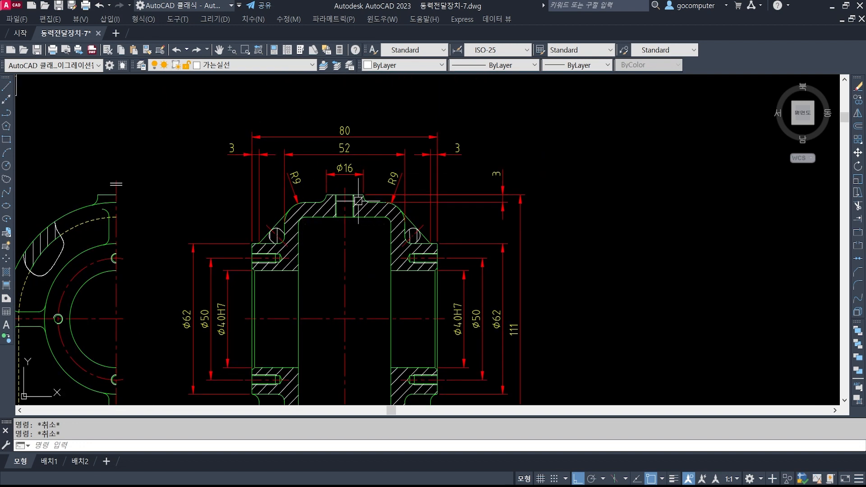
pyautogui.scroll(3, 228, 201)
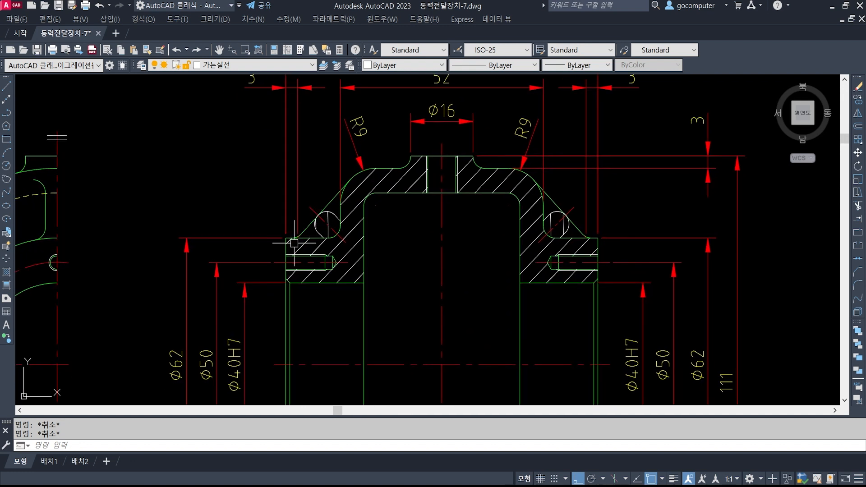
pyautogui.moveTo(293, 246)
pyautogui.mouseDown(button='middle')
pyautogui.moveTo(320, 262)
pyautogui.moveTo(374, 229)
pyautogui.mouseUp(button='middle')
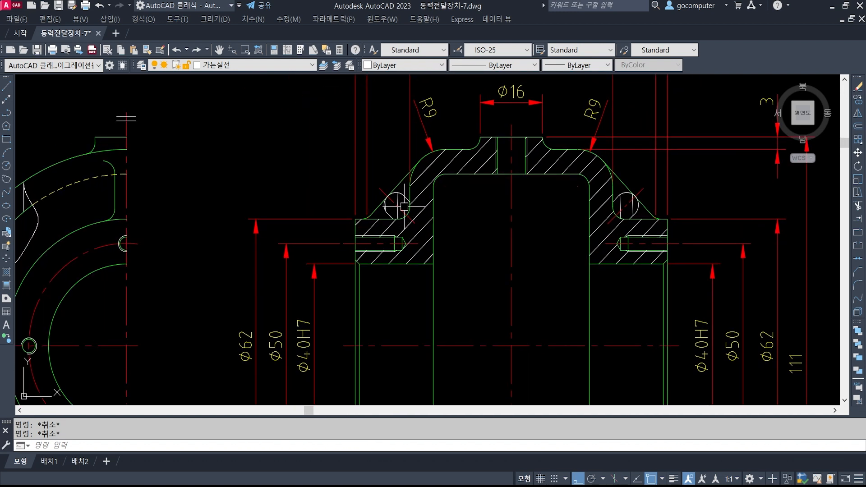
pyautogui.scroll(-1, 402, 207)
pyautogui.scroll(1, 470, 290)
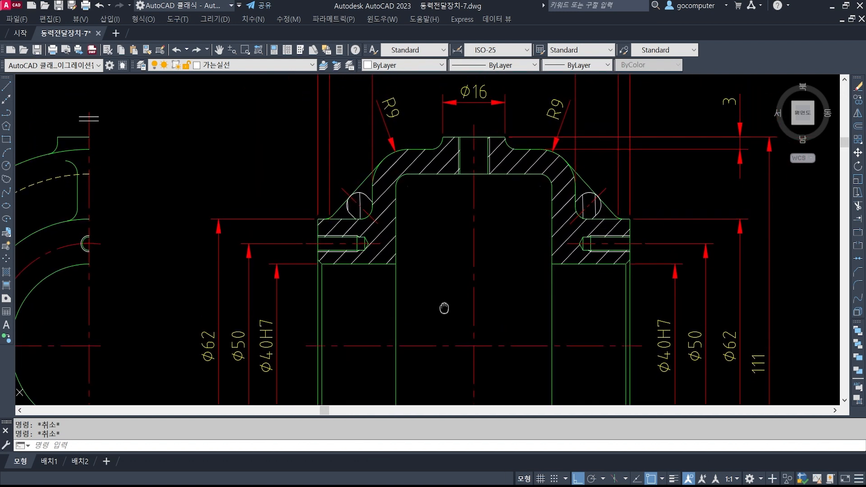
pyautogui.moveTo(445, 303)
pyautogui.mouseDown(button='middle')
pyautogui.moveTo(445, 344)
pyautogui.moveTo(426, 369)
pyautogui.moveTo(390, 359)
pyautogui.mouseUp(button='middle')
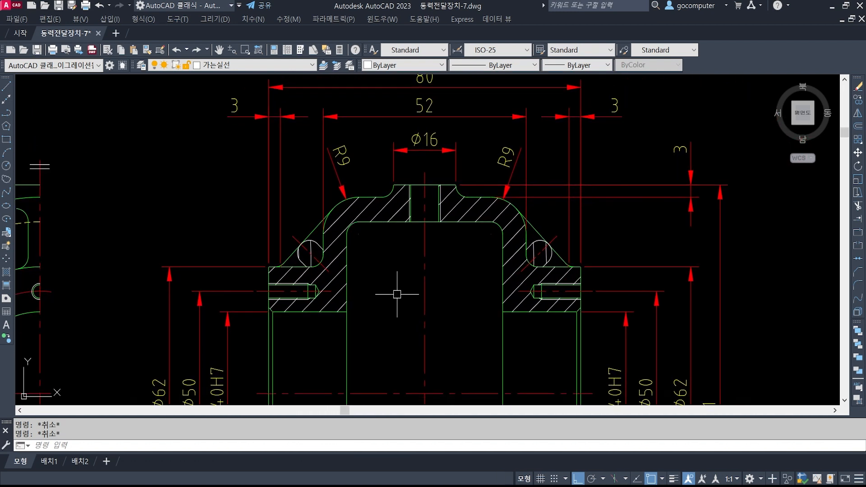
pyautogui.click(256, 70)
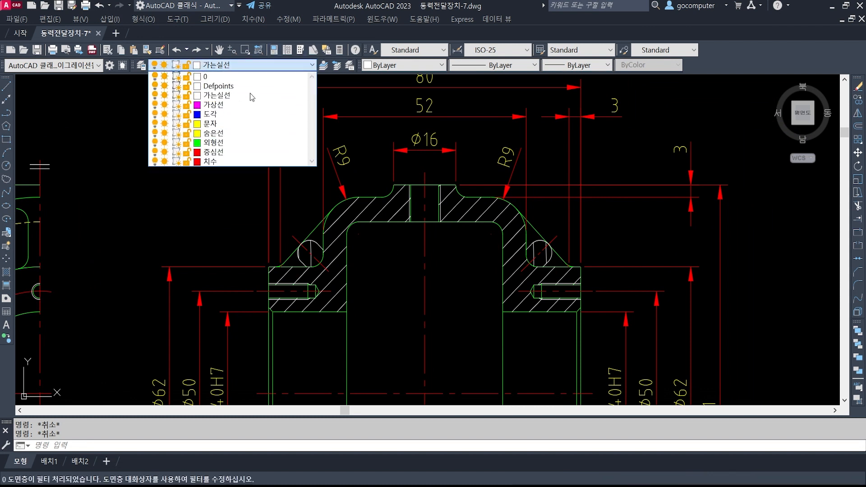
pyautogui.click(246, 159)
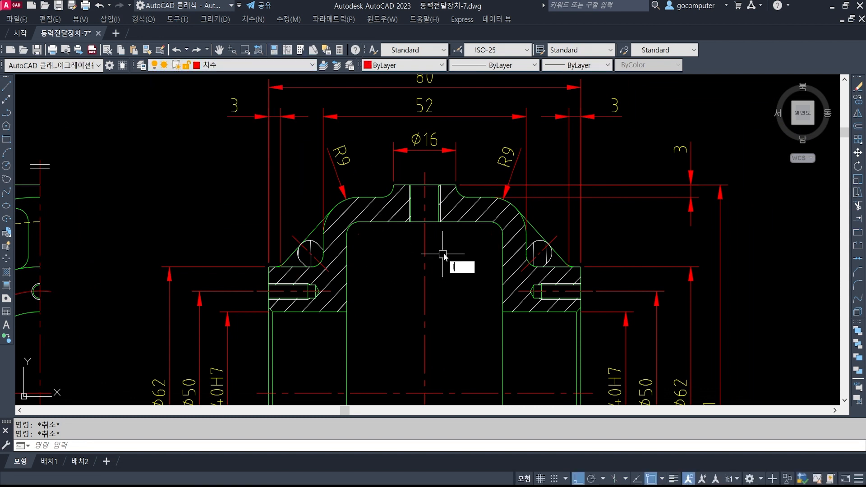
# Step: Start a quick leader and configure it for multiline text annotation with the bottom text line underlined
pyautogui.press('Return')
pyautogui.write('s')
pyautogui.press('Return')
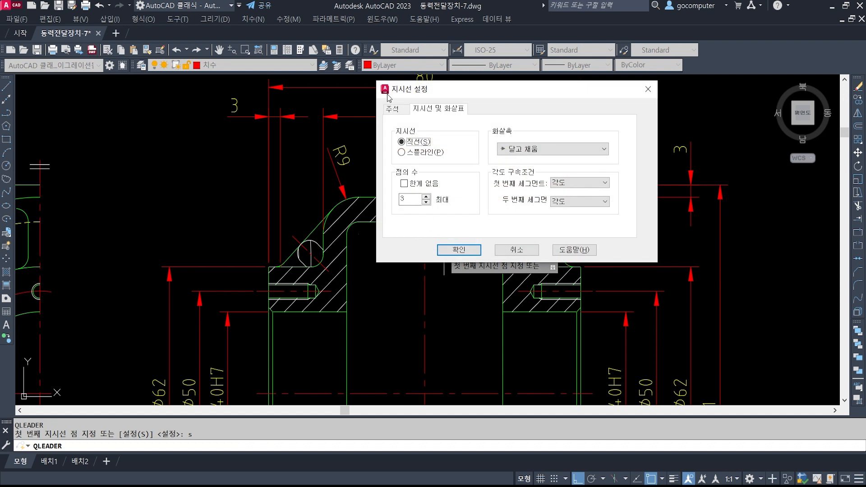
pyautogui.click(391, 107)
pyautogui.click(416, 147)
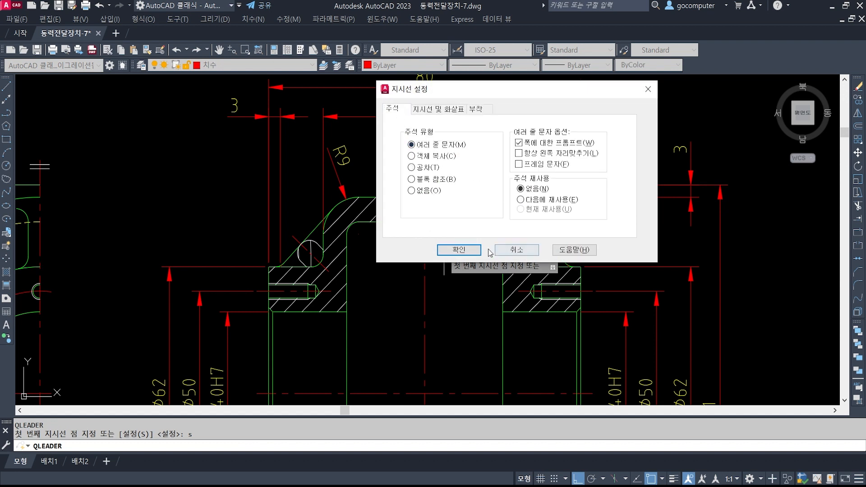
pyautogui.click(478, 110)
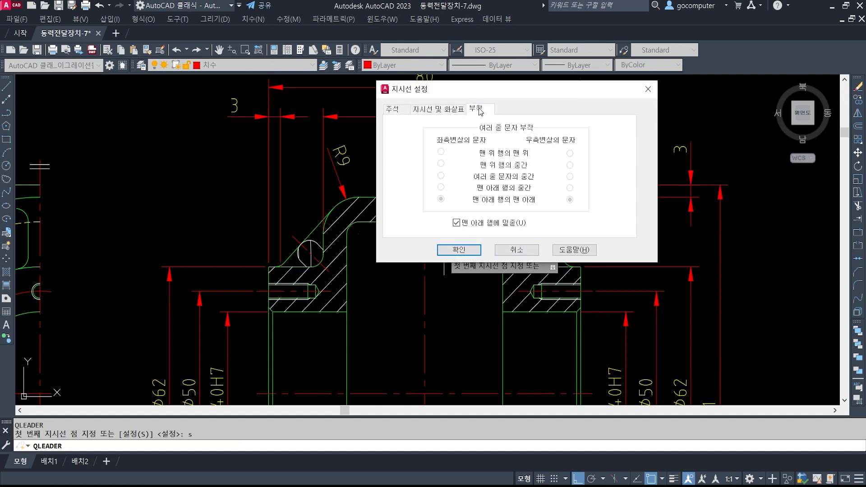
pyautogui.click(459, 250)
# Step: Draw the leader from the center of the top tapped hole's upper edge up and left, with a short horizontal landing
pyautogui.scroll(4, 345, 203)
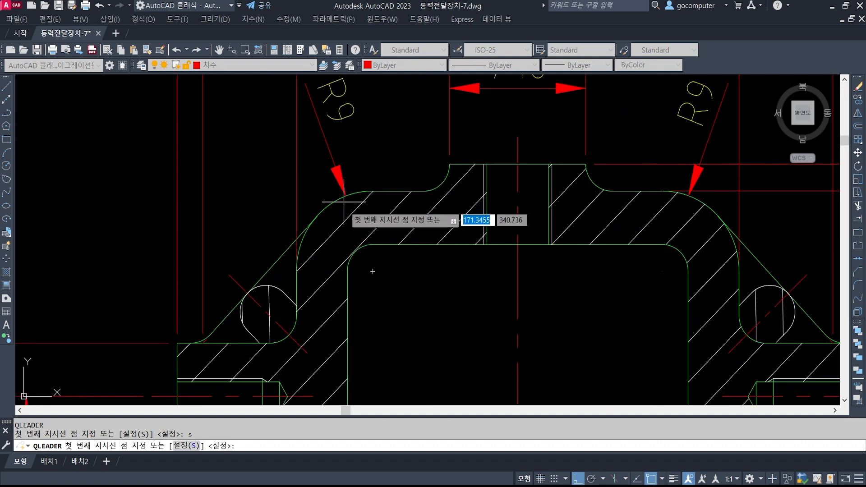
pyautogui.moveTo(449, 163); pyautogui.dragTo(440, 237, button='middle')
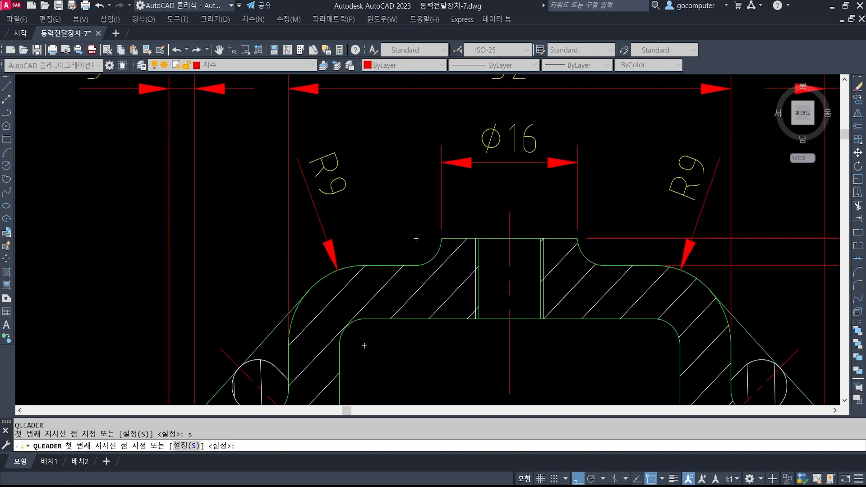
pyautogui.click(509, 239)
pyautogui.scroll(-2, 509, 240)
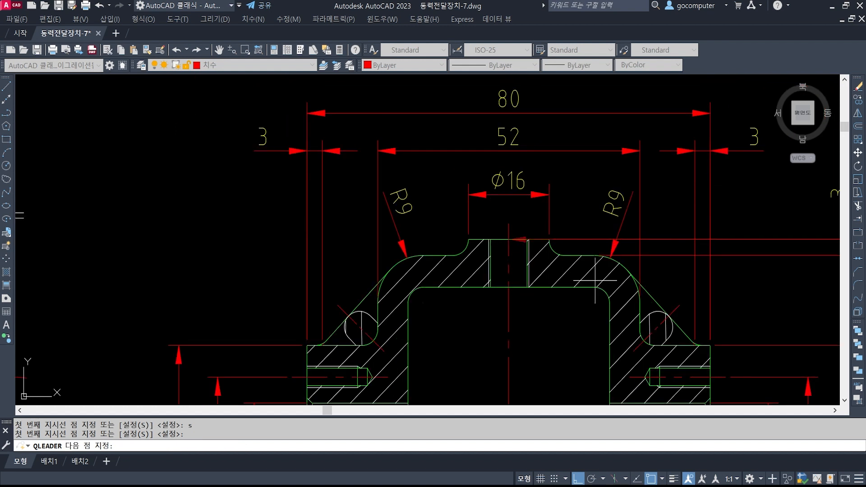
pyautogui.click(578, 479)
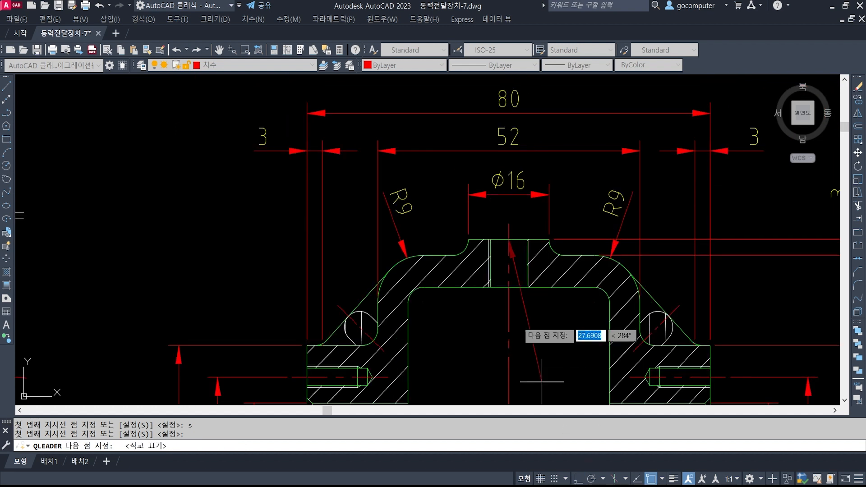
pyautogui.click(459, 180)
pyautogui.click(578, 478)
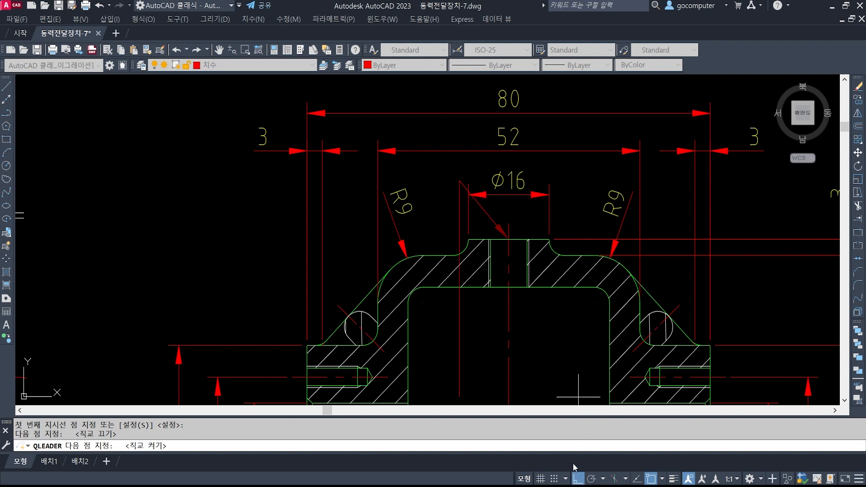
pyautogui.scroll(5, 451, 183)
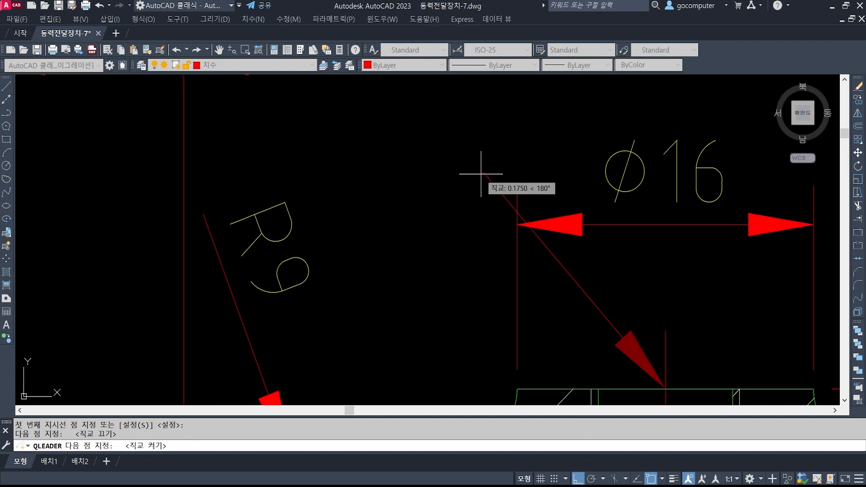
pyautogui.click(478, 174)
pyautogui.press('Return')
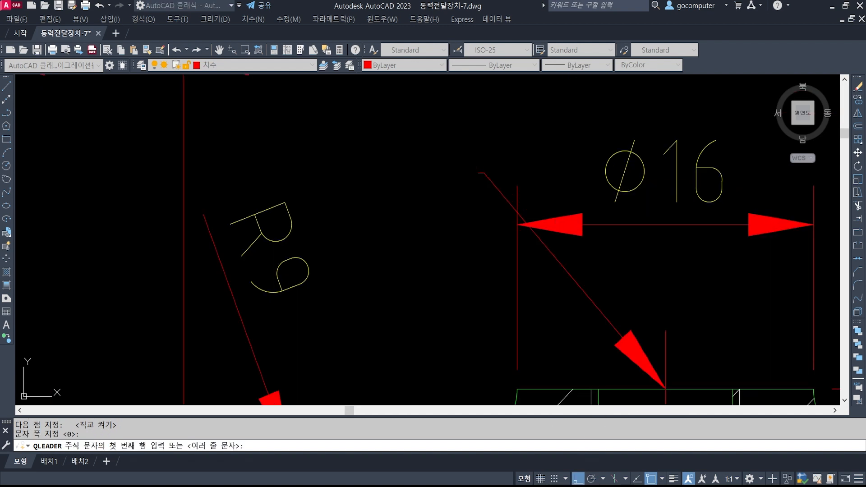
# Step: Enter M8x0.75 as the text of the top tapped hole's leader
pyautogui.press('Return')
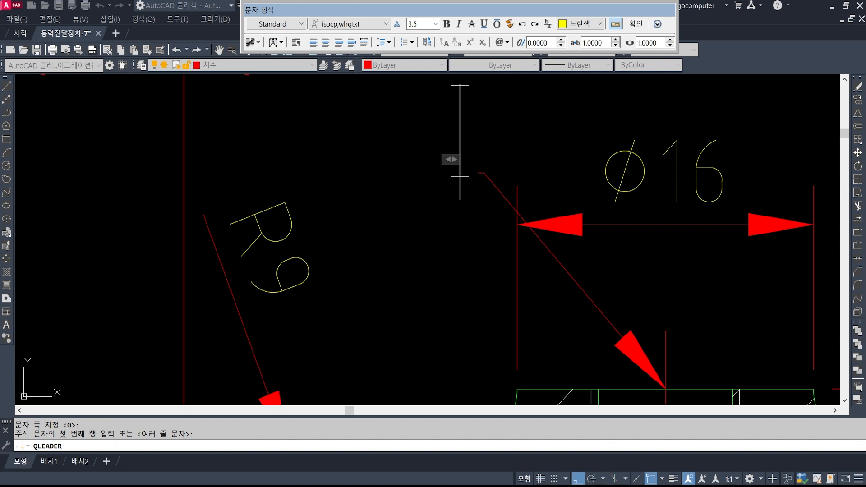
pyautogui.write('%%c')
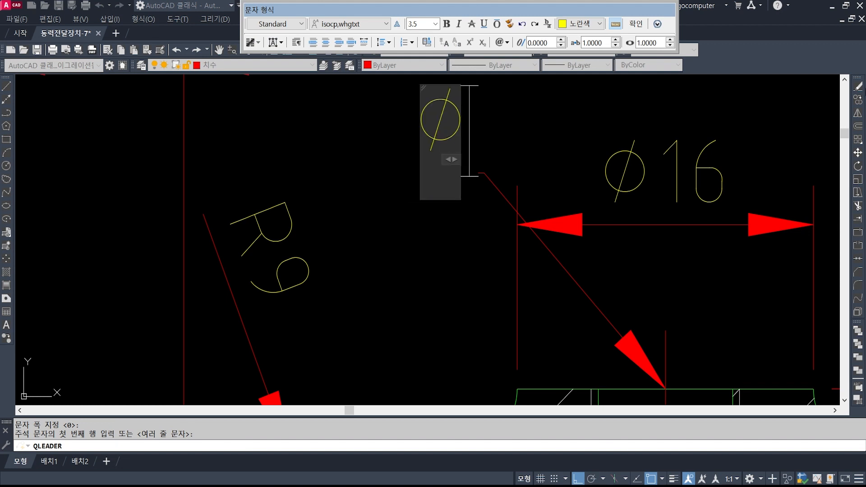
pyautogui.press('BackSpace')
pyautogui.write('M')
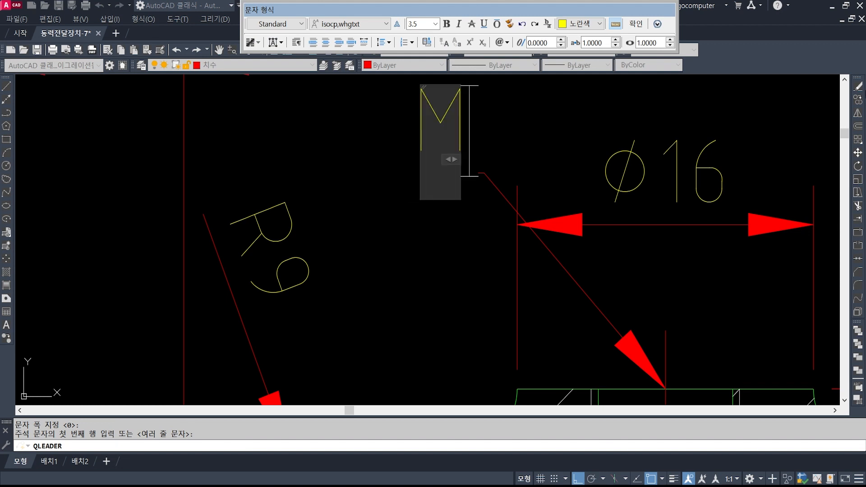
pyautogui.write('8')
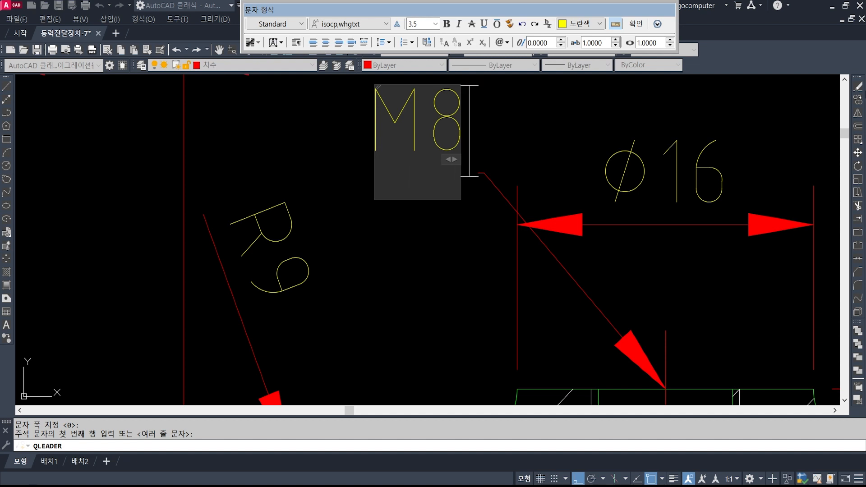
pyautogui.write('x0.75')
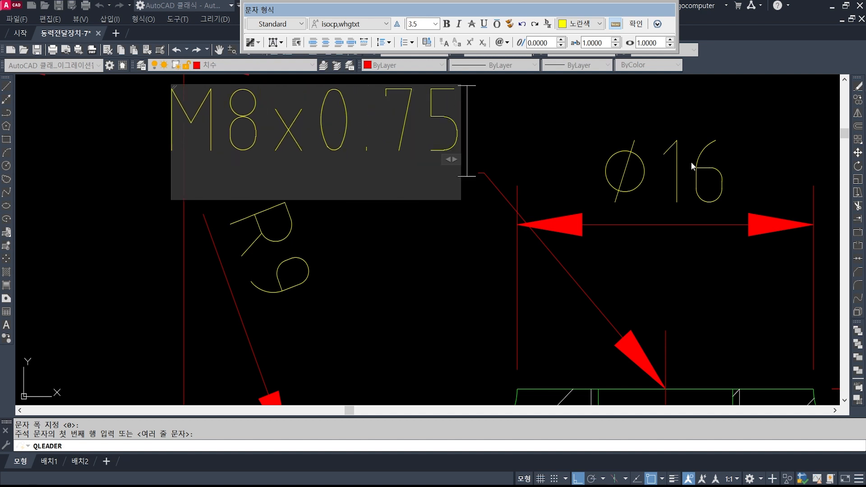
pyautogui.click(537, 135)
pyautogui.press('Escape')
pyautogui.press('Escape')
# Step: Stretch the 80, 52 and both 3 mm horizontal dimensions above the housing upward by about 6 mm, clear of the thread note
pyautogui.scroll(-2, 413, 87)
pyautogui.moveTo(280, 131)
pyautogui.mouseDown(button='middle')
pyautogui.moveTo(330, 186)
pyautogui.moveTo(426, 210)
pyautogui.mouseUp(button='middle')
pyautogui.scroll(-2, 426, 209)
pyautogui.moveTo(511, 195); pyautogui.dragTo(428, 188, button='middle')
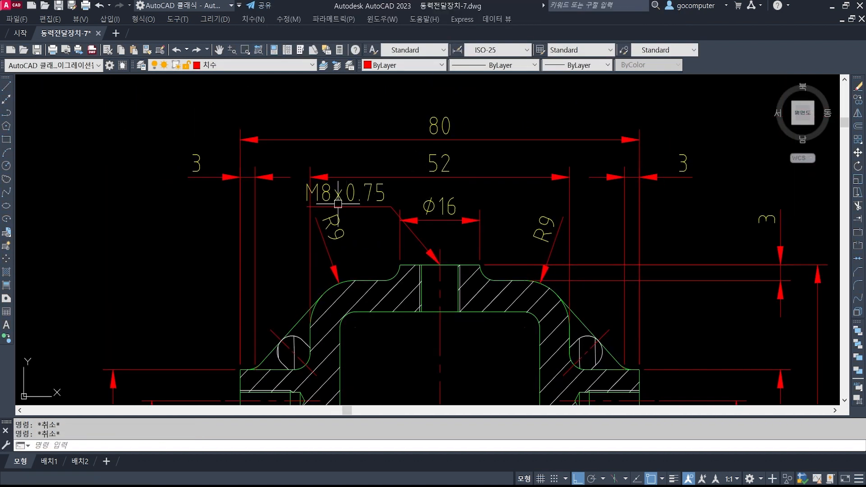
pyautogui.scroll(2, 301, 202)
pyautogui.scroll(-1, 332, 183)
pyautogui.moveTo(613, 181); pyautogui.dragTo(448, 182, button='middle')
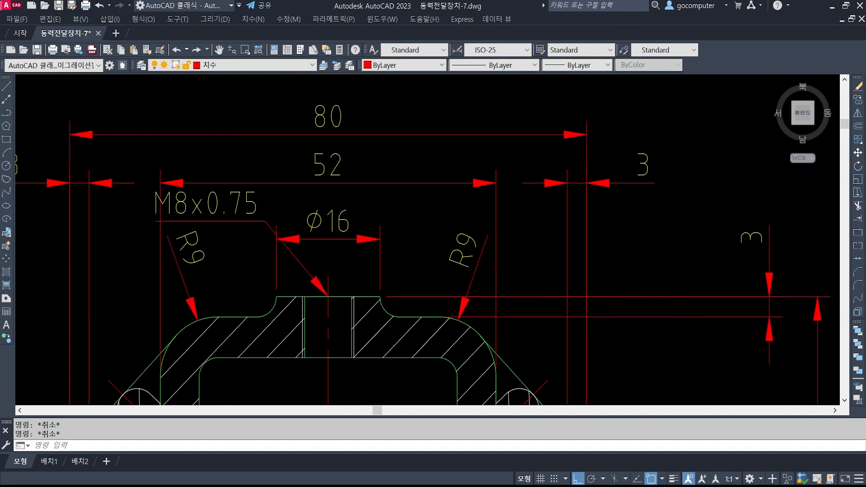
pyautogui.scroll(-1, 493, 188)
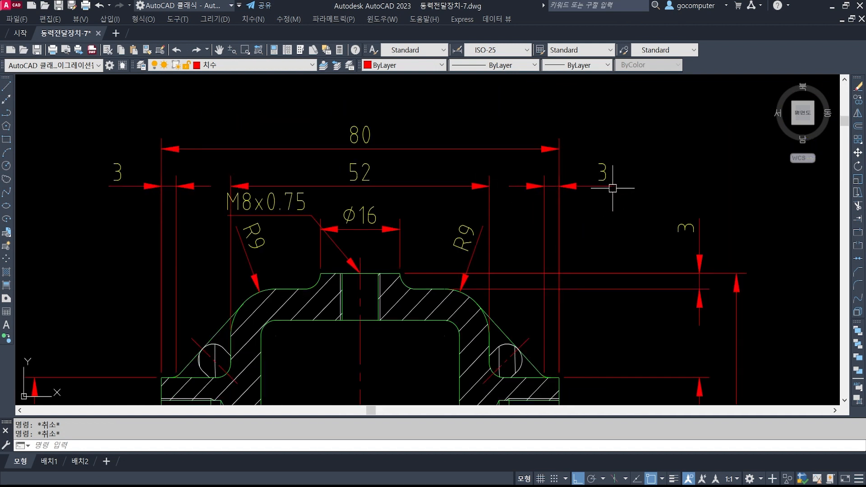
pyautogui.write('s')
pyautogui.press('space')
pyautogui.click(646, 188)
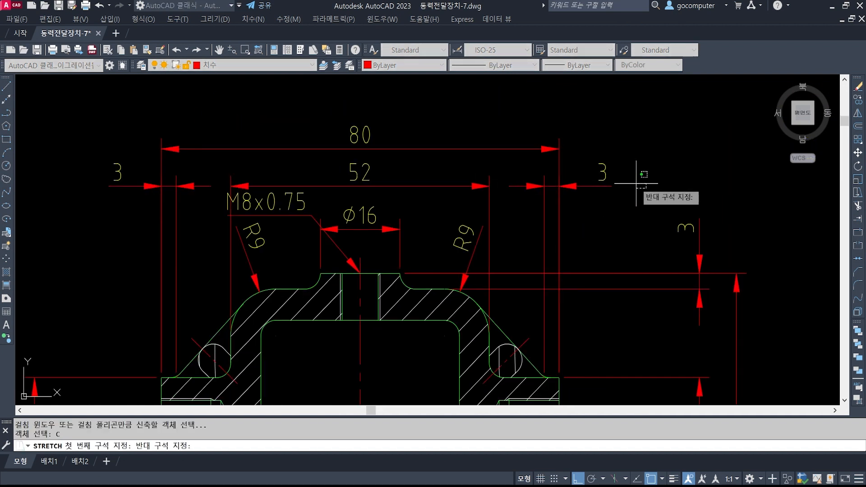
pyautogui.click(95, 93)
pyautogui.press('space')
pyautogui.click(58, 195)
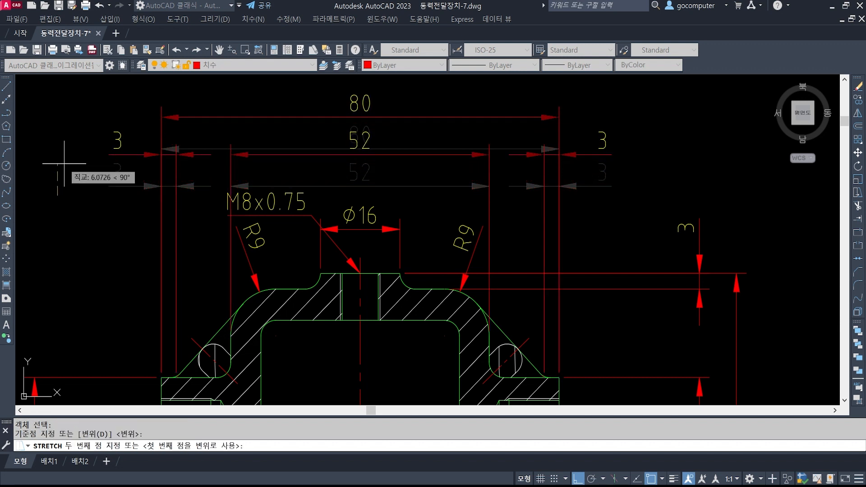
pyautogui.click(64, 163)
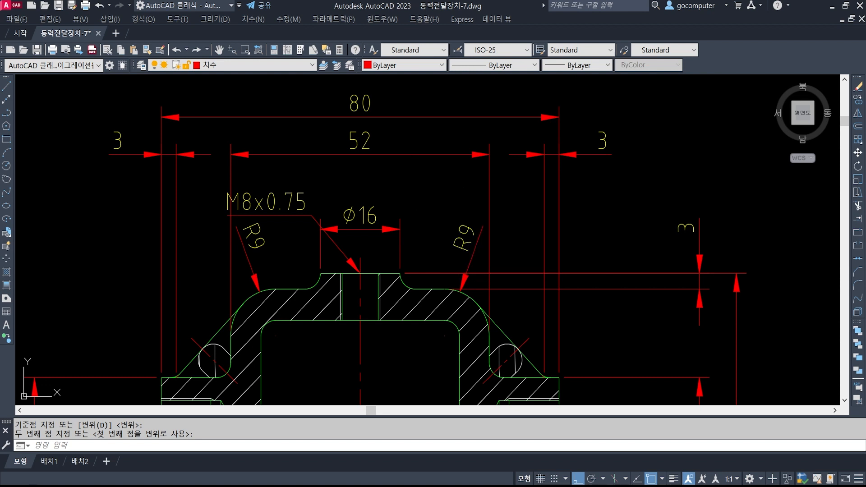
# Step: Break the 52 mm dimension automatically where its extension lines cross other annotations and objects
pyautogui.press('Return')
pyautogui.click(361, 137)
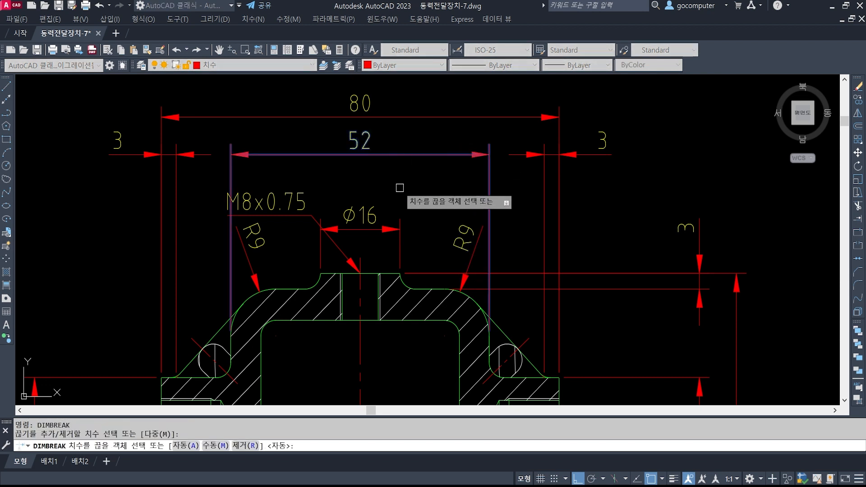
pyautogui.press('Return')
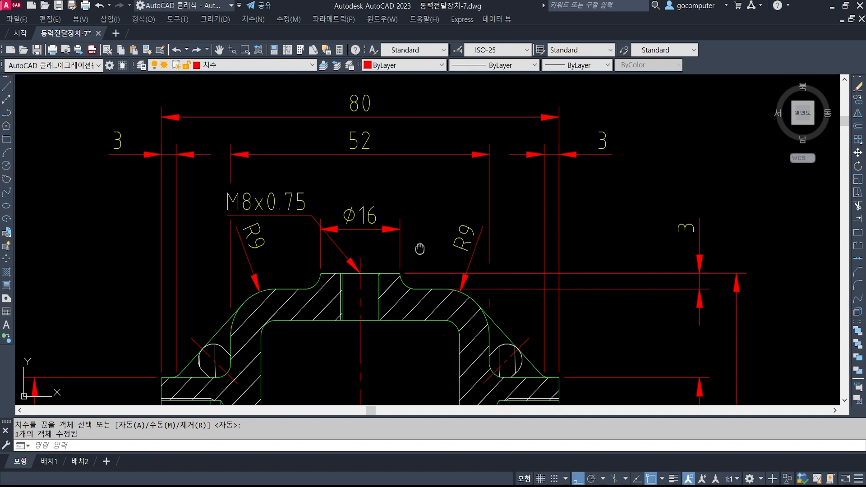
# Step: Draw a leader from the center of the upper-left flange tapped hole's outer edge up and left, ending in a short horizontal landing
pyautogui.moveTo(419, 249); pyautogui.dragTo(386, 178, button='middle')
pyautogui.scroll(-2, 386, 179)
pyautogui.moveTo(404, 231)
pyautogui.mouseDown(button='middle')
pyautogui.moveTo(366, 195)
pyautogui.moveTo(515, 166)
pyautogui.mouseUp(button='middle')
pyautogui.write('le')
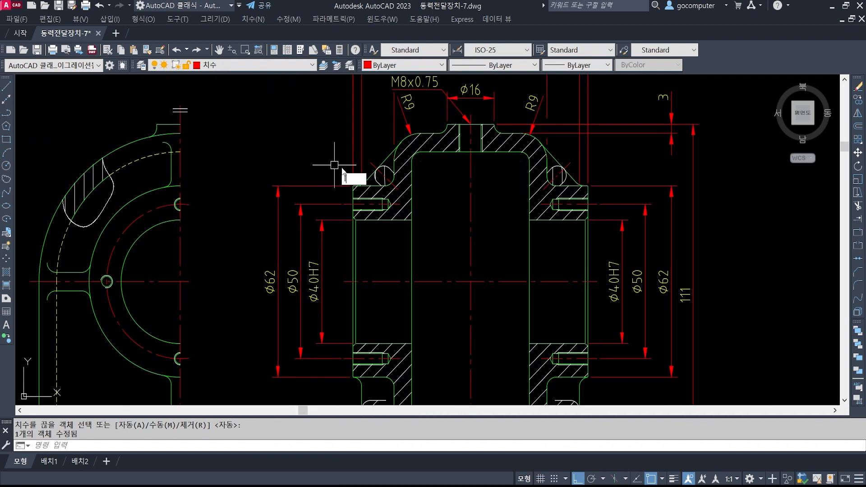
pyautogui.press('Return')
pyautogui.scroll(6, 343, 176)
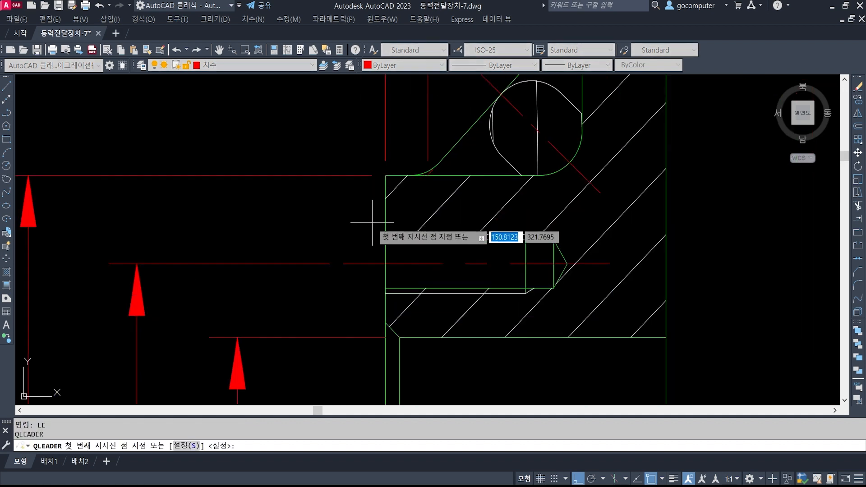
pyautogui.keyDown('shift'); pyautogui.rightClick(384, 264); pyautogui.keyUp('shift')
pyautogui.click(415, 306)
pyautogui.click(384, 264)
pyautogui.scroll(-3, 384, 264)
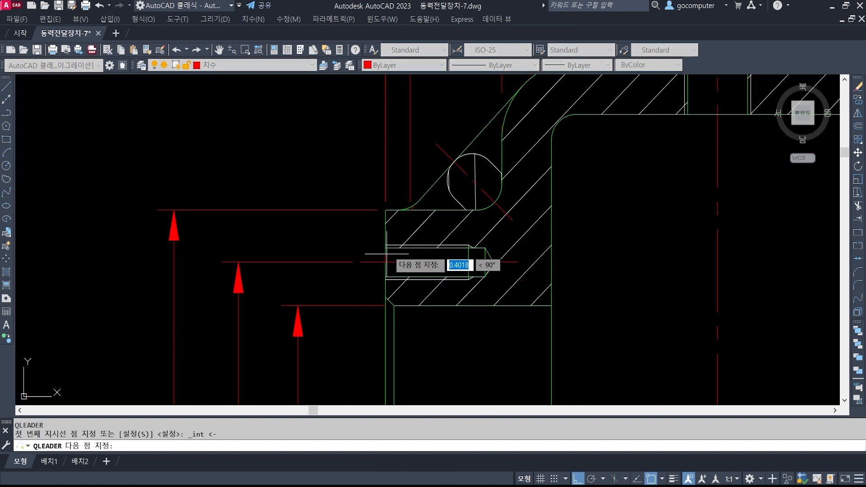
pyautogui.click(578, 479)
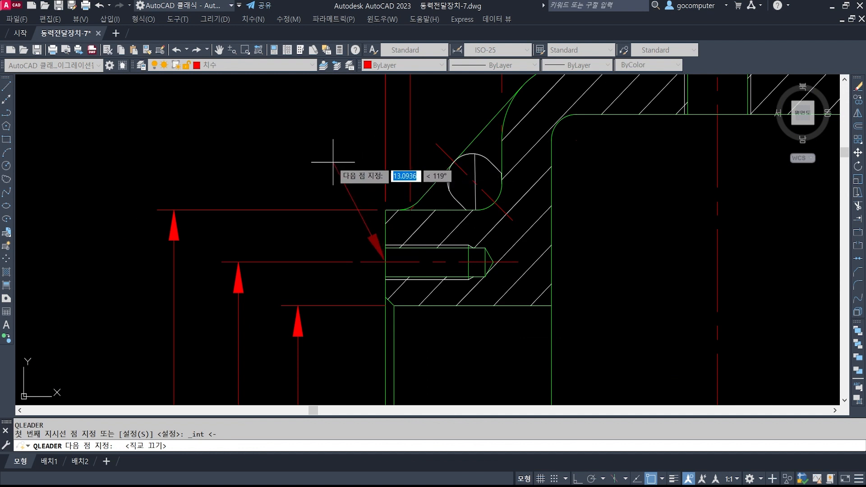
pyautogui.click(323, 140)
pyautogui.press('F8')
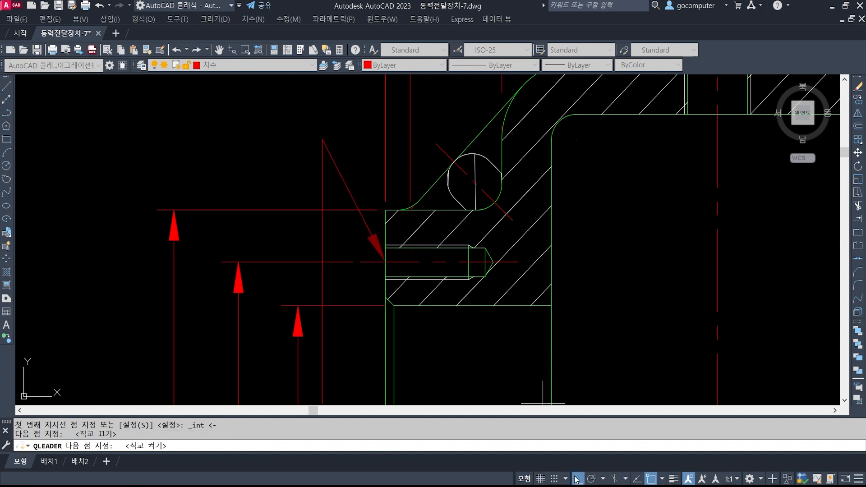
pyautogui.click(314, 140)
pyautogui.press('Return')
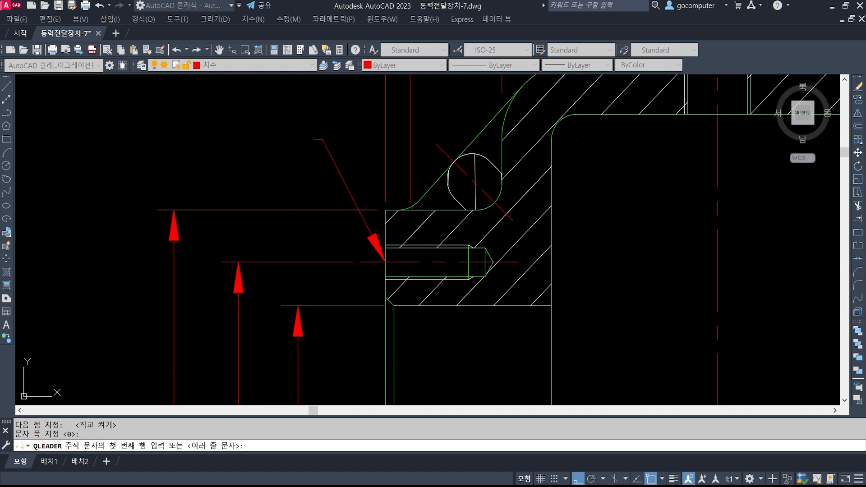
# Step: Enter 4-M4 tap Dp10 as the text of the left flange tapped hole's leader
pyautogui.press('Return')
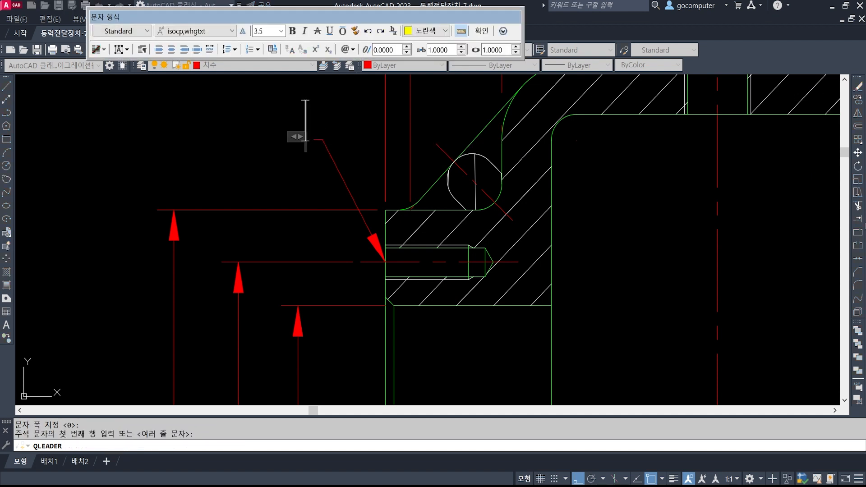
pyautogui.write('4-')
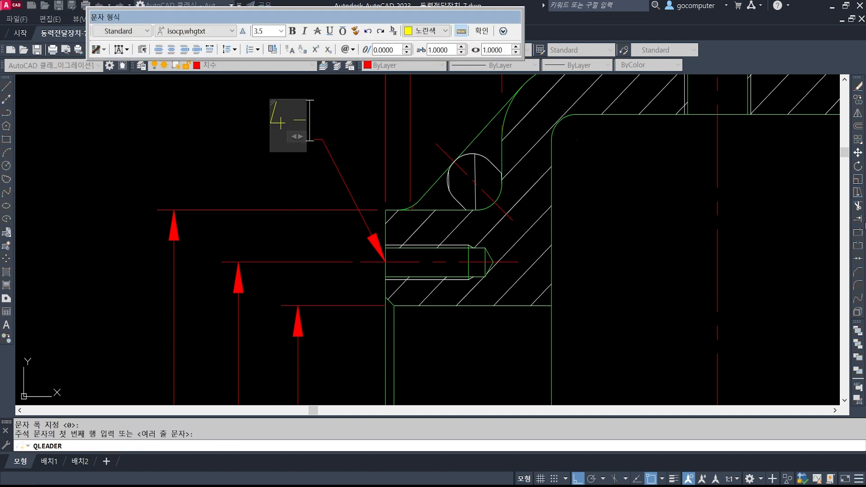
pyautogui.write('M4')
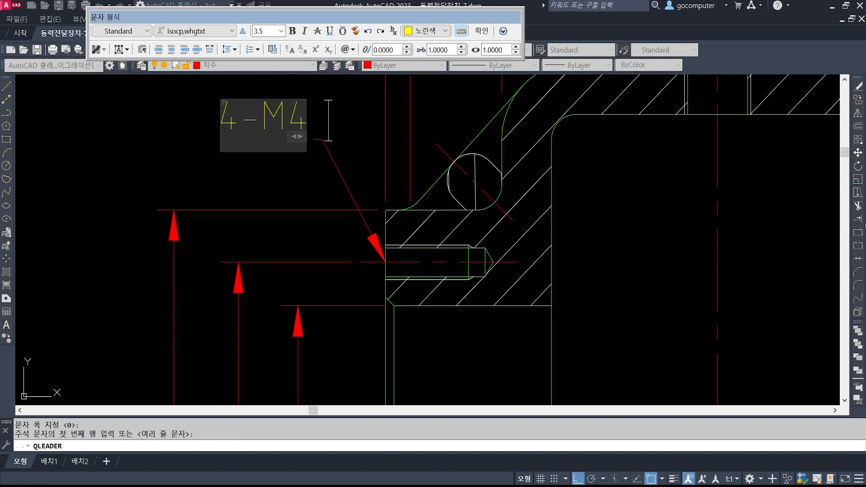
pyautogui.write(' tap')
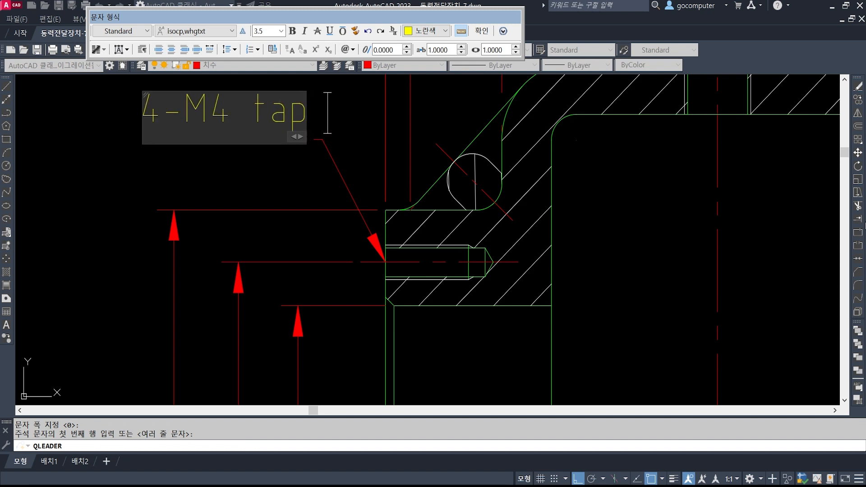
pyautogui.write(' Dp')
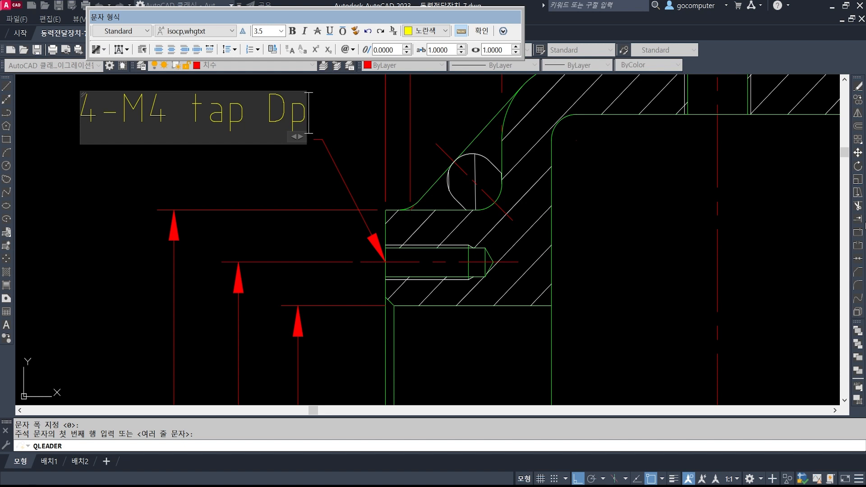
pyautogui.write('10')
pyautogui.click(305, 221)
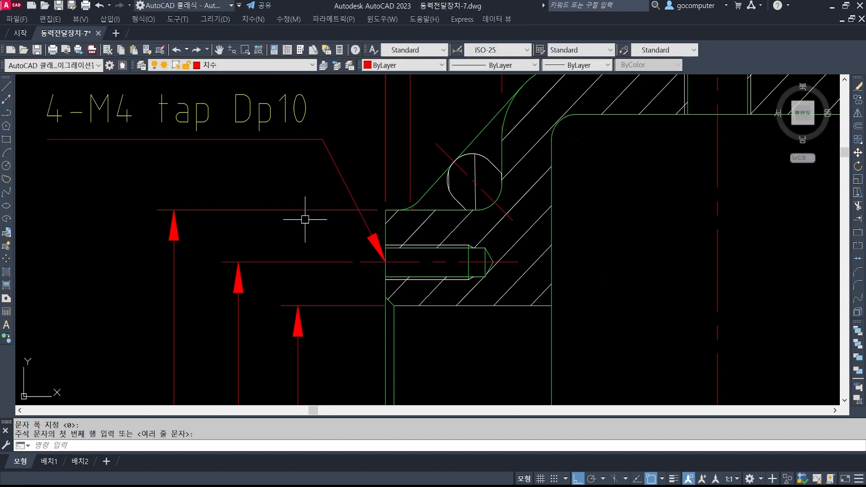
pyautogui.press('Escape')
pyautogui.press('Escape')
# Step: Mirror the 4-M4 tap Dp10 text and its leader about the section view's vertical centerline, keeping the originals
pyautogui.scroll(-3, 104, 212)
pyautogui.moveTo(127, 202); pyautogui.dragTo(179, 211, button='middle')
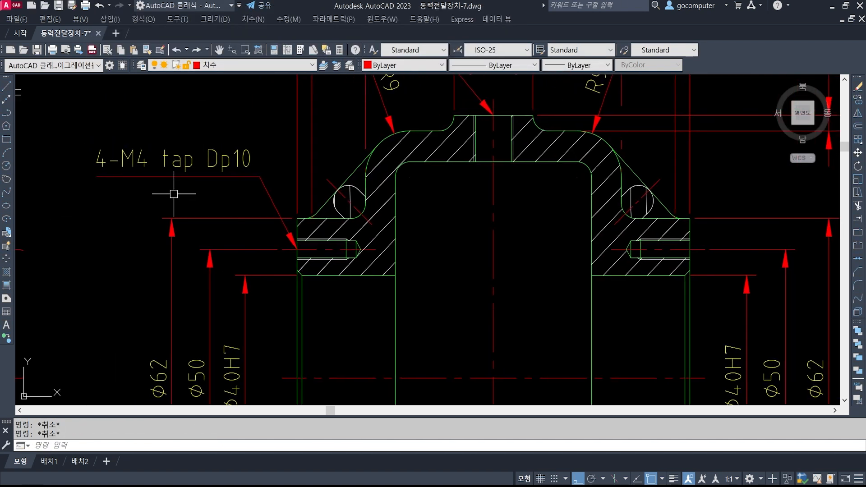
pyautogui.write('mi')
pyautogui.press('space')
pyautogui.click(183, 164)
pyautogui.scroll(-3, 157, 198)
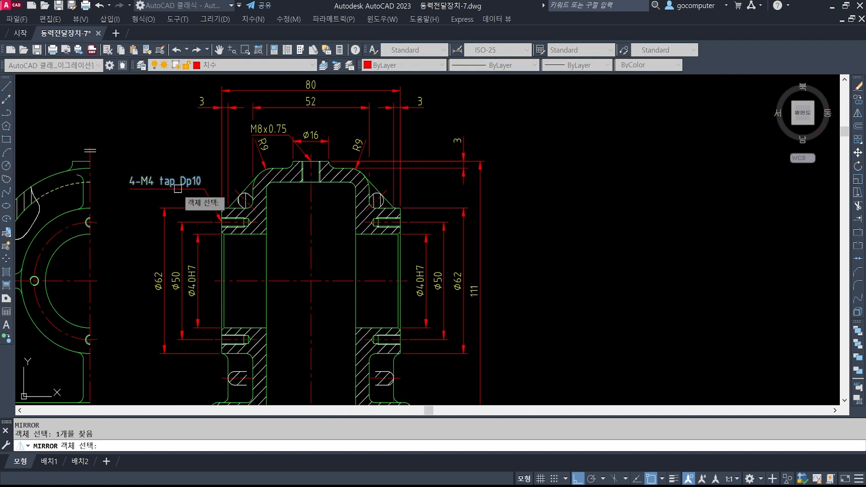
pyautogui.click(178, 189)
pyautogui.press('Return')
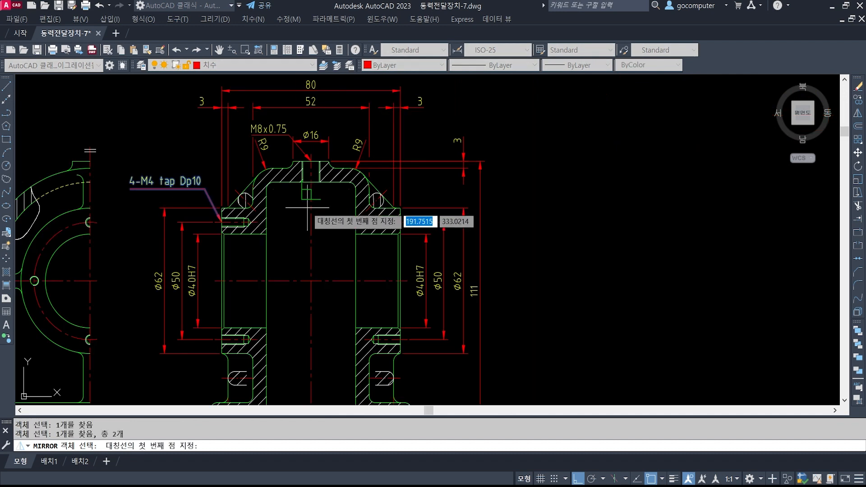
pyautogui.click(312, 208)
pyautogui.click(311, 252)
pyautogui.press('Return')
pyautogui.scroll(4, 493, 165)
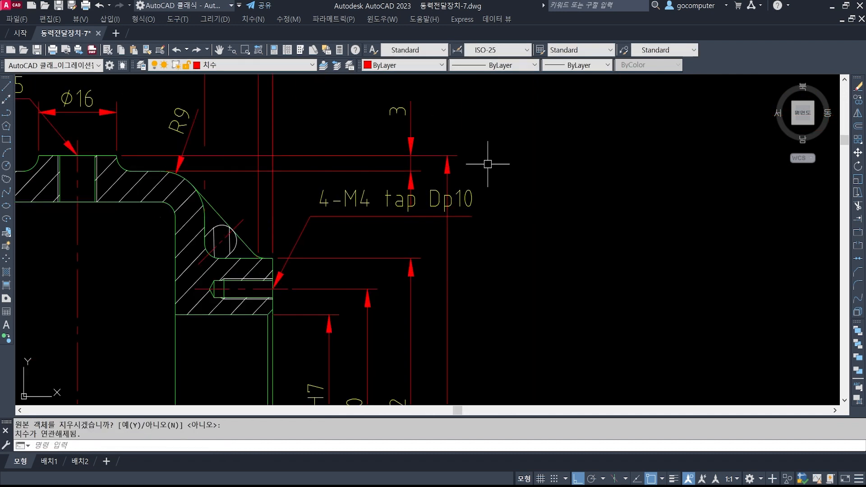
pyautogui.scroll(-5, 412, 127)
pyautogui.scroll(2, 405, 174)
pyautogui.scroll(1, 405, 173)
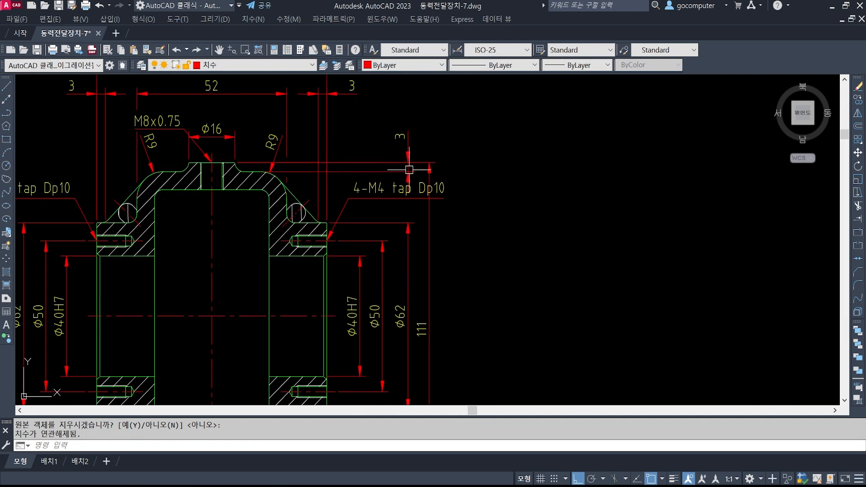
pyautogui.moveTo(470, 210)
pyautogui.mouseDown(button='middle')
pyautogui.moveTo(467, 168)
pyautogui.moveTo(476, 195)
pyautogui.mouseUp(button='middle')
pyautogui.scroll(1, 366, 153)
pyautogui.write('s')
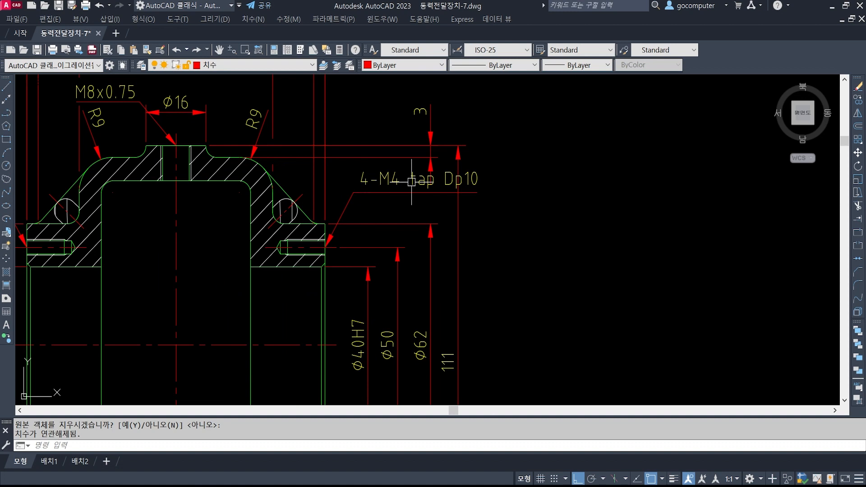
pyautogui.press('Return')
pyautogui.write('c')
pyautogui.press('Return')
pyautogui.press('Escape')
pyautogui.press('Escape')
# Step: Stretch the 3, 111, ø62, ø50 and ø40H7 vertical dimensions on the housing's right side outward, excluding the thread note and its leader
pyautogui.scroll(-2, 428, 160)
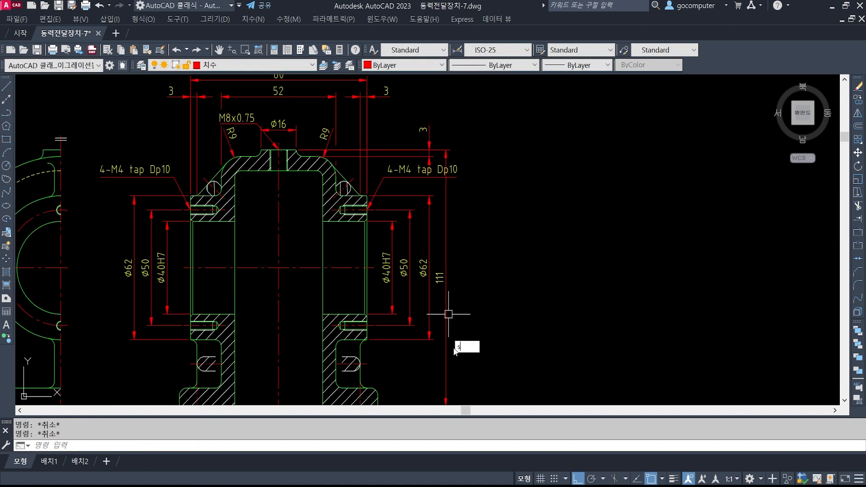
pyautogui.moveTo(476, 334); pyautogui.dragTo(472, 243, button='middle')
pyautogui.write('s')
pyautogui.press('Return')
pyautogui.write('c')
pyautogui.press('Return')
pyautogui.click(501, 341)
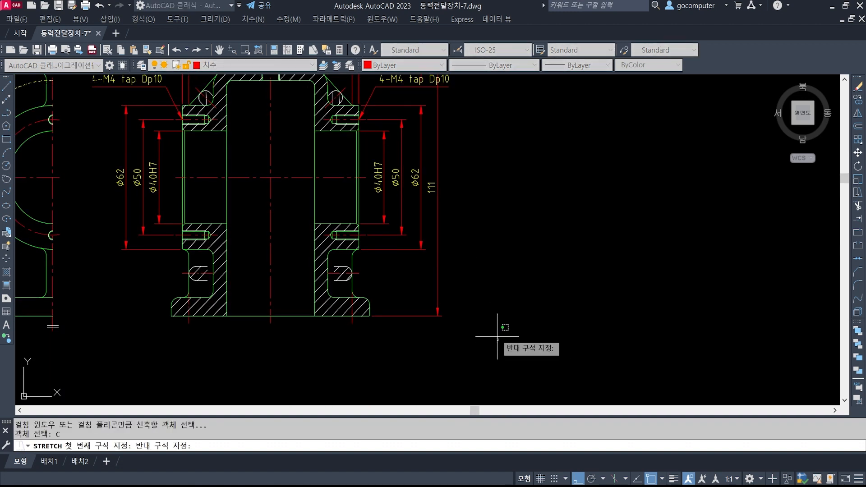
pyautogui.scroll(-2, 468, 276)
pyautogui.click(434, 138)
pyautogui.scroll(5, 436, 140)
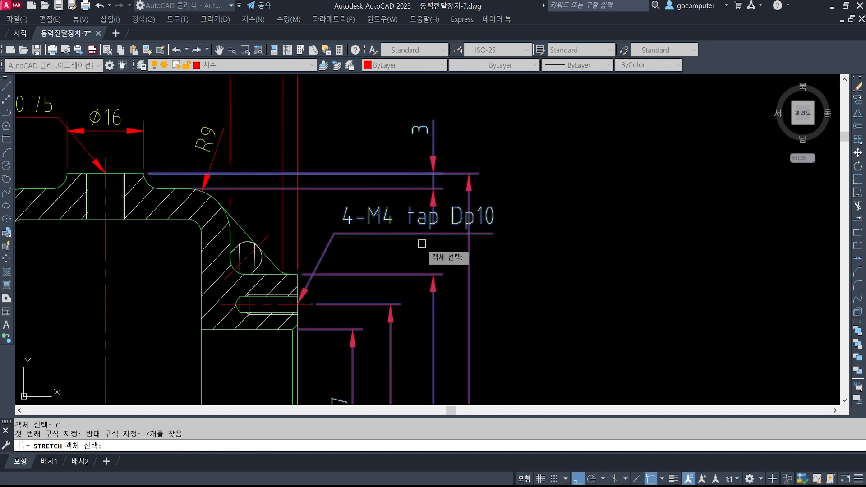
pyautogui.scroll(-3, 419, 253)
pyautogui.scroll(2, 410, 180)
pyautogui.click(402, 171)
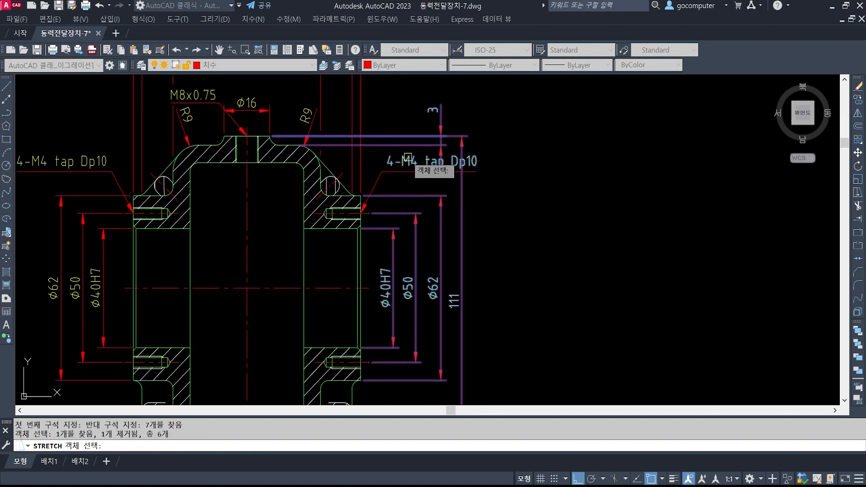
pyautogui.keyDown('shift'); pyautogui.click(407, 158); pyautogui.keyUp('shift')
pyautogui.click(445, 186)
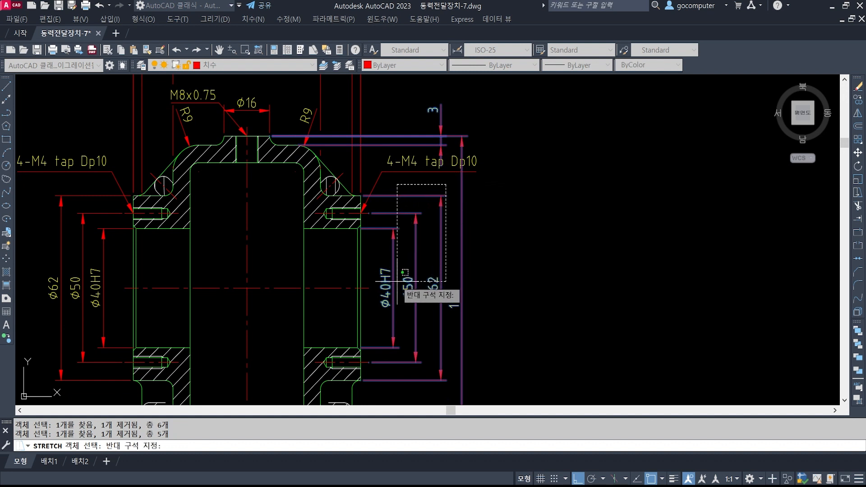
pyautogui.click(446, 182)
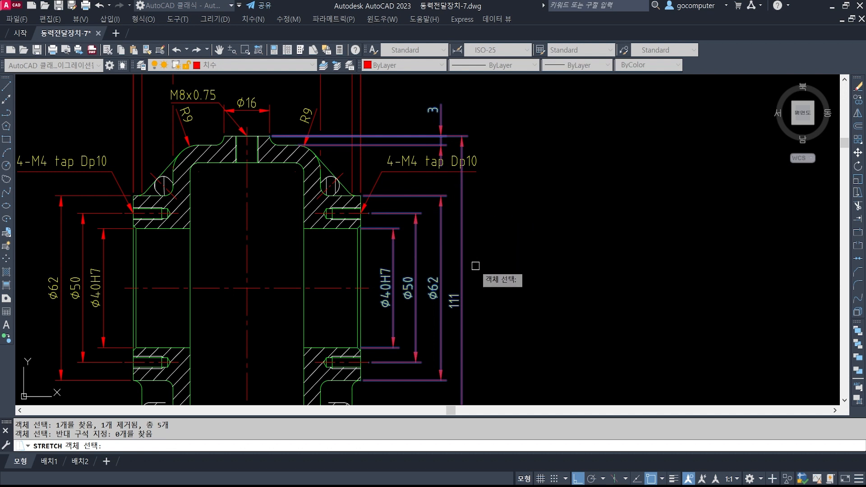
pyautogui.moveTo(472, 266); pyautogui.dragTo(488, 249, button='middle')
pyautogui.press('Return')
pyautogui.click(502, 219)
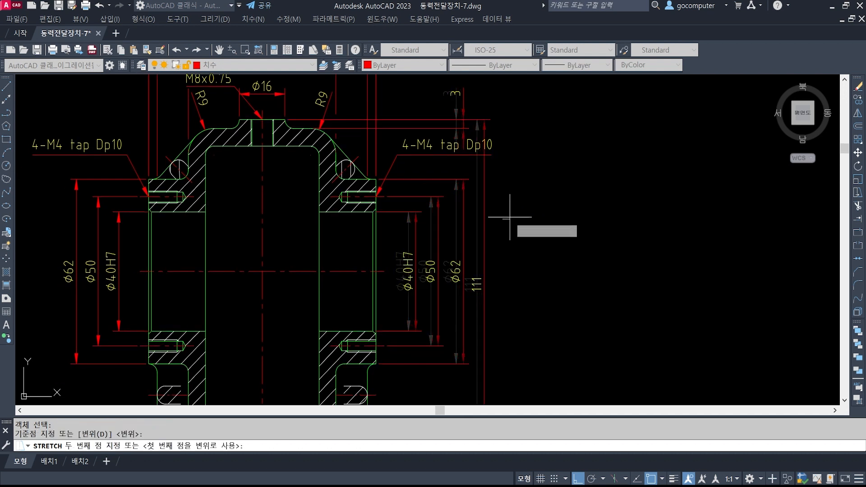
pyautogui.click(544, 211)
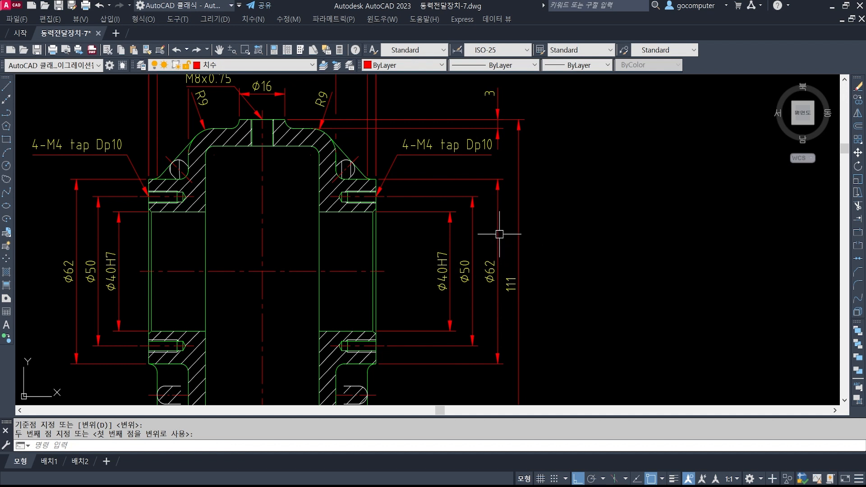
pyautogui.scroll(-3, 537, 246)
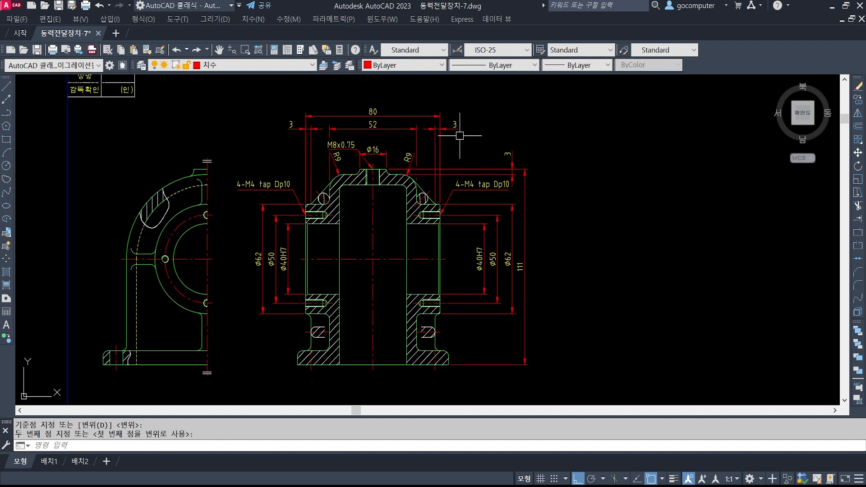
pyautogui.press('Escape')
pyautogui.press('Escape')
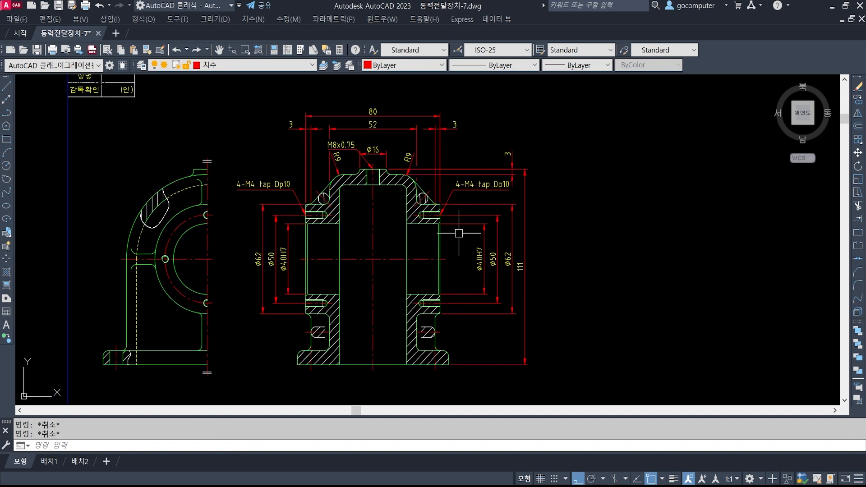
# Step: Add a horizontal linear dimension across the inner cavity's width at the housing base and place it below the base
pyautogui.moveTo(432, 296); pyautogui.dragTo(438, 239, button='middle')
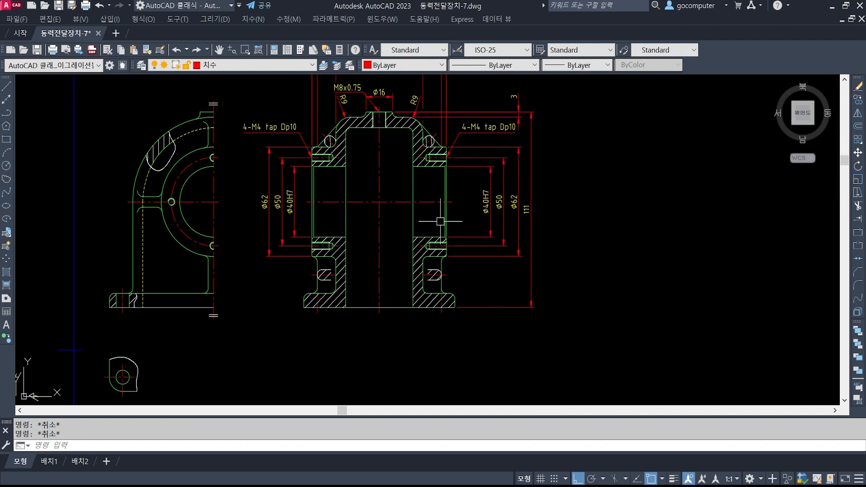
pyautogui.moveTo(425, 302)
pyautogui.mouseDown(button='middle')
pyautogui.moveTo(449, 259)
pyautogui.moveTo(427, 309)
pyautogui.moveTo(437, 343)
pyautogui.mouseUp(button='middle')
pyautogui.scroll(-1, 478, 256)
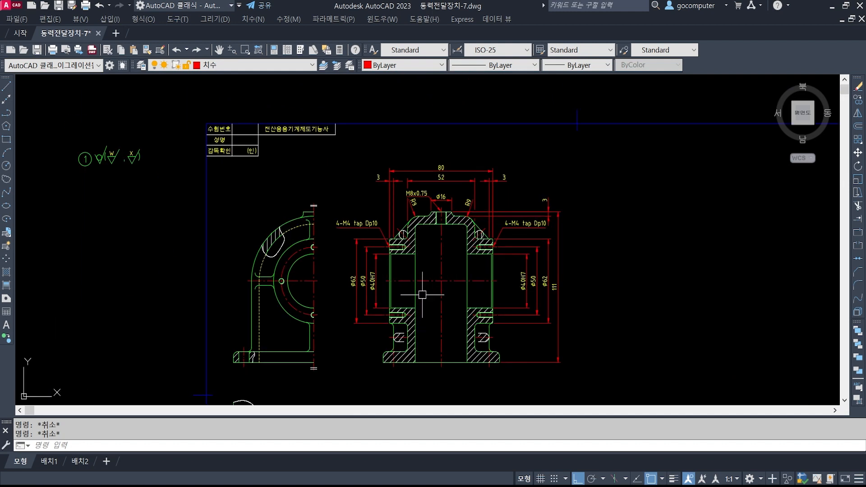
pyautogui.scroll(4, 413, 343)
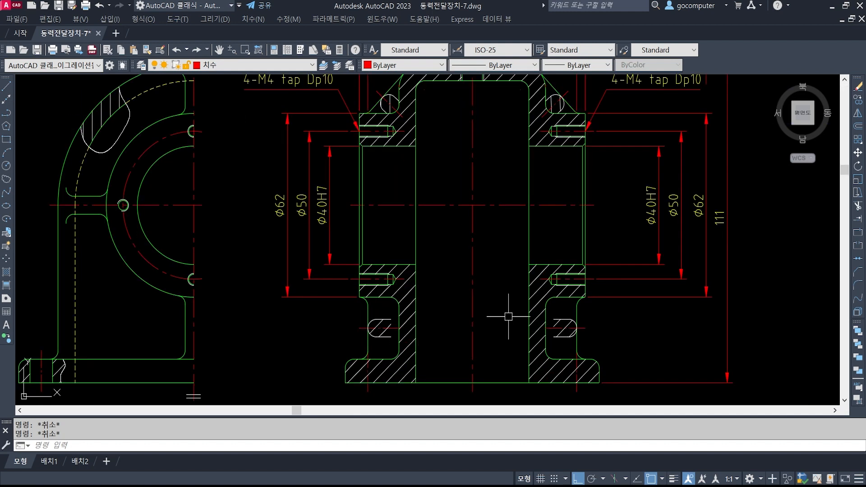
pyautogui.moveTo(479, 298); pyautogui.dragTo(453, 161, button='middle')
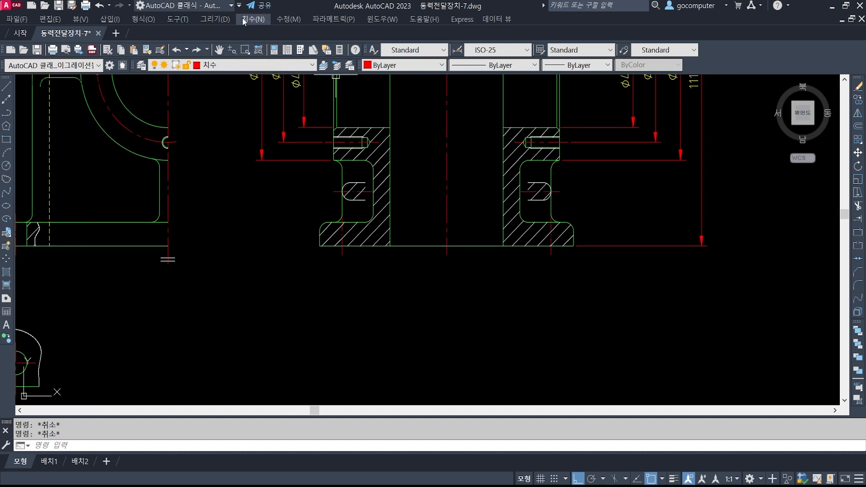
pyautogui.click(246, 19)
pyautogui.click(268, 45)
pyautogui.scroll(2, 416, 155)
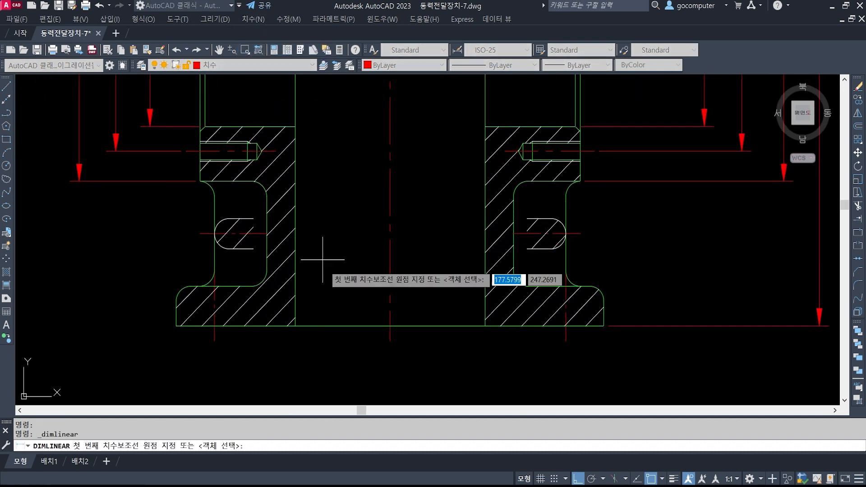
pyautogui.click(295, 326)
pyautogui.click(485, 326)
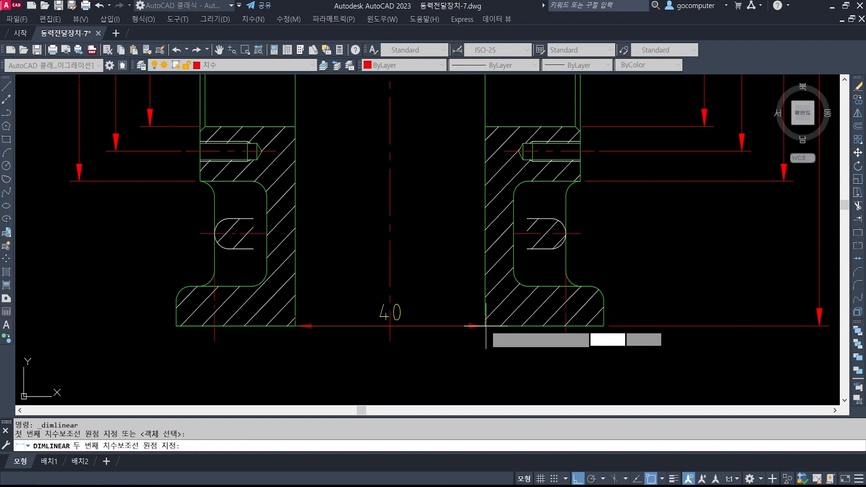
pyautogui.click(480, 373)
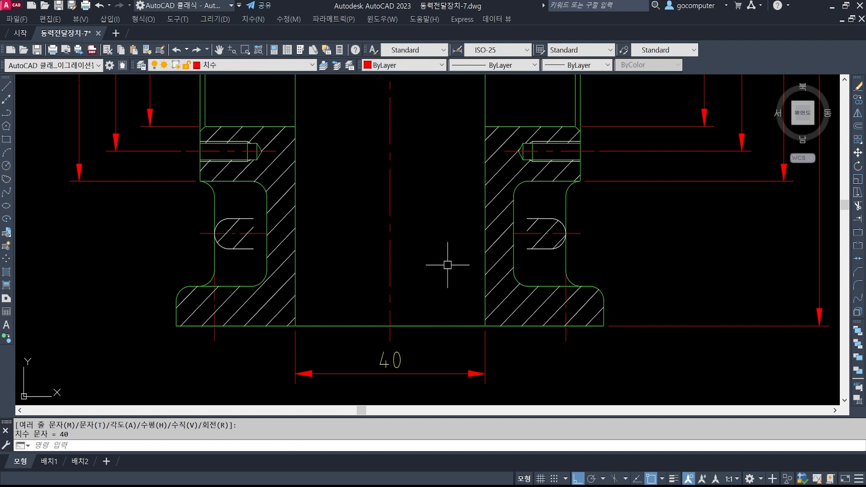
# Step: Add a horizontal linear dimension across the outer faces of the housing's lower walls, placing its line just below the flanges
pyautogui.moveTo(487, 300); pyautogui.dragTo(493, 282, button='middle')
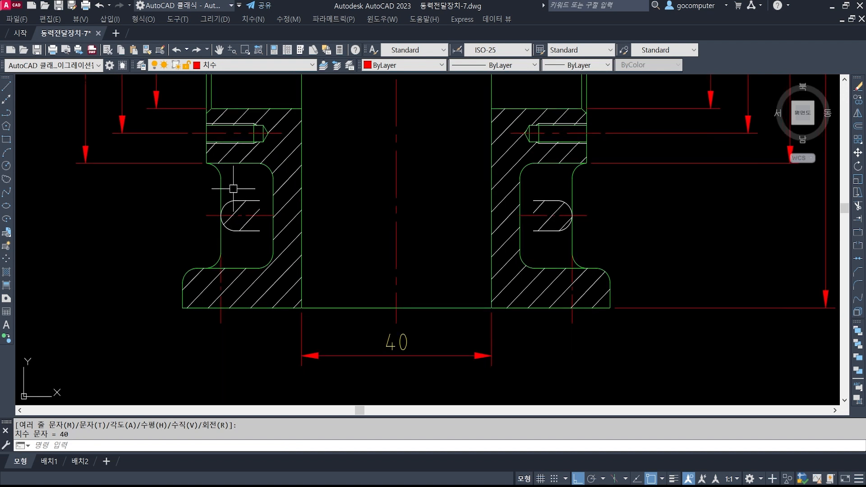
pyautogui.press('Return')
pyautogui.click(221, 179)
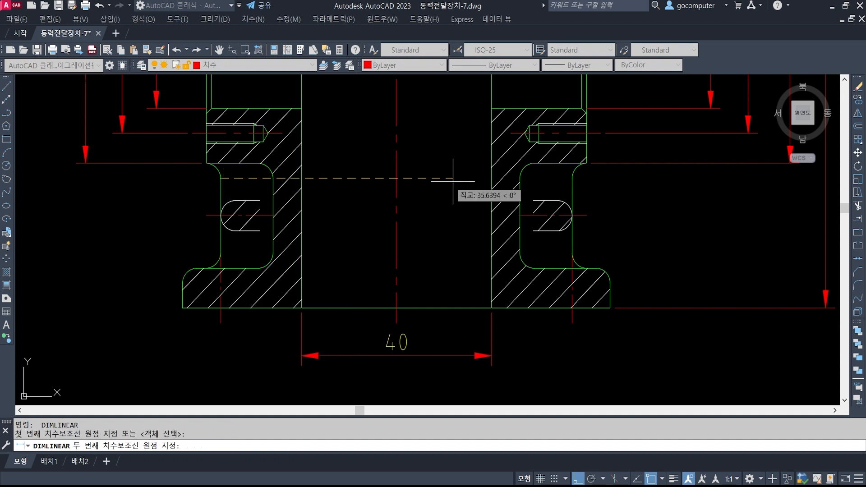
pyautogui.click(573, 179)
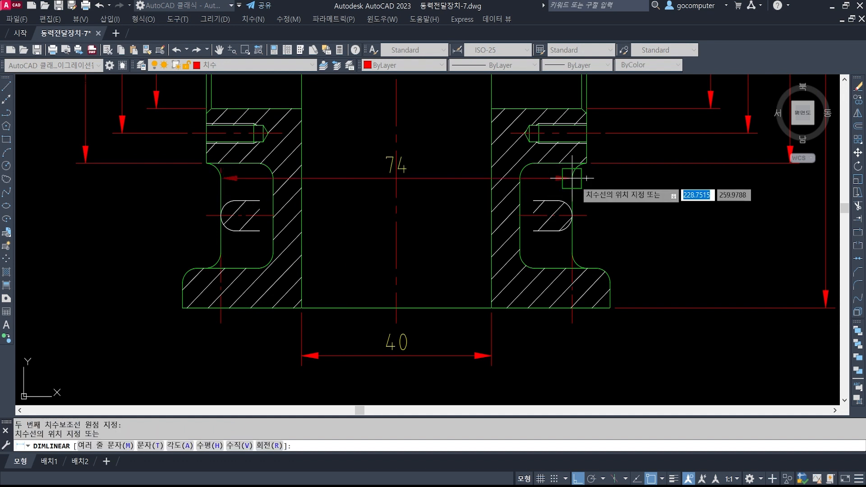
pyautogui.click(572, 178)
# Step: Turn off both extension lines of the horizontal dimension across the housing's lower walls
pyautogui.scroll(7, 235, 158)
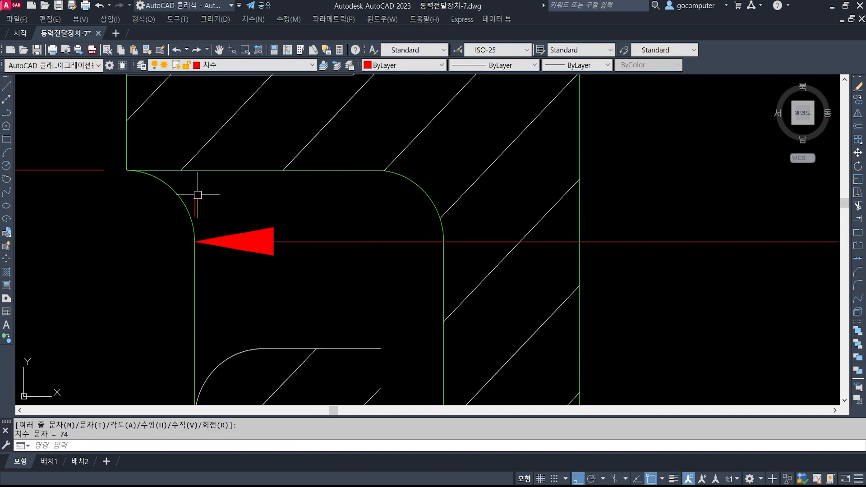
pyautogui.click(194, 201)
pyautogui.scroll(-7, 357, 214)
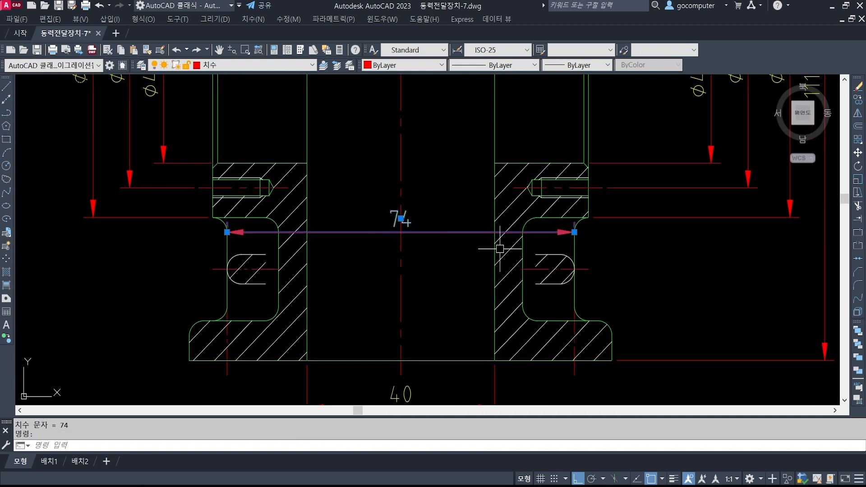
pyautogui.scroll(2, 423, 248)
pyautogui.hotkey('ctrl', '1')
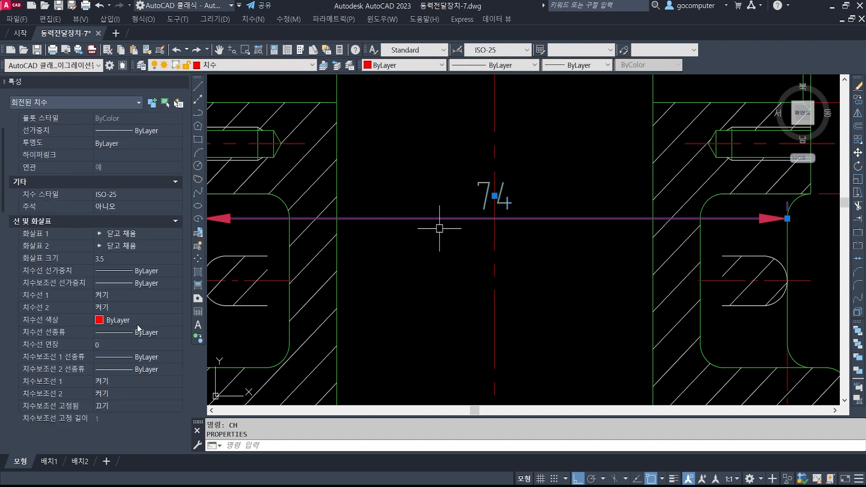
pyautogui.click(150, 333)
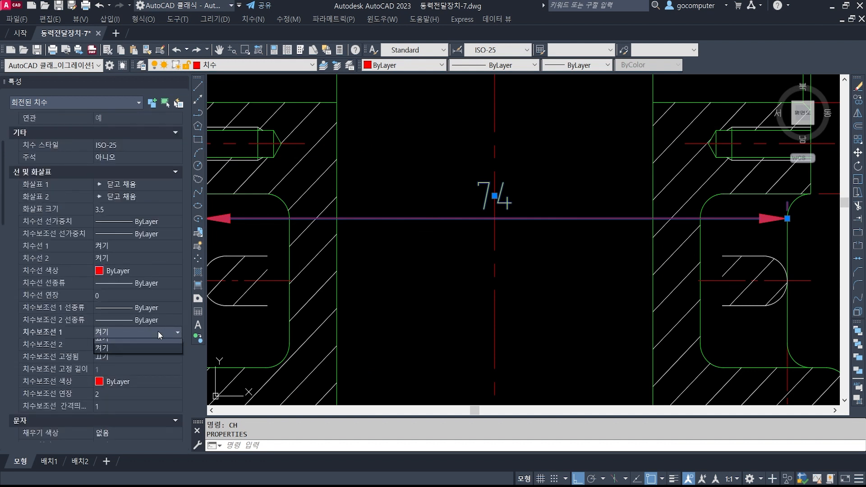
pyautogui.click(117, 352)
pyautogui.click(133, 343)
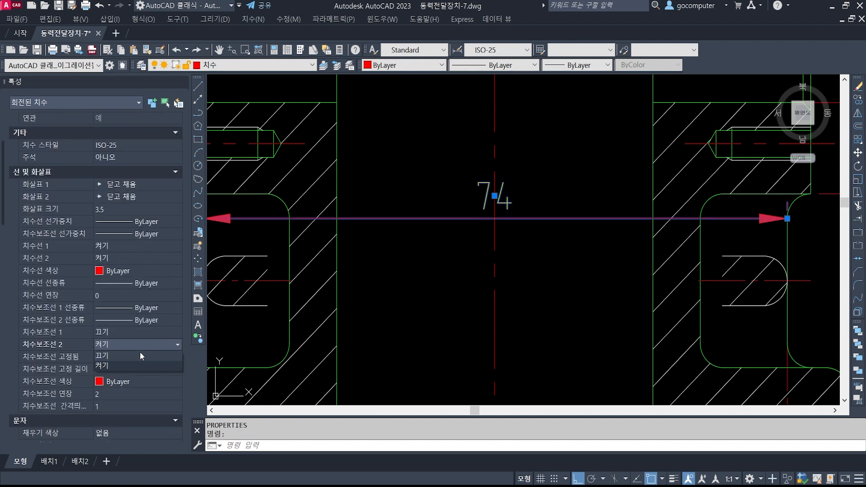
pyautogui.click(140, 353)
pyautogui.click(183, 83)
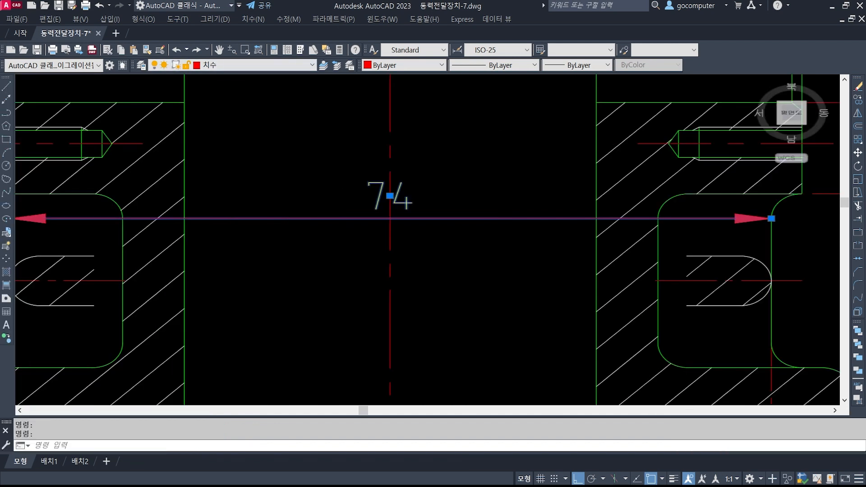
pyautogui.press('Escape')
# Step: Move the lower-wall width dimension slightly downward, to just above the revolved rib sections
pyautogui.scroll(-3, 464, 248)
pyautogui.write('M')
pyautogui.press('Return')
pyautogui.click(482, 255)
pyautogui.click(459, 202)
pyautogui.press('Return')
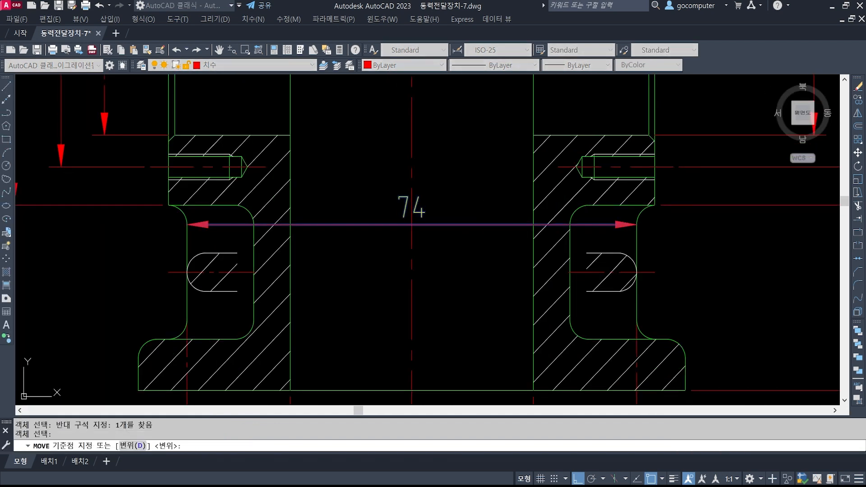
pyautogui.click(471, 249)
pyautogui.click(470, 266)
pyautogui.press('Escape')
pyautogui.press('Escape')
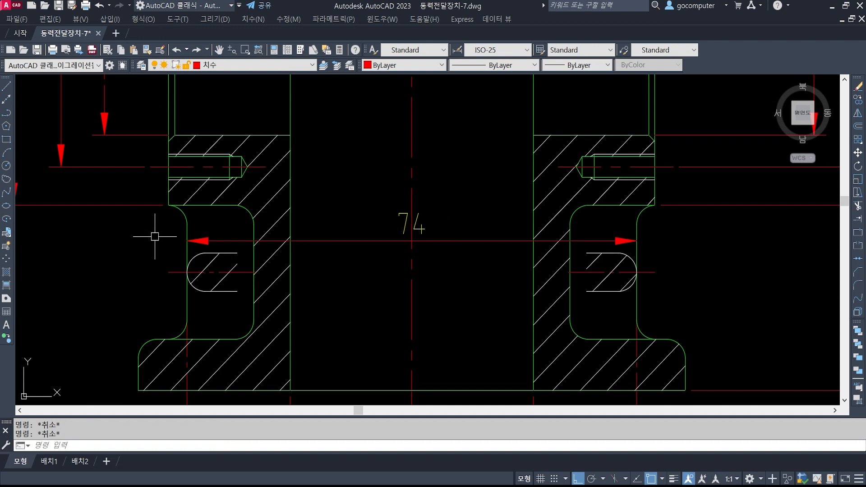
# Step: Break the section view's vertical centerline around the text of the lower-wall width dimension
pyautogui.scroll(2, 429, 222)
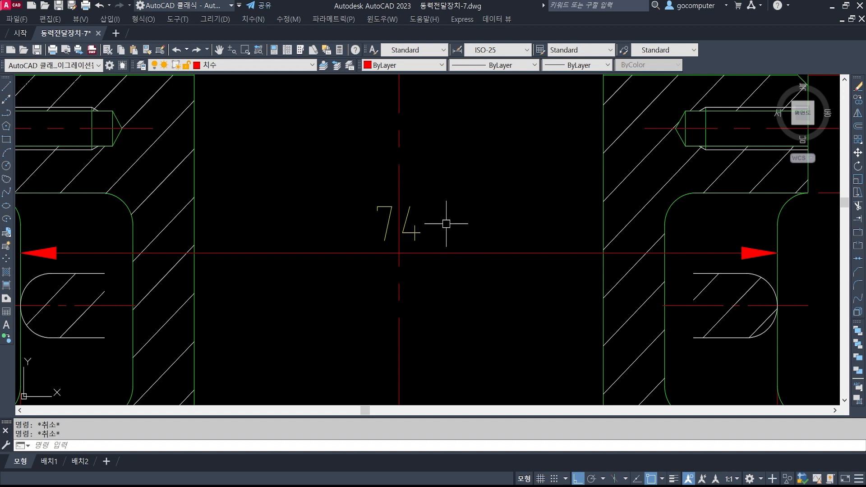
pyautogui.write('br')
pyautogui.press('Return')
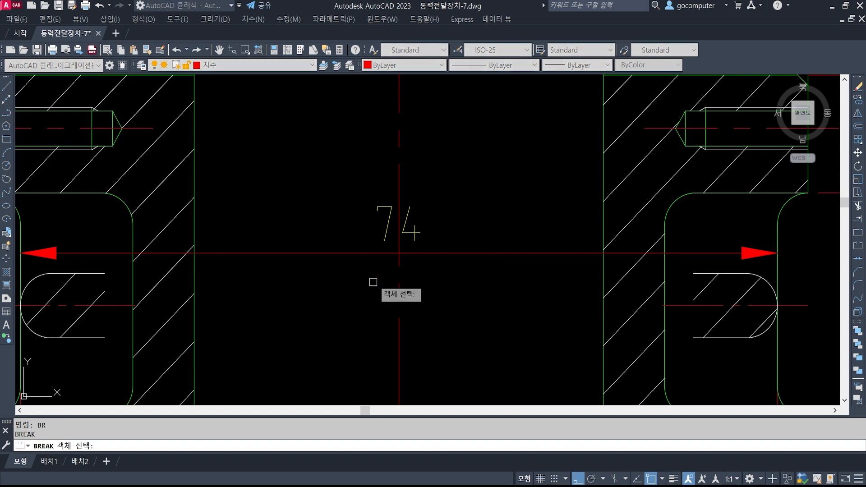
pyautogui.click(400, 263)
pyautogui.keyDown('shift'); pyautogui.rightClick(401, 263); pyautogui.keyUp('shift')
pyautogui.press('r')
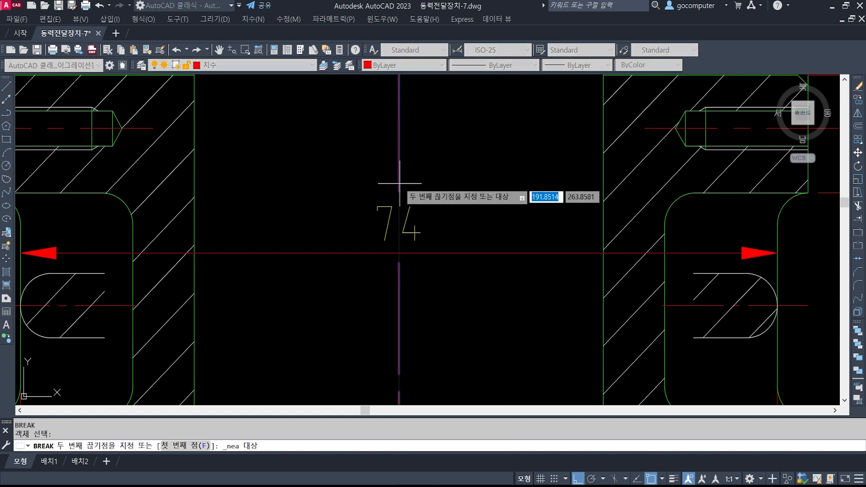
pyautogui.click(399, 182)
pyautogui.press('Escape')
pyautogui.scroll(-3, 469, 213)
pyautogui.scroll(-1, 397, 194)
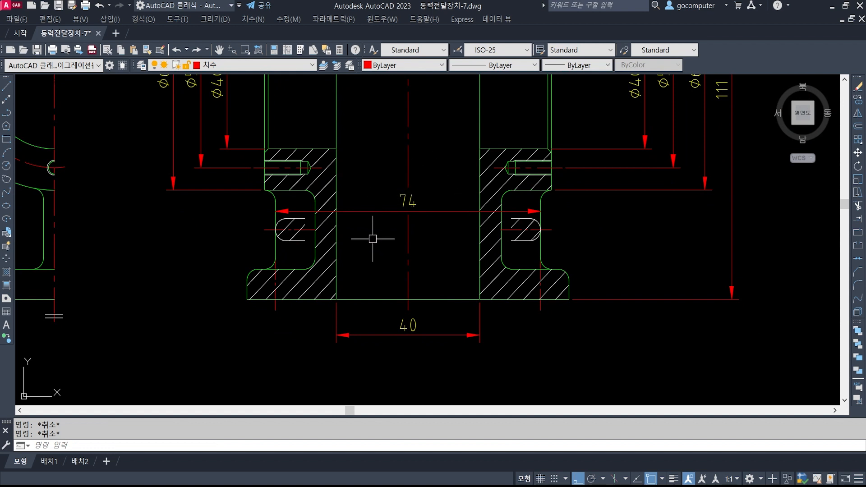
# Step: Add a horizontal linear dimension between the two base hole centerlines and place it below the 40 dimension
pyautogui.scroll(-1, 372, 238)
pyautogui.moveTo(344, 209); pyautogui.dragTo(384, 308, button='middle')
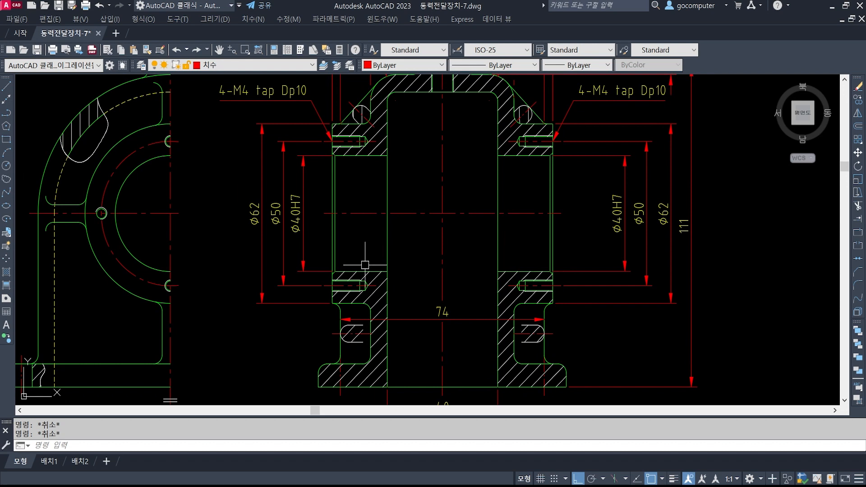
pyautogui.moveTo(364, 265)
pyautogui.mouseDown(button='middle')
pyautogui.moveTo(349, 263)
pyautogui.moveTo(307, 203)
pyautogui.mouseUp(button='middle')
pyautogui.moveTo(316, 329); pyautogui.dragTo(313, 210, button='middle')
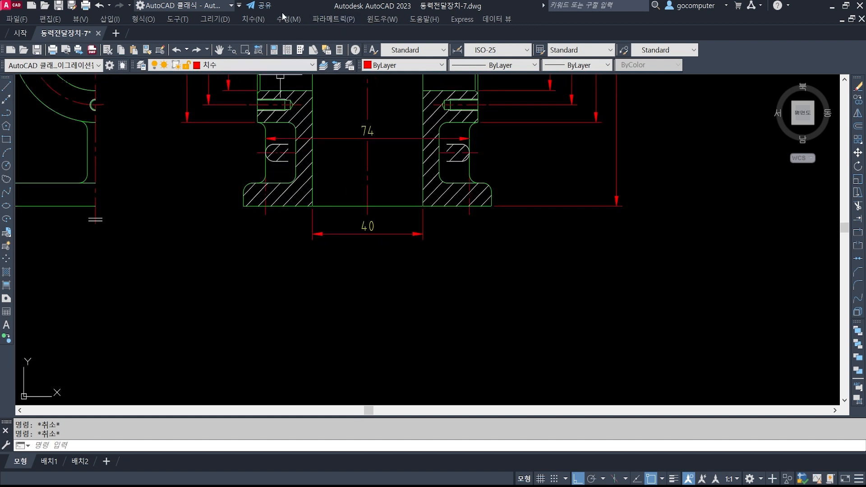
pyautogui.click(259, 17)
pyautogui.click(271, 50)
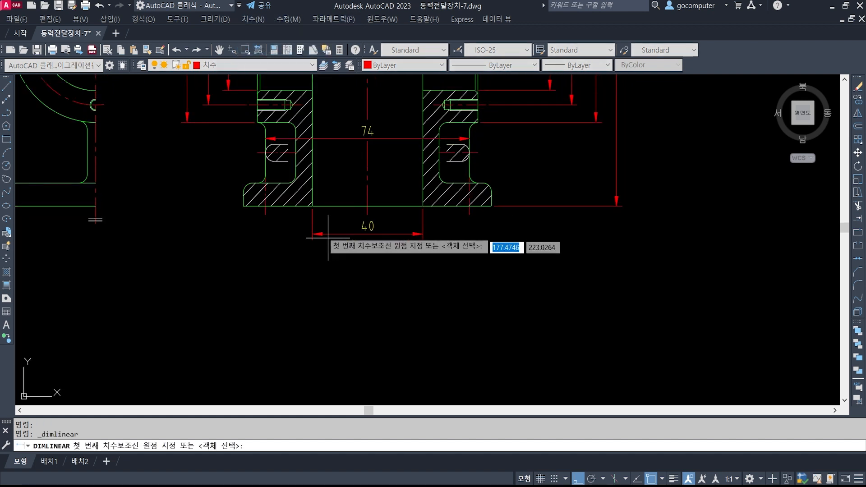
pyautogui.scroll(4, 323, 226)
pyautogui.click(196, 200)
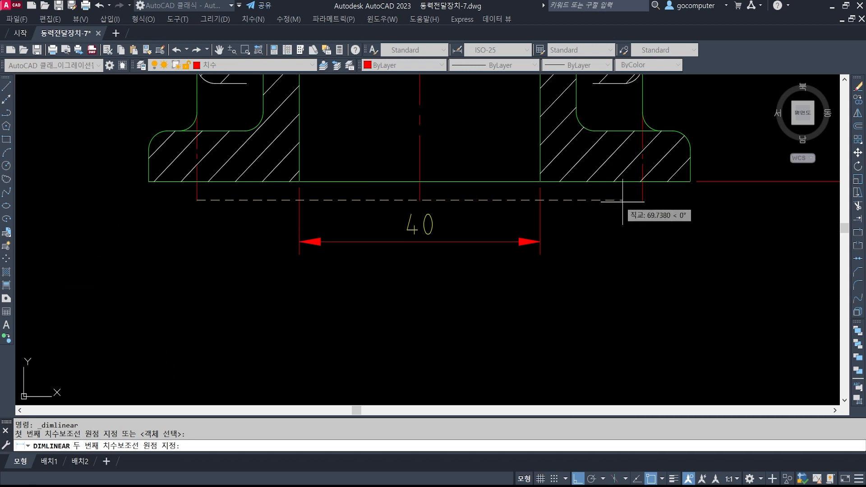
pyautogui.click(642, 199)
pyautogui.click(616, 284)
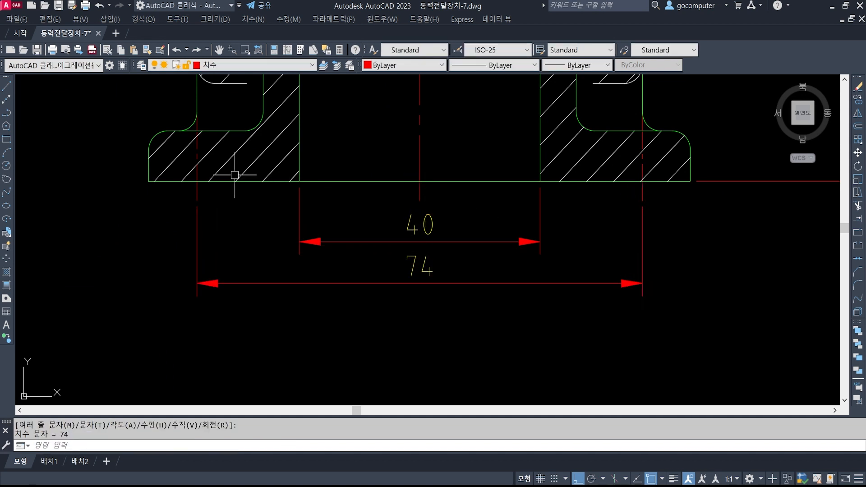
# Step: Add a horizontal linear dimension across the base's overall width, placed below the hole-spacing dimension
pyautogui.press('space')
pyautogui.click(148, 182)
pyautogui.click(690, 181)
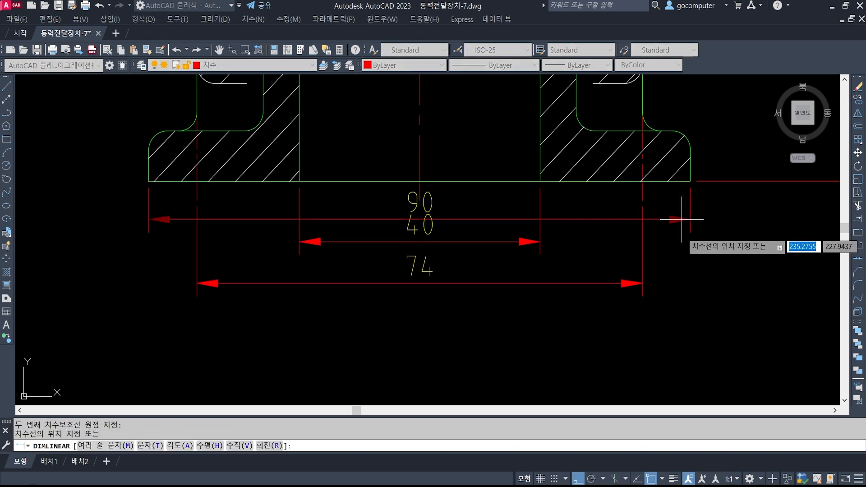
pyautogui.click(675, 323)
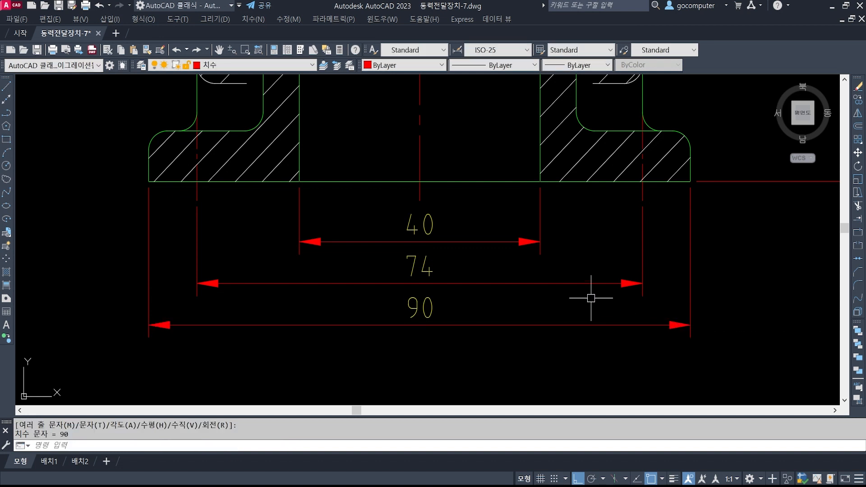
# Step: Examine the section view and the adjacent half front view to check which dimensions are still missing
pyautogui.scroll(-3, 525, 287)
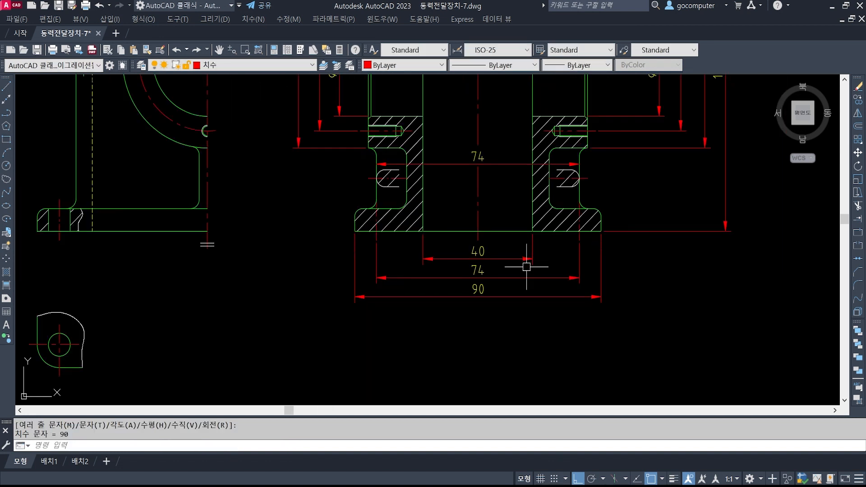
pyautogui.moveTo(472, 256); pyautogui.dragTo(403, 267, button='middle')
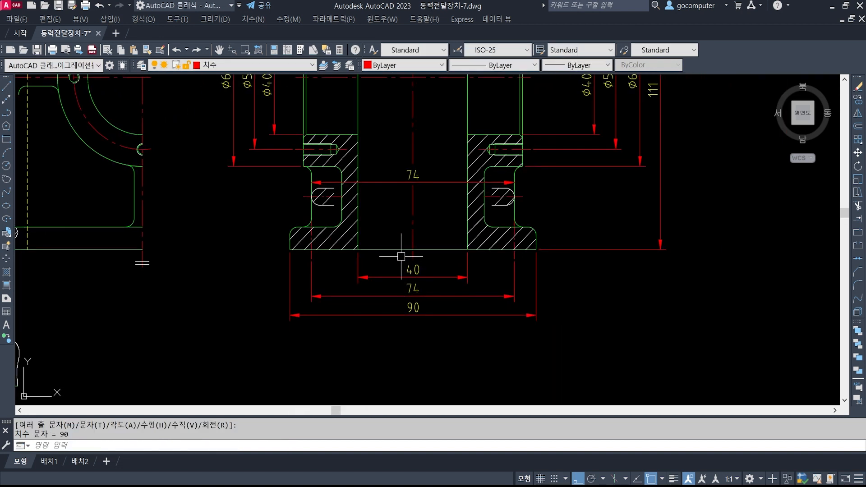
pyautogui.moveTo(370, 259)
pyautogui.mouseDown(button='middle')
pyautogui.moveTo(513, 262)
pyautogui.moveTo(514, 304)
pyautogui.mouseUp(button='middle')
pyautogui.moveTo(414, 280); pyautogui.dragTo(413, 280, button='middle')
pyautogui.scroll(-3, 413, 304)
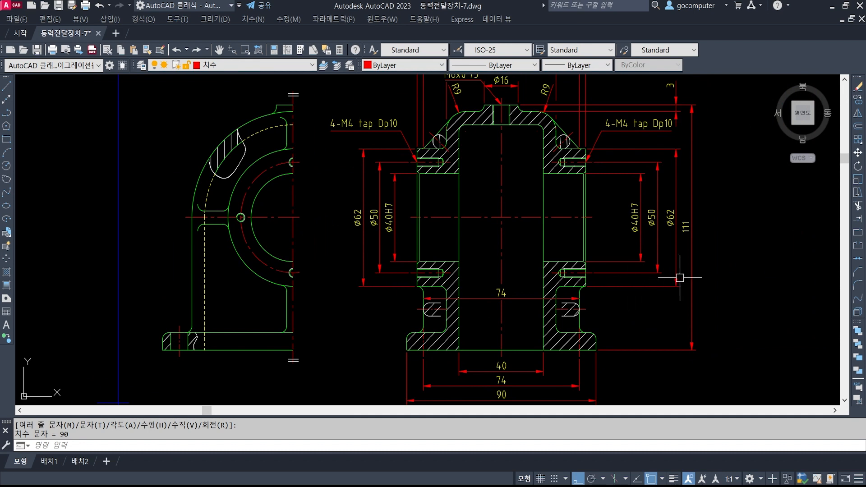
pyautogui.scroll(3, 529, 205)
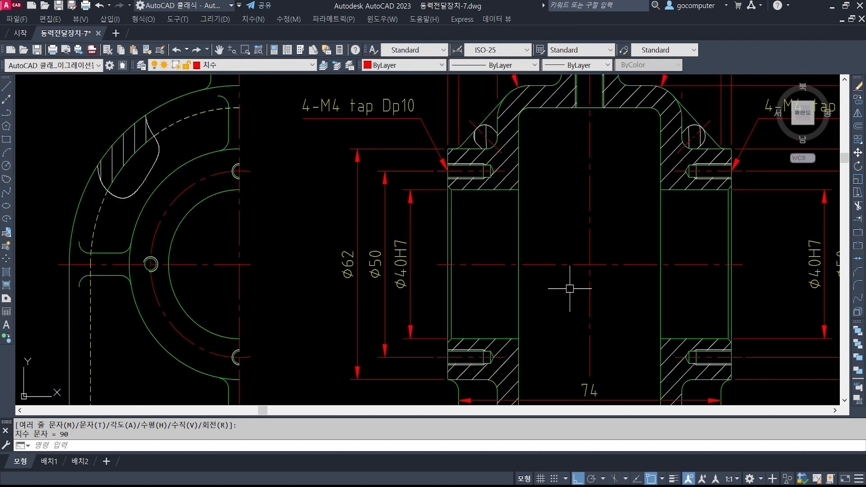
pyautogui.moveTo(570, 288); pyautogui.dragTo(535, 233, button='middle')
pyautogui.moveTo(580, 323); pyautogui.dragTo(525, 184, button='middle')
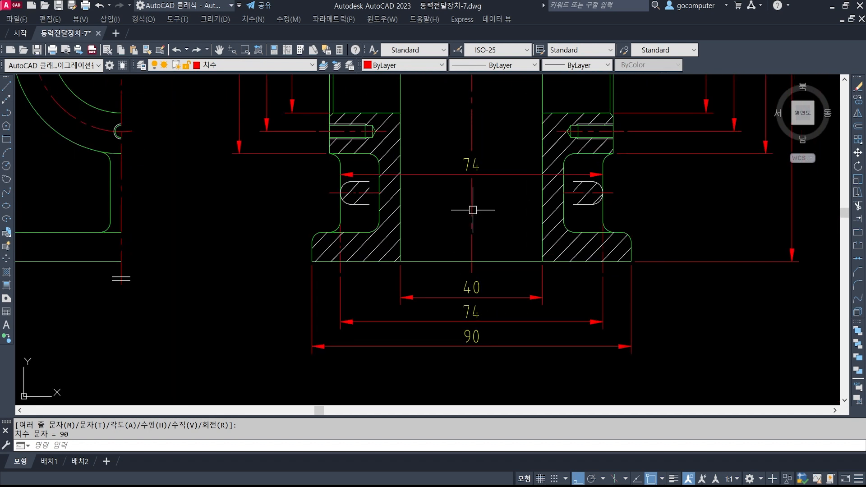
pyautogui.click(483, 281)
pyautogui.moveTo(515, 274); pyautogui.dragTo(513, 337, button='middle')
pyautogui.moveTo(512, 163); pyautogui.dragTo(512, 226, button='middle')
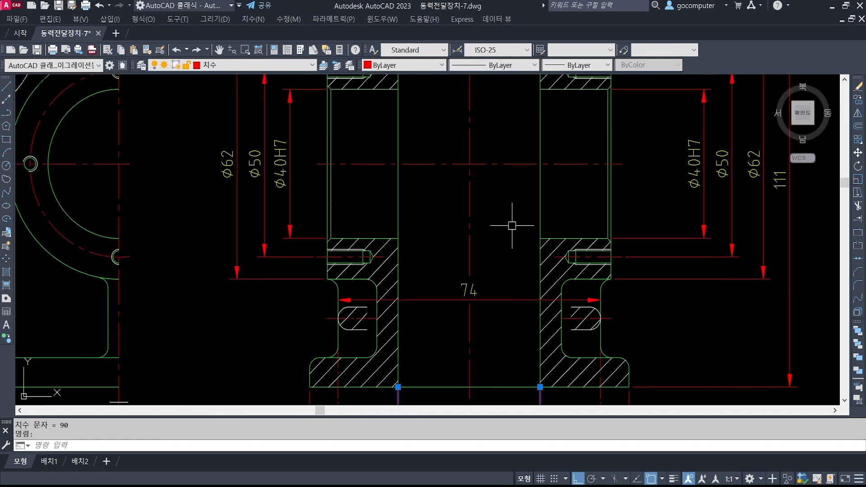
pyautogui.press('Escape')
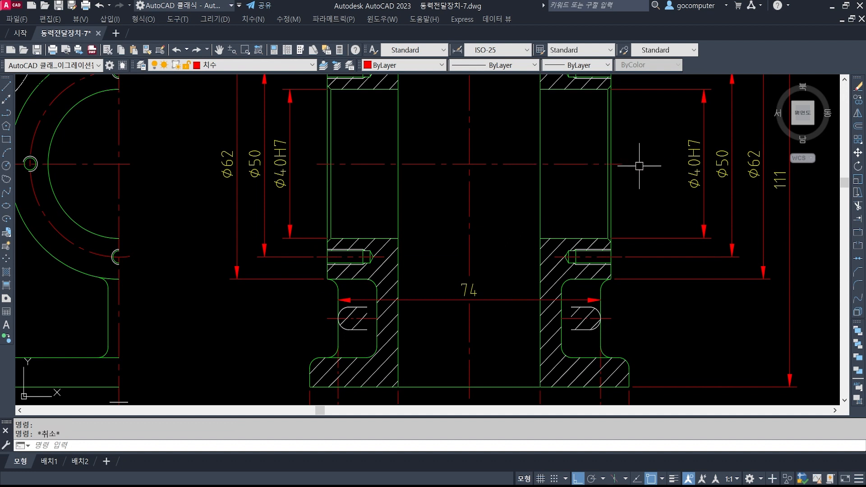
pyautogui.press('Escape')
pyautogui.scroll(-2, 516, 236)
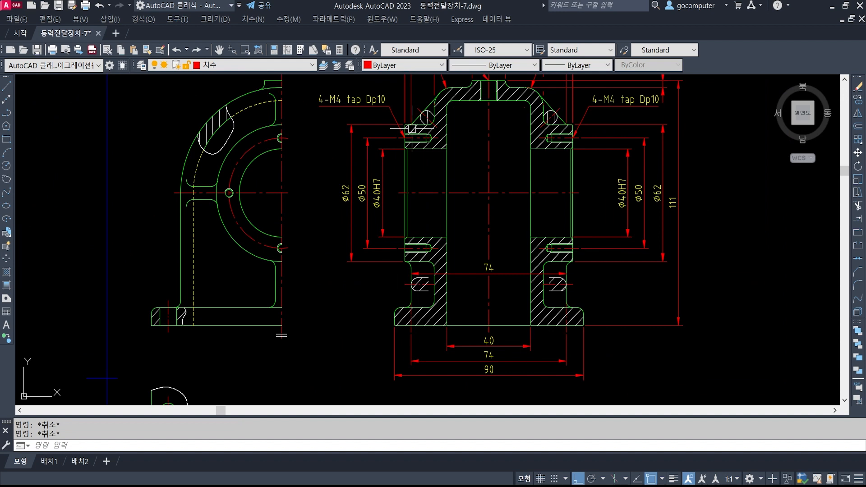
pyautogui.moveTo(378, 229); pyautogui.dragTo(564, 231, button='middle')
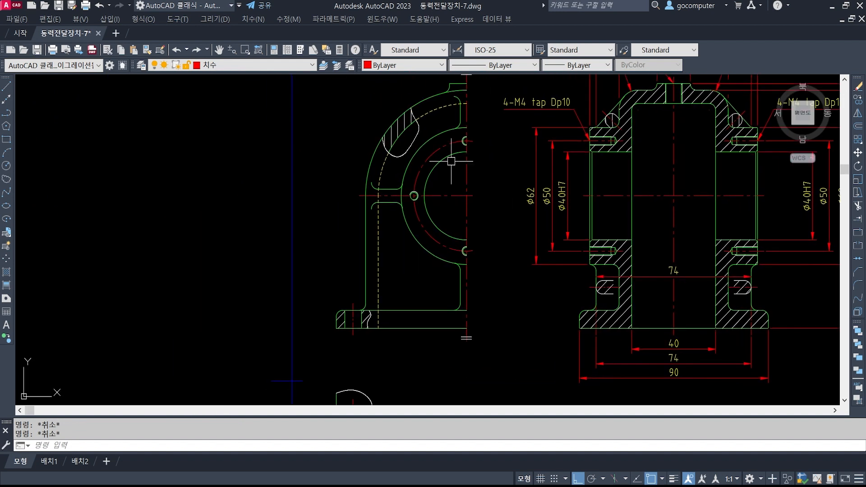
pyautogui.moveTo(457, 158); pyautogui.dragTo(468, 197, button='middle')
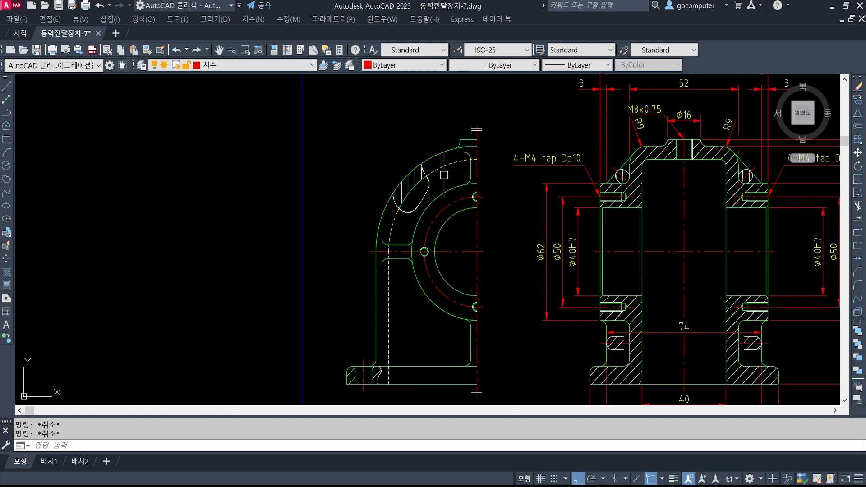
pyautogui.scroll(2, 404, 158)
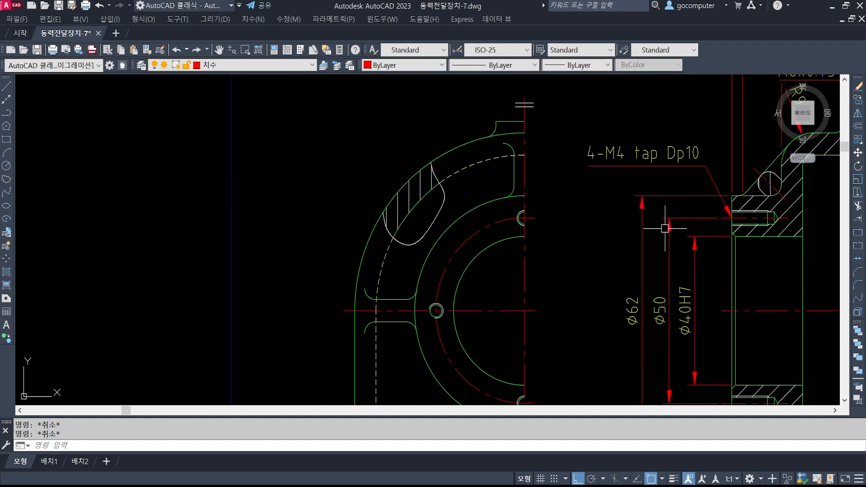
pyautogui.moveTo(665, 228); pyautogui.dragTo(453, 118, button='middle')
pyautogui.moveTo(636, 284); pyautogui.dragTo(568, 132, button='middle')
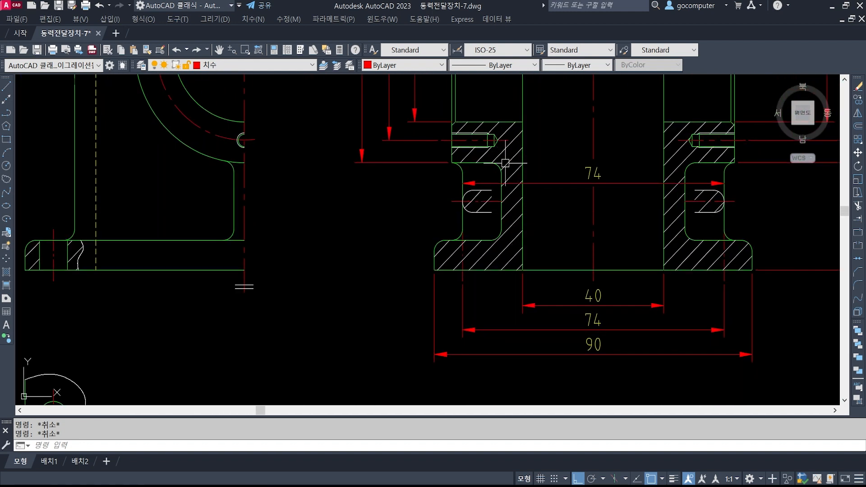
pyautogui.moveTo(506, 163); pyautogui.dragTo(506, 195, button='middle')
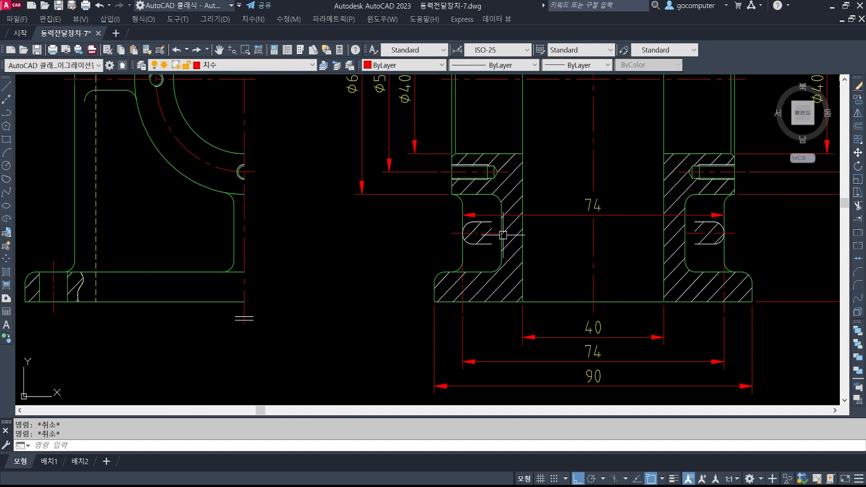
# Step: Add a horizontal linear dimension across the section view's left lower wall thickness, just above the base
pyautogui.moveTo(479, 310); pyautogui.dragTo(483, 242, button='middle')
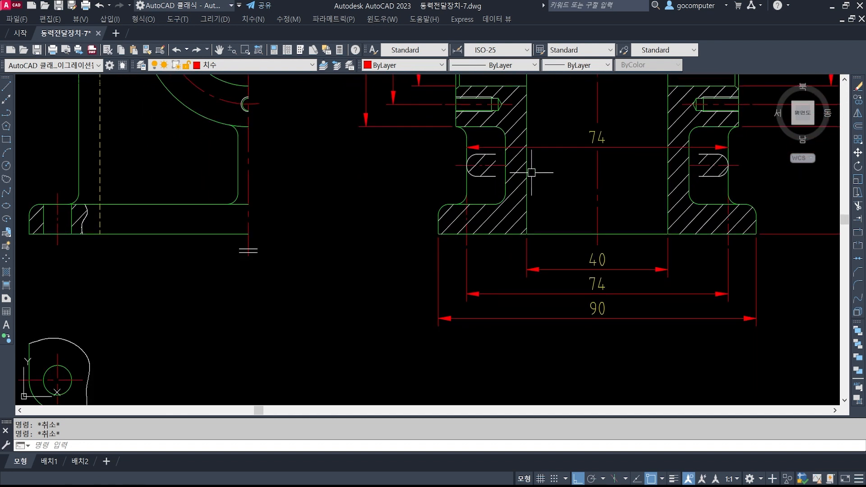
pyautogui.write('dli')
pyautogui.press('Return')
pyautogui.scroll(4, 508, 198)
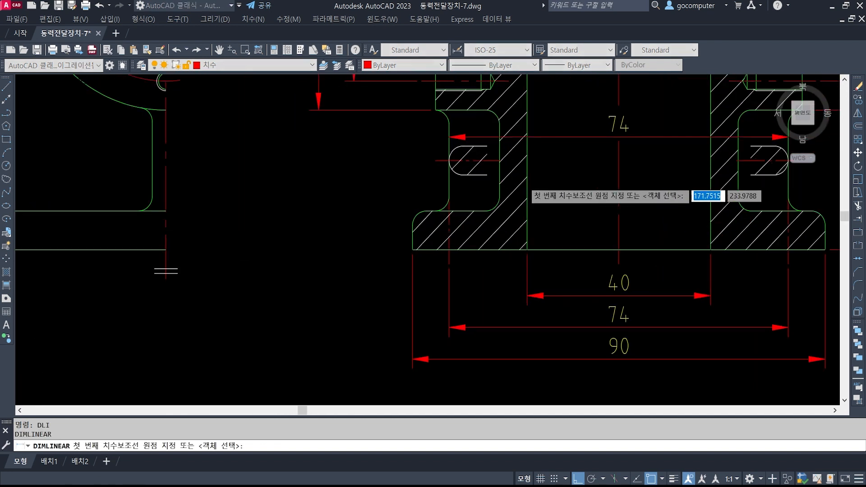
pyautogui.click(482, 207)
pyautogui.click(529, 207)
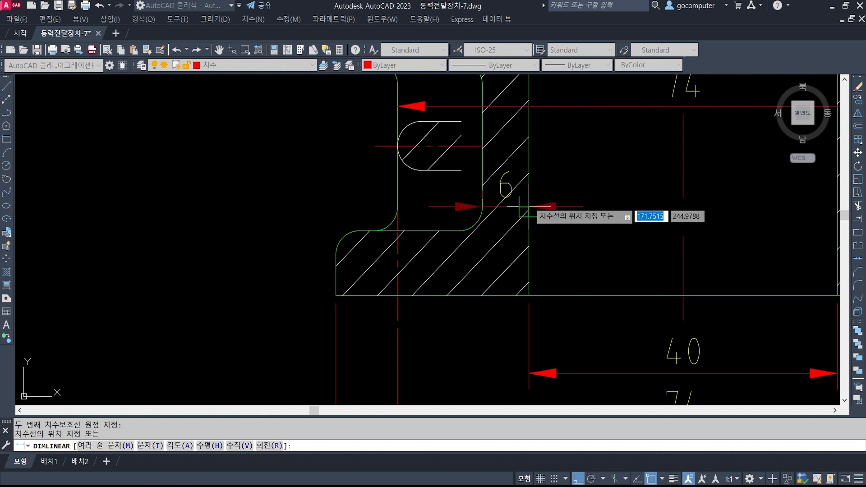
pyautogui.click(519, 207)
# Step: Move the left wall thickness dimension's text out of the hatching, into the empty cavity beside the wall
pyautogui.click(505, 185)
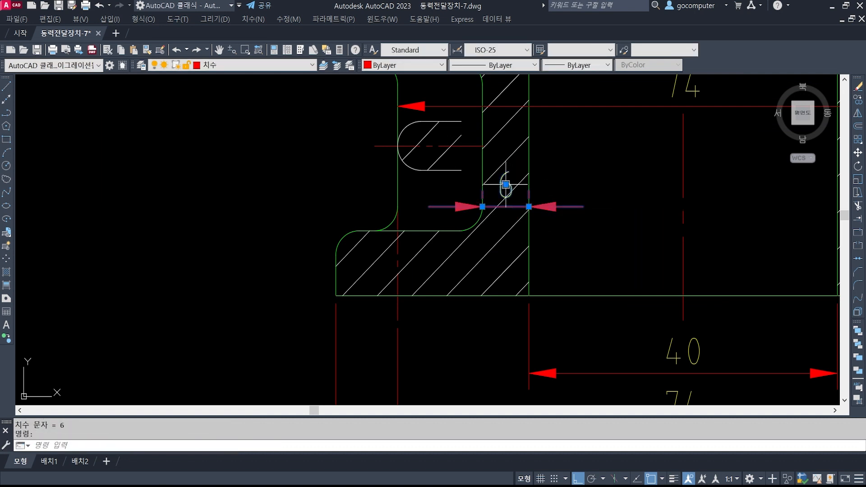
pyautogui.click(506, 185)
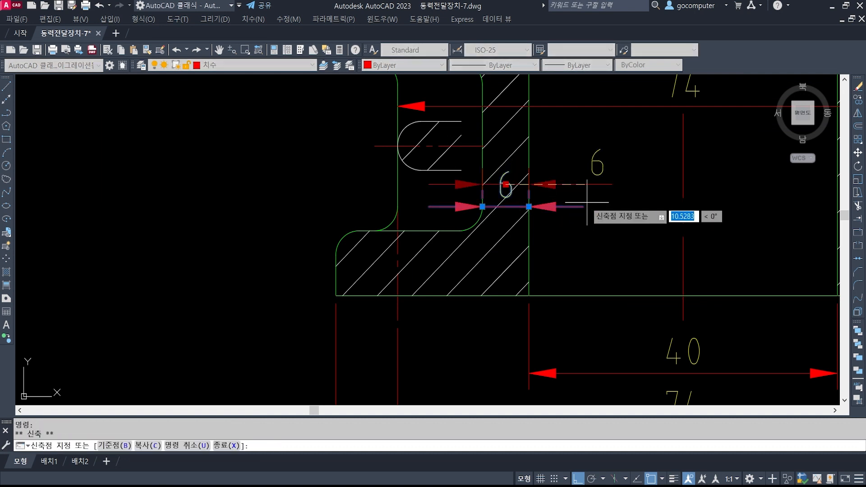
pyautogui.click(581, 200)
pyautogui.press('Escape')
pyautogui.press('Escape')
# Step: Match the properties of the wall thickness dimension to those of the 74 dimension above it
pyautogui.moveTo(463, 221); pyautogui.dragTo(458, 232, button='middle')
pyautogui.write('ma')
pyautogui.press('Return')
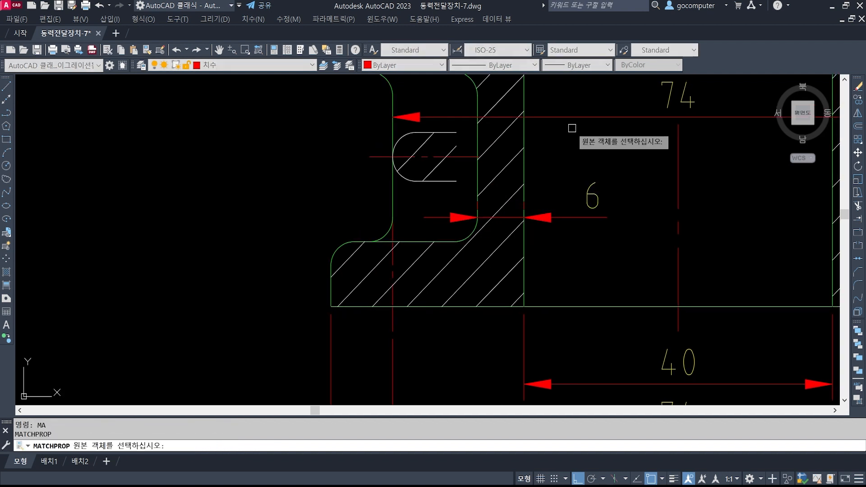
pyautogui.click(567, 117)
pyautogui.click(548, 215)
pyautogui.press('Return')
pyautogui.scroll(-3, 533, 216)
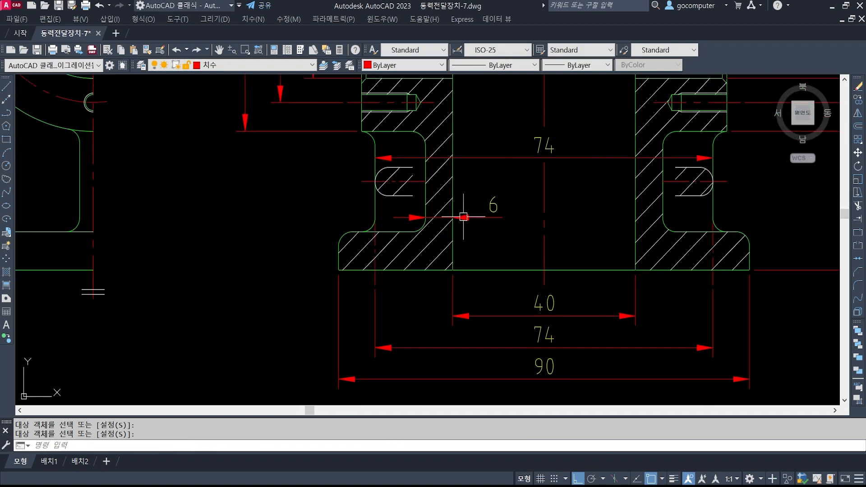
pyautogui.scroll(-3, 472, 201)
pyautogui.scroll(4, 328, 153)
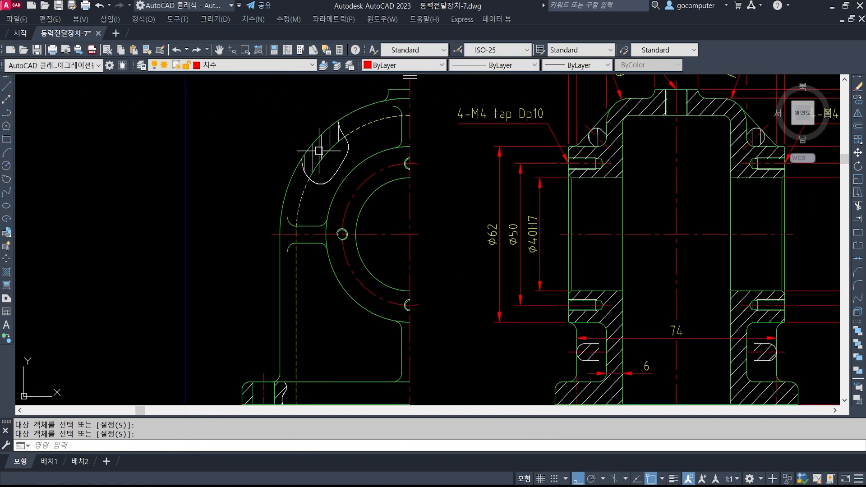
pyautogui.write('le')
pyautogui.press('Return')
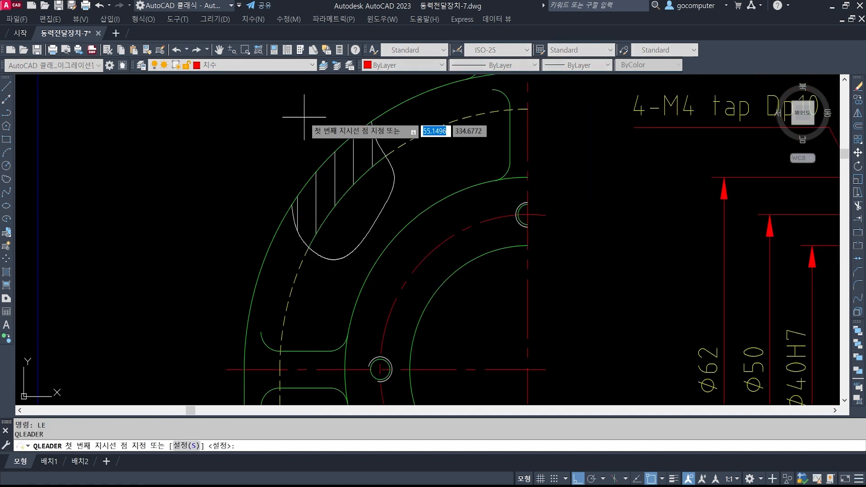
pyautogui.press('Escape')
pyautogui.press('Escape')
pyautogui.write('dli')
pyautogui.press('Return')
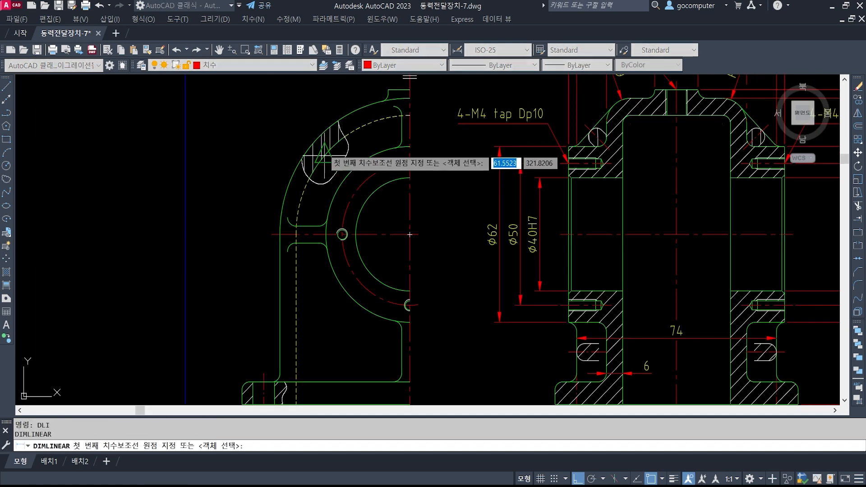
pyautogui.scroll(3, 315, 162)
pyautogui.click(328, 170)
pyautogui.keyDown('shift'); pyautogui.rightClick(328, 171); pyautogui.keyUp('shift')
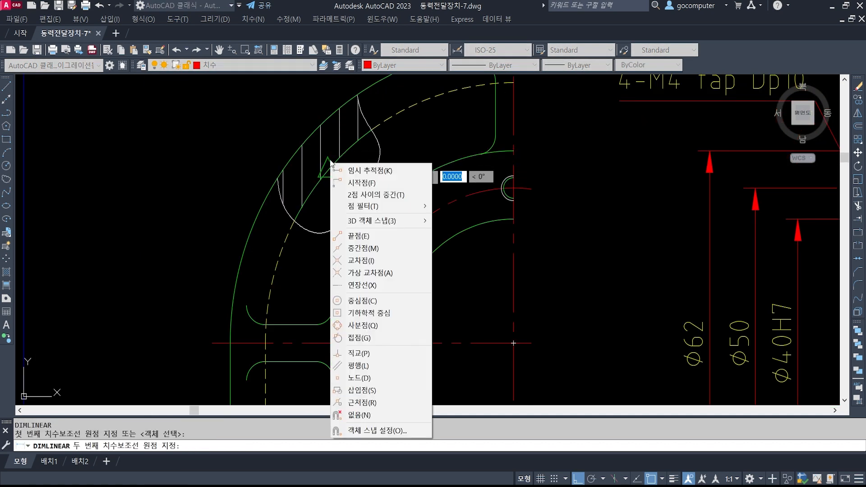
pyautogui.click(361, 353)
pyautogui.click(295, 135)
pyautogui.keyDown('shift'); pyautogui.rightClick(305, 134); pyautogui.keyUp('shift')
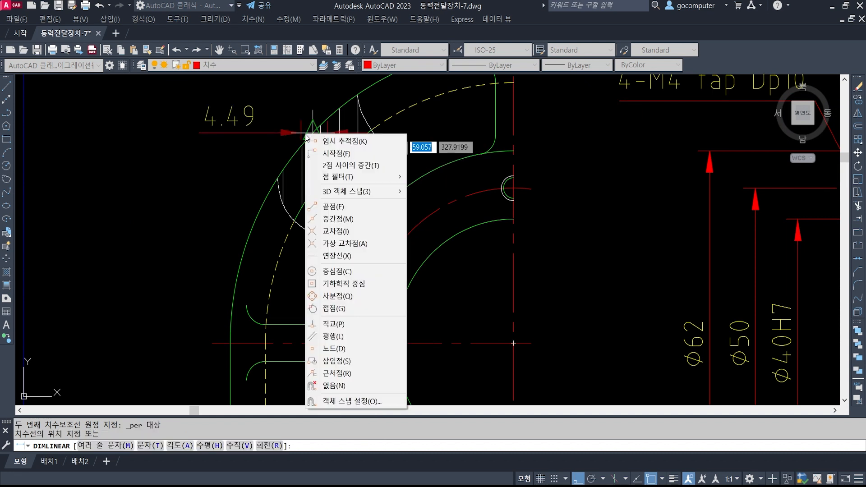
pyautogui.press('Escape')
pyautogui.press('Escape')
pyautogui.press('Escape')
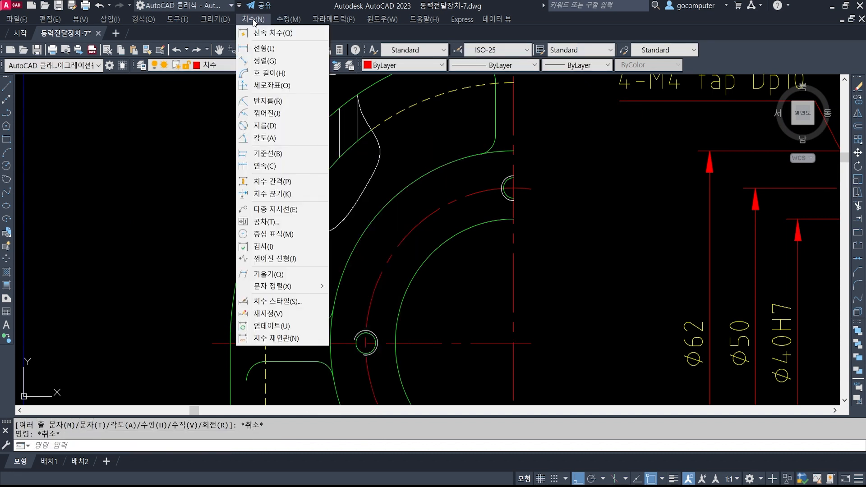
# Step: Add an aligned dimension across the curved wall's thickness in the half front view's upper broken-out section
pyautogui.click(253, 19)
pyautogui.click(271, 68)
pyautogui.write('dli')
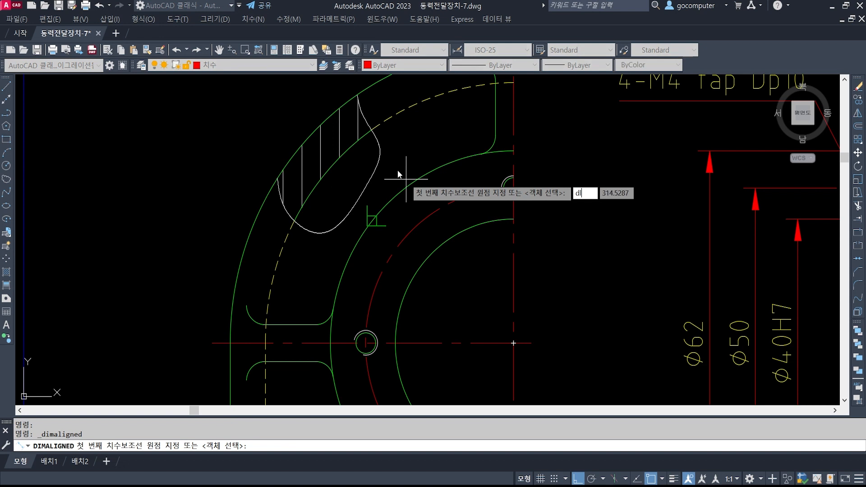
pyautogui.press('Return')
pyautogui.press('Return')
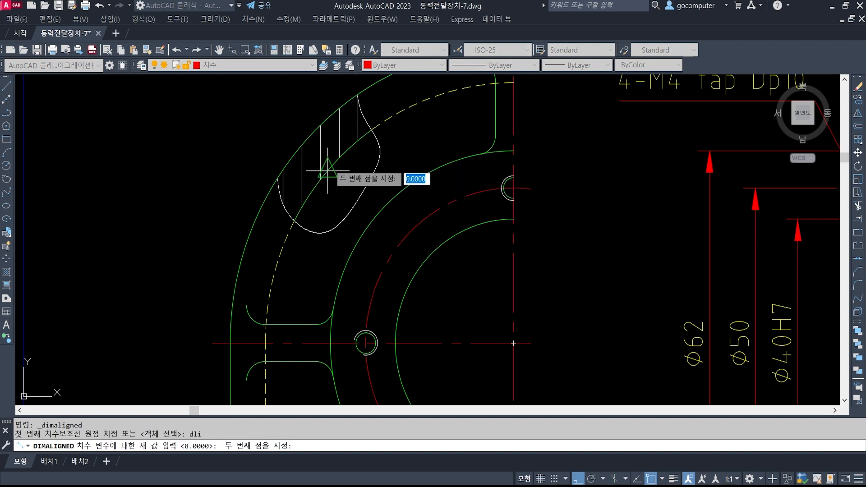
pyautogui.keyDown('shift'); pyautogui.rightClick(331, 167); pyautogui.keyUp('shift')
pyautogui.click(359, 355)
pyautogui.press('Escape')
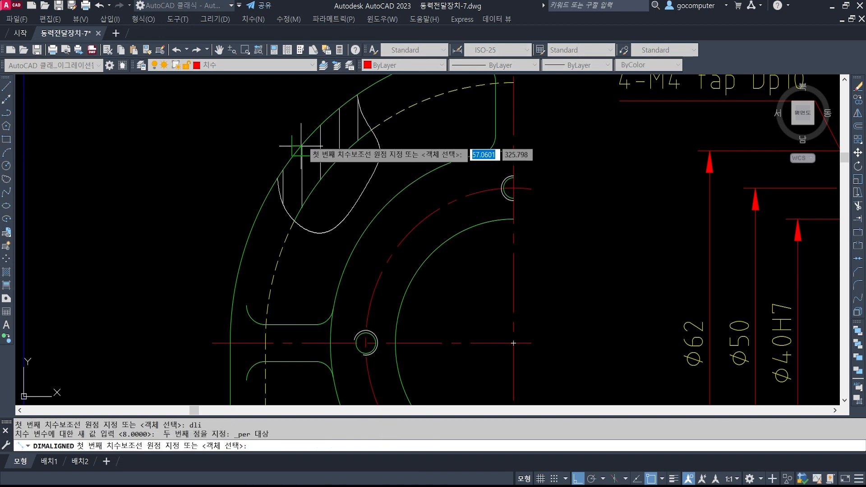
pyautogui.press('Escape')
pyautogui.press('space')
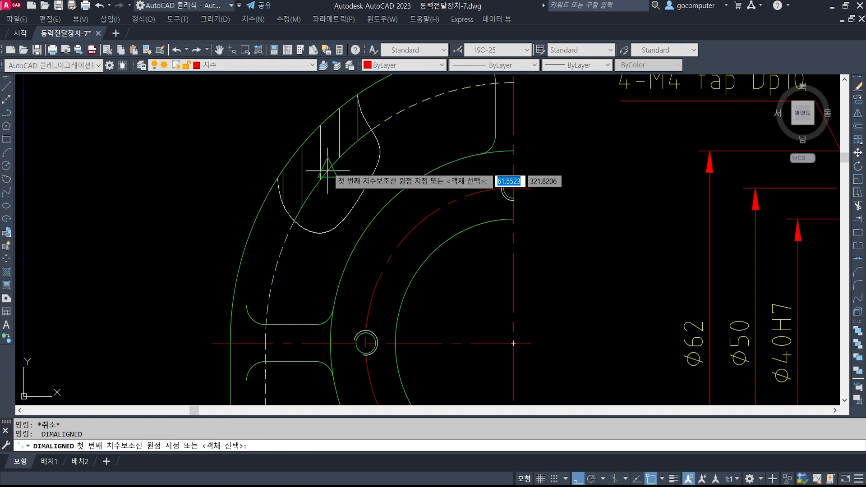
pyautogui.click(328, 170)
pyautogui.click(292, 147)
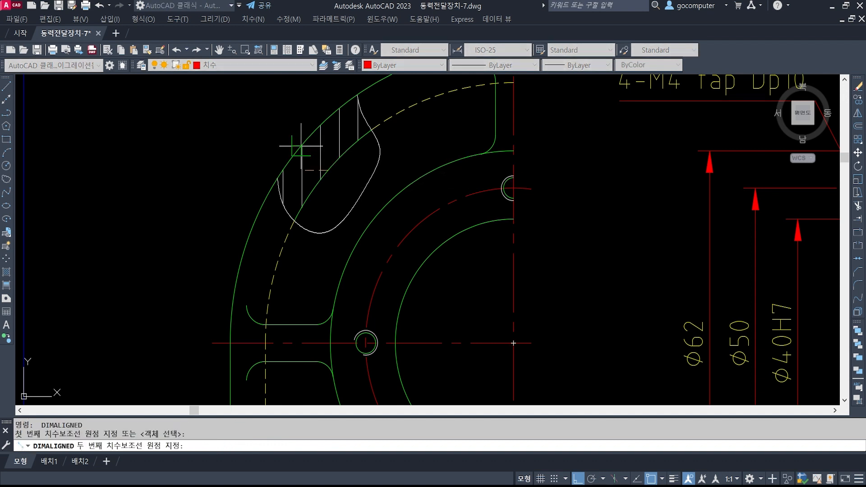
pyautogui.click(311, 152)
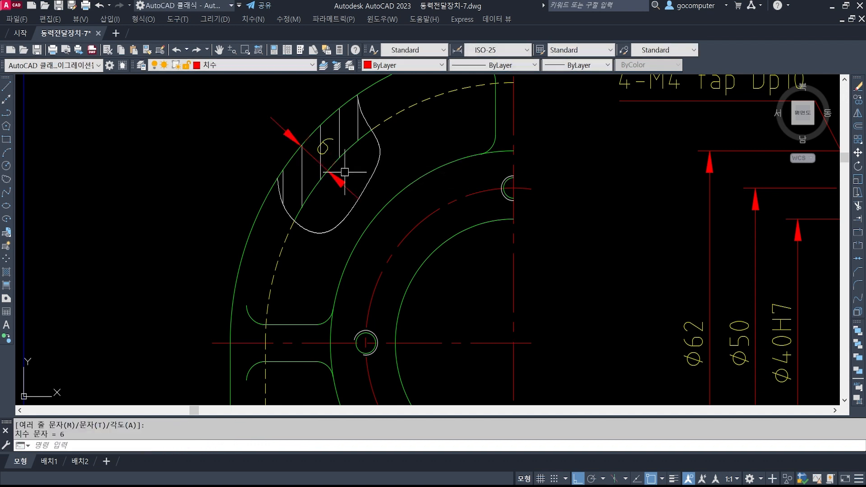
# Step: Move the curved wall thickness dimension's text outside the outer arc, along its dimension line
pyautogui.click(331, 144)
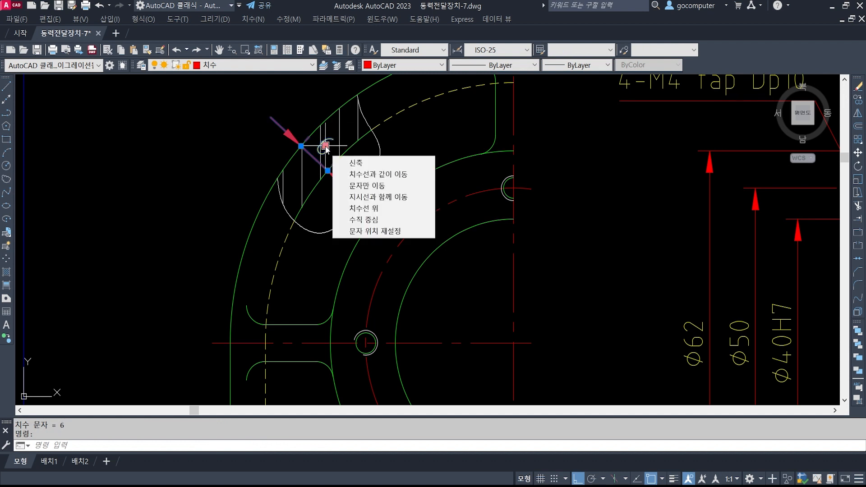
pyautogui.click(325, 146)
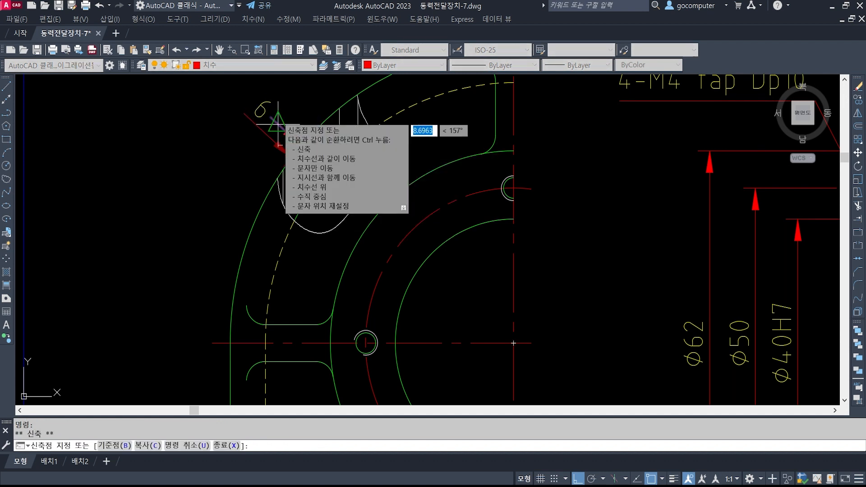
pyautogui.click(266, 112)
pyautogui.press('Escape')
pyautogui.moveTo(345, 158); pyautogui.dragTo(354, 188, button='middle')
# Step: Match the properties of the half front view's aligned thickness dimension to the 74 dimension inside the section view
pyautogui.write('ma')
pyautogui.press('Return')
pyautogui.scroll(4, 327, 162)
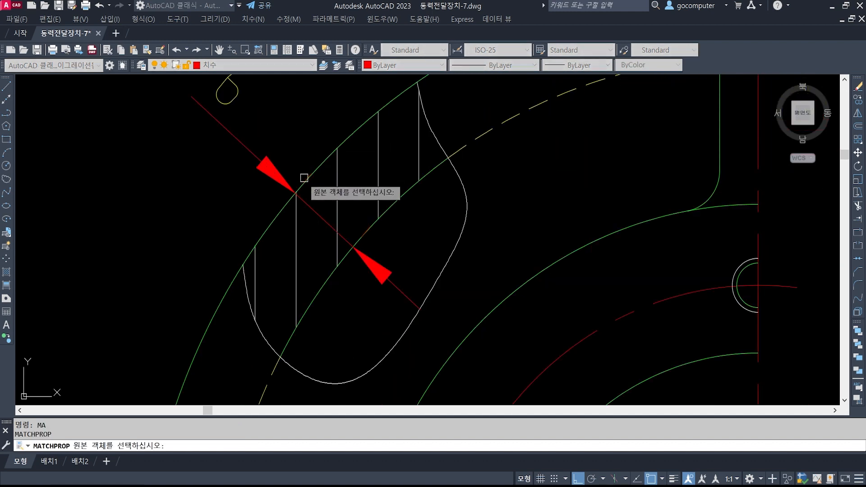
pyautogui.scroll(-5, 379, 186)
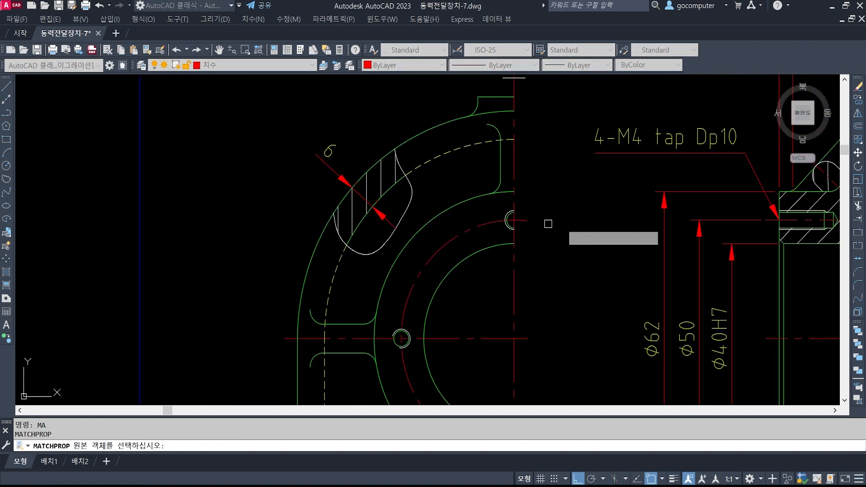
pyautogui.moveTo(642, 220); pyautogui.dragTo(509, 103, button='middle')
pyautogui.moveTo(701, 314)
pyautogui.mouseDown(button='middle')
pyautogui.moveTo(618, 250)
pyautogui.moveTo(453, 174)
pyautogui.mouseUp(button='middle')
pyautogui.click(567, 253)
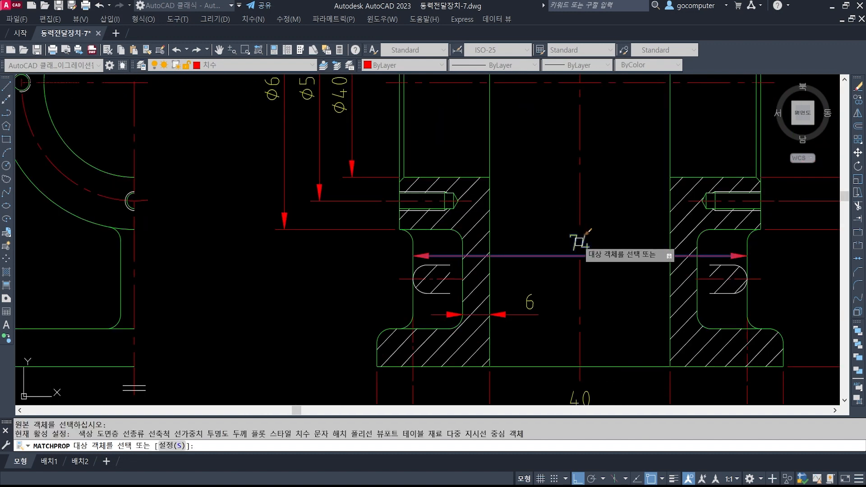
pyautogui.moveTo(152, 133); pyautogui.dragTo(445, 370, button='middle')
pyautogui.click(254, 139)
pyautogui.press('Return')
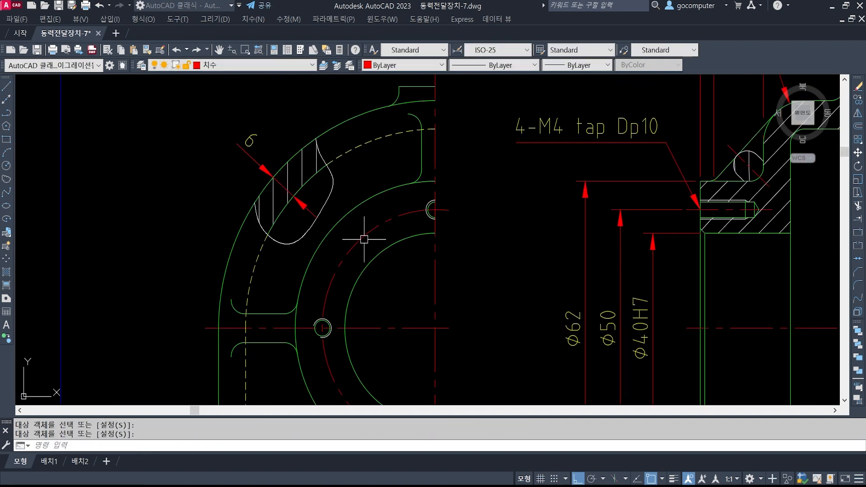
# Step: Examine the half front view from its top boss to its base to check which dimensions are still missing
pyautogui.moveTo(288, 235); pyautogui.dragTo(367, 270, button='middle')
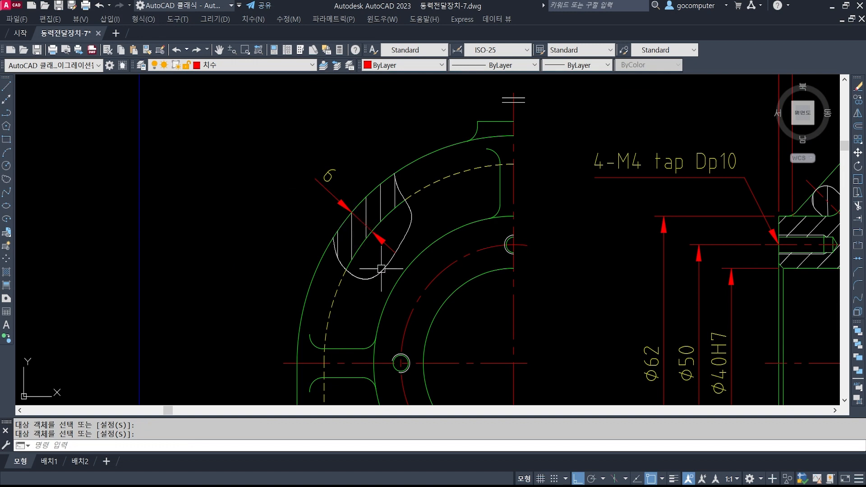
pyautogui.moveTo(440, 314); pyautogui.dragTo(368, 253, button='middle')
pyautogui.scroll(-1, 496, 300)
pyautogui.moveTo(496, 301)
pyautogui.mouseDown(button='middle')
pyautogui.moveTo(441, 257)
pyautogui.moveTo(421, 286)
pyautogui.moveTo(611, 216)
pyautogui.mouseUp(button='middle')
pyautogui.moveTo(356, 241)
pyautogui.mouseDown(button='middle')
pyautogui.moveTo(455, 258)
pyautogui.moveTo(482, 215)
pyautogui.mouseUp(button='middle')
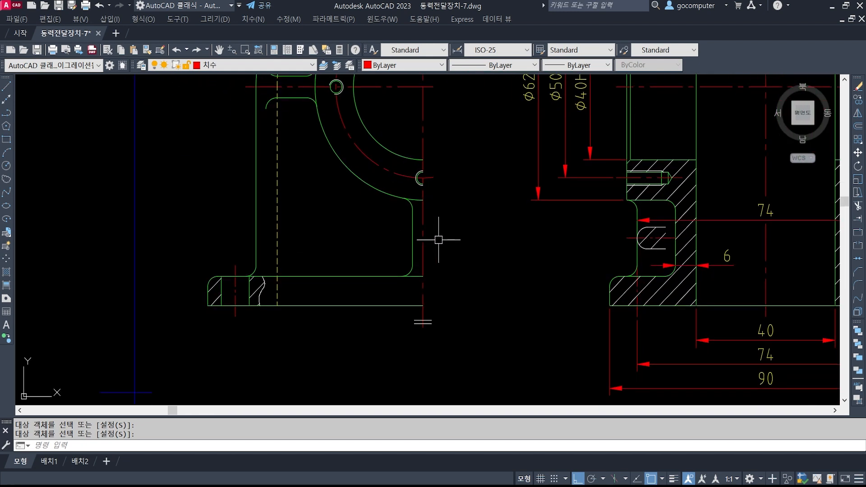
pyautogui.moveTo(426, 190); pyautogui.dragTo(364, 226, button='middle')
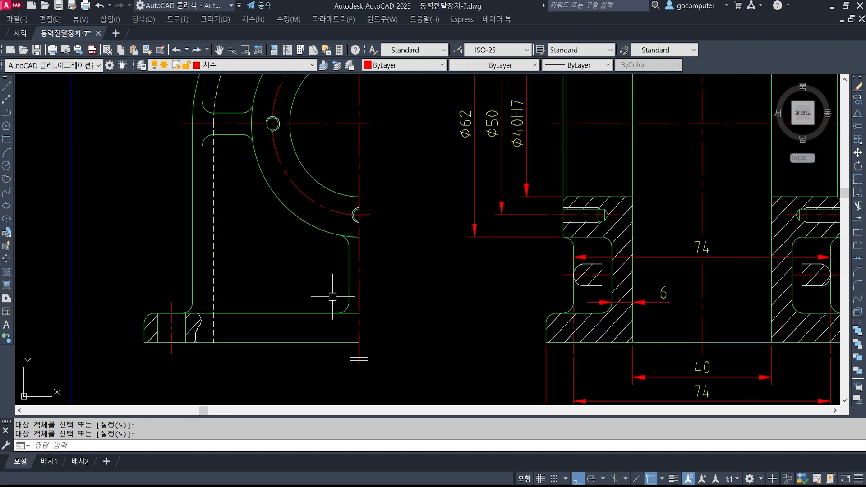
pyautogui.moveTo(346, 160); pyautogui.dragTo(409, 283, button='middle')
pyautogui.moveTo(430, 107); pyautogui.dragTo(400, 195, button='middle')
# Step: Start a linear dimension for the top of the half front view
pyautogui.write('dli')
pyautogui.press('Return')
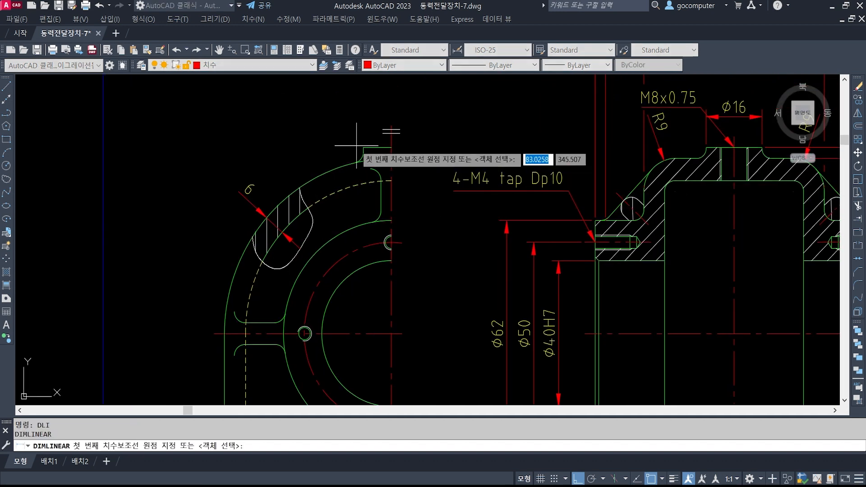
# Step: Place a 6 mm horizontal linear dimension above the half front view, from the upper rib's edge across the vertical centreline
pyautogui.scroll(3, 358, 144)
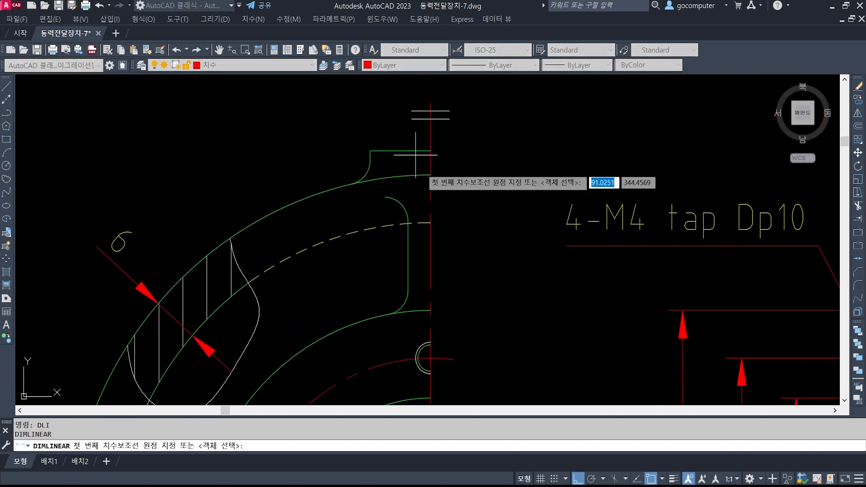
pyautogui.click(408, 221)
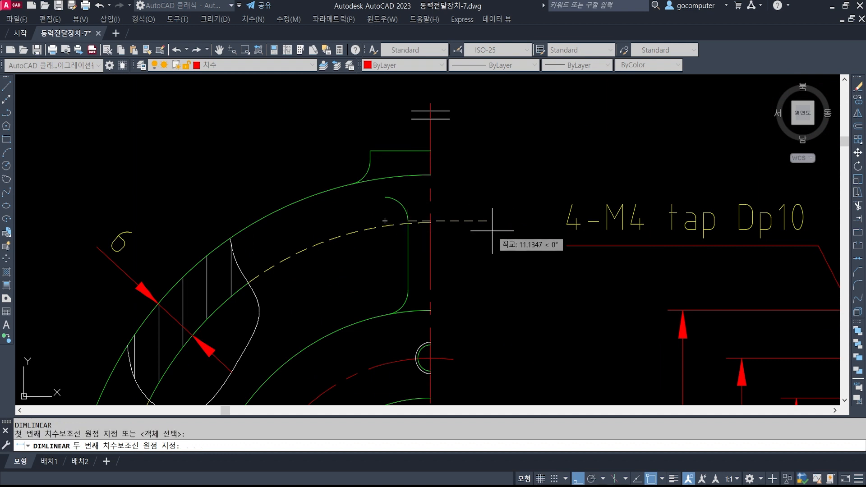
pyautogui.write('6')
pyautogui.press('Return')
pyautogui.moveTo(464, 70); pyautogui.dragTo(475, 167, button='middle')
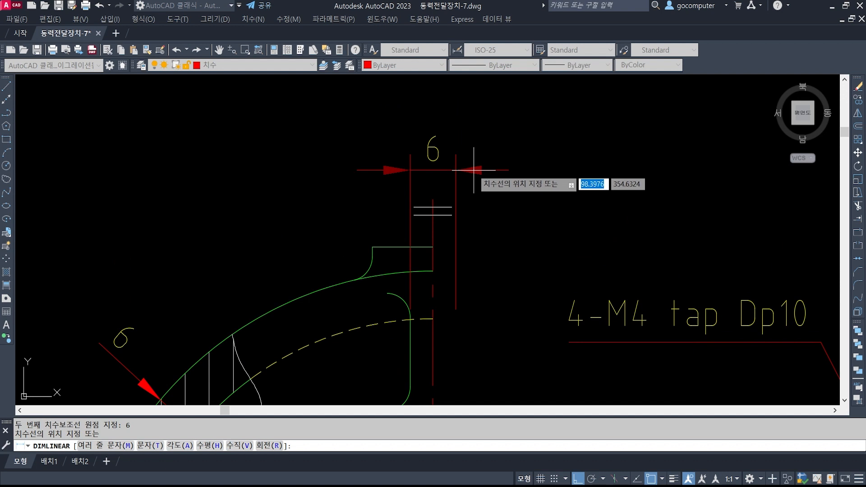
pyautogui.click(472, 170)
pyautogui.moveTo(503, 251); pyautogui.dragTo(509, 212, button='middle')
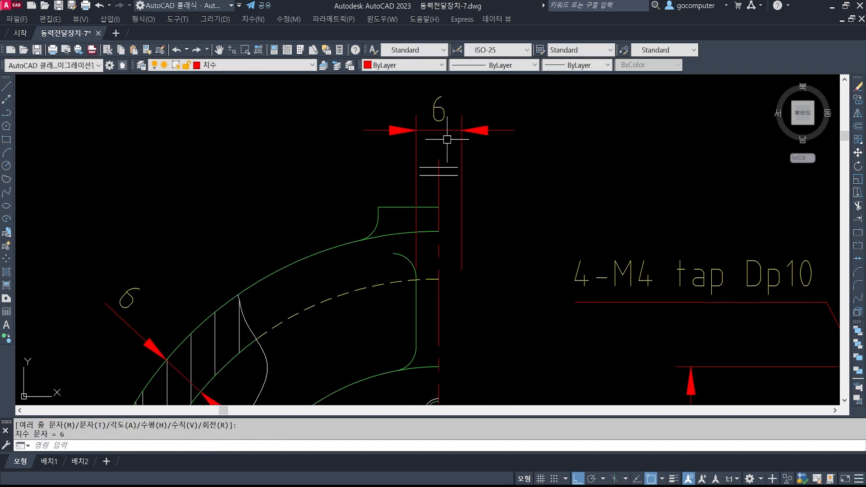
pyautogui.press('Escape')
# Step: Set the second arrowhead of the new rib width dimension to none (없음)
pyautogui.click(465, 135)
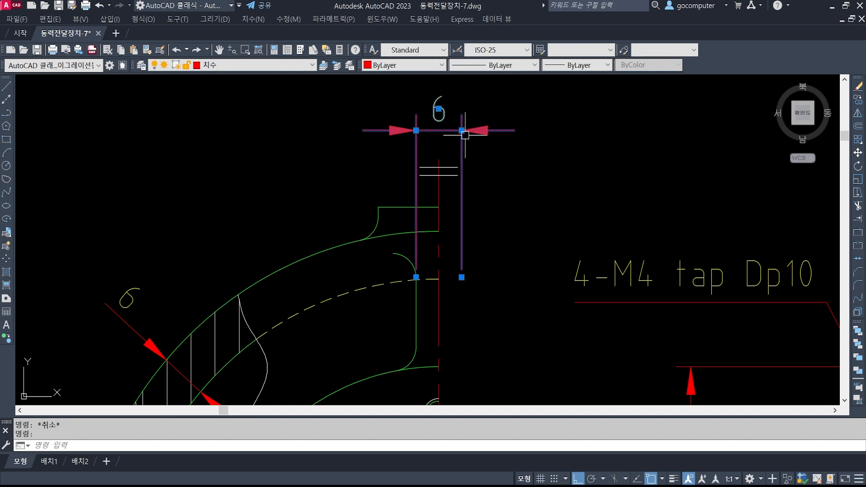
pyautogui.write('ch')
pyautogui.press('Return')
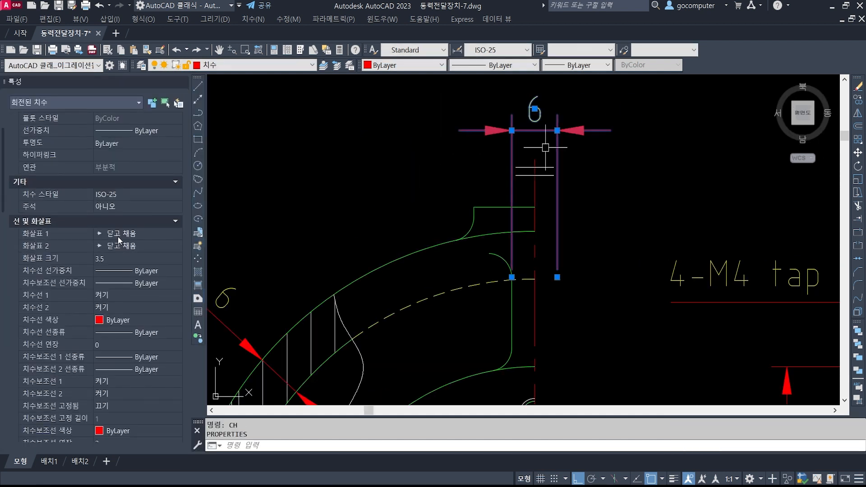
pyautogui.click(177, 246)
pyautogui.moveTo(178, 284); pyautogui.dragTo(177, 328)
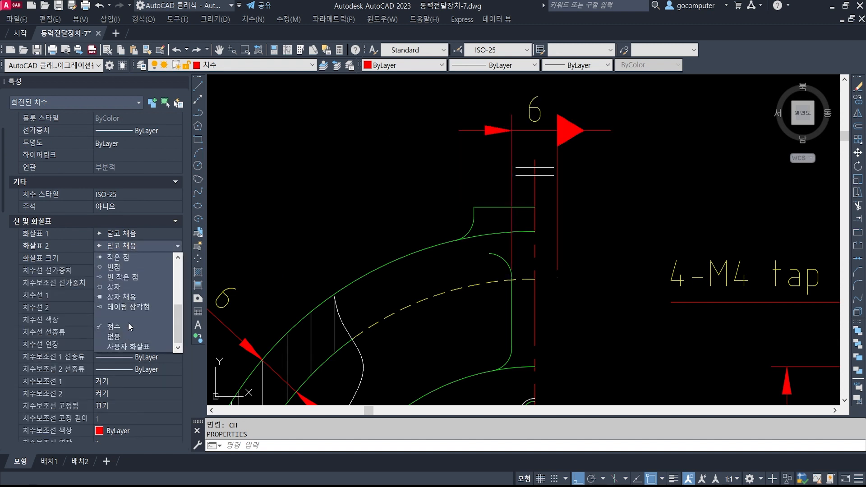
pyautogui.click(115, 336)
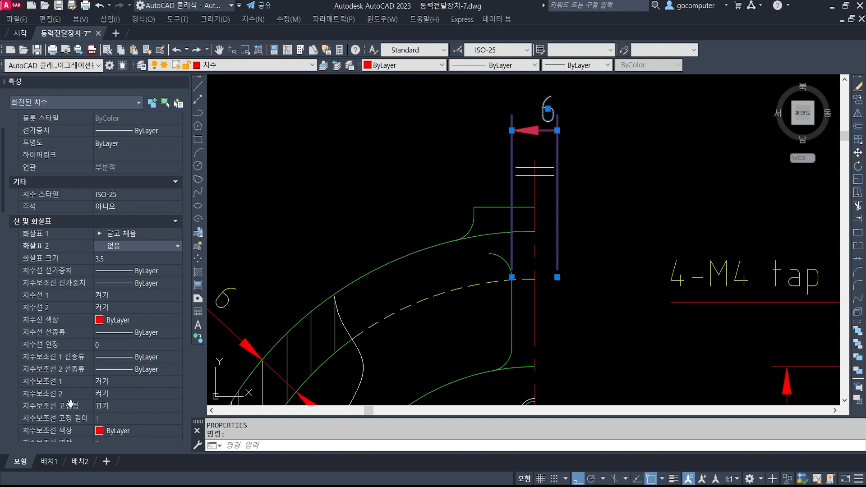
# Step: Turn off the second extension line of the rib width dimension and close its properties
pyautogui.click(145, 397)
pyautogui.click(145, 395)
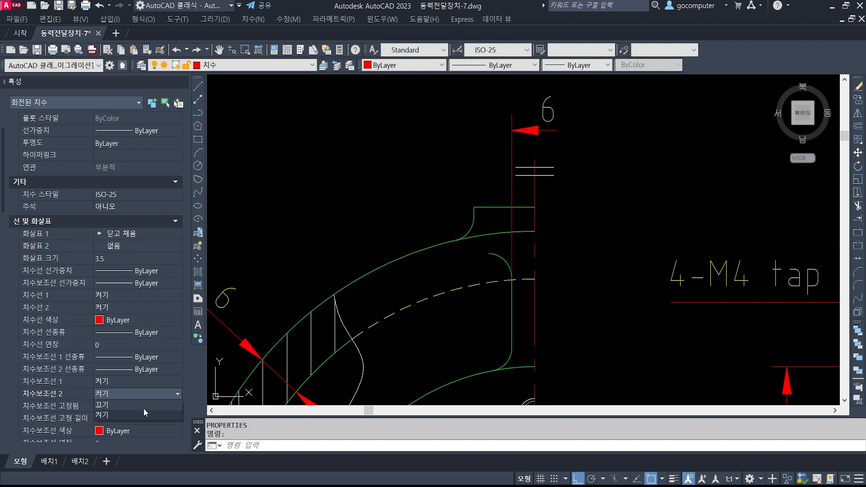
pyautogui.click(145, 406)
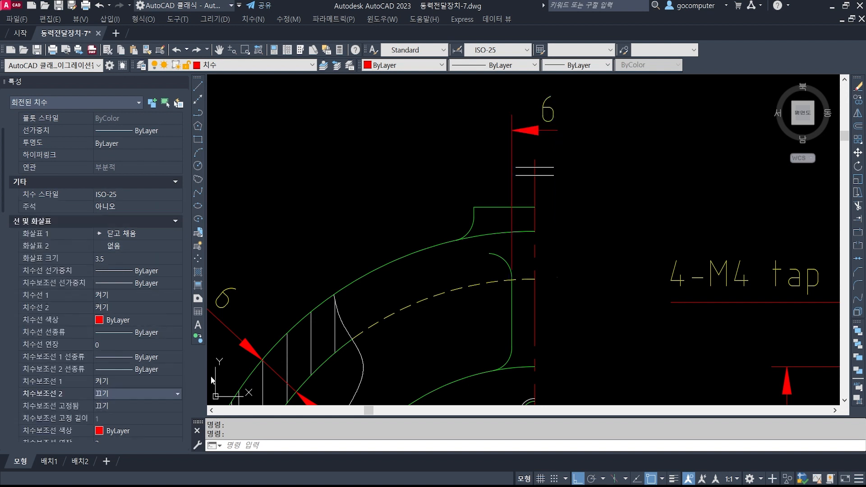
pyautogui.click(182, 81)
pyautogui.press('Escape')
pyautogui.press('Escape')
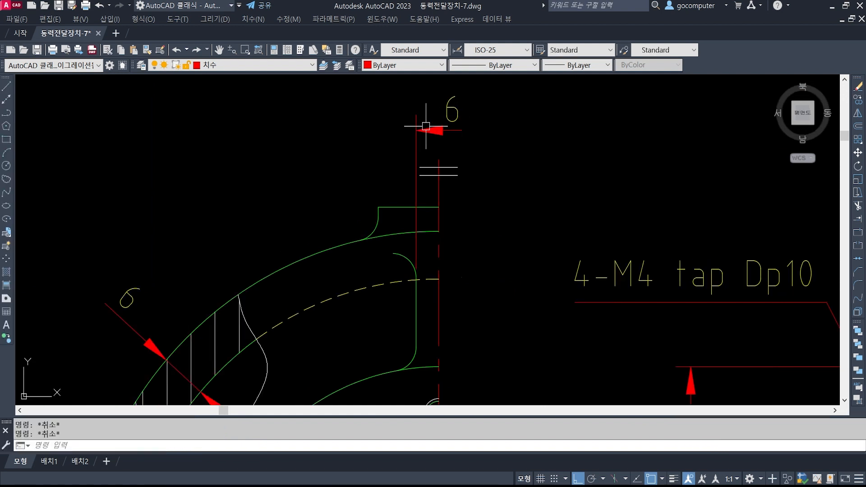
# Step: Edit the rib width dimension's text to read 4-6
pyautogui.write('ed')
pyautogui.press('Return')
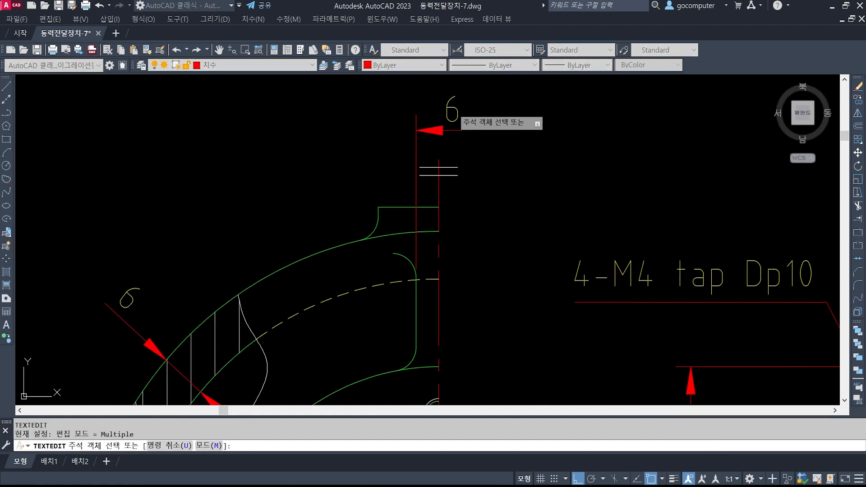
pyautogui.click(452, 109)
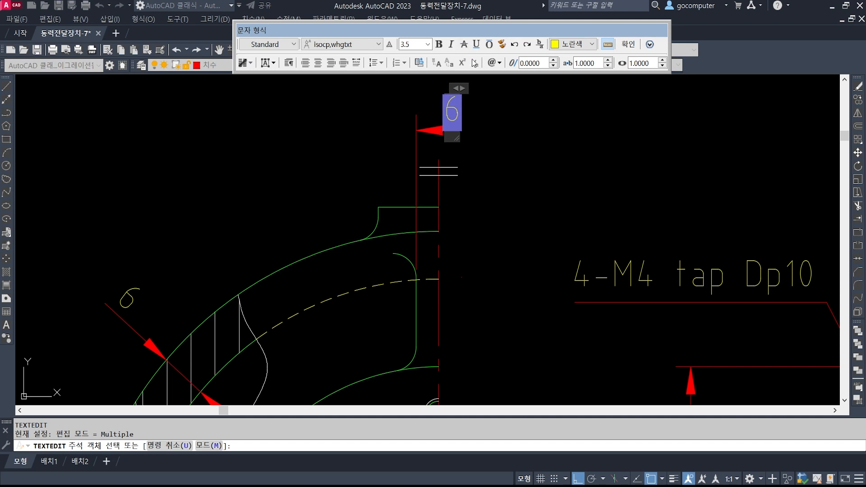
pyautogui.scroll(-5, 481, 146)
pyautogui.moveTo(677, 366); pyautogui.dragTo(576, 257, button='middle')
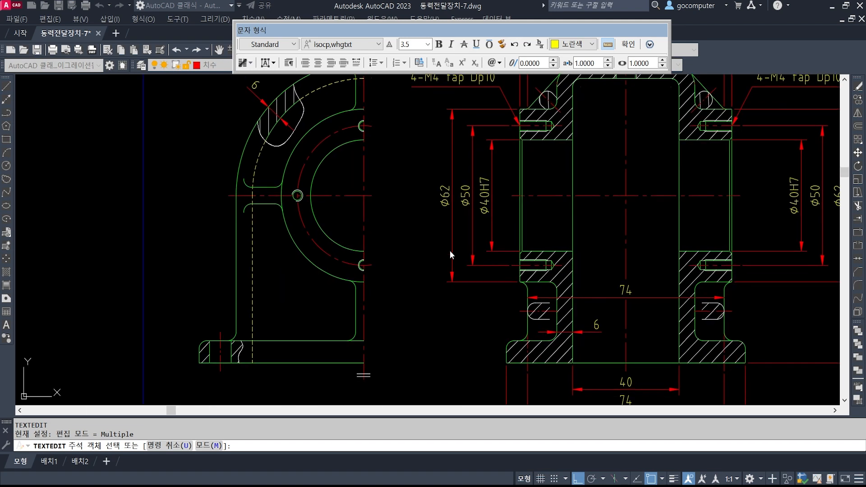
pyautogui.moveTo(414, 197)
pyautogui.mouseDown(button='middle')
pyautogui.moveTo(416, 230)
pyautogui.moveTo(413, 199)
pyautogui.mouseUp(button='middle')
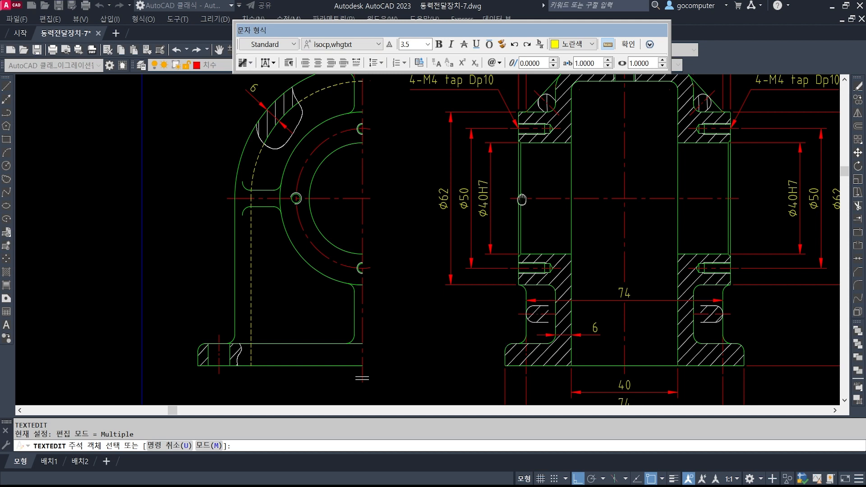
pyautogui.moveTo(521, 199); pyautogui.dragTo(524, 294, button='middle')
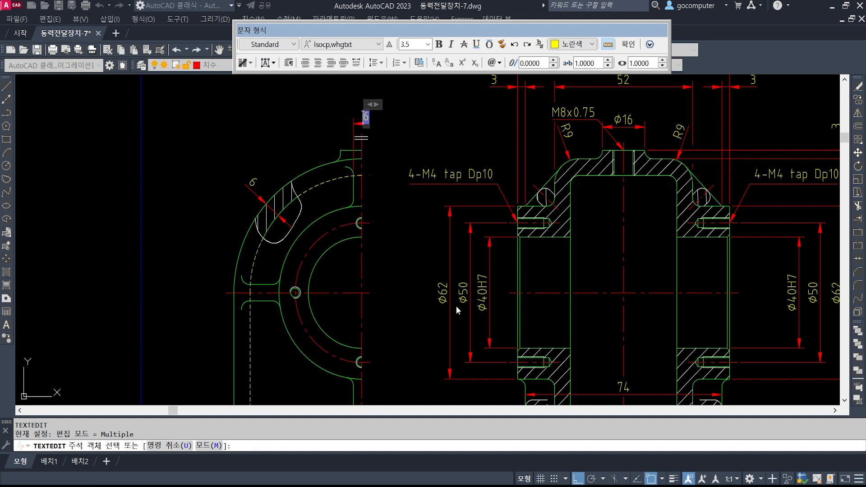
pyautogui.moveTo(456, 306); pyautogui.dragTo(460, 180, button='middle')
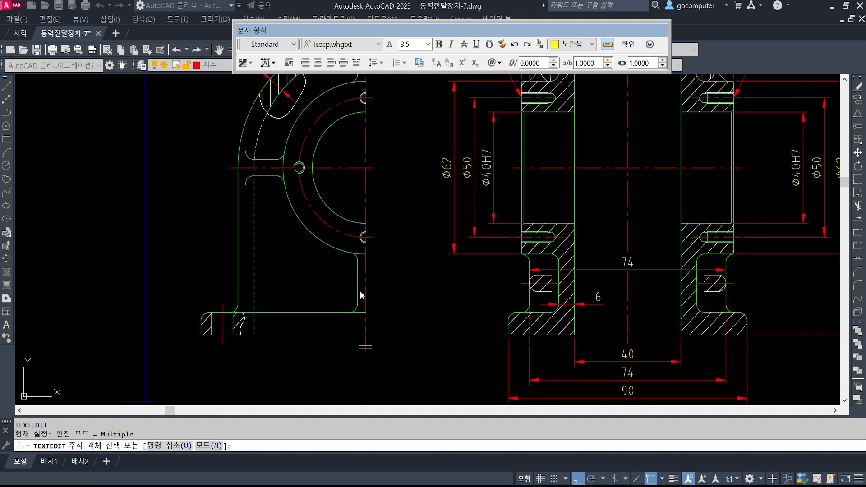
pyautogui.moveTo(409, 130); pyautogui.dragTo(456, 343, button='middle')
pyautogui.scroll(3, 389, 118)
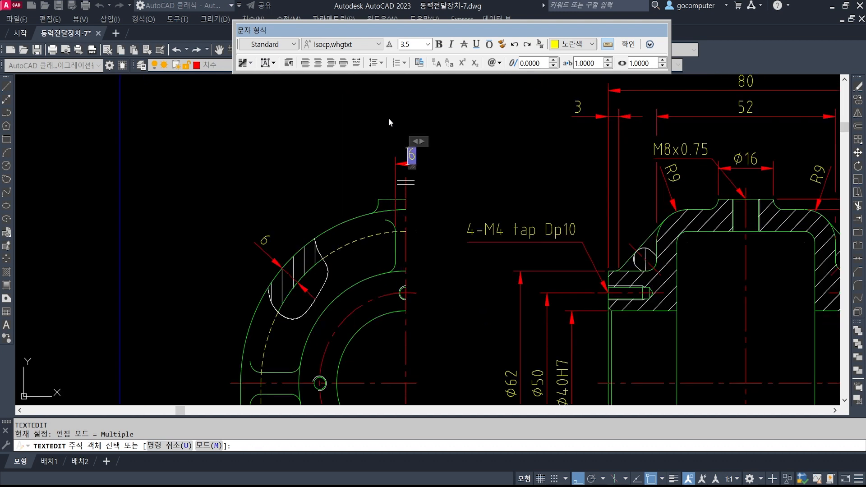
pyautogui.write('4-')
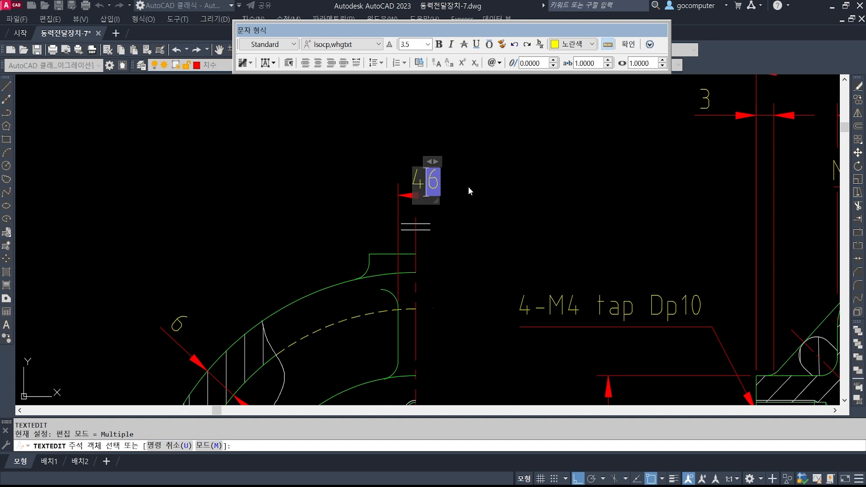
pyautogui.click(480, 212)
pyautogui.press('Escape')
pyautogui.press('Escape')
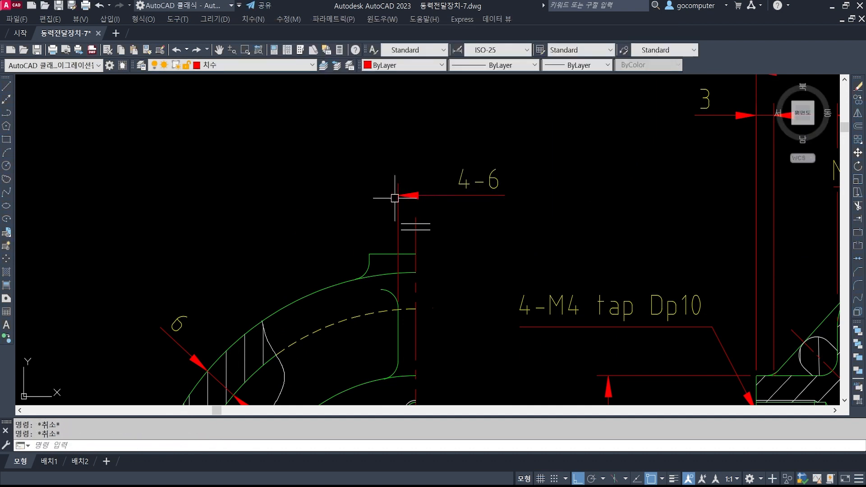
# Step: Examine the half front view and the section view, from the base up to the top rib, for dimensions still missing
pyautogui.scroll(-2, 392, 203)
pyautogui.moveTo(448, 285); pyautogui.dragTo(399, 156, button='middle')
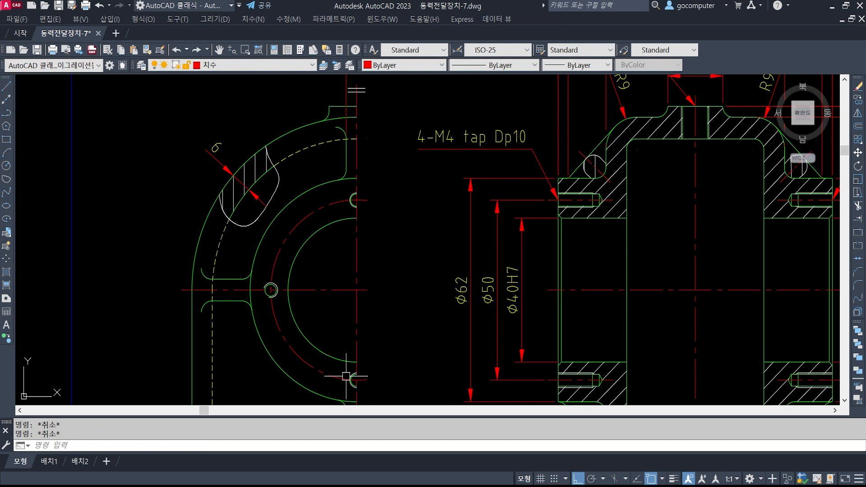
pyautogui.moveTo(406, 283); pyautogui.dragTo(427, 234, button='middle')
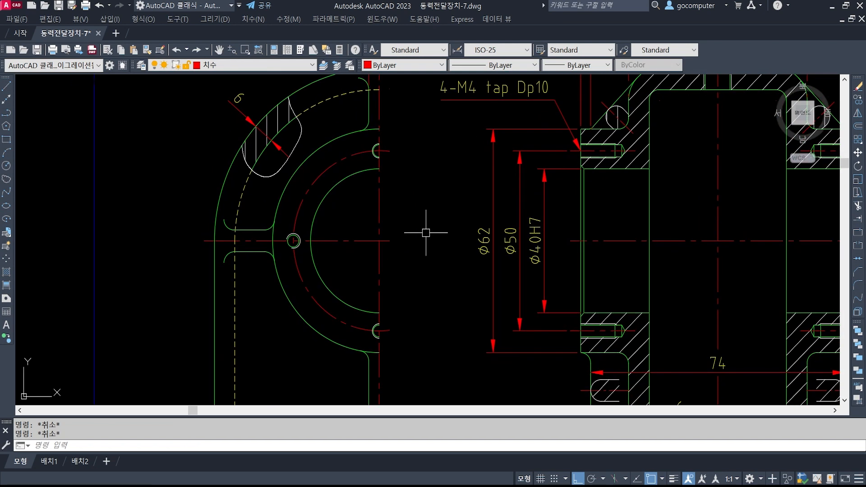
pyautogui.moveTo(474, 355); pyautogui.dragTo(424, 266, button='middle')
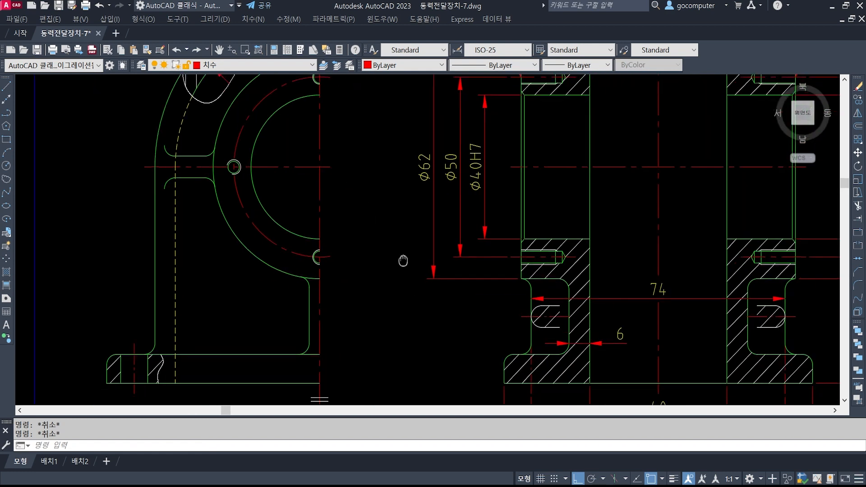
pyautogui.moveTo(613, 344)
pyautogui.mouseDown(button='middle')
pyautogui.moveTo(543, 311)
pyautogui.moveTo(525, 290)
pyautogui.mouseUp(button='middle')
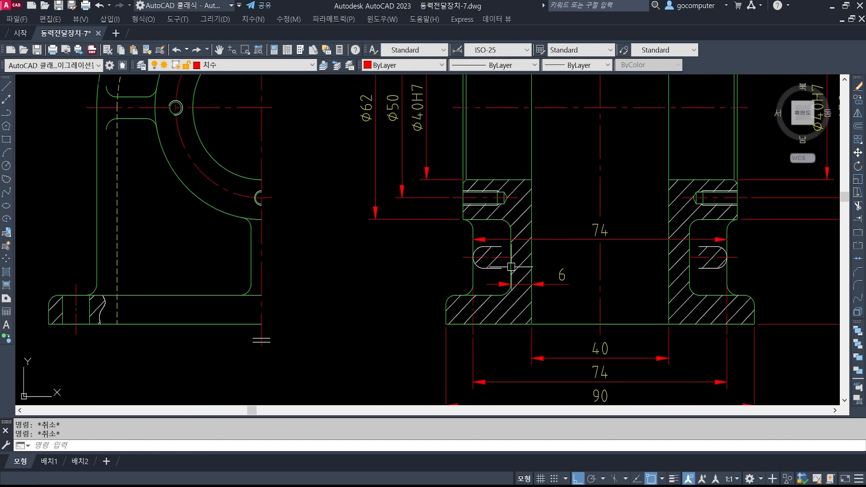
pyautogui.moveTo(305, 316); pyautogui.dragTo(402, 318, button='middle')
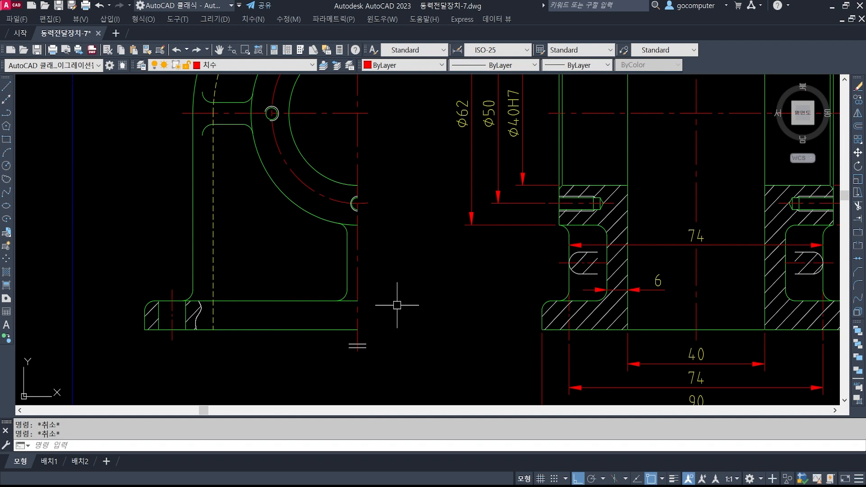
pyautogui.moveTo(381, 262); pyautogui.dragTo(378, 329, button='middle')
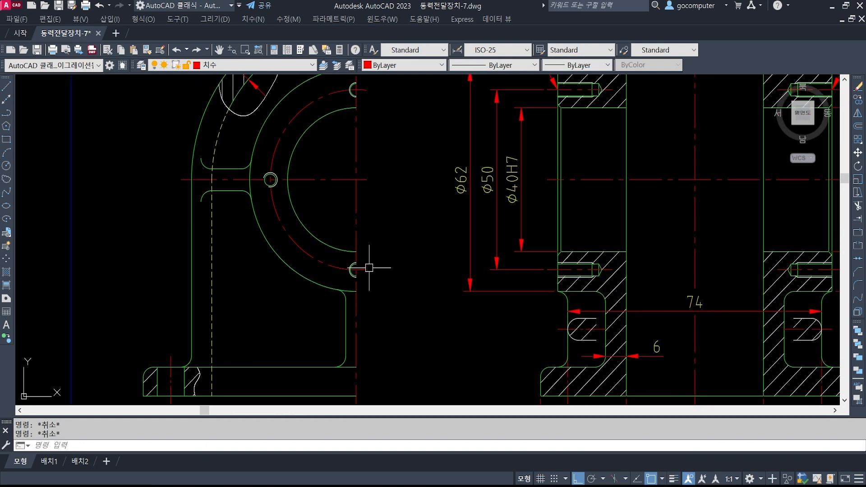
pyautogui.moveTo(314, 149); pyautogui.dragTo(342, 206, button='middle')
pyautogui.moveTo(433, 295); pyautogui.dragTo(432, 402, button='middle')
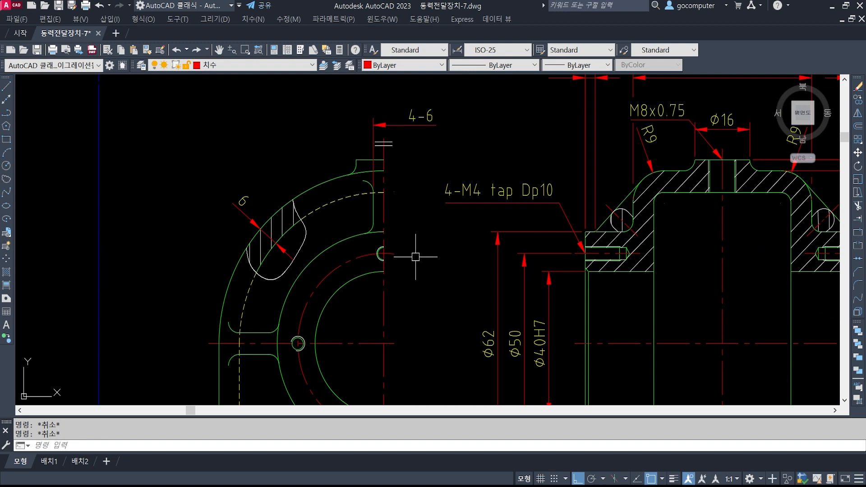
pyautogui.moveTo(415, 257); pyautogui.dragTo(388, 166, button='middle')
pyautogui.moveTo(383, 260)
pyautogui.mouseDown(button='middle')
pyautogui.moveTo(391, 184)
pyautogui.moveTo(386, 229)
pyautogui.moveTo(376, 209)
pyautogui.moveTo(345, 227)
pyautogui.mouseUp(button='middle')
# Step: Start a linear dimension and check the reference image 동력전달장치-7.jpg for the height from base to bore centre
pyautogui.write('d')
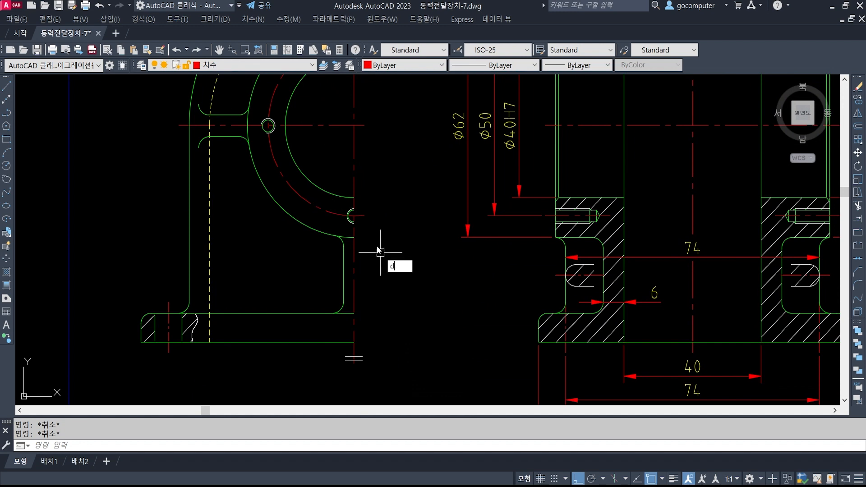
pyautogui.hotkey('alt', 'Tab')
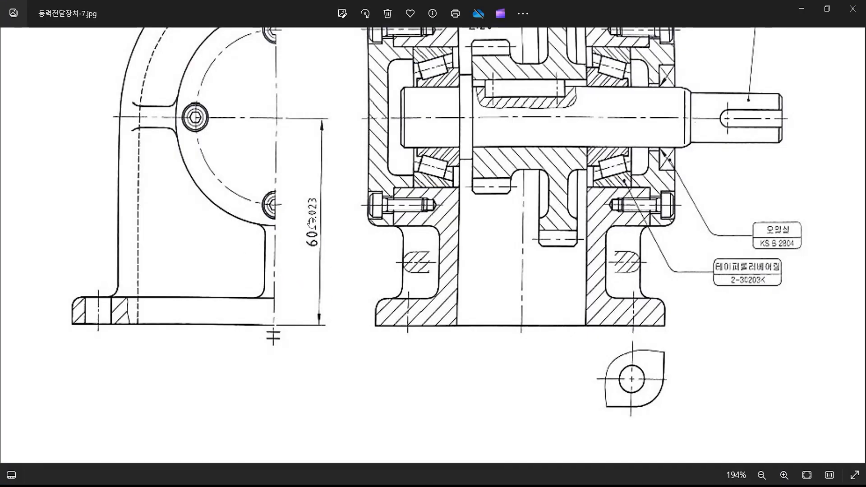
pyautogui.hotkey('alt', 'Tab')
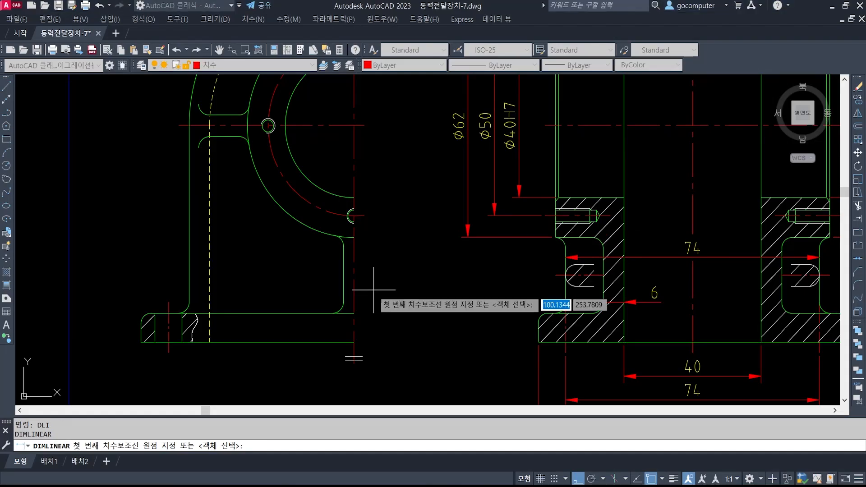
pyautogui.click(353, 342)
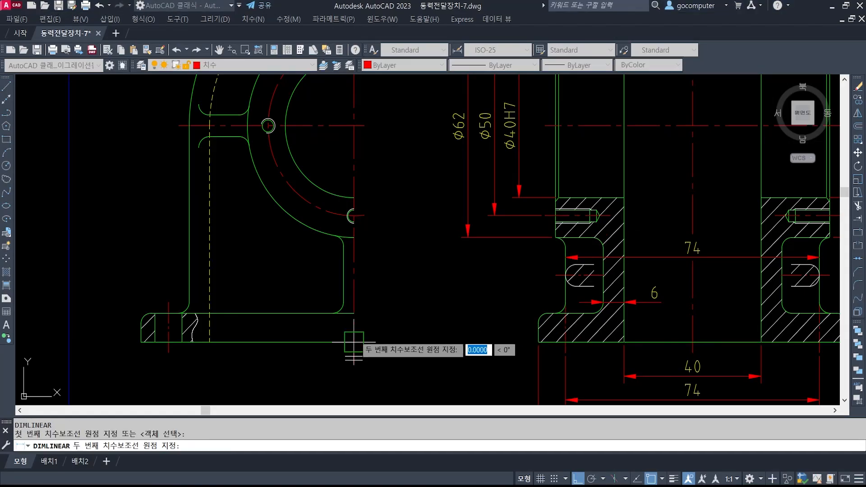
pyautogui.click(353, 125)
pyautogui.press('Escape')
# Step: Add a vertical linear dimension of 60 from the base's bottom edge to the bore centre, beside the half front view
pyautogui.press('Return')
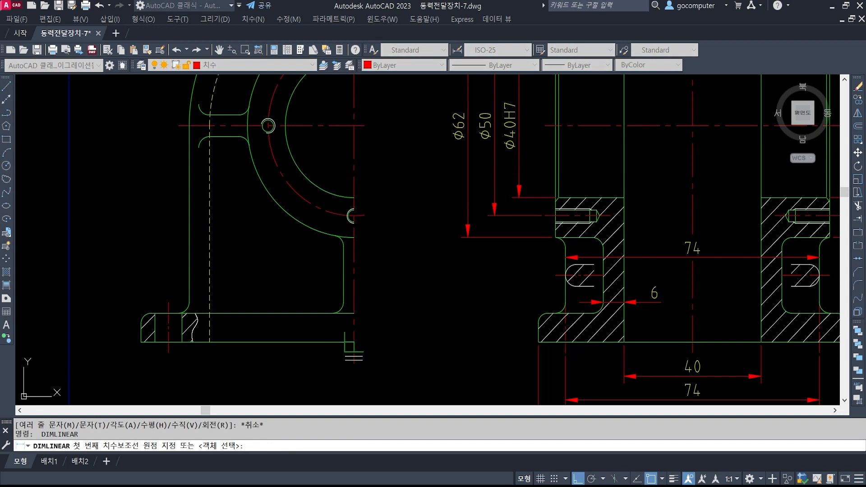
pyautogui.click(349, 336)
pyautogui.click(356, 126)
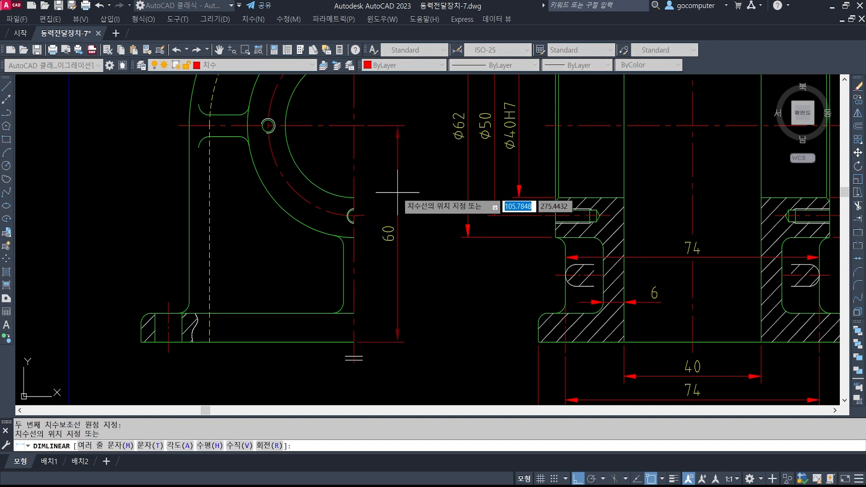
pyautogui.click(402, 194)
# Step: Edit the base-to-bore-centre height dimension's text to read 60±0.023
pyautogui.write('ed')
pyautogui.press('Return')
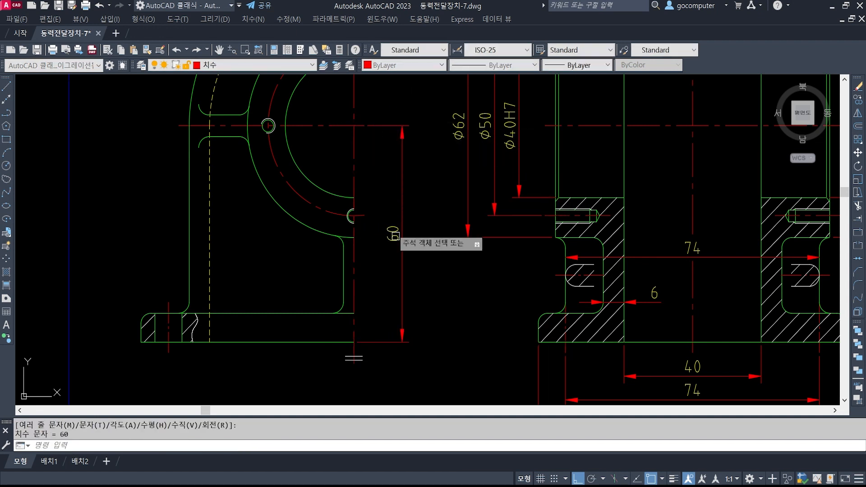
pyautogui.click(393, 233)
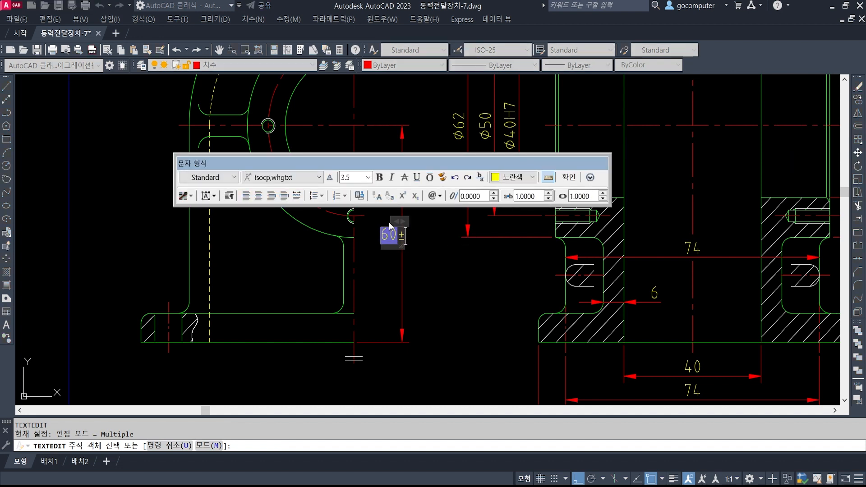
pyautogui.write('%%p0.023')
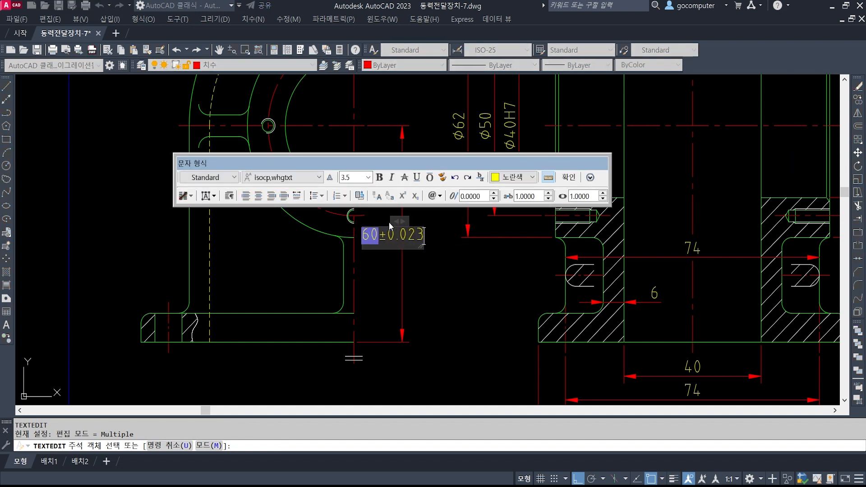
pyautogui.click(480, 301)
pyautogui.press('Escape')
pyautogui.press('Escape')
pyautogui.press('Escape')
pyautogui.moveTo(357, 314); pyautogui.dragTo(384, 225, button='middle')
pyautogui.write('dli')
pyautogui.press('Return')
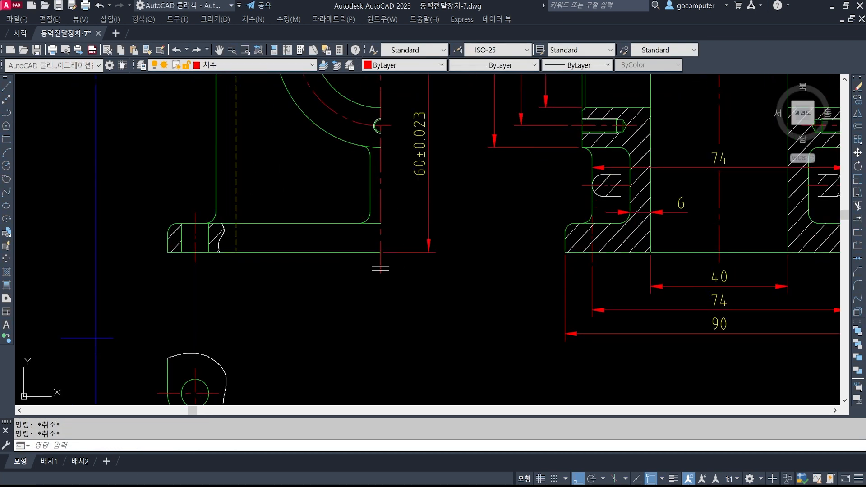
pyautogui.click(195, 262)
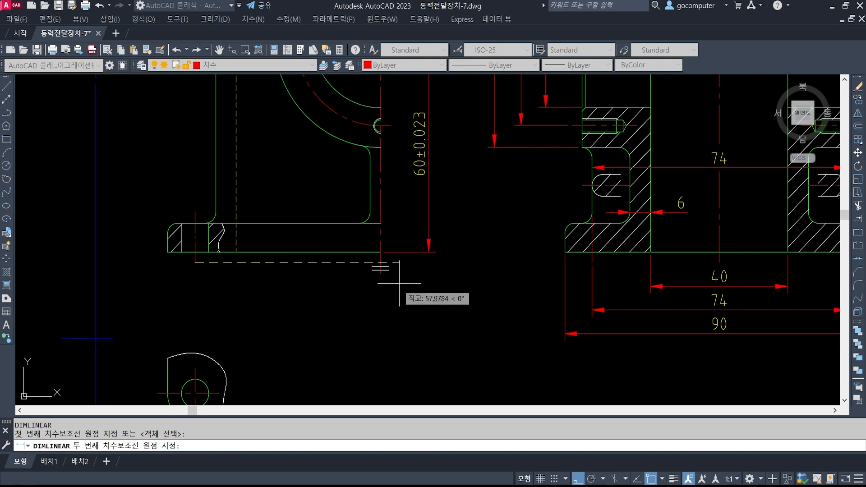
pyautogui.click(381, 273)
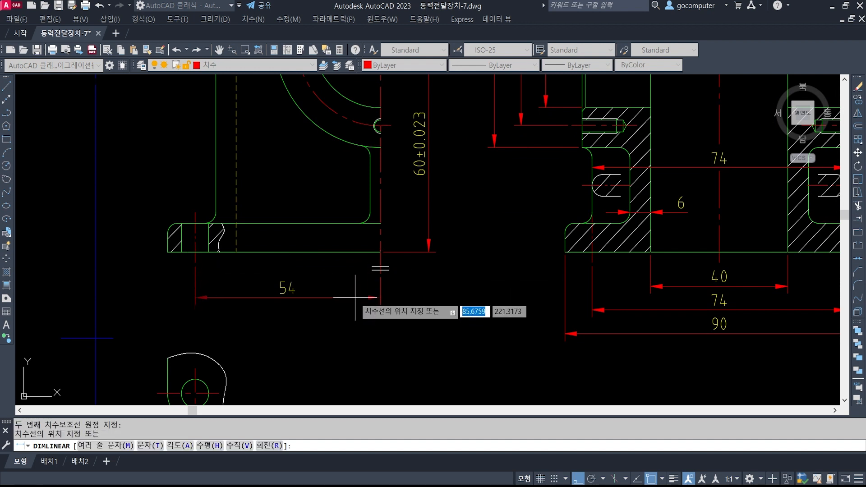
pyautogui.press('Escape')
# Step: Add a horizontal linear dimension of 108 from the base hole's centreline, placed below the half front view
pyautogui.press('Return')
pyautogui.click(194, 262)
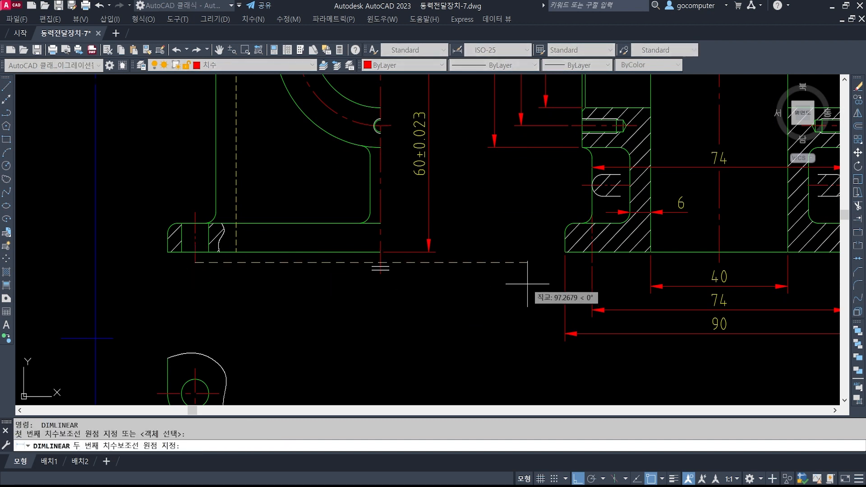
pyautogui.write('108')
pyautogui.press('Return')
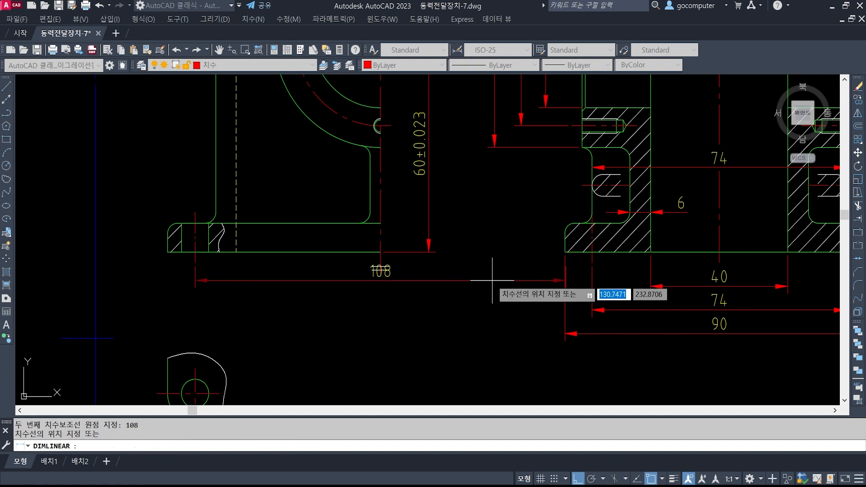
pyautogui.click(480, 295)
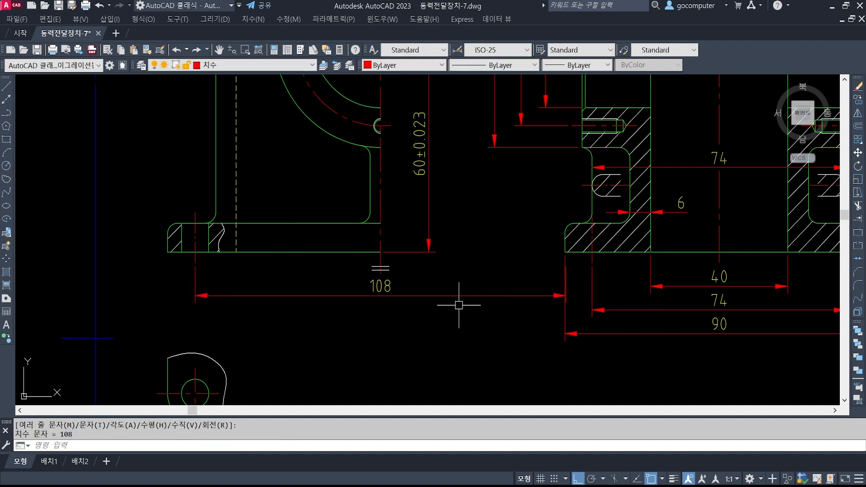
pyautogui.press('Return')
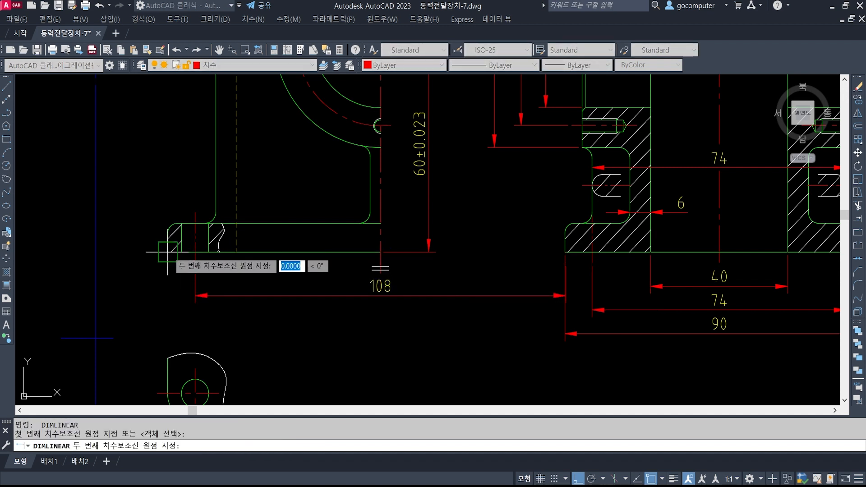
pyautogui.click(168, 252)
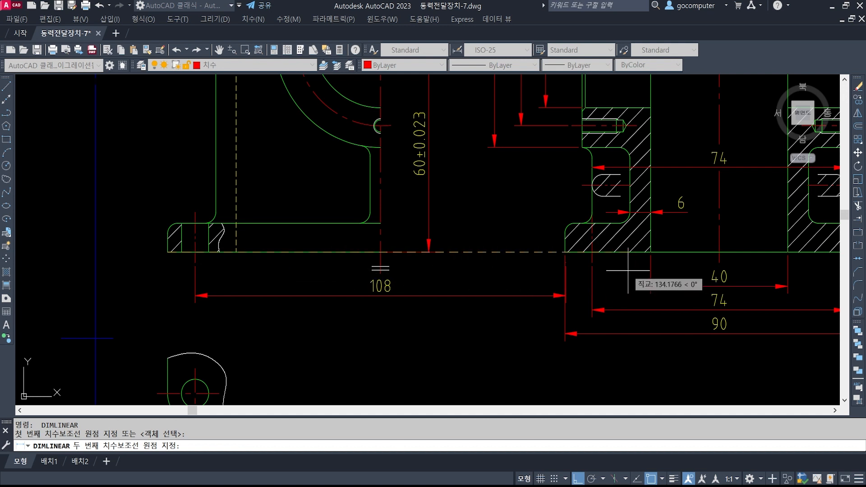
pyautogui.click(378, 273)
pyautogui.press('Escape')
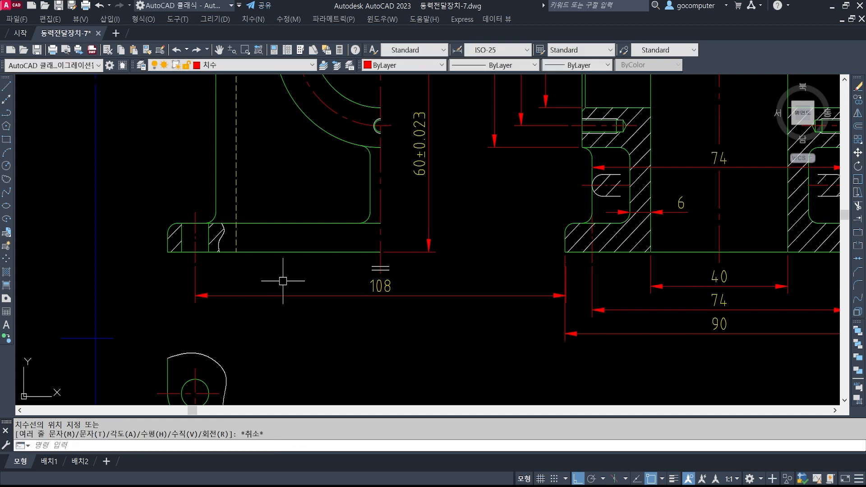
# Step: Add a horizontal linear dimension of 124 from the base's outer lower corner, placed below the 108 dimension
pyautogui.press('space')
pyautogui.click(168, 252)
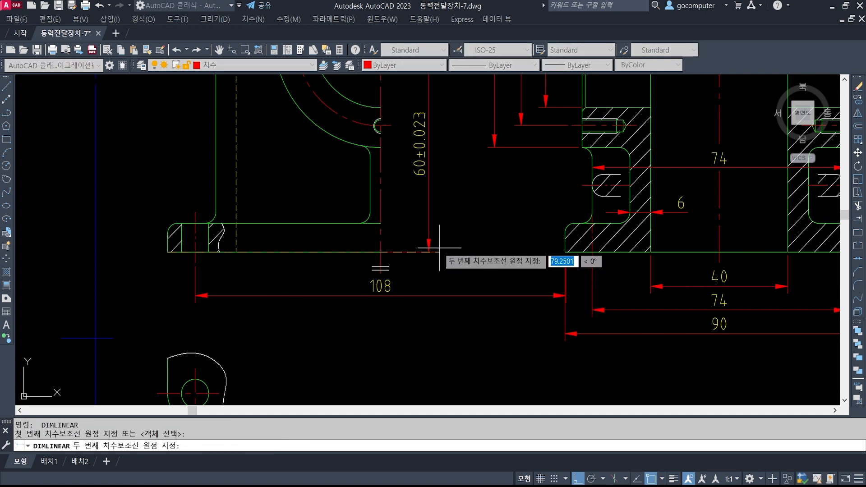
pyautogui.write('124')
pyautogui.press('Return')
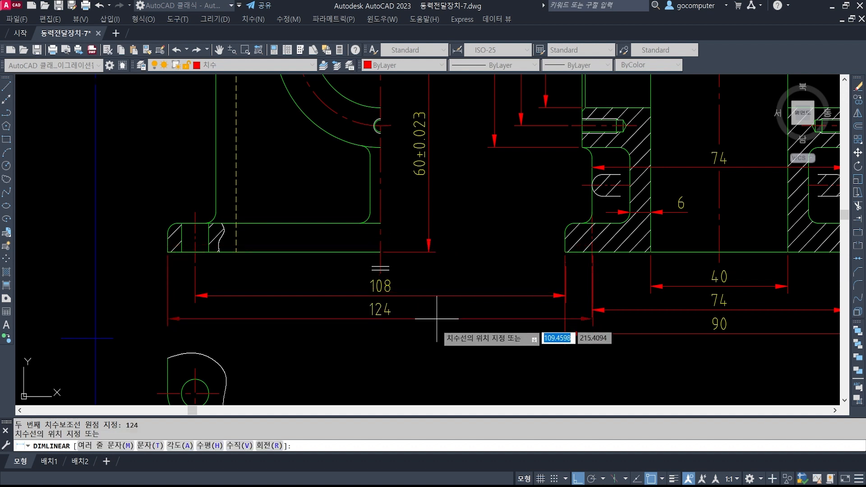
pyautogui.click(437, 320)
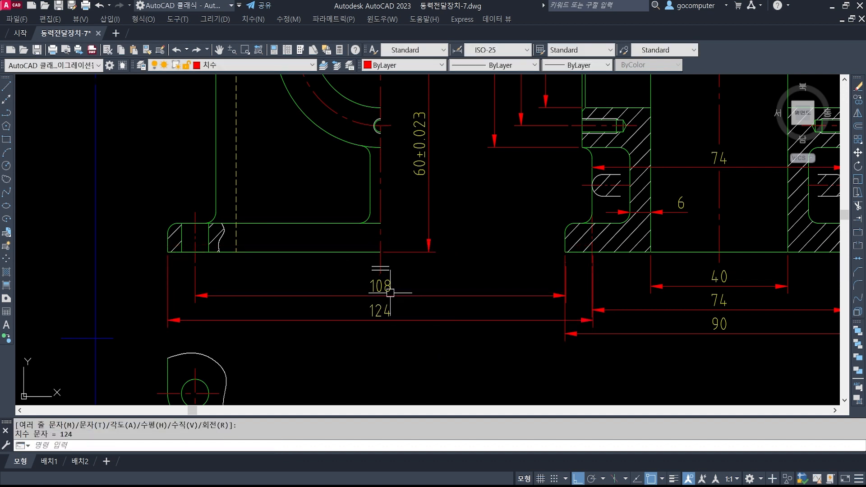
pyautogui.write('MA')
pyautogui.press('Return')
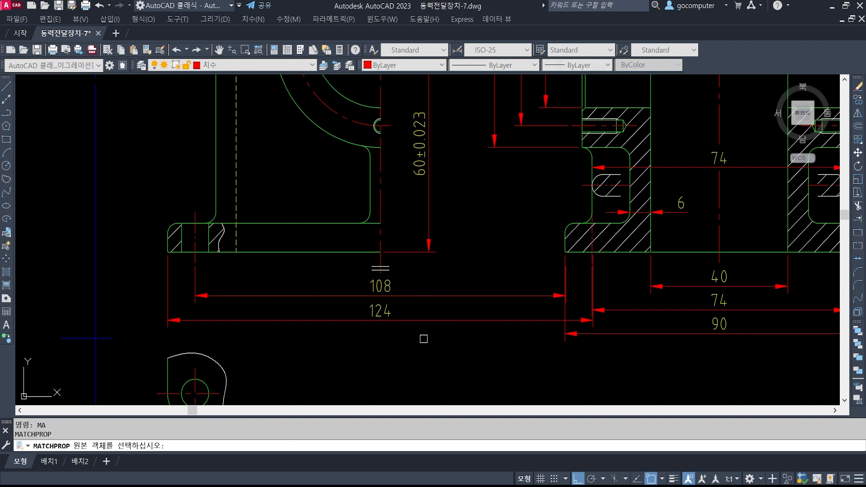
pyautogui.scroll(-4, 416, 316)
pyautogui.scroll(4, 444, 241)
pyautogui.scroll(2, 444, 241)
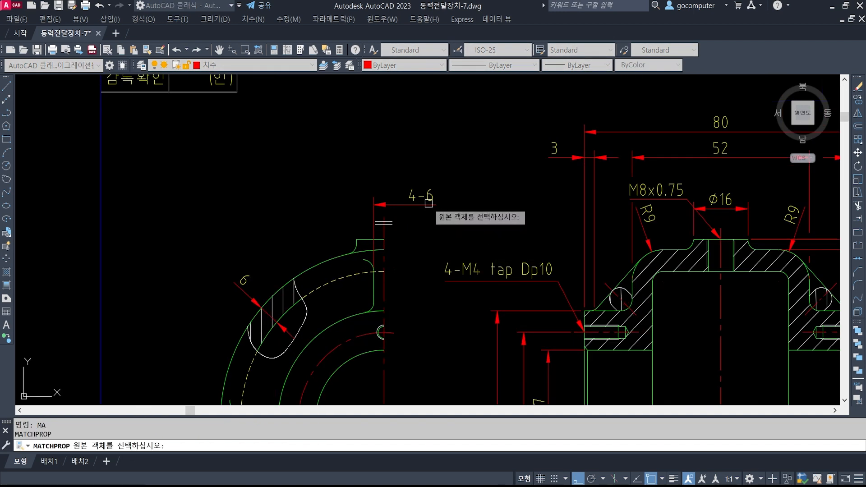
pyautogui.press('Escape')
# Step: Set the second arrowhead of the 108 and 124 dimensions below the half front view to 없음 (none)
pyautogui.scroll(-4, 415, 241)
pyautogui.moveTo(428, 350); pyautogui.dragTo(421, 149, button='middle')
pyautogui.scroll(4, 406, 277)
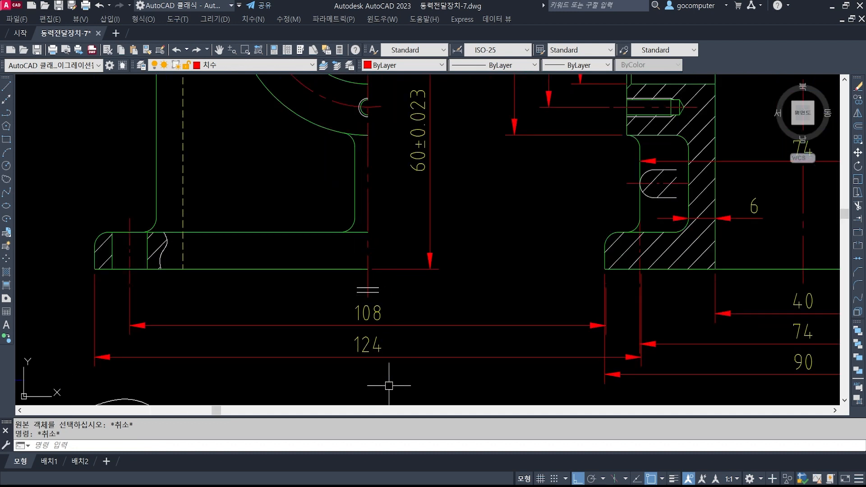
pyautogui.click(392, 368)
pyautogui.click(362, 307)
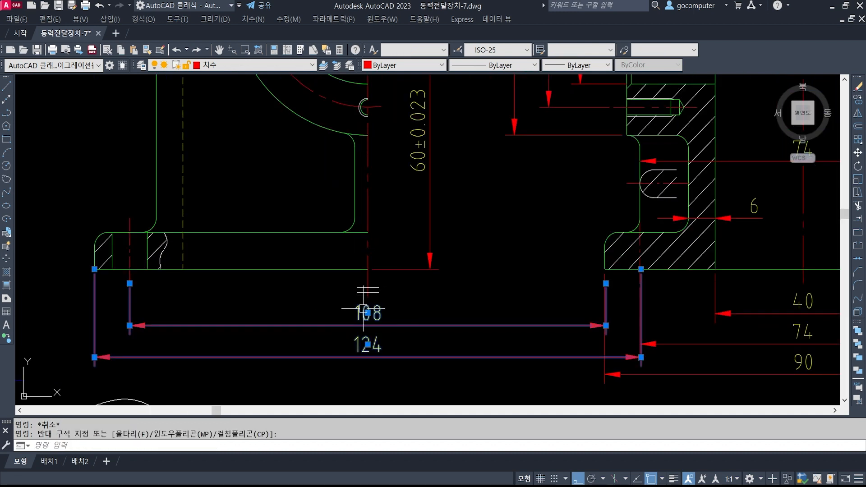
pyautogui.write('h')
pyautogui.press('Return')
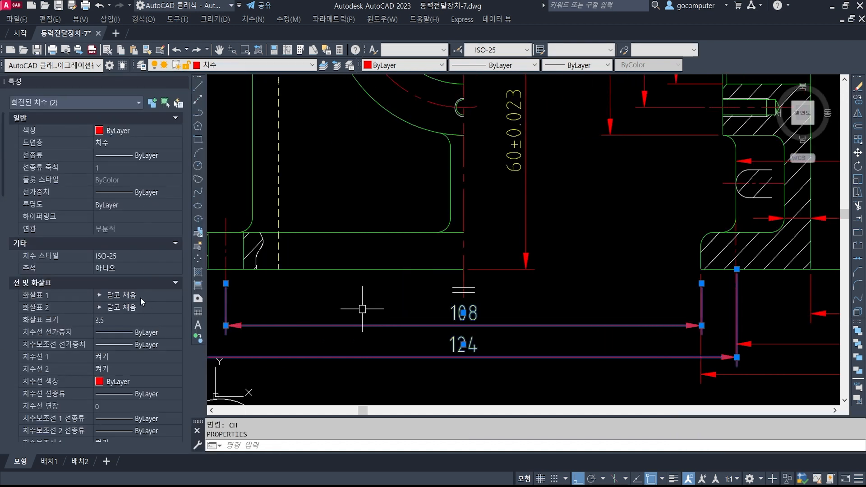
pyautogui.click(147, 307)
pyautogui.click(177, 307)
pyautogui.moveTo(178, 343); pyautogui.dragTo(171, 396)
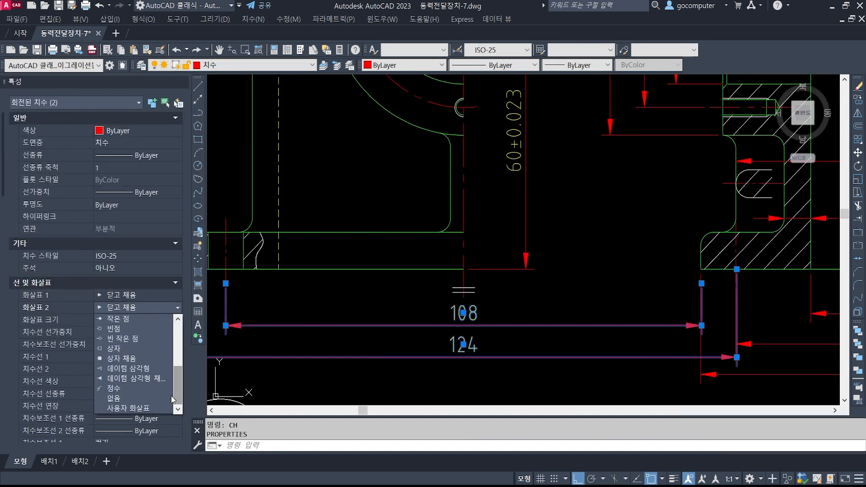
pyautogui.click(135, 397)
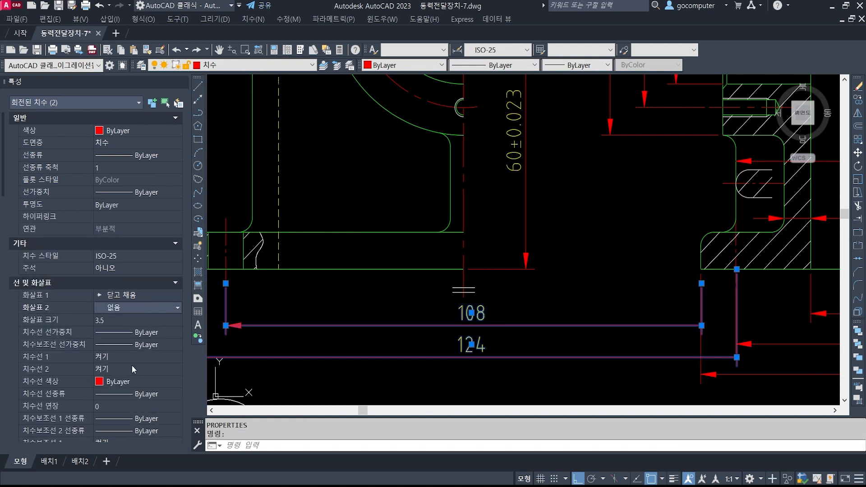
# Step: Turn off the second dimension line and second extension line of the 108 and 124 dimensions, and deselect them
pyautogui.click(148, 369)
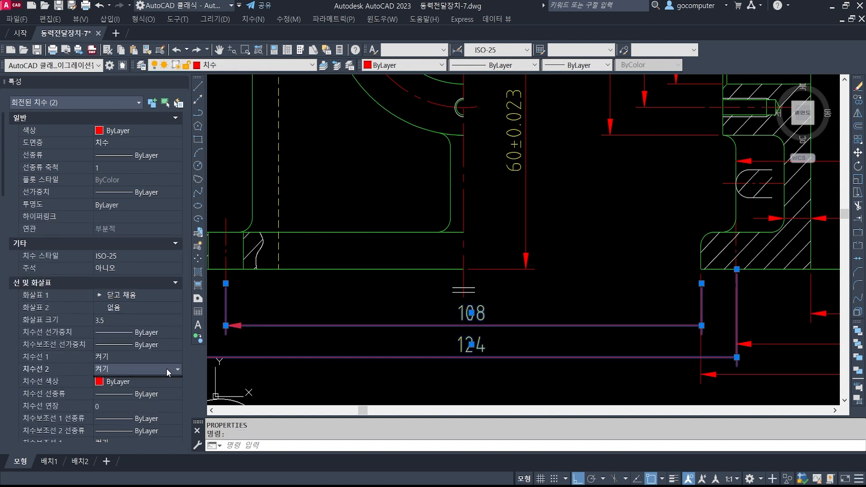
pyautogui.click(177, 369)
pyautogui.click(159, 381)
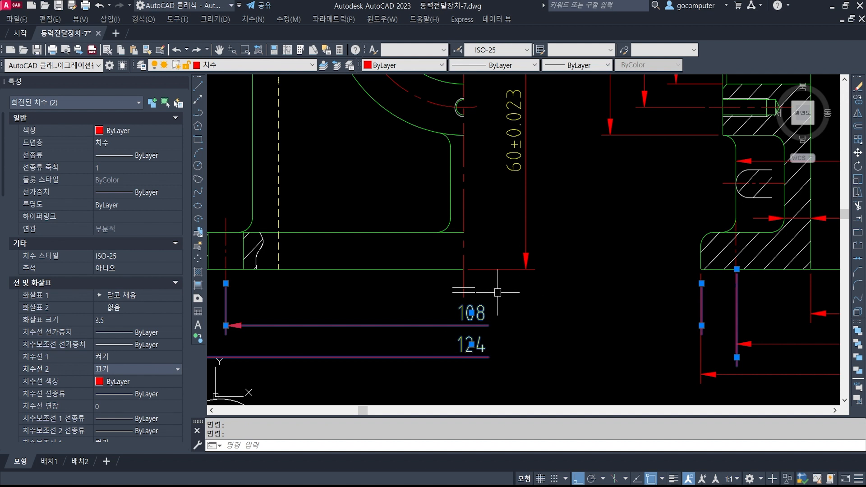
pyautogui.scroll(-3, 115, 400)
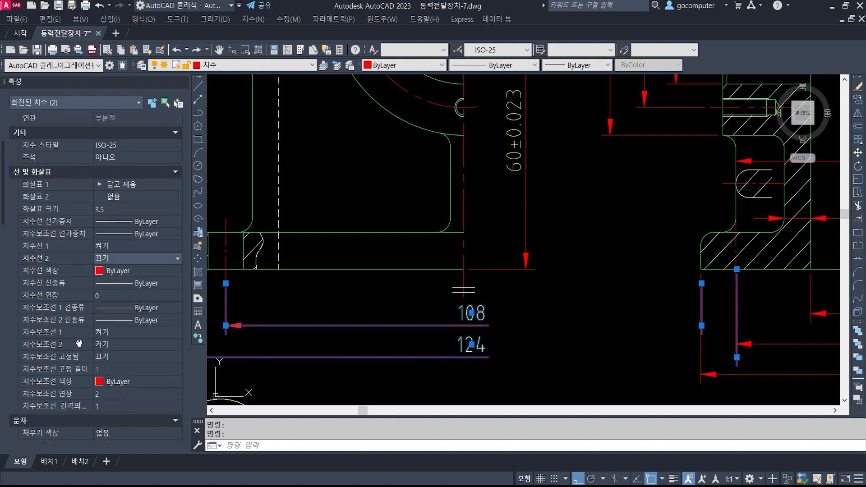
pyautogui.click(126, 344)
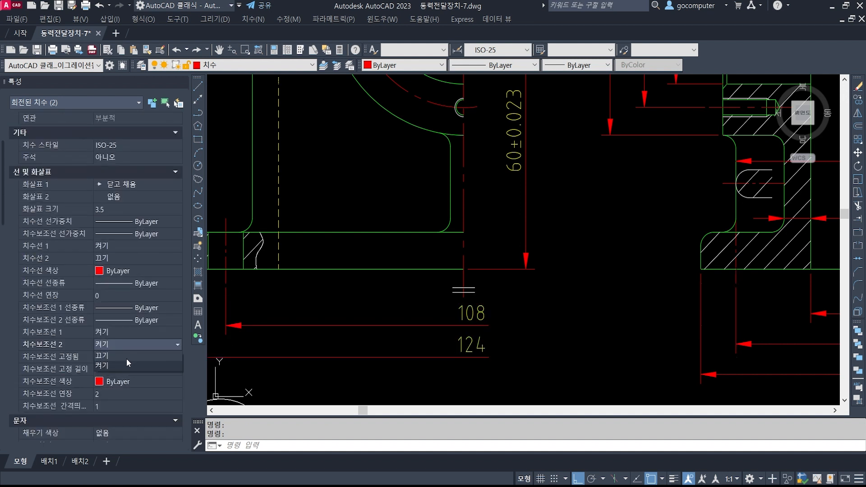
pyautogui.click(126, 359)
pyautogui.click(183, 82)
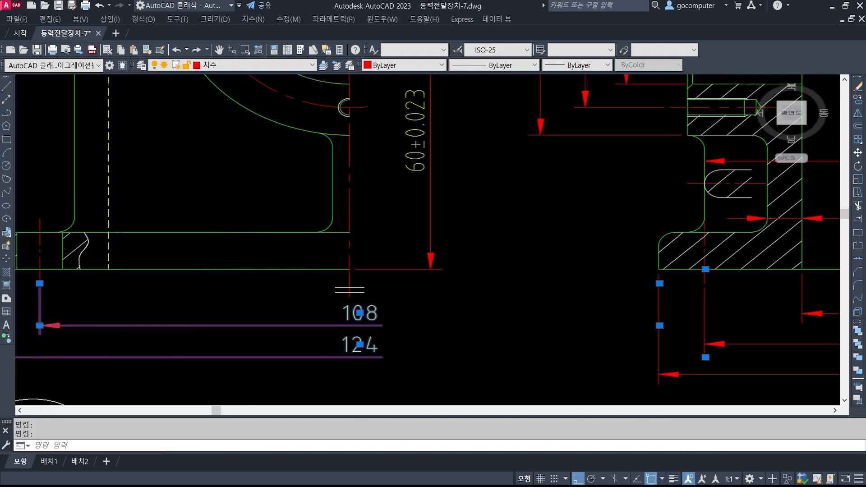
pyautogui.press('Escape')
pyautogui.press('Escape')
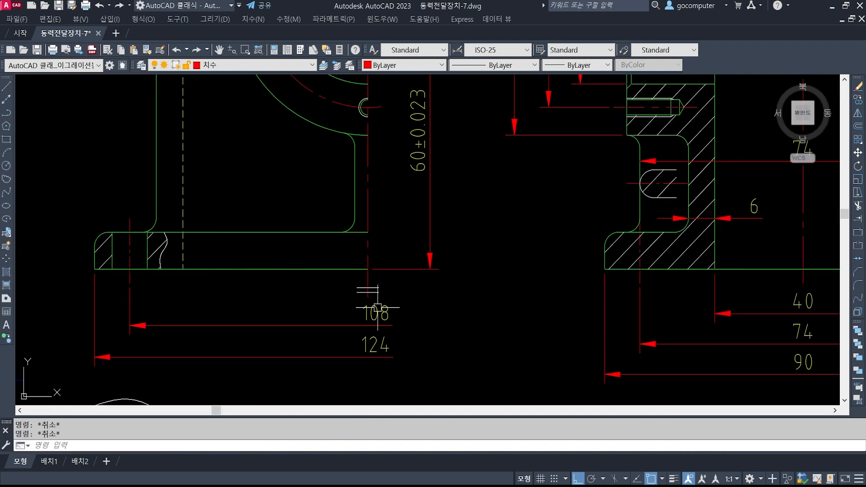
# Step: Add a horizontal linear dimension across the base's hole width, placed above the base in the half front view
pyautogui.moveTo(338, 301); pyautogui.dragTo(452, 314, button='middle')
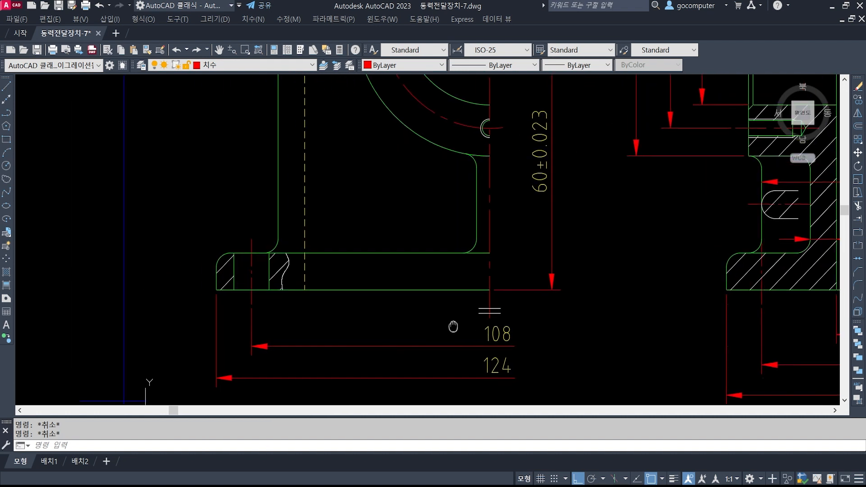
pyautogui.moveTo(245, 304)
pyautogui.mouseDown(button='middle')
pyautogui.moveTo(361, 227)
pyautogui.moveTo(371, 304)
pyautogui.mouseUp(button='middle')
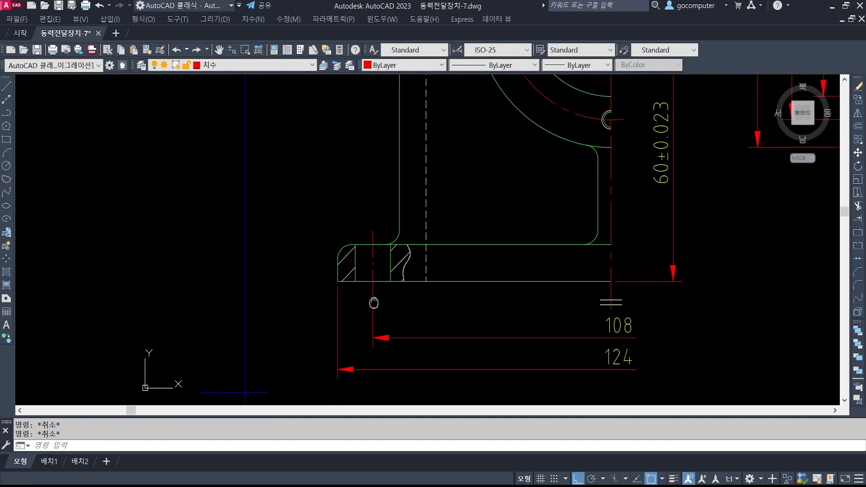
pyautogui.scroll(2, 365, 242)
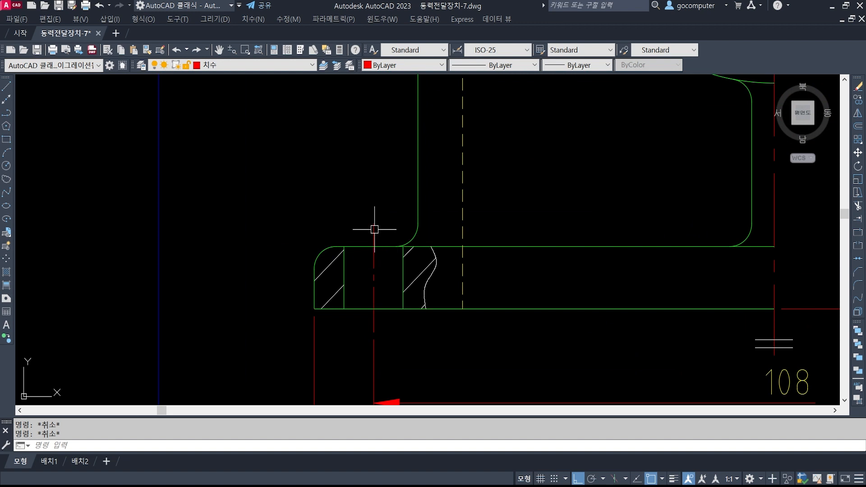
pyautogui.write('dli')
pyautogui.press('Return')
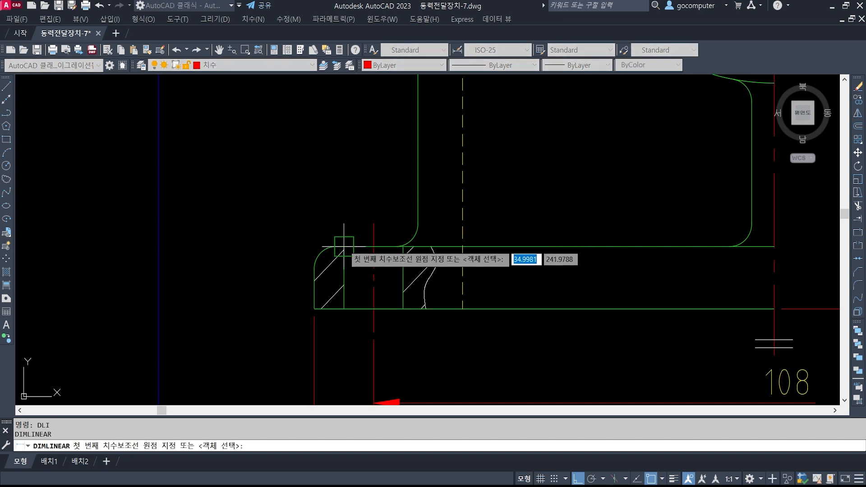
pyautogui.click(397, 225)
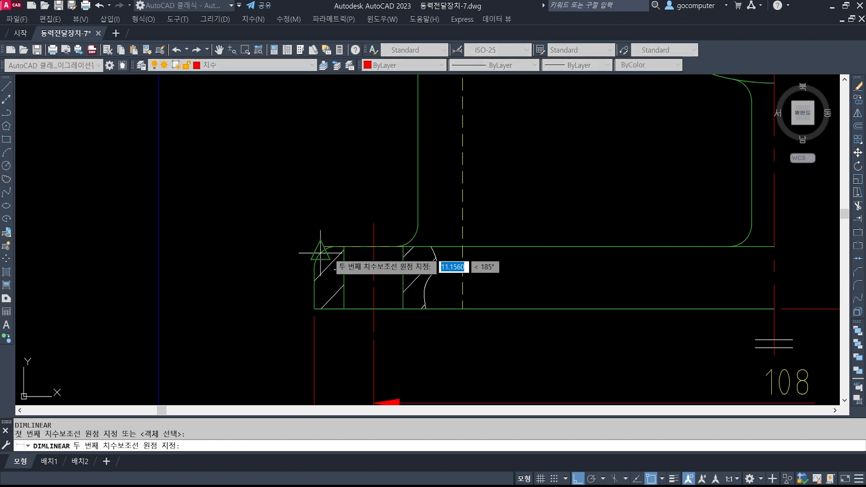
pyautogui.click(342, 242)
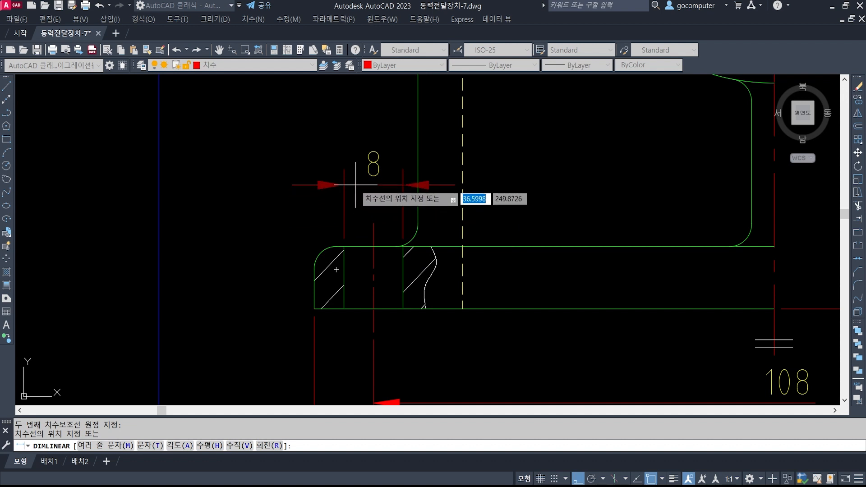
pyautogui.click(356, 185)
# Step: Edit the text of the base hole dimension above the half front view to read 4-Ø8
pyautogui.write('ed')
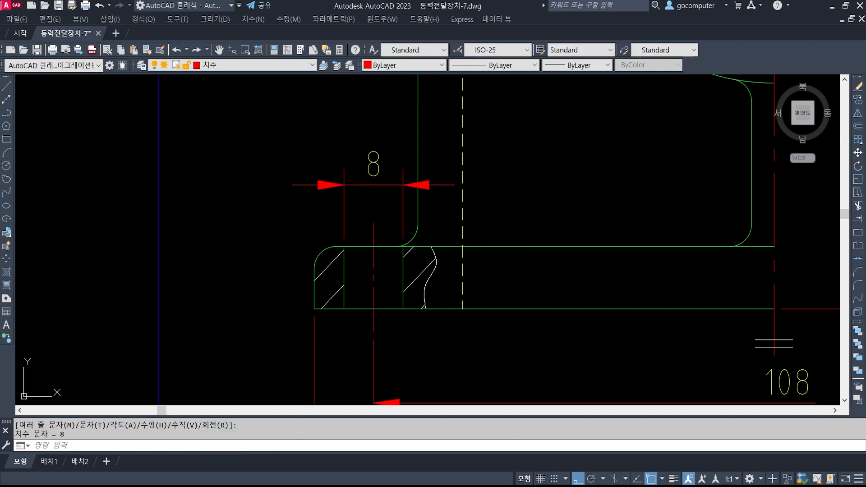
pyautogui.press('Return')
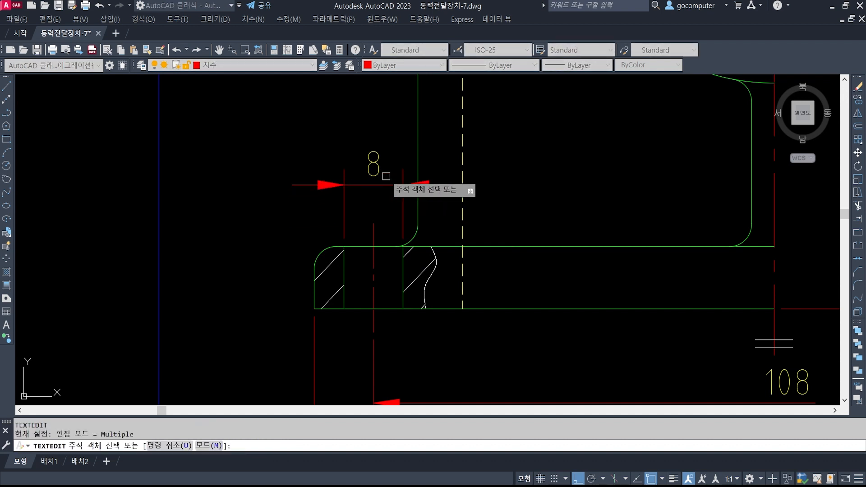
pyautogui.click(375, 168)
pyautogui.write('4-')
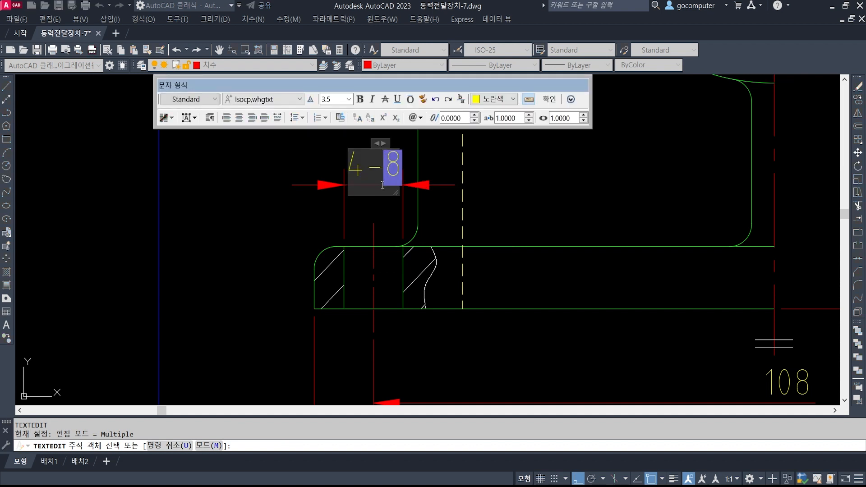
pyautogui.write('%%c')
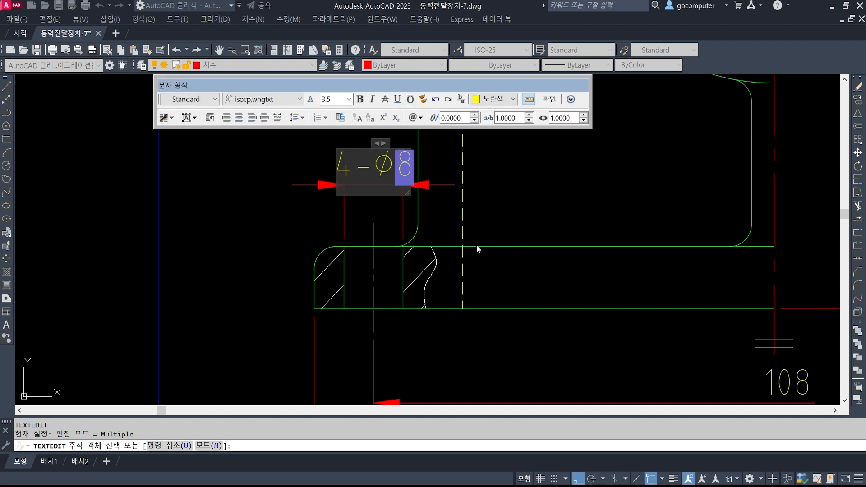
pyautogui.click(476, 246)
pyautogui.press('Escape')
pyautogui.press('Escape')
pyautogui.press('Escape')
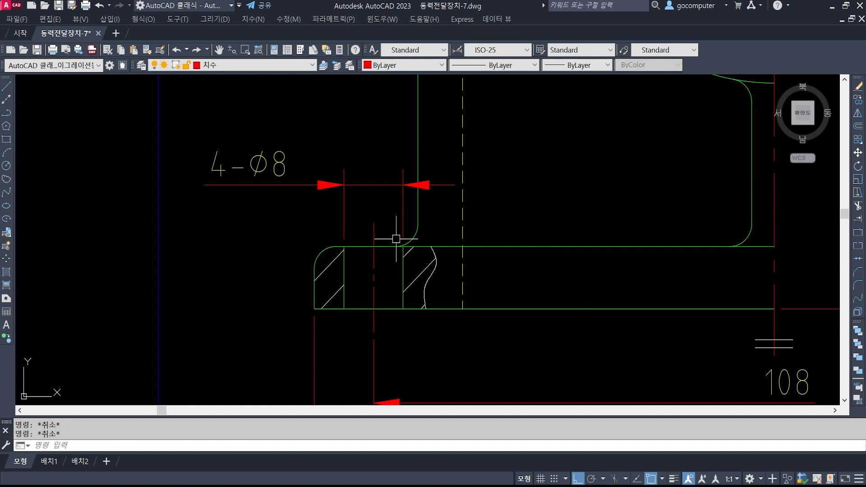
# Step: Move the partial hole view below the half front view straight down to make room for the base dimensions
pyautogui.scroll(-3, 395, 242)
pyautogui.moveTo(444, 306); pyautogui.dragTo(352, 206, button='middle')
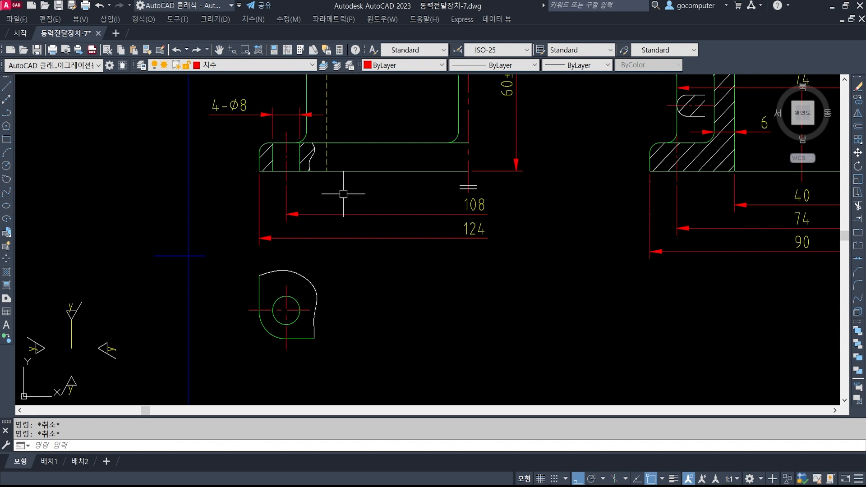
pyautogui.moveTo(363, 230)
pyautogui.mouseDown(button='middle')
pyautogui.moveTo(361, 259)
pyautogui.moveTo(285, 288)
pyautogui.mouseUp(button='middle')
pyautogui.scroll(-2, 285, 271)
pyautogui.moveTo(372, 251); pyautogui.dragTo(339, 365, button='middle')
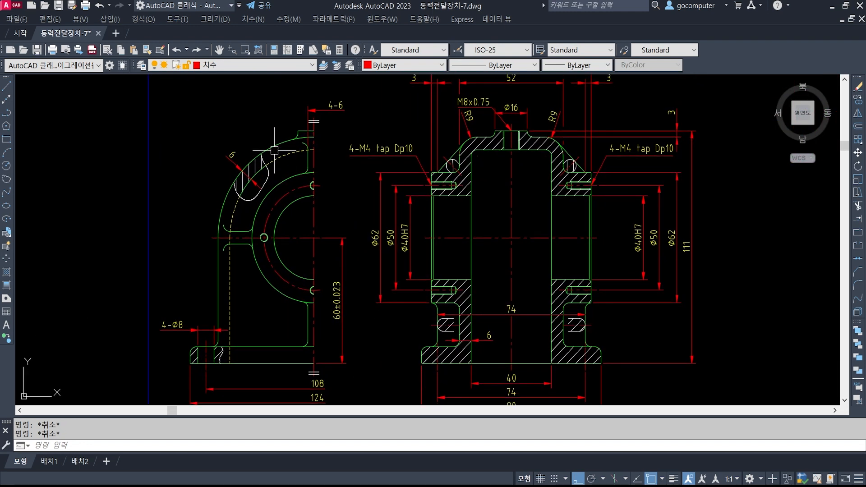
pyautogui.moveTo(329, 313); pyautogui.dragTo(324, 140, button='middle')
pyautogui.scroll(3, 256, 207)
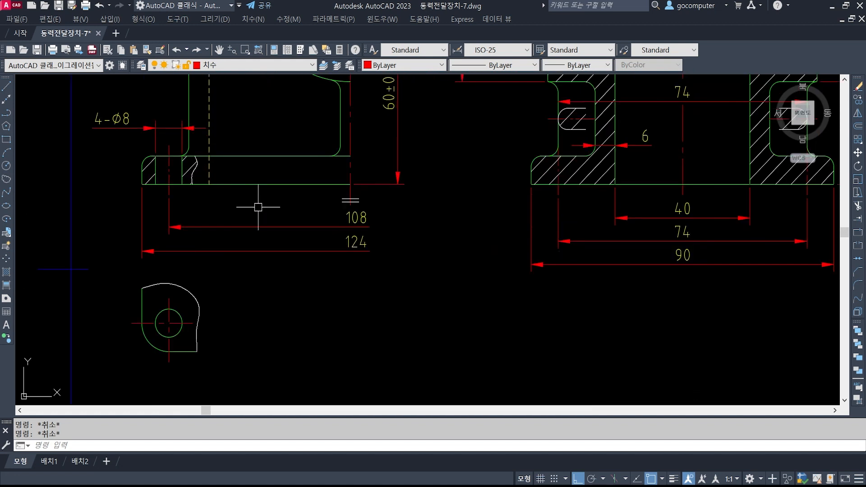
pyautogui.write('m')
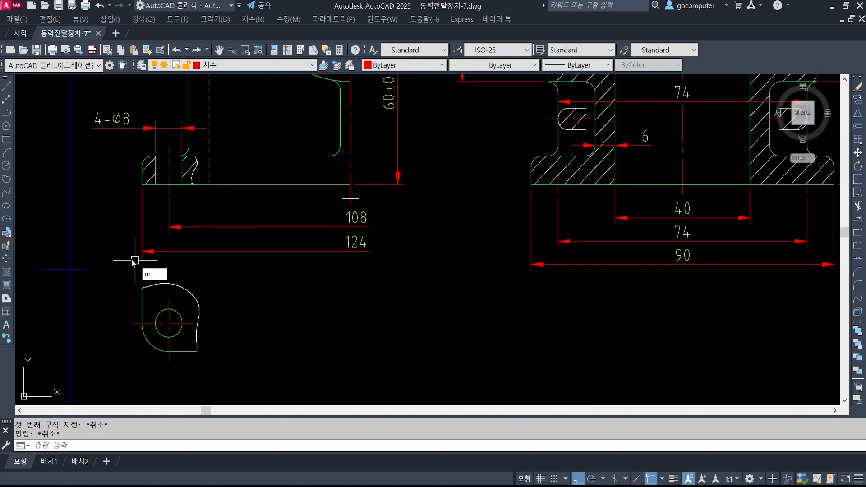
pyautogui.press('Return')
pyautogui.click(111, 274)
pyautogui.click(265, 393)
pyautogui.press('Return')
pyautogui.click(322, 297)
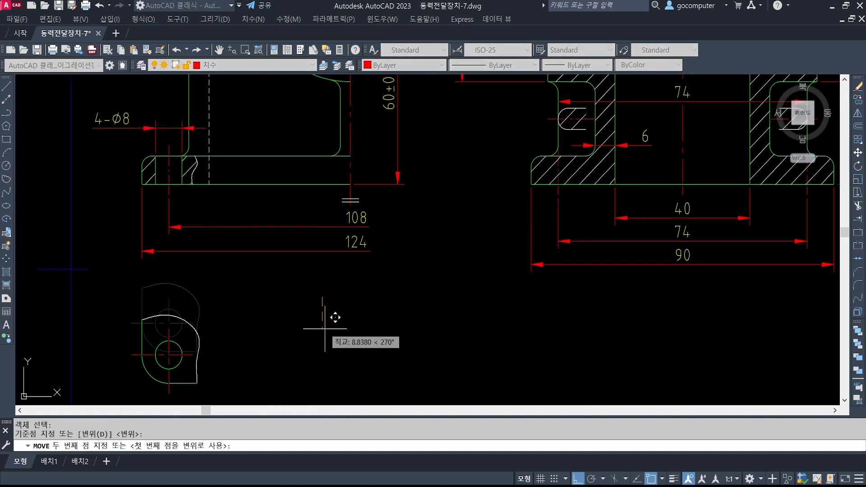
pyautogui.click(322, 349)
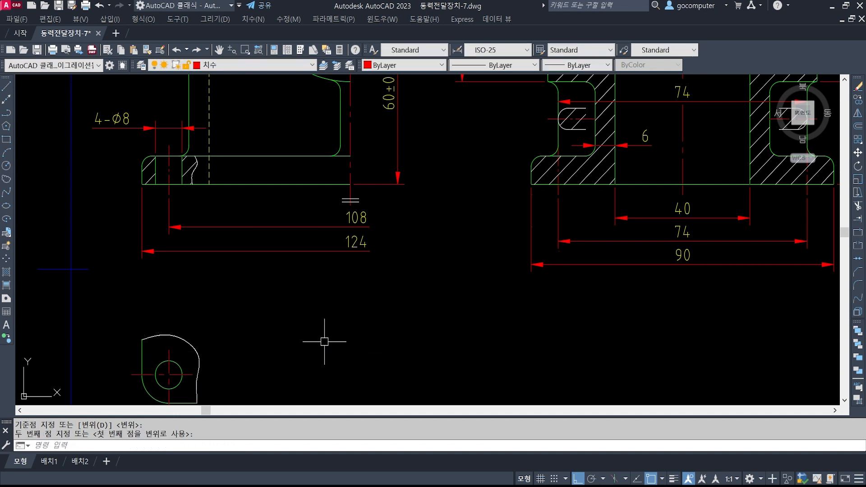
# Step: Lower the dimension line of the 124 base width to leave a wider gap below the 108 dimension
pyautogui.click(226, 247)
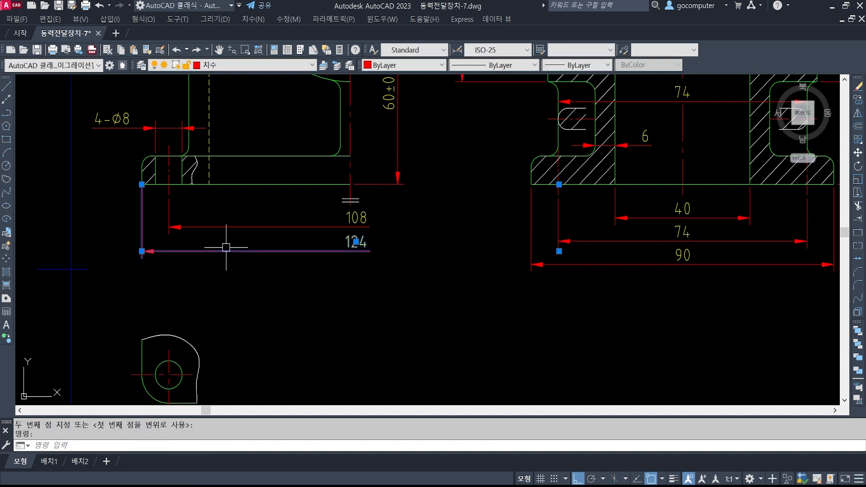
pyautogui.click(142, 251)
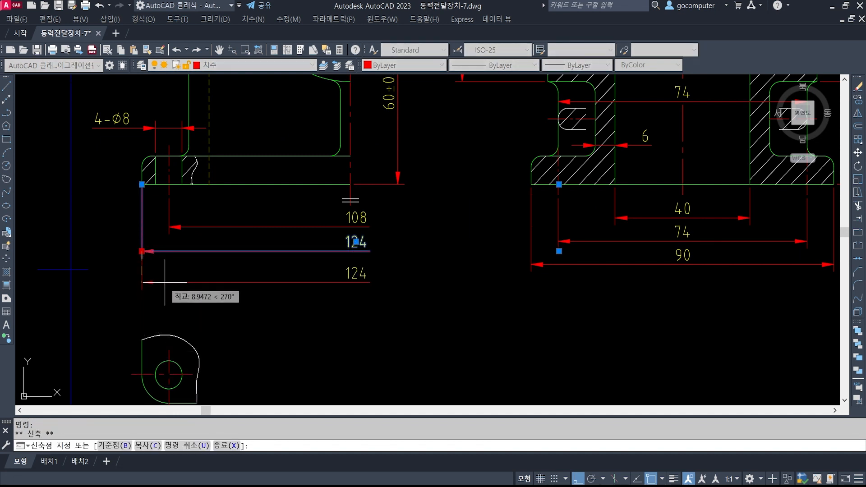
pyautogui.click(165, 280)
pyautogui.press('Escape')
pyautogui.press('Escape')
pyautogui.write('d')
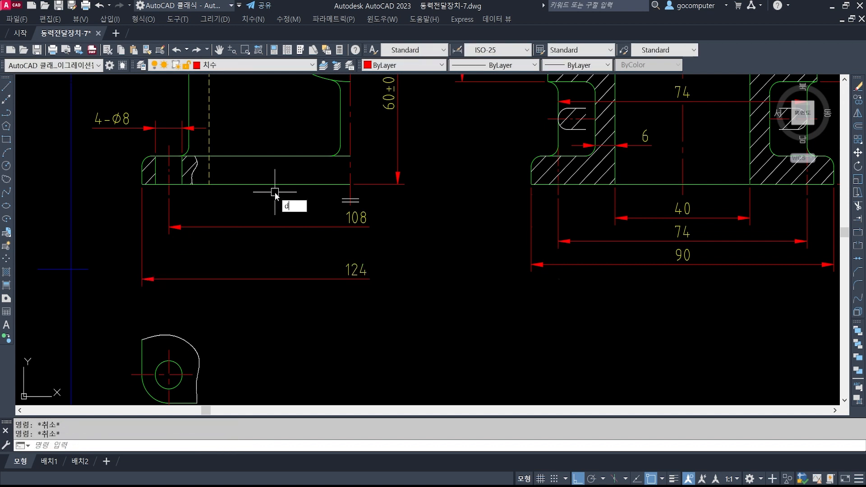
pyautogui.write('li')
pyautogui.press('Return')
pyautogui.scroll(2, 197, 160)
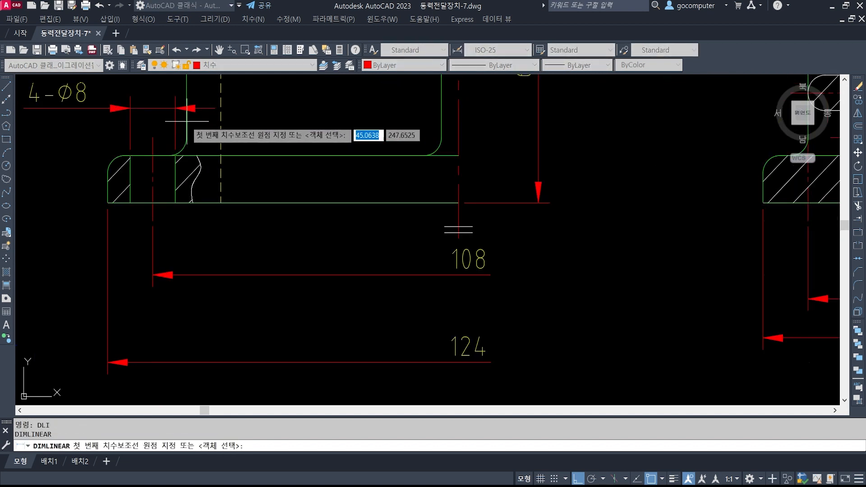
pyautogui.click(458, 203)
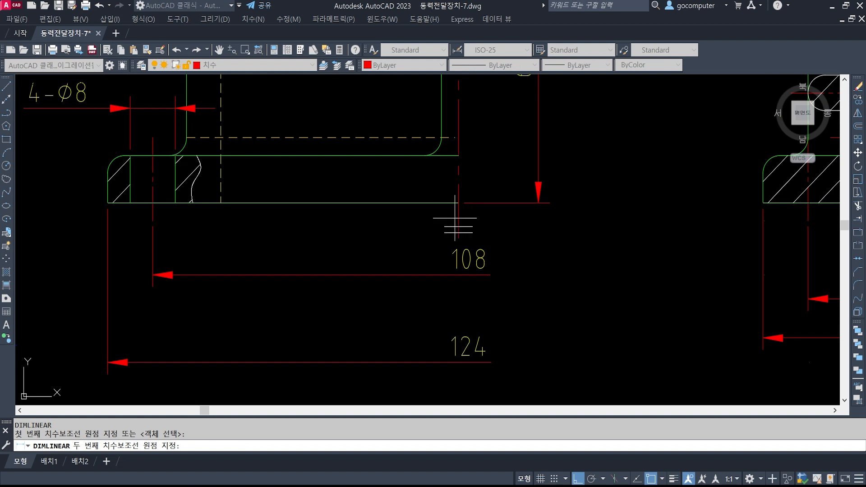
pyautogui.click(186, 140)
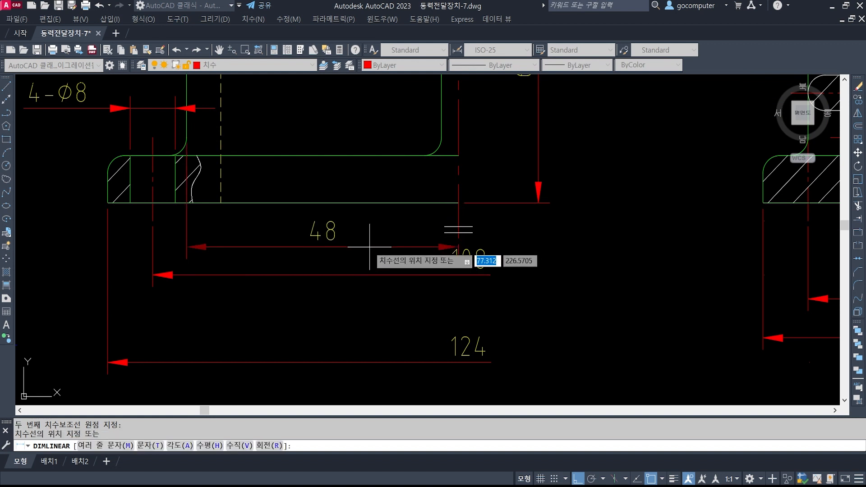
pyautogui.press('Escape')
# Step: Add a horizontal linear dimension of 96 from the lower end of the housing's outer wall, placed between the 108 and 124 dimensions
pyautogui.press('Return')
pyautogui.click(169, 137)
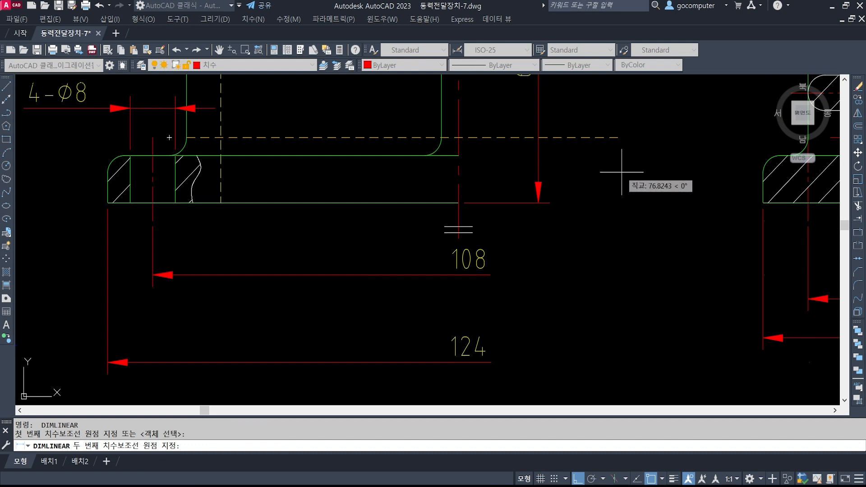
pyautogui.write('96')
pyautogui.press('Return')
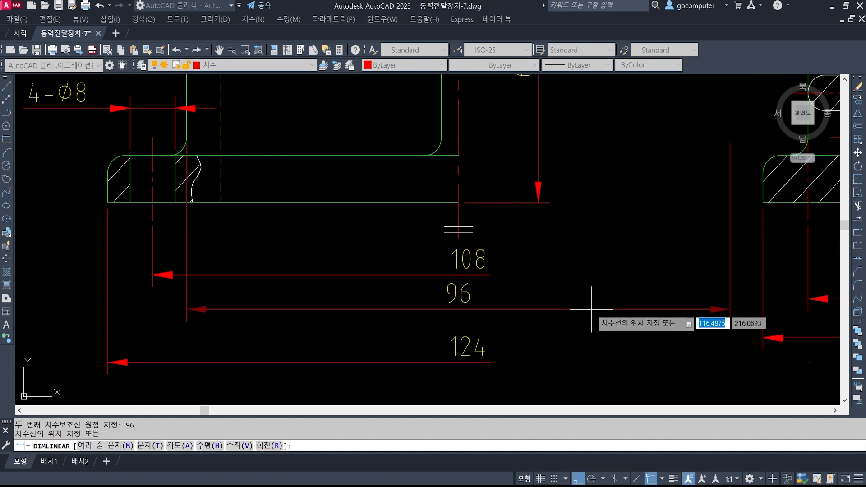
pyautogui.click(591, 313)
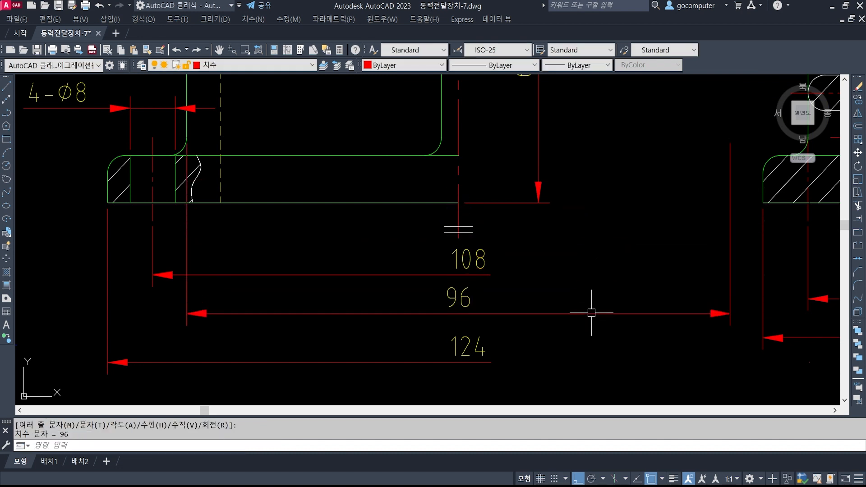
# Step: Match the properties of the 108 dimension onto the 96 dimension below the half front view
pyautogui.write('ma')
pyautogui.press('Return')
pyautogui.click(490, 261)
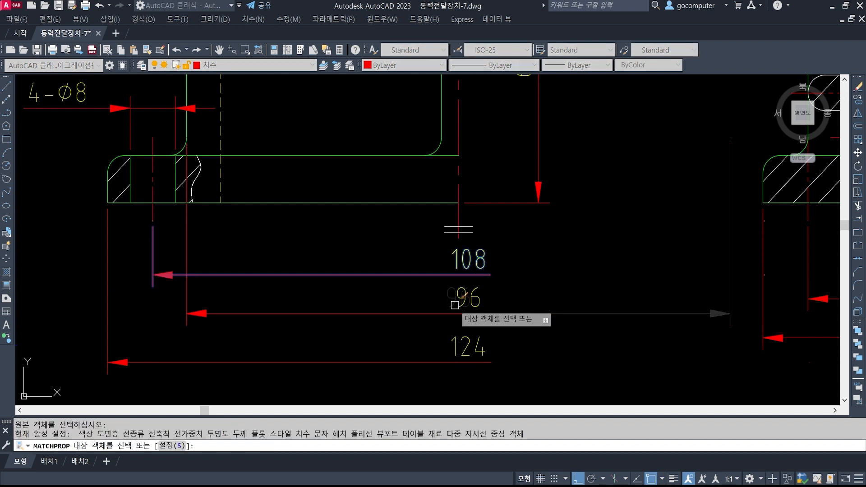
pyautogui.click(465, 296)
pyautogui.scroll(-3, 530, 318)
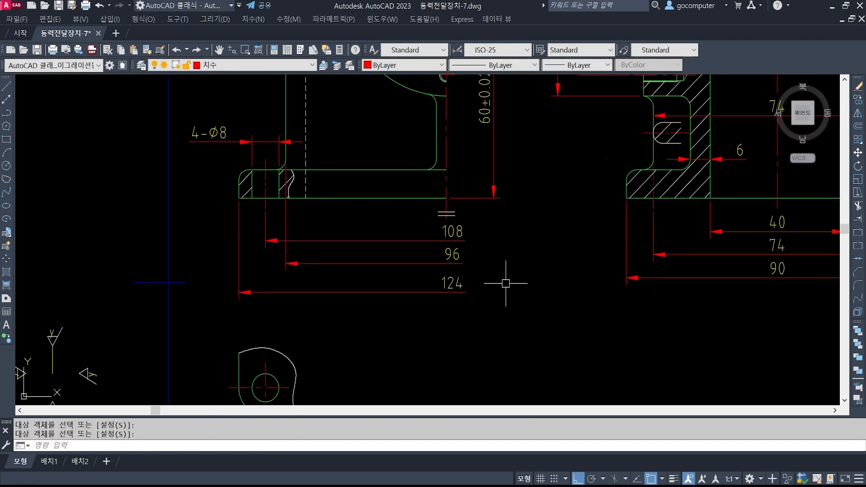
# Step: Raise the 96 dimension line to the level of the 108 dimension line
pyautogui.click(261, 242)
pyautogui.click(251, 222)
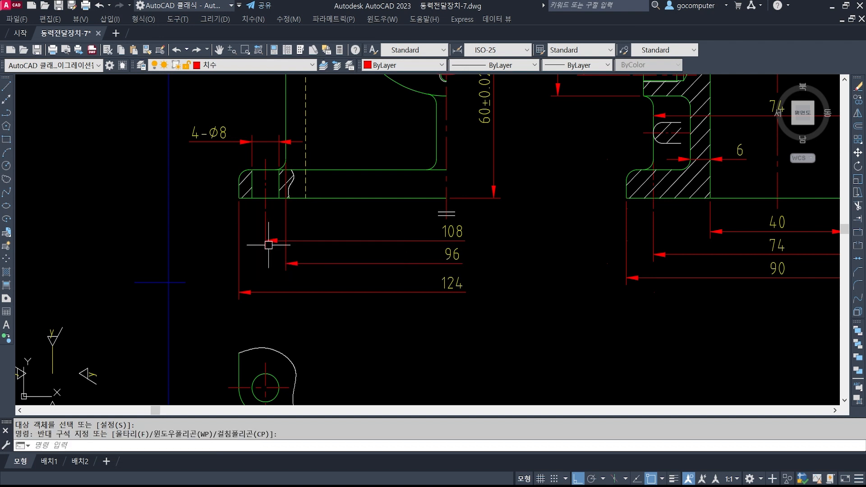
pyautogui.click(271, 242)
pyautogui.click(293, 265)
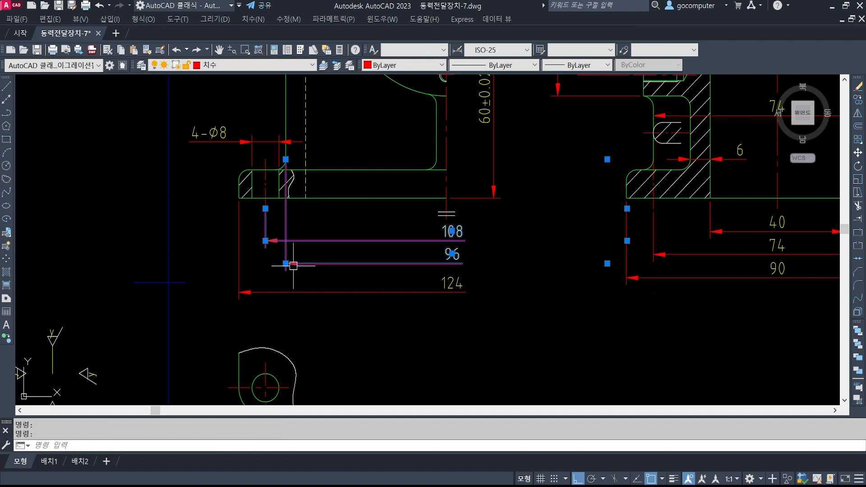
pyautogui.click(286, 264)
pyautogui.rightClick(294, 251)
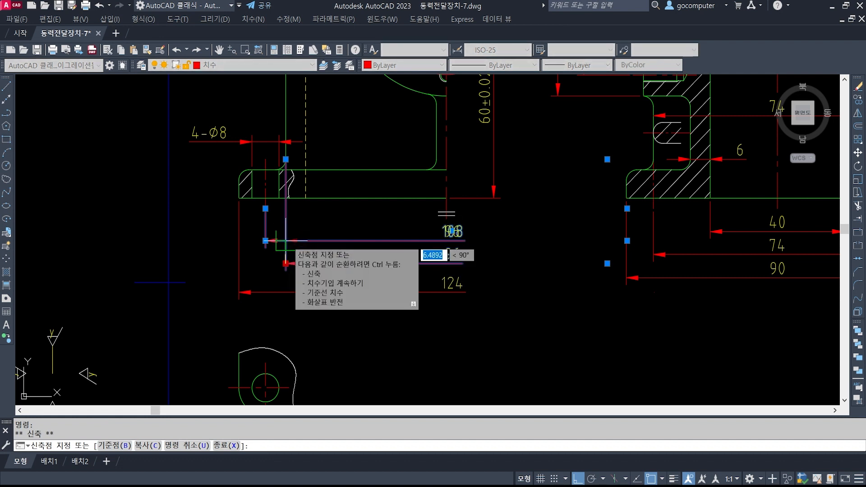
pyautogui.click(266, 241)
pyautogui.press('Escape')
# Step: Lower the 108 dimension line to sit between the 96 and 124 dimensions, and deselect it
pyautogui.click(265, 241)
pyautogui.click(265, 241)
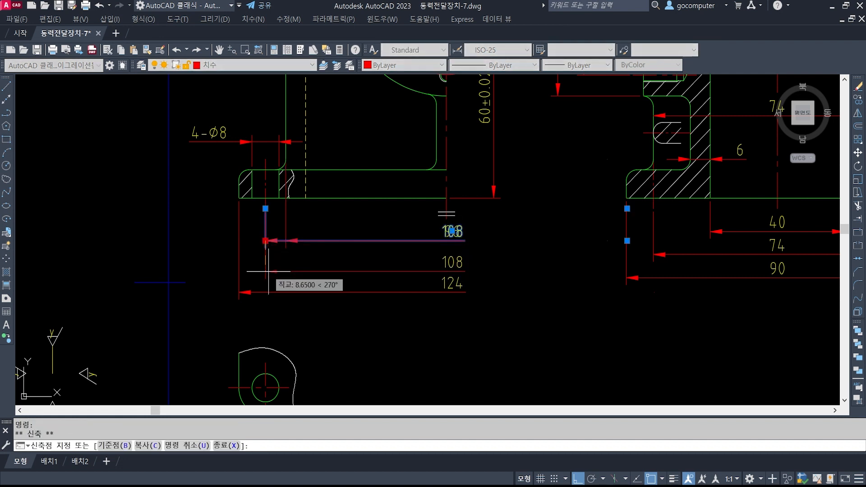
pyautogui.click(270, 266)
pyautogui.press('Escape')
pyautogui.press('Escape')
pyautogui.scroll(-1, 464, 310)
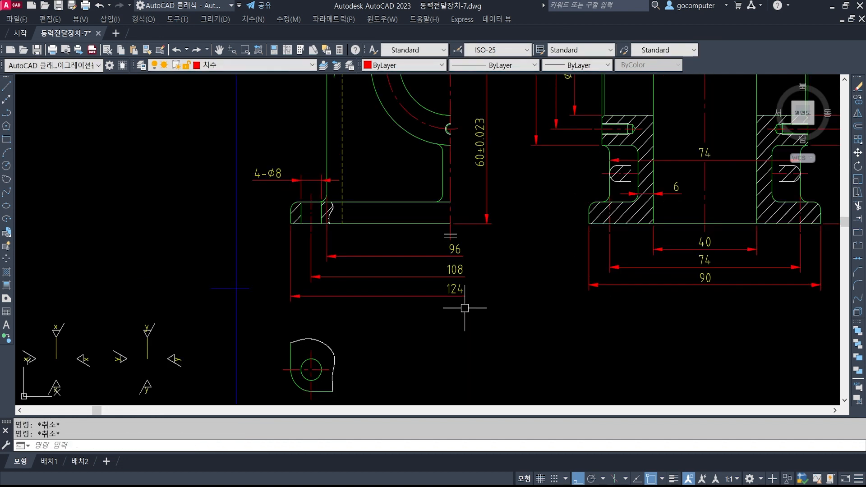
# Step: Add a radius dimension to the housing's outer arc in the half front view, with its text outside the arc
pyautogui.moveTo(509, 267); pyautogui.dragTo(448, 292, button='middle')
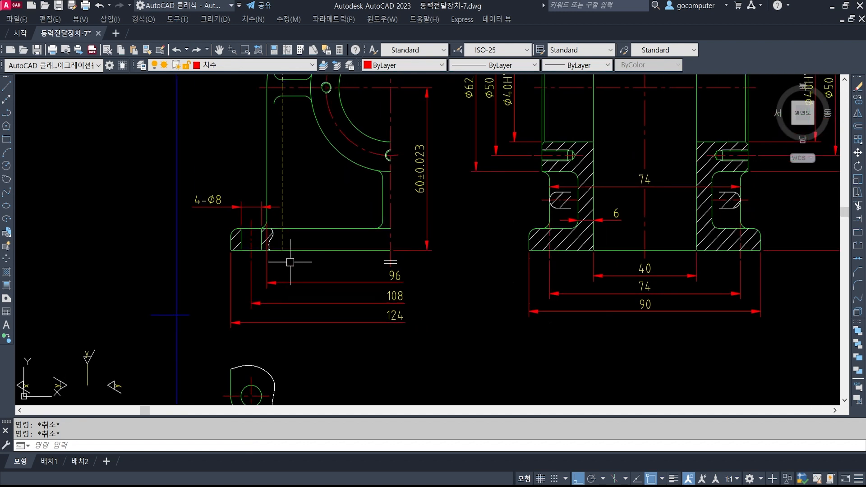
pyautogui.moveTo(293, 242); pyautogui.dragTo(294, 299, button='middle')
pyautogui.click(264, 227)
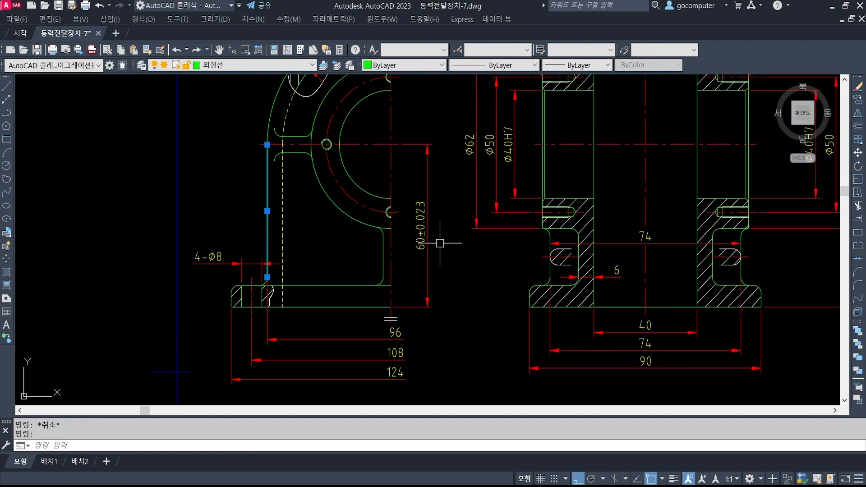
pyautogui.press('Escape')
pyautogui.moveTo(321, 138); pyautogui.dragTo(342, 282, button='middle')
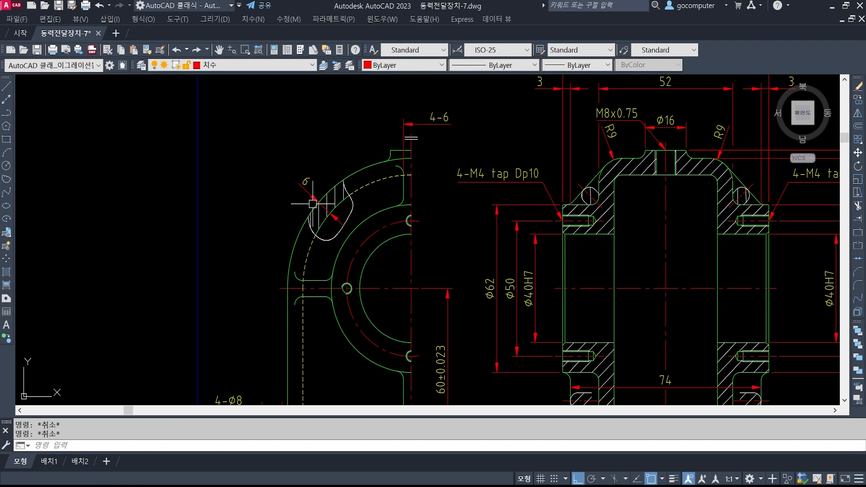
pyautogui.click(250, 20)
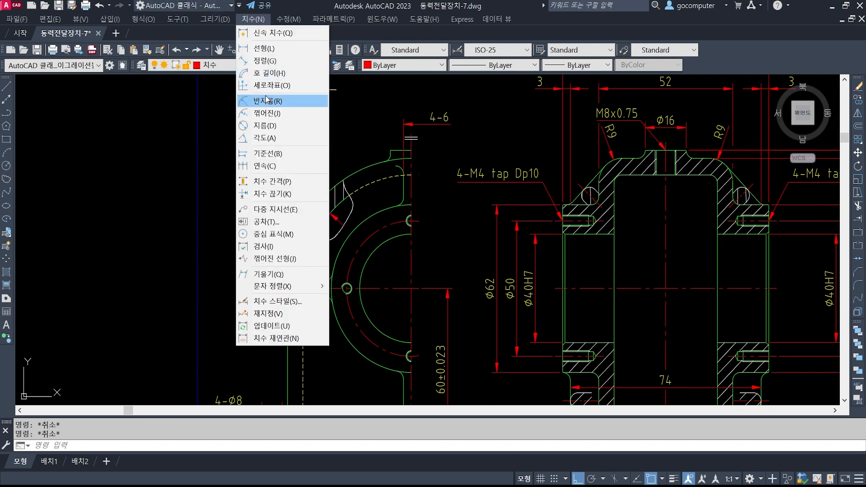
pyautogui.click(270, 99)
pyautogui.scroll(3, 276, 204)
pyautogui.scroll(1, 277, 204)
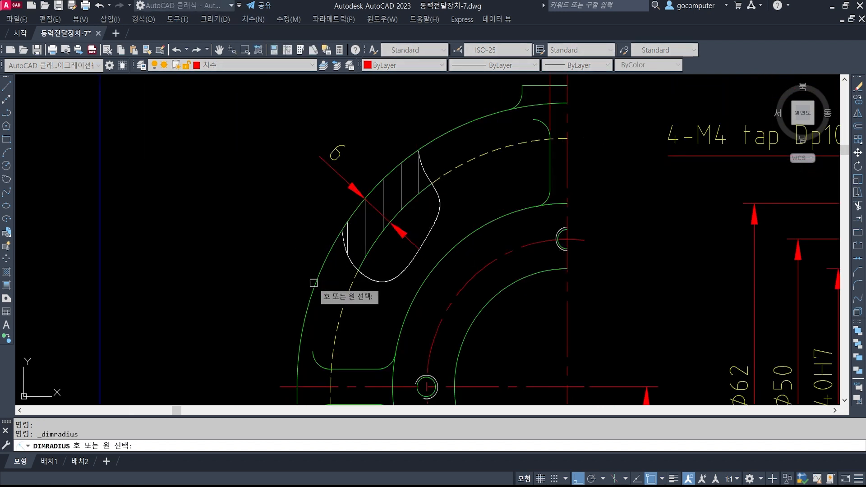
pyautogui.click(315, 282)
pyautogui.click(299, 268)
pyautogui.scroll(-2, 406, 270)
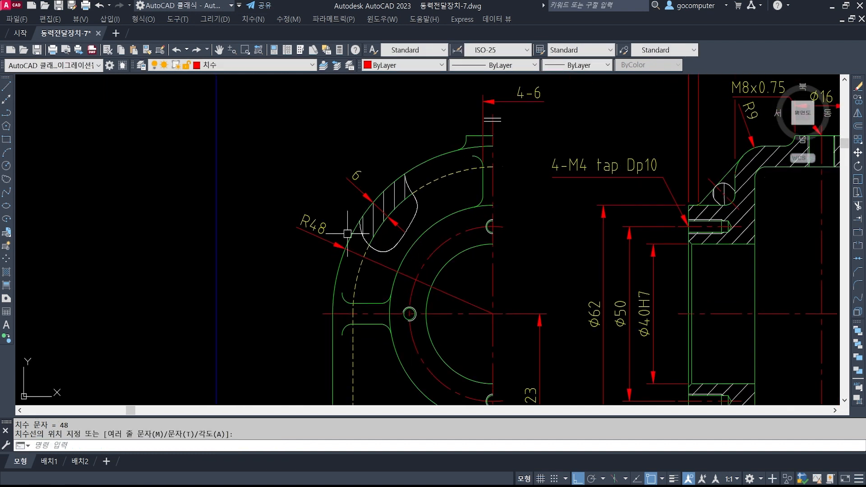
# Step: Match the properties of the section view's R9 dimension onto the outer arc's radius dimension
pyautogui.moveTo(500, 291); pyautogui.dragTo(460, 295, button='middle')
pyautogui.press('space')
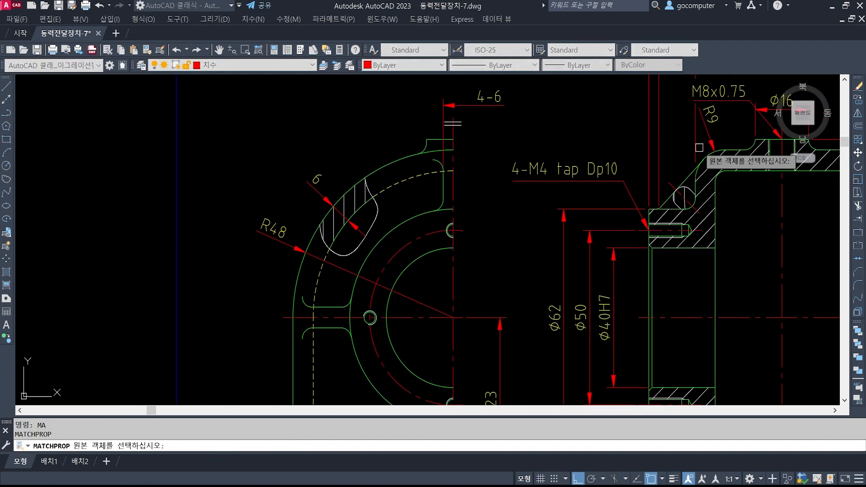
pyautogui.click(705, 113)
pyautogui.click(276, 231)
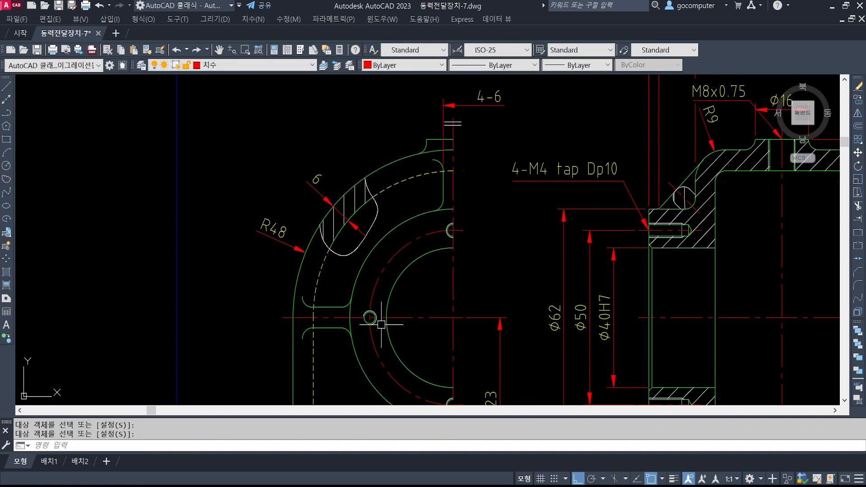
# Step: Replace the text of the outer arc's radius dimension in the half front view with (R)
pyautogui.press('space')
pyautogui.scroll(2, 357, 244)
pyautogui.write('ed')
pyautogui.press('space')
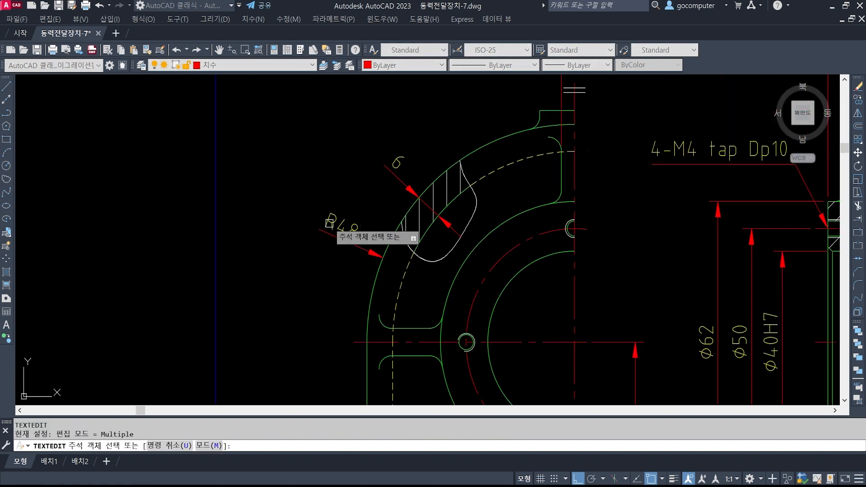
pyautogui.click(334, 225)
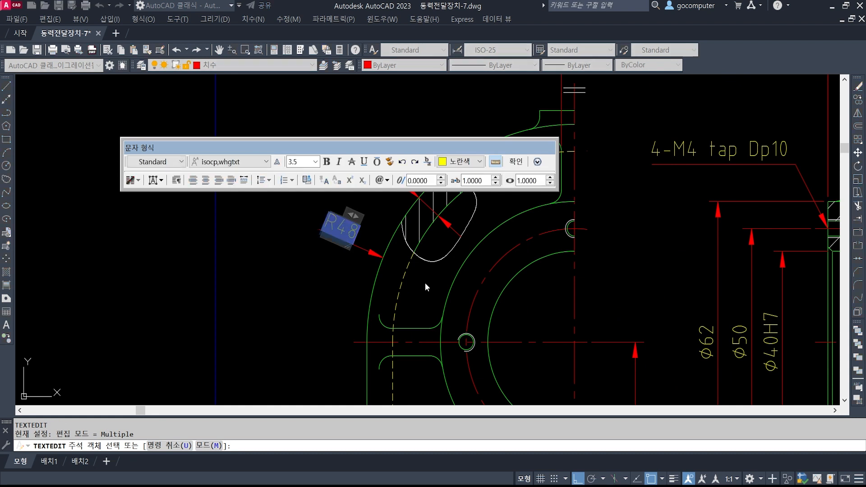
pyautogui.write('(R)')
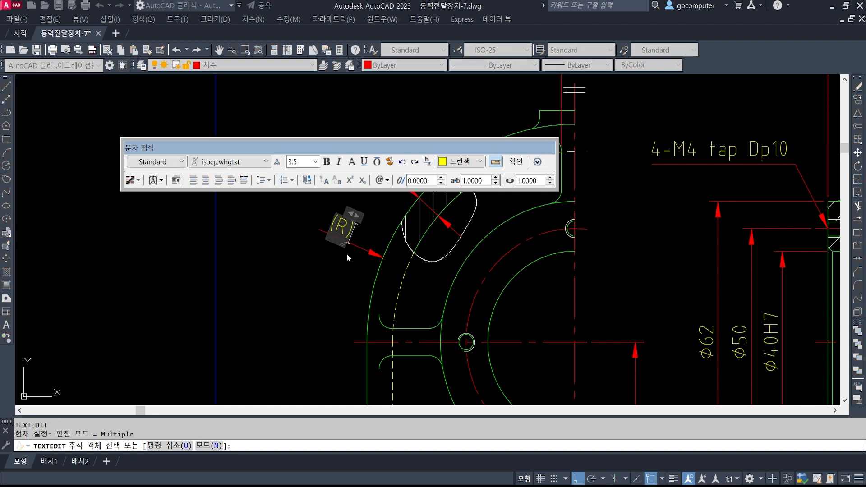
pyautogui.click(379, 323)
pyautogui.press('Escape')
pyautogui.press('Escape')
pyautogui.scroll(-1, 332, 280)
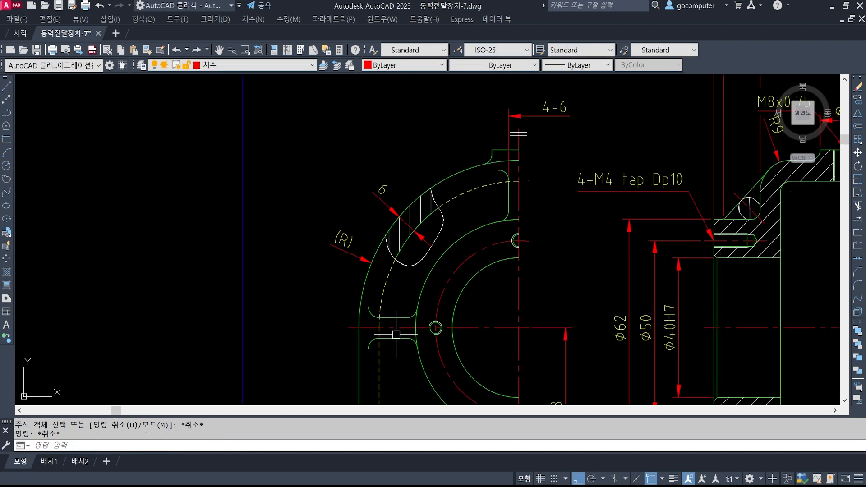
# Step: Review the dimension layout of the half front view and the section view, including the base width dimensions
pyautogui.moveTo(395, 333); pyautogui.dragTo(298, 153, button='middle')
pyautogui.moveTo(338, 322); pyautogui.dragTo(314, 168, button='middle')
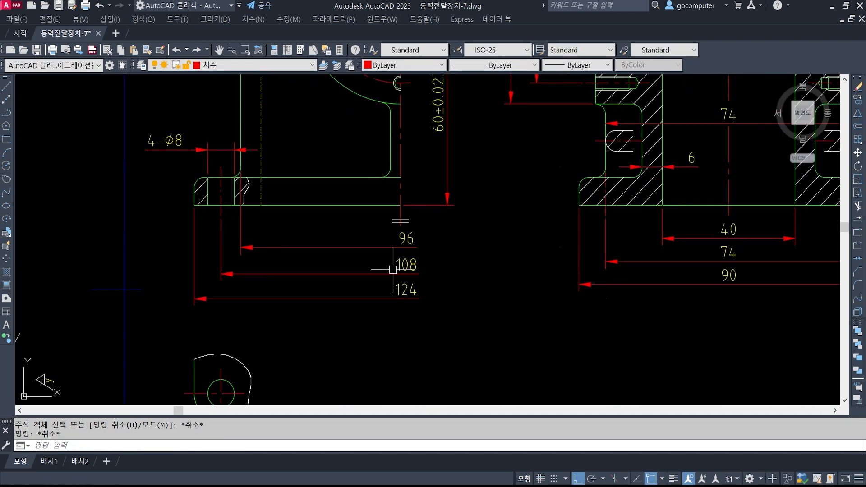
pyautogui.click(407, 238)
pyautogui.press('Escape')
pyautogui.press('Escape')
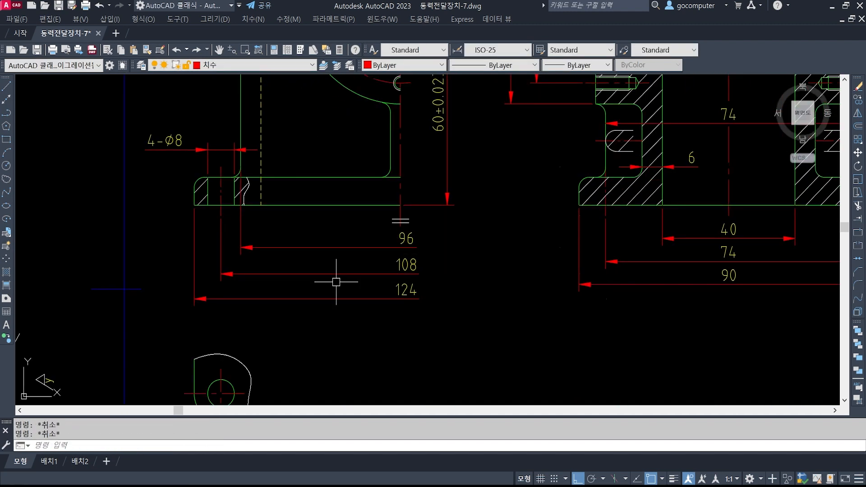
pyautogui.scroll(-3, 336, 283)
pyautogui.moveTo(368, 176); pyautogui.dragTo(380, 275, button='middle')
pyautogui.scroll(3, 309, 200)
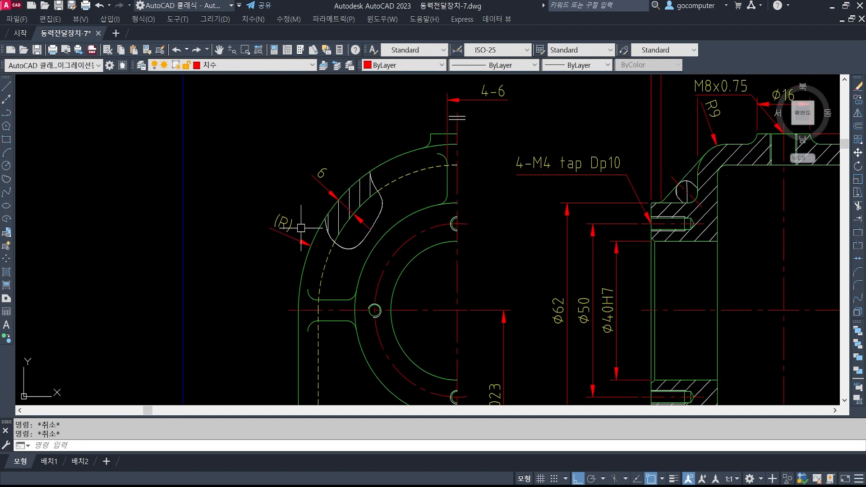
pyautogui.scroll(-3, 306, 218)
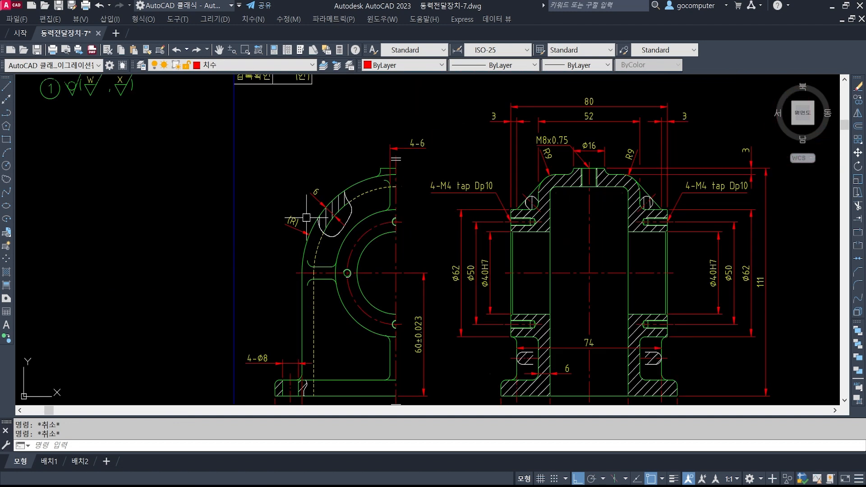
pyautogui.moveTo(349, 302); pyautogui.dragTo(325, 210, button='middle')
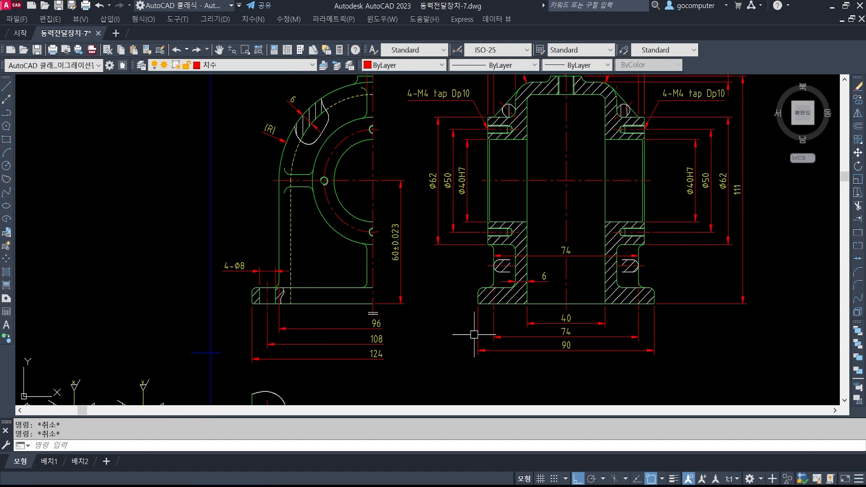
pyautogui.moveTo(474, 335)
pyautogui.mouseDown(button='middle')
pyautogui.moveTo(424, 307)
pyautogui.moveTo(444, 372)
pyautogui.moveTo(436, 366)
pyautogui.mouseUp(button='middle')
pyautogui.scroll(-1, 396, 307)
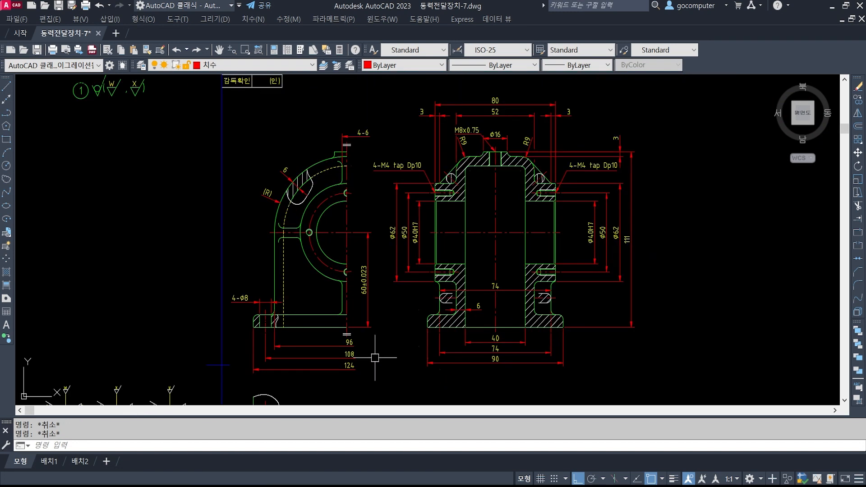
pyautogui.moveTo(375, 357)
pyautogui.mouseDown(button='middle')
pyautogui.moveTo(385, 257)
pyautogui.moveTo(421, 255)
pyautogui.moveTo(420, 316)
pyautogui.mouseUp(button='middle')
pyautogui.scroll(1, 388, 254)
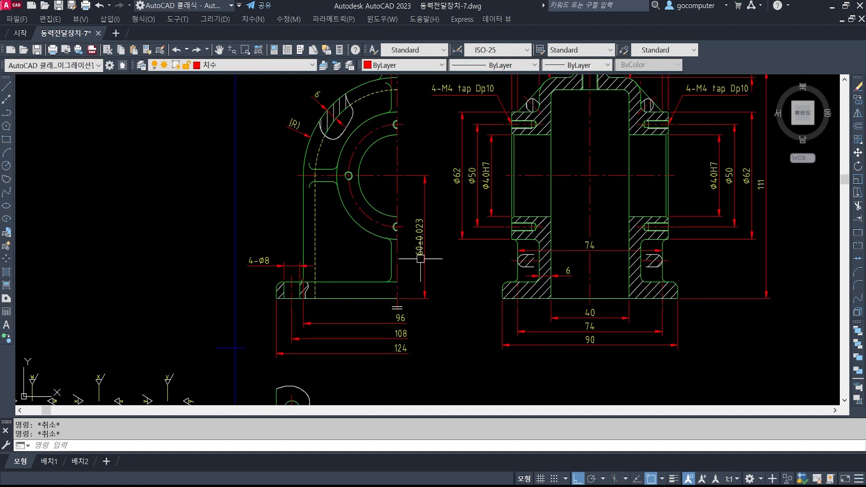
pyautogui.moveTo(471, 290); pyautogui.dragTo(436, 306, button='middle')
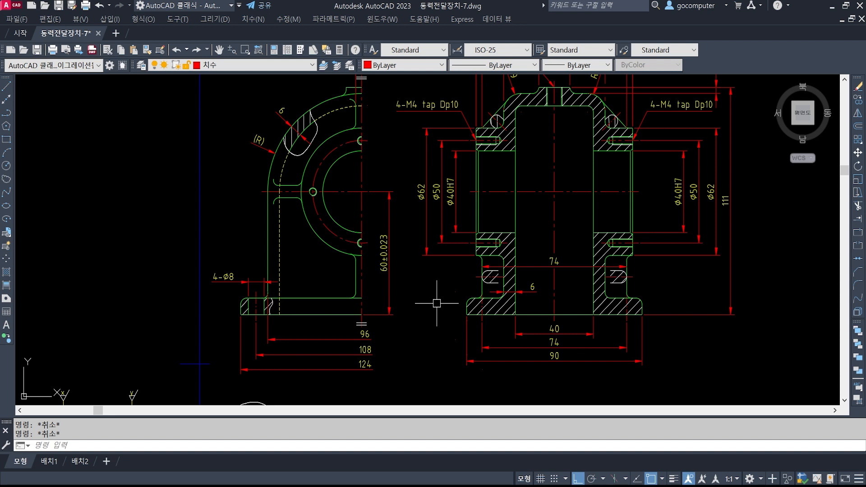
# Step: Add a vertical linear dimension for the base flange's thickness on the outer side of the half front view
pyautogui.scroll(4, 333, 325)
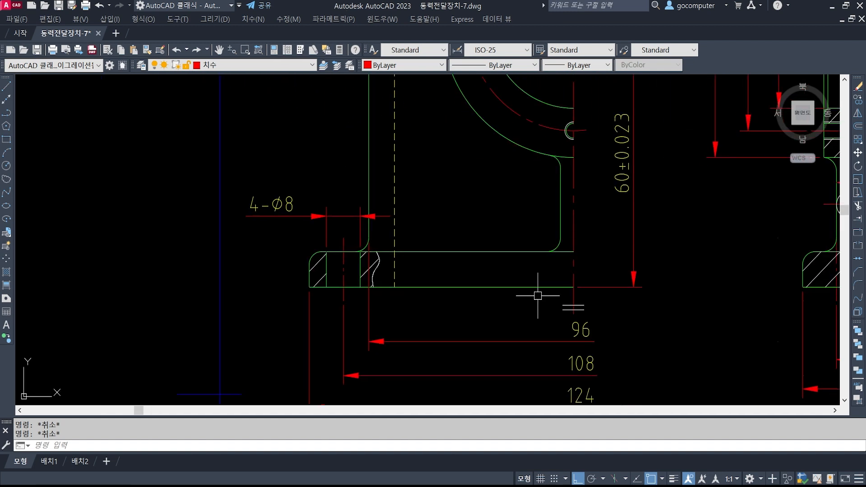
pyautogui.write('DLI')
pyautogui.press('Return')
pyautogui.scroll(2, 334, 280)
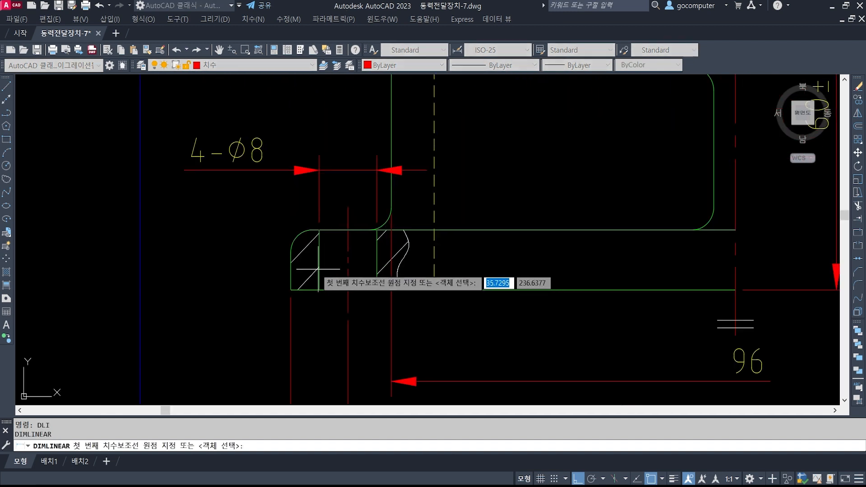
pyautogui.click(291, 290)
pyautogui.click(319, 230)
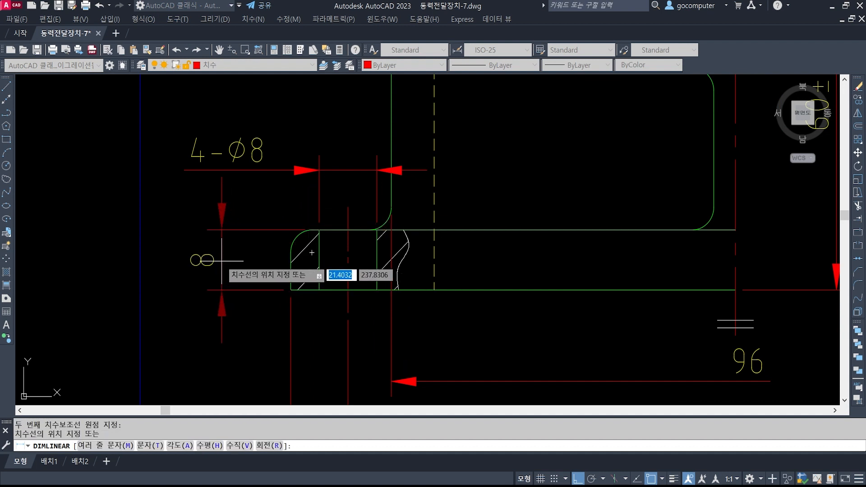
pyautogui.click(222, 262)
pyautogui.scroll(-1, 342, 288)
pyautogui.moveTo(373, 350); pyautogui.dragTo(338, 309, button='middle')
pyautogui.scroll(-2, 340, 288)
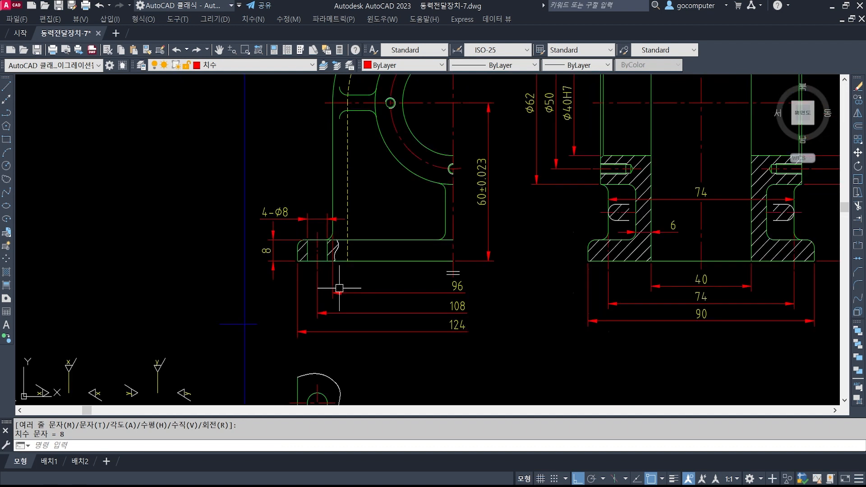
# Step: Erase the base flange thickness dimension beside the outer edge of the half front view
pyautogui.write('e')
pyautogui.press('space')
pyautogui.click(267, 238)
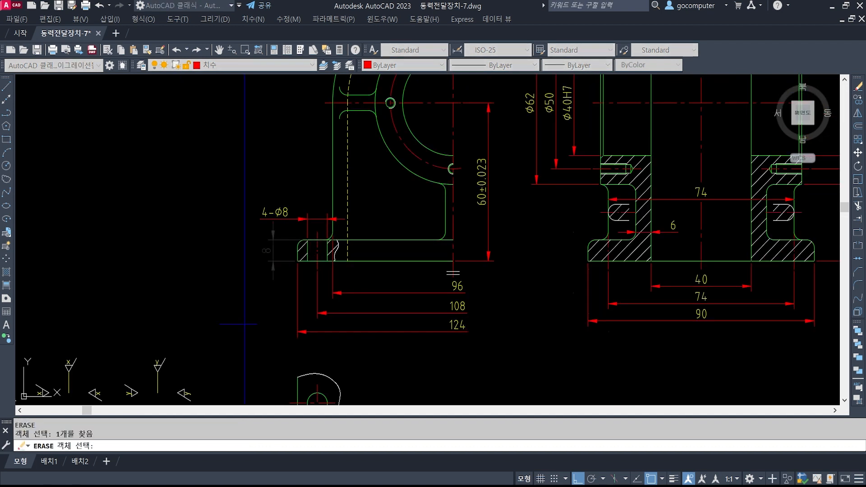
pyautogui.press('space')
# Step: Add a vertical linear dimension for the base flange's thickness at the centerline, inside the 60±0.023 dimension
pyautogui.write('dli')
pyautogui.press('space')
pyautogui.scroll(5, 436, 282)
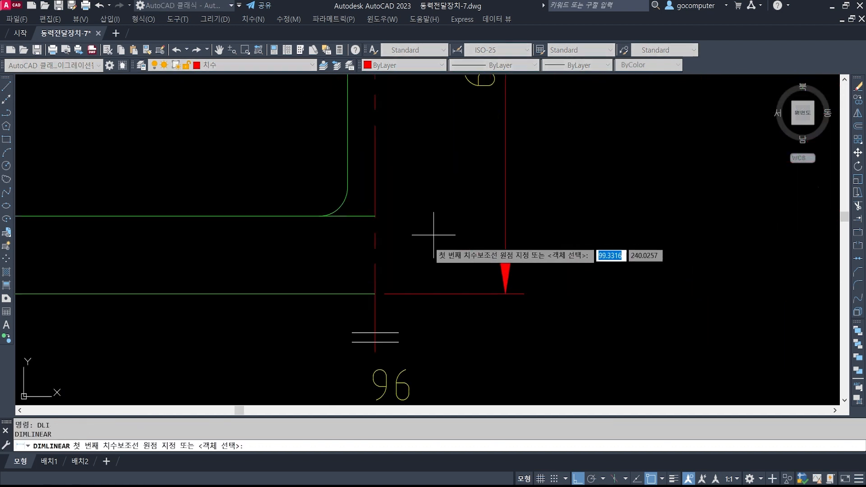
pyautogui.click(375, 293)
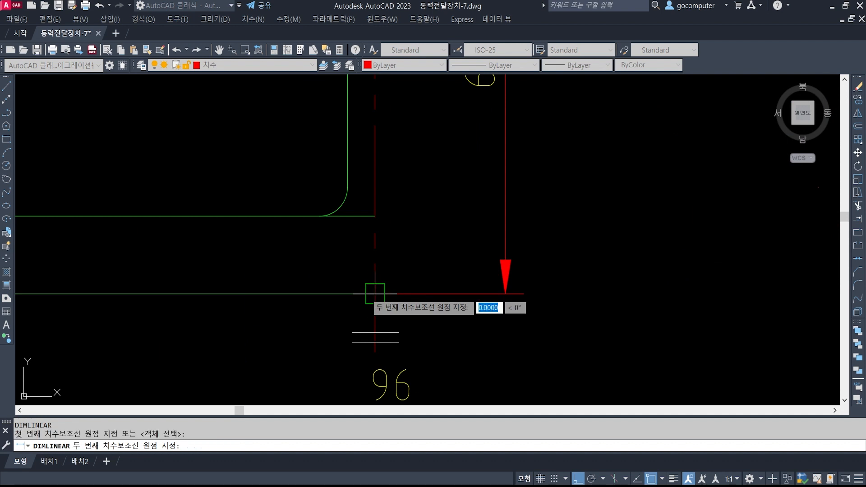
pyautogui.click(375, 216)
pyautogui.click(459, 240)
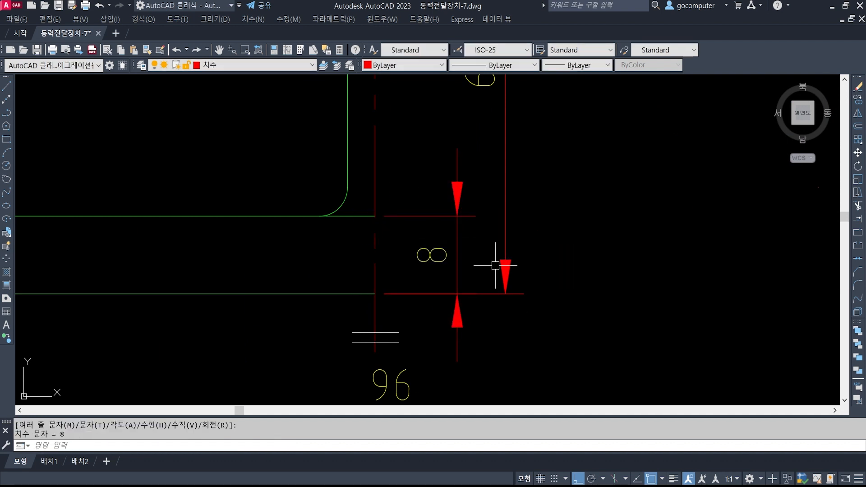
pyautogui.scroll(-5, 509, 261)
pyautogui.scroll(1, 516, 315)
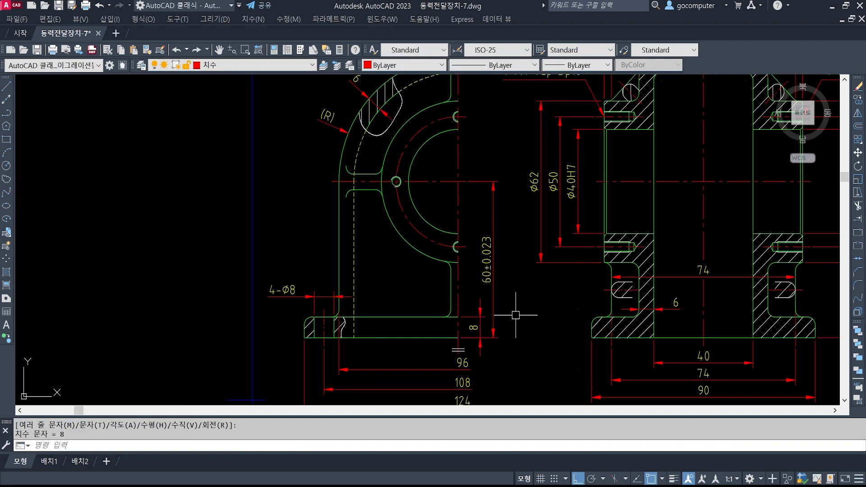
# Step: Stretch the 60±0.023 dimension line slightly away from the half front view to make room for the flange thickness dimension
pyautogui.write('s')
pyautogui.press('space')
pyautogui.click(516, 316)
pyautogui.click(493, 141)
pyautogui.press('space')
pyautogui.click(485, 139)
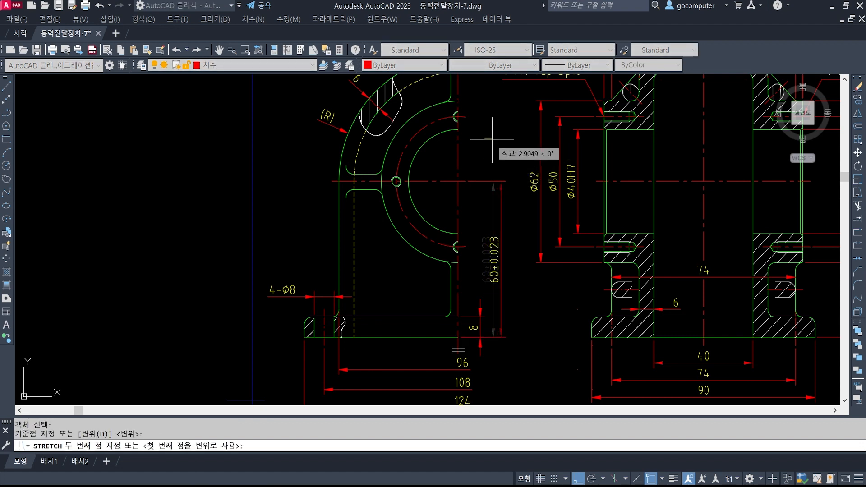
pyautogui.click(495, 139)
pyautogui.moveTo(528, 343); pyautogui.dragTo(565, 242, button='middle')
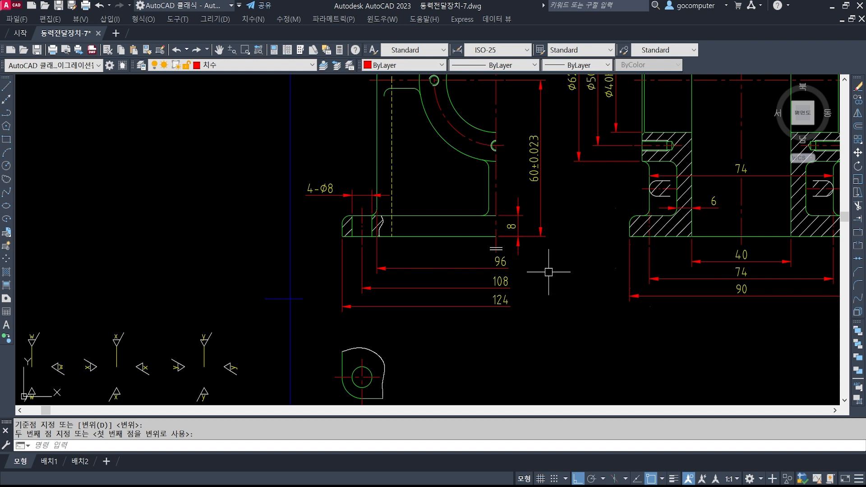
# Step: Configure the quick leader with tolerance (공차) annotation and the filled datum triangle arrowhead (데이텀 삼각형 채우기)
pyautogui.scroll(-3, 585, 204)
pyautogui.moveTo(585, 204); pyautogui.dragTo(494, 258, button='middle')
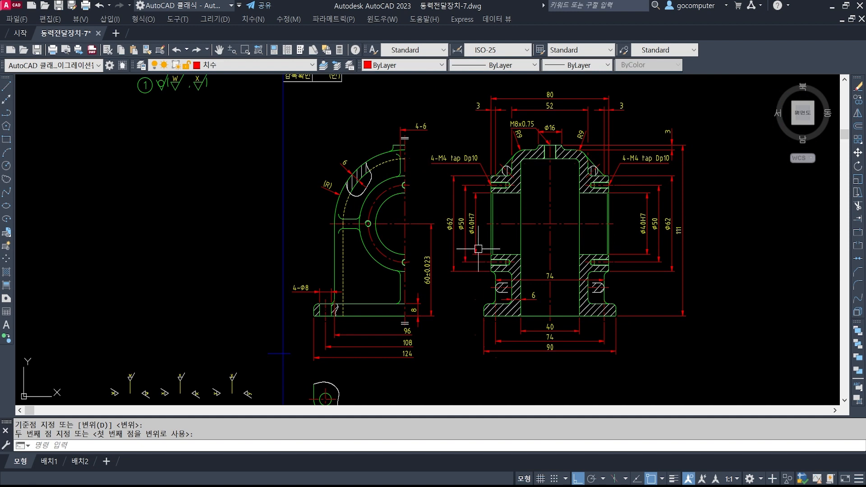
pyautogui.moveTo(504, 180); pyautogui.dragTo(493, 204, button='middle')
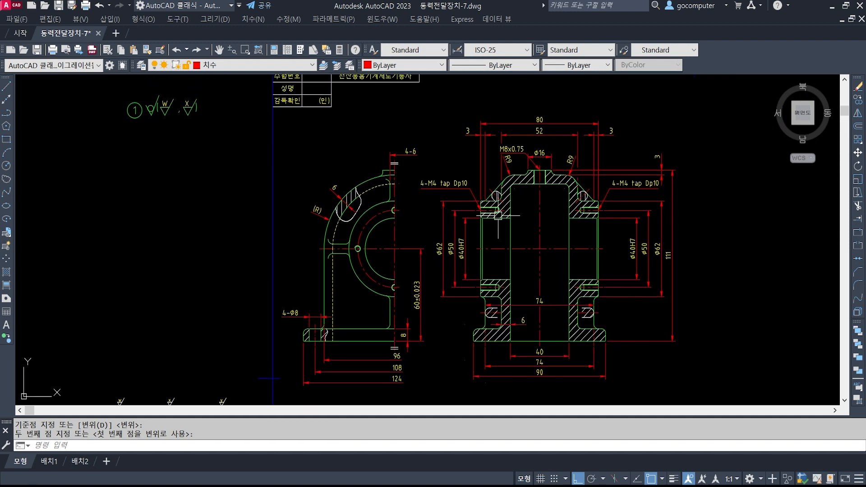
pyautogui.moveTo(491, 298); pyautogui.dragTo(494, 259, button='middle')
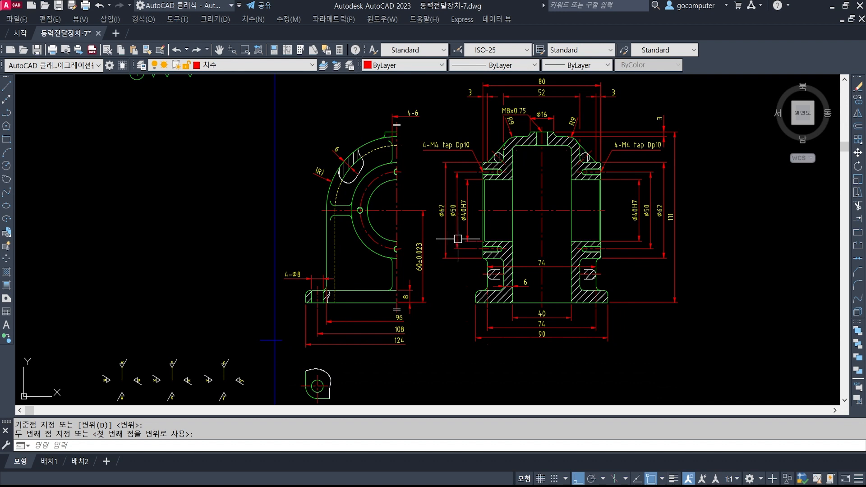
pyautogui.write('le')
pyautogui.press('Return')
pyautogui.write('s')
pyautogui.press('Return')
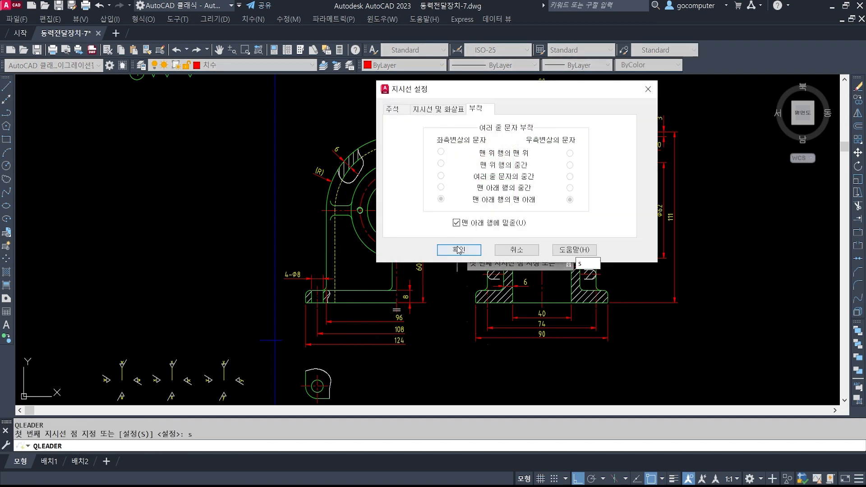
pyautogui.click(392, 110)
pyautogui.click(420, 168)
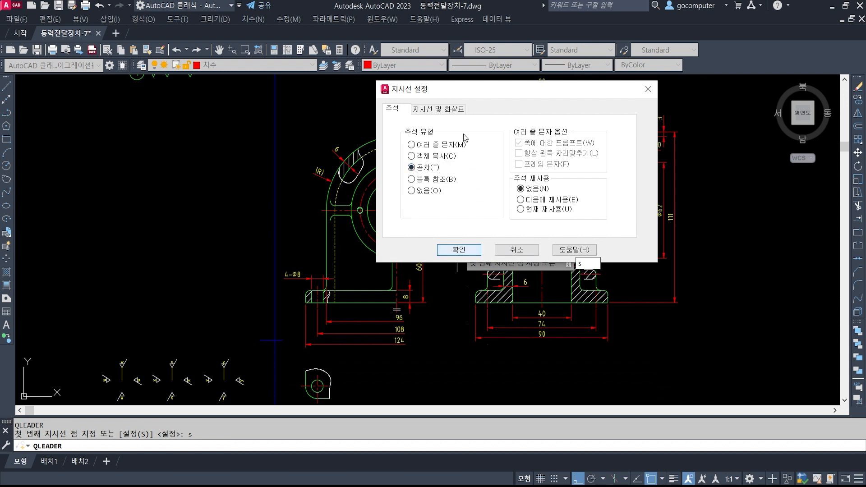
pyautogui.click(445, 110)
pyautogui.click(574, 150)
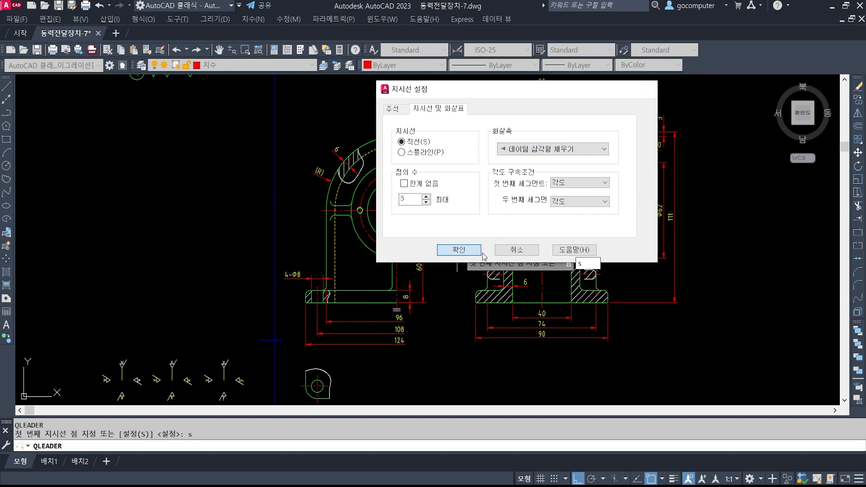
pyautogui.click(459, 249)
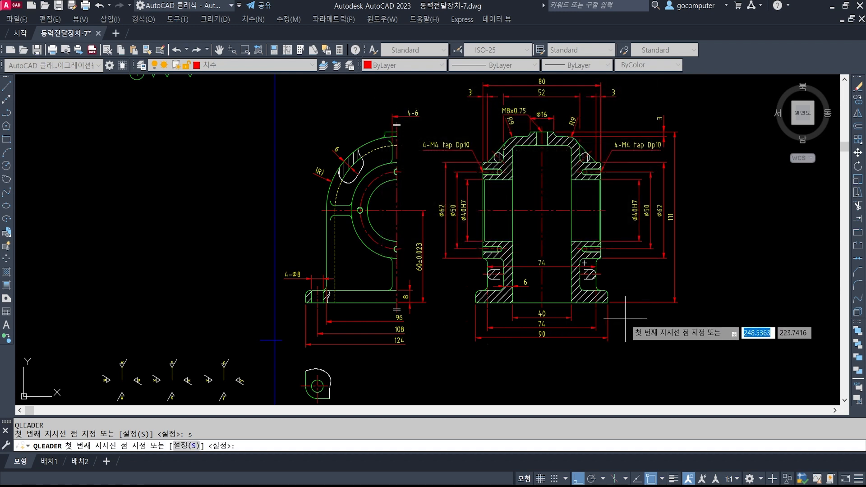
# Step: Place a datum leader with identifier A below the 111 dimension's lower extension line at the section view's base
pyautogui.scroll(3, 623, 334)
pyautogui.scroll(3, 654, 306)
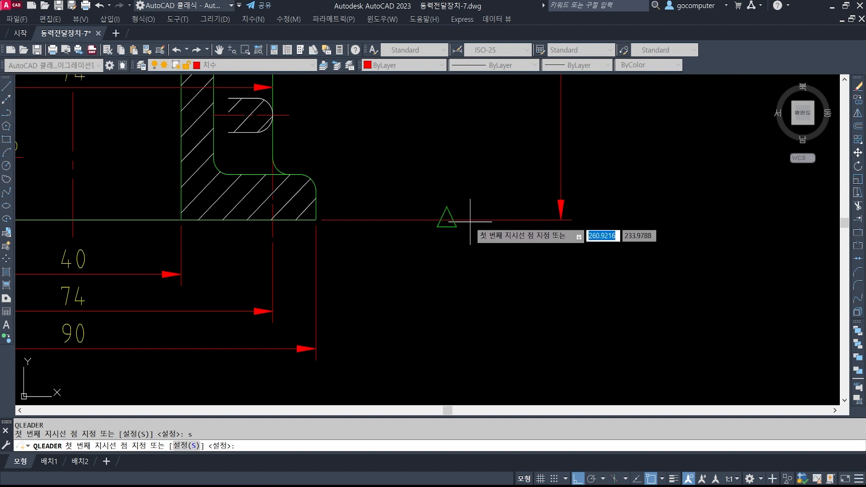
pyautogui.click(446, 220)
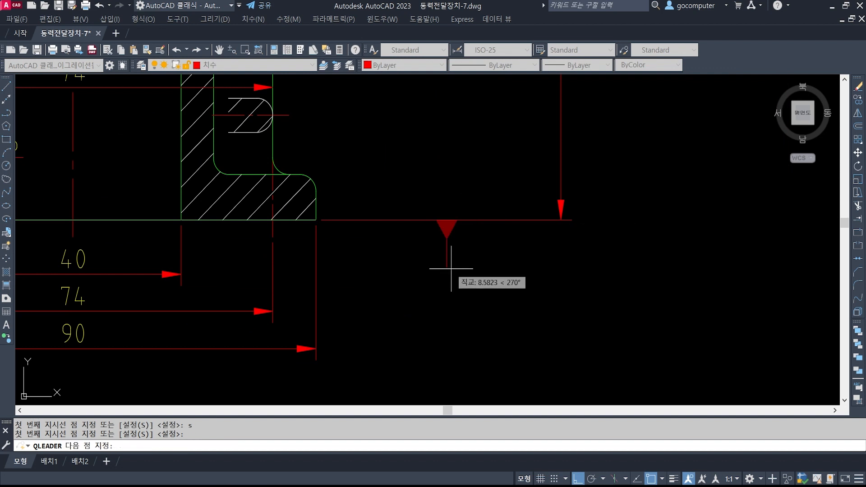
pyautogui.click(465, 270)
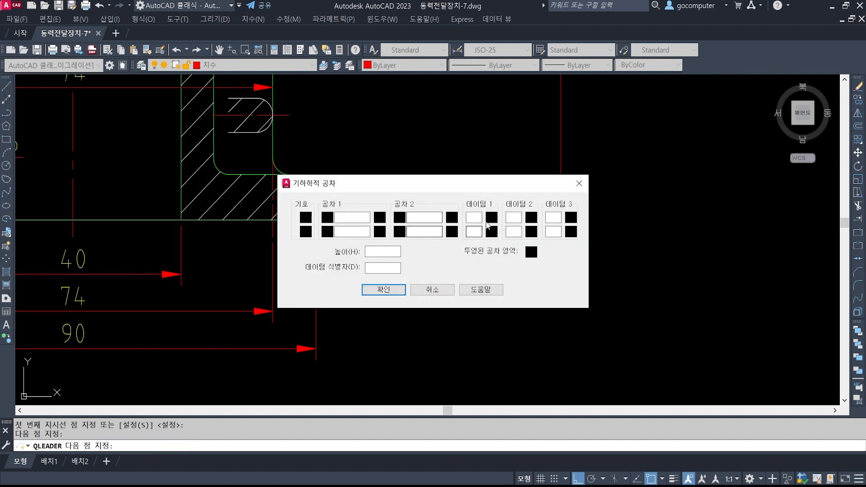
pyautogui.click(386, 290)
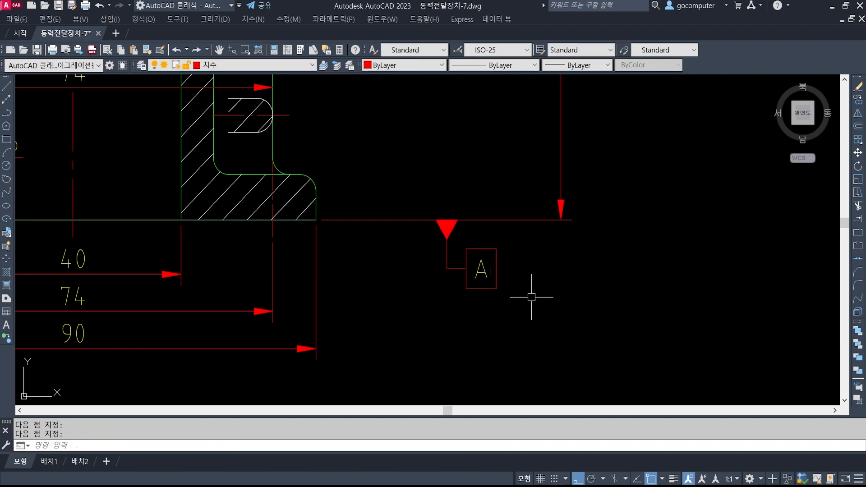
pyautogui.scroll(-5, 532, 294)
pyautogui.press('Escape')
pyautogui.press('Escape')
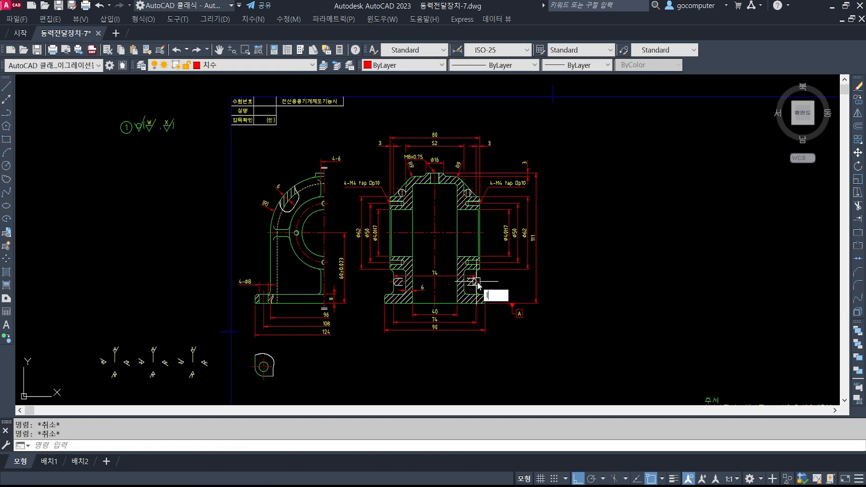
# Step: Set the quick leader's arrowhead to closed filled (닫고 채움), replacing the datum triangle for the feature control frame leader
pyautogui.press('Return')
pyautogui.write('s')
pyautogui.press('Return')
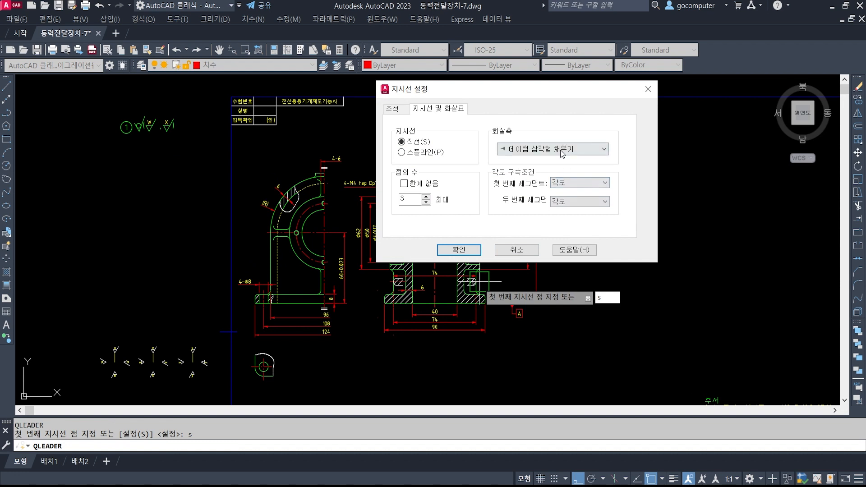
pyautogui.click(563, 154)
pyautogui.click(528, 161)
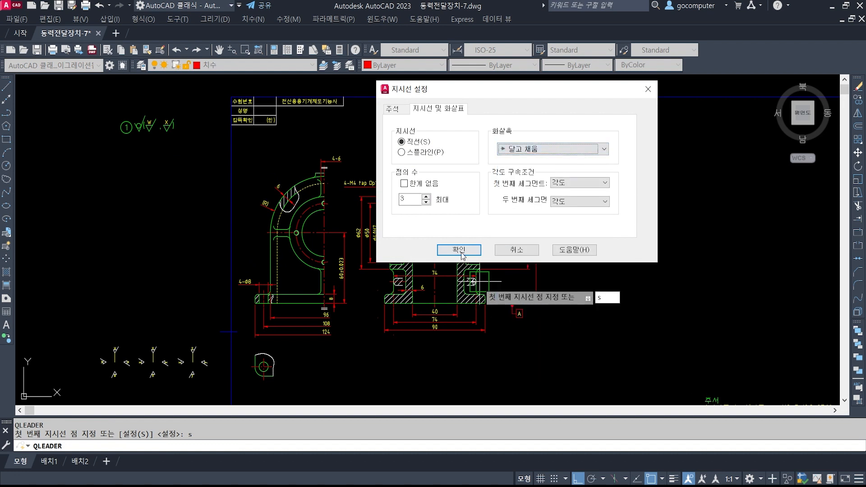
pyautogui.click(462, 253)
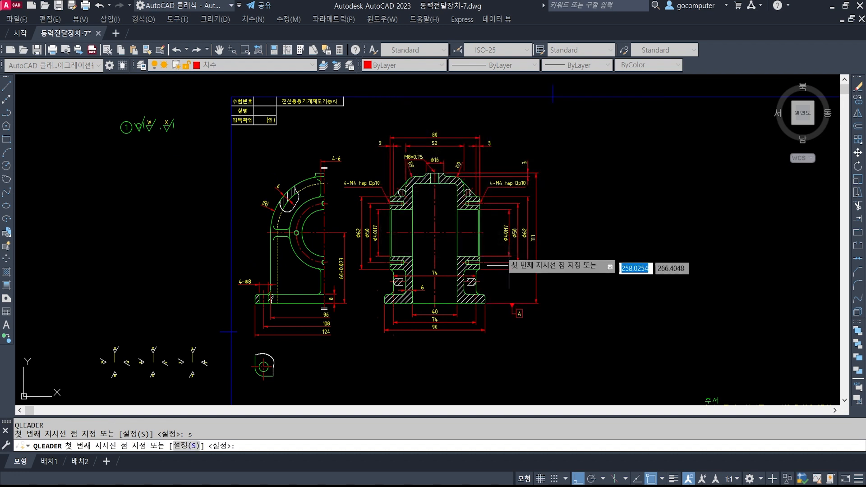
pyautogui.moveTo(491, 217); pyautogui.dragTo(474, 286, button='middle')
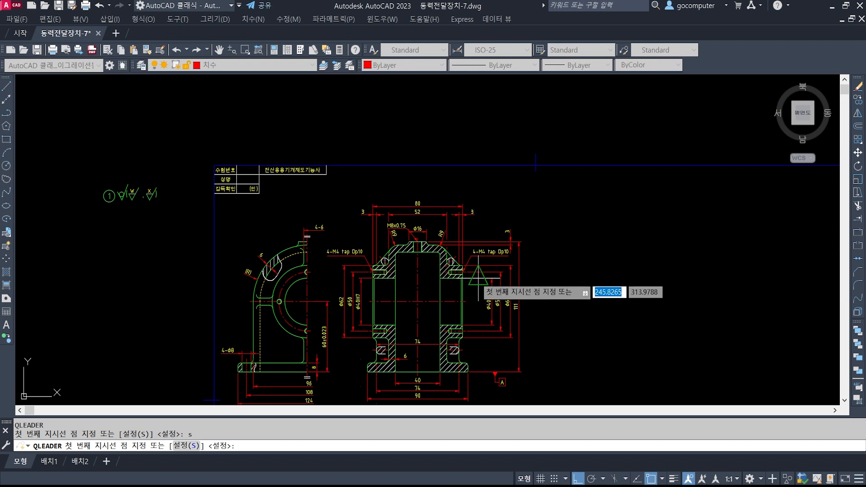
pyautogui.scroll(3, 471, 285)
pyautogui.moveTo(471, 284); pyautogui.dragTo(518, 215, button='middle')
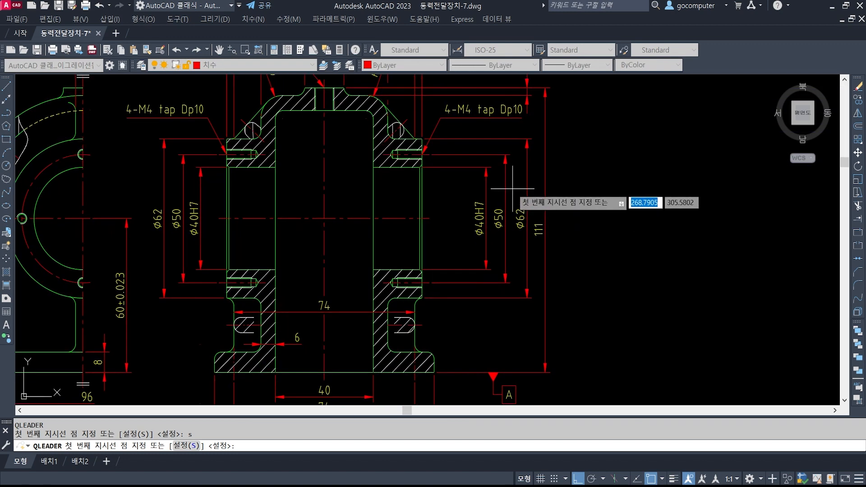
pyautogui.moveTo(484, 288); pyautogui.dragTo(467, 240, button='middle')
pyautogui.scroll(1, 467, 240)
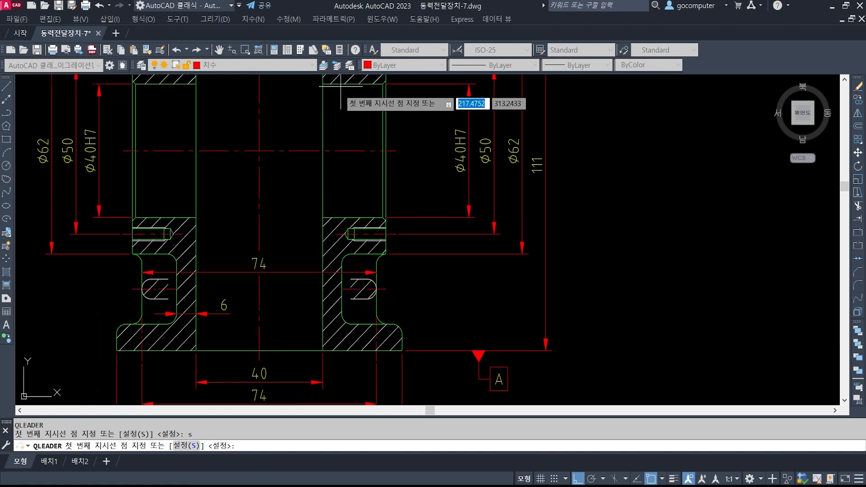
pyautogui.click(475, 218)
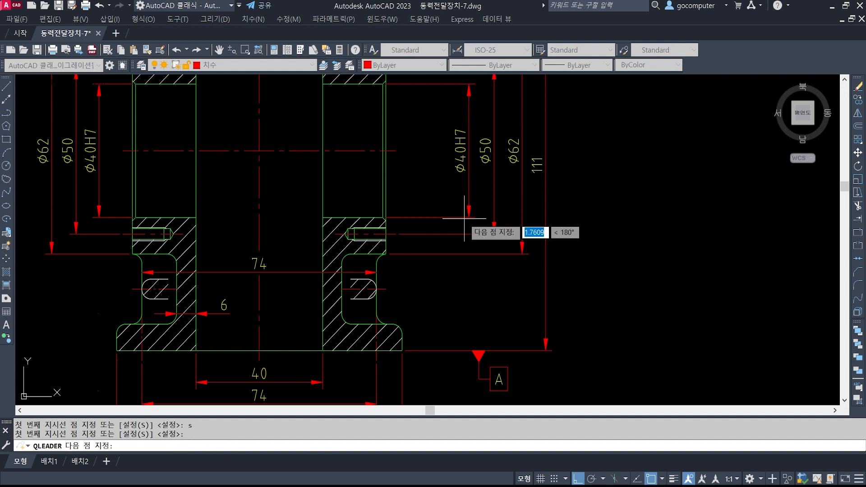
pyautogui.click(469, 281)
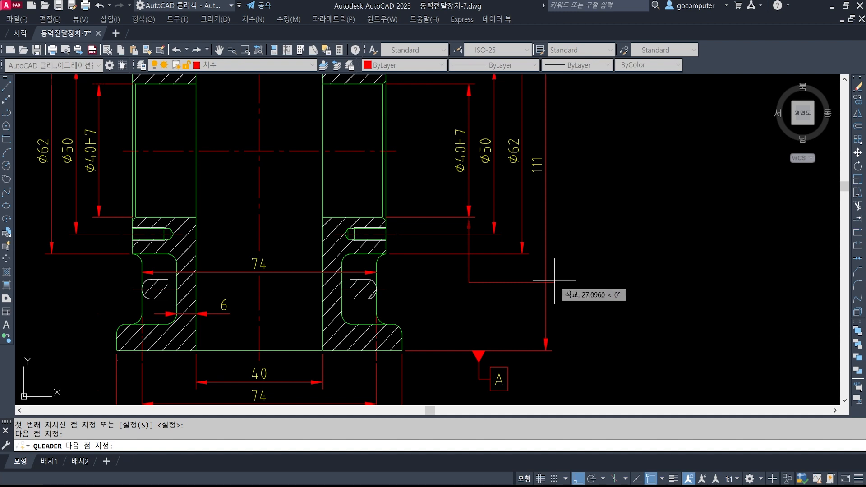
pyautogui.scroll(-2, 557, 285)
pyautogui.press('Escape')
pyautogui.press('Escape')
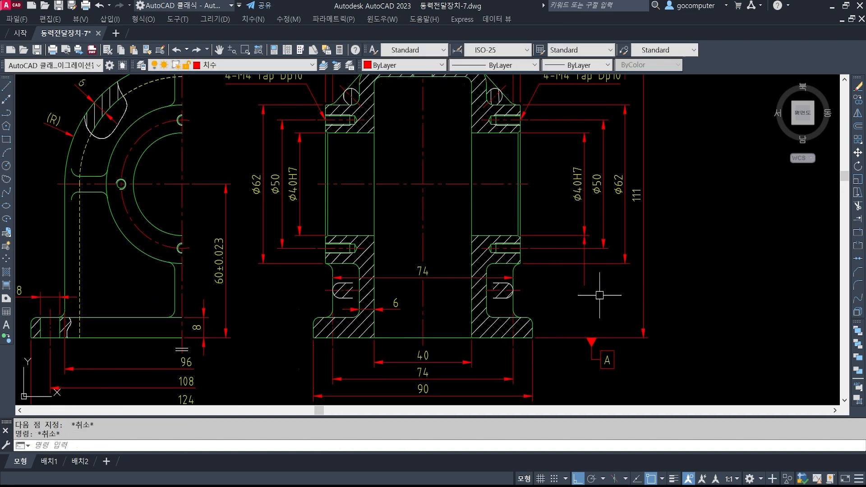
pyautogui.scroll(-2, 600, 295)
pyautogui.write('m')
pyautogui.press('Return')
pyautogui.click(648, 377)
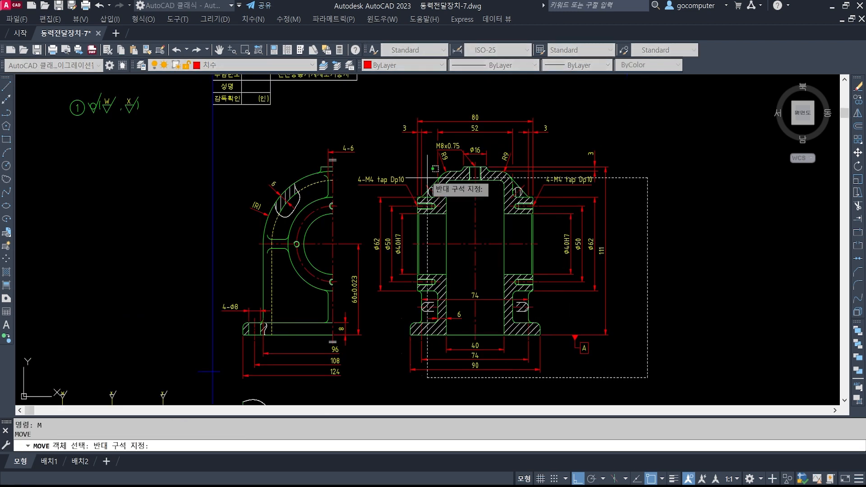
pyautogui.click(372, 109)
pyautogui.press('Return')
pyautogui.click(413, 92)
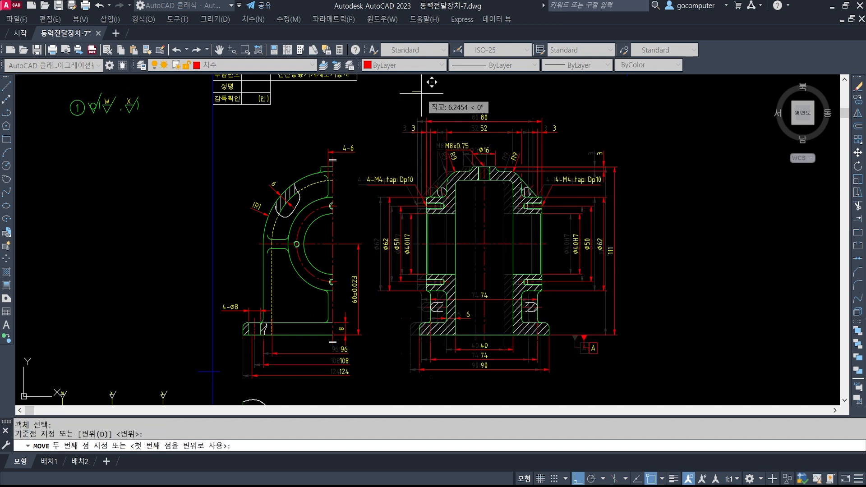
pyautogui.press('Escape')
# Step: Move the section view with its dimensions and datum A horizontally away from the half front view
pyautogui.press('Return')
pyautogui.click(681, 392)
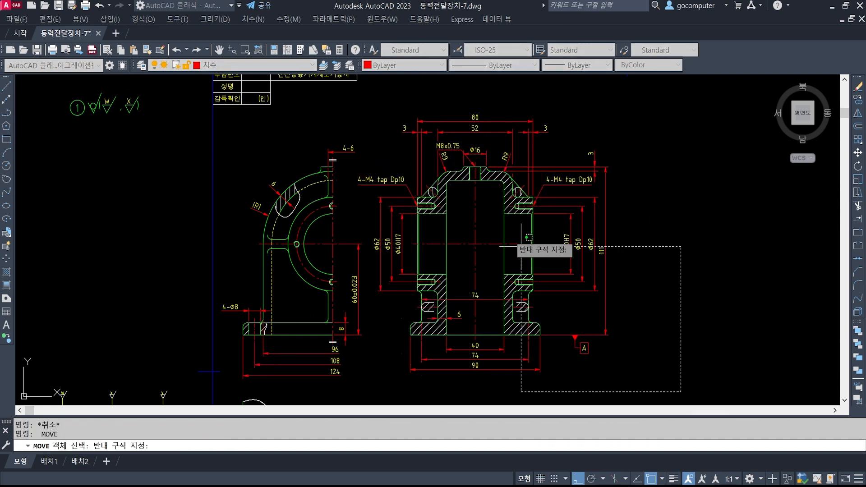
pyautogui.click(374, 106)
pyautogui.keyDown('shift'); pyautogui.click(587, 348); pyautogui.keyUp('shift')
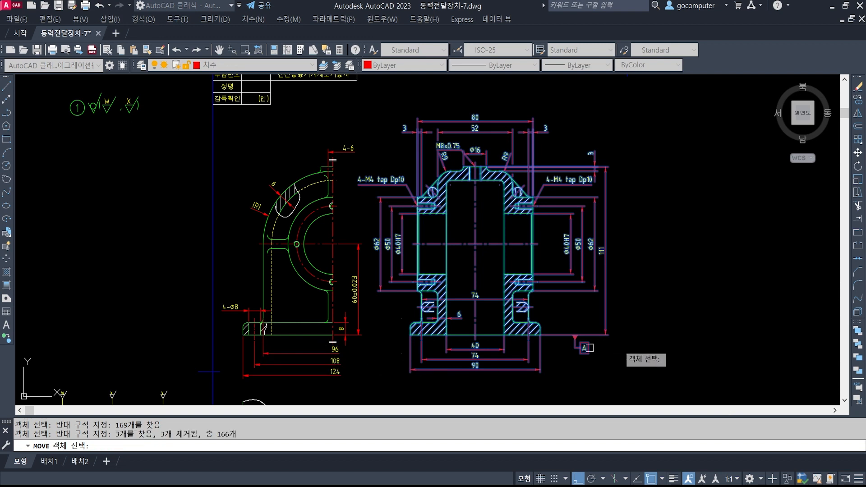
pyautogui.press('Return')
pyautogui.click(655, 336)
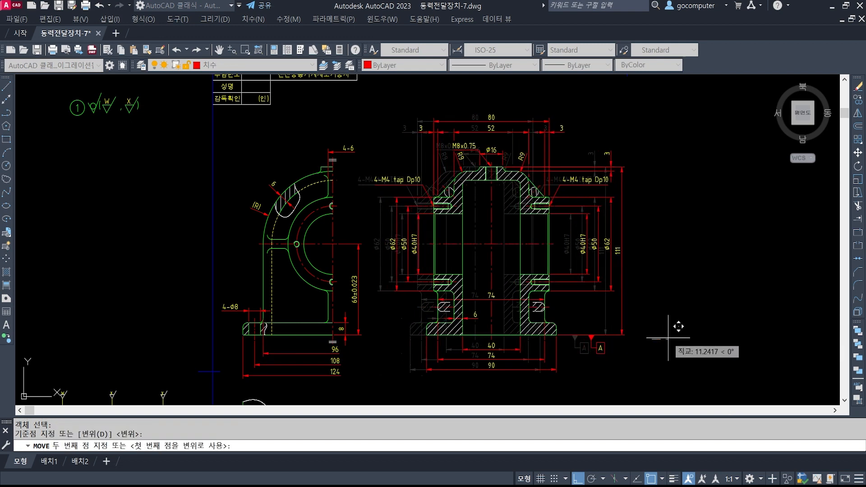
pyautogui.press('Escape')
pyautogui.press('Escape')
pyautogui.scroll(5, 314, 306)
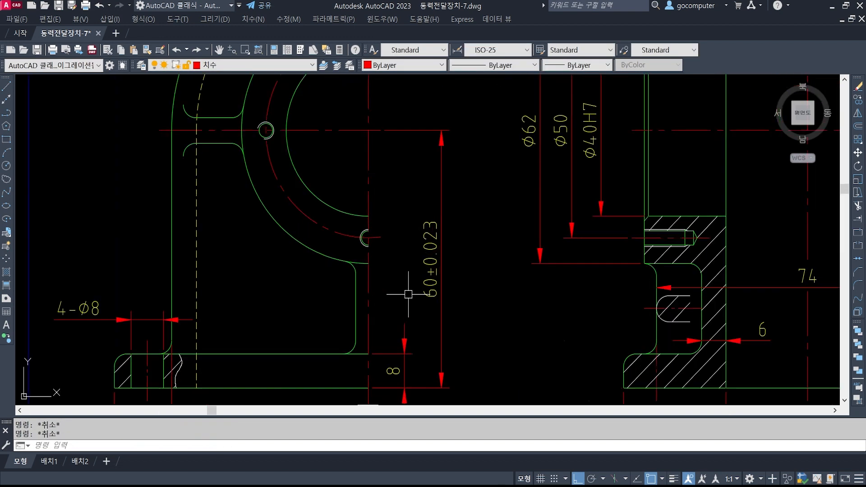
pyautogui.scroll(1, 595, 316)
pyautogui.moveTo(595, 316); pyautogui.dragTo(485, 257, button='middle')
pyautogui.write('le')
pyautogui.press('Return')
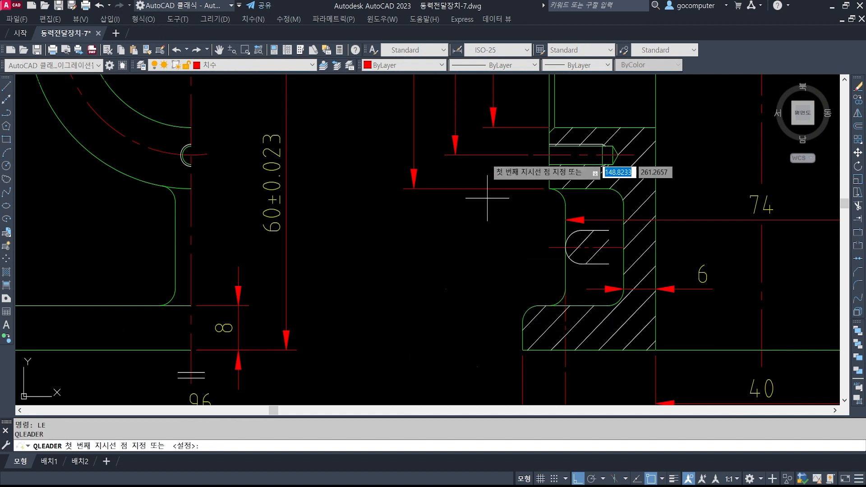
pyautogui.moveTo(493, 128); pyautogui.dragTo(460, 193, button='middle')
pyautogui.click(461, 193)
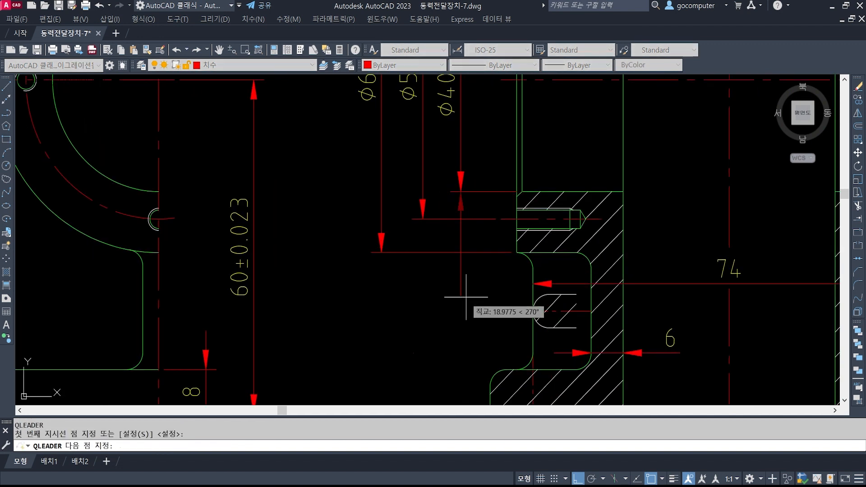
pyautogui.click(460, 311)
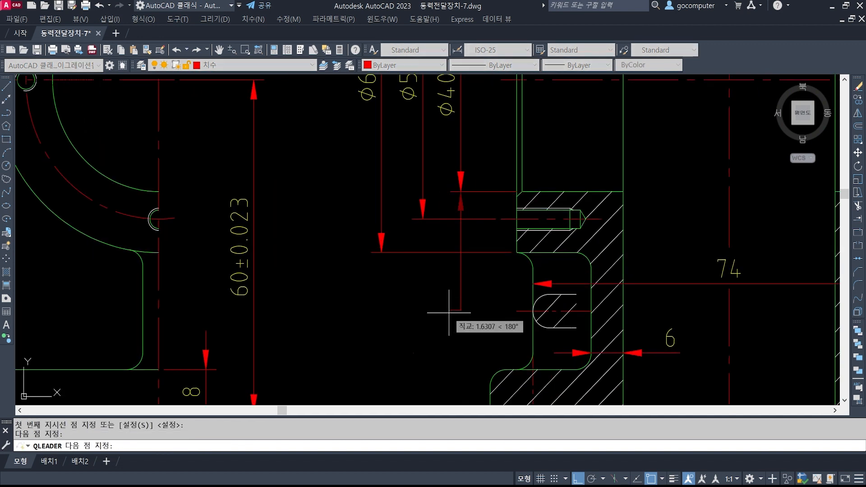
pyautogui.click(440, 312)
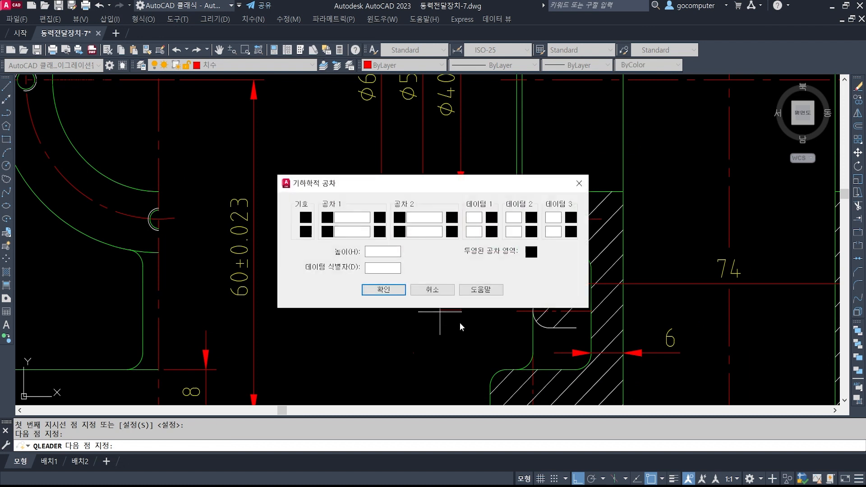
pyautogui.click(305, 219)
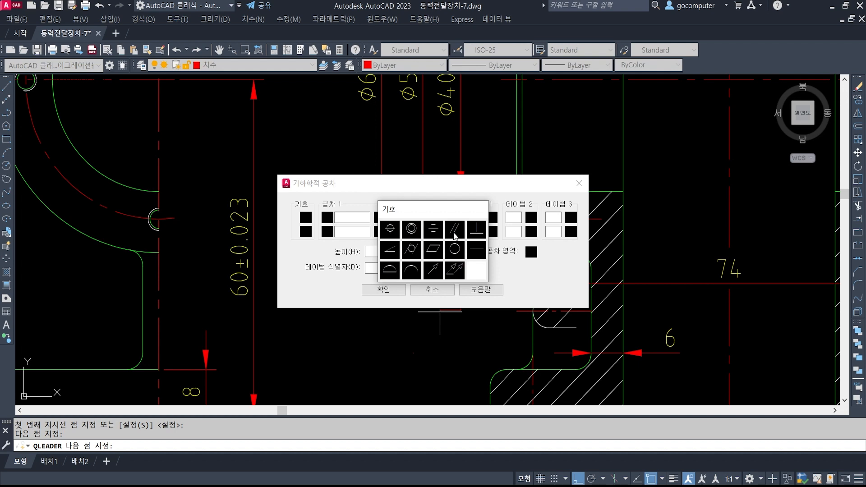
pyautogui.press('Escape')
pyautogui.press('Escape')
pyautogui.press('Escape')
pyautogui.press('Escape')
# Step: Erase the leftover leader under the Ø40H7 dimension between the half front view and the section view
pyautogui.write('e')
pyautogui.press('space')
pyautogui.click(480, 317)
pyautogui.click(431, 299)
pyautogui.press('space')
pyautogui.scroll(-7, 394, 346)
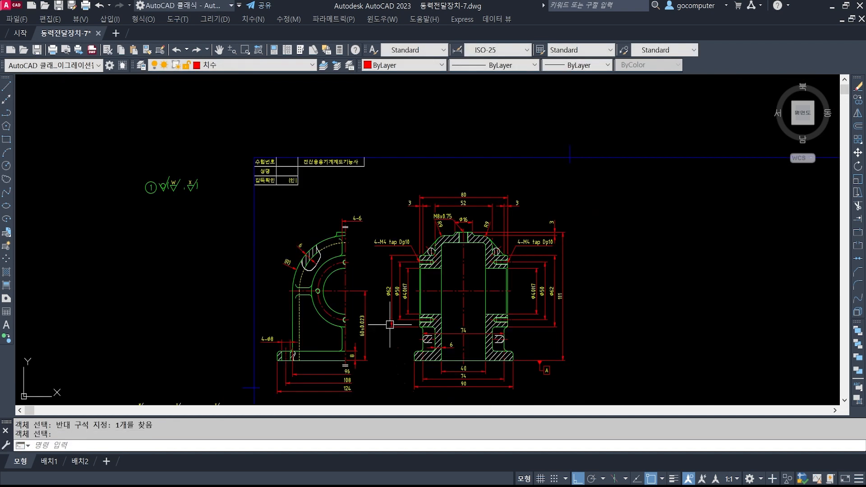
pyautogui.scroll(5, 390, 324)
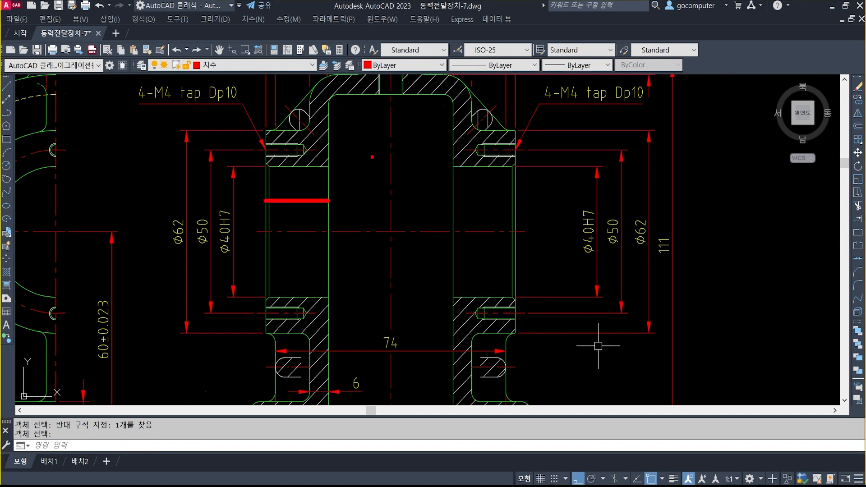
pyautogui.moveTo(367, 159); pyautogui.dragTo(435, 182)
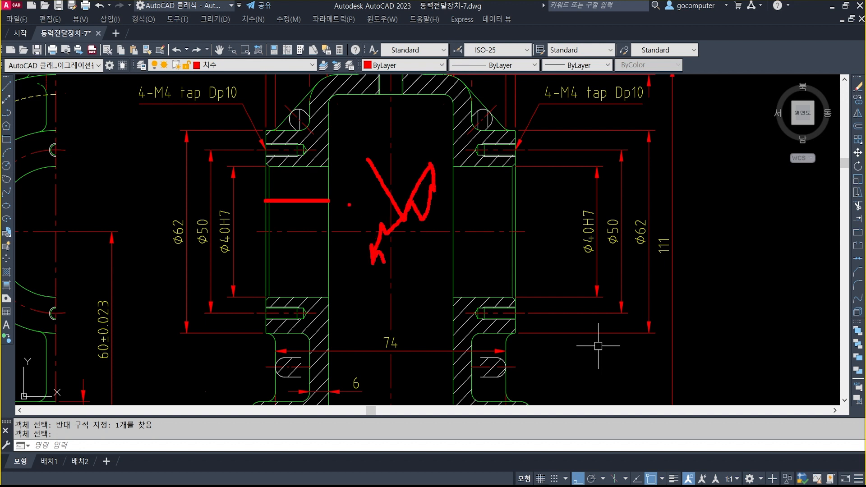
pyautogui.press('Escape')
pyautogui.hotkey('ctrl', '2')
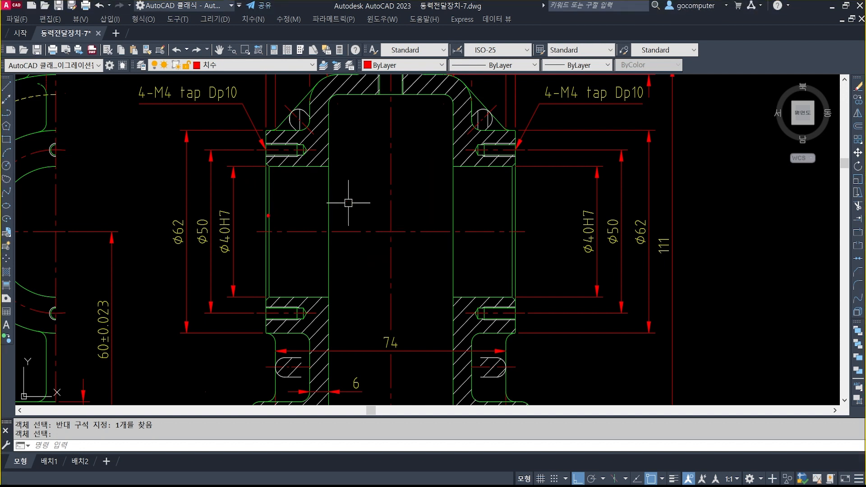
pyautogui.moveTo(266, 216); pyautogui.dragTo(519, 216)
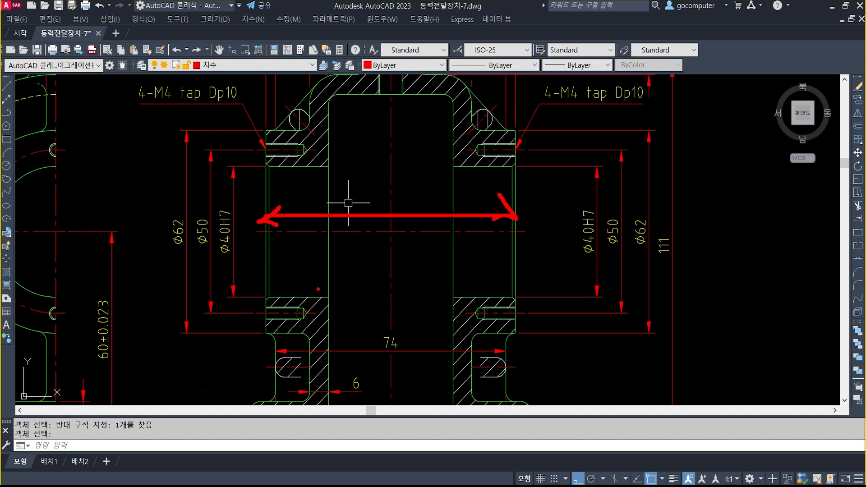
pyautogui.press('Escape')
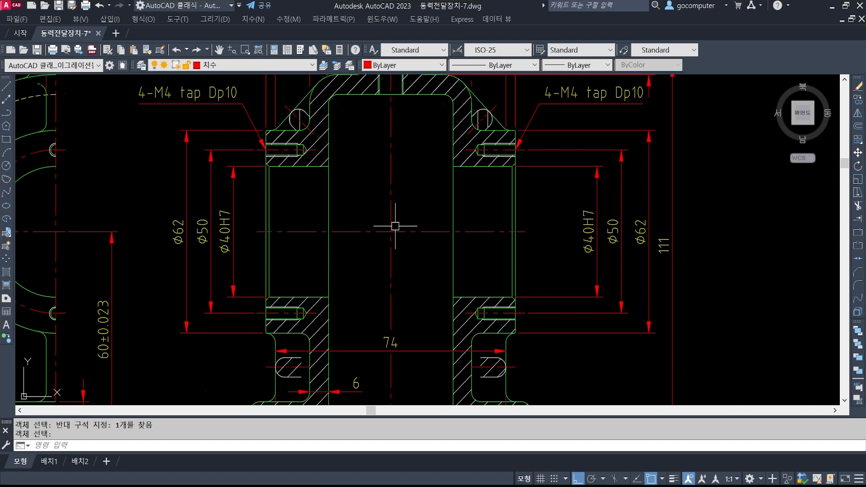
pyautogui.moveTo(384, 171); pyautogui.dragTo(377, 336, button='middle')
pyautogui.moveTo(363, 208); pyautogui.dragTo(363, 138, button='middle')
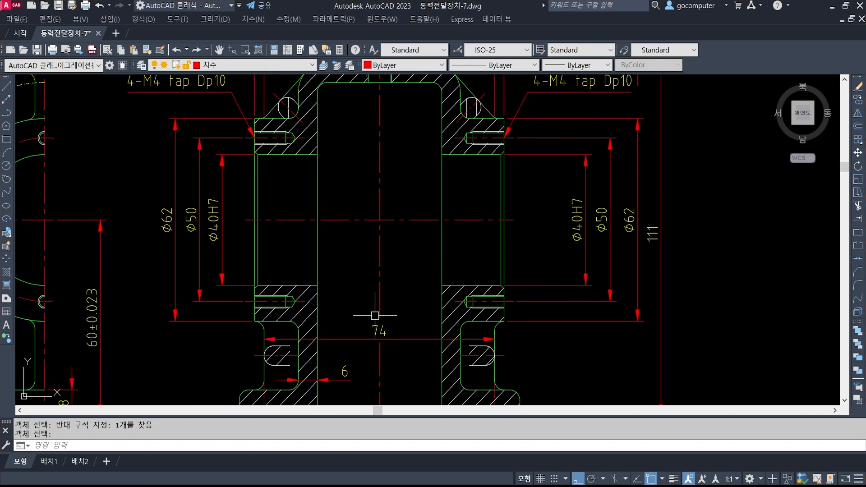
# Step: Draw a quick leader from the lower end of the section view's left Ø40H7 dimension, straight down with a short horizontal landing to the left
pyautogui.moveTo(376, 316); pyautogui.dragTo(305, 218, button='middle')
pyautogui.moveTo(227, 244); pyautogui.dragTo(347, 227, button='middle')
pyautogui.write('le')
pyautogui.press('Return')
pyautogui.scroll(4, 384, 164)
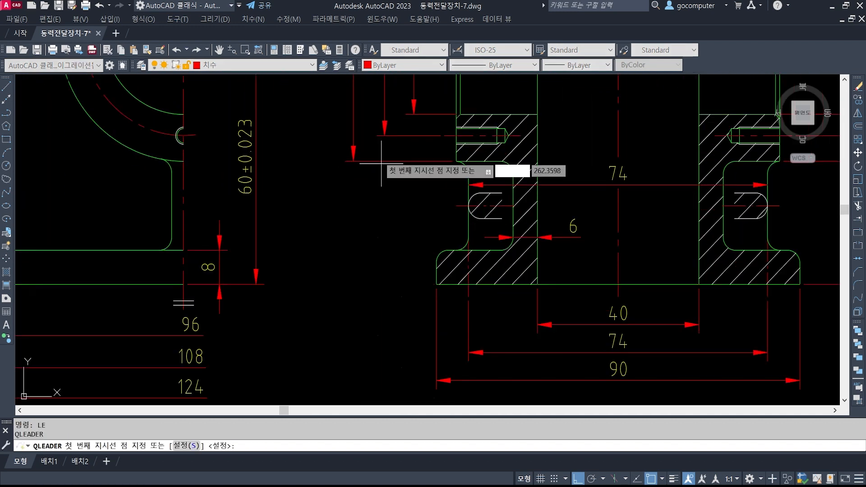
pyautogui.click(423, 104)
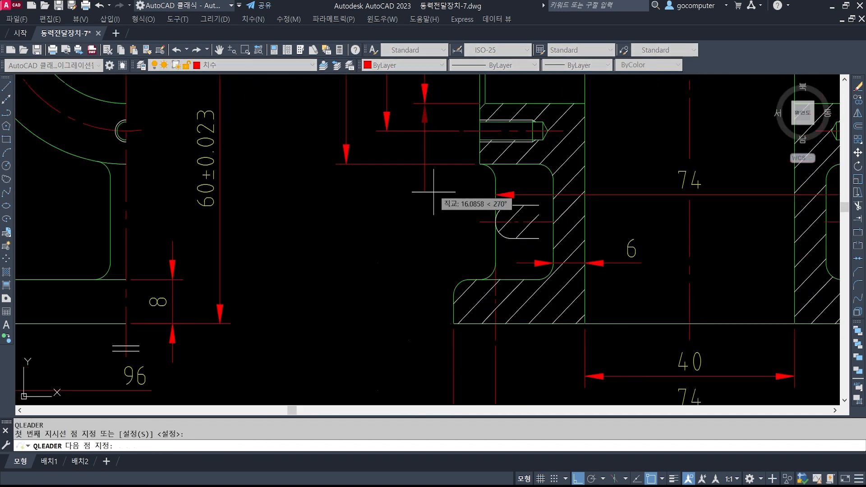
pyautogui.moveTo(448, 145); pyautogui.dragTo(383, 286, button='middle')
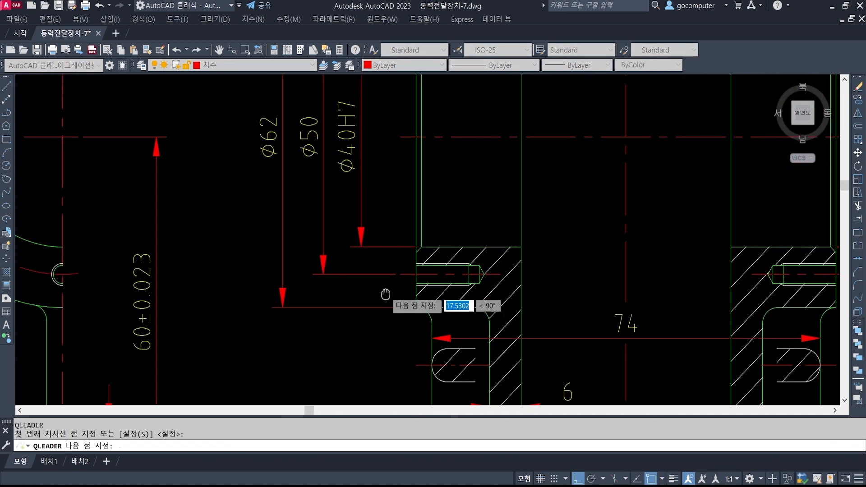
pyautogui.click(366, 367)
pyautogui.click(351, 366)
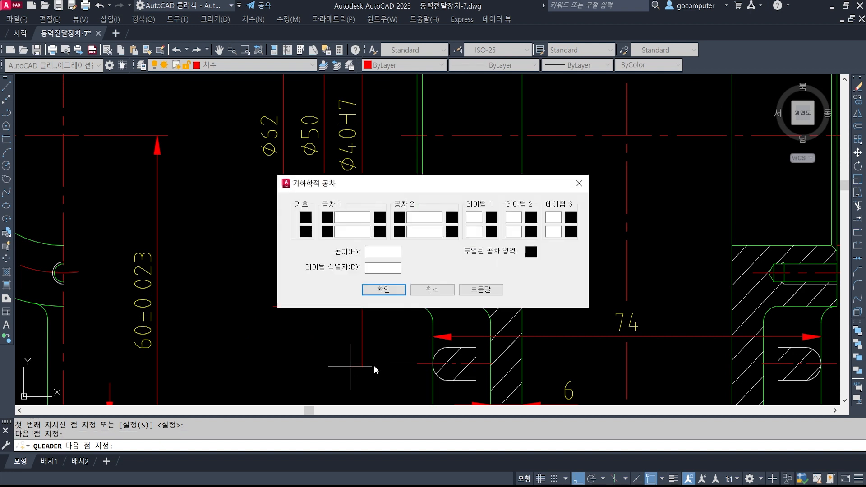
# Step: Choose the parallelism symbol for the feature control frame and toggle the diameter sign before the first tolerance (공차 1)
pyautogui.click(306, 218)
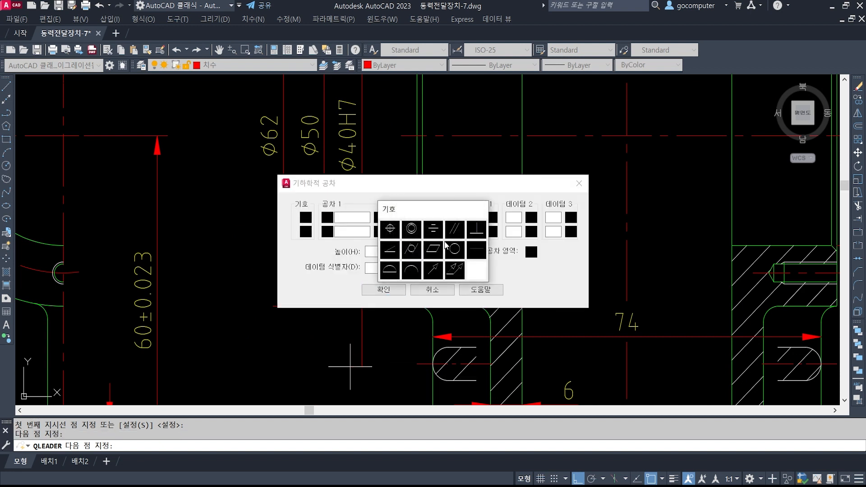
pyautogui.click(455, 228)
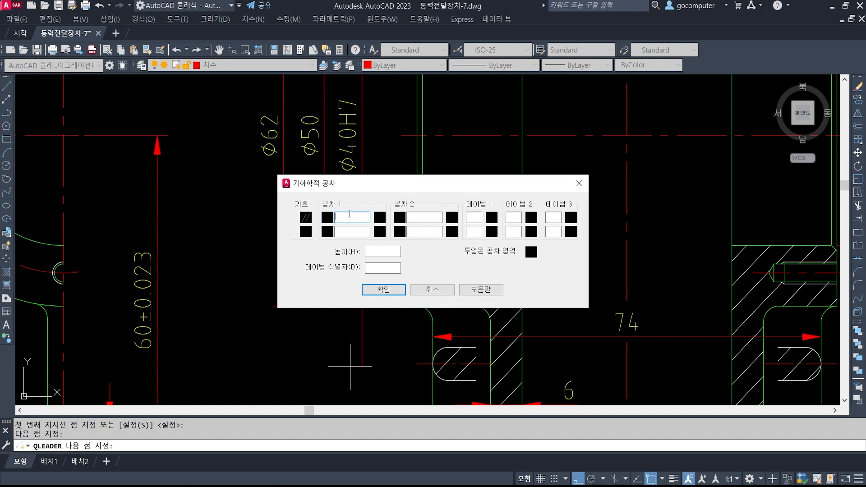
pyautogui.click(327, 220)
# Step: Switch to the KS machine drawing standards PDF in 알PDF and look up the IT5 tolerance for the 50–80 size range in the IT 공차 table
pyautogui.hotkey('alt', 'Tab')
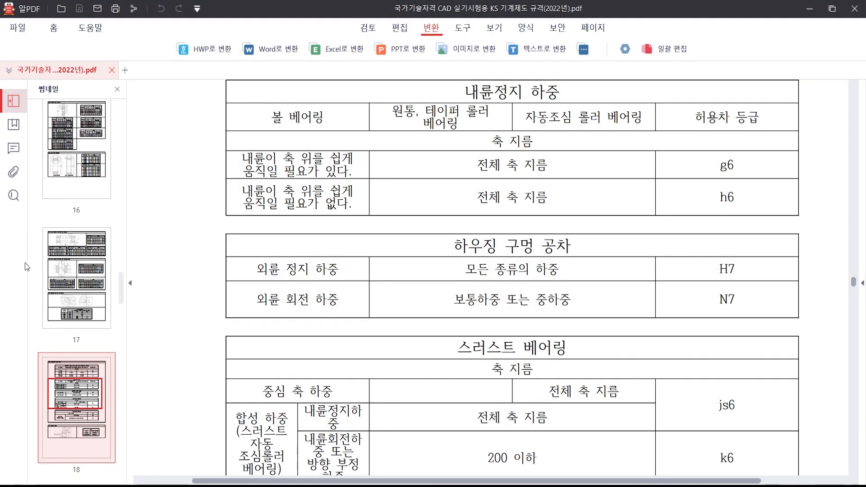
pyautogui.scroll(3, 59, 252)
pyautogui.scroll(15, 59, 251)
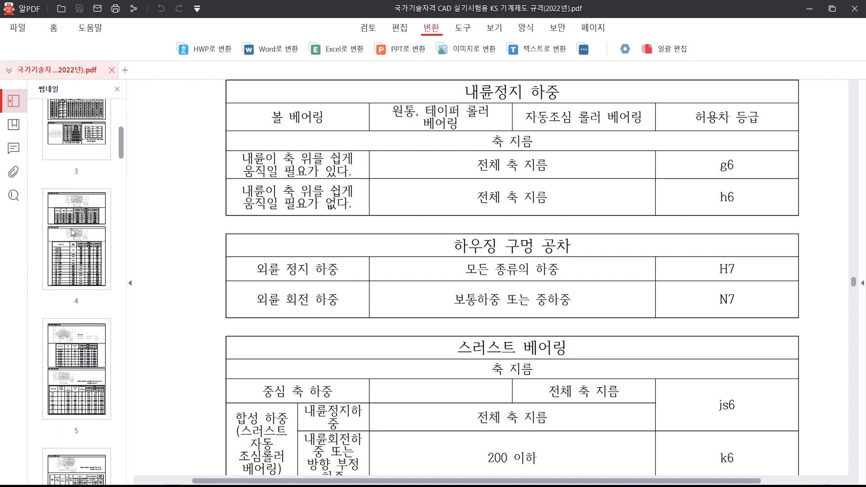
pyautogui.click(74, 271)
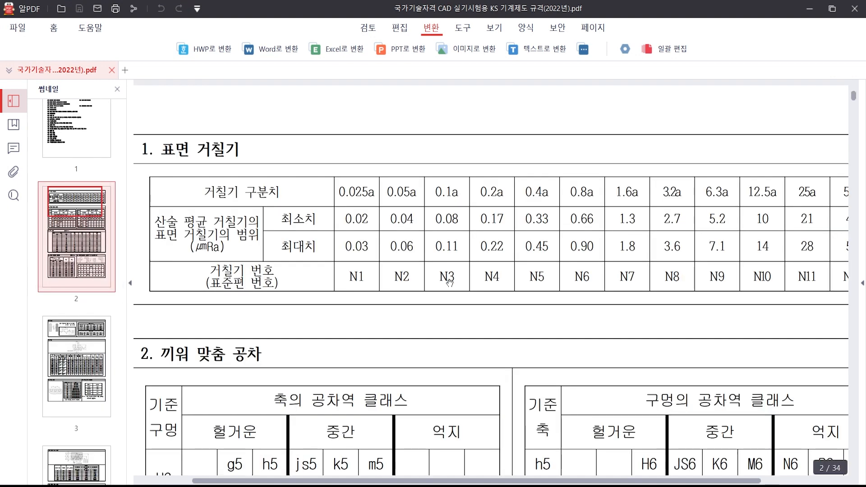
pyautogui.scroll(-5, 446, 278)
pyautogui.scroll(-6, 445, 278)
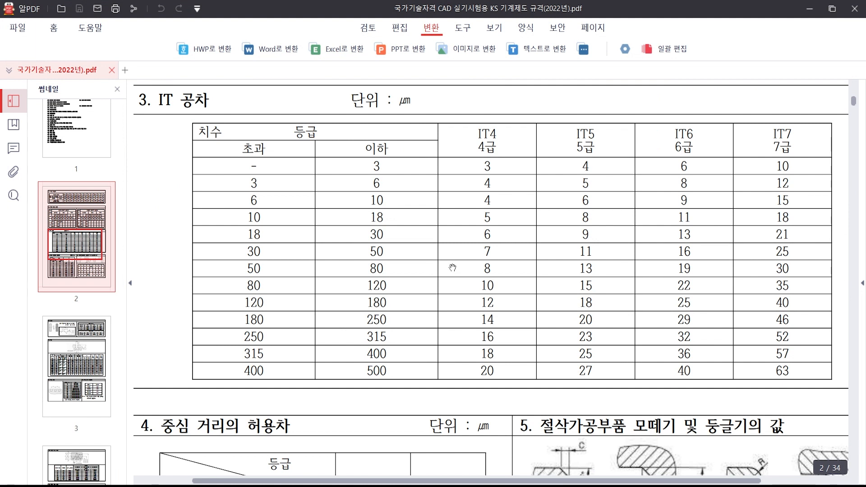
pyautogui.moveTo(562, 120); pyautogui.dragTo(616, 158)
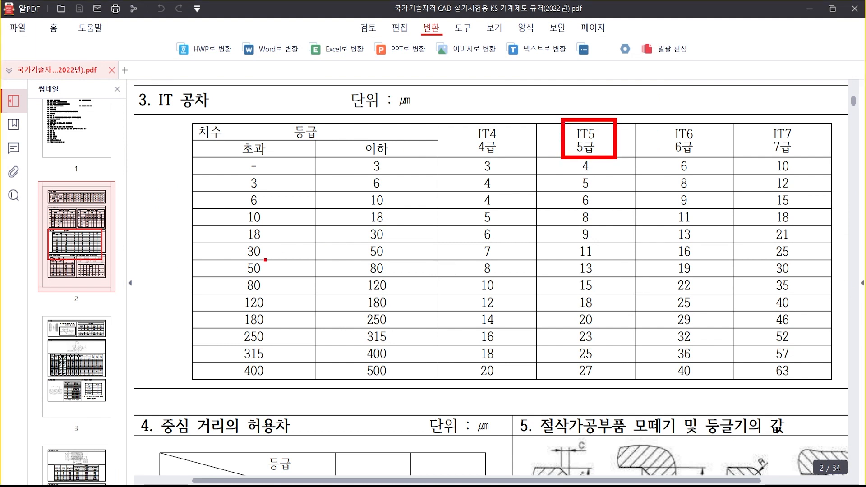
pyautogui.moveTo(192, 261)
pyautogui.mouseDown()
pyautogui.moveTo(397, 280)
pyautogui.moveTo(565, 271)
pyautogui.mouseUp()
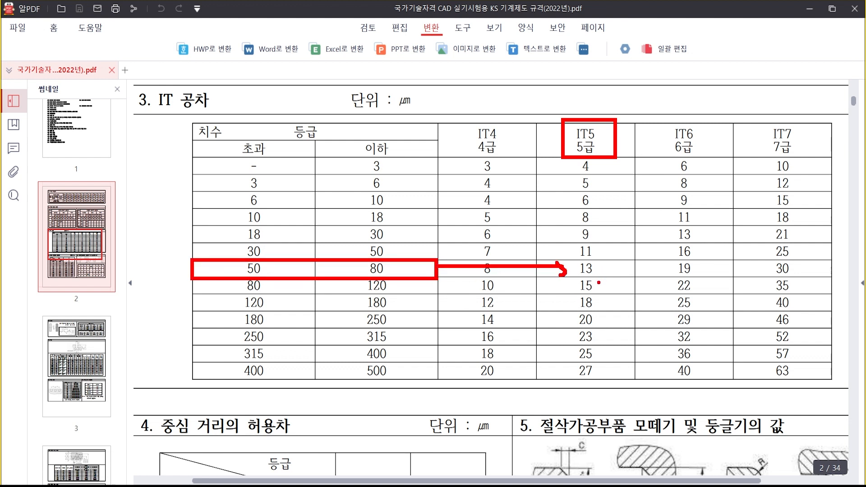
pyautogui.press('Escape')
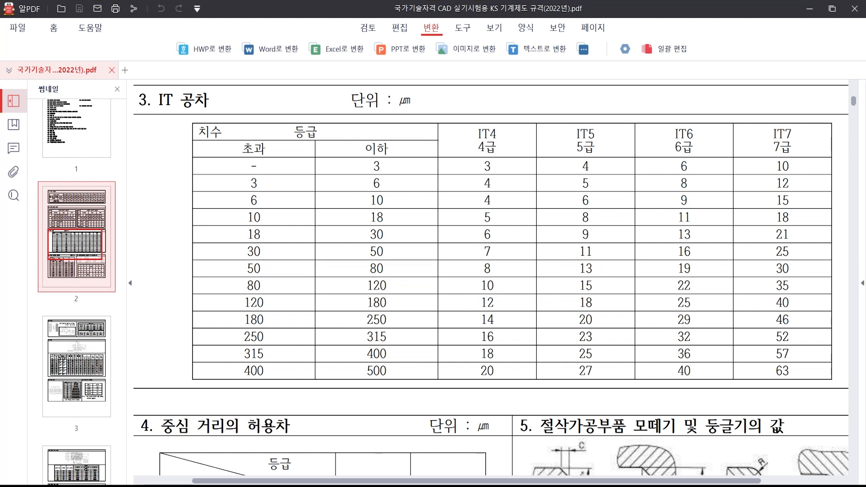
# Step: Switch back to AutoCAD and finish the parallelism frame with a diameter tolerance of 0.013 and primary datum A
pyautogui.hotkey('alt', 'Tab')
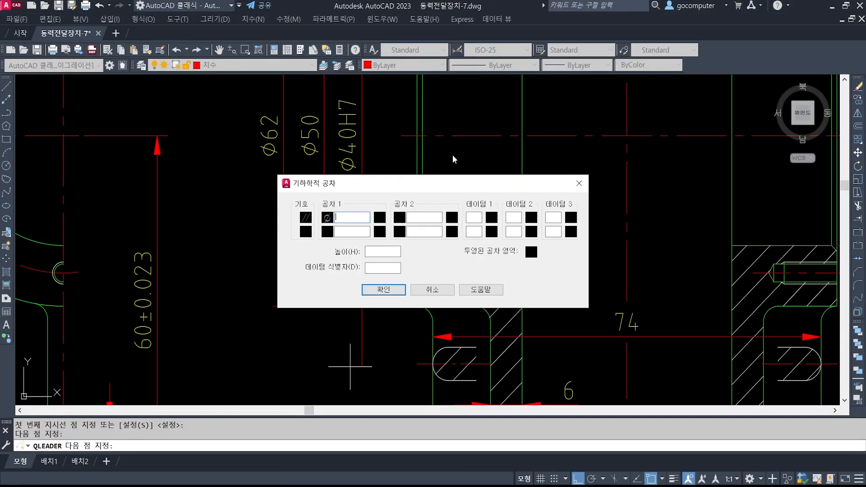
pyautogui.write('0.013 ')
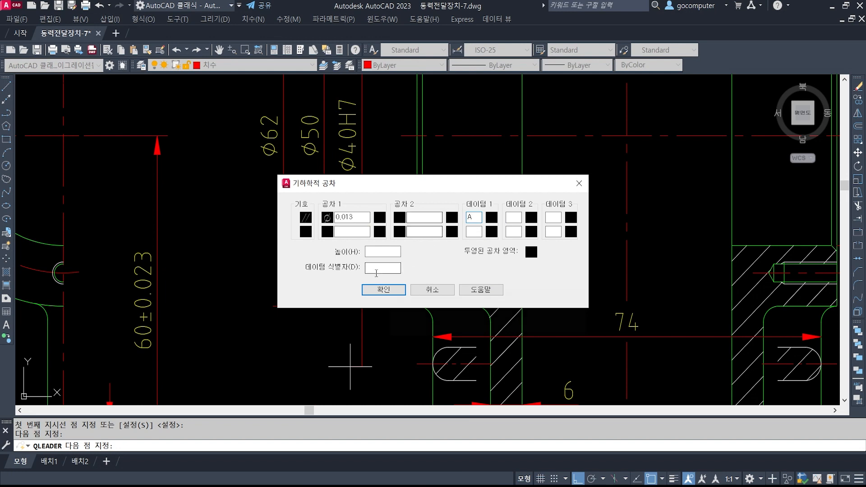
pyautogui.write('A')
pyautogui.click(383, 290)
pyautogui.press('Escape')
pyautogui.press('Escape')
pyautogui.scroll(-3, 367, 348)
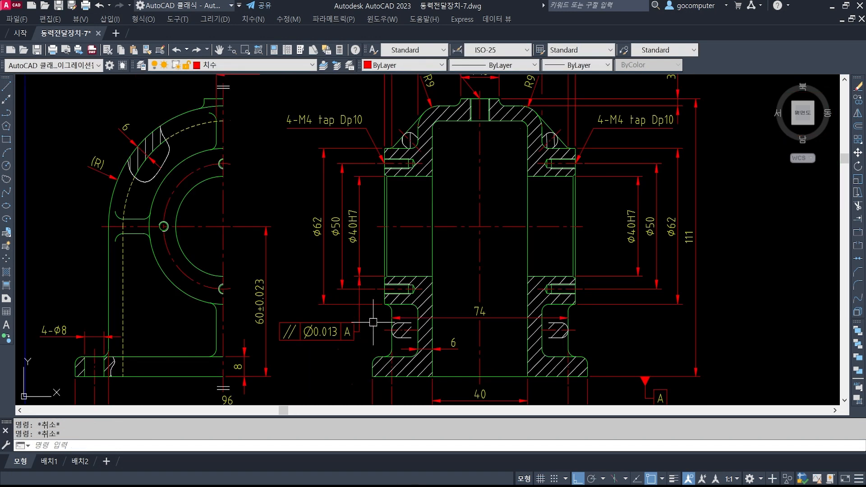
pyautogui.scroll(2, 386, 249)
pyautogui.moveTo(367, 194)
pyautogui.mouseDown(button='middle')
pyautogui.moveTo(361, 232)
pyautogui.moveTo(311, 244)
pyautogui.mouseUp(button='middle')
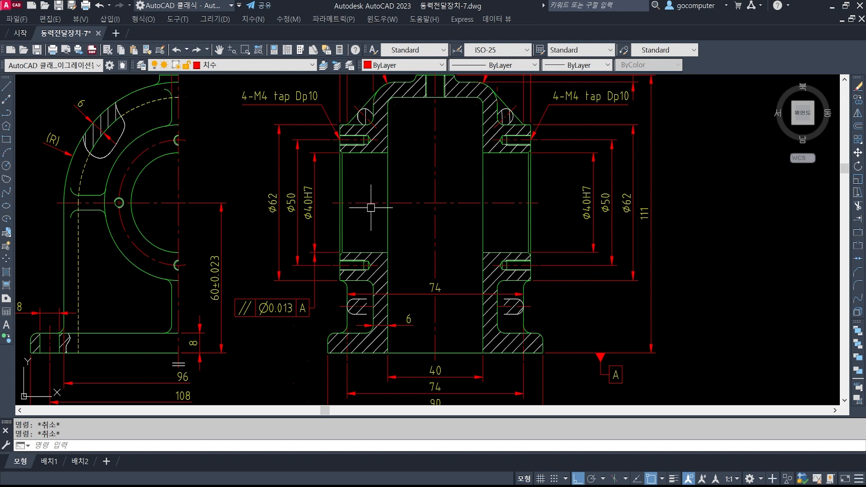
pyautogui.moveTo(339, 154)
pyautogui.mouseDown()
pyautogui.moveTo(557, 143)
pyautogui.moveTo(545, 152)
pyautogui.mouseUp()
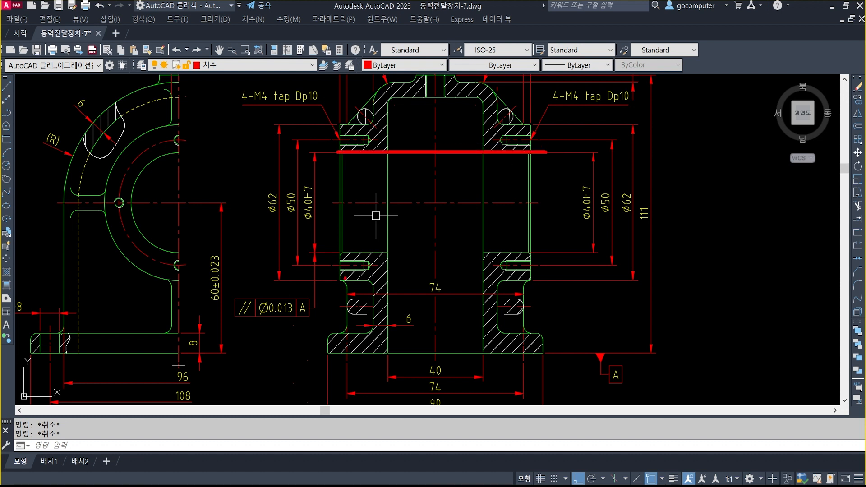
pyautogui.press('Escape')
pyautogui.hotkey('ctrl', '2')
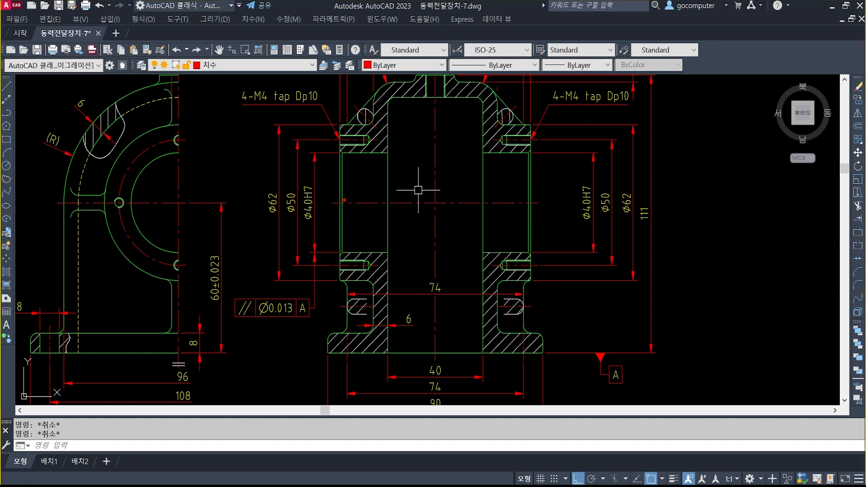
pyautogui.moveTo(340, 199); pyautogui.dragTo(535, 150)
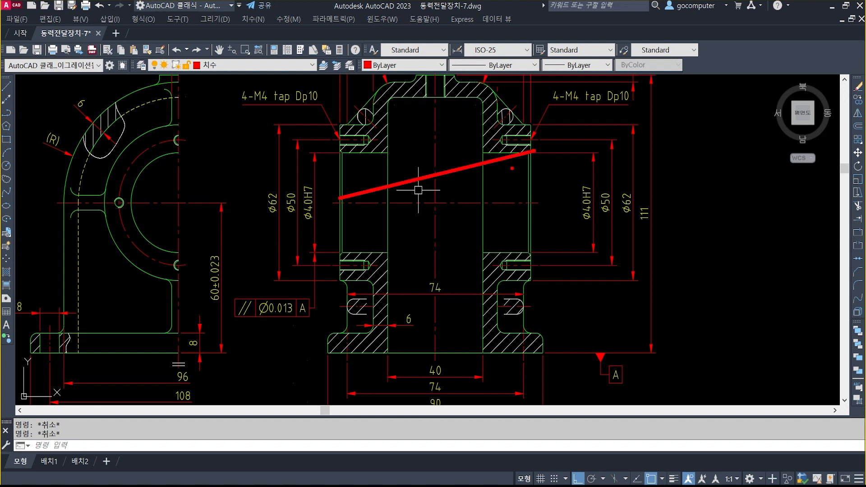
pyautogui.moveTo(346, 265); pyautogui.dragTo(554, 216)
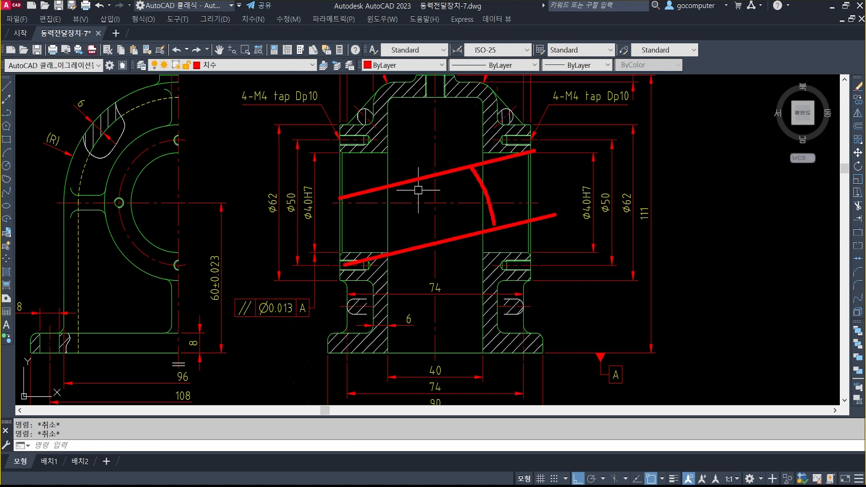
pyautogui.press('Escape')
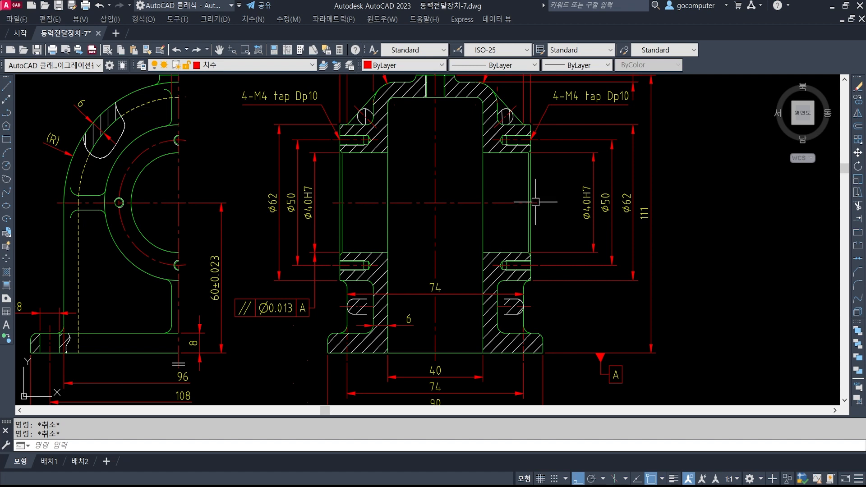
# Step: Start a quick leader and set its arrowhead to the filled datum triangle (데이텀 삼각형 채우기) in the leader settings
pyautogui.moveTo(342, 347); pyautogui.dragTo(412, 287, button='middle')
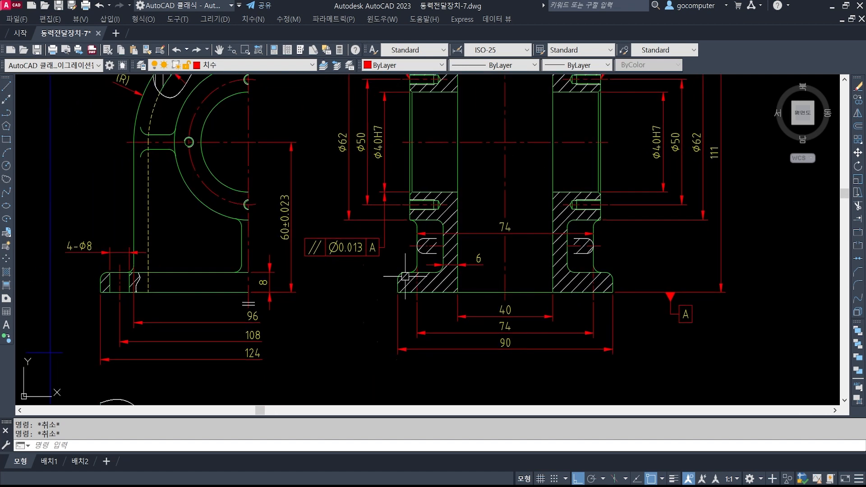
pyautogui.write('le')
pyautogui.press('Return')
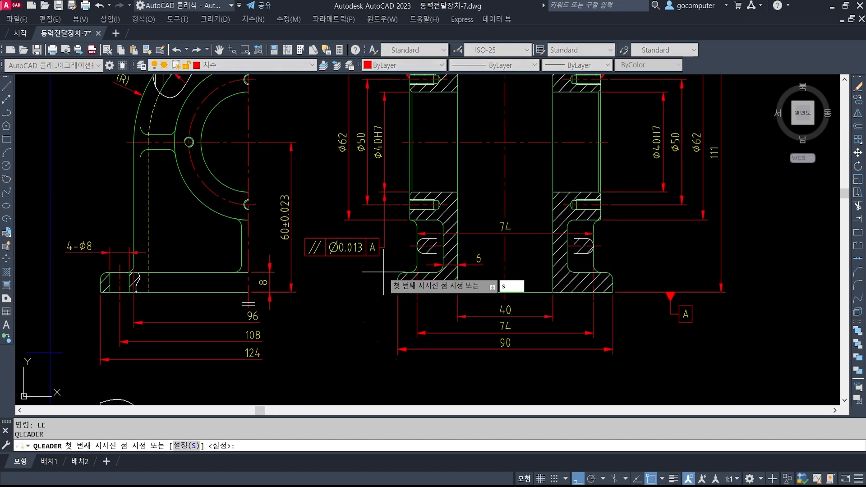
pyautogui.write('s')
pyautogui.press('Return')
pyautogui.click(553, 150)
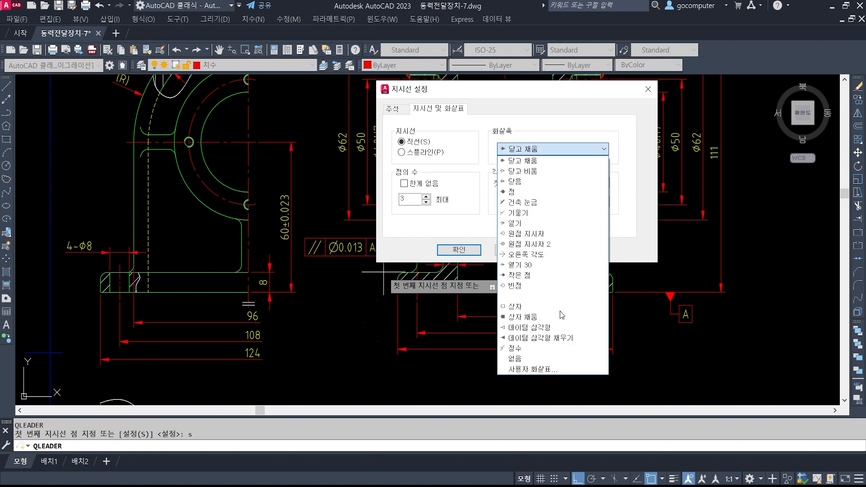
pyautogui.click(549, 339)
pyautogui.click(450, 249)
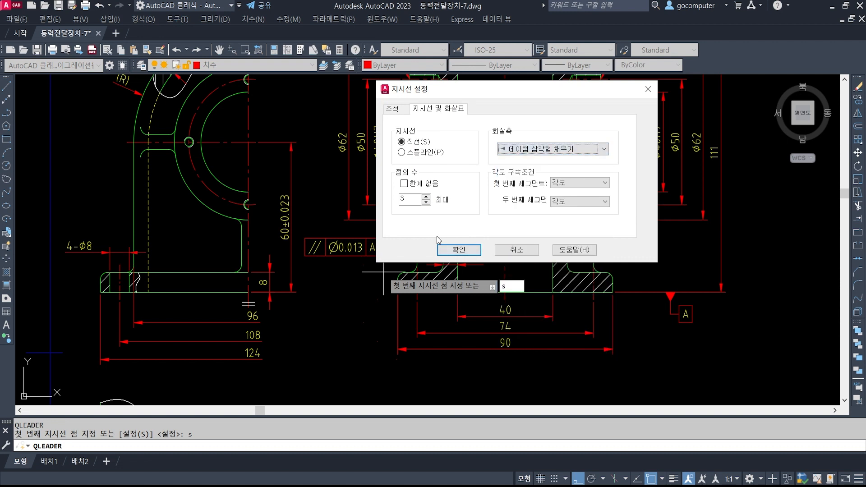
# Step: Place datum B beneath the parallelism frame, with its leader going straight down and a short landing to the right
pyautogui.click(342, 256)
pyautogui.click(345, 286)
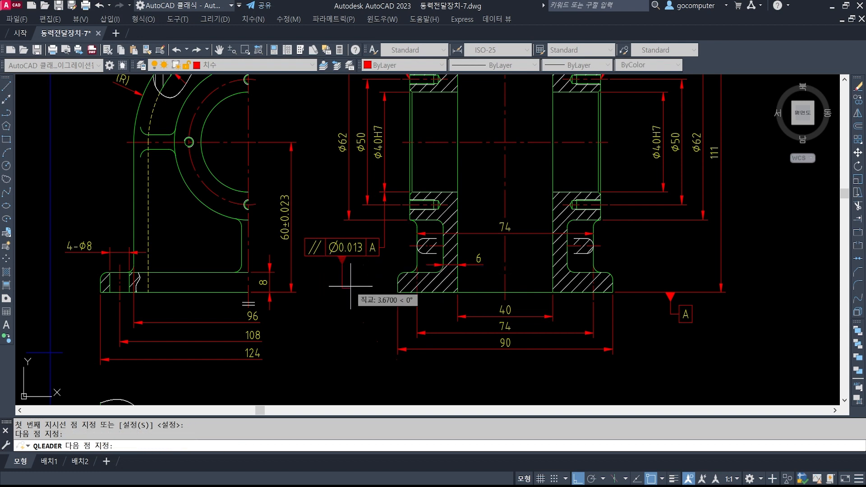
pyautogui.click(354, 286)
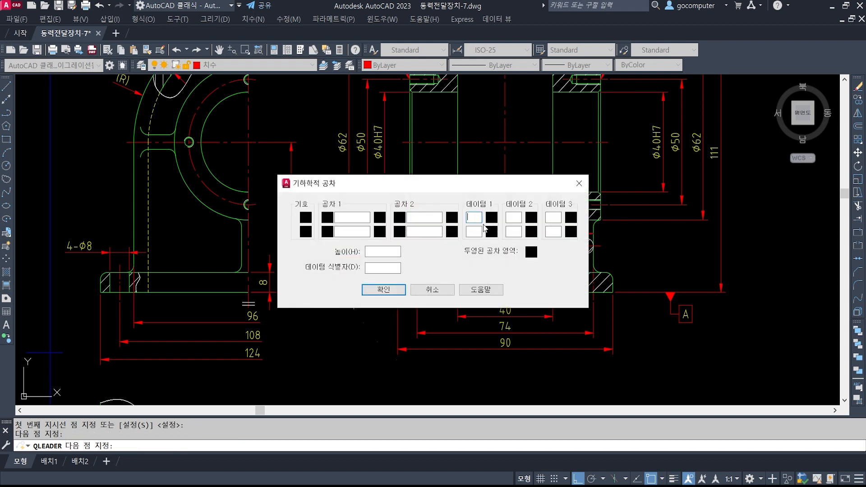
pyautogui.click(384, 289)
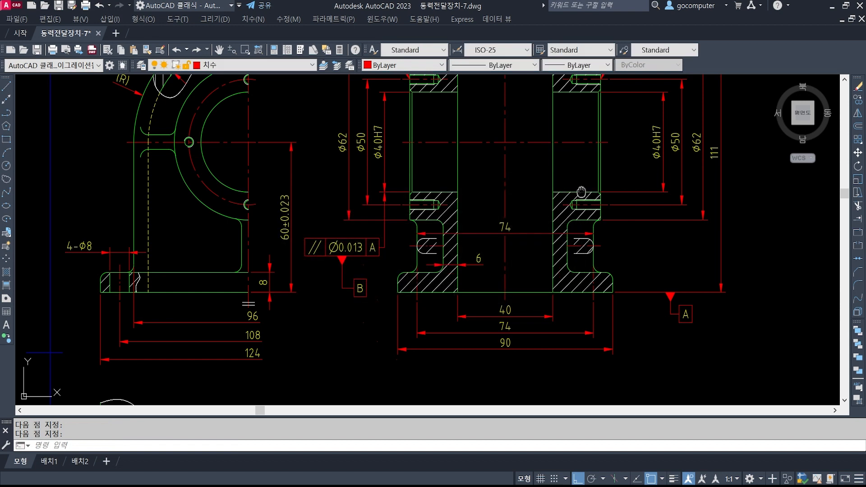
# Step: Start another quick leader and set its arrowhead back to closed filled (닫고 채움) in the leader settings
pyautogui.moveTo(655, 187); pyautogui.dragTo(461, 237, button='middle')
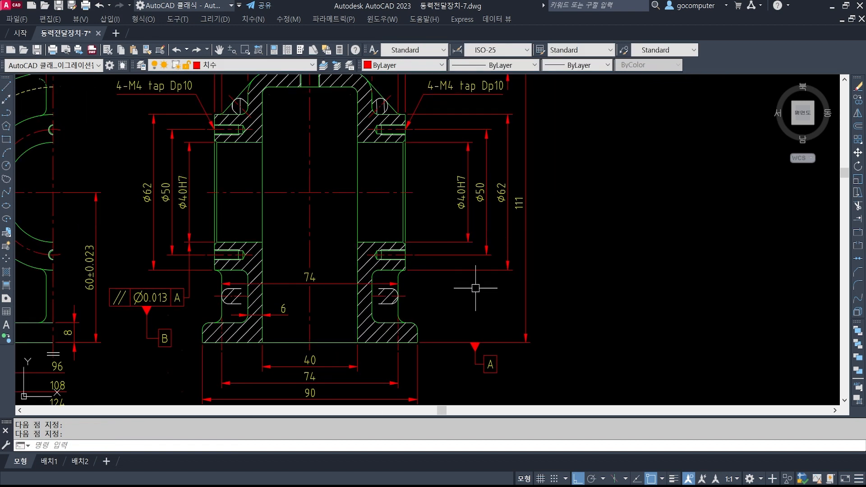
pyautogui.moveTo(475, 288); pyautogui.dragTo(522, 232, button='middle')
pyautogui.press('Return')
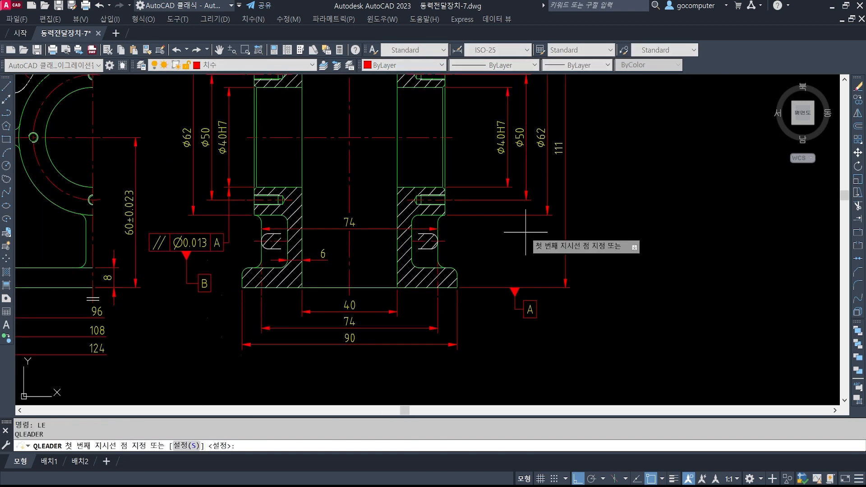
pyautogui.write('s')
pyautogui.press('Return')
pyautogui.click(527, 150)
pyautogui.click(519, 171)
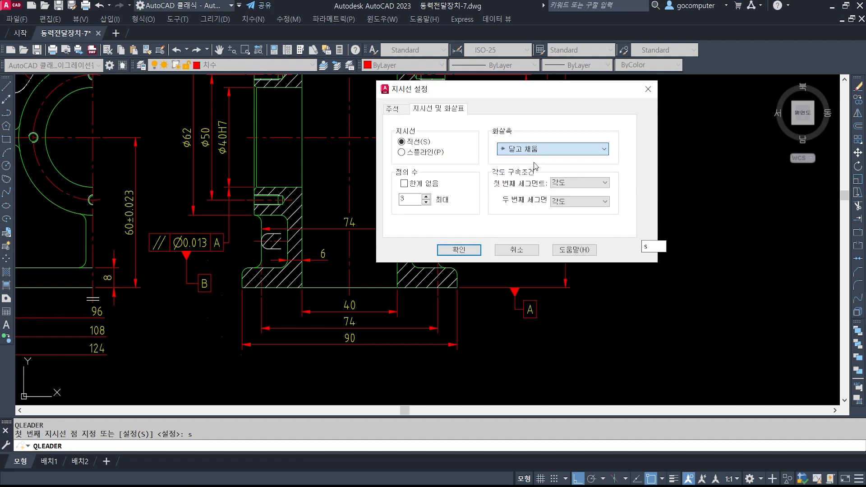
pyautogui.click(459, 250)
# Step: Draw the leader from the lower end of the section view's right Ø40H7 dimension, about 58 mm straight down, with a short landing to the right
pyautogui.scroll(1, 518, 224)
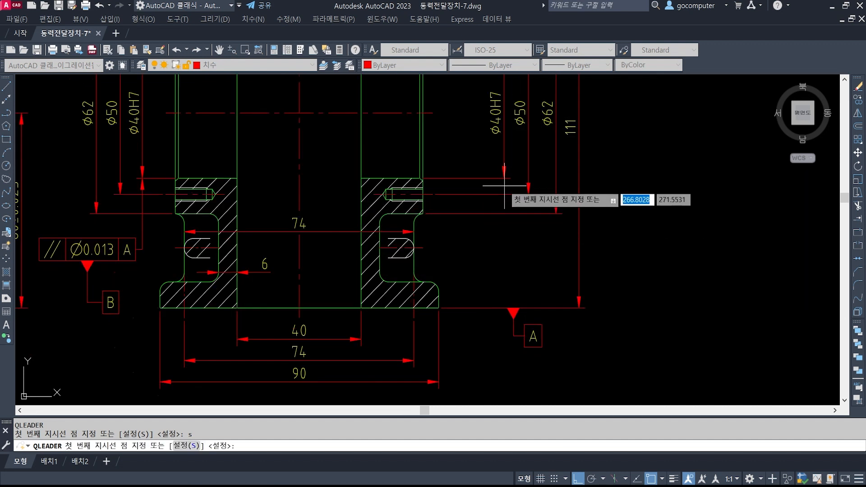
pyautogui.click(508, 181)
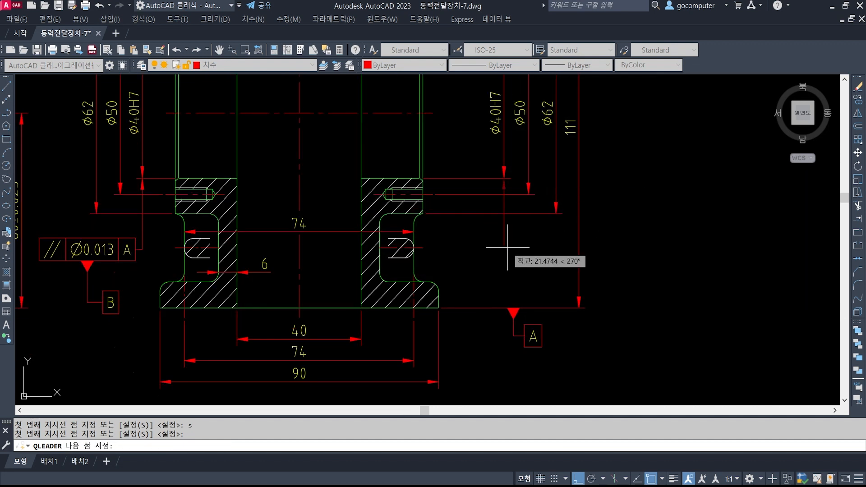
pyautogui.moveTo(501, 245); pyautogui.dragTo(566, 251, button='middle')
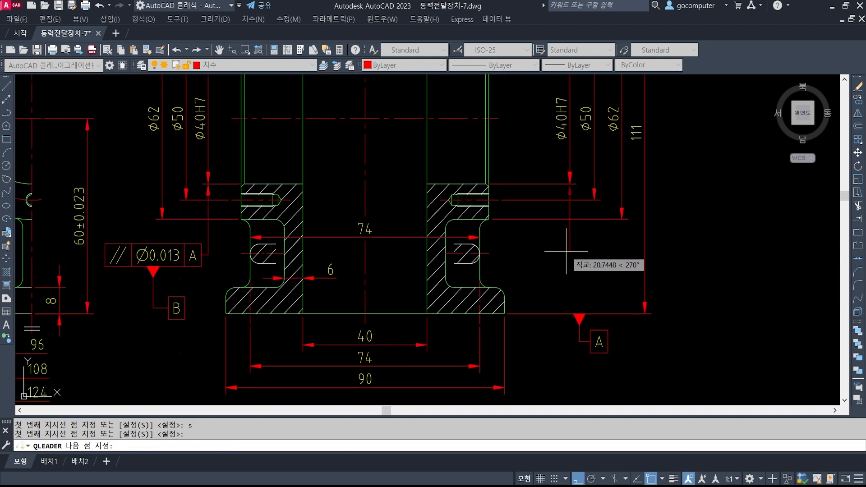
pyautogui.moveTo(584, 381); pyautogui.dragTo(535, 289, button='middle')
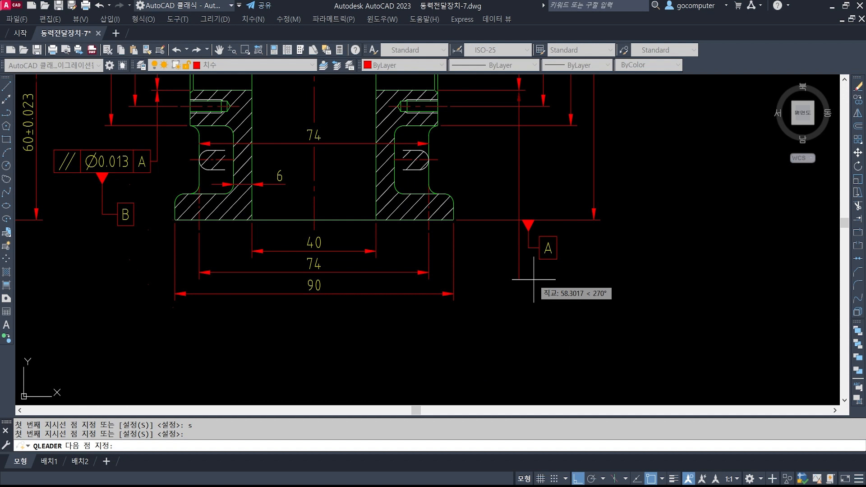
pyautogui.click(533, 280)
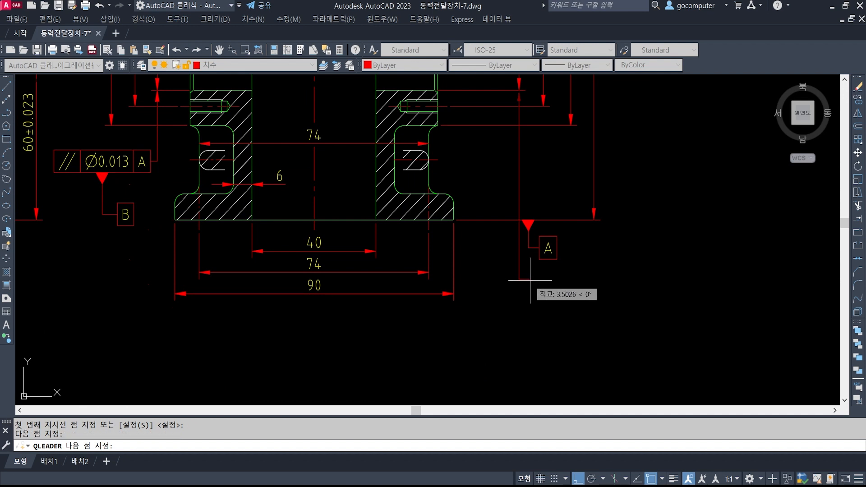
pyautogui.click(530, 280)
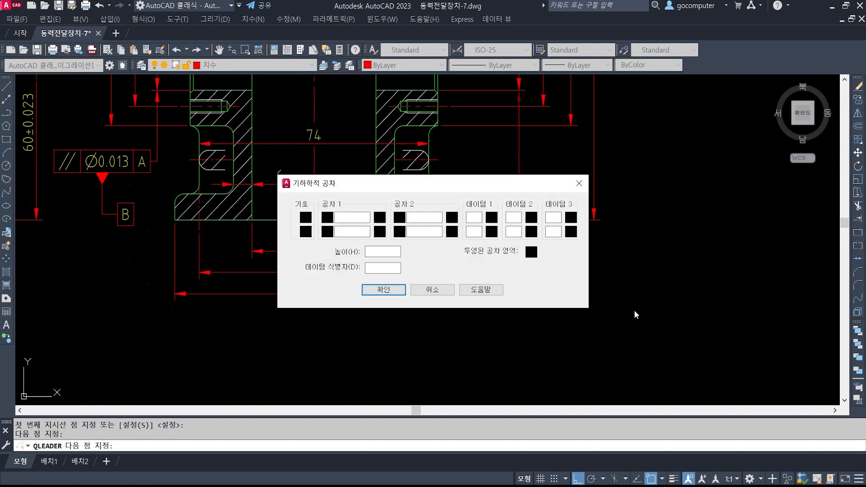
# Step: Fill the feature control frame with the concentricity symbol, a diameter tolerance of 0.013 and primary datum B, and place it
pyautogui.click(306, 218)
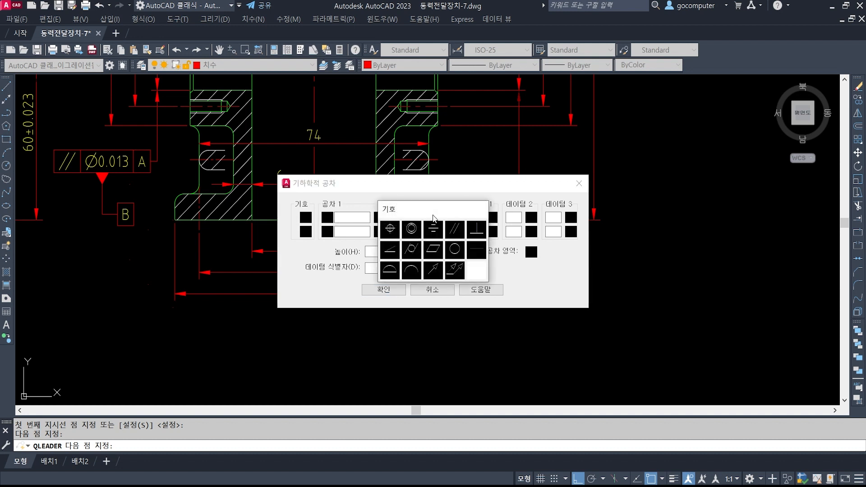
pyautogui.click(411, 228)
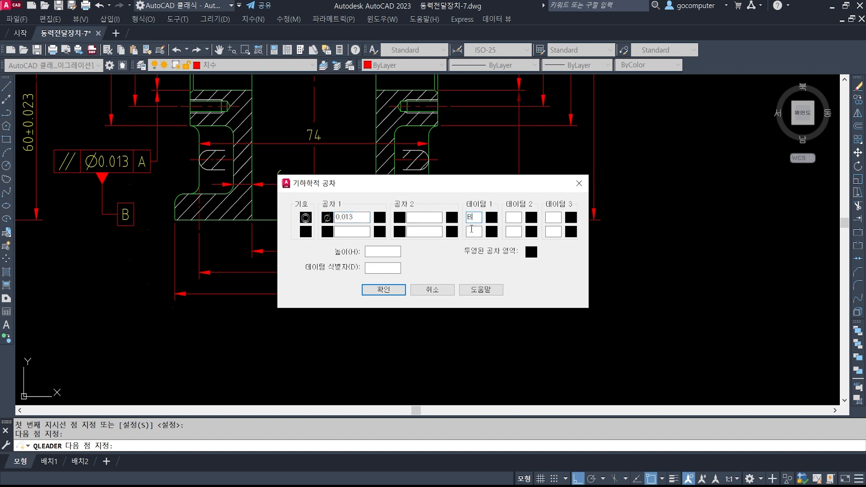
pyautogui.click(384, 289)
pyautogui.scroll(-2, 422, 287)
pyautogui.moveTo(451, 345)
pyautogui.mouseDown(button='middle')
pyautogui.moveTo(355, 330)
pyautogui.moveTo(406, 357)
pyautogui.mouseUp(button='middle')
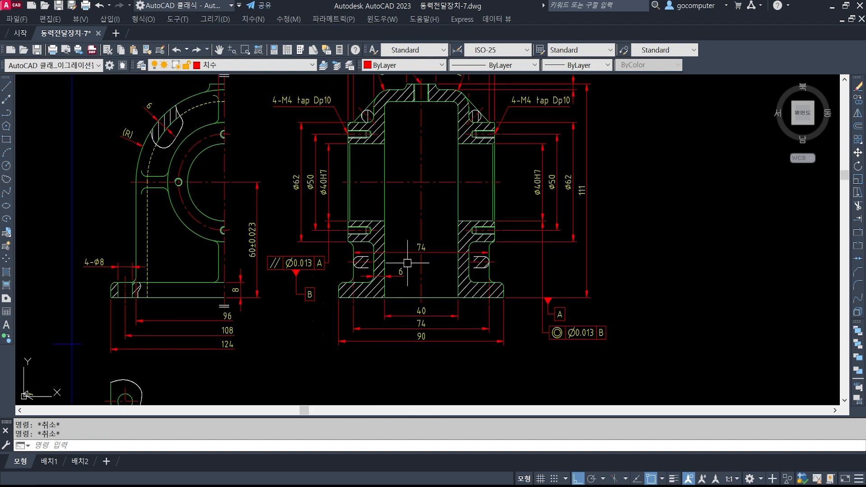
# Step: Draw a quick leader horizontally outward from the left end of the section view's 80 dimension line
pyautogui.moveTo(382, 242); pyautogui.dragTo(461, 282, button='middle')
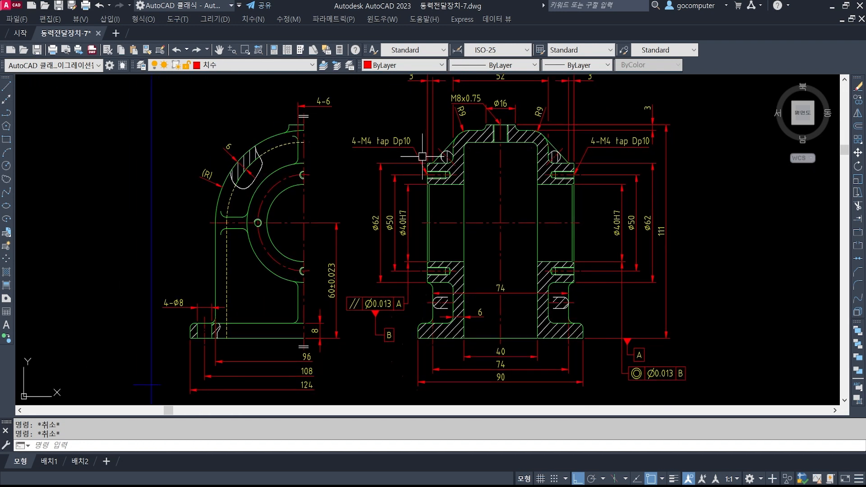
pyautogui.moveTo(419, 212)
pyautogui.mouseDown(button='middle')
pyautogui.moveTo(434, 266)
pyautogui.moveTo(420, 317)
pyautogui.moveTo(371, 149)
pyautogui.mouseUp(button='middle')
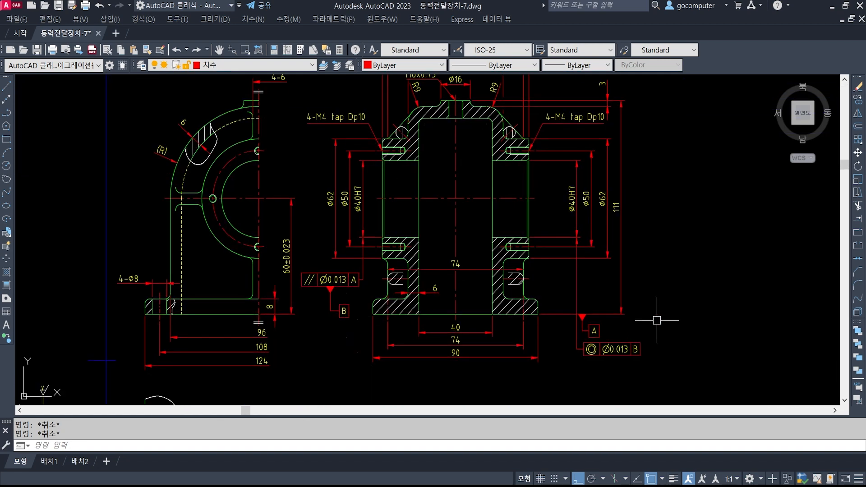
pyautogui.scroll(4, 348, 226)
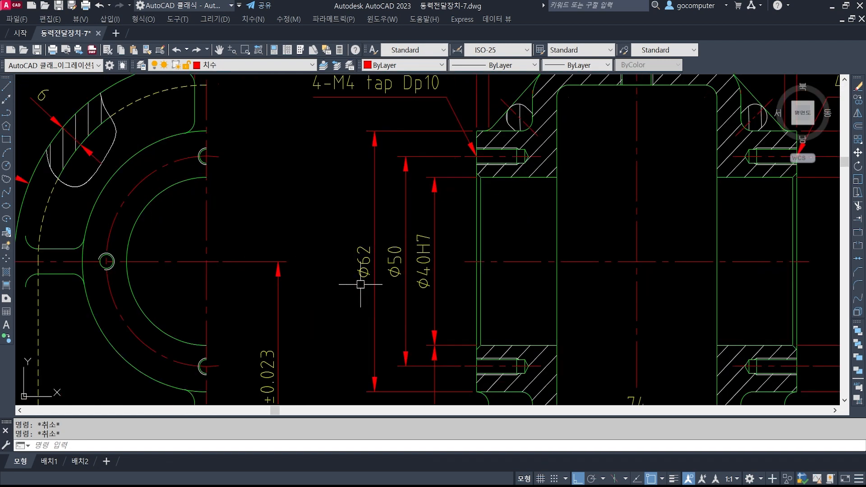
pyautogui.scroll(-5, 388, 271)
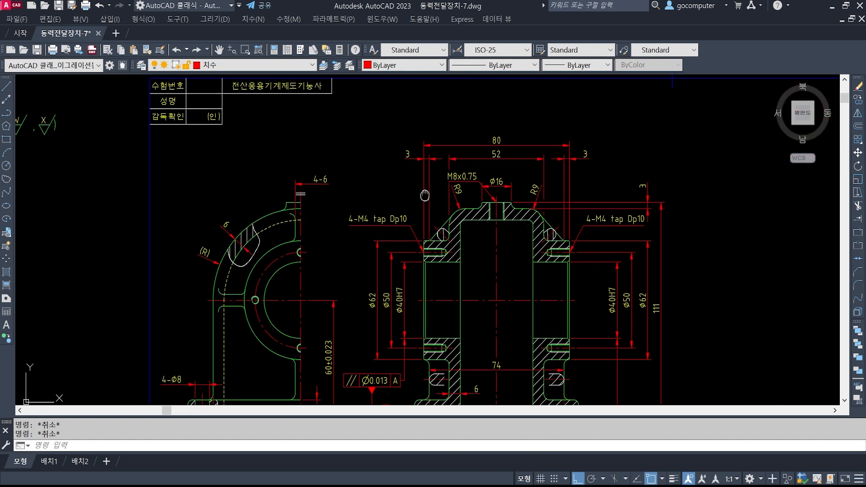
pyautogui.scroll(4, 424, 199)
pyautogui.write('le')
pyautogui.press('Return')
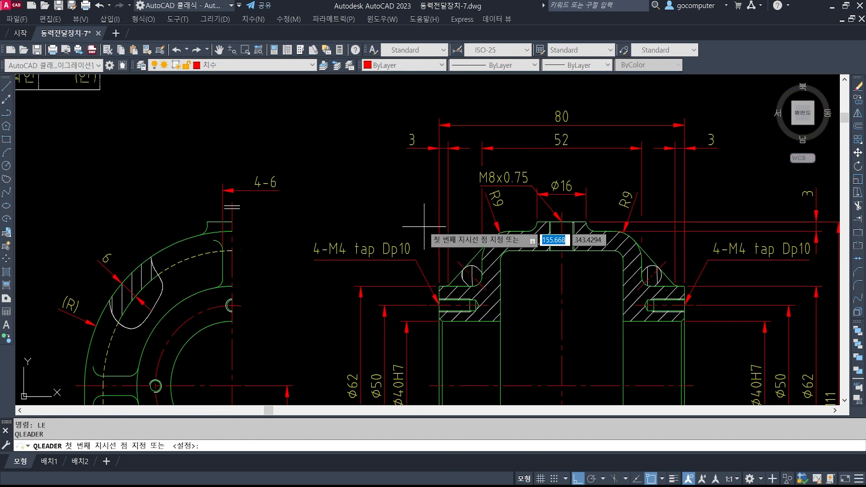
pyautogui.scroll(3, 445, 107)
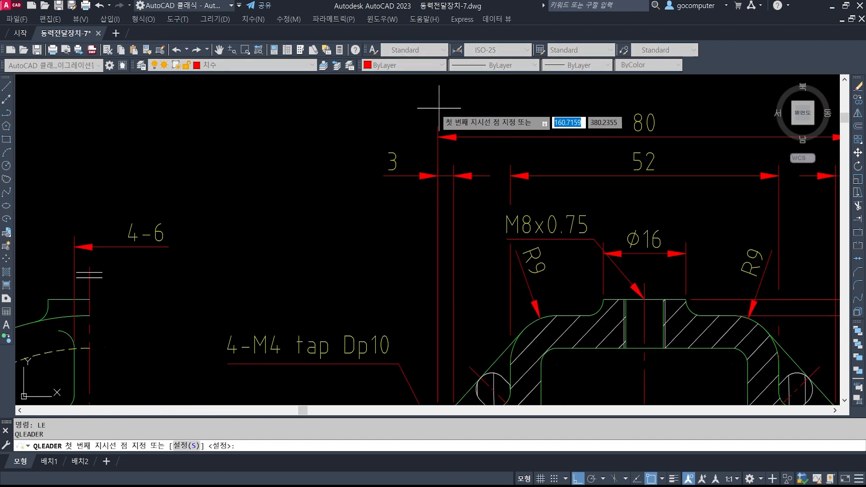
pyautogui.click(438, 145)
pyautogui.scroll(-2, 406, 151)
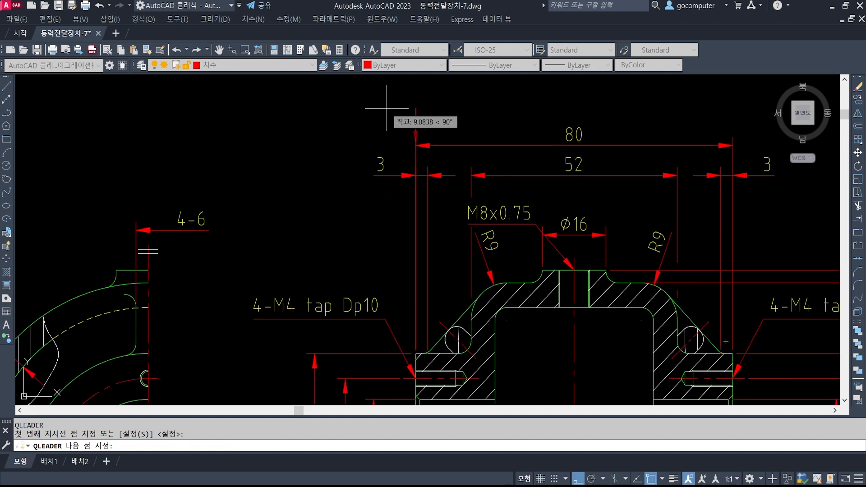
pyautogui.scroll(2, 402, 135)
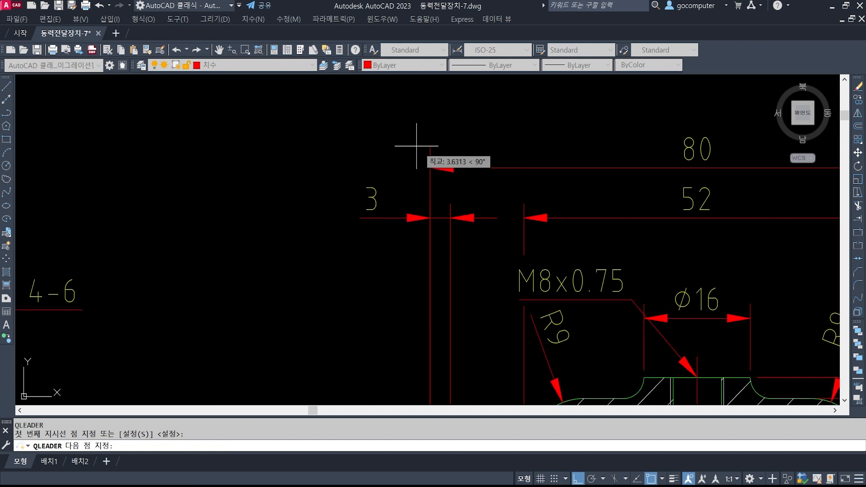
pyautogui.click(356, 167)
pyautogui.click(340, 167)
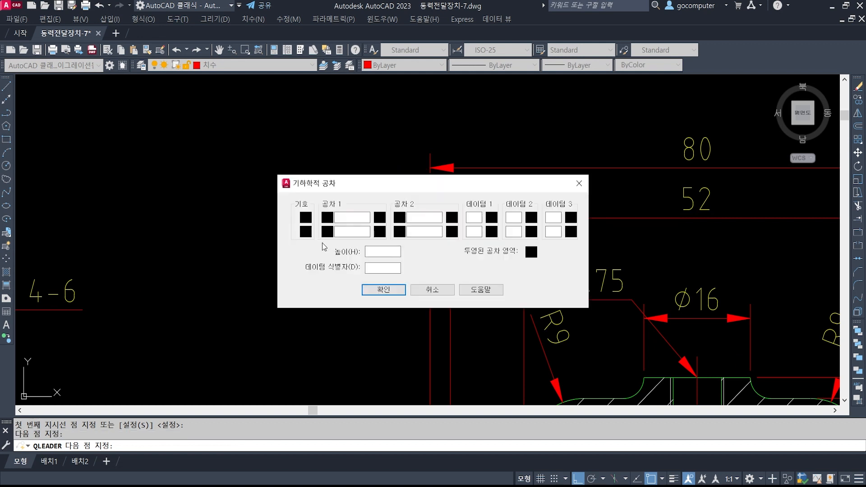
# Step: Consult the IT tolerance table, fill the frame with perpendicularity, tolerance 0.013 and primary datum A, and place it
pyautogui.click(305, 220)
pyautogui.click(477, 229)
pyautogui.hotkey('alt', 'Tab')
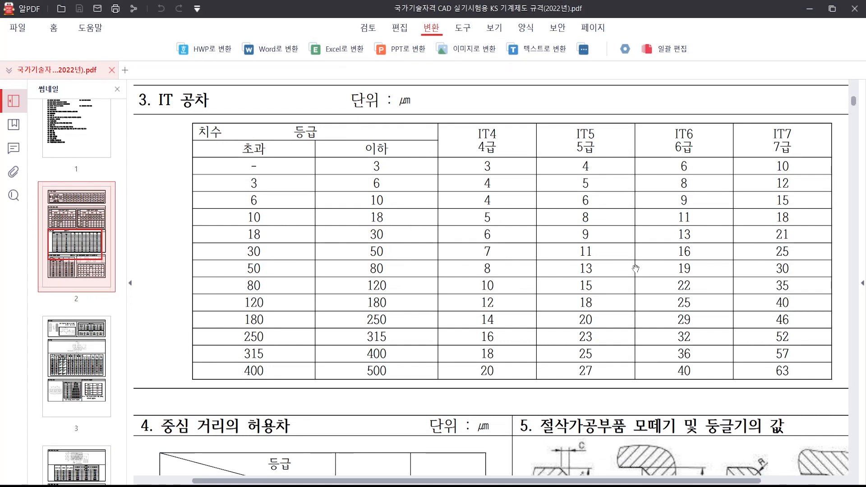
pyautogui.click(809, 8)
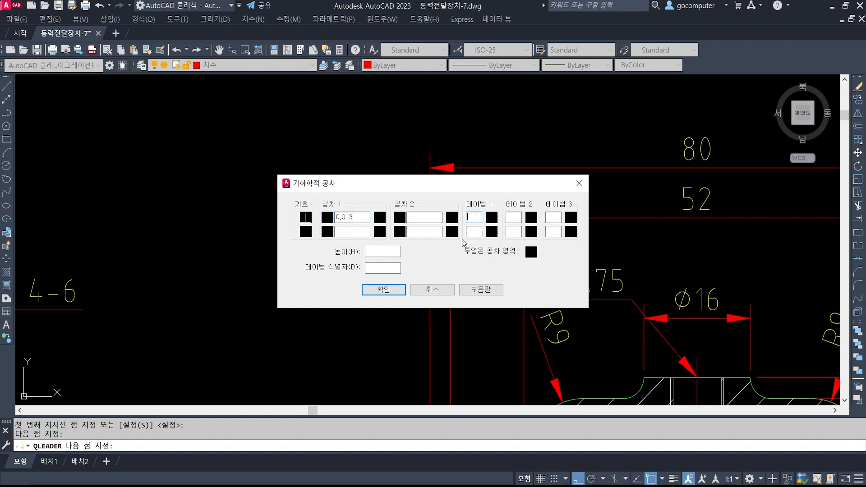
pyautogui.click(384, 289)
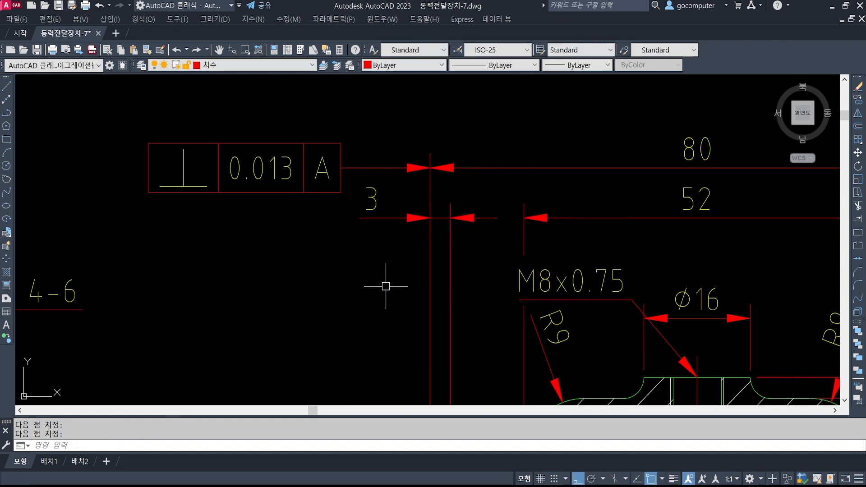
# Step: Review the dimensions, datums and tolerance frames across the housing's front and section views
pyautogui.scroll(-3, 387, 284)
pyautogui.scroll(5, 400, 102)
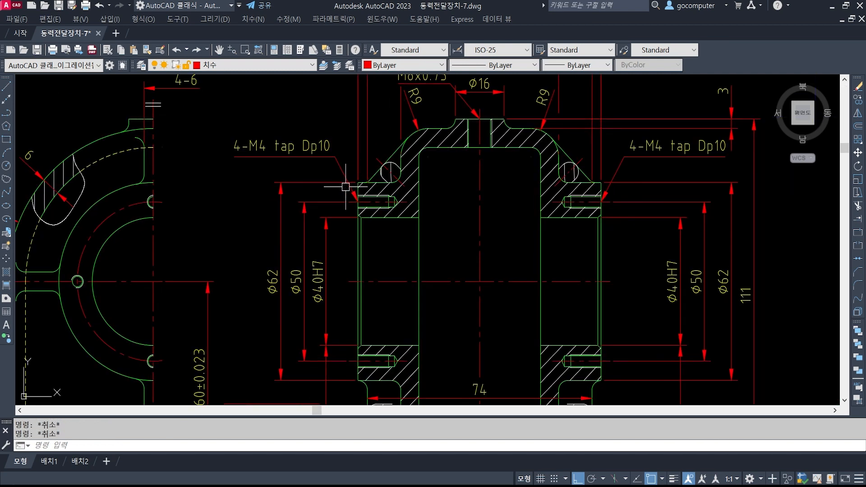
pyautogui.scroll(-1, 342, 205)
pyautogui.moveTo(349, 187); pyautogui.dragTo(374, 217, button='middle')
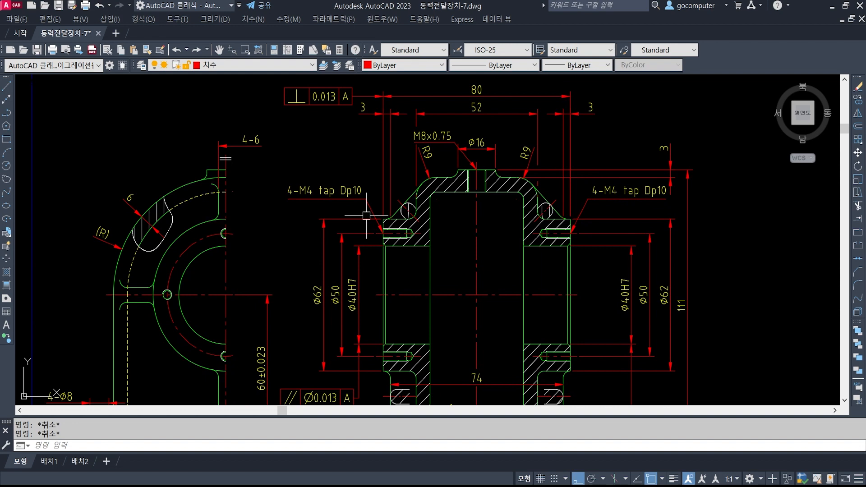
pyautogui.scroll(-1, 421, 185)
pyautogui.scroll(-1, 432, 251)
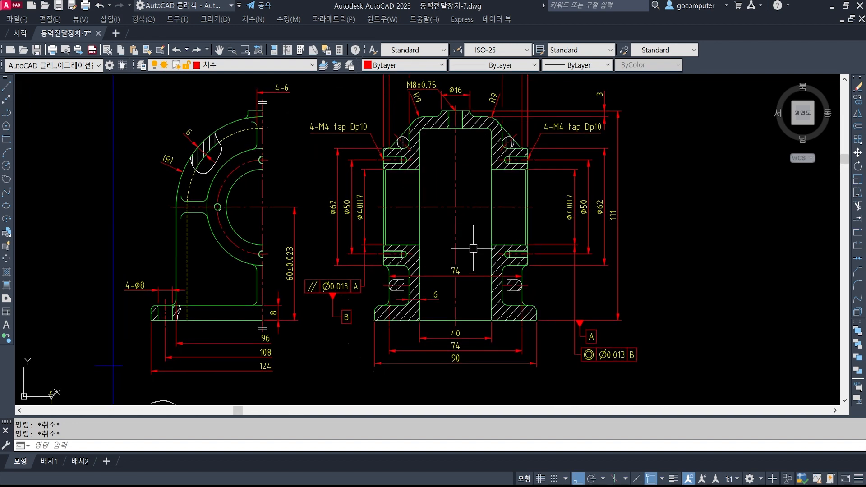
pyautogui.moveTo(476, 239); pyautogui.dragTo(490, 268, button='middle')
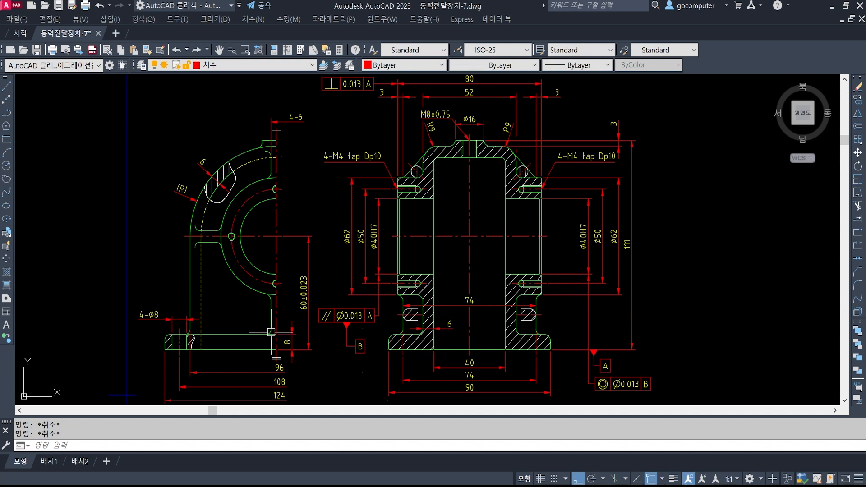
# Step: Append a comma to the 4-Ø8 hole dimension text above the front view's base flange
pyautogui.moveTo(262, 341); pyautogui.dragTo(391, 254, button='middle')
pyautogui.scroll(6, 273, 228)
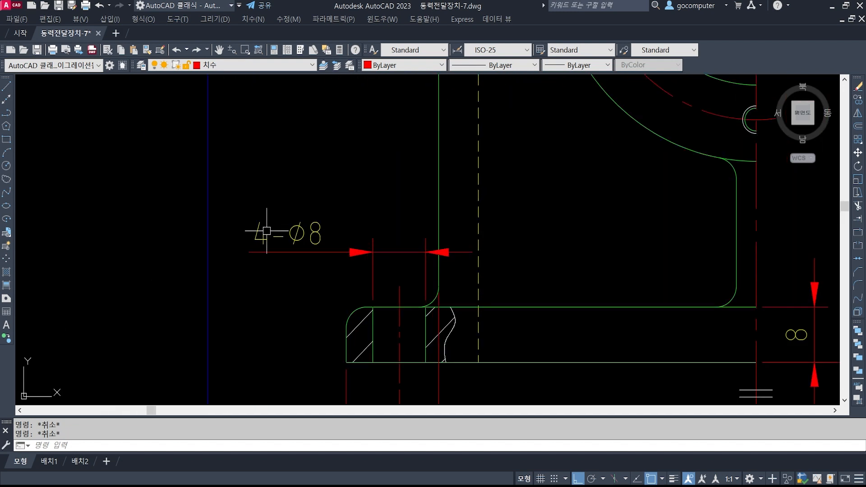
pyautogui.doubleClick(317, 221)
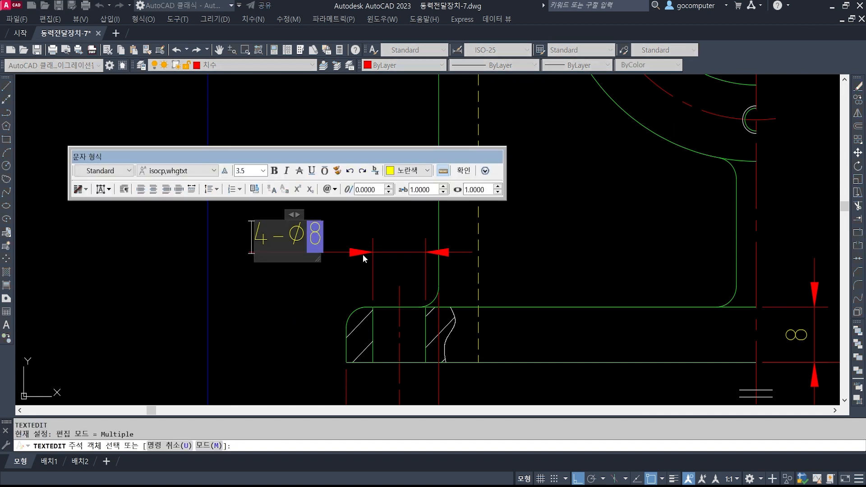
pyautogui.press('Right')
pyautogui.press('Right')
pyautogui.press('Right')
pyautogui.press('Right')
pyautogui.write(',')
pyautogui.press('Escape')
pyautogui.press('Escape')
pyautogui.press('Escape')
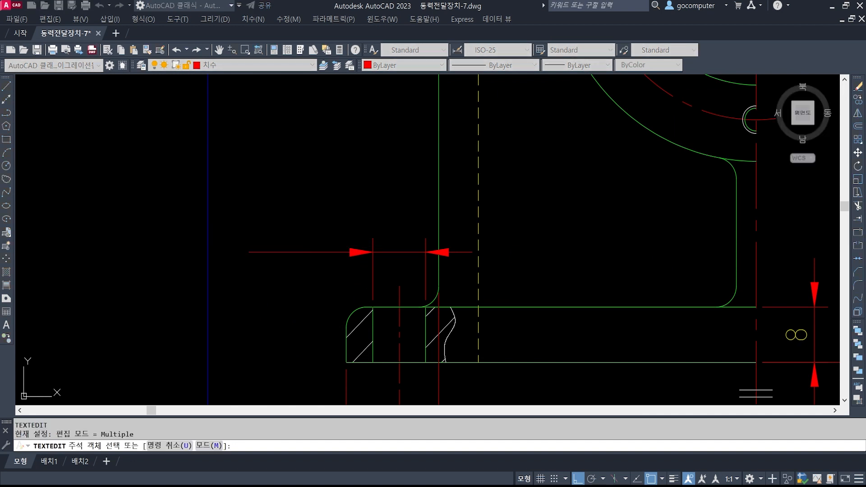
pyautogui.scroll(-3, 410, 304)
pyautogui.moveTo(410, 304); pyautogui.dragTo(404, 167, button='middle')
pyautogui.write('c')
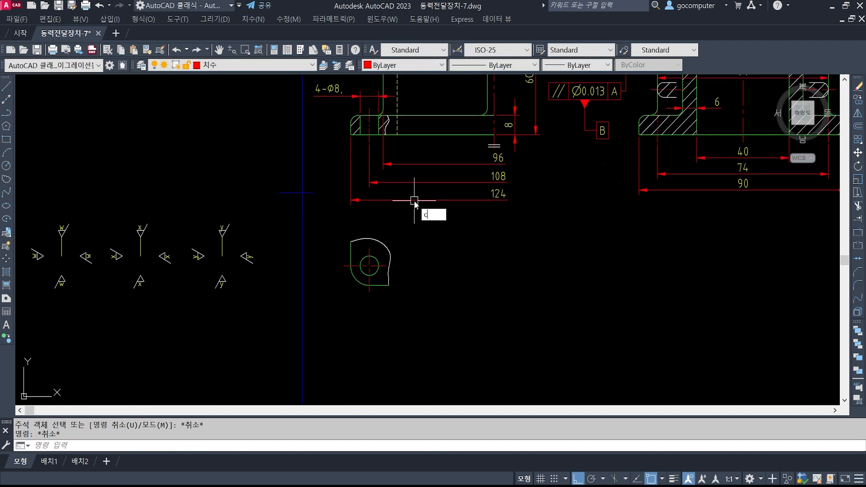
pyautogui.write('o')
pyautogui.press('Return')
pyautogui.moveTo(414, 201); pyautogui.dragTo(653, 201, button='middle')
pyautogui.scroll(5, 299, 228)
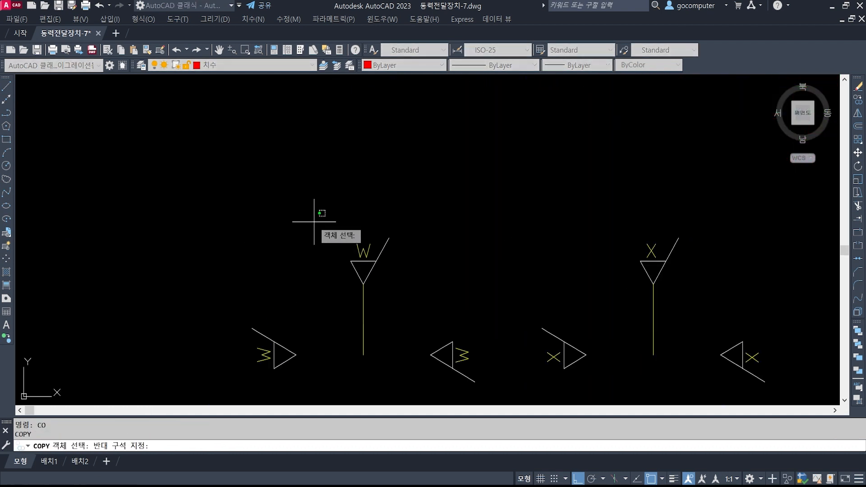
pyautogui.click(316, 221)
pyautogui.click(424, 299)
pyautogui.press('Return')
pyautogui.click(363, 285)
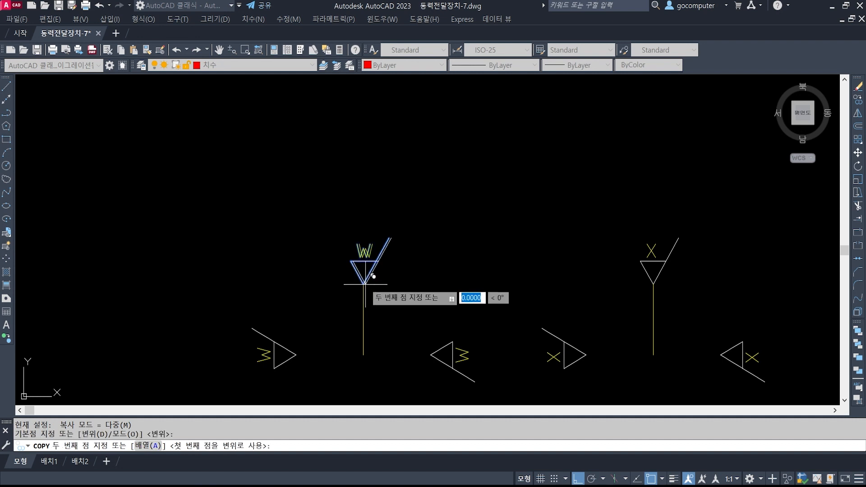
pyautogui.press('Escape')
pyautogui.press('Escape')
# Step: Copy the upright w surface-finish symbol by its tip onto the 4-Ø8 dimension line, directly after the comma, using nearest snap
pyautogui.press('Return')
pyautogui.click(305, 194)
pyautogui.click(447, 310)
pyautogui.press('Return')
pyautogui.click(363, 284)
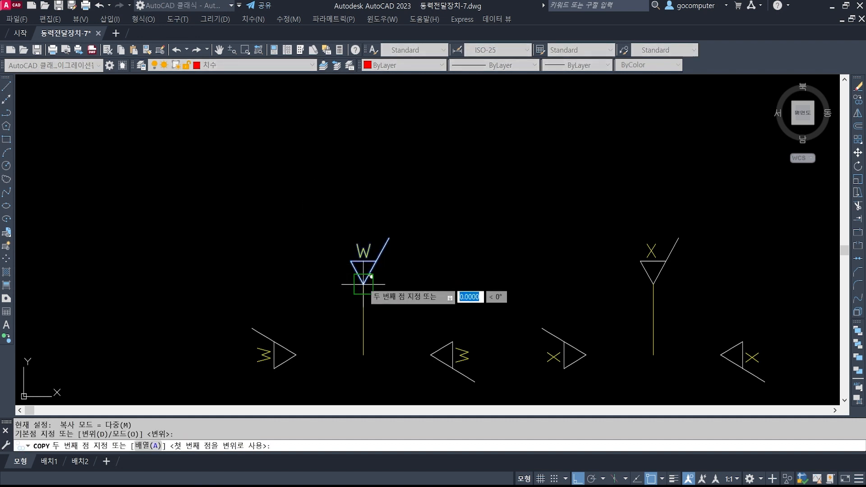
pyautogui.scroll(-5, 185, 329)
pyautogui.moveTo(629, 127); pyautogui.dragTo(486, 246, button='middle')
pyautogui.scroll(3, 470, 260)
pyautogui.keyDown('shift'); pyautogui.rightClick(448, 271); pyautogui.keyUp('shift')
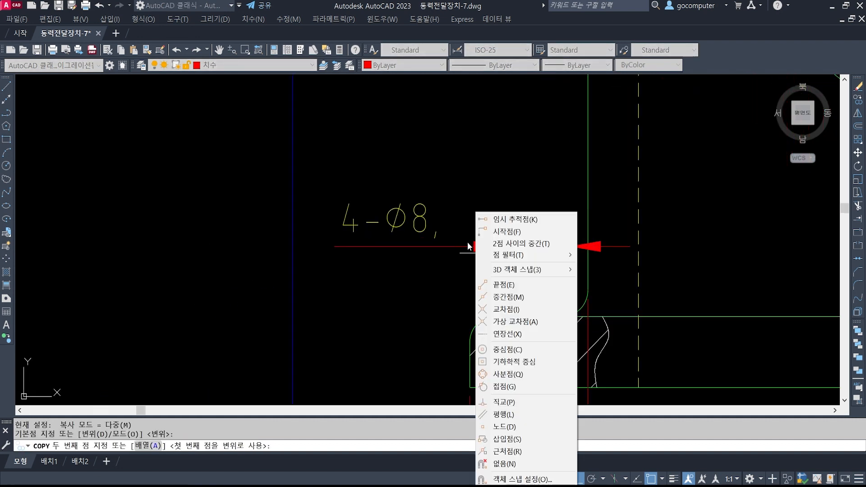
pyautogui.click(483, 471)
pyautogui.click(458, 246)
pyautogui.press('Return')
pyautogui.scroll(-5, 398, 264)
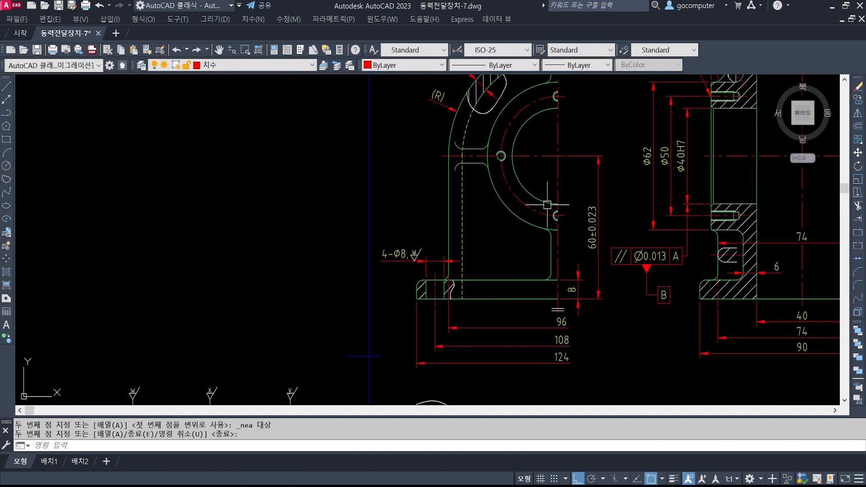
# Step: Copy the inverted x surface-finish symbol by its tip onto the section view's base extension line, between the flange and datum A
pyautogui.moveTo(547, 205); pyautogui.dragTo(418, 226, button='middle')
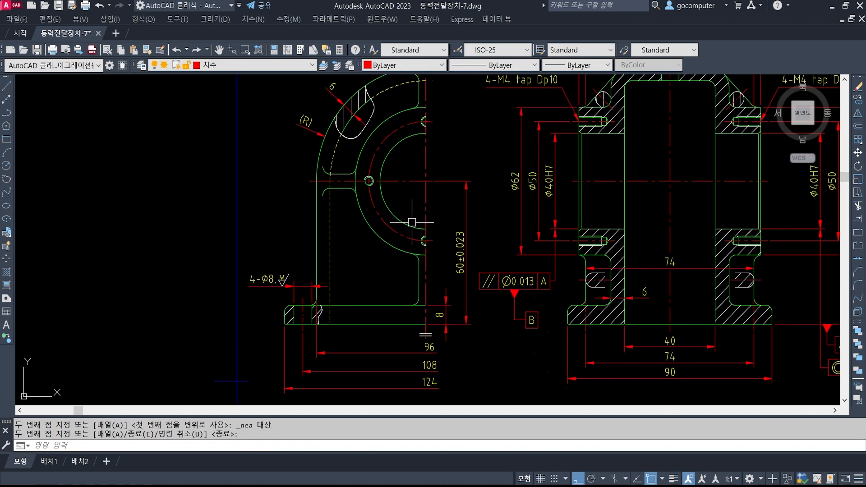
pyautogui.moveTo(570, 229); pyautogui.dragTo(476, 207, button='middle')
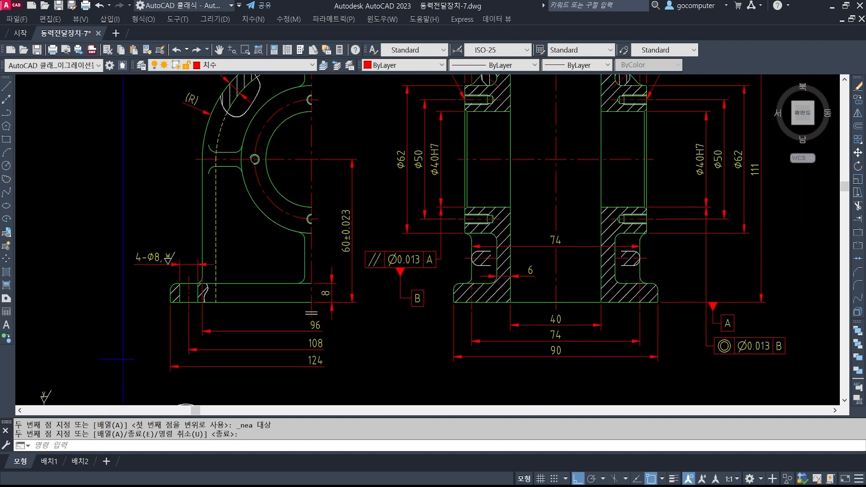
pyautogui.moveTo(568, 319); pyautogui.dragTo(568, 253, button='middle')
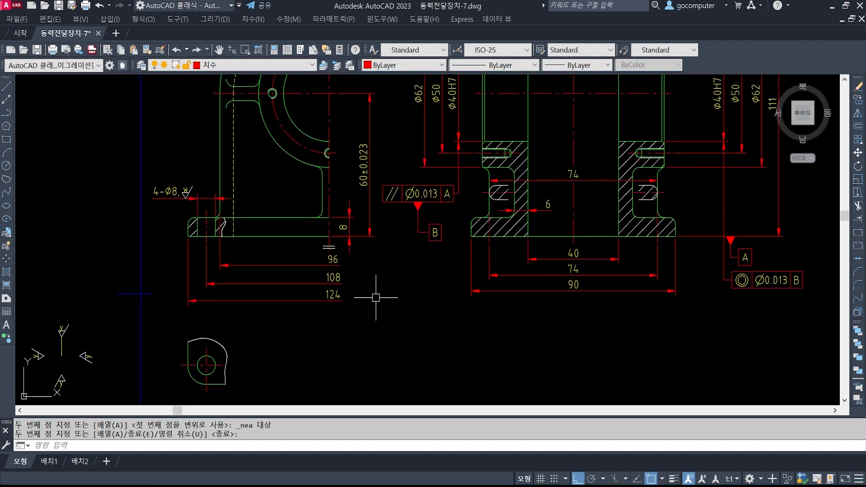
pyautogui.moveTo(281, 307); pyautogui.dragTo(429, 265, button='middle')
pyautogui.write('co')
pyautogui.press('Return')
pyautogui.scroll(4, 277, 272)
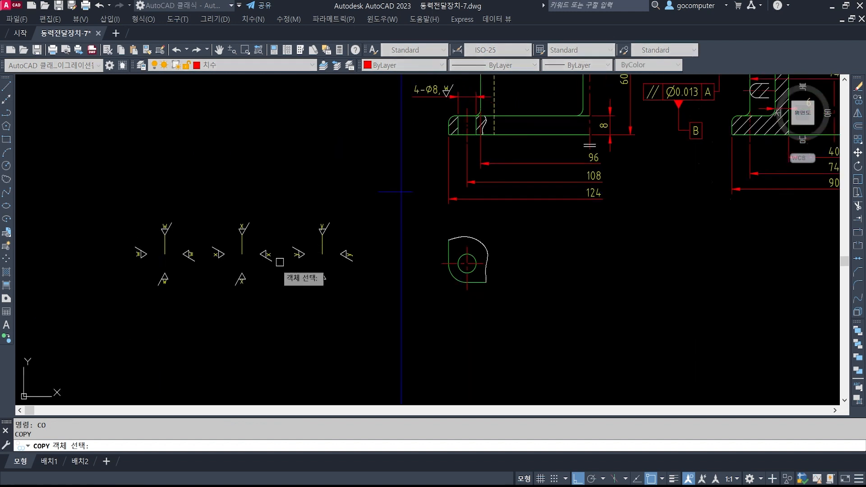
pyautogui.click(245, 321)
pyautogui.click(178, 250)
pyautogui.press('Return')
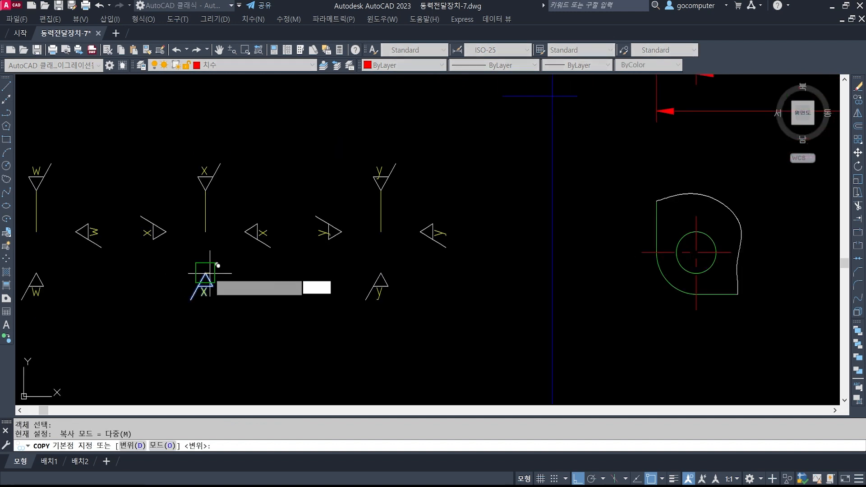
pyautogui.click(205, 273)
pyautogui.scroll(-4, 97, 350)
pyautogui.moveTo(539, 248)
pyautogui.mouseDown(button='middle')
pyautogui.moveTo(423, 321)
pyautogui.moveTo(218, 327)
pyautogui.mouseUp(button='middle')
pyautogui.scroll(2, 541, 278)
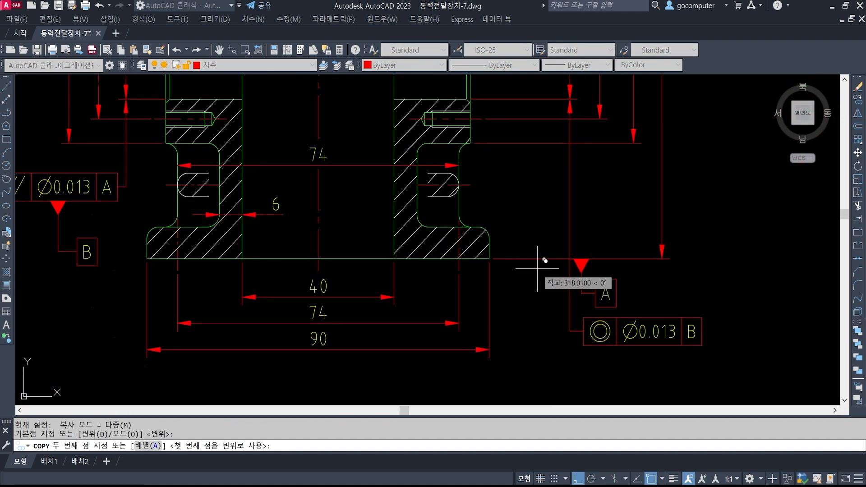
pyautogui.write('nea 대상')
pyautogui.press('Return')
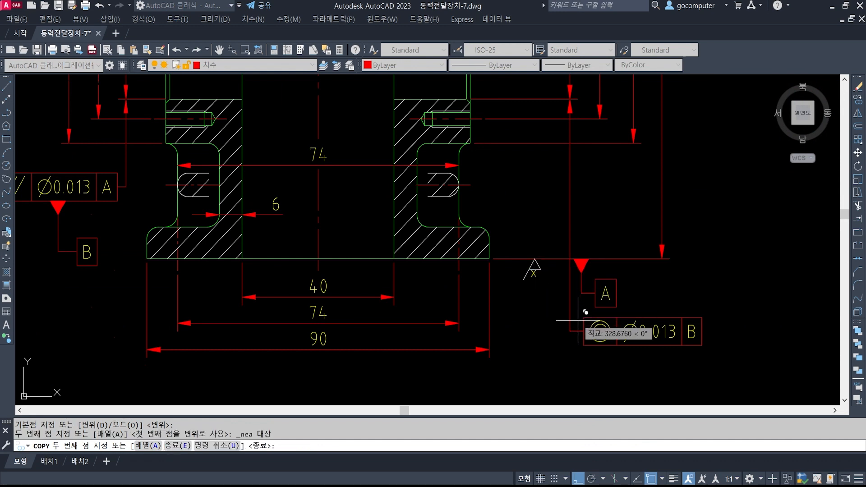
# Step: Switch to the reference image 동력전달장치-7.jpg and examine where the housing meets the covers, bearings and bolts
pyautogui.scroll(-3, 576, 315)
pyautogui.moveTo(576, 325); pyautogui.dragTo(518, 286, button='middle')
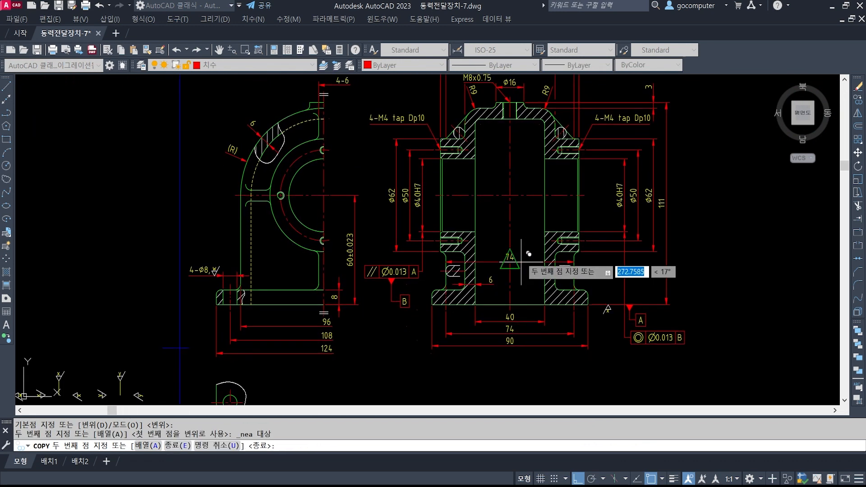
pyautogui.hotkey('alt', 'Tab')
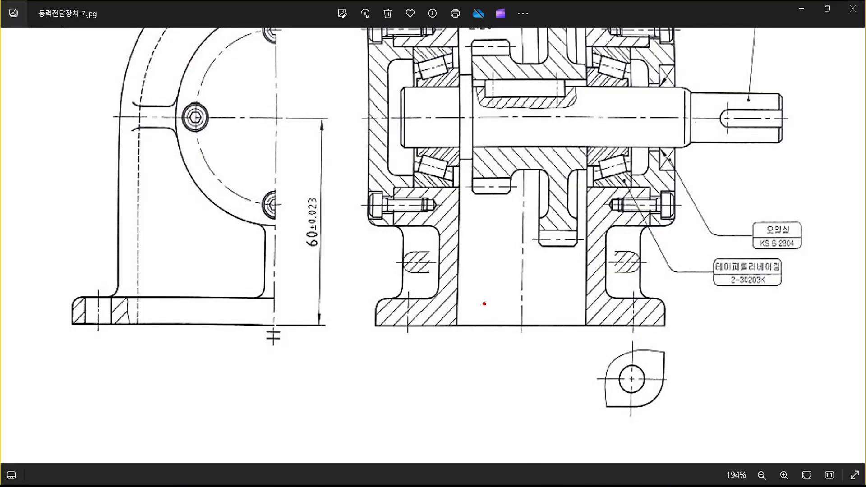
pyautogui.scroll(-2, 488, 284)
pyautogui.moveTo(538, 181); pyautogui.dragTo(556, 267)
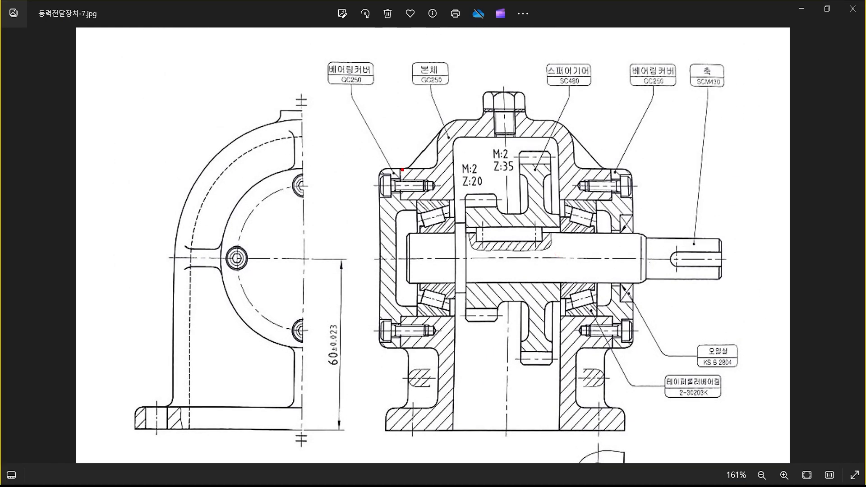
# Step: Examine the bearing-cover contact faces, bearing seats and top bolt seat of the housing in the reference image
pyautogui.keyDown('shift'); pyautogui.moveTo(399, 171); pyautogui.dragTo(398, 348); pyautogui.keyUp('shift')
pyautogui.moveTo(611, 171)
pyautogui.keyDown('shift'); pyautogui.mouseDown()
pyautogui.moveTo(621, 348)
pyautogui.moveTo(632, 353)
pyautogui.mouseUp(); pyautogui.keyUp('shift')
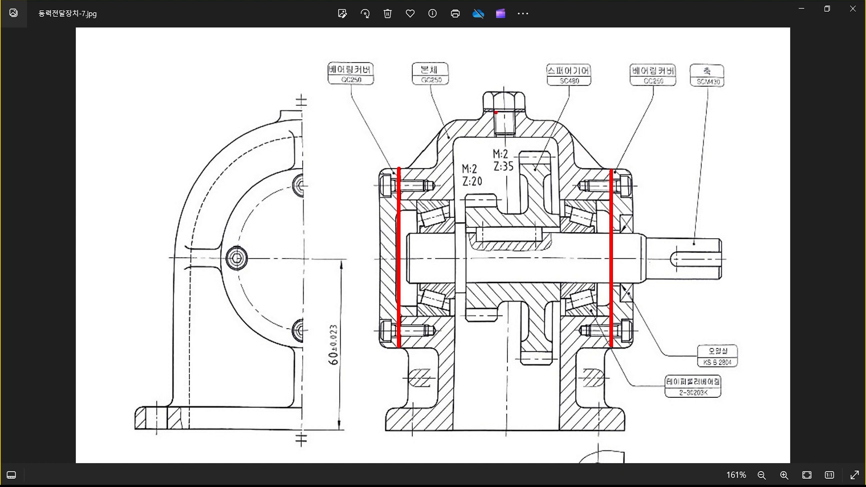
pyautogui.keyDown('shift'); pyautogui.moveTo(551, 111); pyautogui.dragTo(551, 110); pyautogui.keyUp('shift')
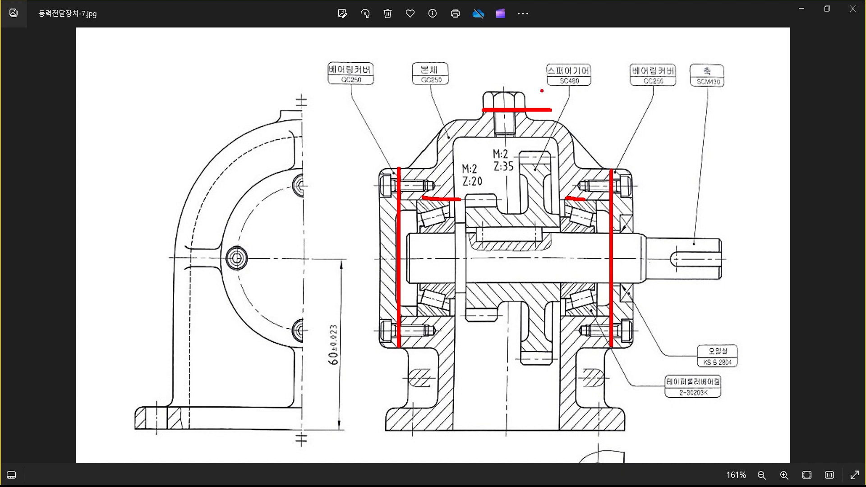
pyautogui.moveTo(523, 119); pyautogui.dragTo(517, 121)
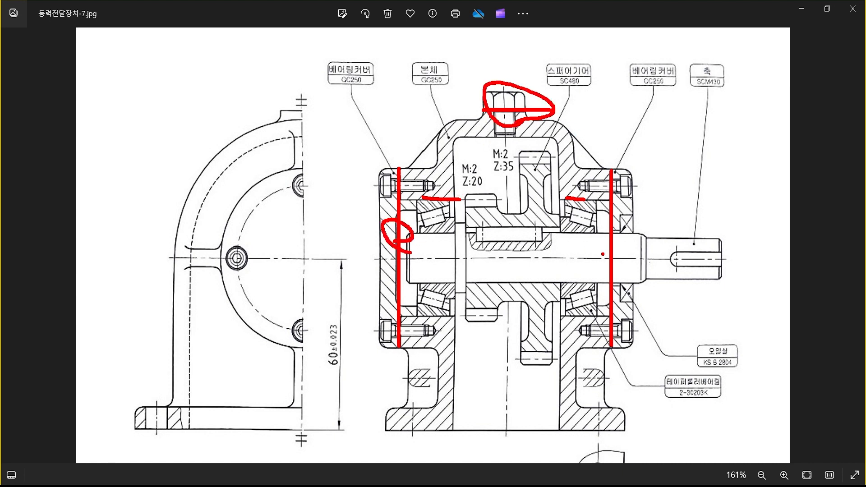
pyautogui.press('Escape')
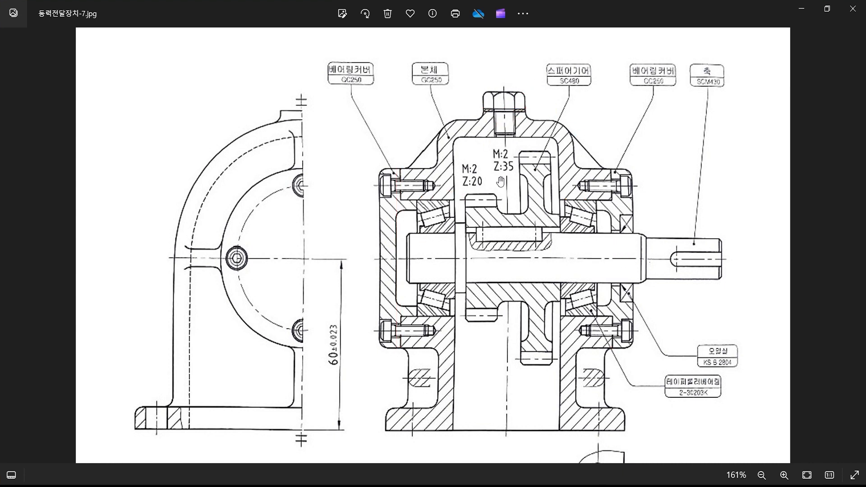
# Step: Switch back to AutoCAD and copy the right-pointing x surface-finish symbol by its tip onto the 80 dimension's left extension line, using nearest snap
pyautogui.hotkey('alt', 'Tab')
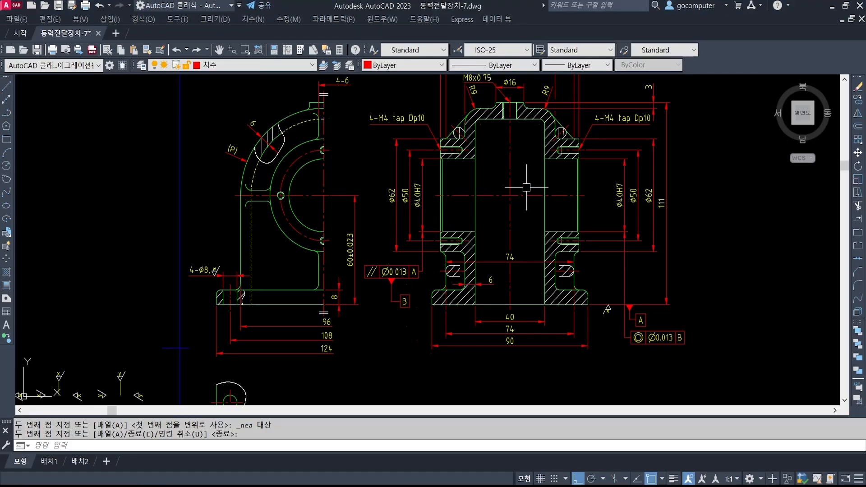
pyautogui.write('co')
pyautogui.press('Return')
pyautogui.scroll(-4, 542, 244)
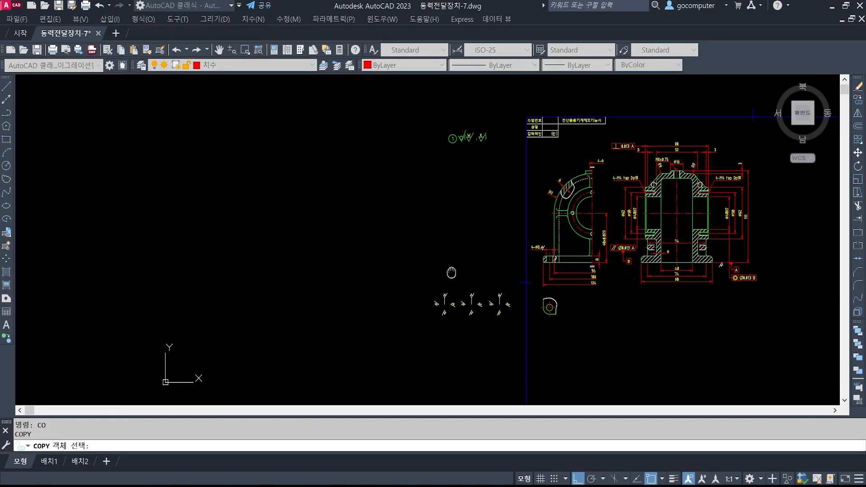
pyautogui.scroll(5, 564, 298)
pyautogui.scroll(-1, 541, 276)
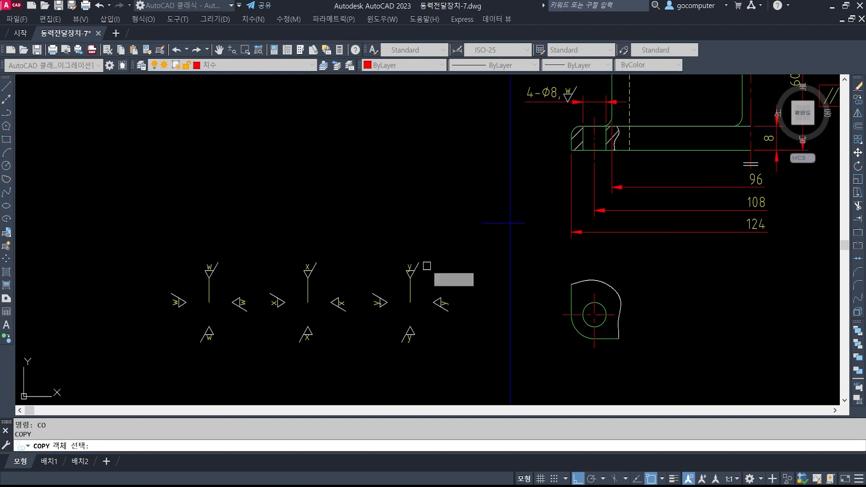
pyautogui.scroll(3, 271, 293)
pyautogui.click(227, 282)
pyautogui.click(253, 310)
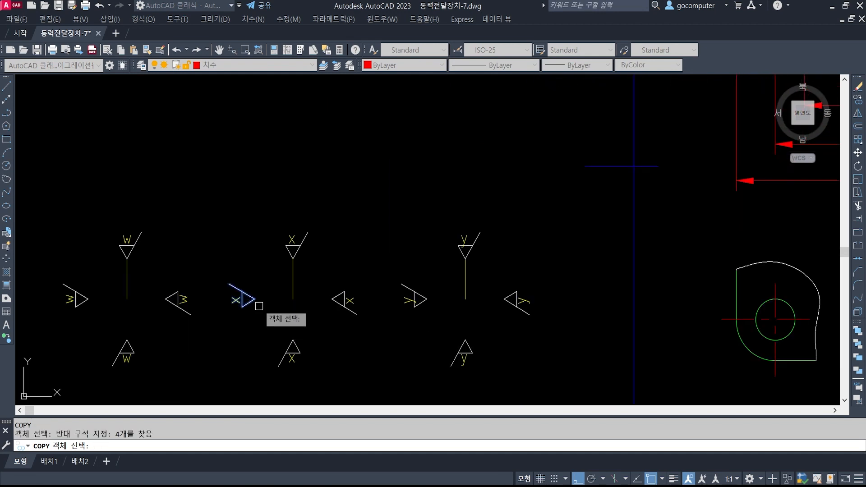
pyautogui.press('Return')
pyautogui.click(242, 296)
pyautogui.scroll(-3, 223, 375)
pyautogui.moveTo(601, 205); pyautogui.dragTo(274, 388, button='middle')
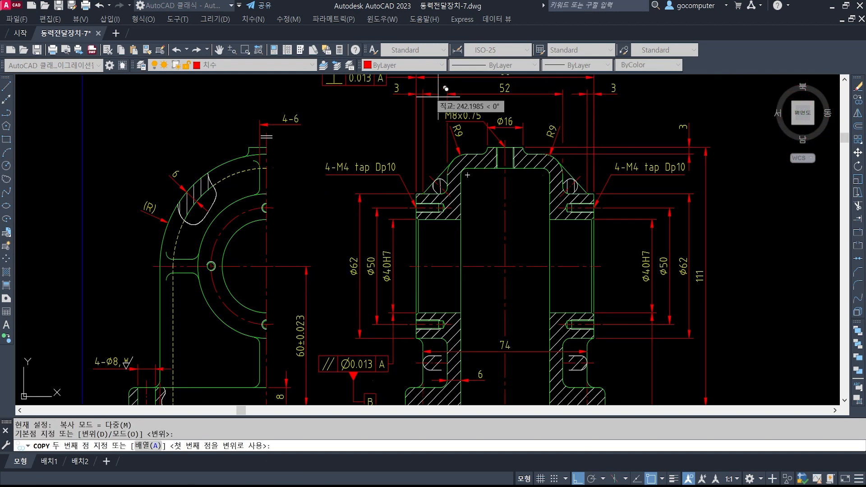
pyautogui.scroll(1, 417, 93)
pyautogui.moveTo(417, 94); pyautogui.dragTo(411, 167, button='middle')
pyautogui.keyDown('shift'); pyautogui.rightClick(417, 196); pyautogui.keyUp('shift')
pyautogui.press('r')
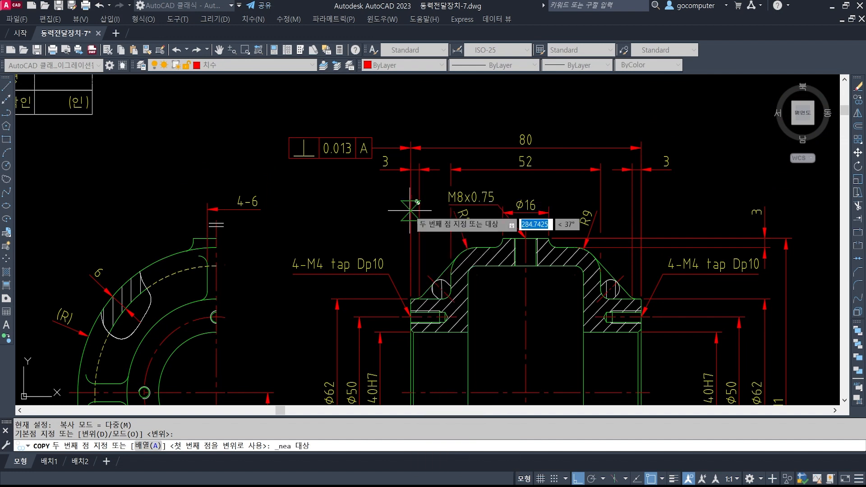
pyautogui.click(410, 209)
pyautogui.press('Return')
# Step: Copy the left-pointing x surface-finish symbol by its tip onto the 80 dimension's right extension line, using nearest snap
pyautogui.scroll(-2, 544, 175)
pyautogui.moveTo(291, 372); pyautogui.dragTo(368, 288, button='middle')
pyautogui.scroll(4, 368, 289)
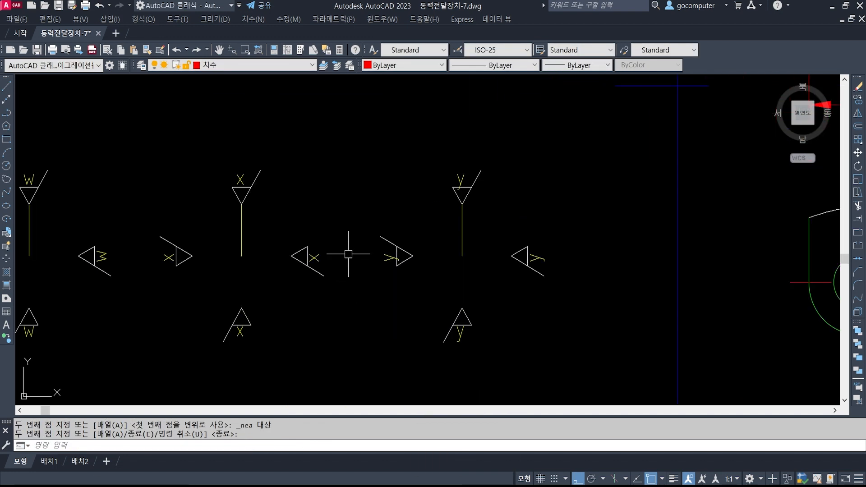
pyautogui.press('space')
pyautogui.click(332, 292)
pyautogui.click(292, 246)
pyautogui.press('space')
pyautogui.click(291, 256)
pyautogui.scroll(-3, 233, 310)
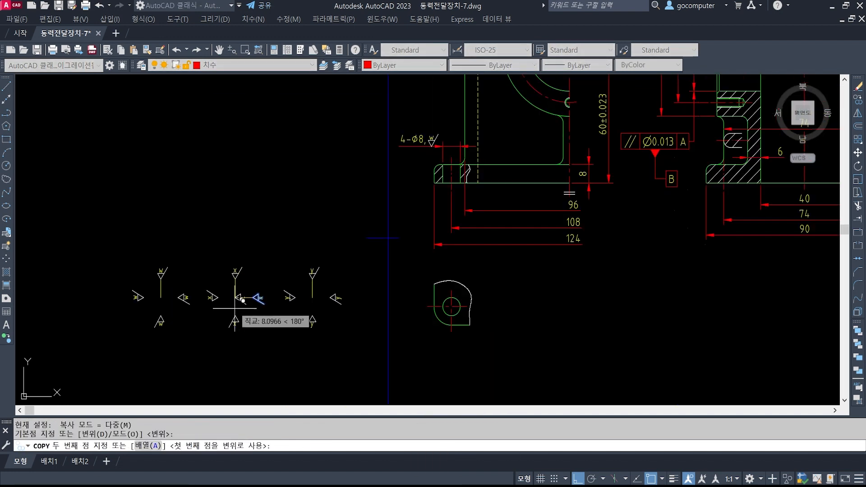
pyautogui.moveTo(676, 80); pyautogui.dragTo(568, 199, button='middle')
pyautogui.scroll(1, 522, 176)
pyautogui.scroll(3, 510, 226)
pyautogui.keyDown('shift'); pyautogui.rightClick(538, 211); pyautogui.keyUp('shift')
pyautogui.press('r')
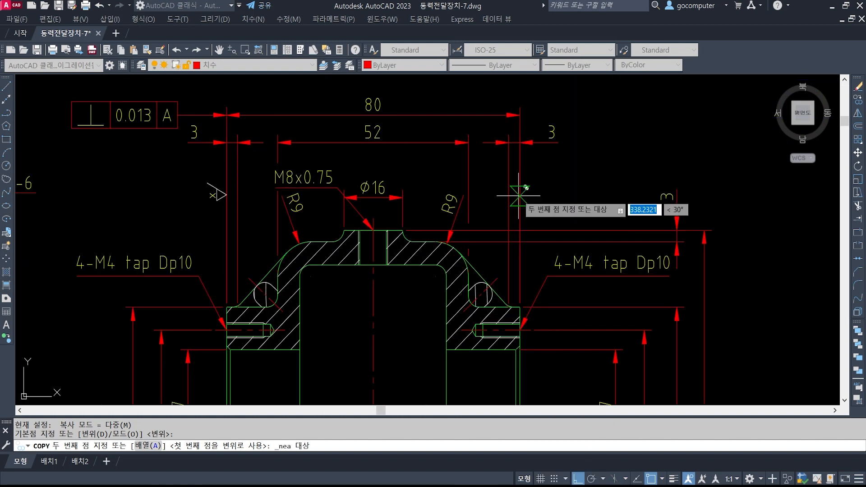
pyautogui.click(519, 186)
pyautogui.press('space')
# Step: Copy the upright x surface-finish symbol by its tip onto the upper extension line of the 111 height dimension, using nearest snap
pyautogui.scroll(-5, 578, 185)
pyautogui.moveTo(481, 276); pyautogui.dragTo(510, 245, button='middle')
pyautogui.moveTo(340, 296); pyautogui.dragTo(394, 235, button='middle')
pyautogui.scroll(5, 268, 326)
pyautogui.press('space')
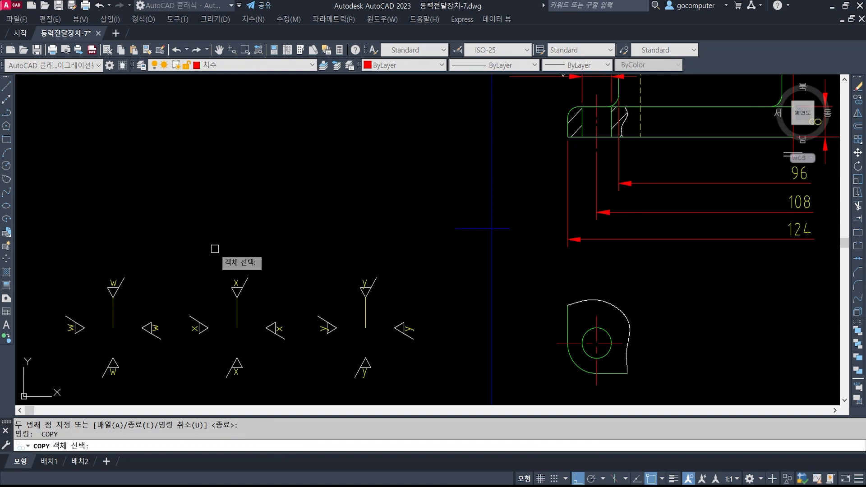
pyautogui.click(213, 247)
pyautogui.click(263, 313)
pyautogui.press('space')
pyautogui.click(237, 298)
pyautogui.scroll(-5, 581, 193)
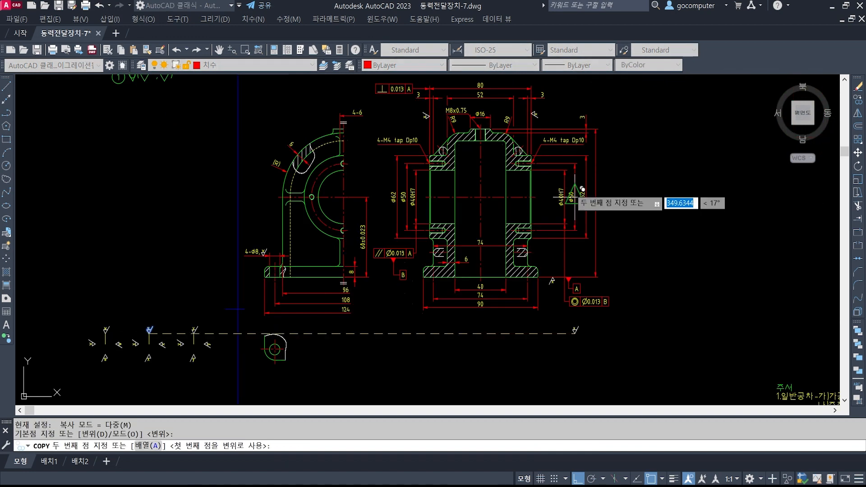
pyautogui.scroll(6, 513, 188)
pyautogui.keyDown('shift'); pyautogui.rightClick(447, 226); pyautogui.keyUp('shift')
pyautogui.press('r')
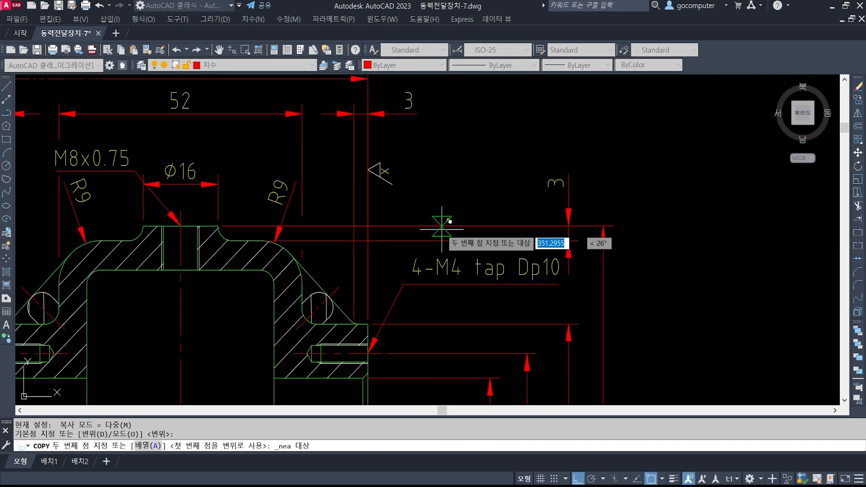
pyautogui.click(442, 226)
pyautogui.press('space')
# Step: Copy the upright y surface-finish symbol by its tip onto the lower extension line of the section view's left Ø40H7 dimension, using nearest snap
pyautogui.scroll(-3, 572, 210)
pyautogui.moveTo(403, 273); pyautogui.dragTo(464, 224, button='middle')
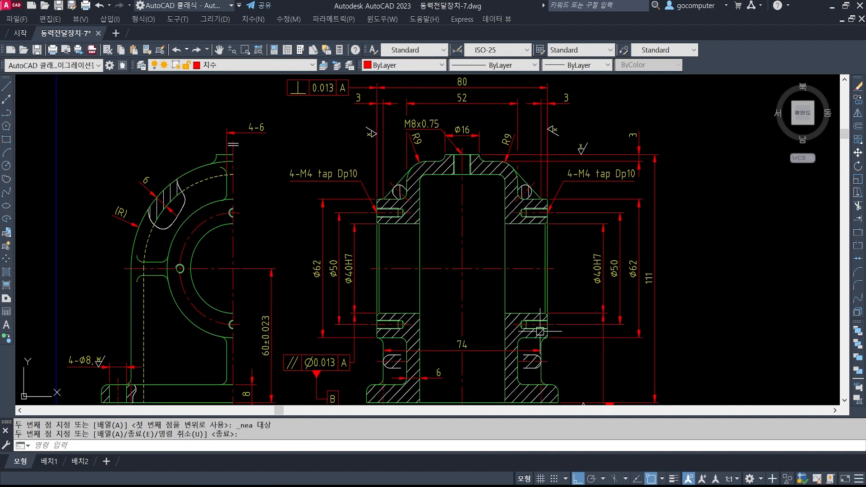
pyautogui.moveTo(540, 330)
pyautogui.mouseDown(button='middle')
pyautogui.moveTo(536, 262)
pyautogui.moveTo(530, 284)
pyautogui.mouseUp(button='middle')
pyautogui.moveTo(449, 268); pyautogui.dragTo(481, 275, button='middle')
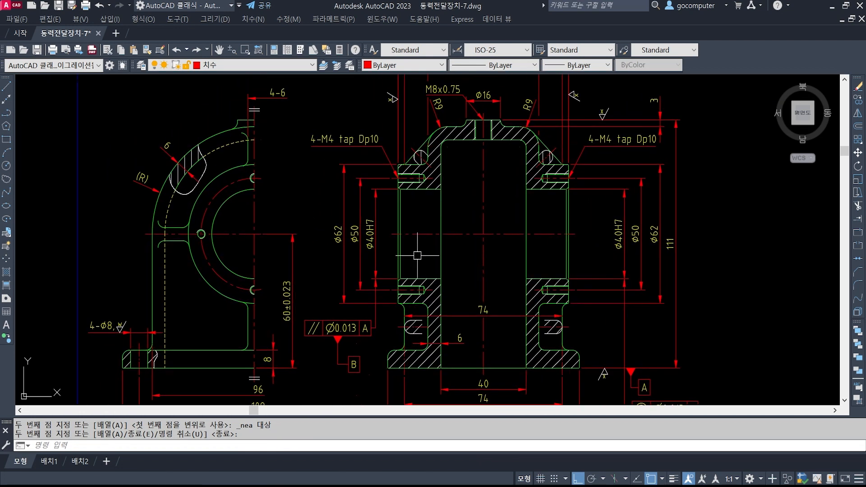
pyautogui.write('co')
pyautogui.press('Return')
pyautogui.scroll(-1, 546, 281)
pyautogui.moveTo(546, 281); pyautogui.dragTo(666, 179, button='middle')
pyautogui.scroll(2, 343, 299)
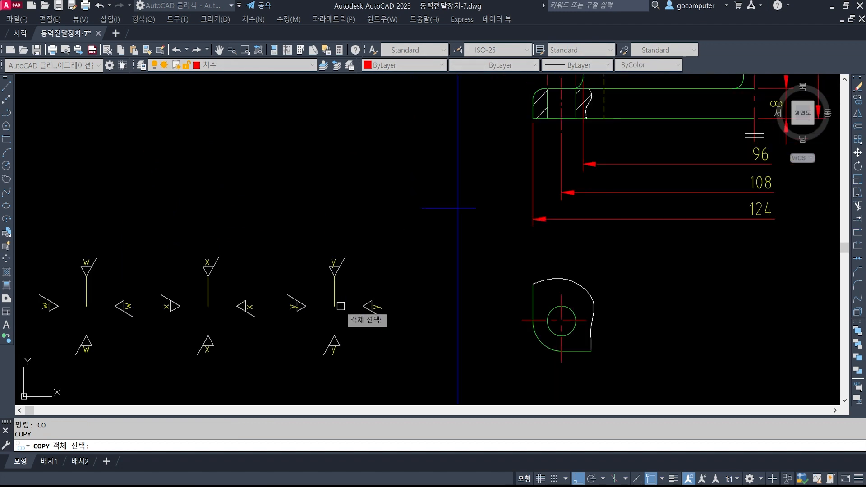
pyautogui.scroll(2, 341, 303)
pyautogui.click(294, 197)
pyautogui.click(382, 276)
pyautogui.press('Return')
pyautogui.click(331, 260)
pyautogui.scroll(-1, 206, 376)
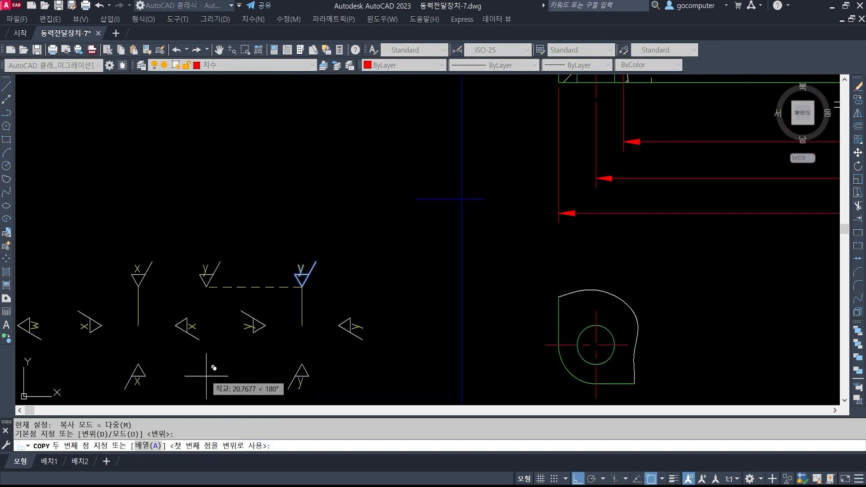
pyautogui.scroll(-2, 206, 376)
pyautogui.scroll(2, 397, 261)
pyautogui.scroll(3, 456, 303)
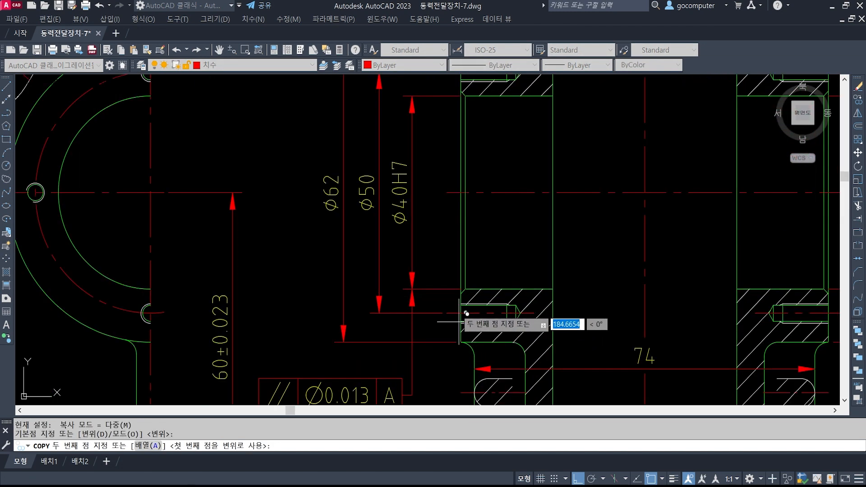
pyautogui.click(438, 289)
# Step: Place another copy of the y symbol on the lower extension line of the section view's right Ø40H7 dimension
pyautogui.scroll(-1, 435, 303)
pyautogui.moveTo(654, 293); pyautogui.dragTo(365, 295, button='middle')
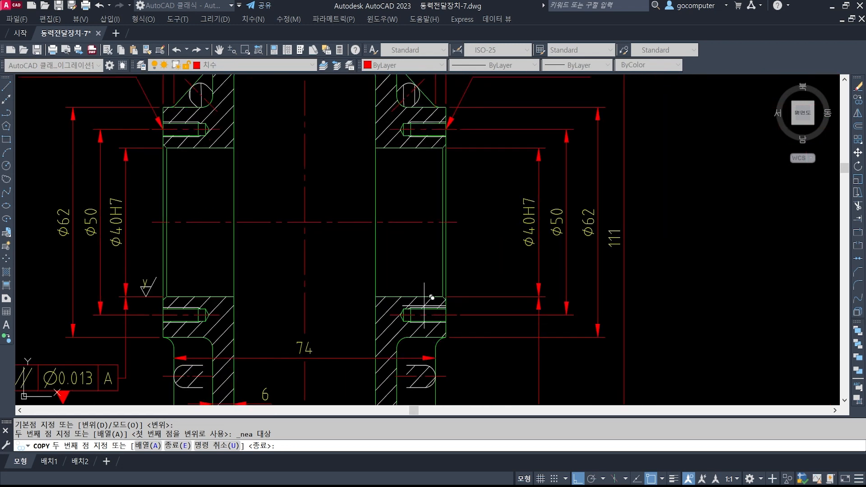
pyautogui.click(483, 302)
pyautogui.press('Return')
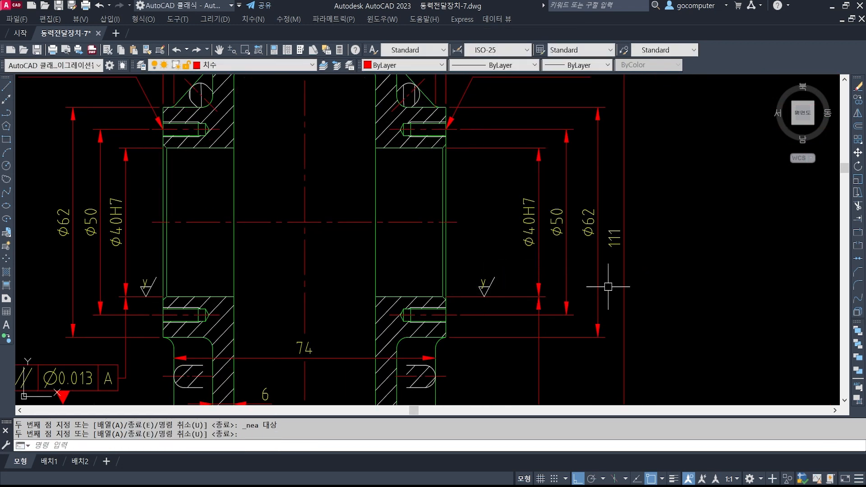
# Step: Move the part-number 1 balloon and its general surface-finish note about 155 units horizontally into the sheet, above the front view
pyautogui.scroll(-4, 572, 266)
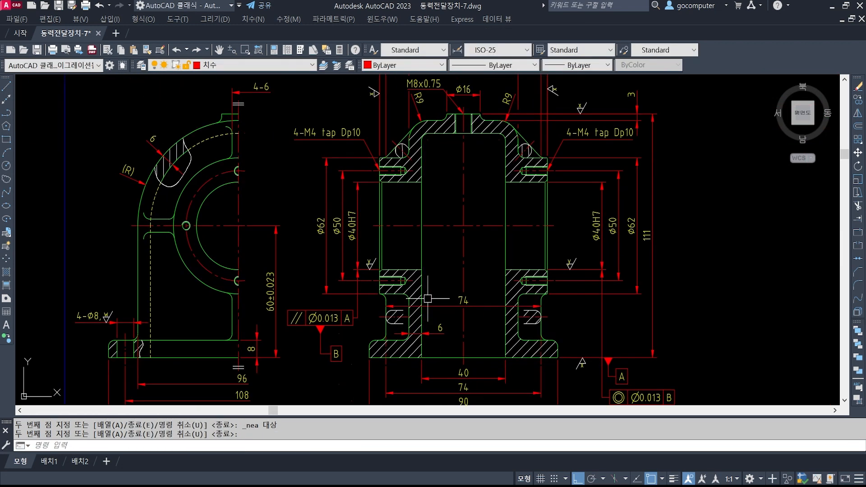
pyautogui.scroll(-2, 435, 227)
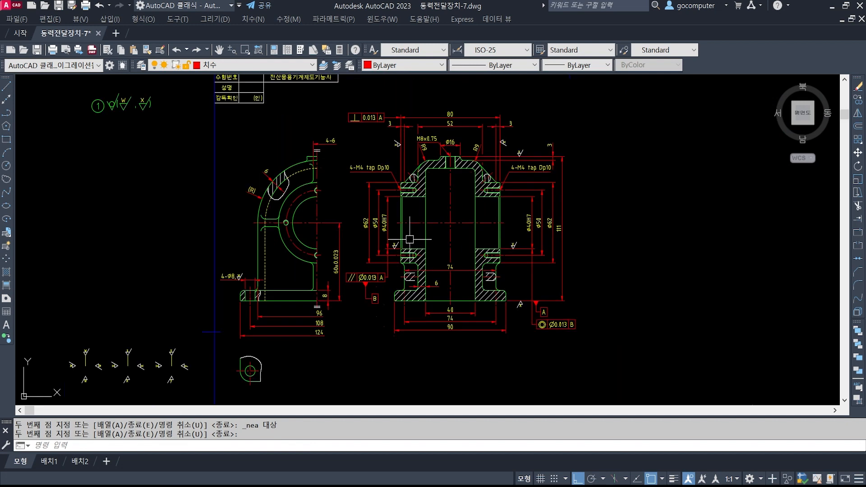
pyautogui.moveTo(375, 197)
pyautogui.mouseDown(button='middle')
pyautogui.moveTo(414, 237)
pyautogui.moveTo(400, 241)
pyautogui.mouseUp(button='middle')
pyautogui.write('m')
pyautogui.click(248, 172)
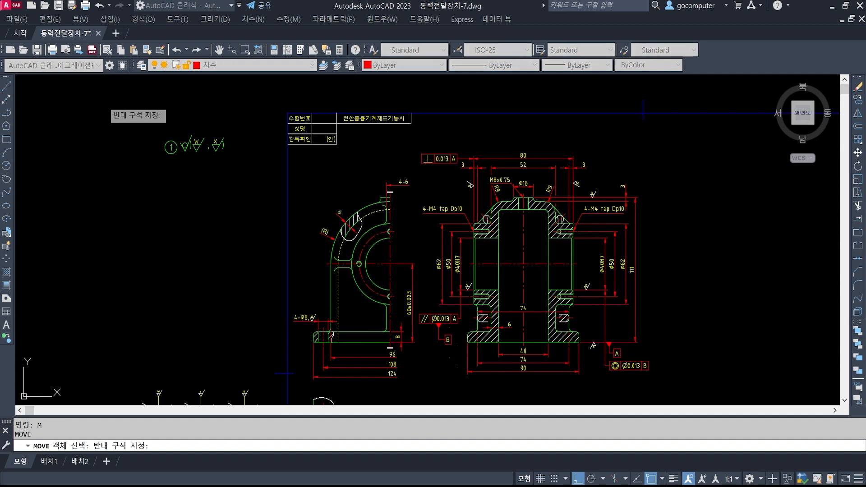
pyautogui.click(109, 114)
pyautogui.press('Return')
pyautogui.click(144, 104)
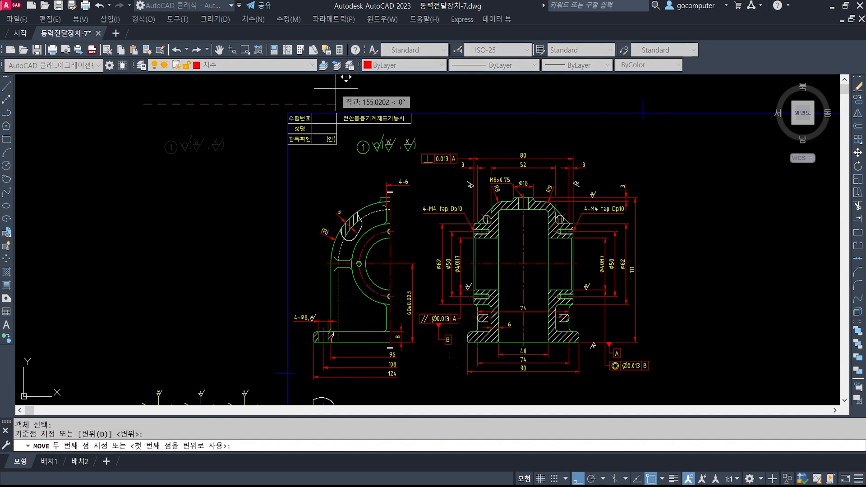
pyautogui.click(335, 85)
# Step: Move the part-number 1 balloon and its surface-finish note slightly upward, away from the perpendicularity frame
pyautogui.press('space')
pyautogui.write('m')
pyautogui.press('space')
pyautogui.scroll(4, 404, 148)
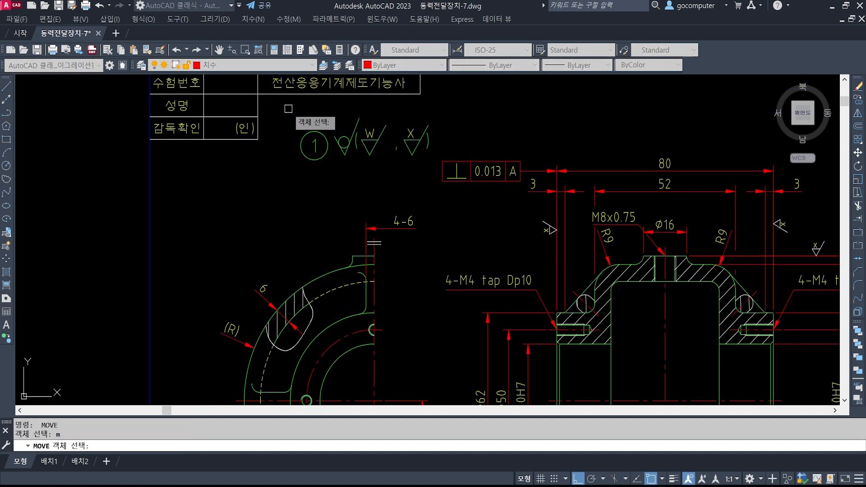
pyautogui.press('space')
pyautogui.press('space')
pyautogui.click(279, 107)
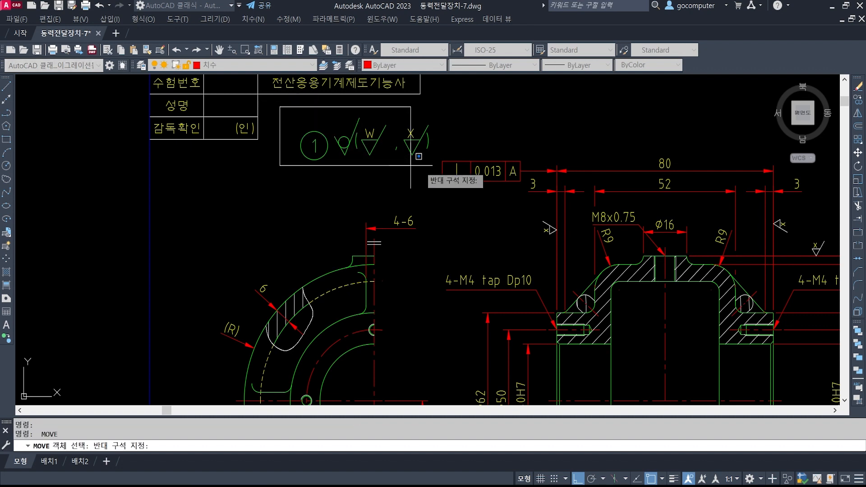
pyautogui.click(458, 182)
pyautogui.press('space')
pyautogui.click(488, 132)
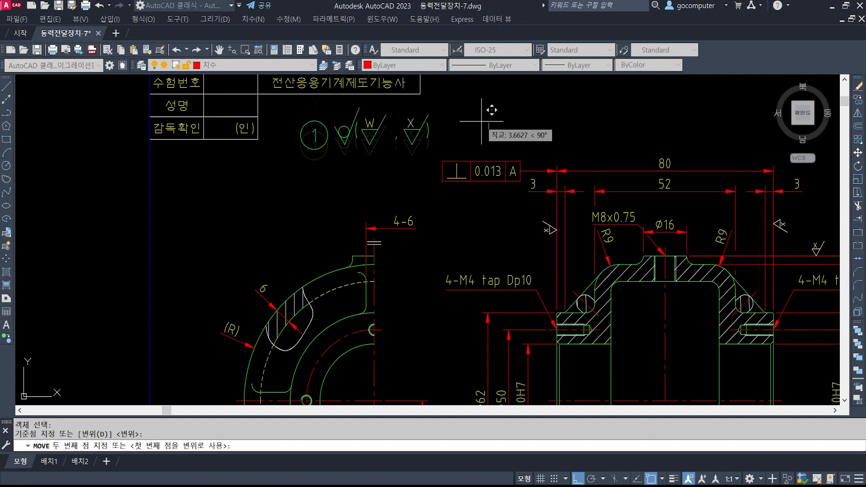
pyautogui.click(489, 122)
# Step: Add a comma after the x symbol in the general finish note and widen the gap before the closing parenthesis
pyautogui.moveTo(437, 152); pyautogui.dragTo(392, 224, button='middle')
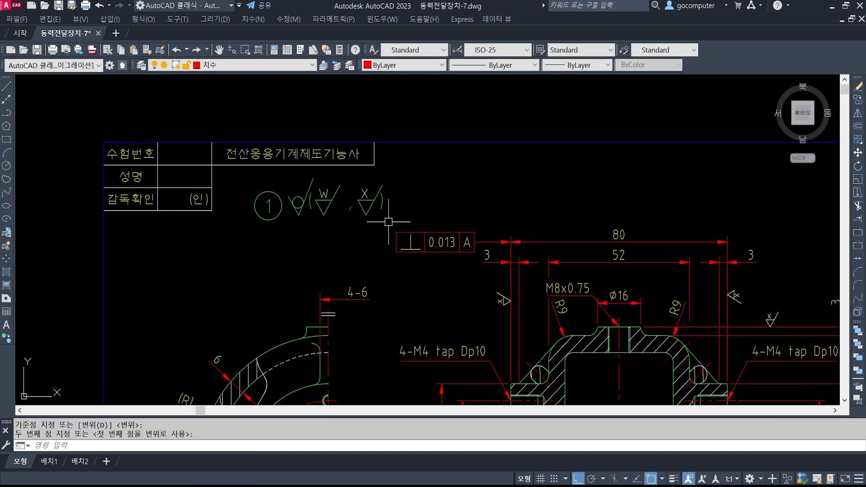
pyautogui.doubleClick(366, 194)
pyautogui.scroll(3, 382, 202)
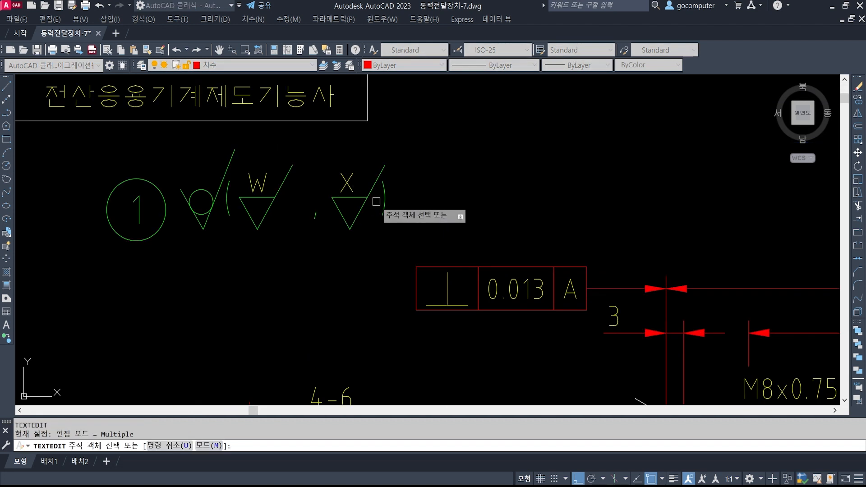
pyautogui.click(381, 207)
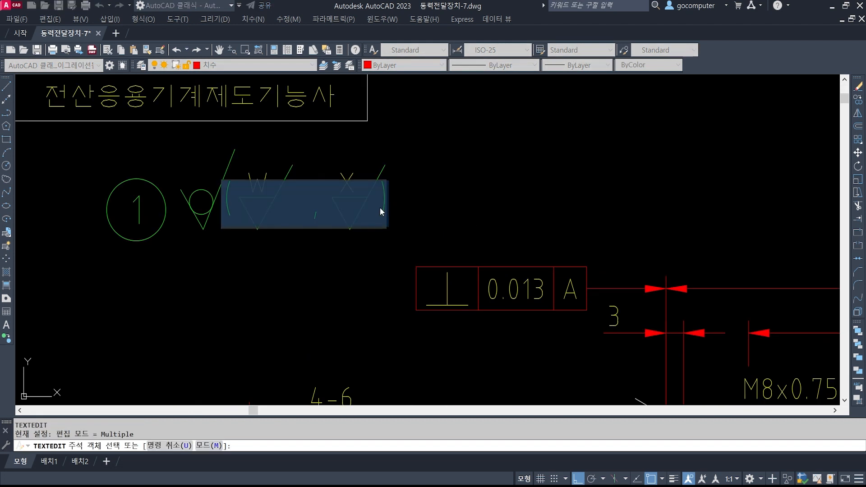
pyautogui.write(',')
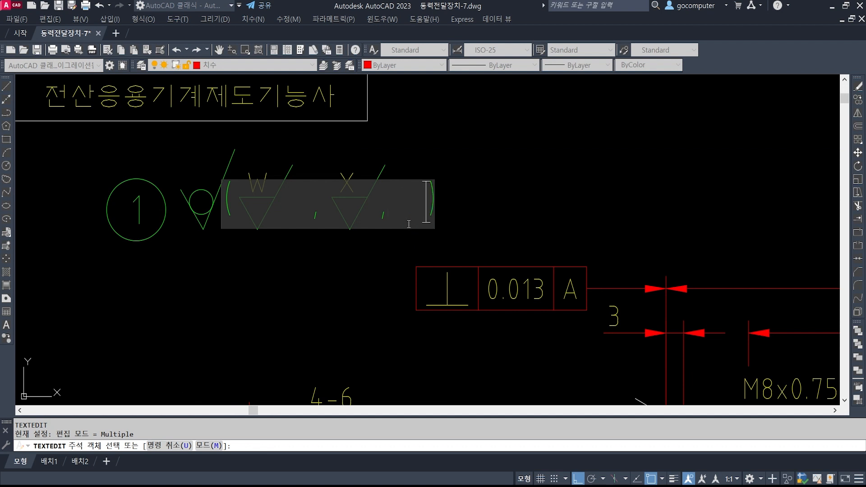
pyautogui.click(573, 197)
pyautogui.press('Escape')
pyautogui.press('Escape')
pyautogui.press('Escape')
# Step: Copy the x surface-finish symbol to the space after the second comma in the general finish note, matching the w-to-x spacing
pyautogui.write('c')
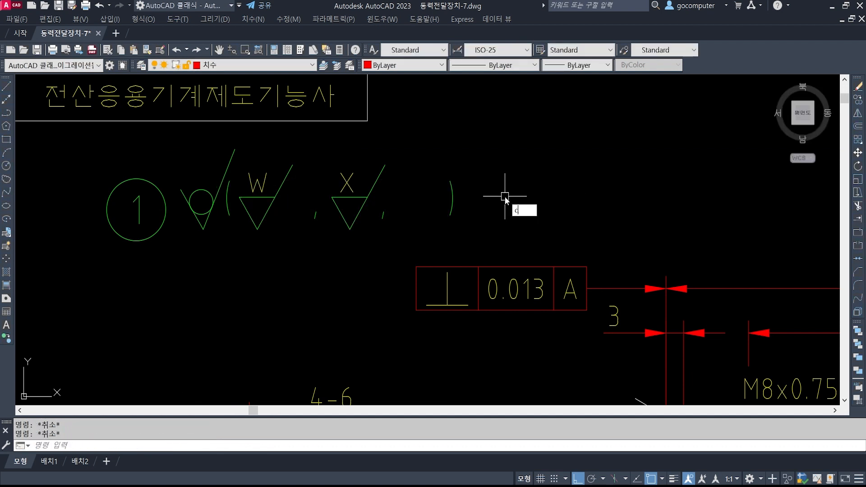
pyautogui.write('o')
pyautogui.press('Return')
pyautogui.click(323, 142)
pyautogui.click(393, 245)
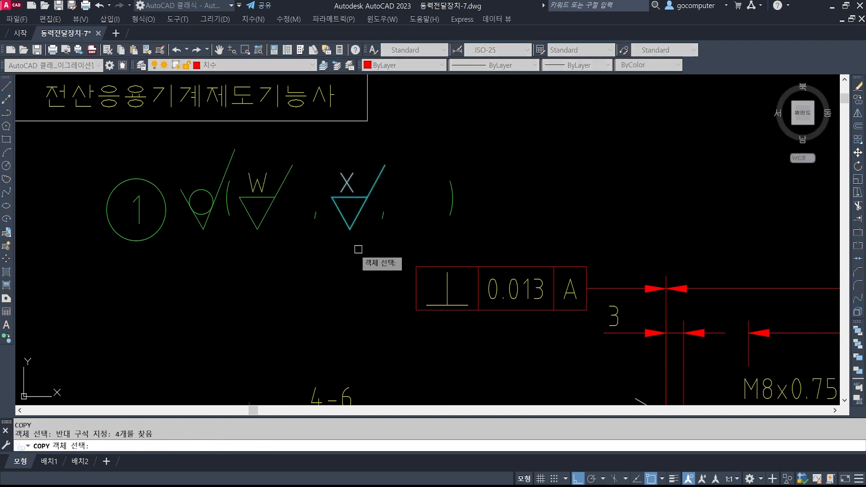
pyautogui.press('Return')
pyautogui.click(257, 229)
pyautogui.click(350, 230)
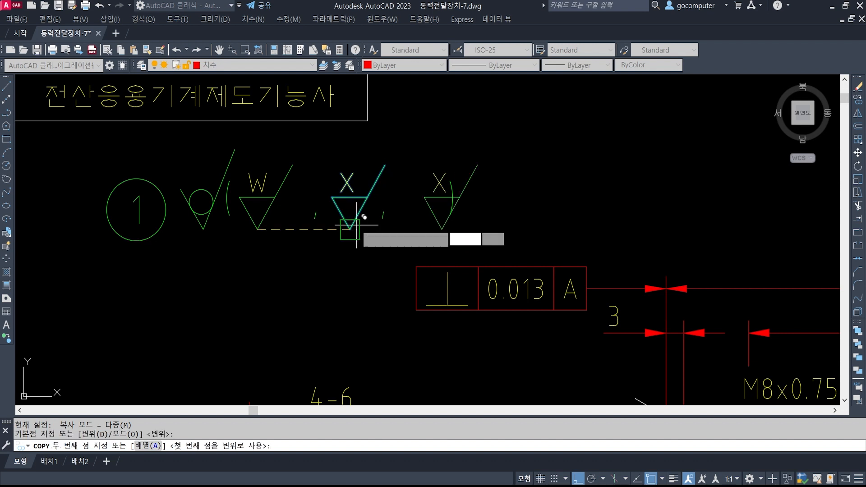
pyautogui.press('Return')
# Step: Add spaces before the closing parenthesis of the general finish note so it clears the third finish symbol
pyautogui.write('ed')
pyautogui.press('Return')
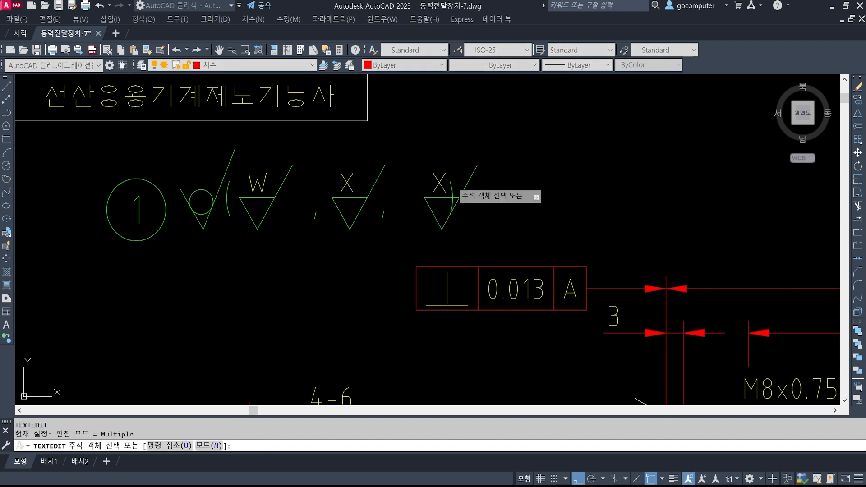
pyautogui.click(451, 198)
pyautogui.click(445, 205)
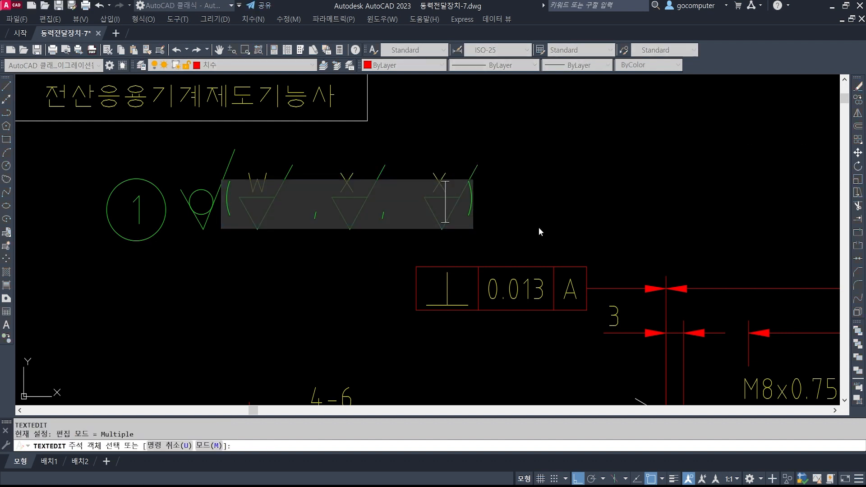
pyautogui.click(535, 204)
pyautogui.press('Return')
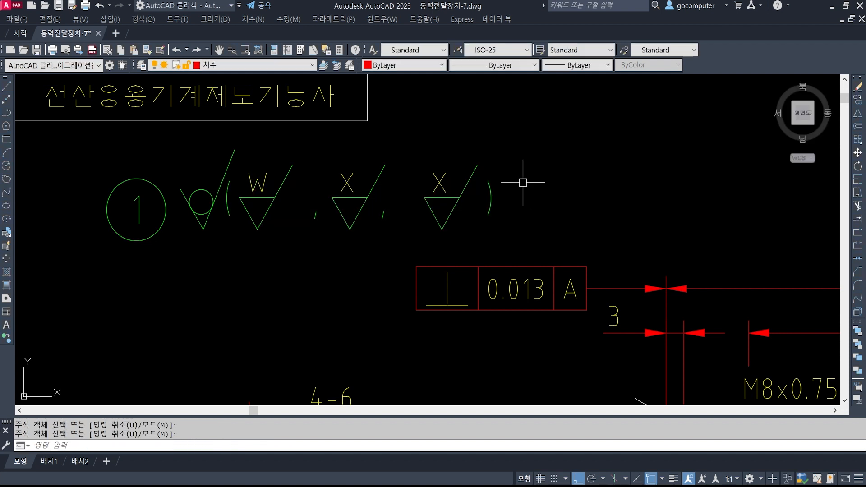
# Step: Change the letter on the third finish symbol in the general note to y
pyautogui.press('Return')
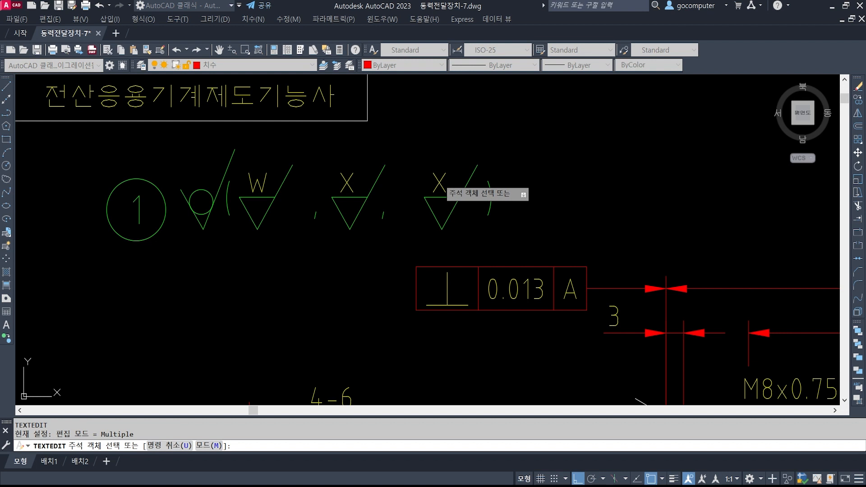
pyautogui.press('Escape')
pyautogui.press('Escape')
# Step: Add a radius dimension to the rounded corner of the partial hole view below the front view, with its text outside the corner
pyautogui.scroll(-3, 541, 217)
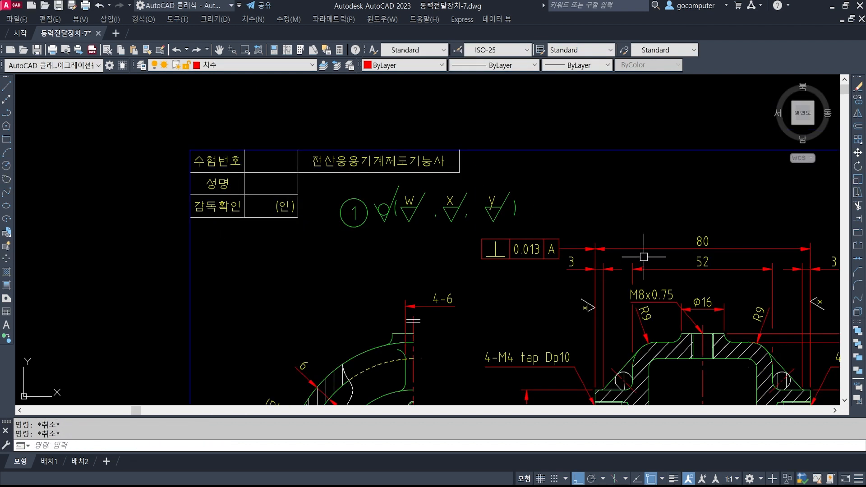
pyautogui.moveTo(644, 257); pyautogui.dragTo(618, 219, button='middle')
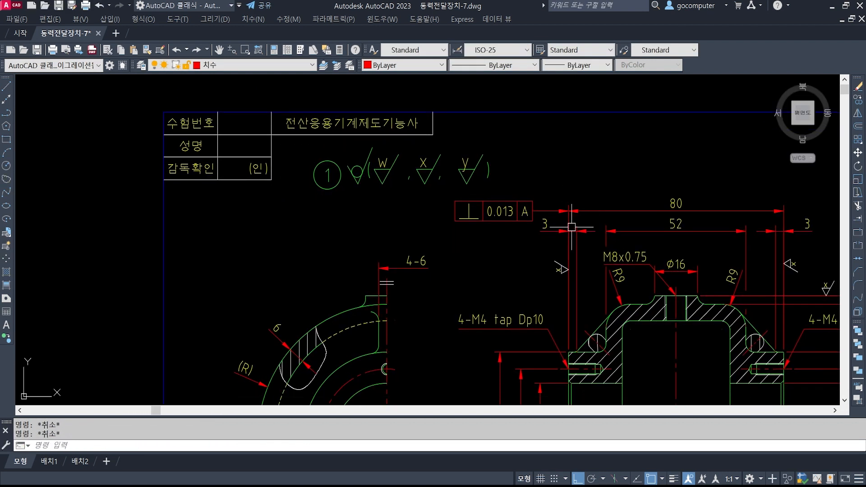
pyautogui.scroll(-3, 448, 245)
pyautogui.moveTo(588, 280)
pyautogui.mouseDown(button='middle')
pyautogui.moveTo(582, 338)
pyautogui.moveTo(479, 193)
pyautogui.mouseUp(button='middle')
pyautogui.scroll(-2, 480, 193)
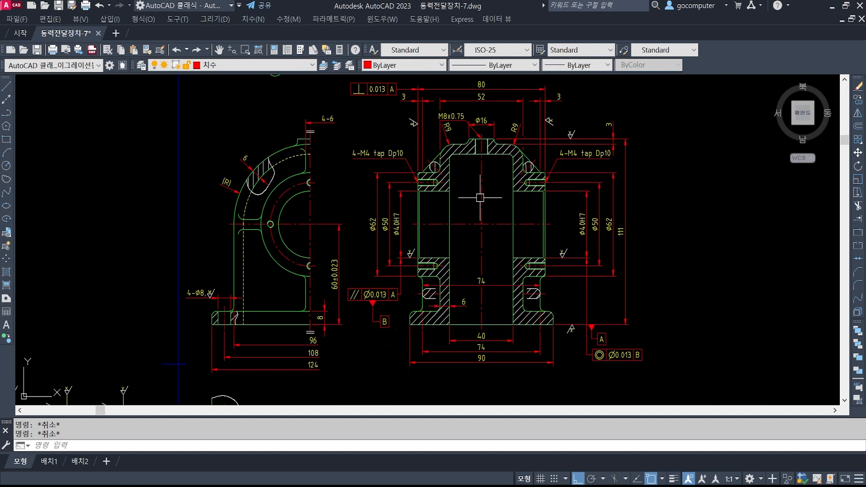
pyautogui.moveTo(245, 331); pyautogui.dragTo(264, 278, button='middle')
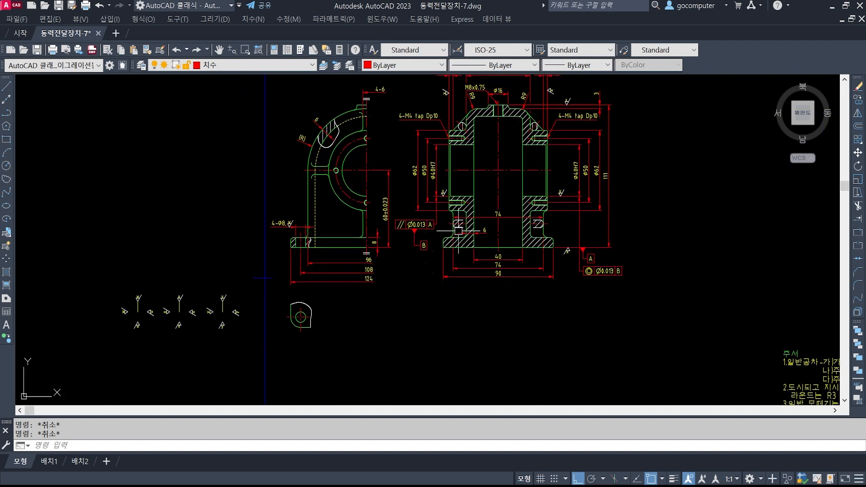
pyautogui.scroll(2, 287, 345)
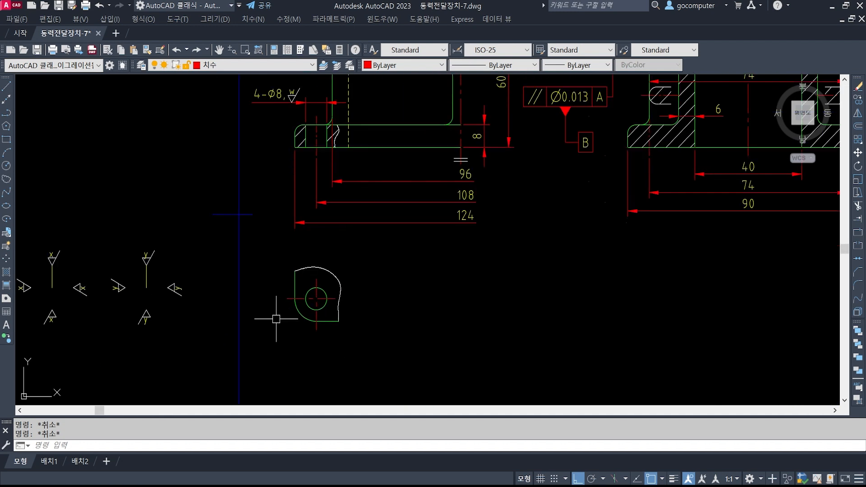
pyautogui.scroll(3, 318, 316)
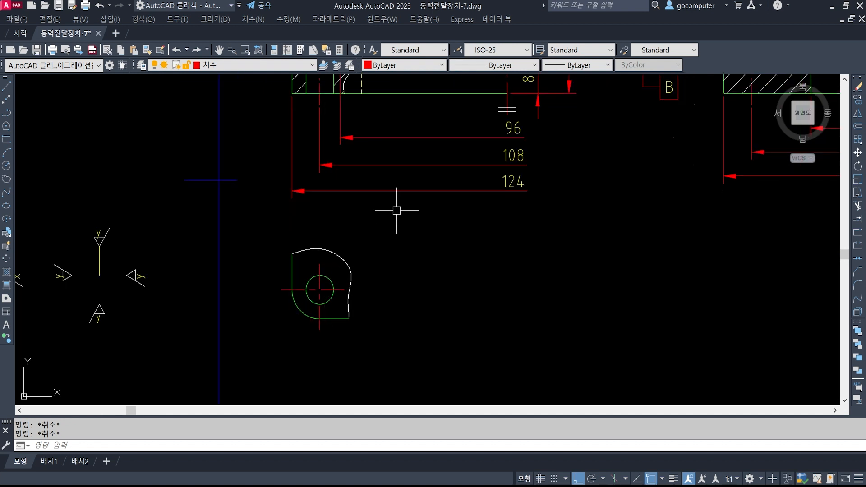
pyautogui.moveTo(397, 210)
pyautogui.mouseDown(button='middle')
pyautogui.moveTo(401, 319)
pyautogui.moveTo(408, 176)
pyautogui.mouseUp(button='middle')
pyautogui.scroll(2, 294, 237)
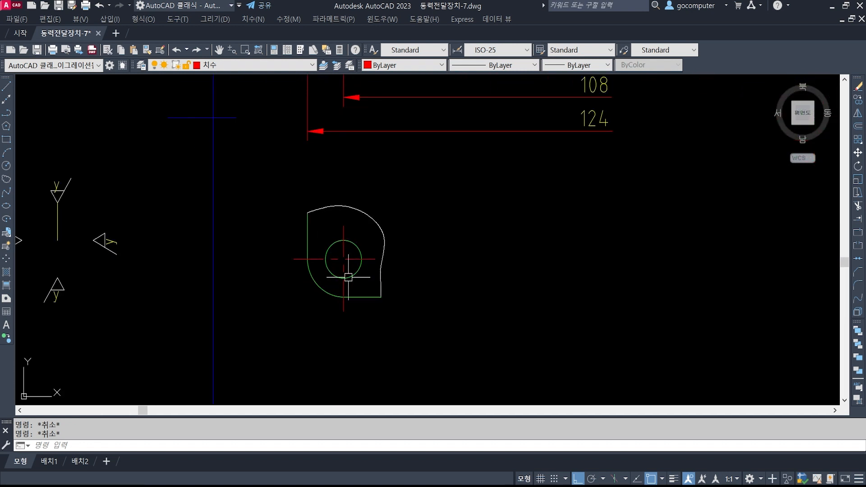
pyautogui.moveTo(348, 277); pyautogui.dragTo(364, 203, button='middle')
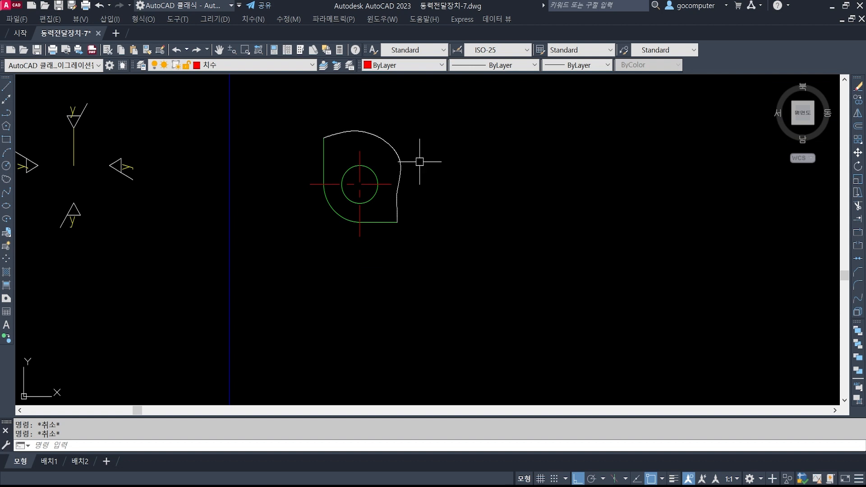
pyautogui.click(246, 20)
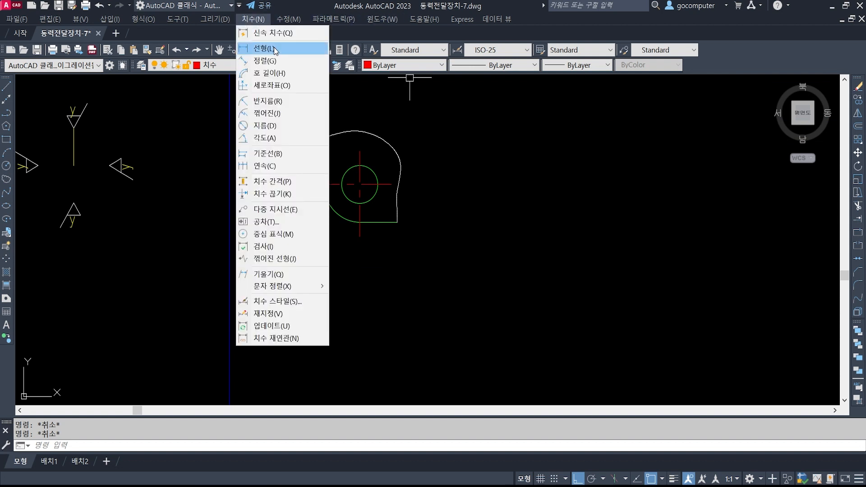
pyautogui.click(274, 101)
pyautogui.click(339, 218)
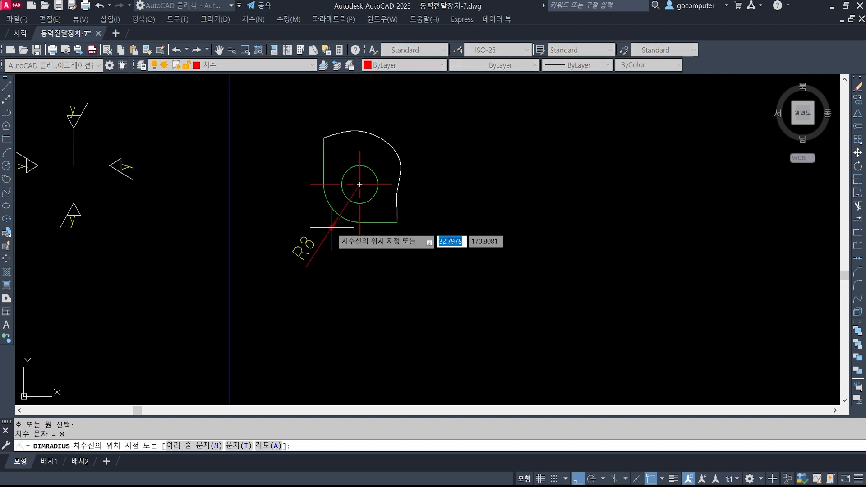
pyautogui.click(332, 228)
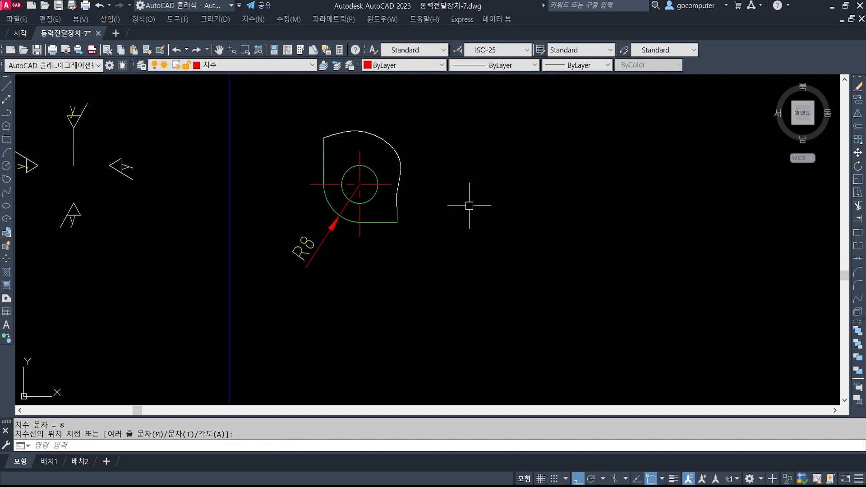
# Step: Add the prefix 4- to the partial view's radius dimension text
pyautogui.write('ed')
pyautogui.press('space')
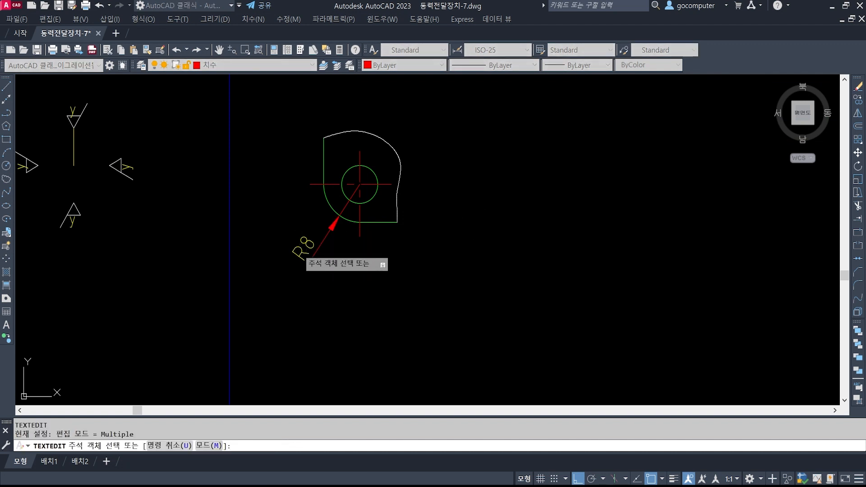
pyautogui.click(303, 252)
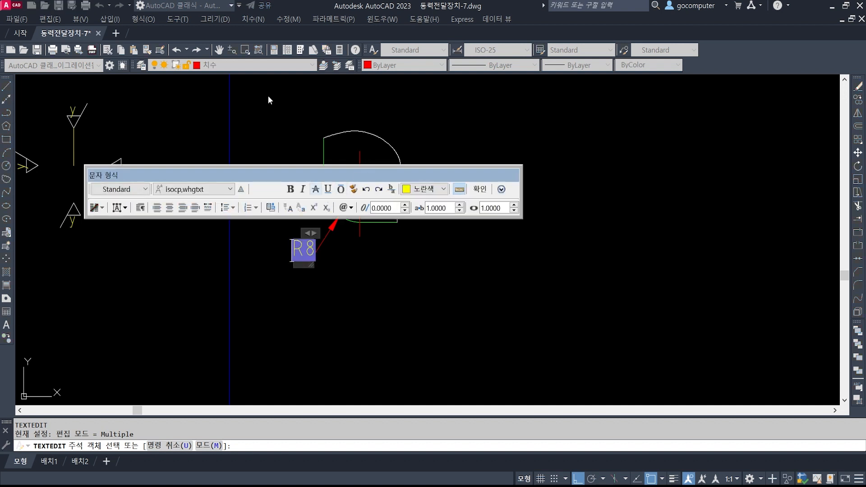
pyautogui.write('4-')
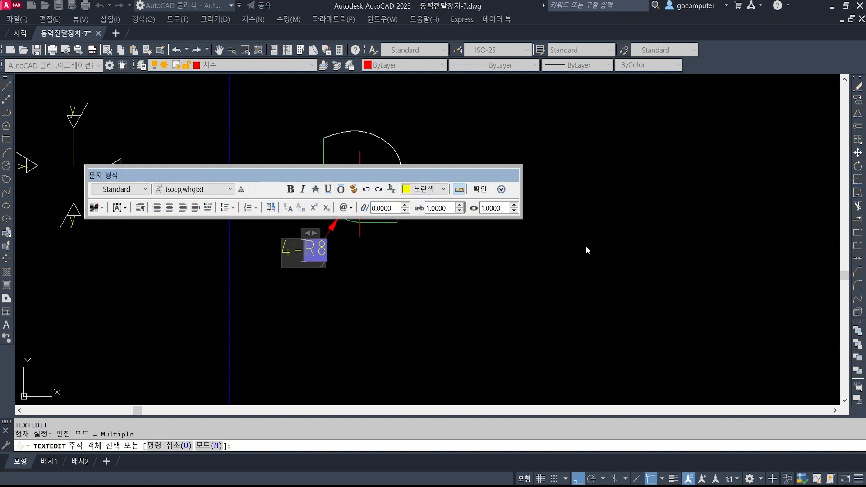
pyautogui.click(434, 286)
pyautogui.press('Escape')
pyautogui.press('Escape')
pyautogui.press('Escape')
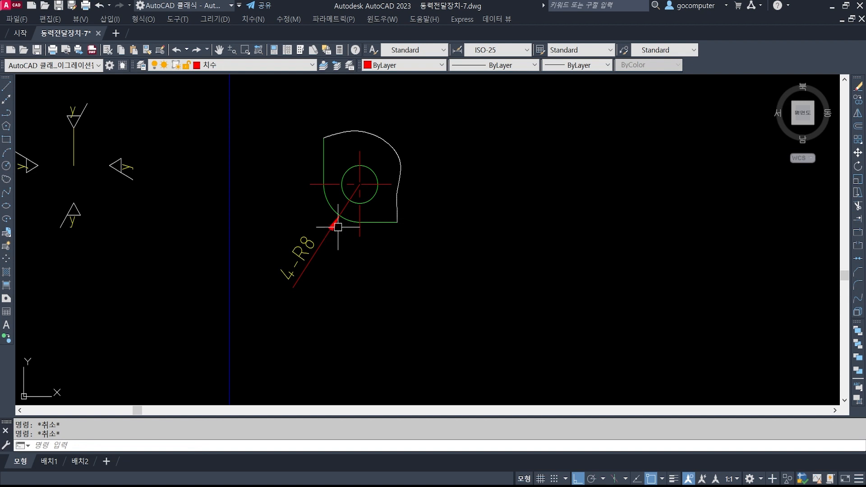
# Step: Turn off the forced dimension line (치수선 강제: 끄기) for the partial view's 4-R8 dimension
pyautogui.click(338, 227)
pyautogui.hotkey('ctrl', '1')
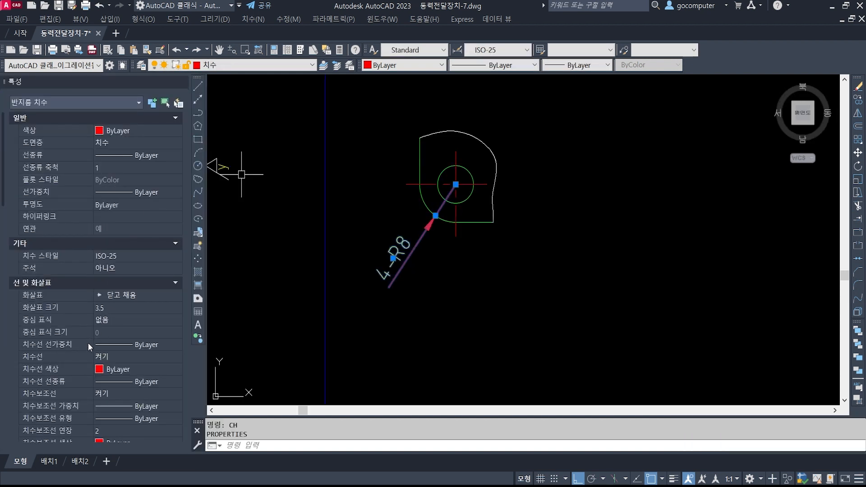
pyautogui.scroll(-5, 88, 343)
pyautogui.click(121, 331)
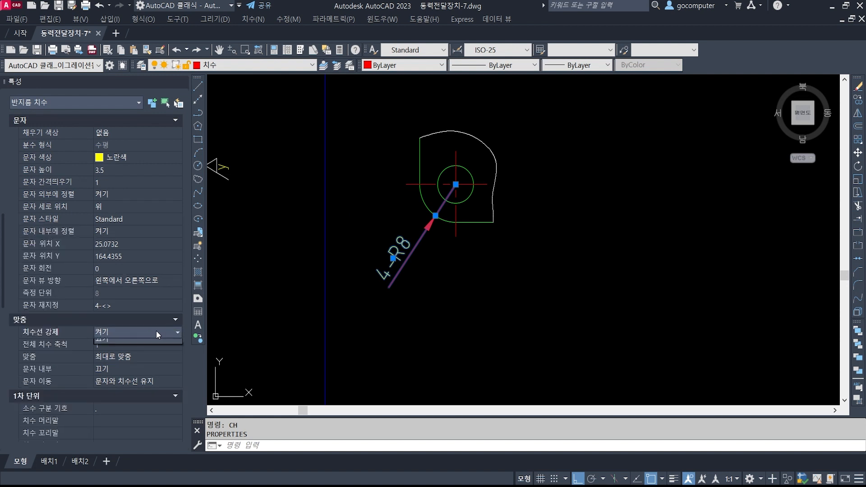
pyautogui.click(133, 350)
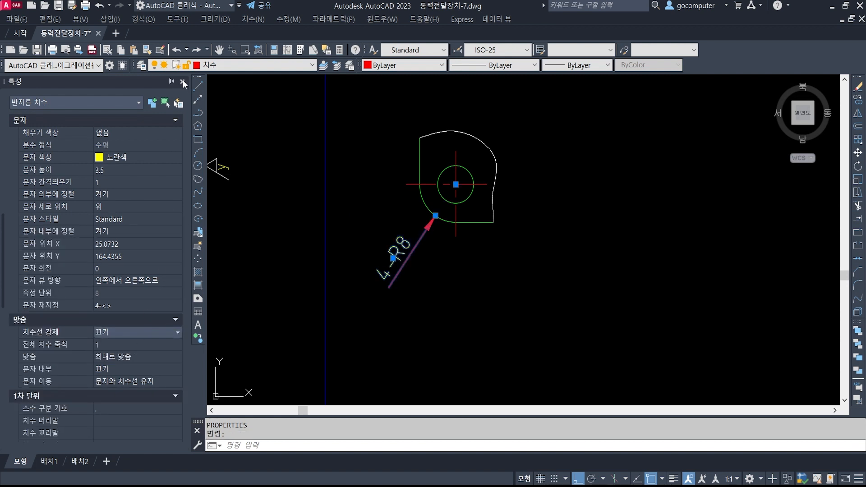
pyautogui.click(182, 80)
pyautogui.press('Escape')
pyautogui.press('Escape')
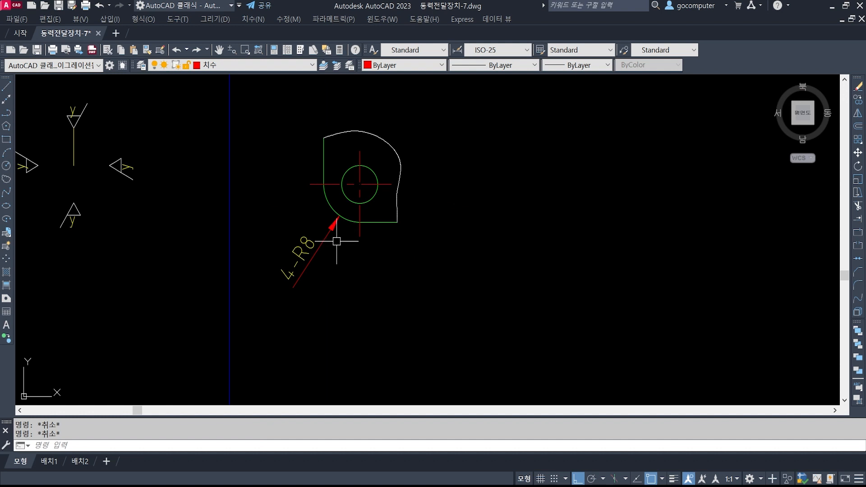
pyautogui.scroll(-5, 335, 239)
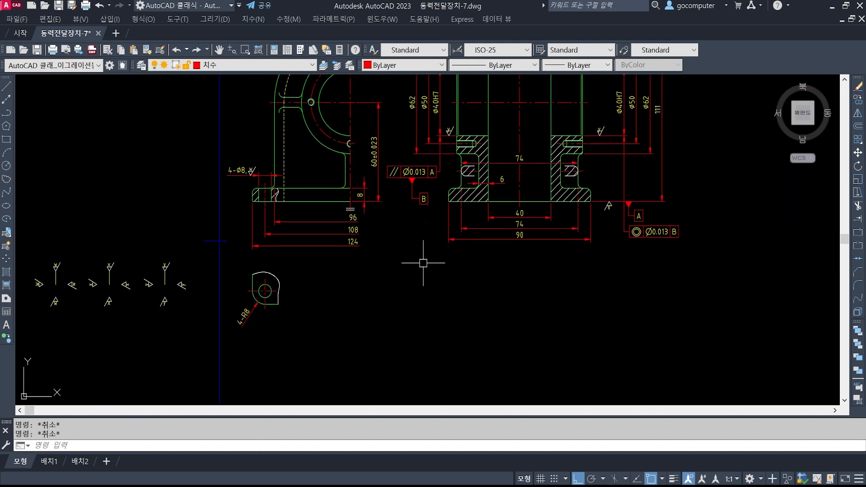
pyautogui.moveTo(509, 241); pyautogui.dragTo(474, 273, button='middle')
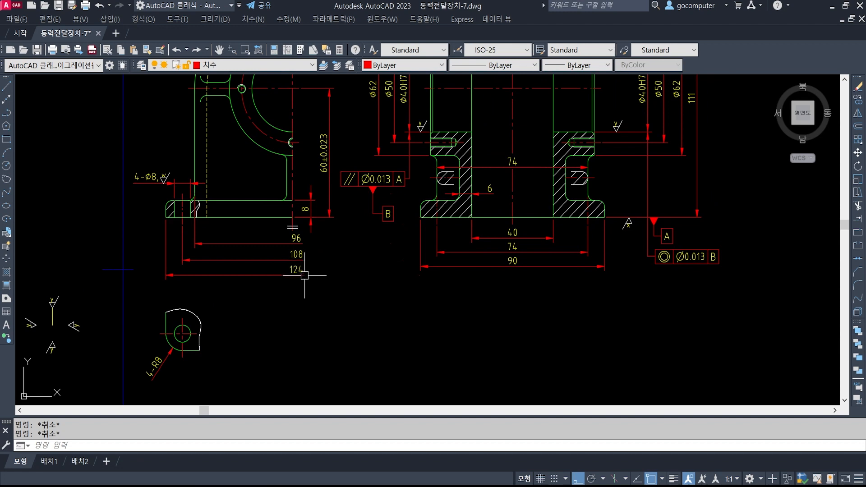
pyautogui.write('m')
pyautogui.press('Return')
pyautogui.click(229, 362)
pyautogui.click(131, 269)
pyautogui.press('Return')
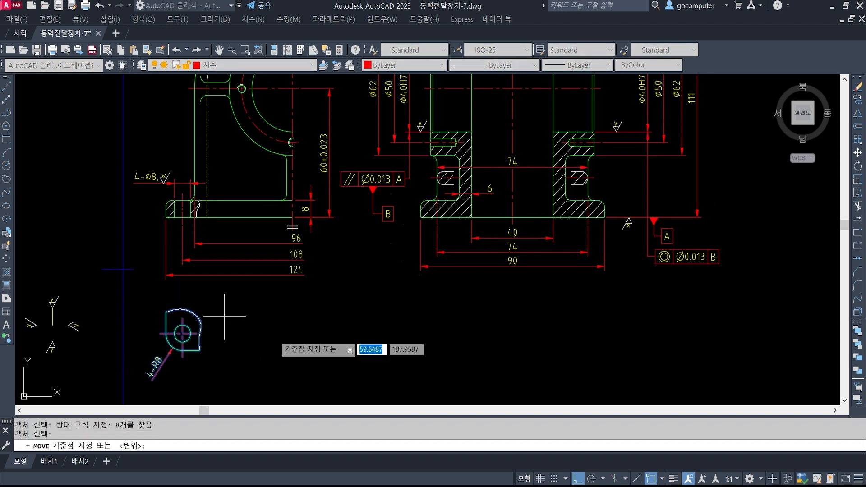
pyautogui.press('Escape')
pyautogui.press('Escape')
# Step: Check the housing's front, section and partial views for missing dimensions, tolerances and surface-finish symbols
pyautogui.scroll(-3, 284, 337)
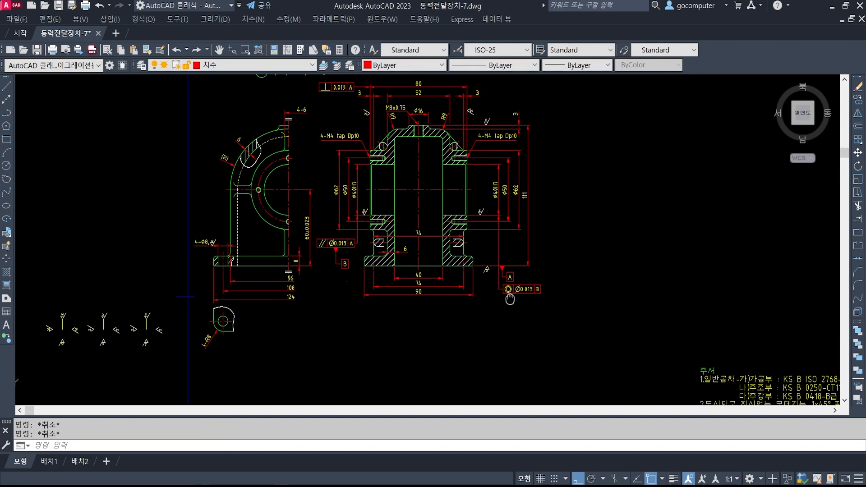
pyautogui.moveTo(510, 299); pyautogui.dragTo(487, 334, button='middle')
pyautogui.scroll(2, 426, 300)
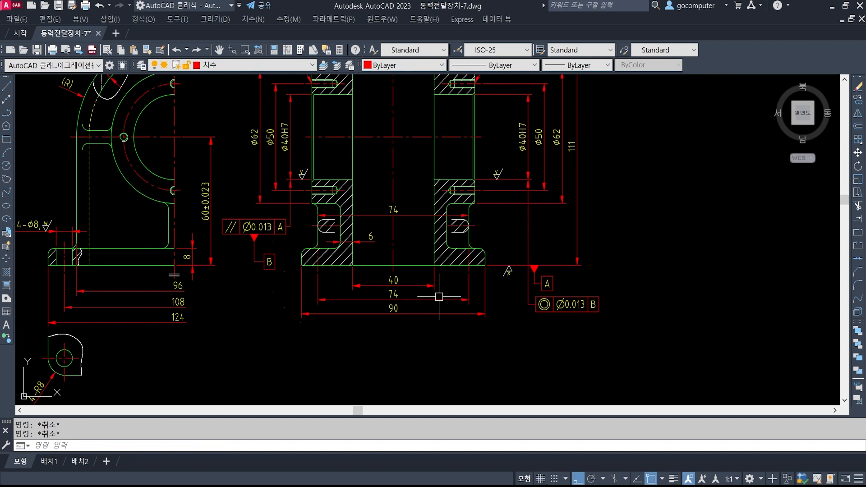
pyautogui.moveTo(503, 247)
pyautogui.mouseDown(button='middle')
pyautogui.moveTo(501, 309)
pyautogui.moveTo(533, 278)
pyautogui.mouseUp(button='middle')
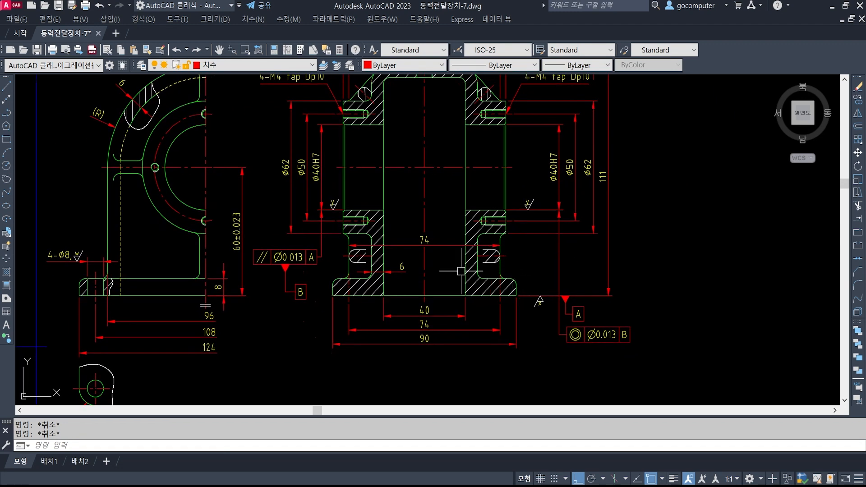
pyautogui.moveTo(419, 141); pyautogui.dragTo(422, 220, button='middle')
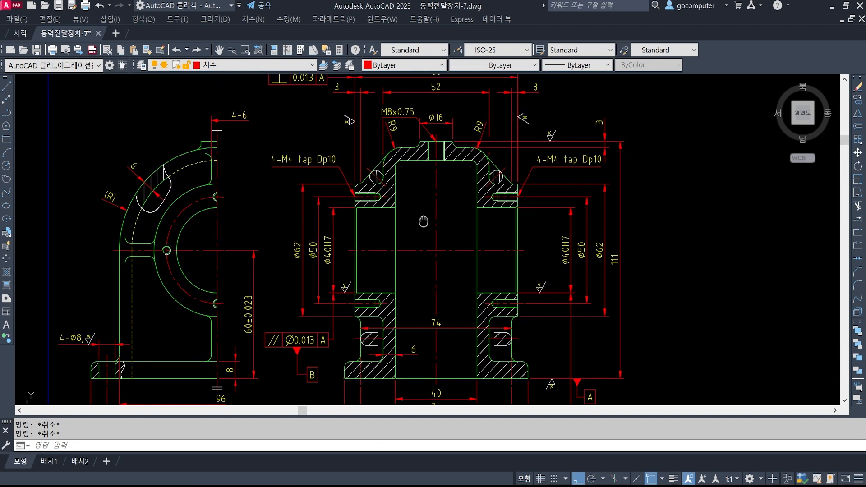
pyautogui.moveTo(443, 189); pyautogui.dragTo(398, 178, button='middle')
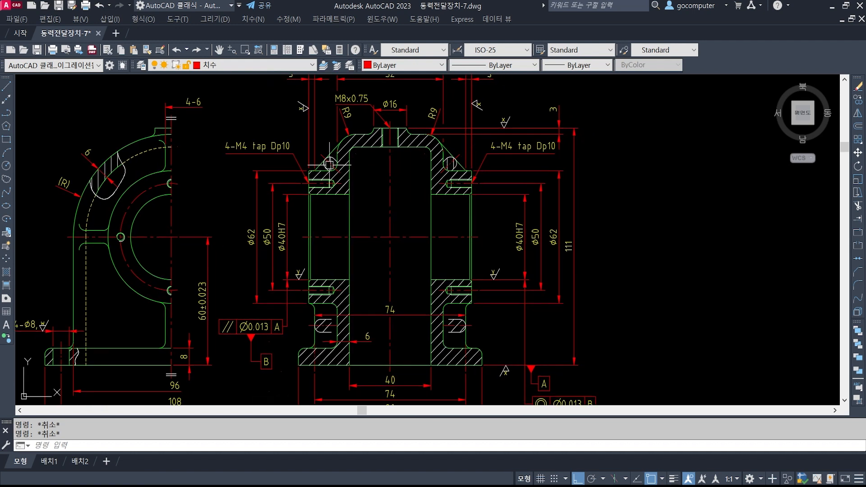
pyautogui.moveTo(359, 276); pyautogui.dragTo(335, 200, button='middle')
pyautogui.moveTo(313, 242)
pyautogui.mouseDown(button='middle')
pyautogui.moveTo(371, 194)
pyautogui.moveTo(371, 173)
pyautogui.mouseUp(button='middle')
pyautogui.moveTo(431, 241); pyautogui.dragTo(400, 205, button='middle')
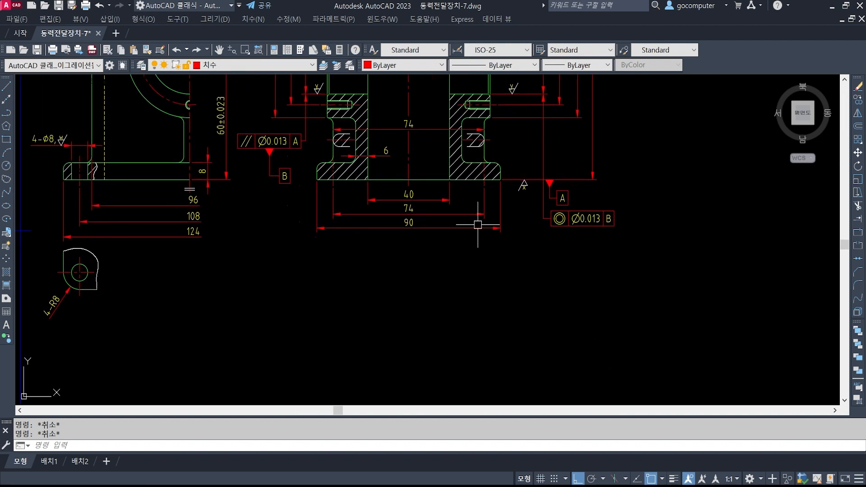
# Step: Review the datums, geometric tolerances, tapped-hole notes and dimensions on the housing's front and section views against the base and partial view
pyautogui.moveTo(478, 225)
pyautogui.mouseDown(button='middle')
pyautogui.moveTo(450, 199)
pyautogui.moveTo(469, 180)
pyautogui.moveTo(472, 240)
pyautogui.mouseUp(button='middle')
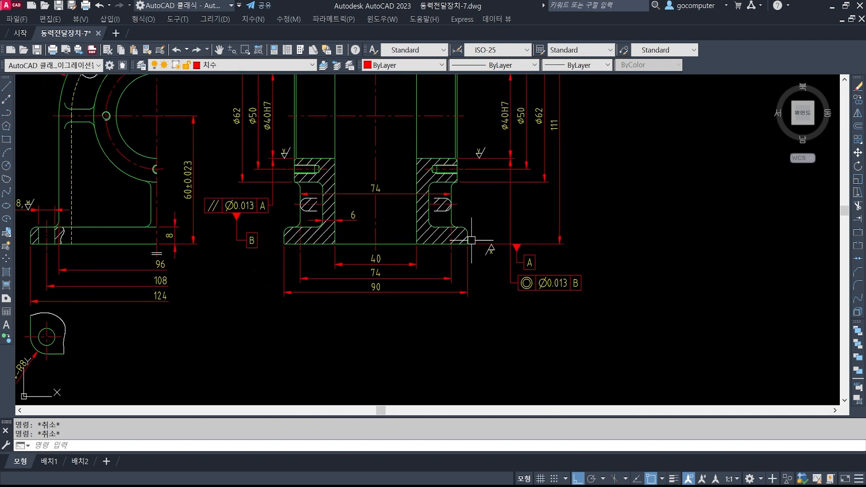
pyautogui.moveTo(467, 209)
pyautogui.mouseDown(button='middle')
pyautogui.moveTo(468, 267)
pyautogui.moveTo(485, 287)
pyautogui.mouseUp(button='middle')
pyautogui.moveTo(315, 267)
pyautogui.mouseDown(button='middle')
pyautogui.moveTo(345, 294)
pyautogui.moveTo(464, 242)
pyautogui.mouseUp(button='middle')
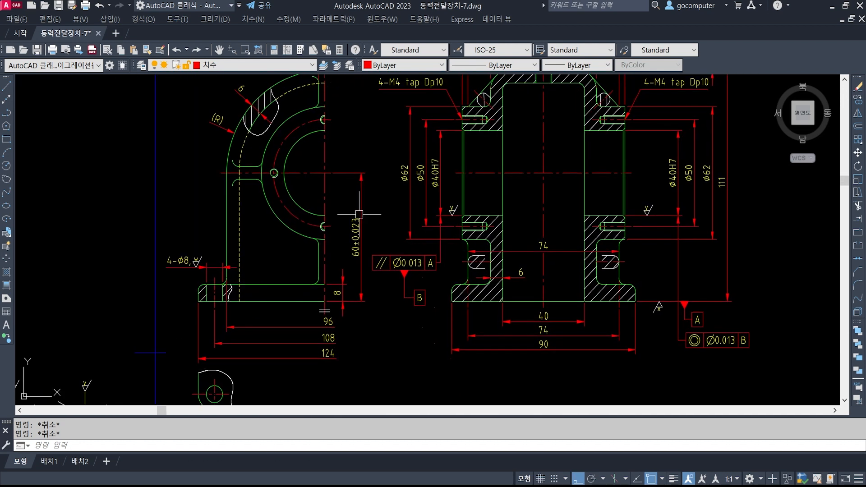
pyautogui.scroll(-3, 359, 214)
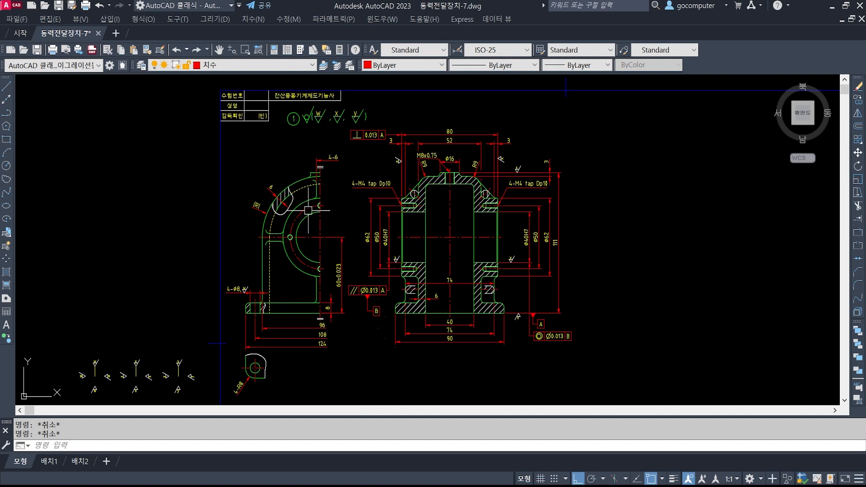
pyautogui.scroll(3, 307, 194)
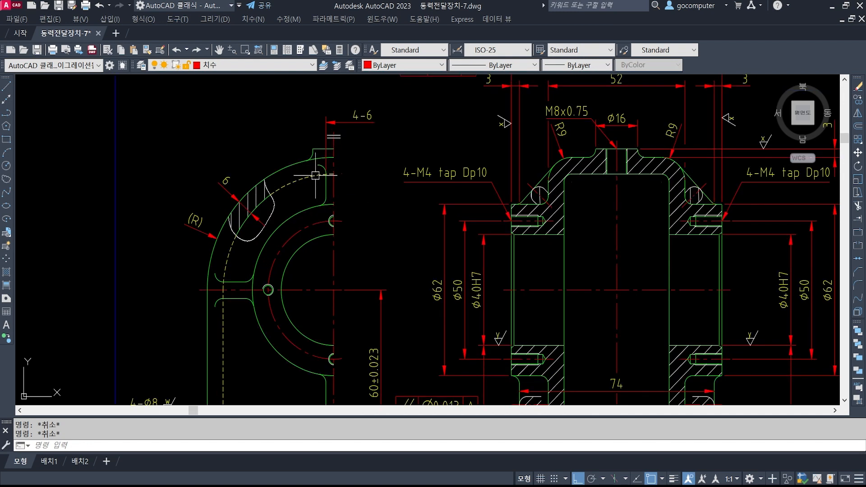
pyautogui.scroll(-2, 315, 175)
pyautogui.moveTo(469, 249); pyautogui.dragTo(458, 195, button='middle')
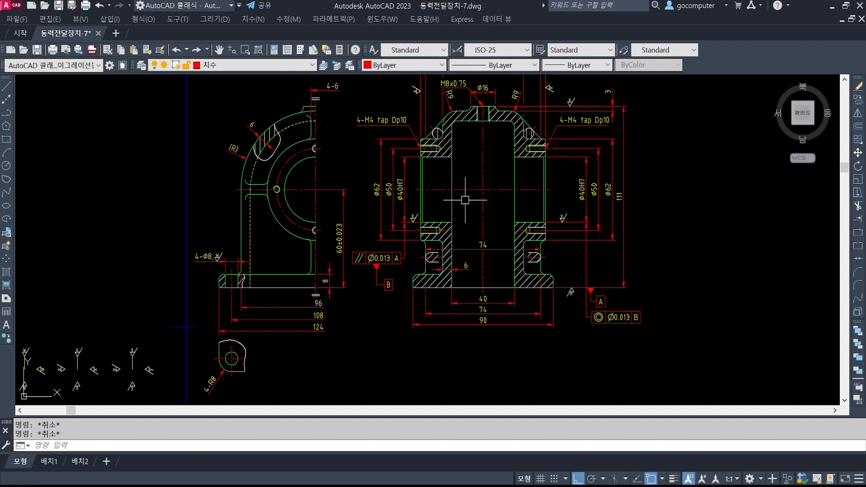
pyautogui.moveTo(323, 271); pyautogui.dragTo(302, 203, button='middle')
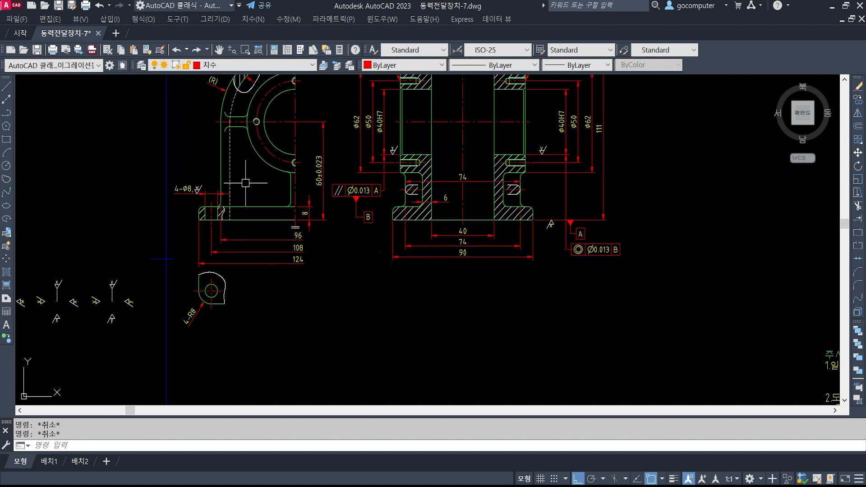
pyautogui.moveTo(451, 154); pyautogui.dragTo(447, 328, button='middle')
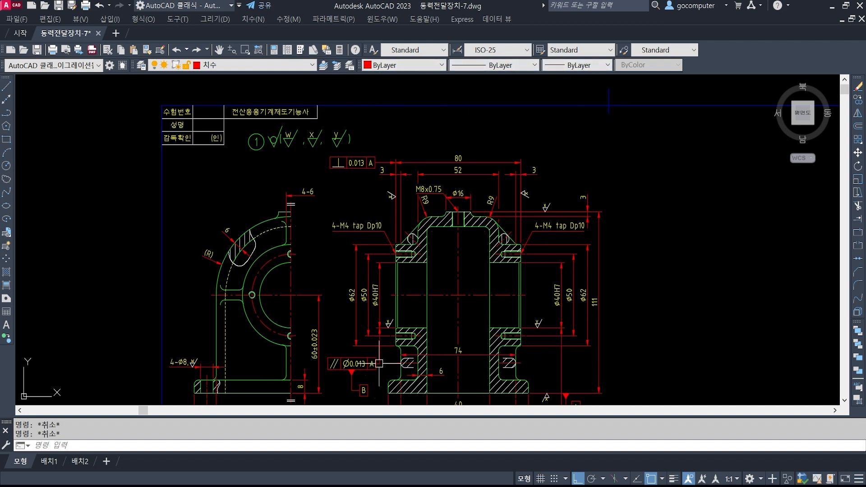
pyautogui.moveTo(415, 299); pyautogui.dragTo(413, 210, button='middle')
pyautogui.moveTo(372, 362); pyautogui.dragTo(367, 315, button='middle')
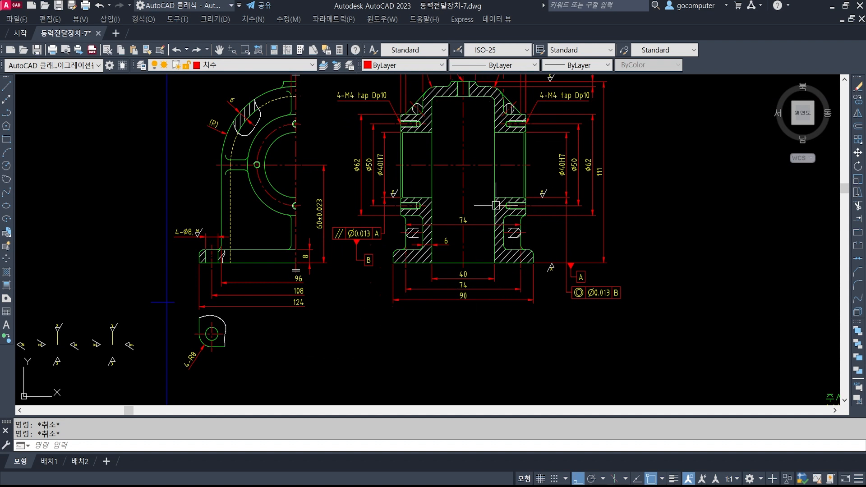
pyautogui.moveTo(447, 183); pyautogui.dragTo(455, 239, button='middle')
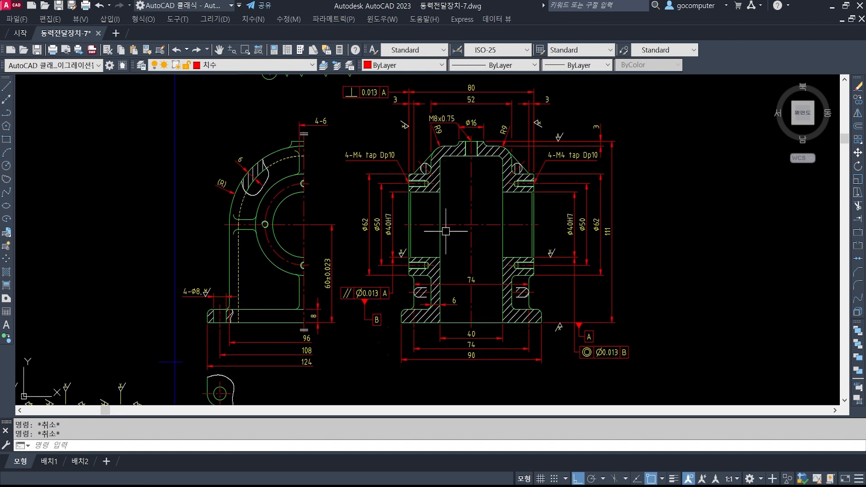
pyautogui.moveTo(304, 329)
pyautogui.mouseDown(button='middle')
pyautogui.moveTo(292, 234)
pyautogui.moveTo(309, 276)
pyautogui.mouseUp(button='middle')
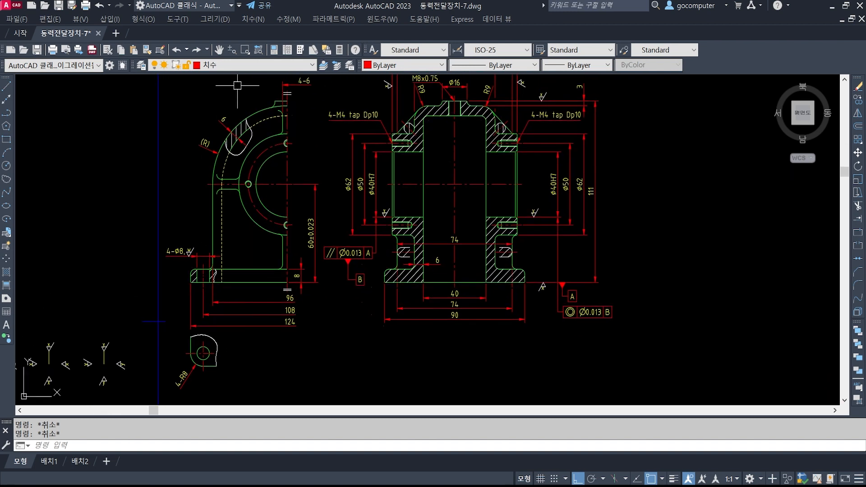
# Step: Compare the annotated housing drawing with the front, section and partial views in the reference image 동력전달장치-7.jpg in the photo viewer
pyautogui.click(365, 279)
pyautogui.hotkey('alt', 'Tab')
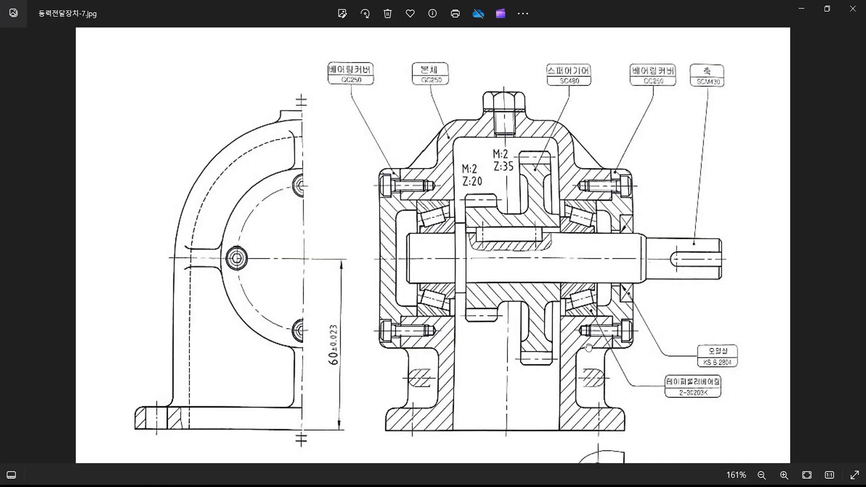
pyautogui.moveTo(589, 346); pyautogui.dragTo(578, 301)
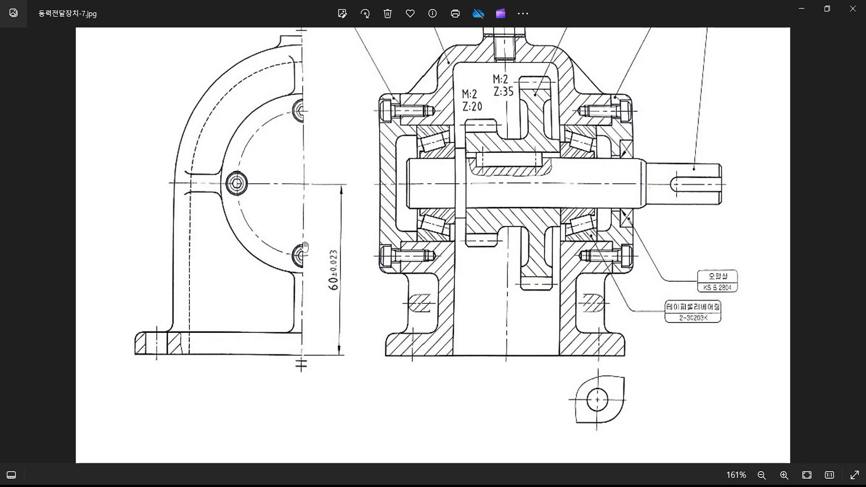
pyautogui.hotkey('alt', 'Tab')
pyautogui.scroll(-2, 367, 294)
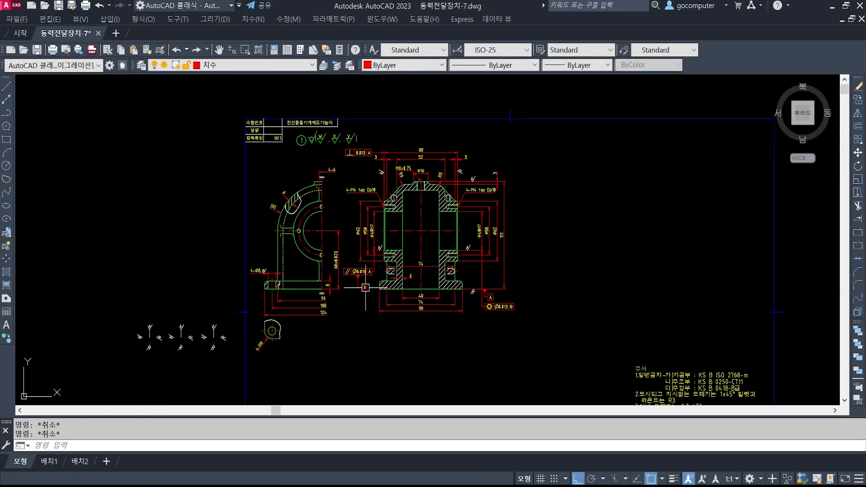
pyautogui.moveTo(369, 277); pyautogui.dragTo(378, 295, button='middle')
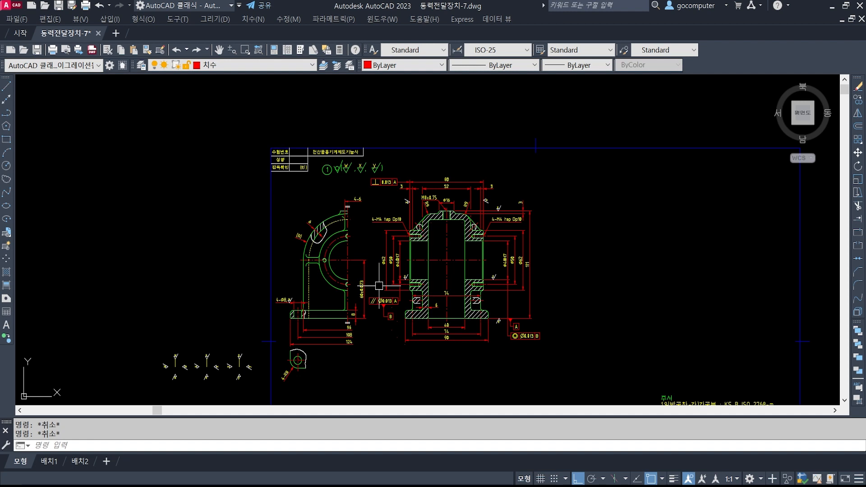
pyautogui.hotkey('alt', 'Tab')
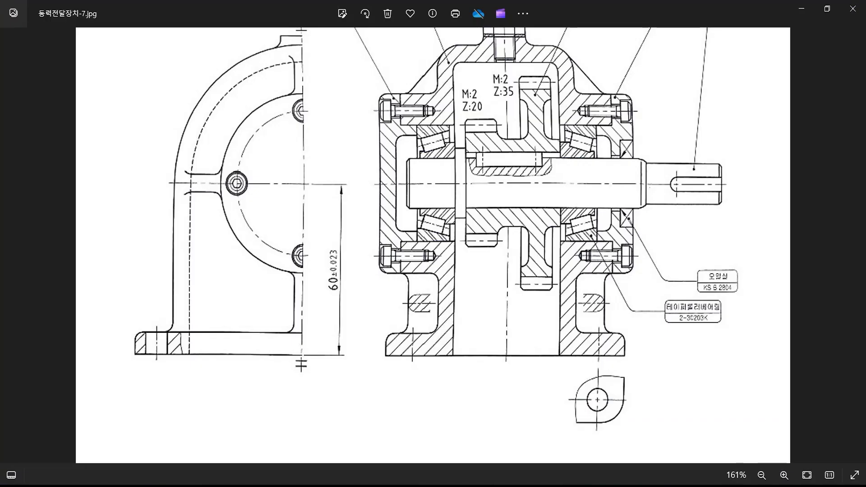
pyautogui.scroll(2, 504, 150)
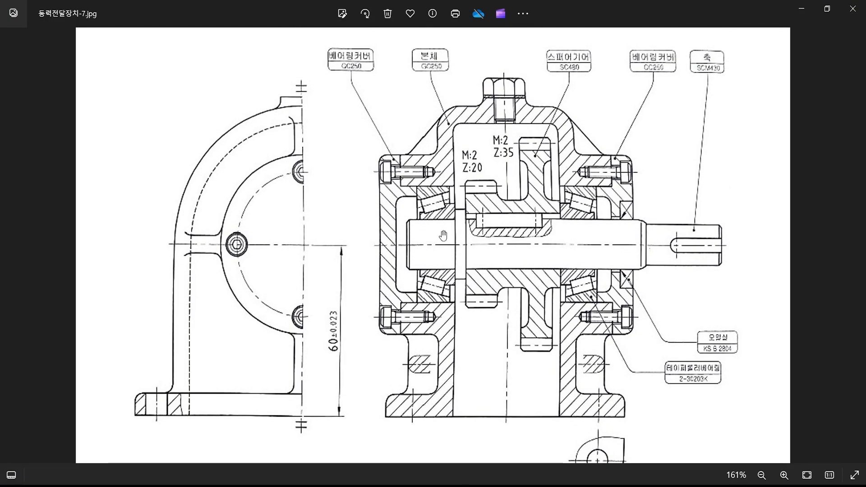